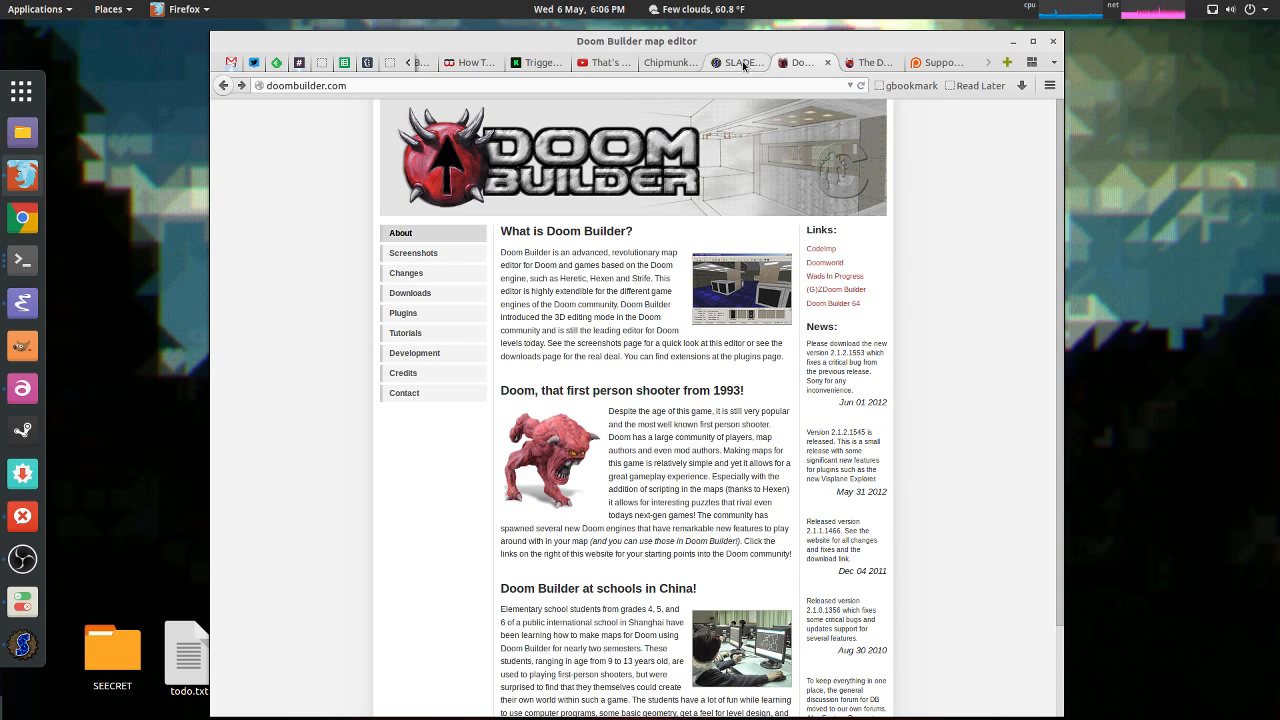
Step: View the Doom Builder site's screenshots page, return to its home page, and switch to the SLADE website
click(433, 258)
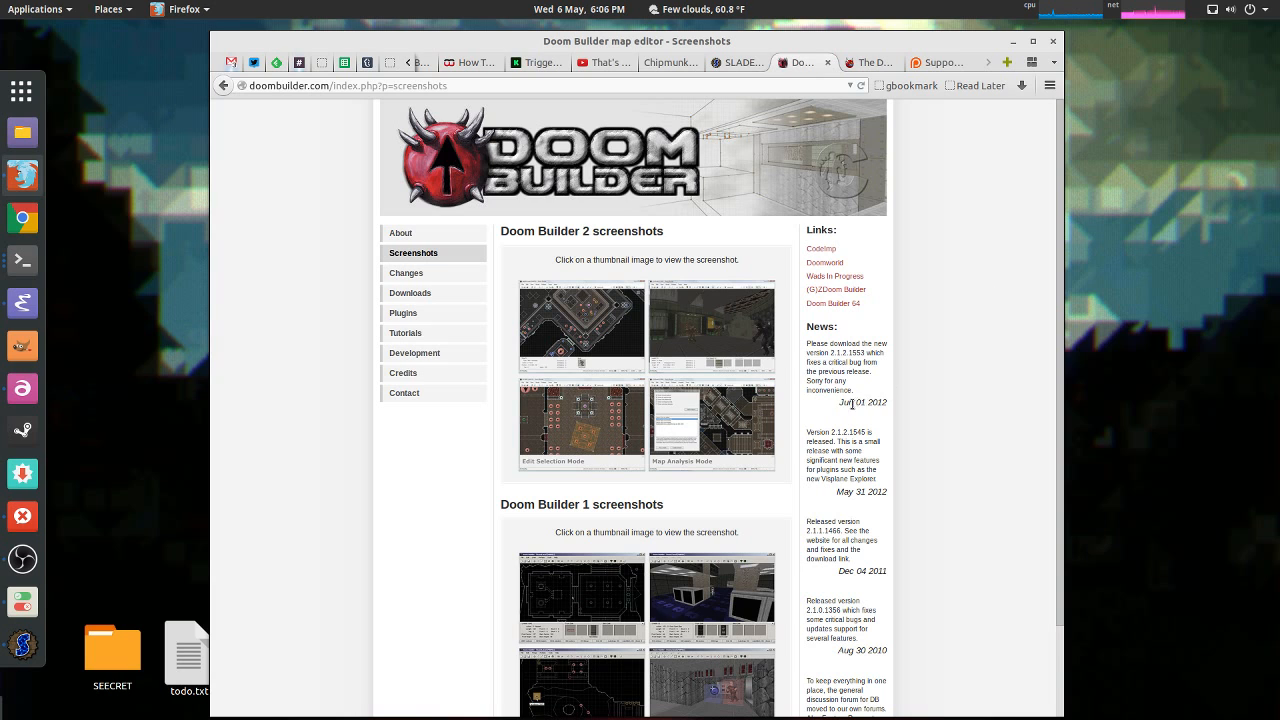
right_drag(891, 415, 795, 310)
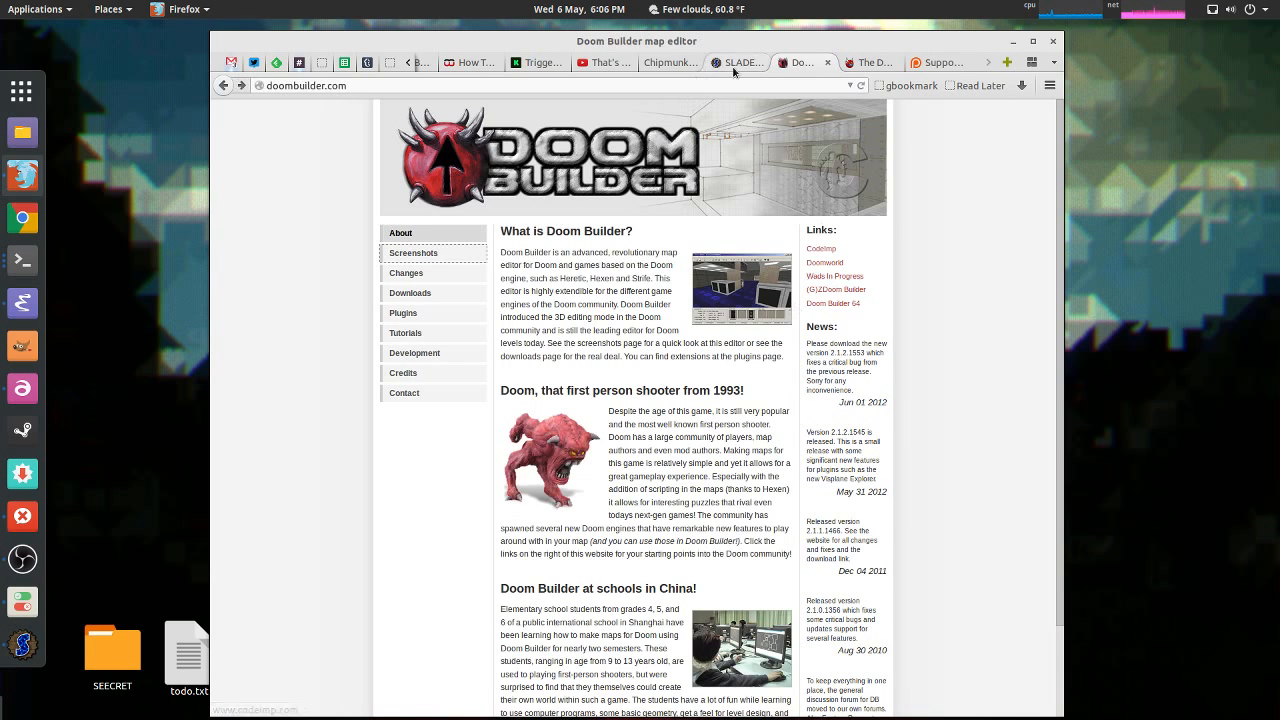
key(ctrl+Page_Up)
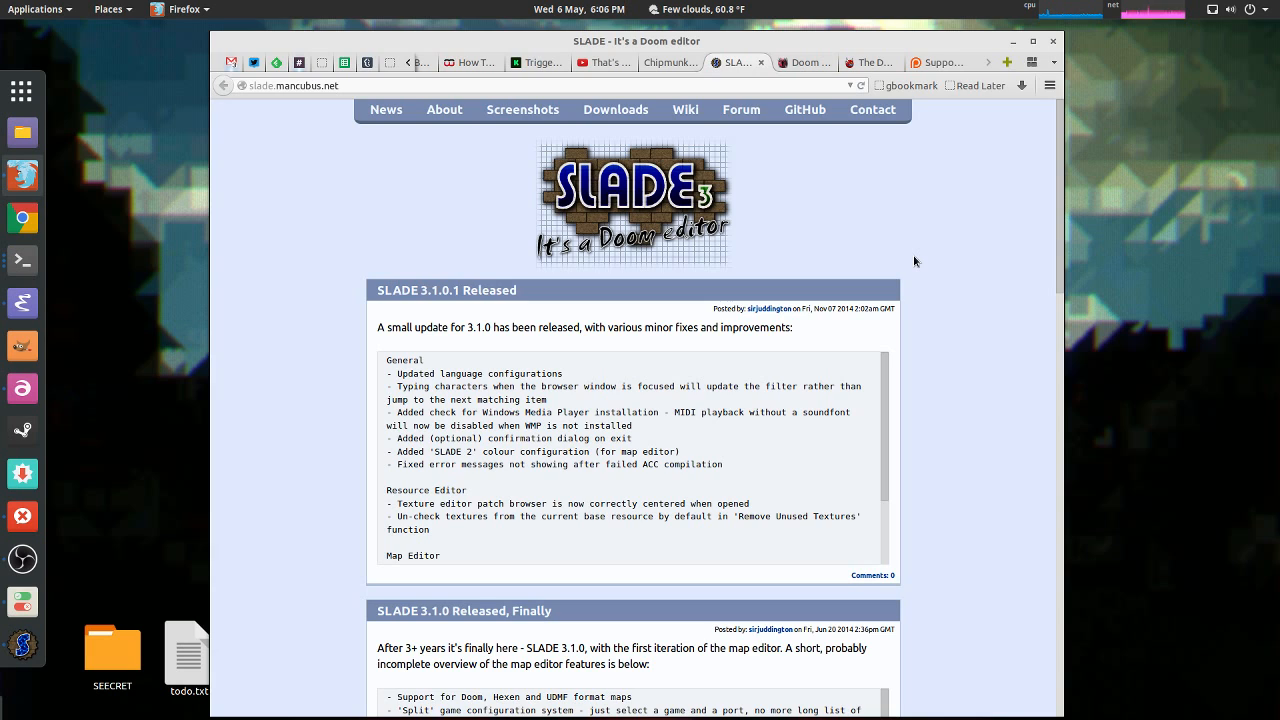
Step: Switch to the terminal file manager and select the iwad folder in ~/game/doom
key(alt+Tab)
click(898, 192)
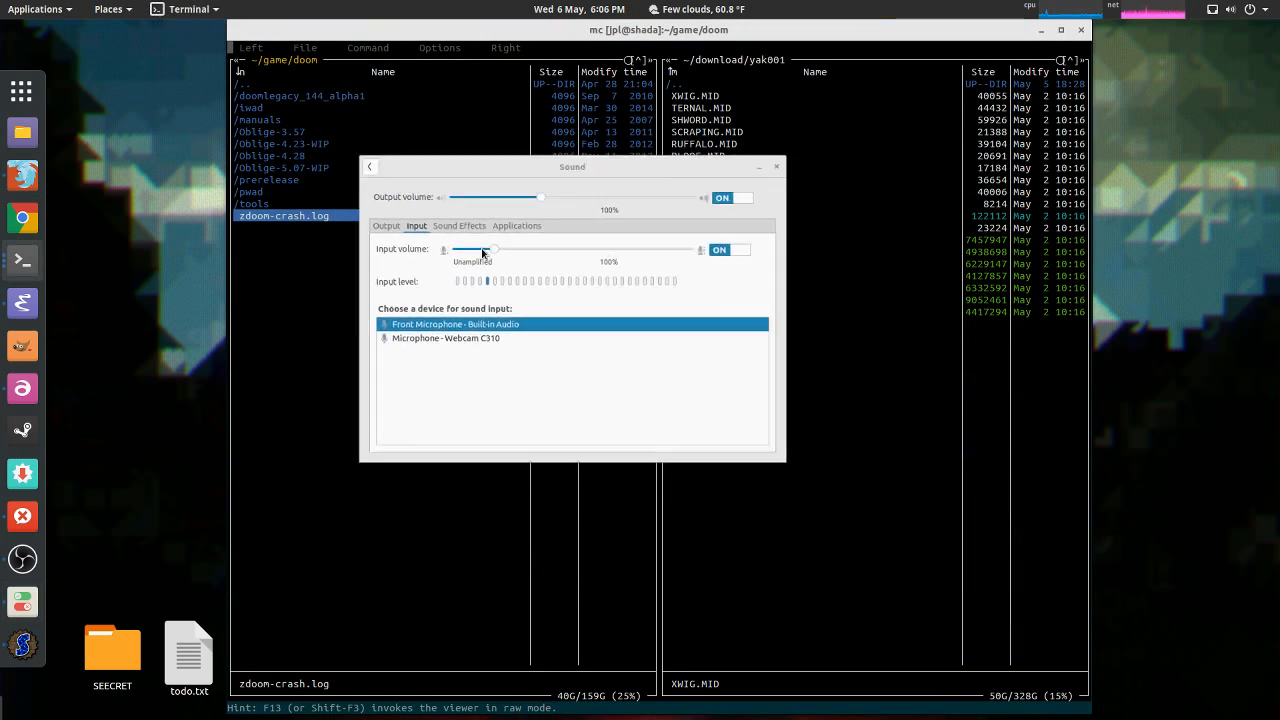
click(377, 110)
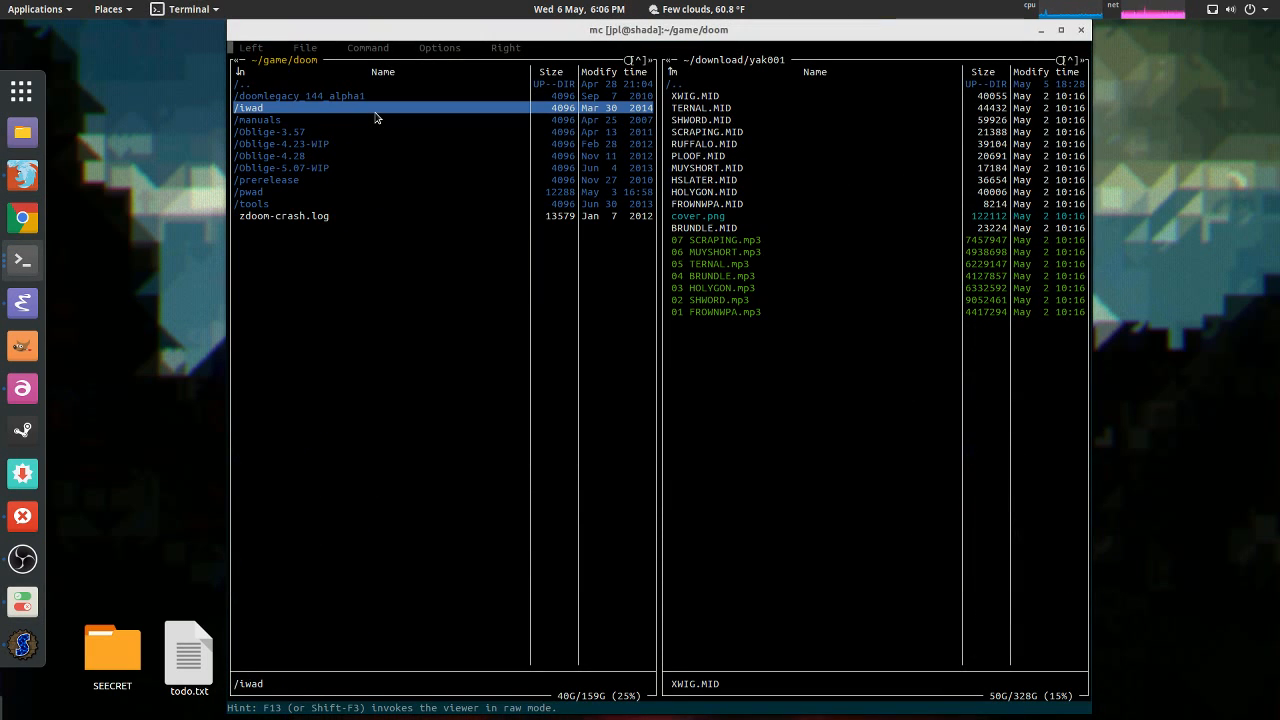
key(ctrl+alt+Down)
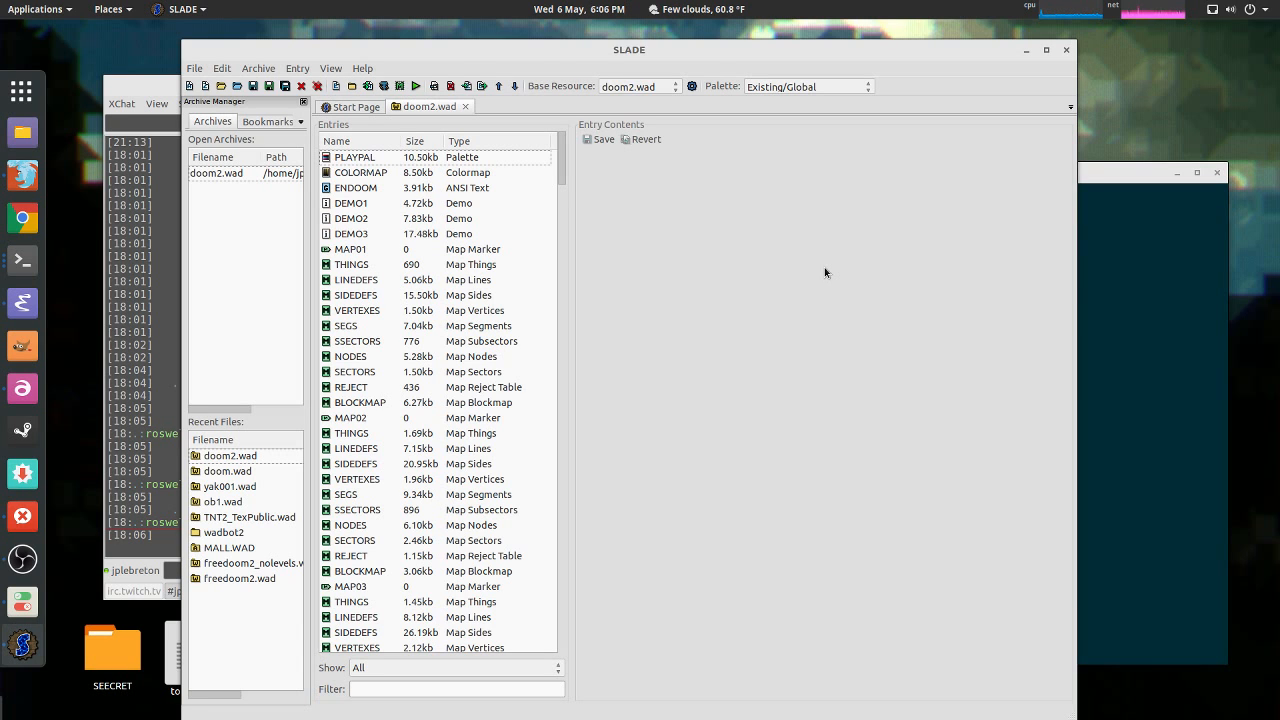
key(alt+Tab)
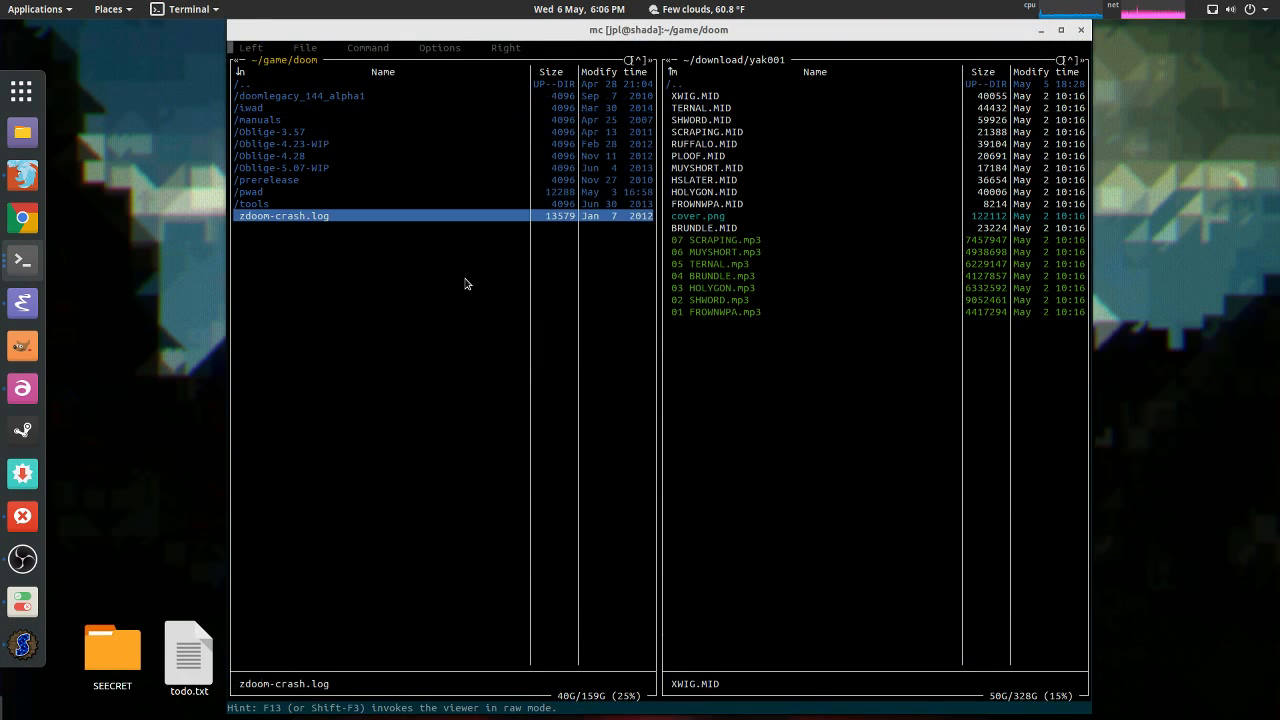
key(Home)
key(Down)
key(Down)
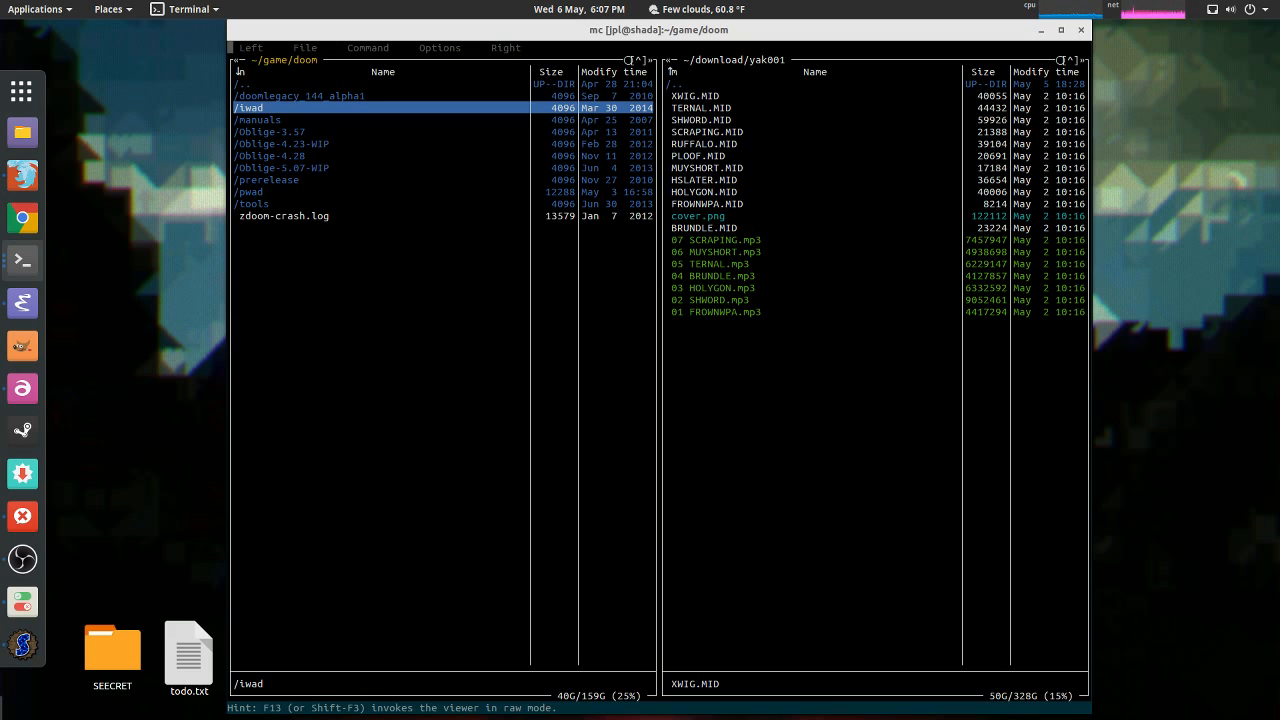
key(Down)
key(Up)
key(Up)
key(Down)
key(Up)
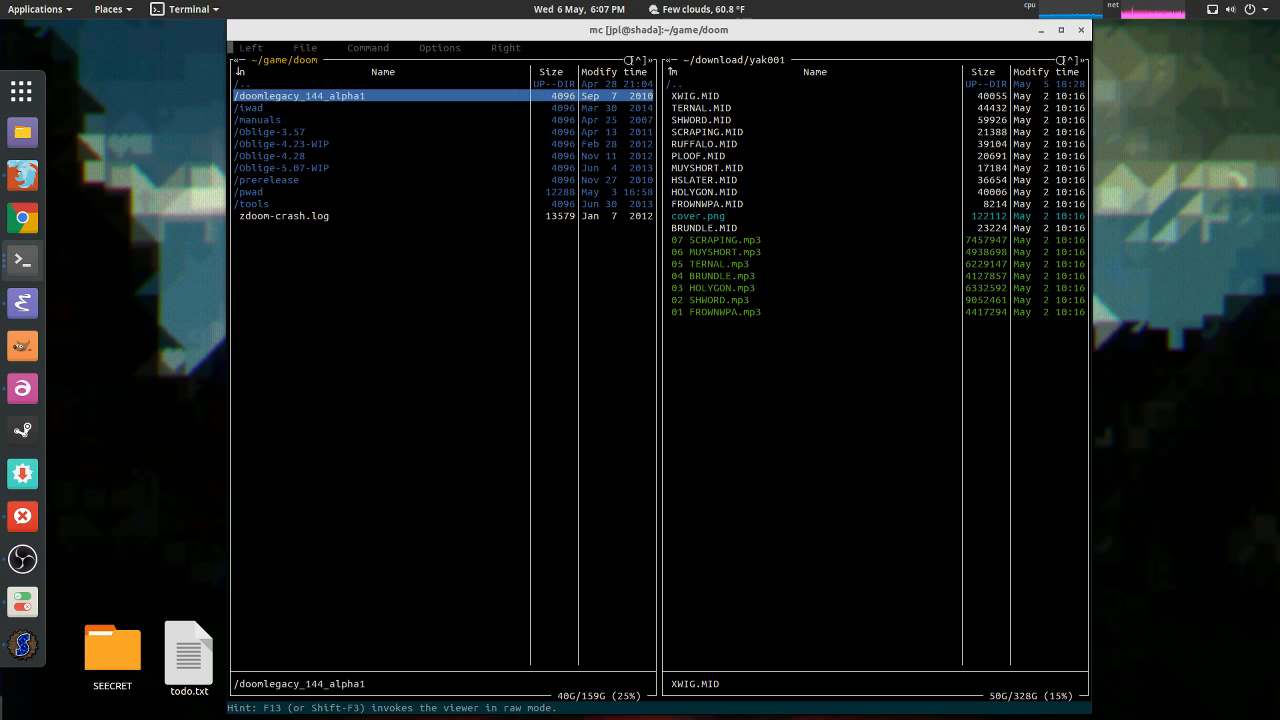
key(Down)
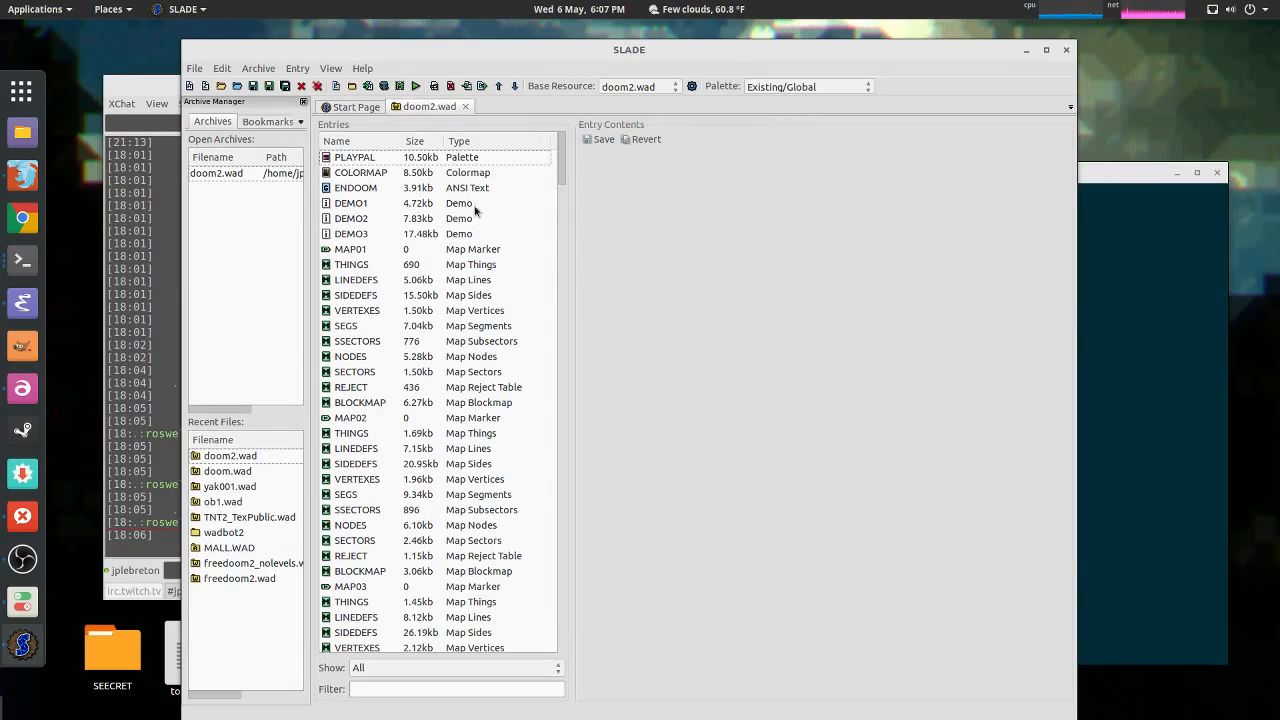
Step: Show SLADE's Start Page, and open the iwad folder in the terminal file manager
key(super)
key(super)
click(336, 108)
key(alt+F4)
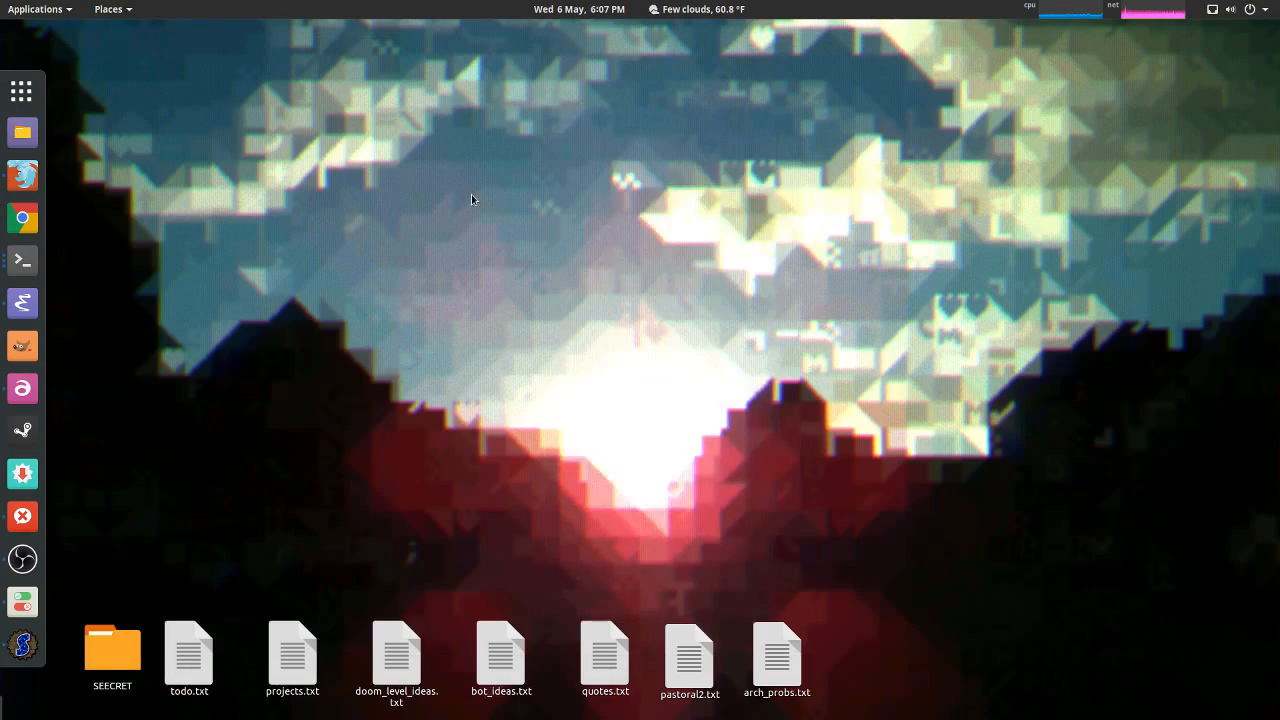
key(Return)
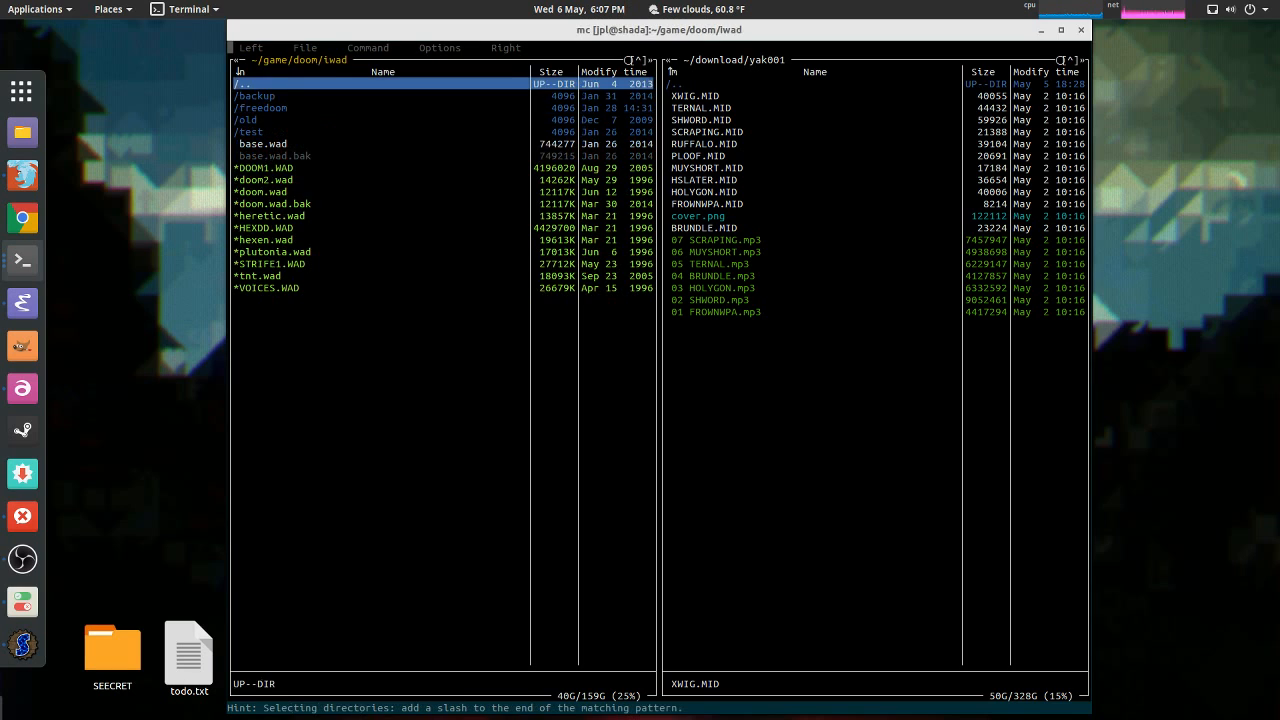
Step: Look through the iwad folder's listing from its subfolders down to the DOOM1.WAD, doom2.wad and doom.wad files
key(Down)
key(Up)
key(Down)
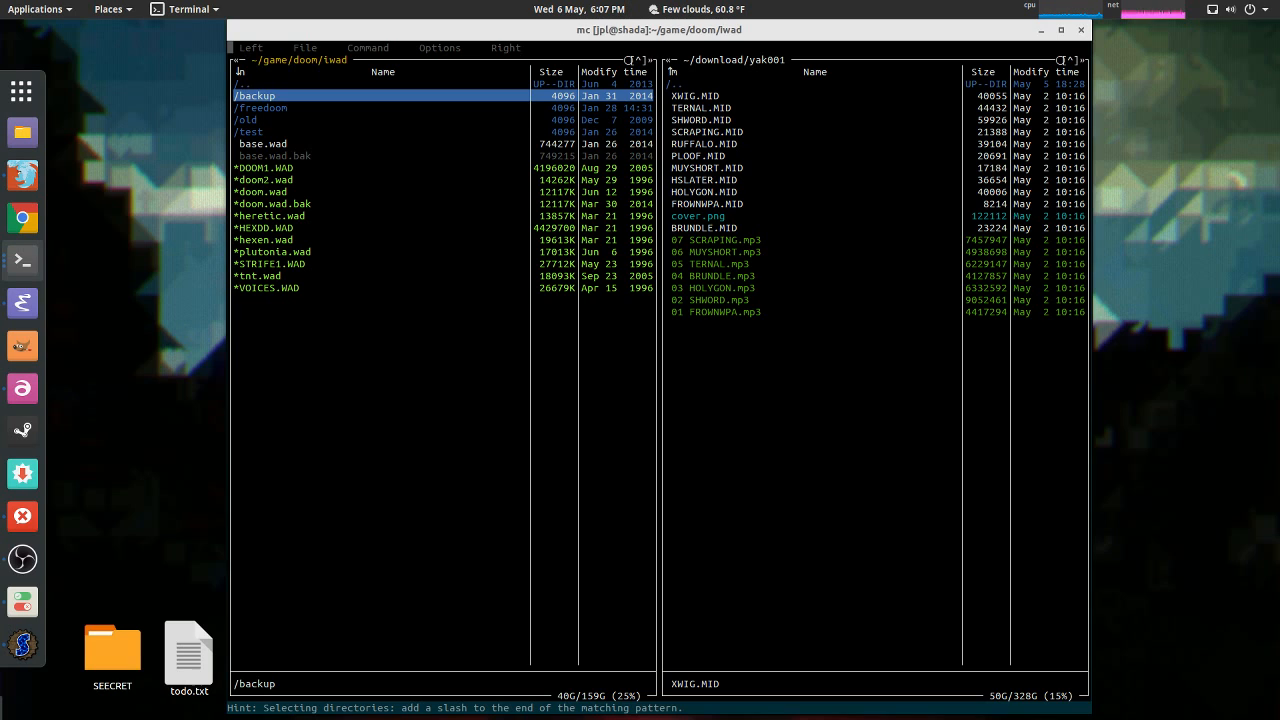
key(Down)
key(Down)
key(Down)
key(Down)
key(Down)
key(Down)
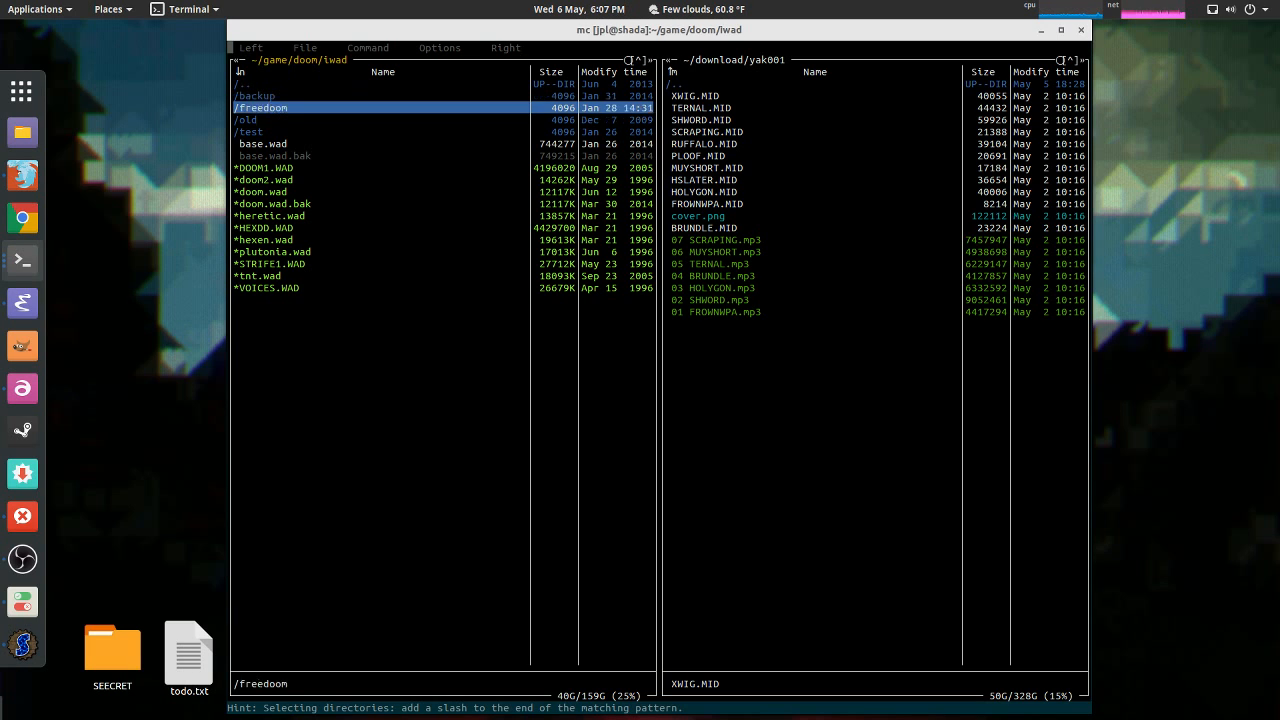
key(Down)
key(Up)
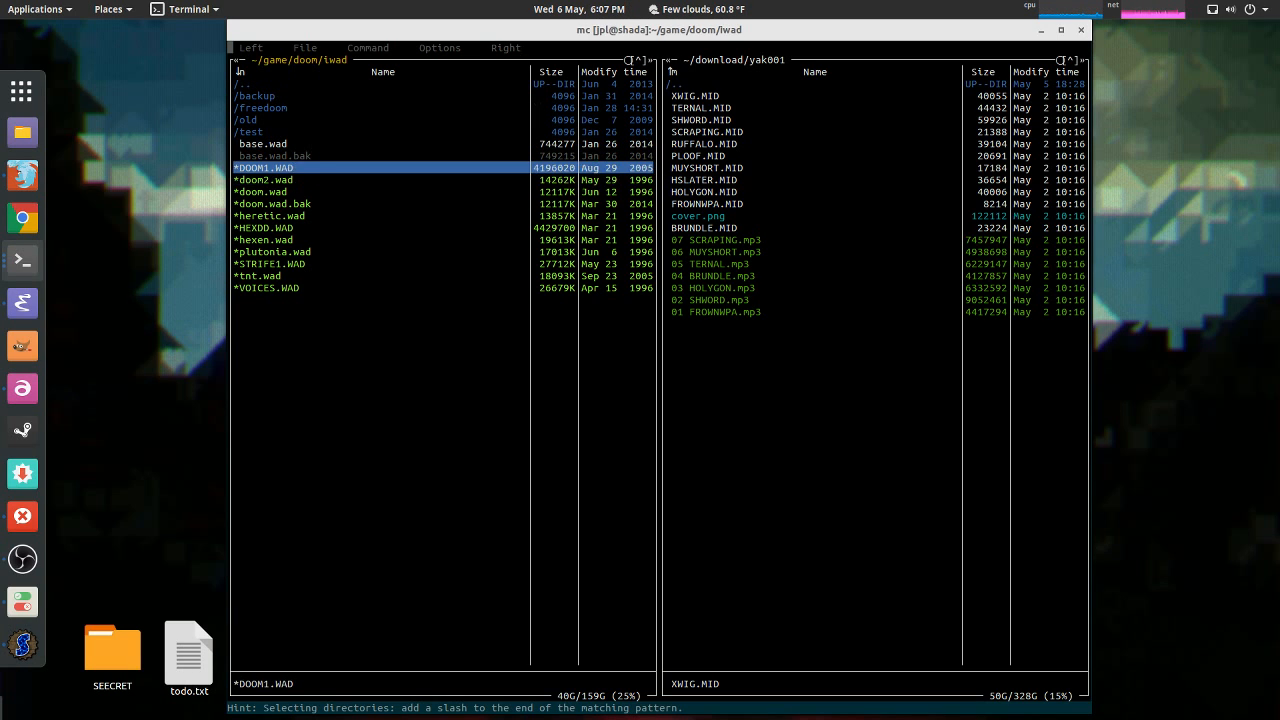
key(Down)
key(Down)
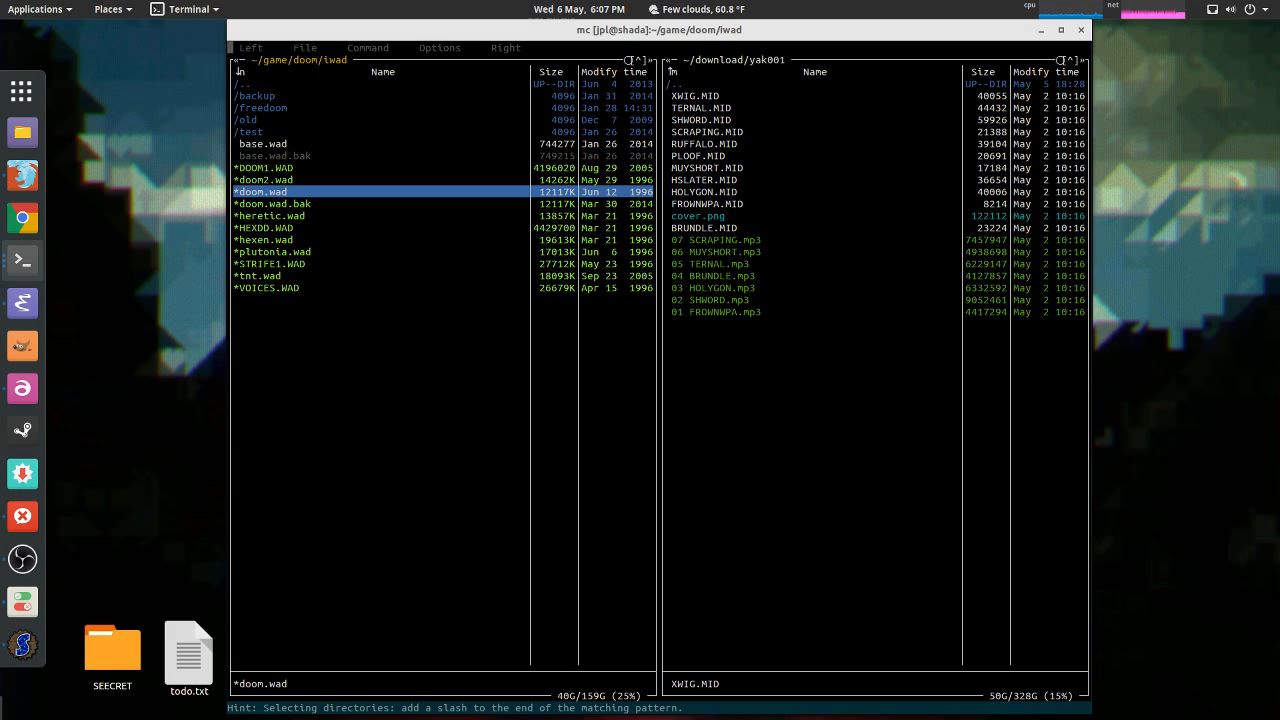
Step: Compare the DOOM1.WAD, doom2.wad and doom.wad entries in the iwad folder
key(Up)
key(Up)
key(Down)
key(Down)
key(Up)
key(Up)
key(Down)
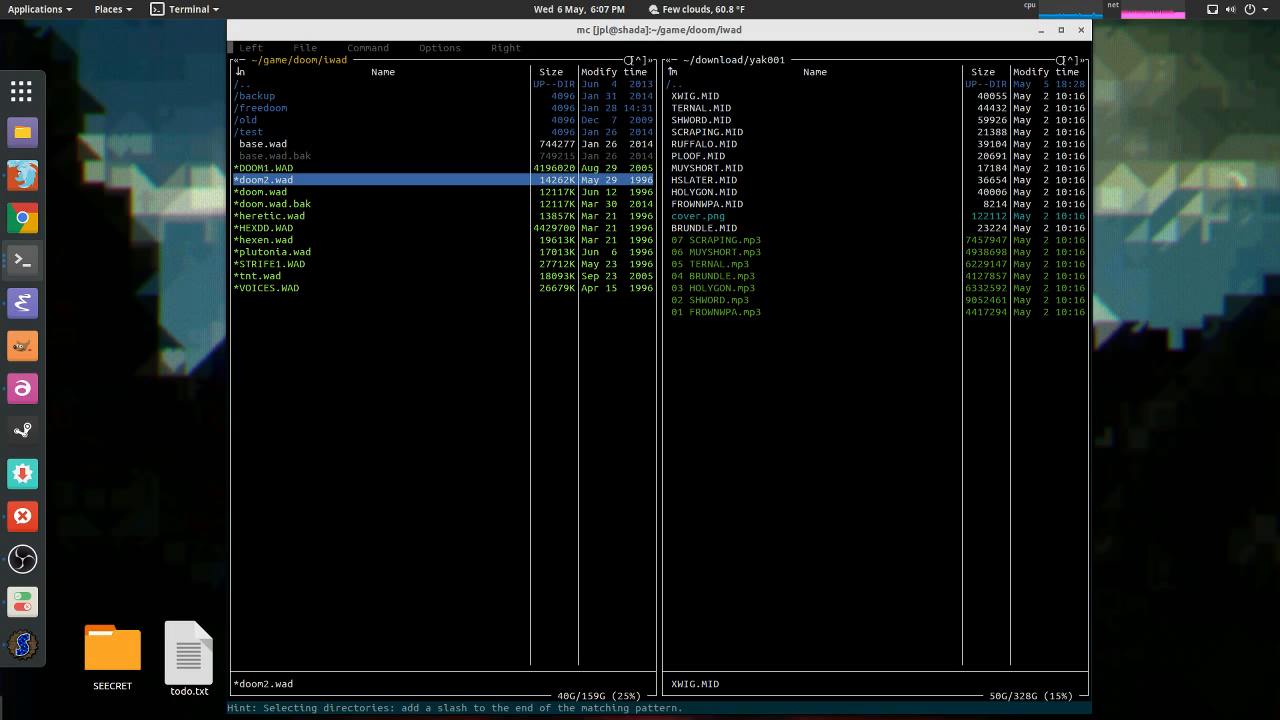
key(Up)
key(Down)
key(Down)
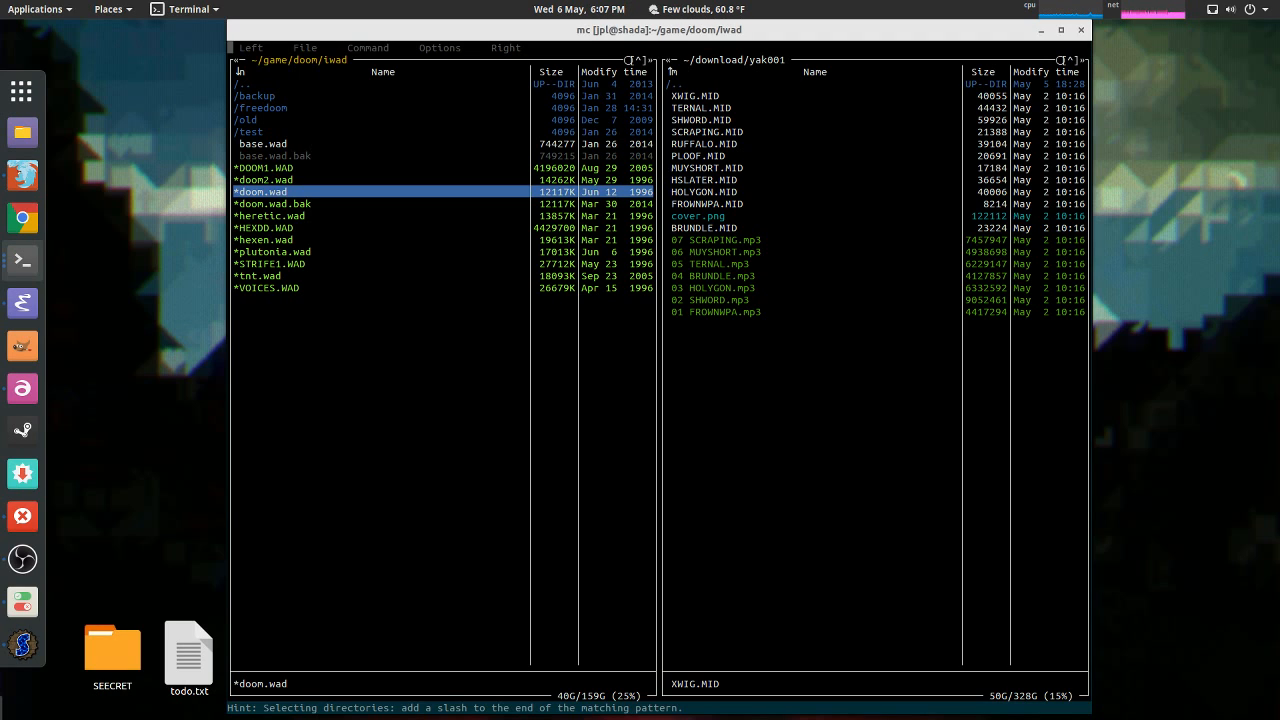
key(Up)
key(Down)
key(Up)
key(Down)
key(Up)
key(Down)
key(Up)
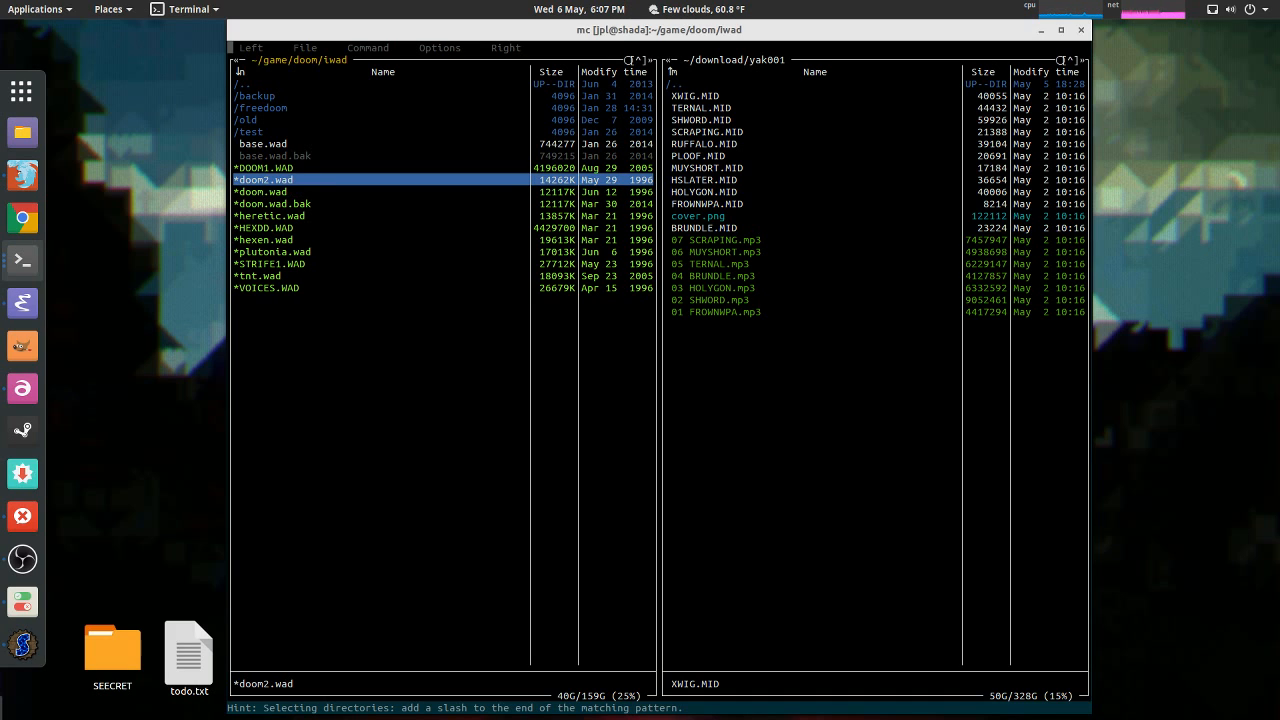
key(Down)
key(Up)
key(Down)
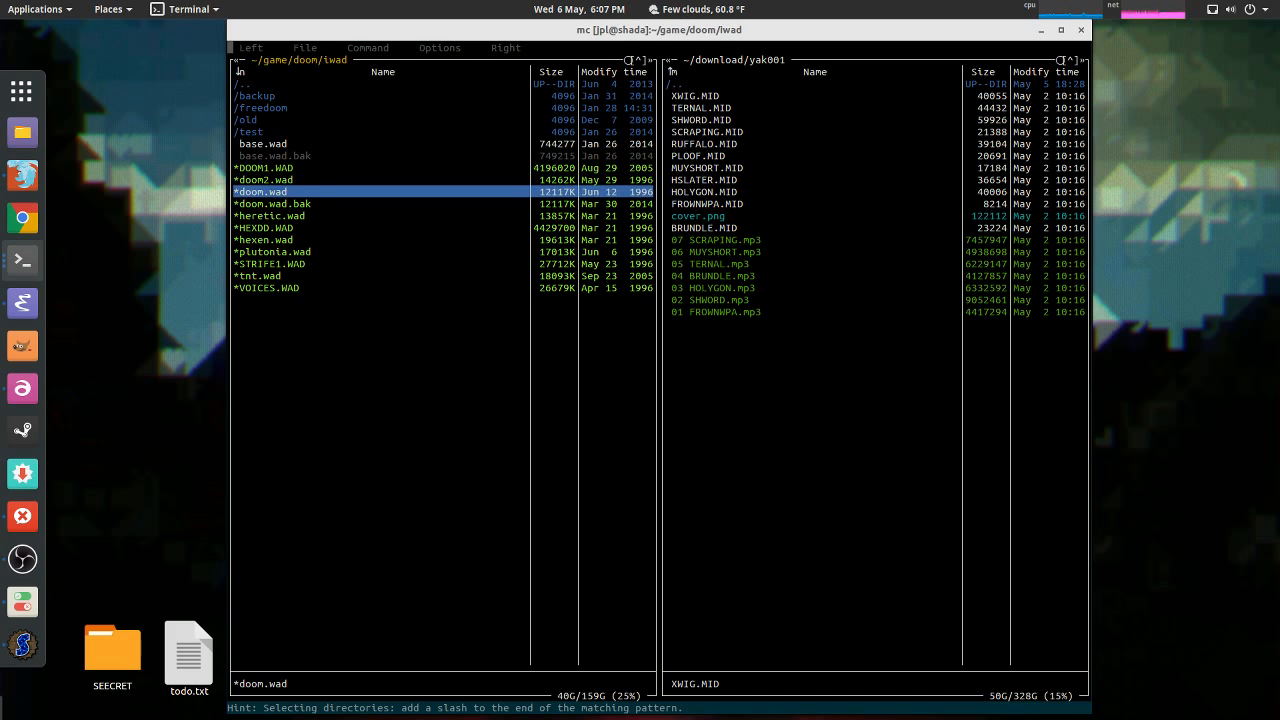
key(Up)
Step: Switch to SLADE, review the doom2.wad and doom.wad entries in its base resource archives, and leave them without changes
key(Return)
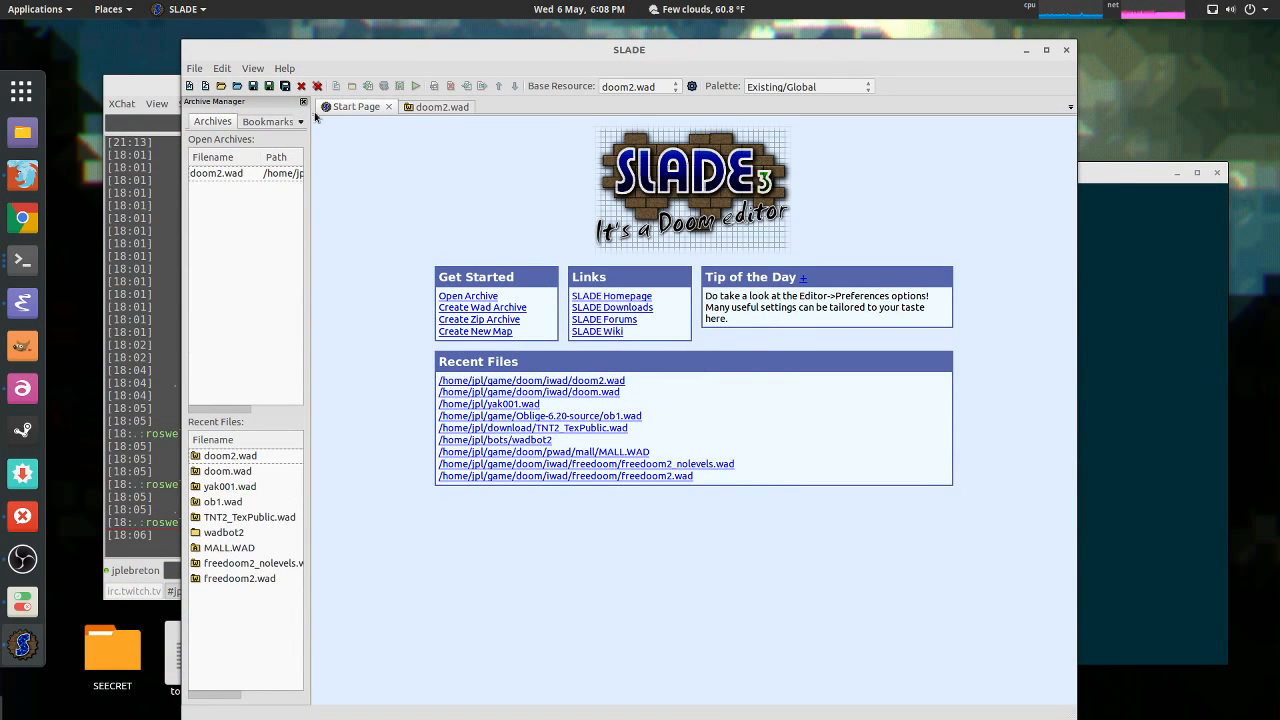
click(221, 68)
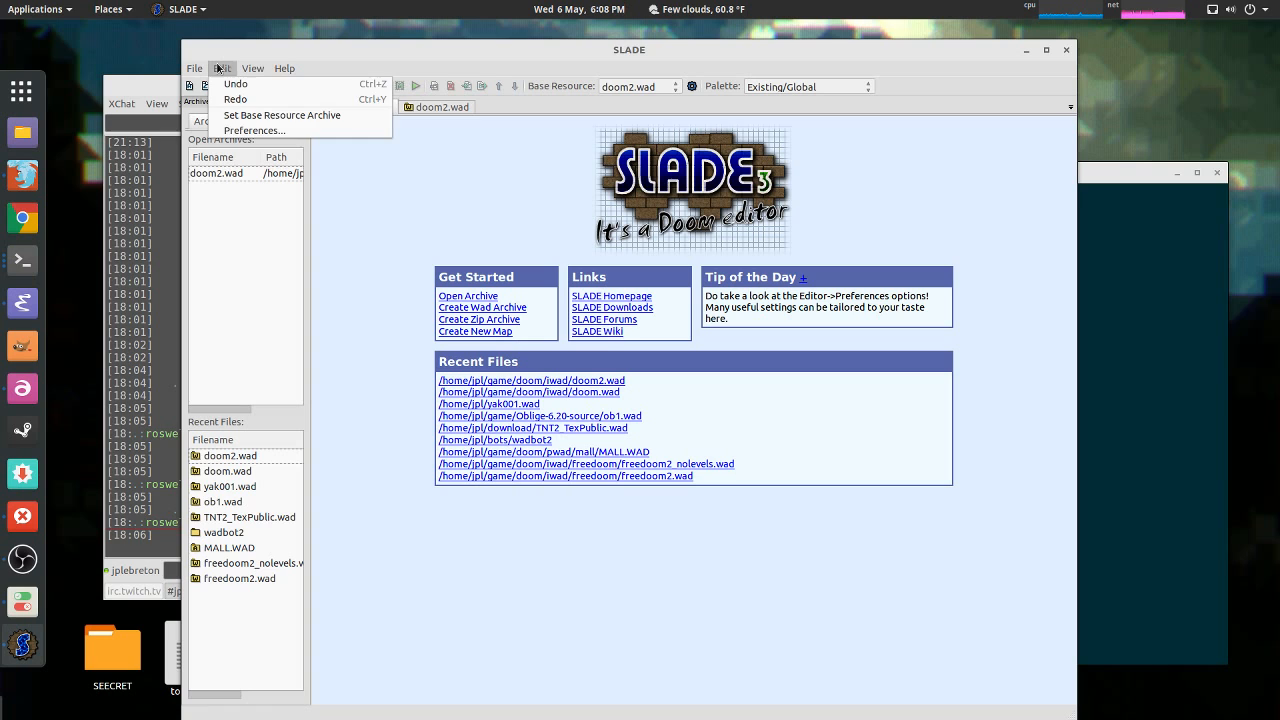
click(248, 117)
click(654, 326)
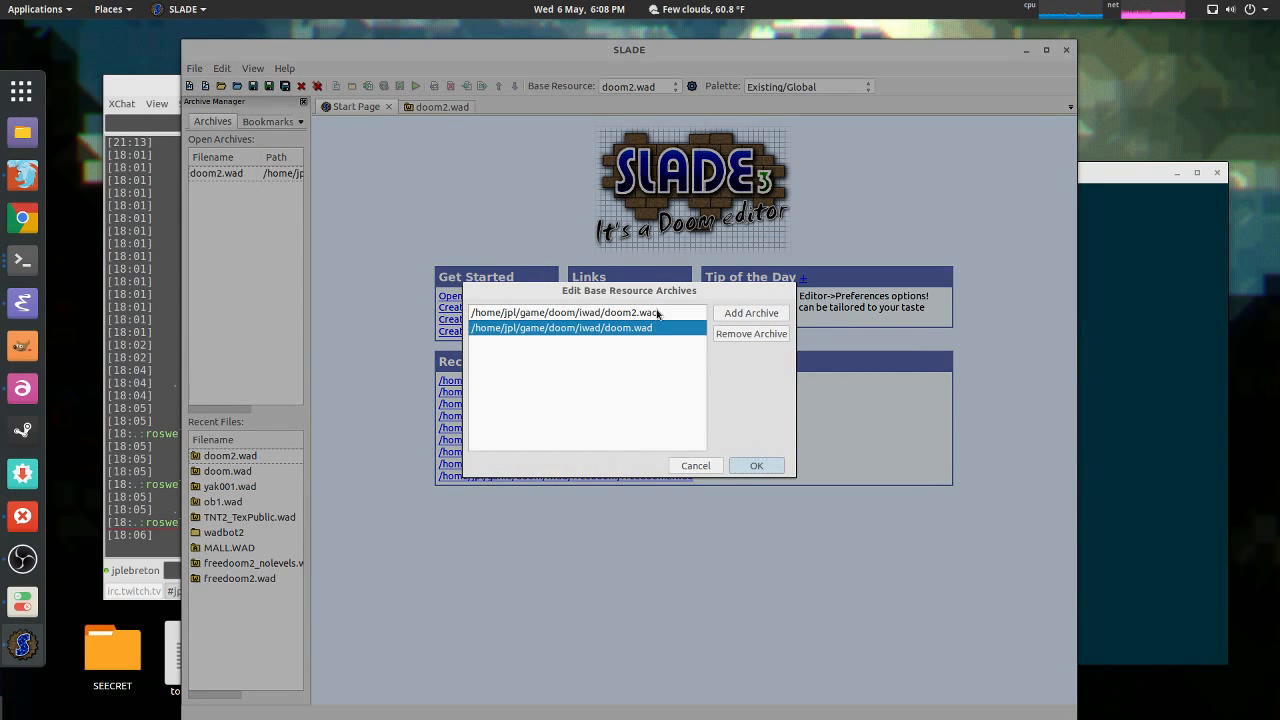
click(657, 312)
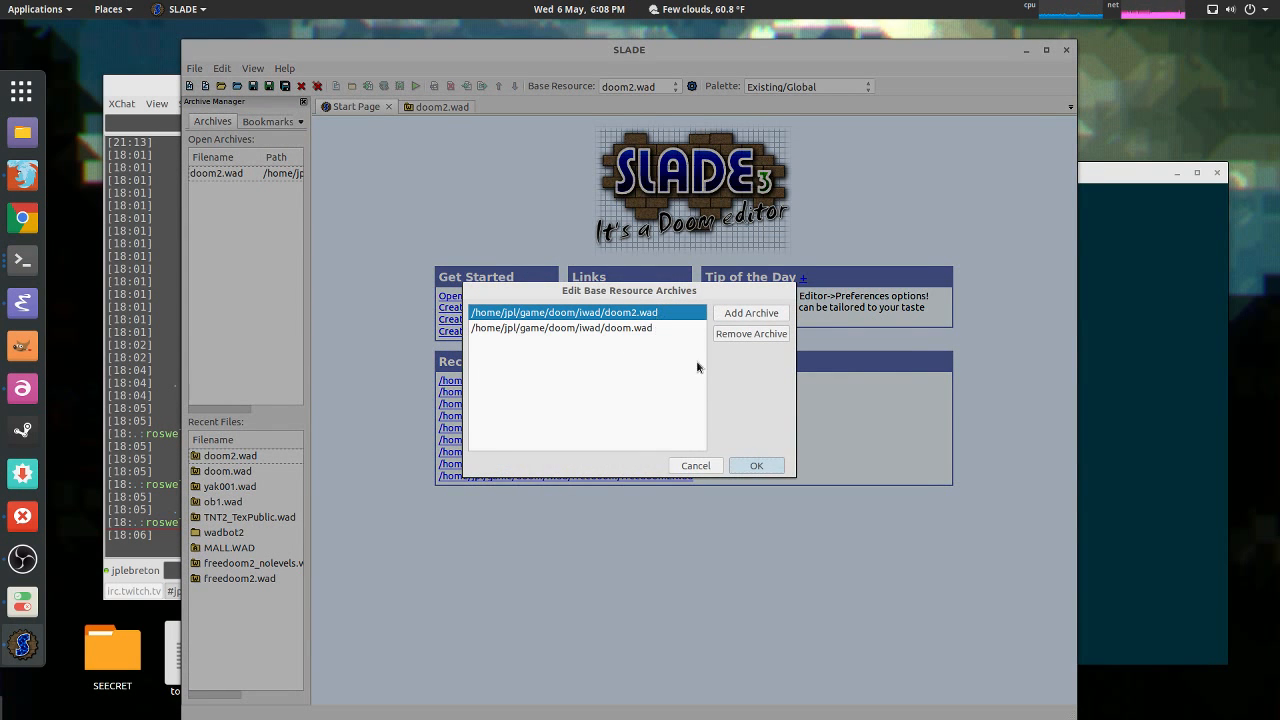
click(695, 466)
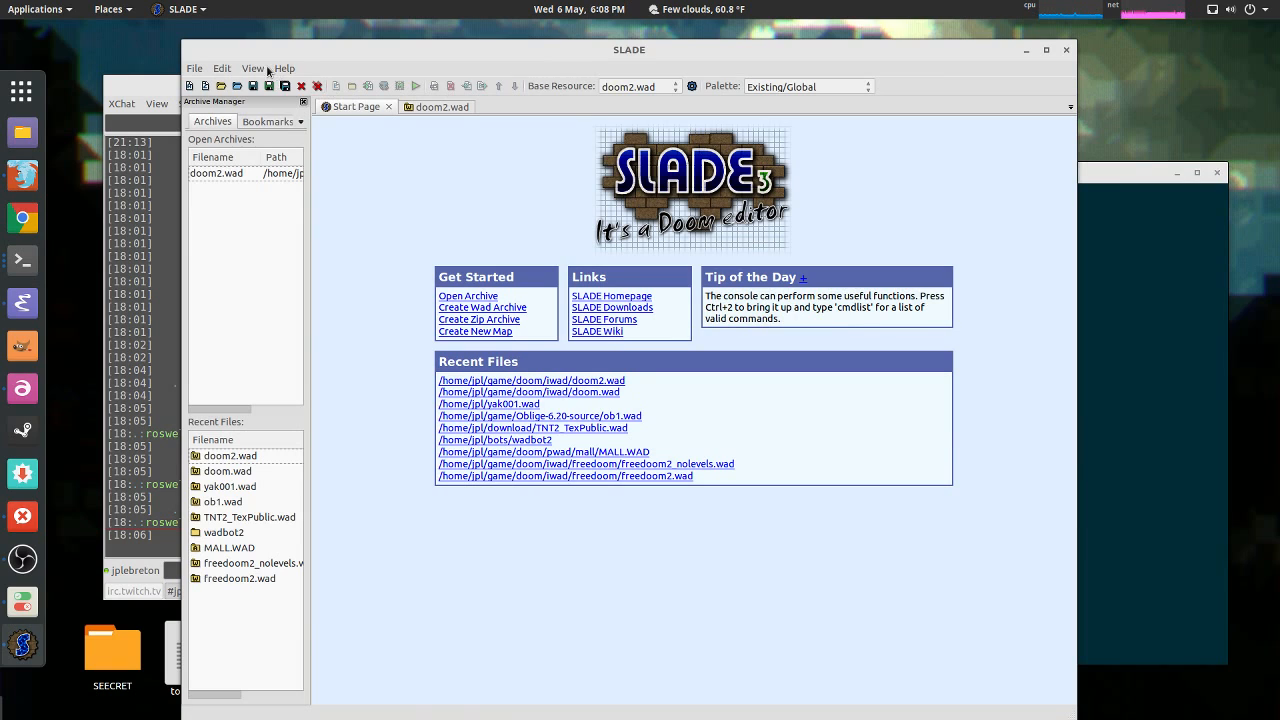
Step: Open doom2.wad from SLADE's recent files to show its entries
click(226, 68)
click(226, 68)
click(246, 458)
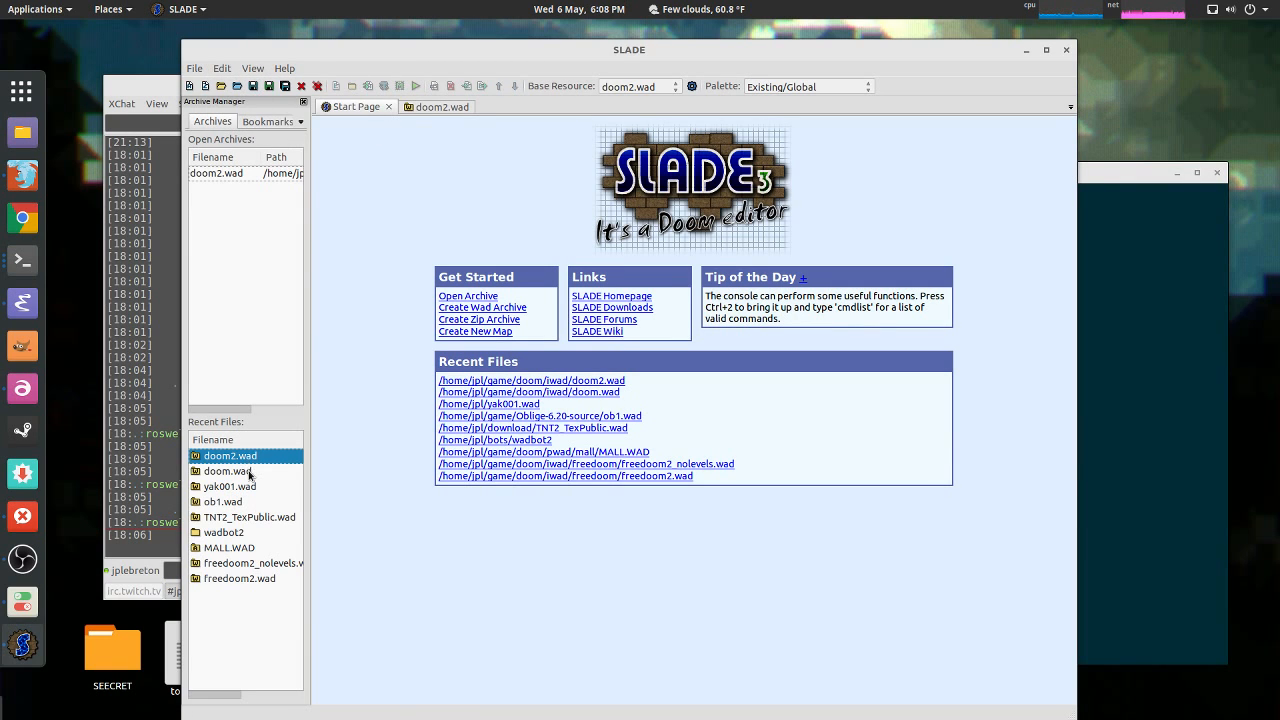
double_click(250, 459)
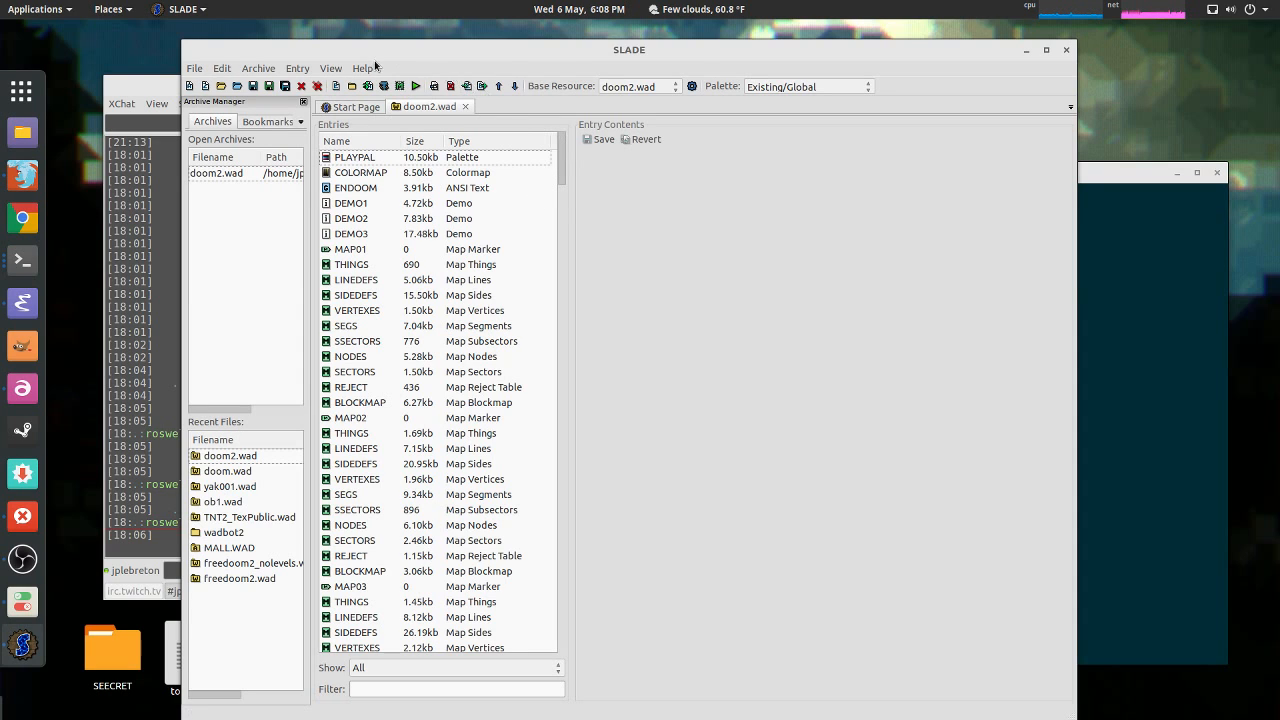
click(300, 69)
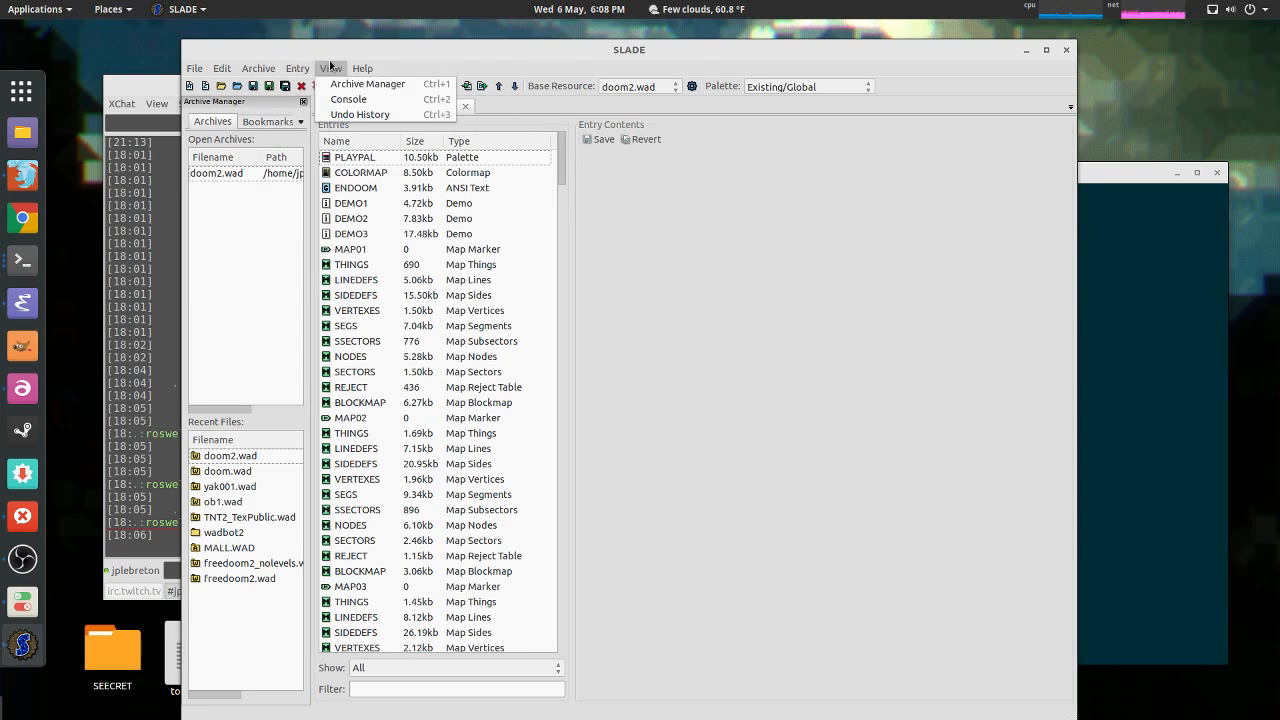
click(476, 65)
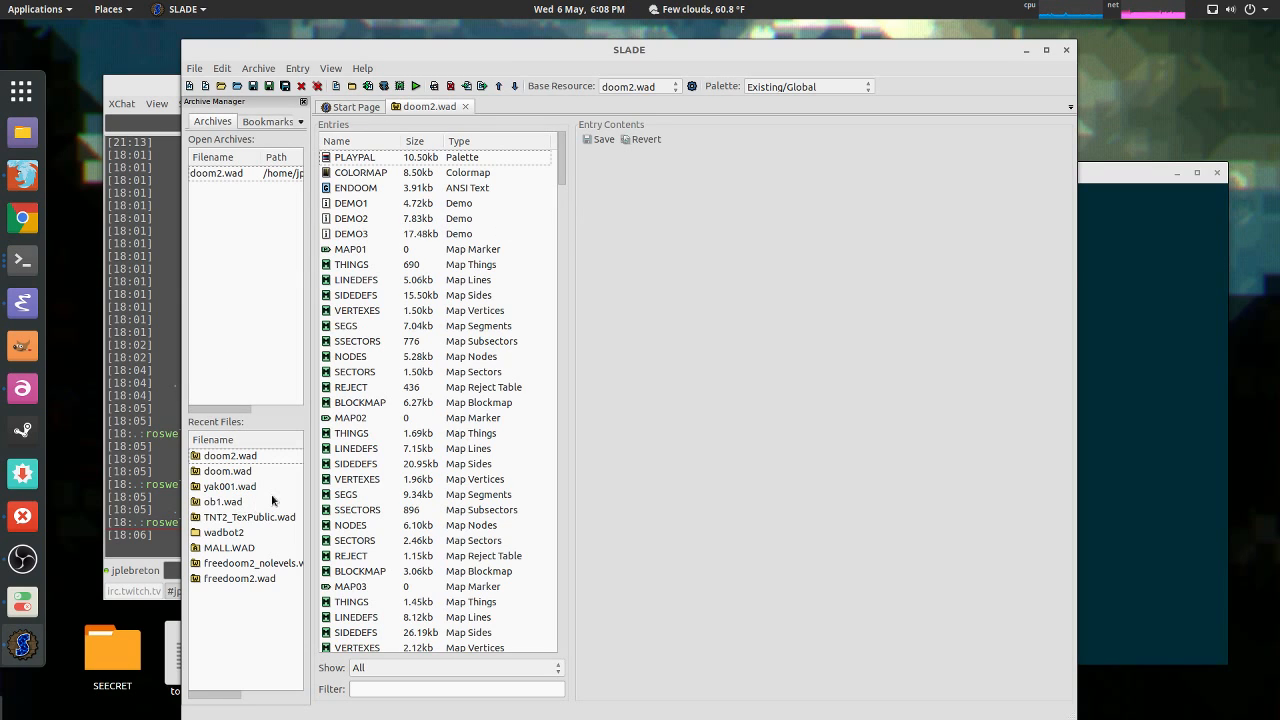
Step: Start opening an existing archive and browse to the game/doom/pwad folder
click(221, 86)
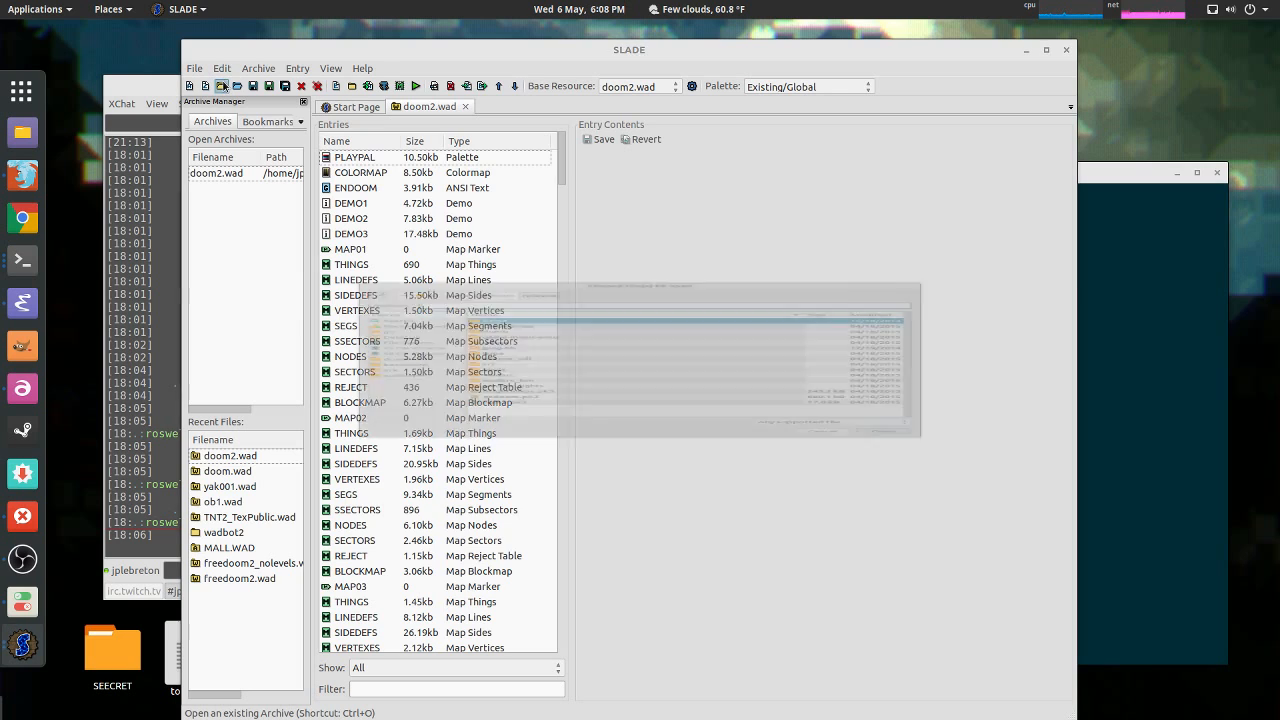
click(457, 177)
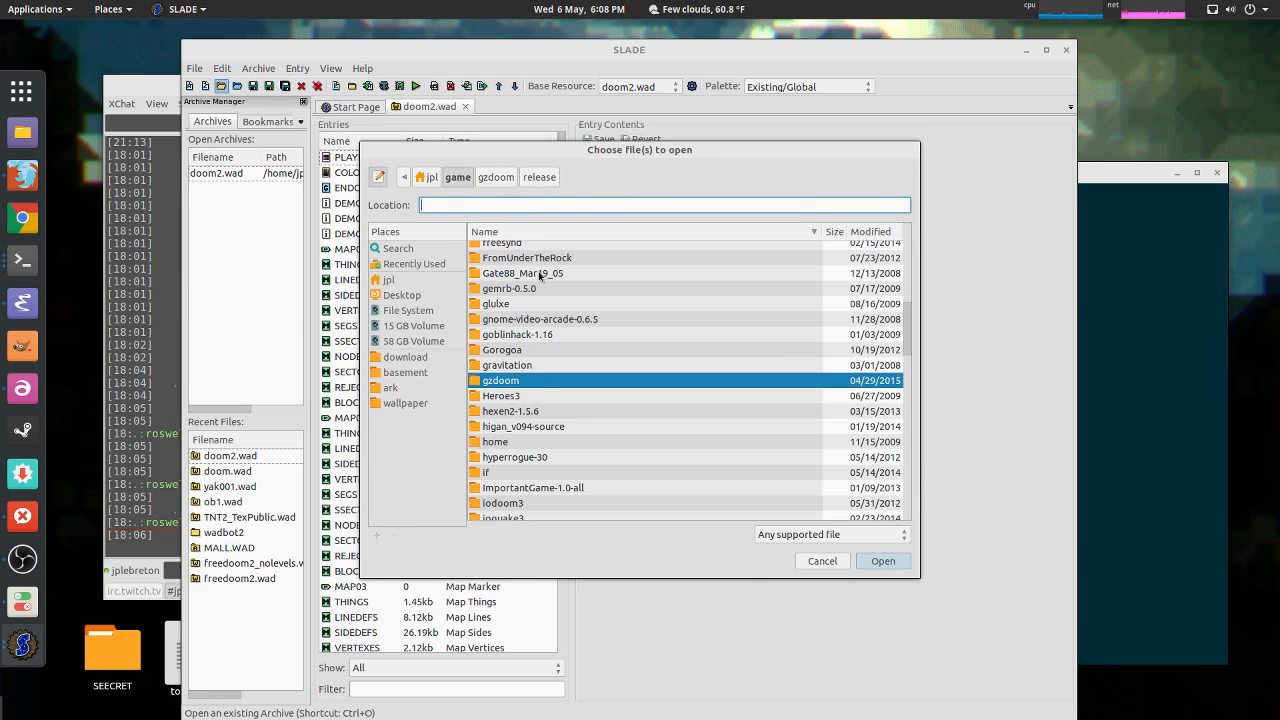
scroll(527, 388, up, 5)
right_click(565, 312)
click(520, 252)
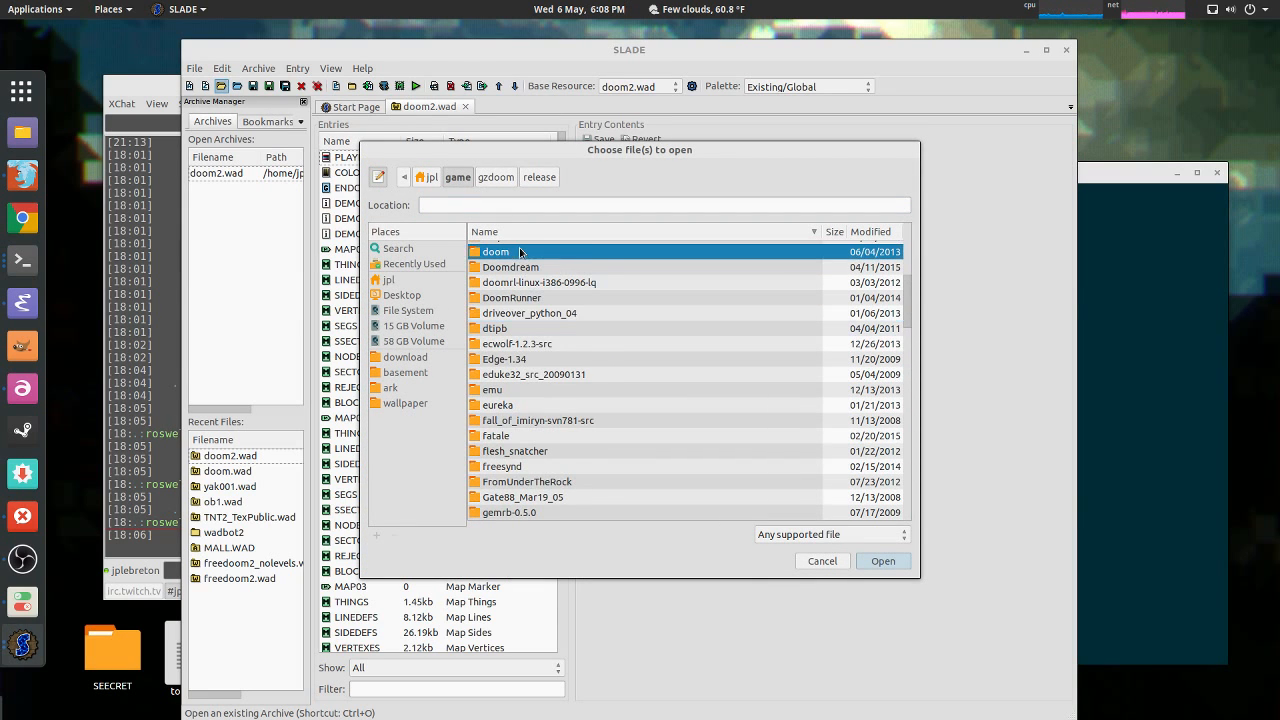
double_click(520, 252)
double_click(505, 374)
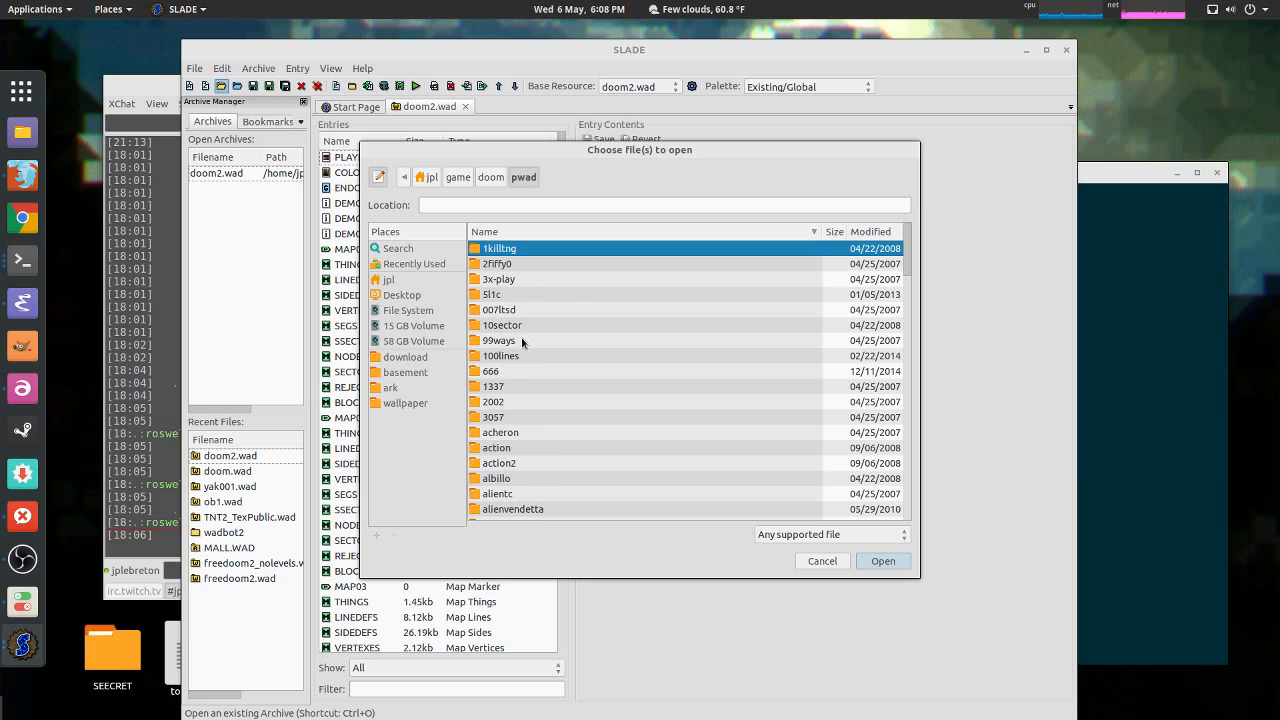
Step: Open arcadia.wad from the arcadia folder inside pwad
scroll(535, 348, down, 2)
scroll(535, 348, down, 2)
scroll(530, 400, down, 2)
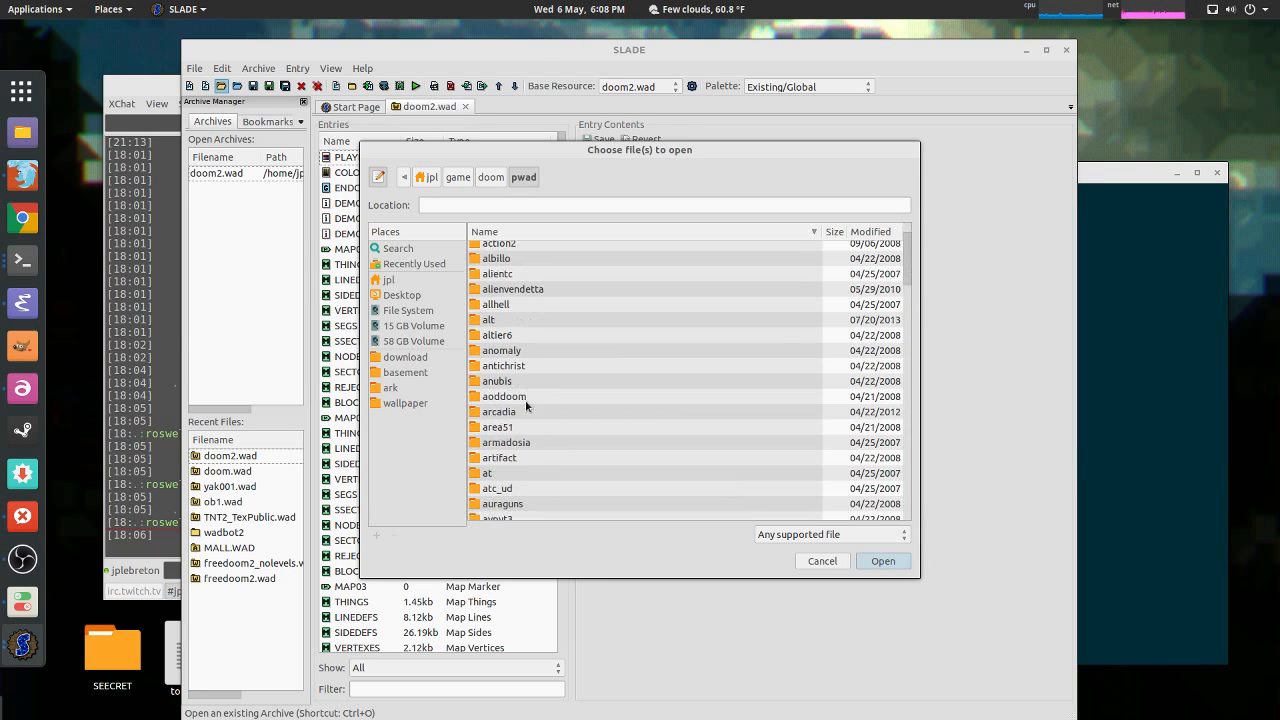
double_click(522, 410)
double_click(516, 253)
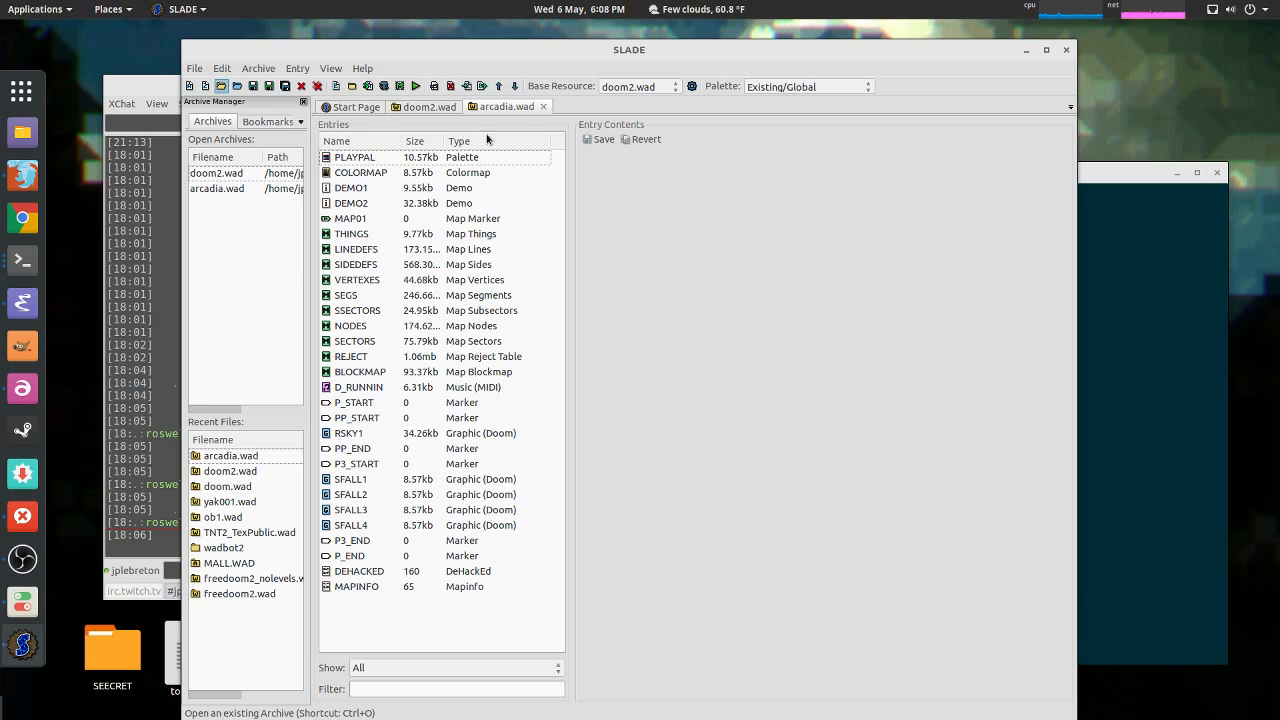
Step: View the MAP01 preview, PLAYPAL palette and COLORMAP entries of arcadia.wad
click(374, 219)
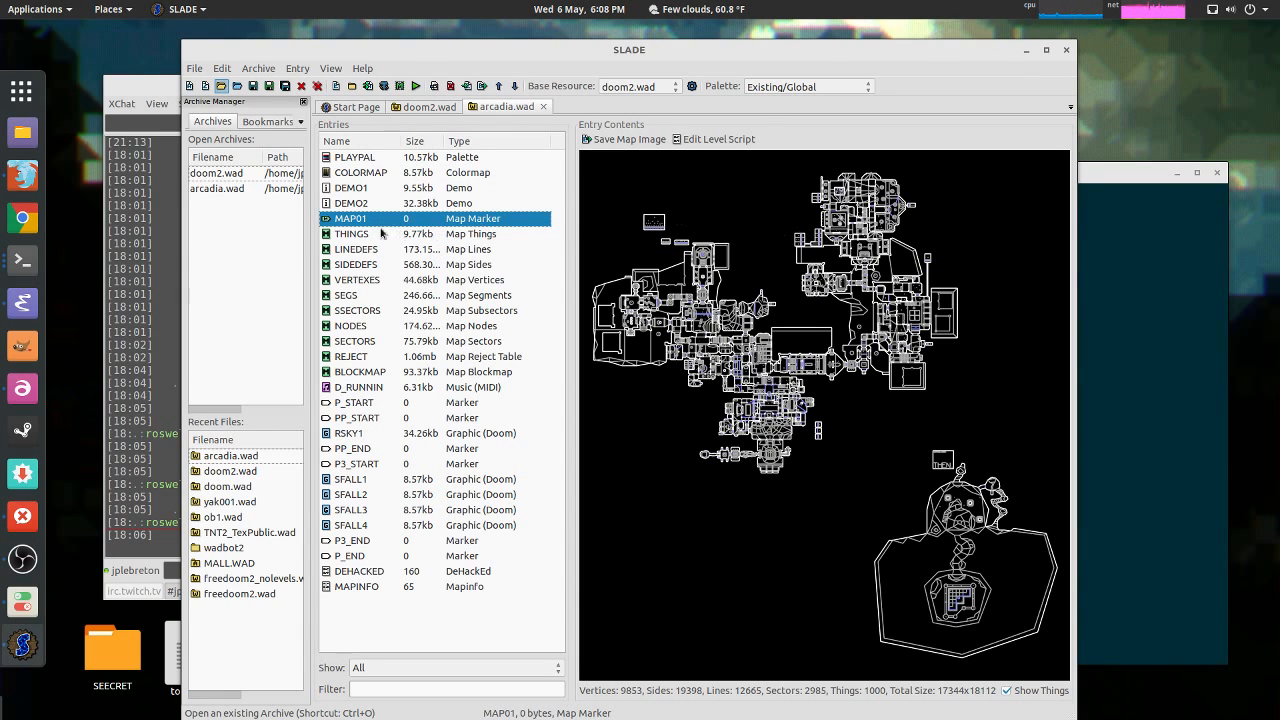
click(368, 162)
click(376, 172)
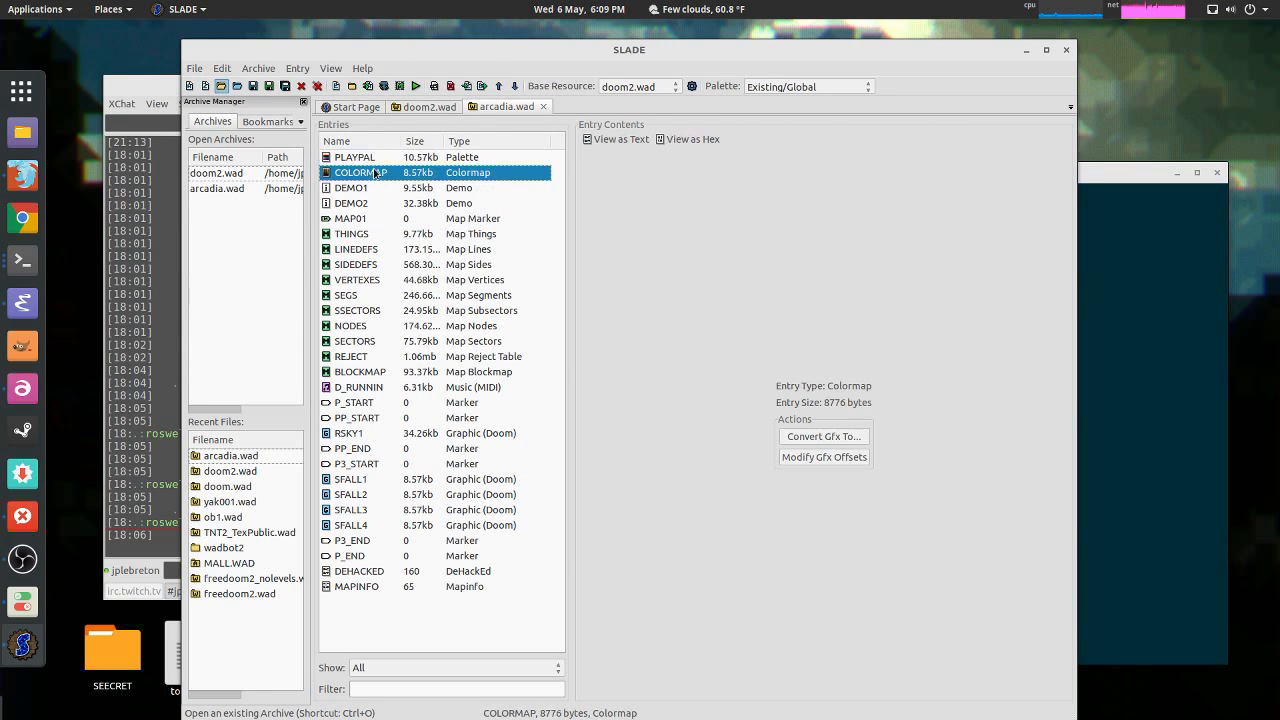
click(374, 163)
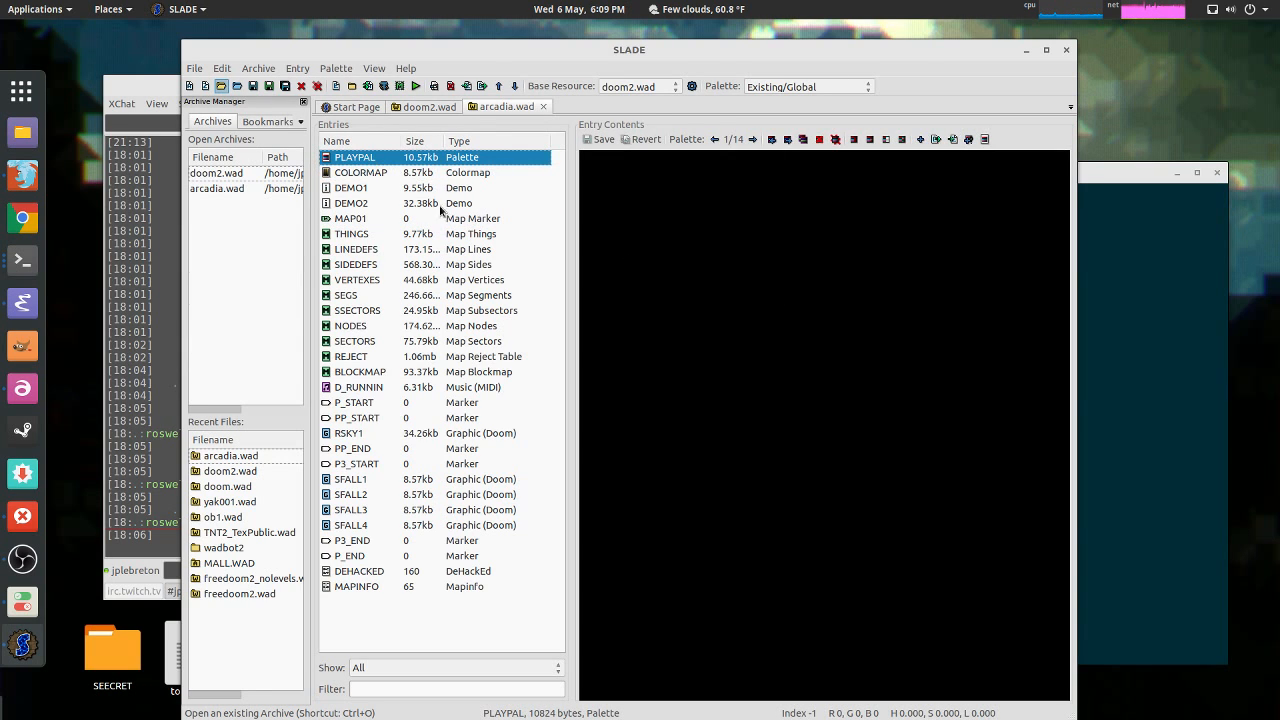
click(380, 174)
click(383, 160)
Step: View the PLAYPAL palette of doom2.wad, open and cancel its colour tweaking, and return to arcadia.wad
click(428, 106)
click(380, 157)
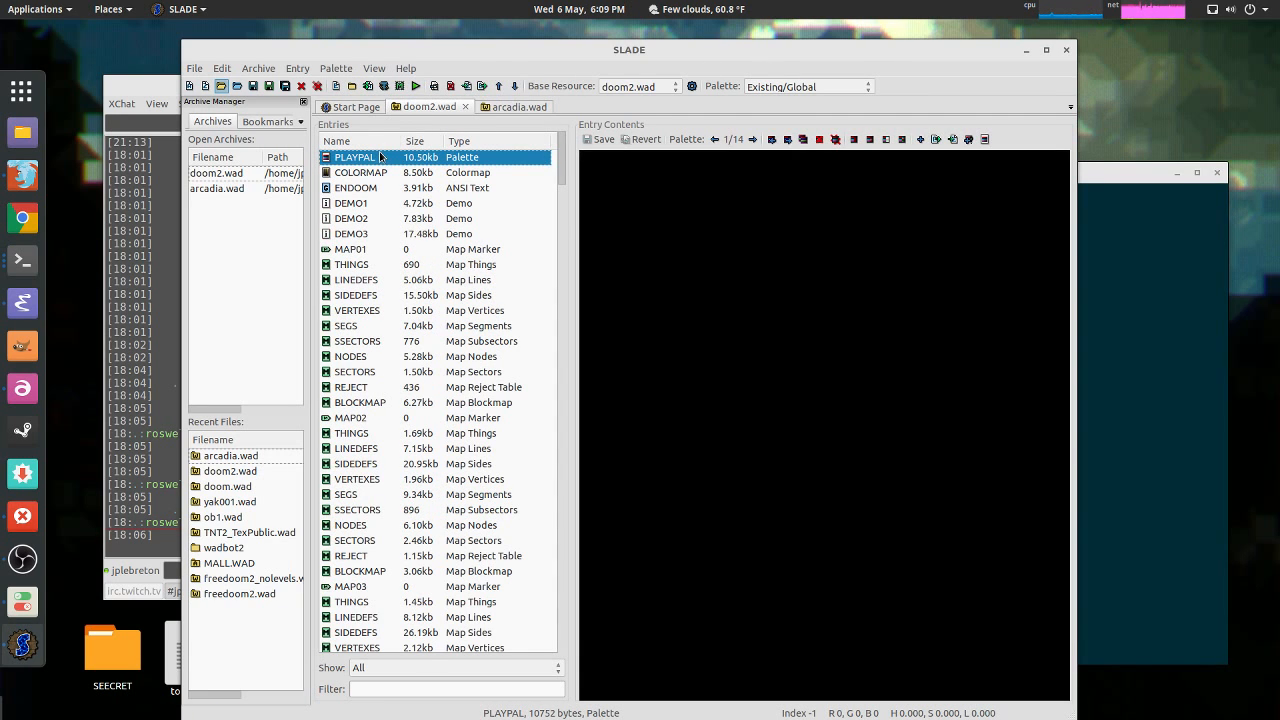
click(902, 139)
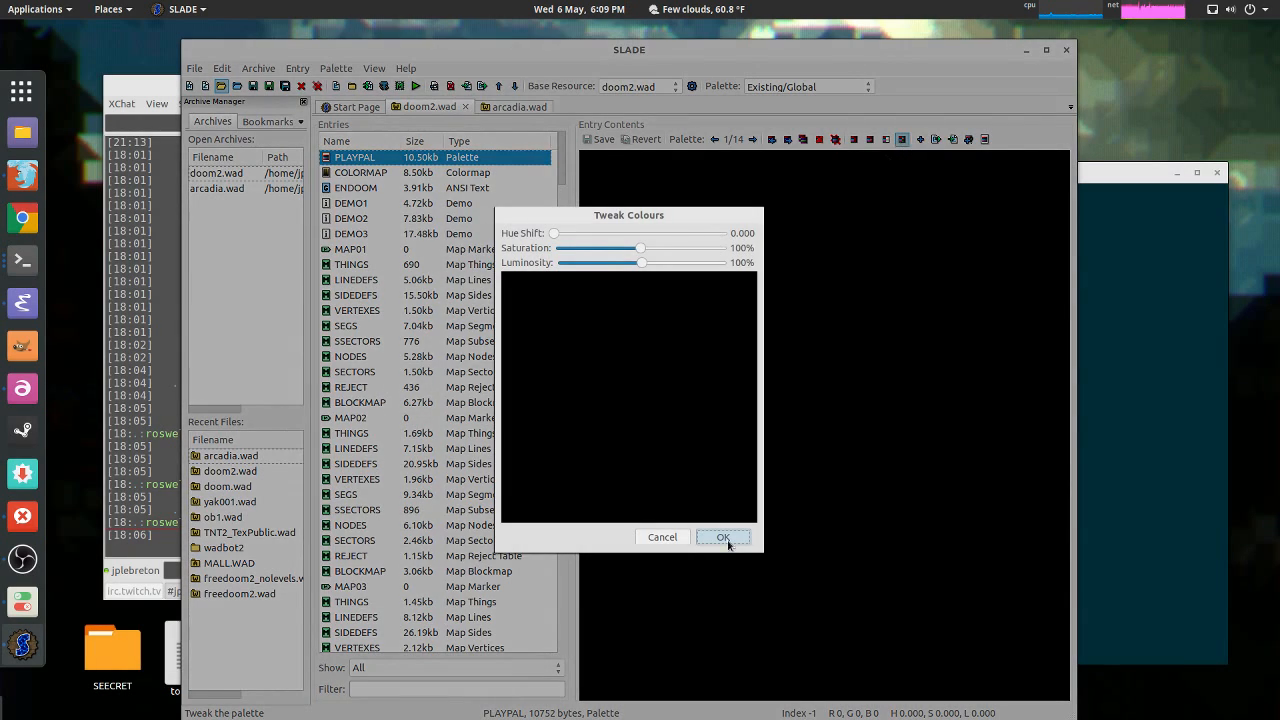
click(665, 538)
click(502, 107)
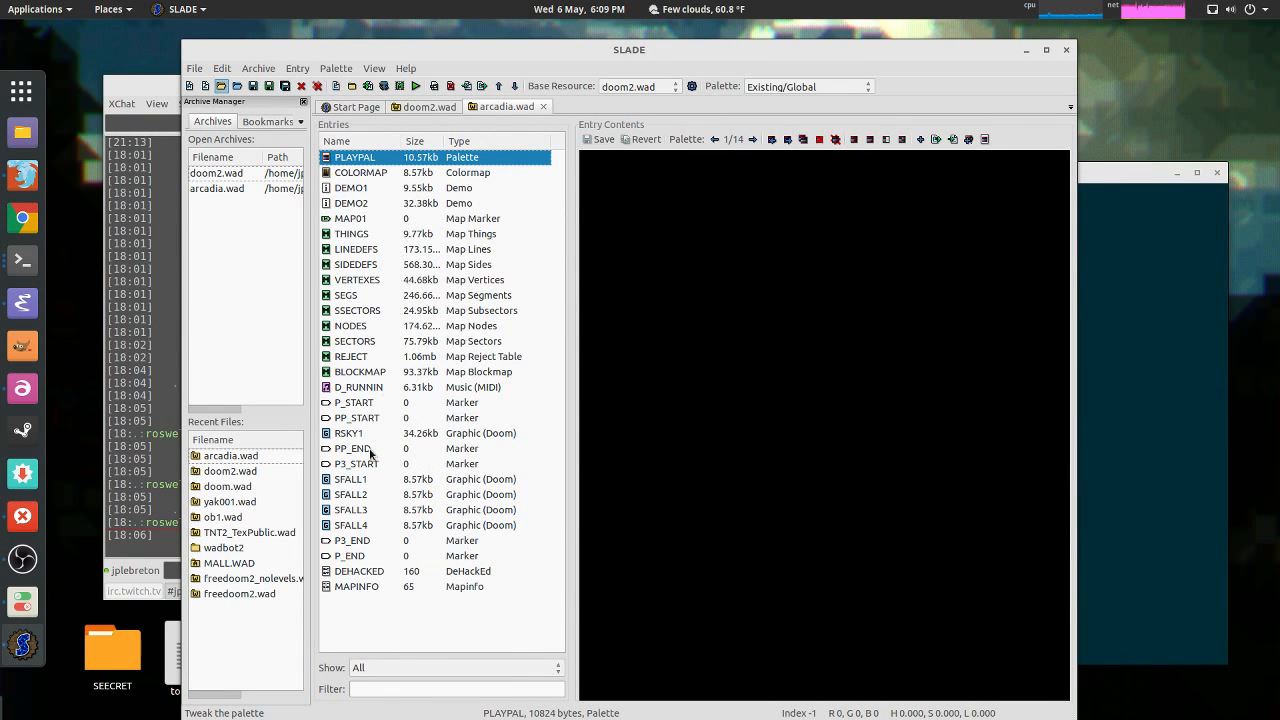
Step: Switch to doom2.wad and view its ENDOOM text screen and the MAP01 preview
click(428, 107)
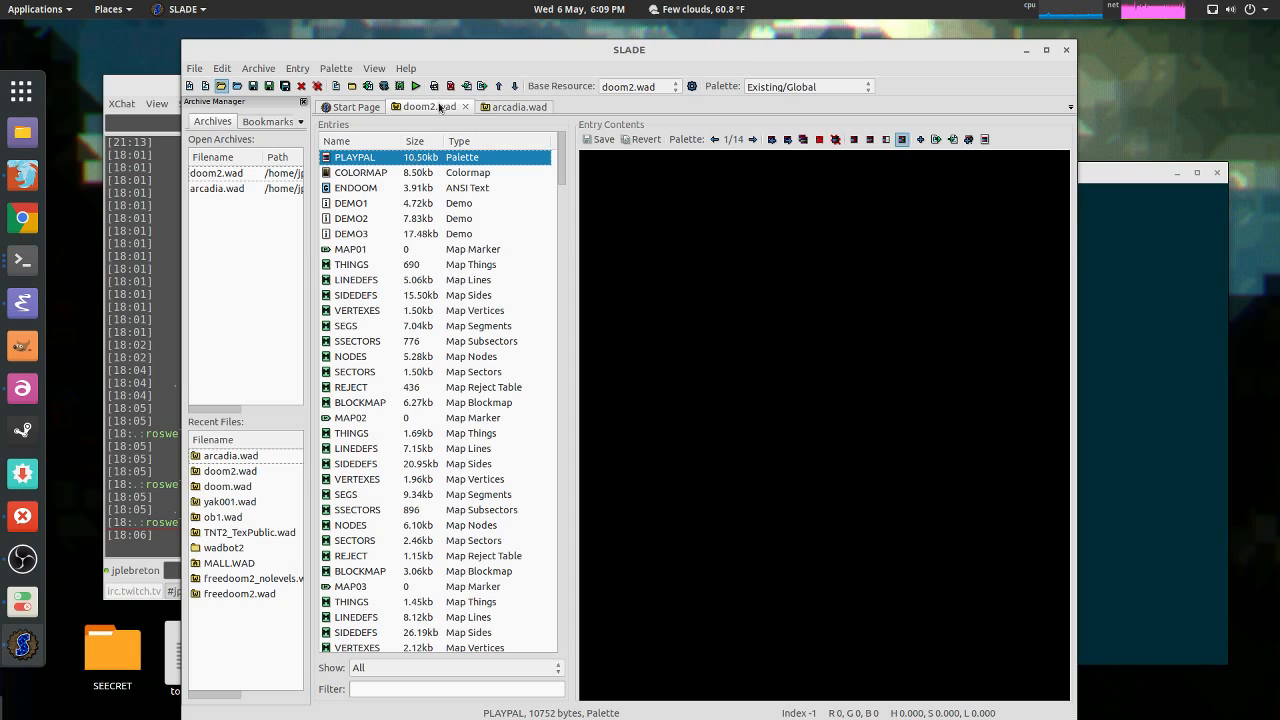
click(377, 188)
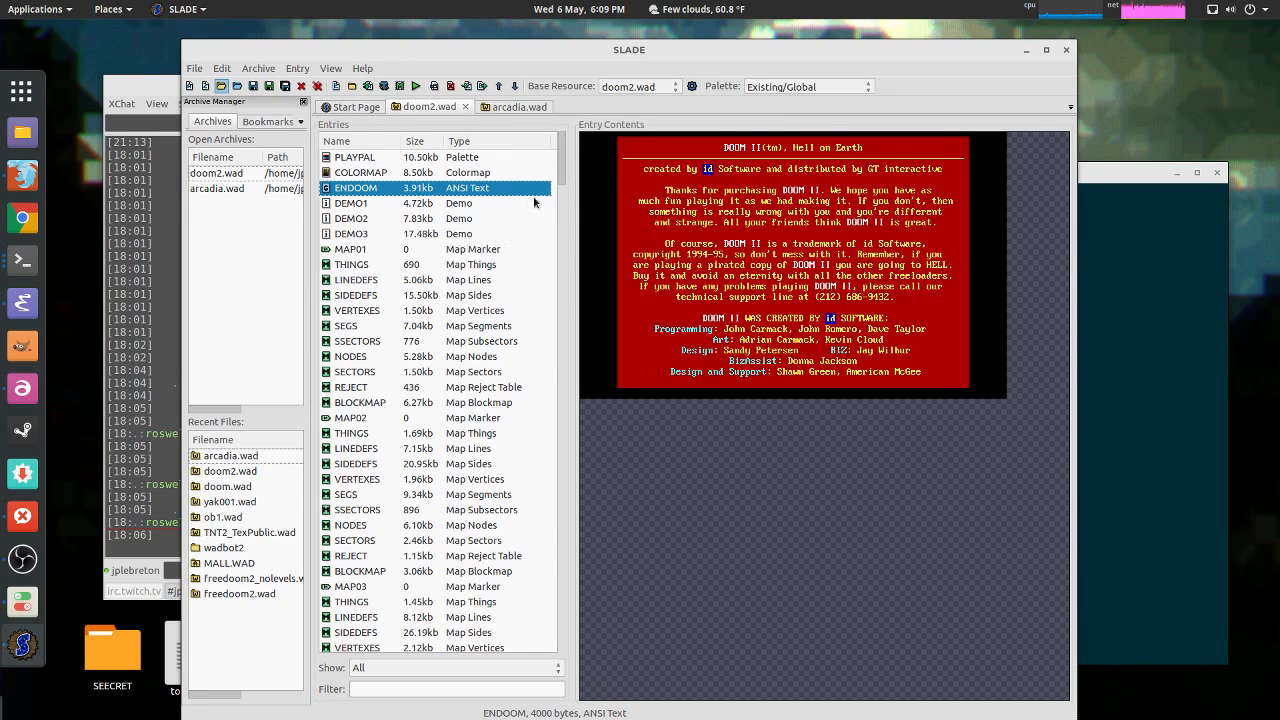
click(358, 251)
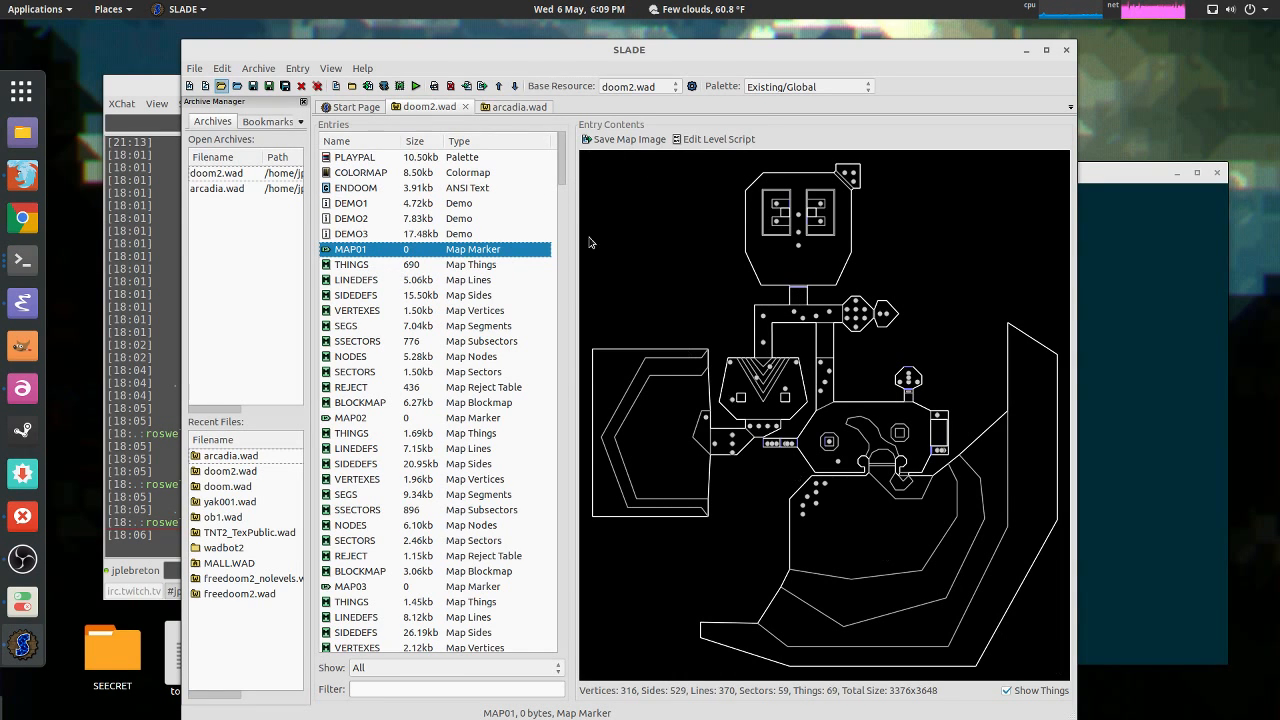
Step: Try to play the DPPODTH1 PC speaker sound from doom2.wad and dismiss the crash report
drag(567, 178, 556, 243)
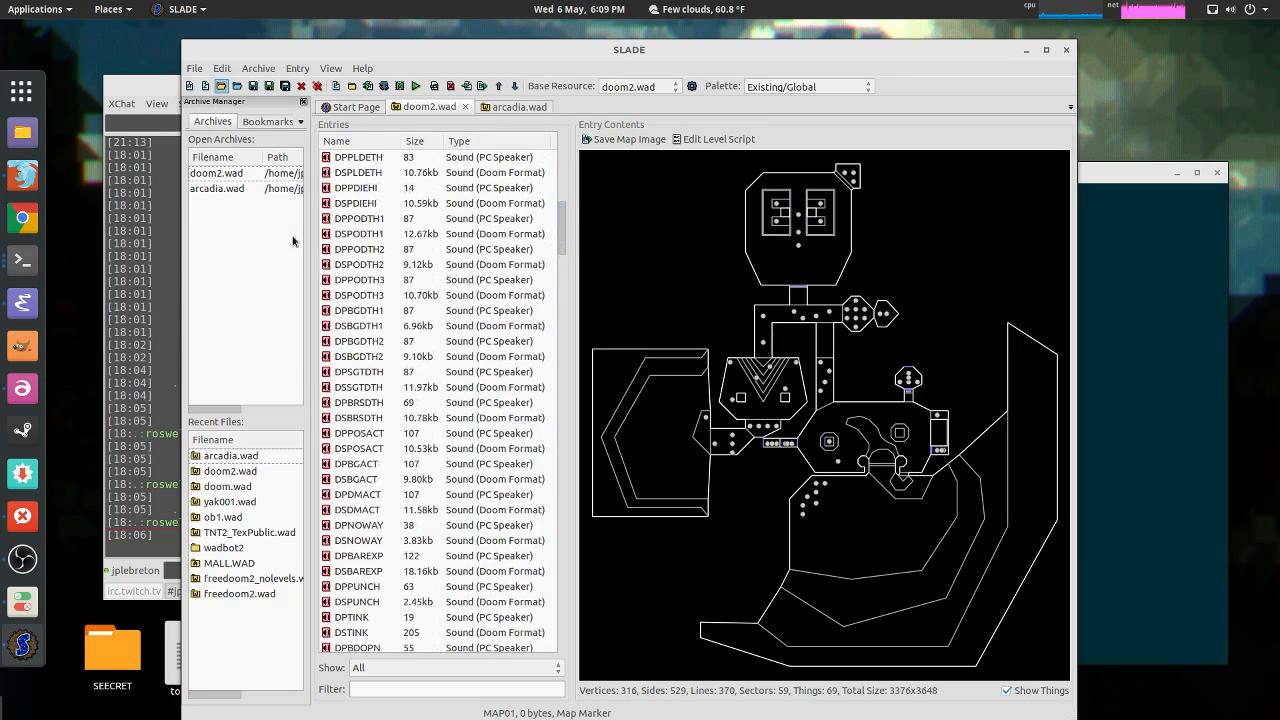
click(340, 220)
click(733, 423)
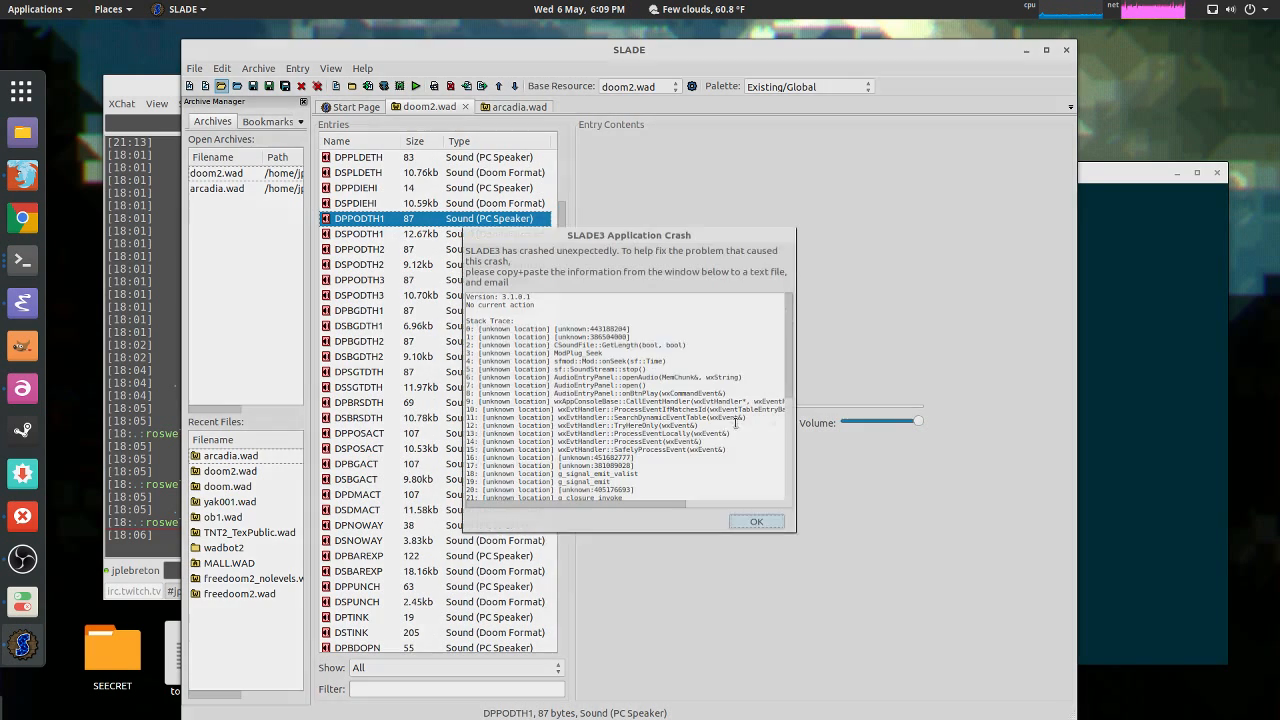
click(756, 538)
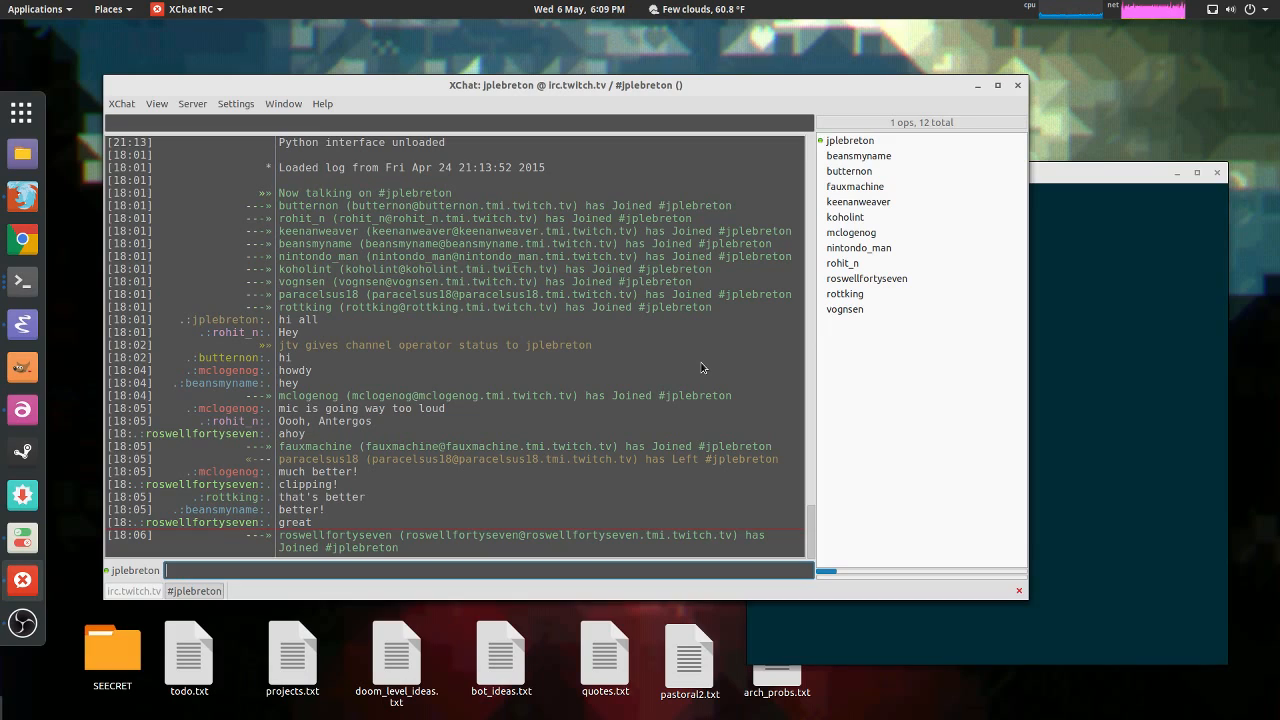
Step: Relaunch SLADE and reopen doom2.wad from the recent files
key(super)
text(slade)
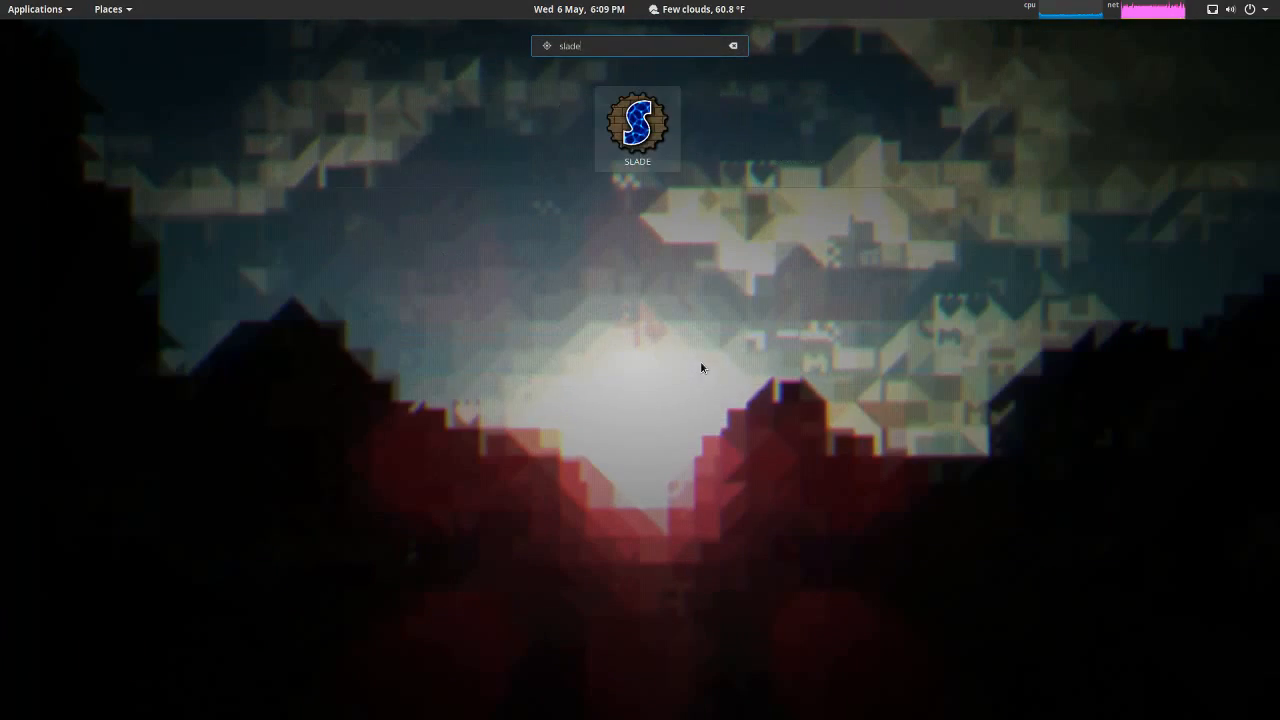
key(Return)
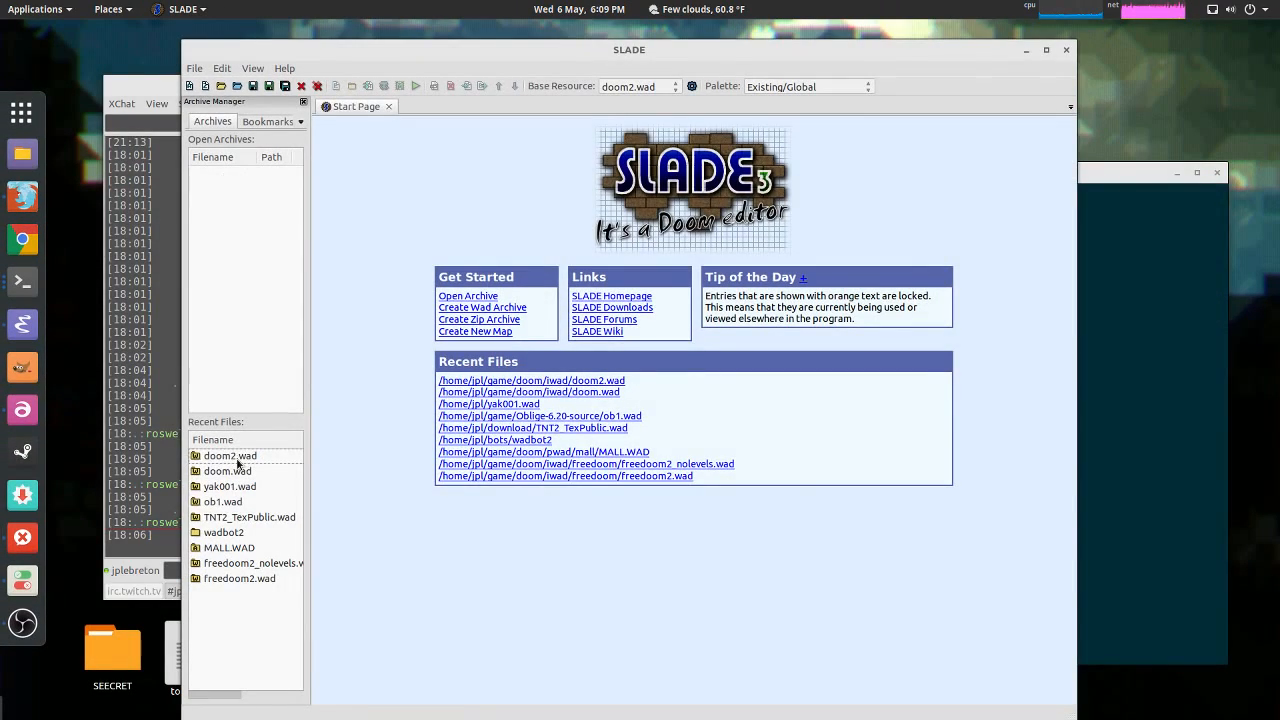
double_click(215, 456)
Step: Preview status bar graphics in doom2.wad, including STKEYS2, STKEYS5, STCDROM, STARMS and the STCFN033 to STCFN034 font characters
scroll(515, 275, down, 8)
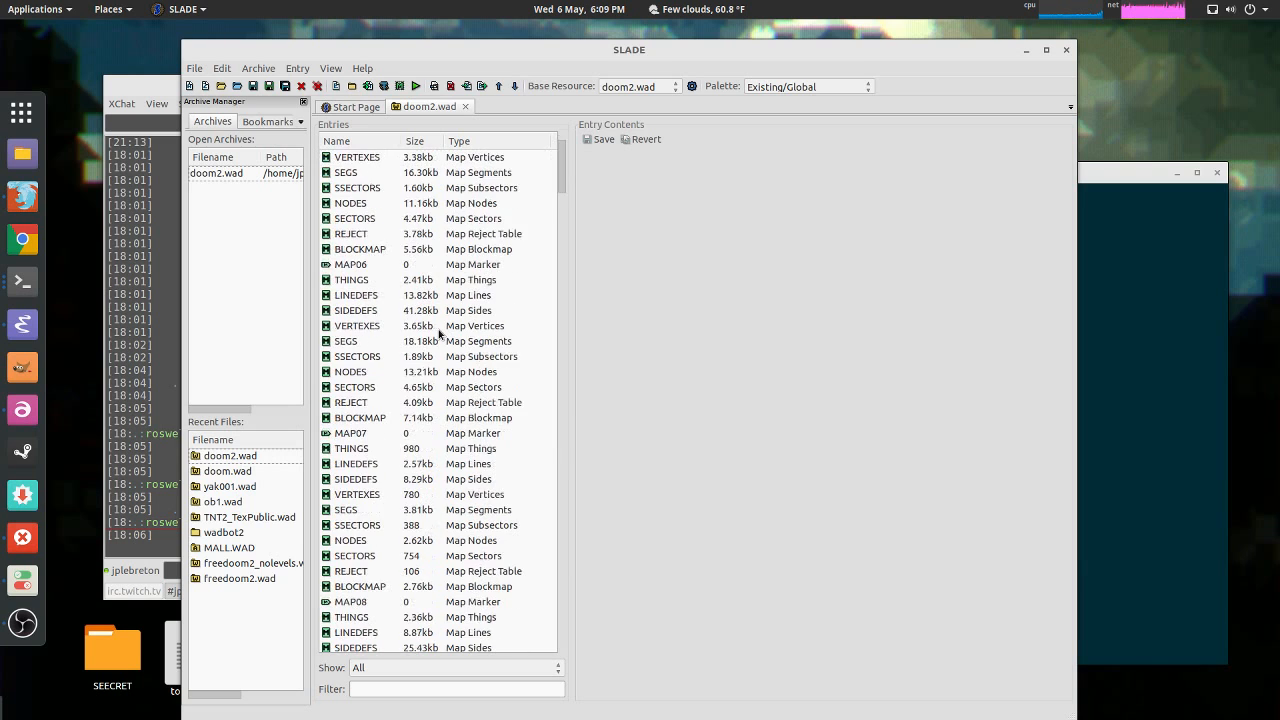
drag(561, 185, 558, 280)
click(349, 187)
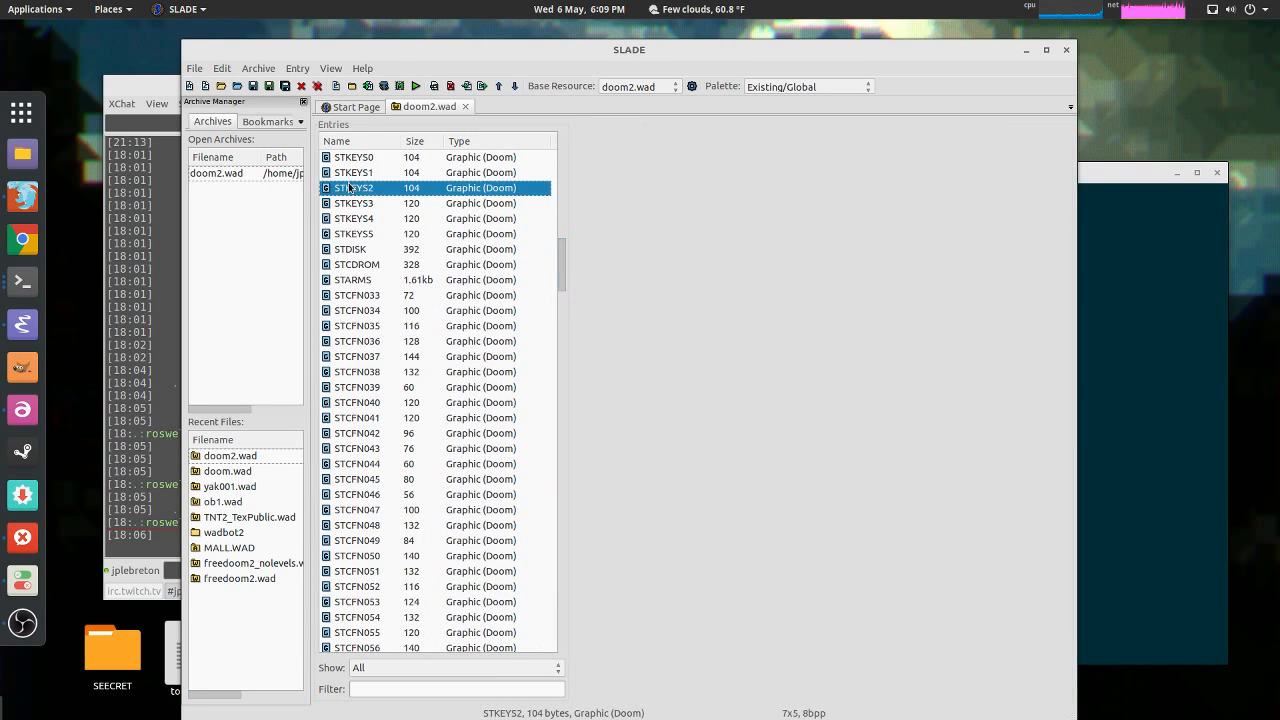
click(356, 232)
click(365, 264)
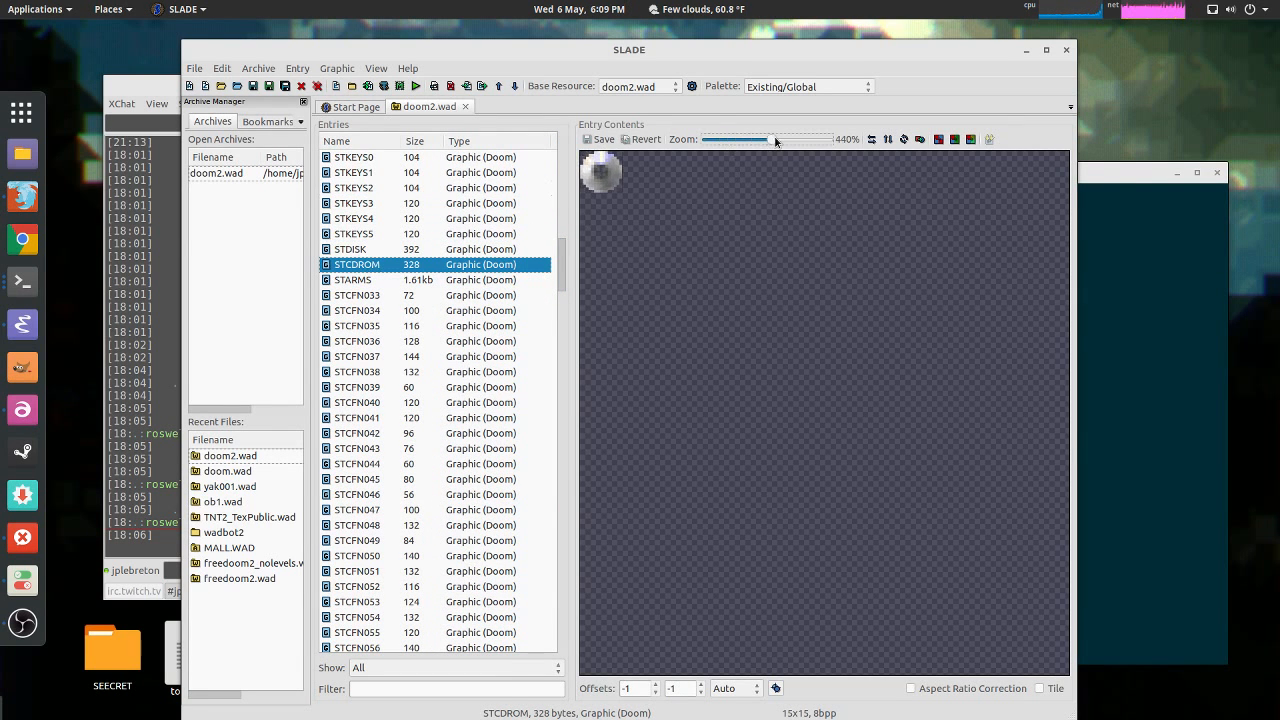
click(357, 280)
click(360, 310)
click(360, 295)
click(361, 311)
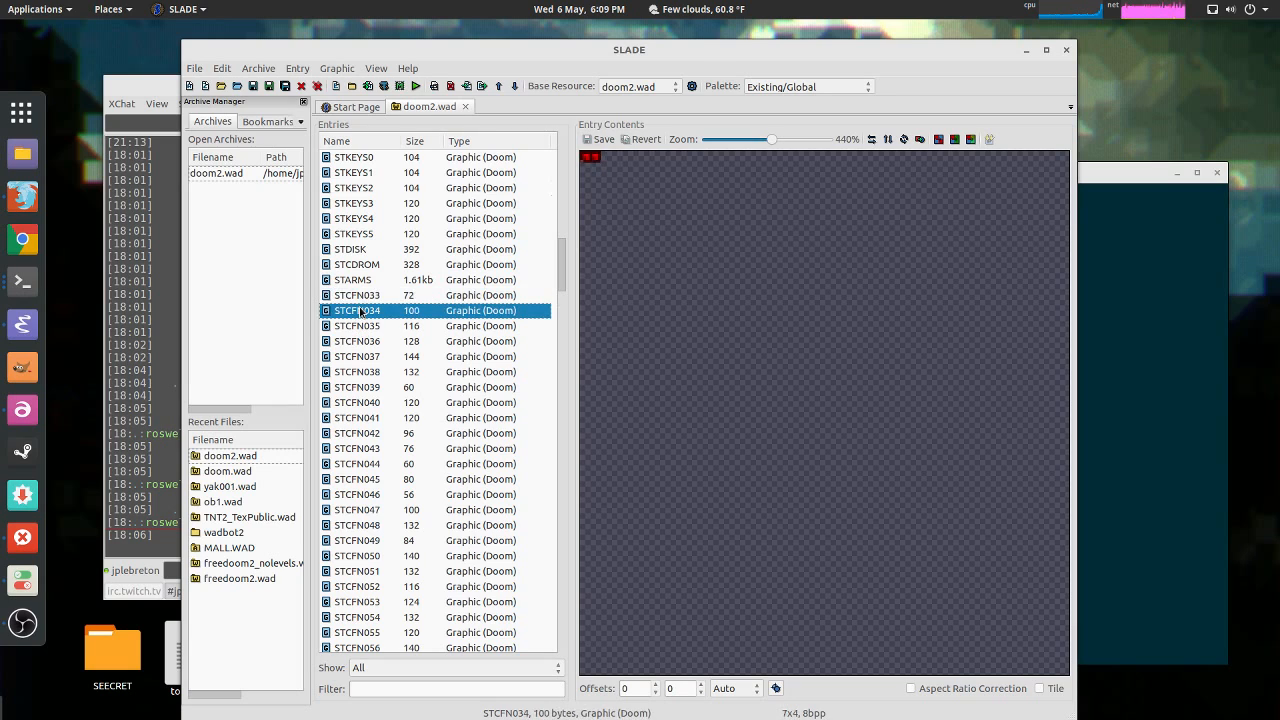
click(362, 282)
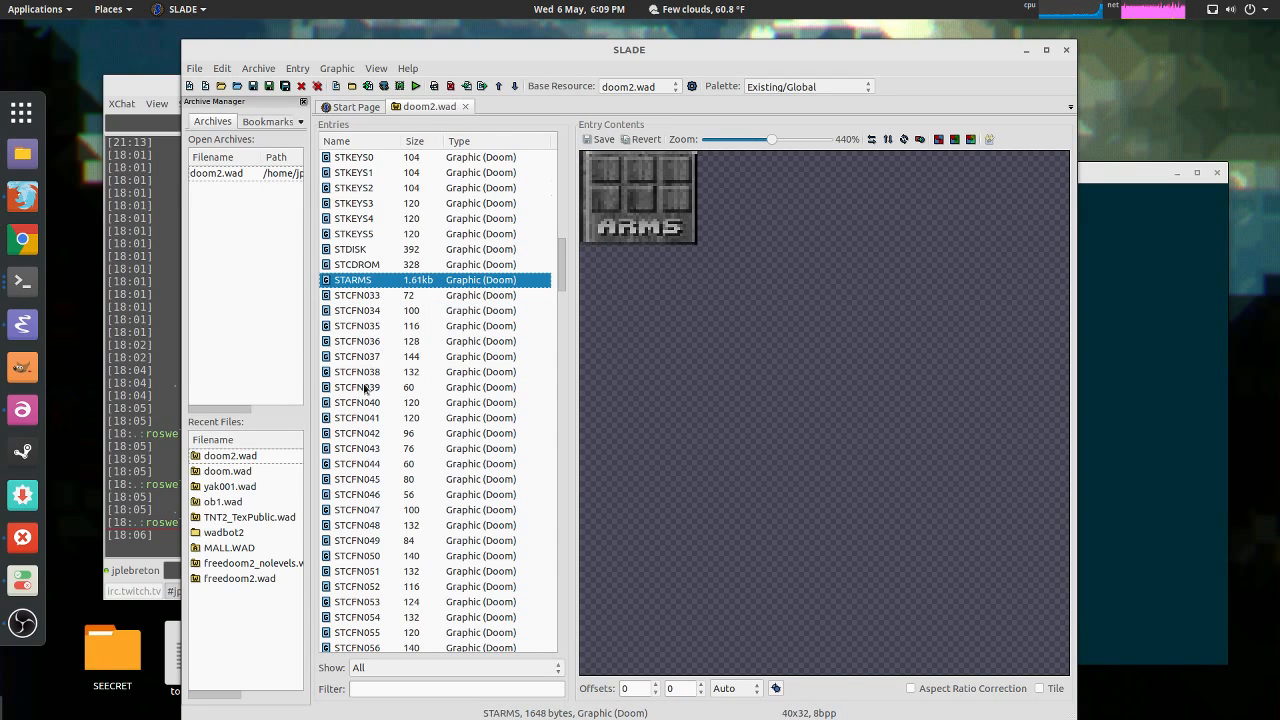
Step: Preview the status bar face graphics in doom2.wad, comparing STFEVL0 and STFKILL0 with STFST11, STFST10, STFST12 and STFTL10
scroll(368, 386, down, 15)
scroll(368, 386, down, 7)
click(366, 341)
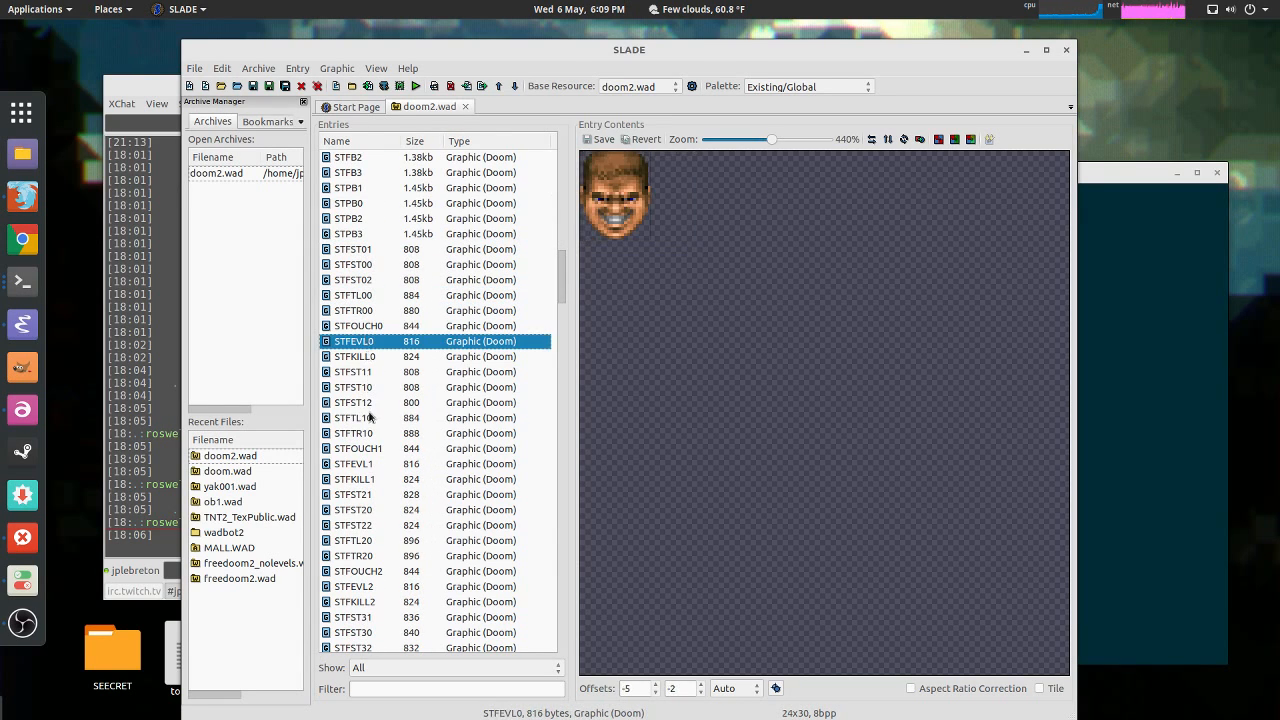
click(371, 418)
click(371, 389)
click(373, 356)
click(374, 402)
click(374, 418)
click(376, 357)
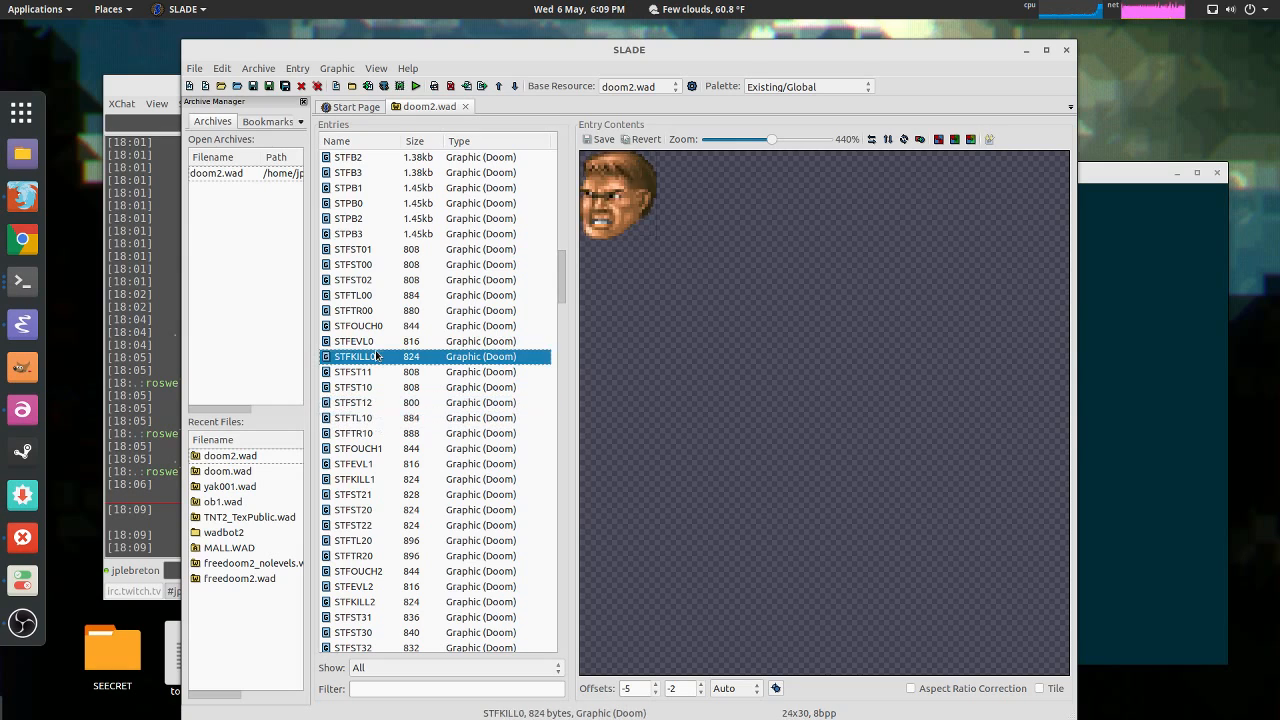
click(376, 372)
click(376, 343)
click(376, 357)
click(378, 342)
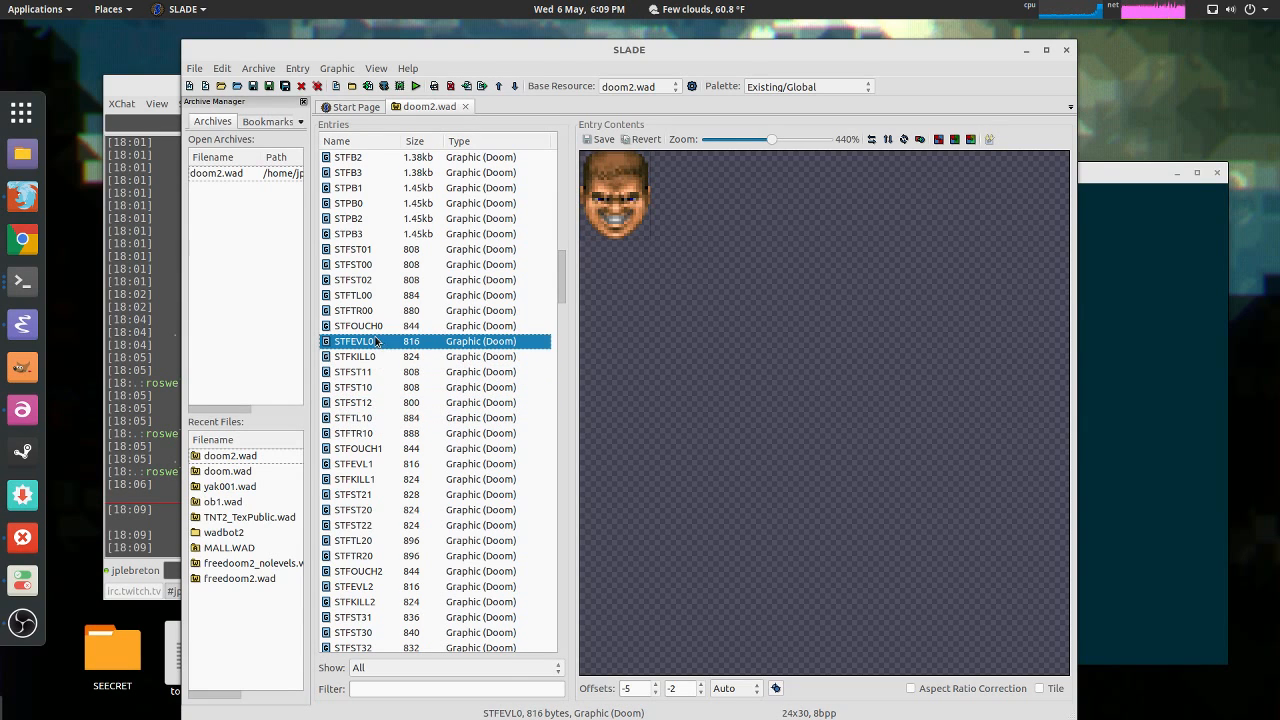
Step: Preview the heavily damaged face graphics STFTR40, STFEVL4 and STFKILL4
scroll(377, 415, down, 10)
click(365, 341)
click(365, 371)
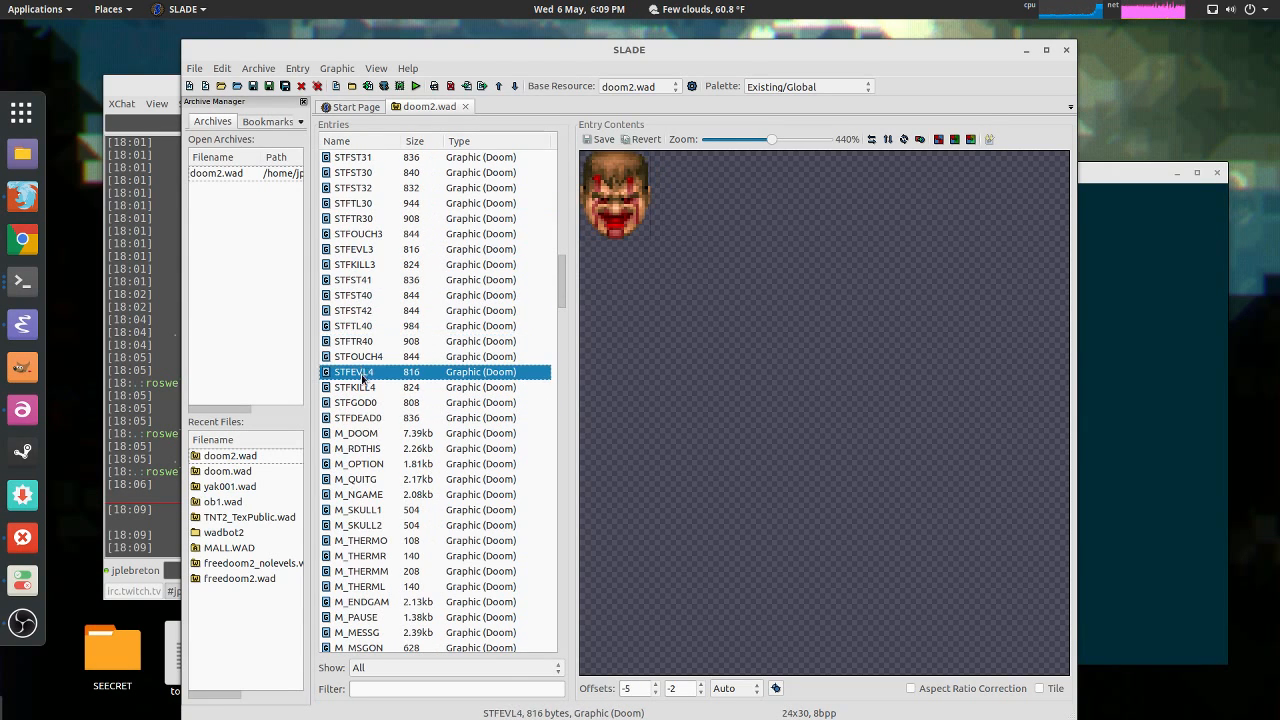
click(362, 387)
Step: Preview several SKEL monster sprite frames in doom2.wad, including SKELJ5, SKELK1, SKELK2 and SKELJ3
drag(559, 295, 554, 431)
click(378, 279)
click(354, 357)
click(359, 402)
click(350, 433)
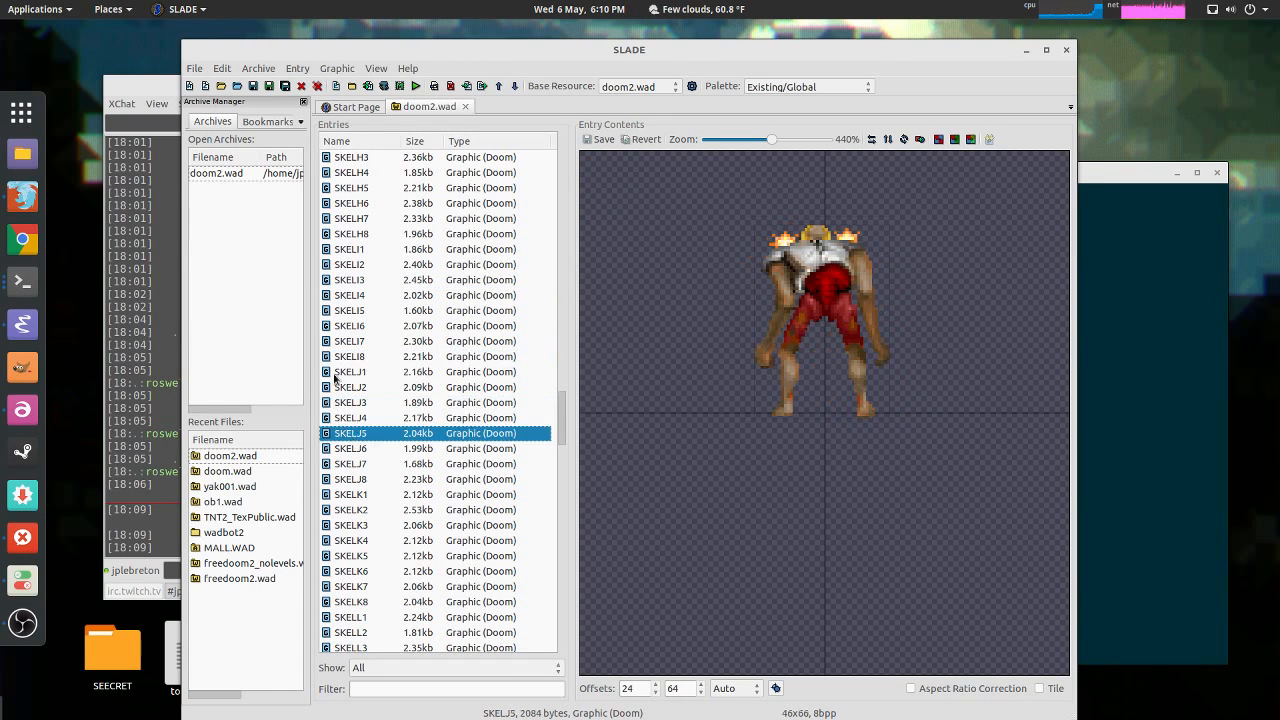
click(350, 494)
click(350, 509)
click(349, 402)
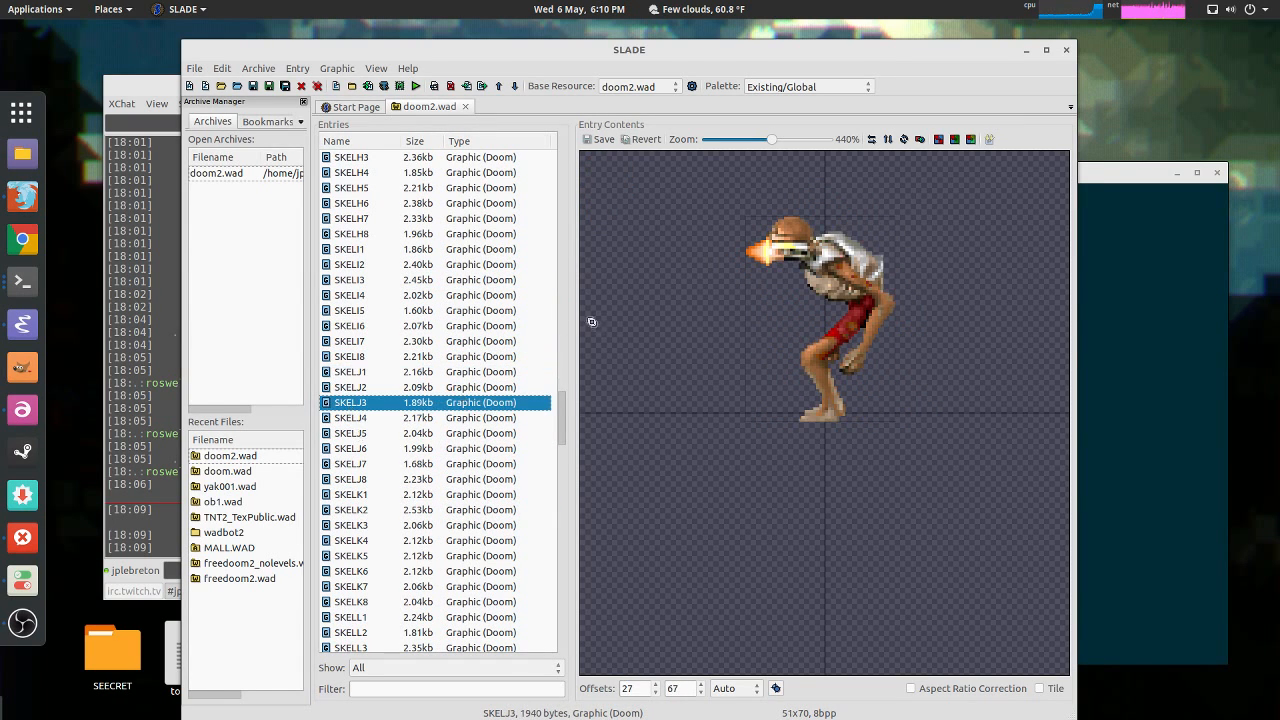
Step: Browse the wall texture graphics in doom2.wad, from WALL40_2 and WALL47_3 back to WALL23_1, ending on WALL25_1
drag(563, 425, 561, 535)
click(371, 280)
scroll(450, 403, down, 8)
click(356, 326)
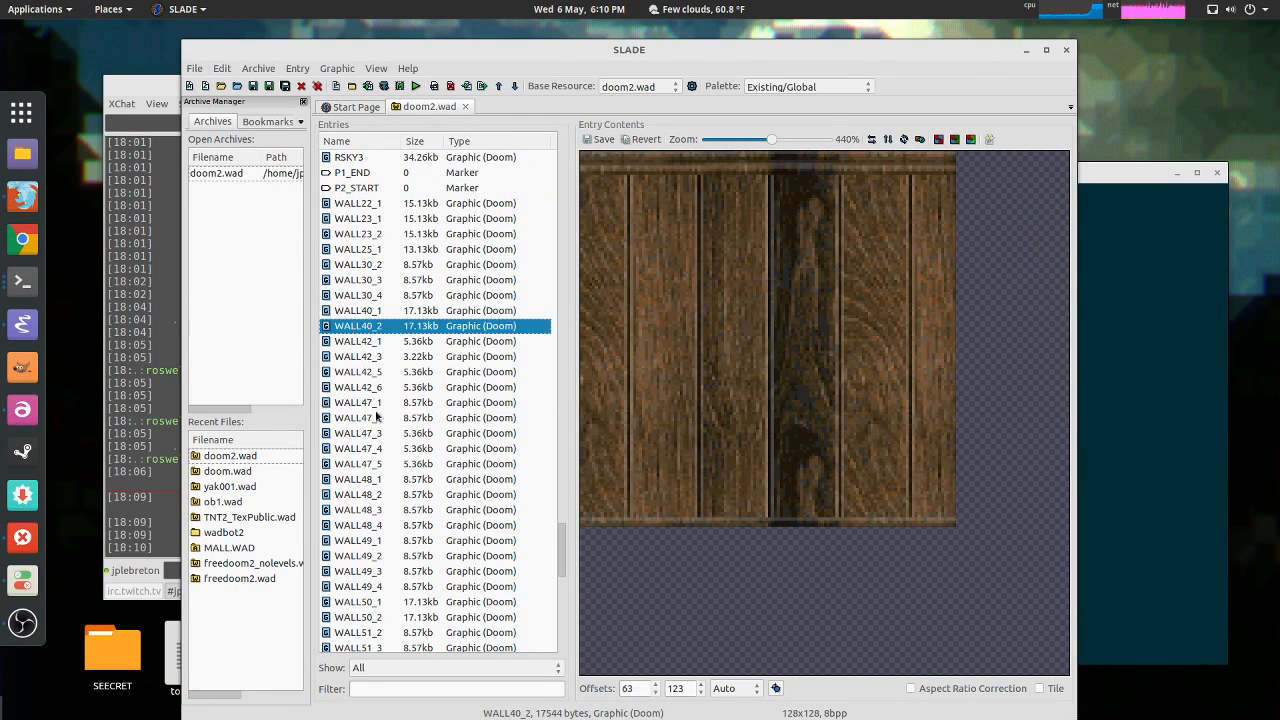
click(381, 433)
key(Up)
key(Up)
key(Up)
key(Up)
key(Up)
key(Up)
key(Up)
key(Up)
key(Up)
key(Up)
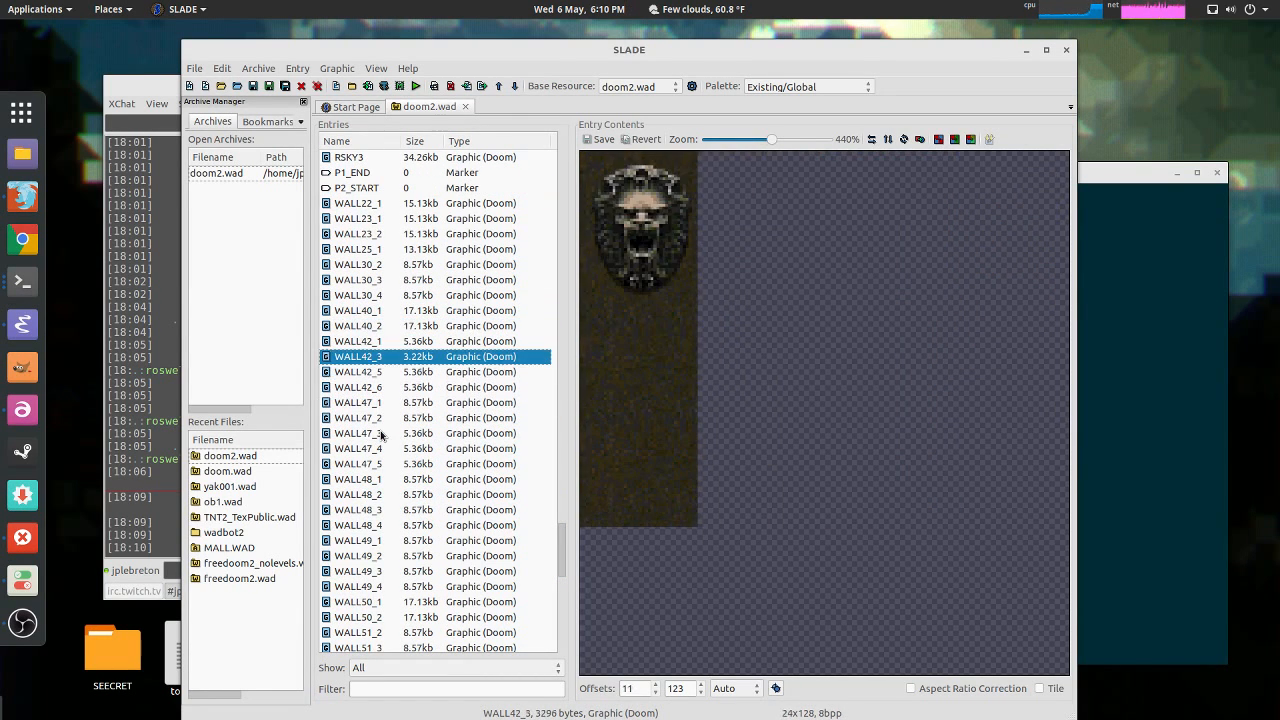
key(Up)
key(Up)
key(Up)
key(Up)
key(Up)
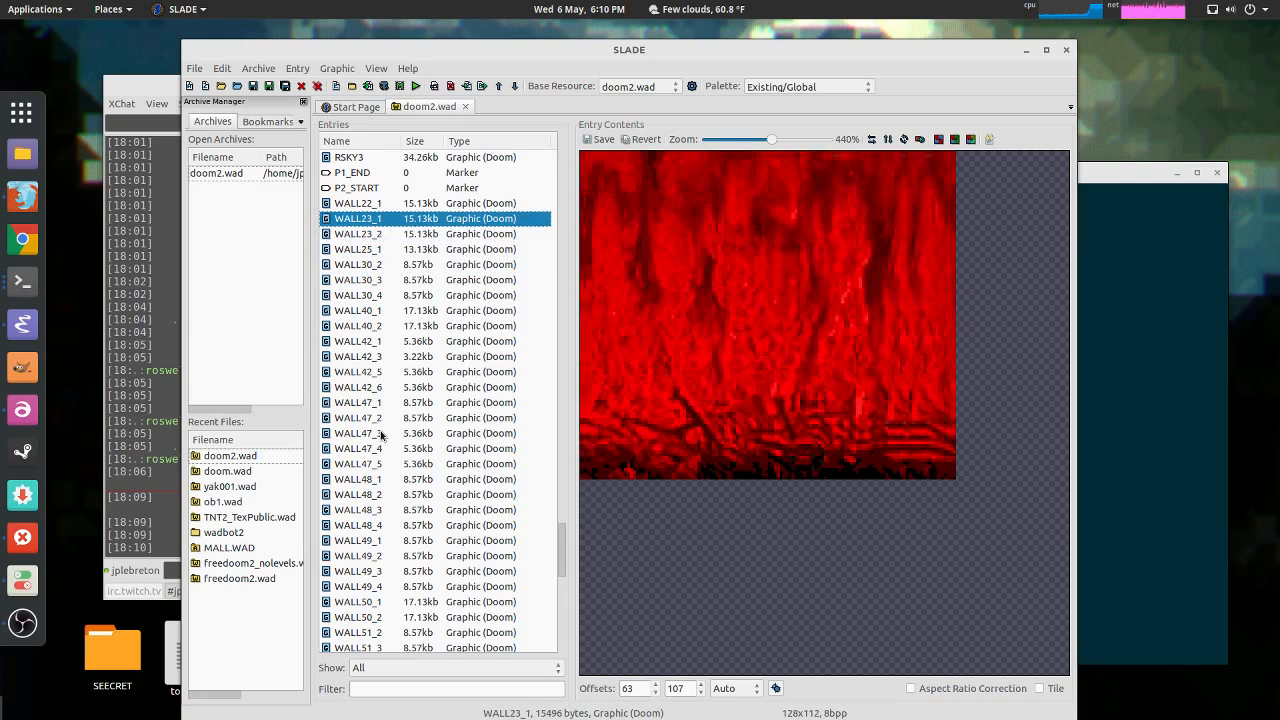
key(Down)
key(Down)
key(Down)
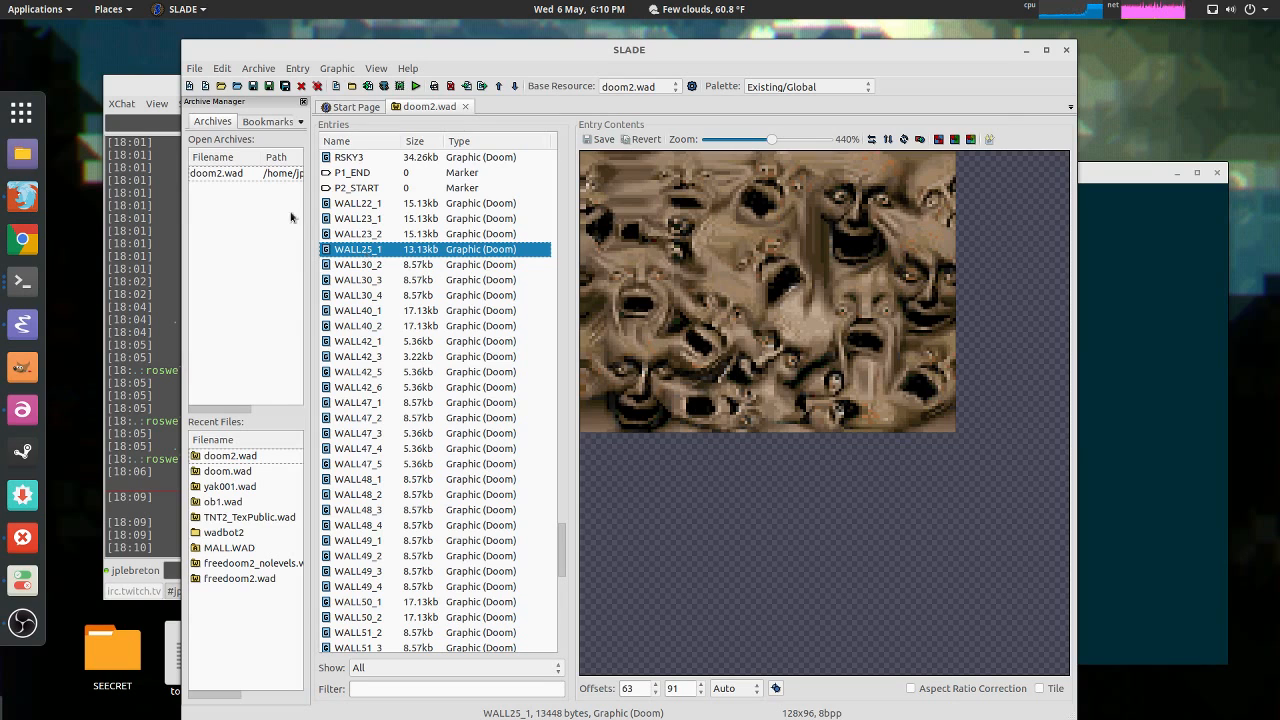
Step: Check the channel chat in XChat, return to SLADE and go back to the first entries of doom2.wad
key(alt+Tab)
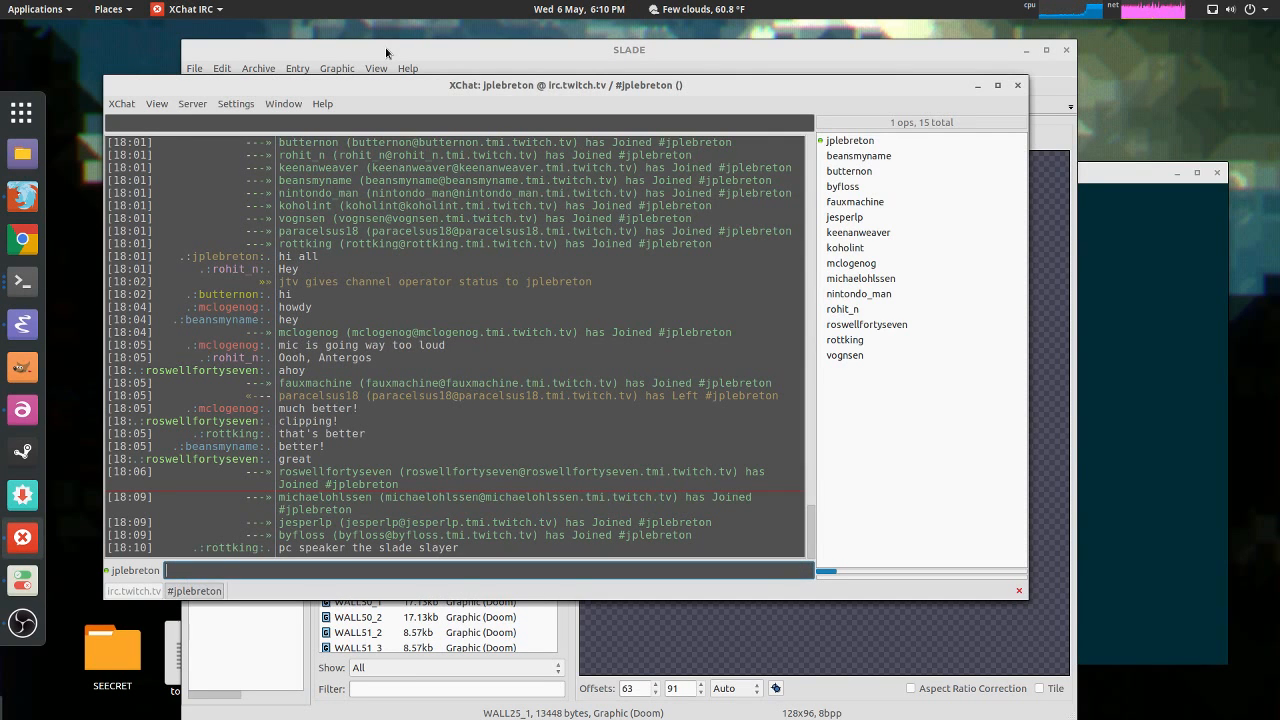
click(385, 47)
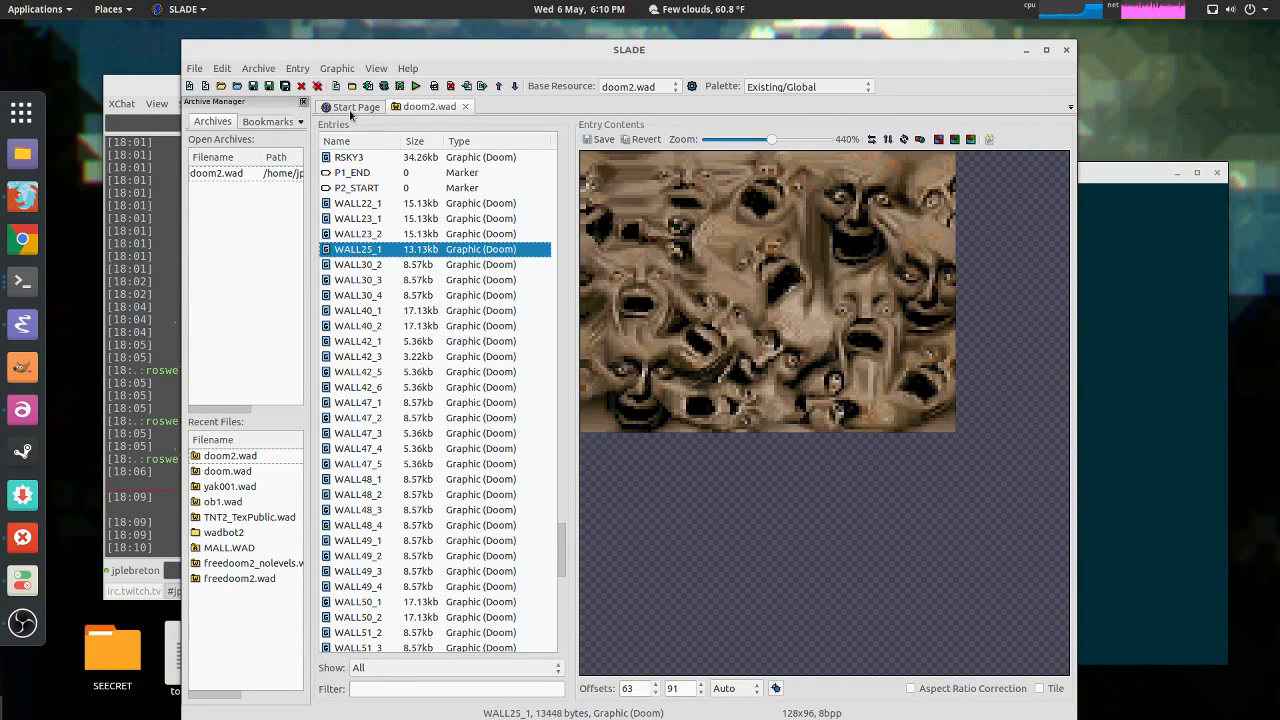
drag(562, 560, 558, 141)
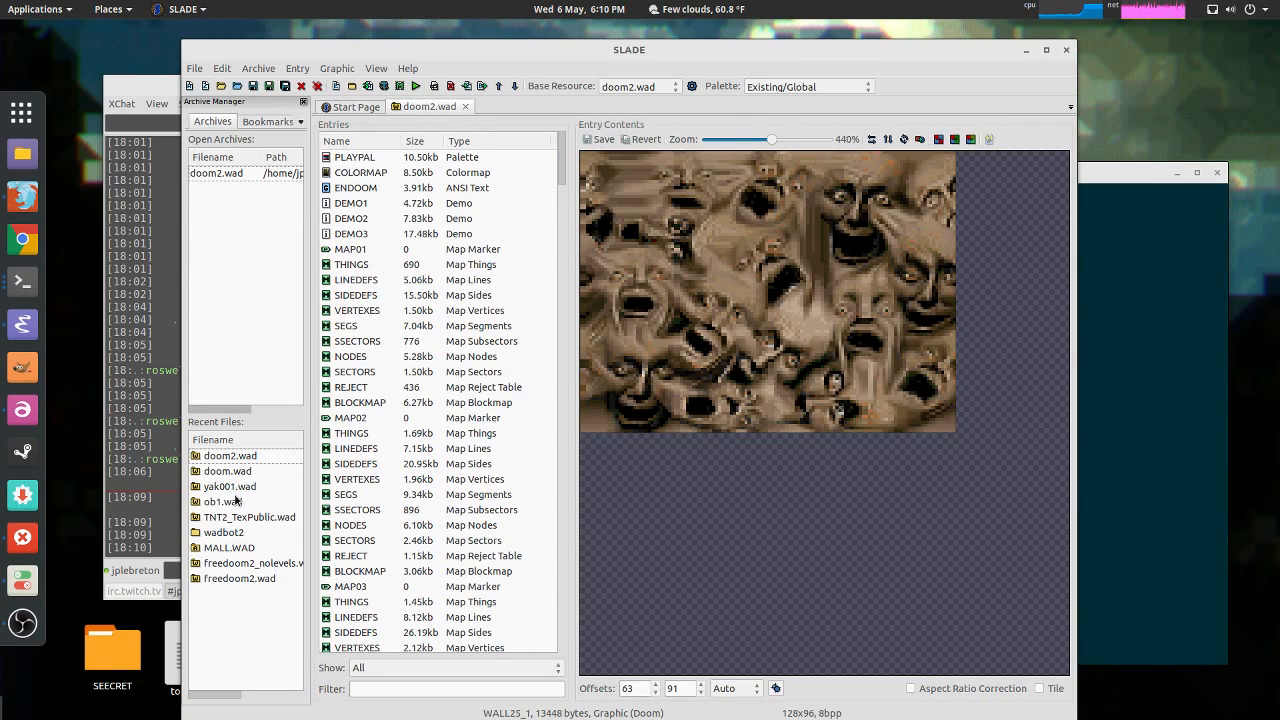
Step: Open arcadia.wad from the arcadia folder inside the game/doom/pwad directory
click(221, 87)
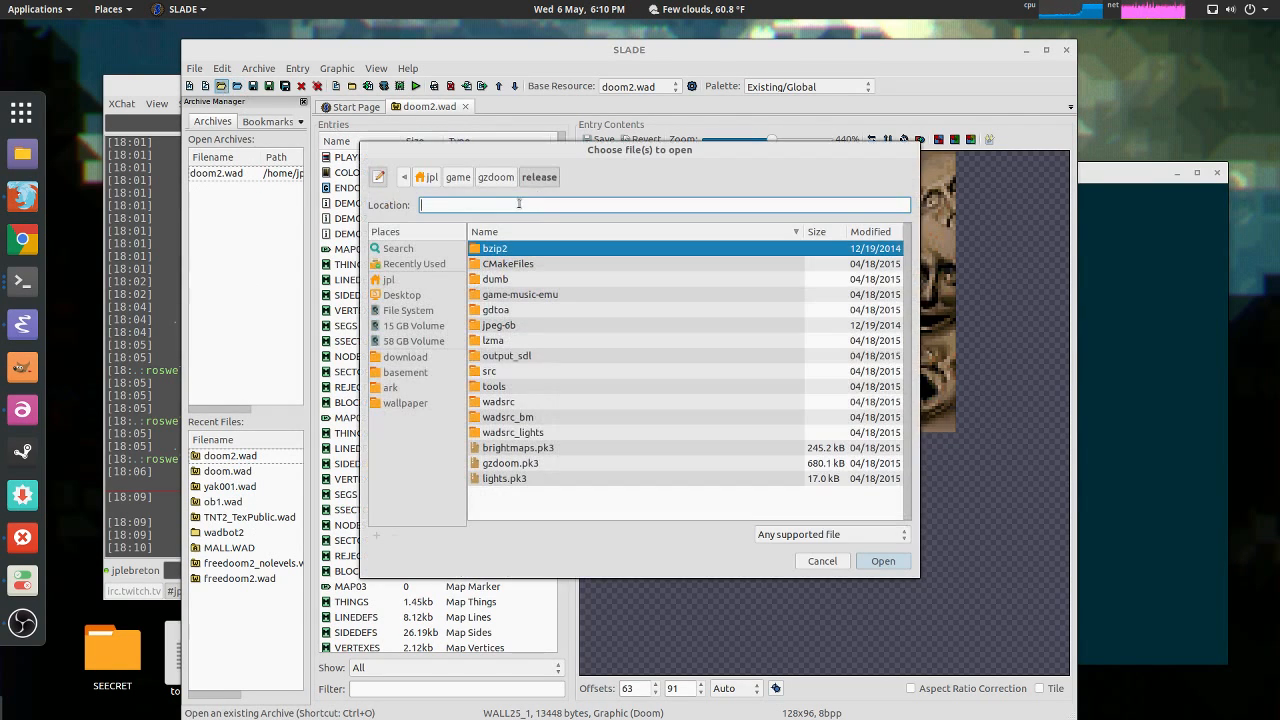
click(458, 180)
scroll(515, 262, up, 2)
double_click(514, 252)
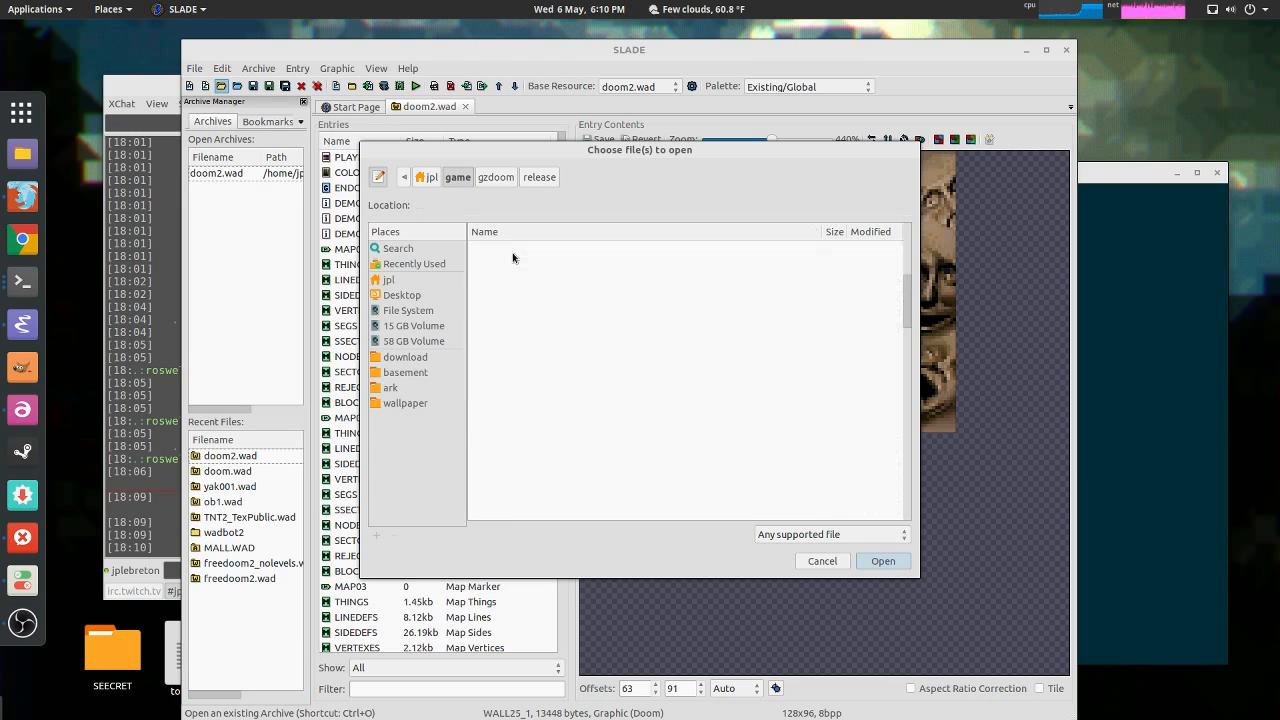
double_click(509, 371)
scroll(520, 400, down, 3)
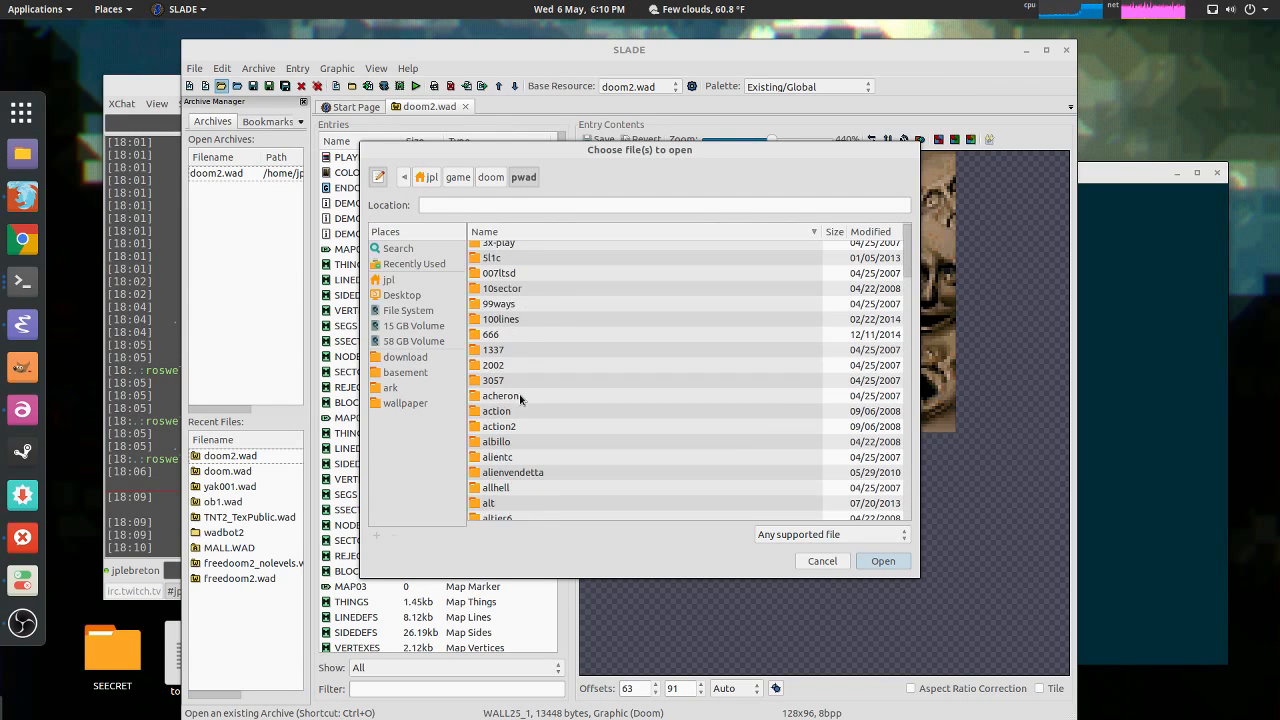
scroll(520, 405, up, 3)
scroll(508, 470, down, 3)
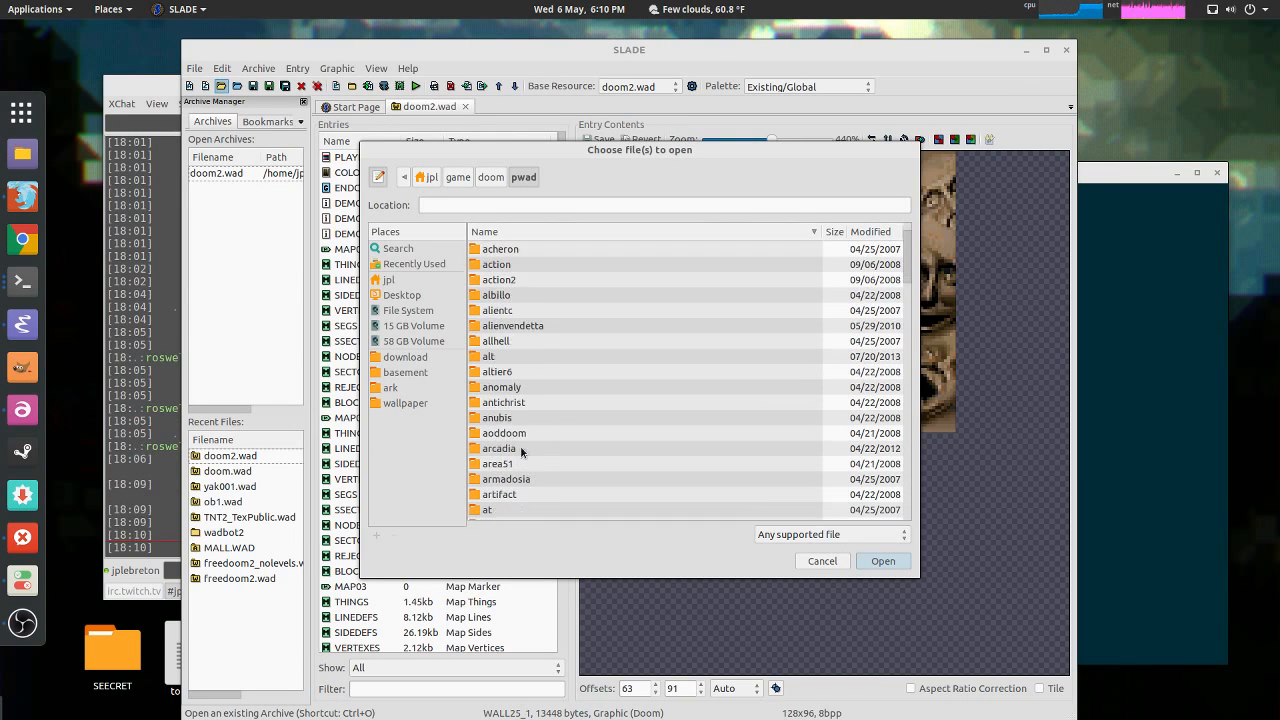
double_click(518, 436)
double_click(514, 248)
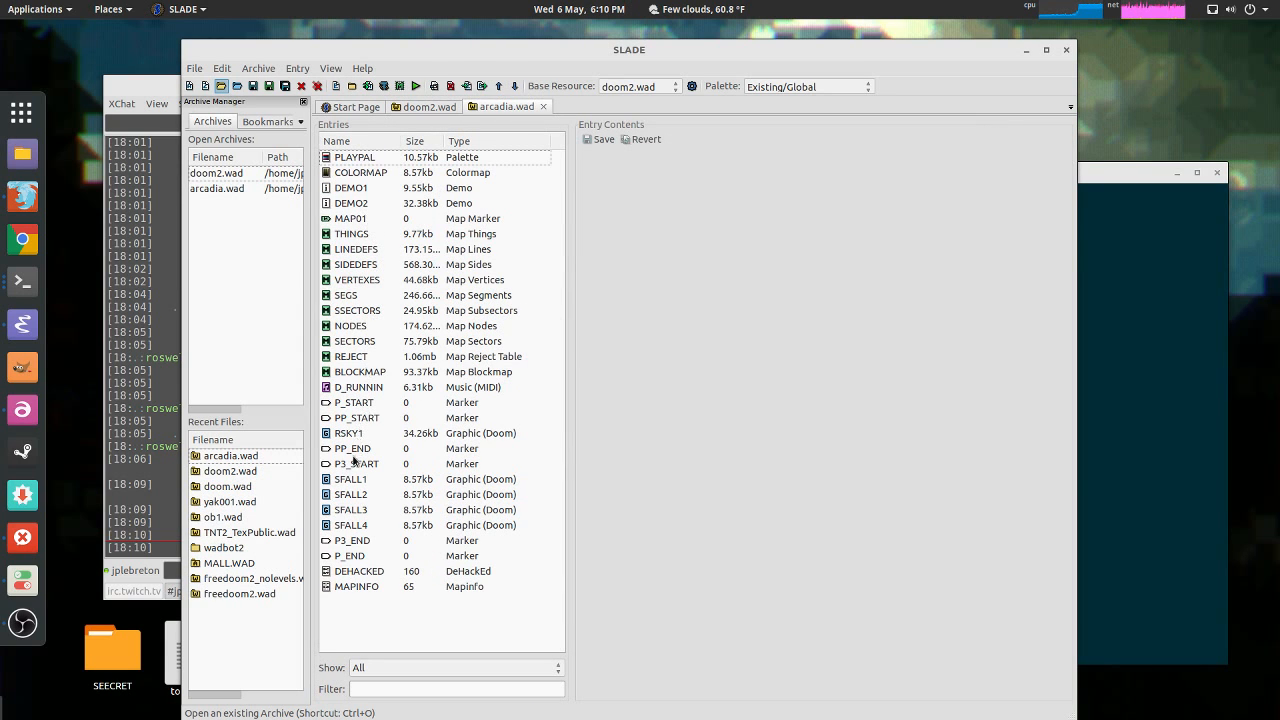
Step: Preview the RSKY1 sky graphic in arcadia.wad at 260% zoom and look through the SFALL1 to SFALL4 graphics
click(359, 434)
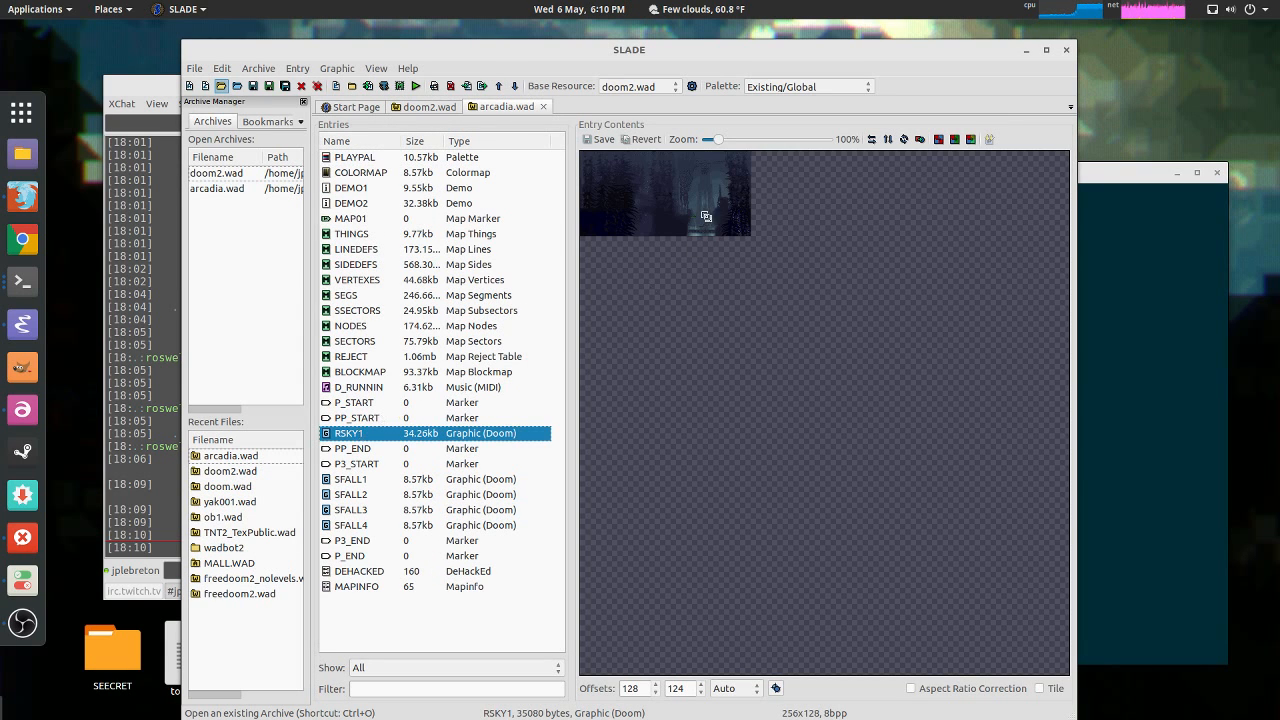
click(738, 142)
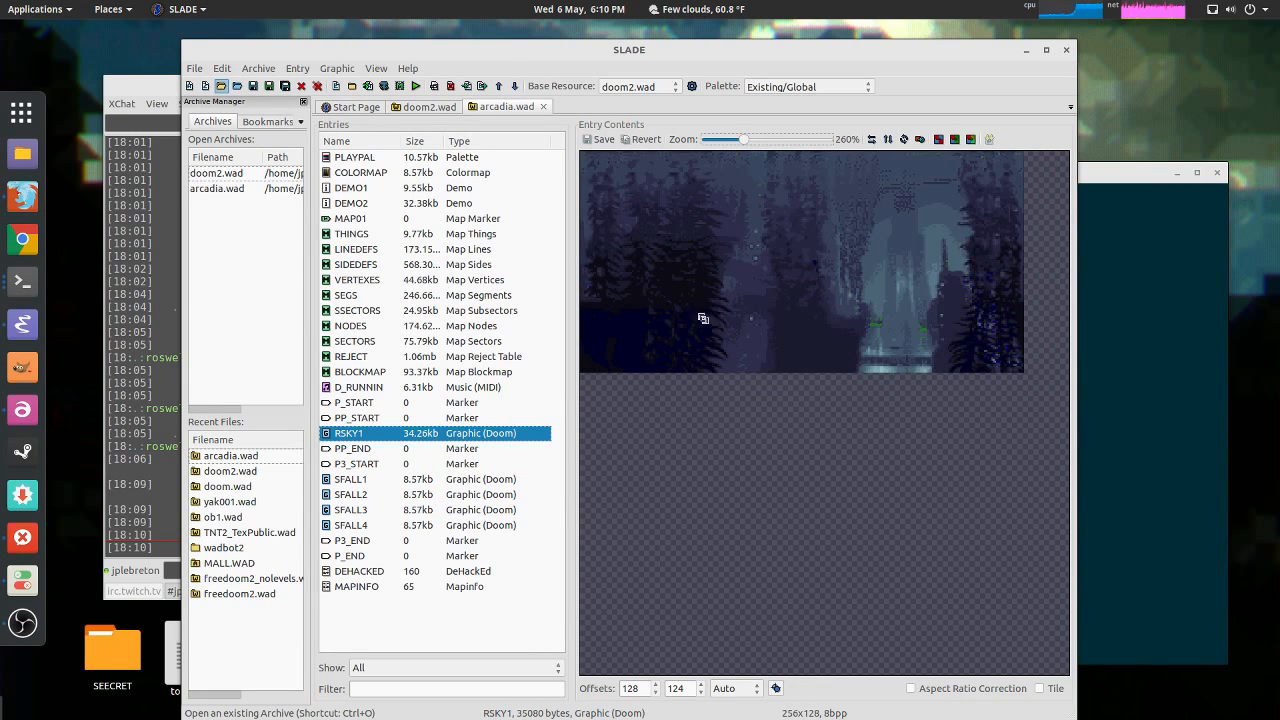
click(369, 481)
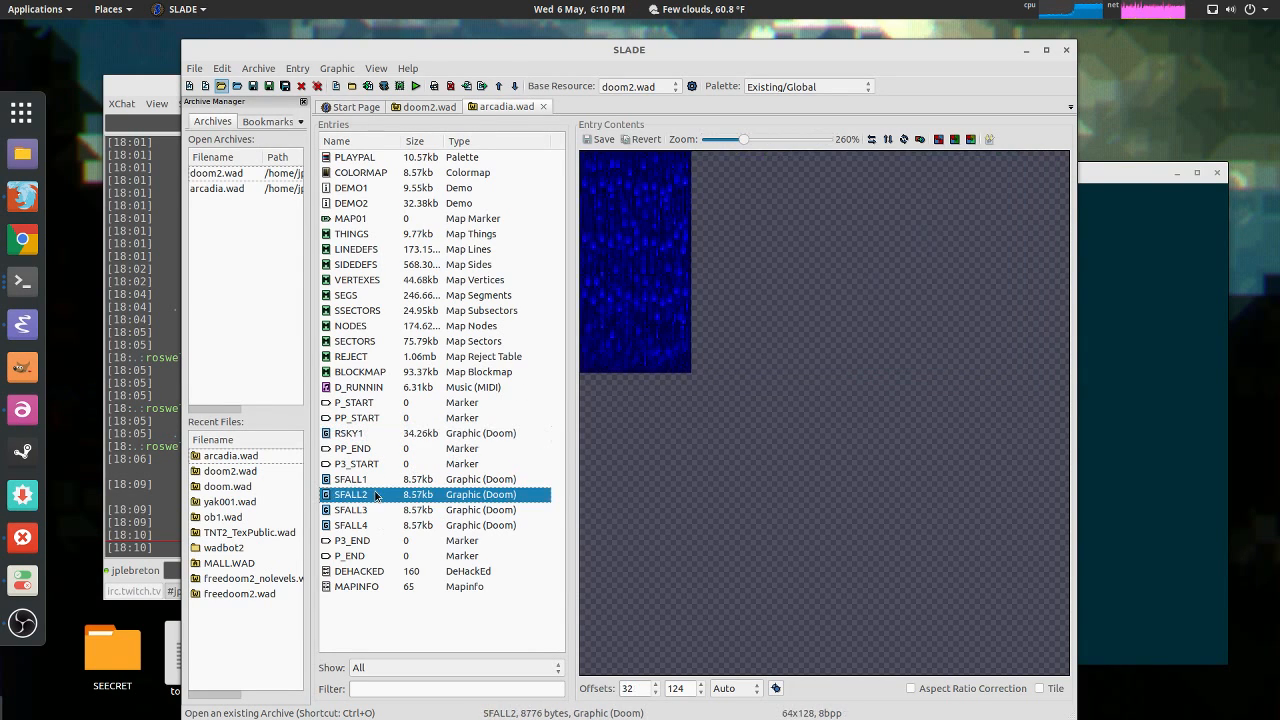
click(371, 494)
click(369, 480)
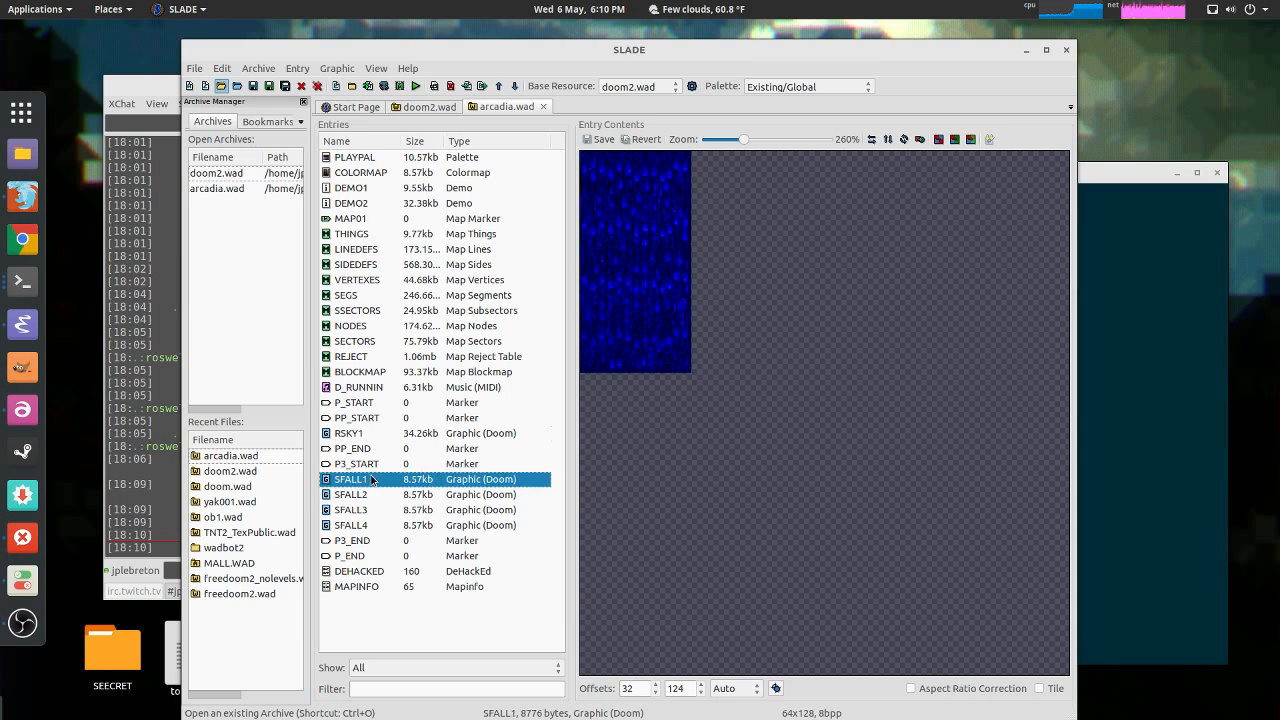
click(371, 495)
key(Down)
key(Down)
key(Up)
key(Up)
key(Up)
Step: Compare the text of the DEHACKED and MAPINFO entries in arcadia.wad, ending on DEHACKED
click(376, 571)
click(377, 587)
click(377, 571)
click(379, 588)
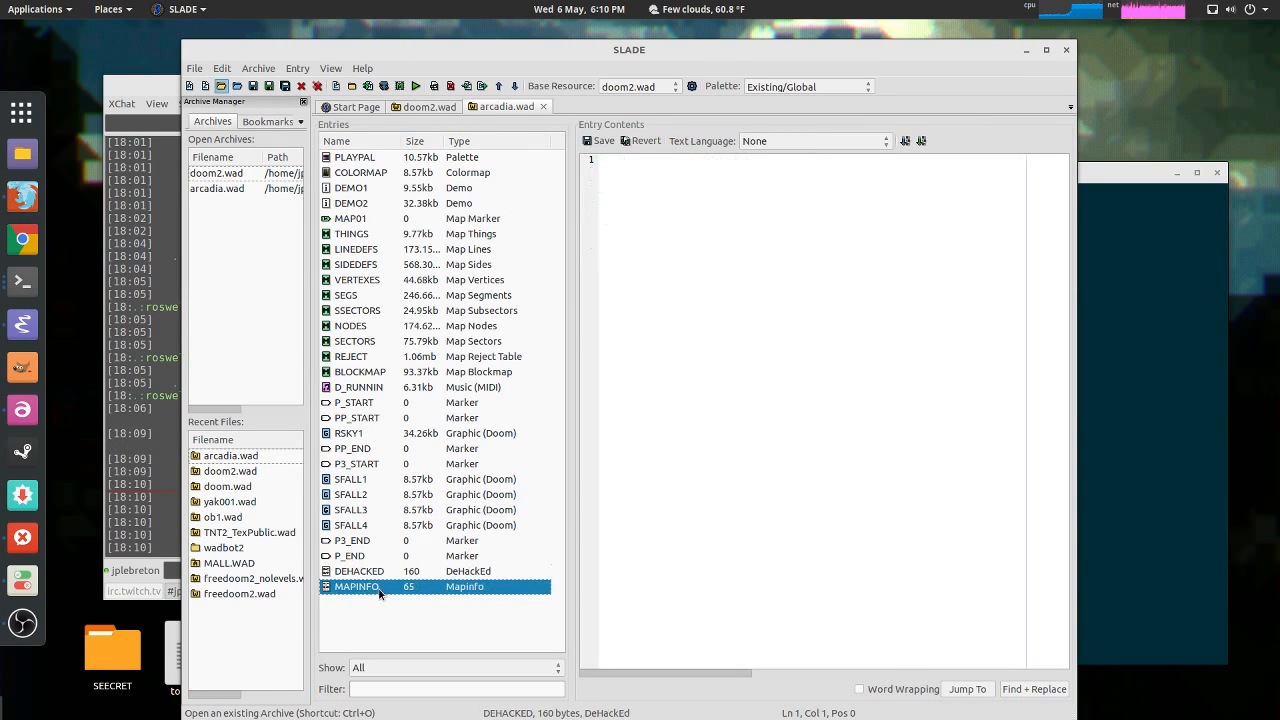
click(380, 572)
click(380, 588)
click(385, 576)
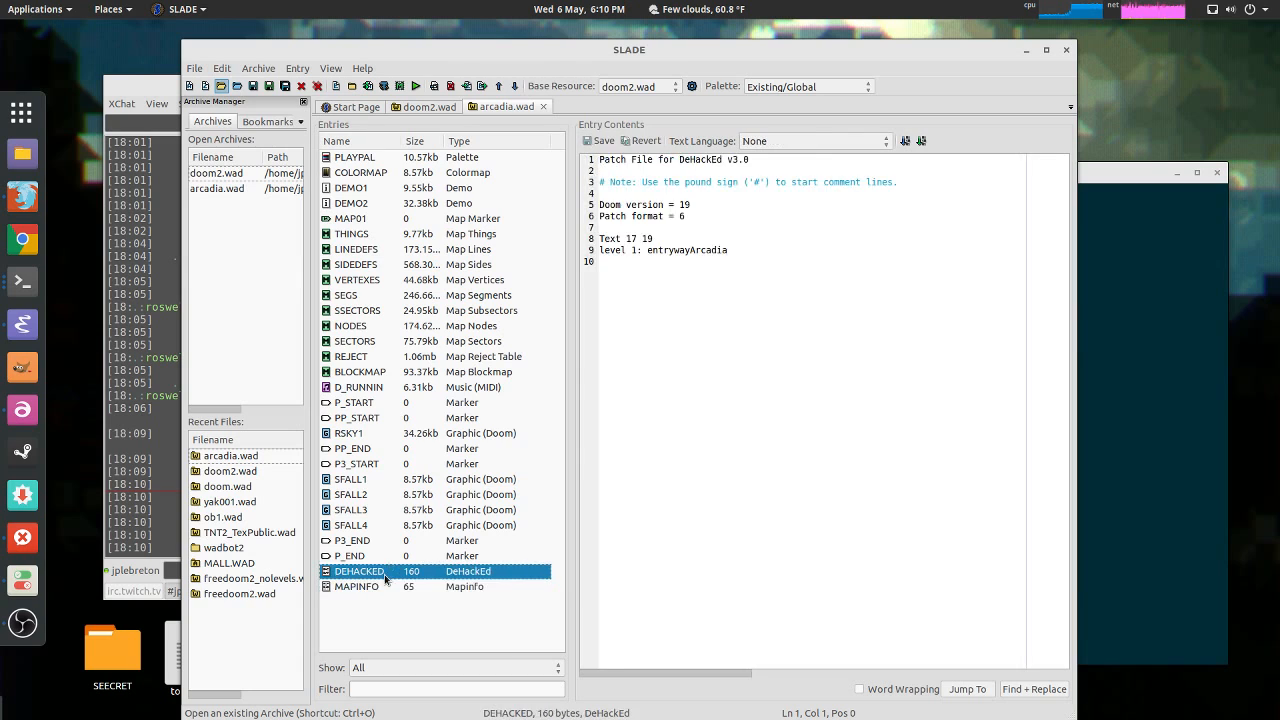
click(386, 589)
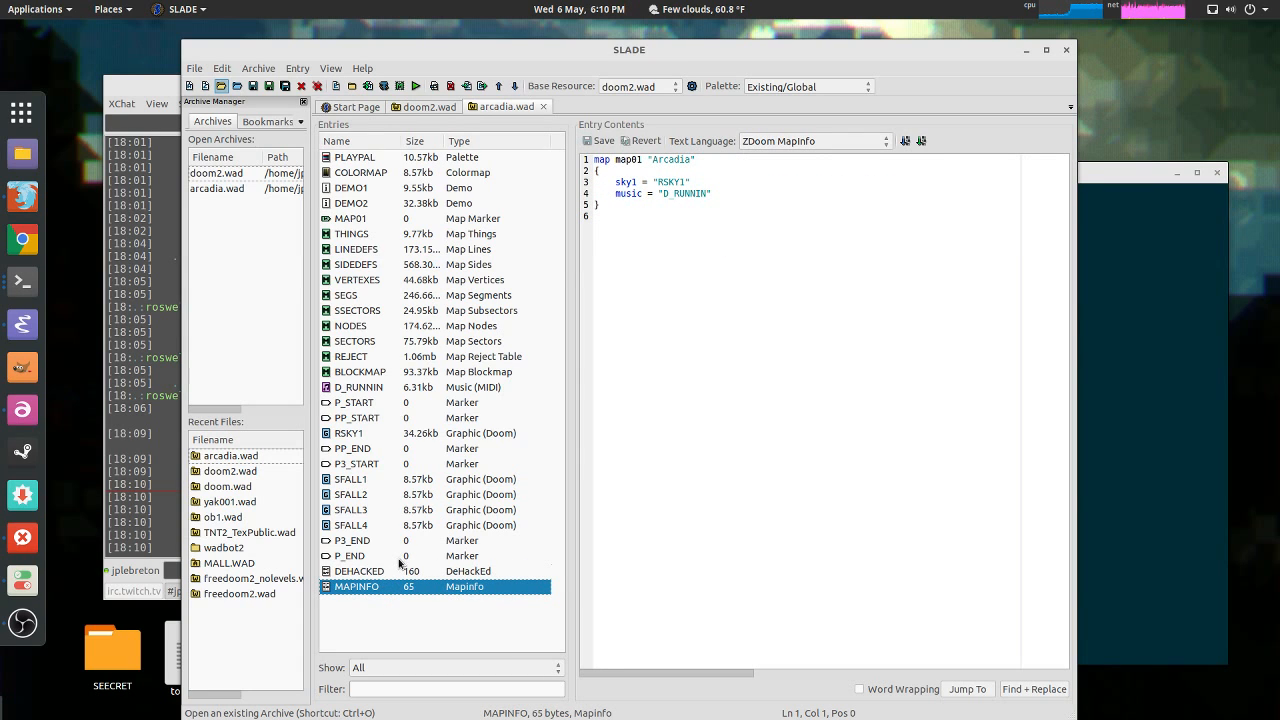
click(396, 575)
click(396, 589)
click(396, 575)
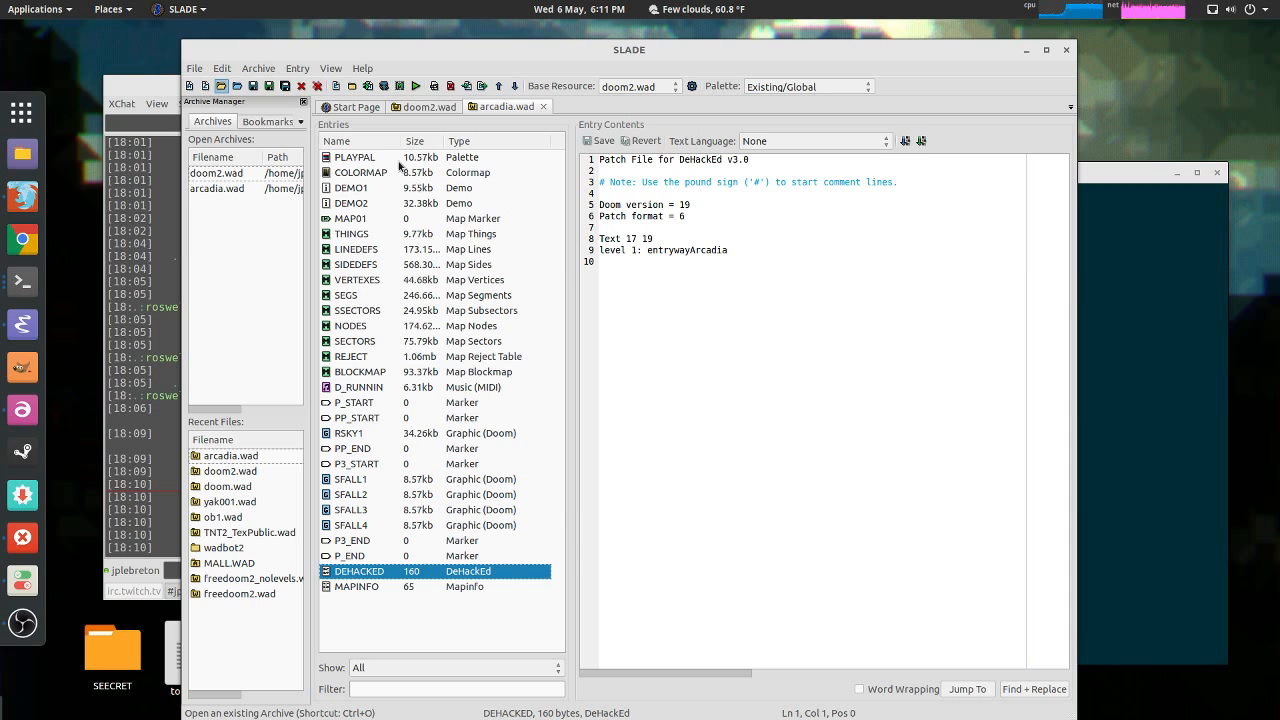
Step: Launch the map editor on MAP01 of doom2.wad with arcadia.wad deselected as a resource
click(430, 107)
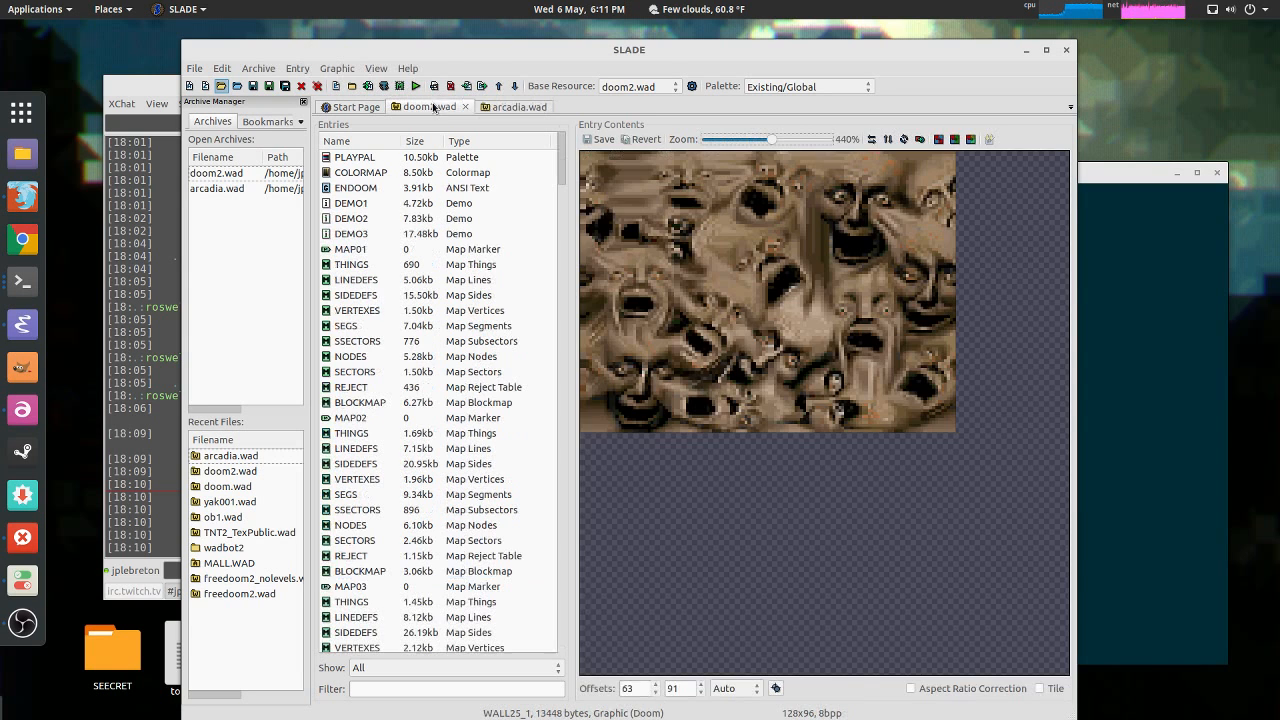
click(370, 249)
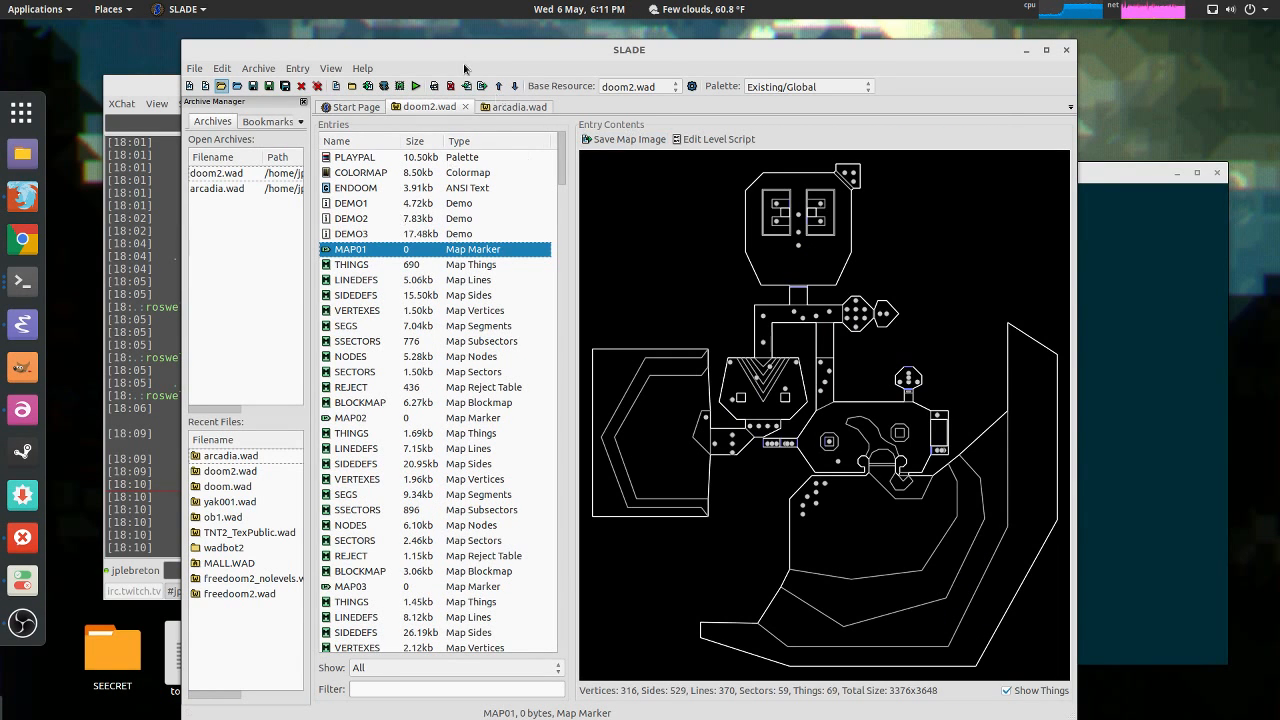
double_click(365, 252)
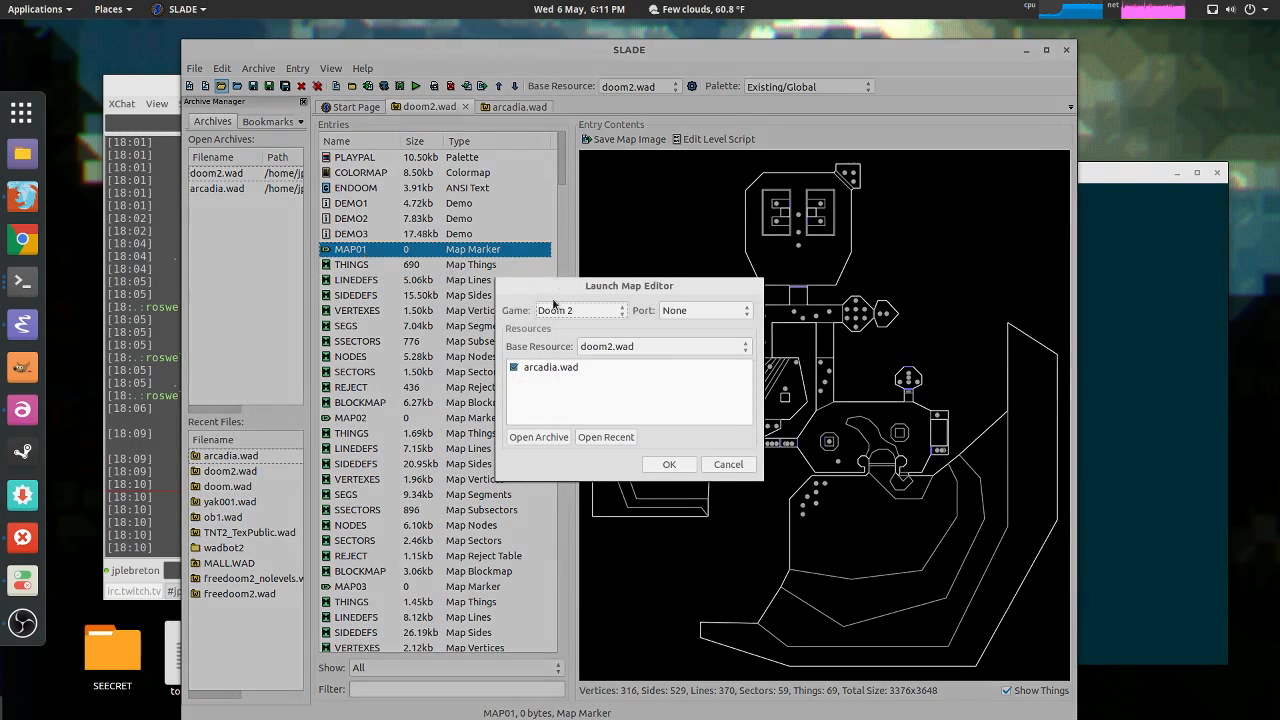
click(513, 368)
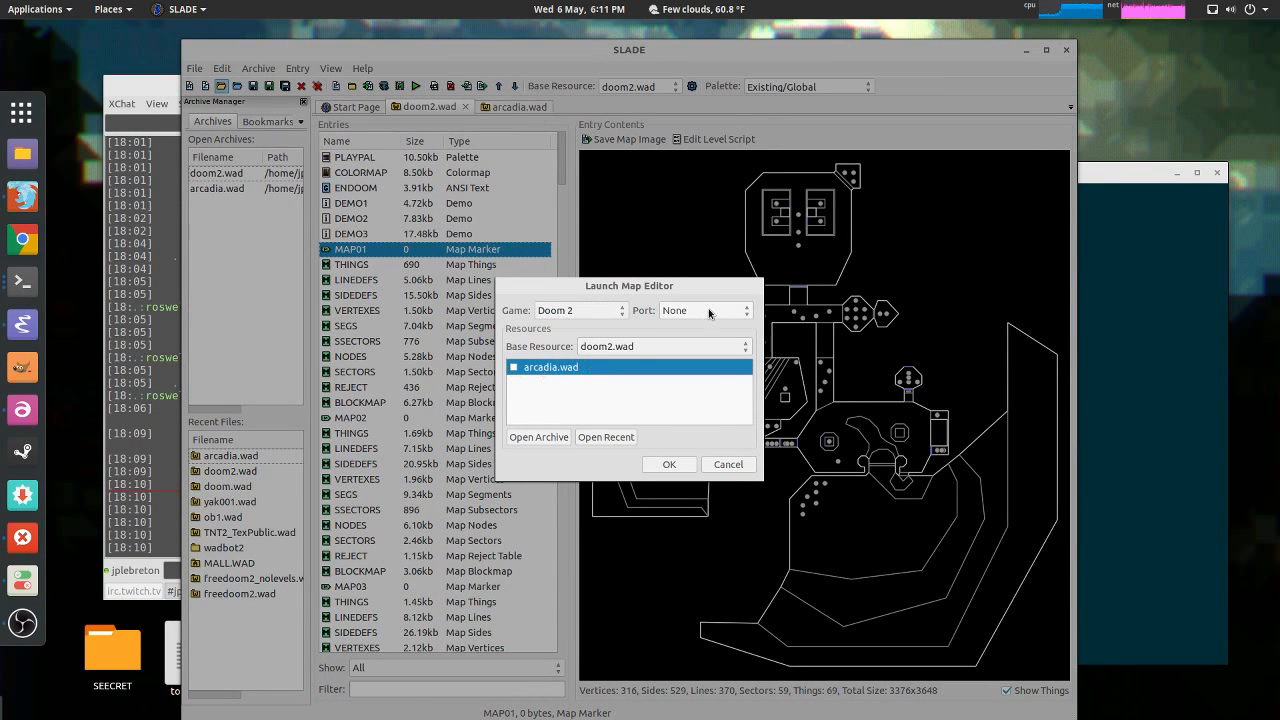
click(686, 465)
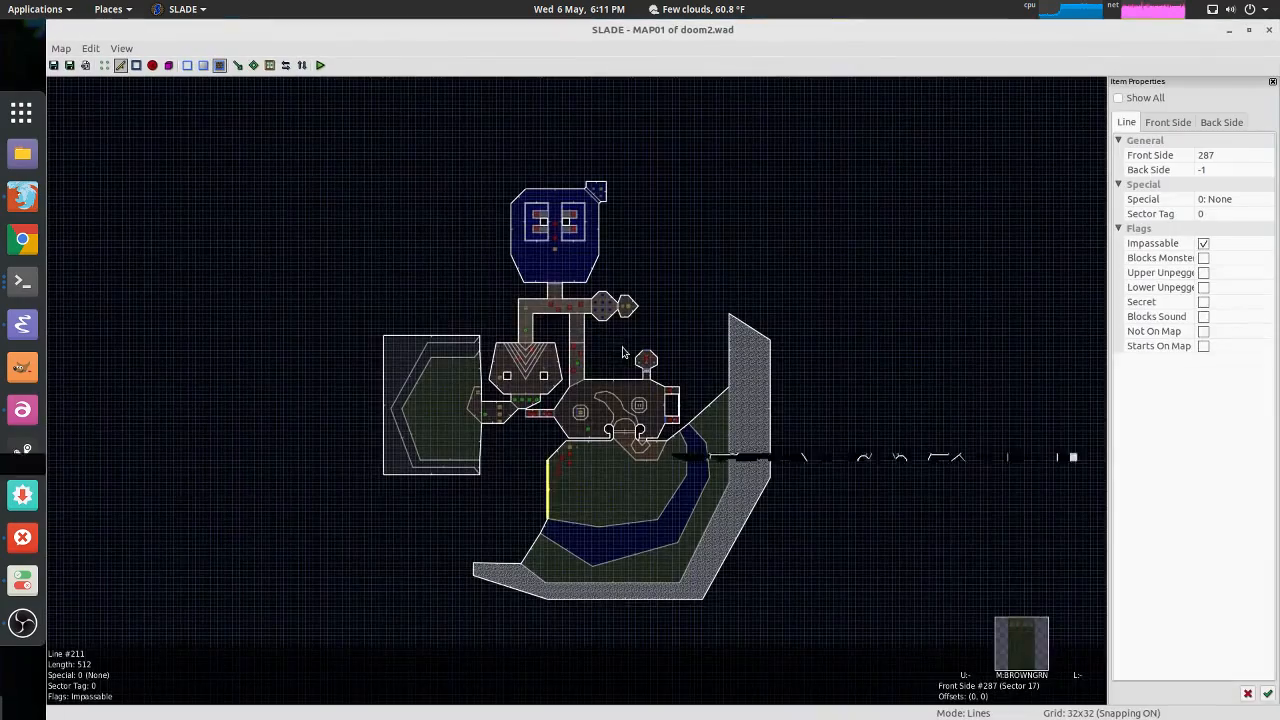
Step: Examine the MAP01 layout in lines mode, both as a whole and around the stepped room and its connecting corridors
scroll(605, 341, up, 5)
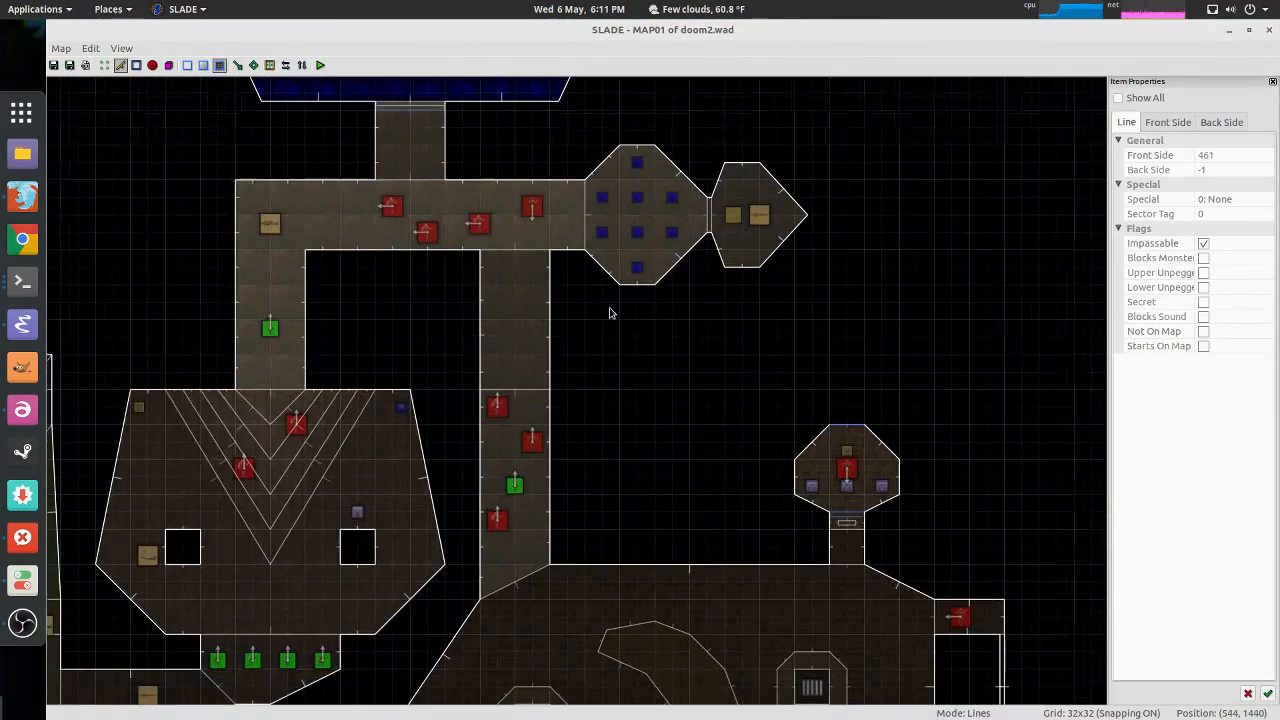
scroll(609, 313, down, 5)
scroll(711, 300, up, 3)
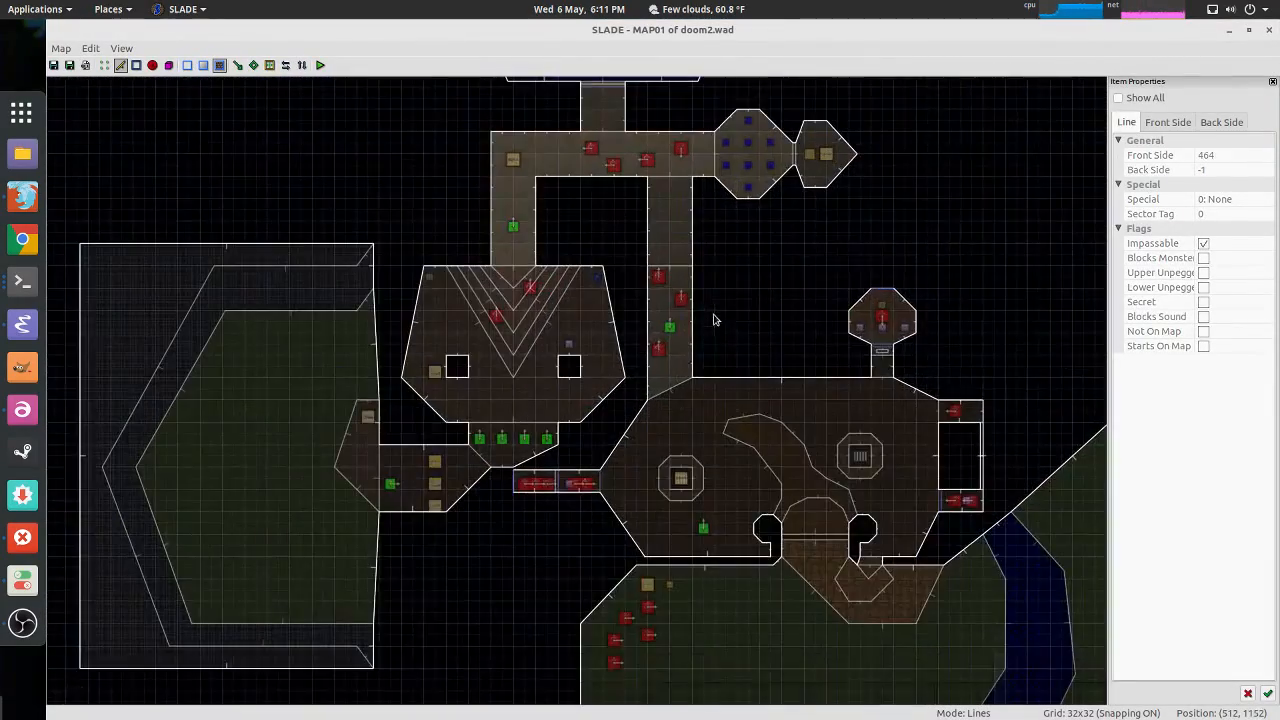
scroll(700, 330, up, 1)
scroll(694, 337, down, 5)
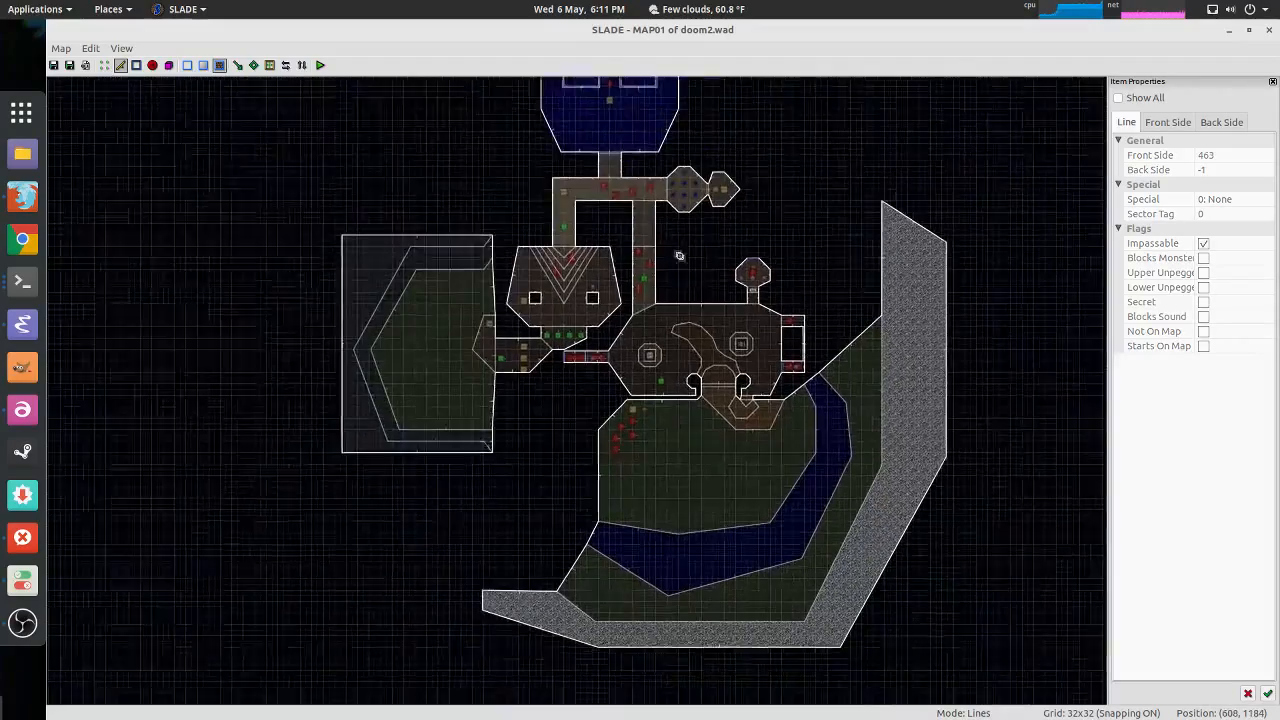
scroll(674, 269, up, 3)
scroll(674, 269, down, 2)
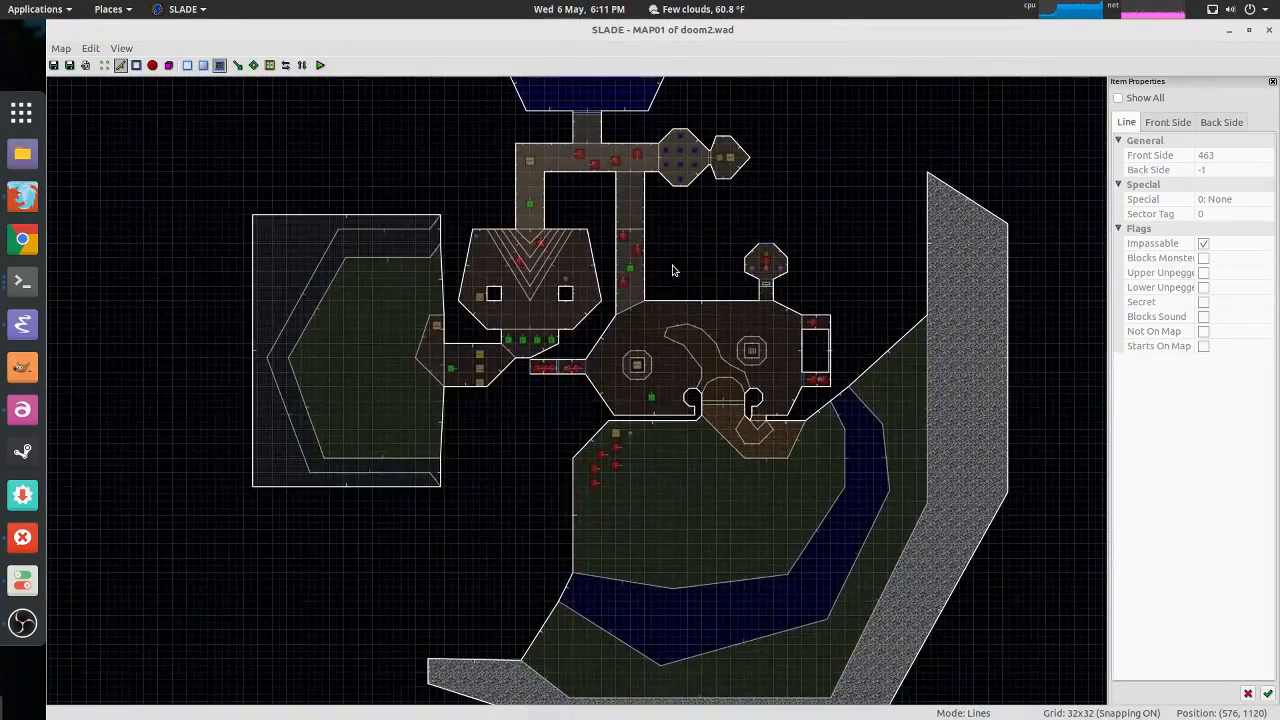
middle_drag(666, 244, 694, 266)
scroll(697, 309, up, 5)
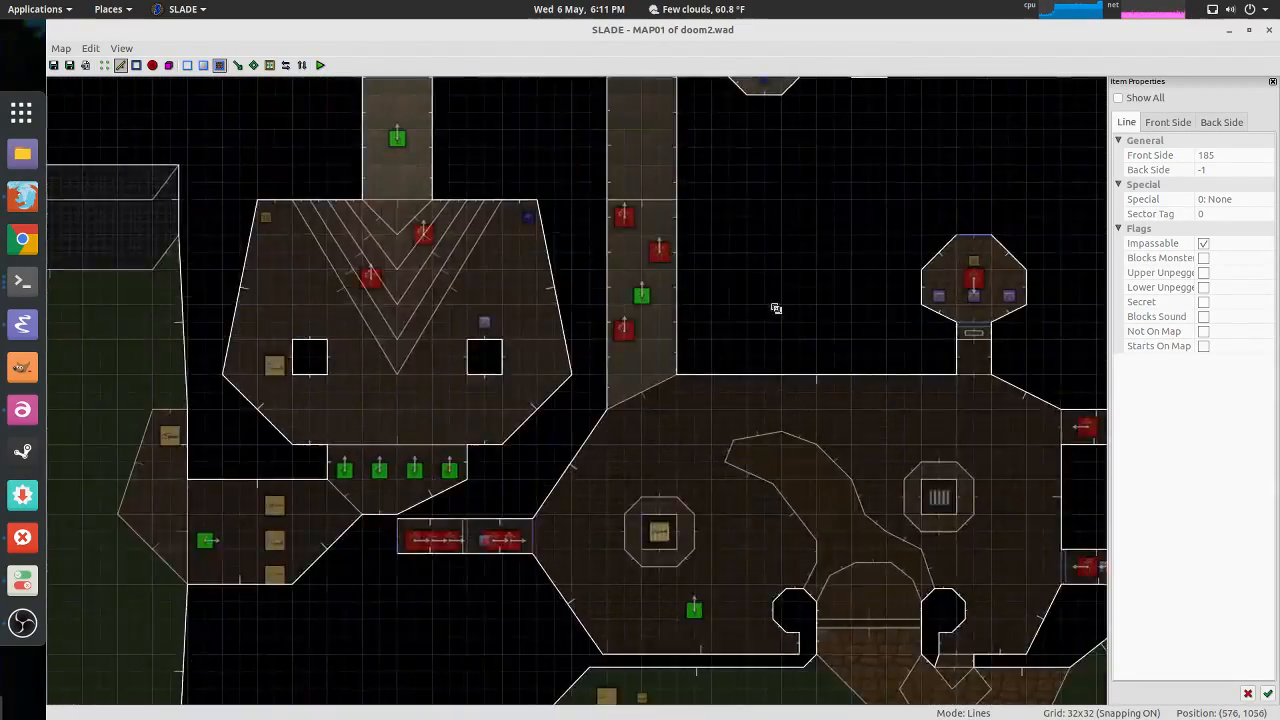
middle_drag(776, 308, 900, 272)
middle_drag(552, 333, 678, 310)
scroll(683, 372, down, 3)
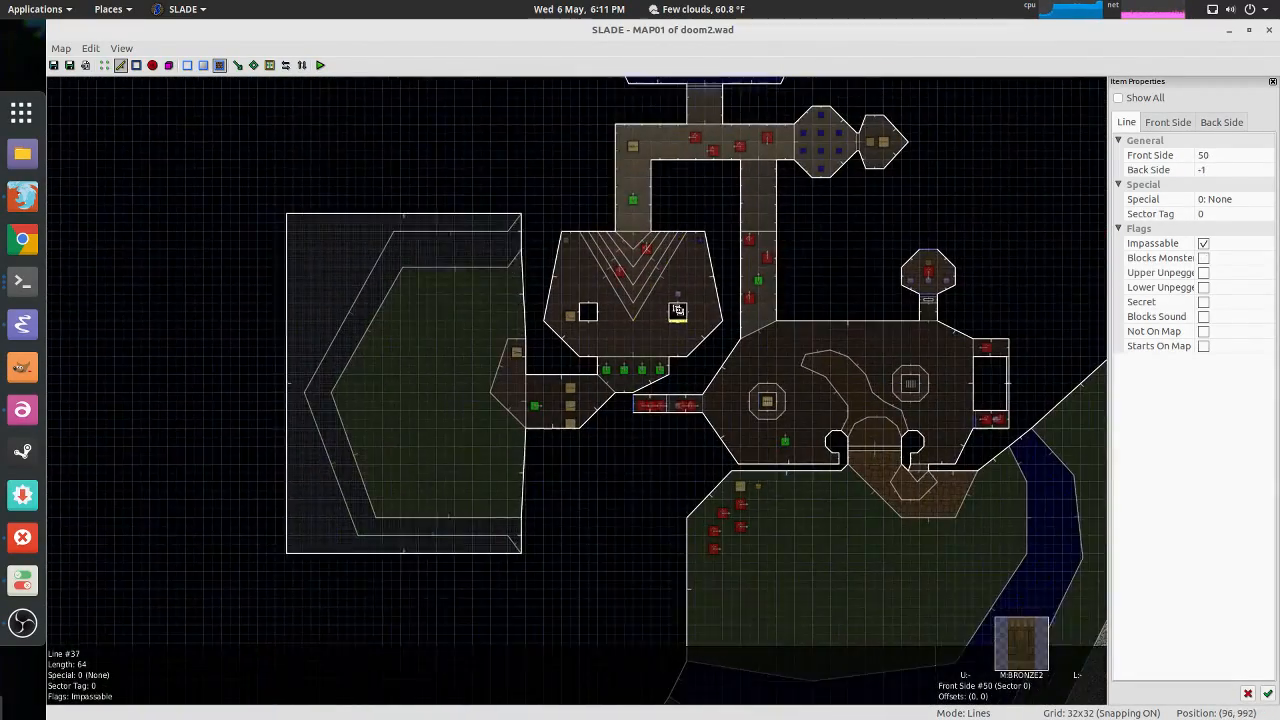
scroll(678, 310, up, 4)
scroll(630, 300, down, 2)
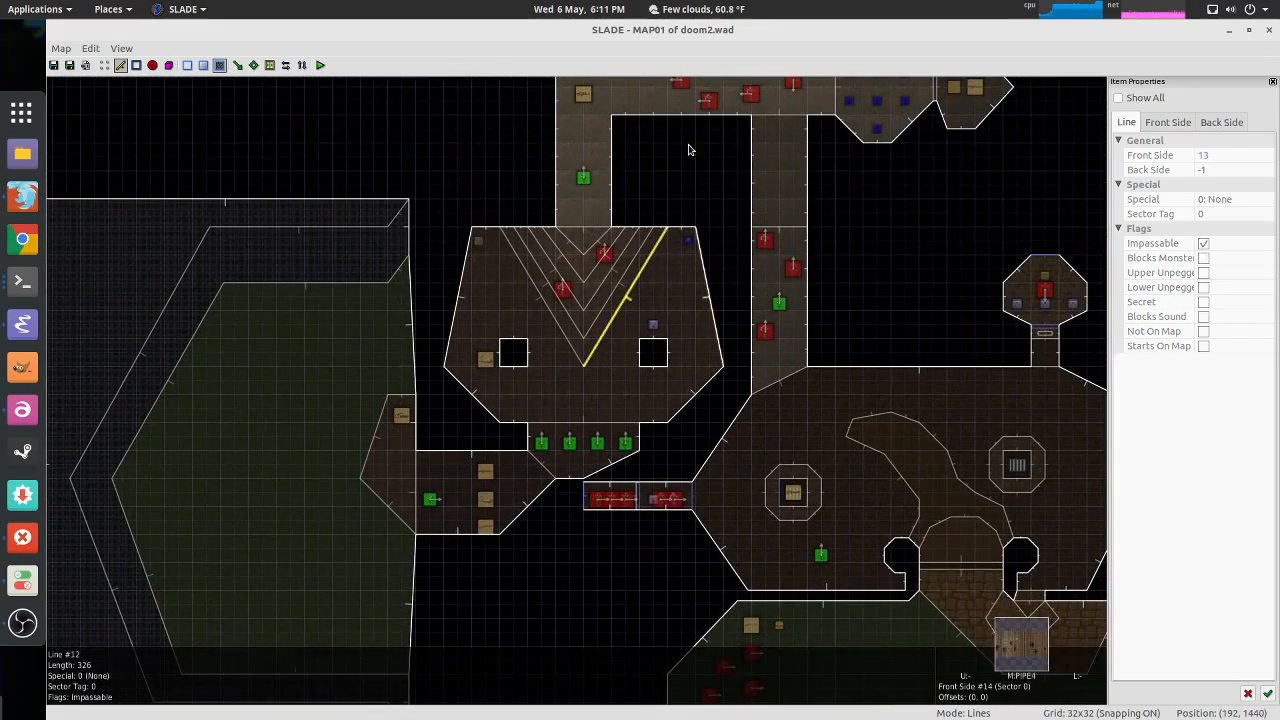
middle_drag(688, 150, 687, 239)
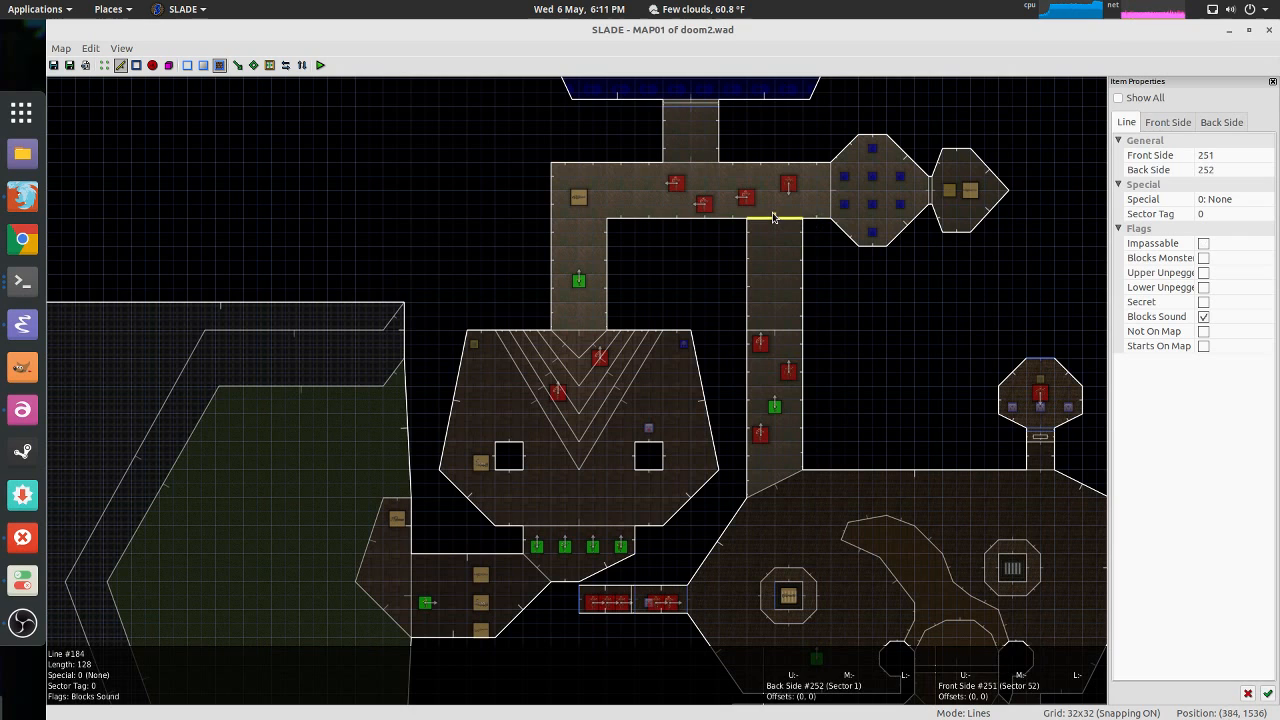
Step: Switch to sectors mode and inspect the floor heights, lighting and textures of the corridors and the stepped room
key(s)
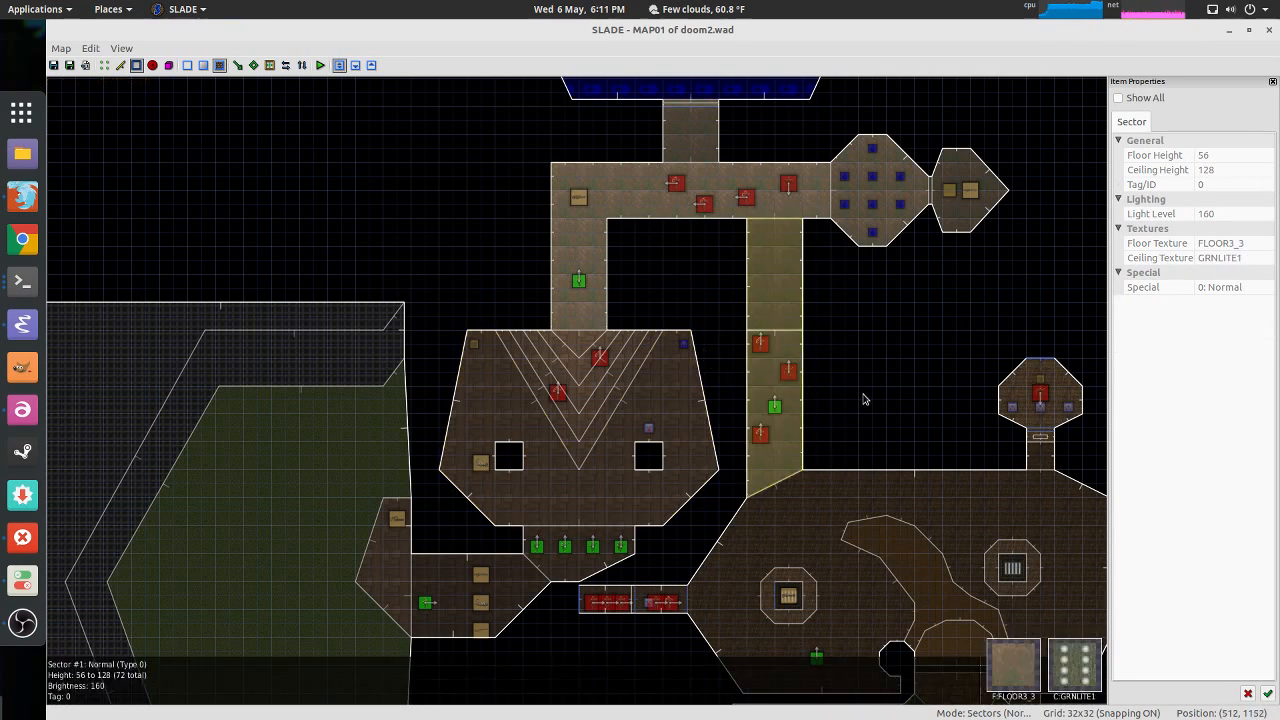
middle_drag(863, 400, 771, 240)
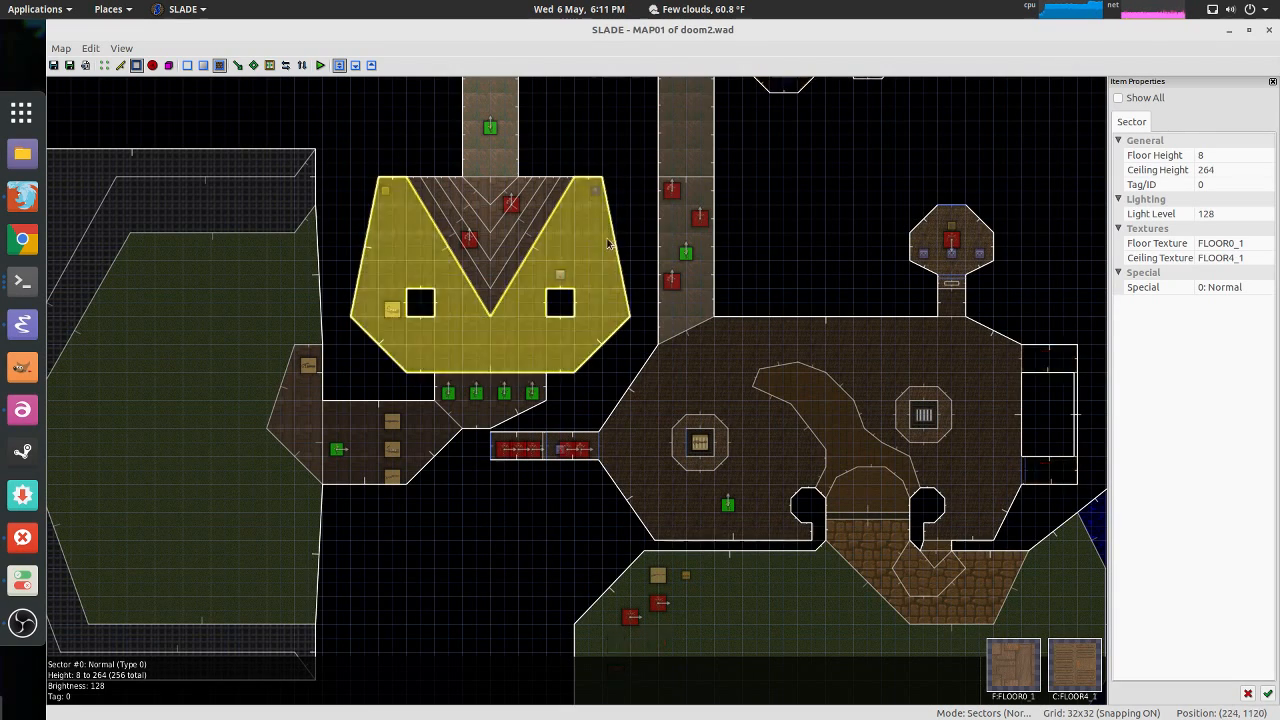
scroll(595, 254, up, 3)
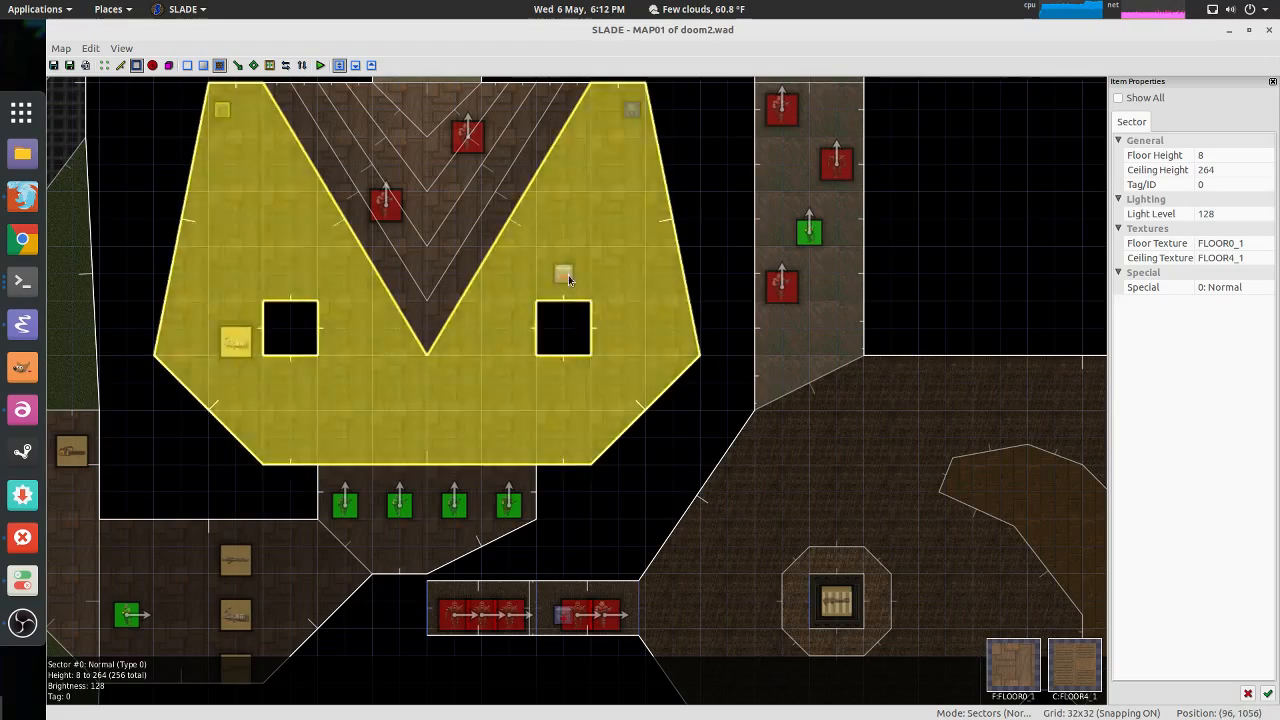
middle_drag(543, 340, 615, 531)
scroll(627, 344, down, 1)
scroll(577, 442, up, 2)
scroll(676, 338, down, 3)
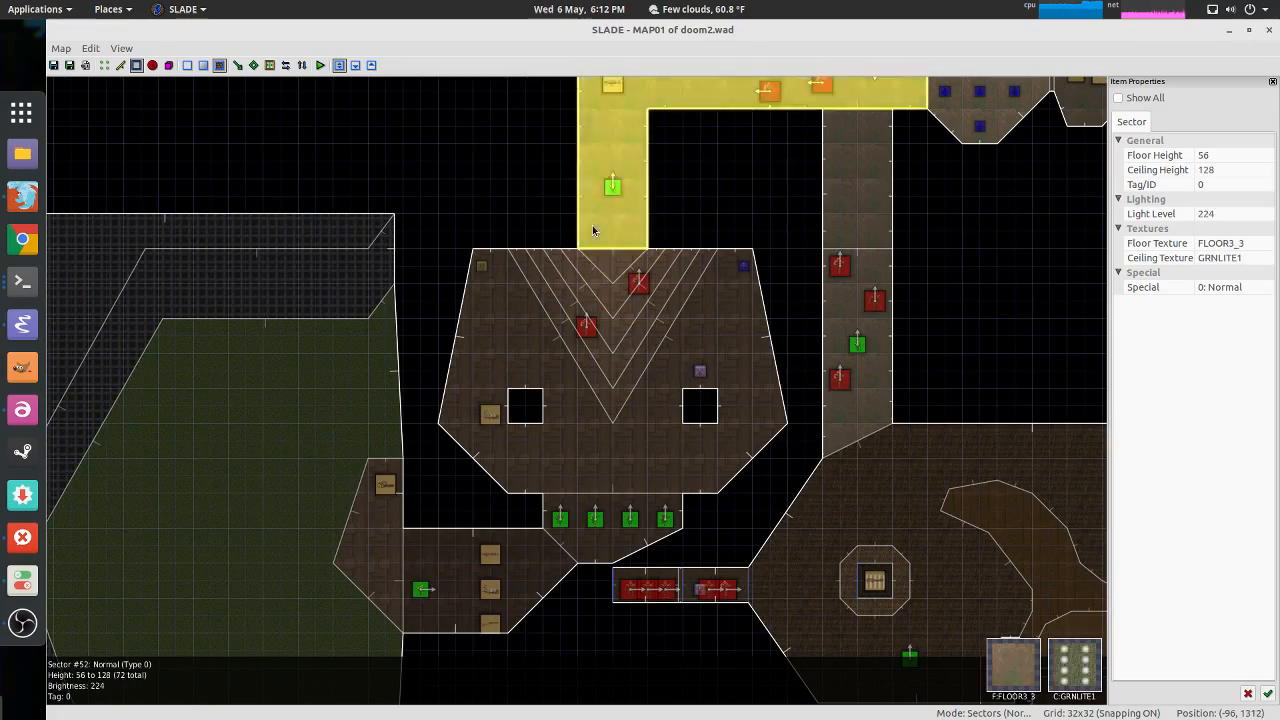
middle_drag(768, 213, 713, 329)
scroll(713, 329, down, 3)
scroll(640, 290, up, 3)
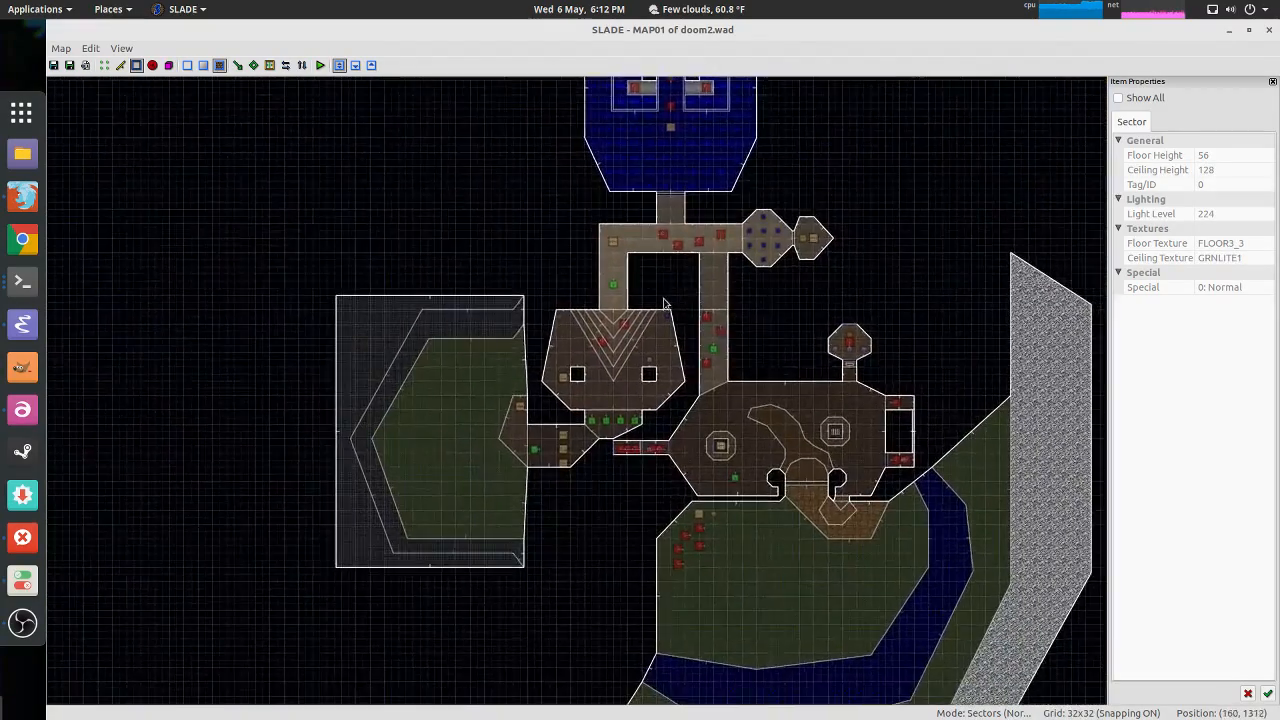
Step: Switch to lines mode and browse the replacement front middle textures for the wall line on the inner side of the corridor above the stepped room
middle_drag(634, 283, 683, 255)
key(l)
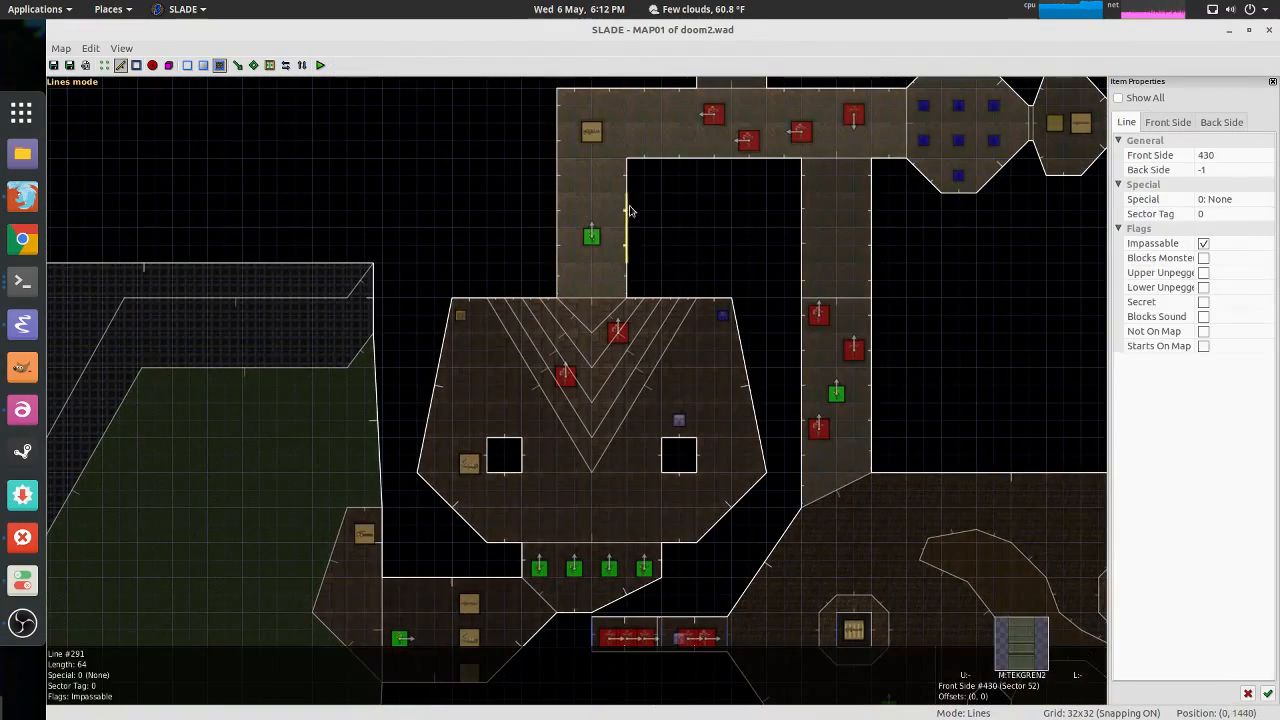
right_click(628, 173)
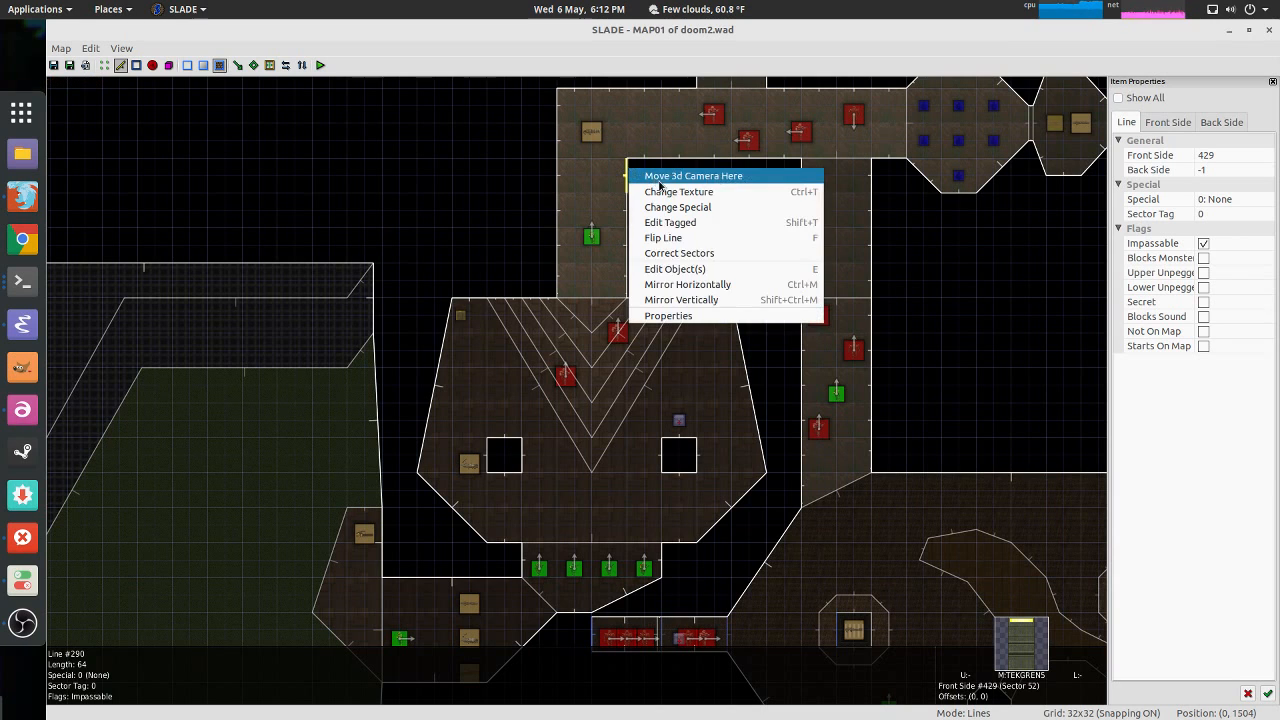
click(695, 190)
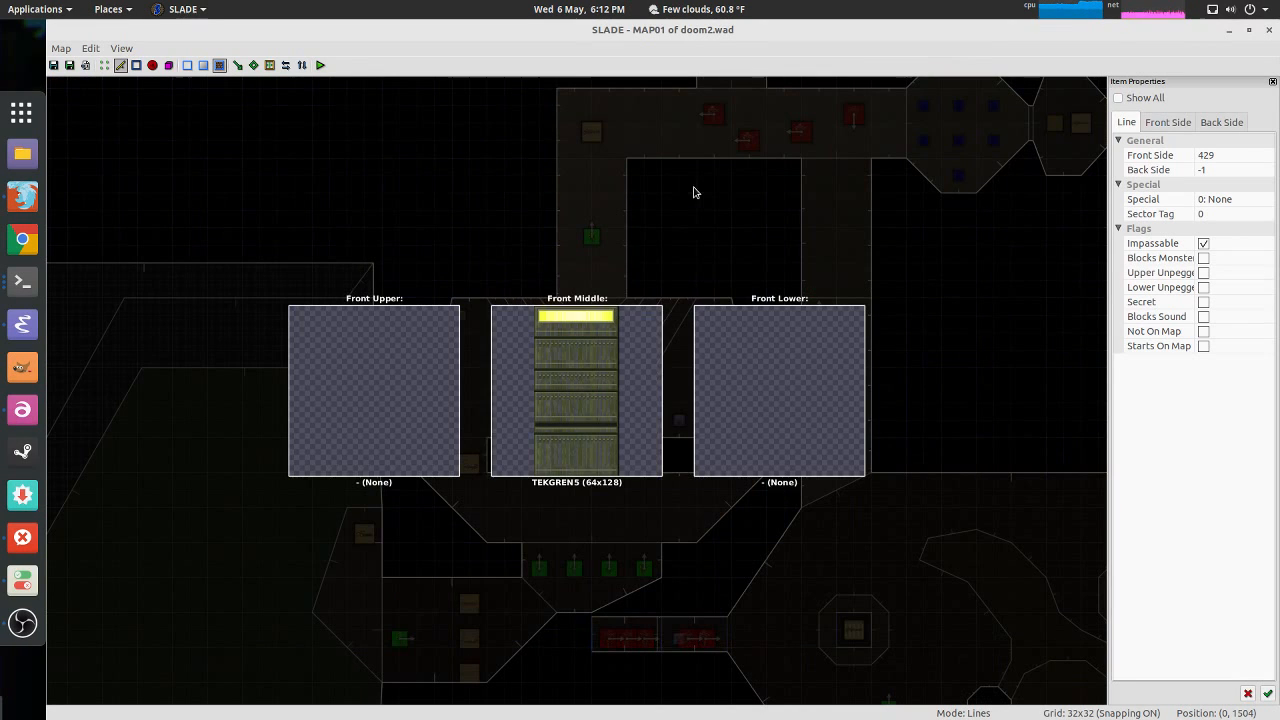
click(567, 377)
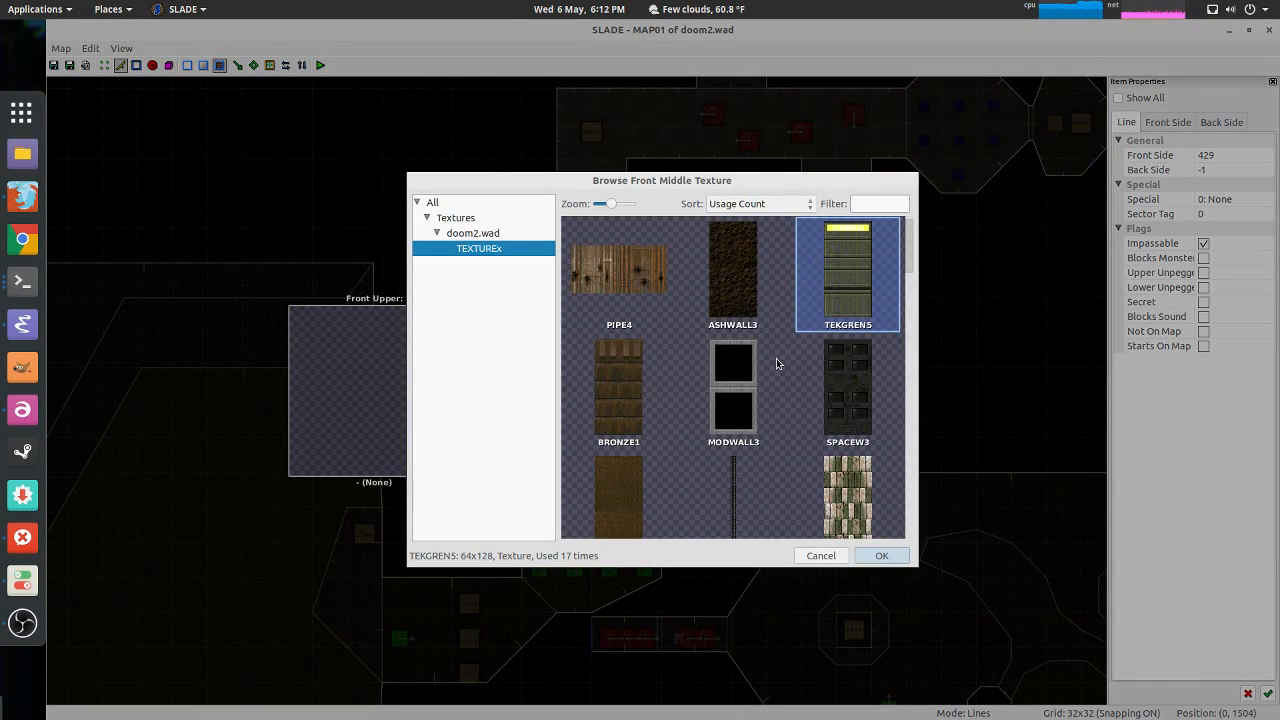
scroll(777, 363, down, 3)
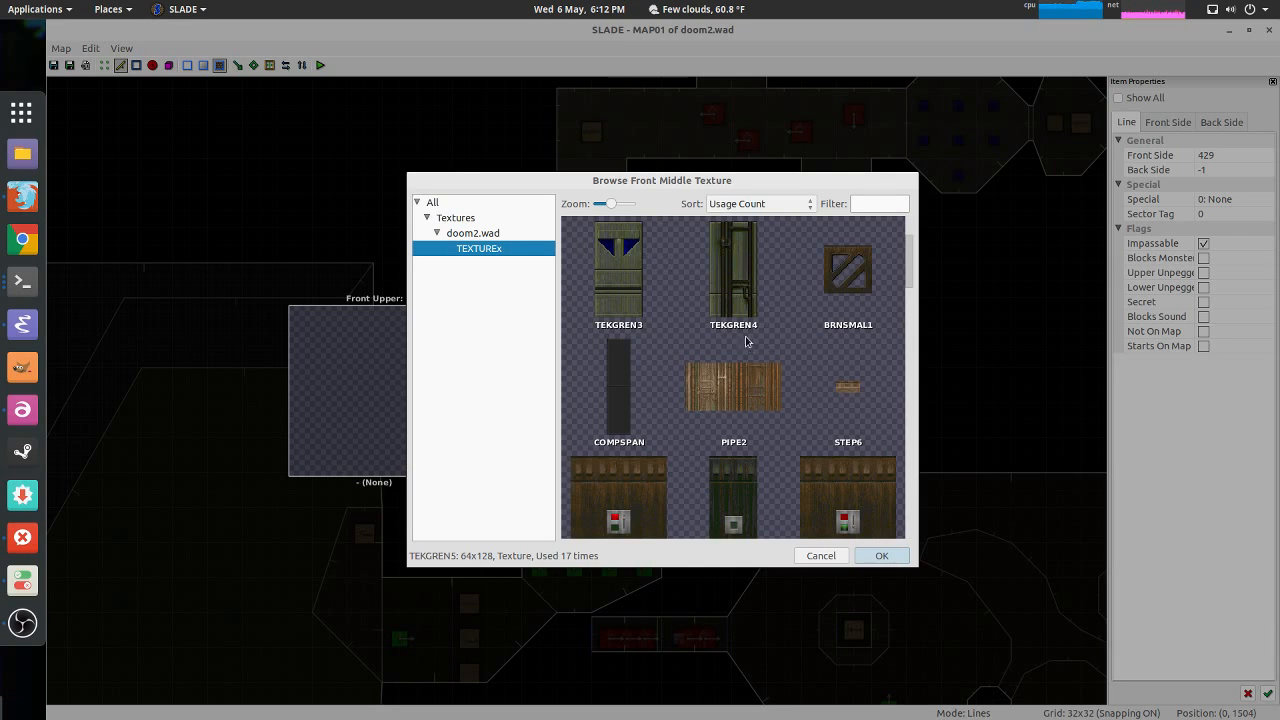
scroll(745, 341, down, 3)
scroll(738, 273, up, 1)
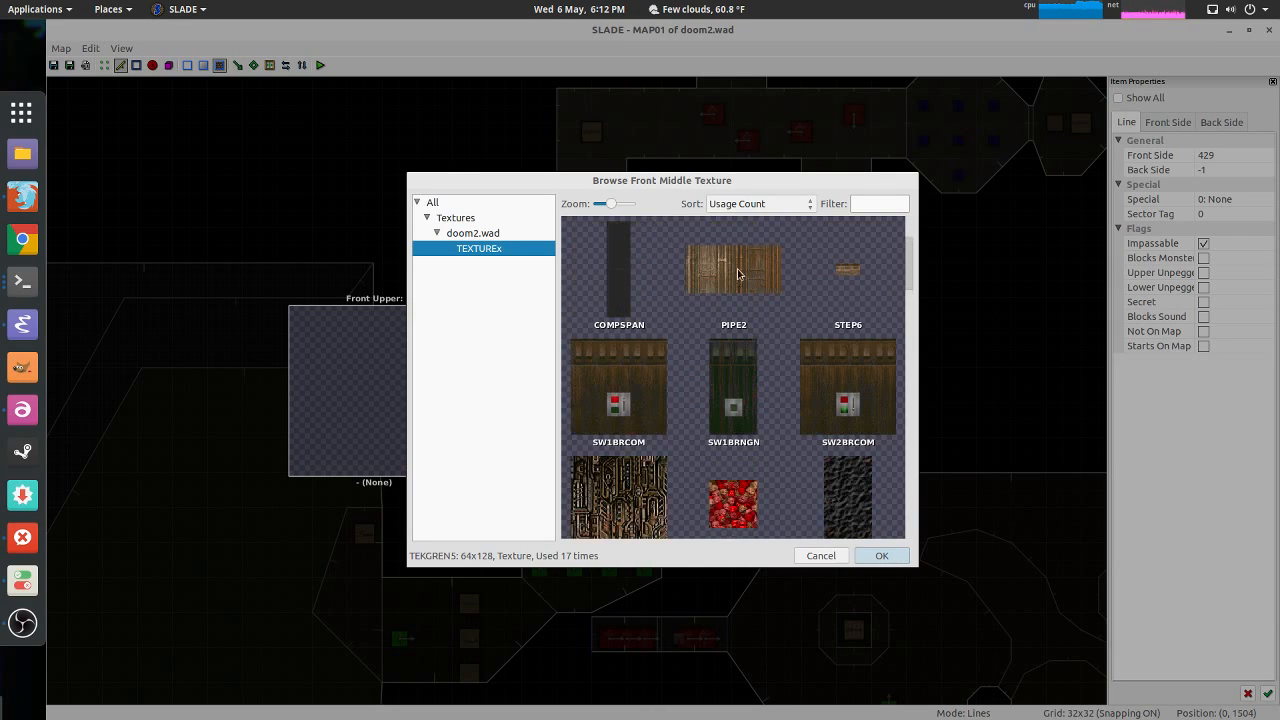
key(Return)
key(Return)
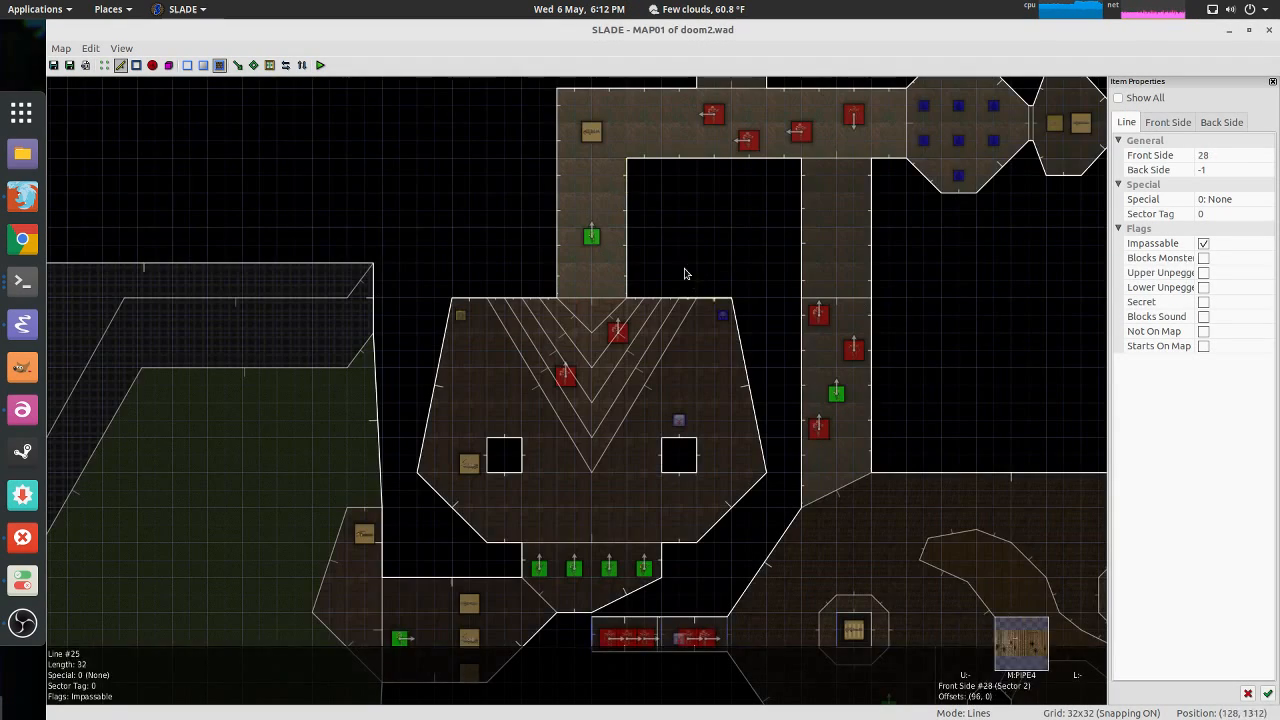
Step: Preview the player start room, its steps and the outdoor grass area in 3D mode, and return to the 2D map
middle_drag(686, 250, 713, 110)
scroll(611, 354, up, 2)
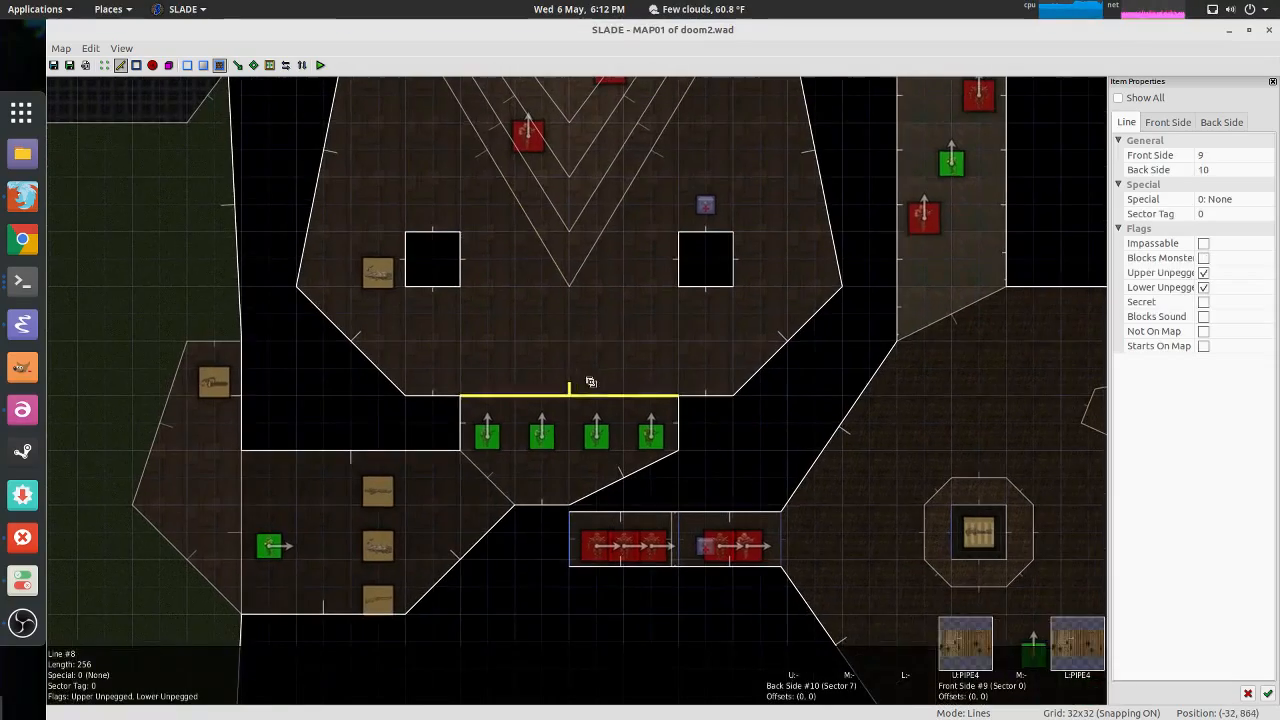
key(q)
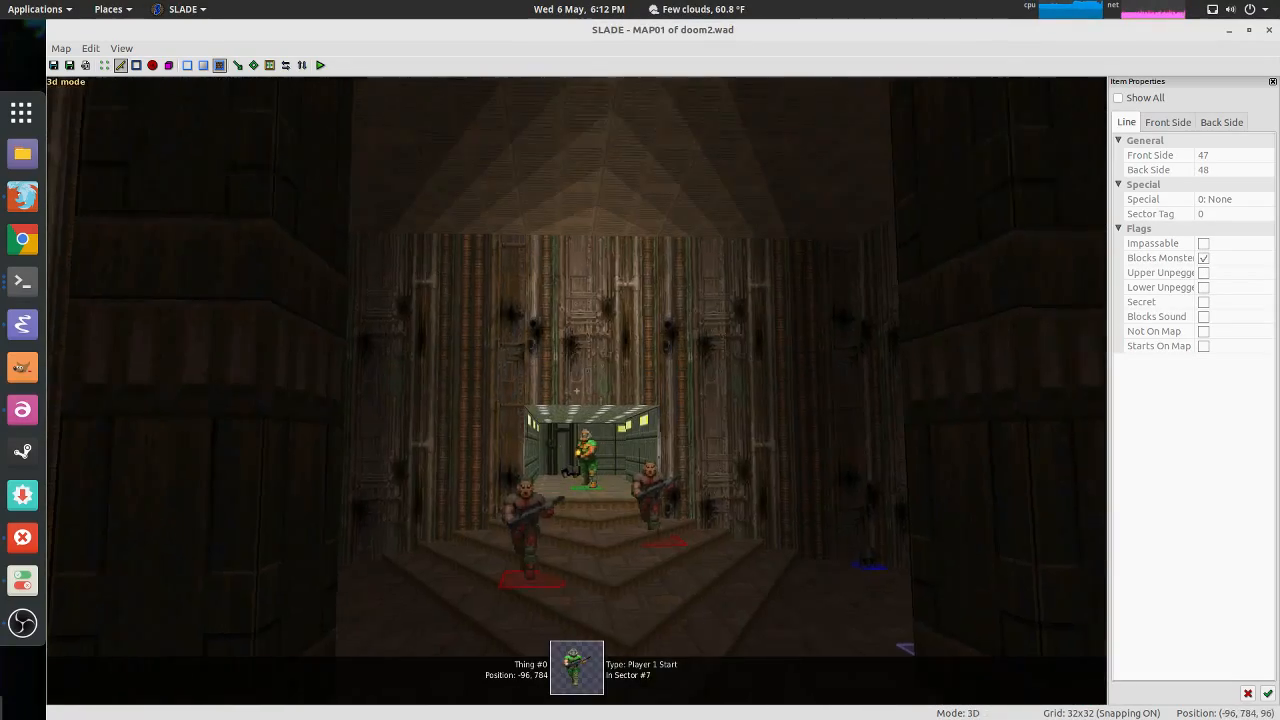
key(w)
key(s)
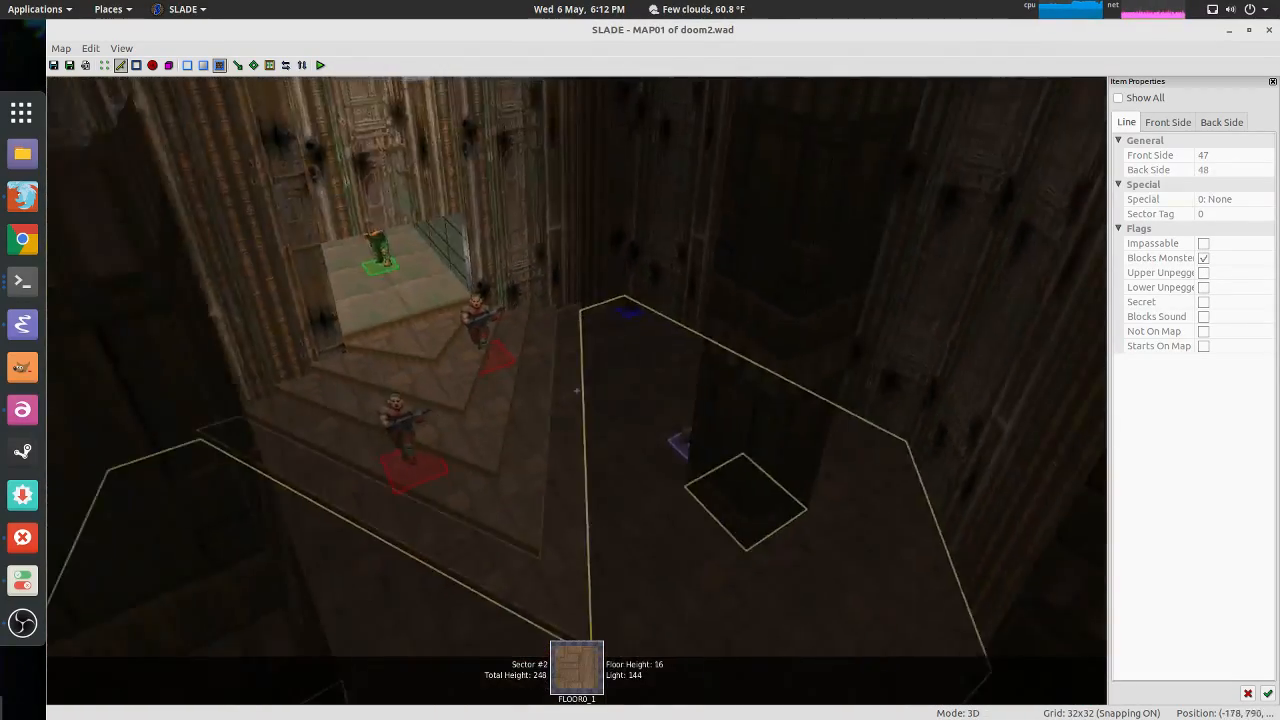
key(f)
key(w)
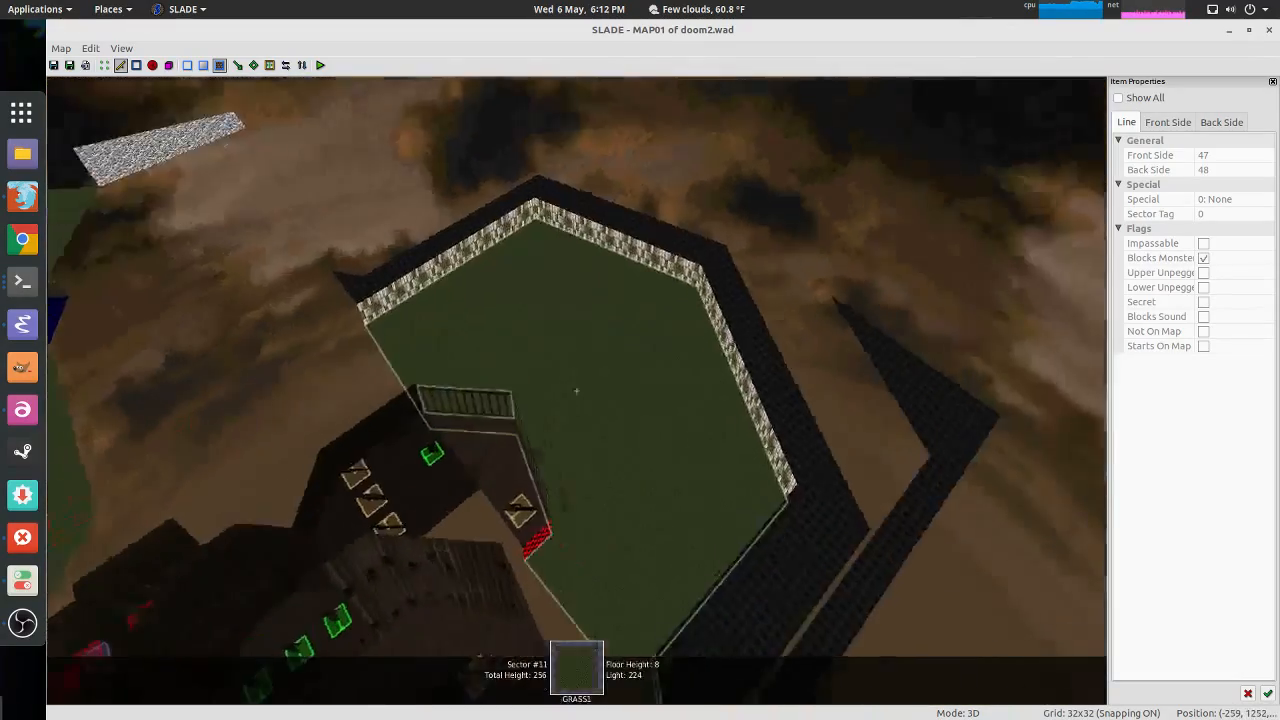
key(w)
key(w)
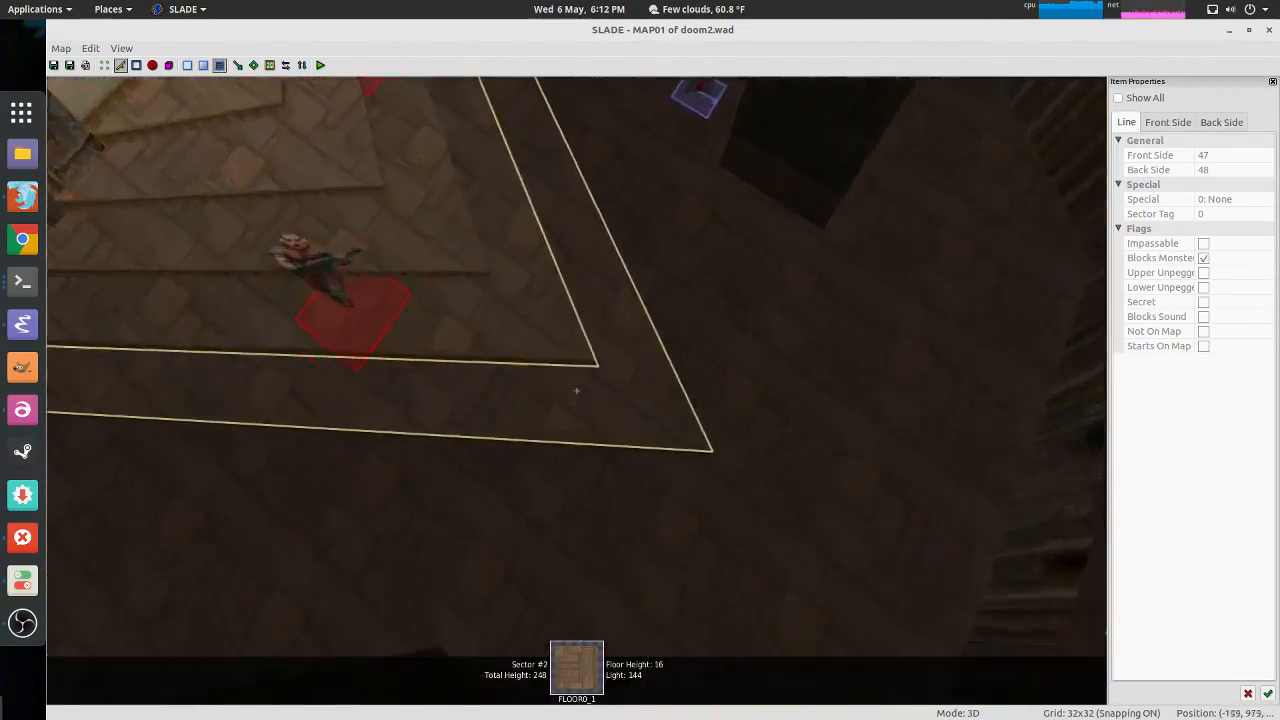
key(s)
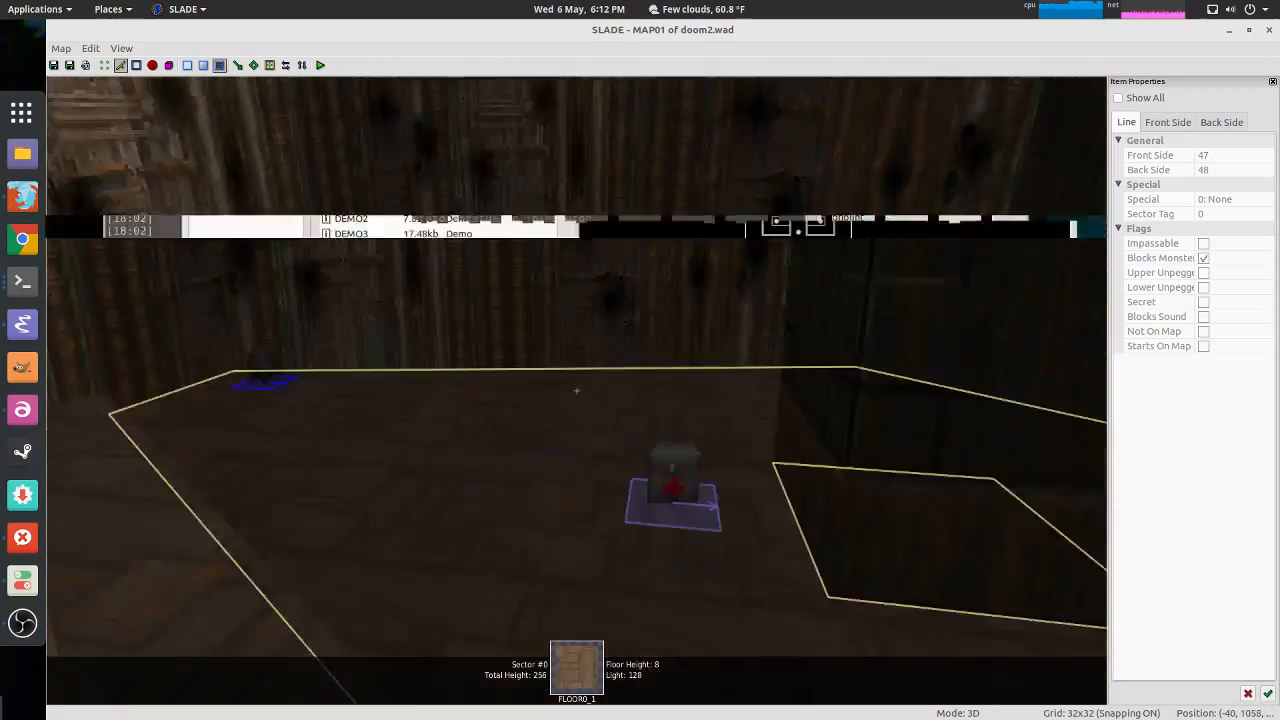
key(w)
key(s)
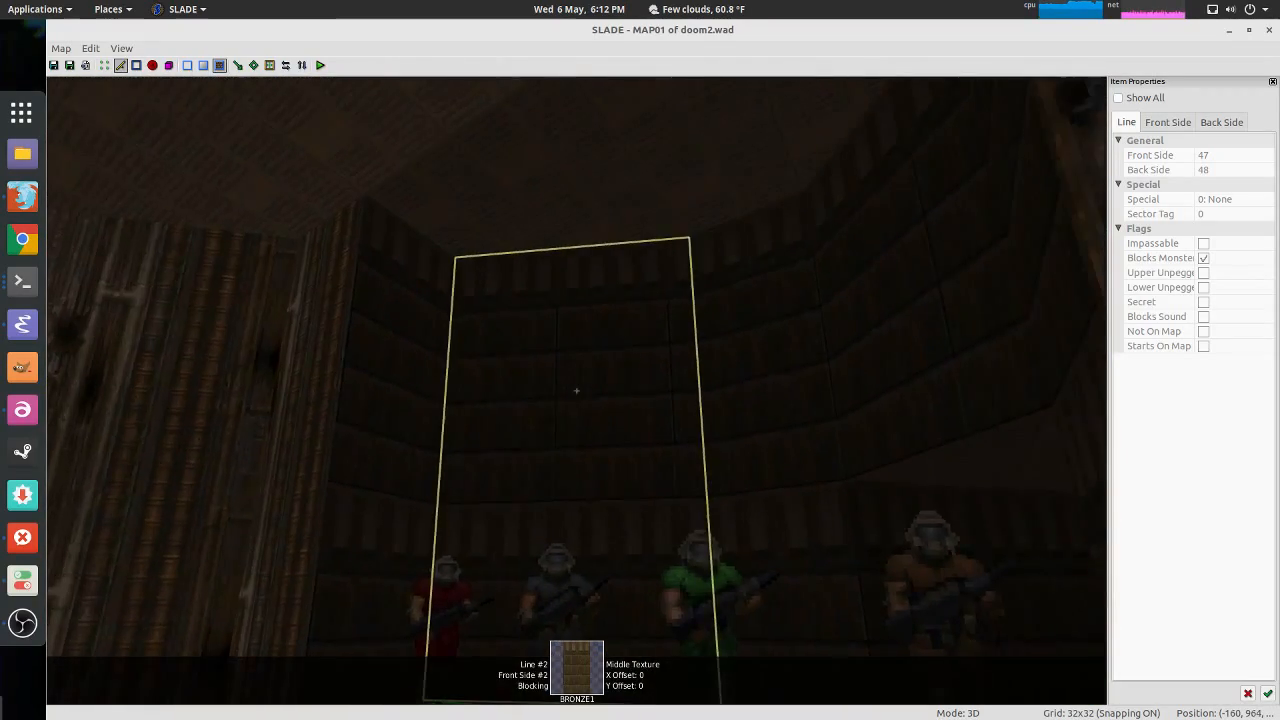
key(q)
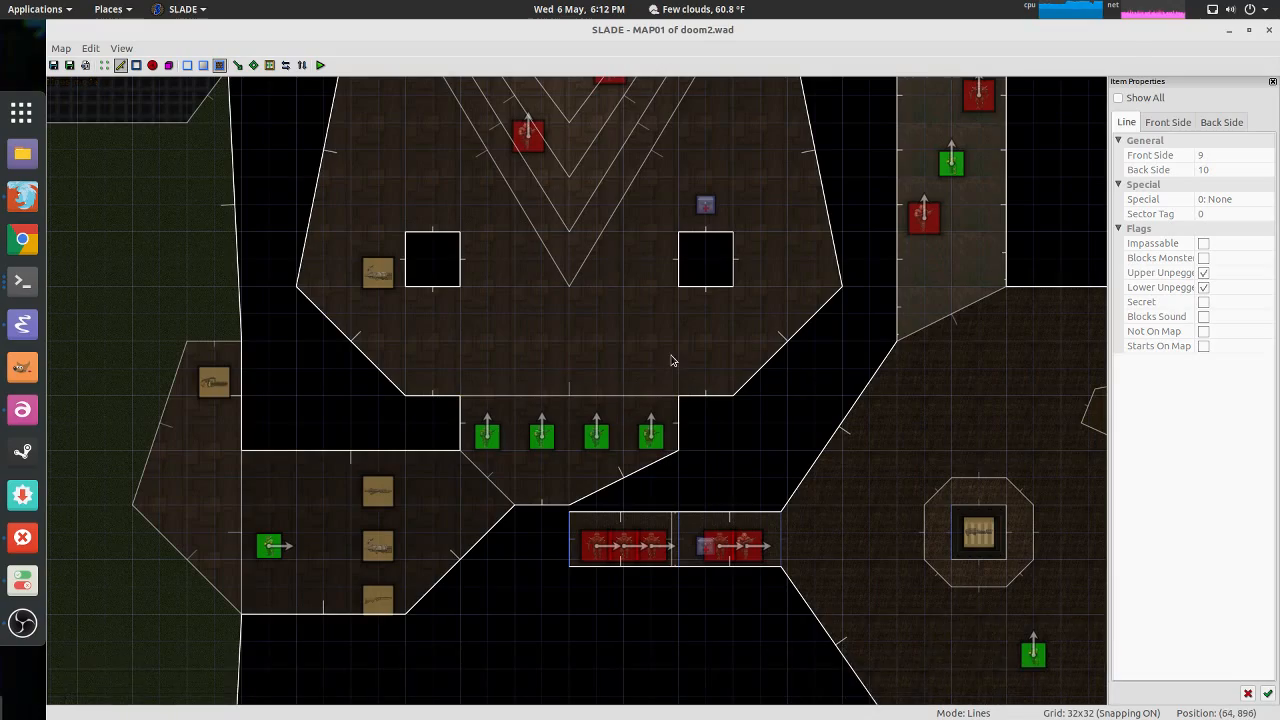
Step: Re-enter 3D mode in the stepped room, switch to XChat and minimize the chat window
key(q)
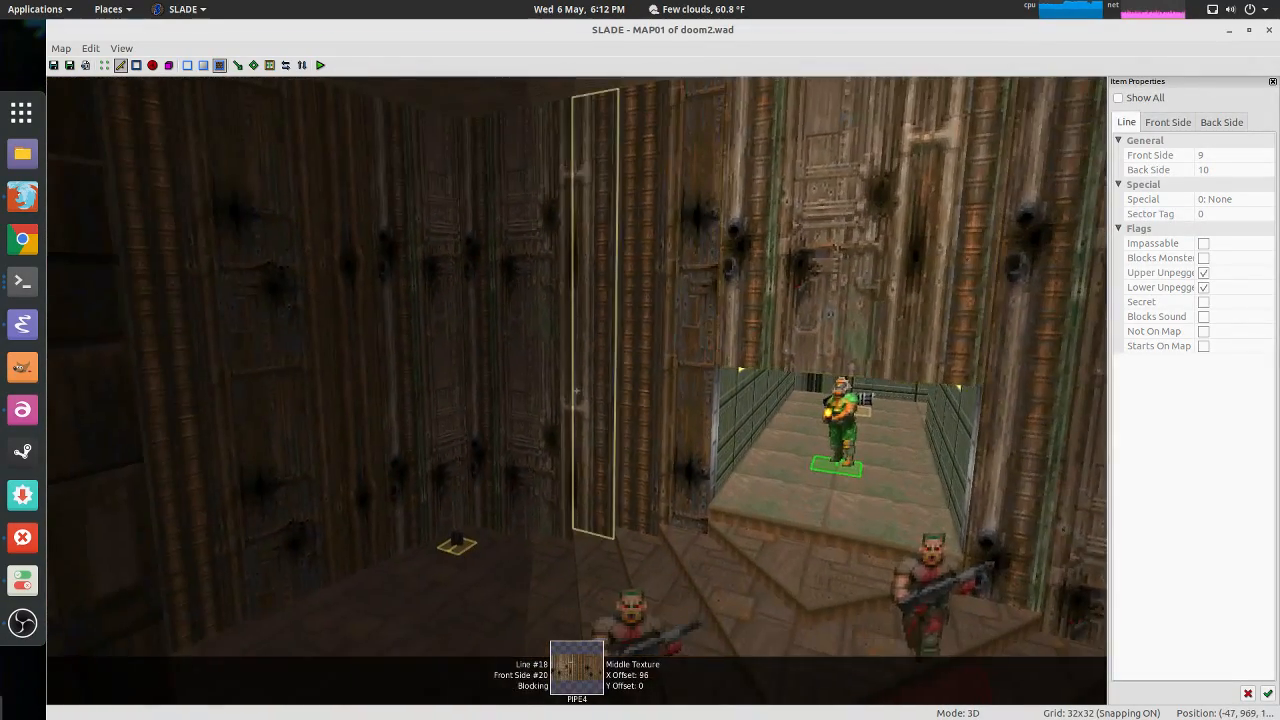
key(alt+Tab)
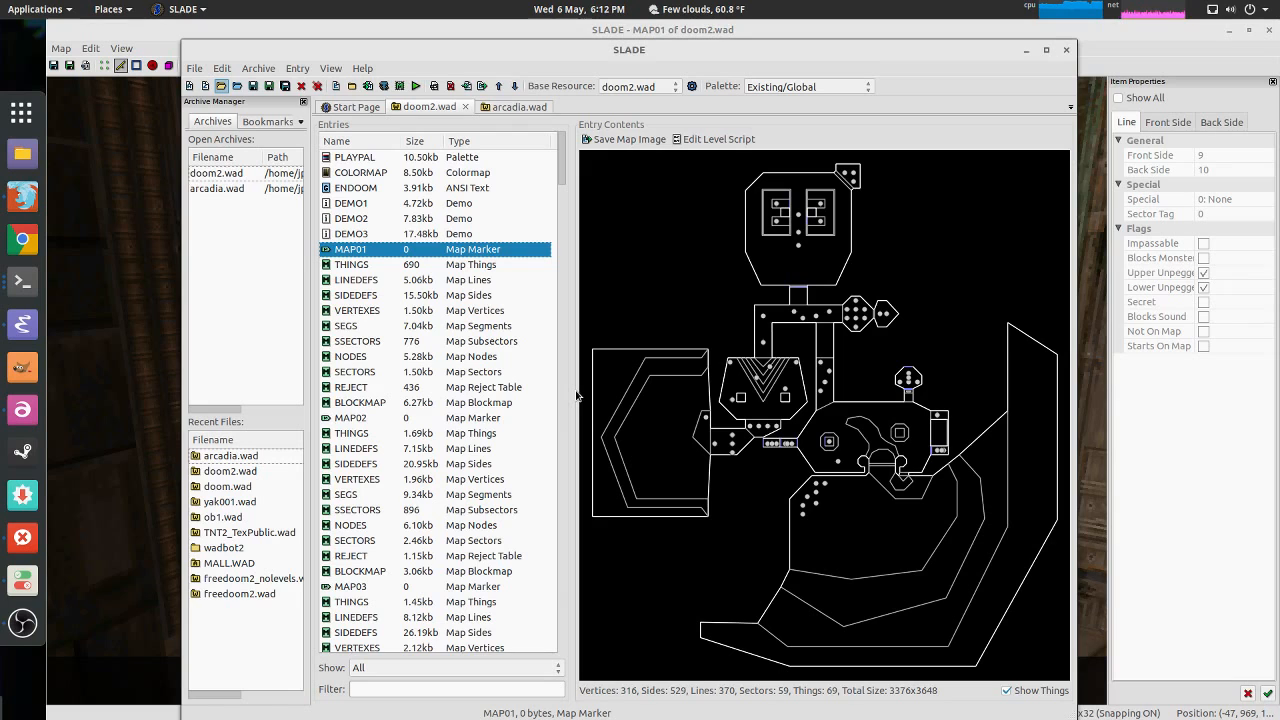
key(alt+Tab)
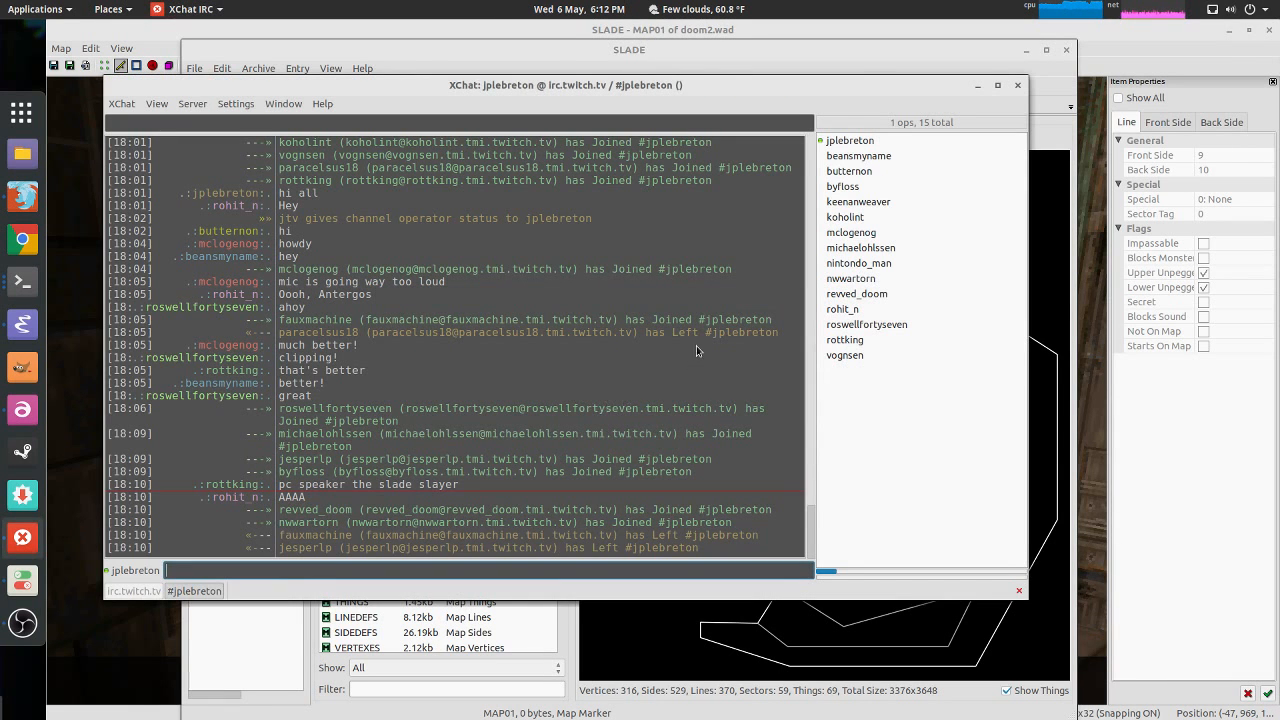
click(978, 84)
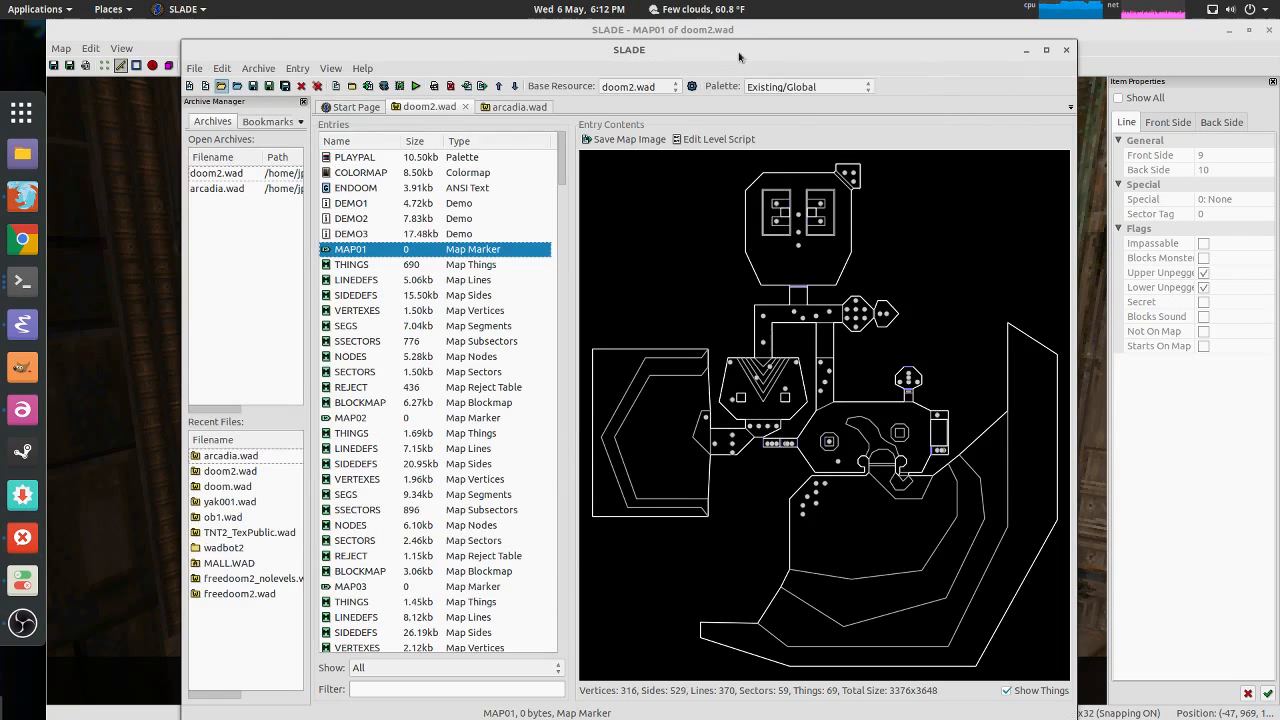
Step: Unmaximize the MAP01 editor window to leave 3D mode, and maximize it again
double_click(687, 30)
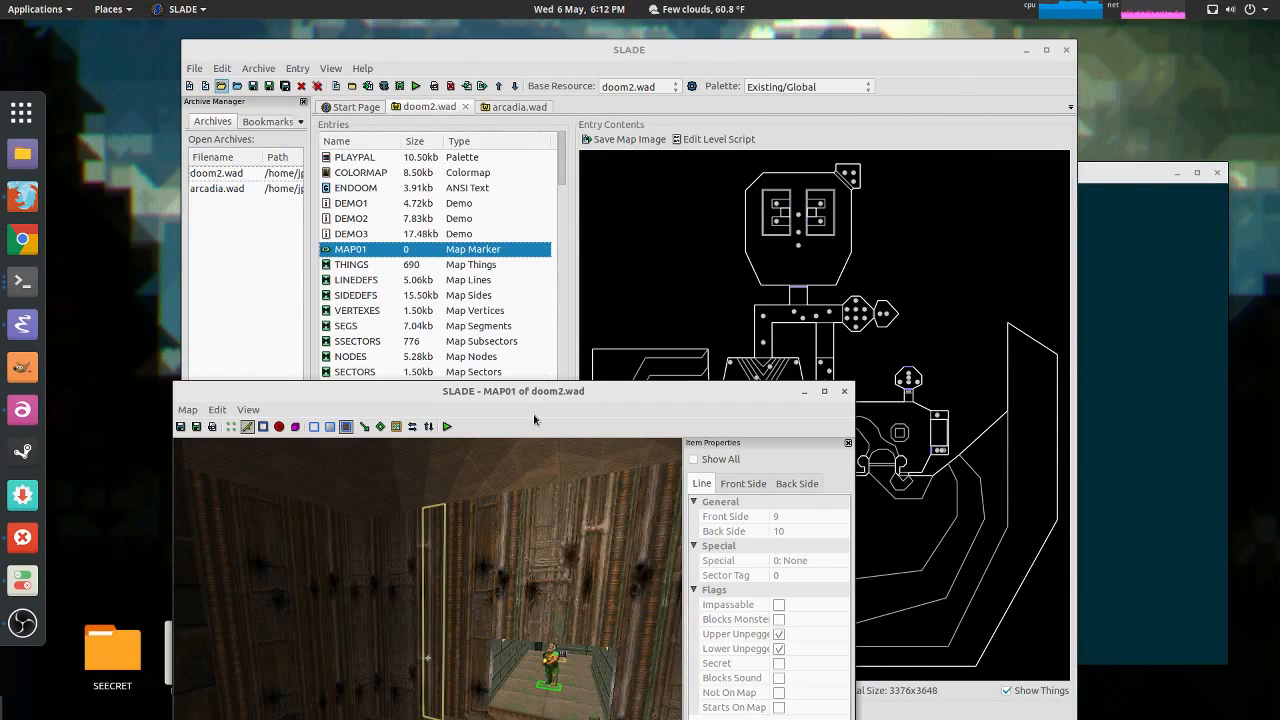
click(427, 657)
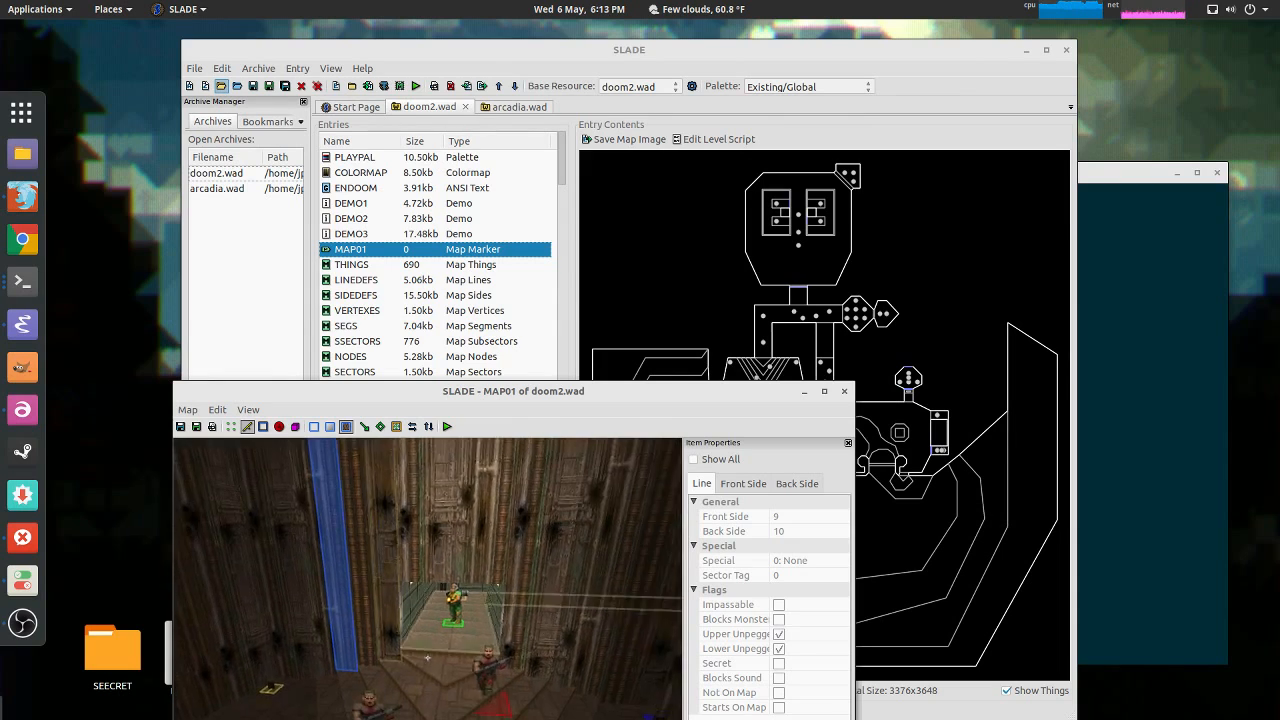
right_click(427, 657)
key(Escape)
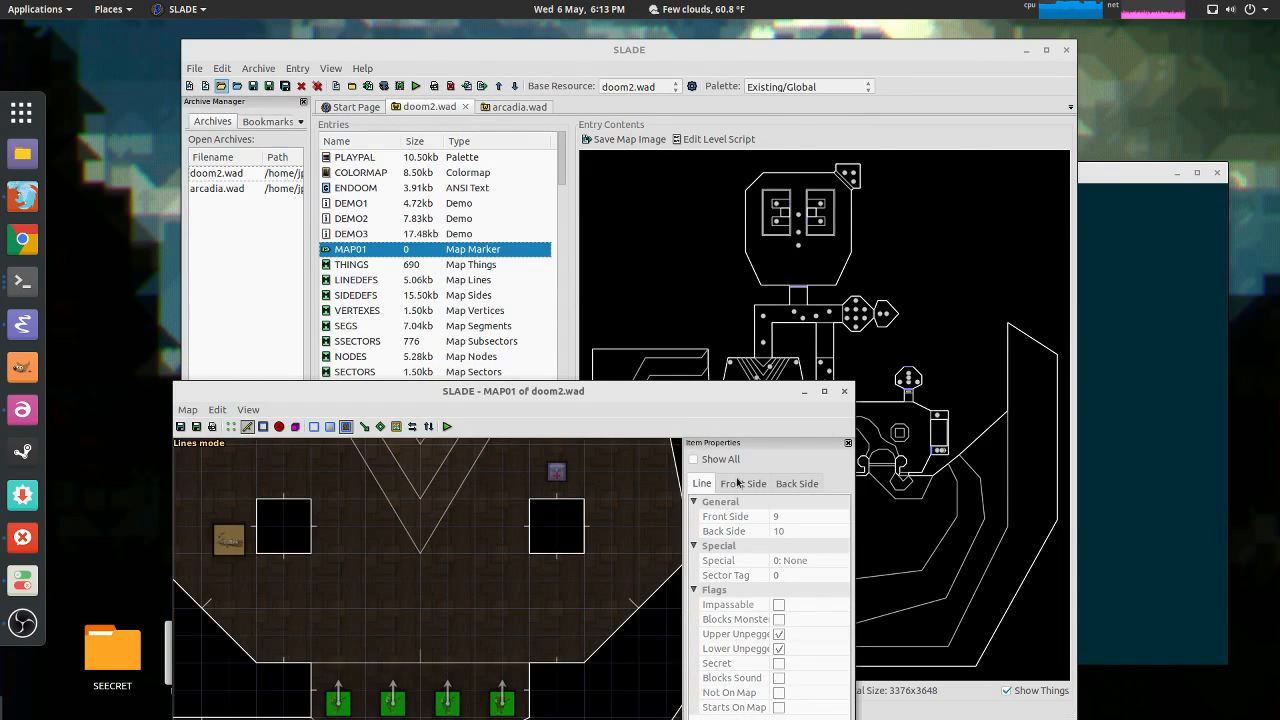
click(825, 391)
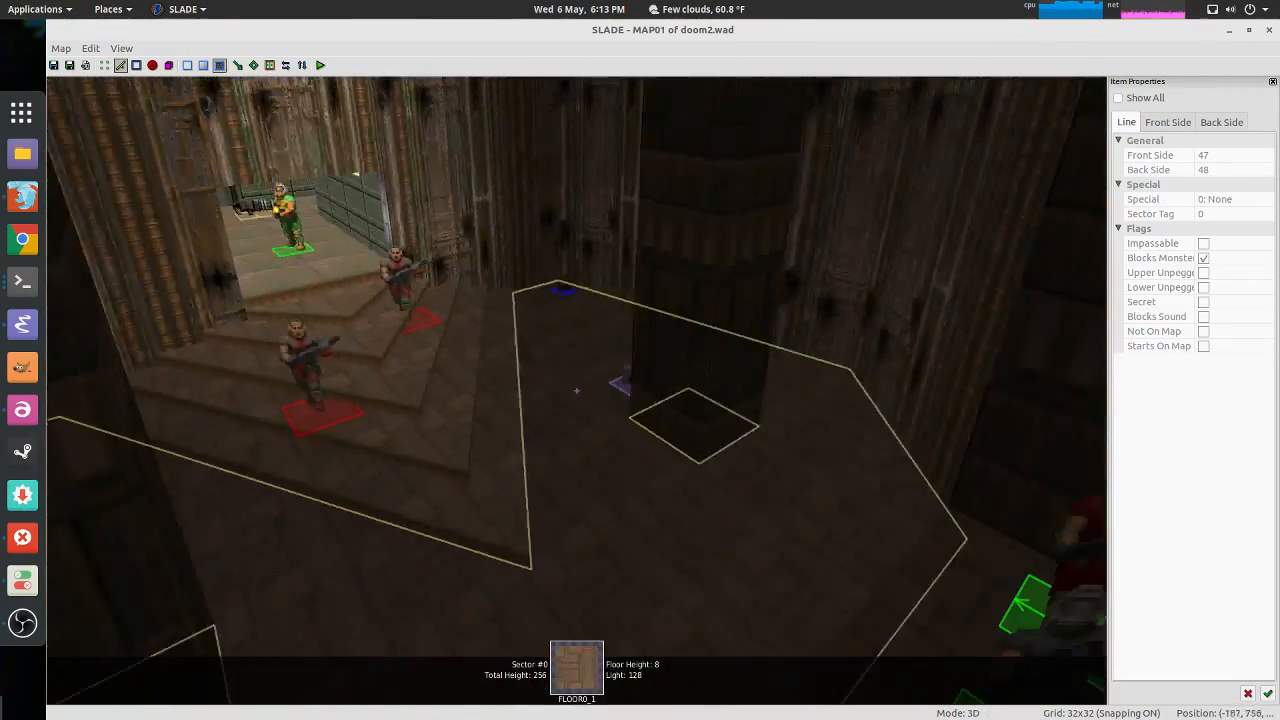
Step: Examine the MAP01 lines from the player start room to the blue-floored room and connecting corridors, including the whole layout
scroll(600, 370, down, 3)
scroll(627, 384, up, 3)
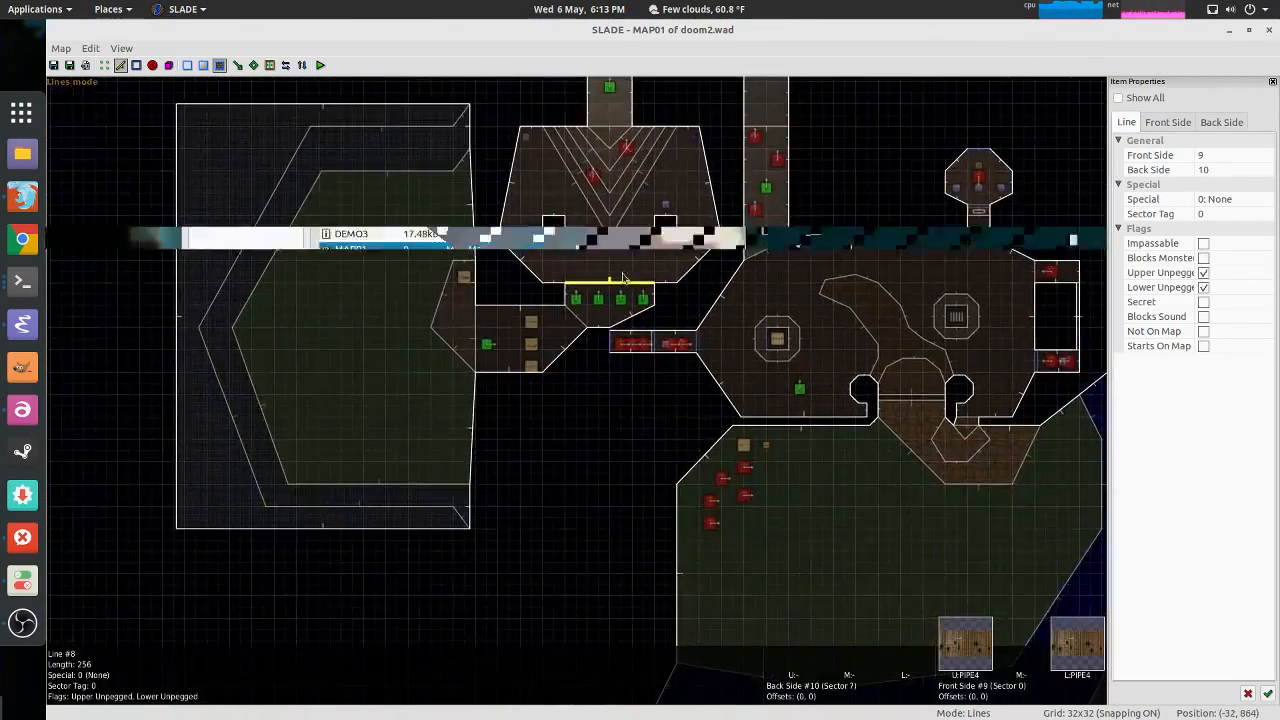
scroll(632, 383, down, 2)
middle_drag(643, 383, 607, 460)
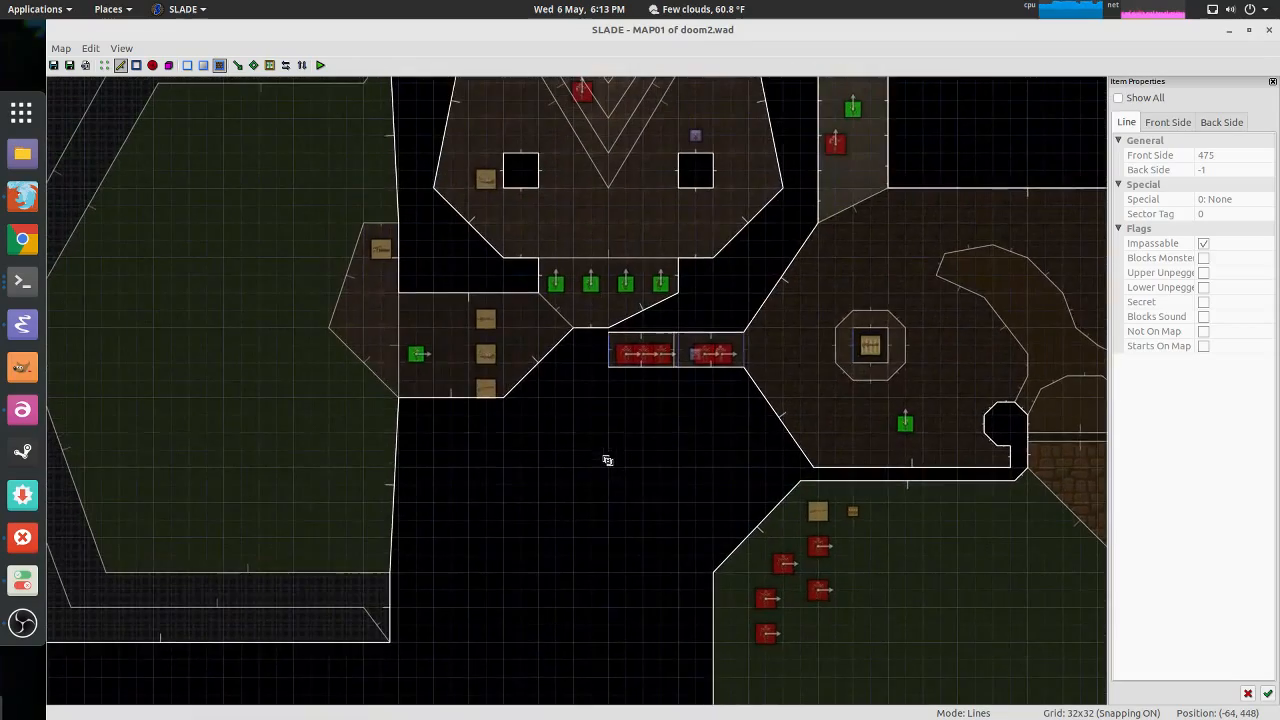
scroll(608, 470, down, 4)
scroll(585, 392, up, 4)
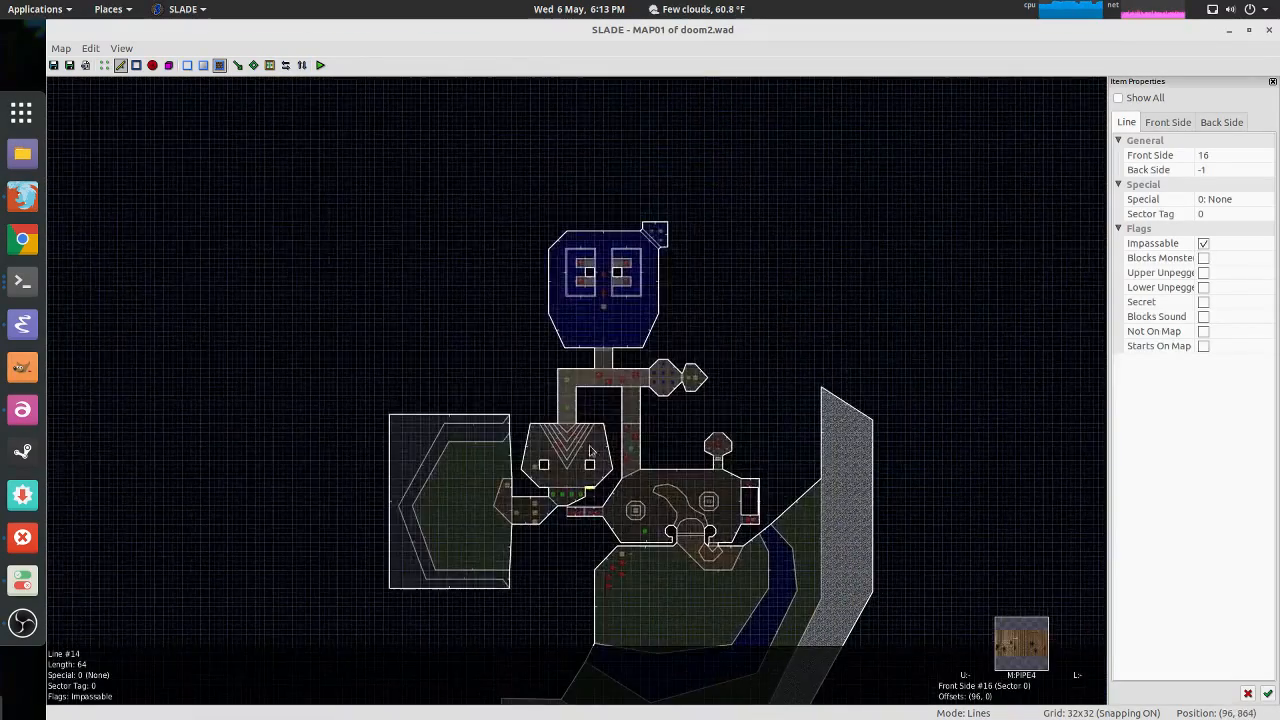
middle_drag(585, 392, 575, 474)
scroll(632, 394, up, 4)
scroll(600, 411, down, 3)
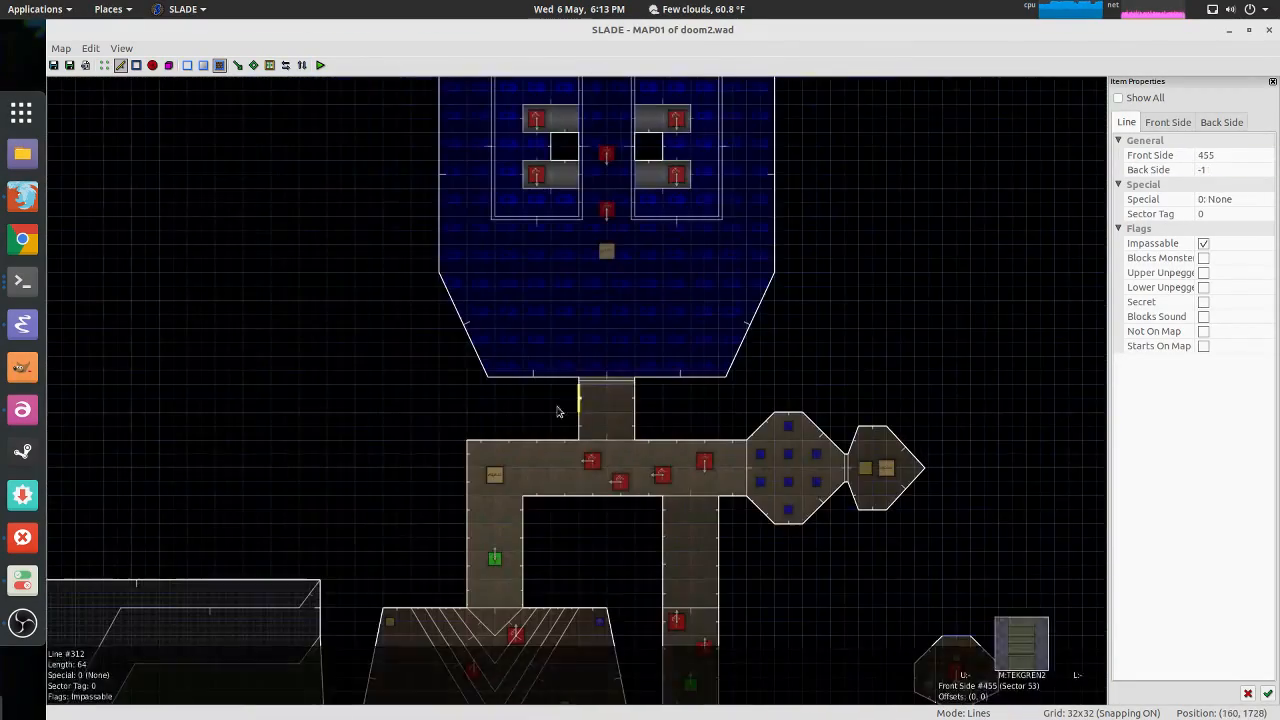
middle_drag(381, 373, 620, 219)
middle_drag(666, 400, 629, 277)
scroll(614, 366, up, 3)
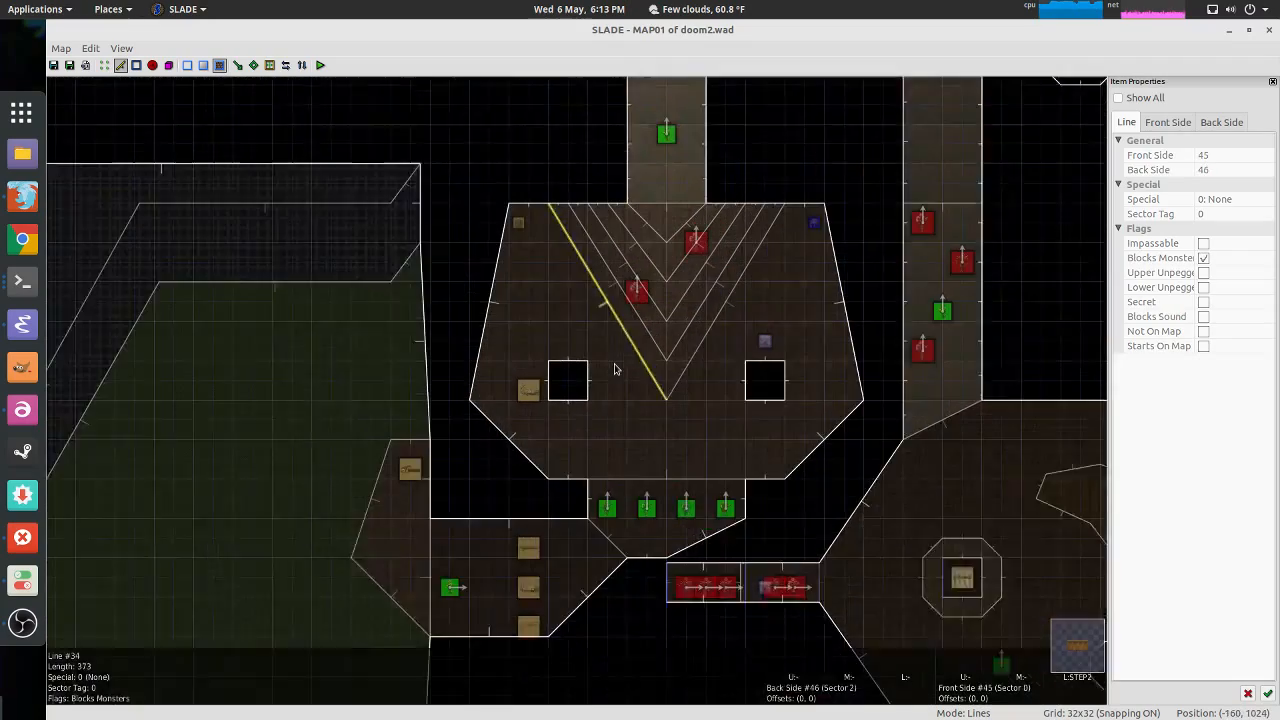
middle_drag(593, 327, 600, 271)
scroll(691, 453, up, 2)
middle_drag(634, 397, 609, 473)
scroll(569, 375, down, 2)
middle_drag(569, 366, 560, 420)
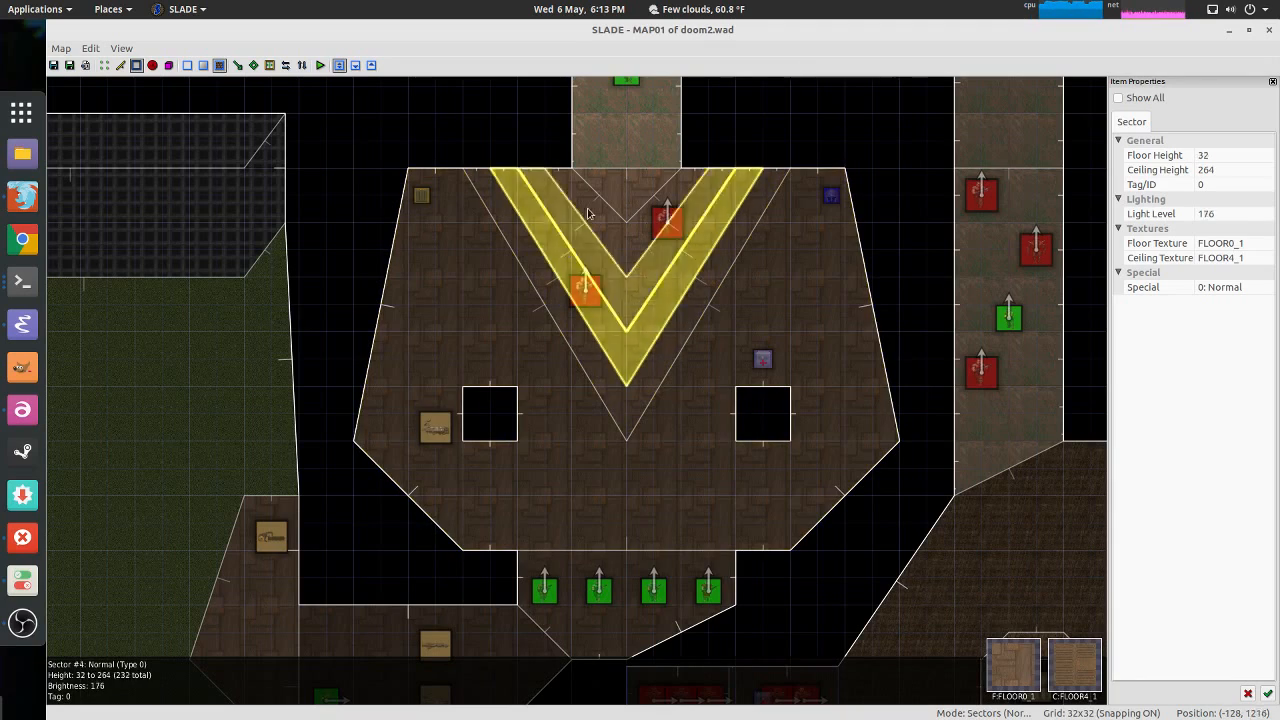
Step: Inspect the floor heights, light levels and textures of the corridor sectors and the blue-floored room in sectors mode
key(Up)
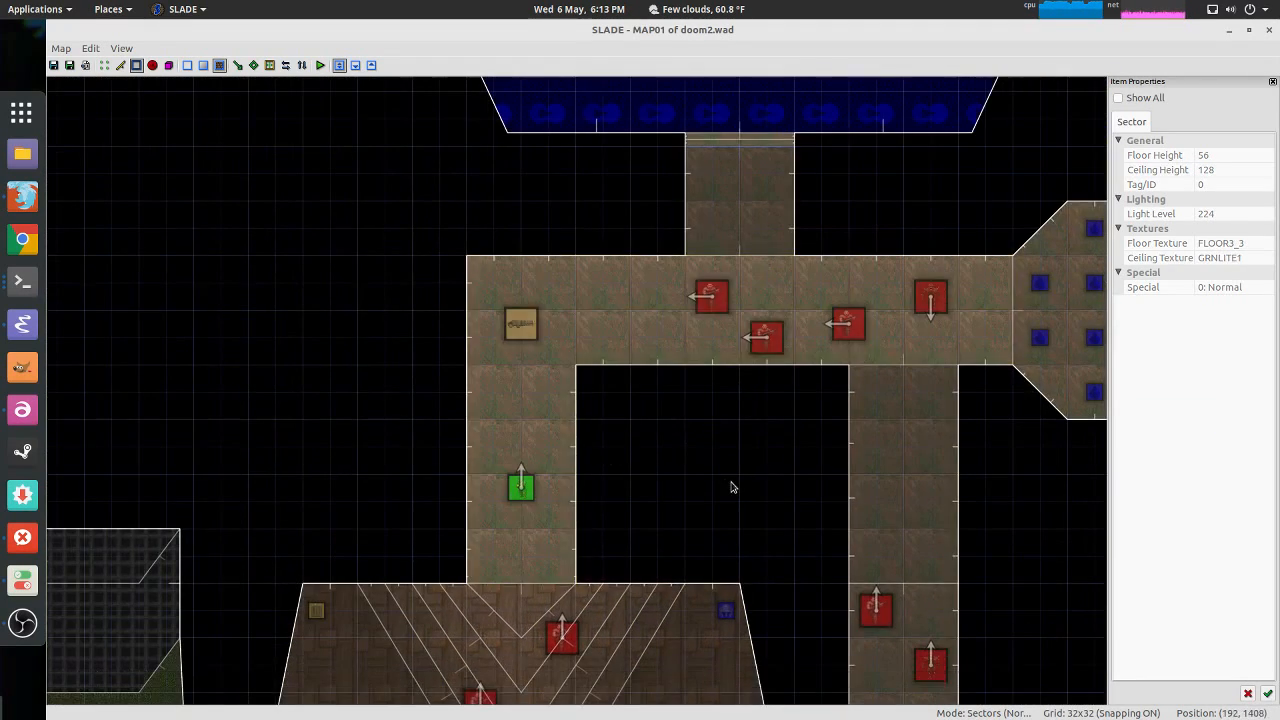
key(Right)
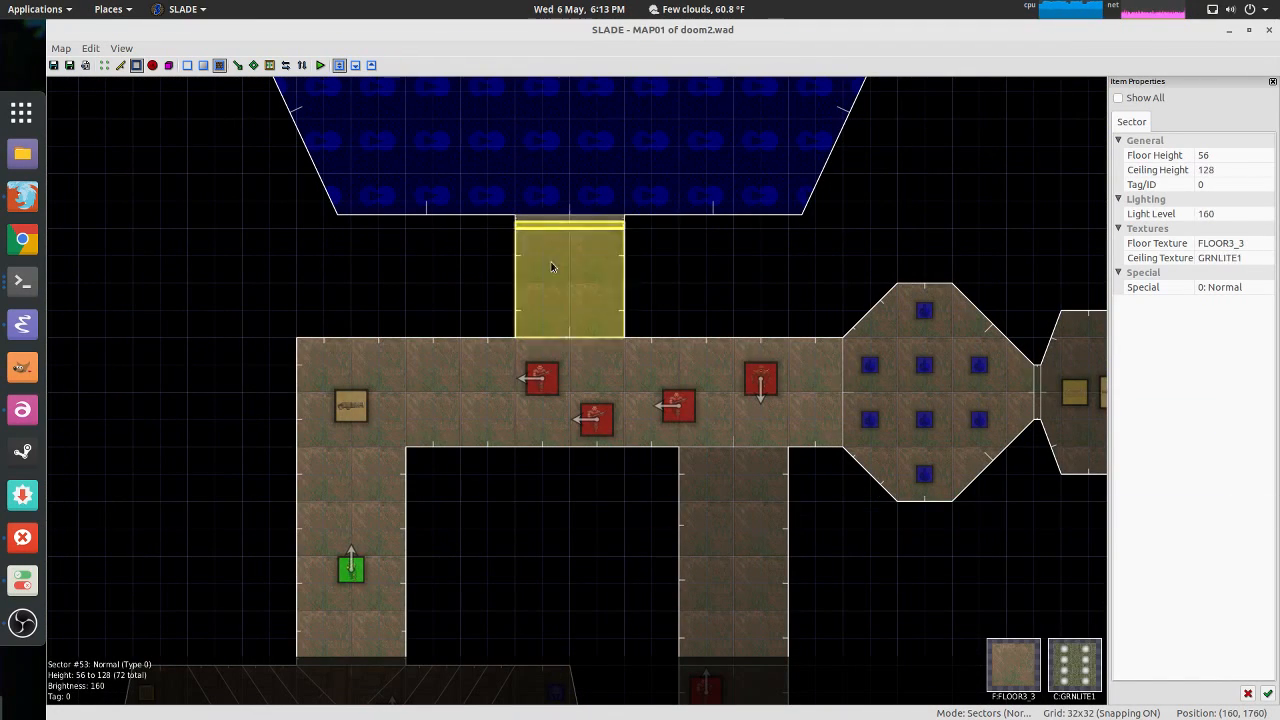
middle_drag(840, 322, 735, 388)
scroll(735, 388, down, 2)
scroll(654, 282, down, 1)
middle_drag(751, 277, 743, 191)
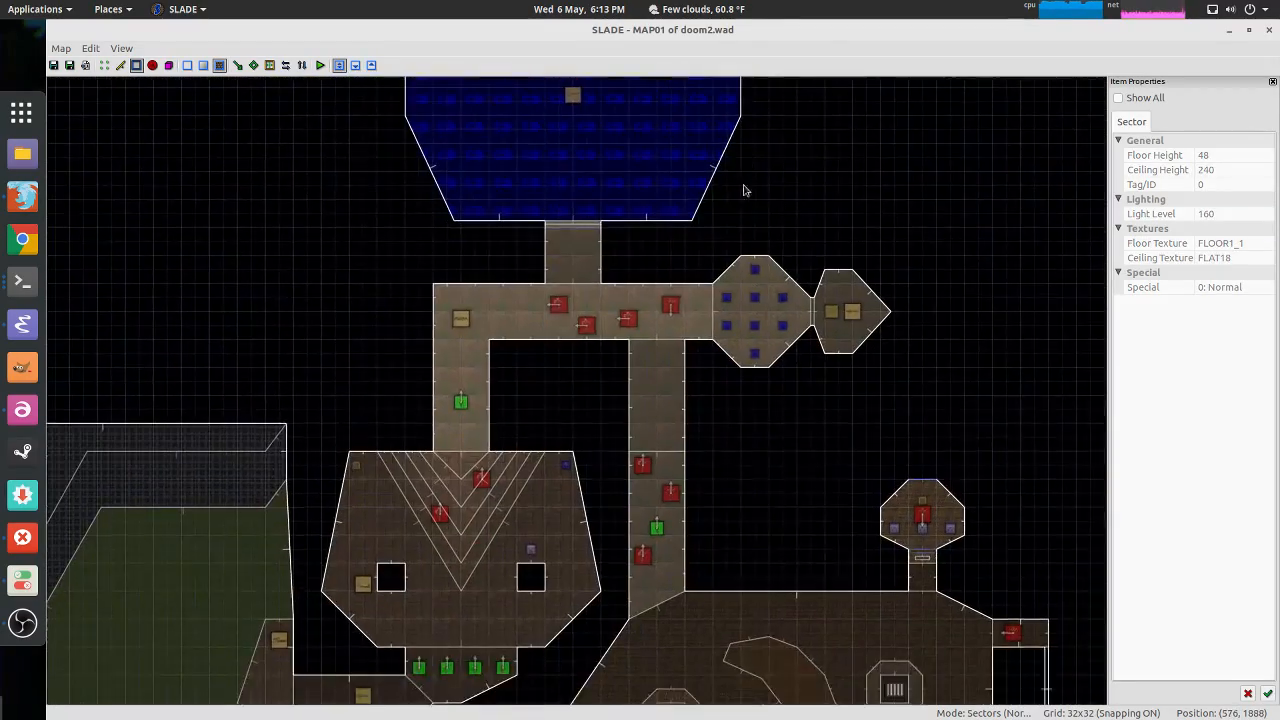
scroll(645, 333, up, 1)
scroll(632, 328, up, 1)
middle_drag(491, 423, 668, 380)
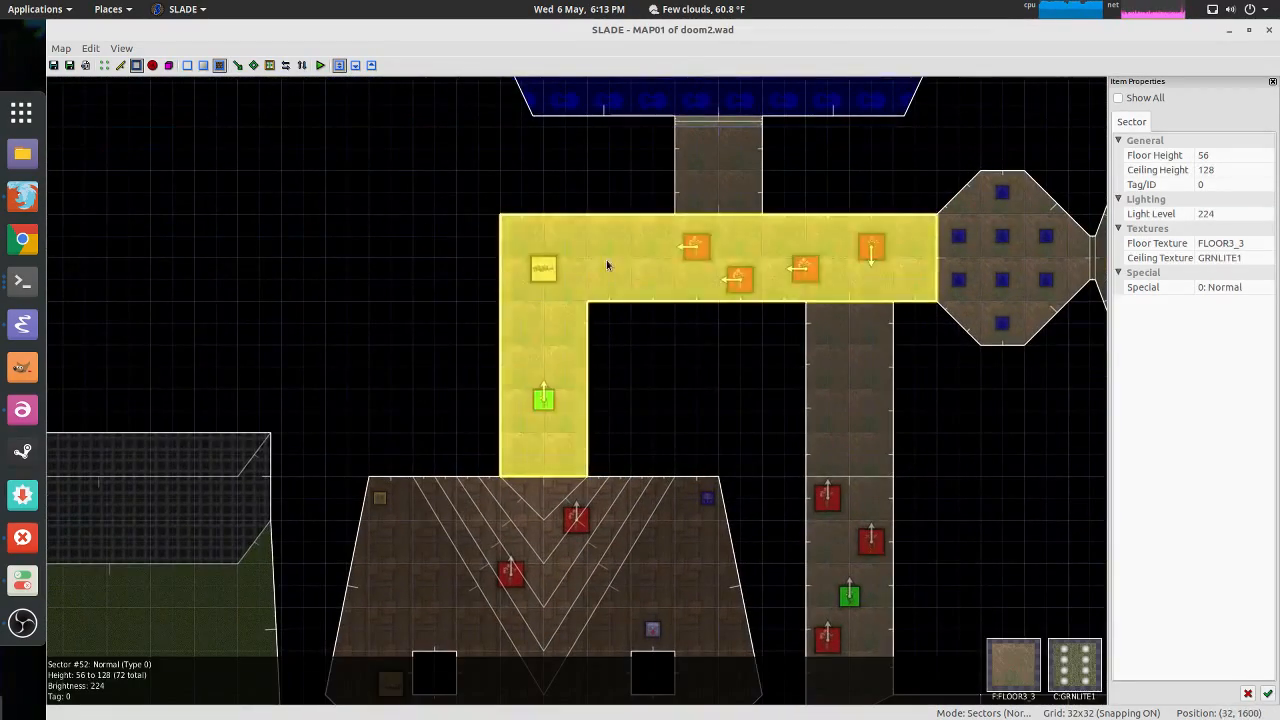
middle_drag(629, 437, 487, 524)
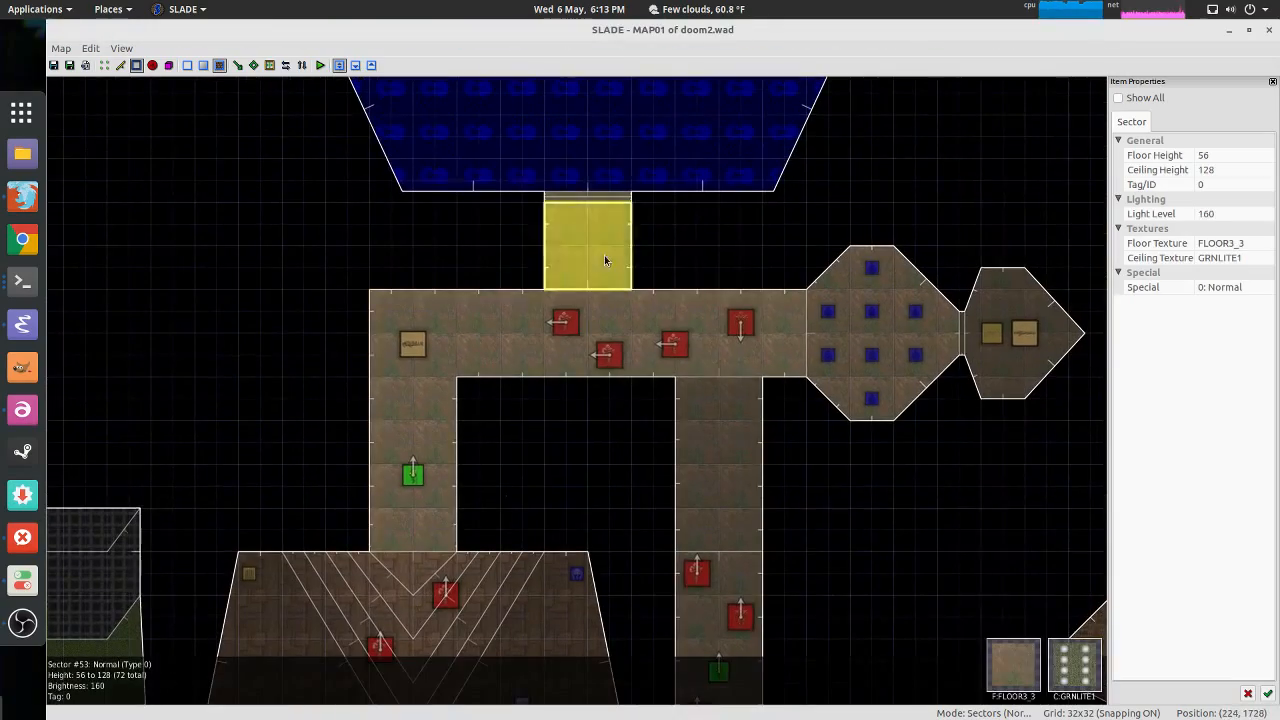
middle_drag(609, 299, 634, 443)
scroll(620, 509, down, 2)
scroll(610, 462, up, 2)
scroll(609, 460, down, 1)
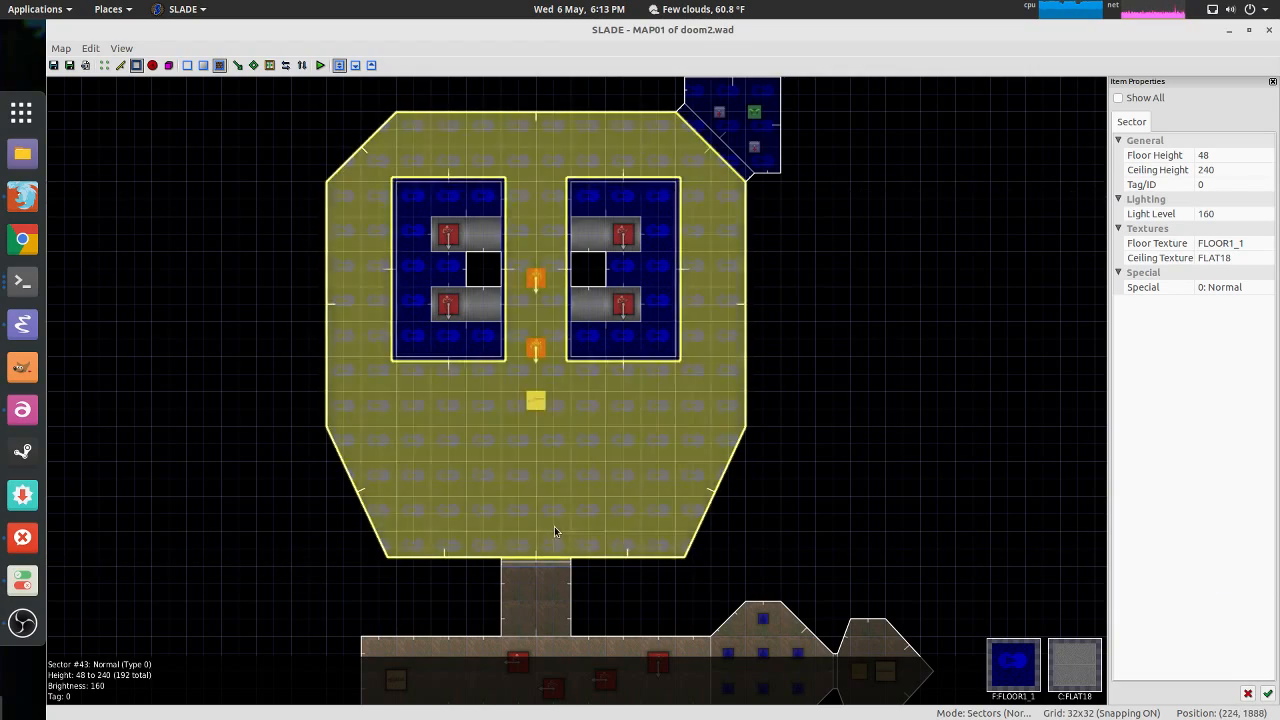
Step: Inspect the corridor sector south of the blue-floored room and the short passage joining them
middle_drag(556, 509, 564, 123)
scroll(636, 392, up, 3)
middle_drag(331, 163, 477, 491)
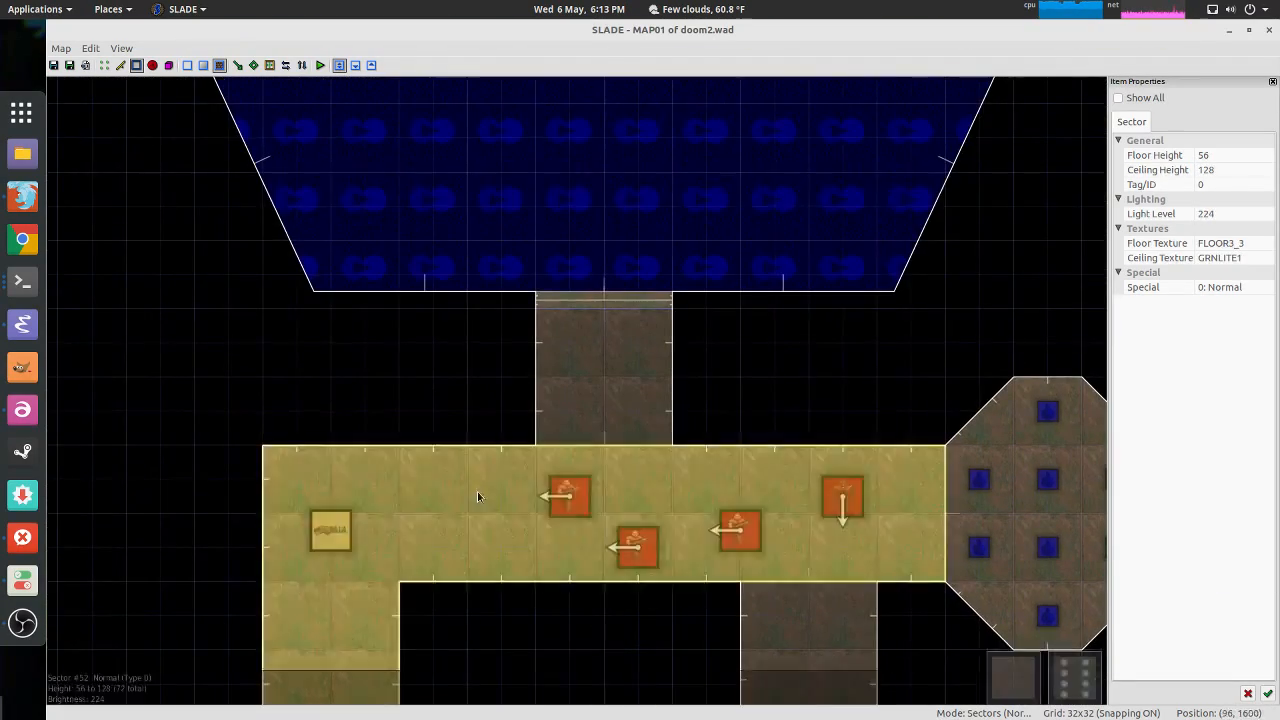
middle_drag(354, 434, 571, 308)
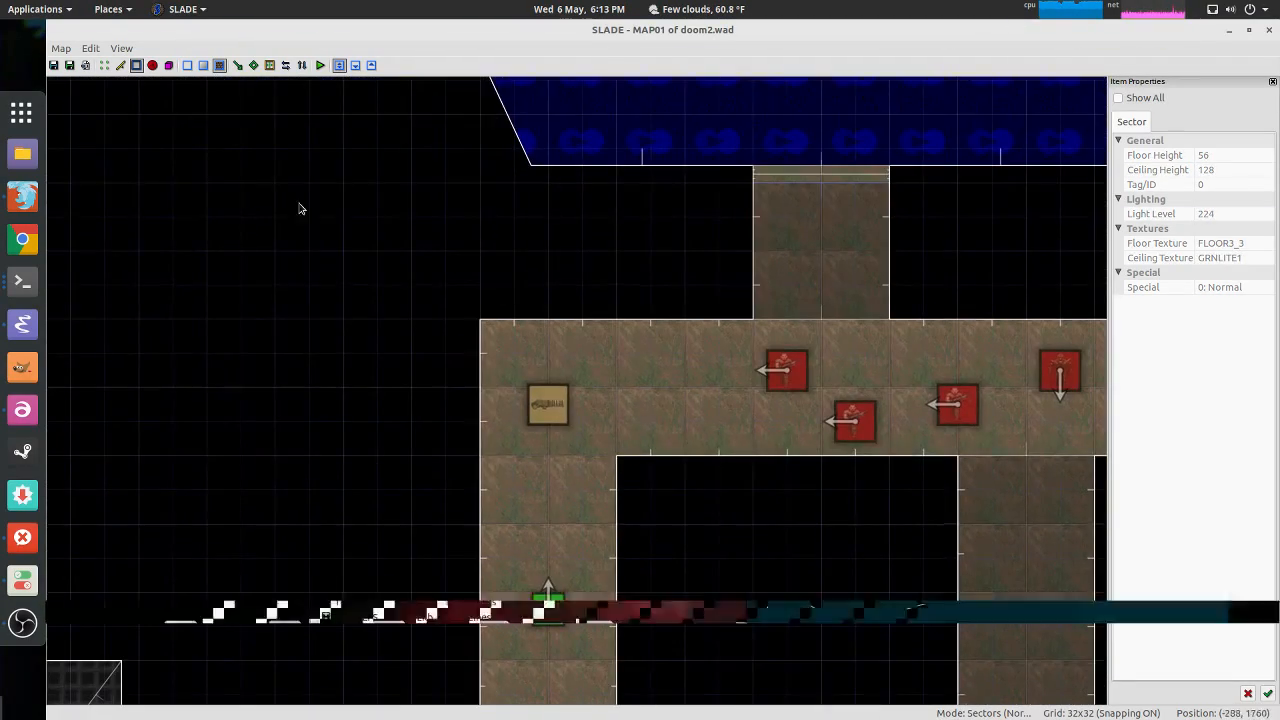
Step: Examine the map in lines mode from the blue-floored room's angled walls through the corridors to the curved platform in the large southern room
click(121, 66)
middle_drag(671, 187, 636, 625)
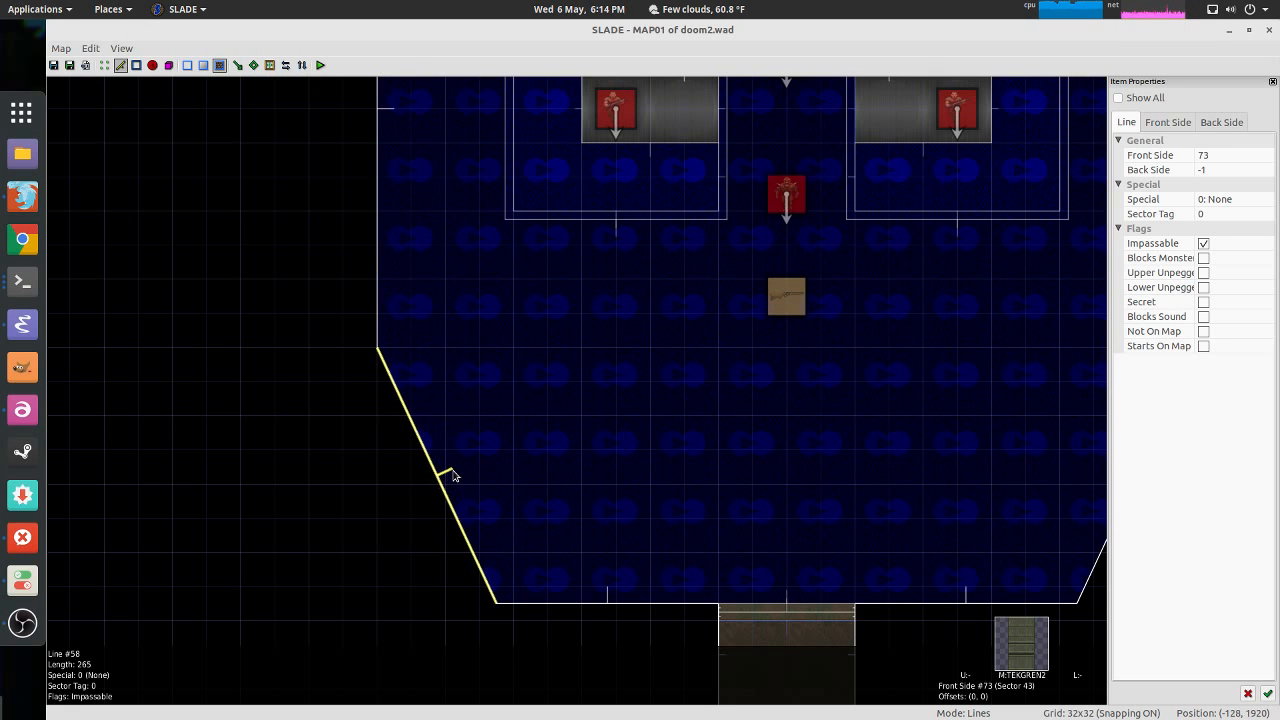
scroll(447, 478, down, 5)
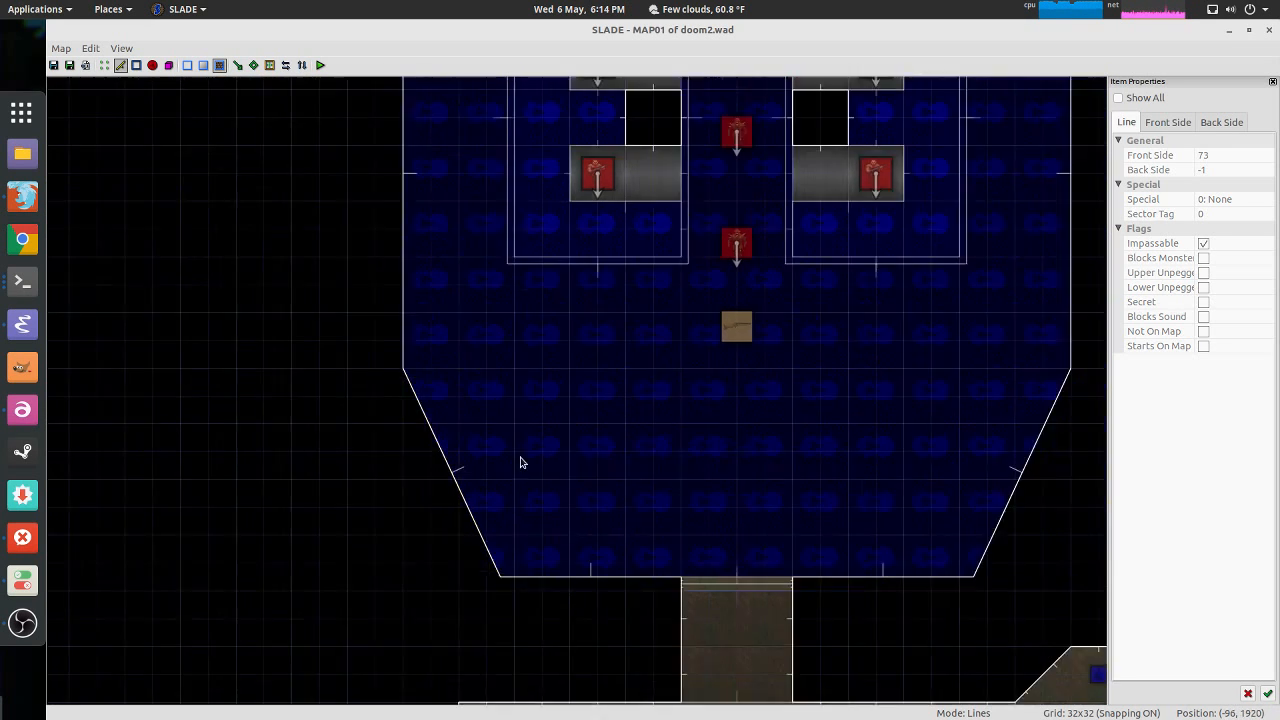
scroll(643, 337, up, 6)
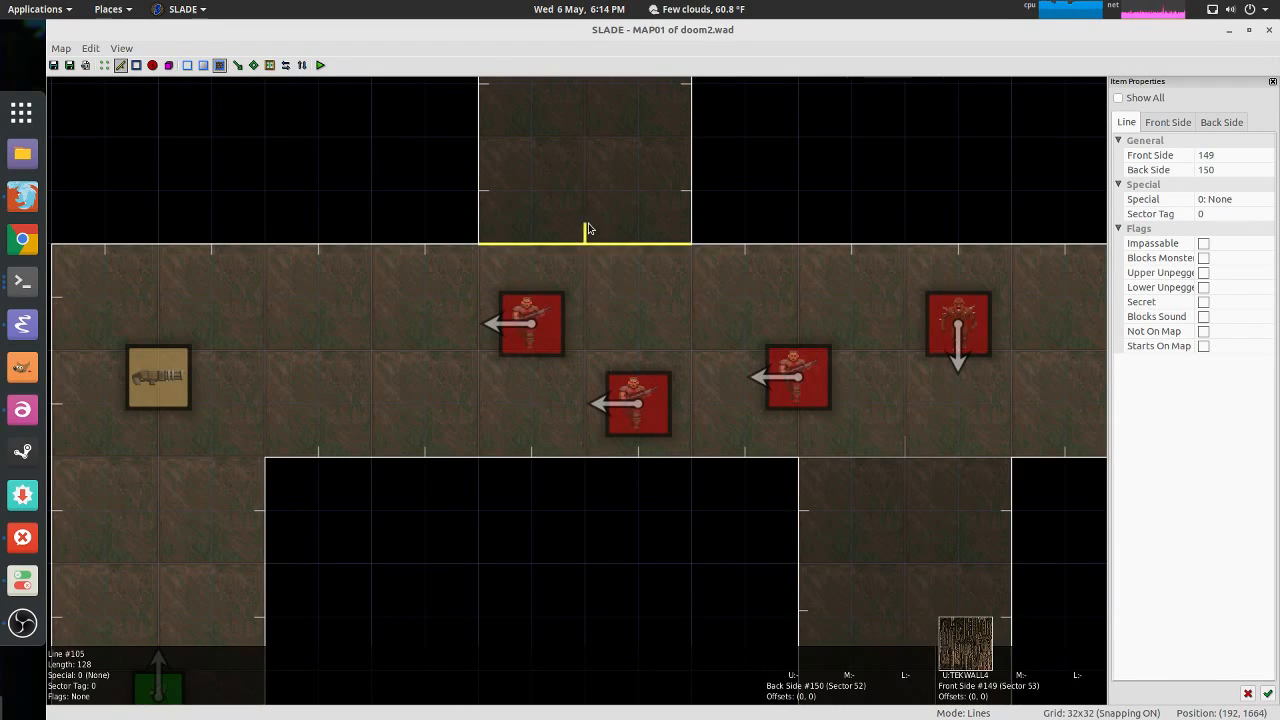
middle_drag(914, 534, 580, 249)
scroll(757, 489, down, 2)
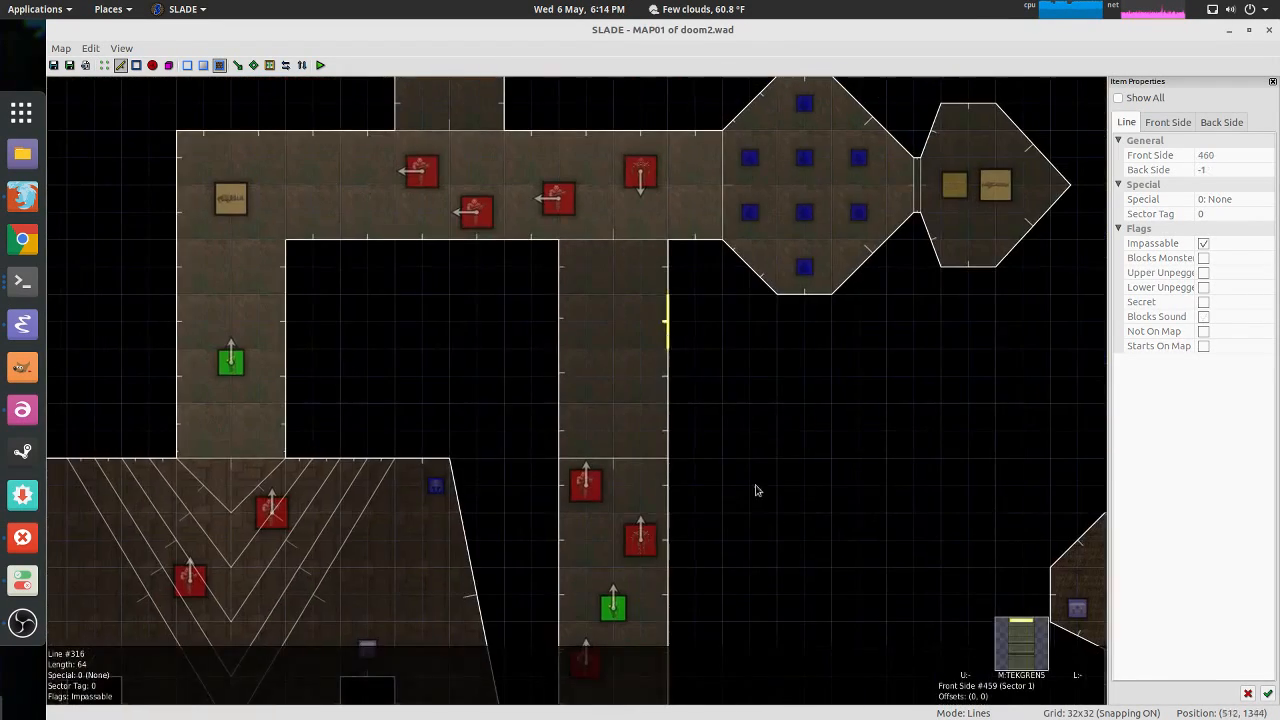
middle_drag(757, 489, 491, 129)
scroll(660, 346, down, 2)
middle_drag(666, 446, 649, 229)
scroll(629, 238, up, 4)
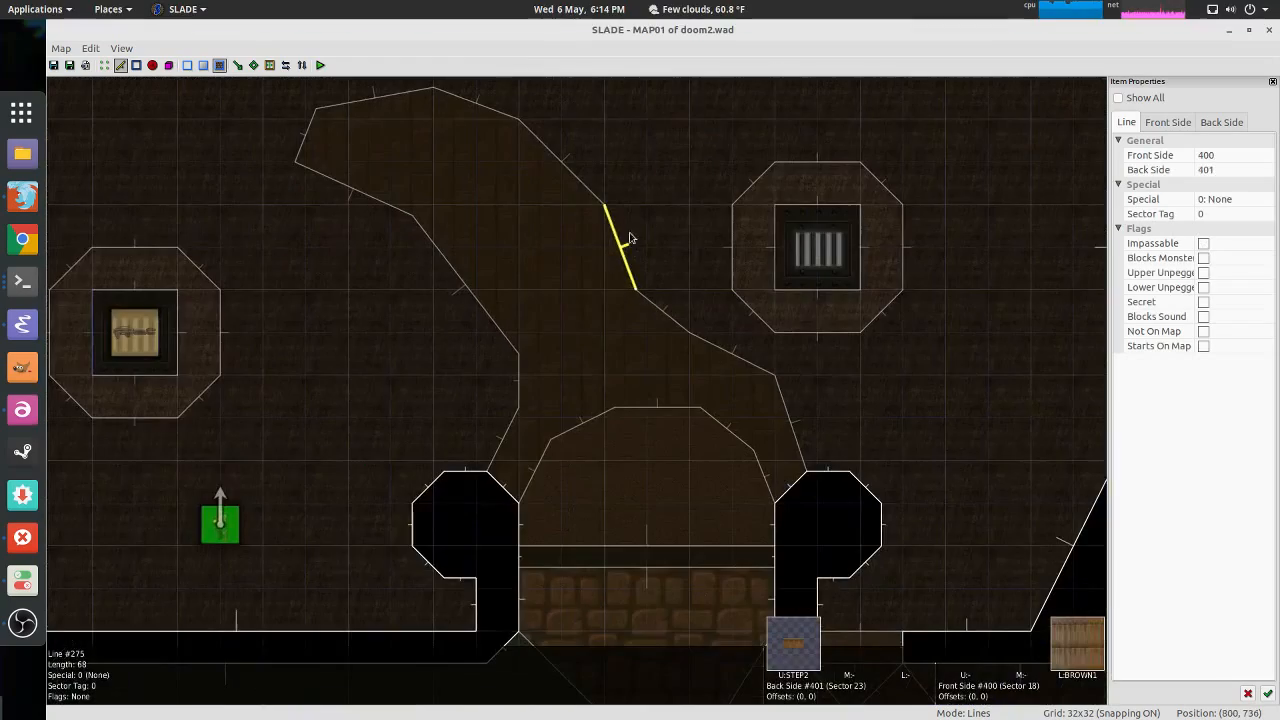
Step: Place the 3D camera at the curved platform's eastern edge and enter 3D mode there
key(q)
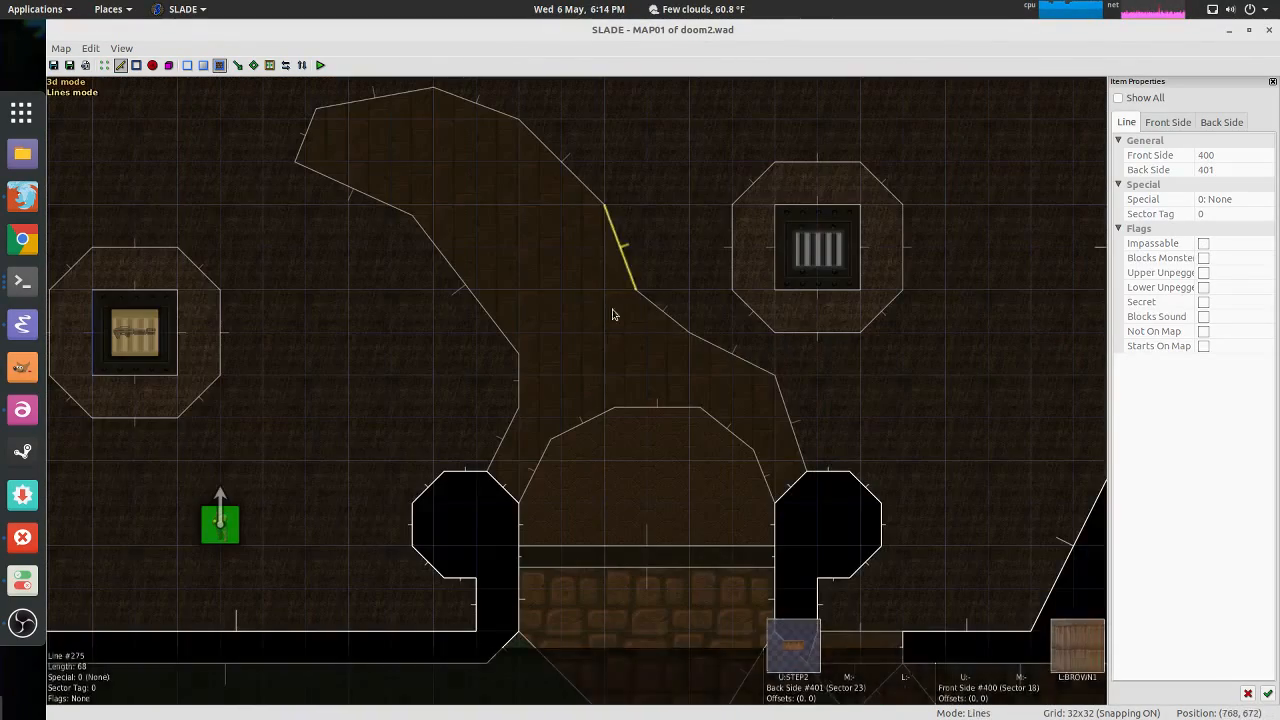
right_click(623, 202)
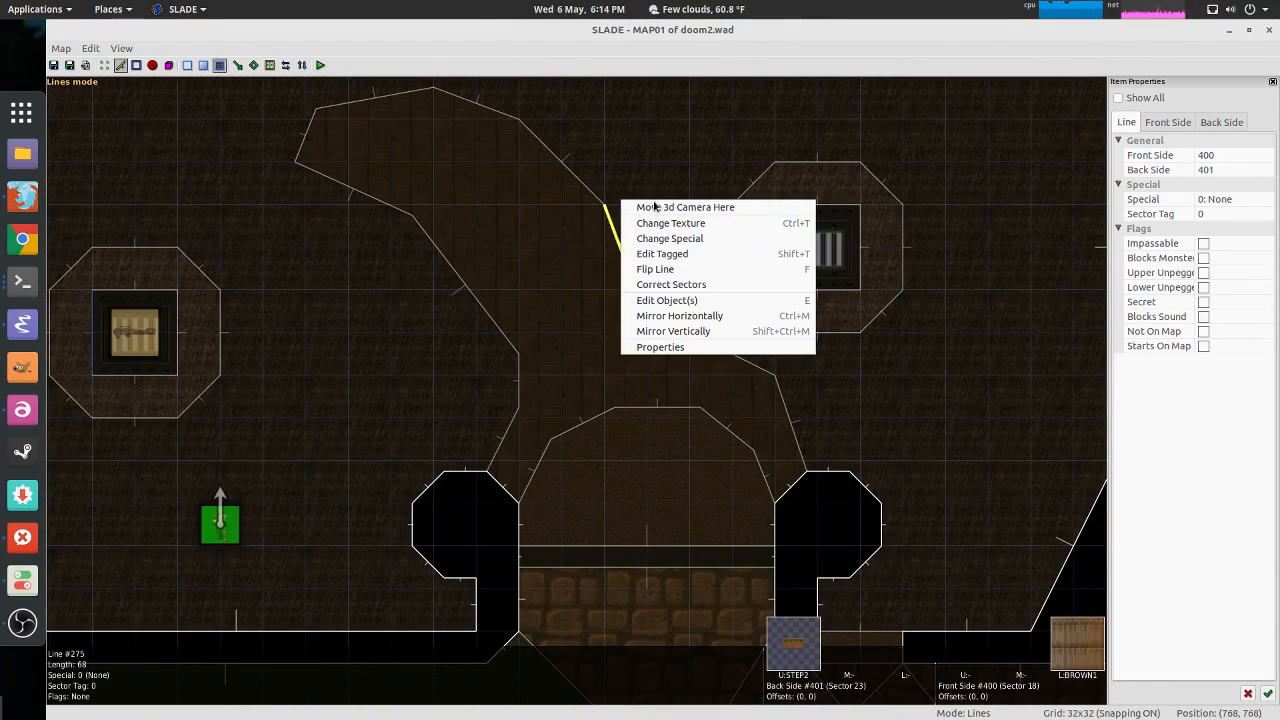
click(655, 207)
key(q)
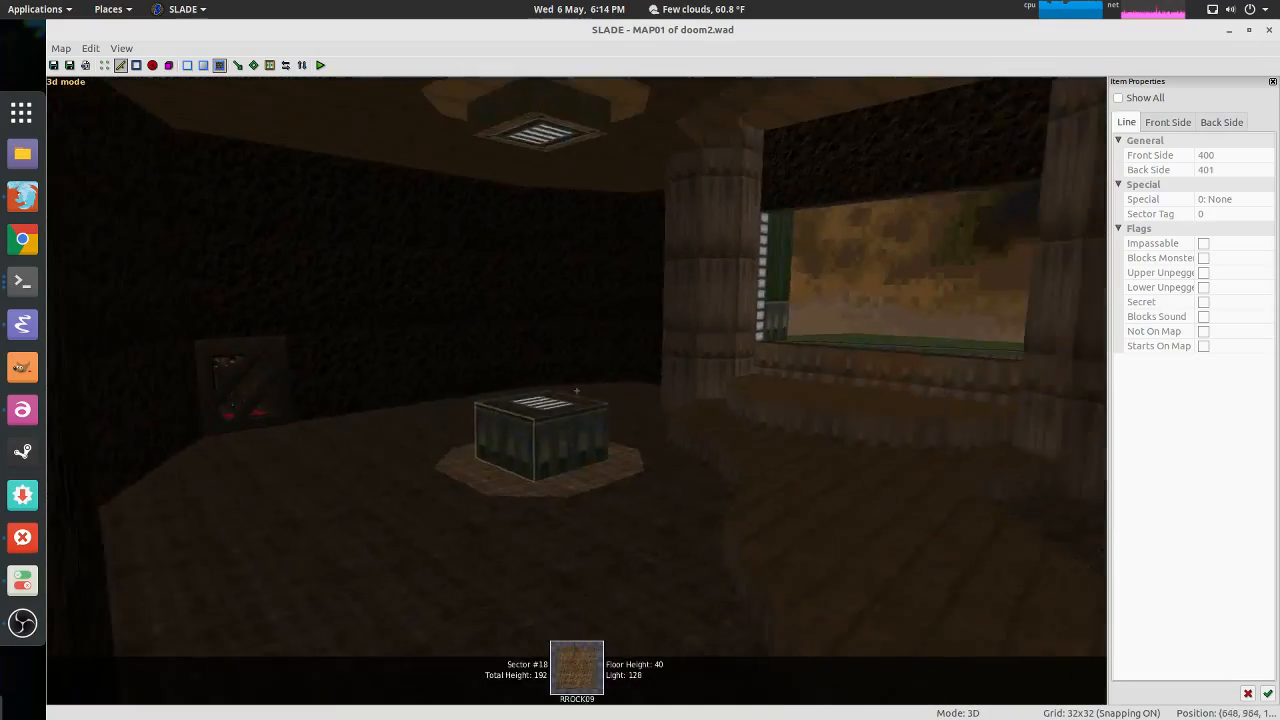
Step: Fly around the curved raised platform in 3D, examining its floor outline and the lower textures on its sides
key(s)
key(d)
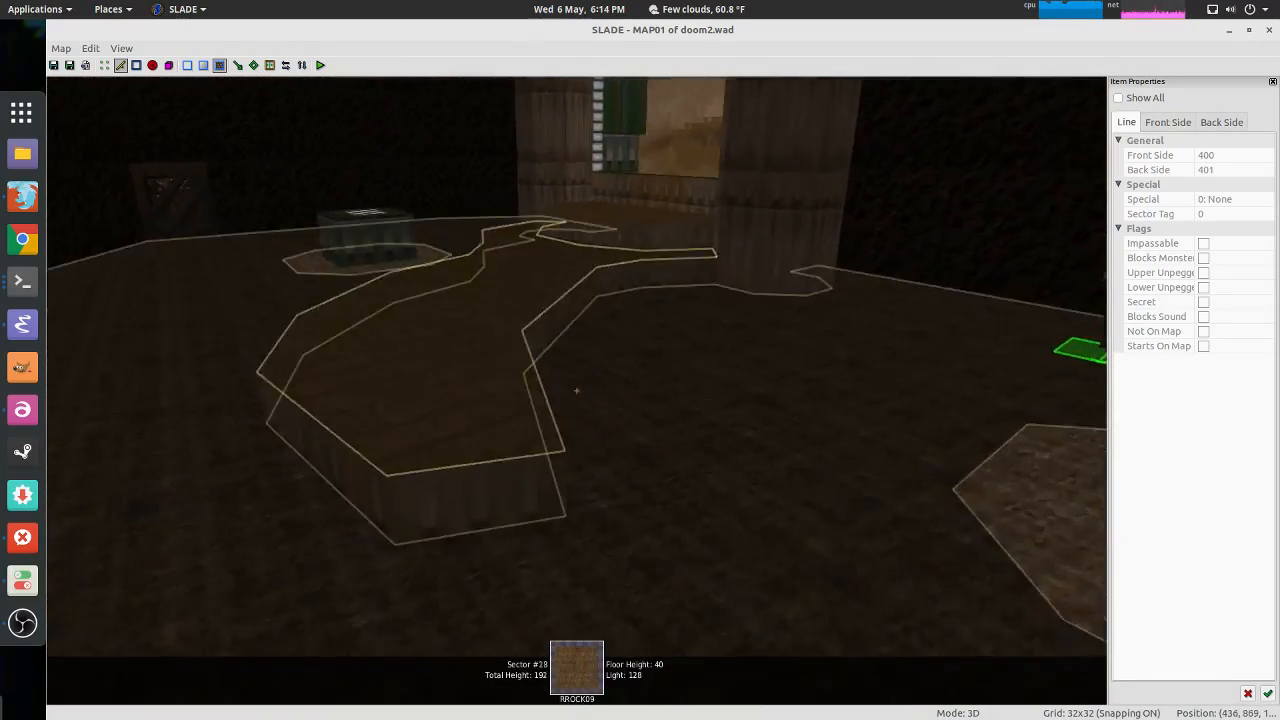
key(w)
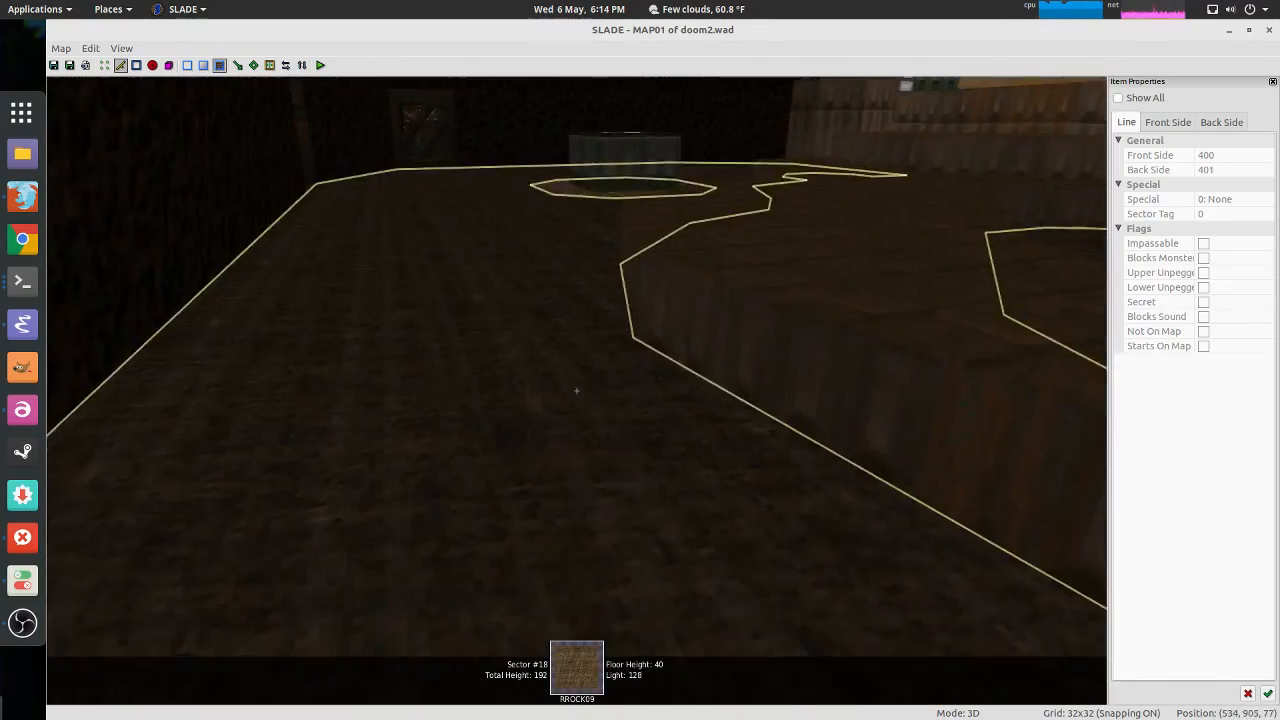
key(s)
key(w)
key(s)
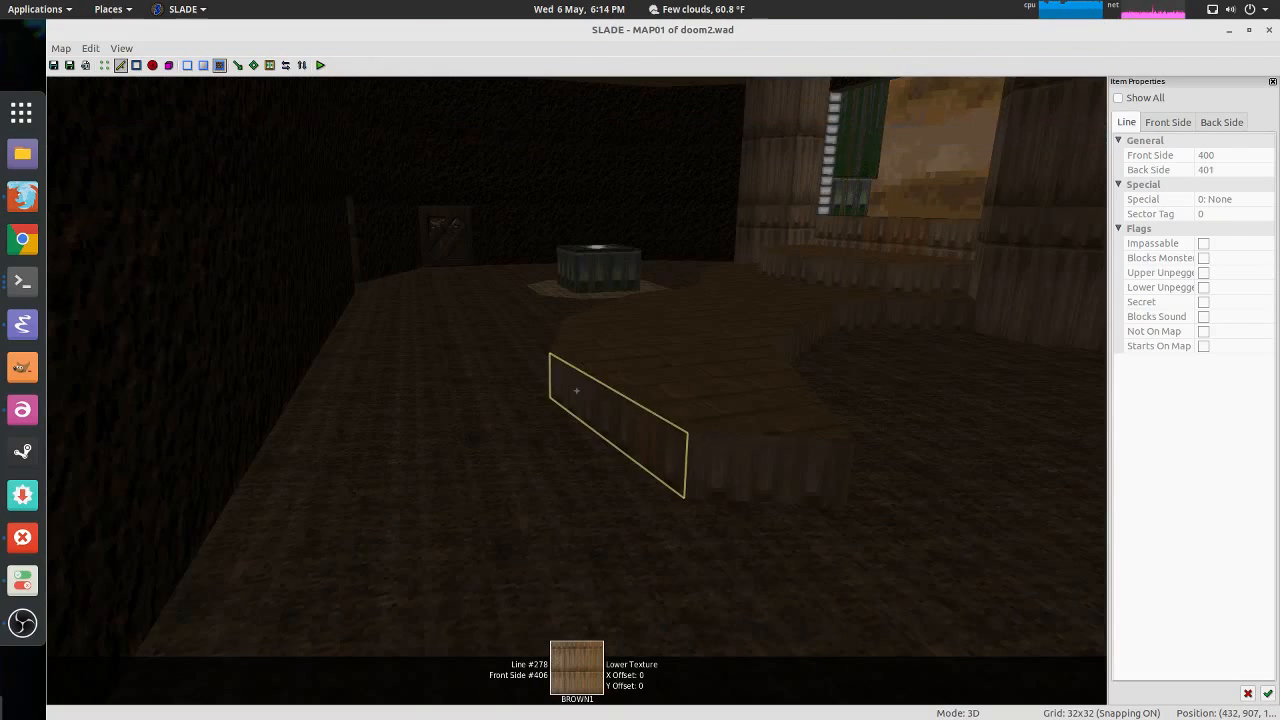
key(w)
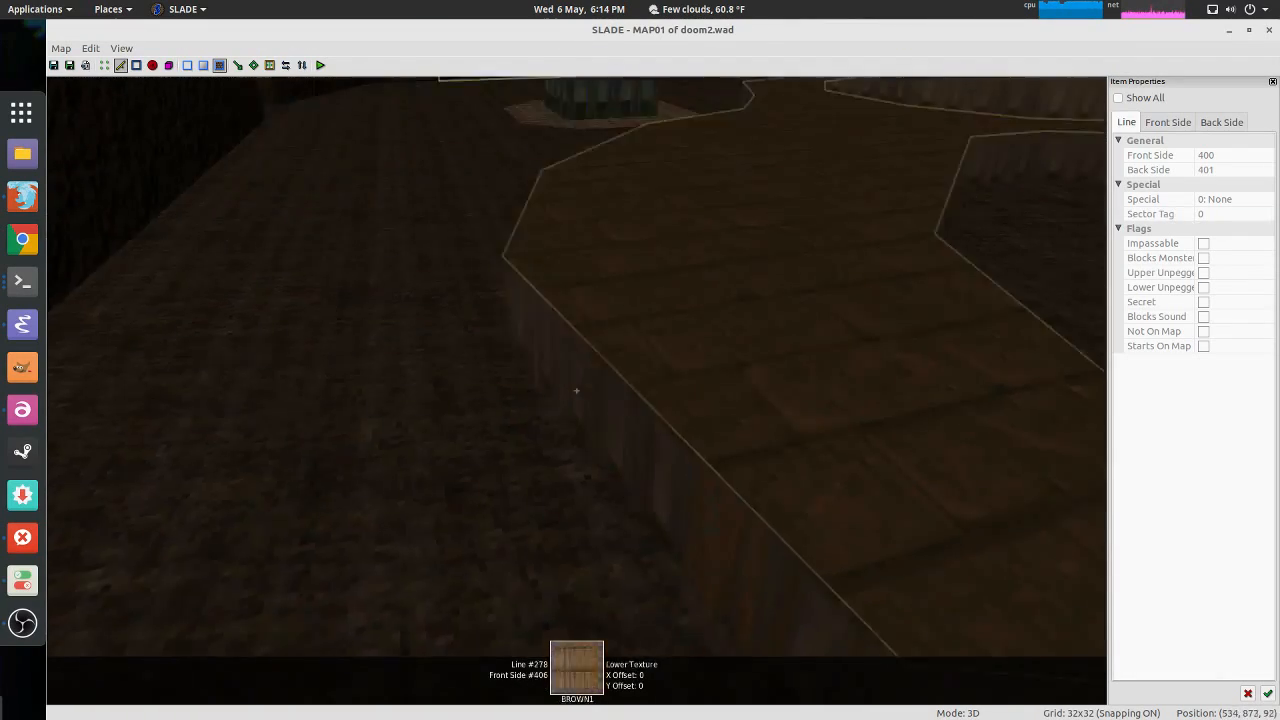
key(s)
Step: Return to the 2D map and inspect the curved platform in sectors mode, briefly toggling the 3D view
key(q)
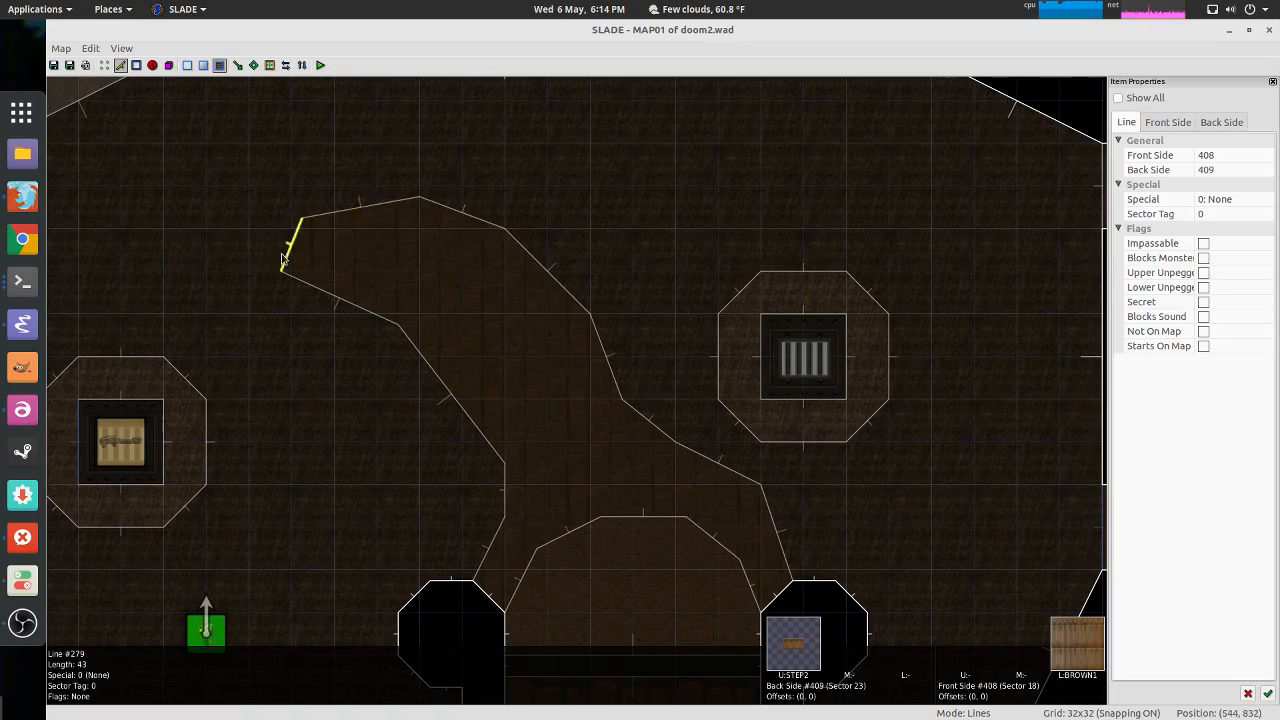
key(s)
scroll(462, 294, down, 3)
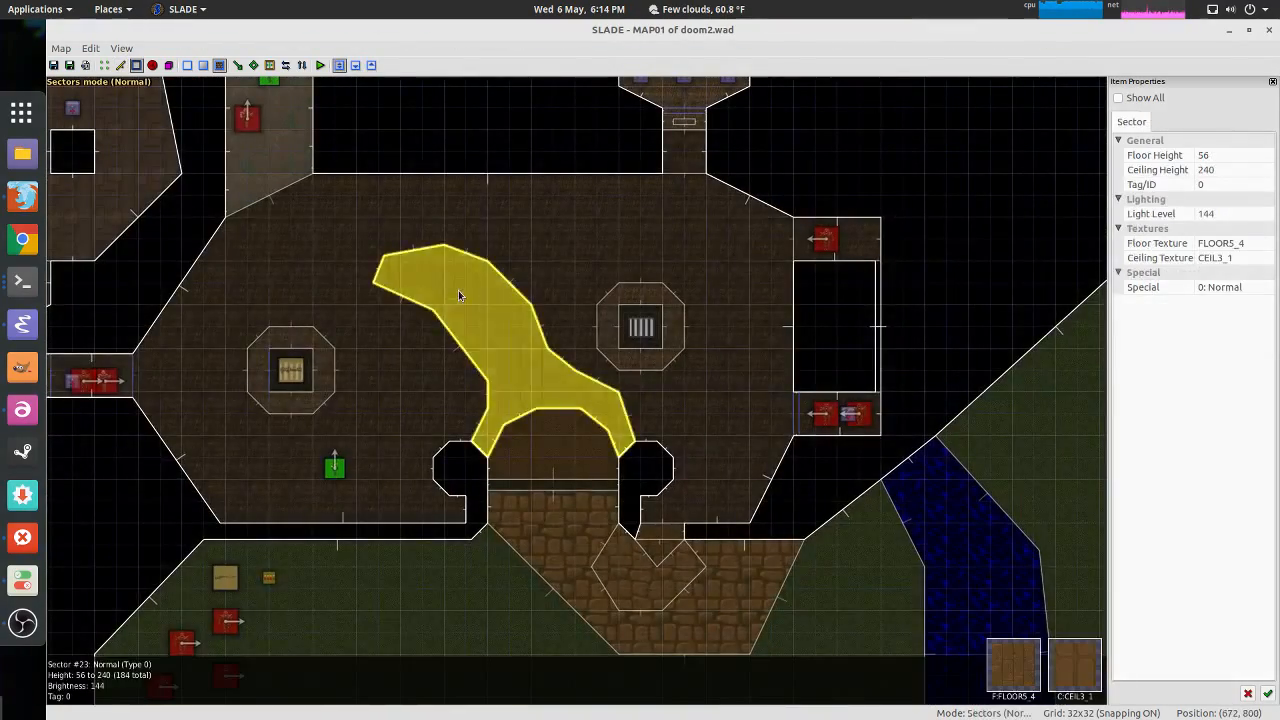
key(q)
key(q)
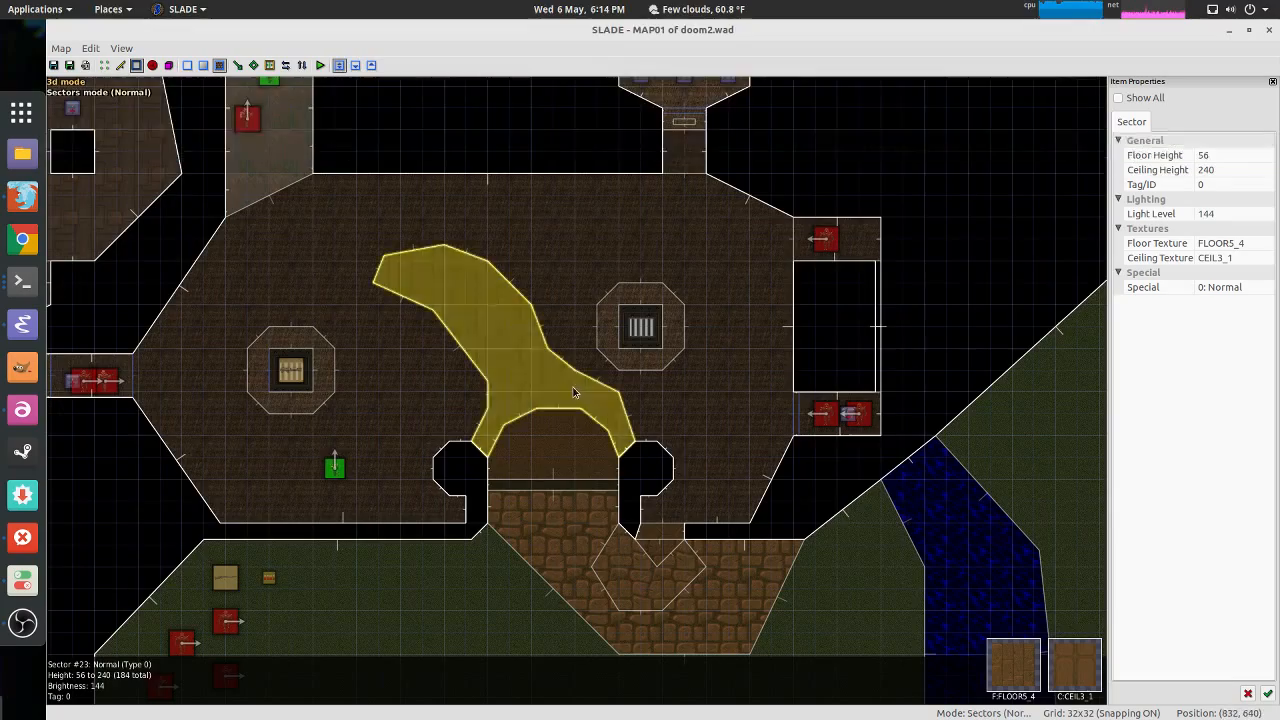
Step: Examine the corner points of the curved platform in vertices mode, comparing them briefly with sectors mode
key(v)
scroll(580, 351, up, 3)
scroll(606, 489, down, 2)
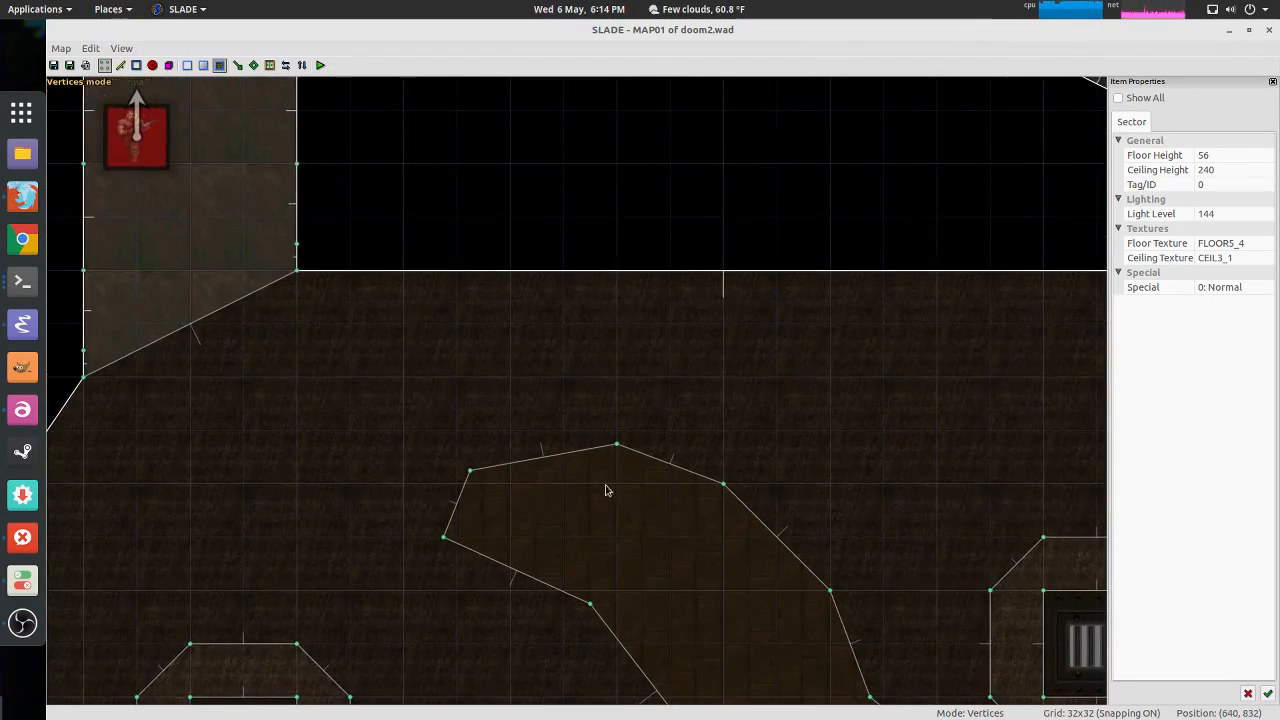
scroll(580, 400, down, 2)
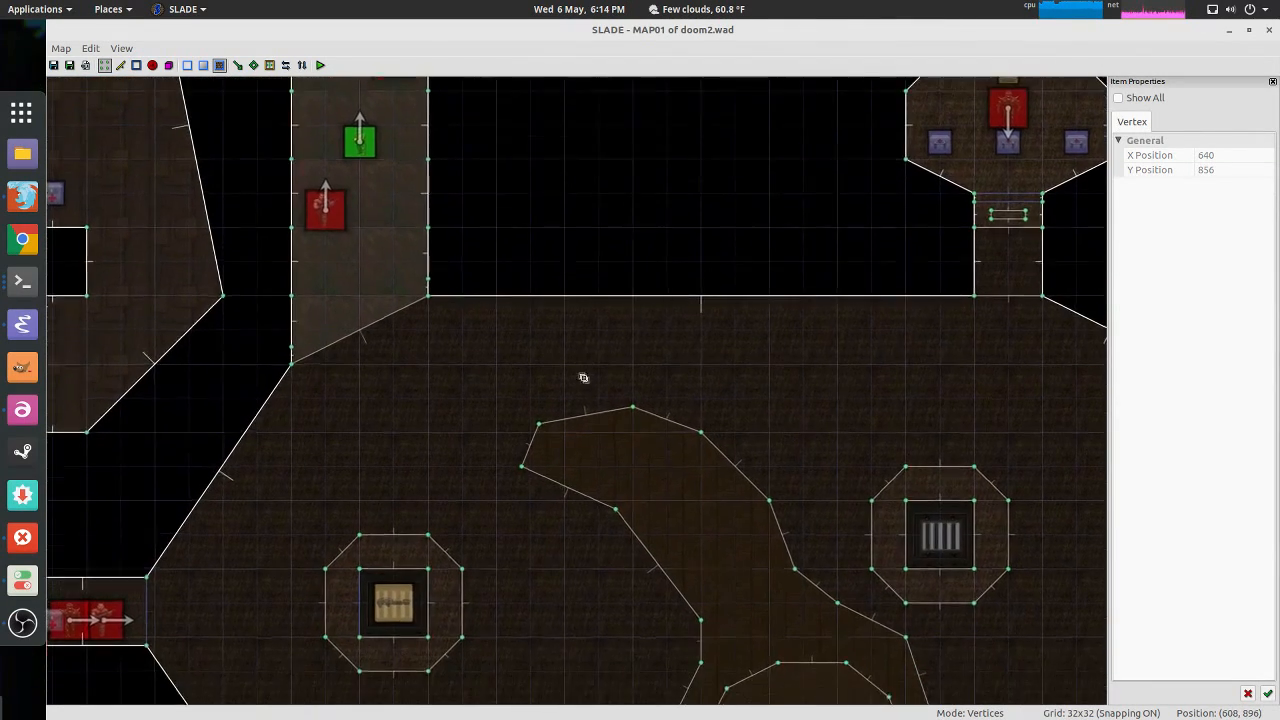
scroll(605, 440, up, 3)
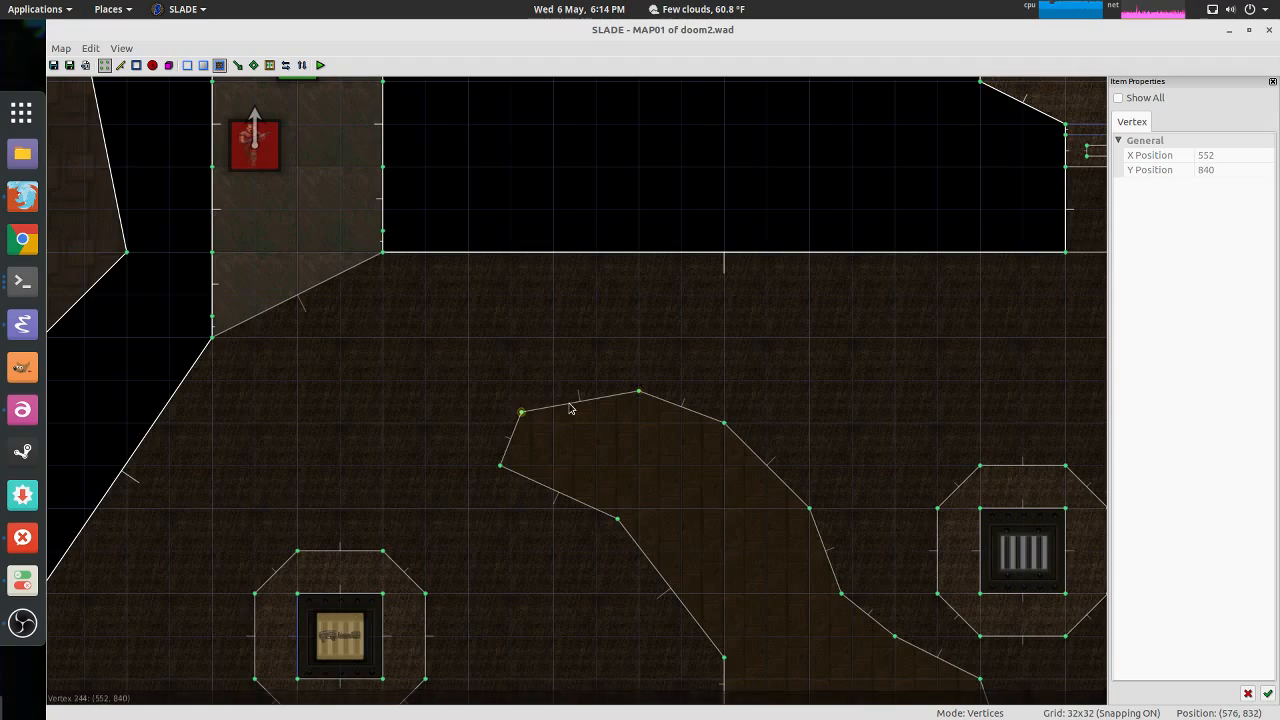
key(s)
key(v)
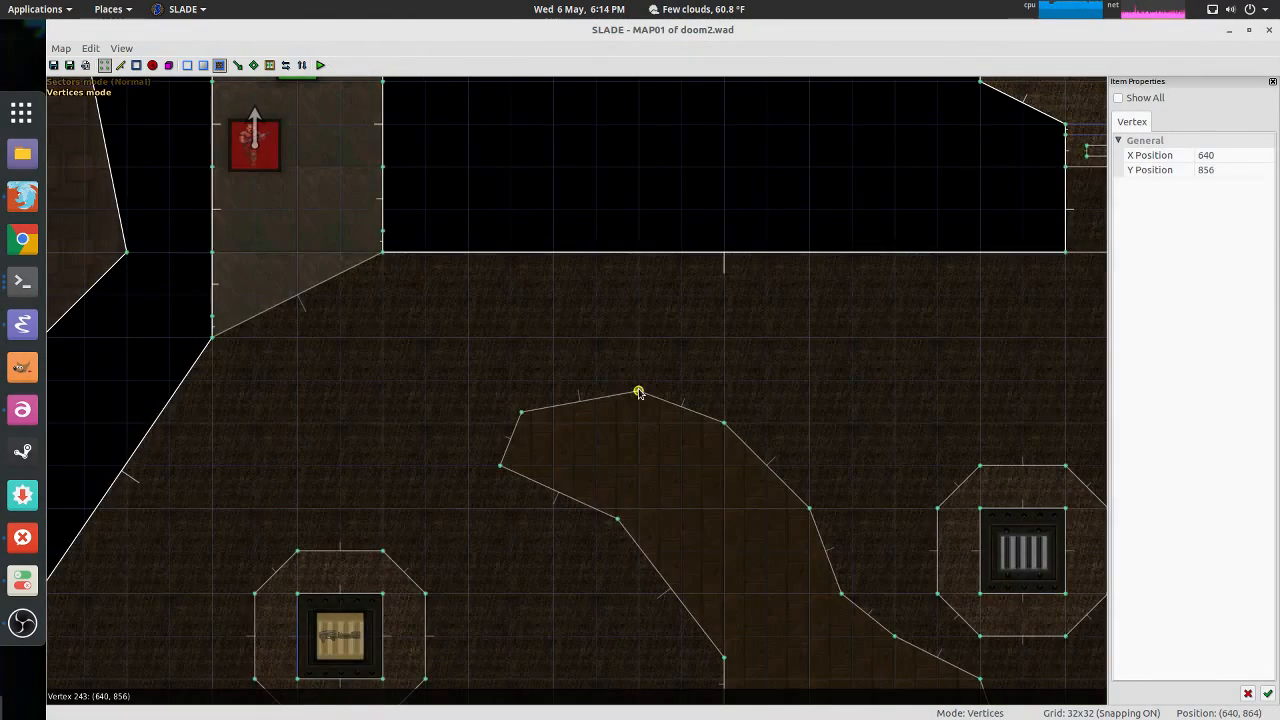
middle_drag(475, 349, 729, 635)
Step: Survey the monsters, player starts and items in the corridors, start area and large southern room in things mode
key(t)
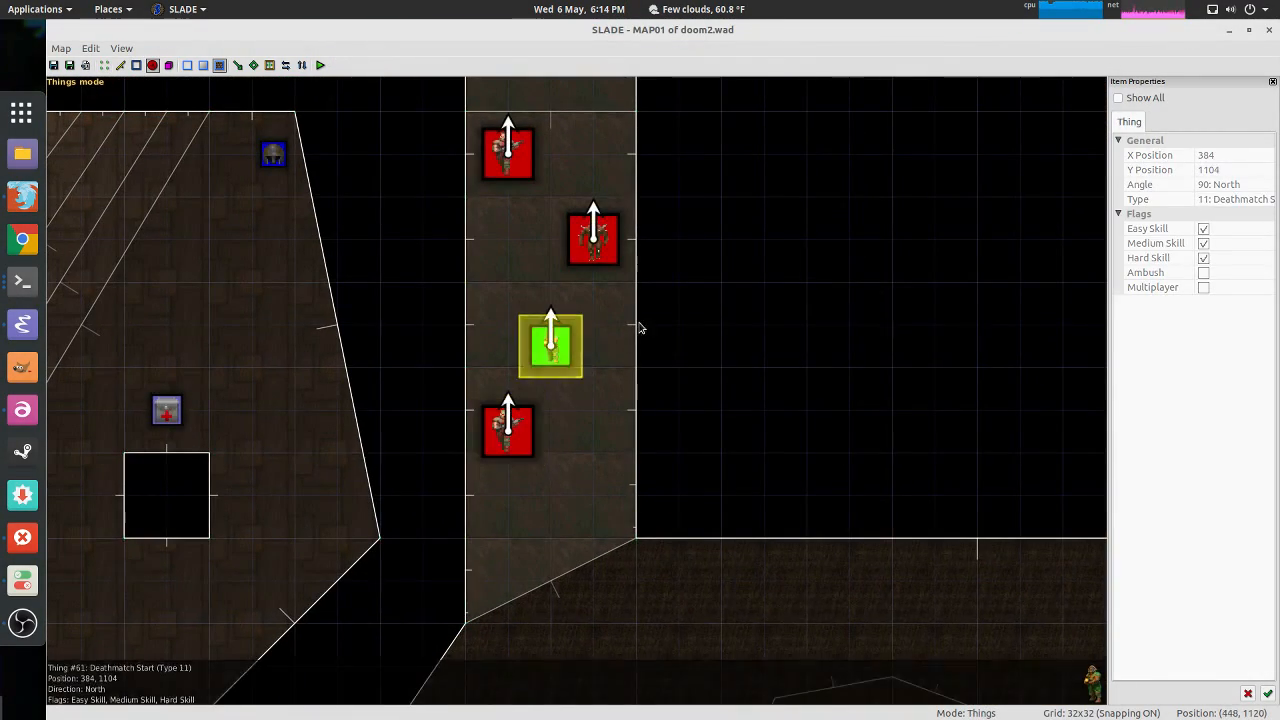
middle_drag(640, 328, 654, 449)
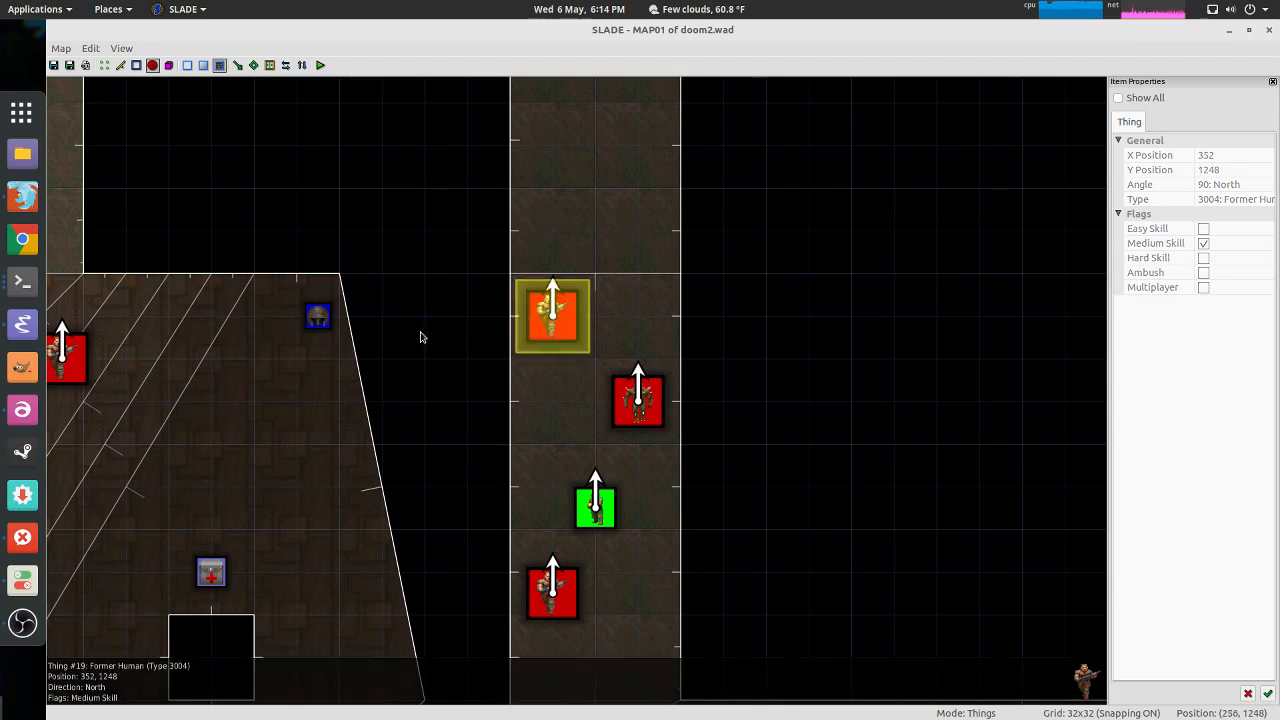
middle_drag(286, 366, 549, 214)
scroll(379, 451, down, 2)
middle_drag(379, 451, 609, 232)
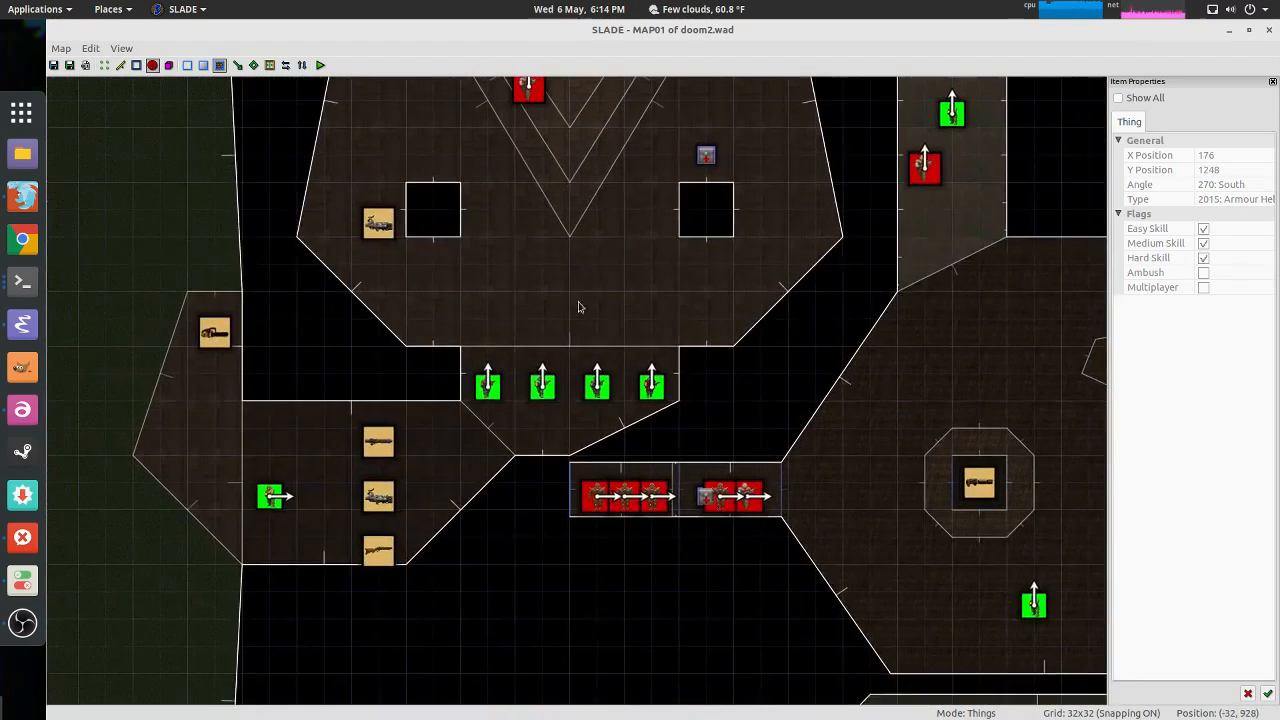
middle_drag(856, 518, 450, 272)
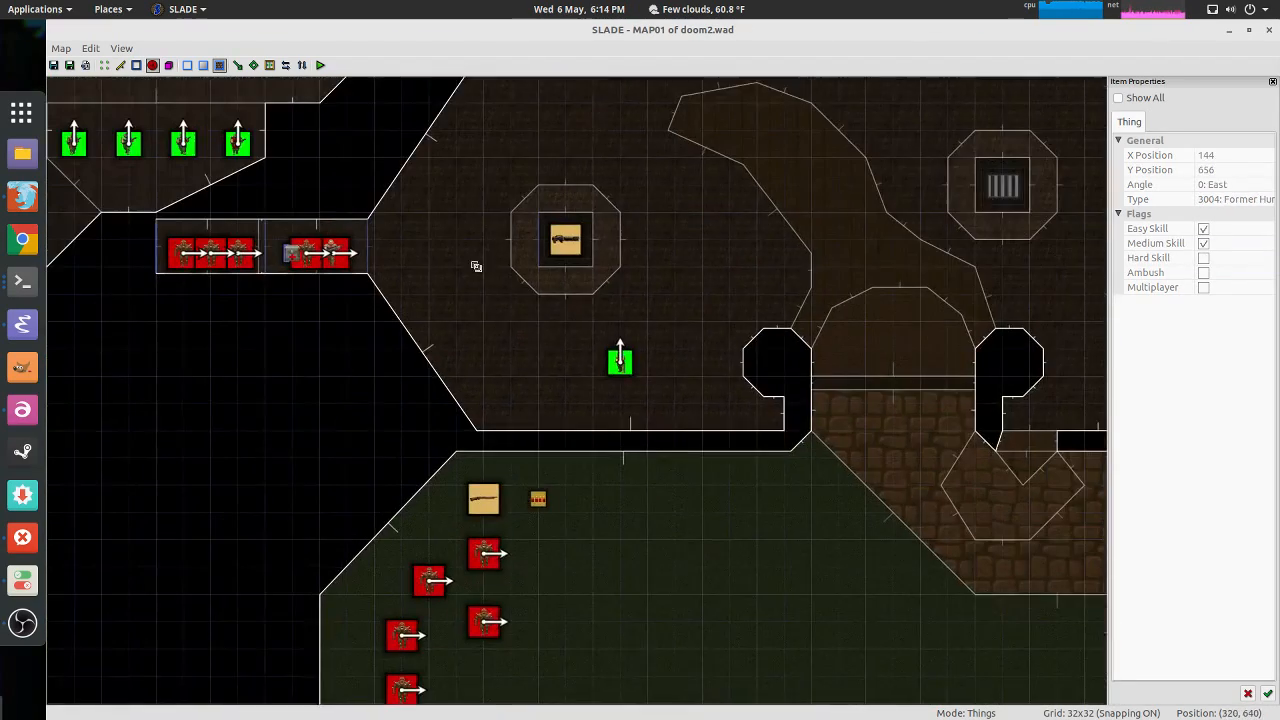
middle_drag(671, 471, 646, 277)
middle_drag(821, 260, 697, 581)
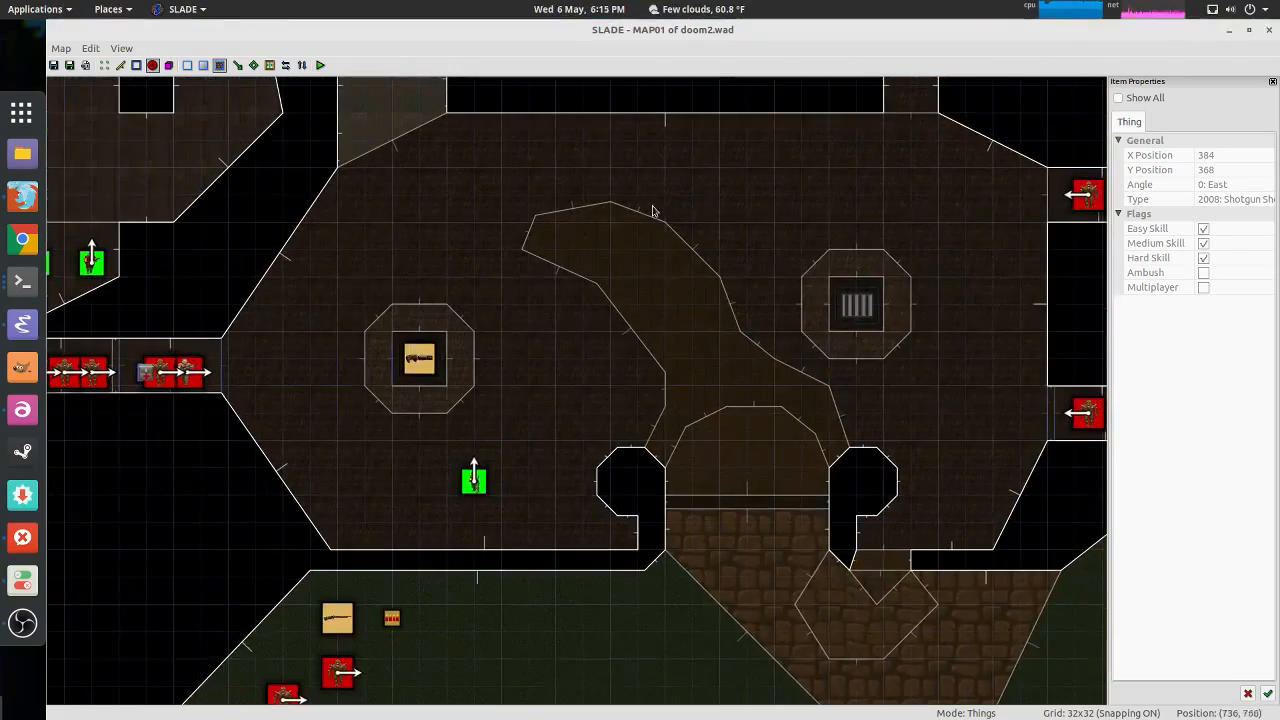
middle_drag(654, 209, 637, 329)
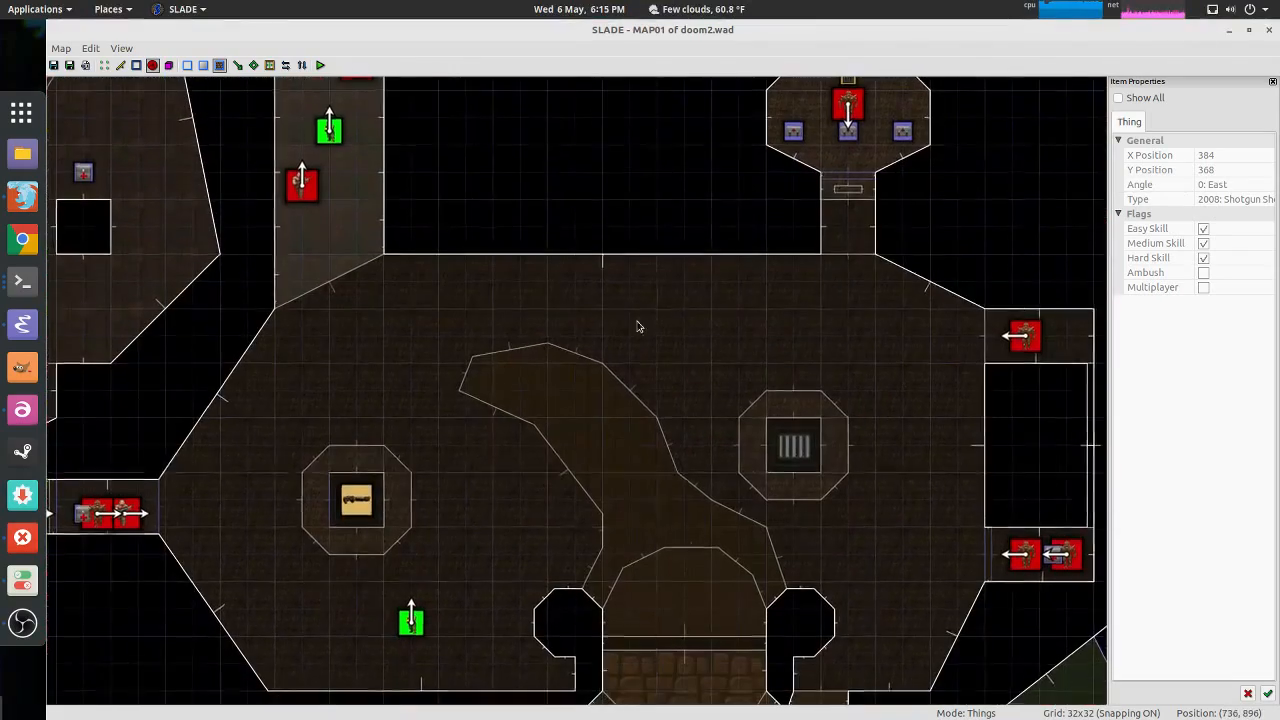
Step: Cycle through vertices, lines, sectors and things modes, and inspect the plasma gun and other things across the map
key(v)
click(119, 66)
click(137, 66)
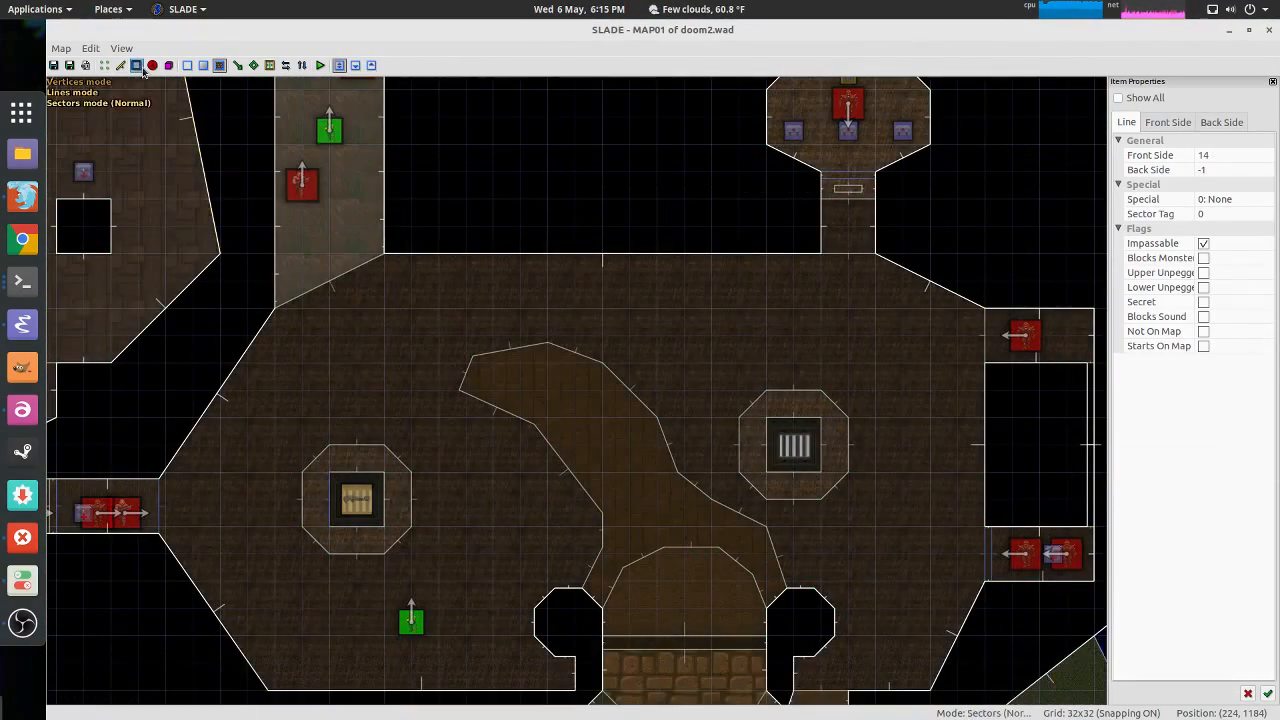
click(151, 66)
middle_drag(506, 251, 530, 116)
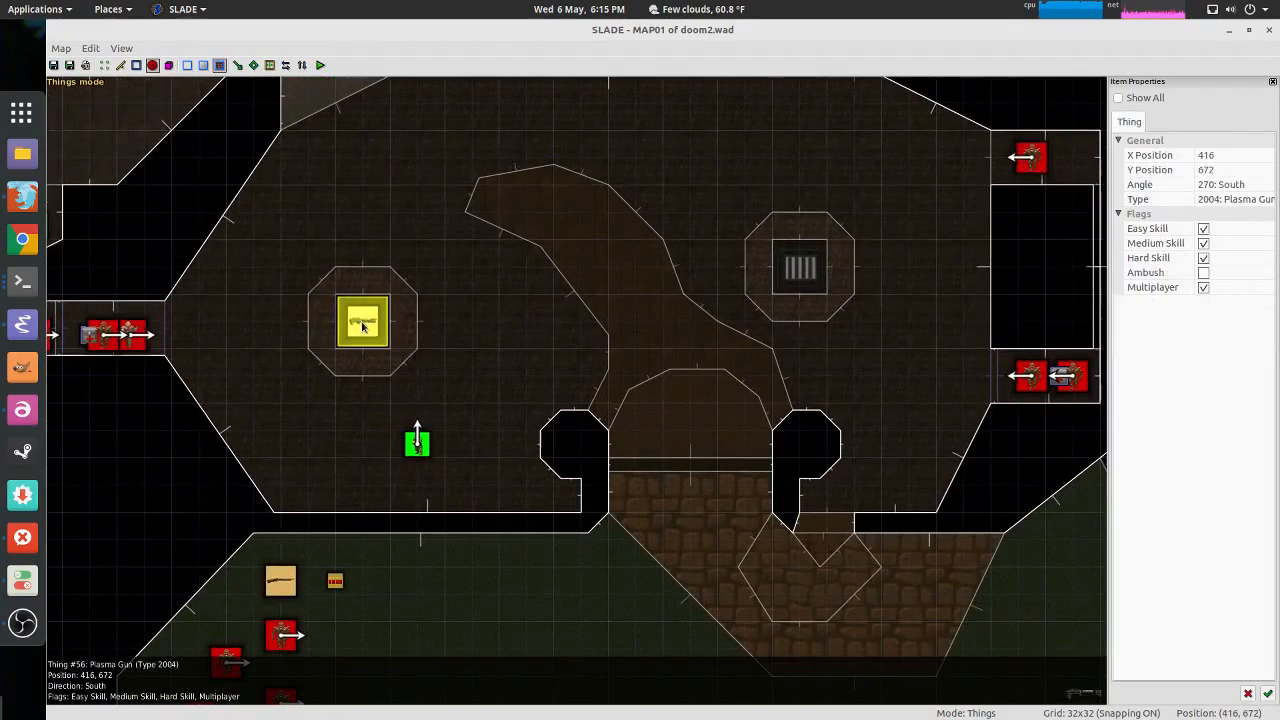
scroll(434, 251, down, 5)
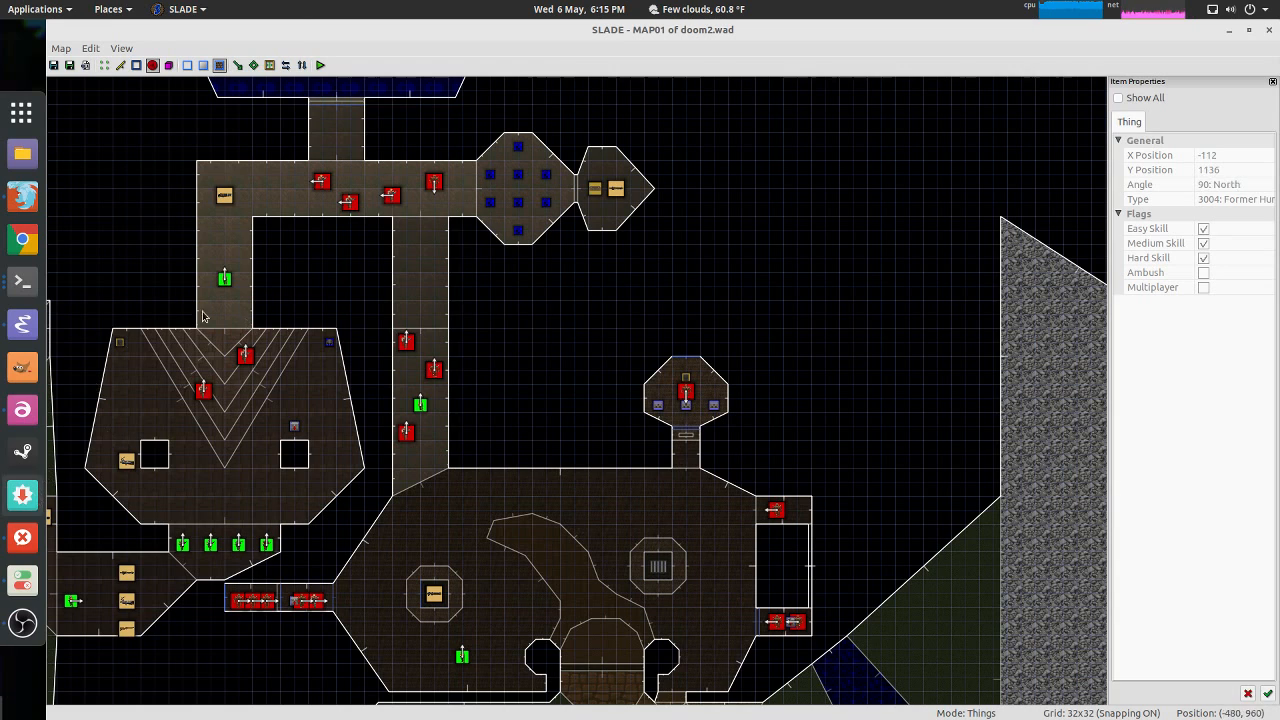
Step: Switch to the main archive window and look through MAP01's data entries in doom2.wad from THINGS to SEGS
key(alt+Tab)
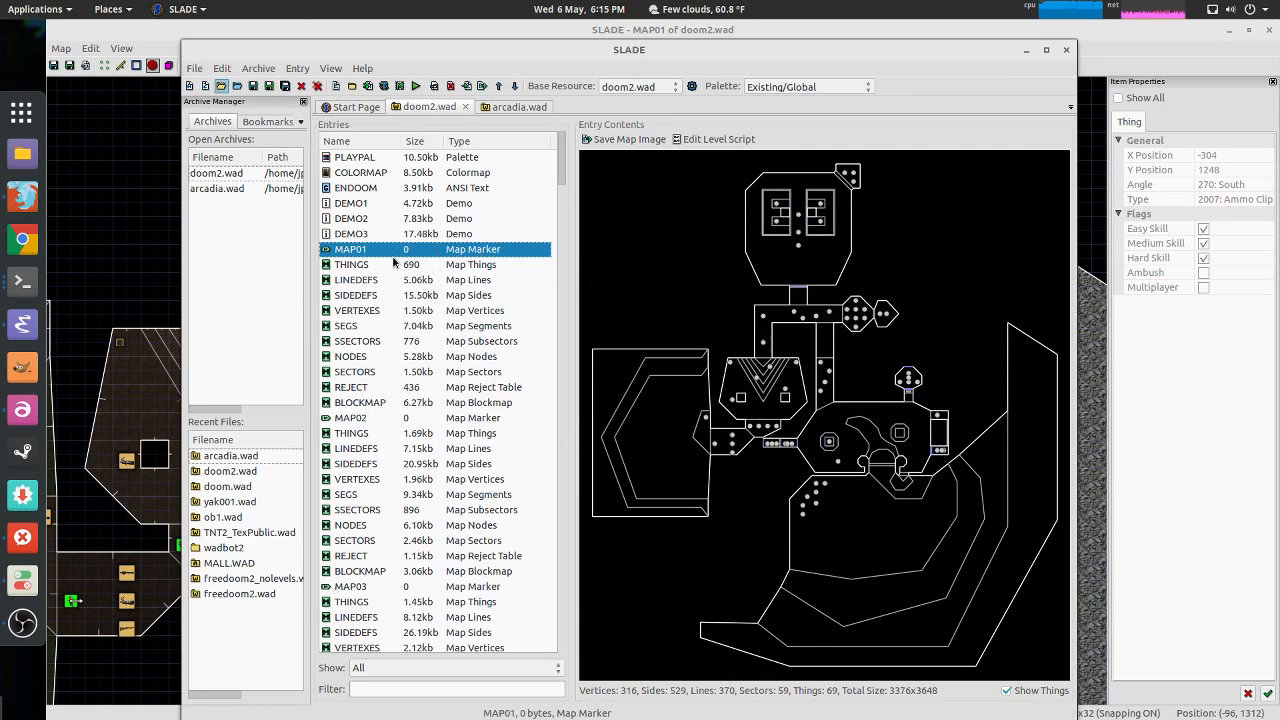
click(394, 263)
click(364, 252)
click(363, 265)
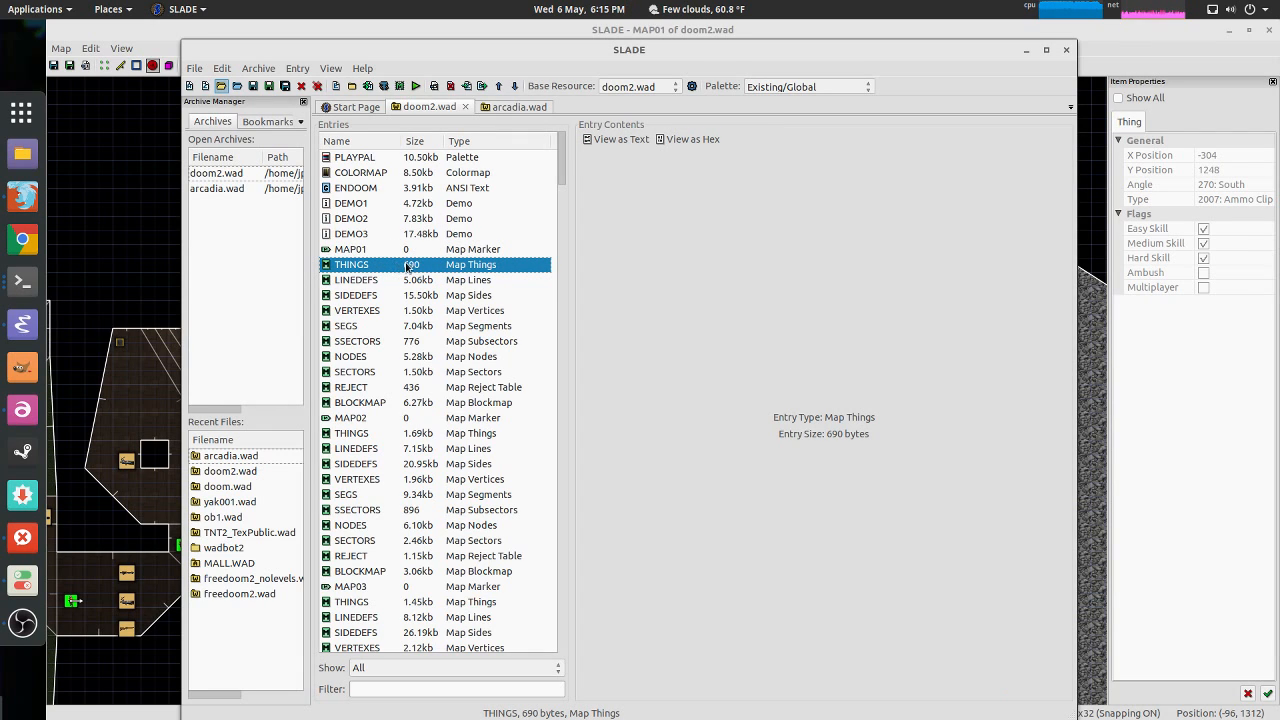
click(374, 281)
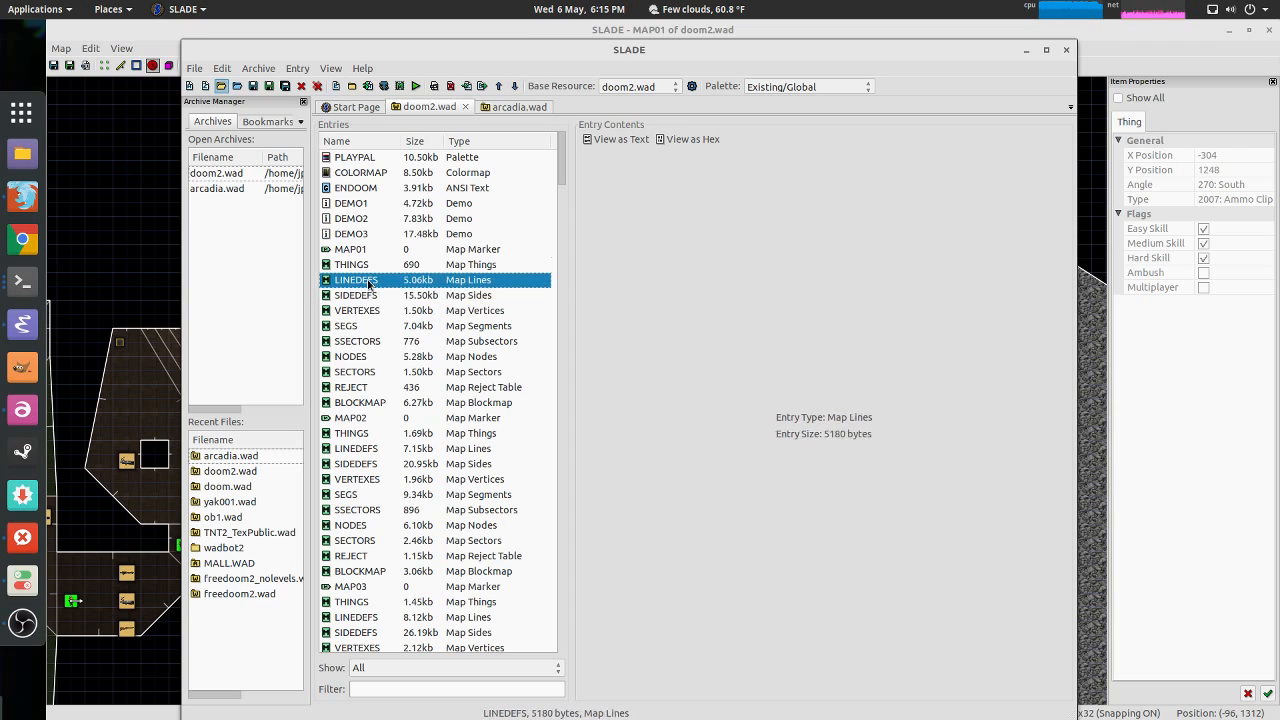
click(369, 296)
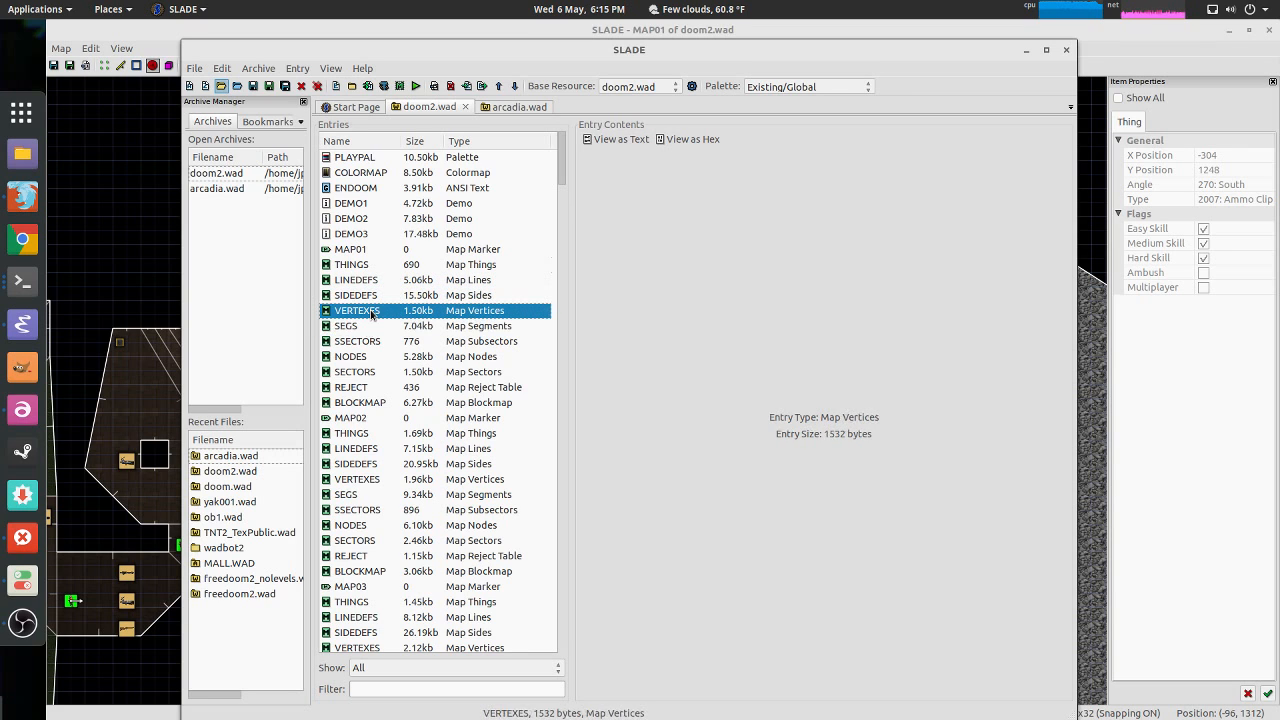
click(372, 327)
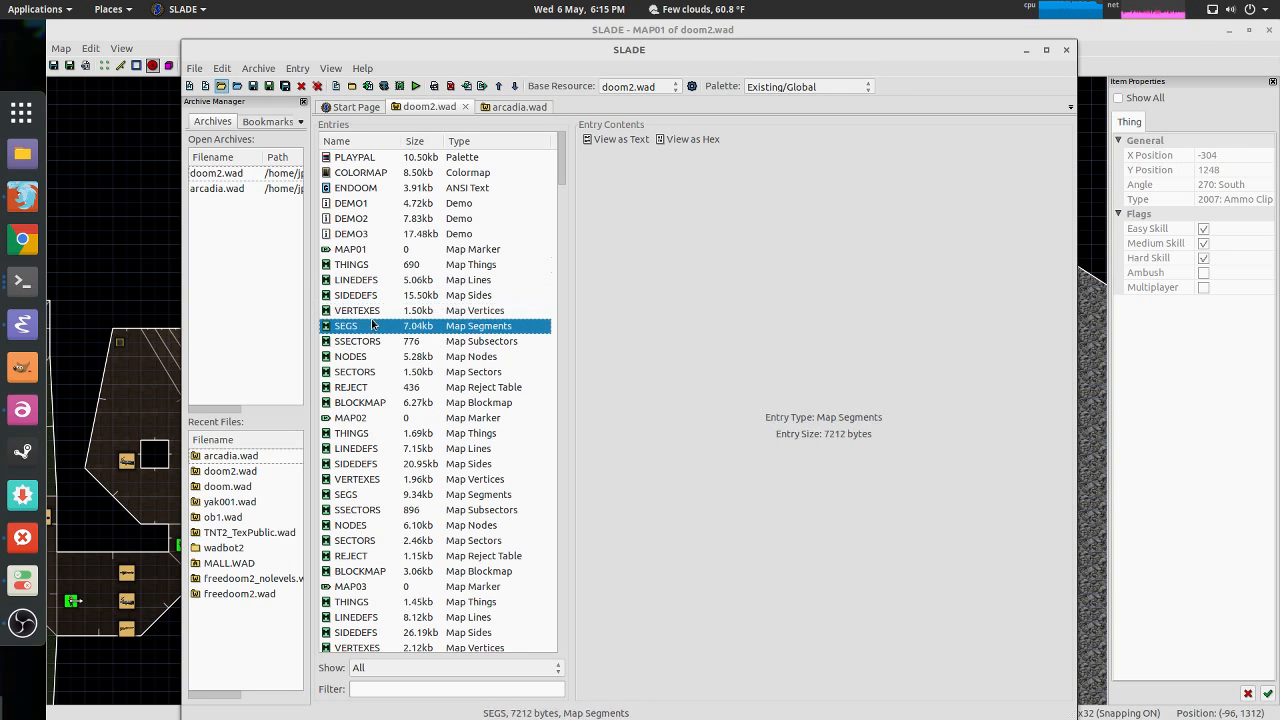
Step: Review MAP01's THINGS, LINEDEFS, SIDEDEFS, VERTEXES, SEGS, NODES and SECTORS entries in doom2.wad
click(371, 300)
click(370, 311)
click(367, 323)
click(371, 310)
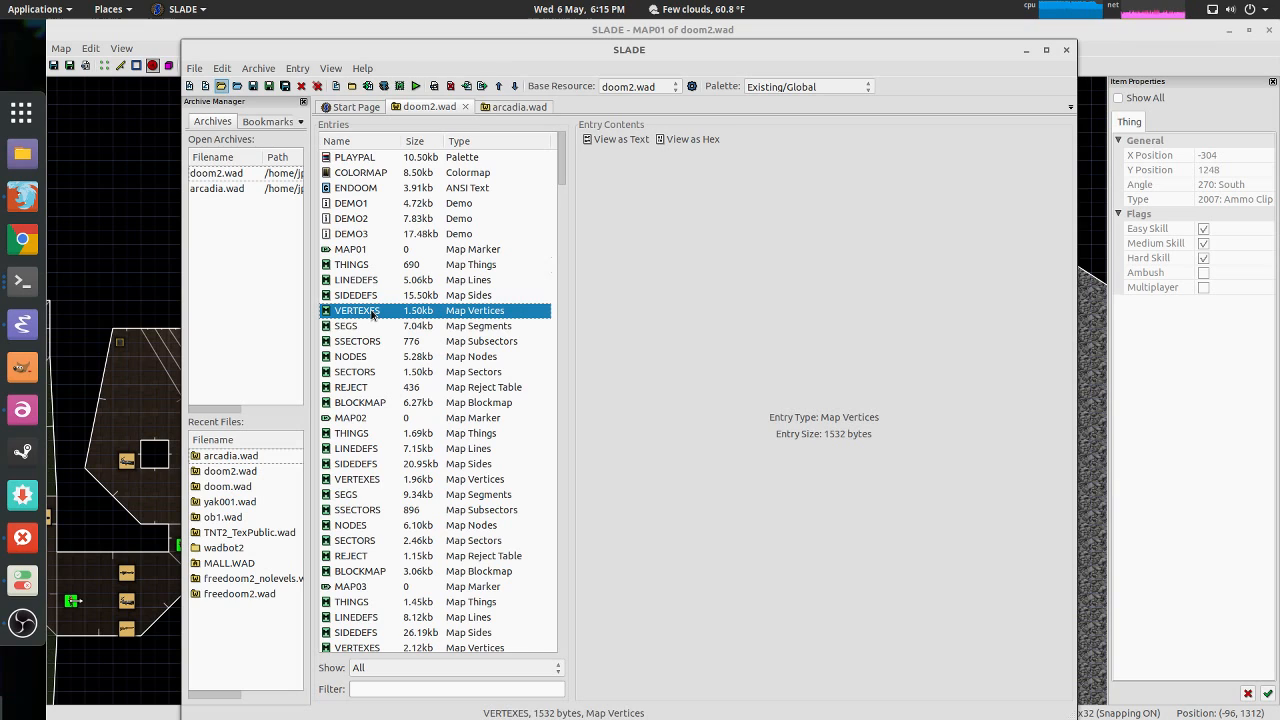
click(359, 327)
click(373, 314)
click(370, 265)
click(370, 281)
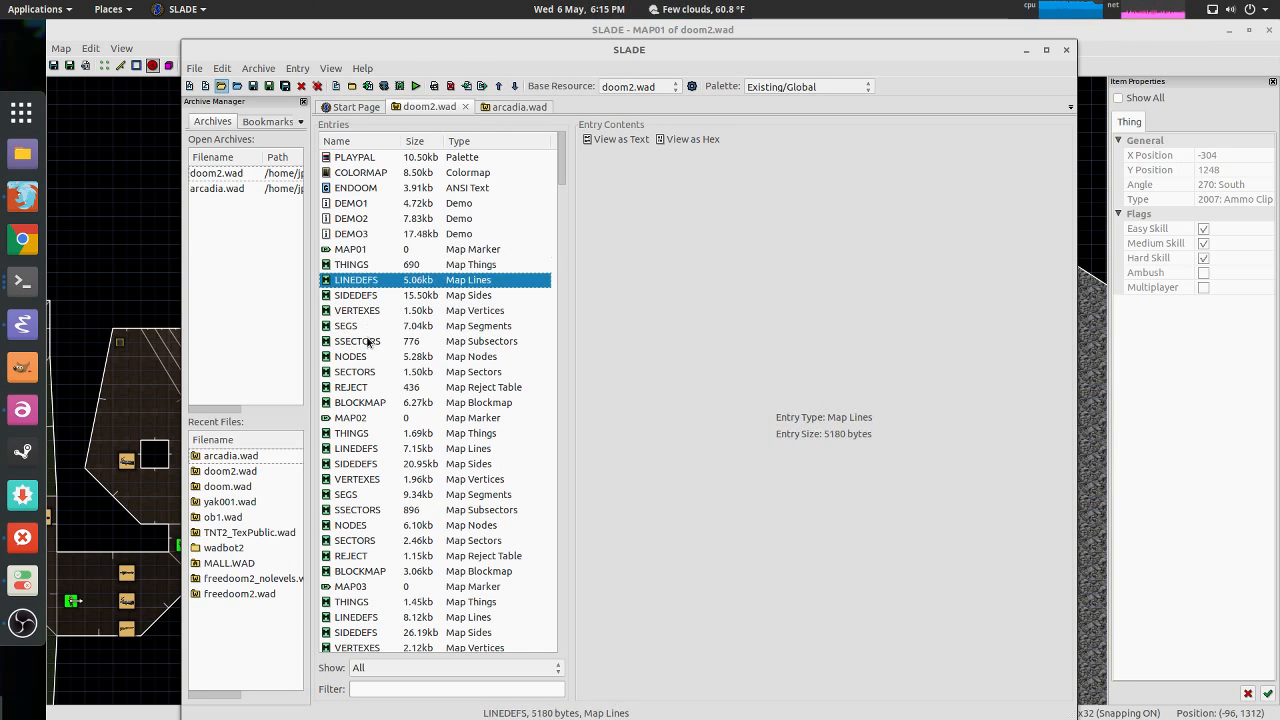
click(369, 356)
click(367, 372)
Step: Return to the MAP01 editor and draw a closed rectangular room, 288 by 256 units, in the empty space south of the corridors
click(295, 28)
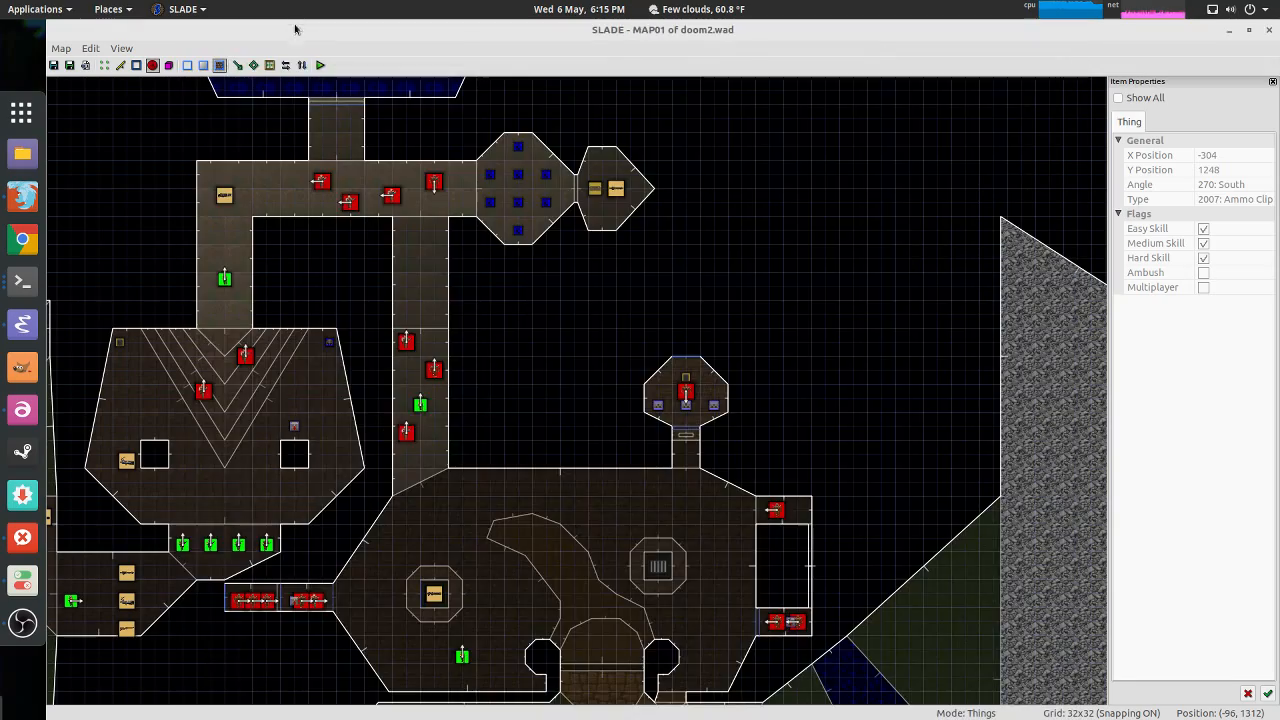
middle_drag(649, 234, 920, 125)
middle_drag(534, 403, 647, 85)
scroll(607, 167, up, 3)
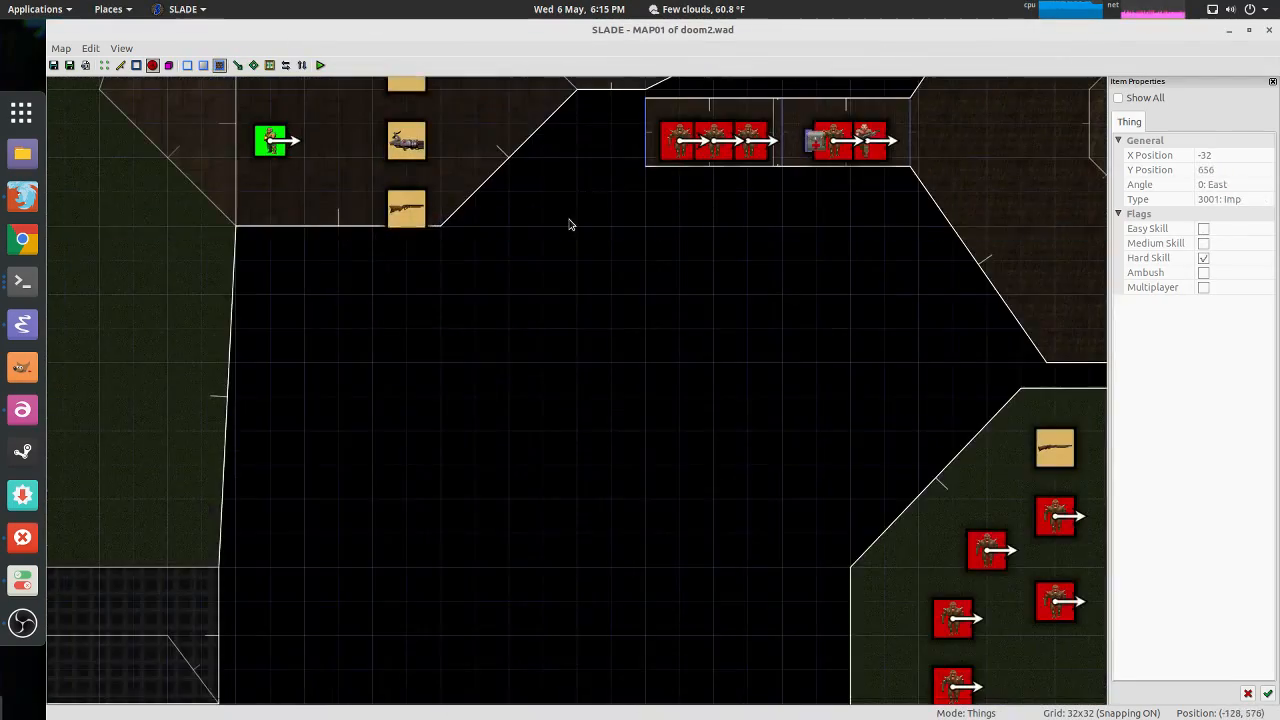
scroll(571, 220, down, 5)
scroll(604, 205, up, 3)
scroll(604, 205, up, 3)
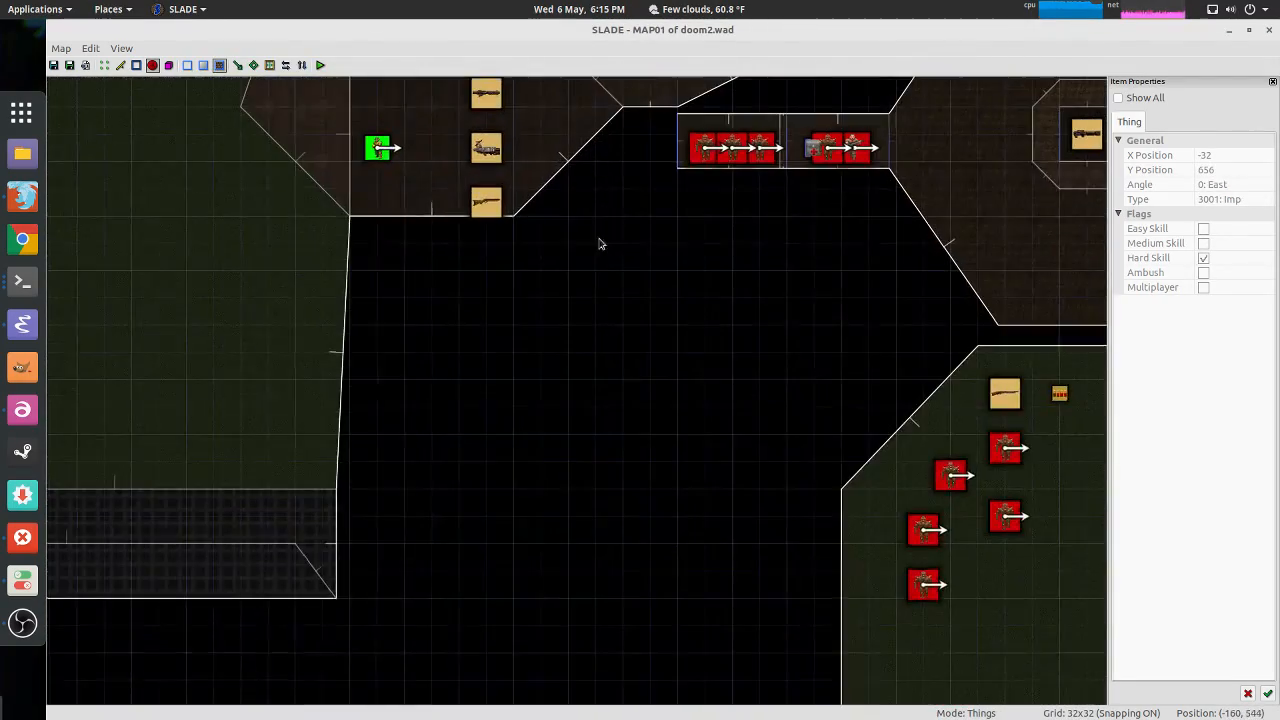
key(space)
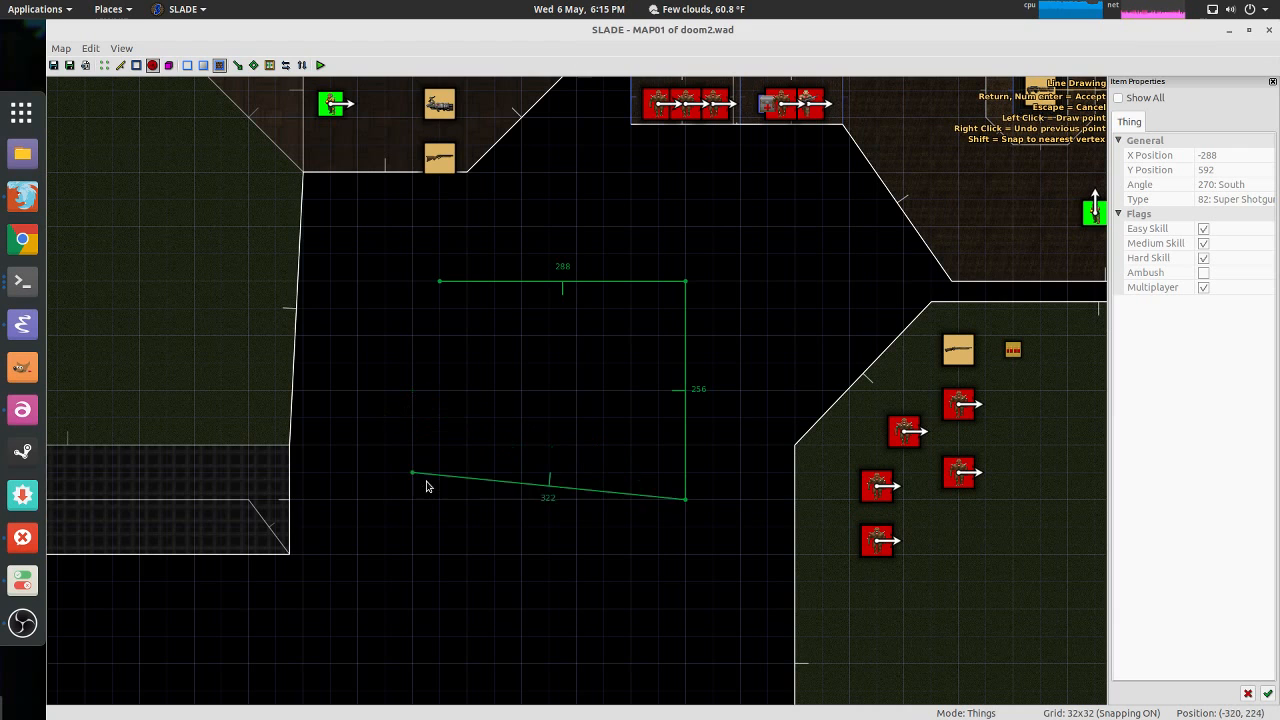
click(433, 291)
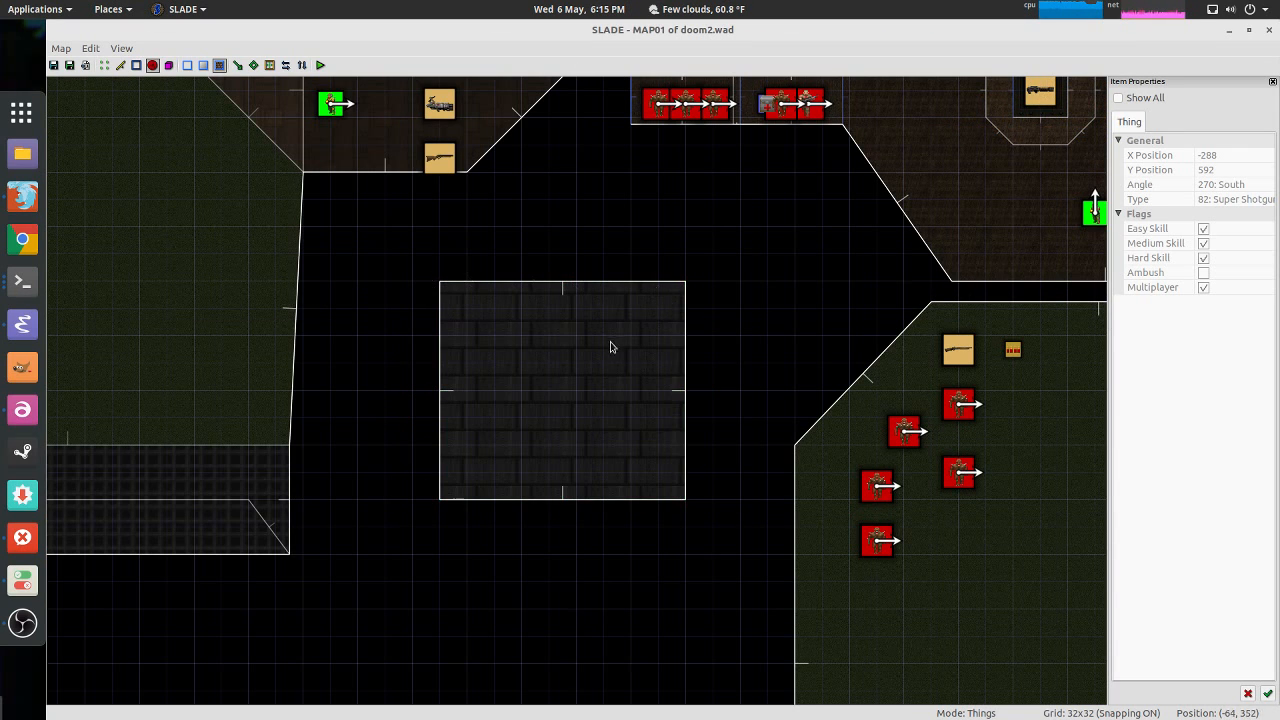
Step: Enter 3D mode inside the new rectangular room and inspect its default floor, walls and ceiling
scroll(597, 368, up, 4)
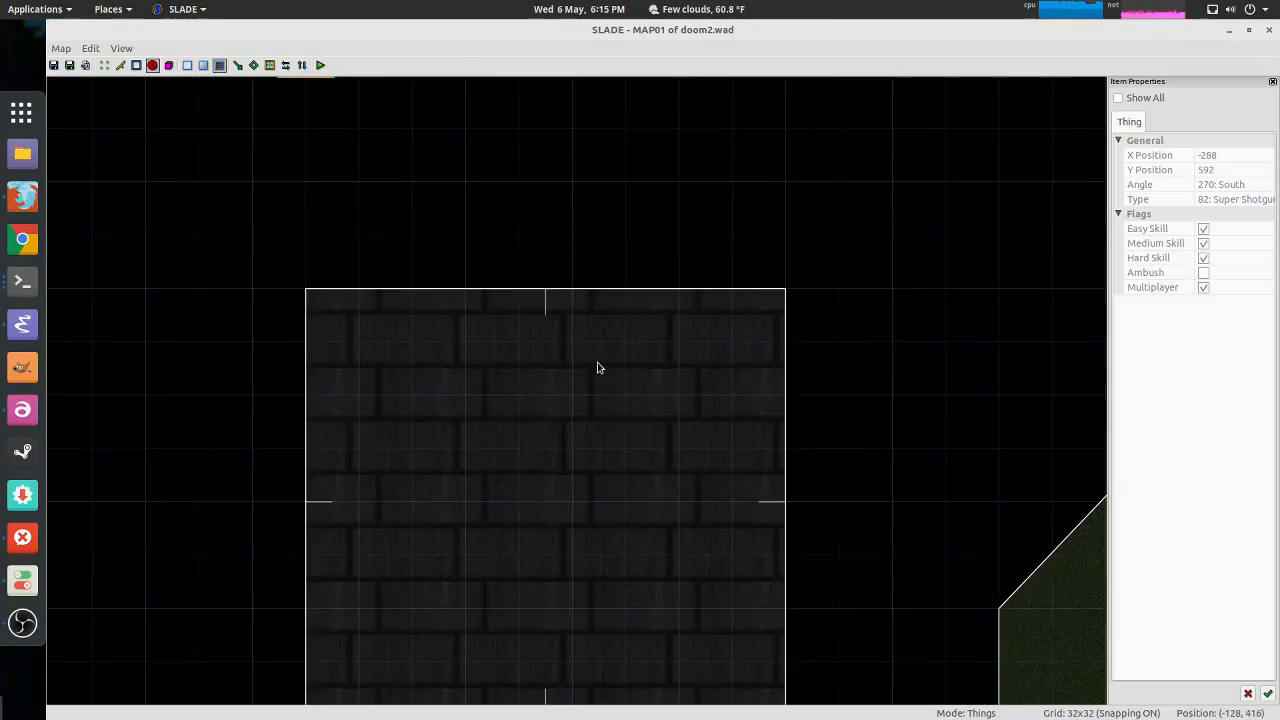
scroll(590, 362, down, 4)
click(628, 376)
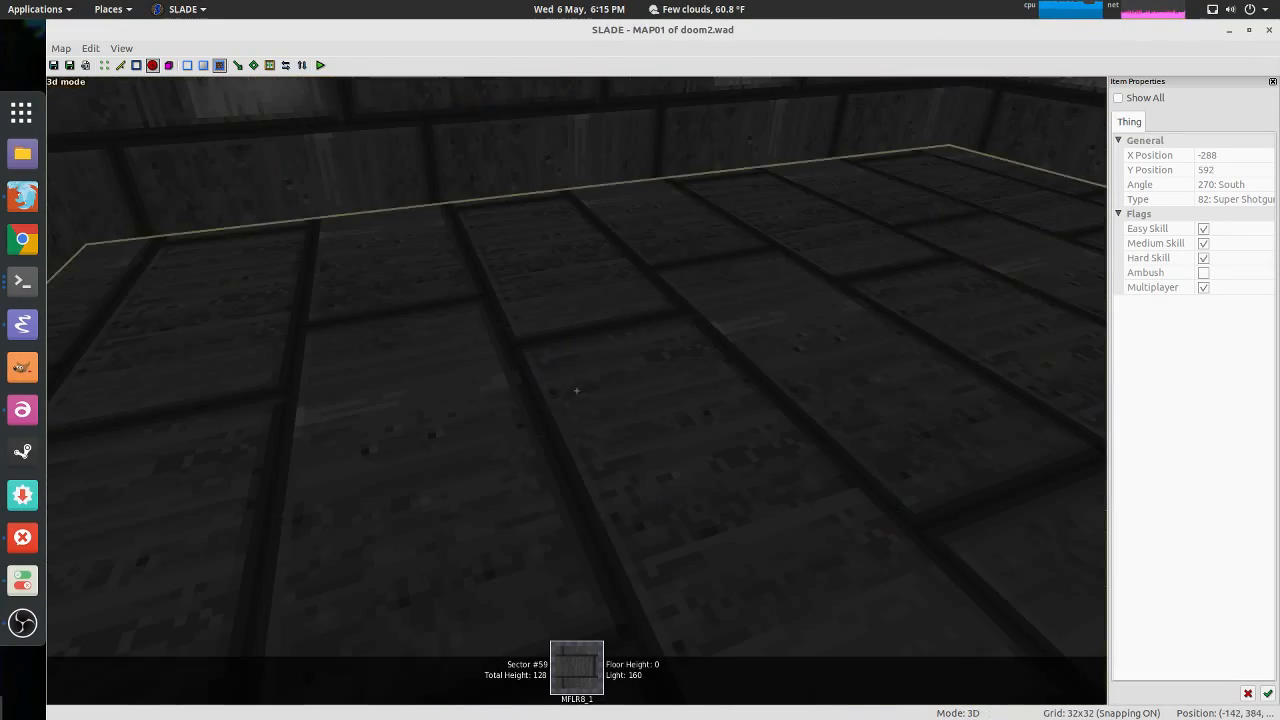
key(s)
key(w)
key(a)
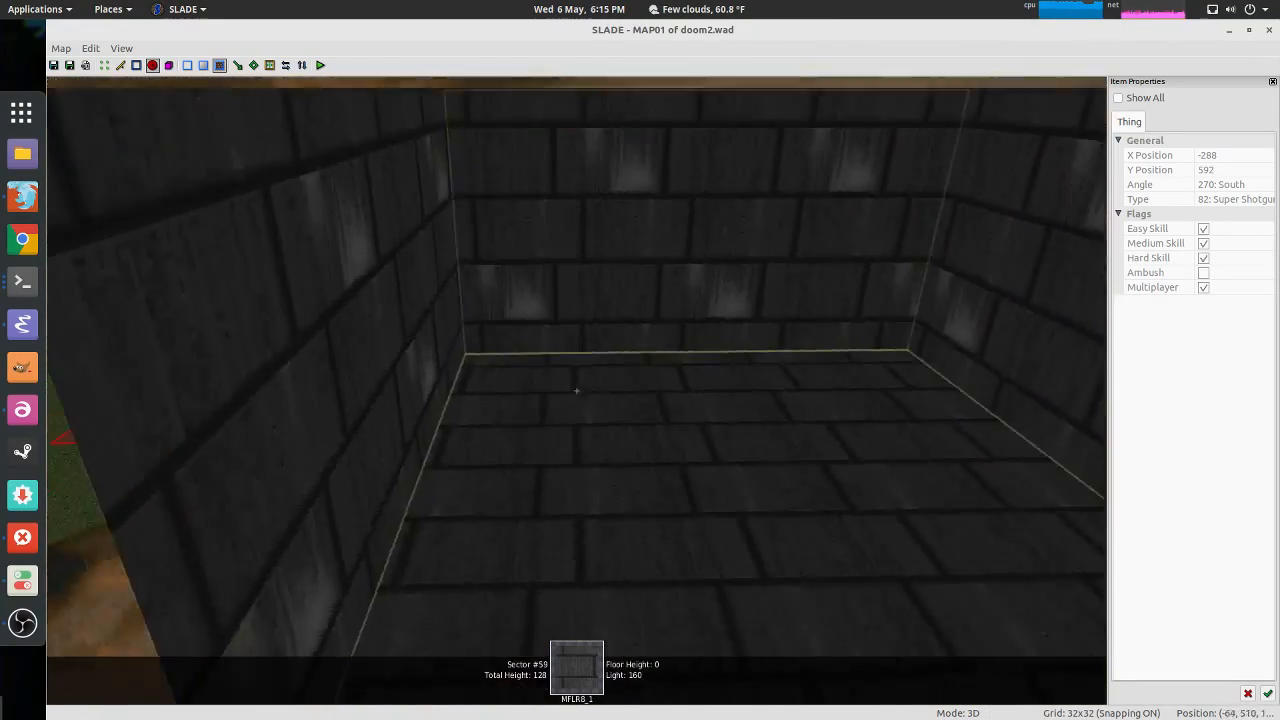
key(s)
key(w)
key(s)
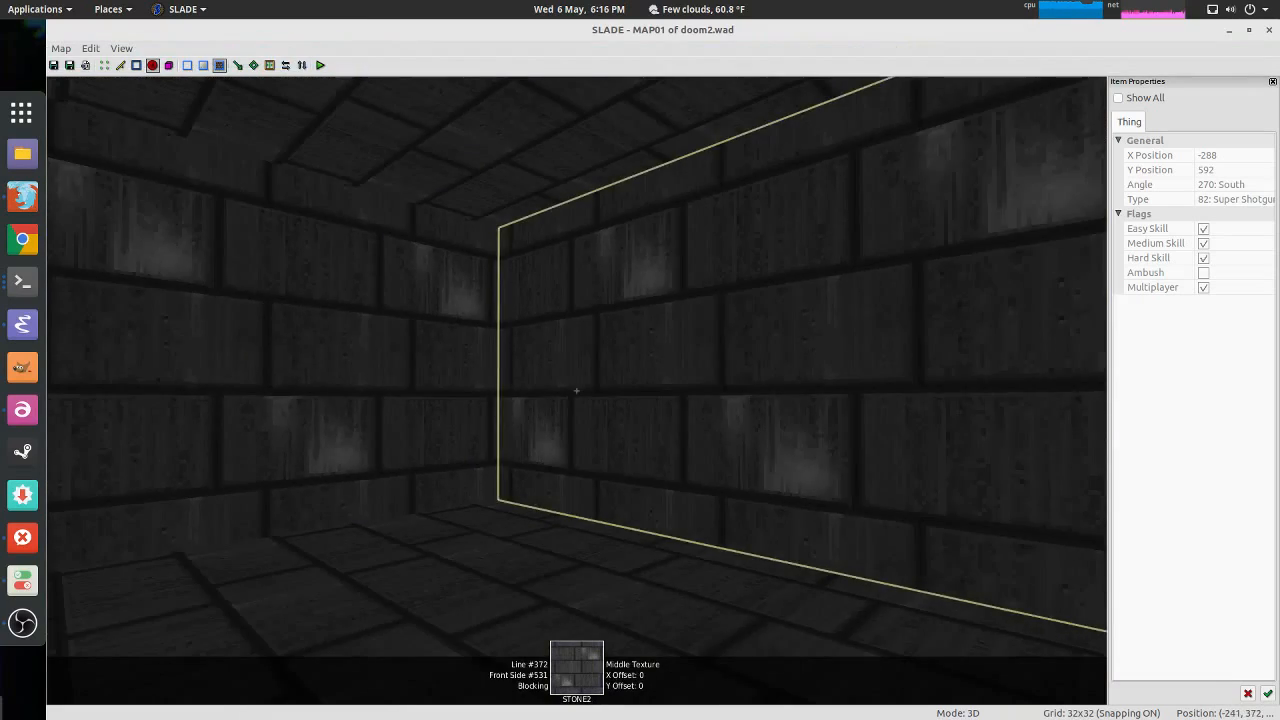
key(w)
key(s)
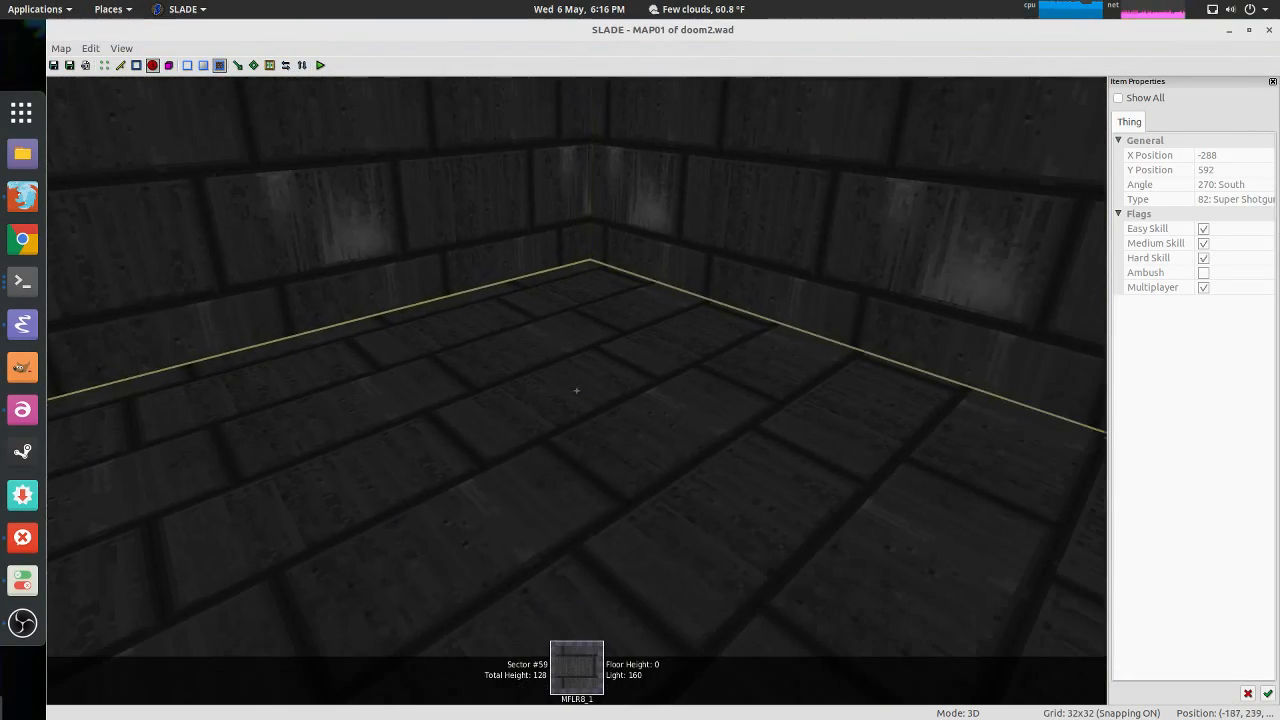
Step: Change the new room's floor texture to FLAT1_2 in the 3D view
right_click(576, 390)
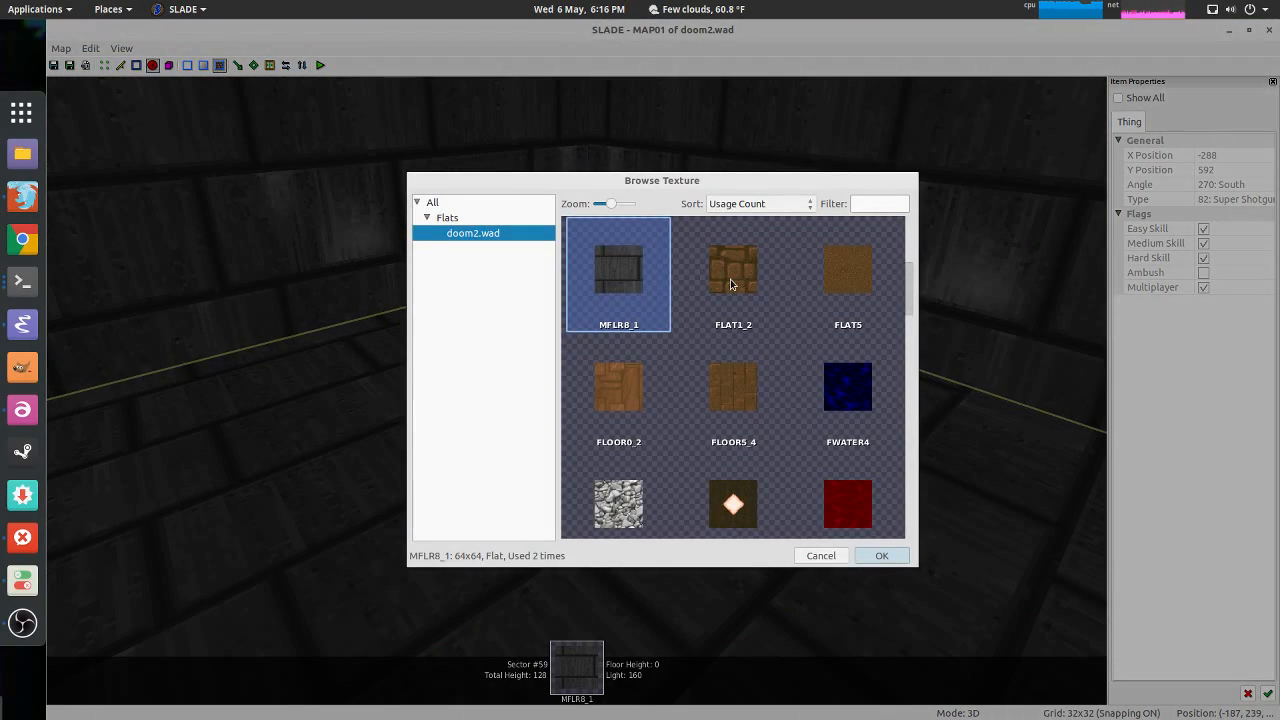
key(Escape)
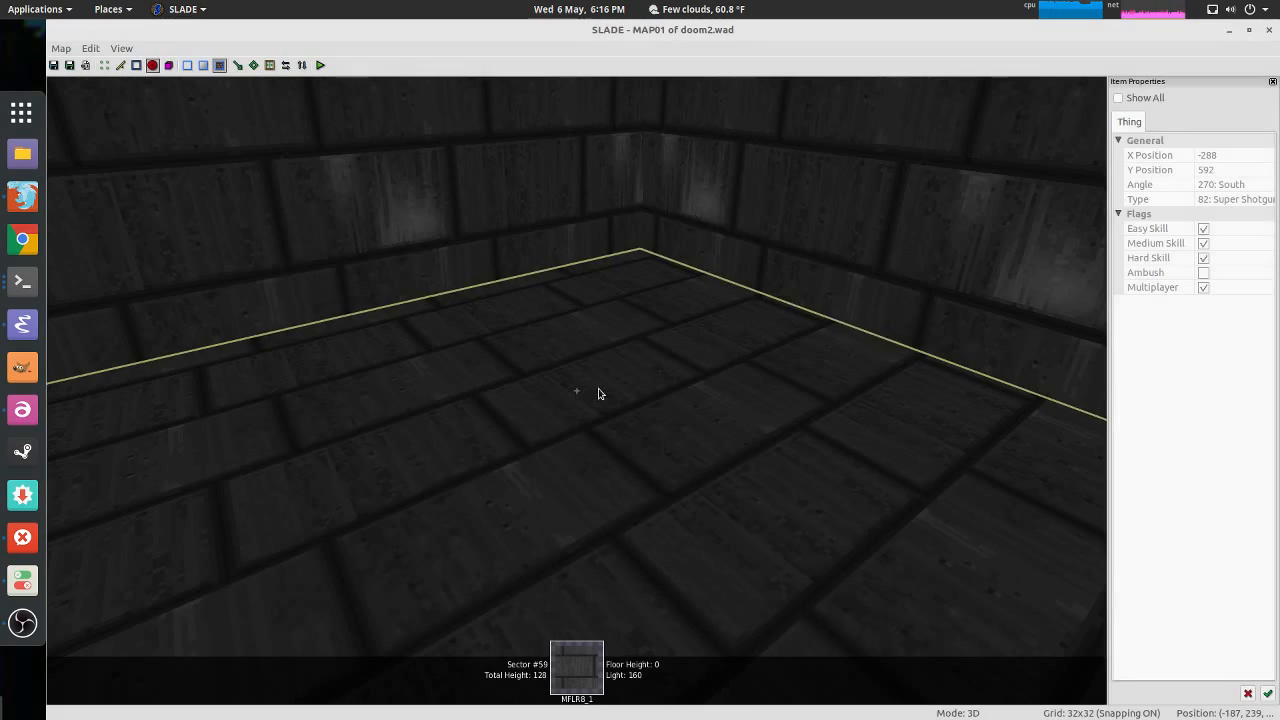
right_click(599, 393)
click(728, 273)
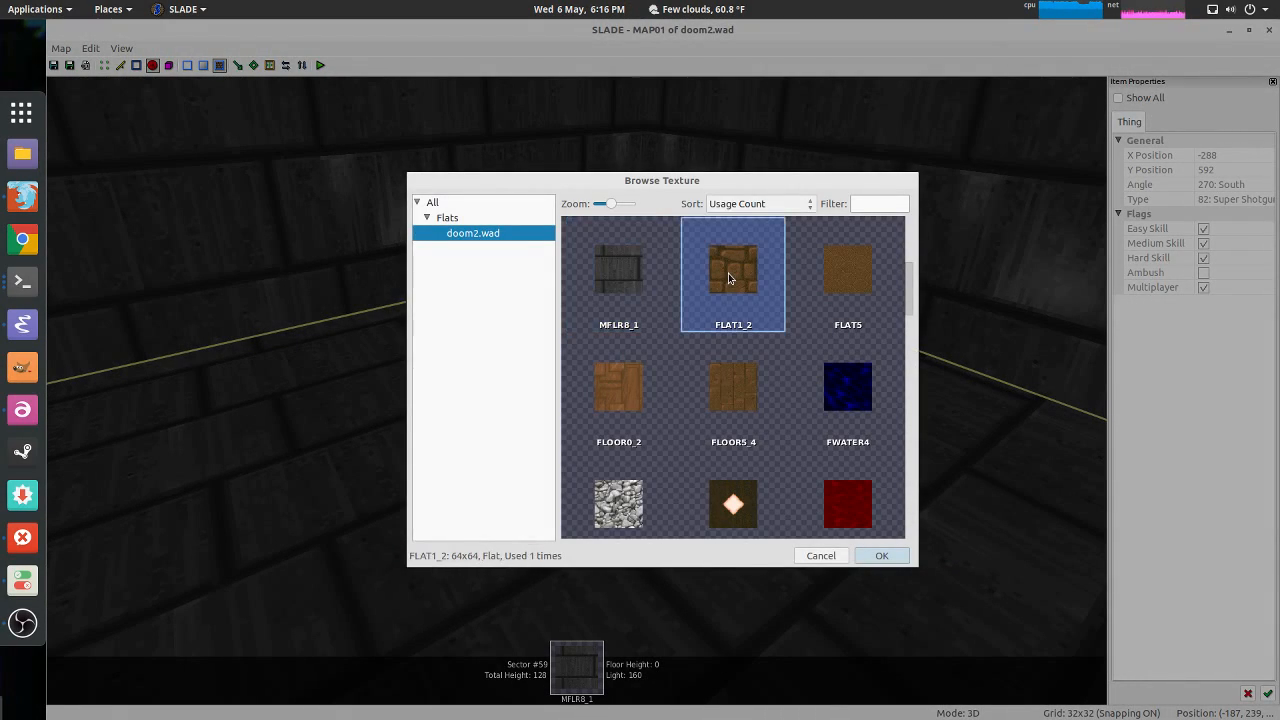
double_click(728, 273)
Step: Browse the available flats for the new room's ceiling and apply the sky texture F_SKY1
key(w)
key(d)
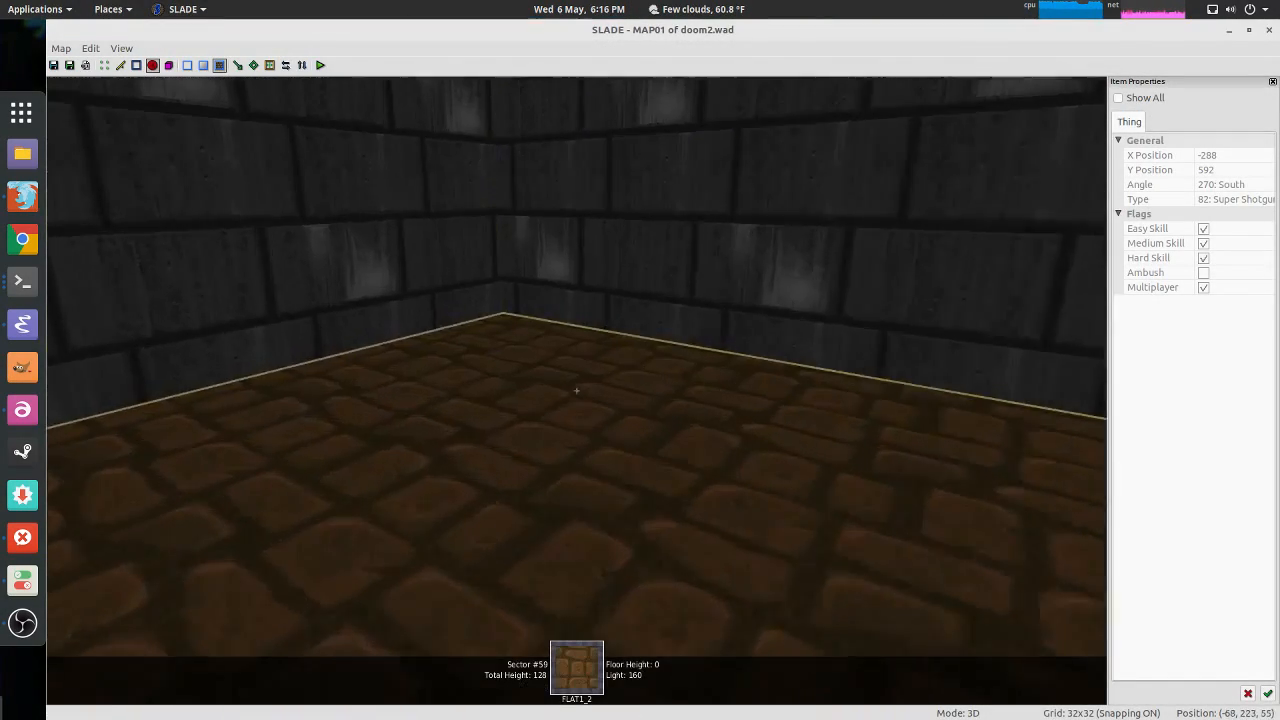
key(s)
key(a)
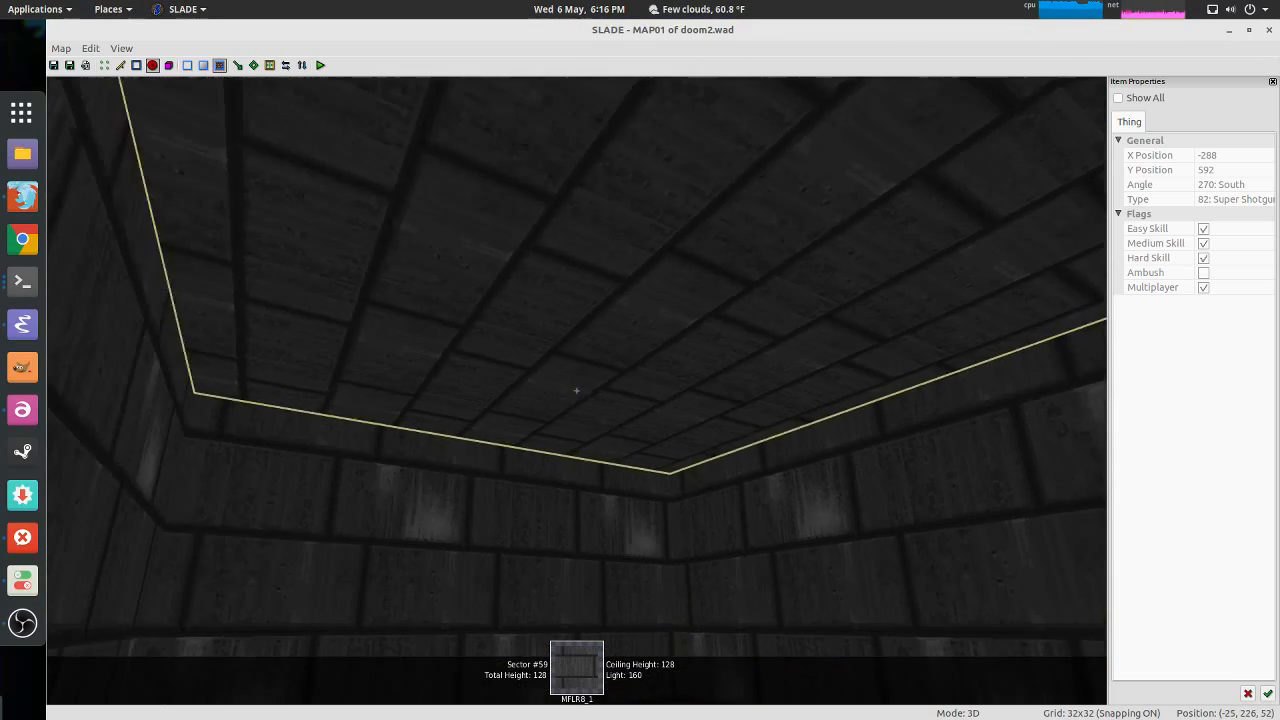
right_click(576, 390)
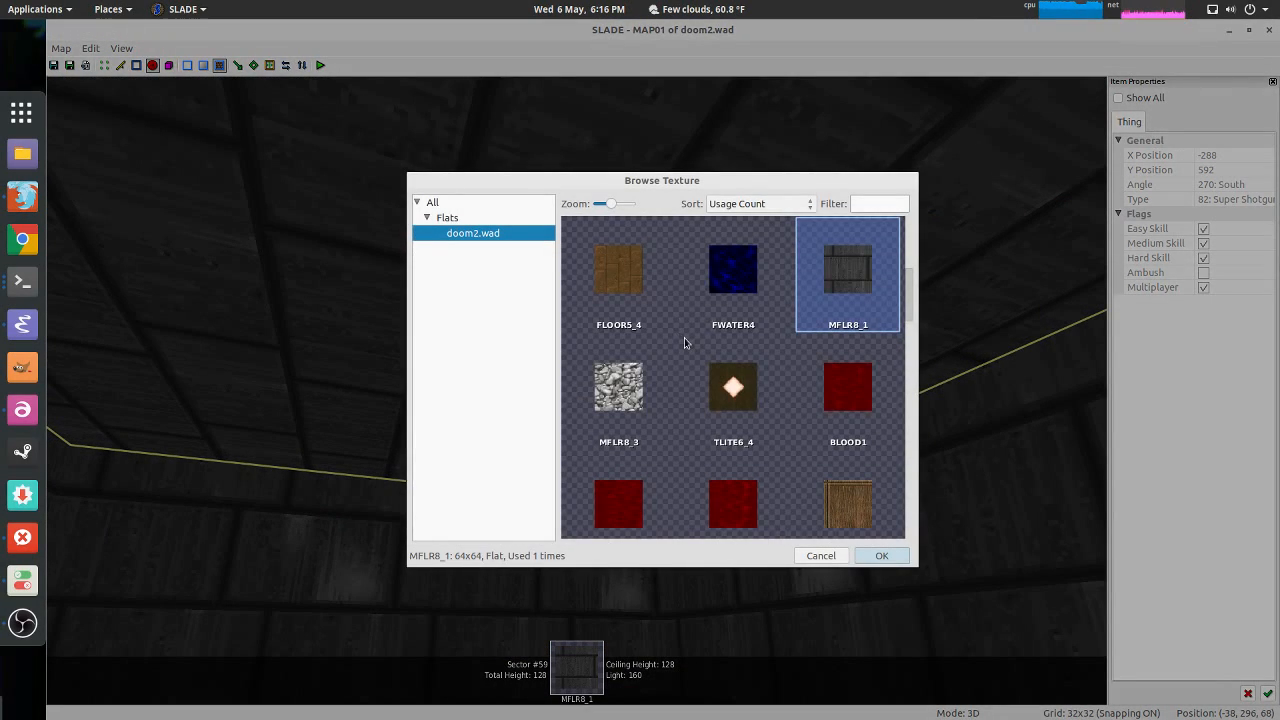
scroll(684, 337, down, 3)
drag(916, 566, 1015, 661)
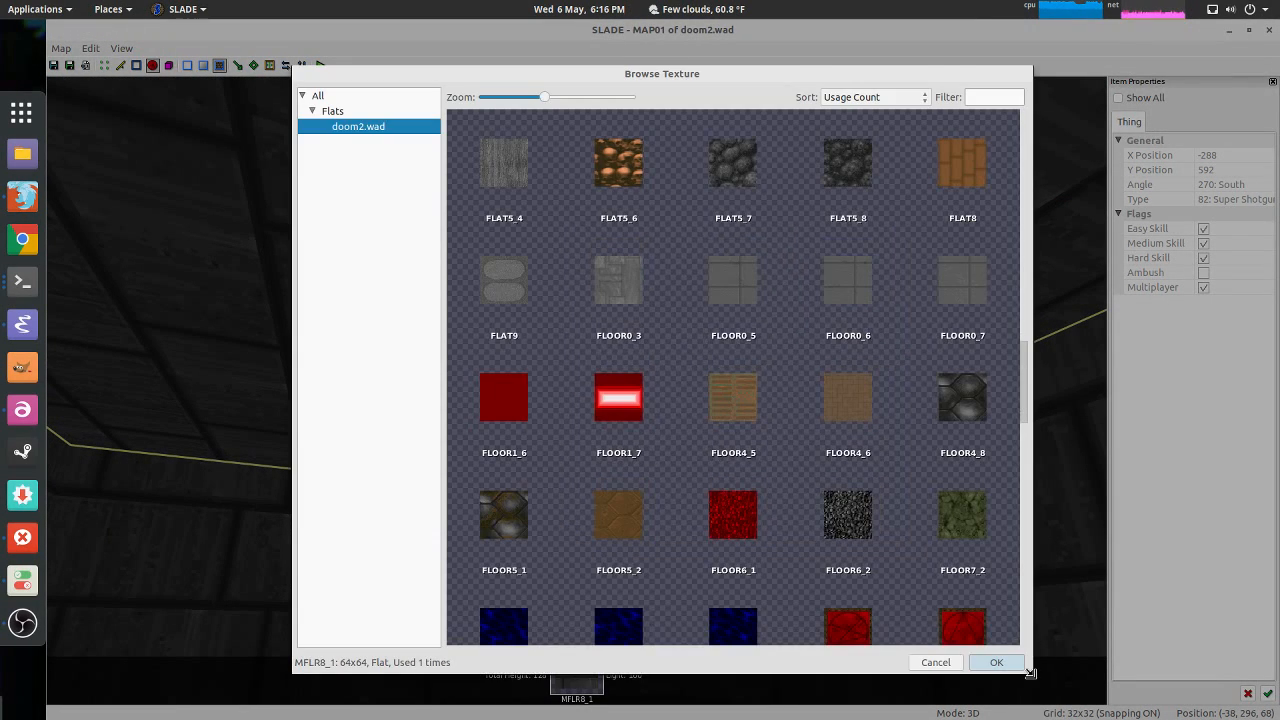
scroll(838, 320, down, 6)
scroll(837, 352, down, 7)
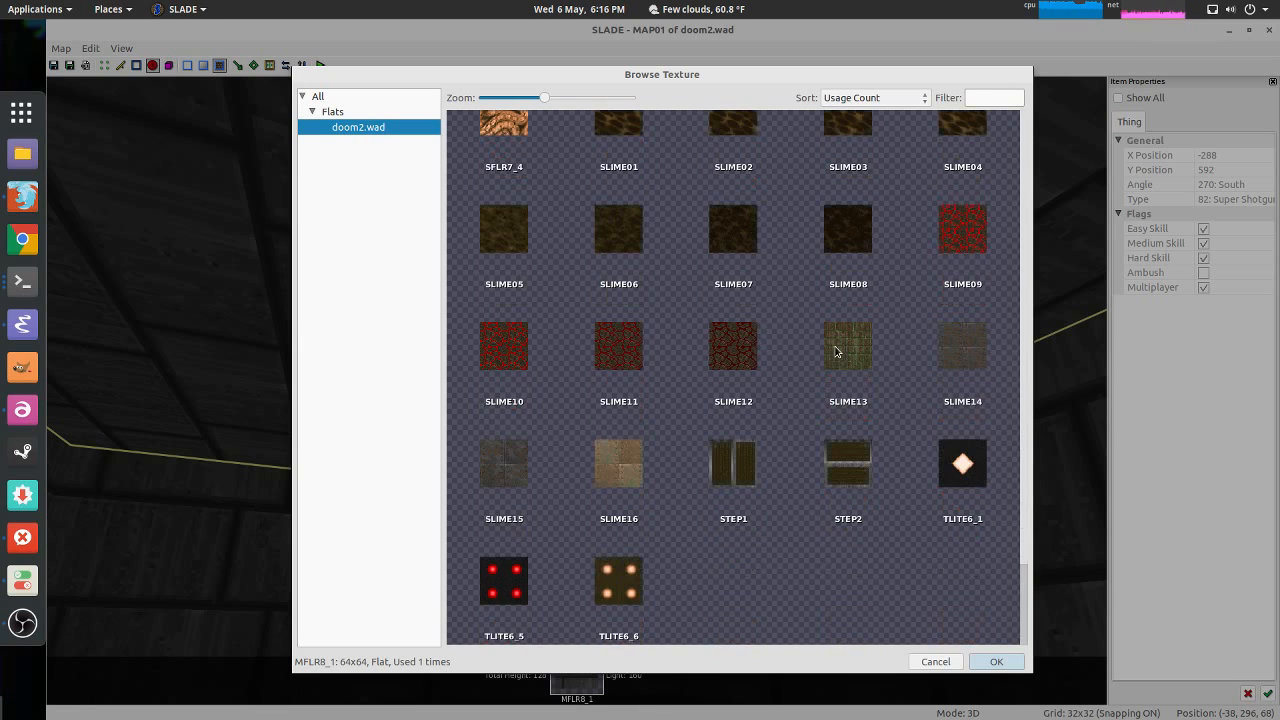
scroll(803, 346, up, 4)
scroll(784, 322, down, 3)
scroll(785, 322, up, 6)
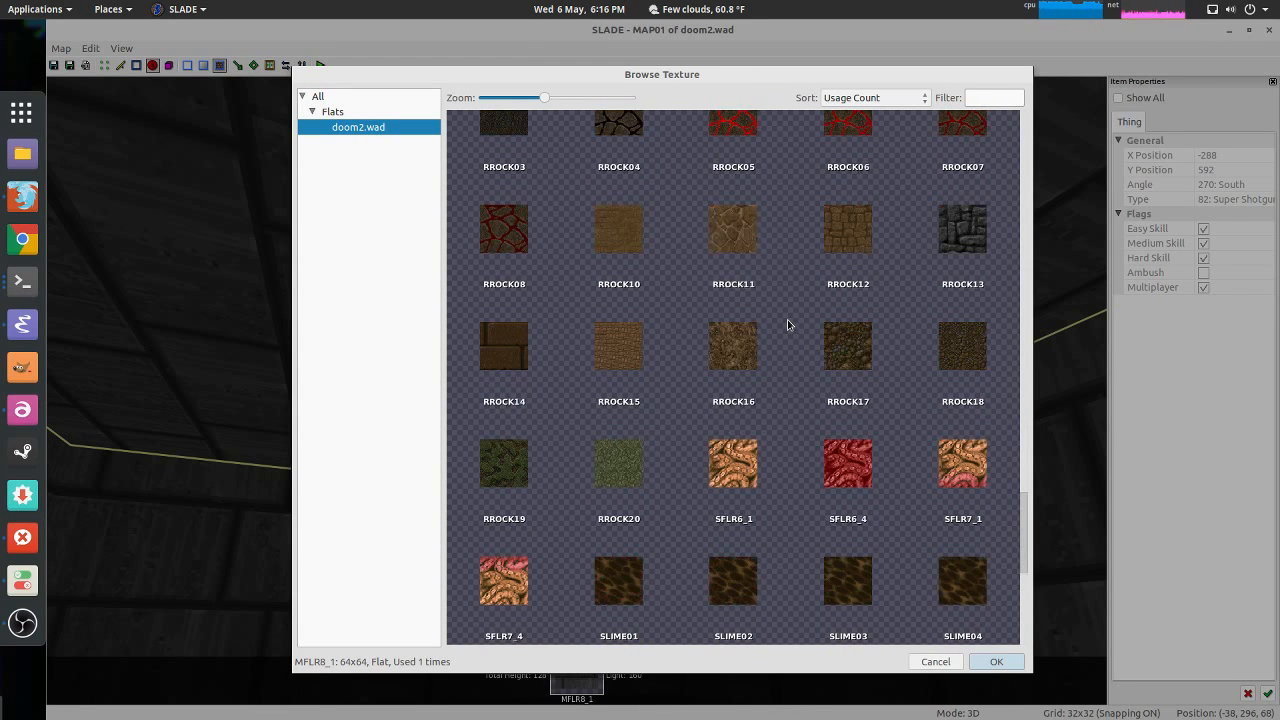
scroll(787, 324, up, 5)
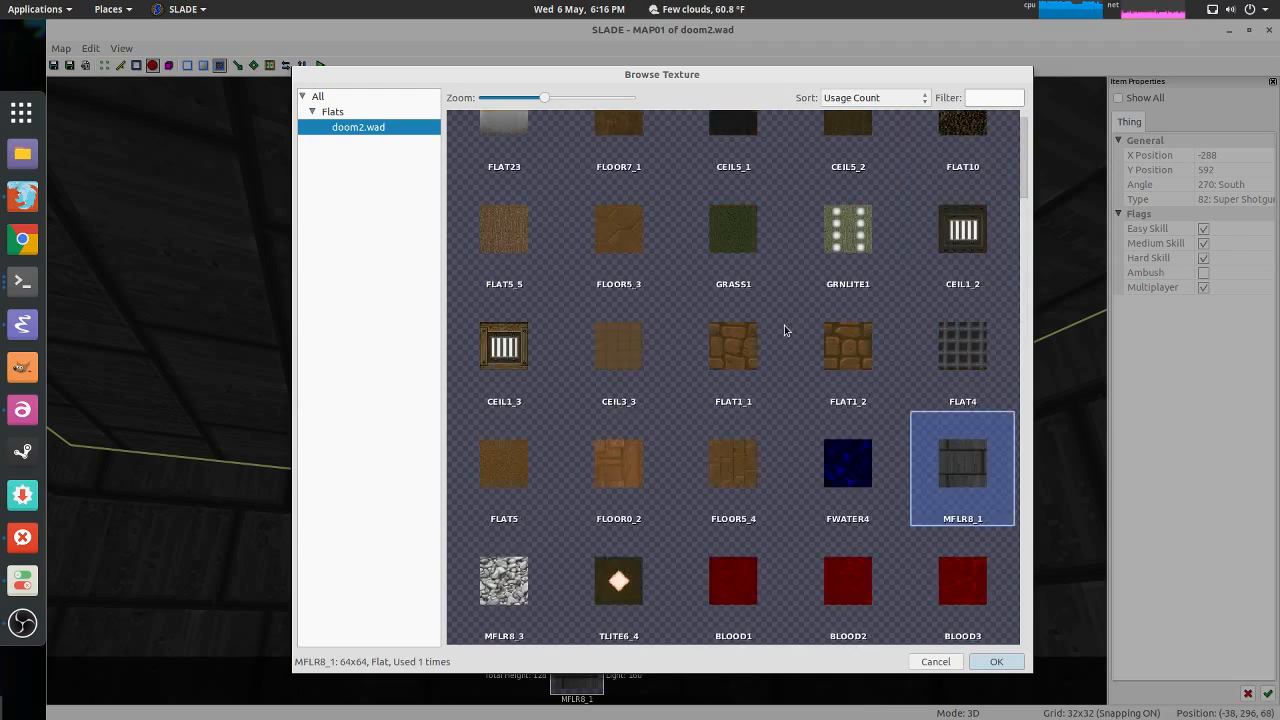
double_click(511, 172)
Step: Lower the new room's ceiling height to 120 and view the sky from around the room
scroll(576, 390, down, 1)
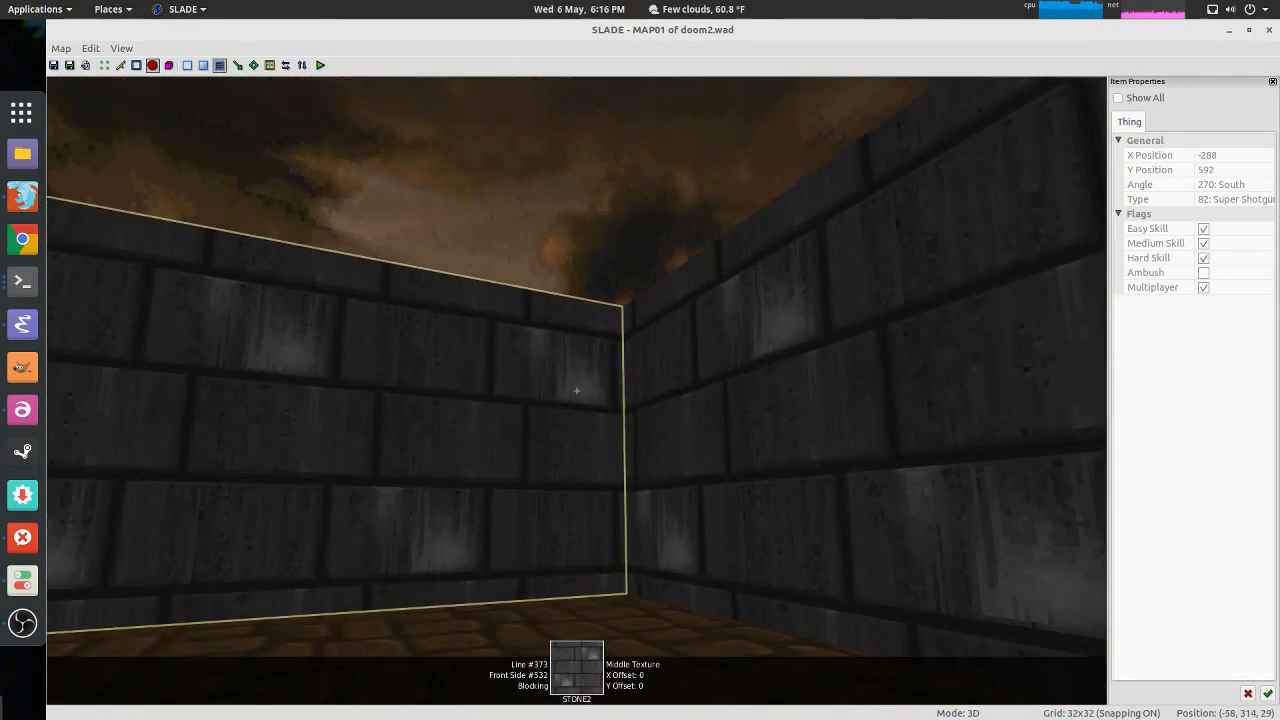
key(s)
key(w)
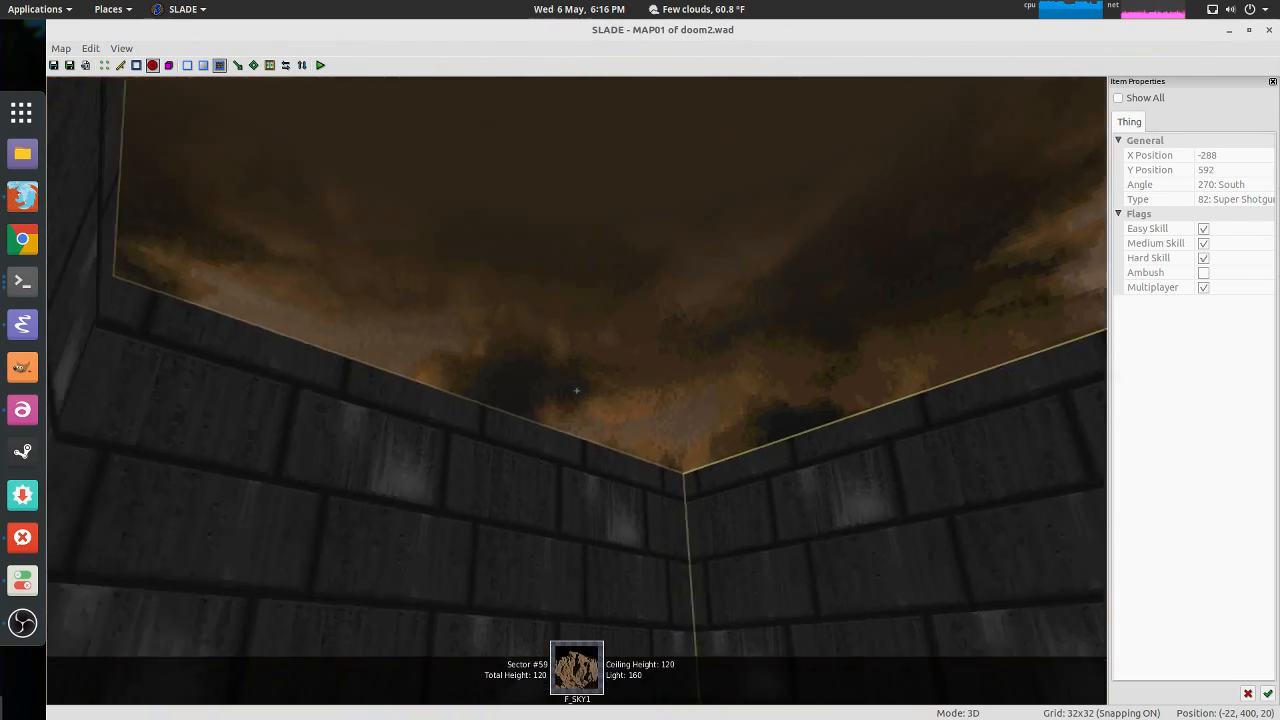
key(w)
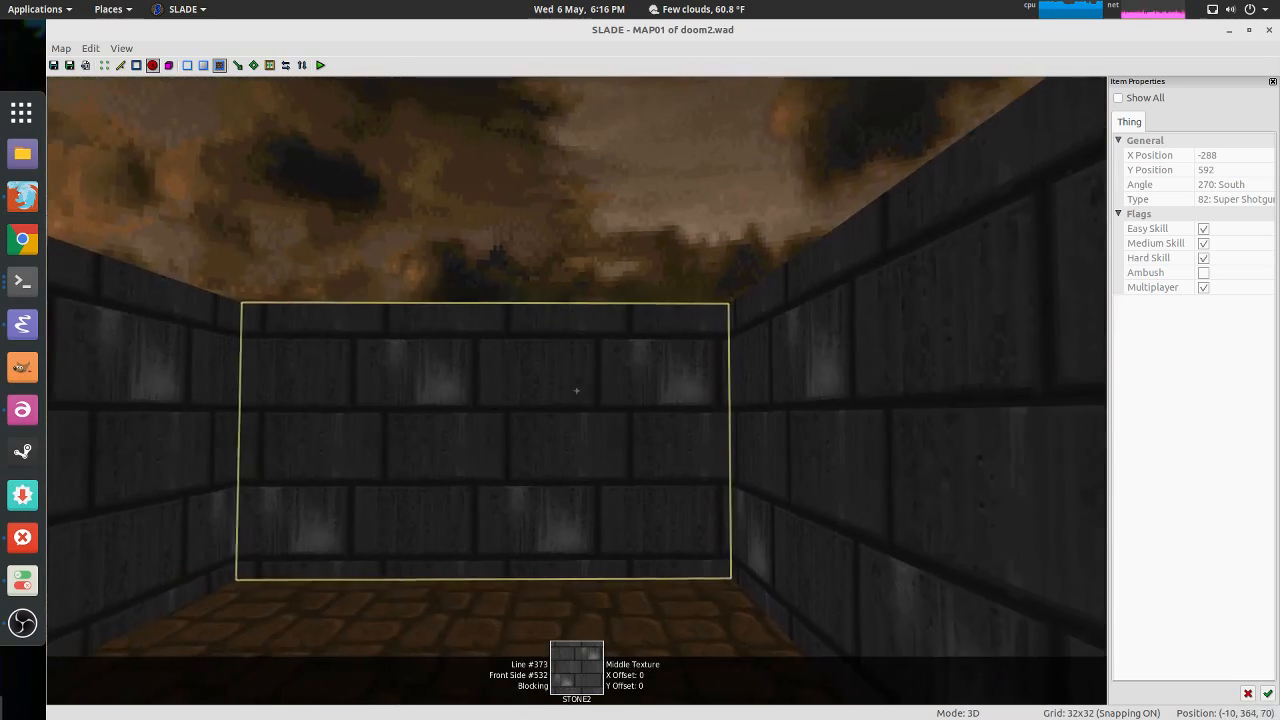
key(w)
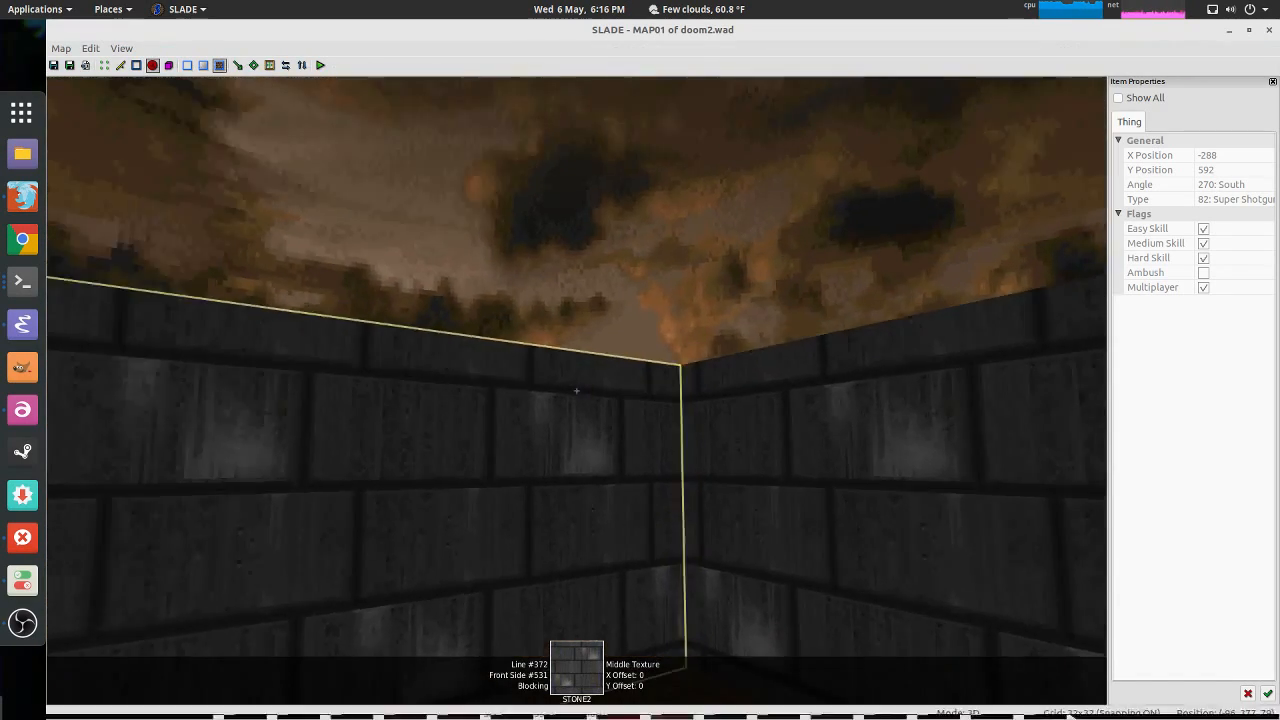
key(w)
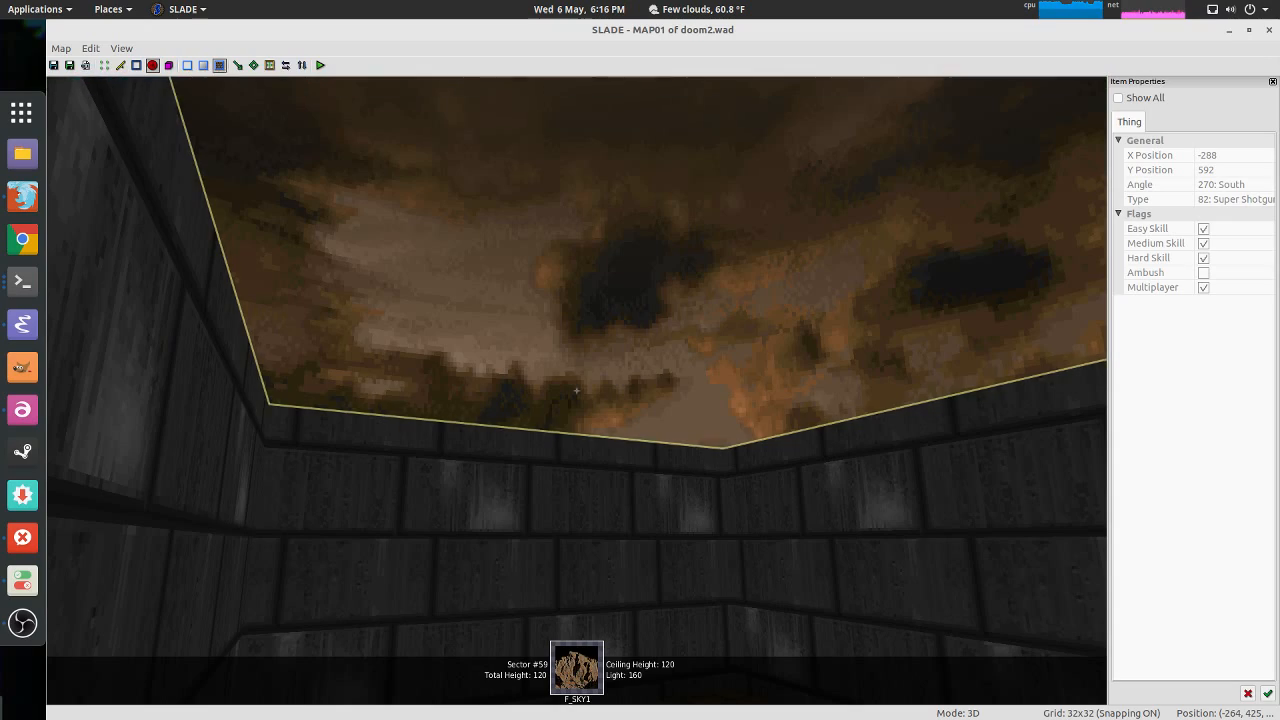
key(w)
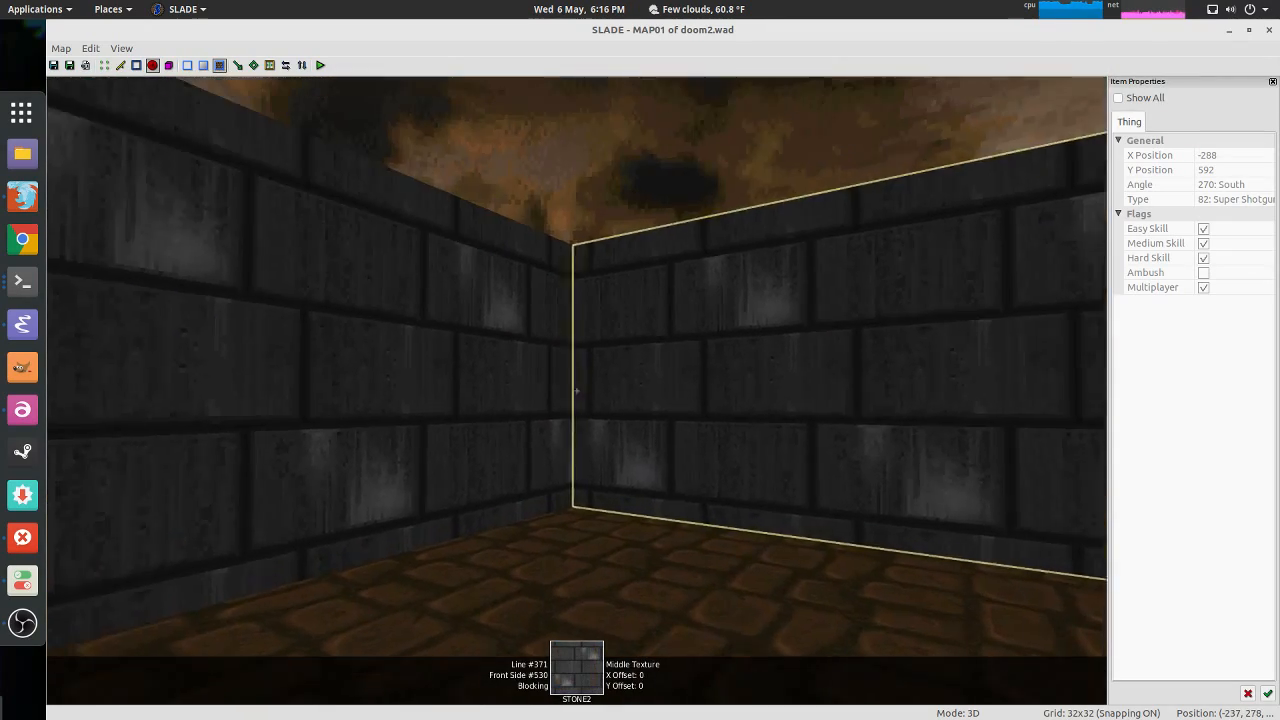
Step: Apply the STONE7 texture to one wall of the new room and copy it onto the adjoining walls
key(ctrl+t)
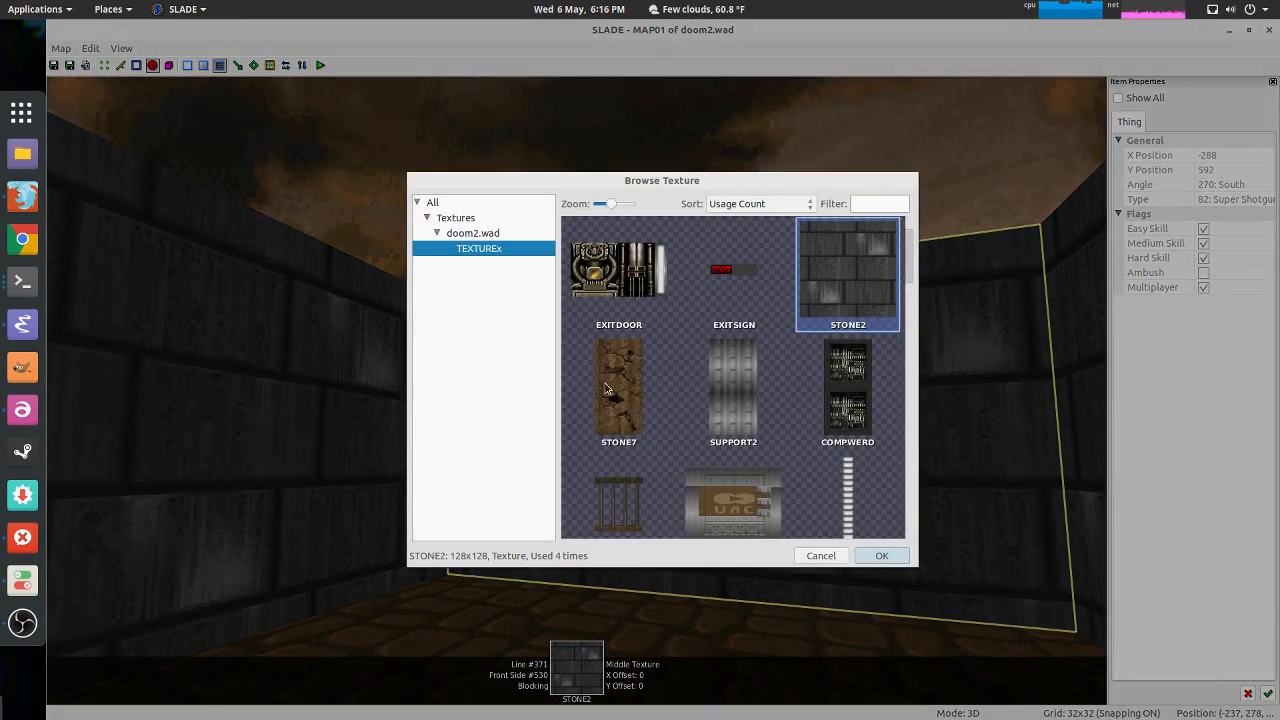
key(Escape)
key(ctrl+t)
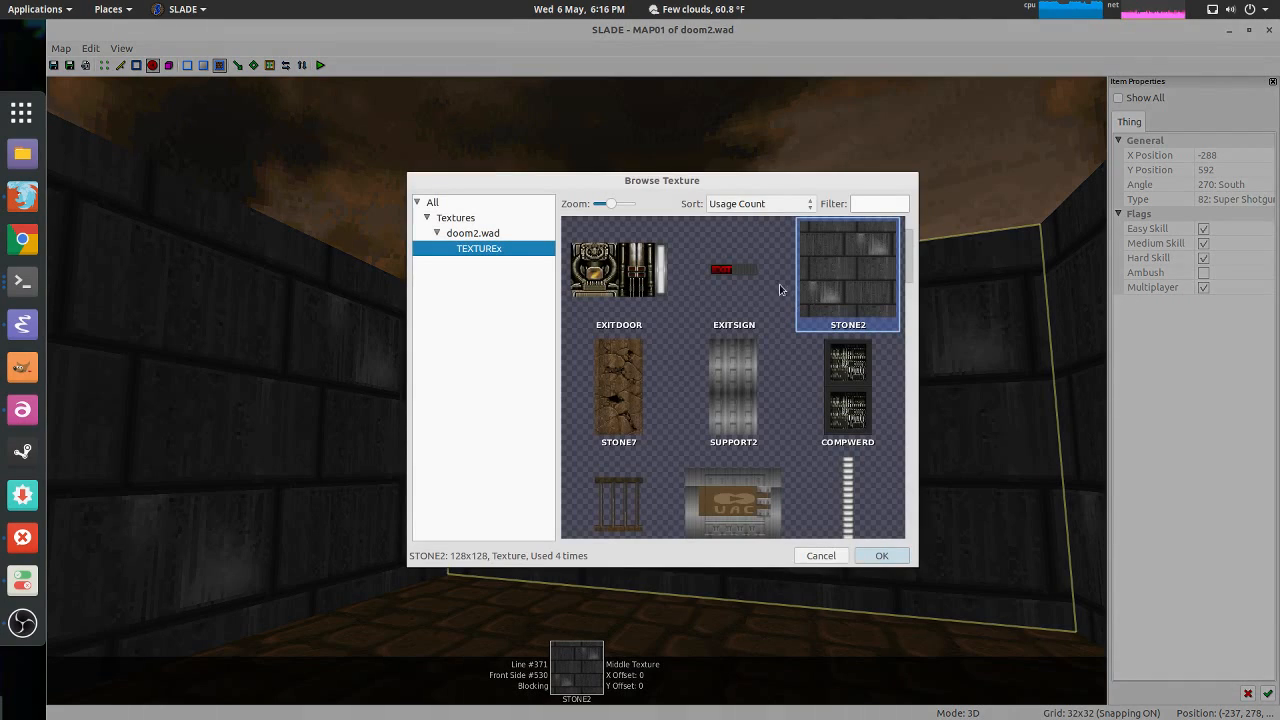
double_click(618, 385)
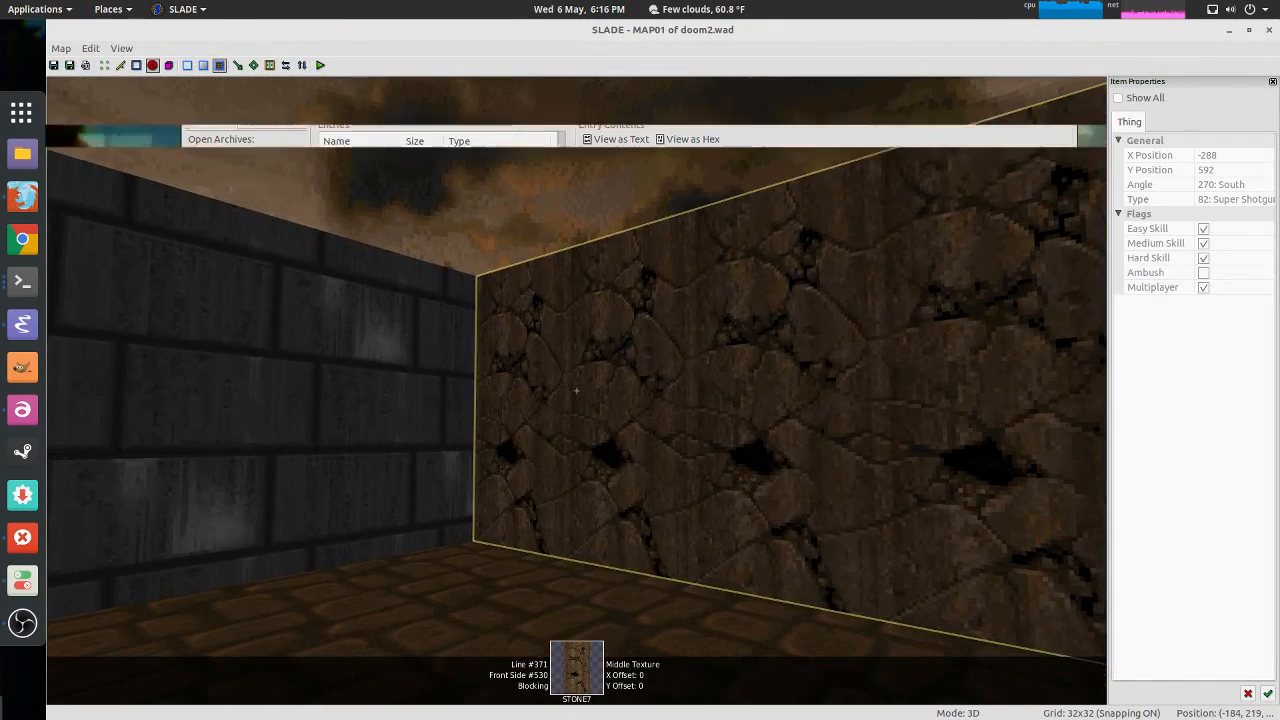
key(ctrl+c)
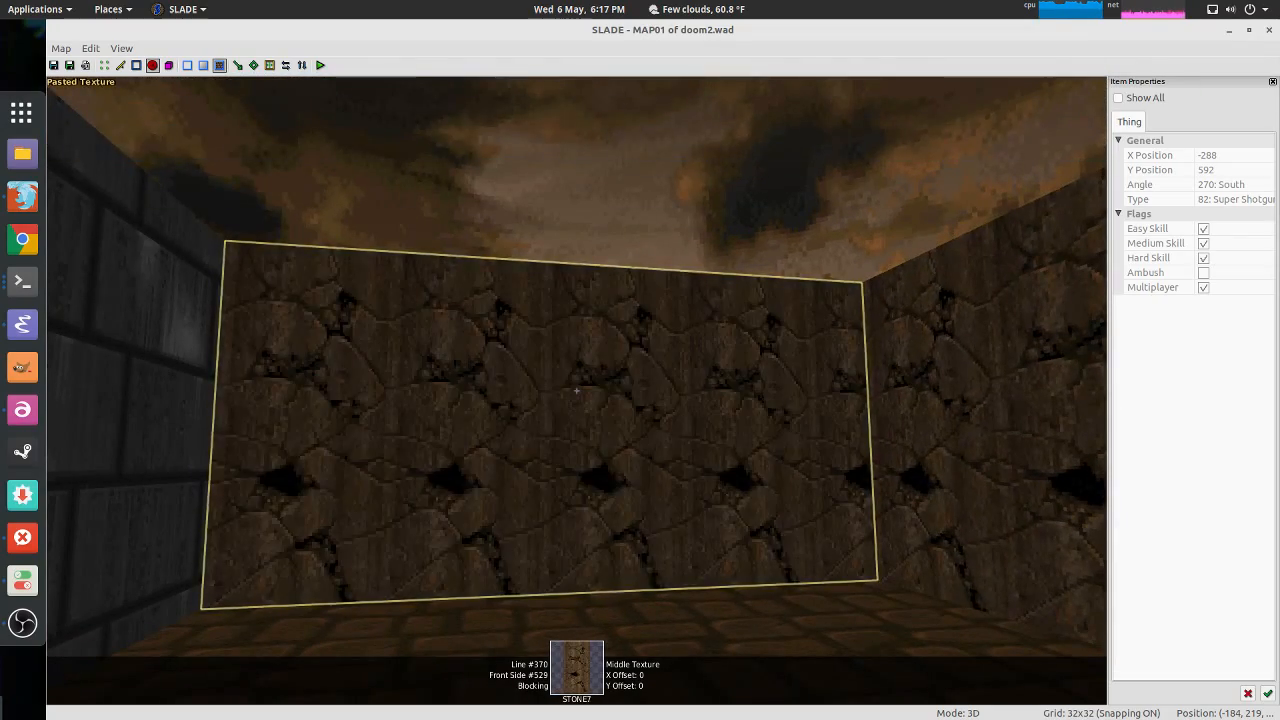
key(ctrl+v)
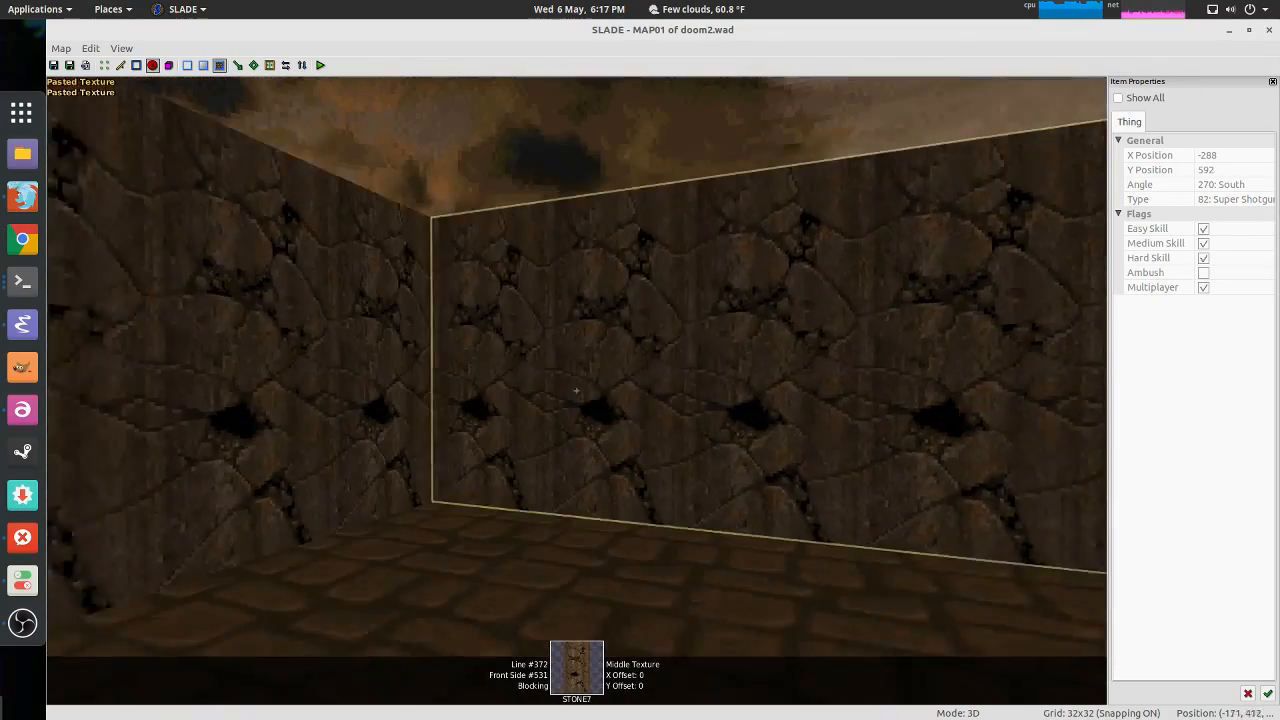
Step: Select the start room's connected PIPE4 walls in the 3D view and retexture them with CEMENT9
key(w)
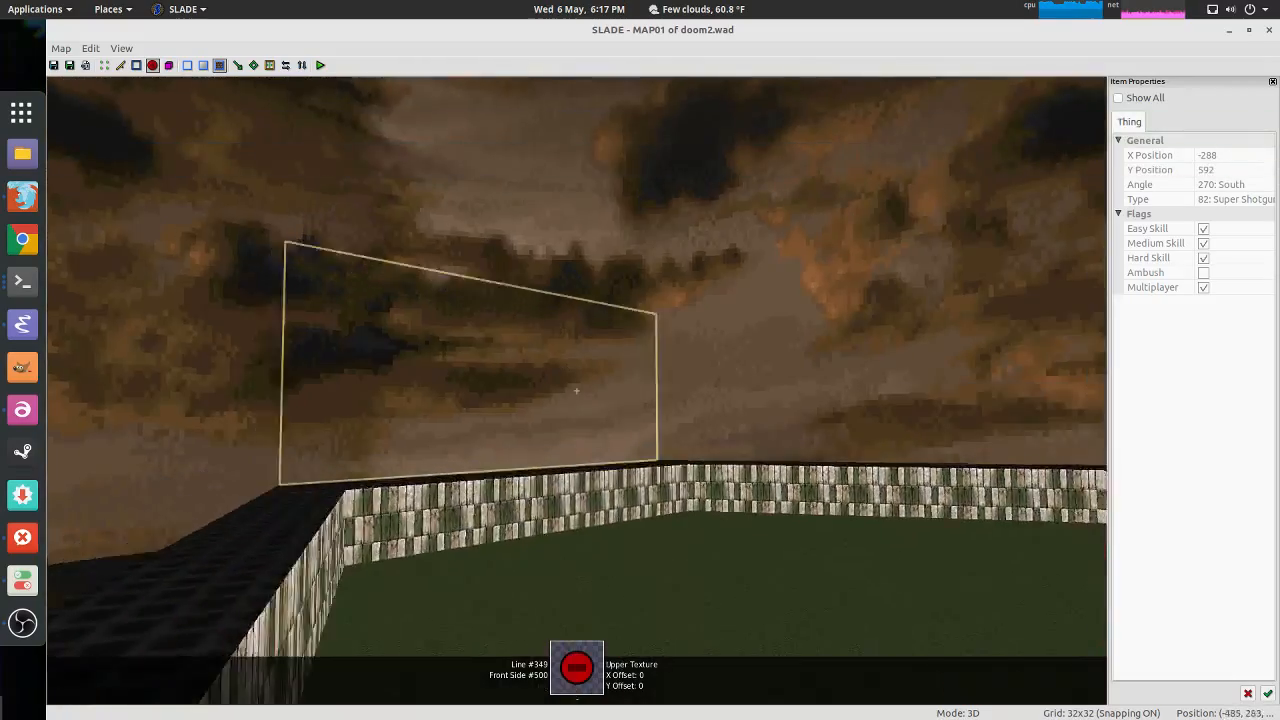
key(w)
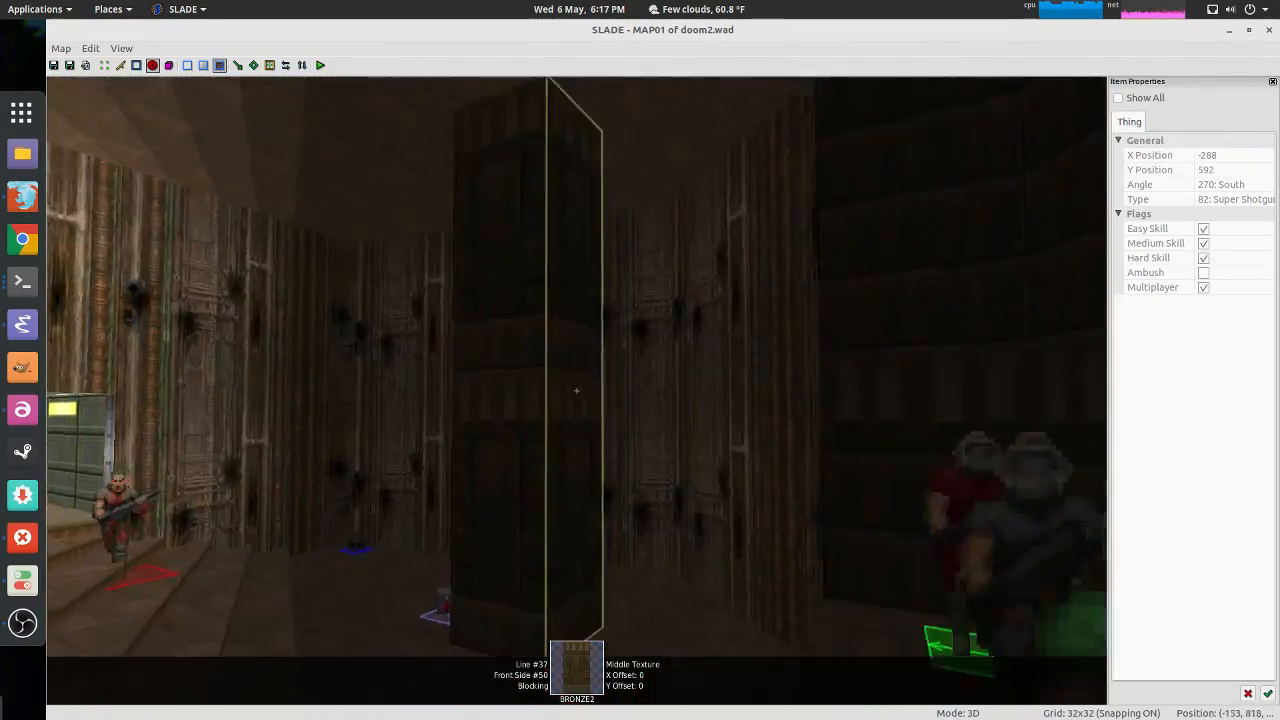
key(w)
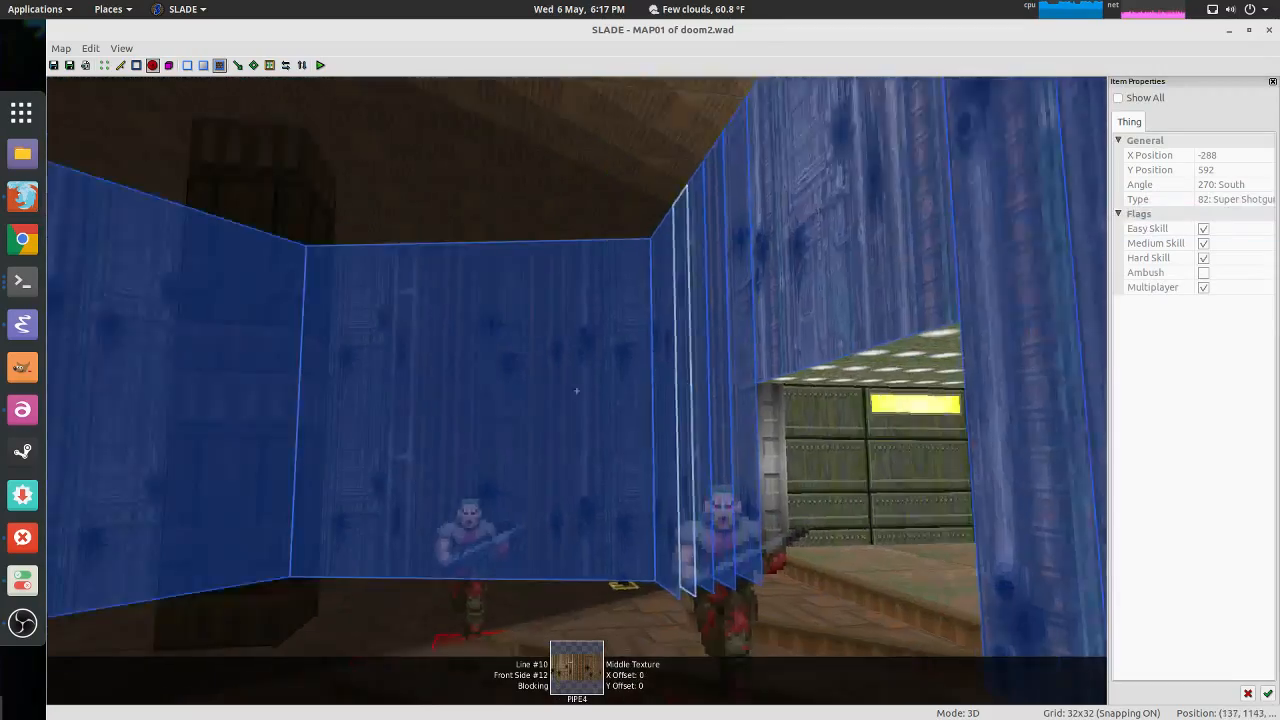
key(t)
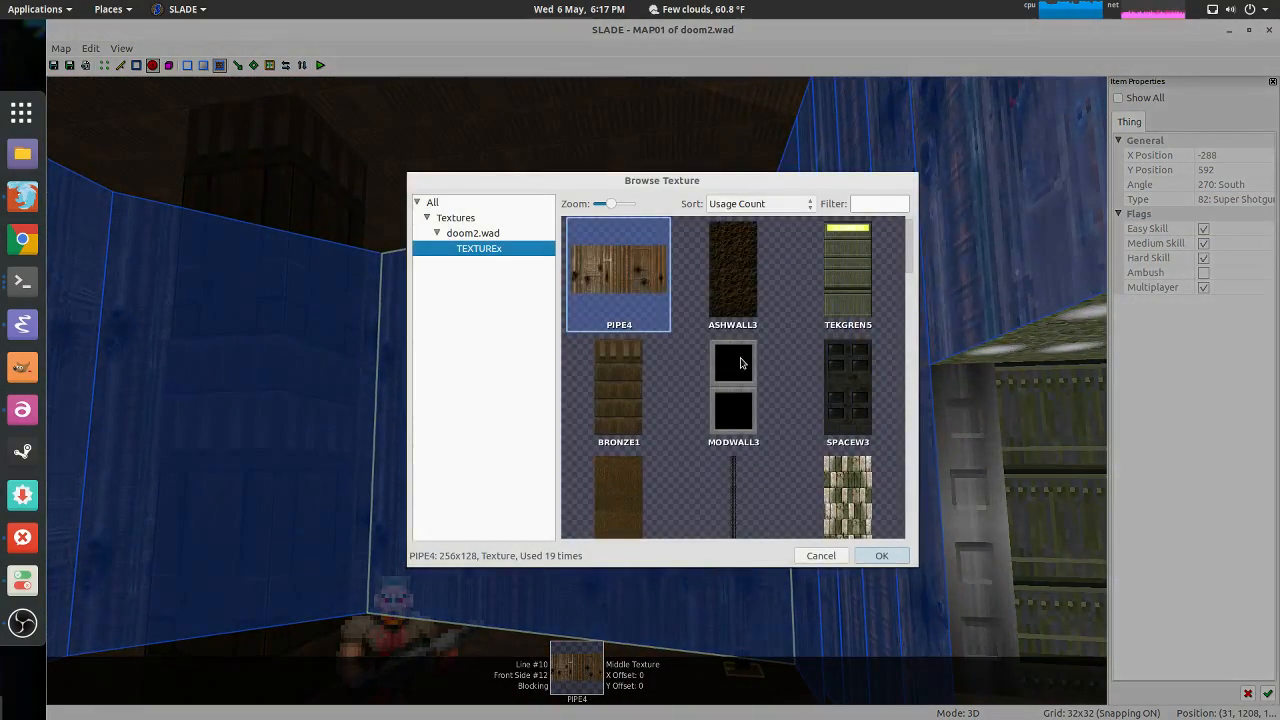
double_click(844, 395)
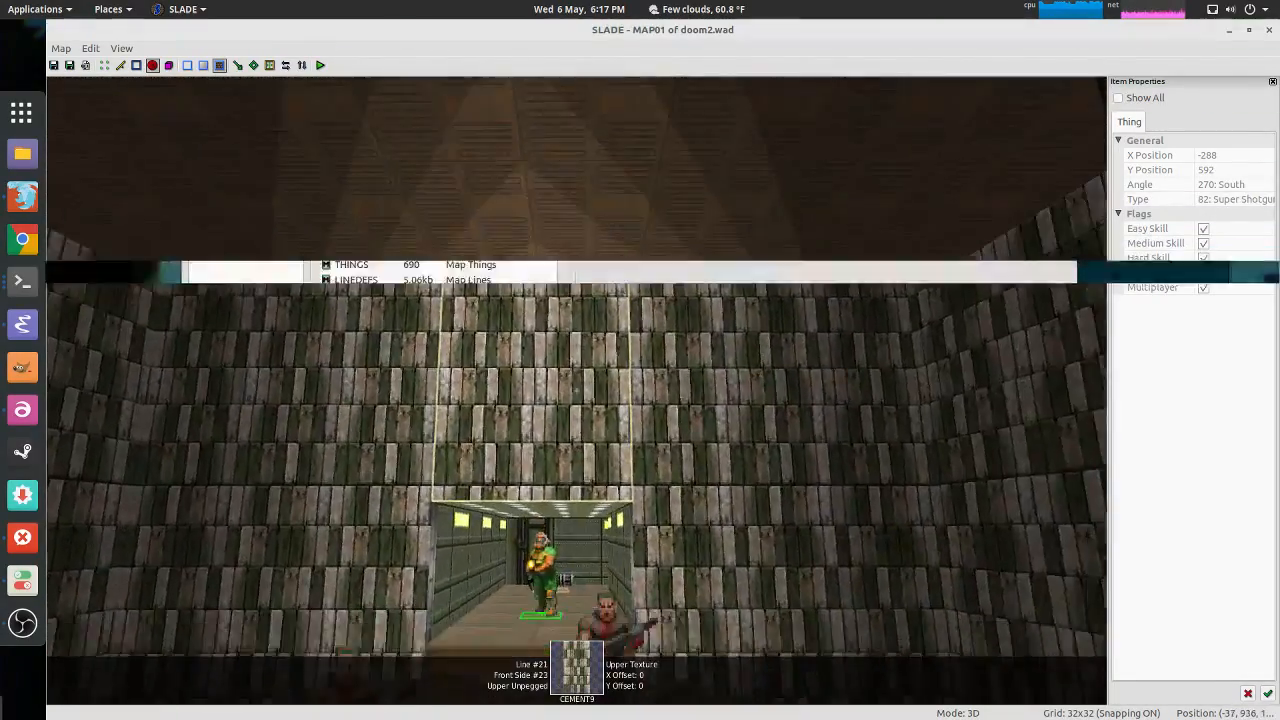
Step: Examine the start room's retextured walls, doorway and player start area, and return to the new room
key(w)
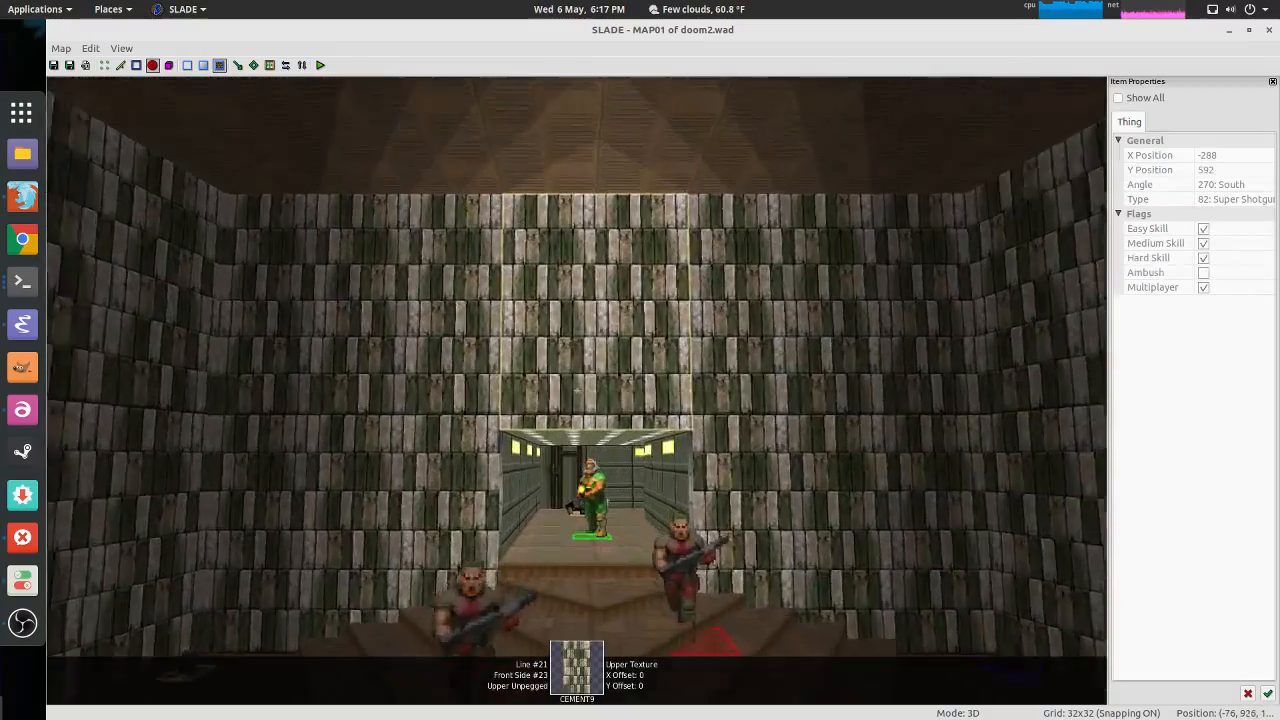
key(w)
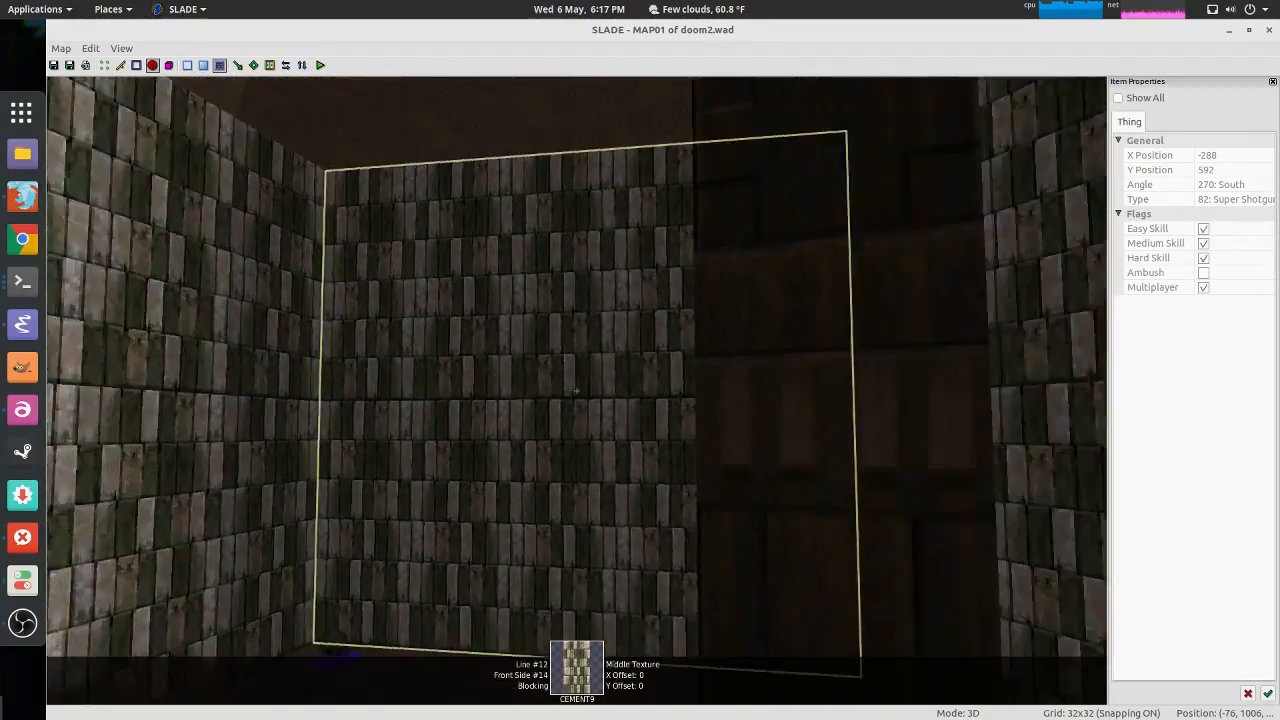
key(s)
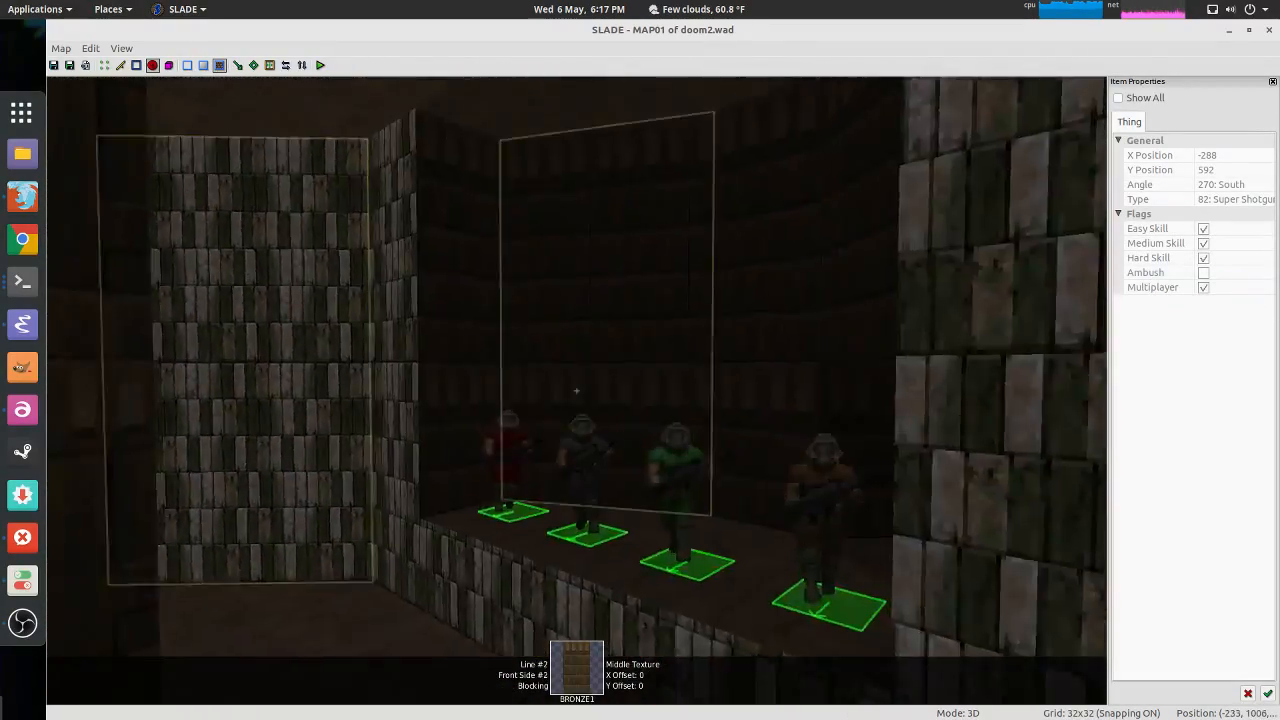
key(w)
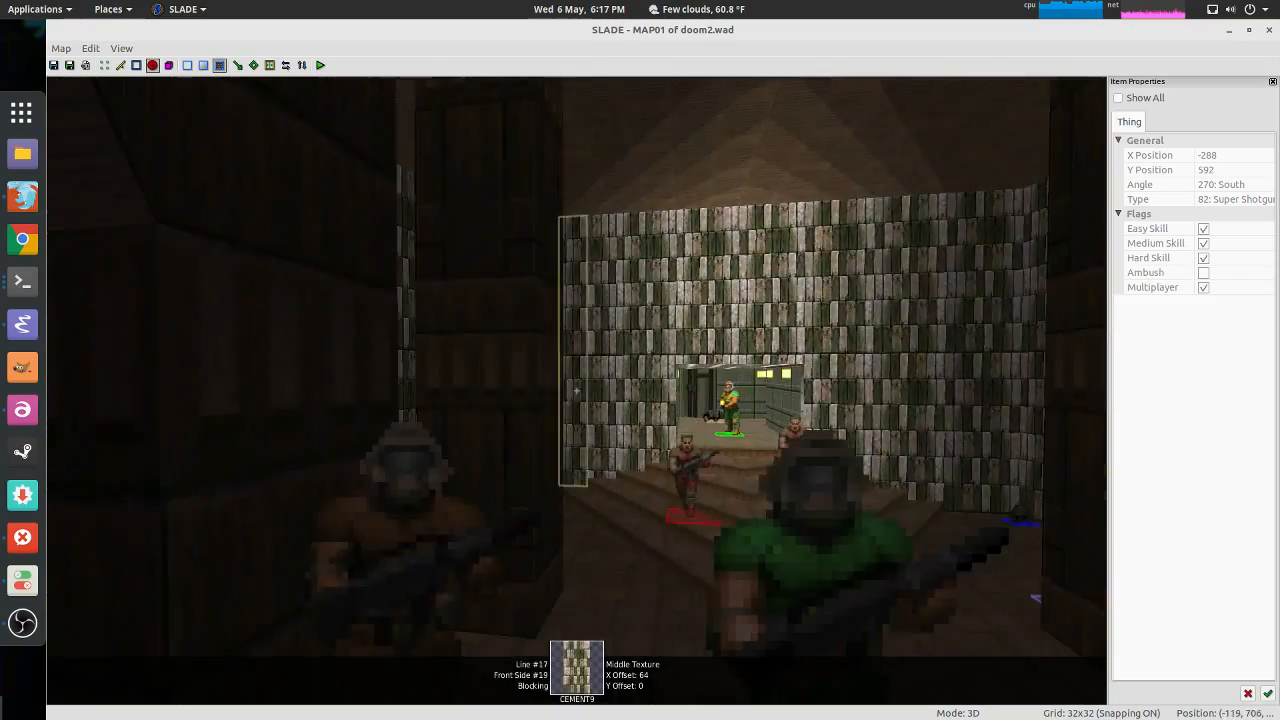
key(w)
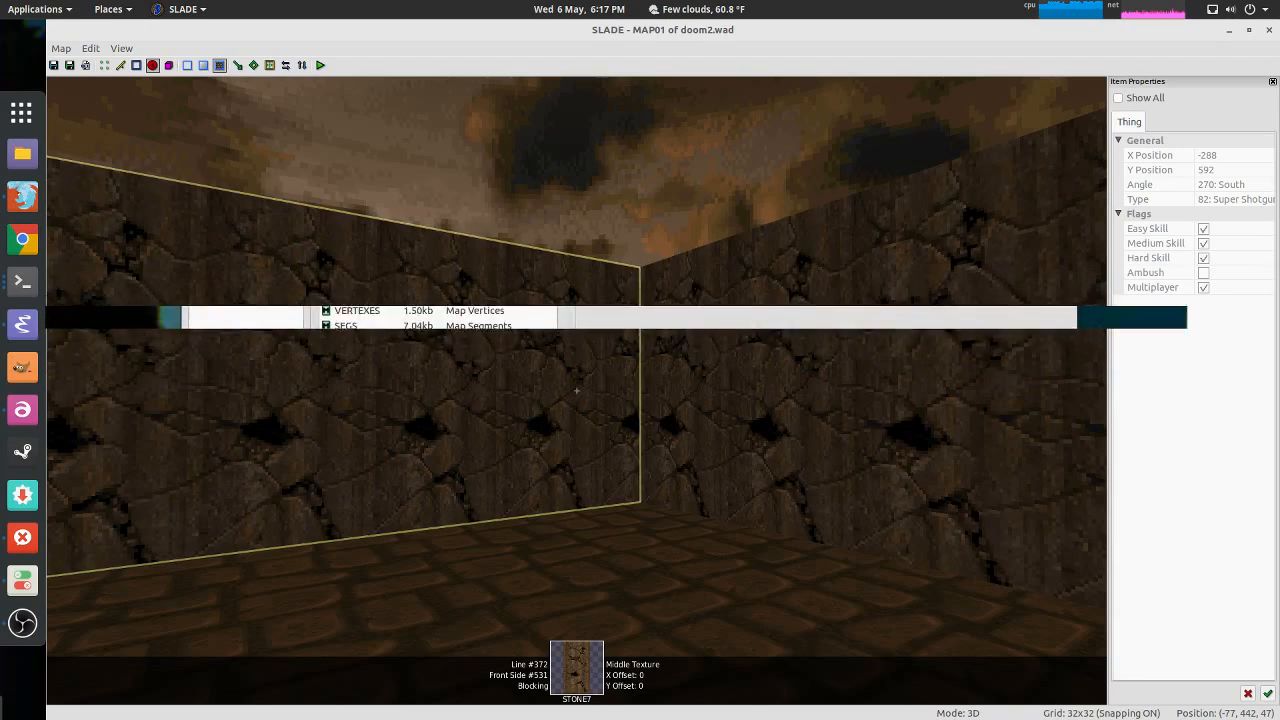
key(w)
Step: Select the new room's sector on the 2D map to show its properties, and return to the 3D view
key(q)
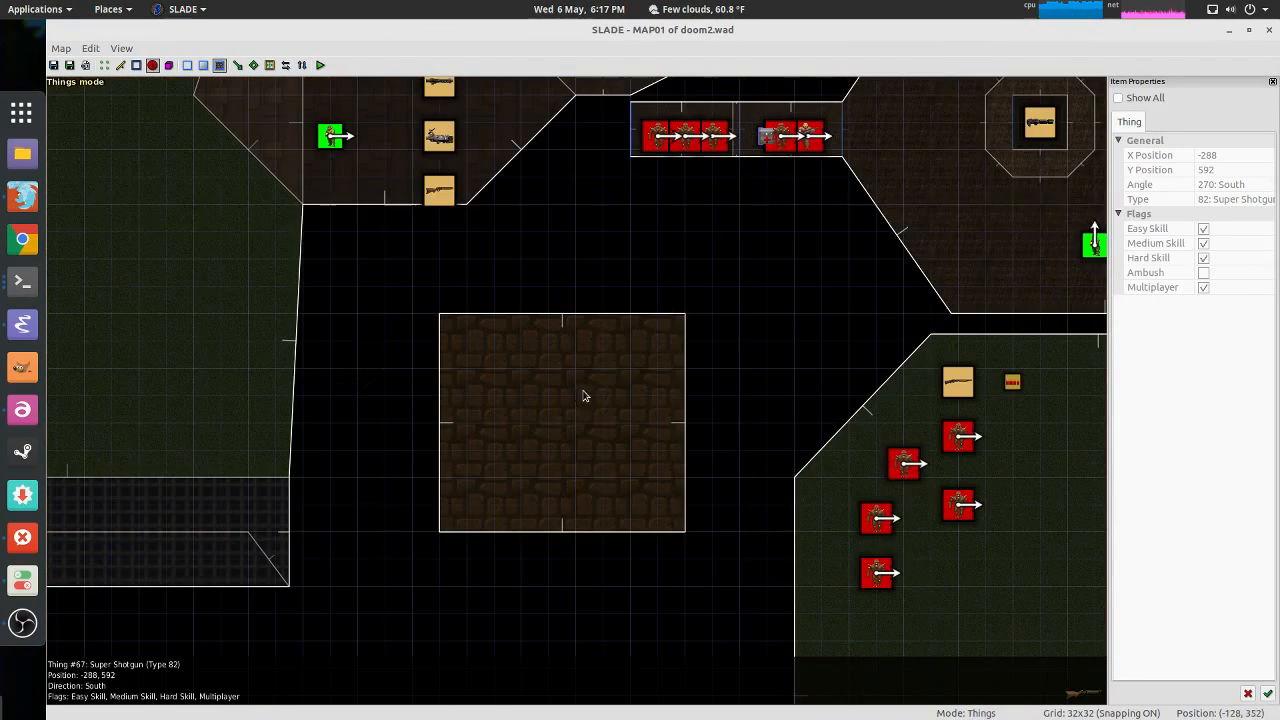
key(s)
click(658, 361)
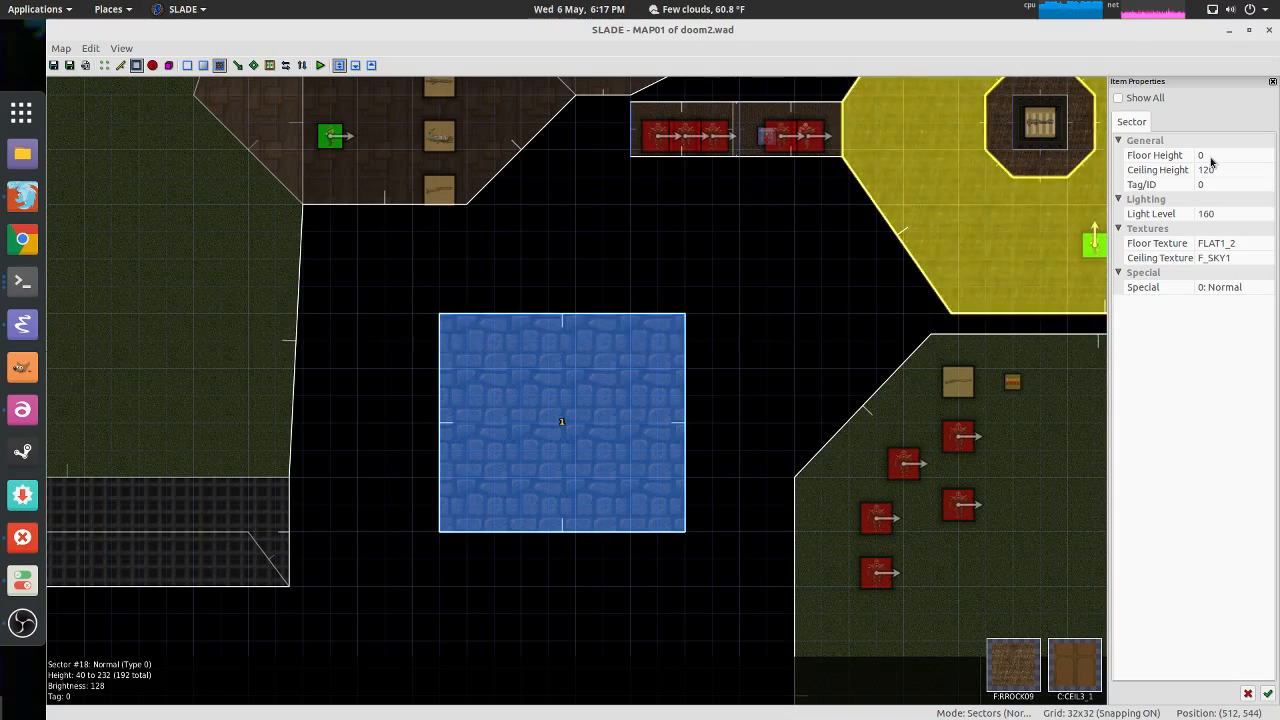
key(q)
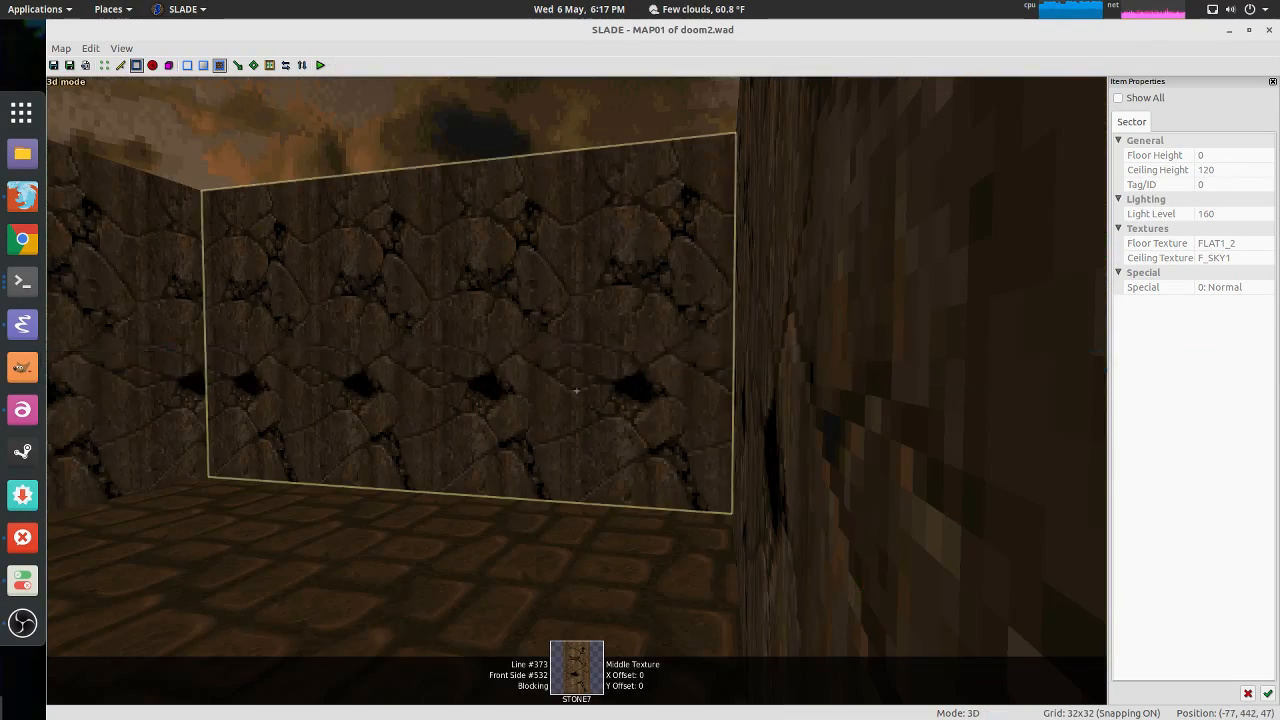
Step: Try different ceiling heights for the new room in the 3D view and leave the ceiling at 160
key(w)
key(s)
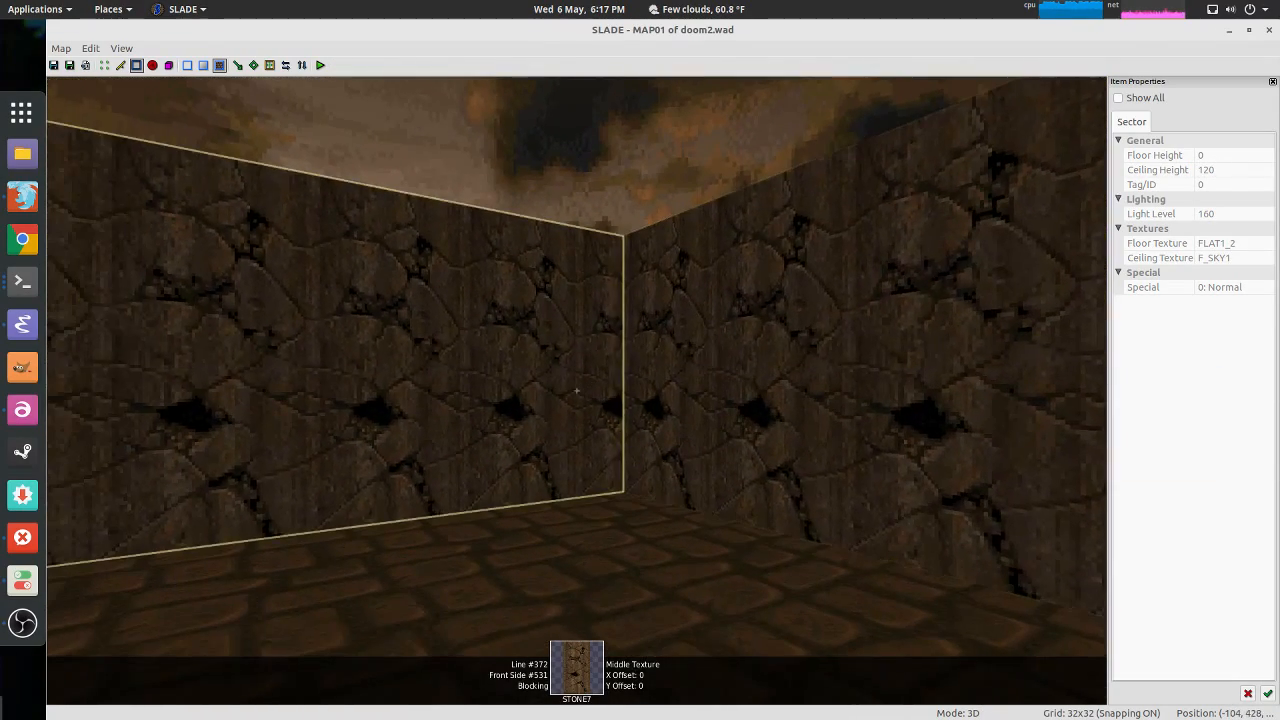
scroll(576, 390, up, 4)
scroll(576, 390, down, 5)
scroll(576, 390, up, 4)
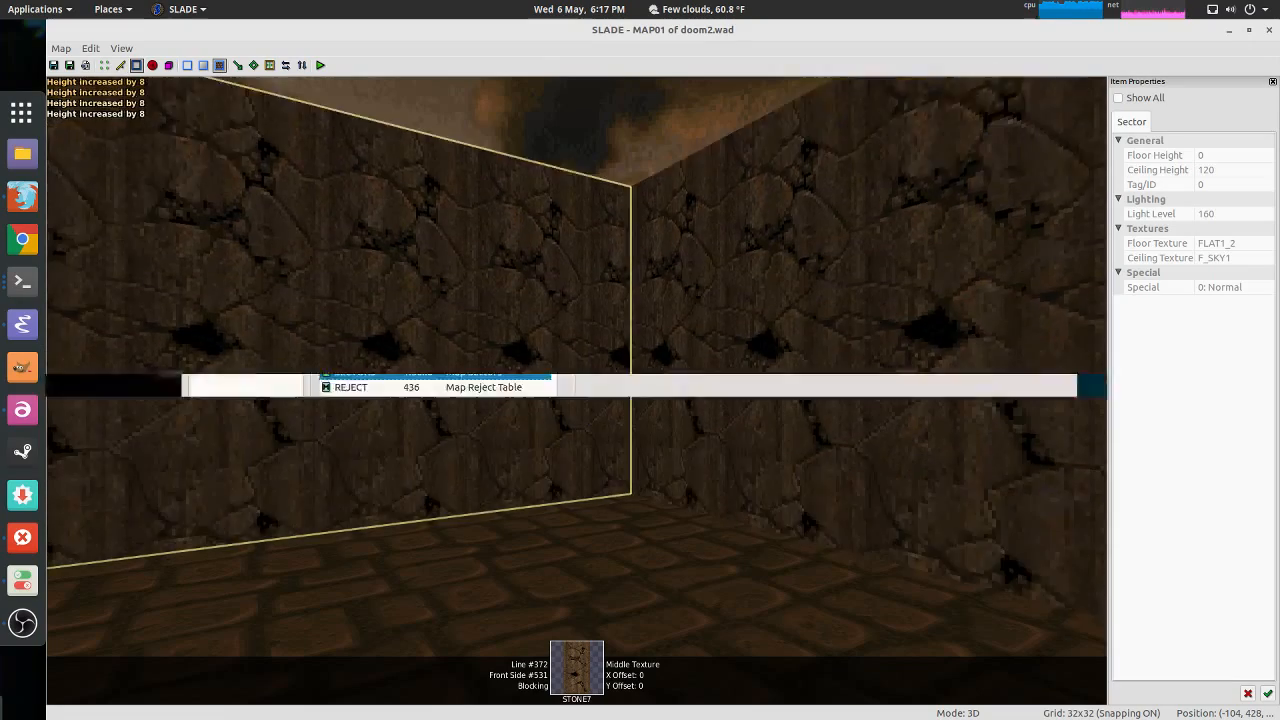
scroll(576, 390, down, 5)
scroll(576, 390, up, 5)
scroll(576, 390, down, 4)
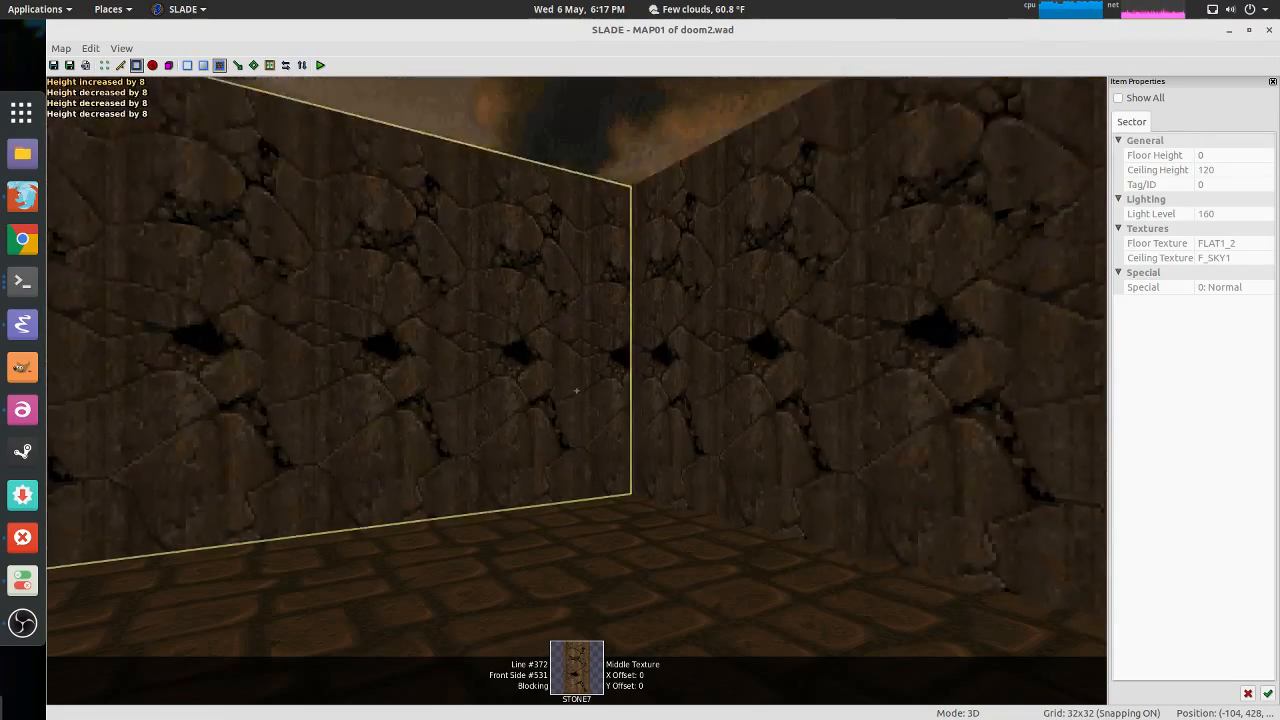
scroll(576, 390, up, 3)
scroll(576, 390, down, 2)
scroll(576, 390, up, 5)
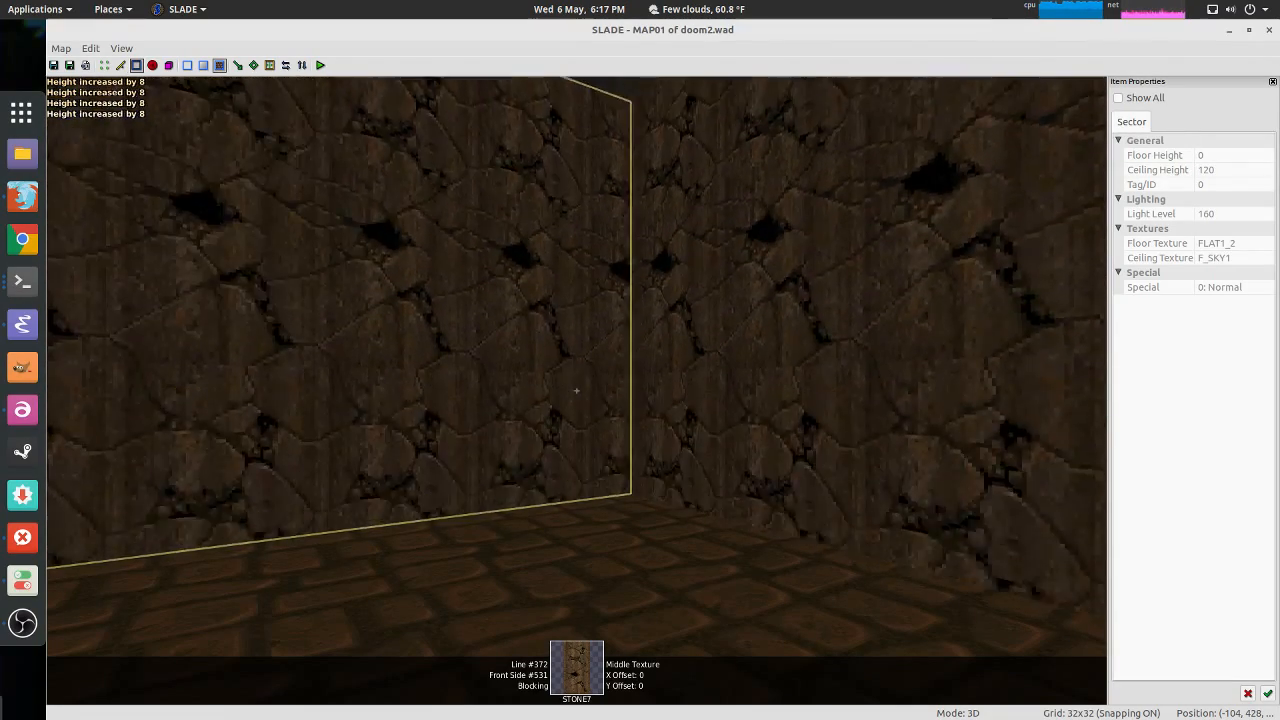
scroll(576, 390, down, 7)
key(a)
key(s)
scroll(576, 390, up, 4)
scroll(576, 390, down, 4)
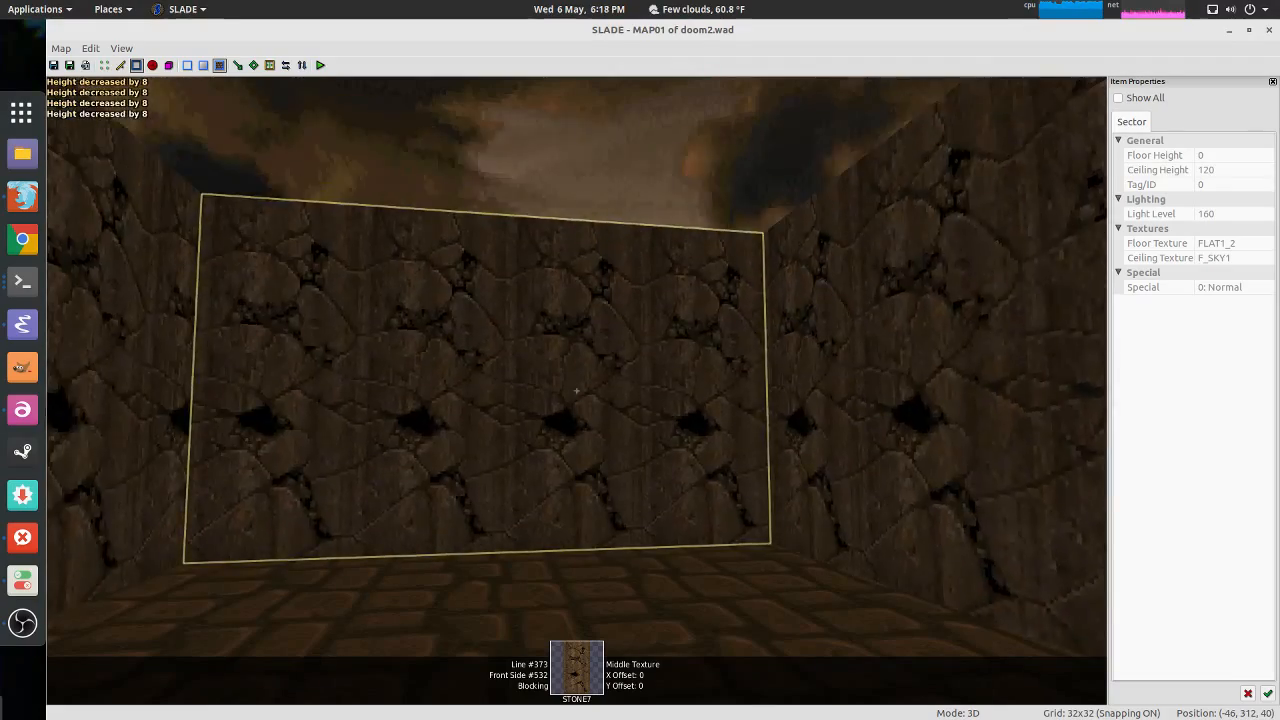
scroll(576, 390, up, 3)
Step: Try raising and lowering the new room's floor in steps of 8 in the 3D view
key(w)
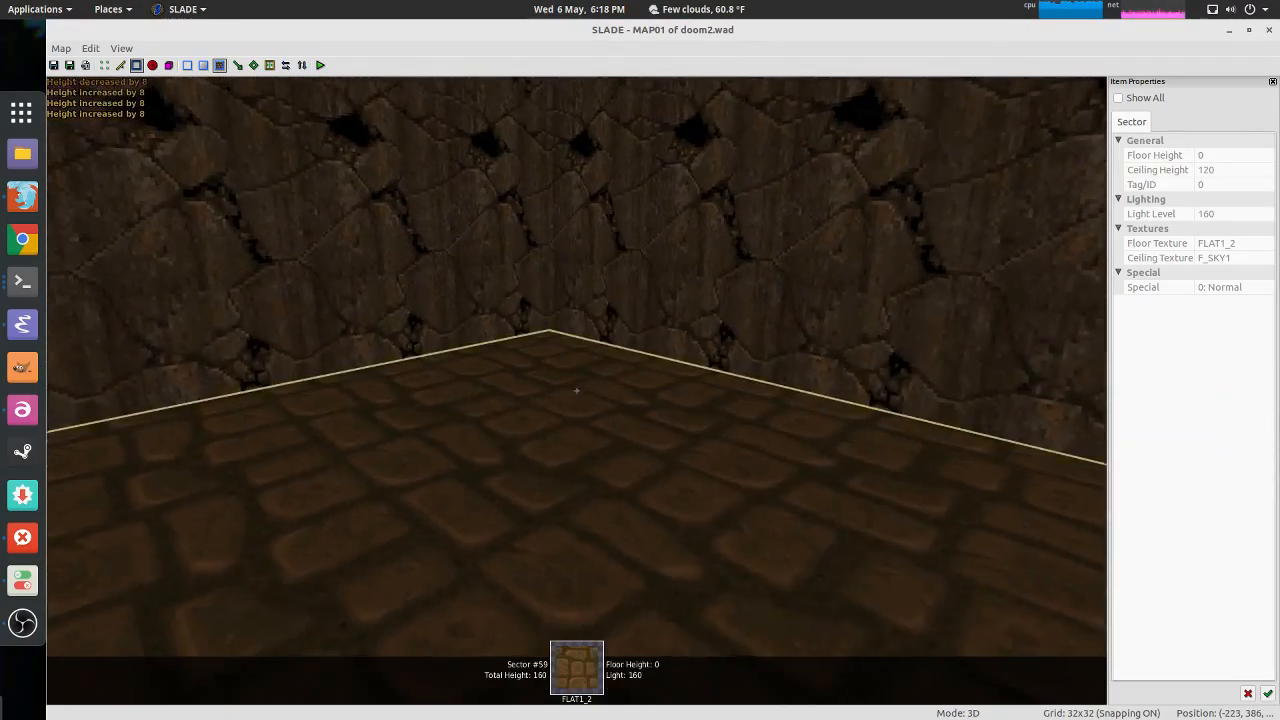
scroll(576, 390, up, 3)
scroll(576, 390, down, 4)
scroll(576, 390, up, 2)
scroll(576, 390, down, 2)
scroll(576, 390, up, 1)
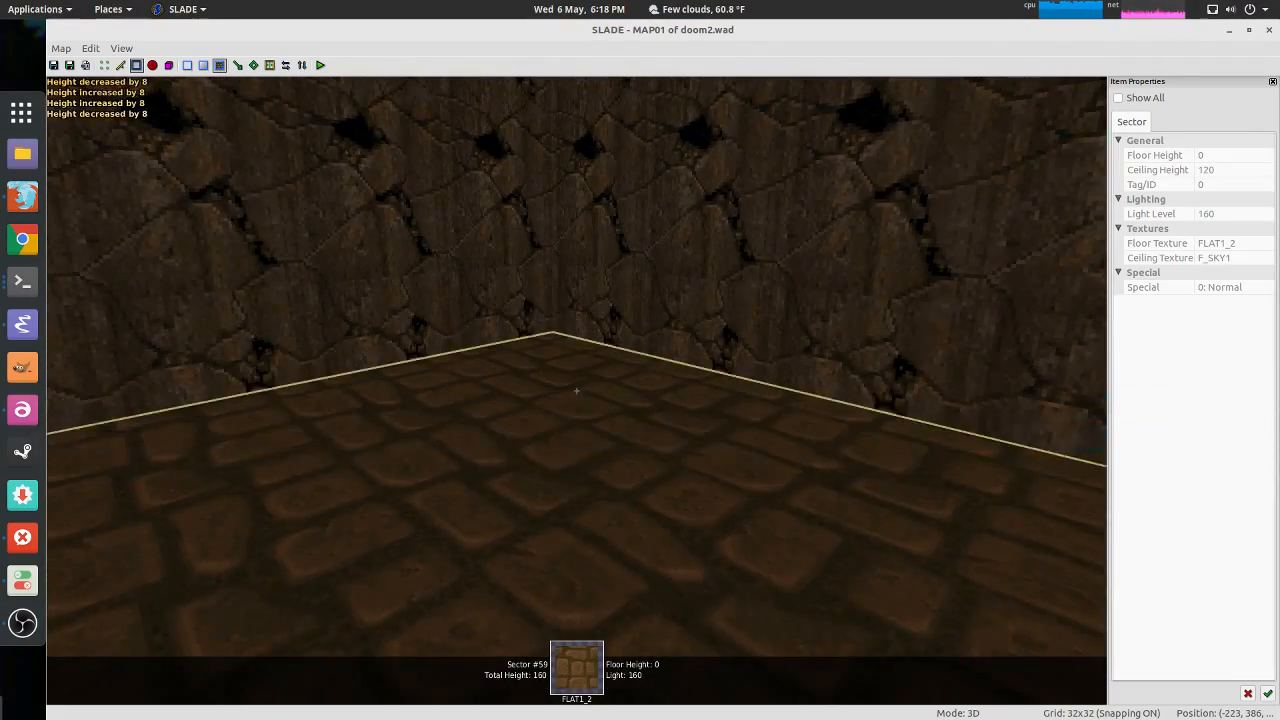
Step: Lower the step sectors in front of the start room's doorway to floor level and view the flattened area
key(w)
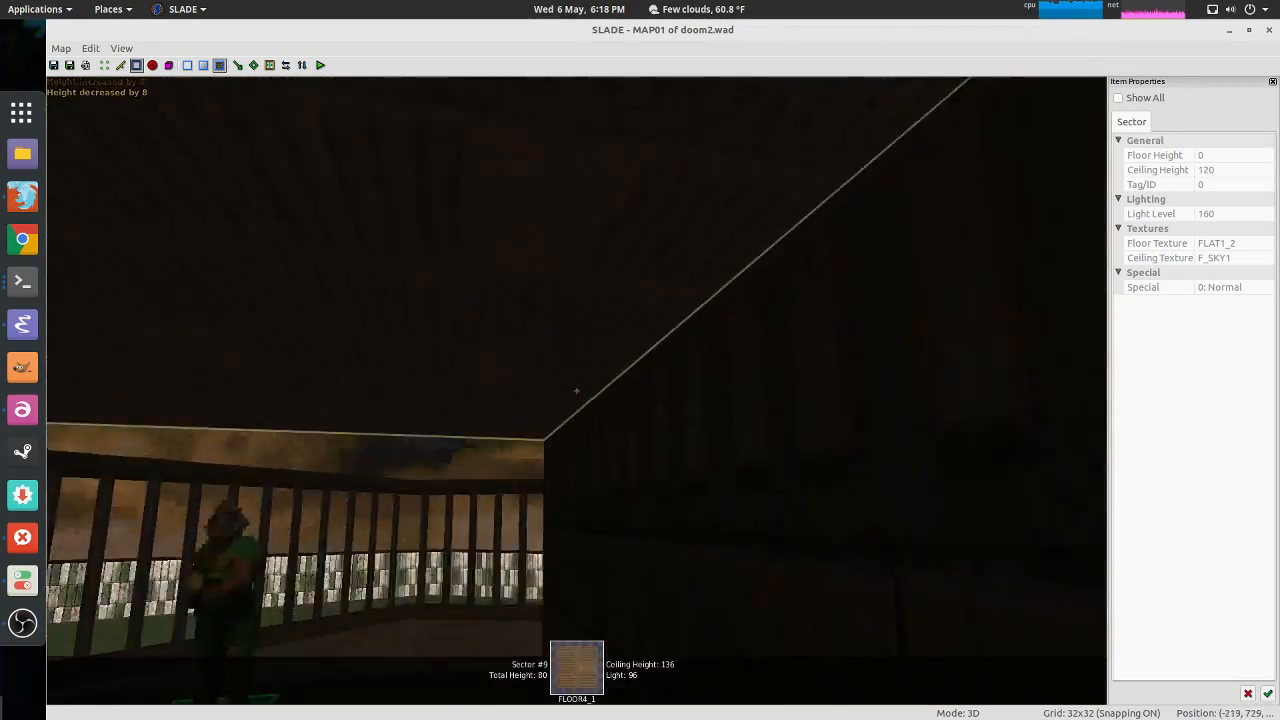
key(w)
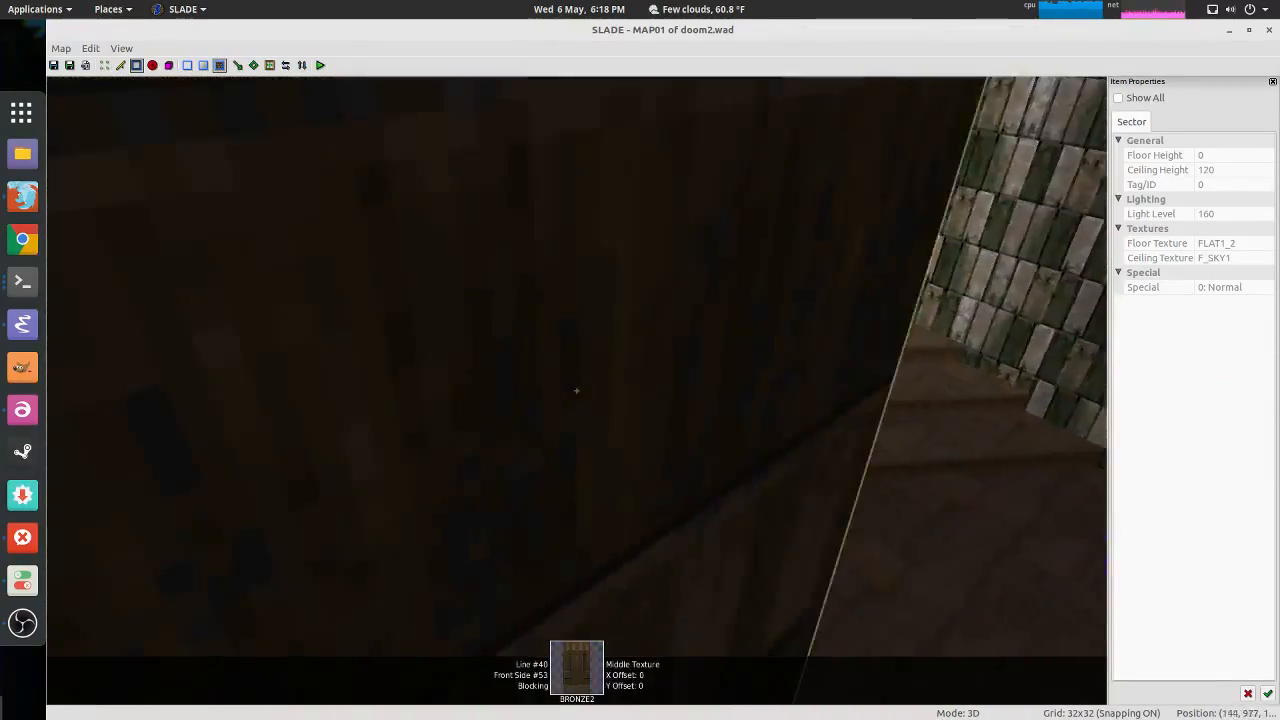
key(s)
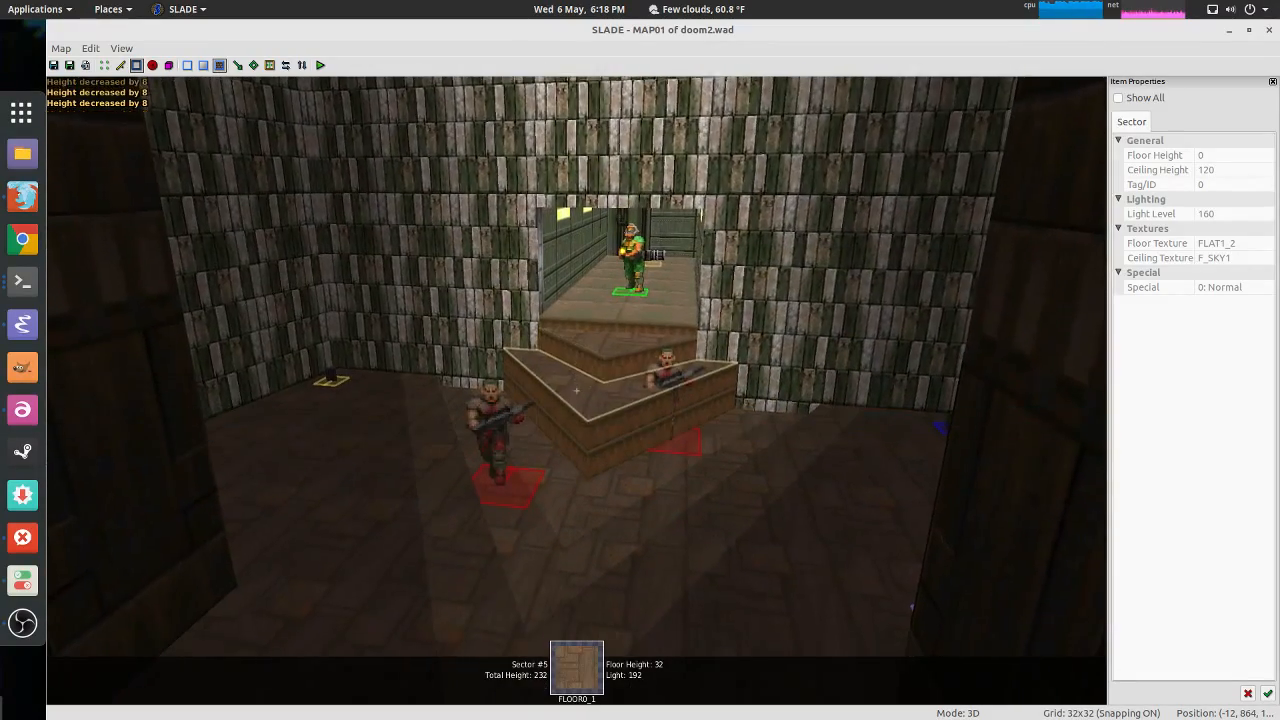
key(w)
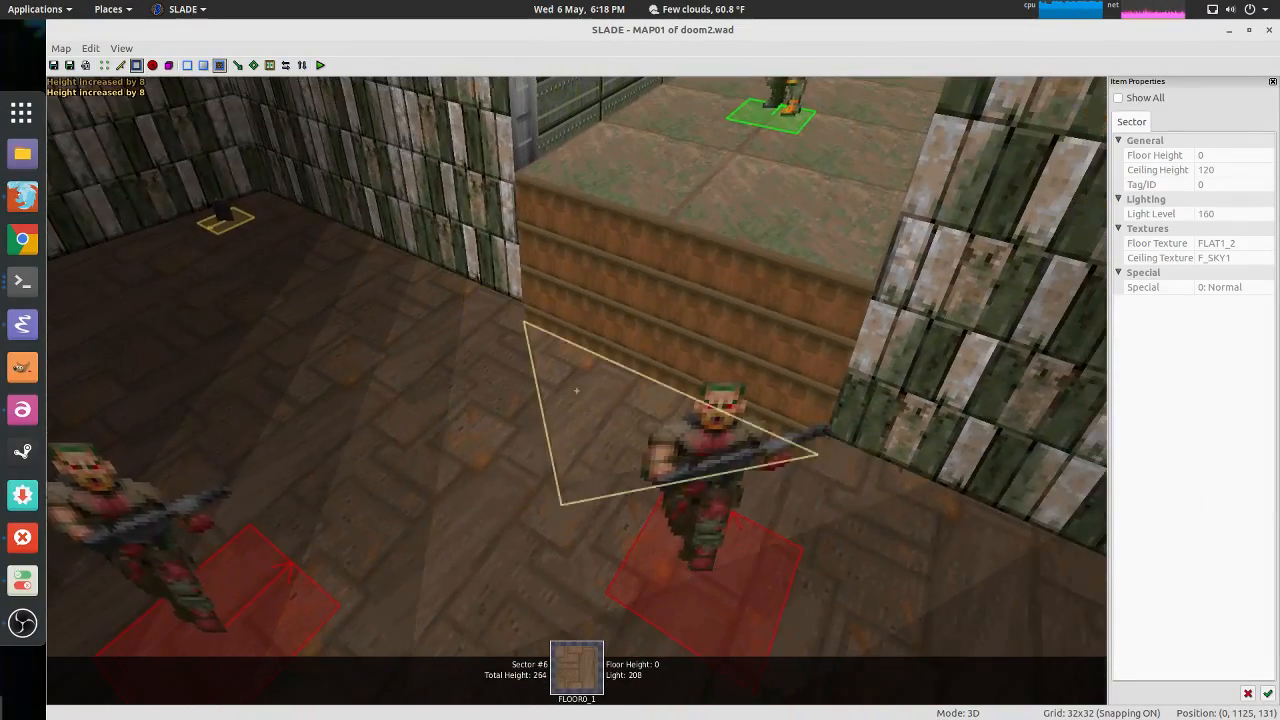
key(s)
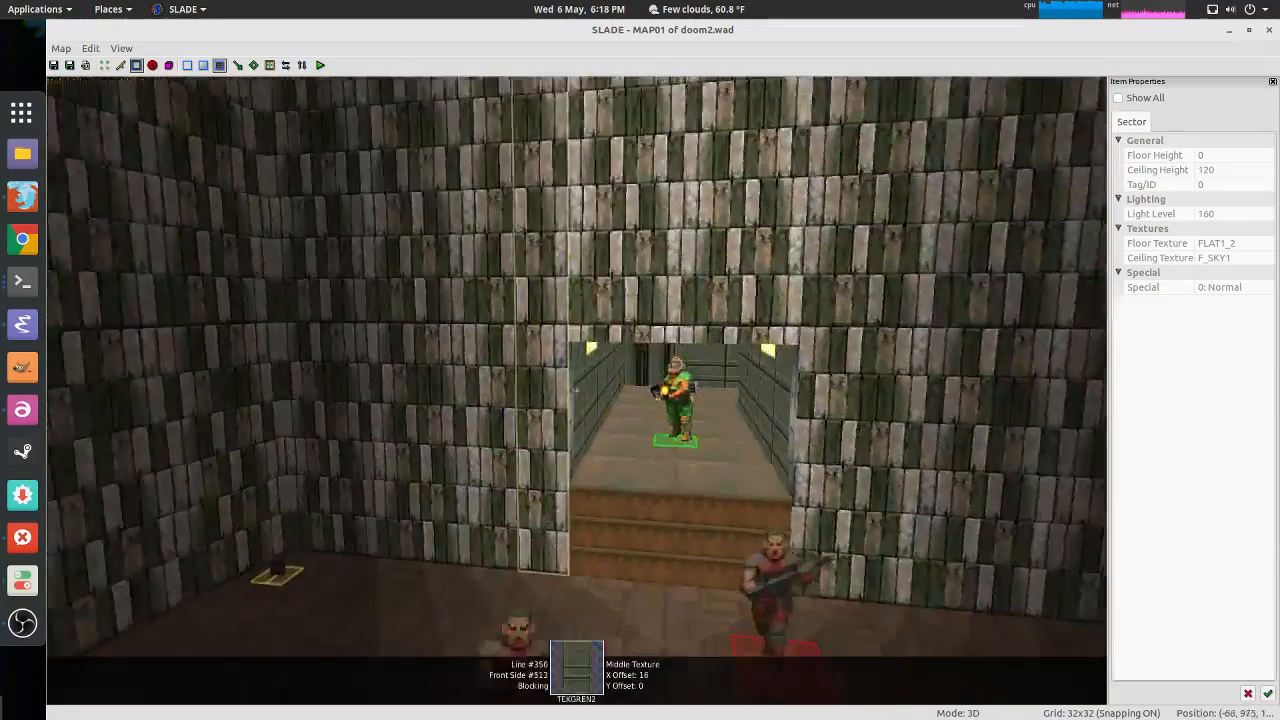
key(w)
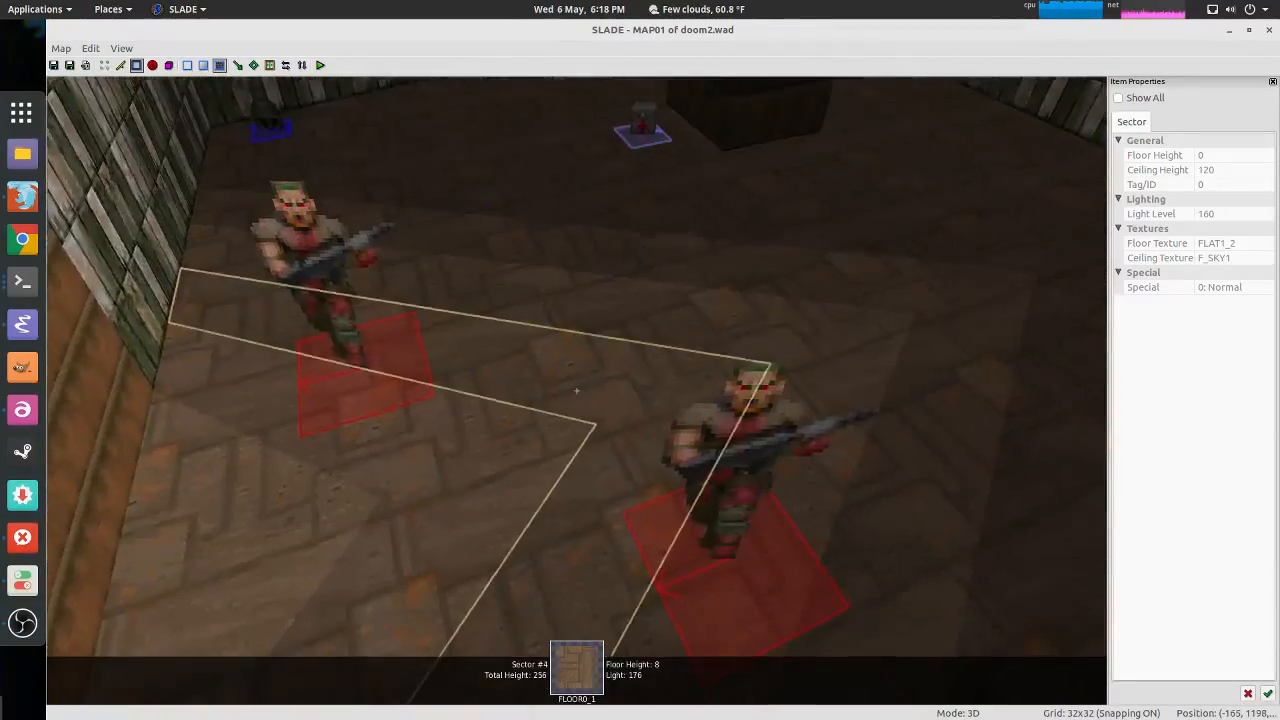
key(w)
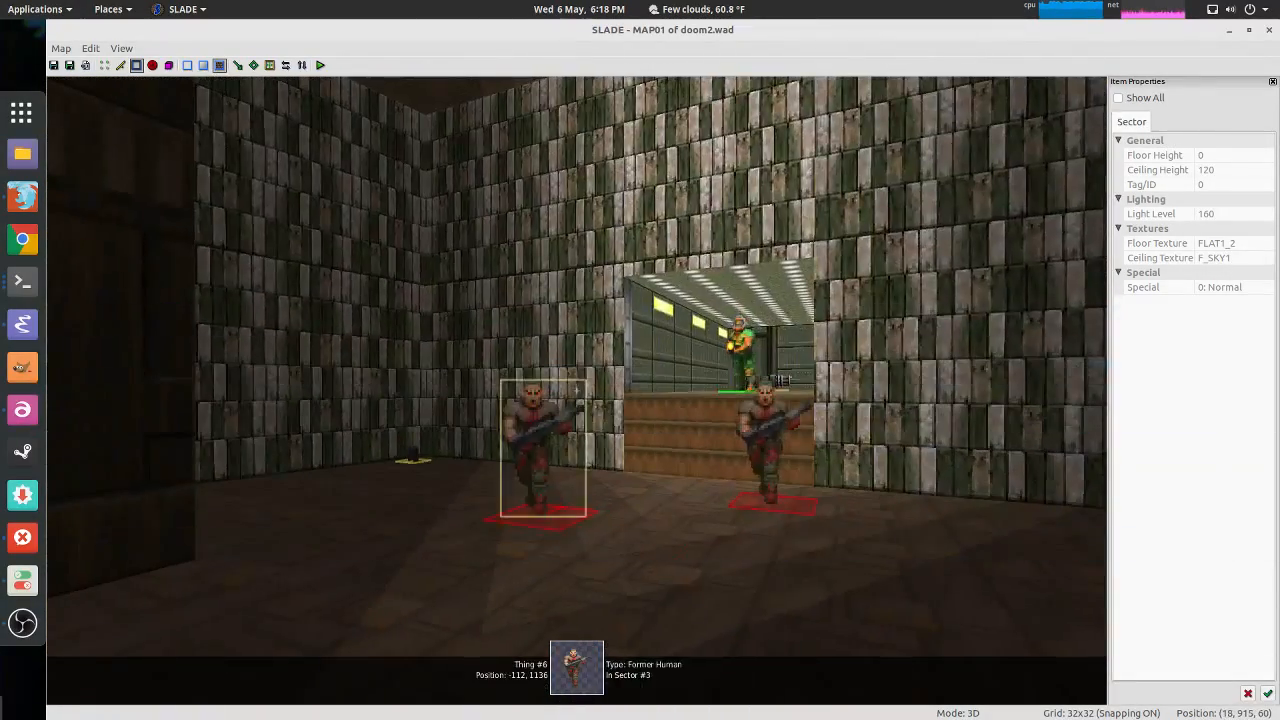
key(w)
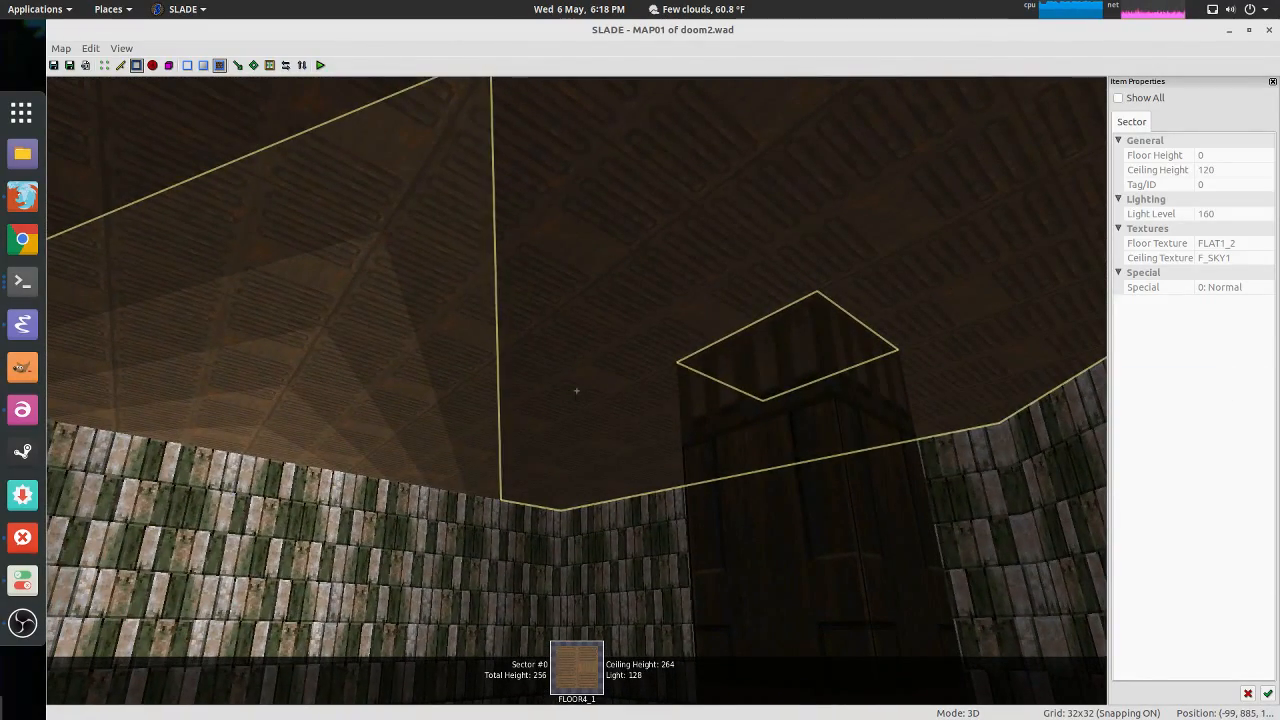
Step: View the available flats for the start room's ceiling, and raise the large dim sector's light level to 255
key(t)
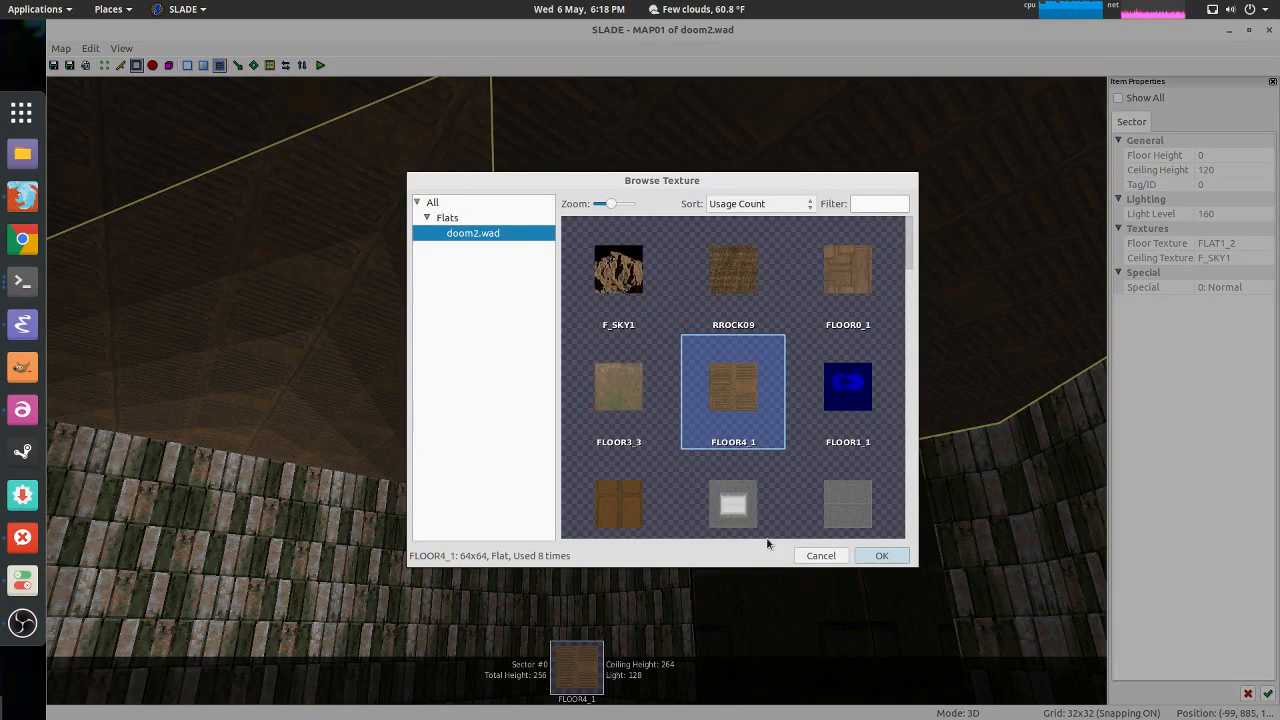
key(Escape)
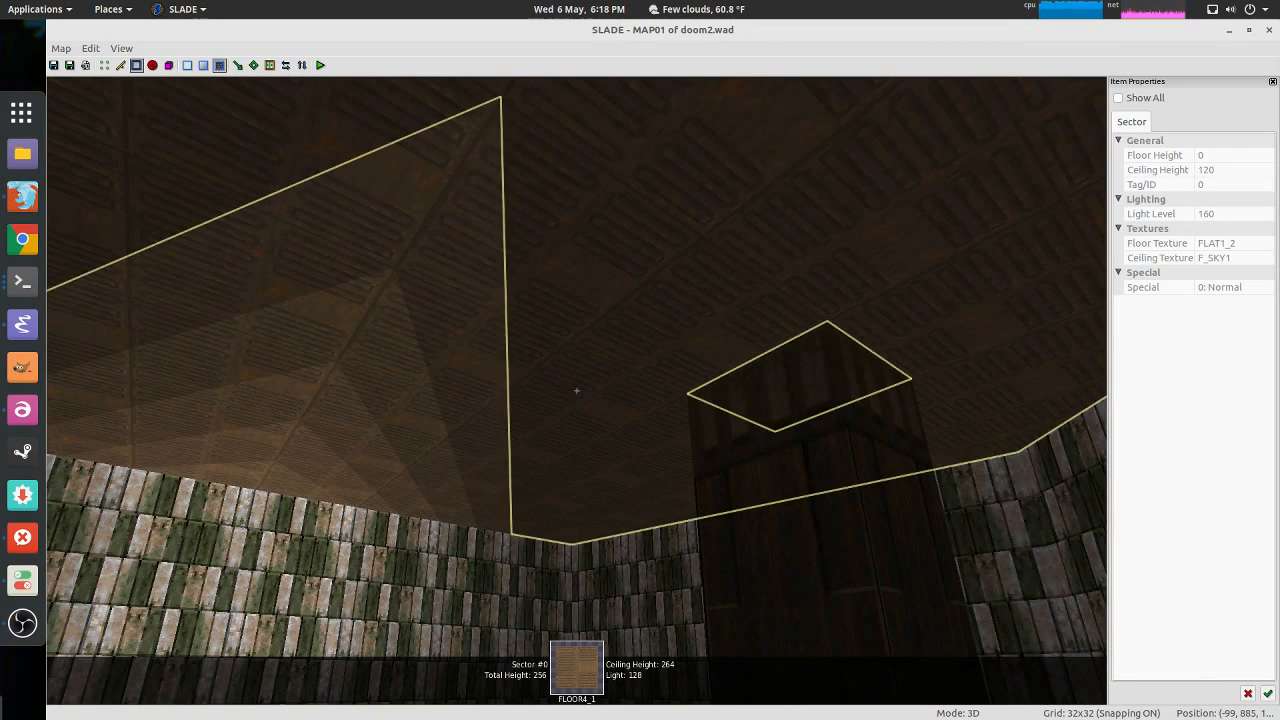
key(apostrophe)
key(apostrophe)
key(apostrophe)
key(apostrophe)
key(apostrophe)
key(apostrophe)
key(apostrophe)
key(apostrophe)
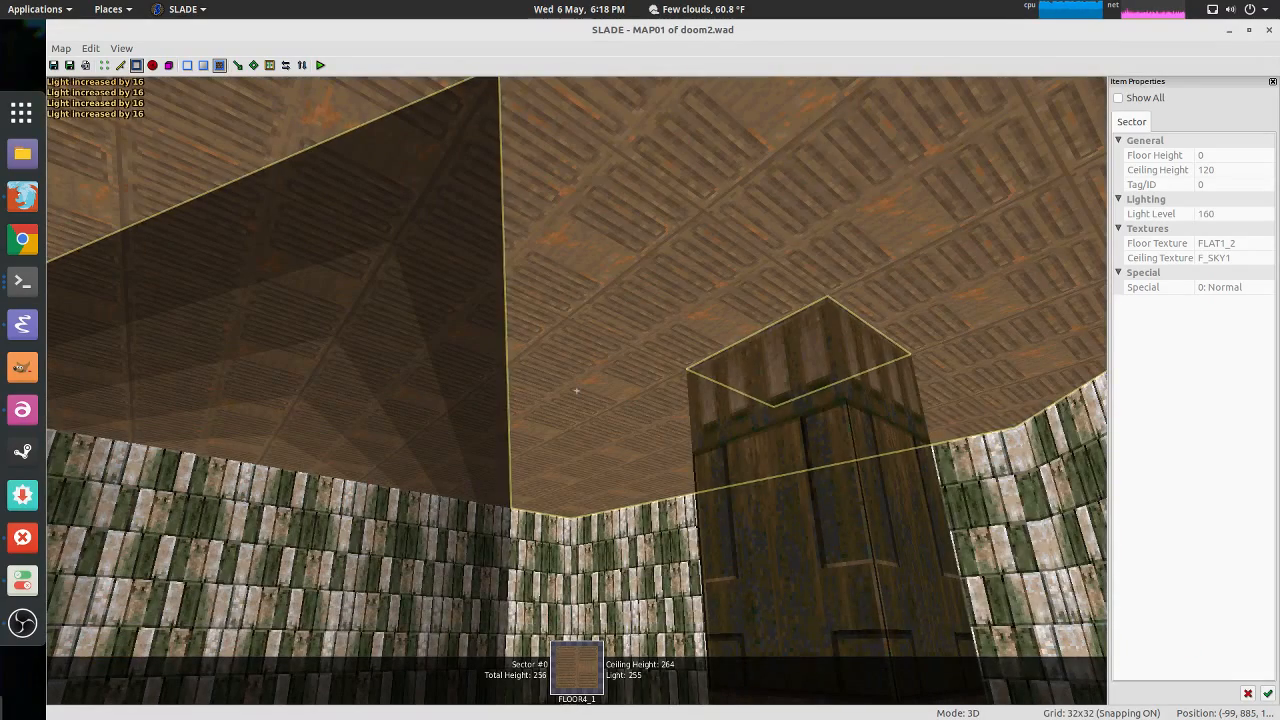
Step: Lower the start room's large sector to light level 0
key(semicolon)
key(semicolon)
key(semicolon)
key(semicolon)
key(semicolon)
key(semicolon)
key(semicolon)
key(semicolon)
key(semicolon)
key(semicolon)
key(semicolon)
key(semicolon)
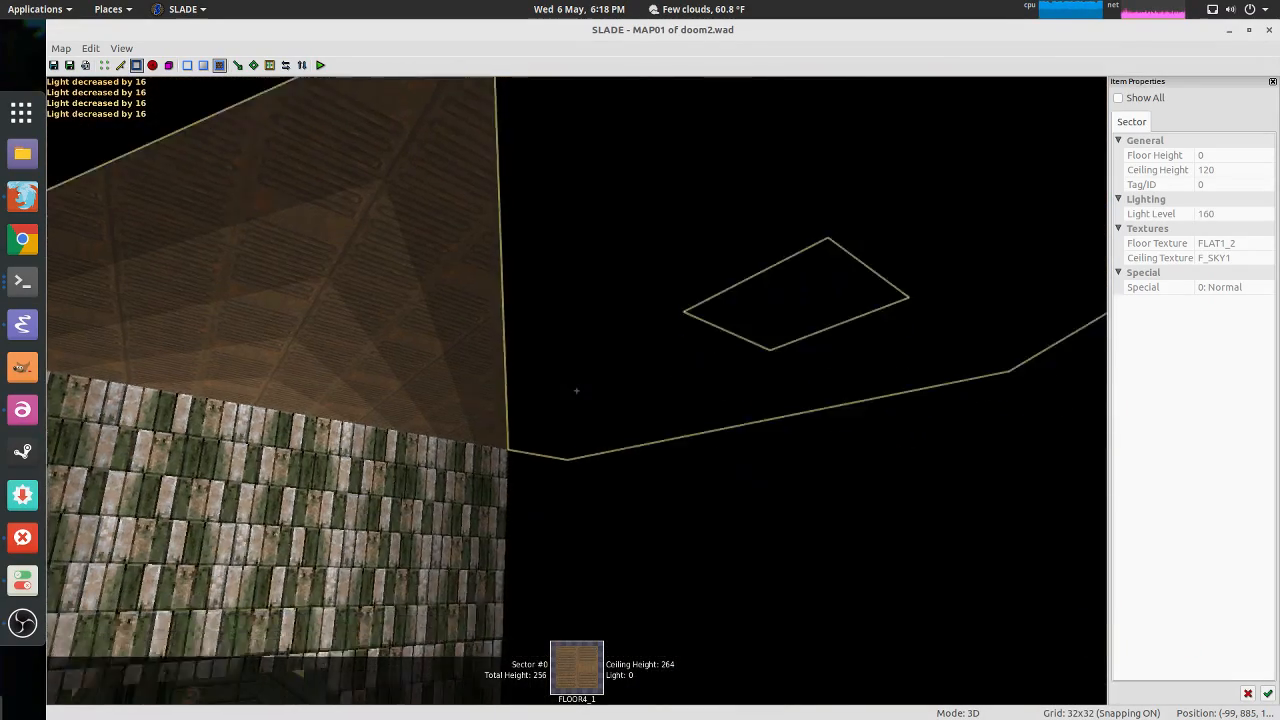
Step: Bring the start room's darkened sector back to light level 128 and look over the room
key(apostrophe)
key(apostrophe)
key(apostrophe)
key(apostrophe)
key(apostrophe)
key(apostrophe)
key(apostrophe)
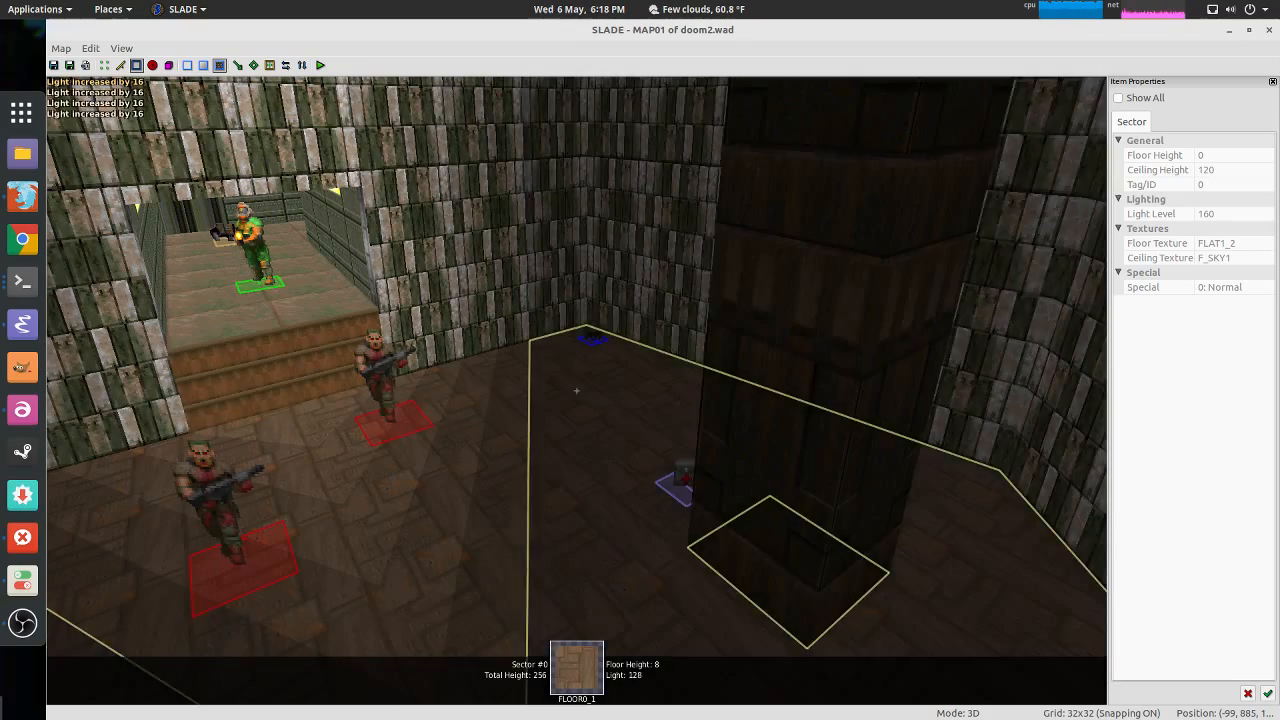
key(w)
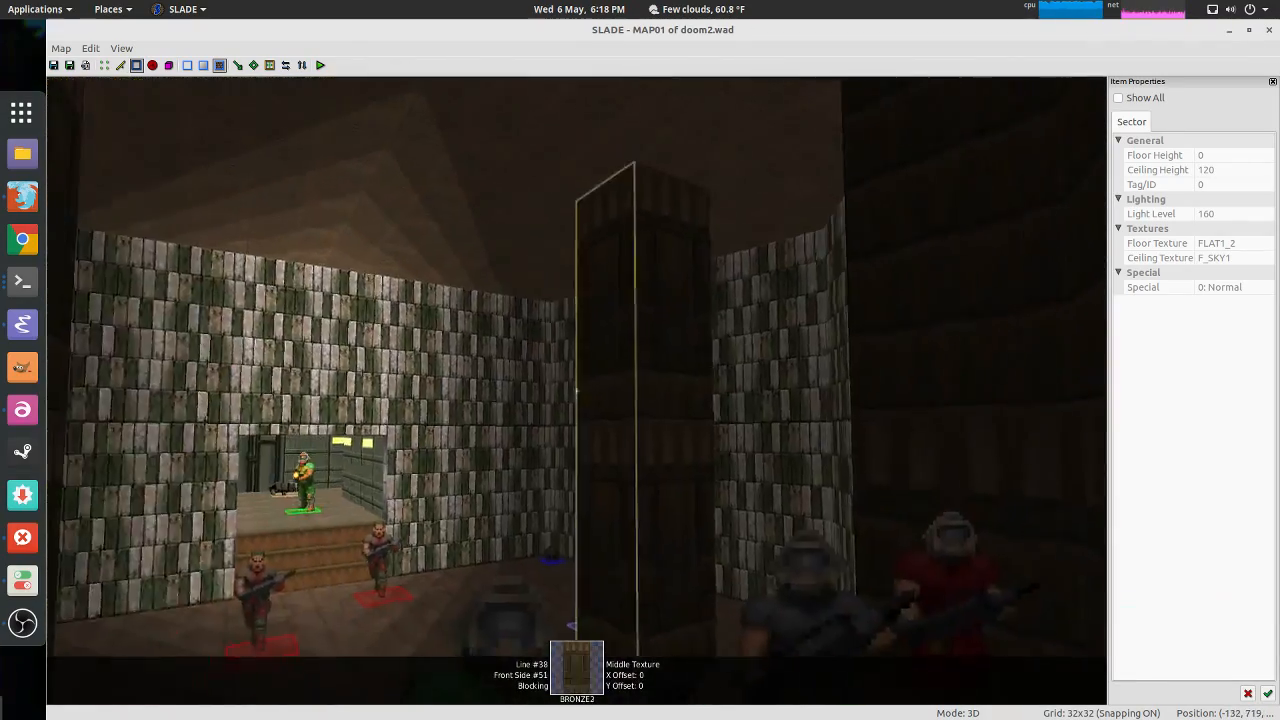
key(w)
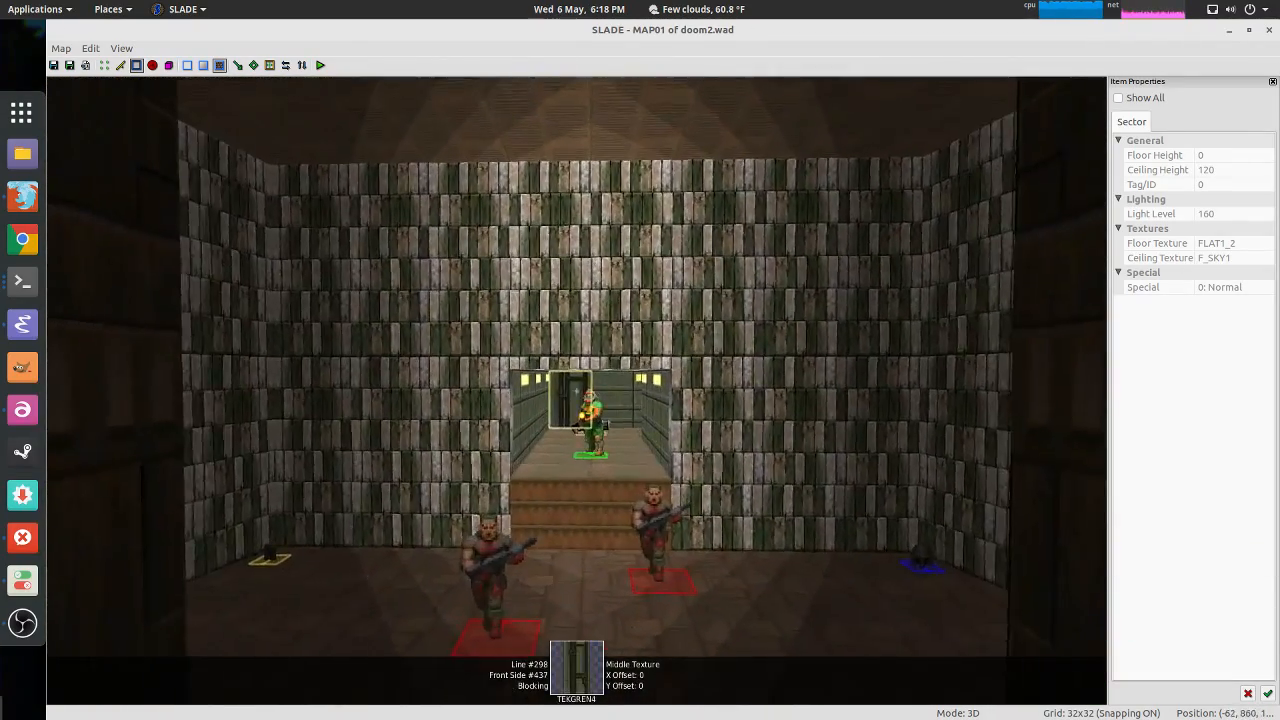
Step: View the start room's V-shaped sectors in front of the doorway in 3D and on the 2D map
key(w)
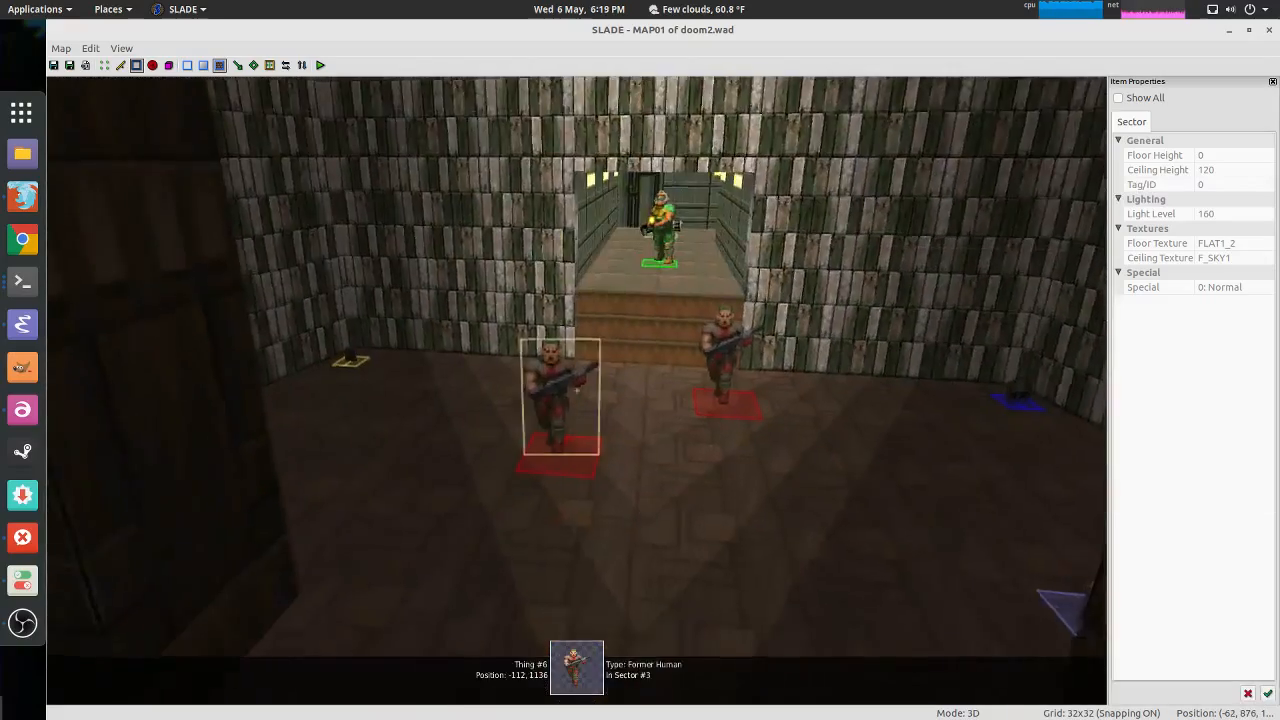
key(q)
middle_drag(557, 354, 625, 690)
middle_drag(735, 170, 660, 463)
scroll(660, 463, down, 1)
click(547, 305)
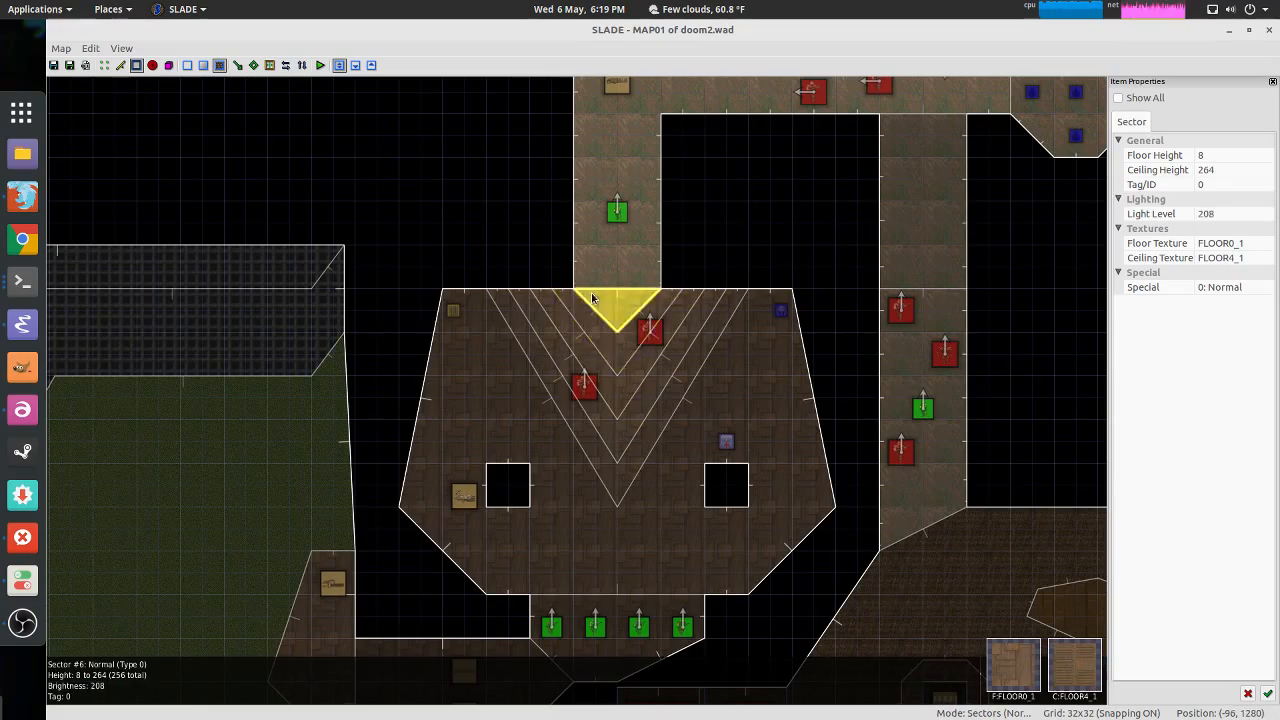
middle_drag(769, 351, 708, 345)
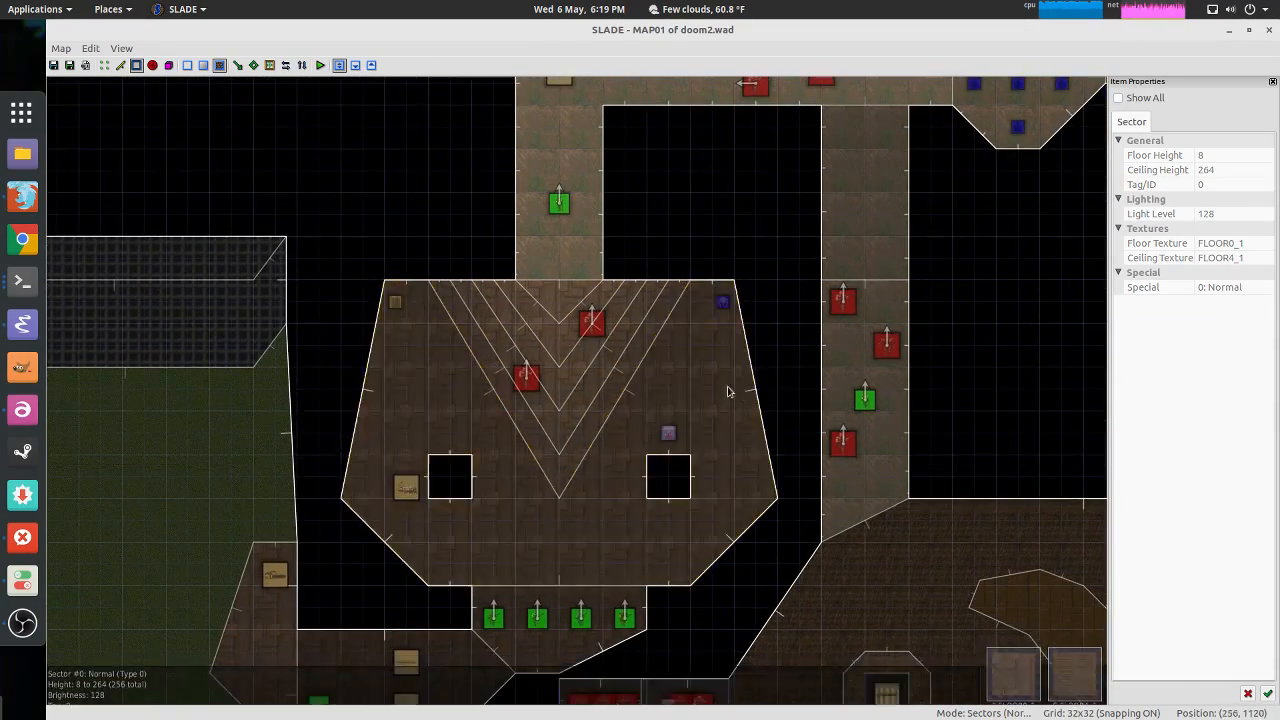
key(q)
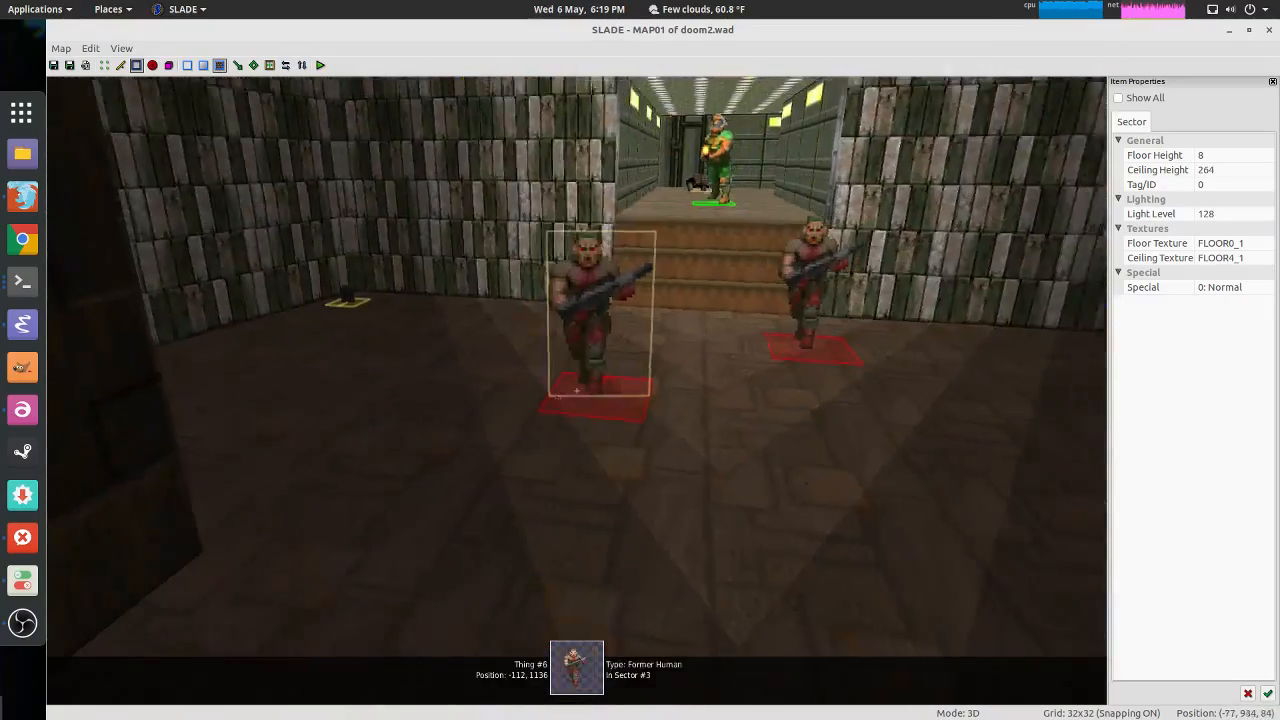
Step: Change the ceiling texture of the start room's large dim sector to CEIL5_2 in 3D mode
scroll(576, 390, up, 1)
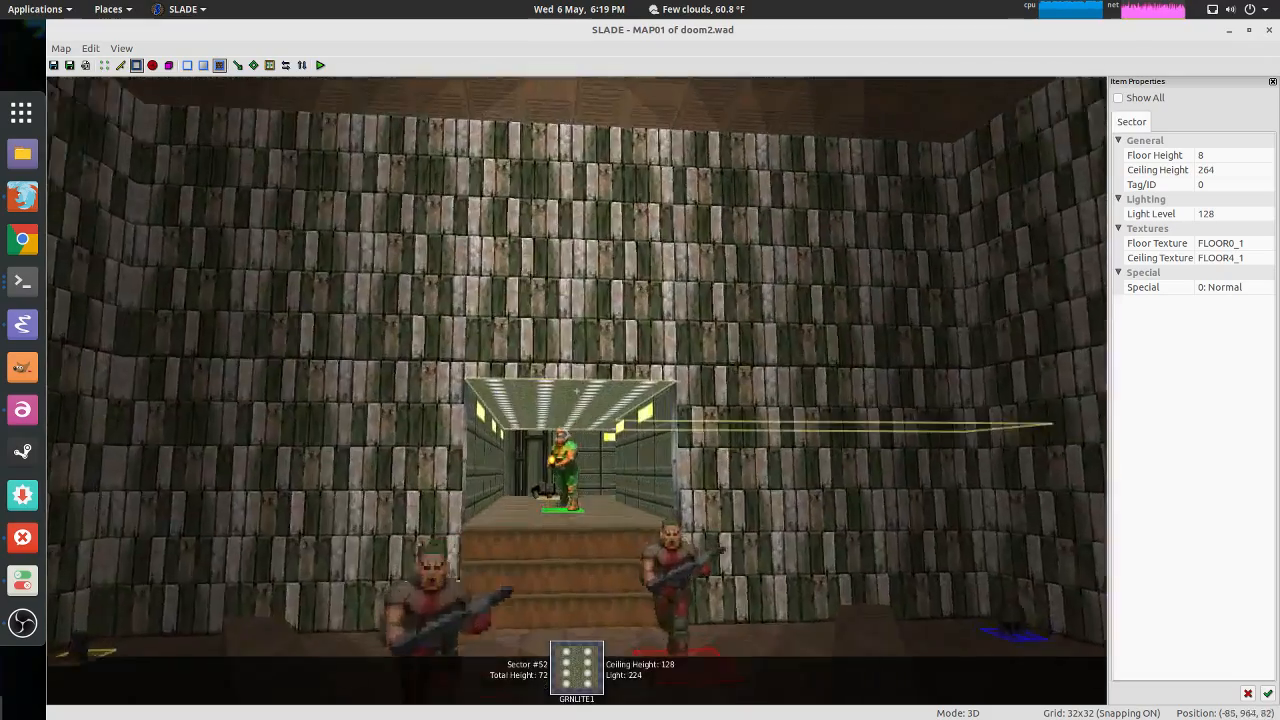
key(w)
key(Up)
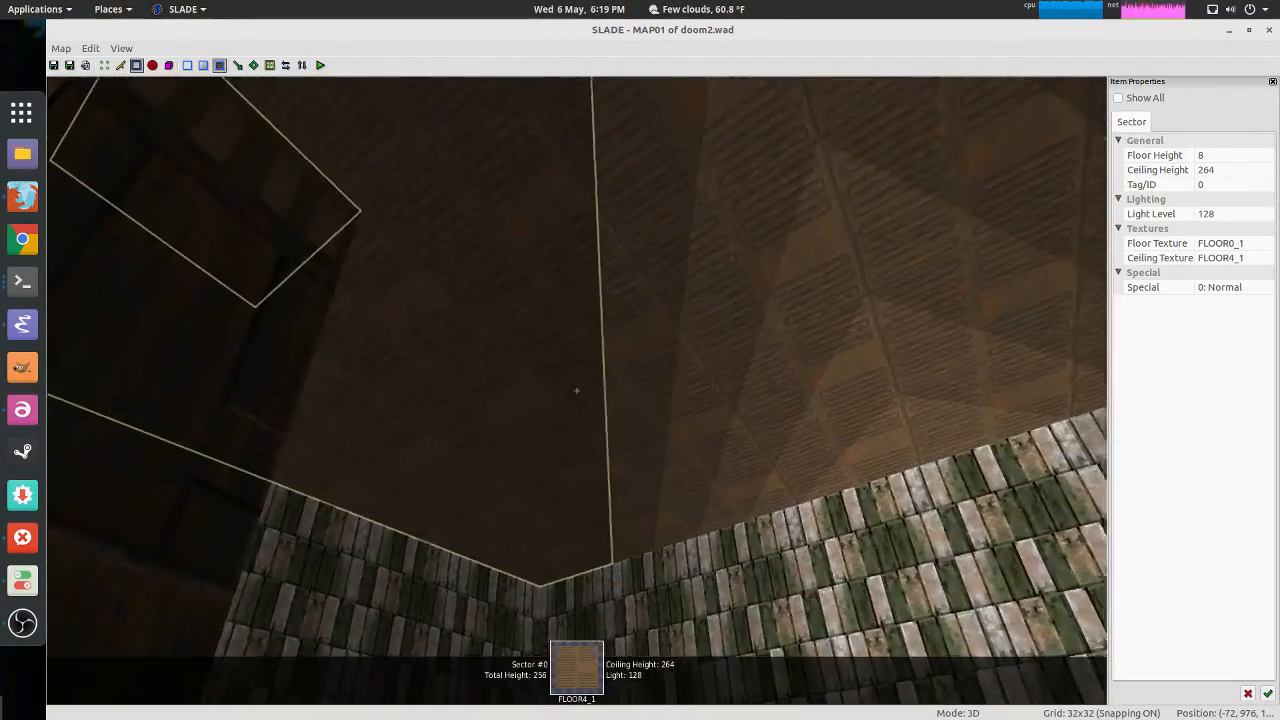
key(t)
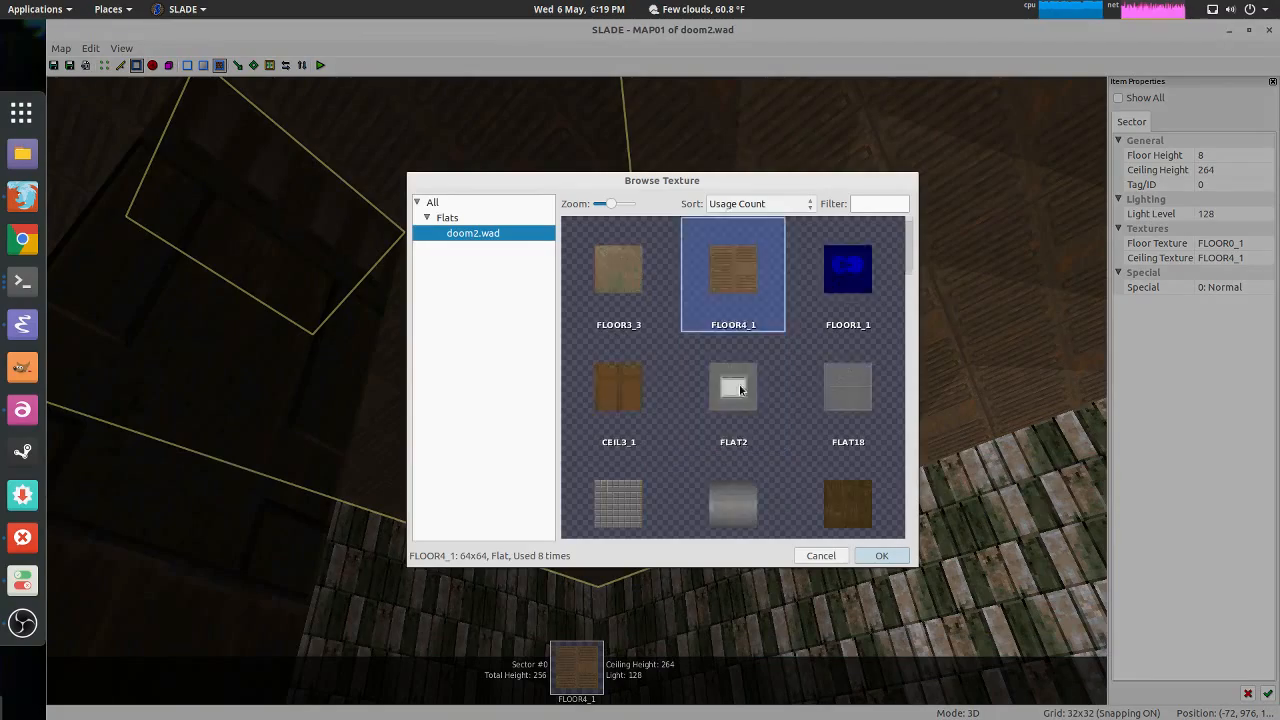
scroll(740, 390, down, 3)
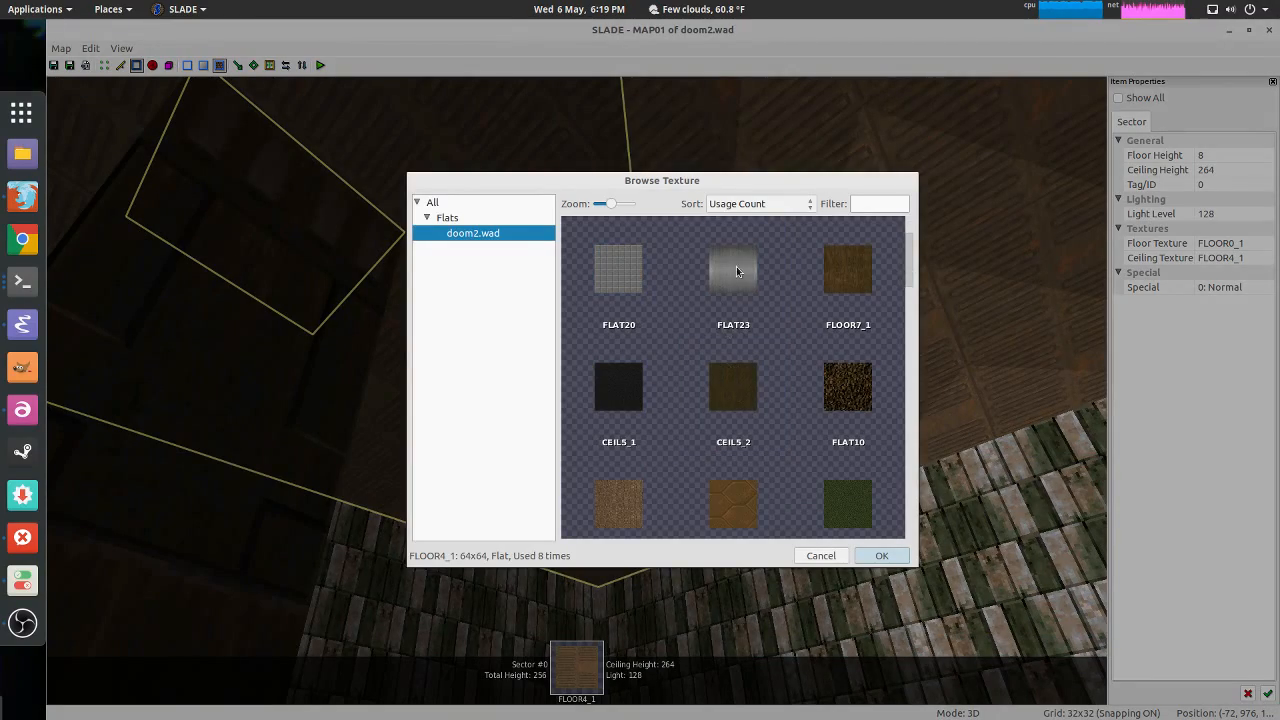
double_click(729, 391)
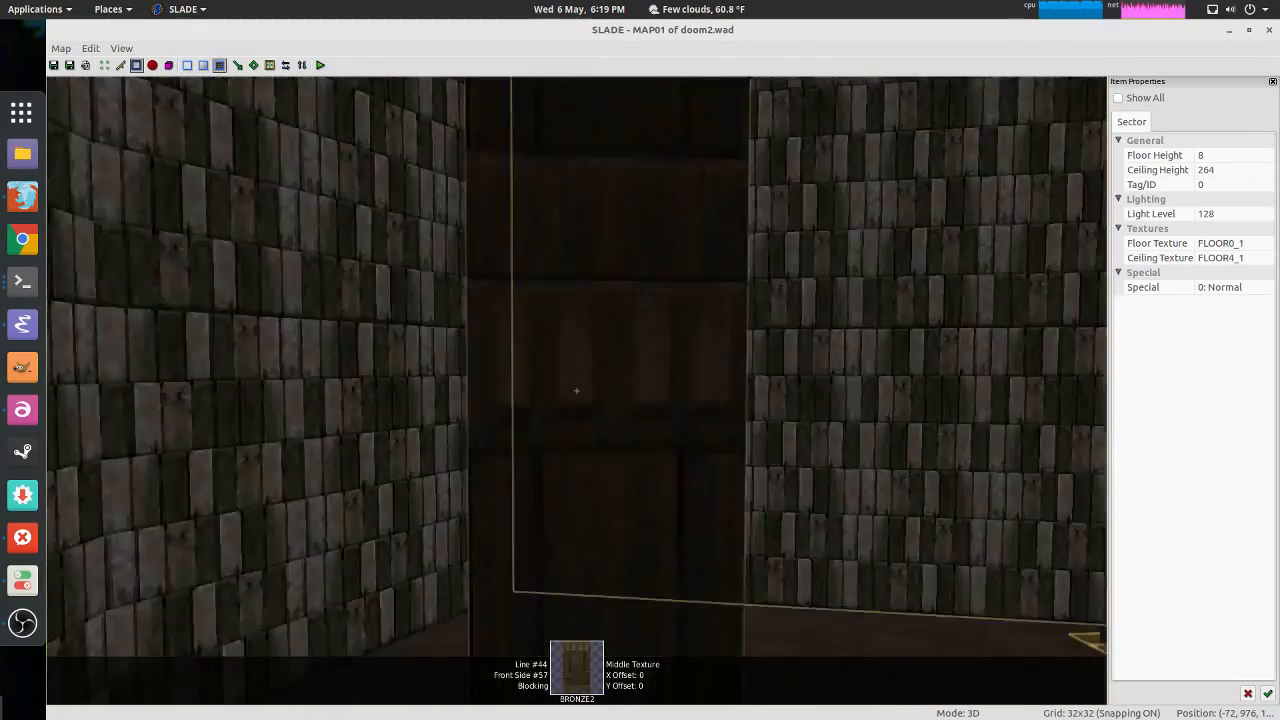
Step: Examine the step below and the wall section above the doorway, and view the textures available for that upper section
key(w)
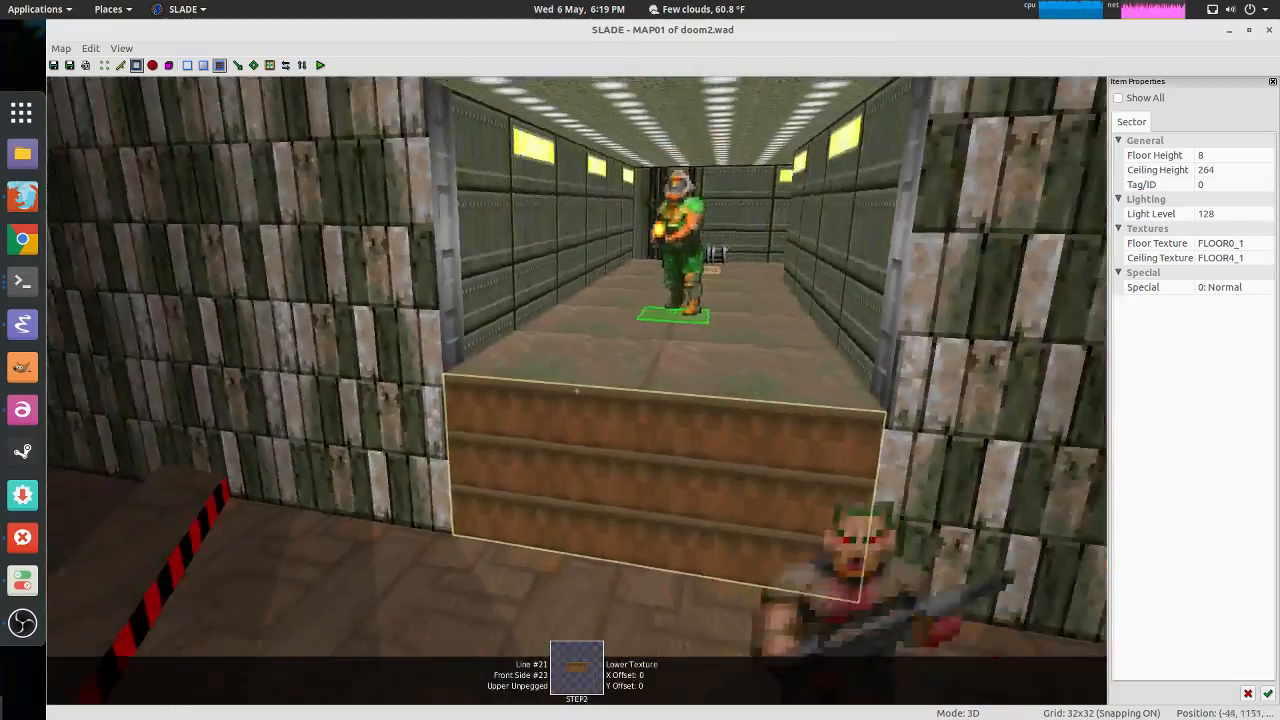
key(s)
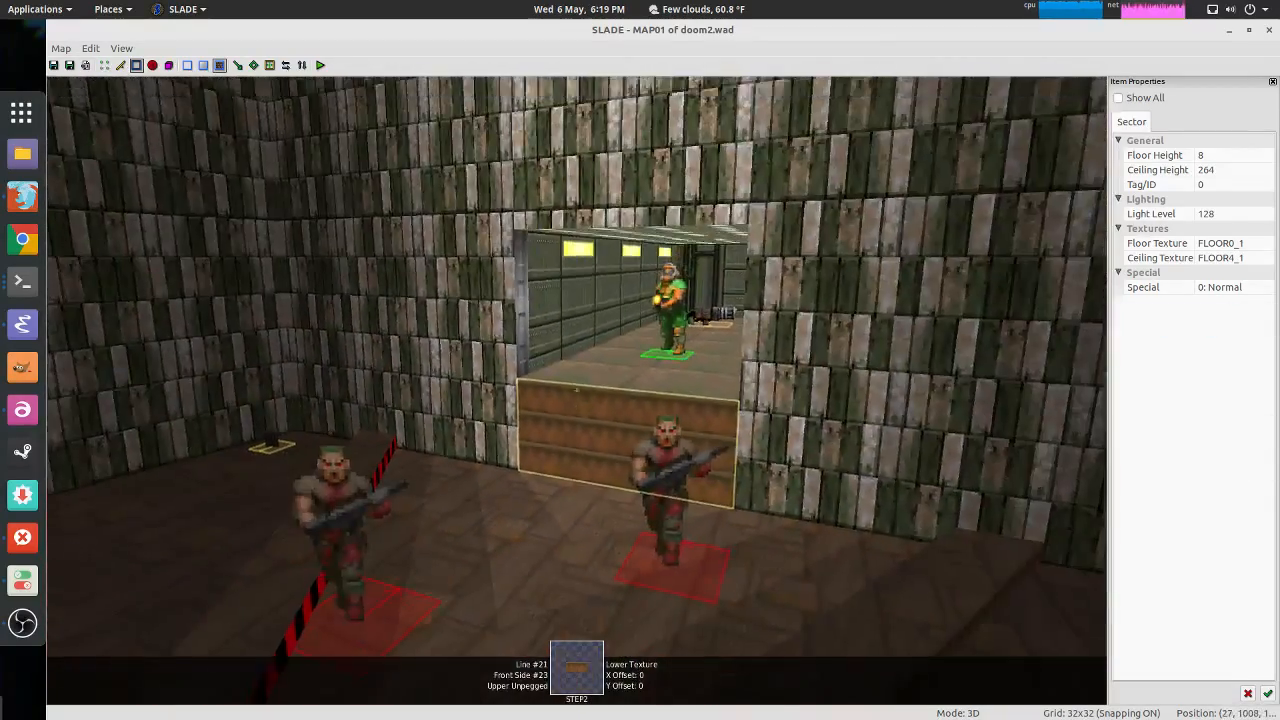
key(w)
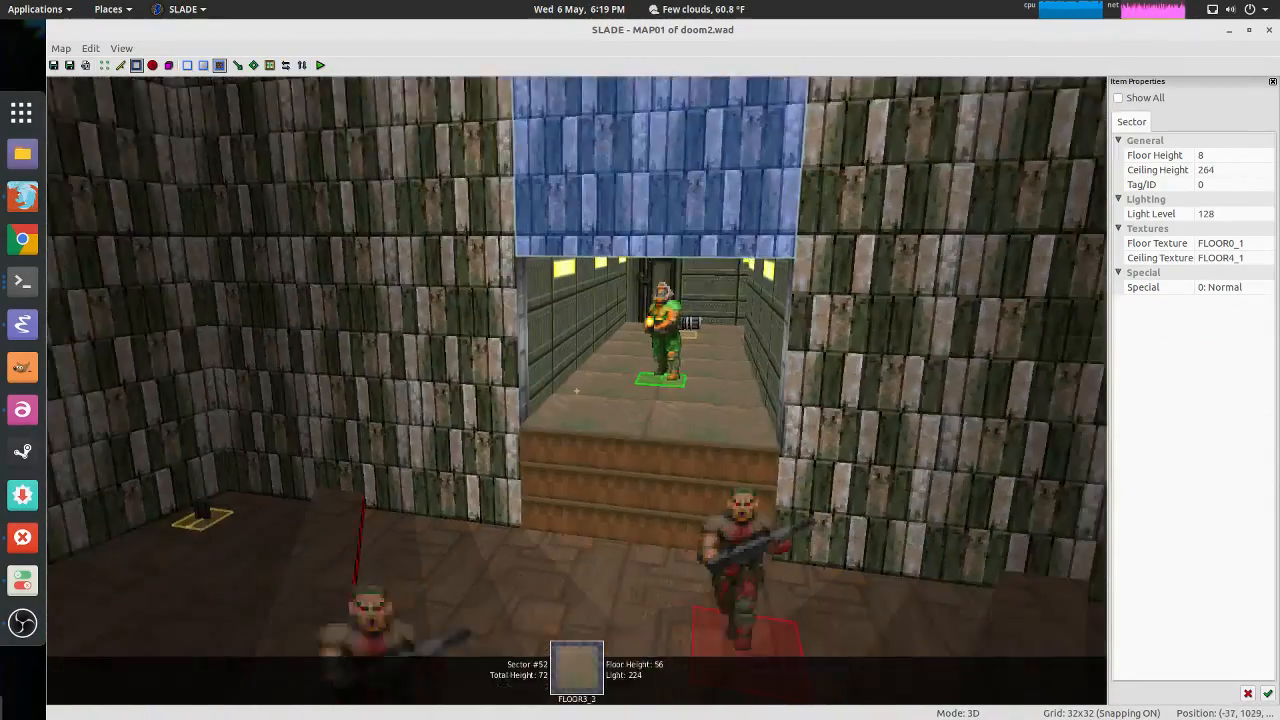
key(d)
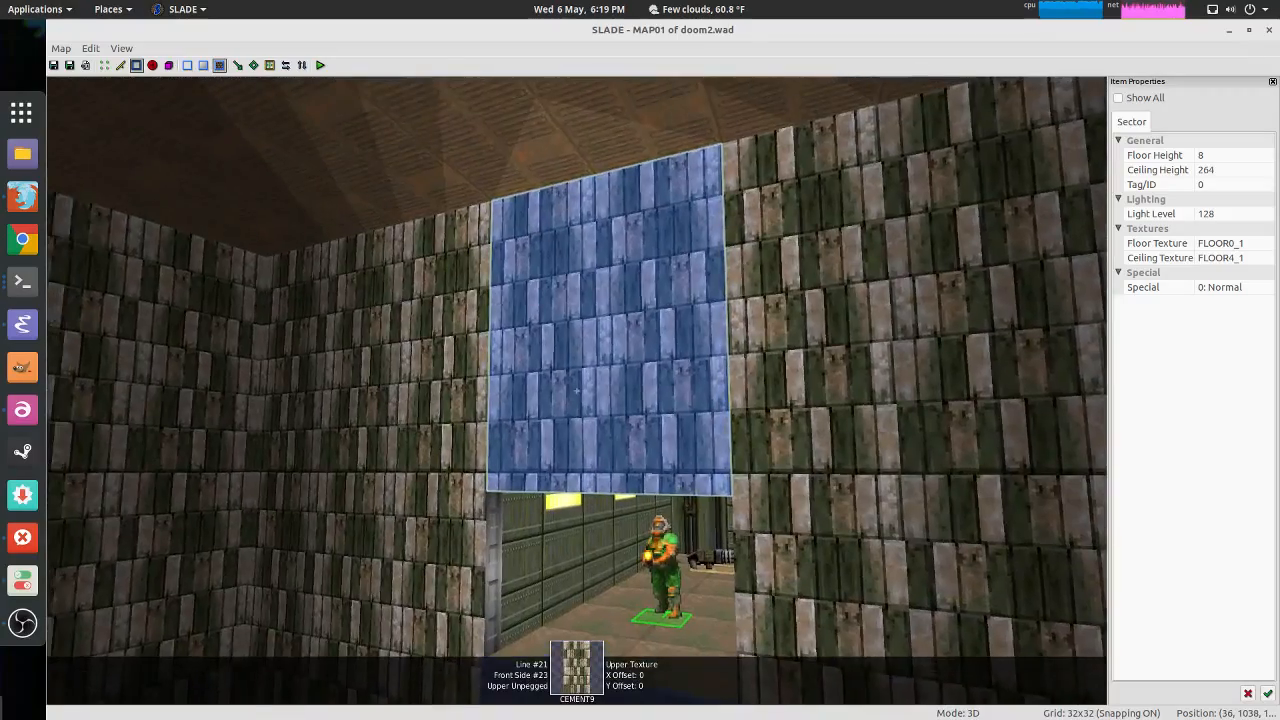
key(w)
key(s)
key(d)
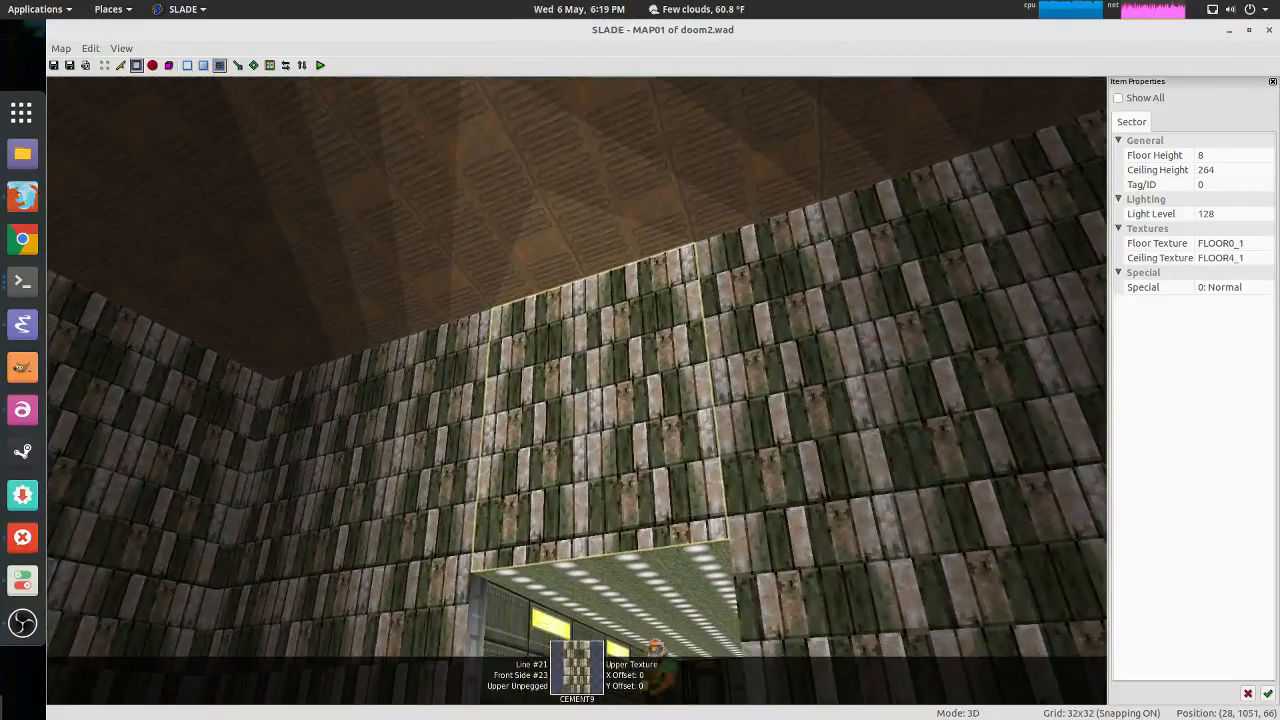
key(t)
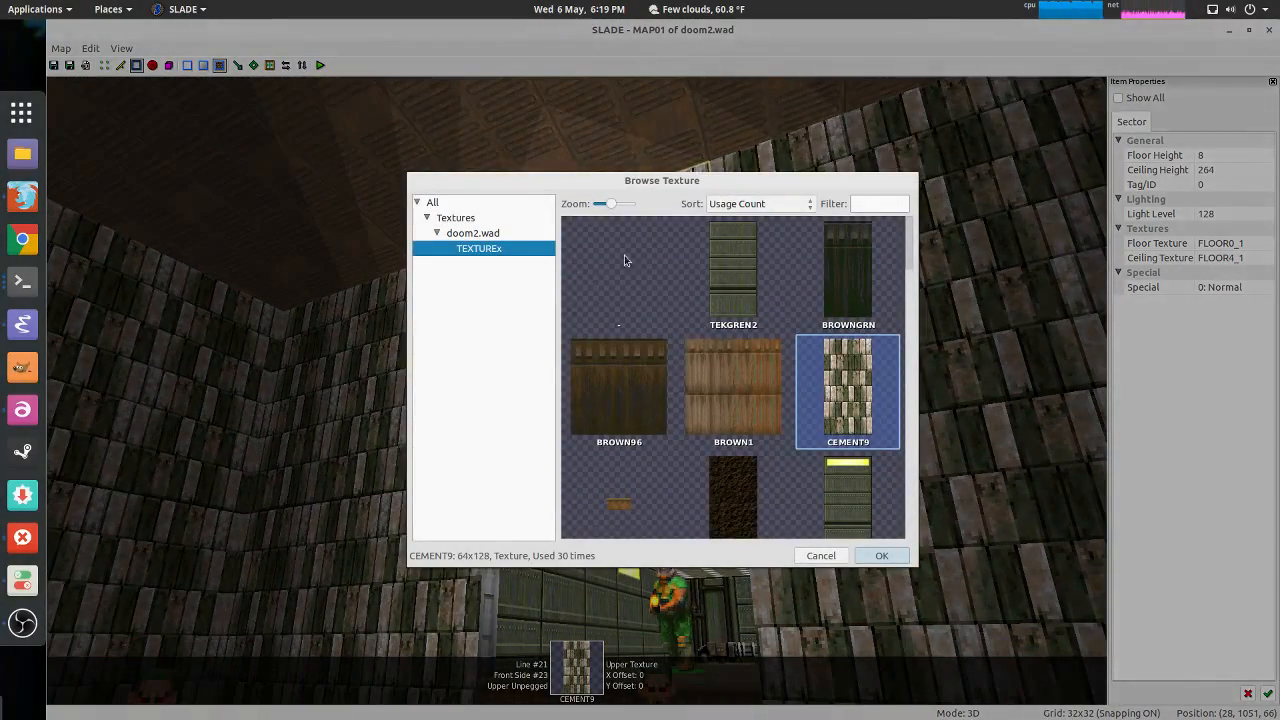
key(Escape)
Step: Examine the front and back texture slots of the doorway line between the start room and the corridor in Lines mode
key(q)
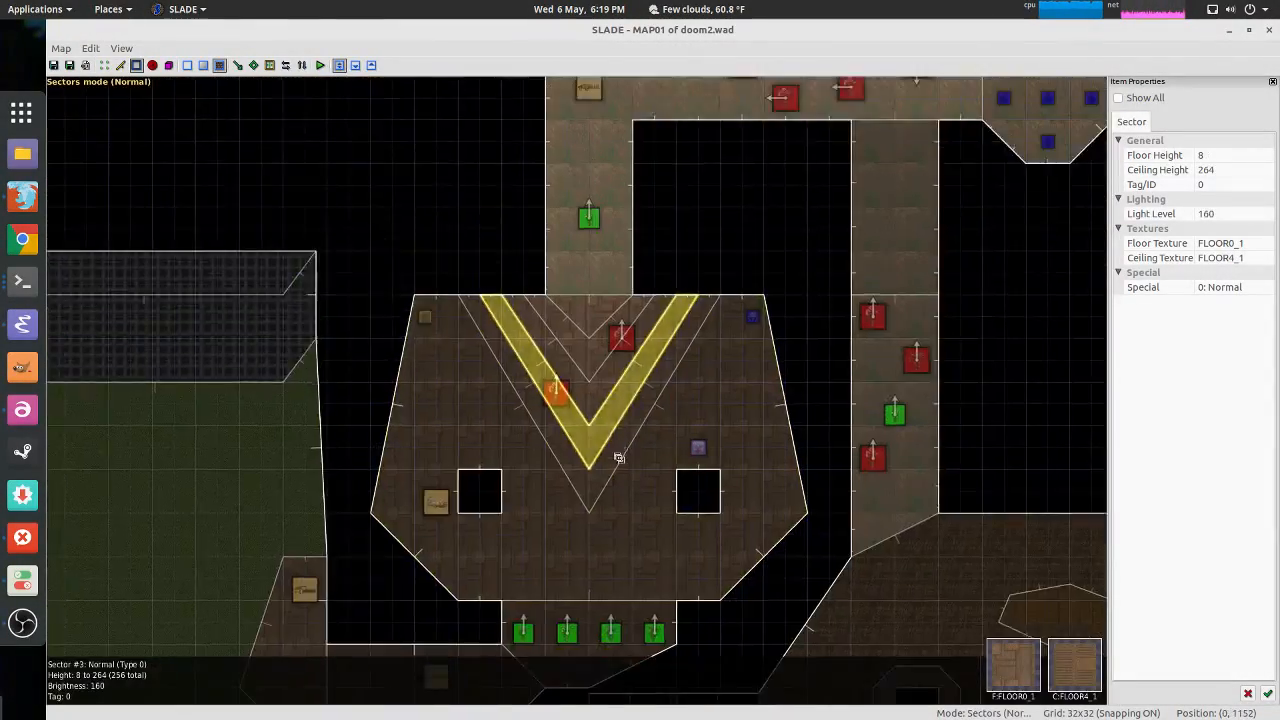
scroll(582, 268, up, 6)
key(l)
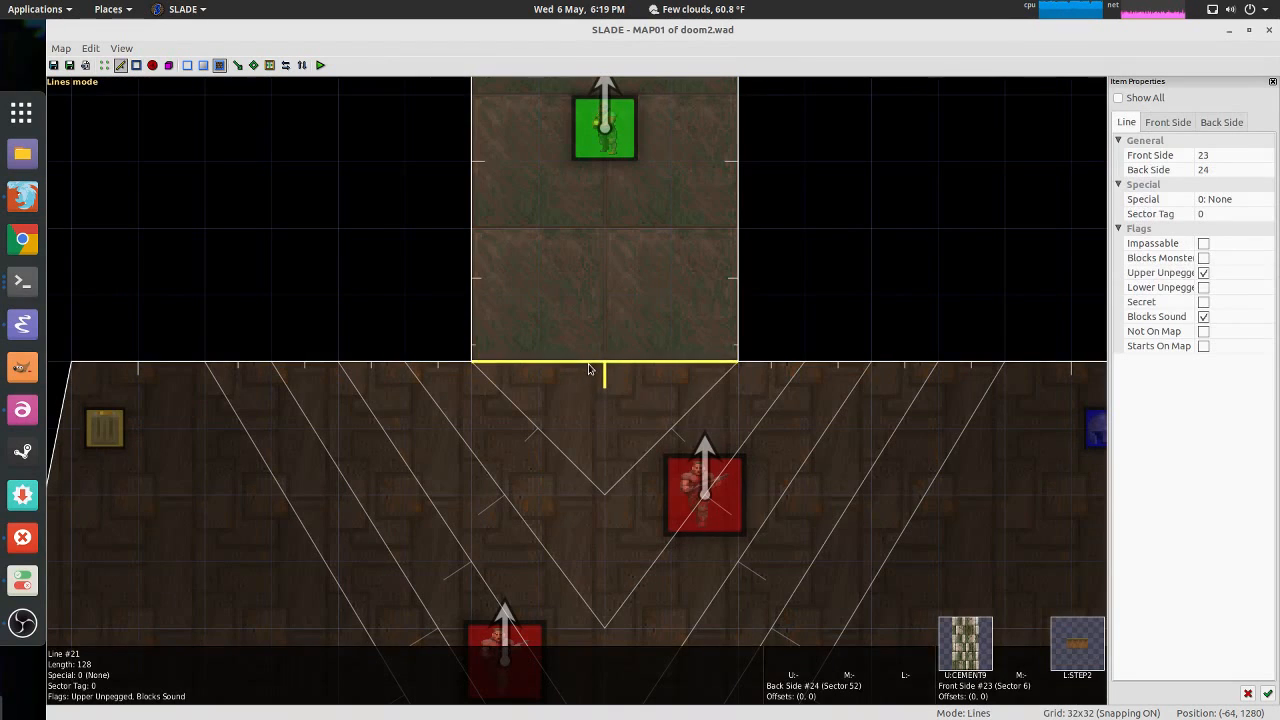
right_click(589, 369)
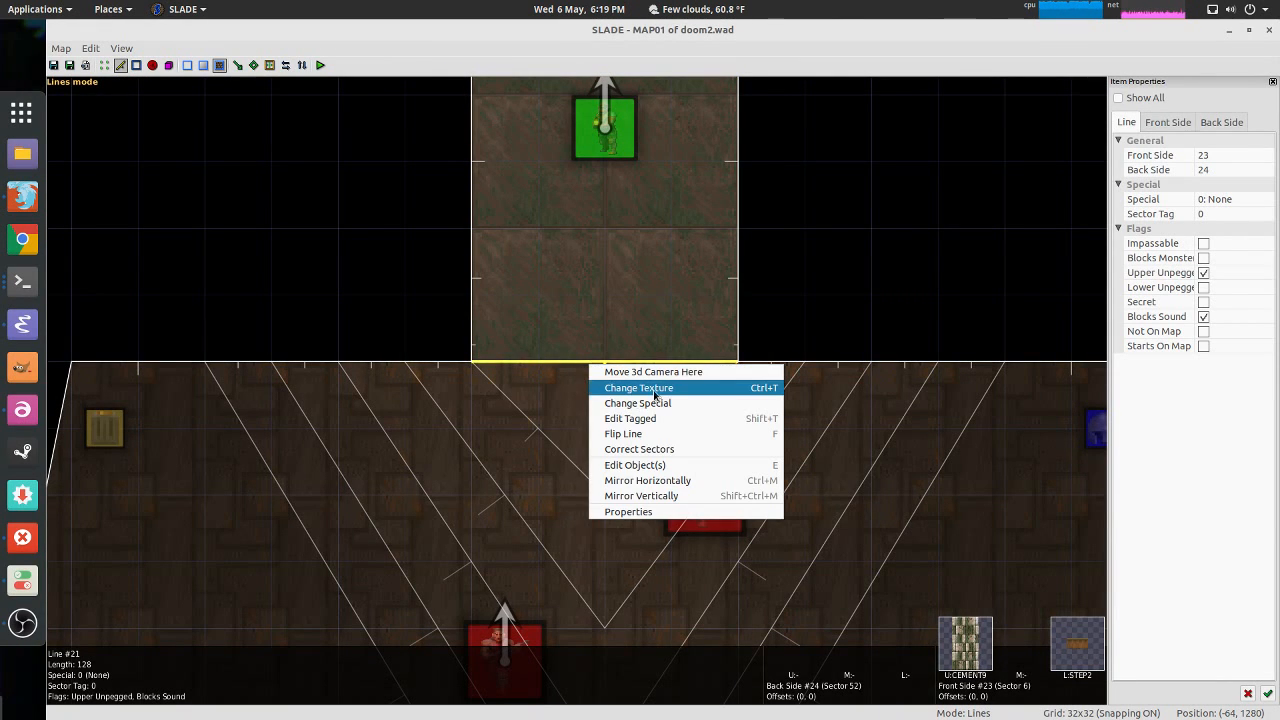
click(650, 390)
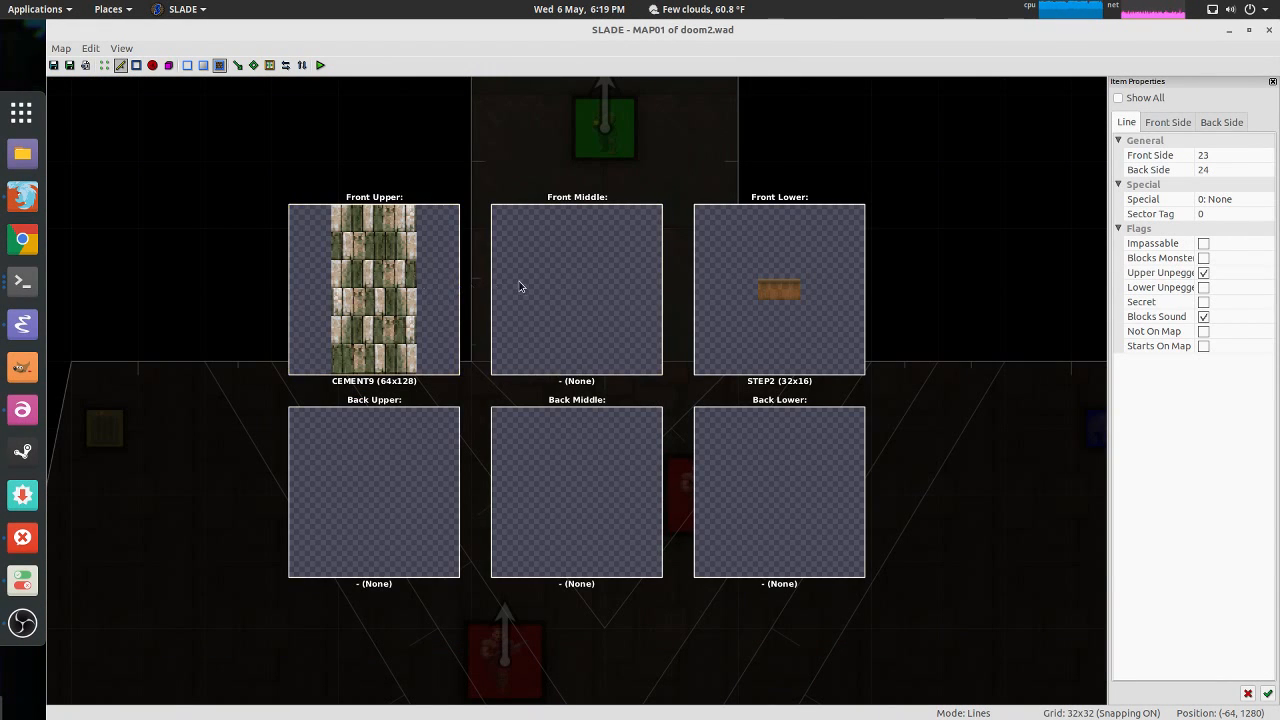
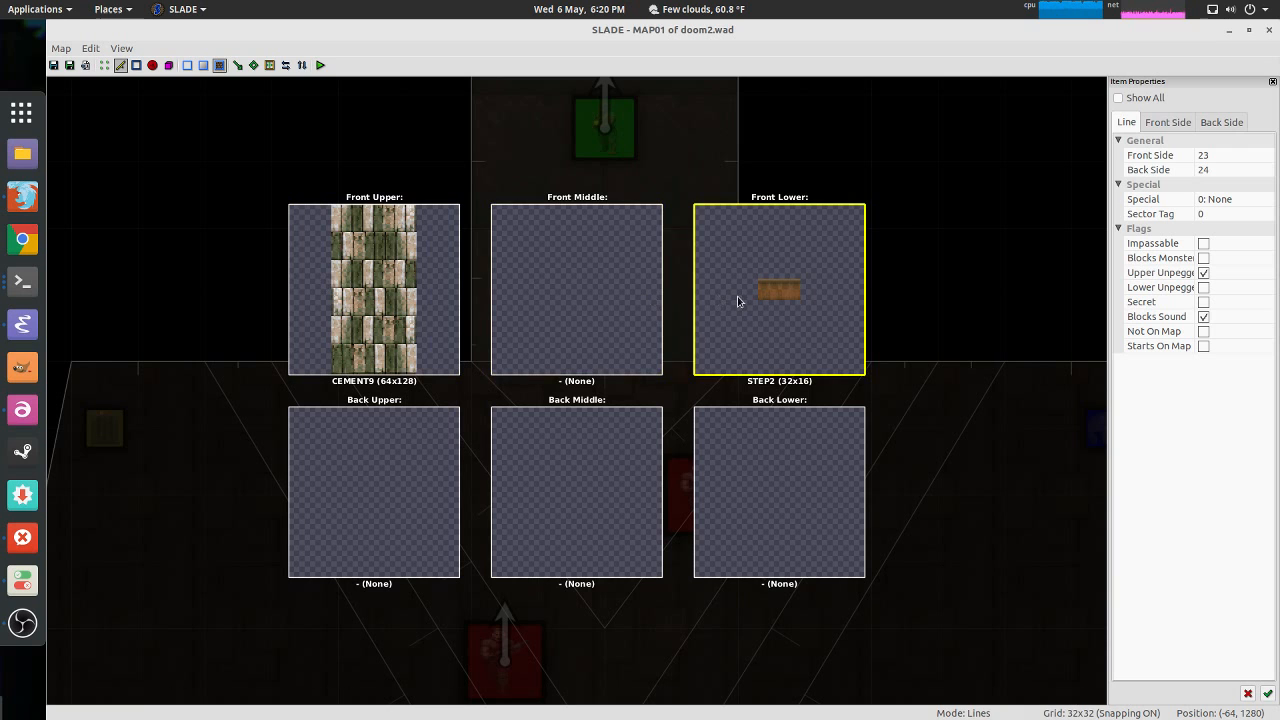
key(Escape)
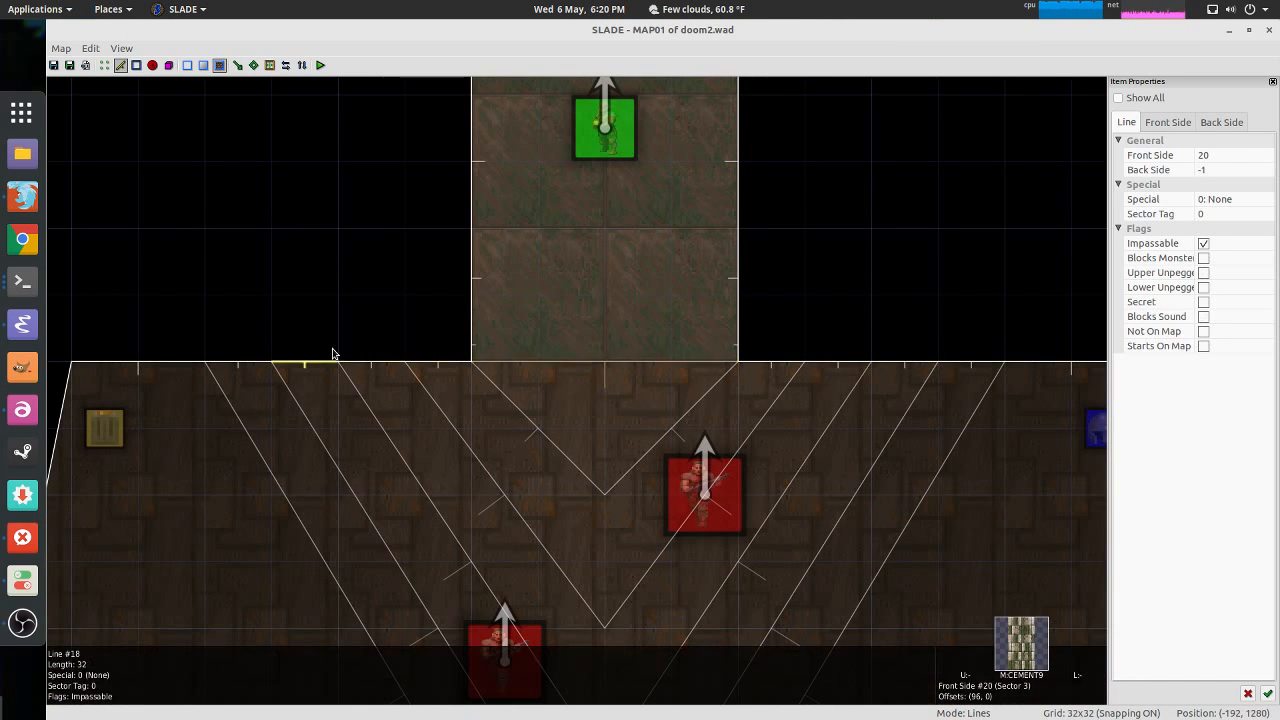
Step: Check the neighbouring wall lines and review the doorway line's front upper and front lower textures once more
click(882, 366)
click(903, 365)
key(Escape)
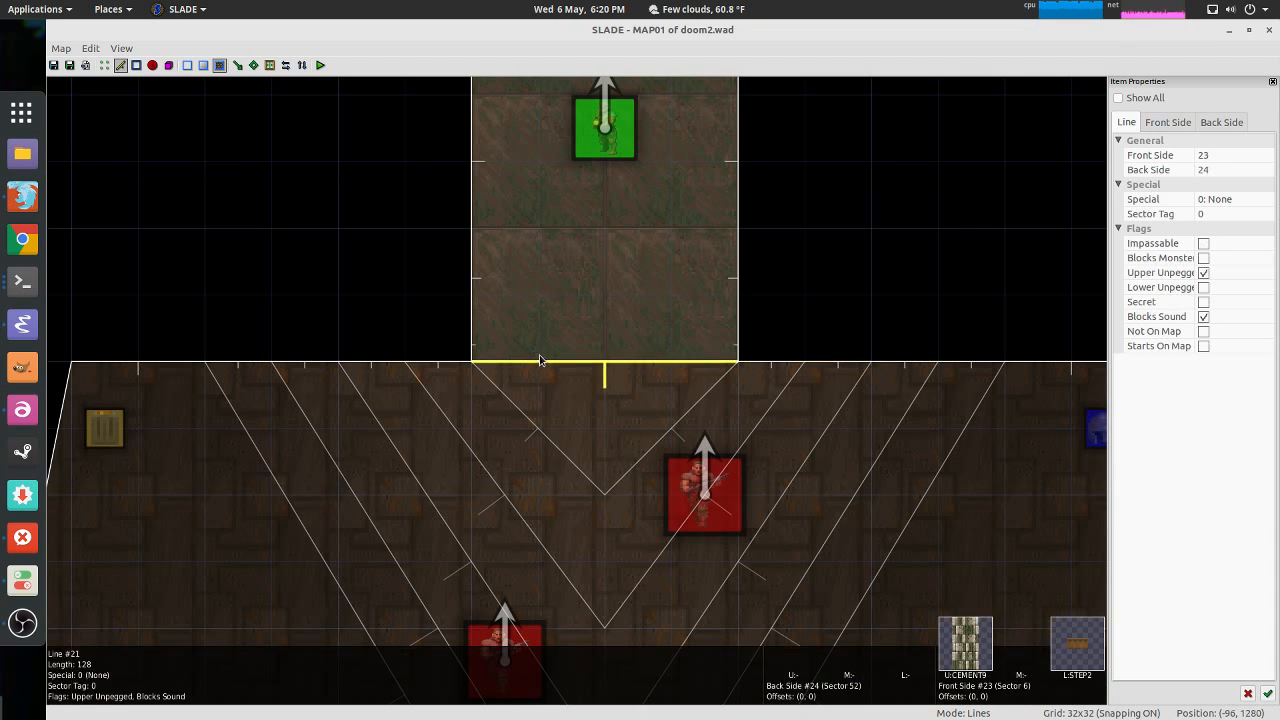
right_click(540, 361)
click(580, 380)
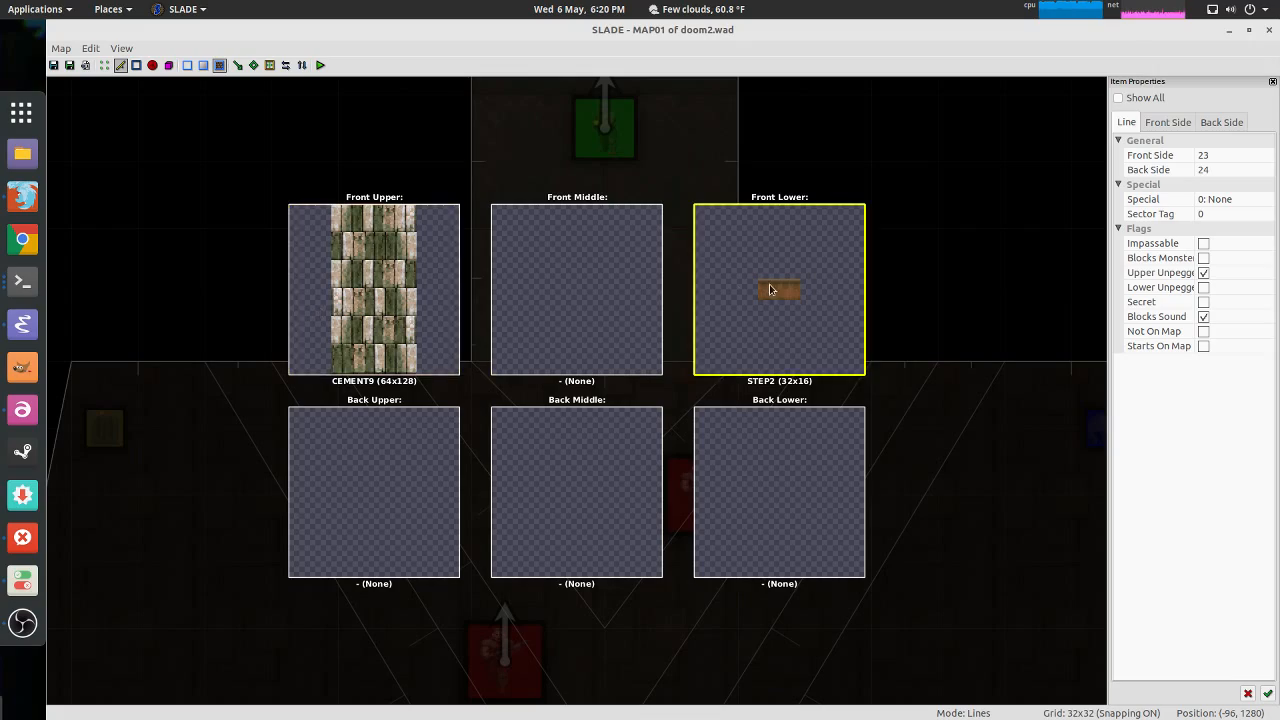
key(Escape)
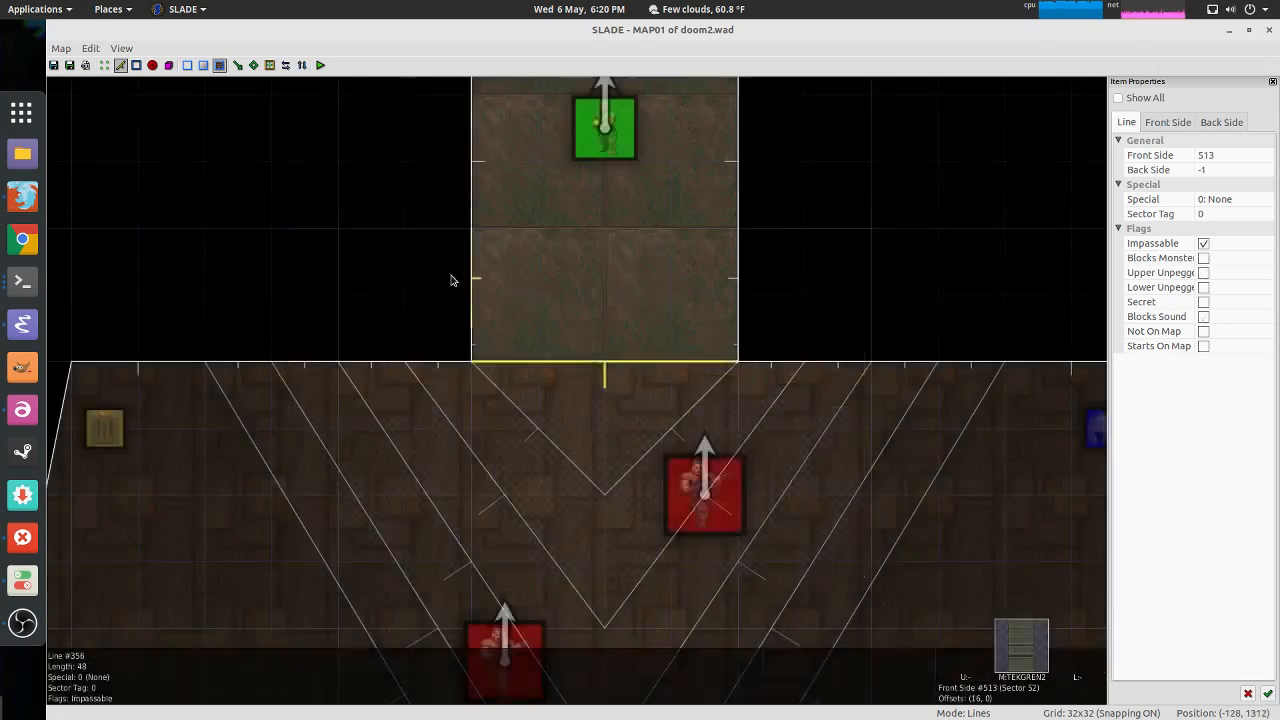
Step: View the doorway's upper and lower wall sections in 3D and move through it into the corridor
key(q)
key(s)
key(w)
key(s)
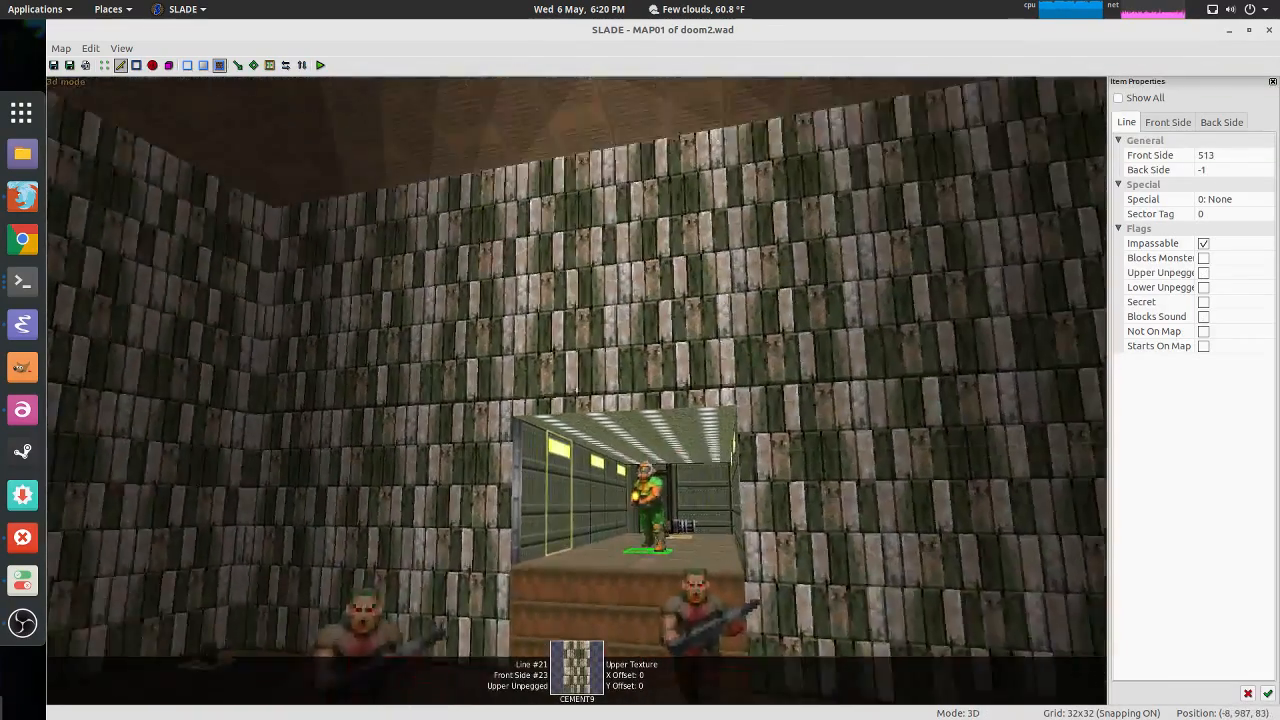
key(w)
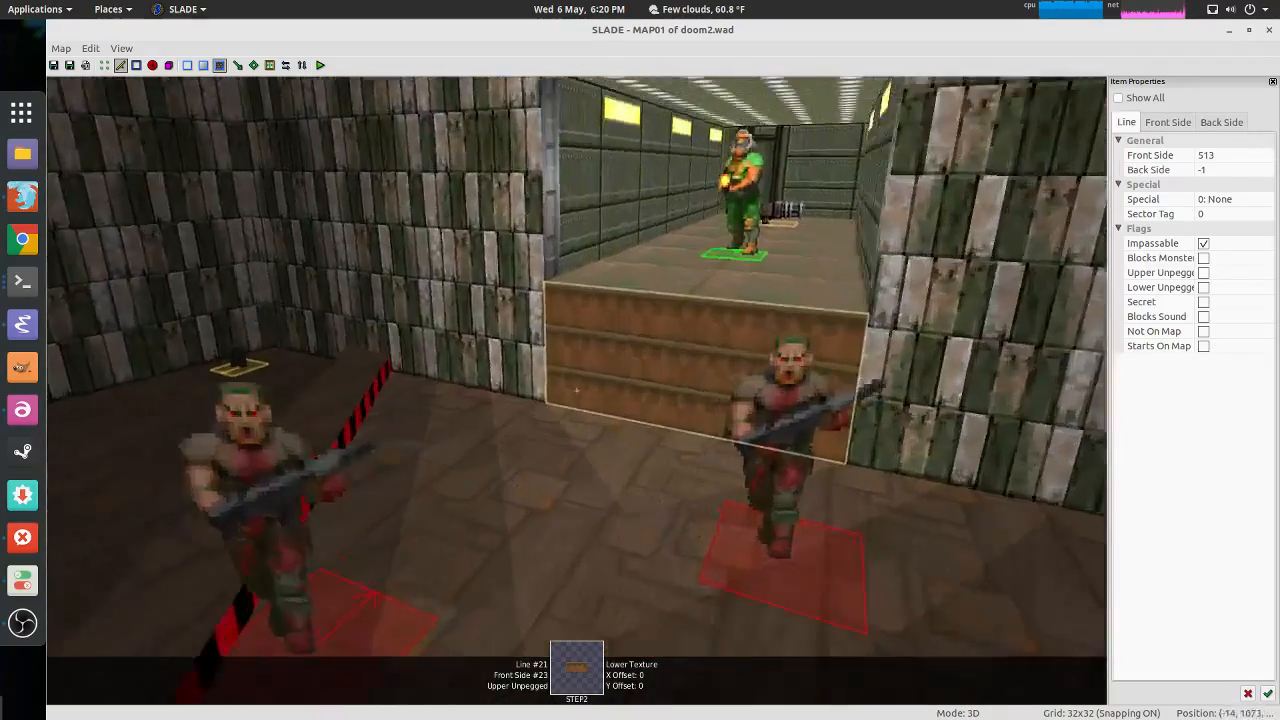
key(w)
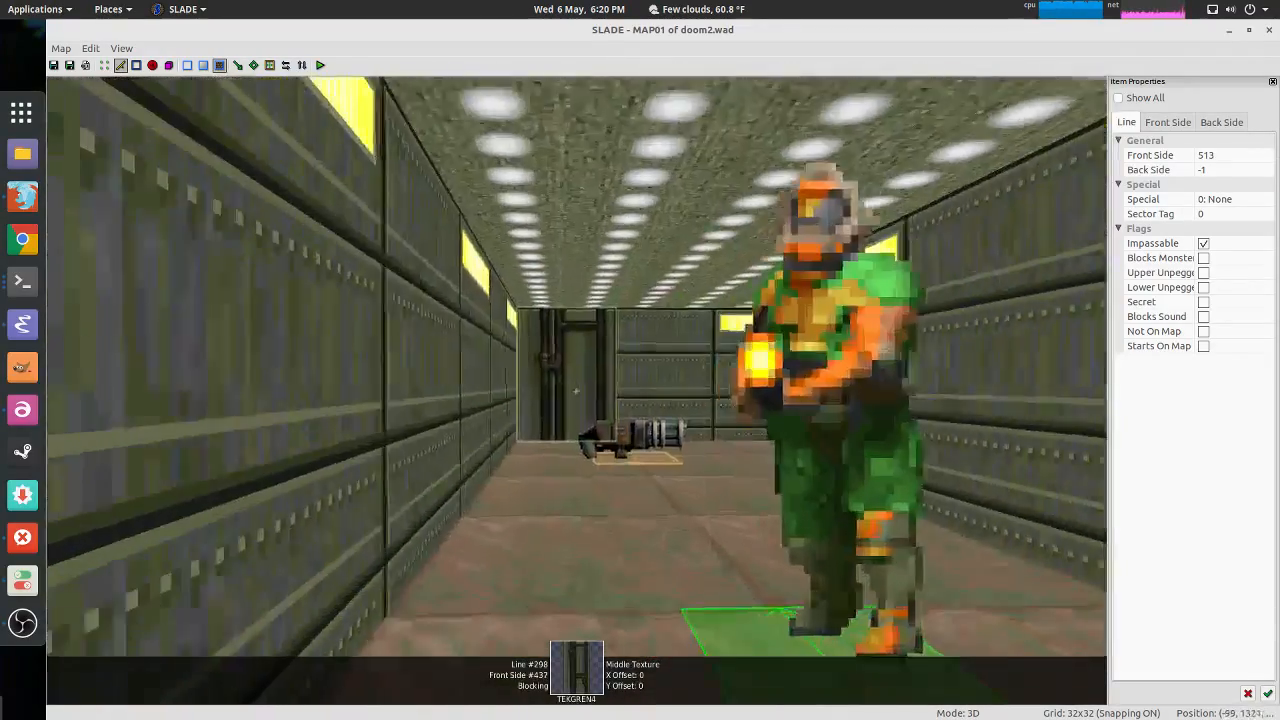
Step: Draw a diagonal line about 181 units long across the corridor's bend, joining its outer and inner corner vertices
key(q)
scroll(614, 377, down, 2)
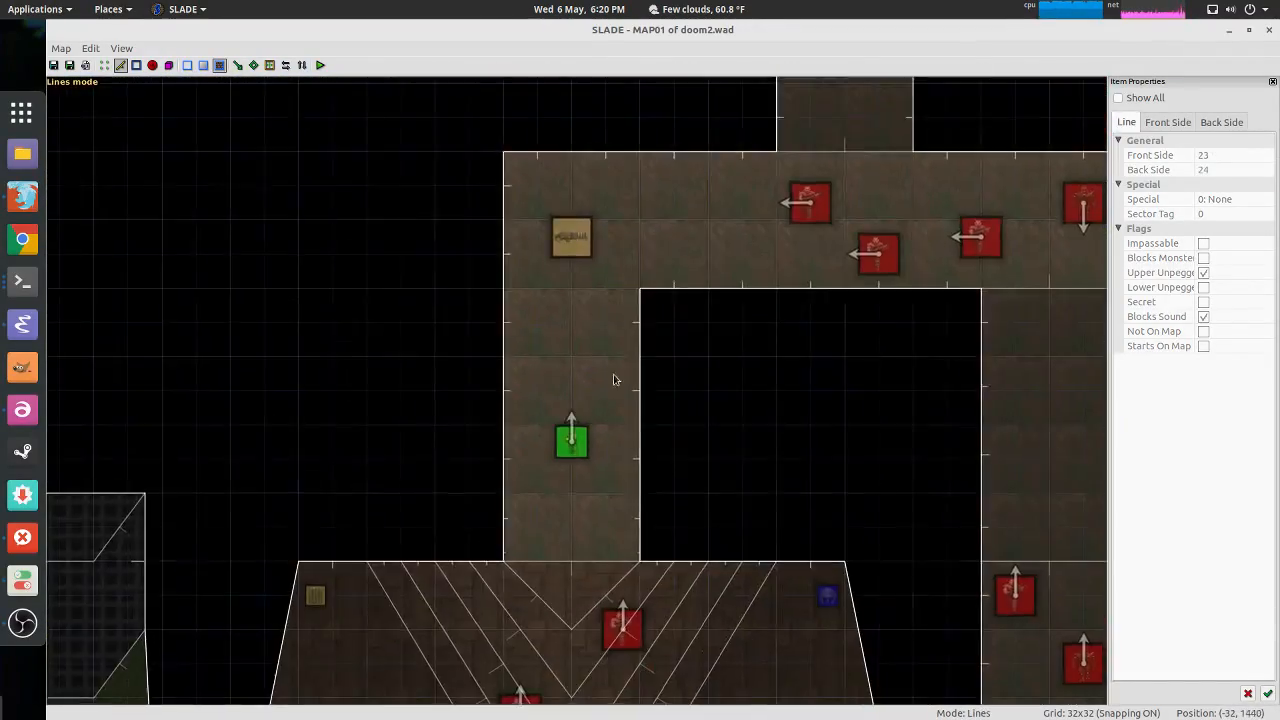
scroll(624, 430, up, 2)
key(v)
click(641, 373)
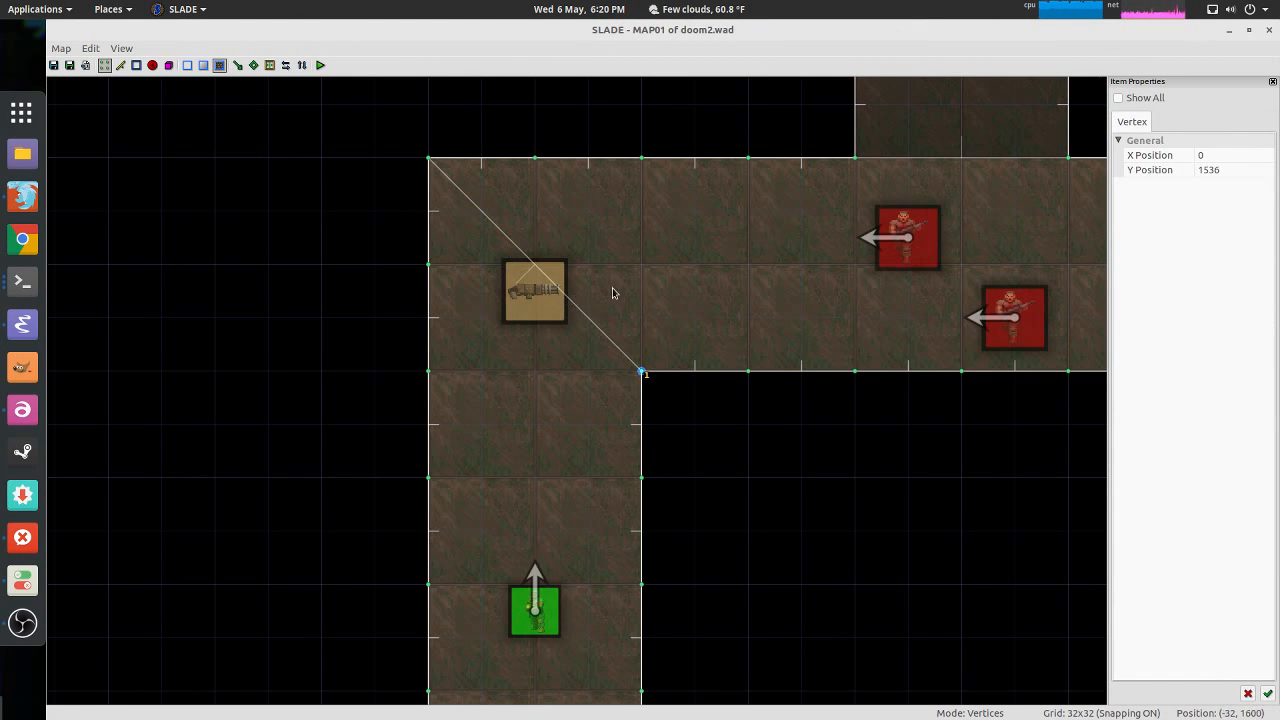
Step: Examine the corridor bend in 3D and inspect the new diagonal line's properties on the map
key(s)
scroll(614, 293, down, 2)
scroll(574, 323, up, 1)
key(q)
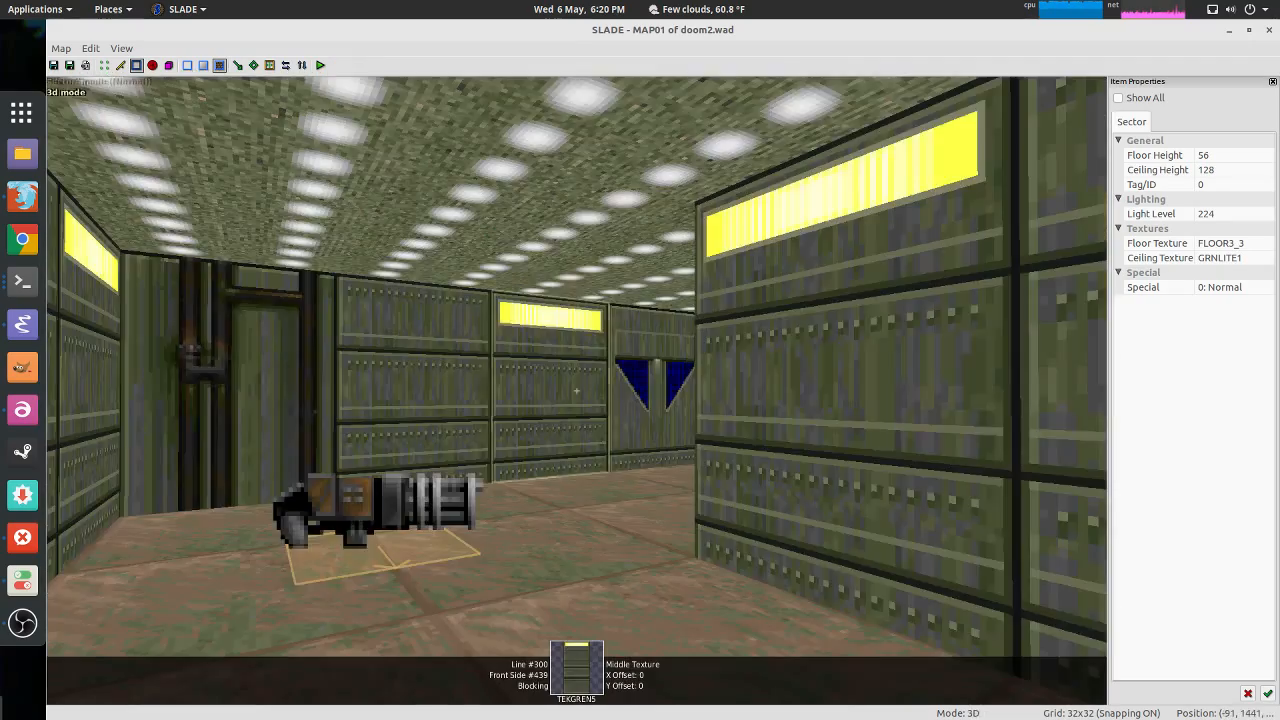
key(w)
key(q)
key(l)
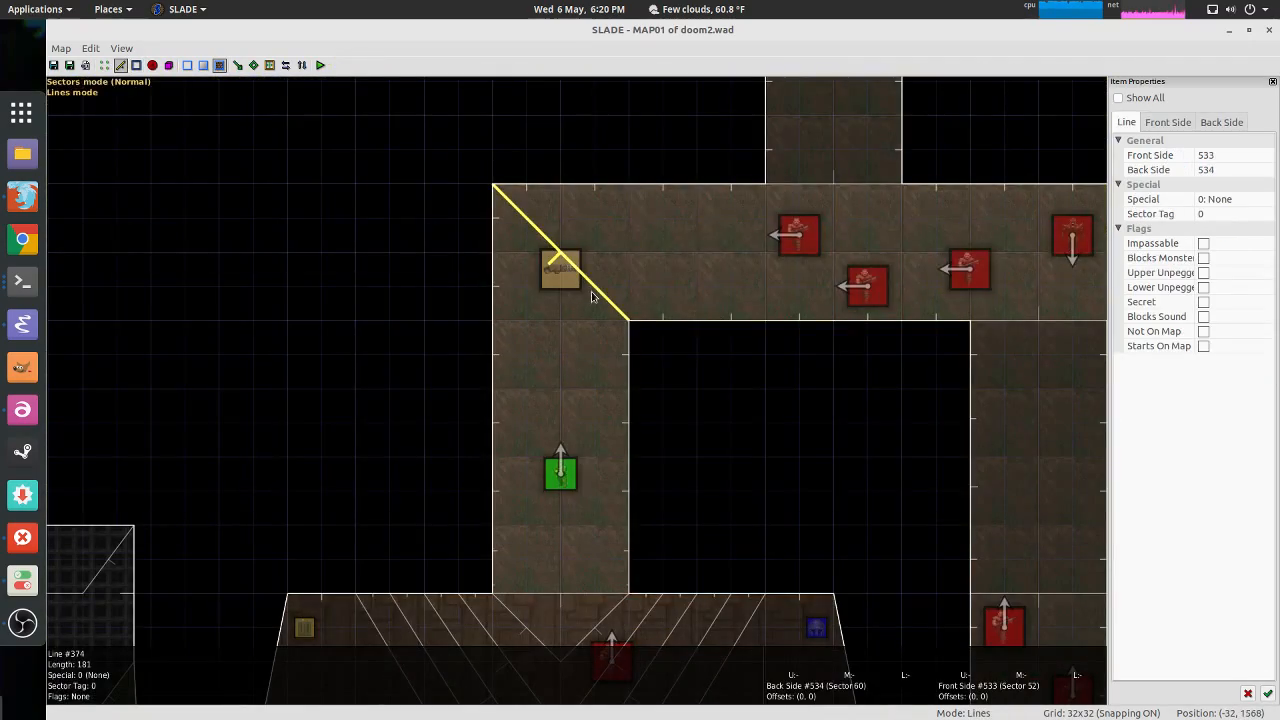
Step: Move around the corridor in 3D to view the floor and sector boundary along the diagonal split
key(q)
key(s)
key(w)
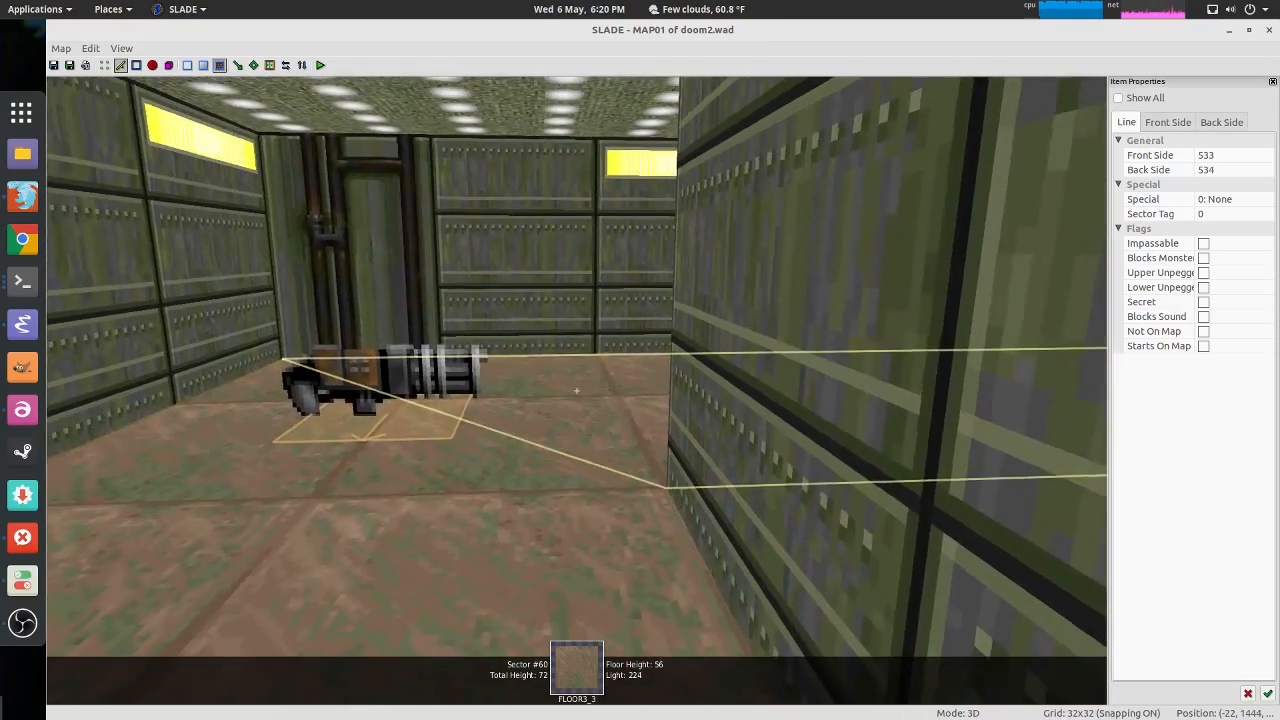
key(s)
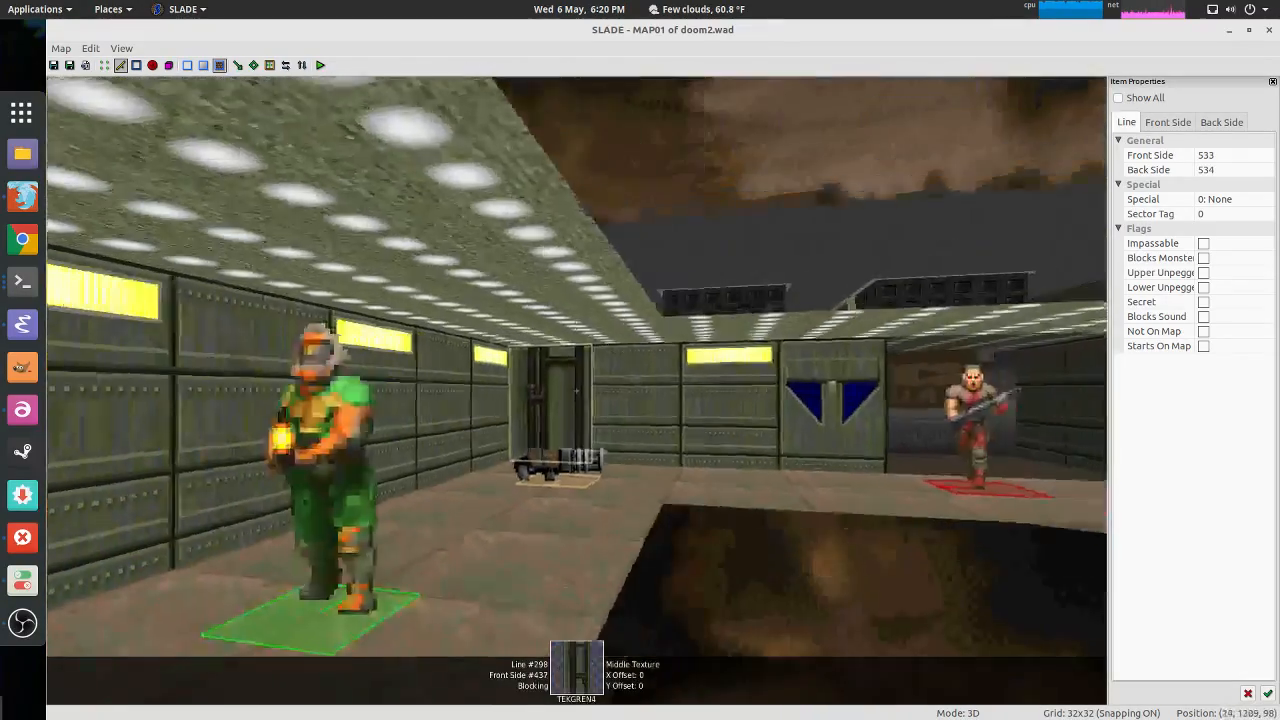
key(a)
Step: View the front and back texture slots of the diagonal line across the corridor bend
key(q)
right_click(592, 290)
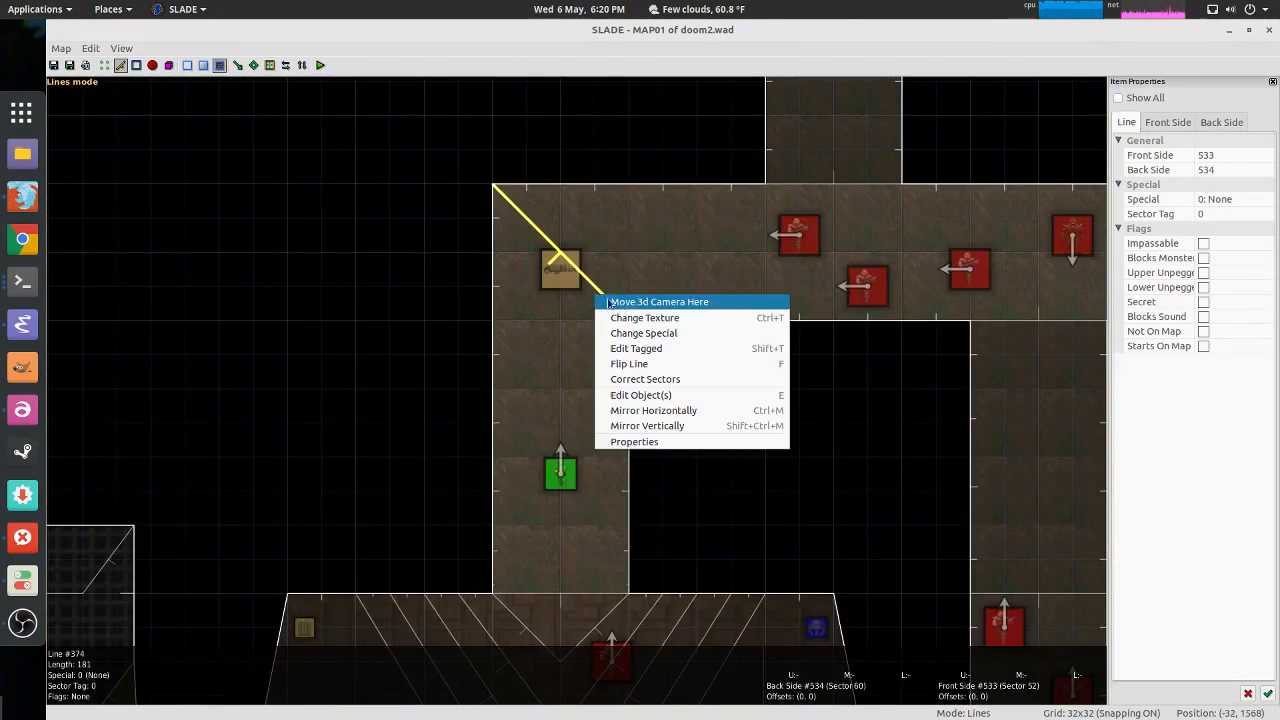
click(636, 316)
key(Escape)
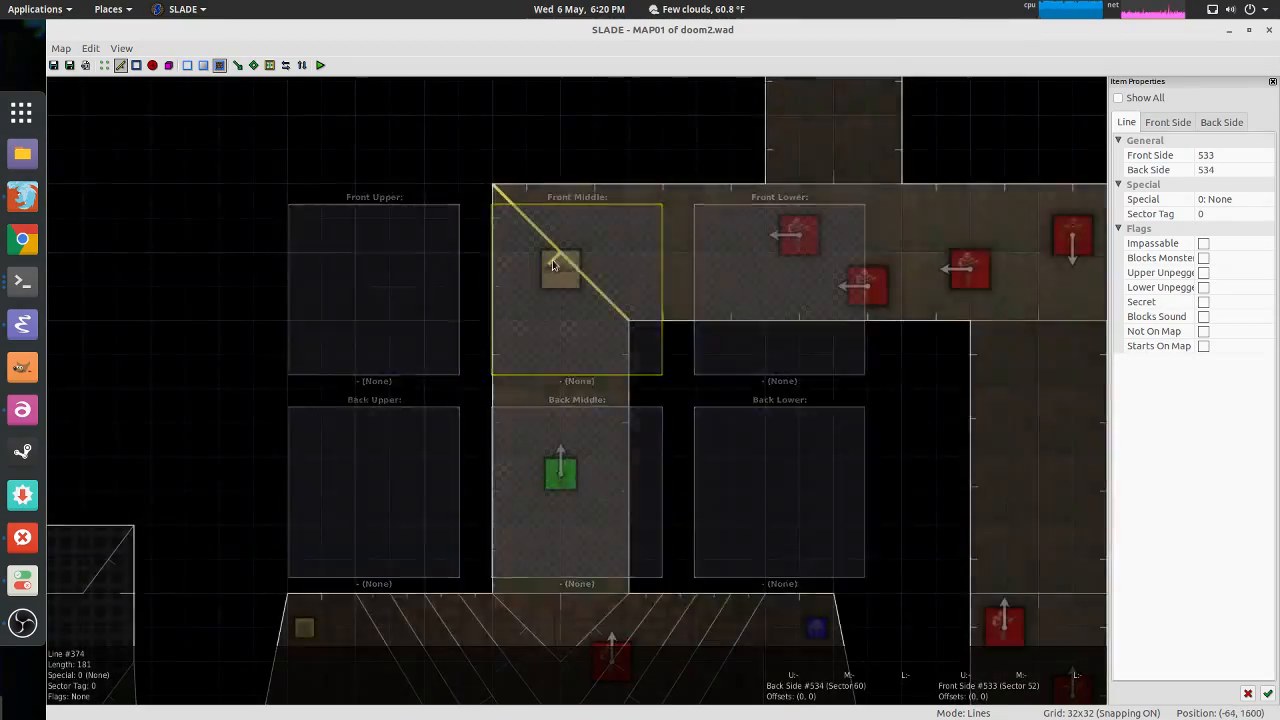
Step: Show the diagonal line's texture slots again and return to the map without changing them
right_click(591, 277)
click(616, 300)
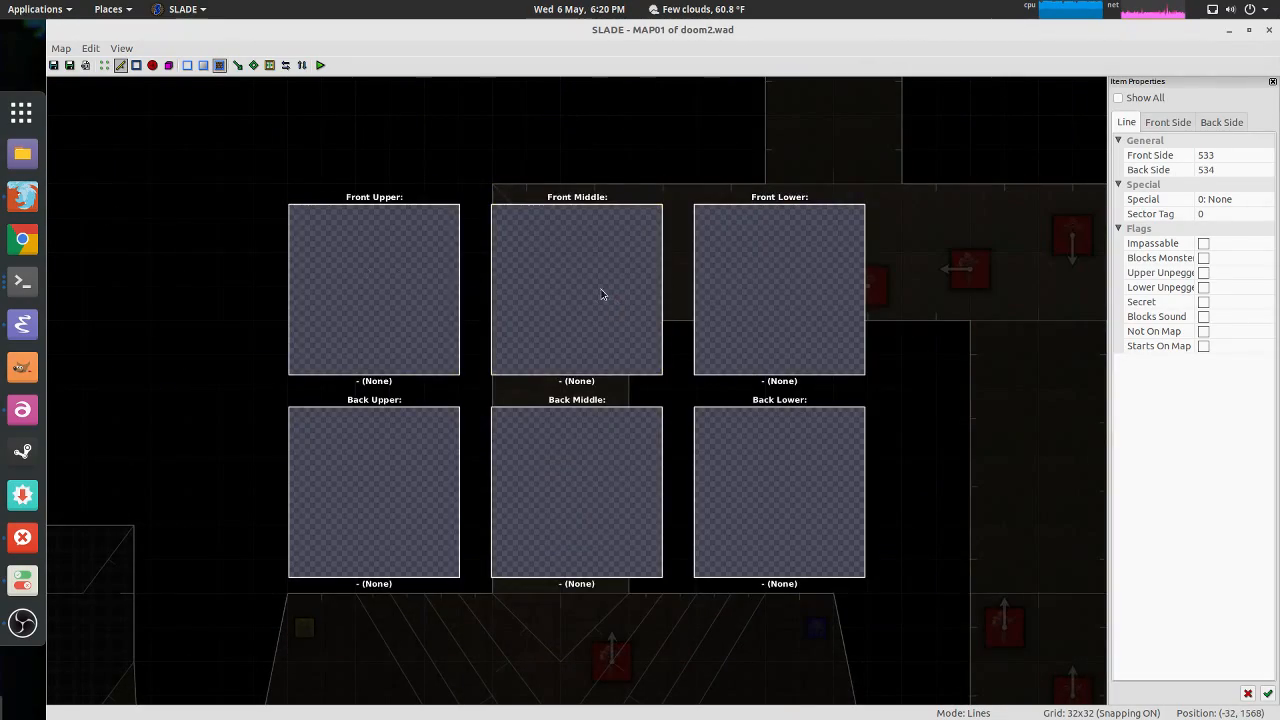
key(Escape)
Step: In 3D, raise the ceiling of the corridor section on the player start's side of the diagonal line in 8-unit steps
key(q)
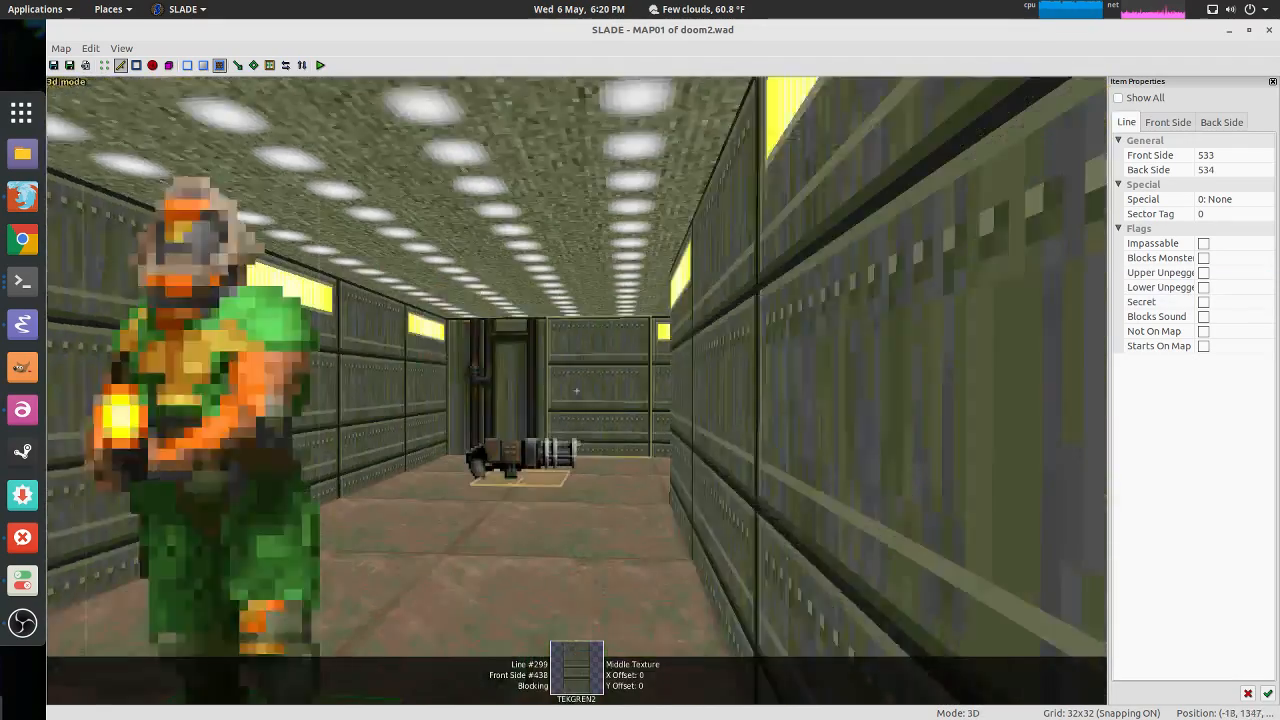
key(w)
scroll(576, 390, up, 3)
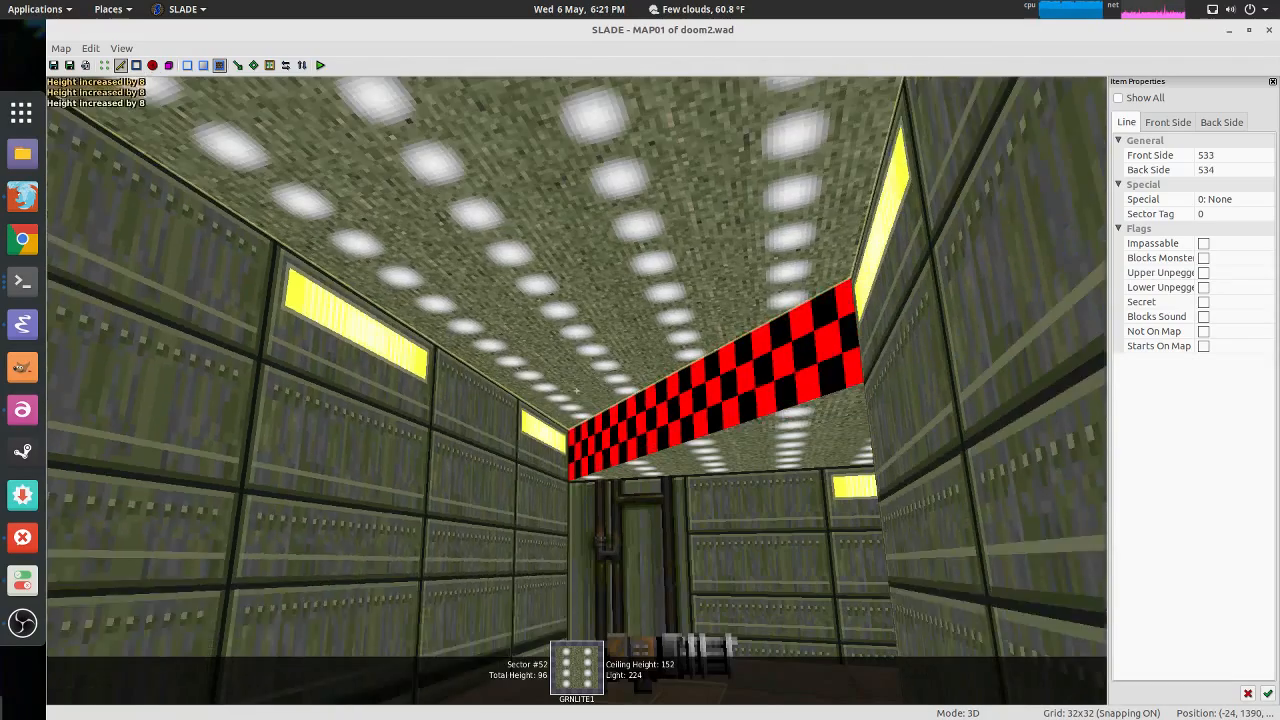
scroll(576, 390, up, 4)
key(s)
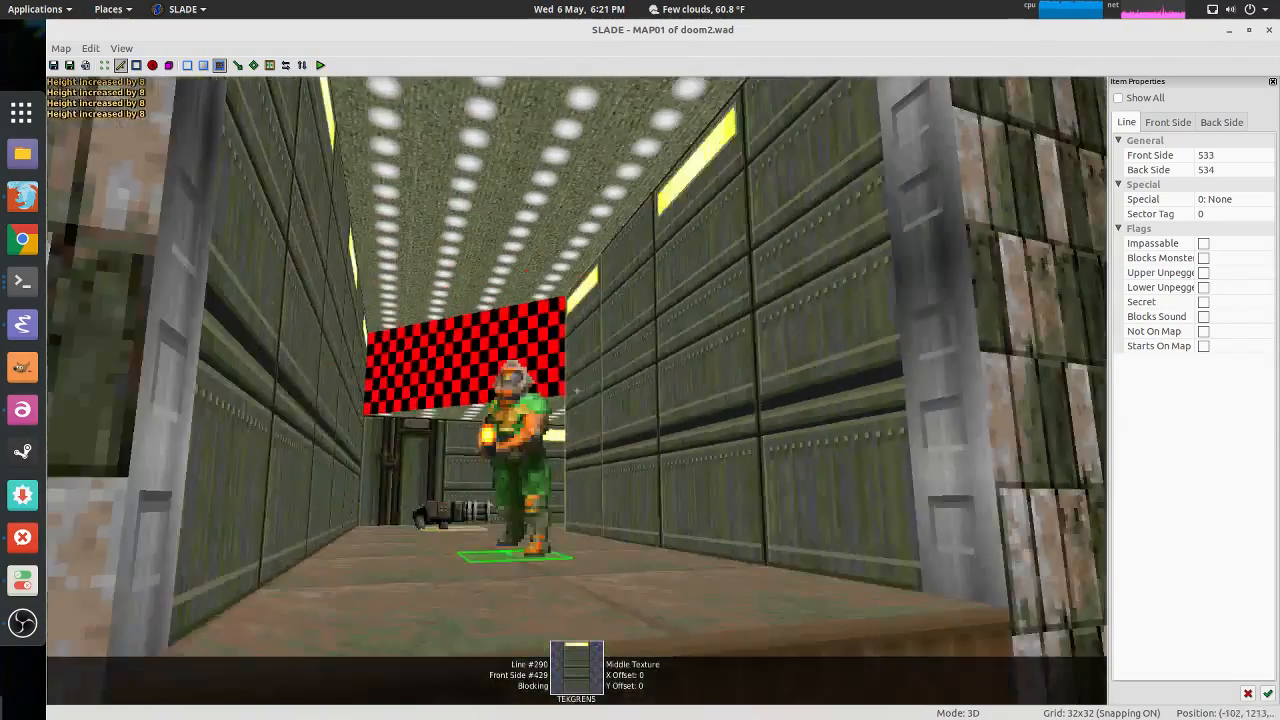
Step: Copy the TEKGREN5 wall texture and paste it onto the diagonal line's missing upper texture
key(w)
key(ctrl+c)
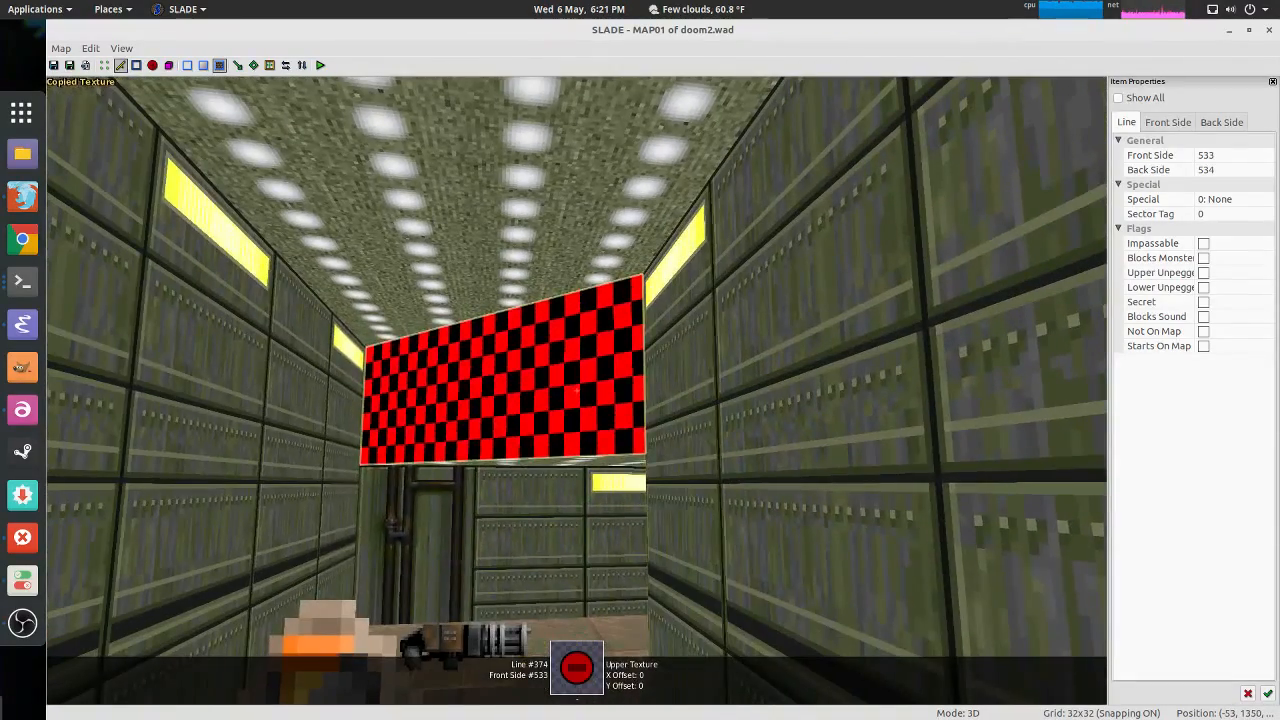
key(ctrl+v)
key(s)
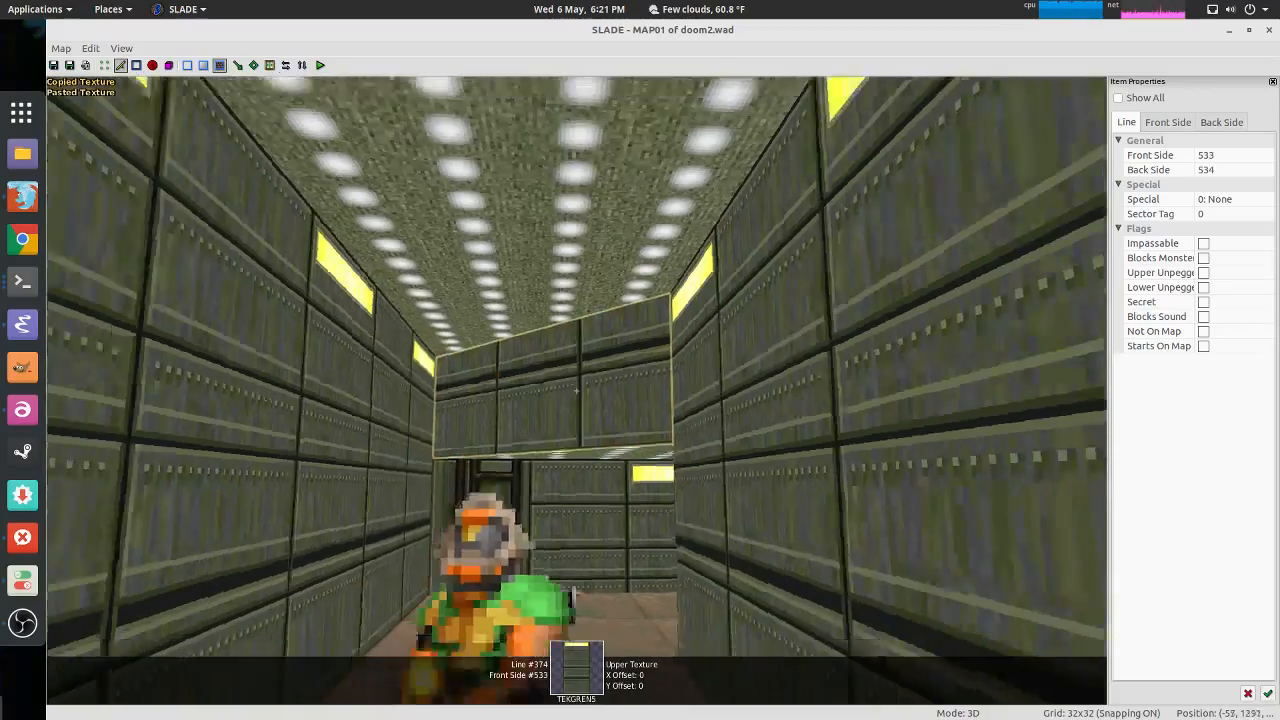
Step: View the CEMENT9 upper texture above the corridor entrance from the adjoining room
key(s)
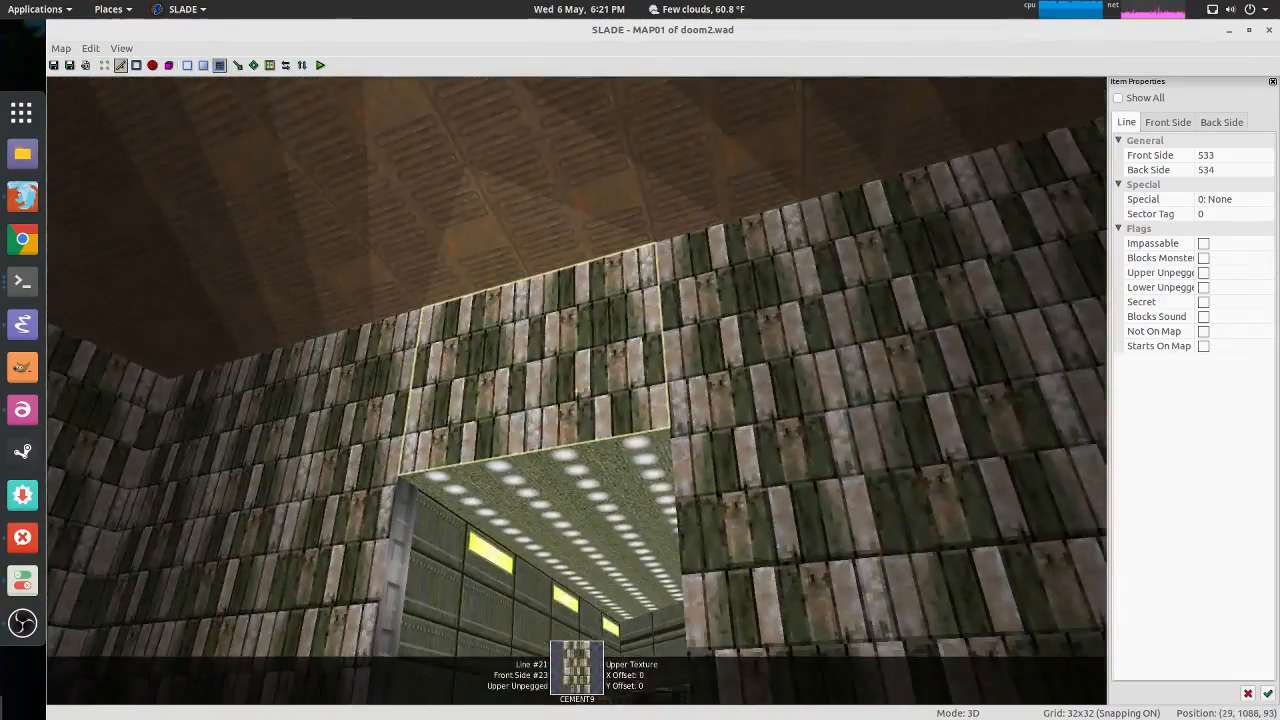
right_click(576, 390)
key(Escape)
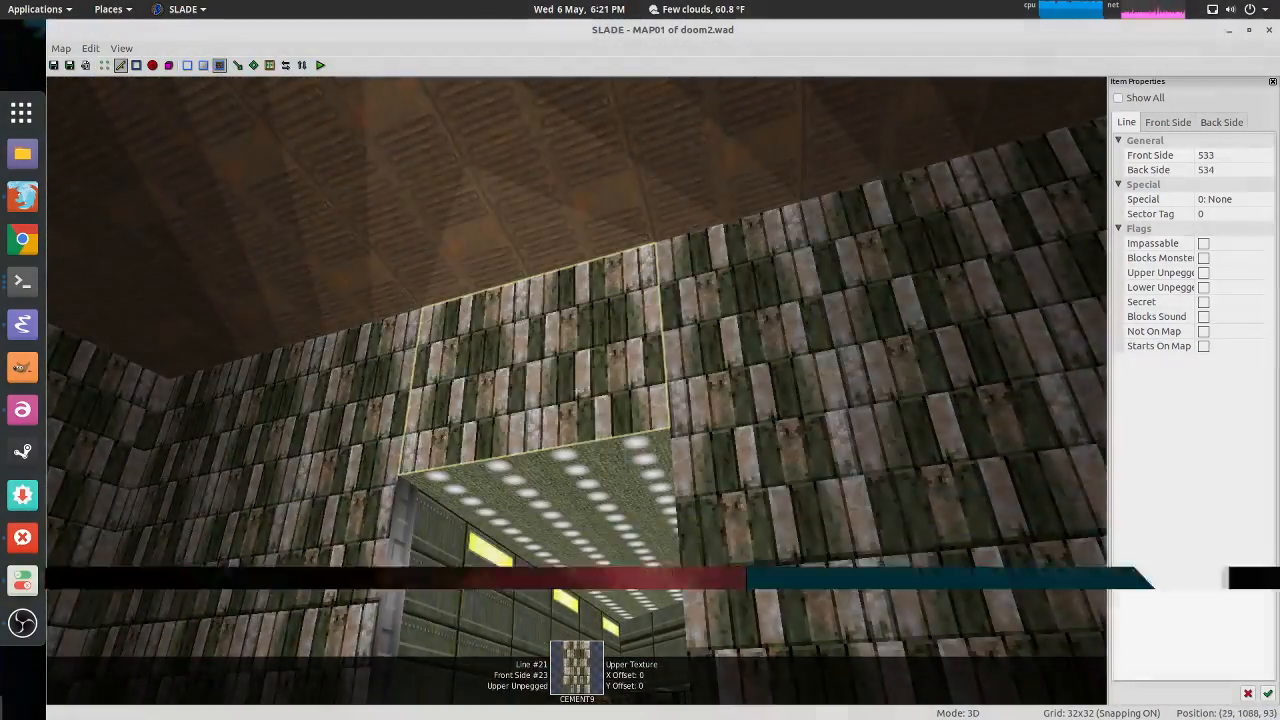
Step: Examine the BRNSMAL1 grate in front of the imp's alcove from both the room side and inside the alcove
key(w)
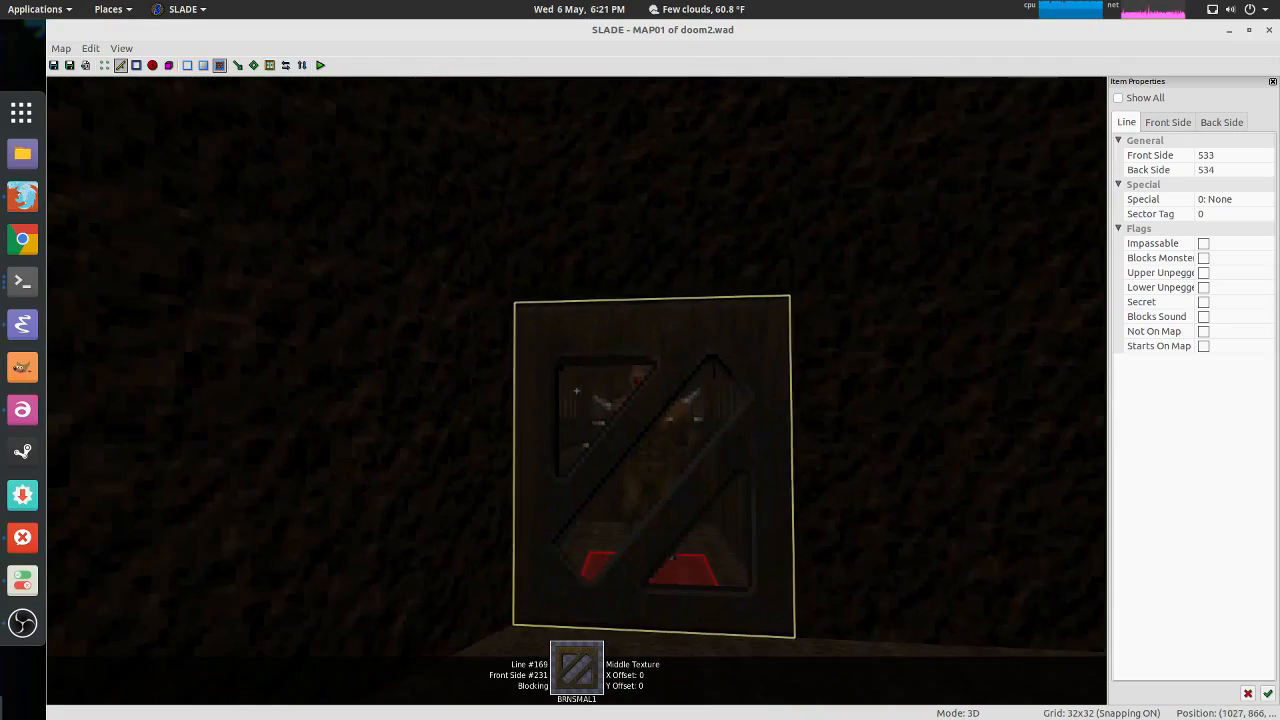
key(w)
key(s)
key(w)
key(s)
key(d)
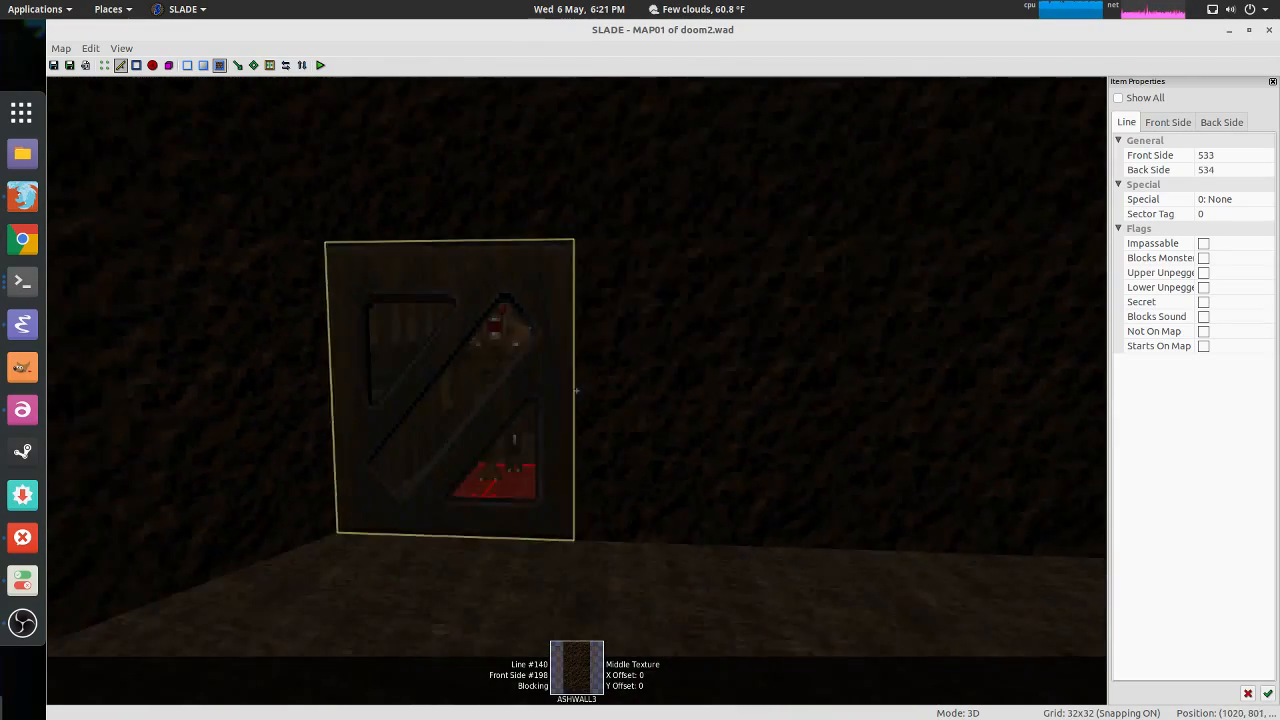
key(a)
key(w)
key(s)
key(w)
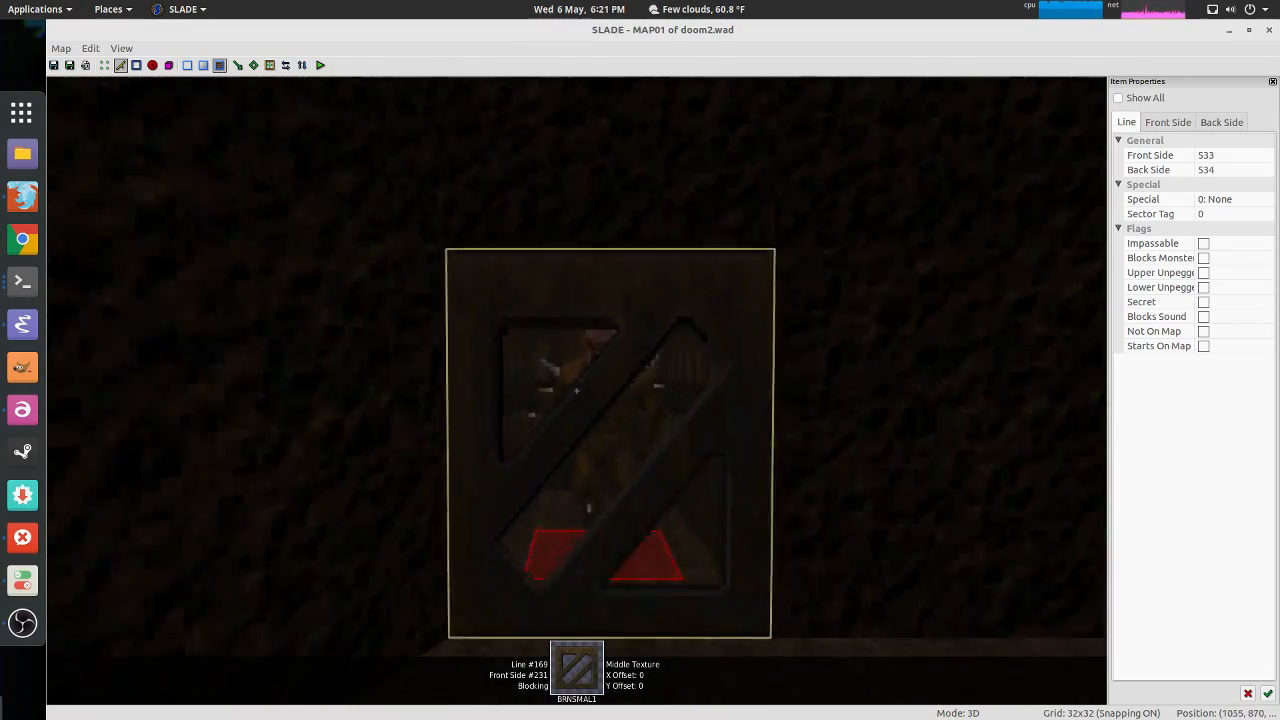
key(w)
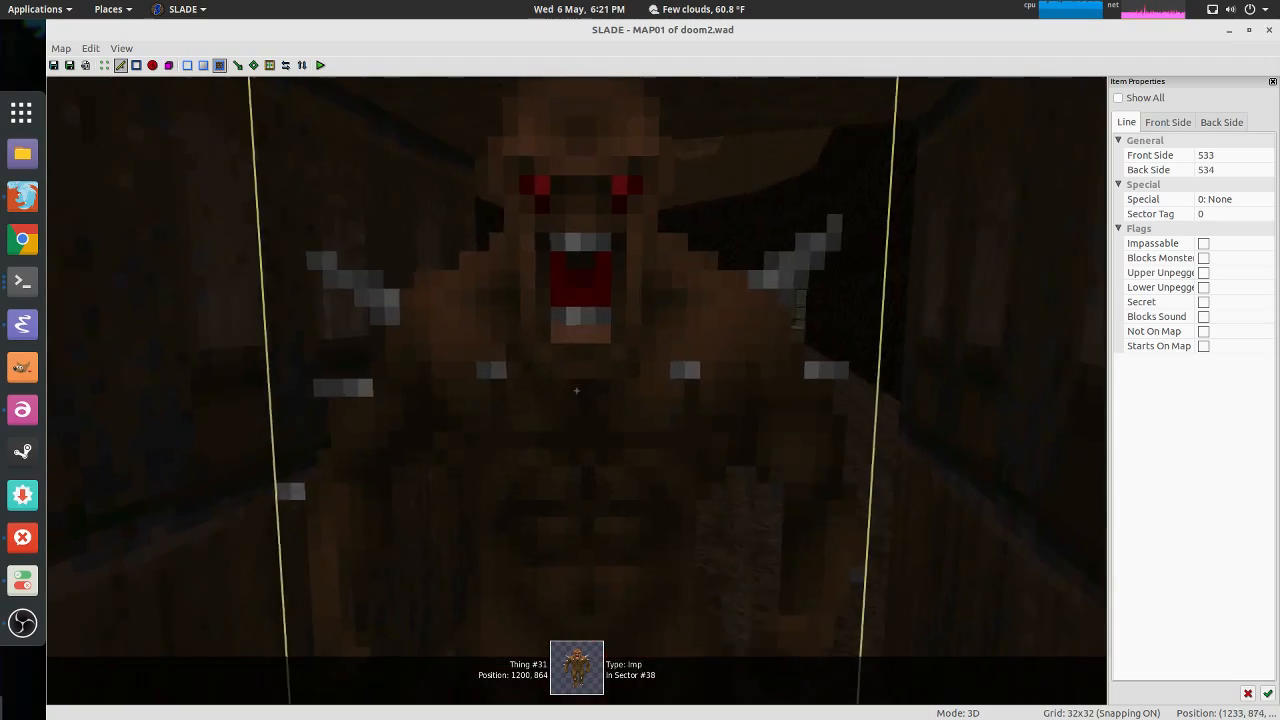
key(w)
key(s)
key(w)
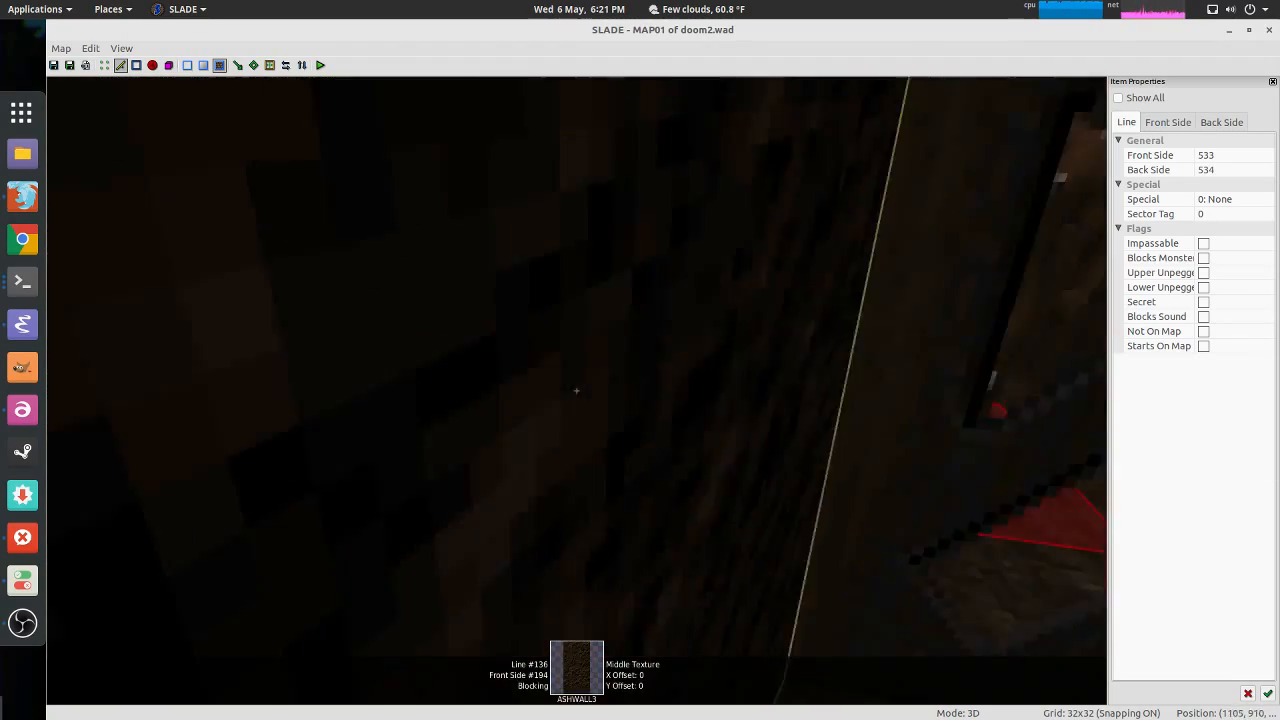
key(s)
Step: On the map, set the back middle texture of the imp alcove's grate line to BRNSMAL1
key(q)
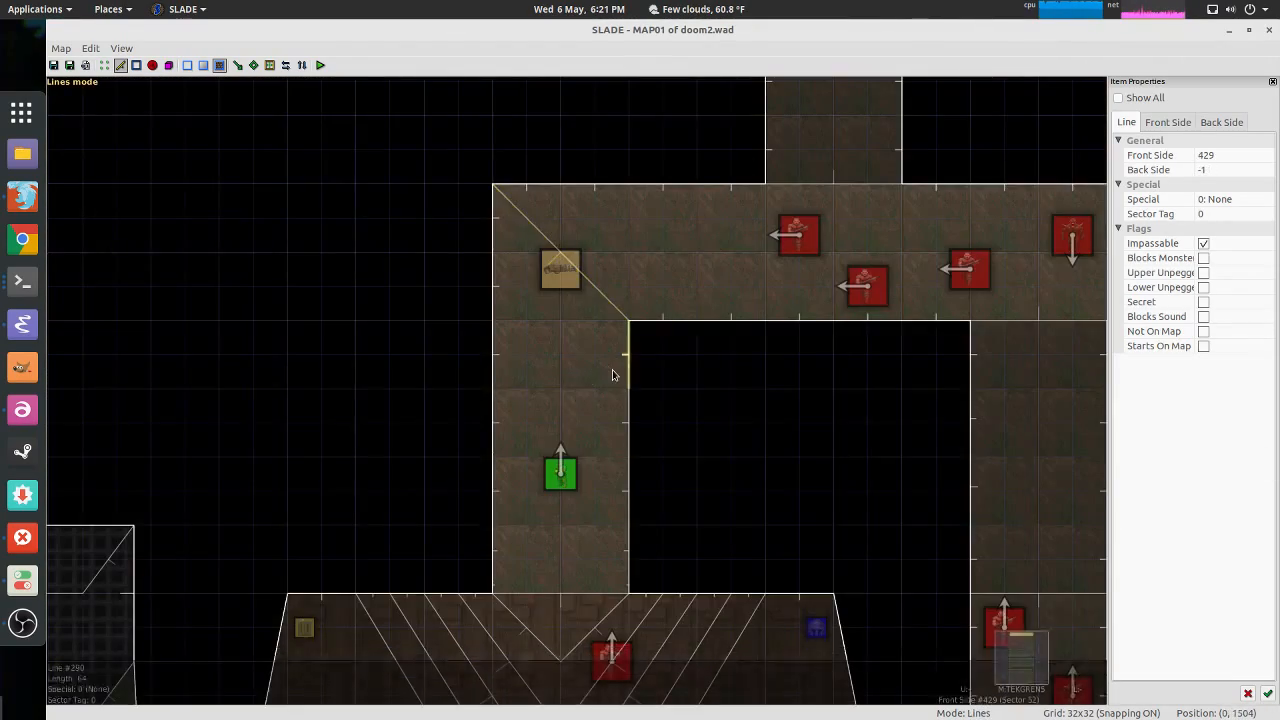
scroll(630, 372, down, 6)
scroll(548, 254, up, 2)
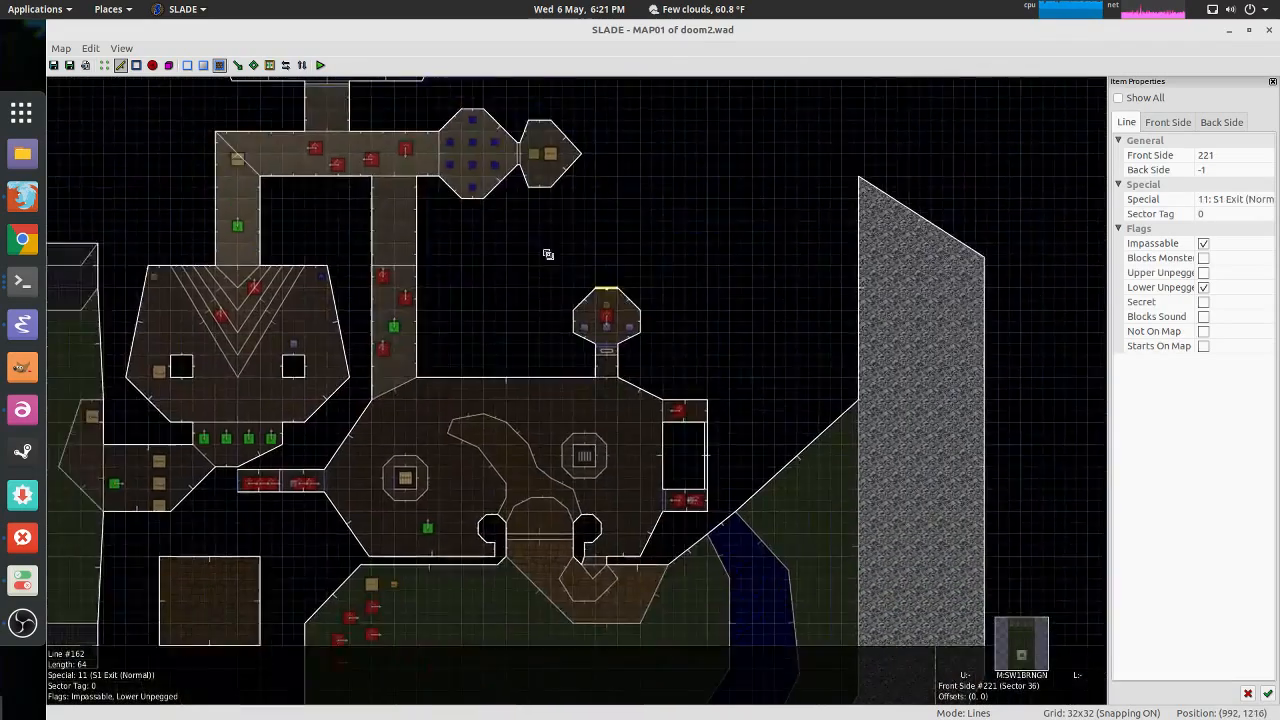
scroll(614, 346, up, 5)
right_click(446, 404)
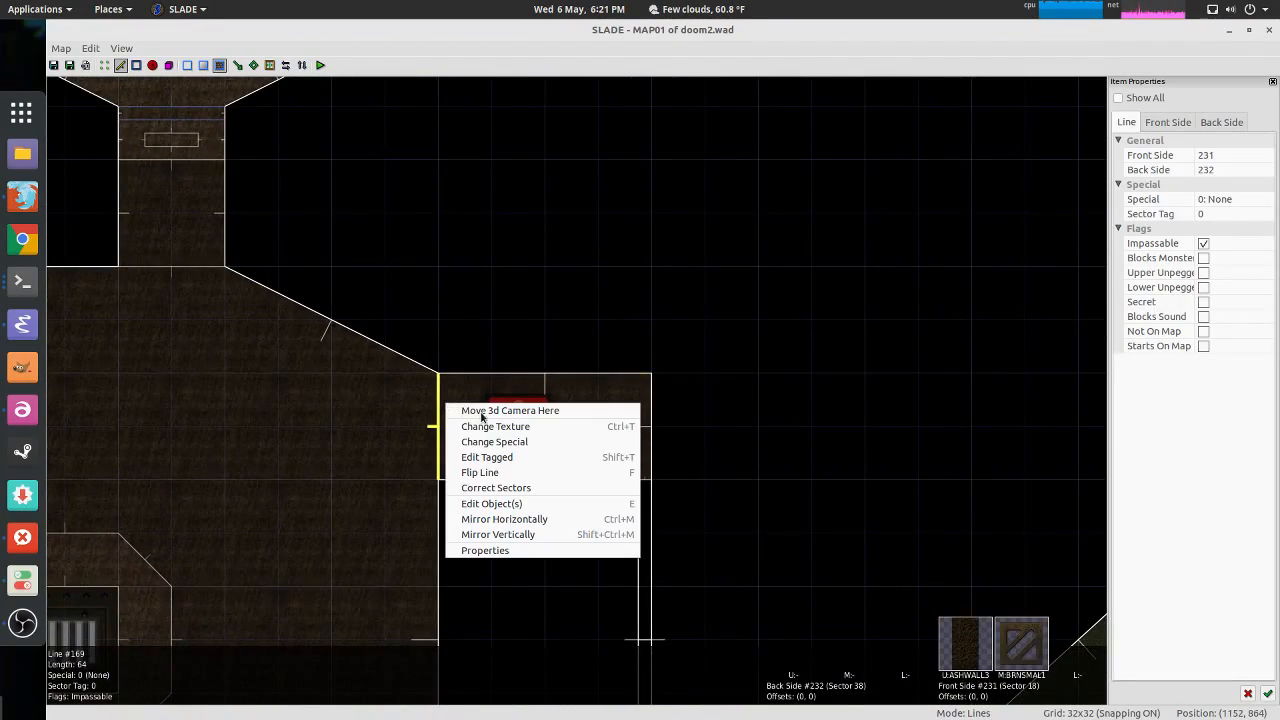
click(484, 425)
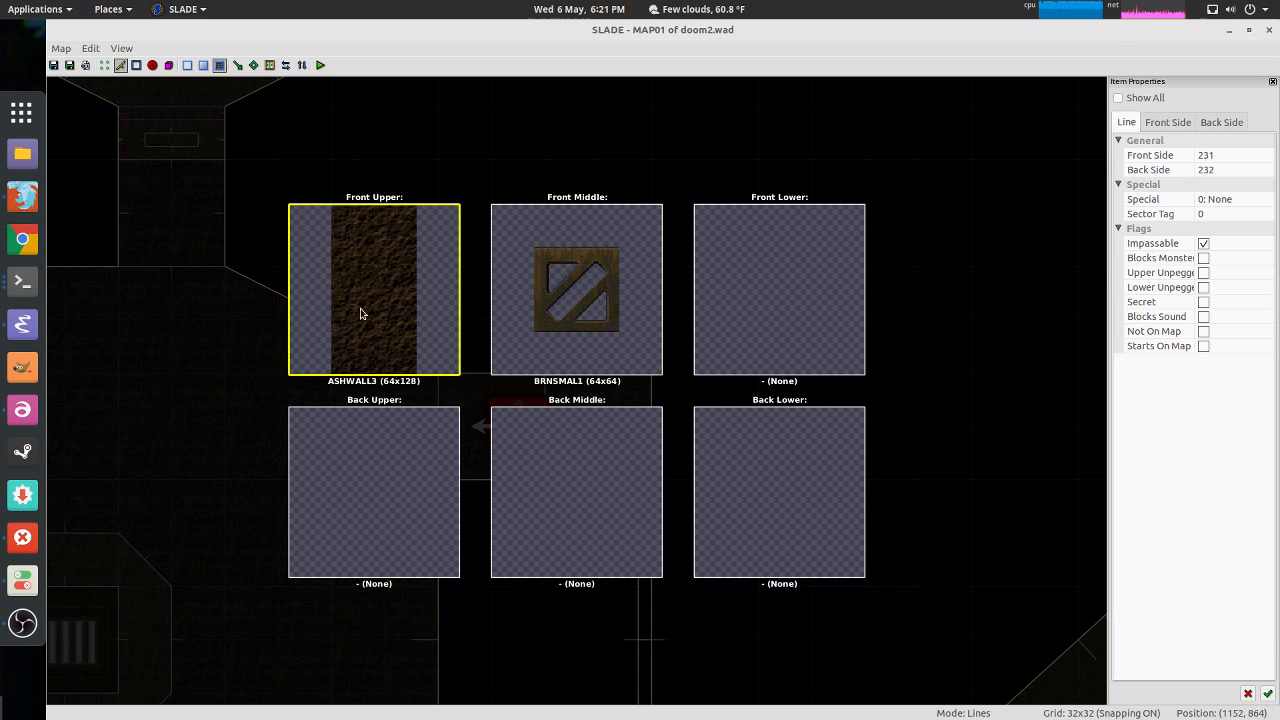
click(587, 461)
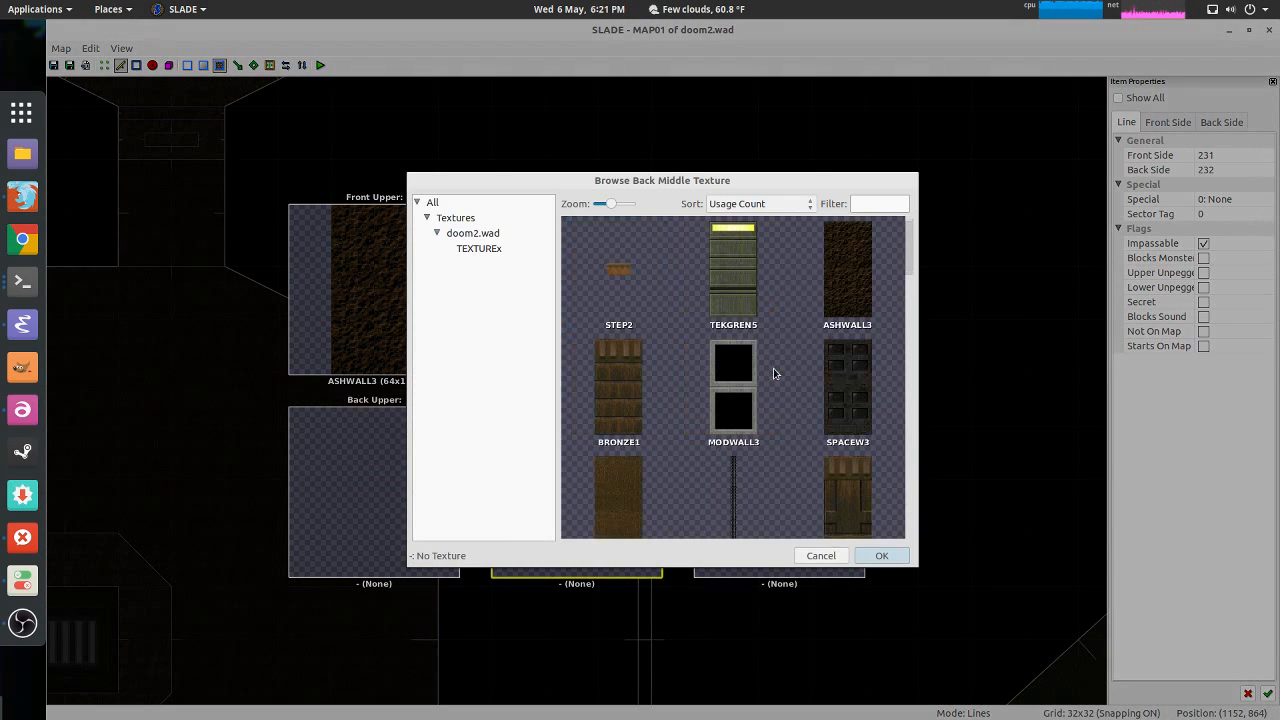
scroll(774, 373, down, 5)
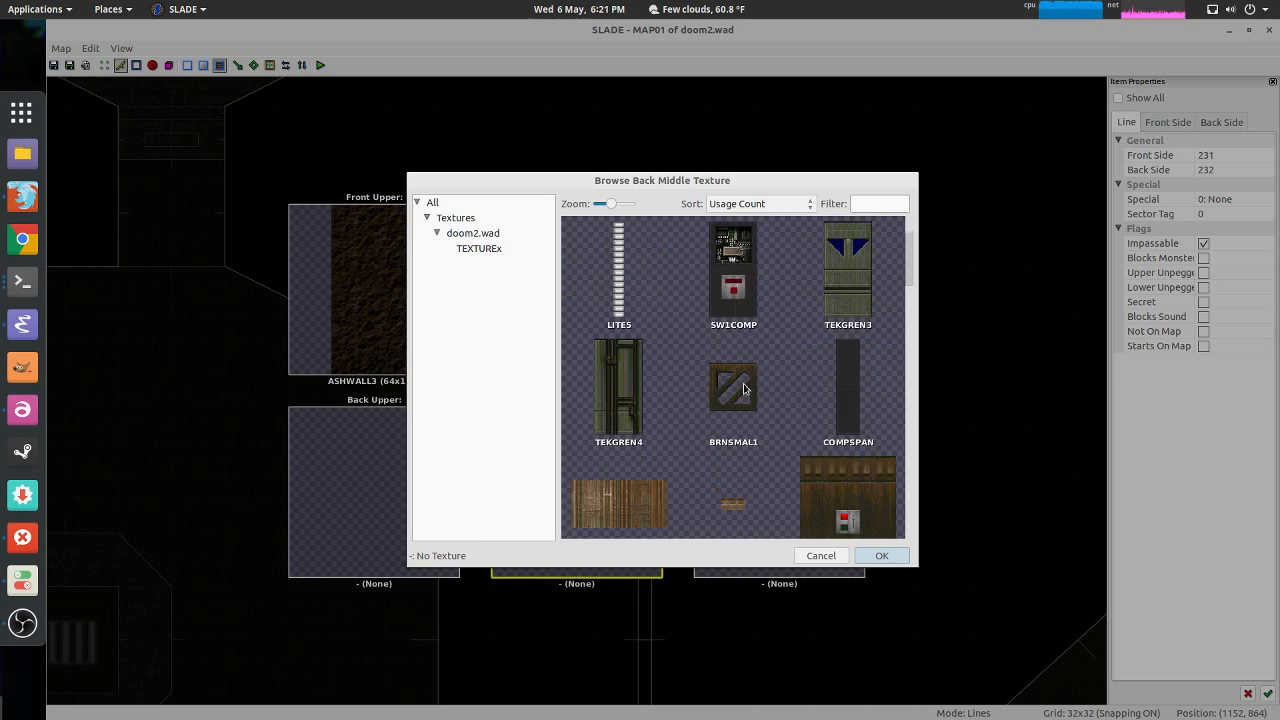
double_click(735, 389)
Step: Inspect the alcove's grate in 3D from behind the imp and from the room outside
key(q)
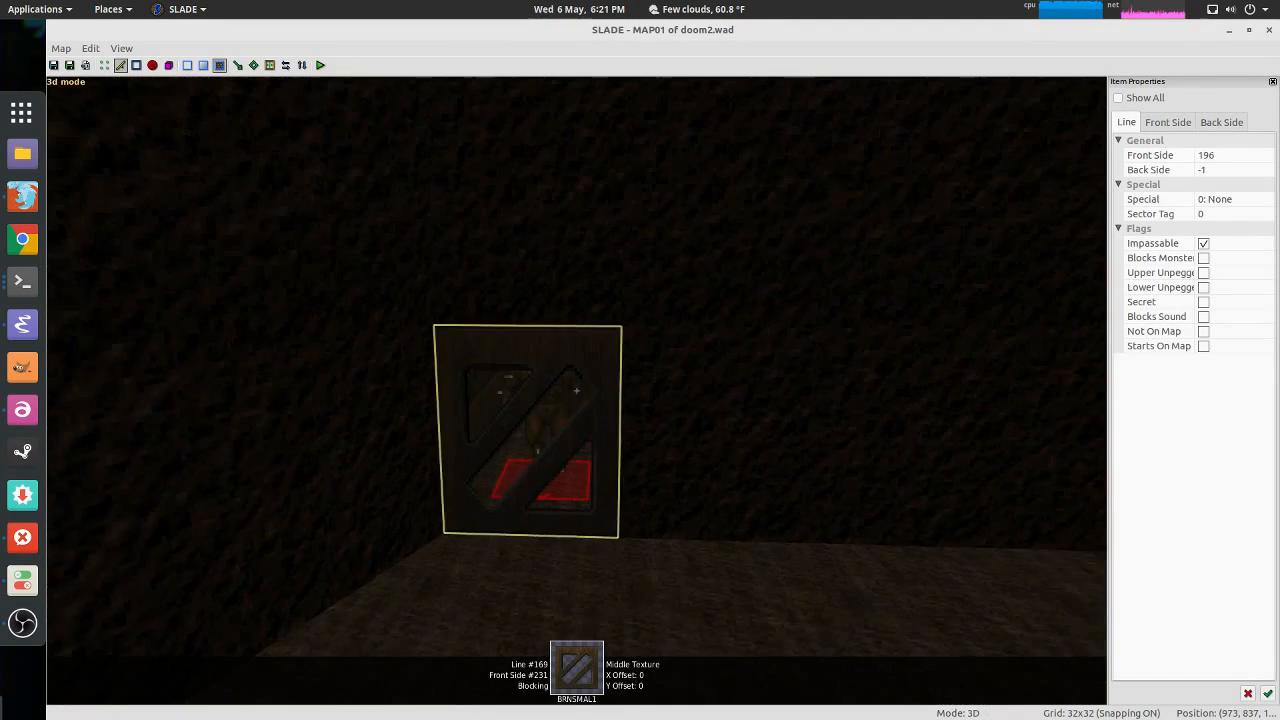
key(w)
key(s)
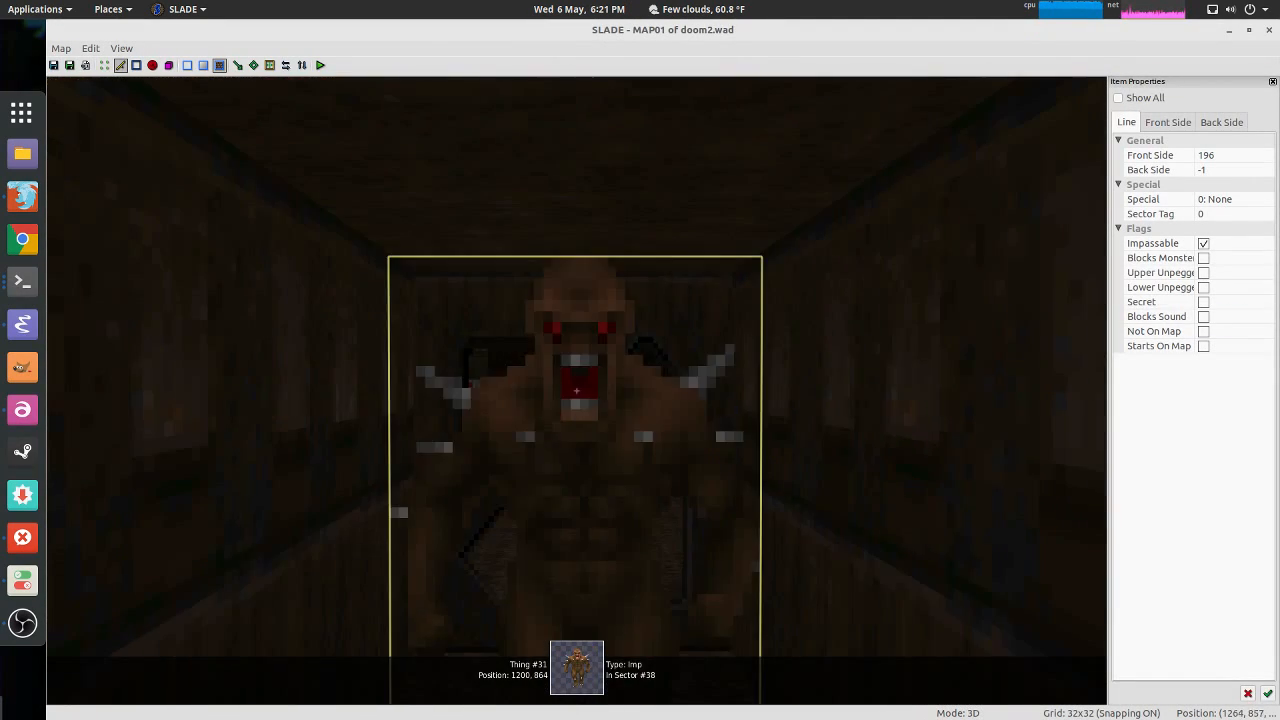
key(d)
key(s)
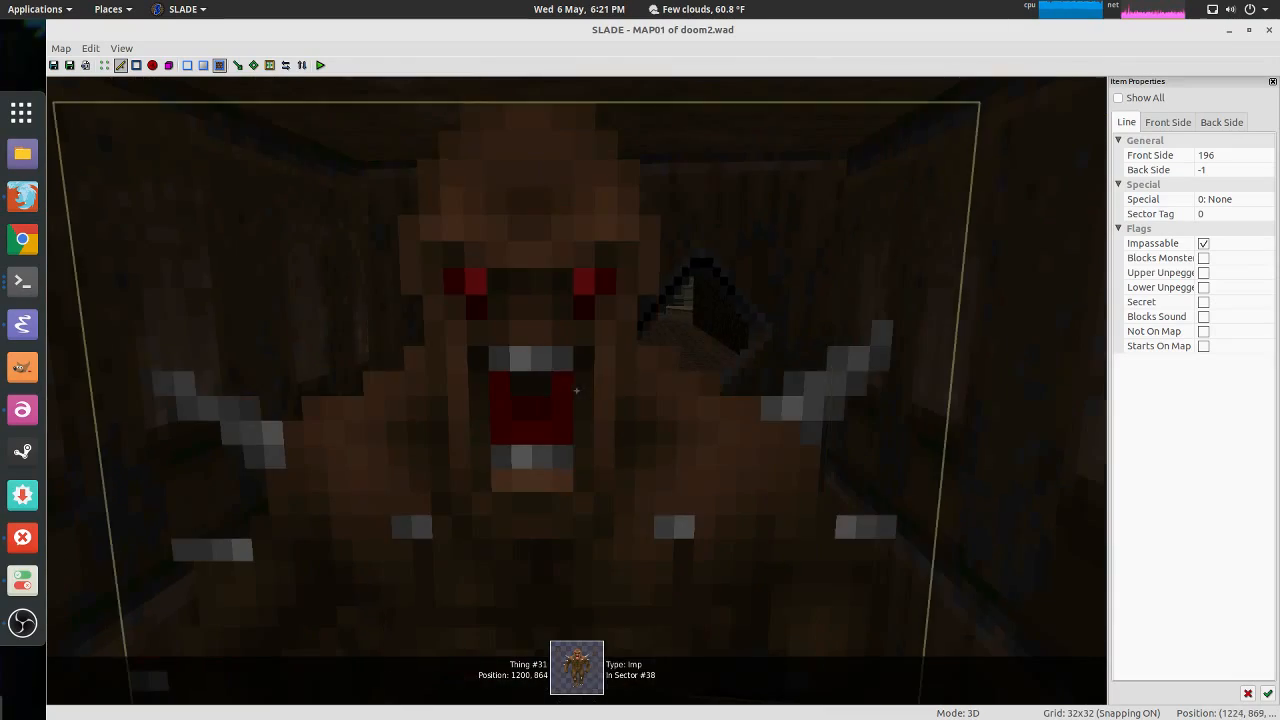
key(w)
key(s)
key(w)
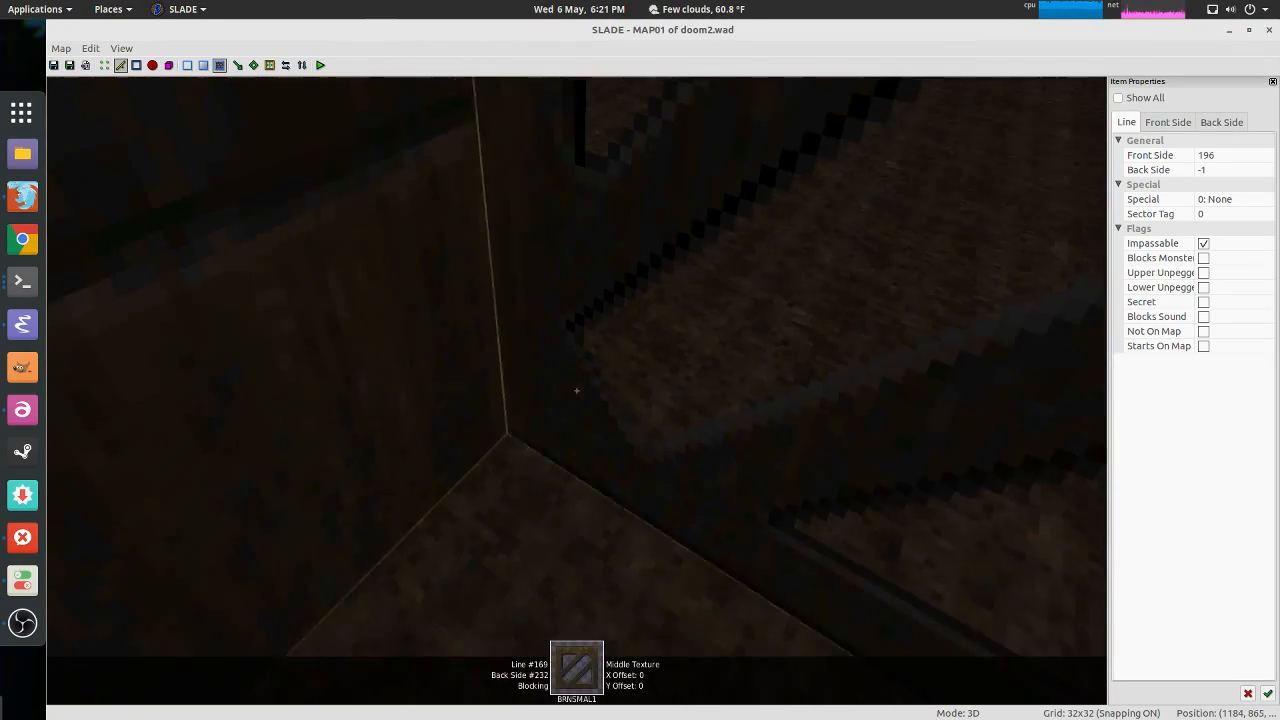
key(s)
key(w)
key(s)
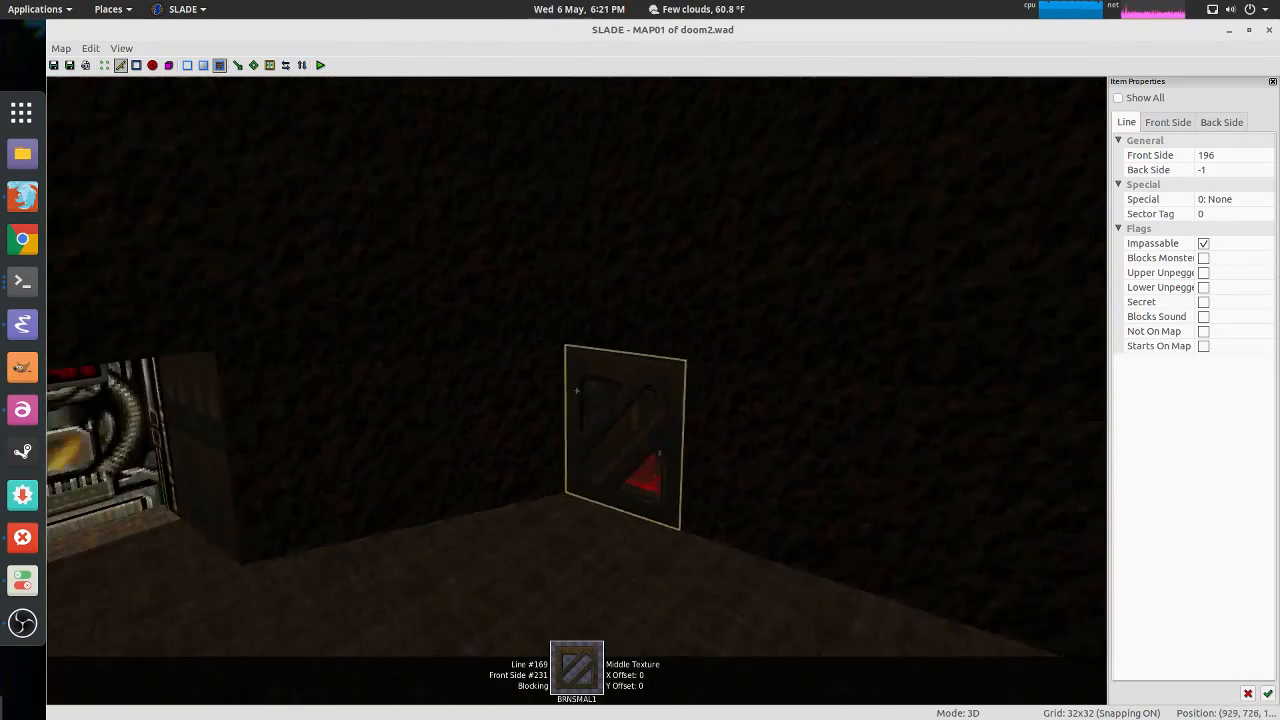
Step: Open the properties of the imp alcove's grate line on the map to view its flags
key(q)
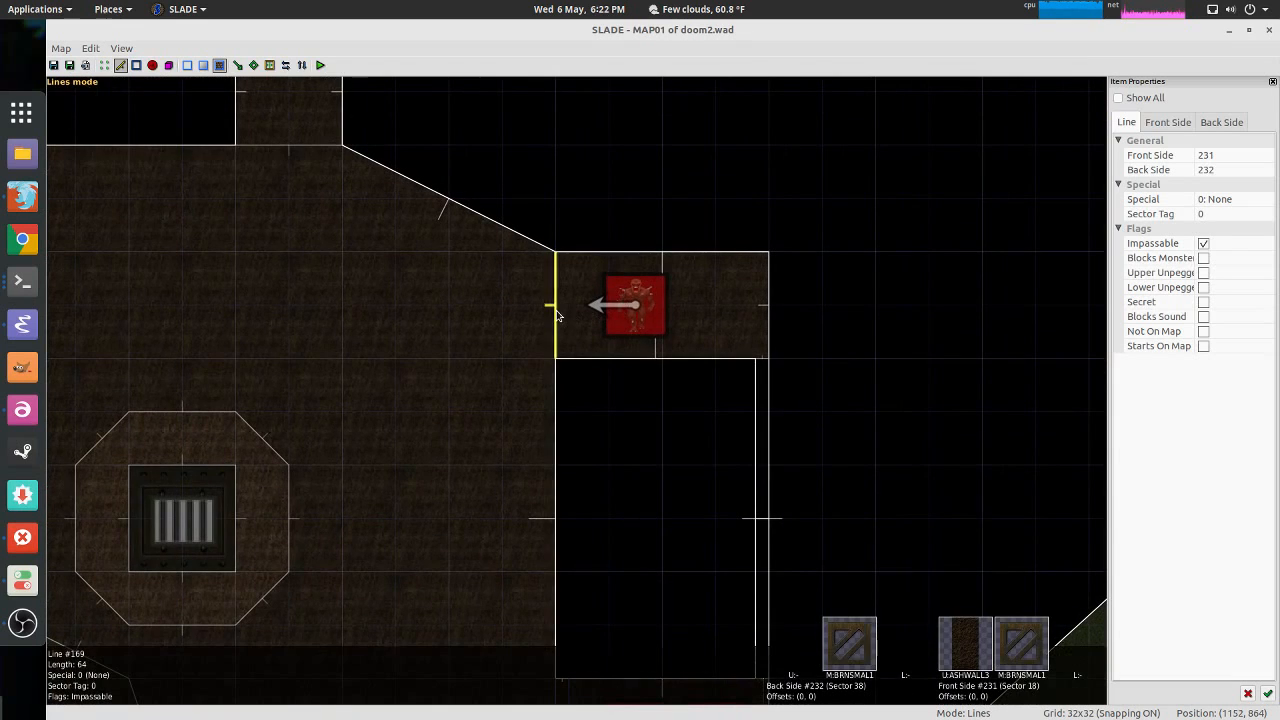
right_click(557, 316)
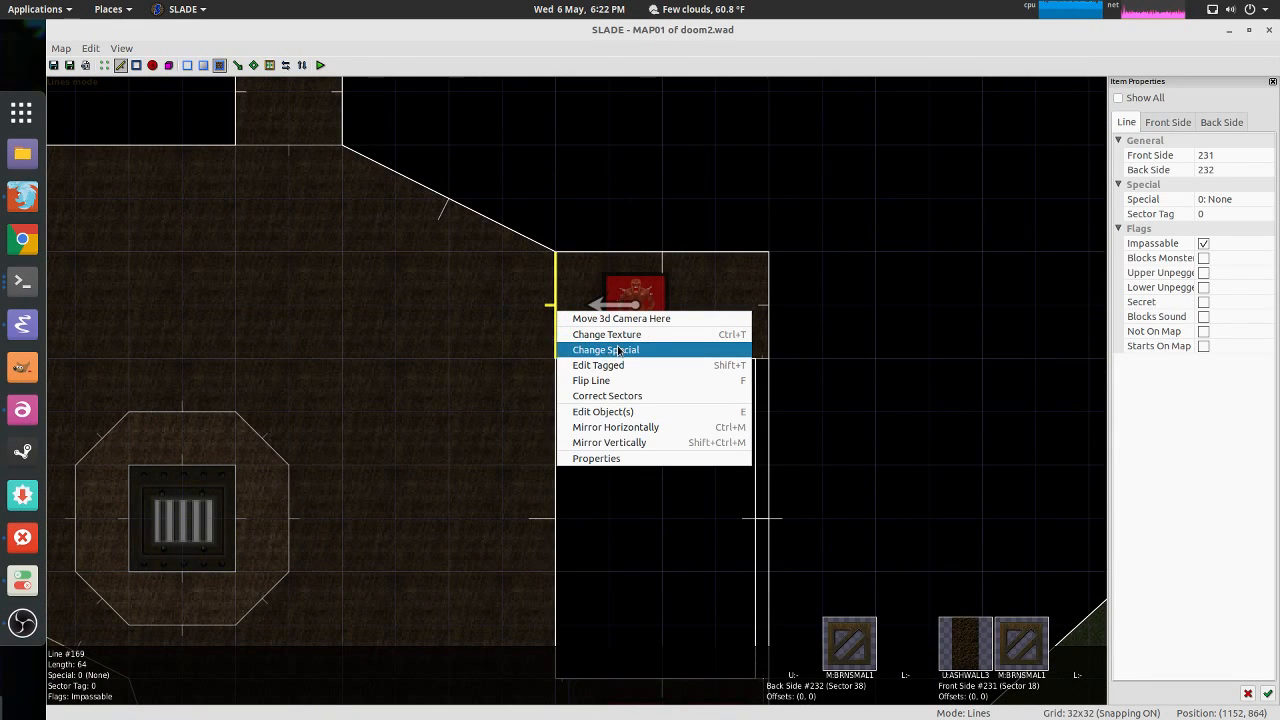
click(624, 458)
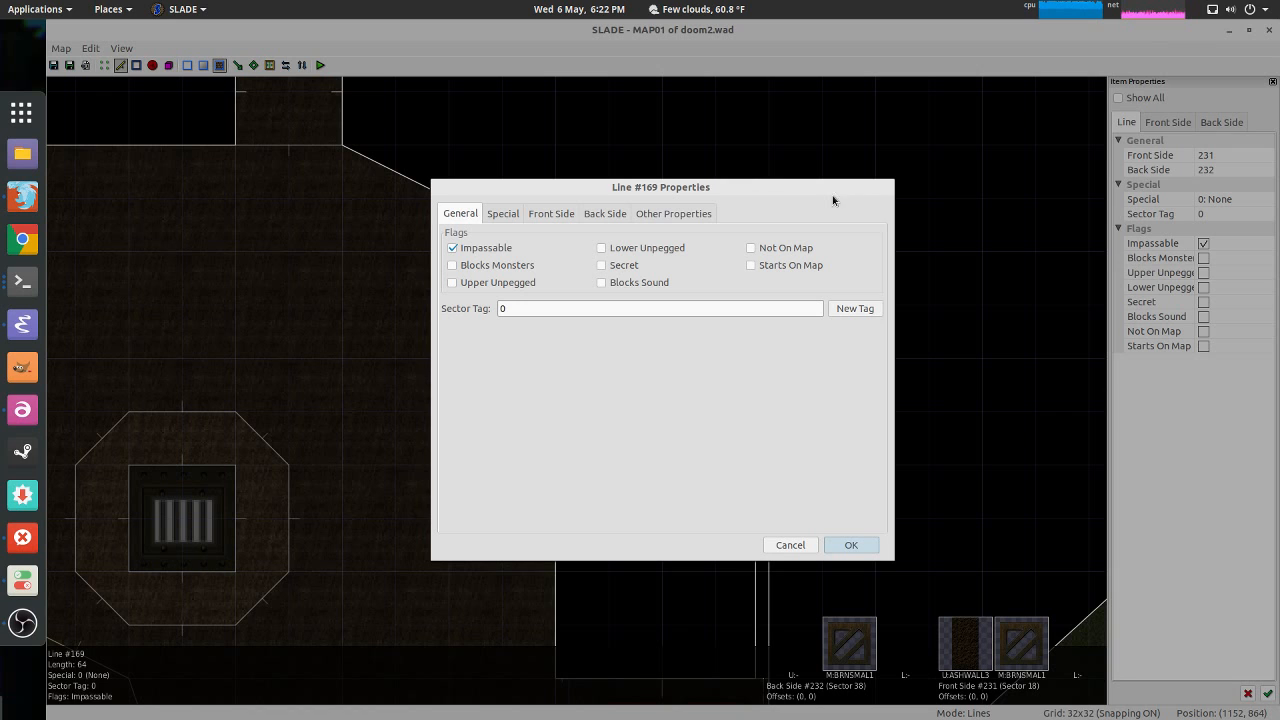
Step: Switch to XChat and make the chat window taller to read the viewers' messages
click(24, 535)
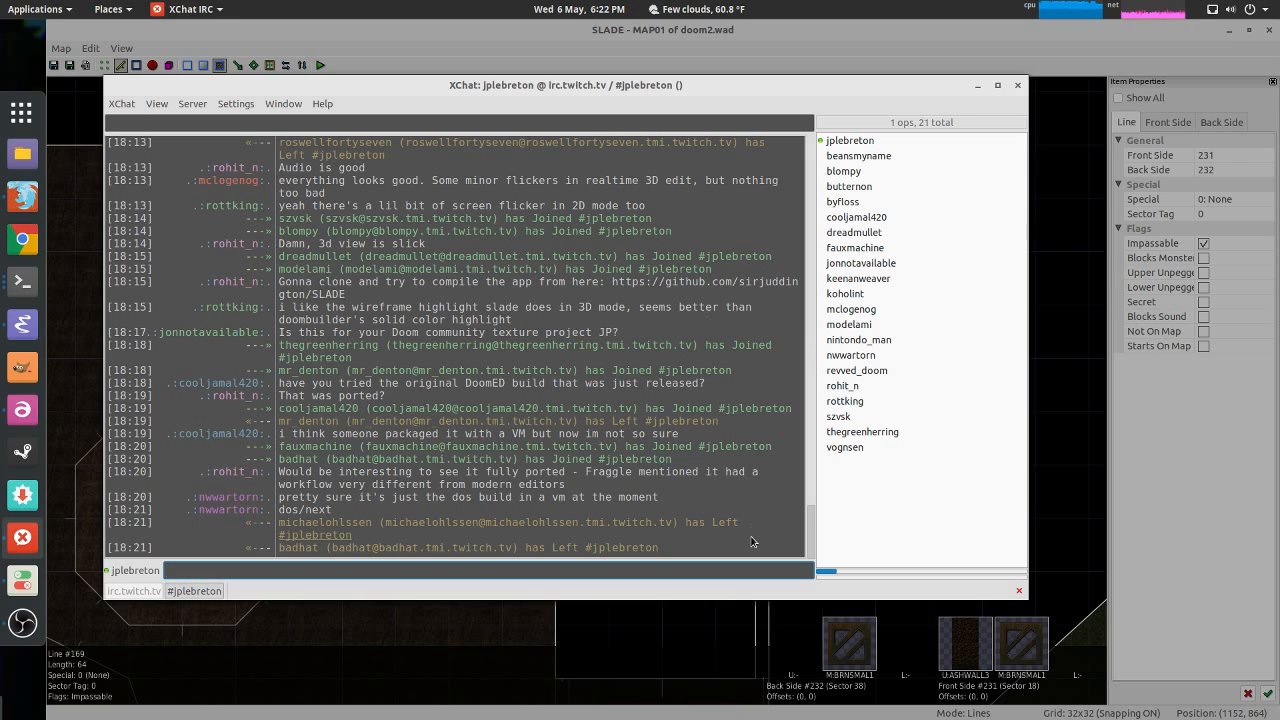
drag(732, 597, 746, 662)
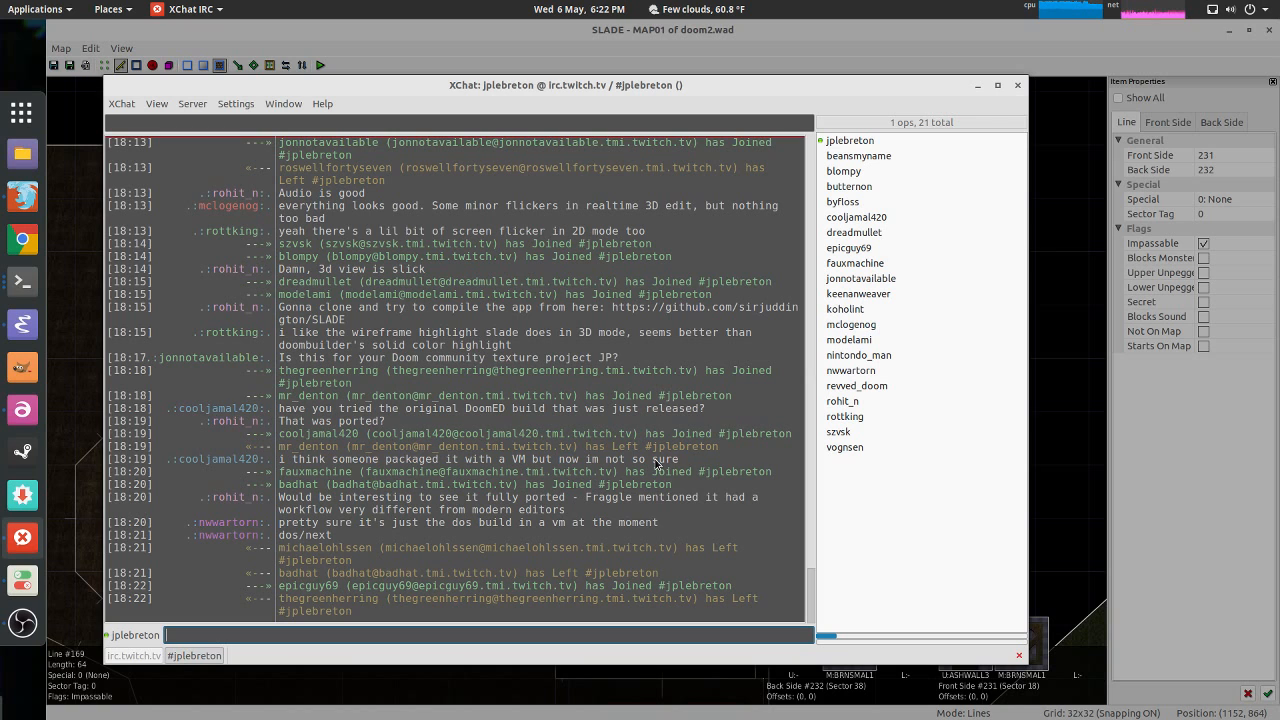
Step: Switch to Firefox and load vectorpoem.com/deck/ in a new tab
key(alt+Tab)
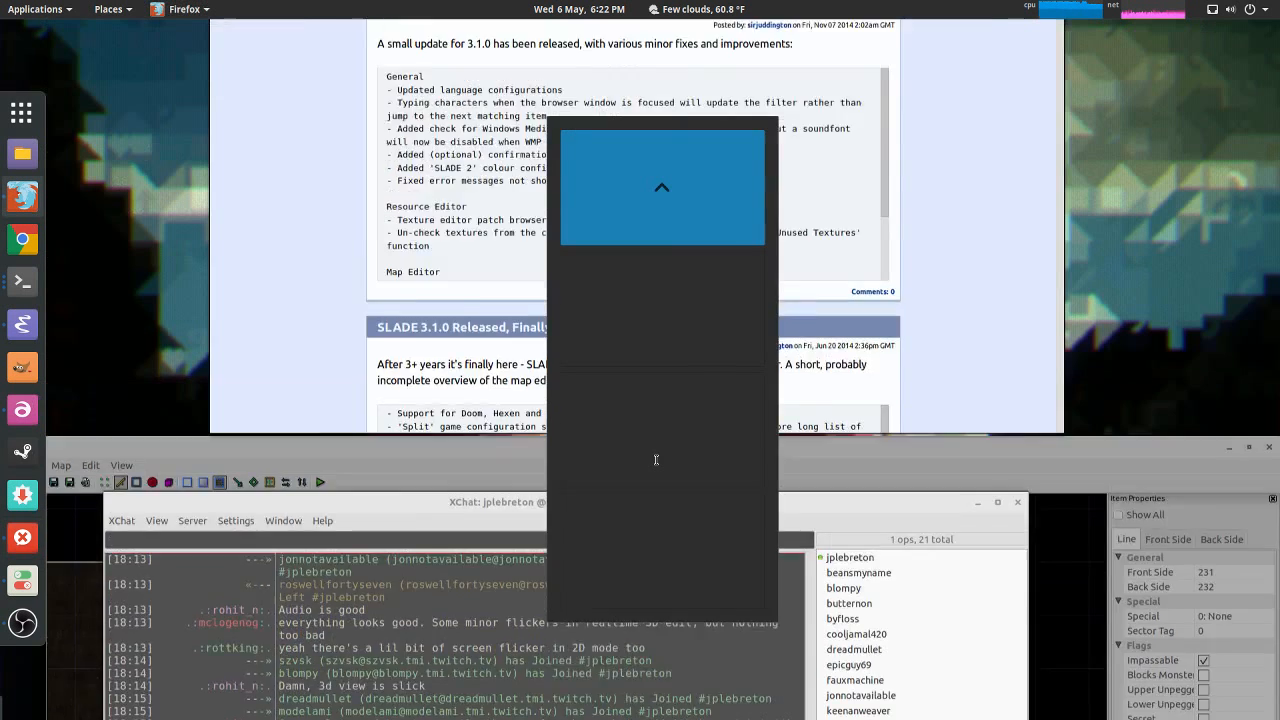
key(ctrl+t)
text(vec)
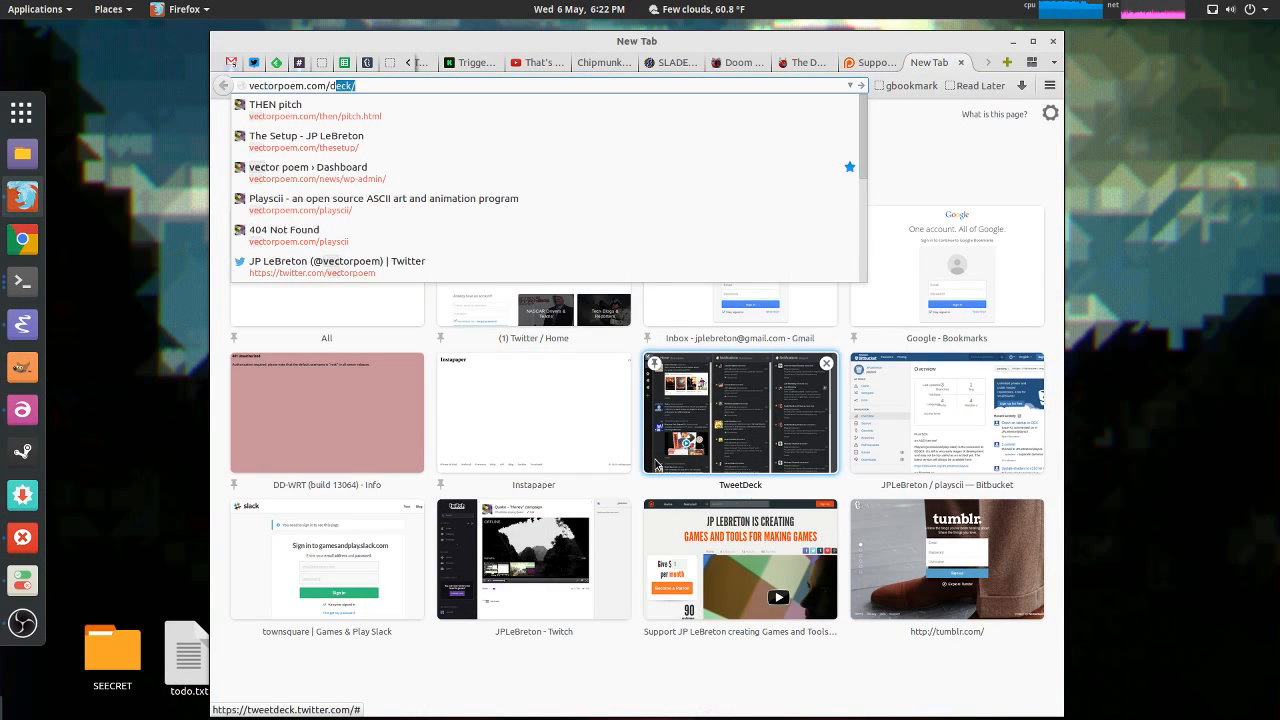
text(eckl)
key(Return)
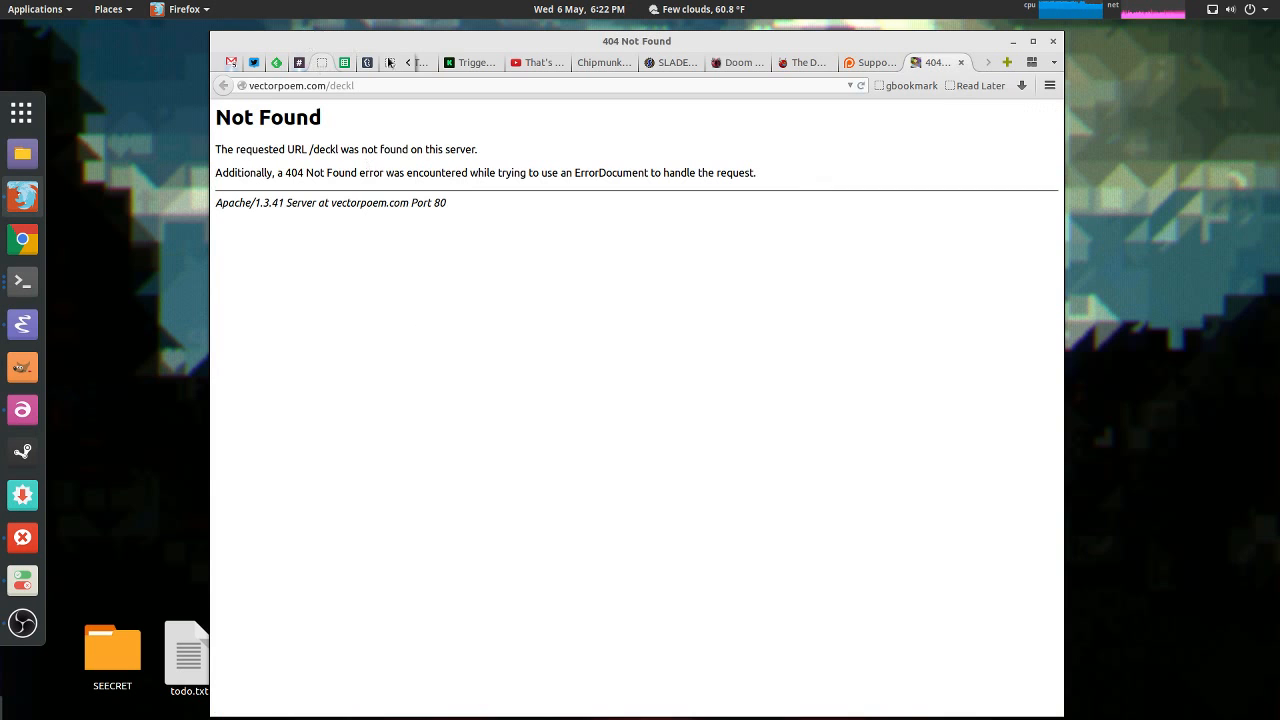
click(419, 87)
key(BackSpace)
key(Return)
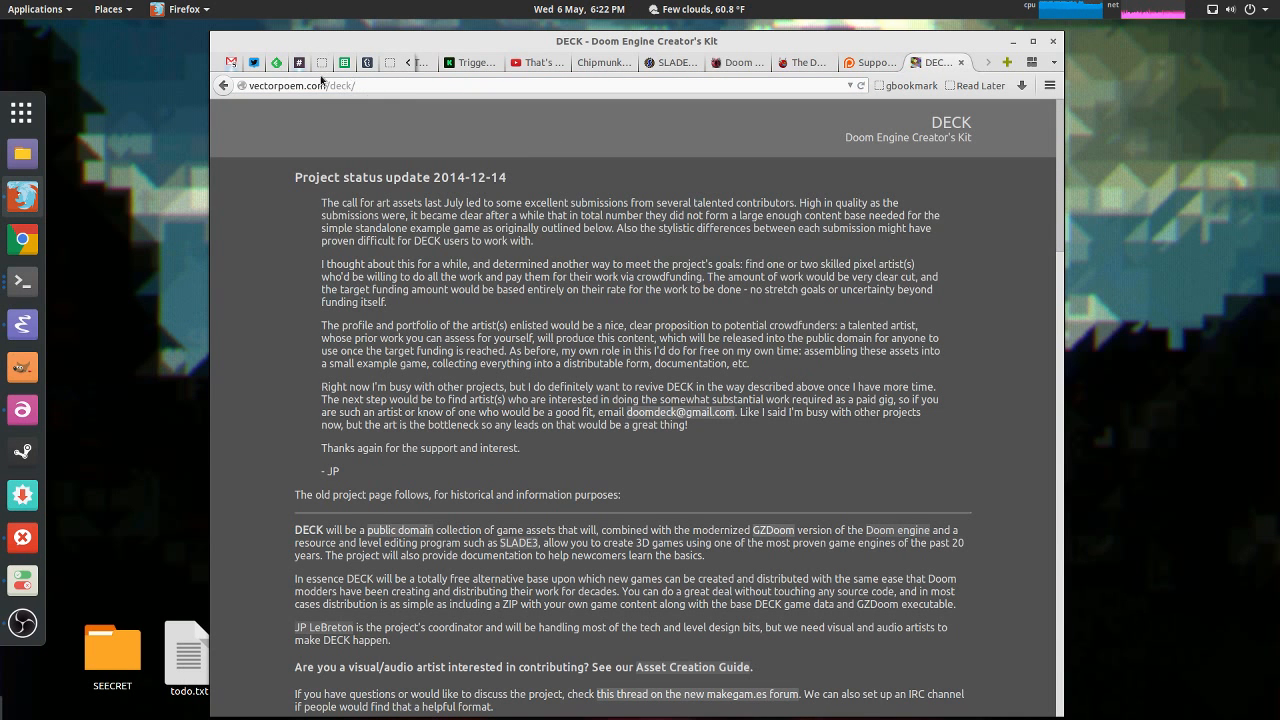
Step: Highlight the DECK page's project status update while reading it, and clear the text selection
drag(656, 167, 805, 425)
click(805, 409)
drag(766, 161, 748, 444)
click(617, 149)
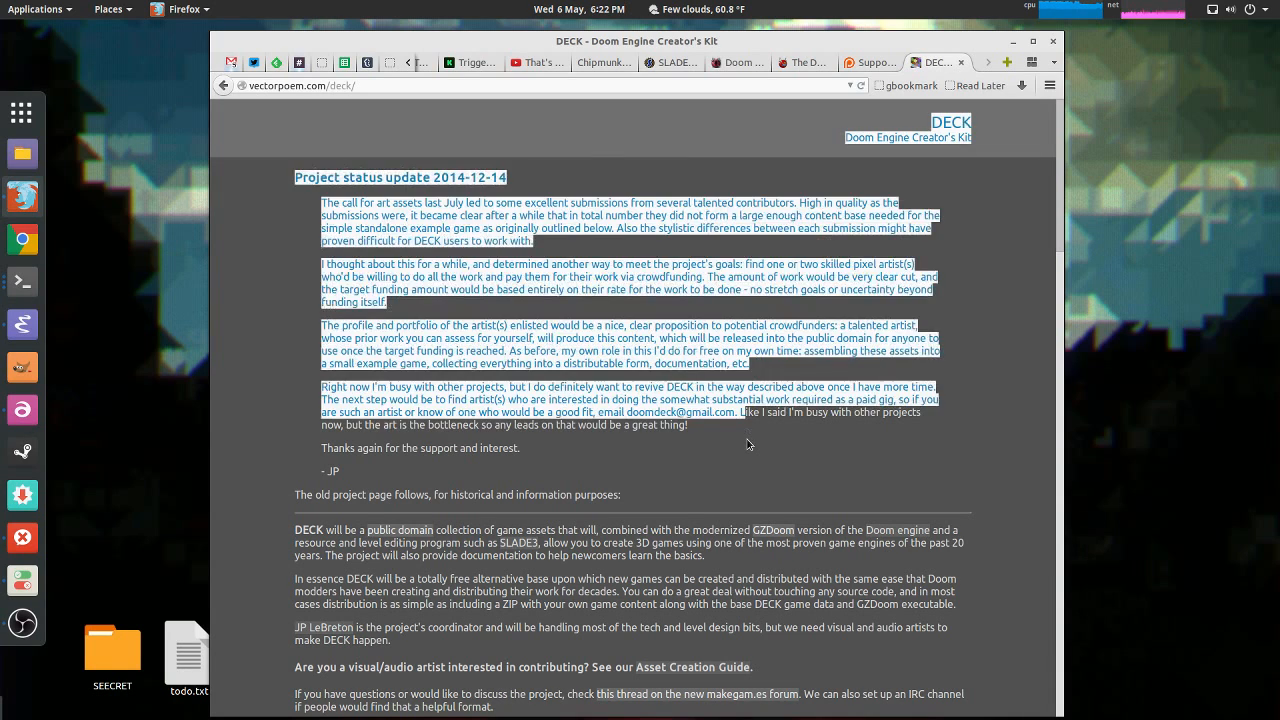
click(748, 444)
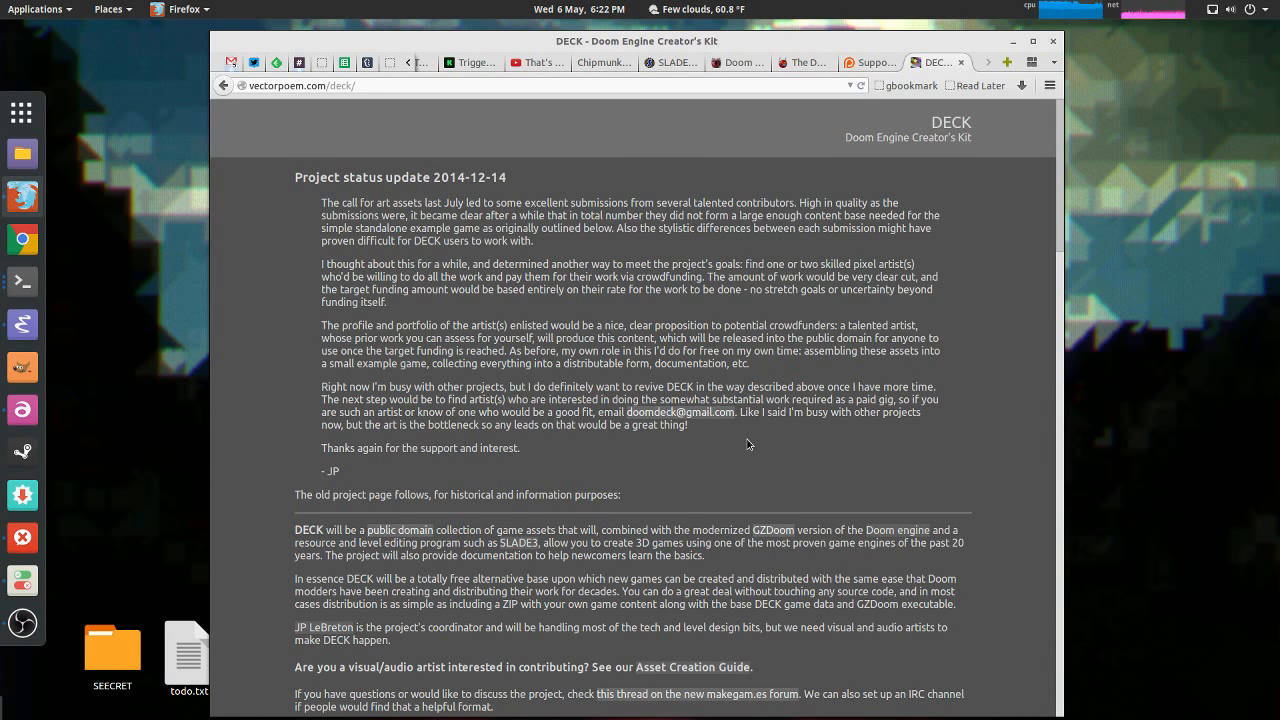
Step: Switch back to XChat, read the viewers' latest messages, and return to the line properties in SLADE
key(ctrl+alt+Down)
key(ctrl+alt+Down)
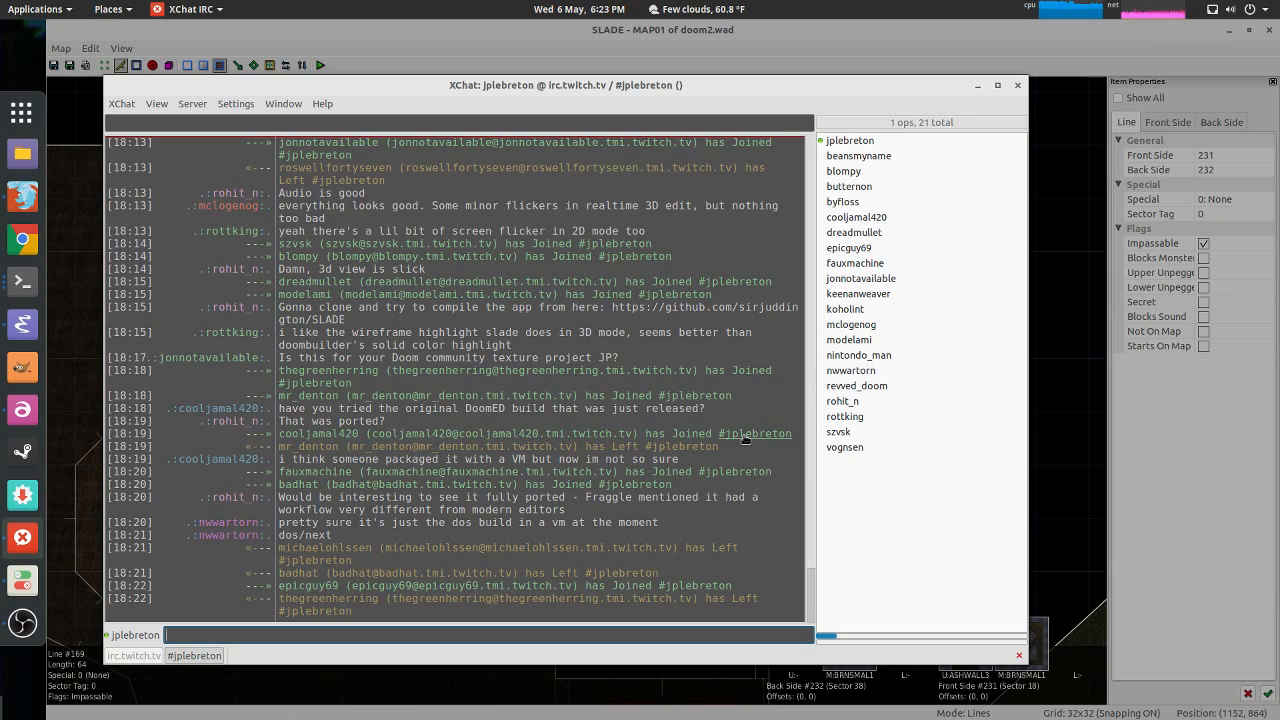
drag(720, 252, 761, 357)
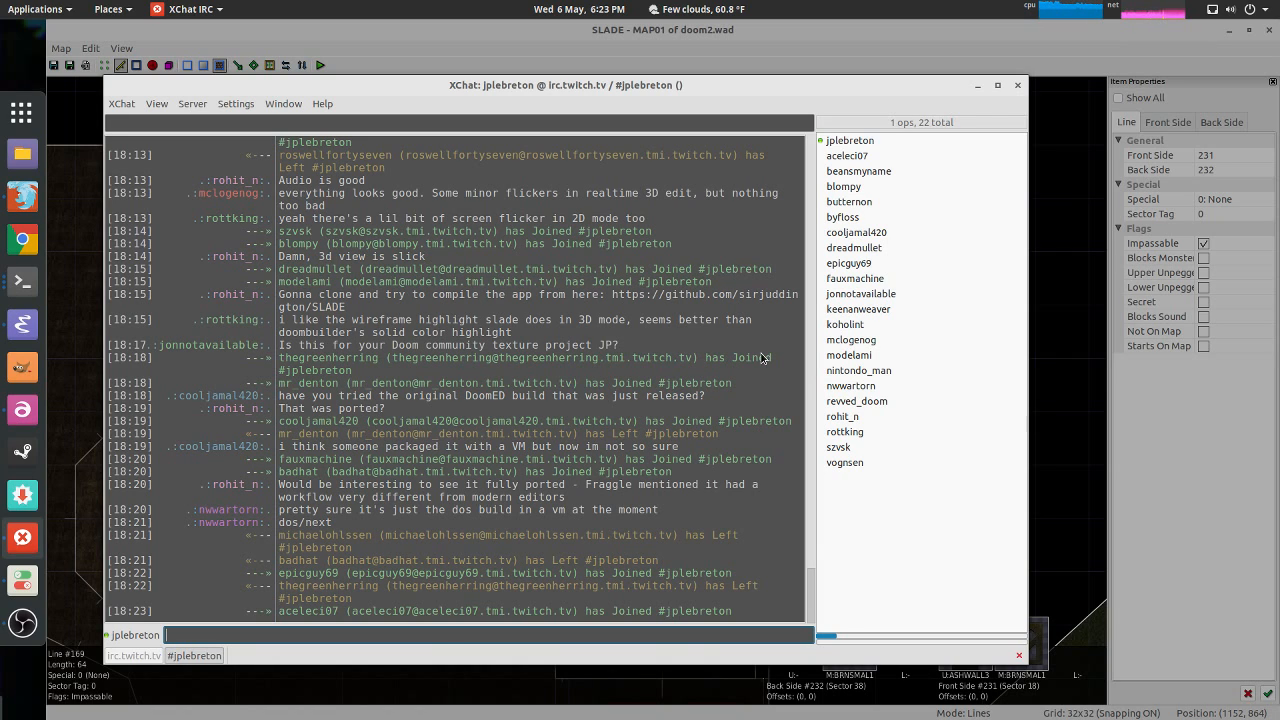
key(alt+Tab)
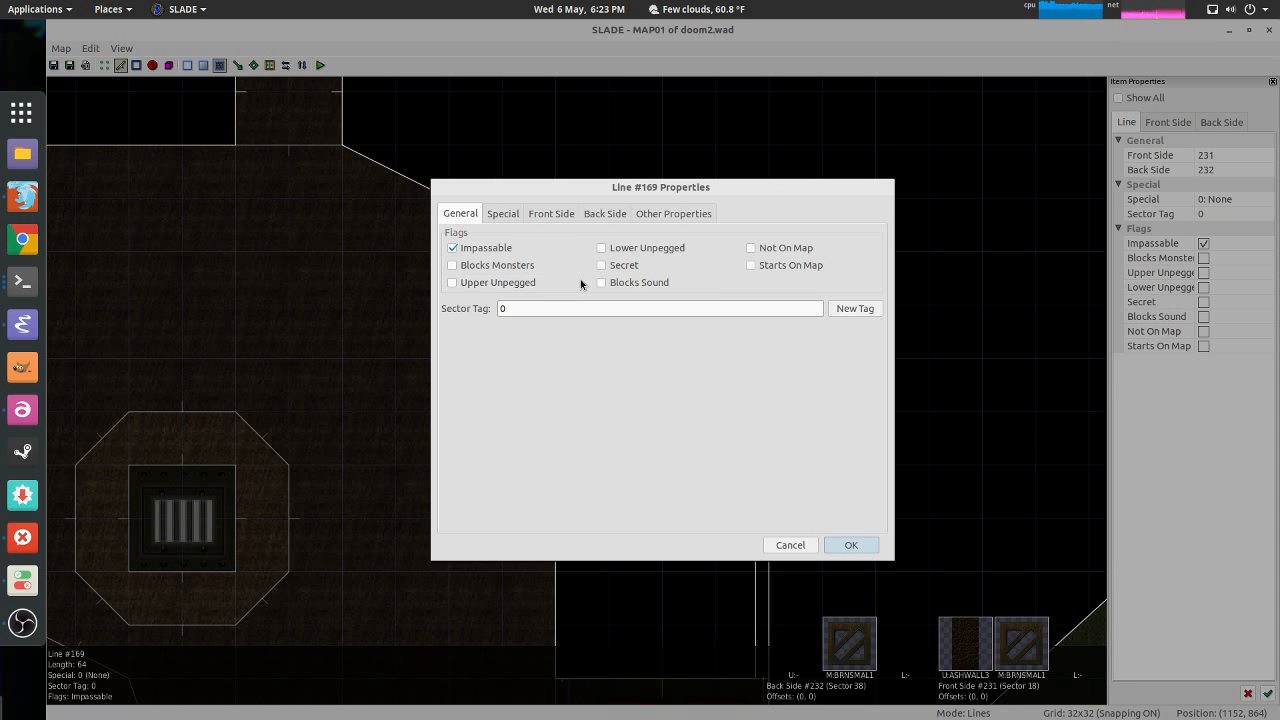
click(22, 538)
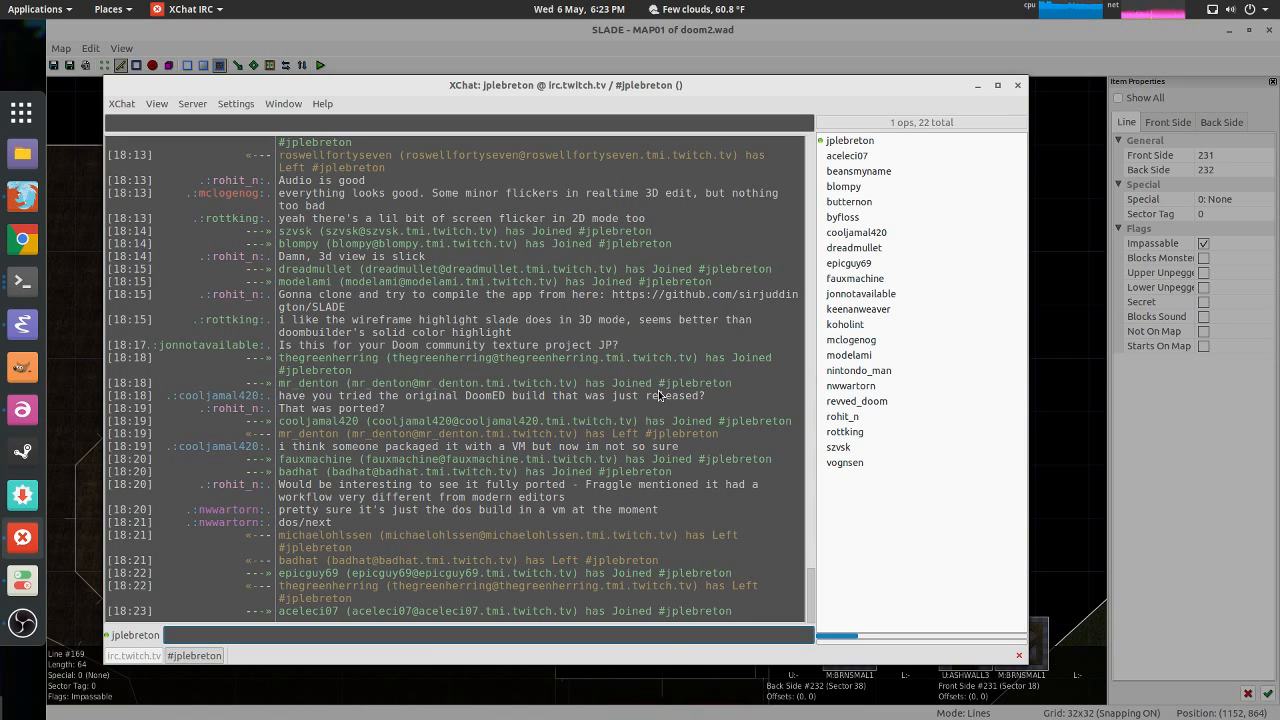
key(alt+Tab)
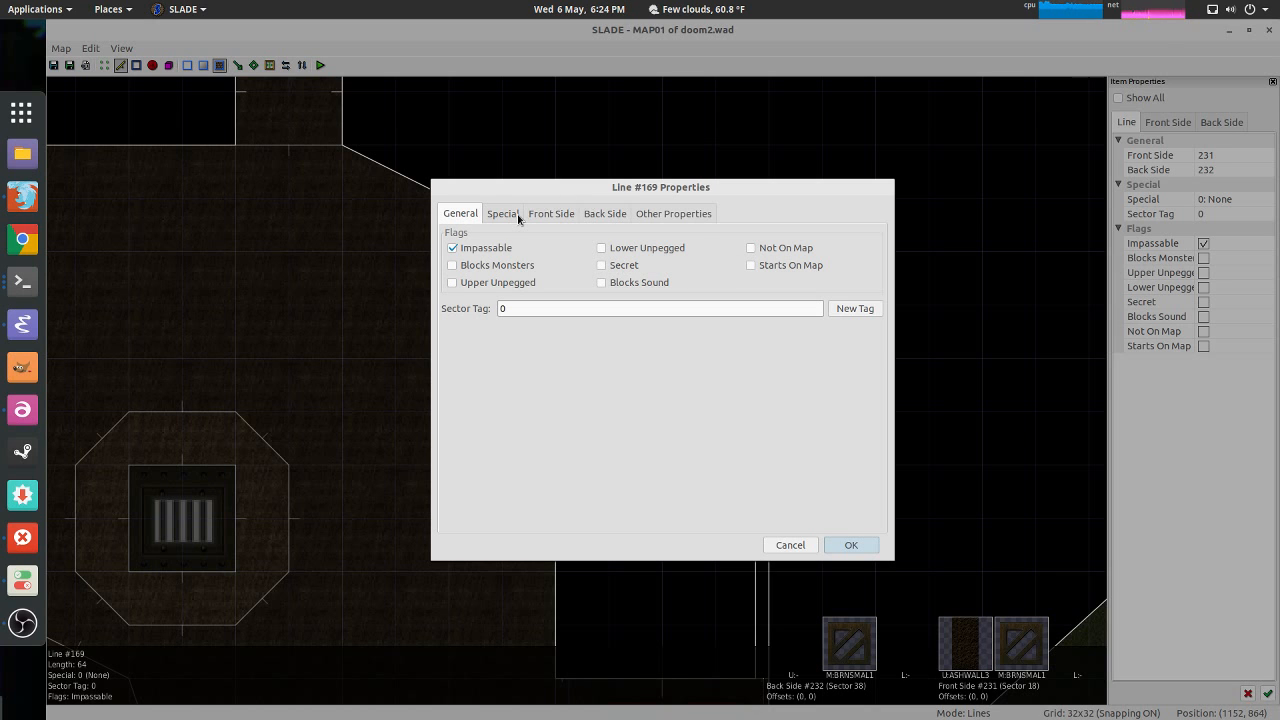
Step: Restore the moved map editor window to its maximized size and cancel the grate line's properties dialog
drag(527, 192, 663, 217)
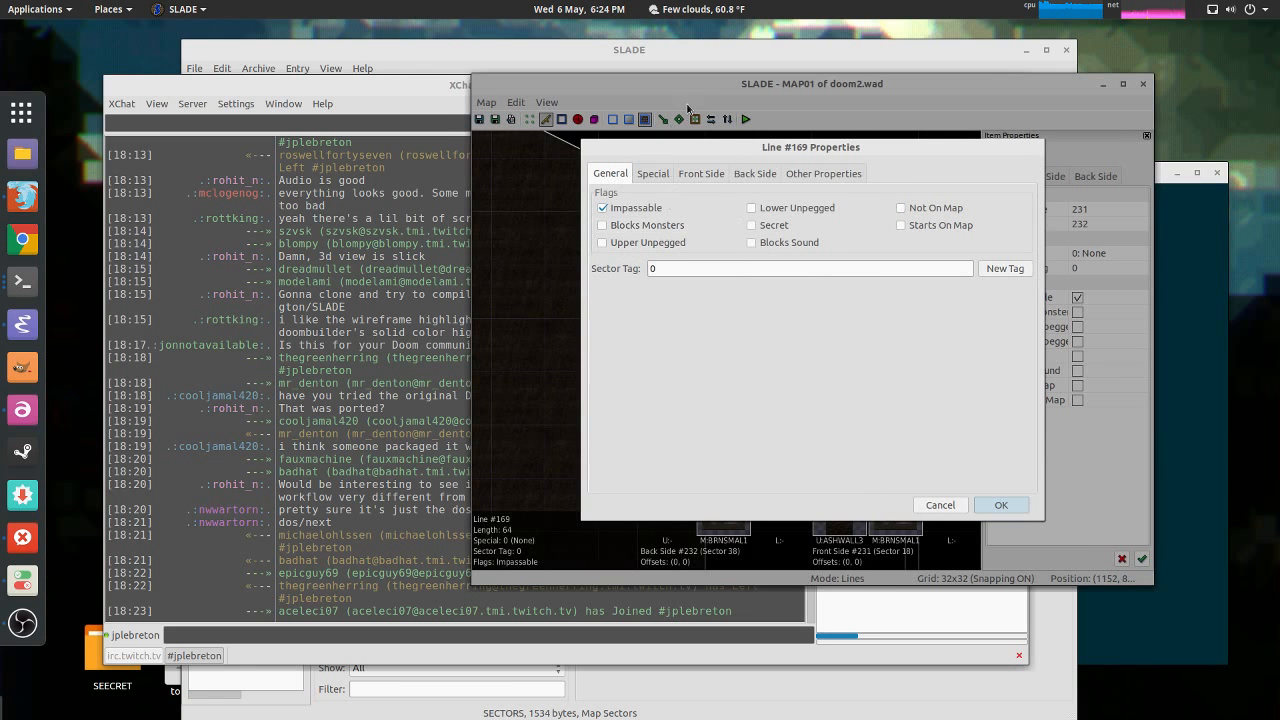
double_click(743, 89)
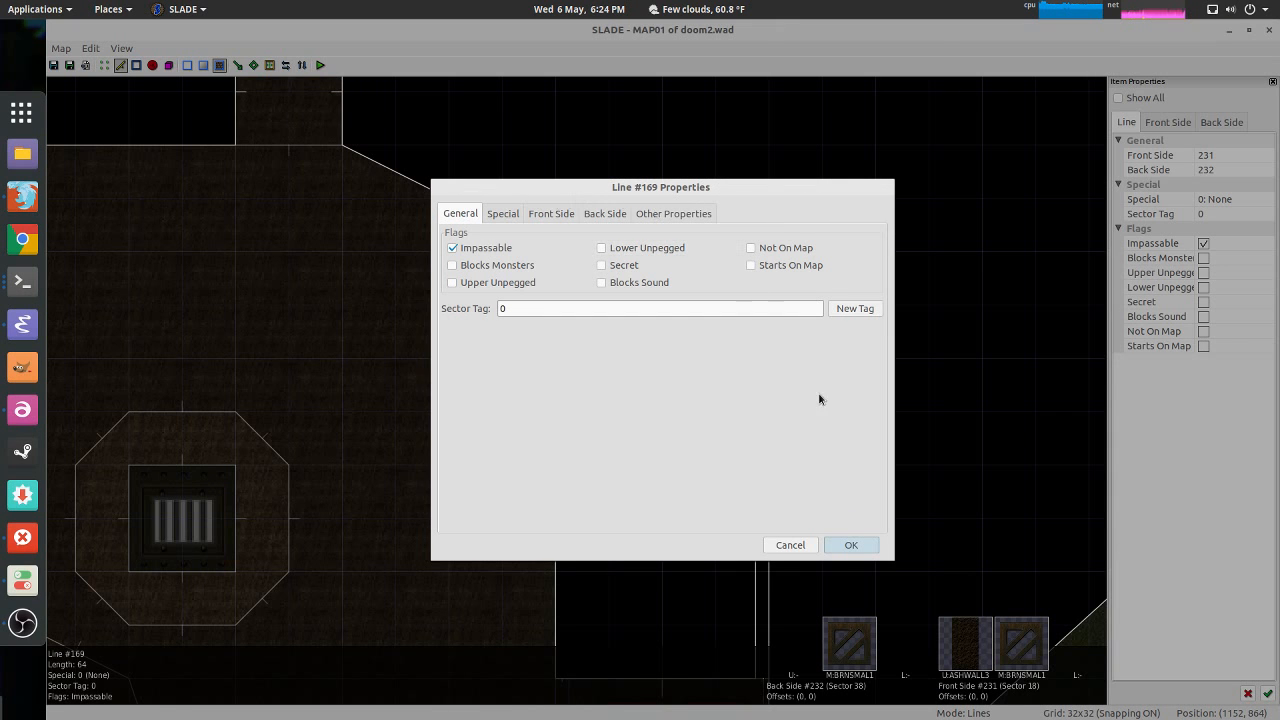
click(789, 545)
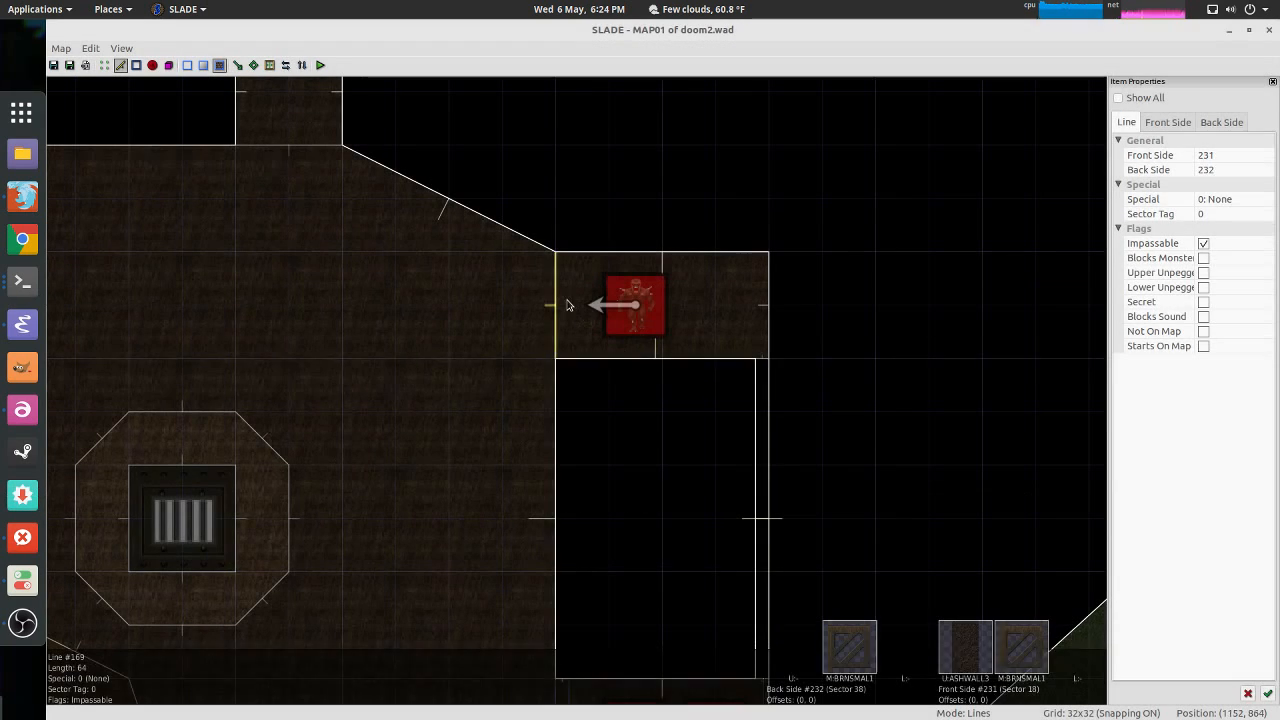
Step: Reopen the properties of the imp alcove's grate line on the map
right_click(558, 302)
key(Escape)
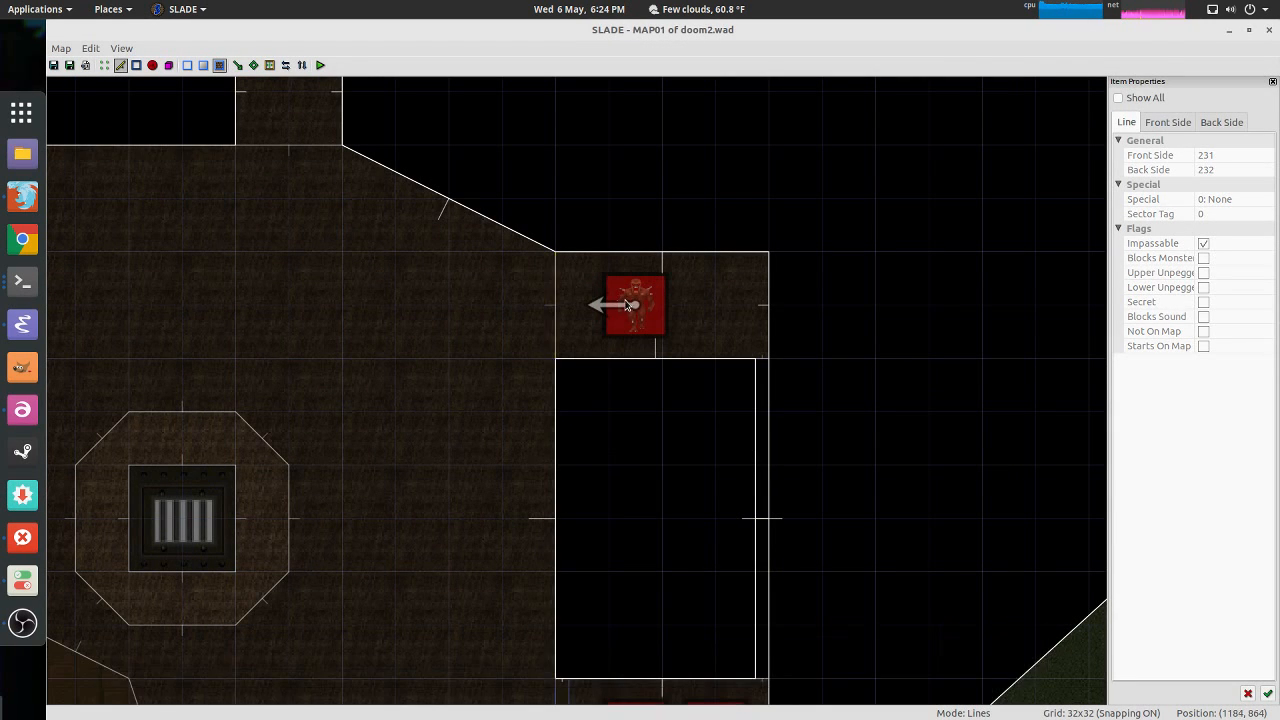
scroll(646, 309, down, 2)
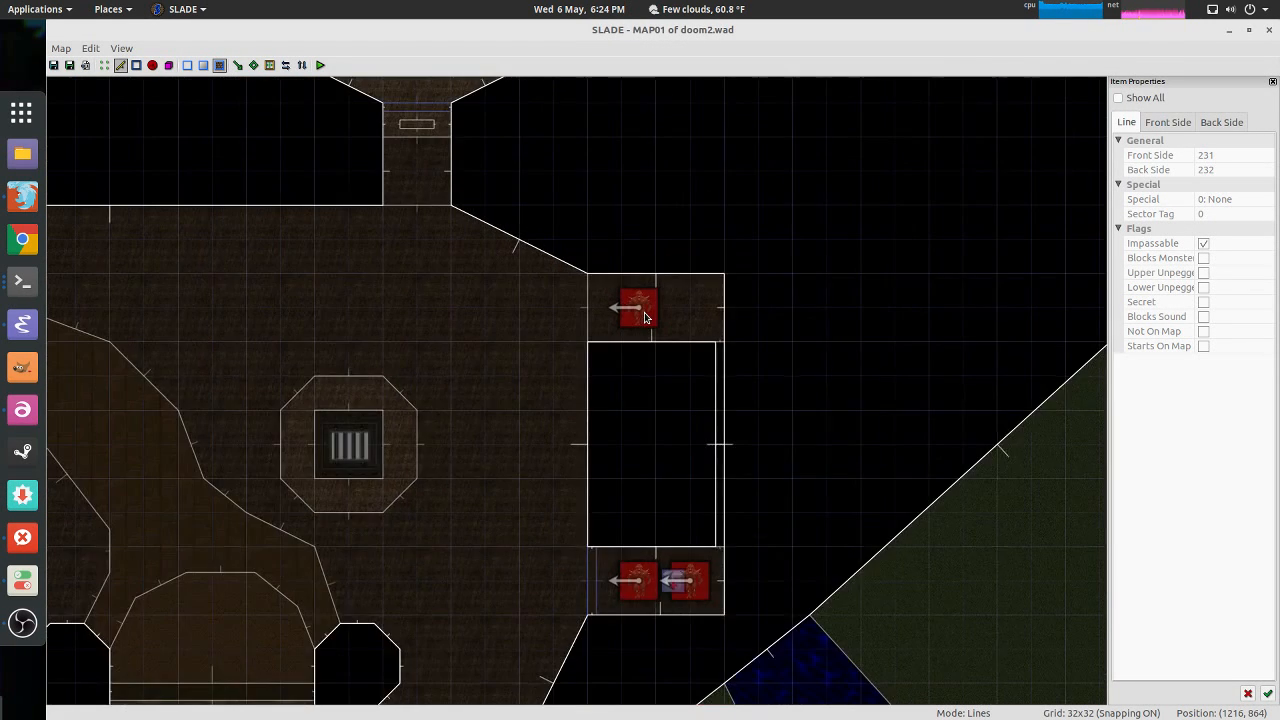
scroll(646, 309, up, 2)
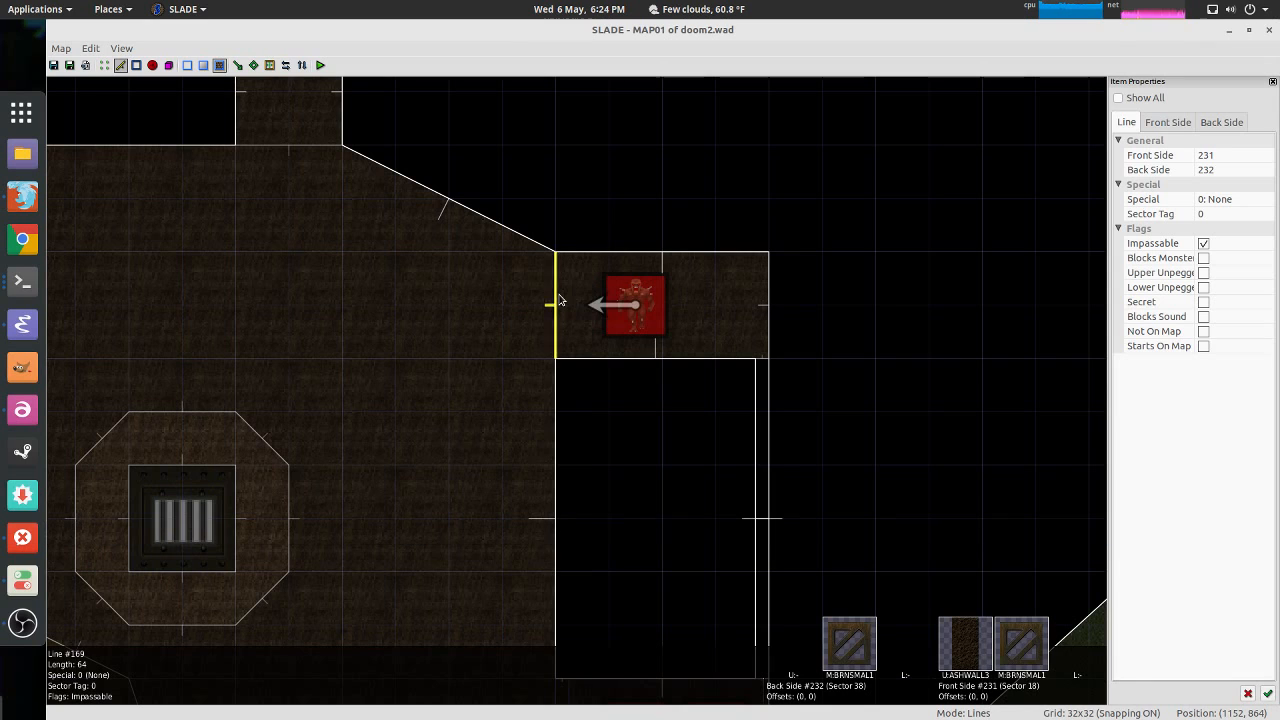
right_click(558, 297)
click(627, 443)
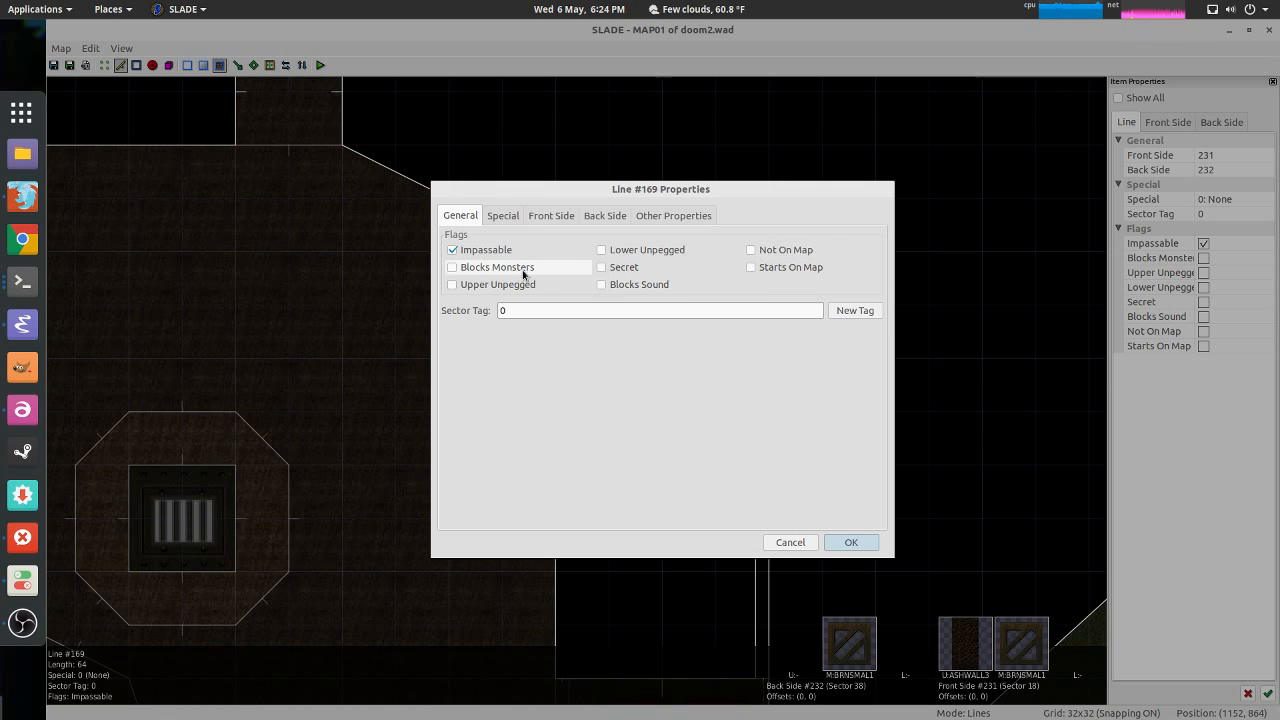
Step: Browse the Doors, Teleports and Moving Floors categories among the specials available for the grate line
click(510, 220)
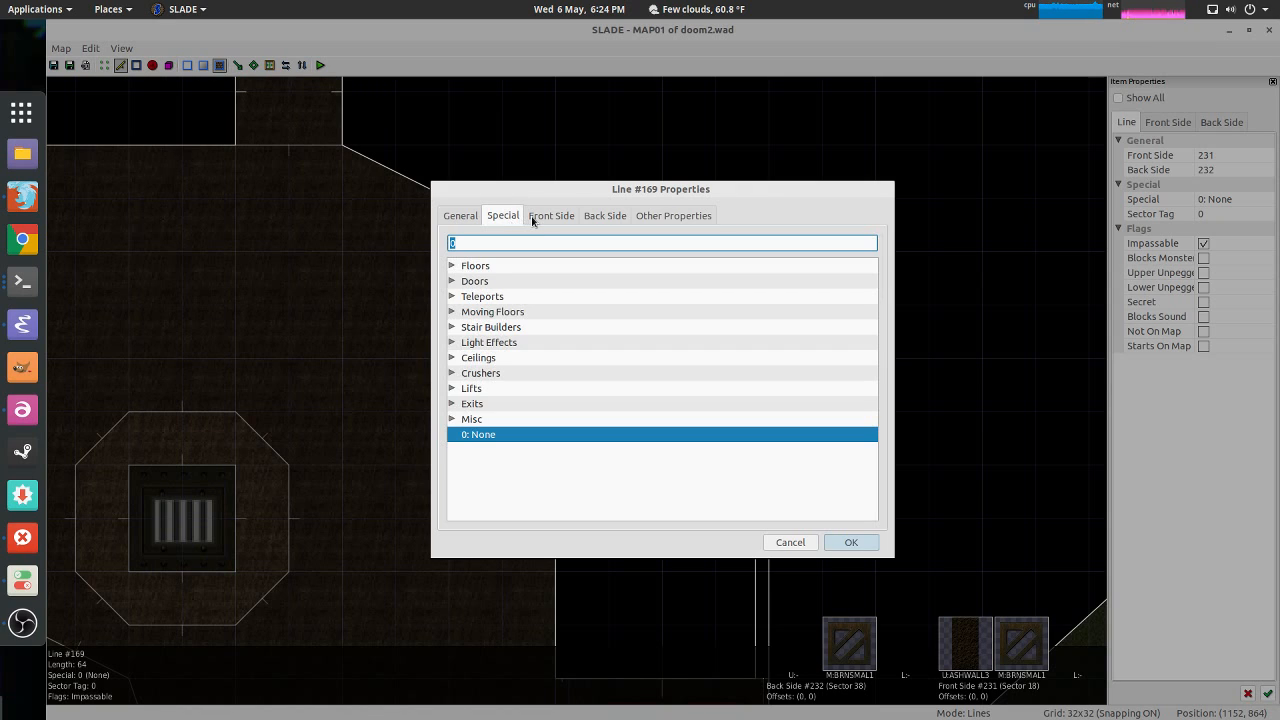
click(451, 283)
click(451, 283)
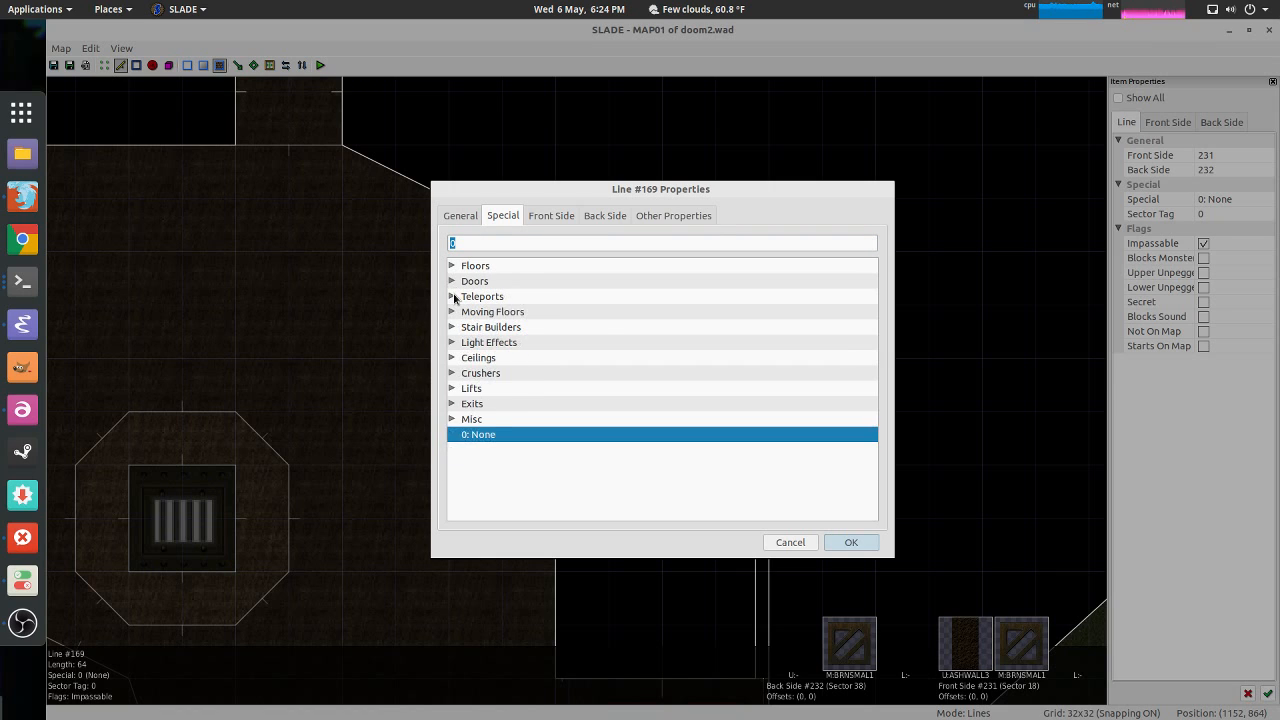
click(452, 297)
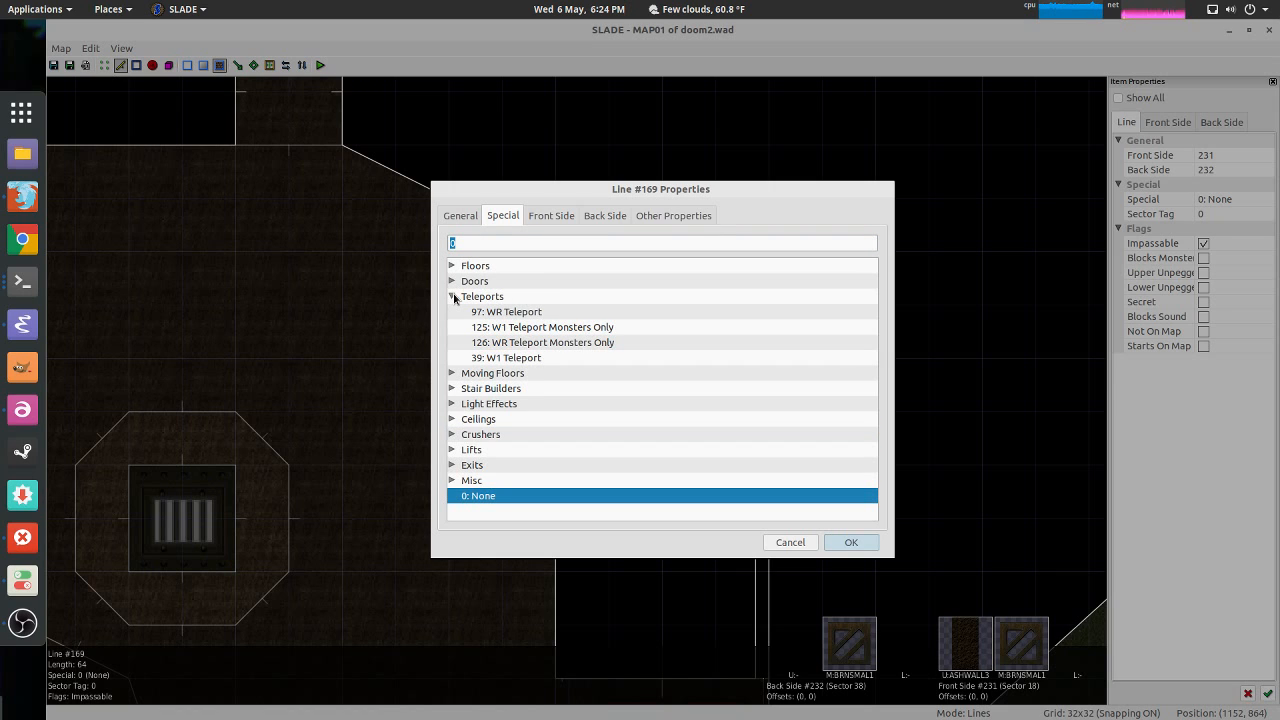
click(452, 297)
click(452, 312)
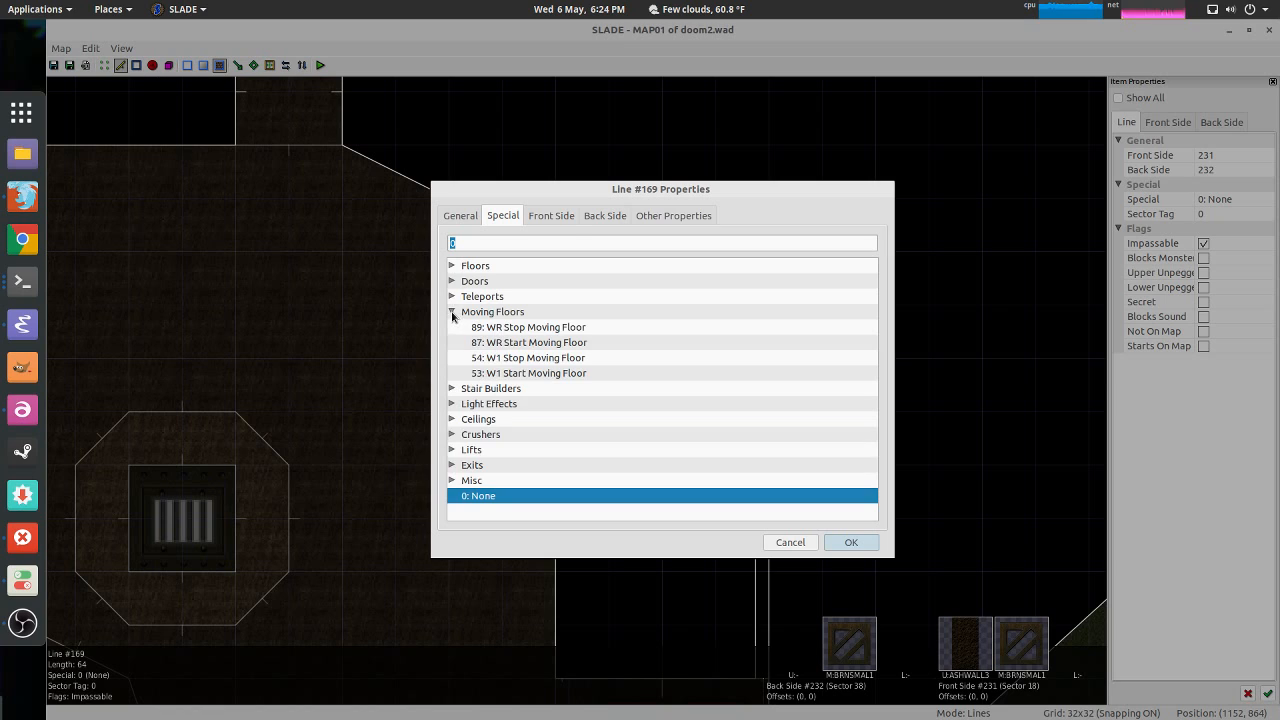
click(452, 312)
click(452, 296)
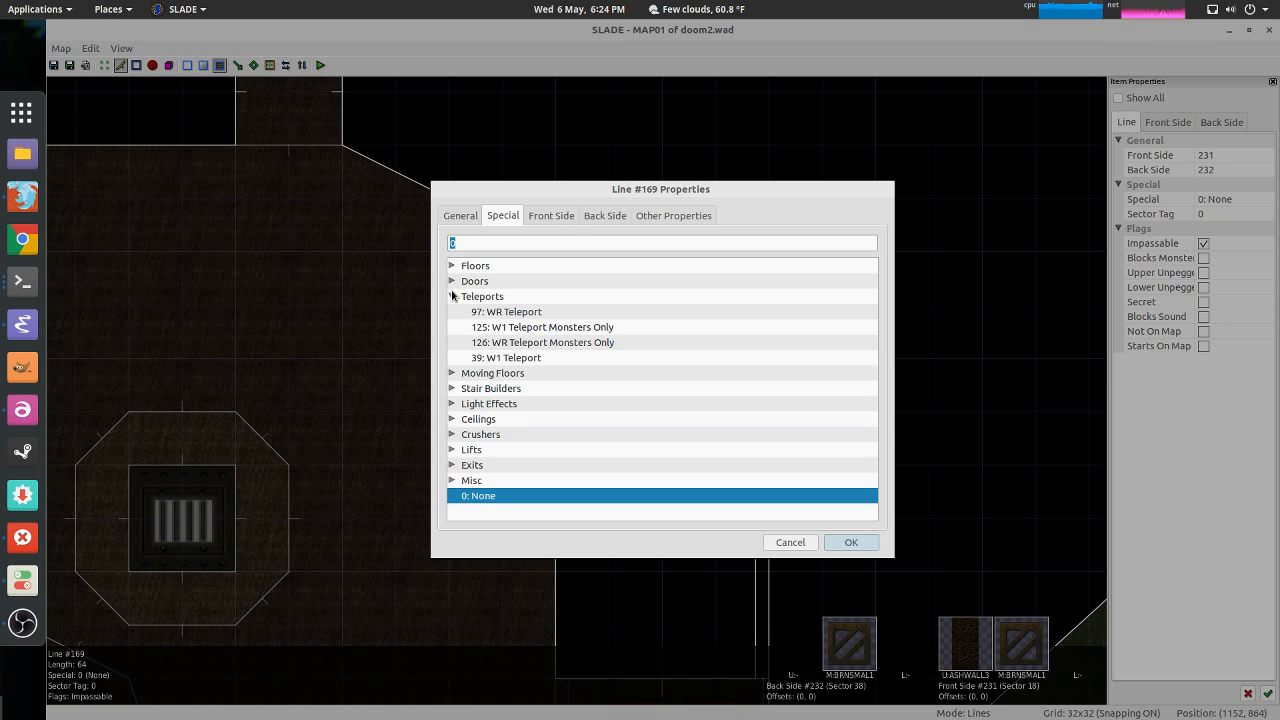
click(452, 296)
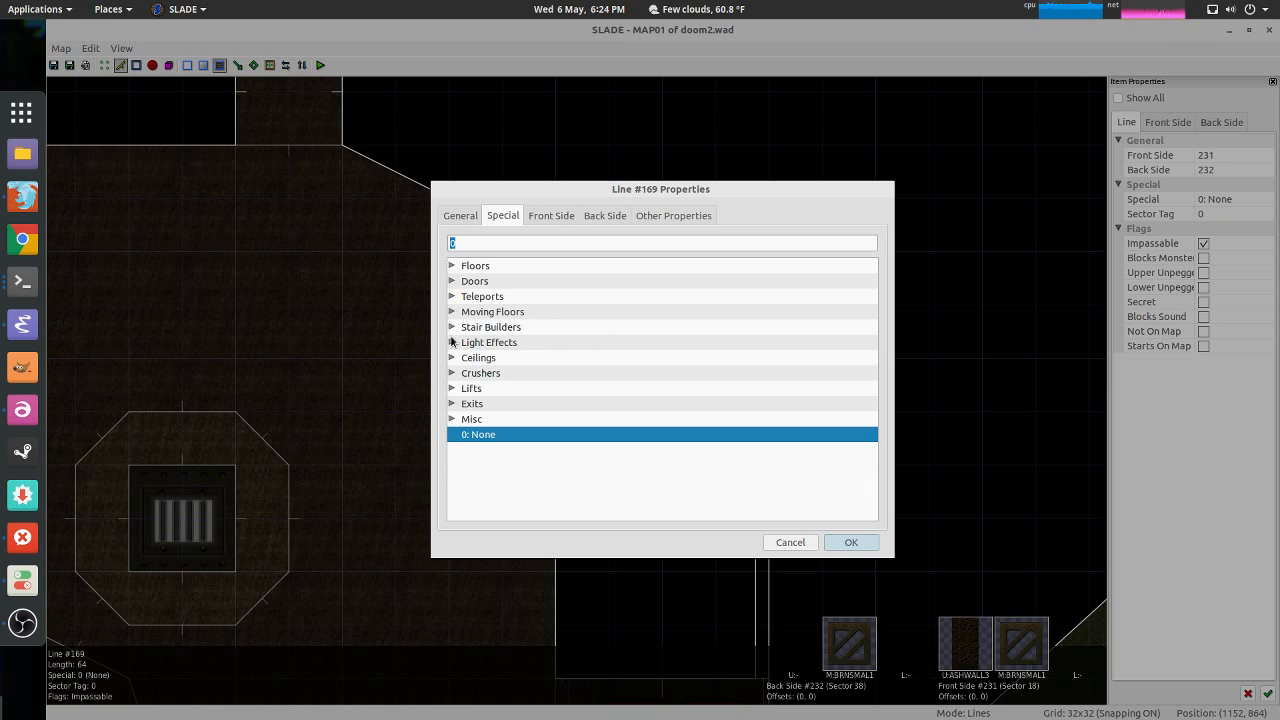
Step: Browse the Light Effects and Lifts categories of the grate line's available specials
click(452, 342)
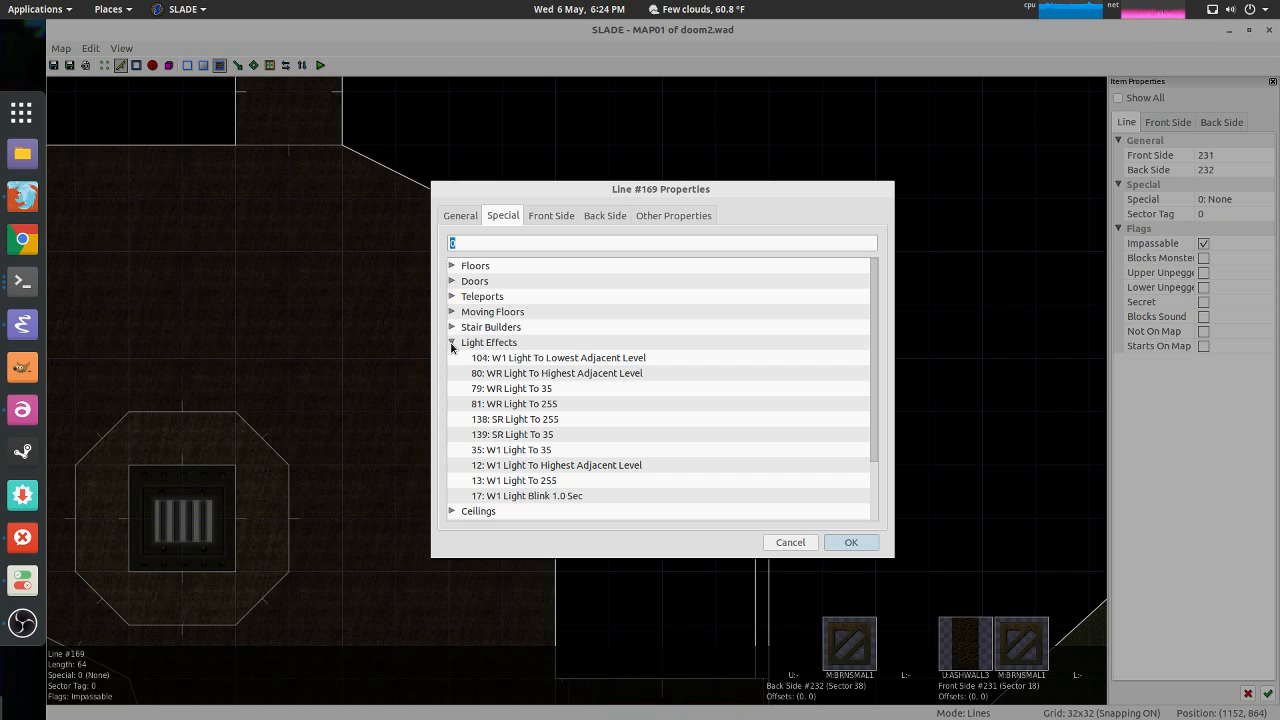
click(452, 342)
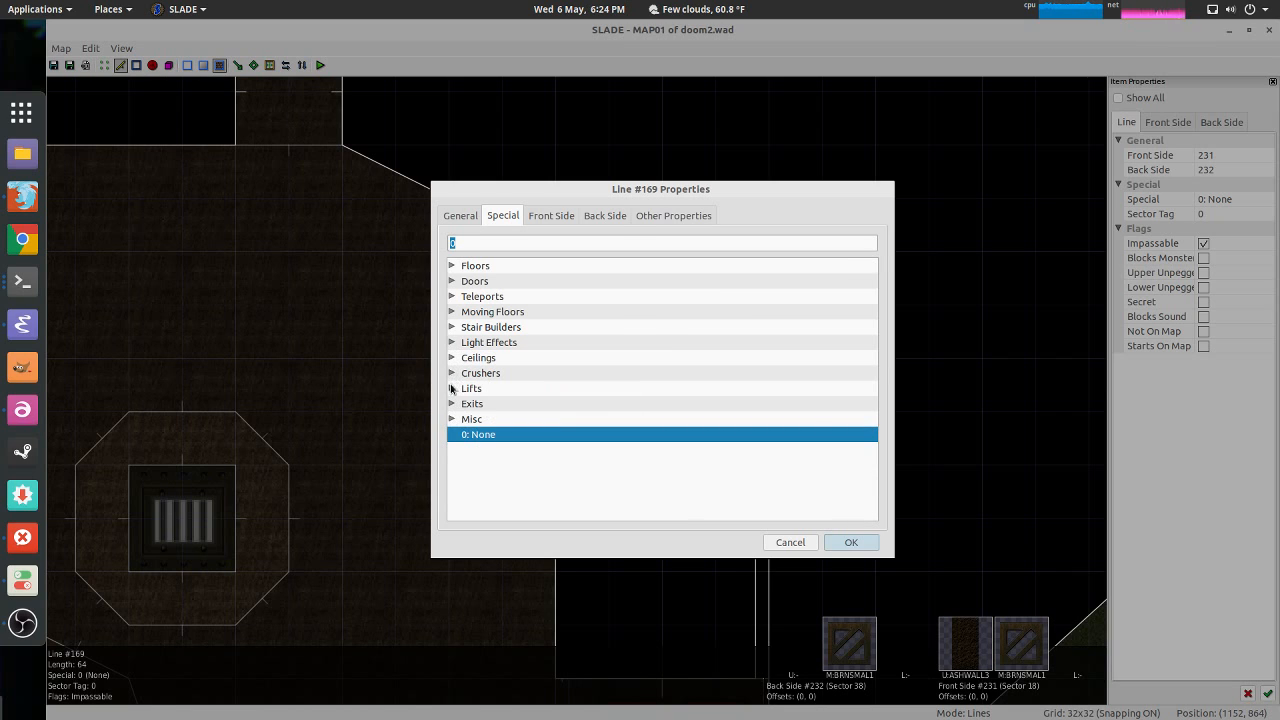
click(452, 388)
scroll(547, 390, down, 1)
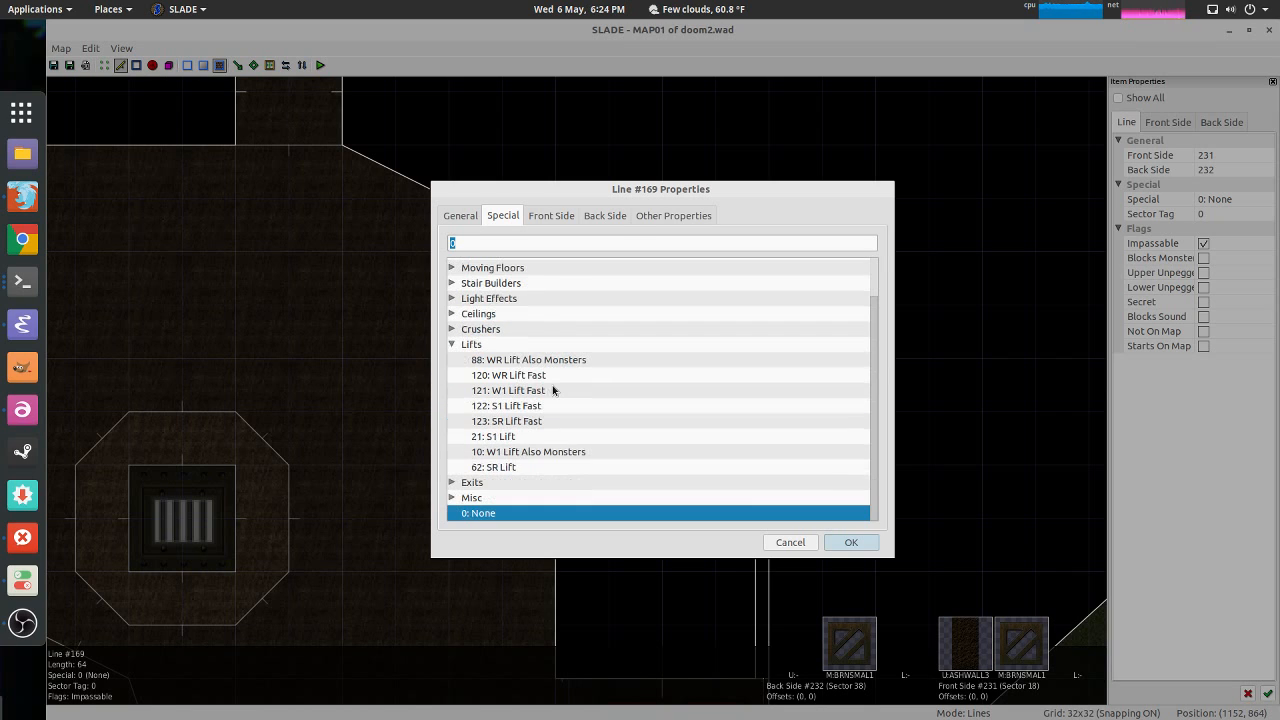
click(452, 344)
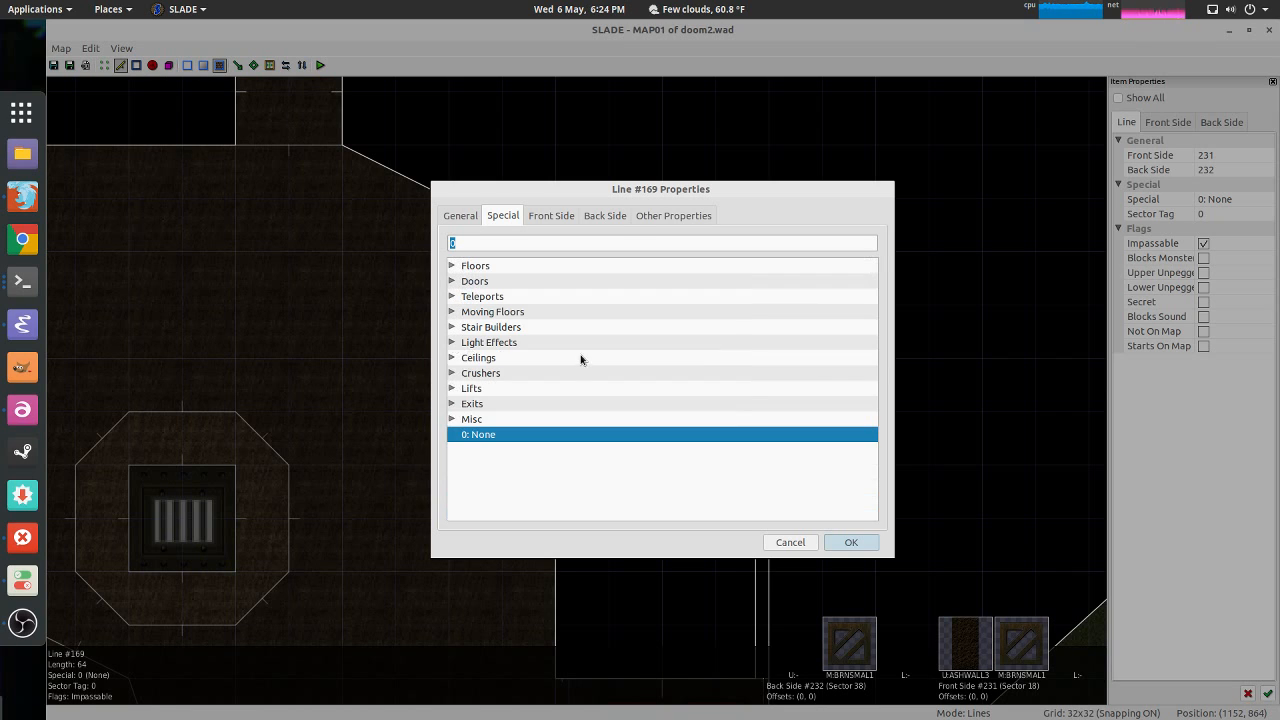
Step: Compare the texture settings on the front and back sides of the grate line
click(535, 219)
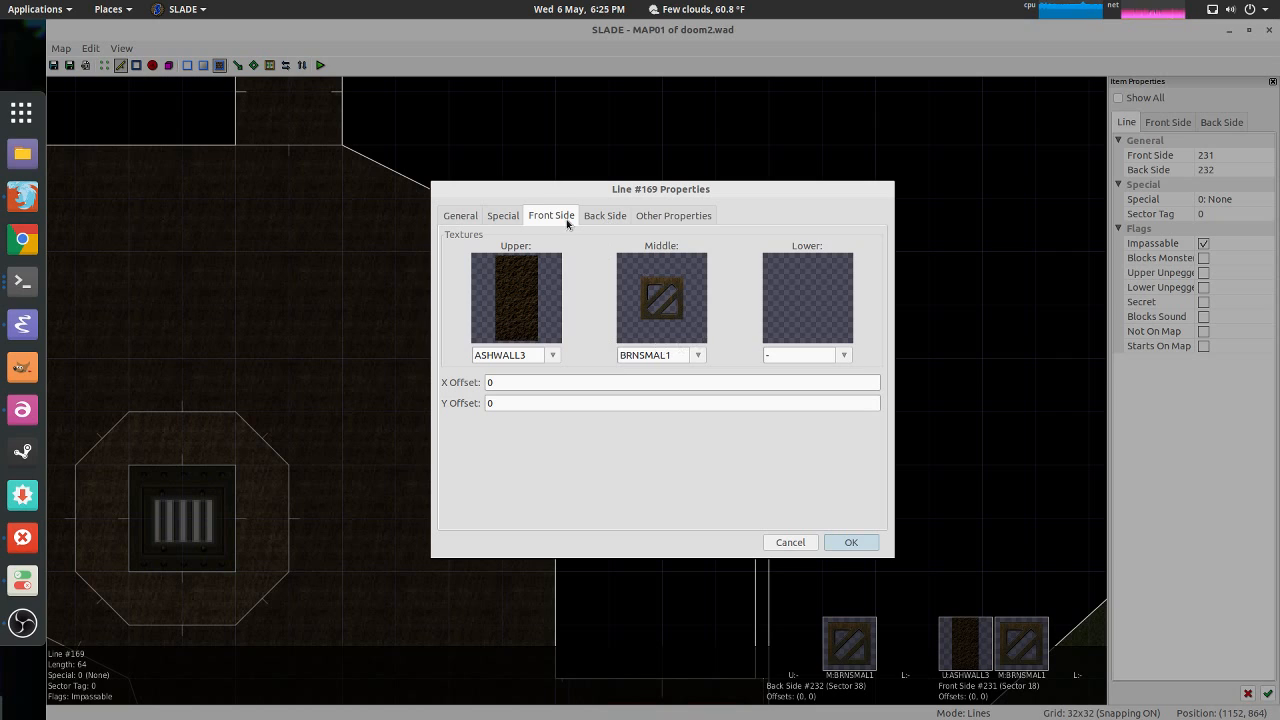
click(604, 216)
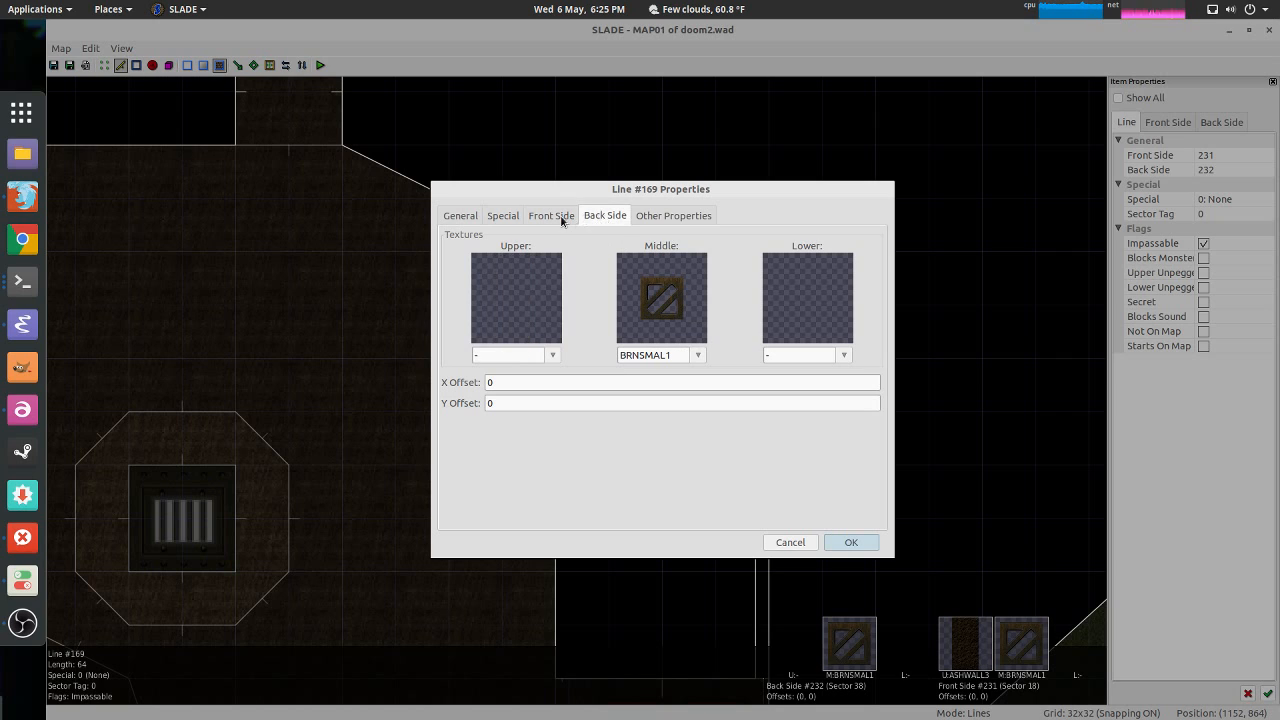
click(560, 215)
click(600, 215)
Step: Review the grate line's other line, front side and back side properties, and close the dialog
click(641, 215)
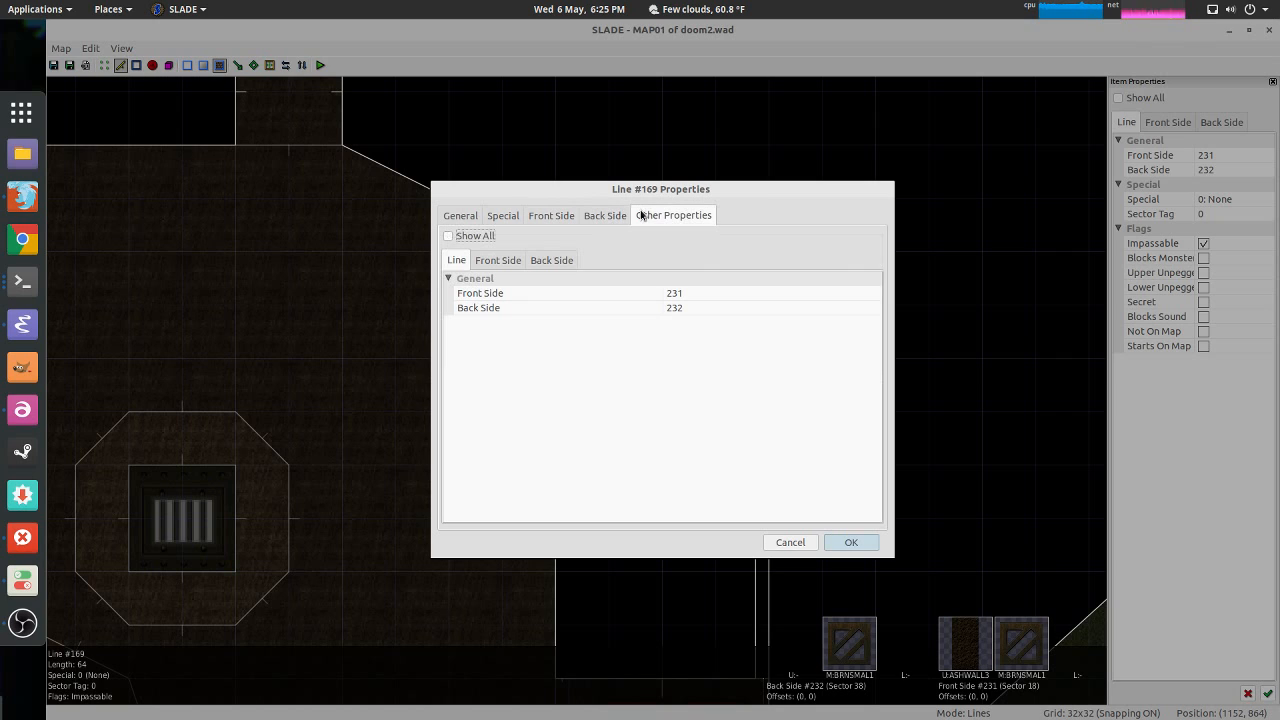
click(495, 262)
click(556, 259)
click(459, 263)
click(850, 542)
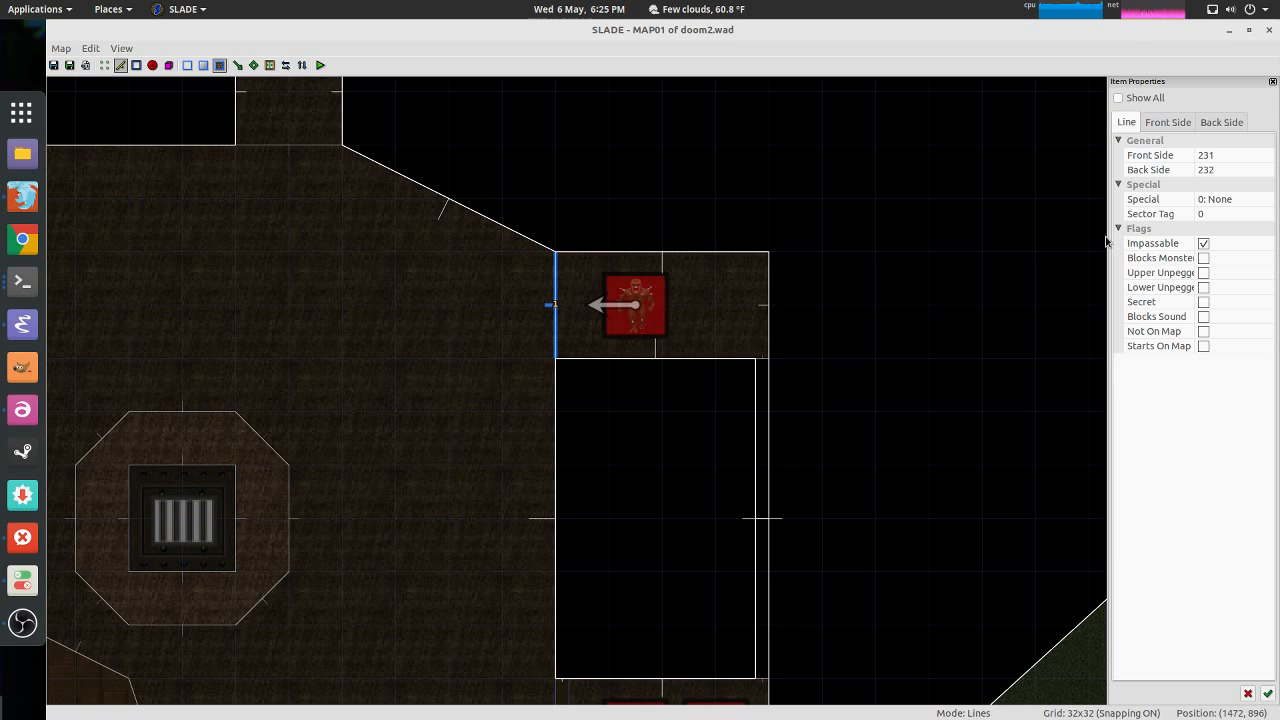
Step: Widen the name column of the item properties to show the full flag names, and deselect the grate line
drag(1197, 243, 1213, 244)
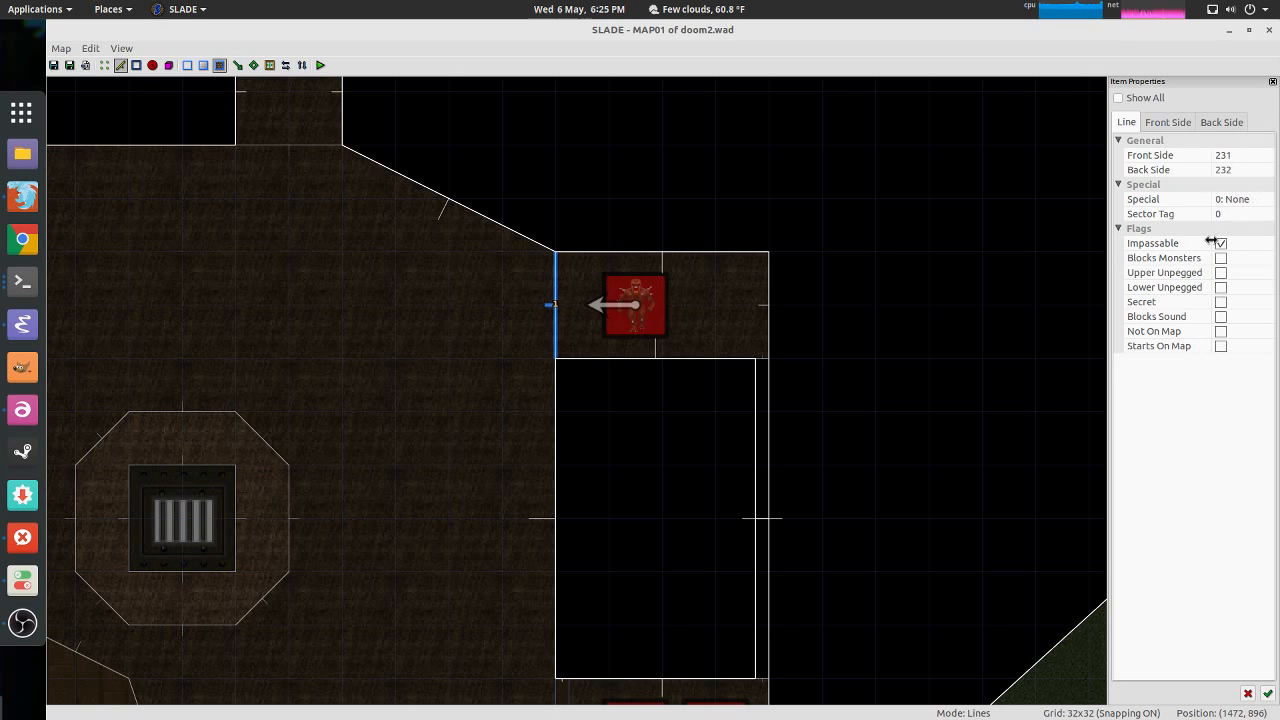
click(1221, 258)
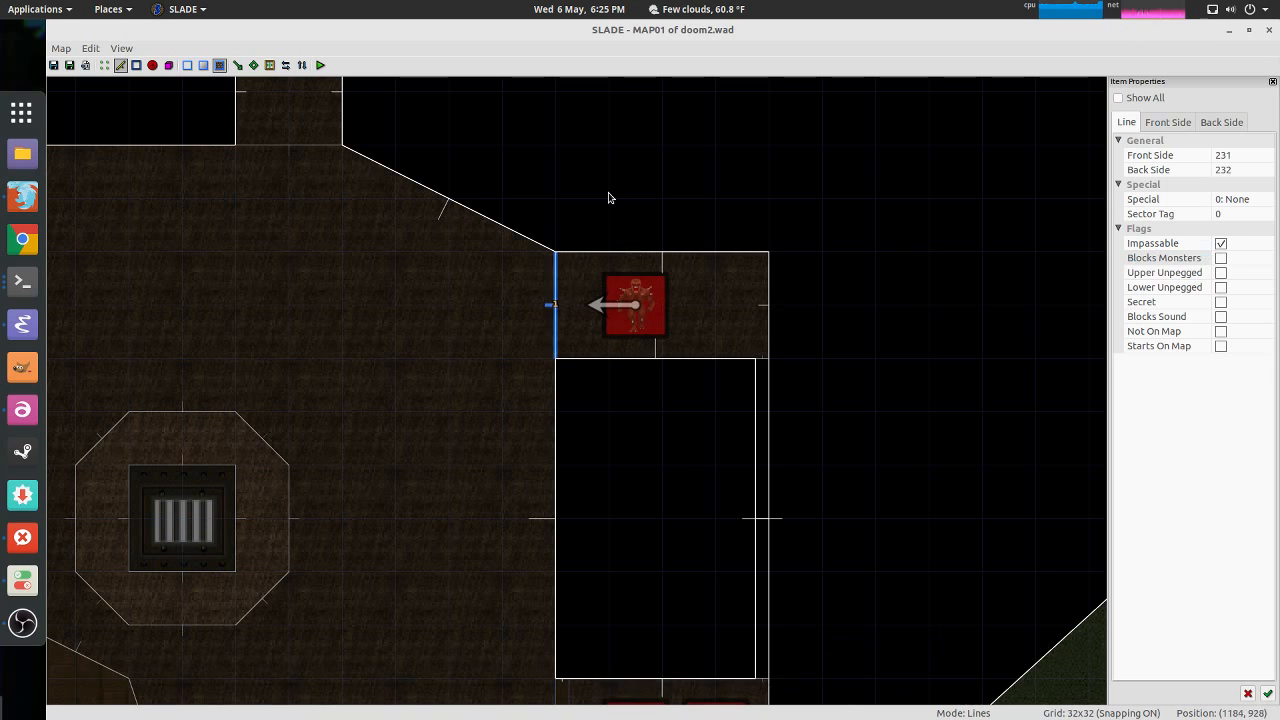
click(554, 304)
Step: Switch to Things mode and show the imp's context commands in its alcove, then dismiss them
scroll(600, 350, down, 3)
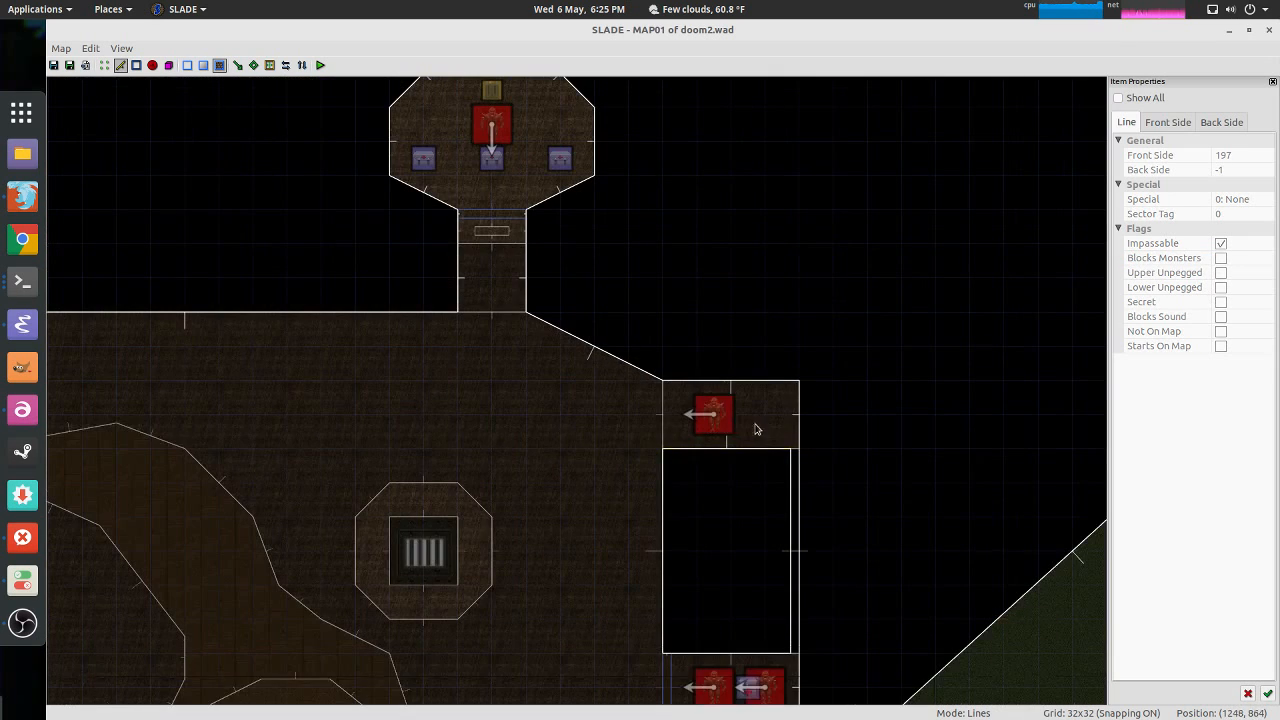
key(t)
right_click(752, 420)
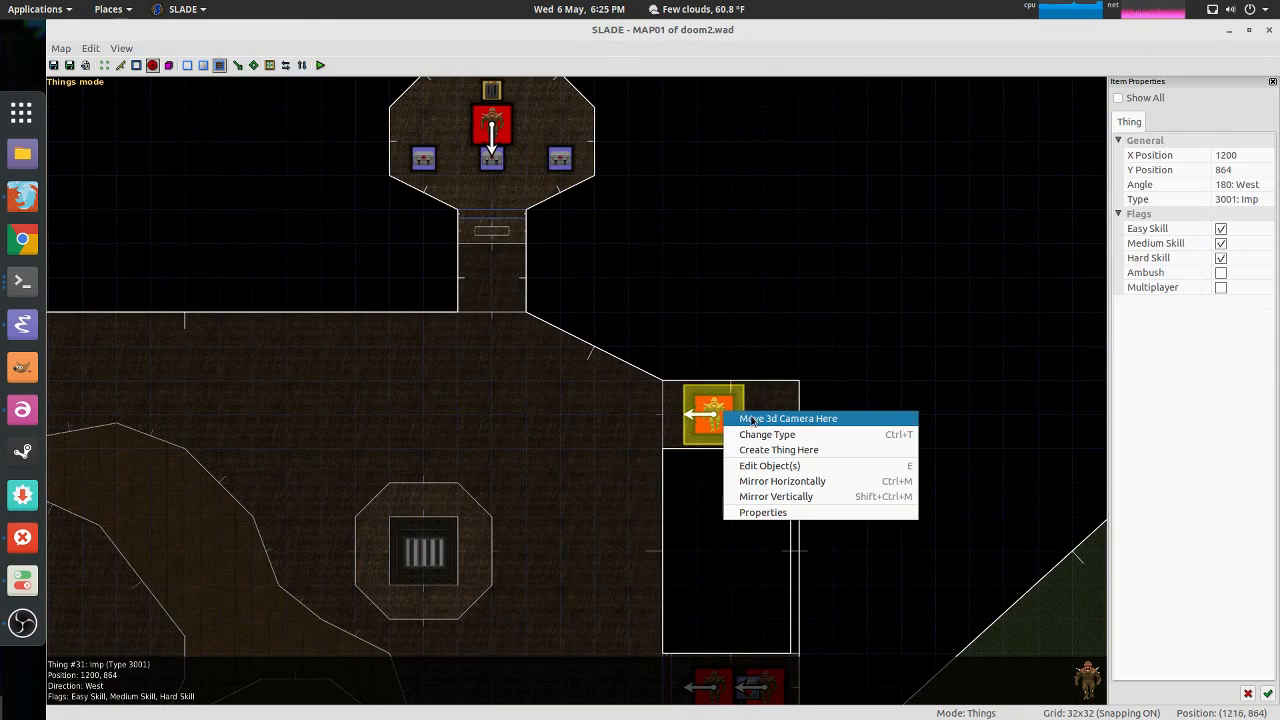
click(810, 360)
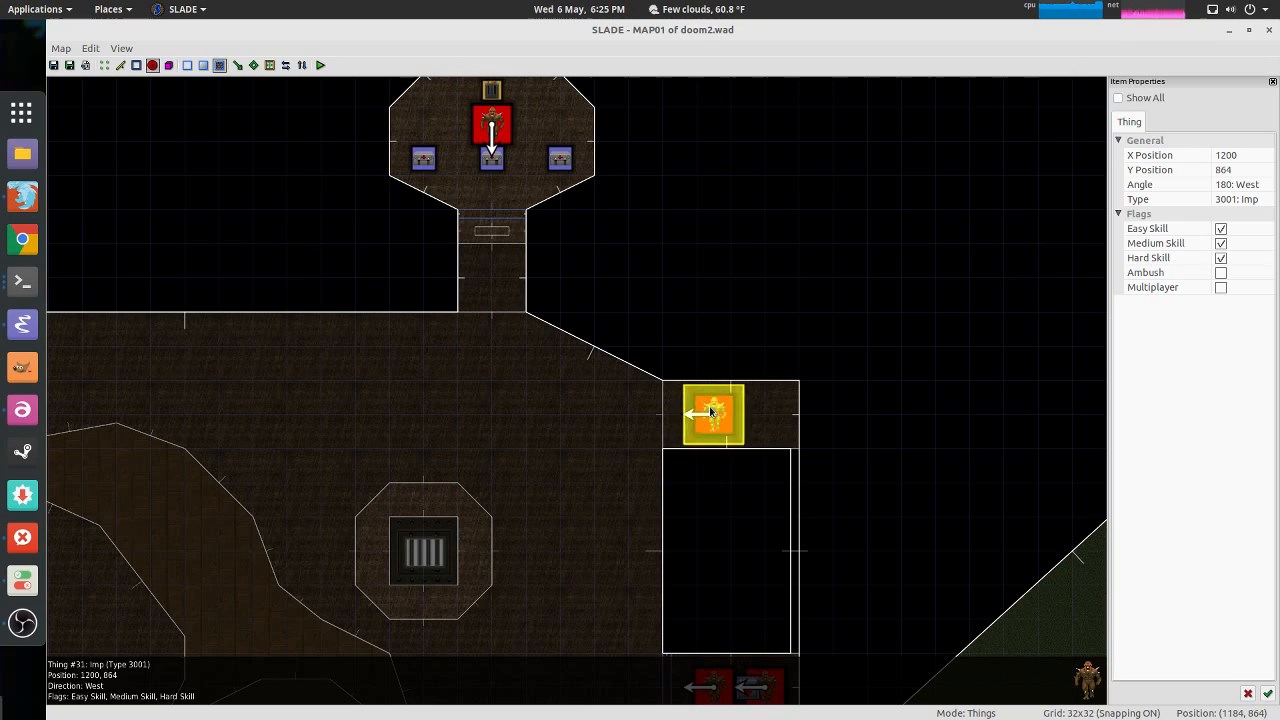
Step: Examine the monsters and items placed along the horizontal corridor in the northern part of the map
middle_drag(666, 301, 906, 364)
scroll(588, 341, down, 2)
middle_drag(503, 305, 834, 351)
middle_drag(669, 263, 709, 477)
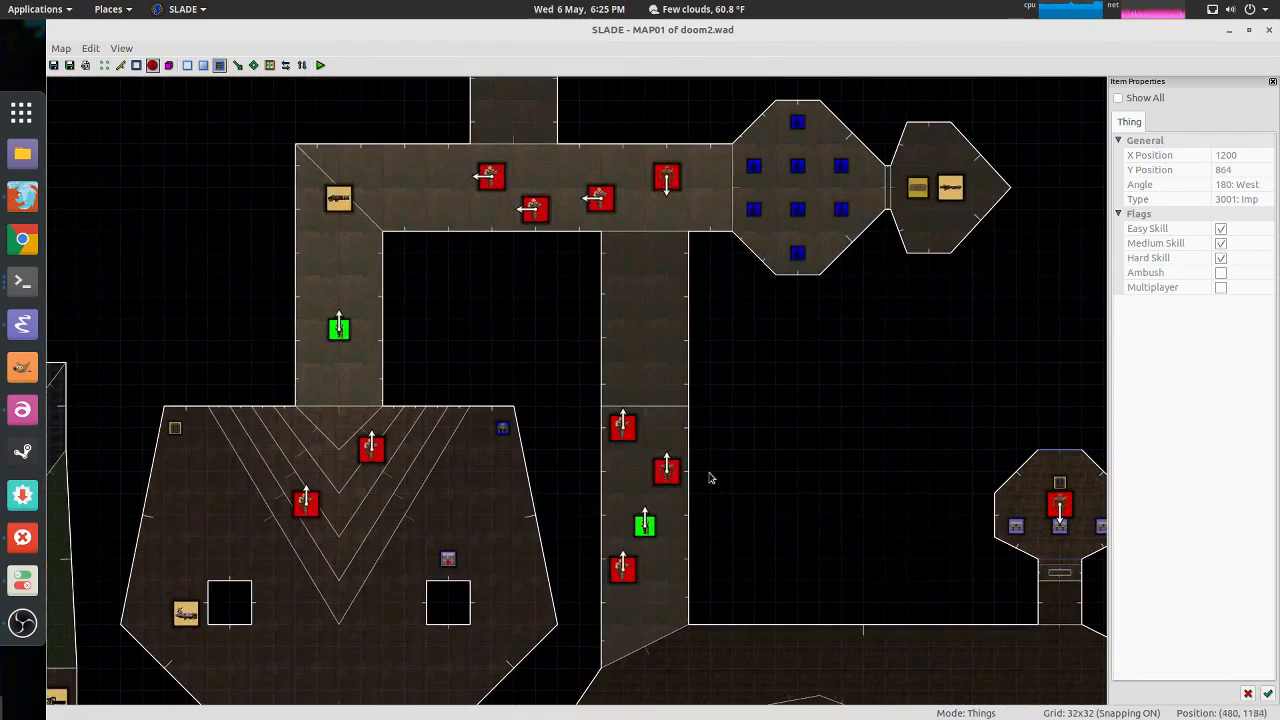
middle_drag(512, 421, 559, 540)
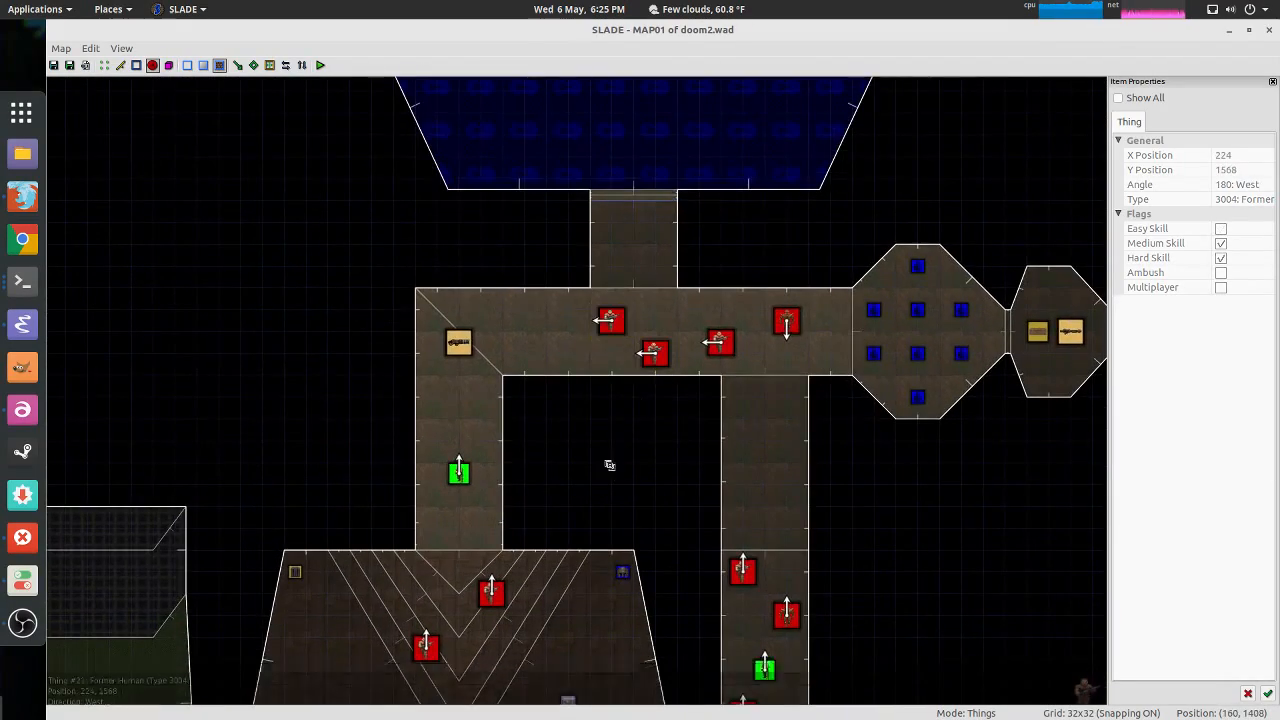
middle_drag(609, 466, 636, 214)
middle_drag(623, 282, 600, 443)
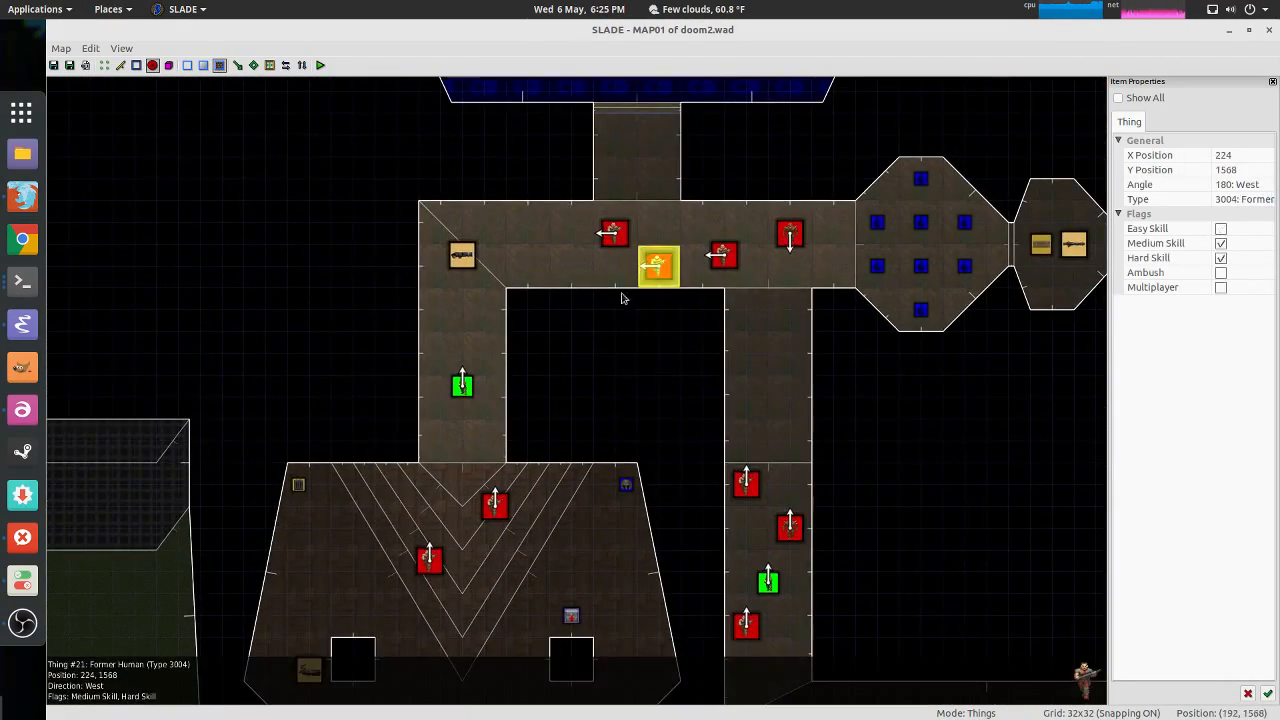
scroll(623, 294, up, 3)
middle_drag(548, 170, 508, 233)
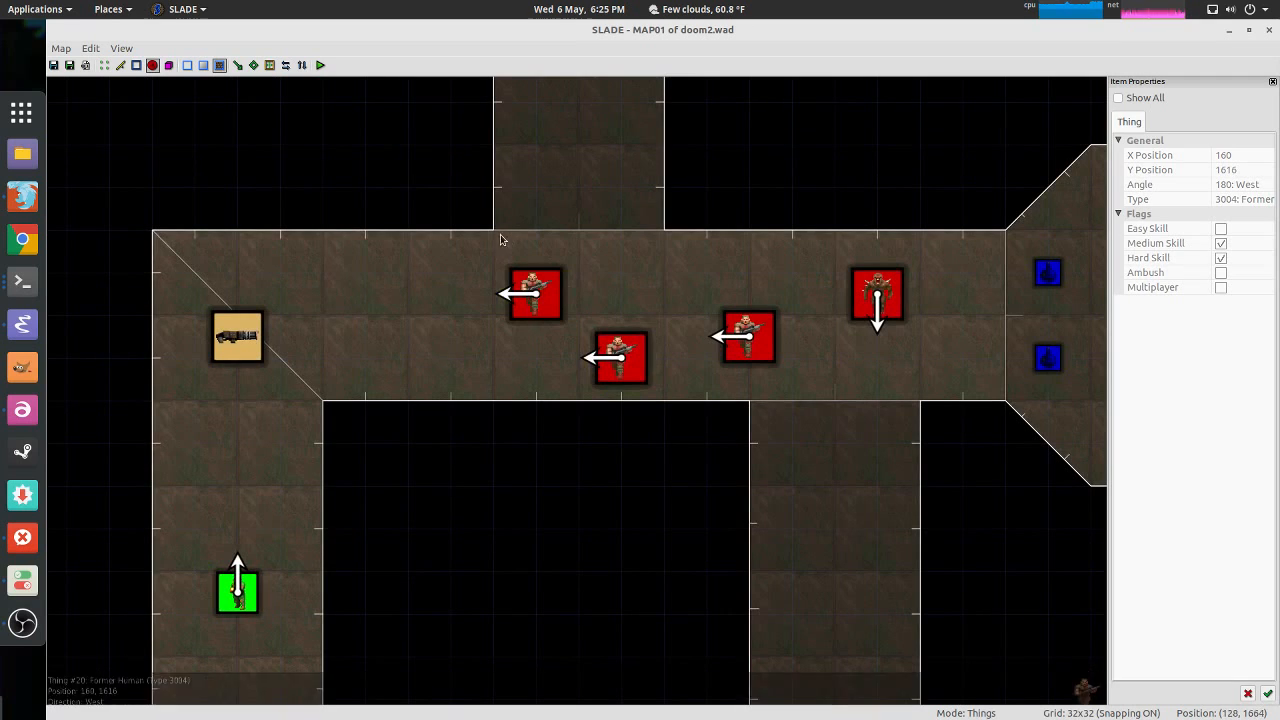
drag(460, 190, 790, 440)
scroll(646, 440, down, 3)
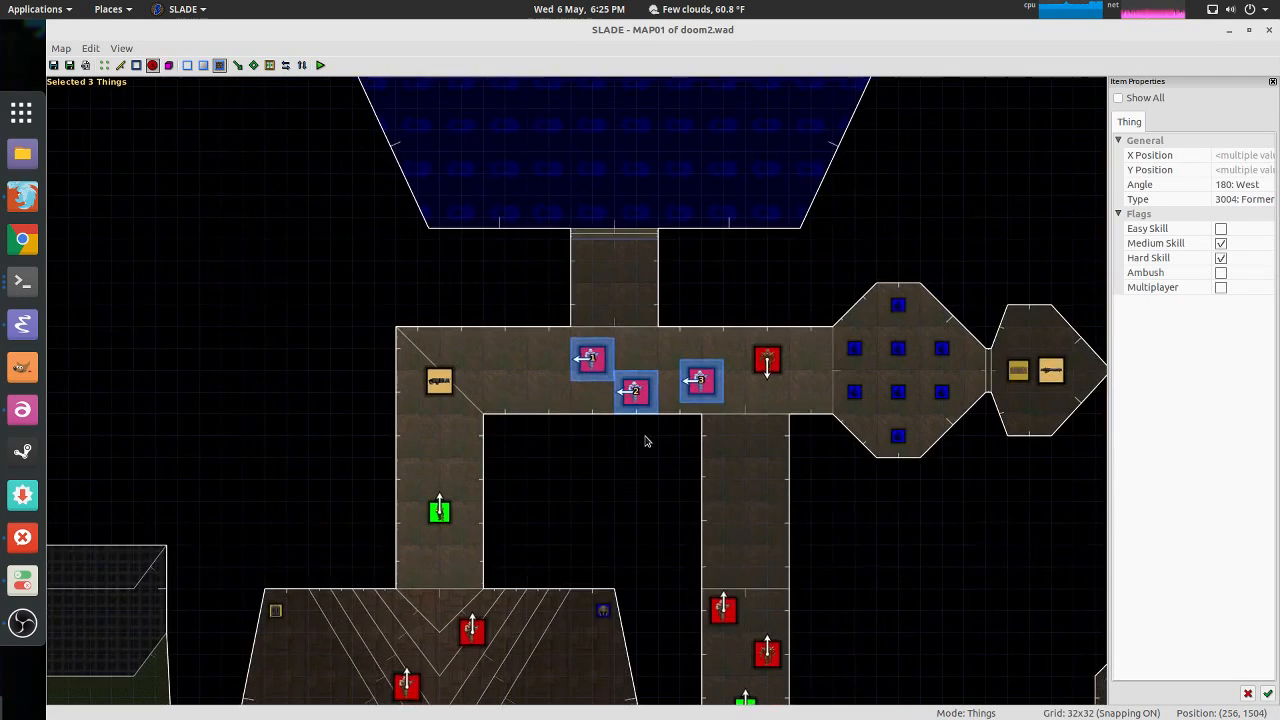
scroll(646, 440, up, 2)
drag(618, 368, 664, 360)
right_drag(664, 360, 634, 364)
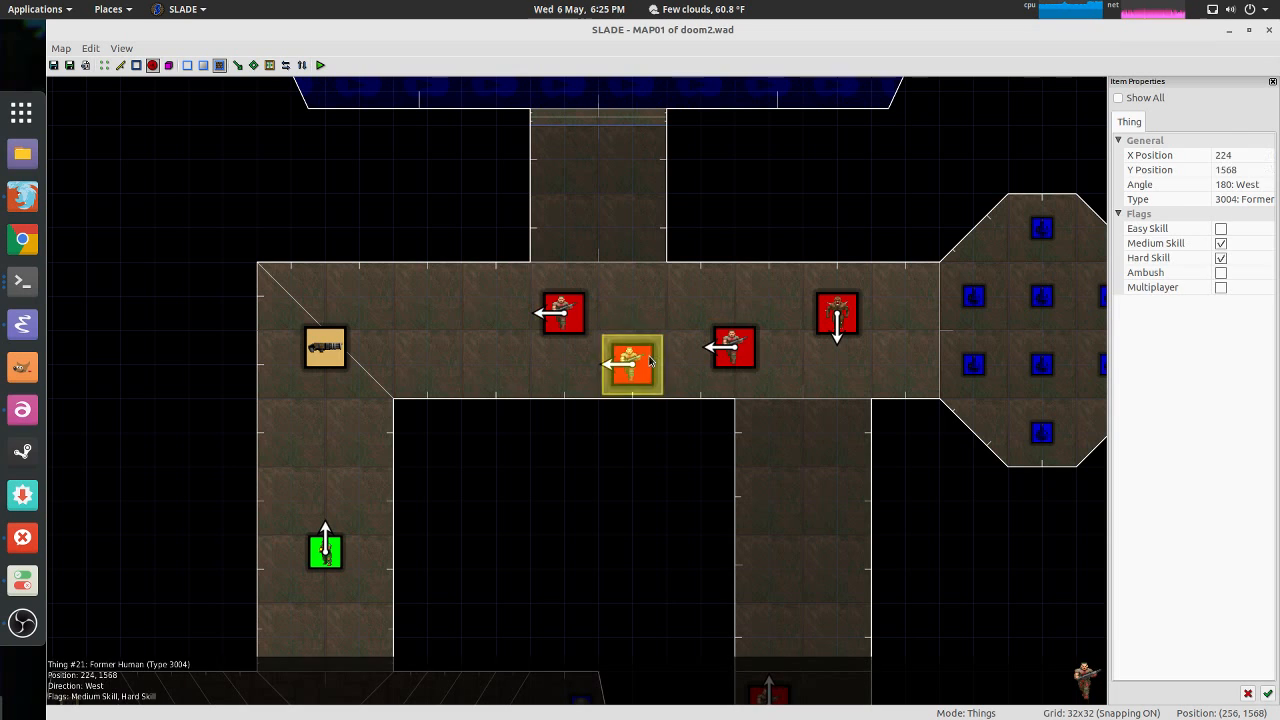
Step: Select the three former humans in the northern corridor, turn them to face west toward the chaingun, and clear the selection
drag(483, 236, 766, 449)
scroll(674, 431, down, 2)
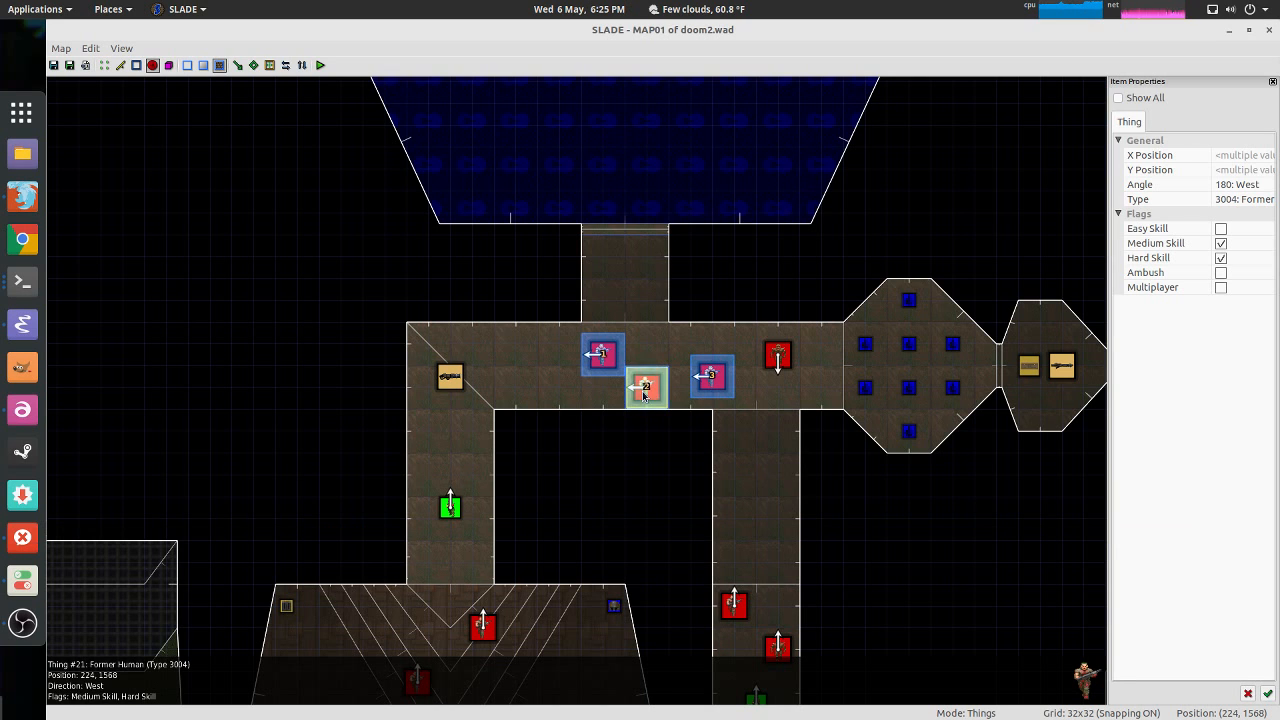
key(d)
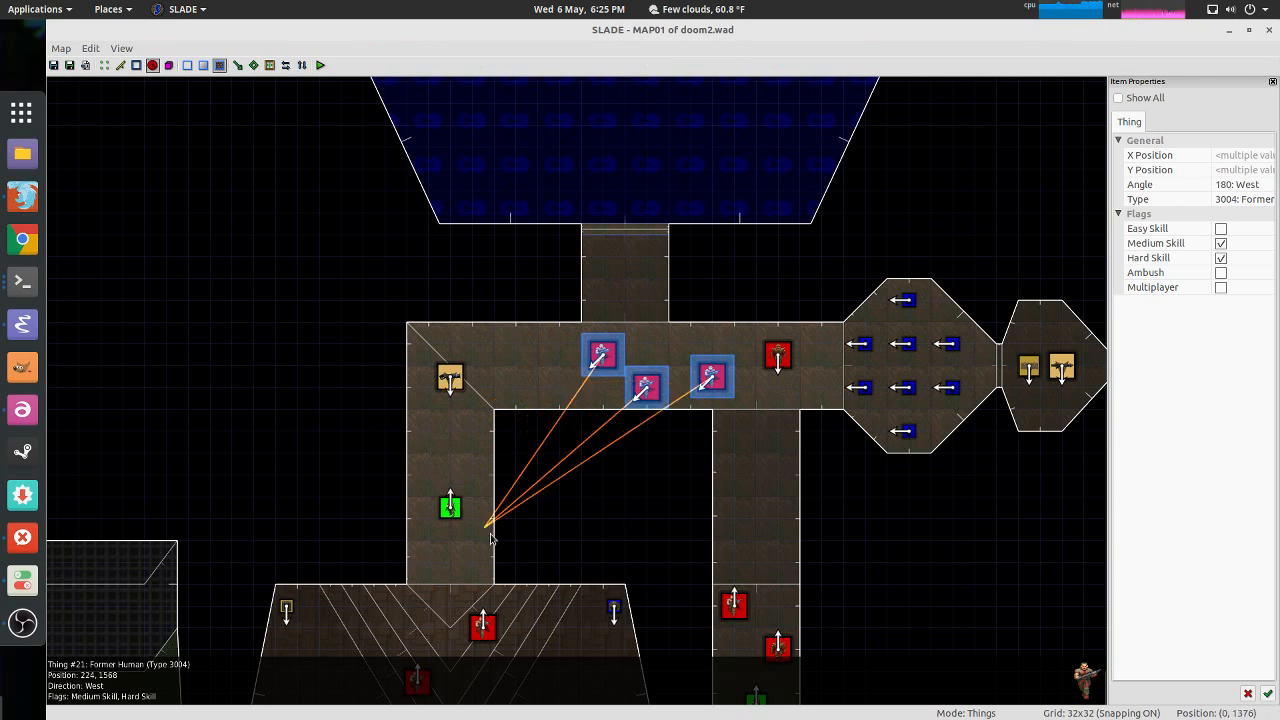
click(432, 378)
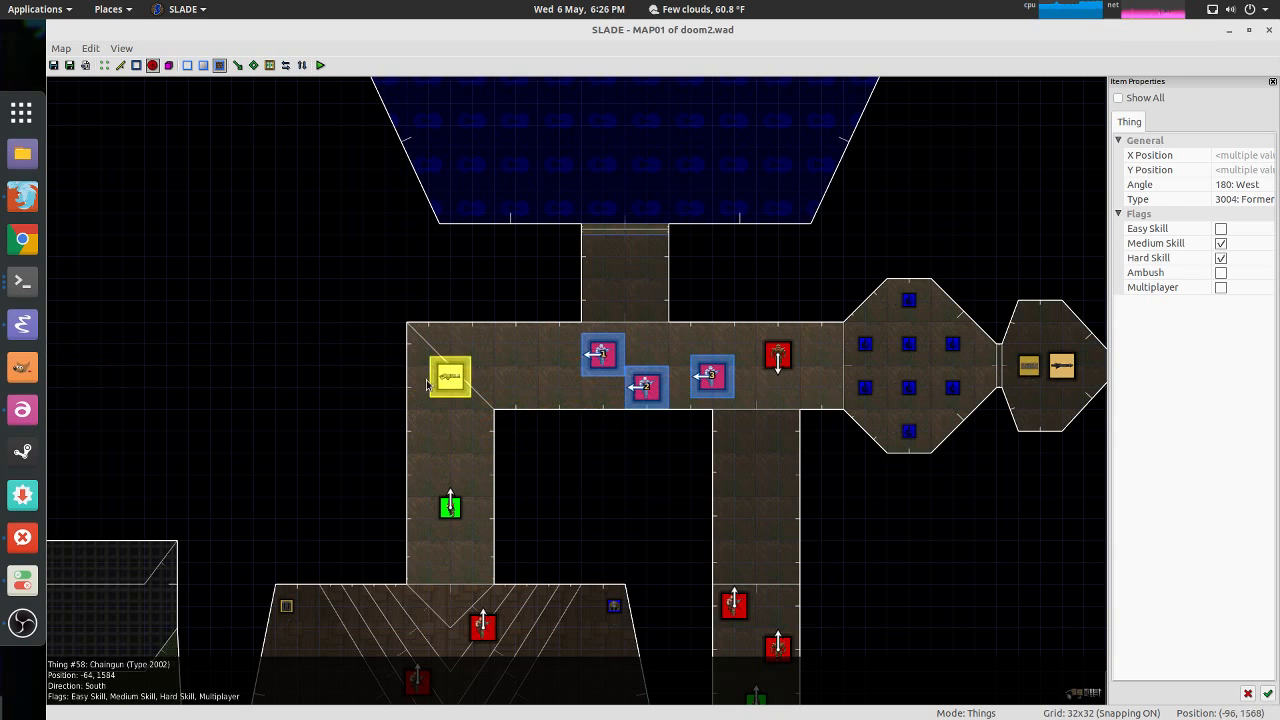
click(600, 354)
click(711, 376)
Step: Select the five imps below the shotgun in the southern outdoor area to inspect their shared properties, and clear the selection
scroll(634, 429, down, 3)
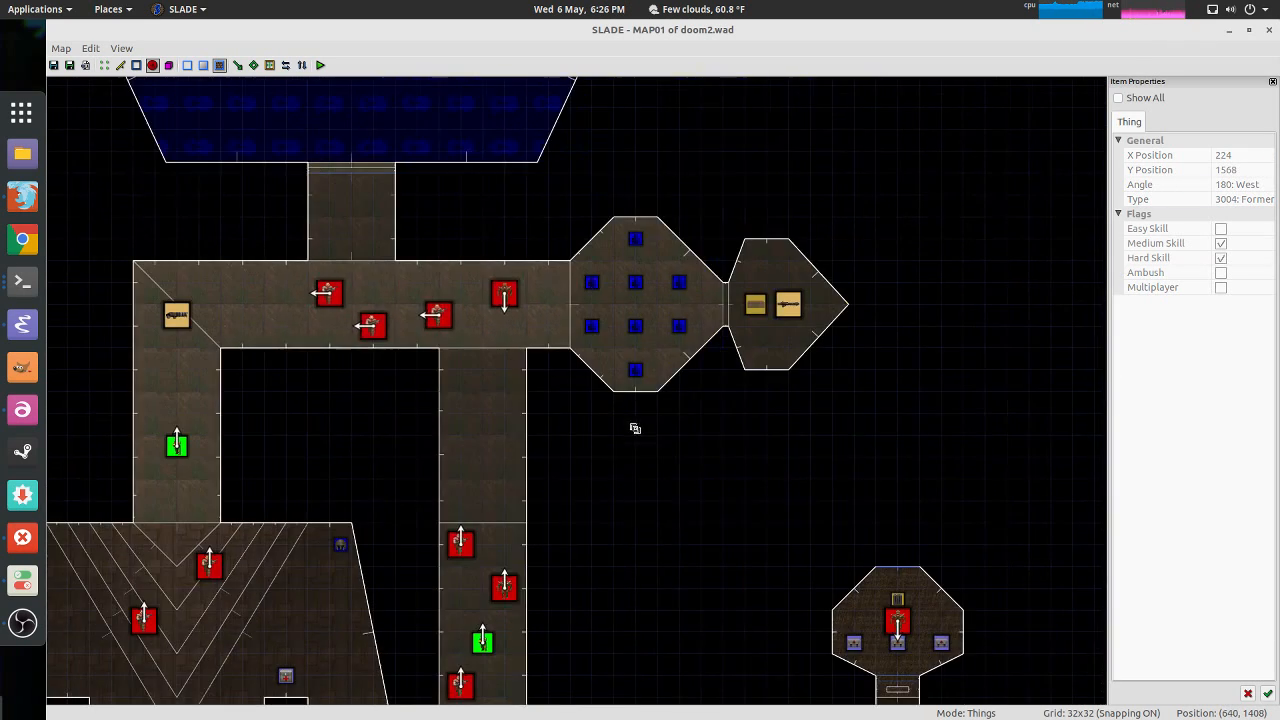
middle_drag(649, 429, 668, 160)
middle_drag(794, 531, 814, 362)
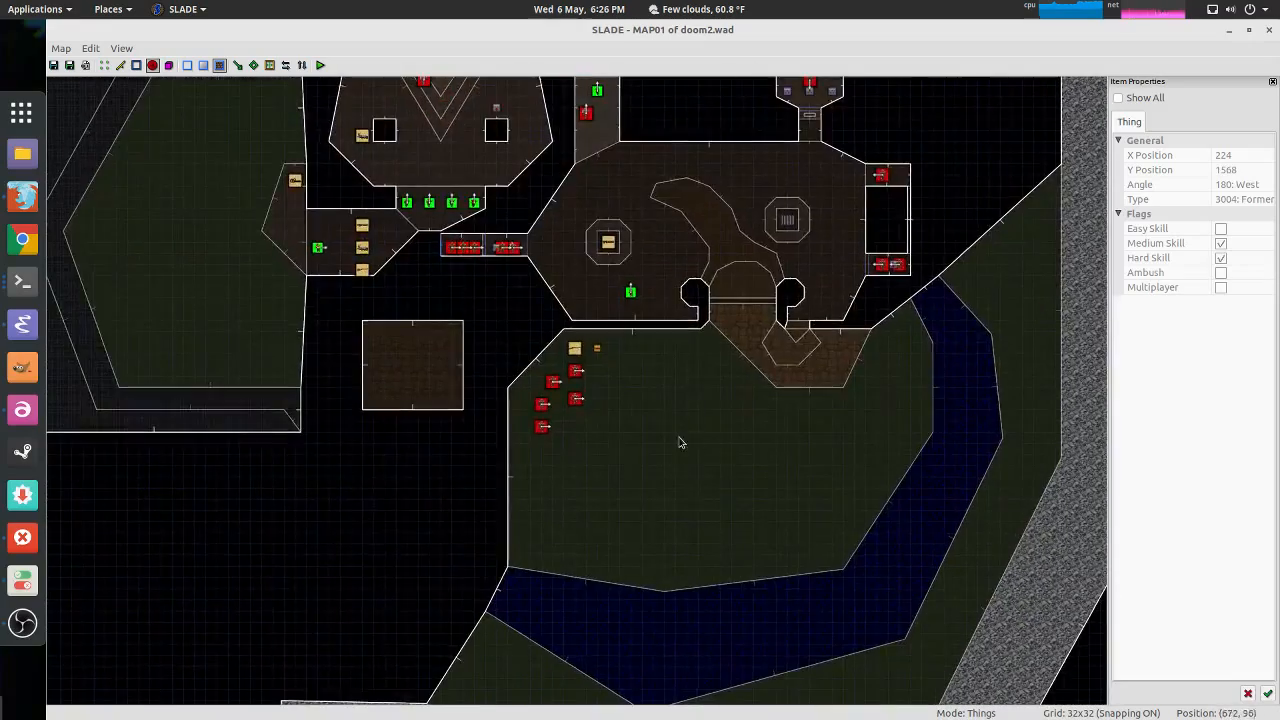
scroll(680, 443, up, 4)
scroll(586, 407, down, 2)
drag(488, 431, 405, 296)
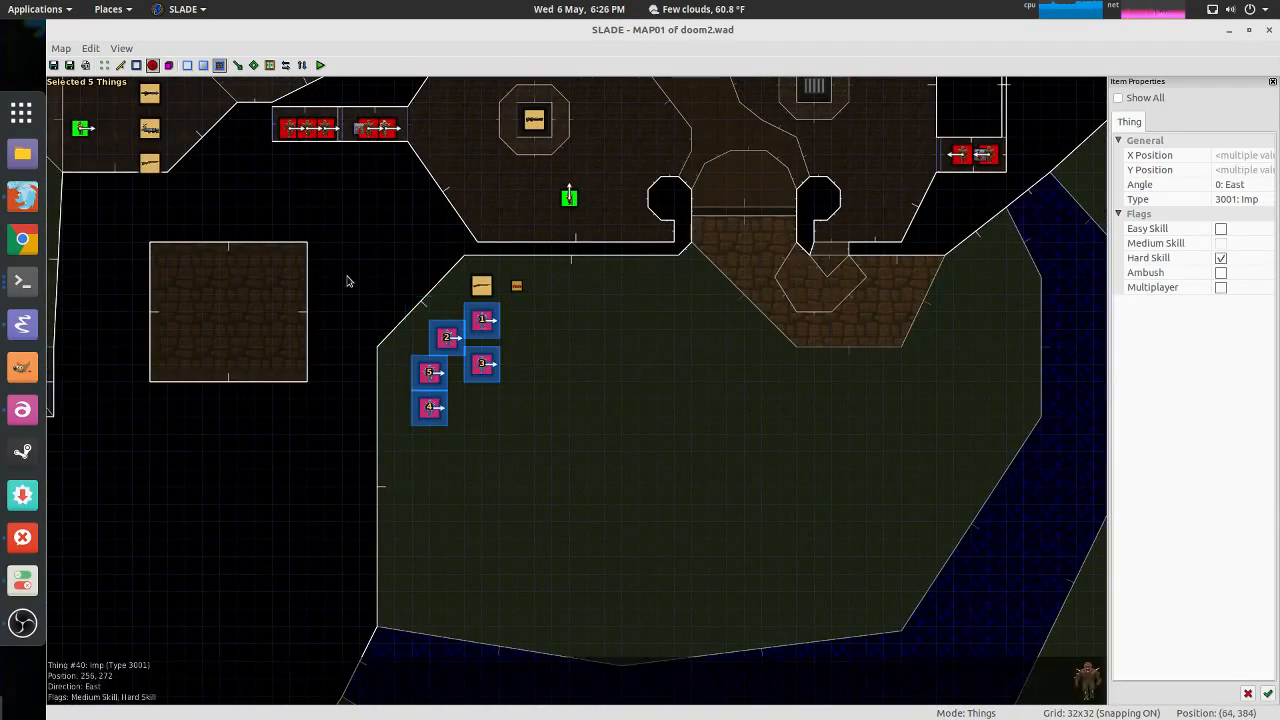
scroll(527, 327, up, 4)
key(c)
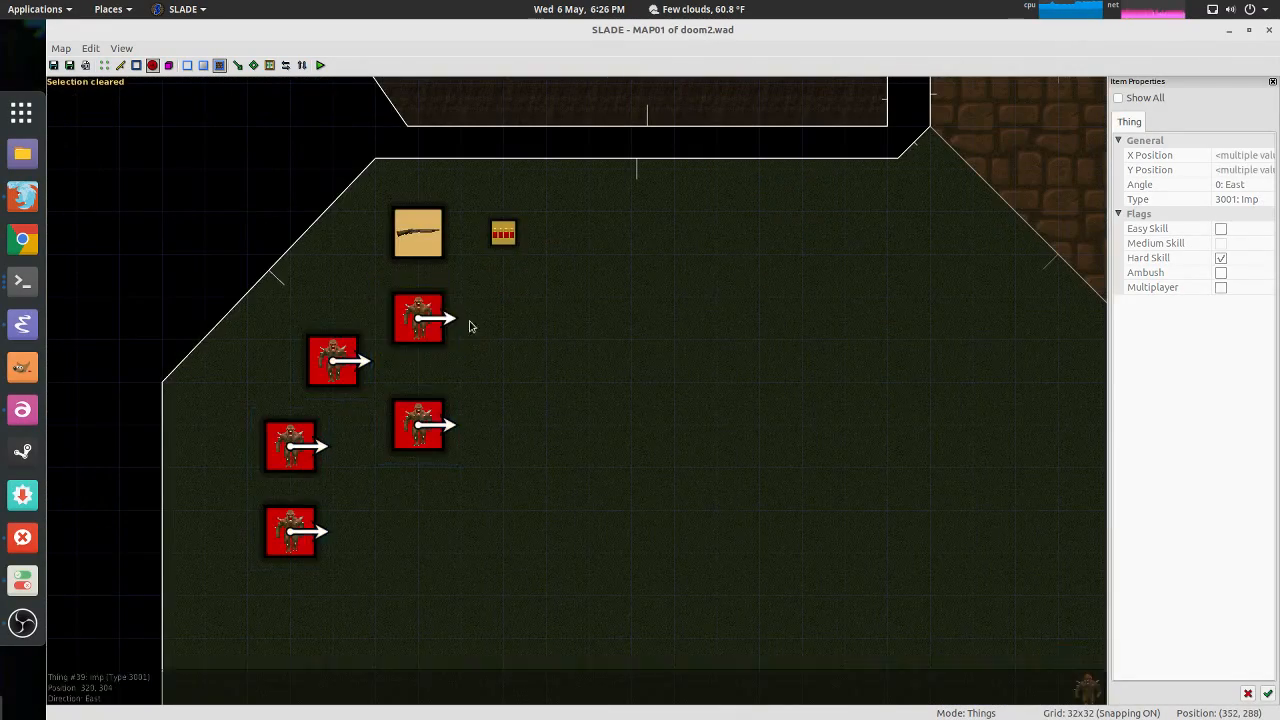
Step: Review the general and other properties of the shotgun above the outdoor imps, and cancel the dialog
middle_drag(355, 207, 529, 359)
right_click(560, 372)
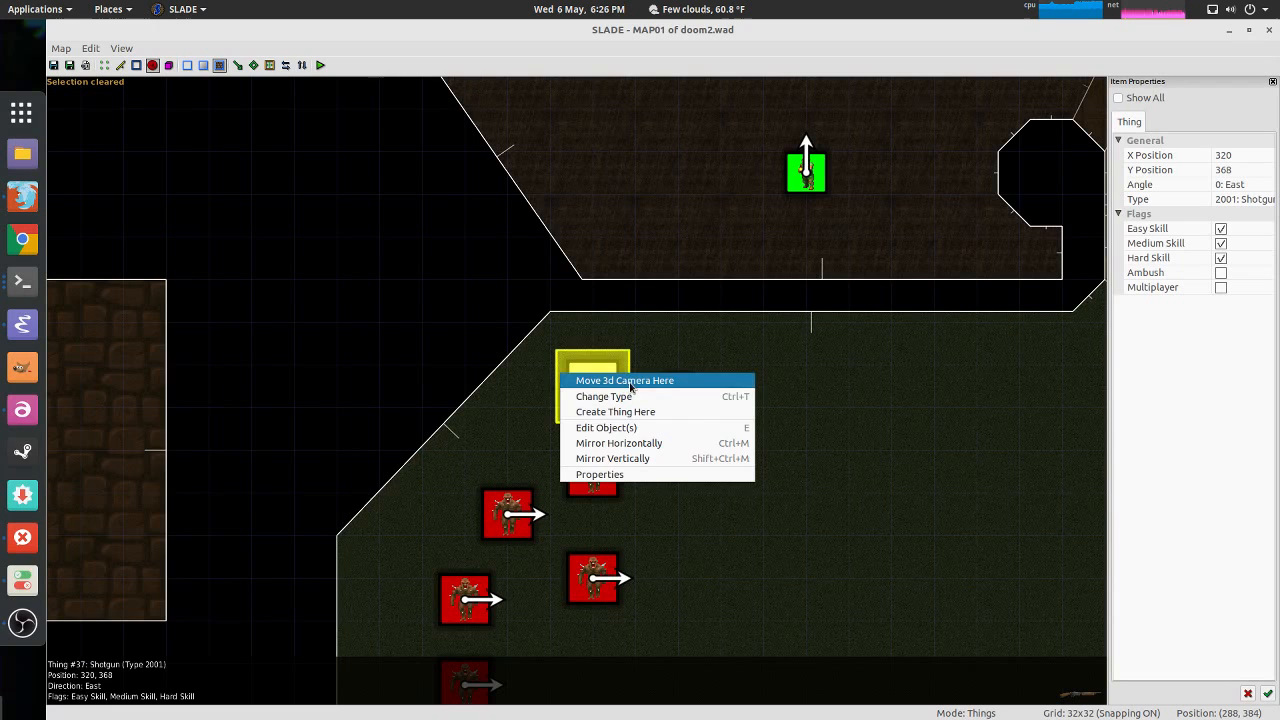
click(627, 474)
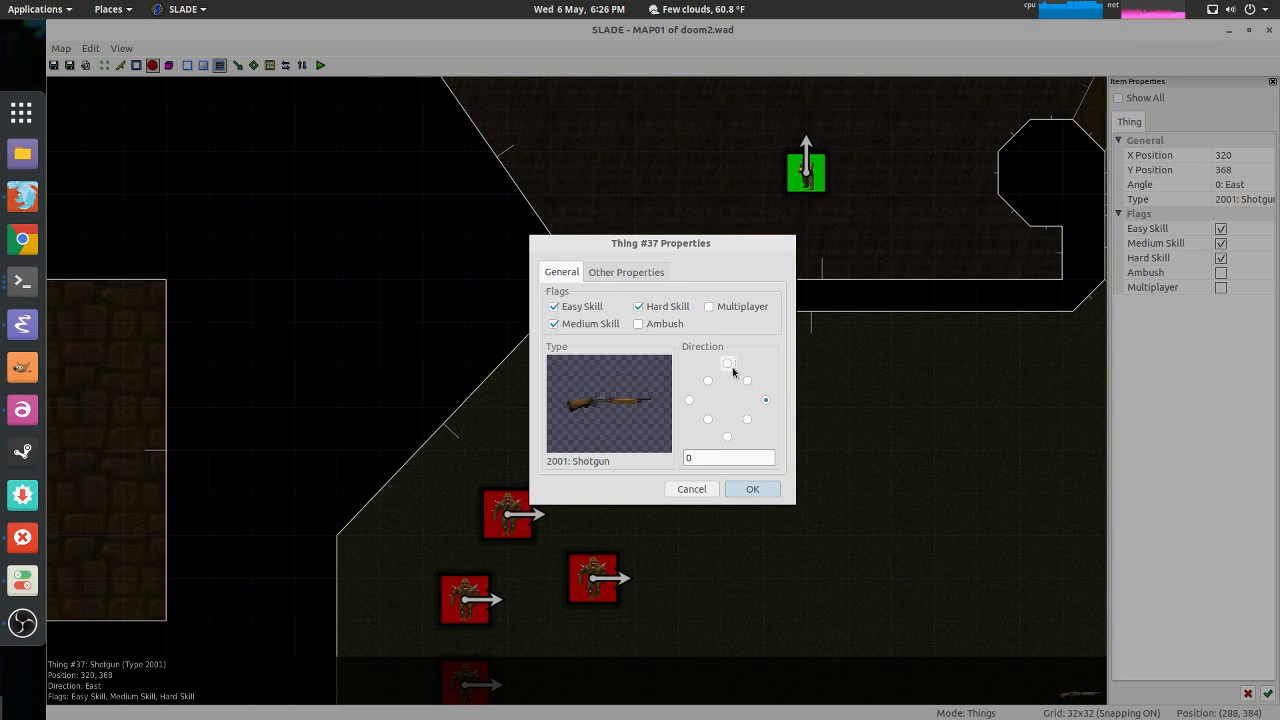
click(593, 273)
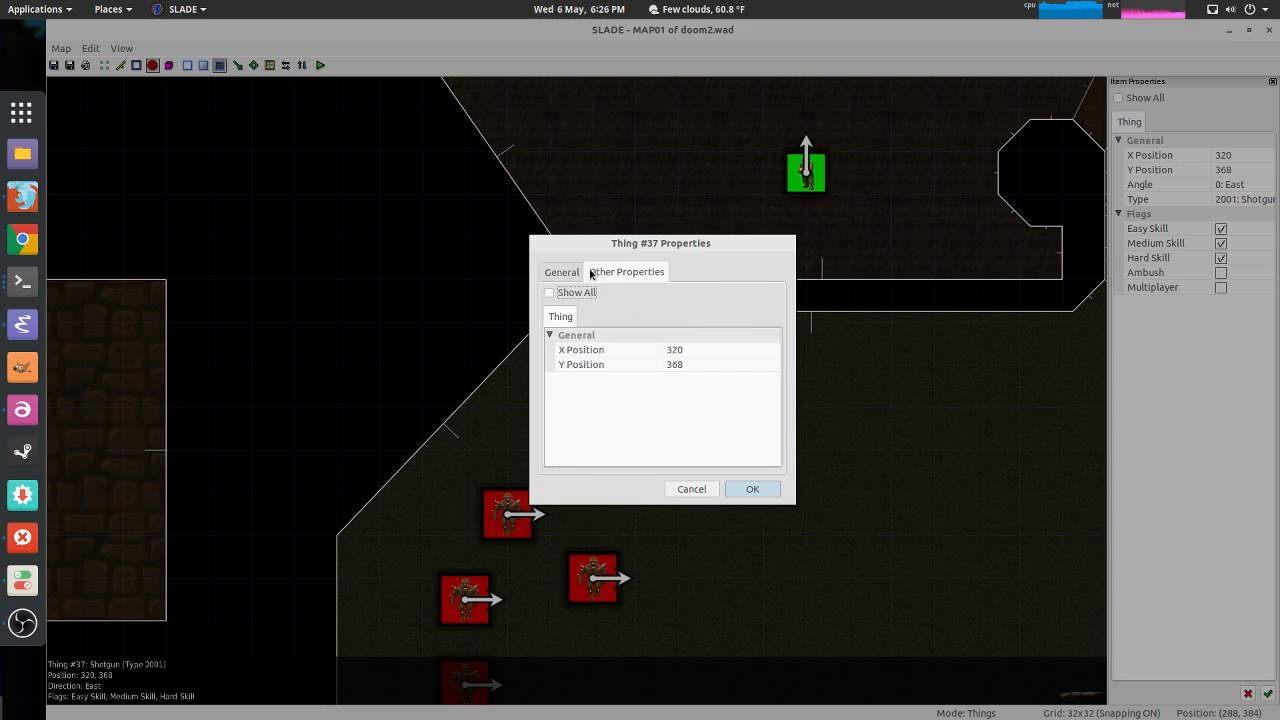
click(555, 273)
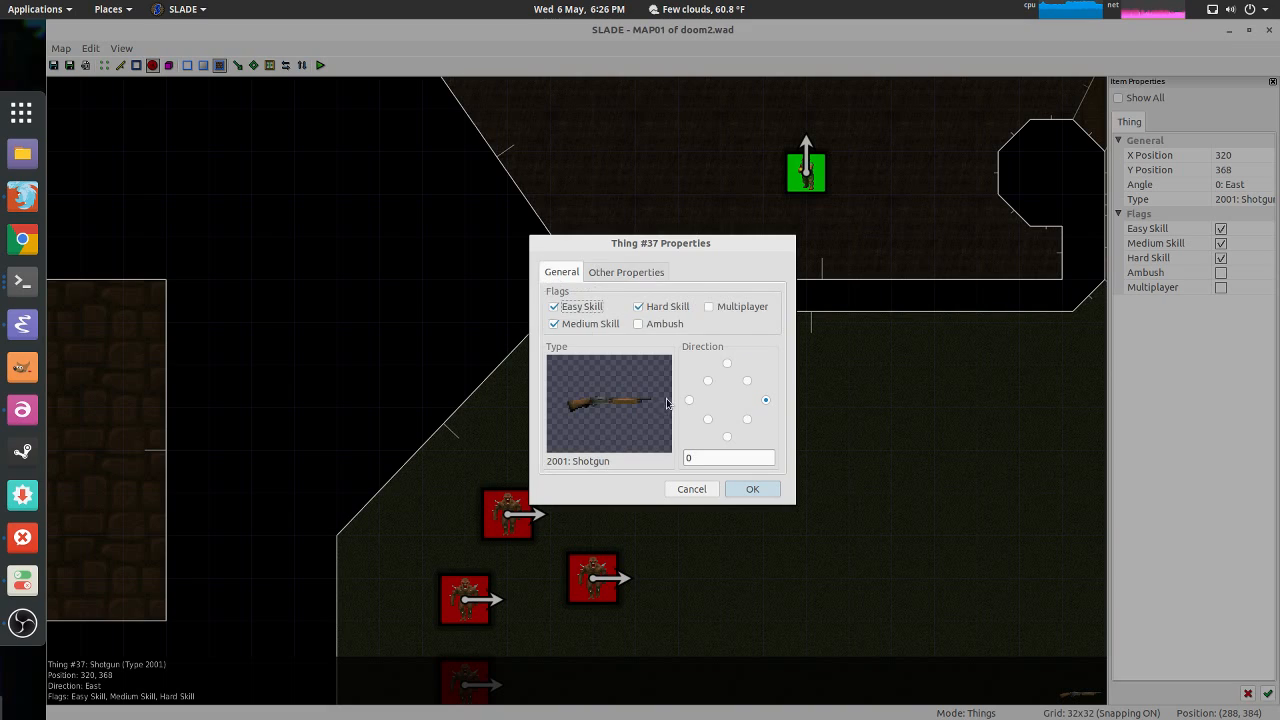
click(711, 489)
Step: Review the general and other properties of the lone imp in the large room's eastern alcove, and cancel the dialog
scroll(683, 466, down, 4)
scroll(676, 424, up, 4)
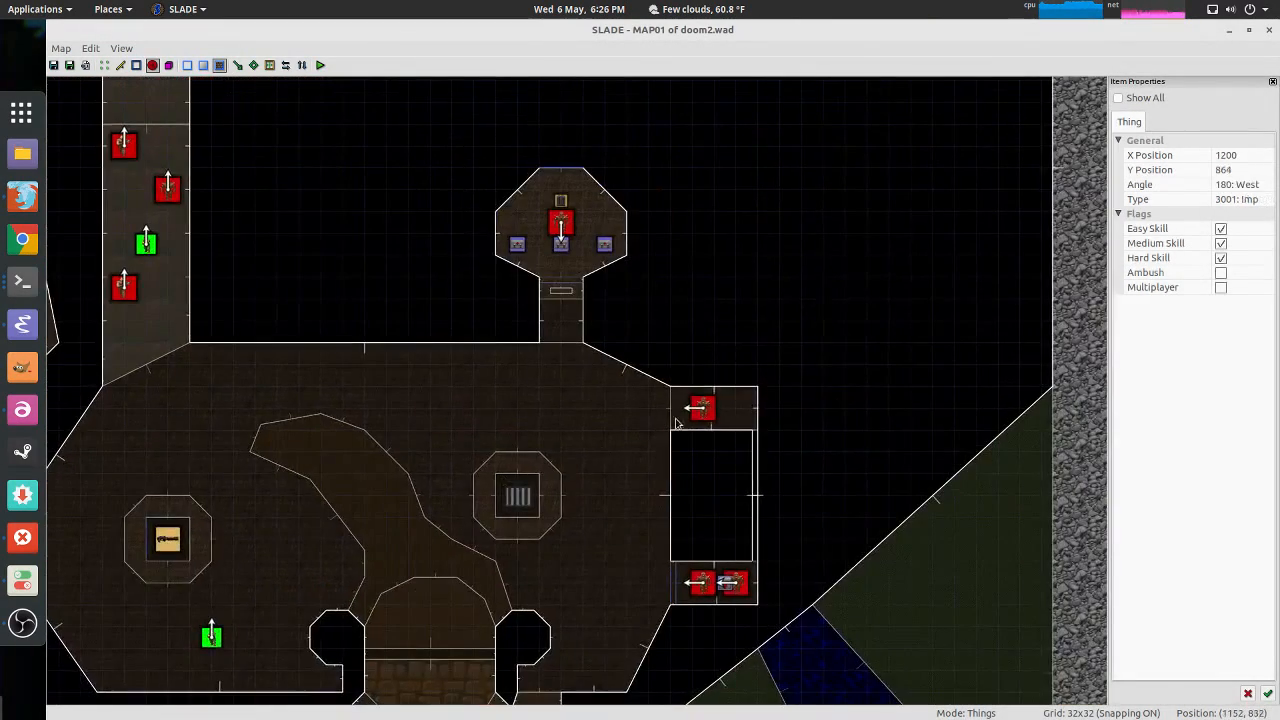
scroll(676, 424, up, 2)
right_click(699, 409)
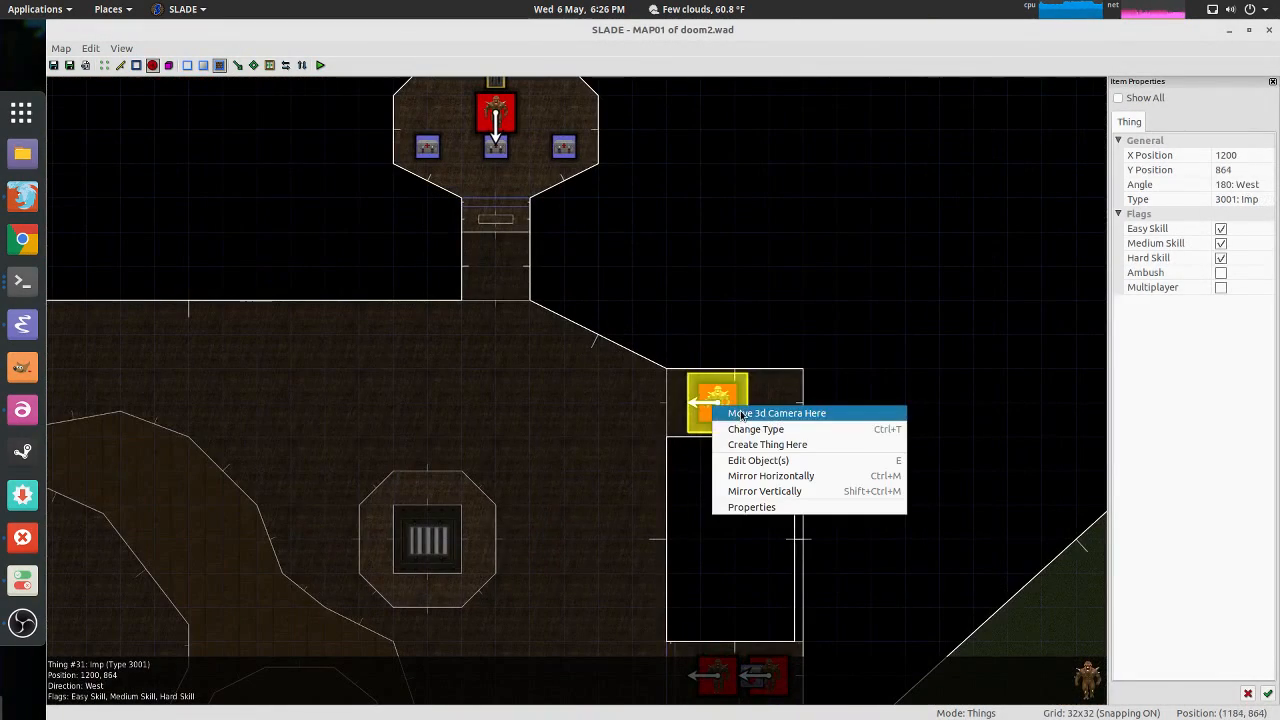
click(758, 506)
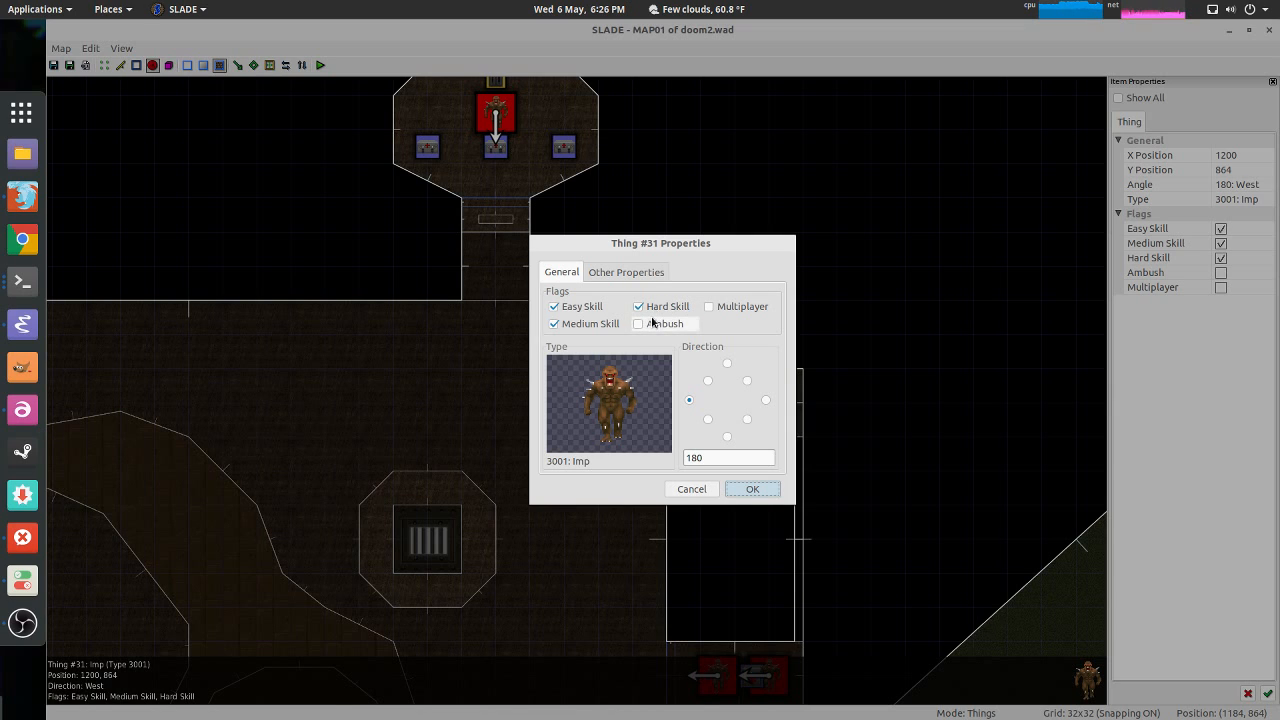
click(625, 272)
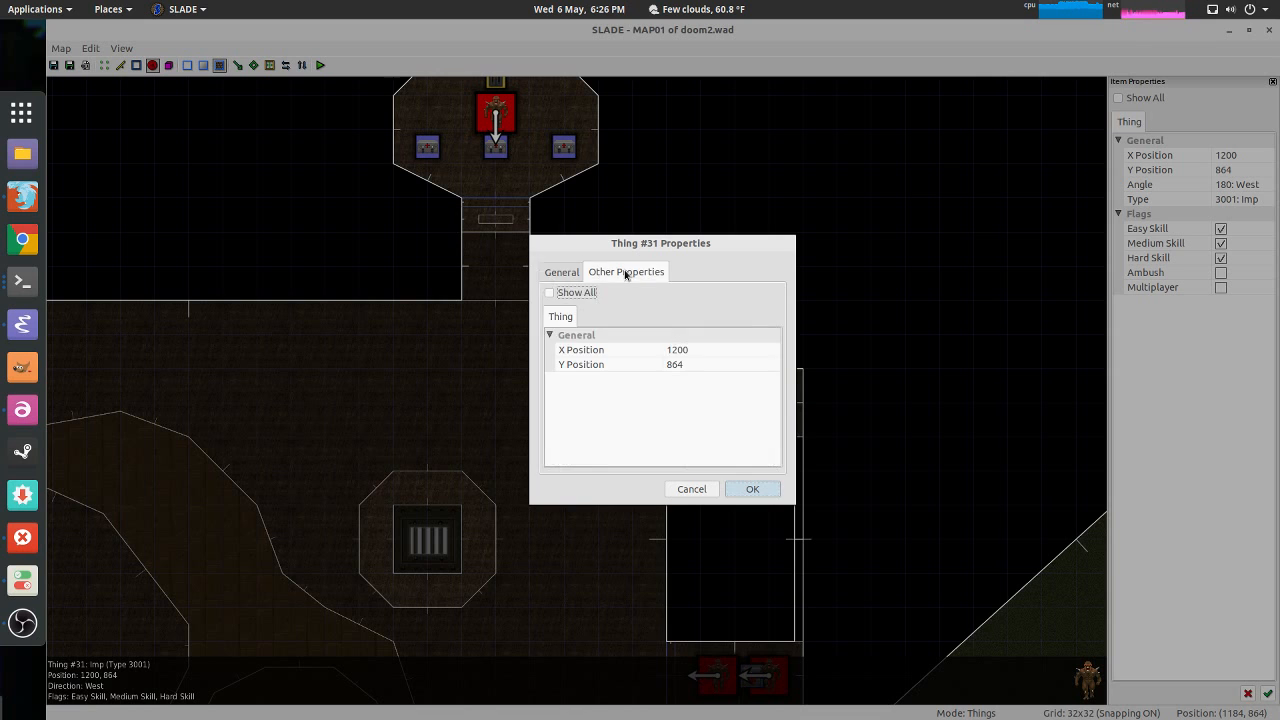
click(561, 272)
click(633, 270)
click(563, 272)
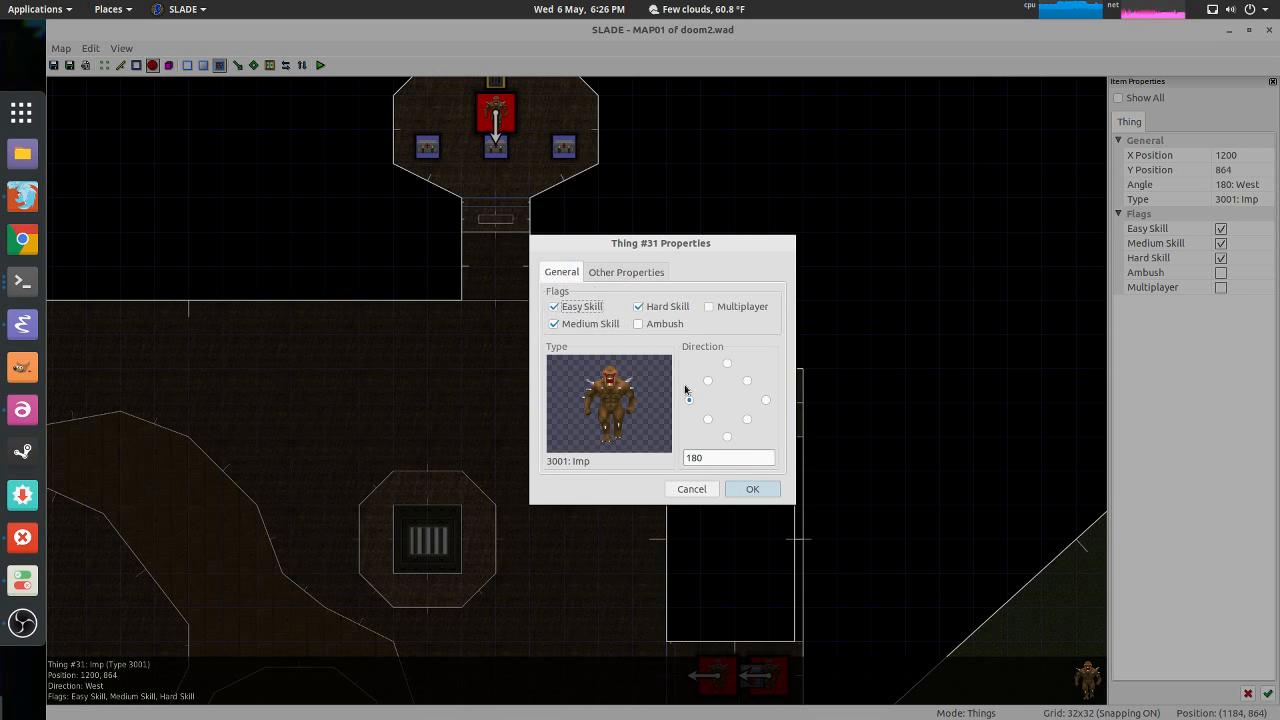
click(691, 489)
Step: Examine the things placed from the large room through the corridors to the northern blue room
scroll(529, 334, down, 4)
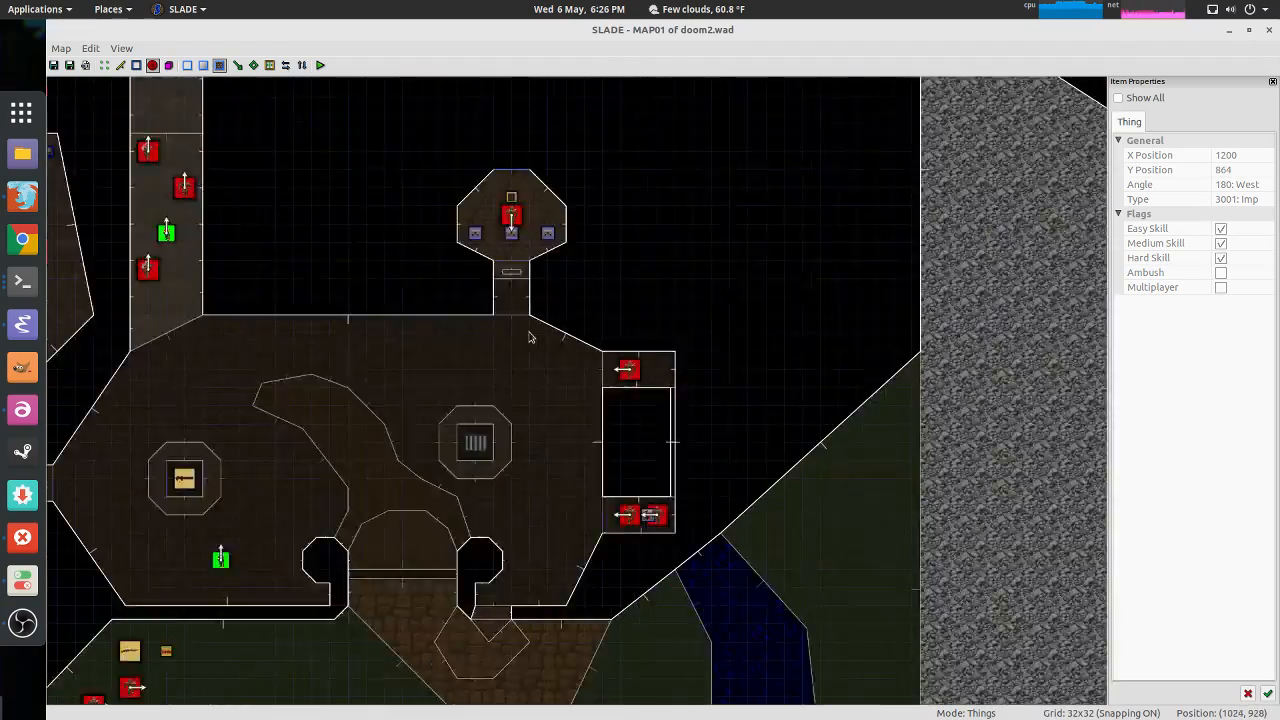
middle_drag(664, 371, 784, 386)
middle_drag(610, 250, 687, 391)
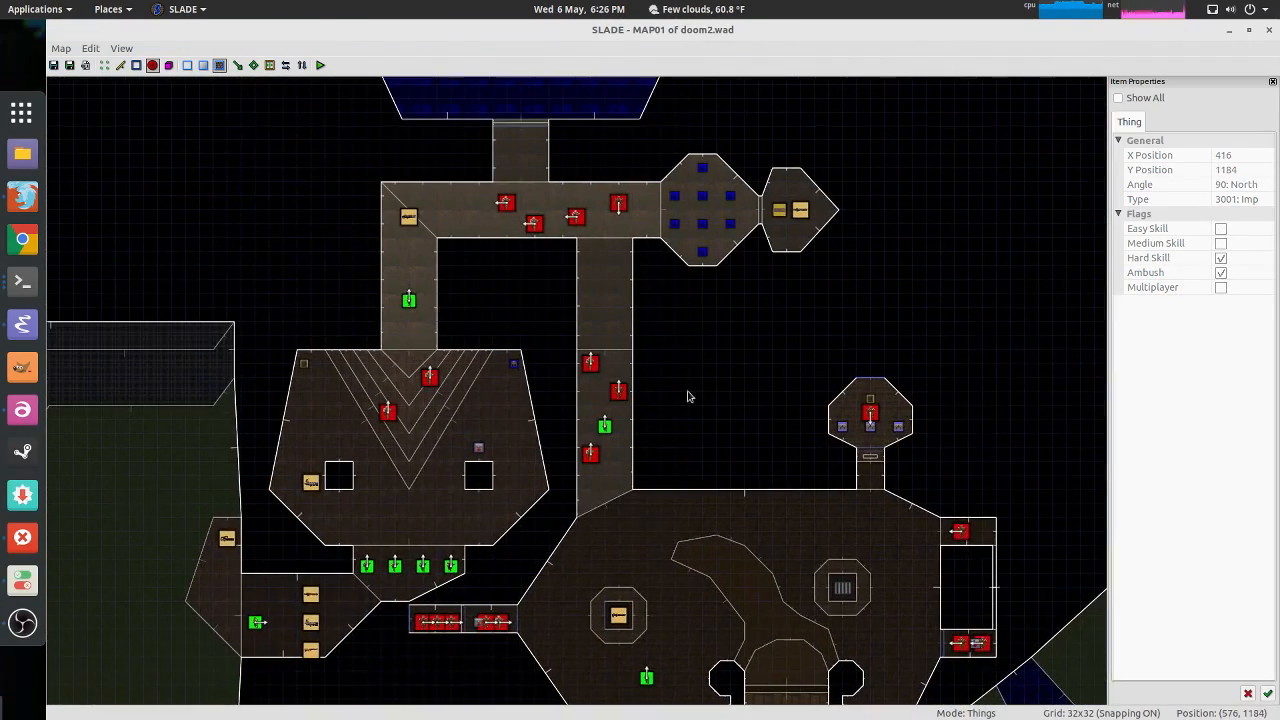
middle_drag(657, 271, 734, 400)
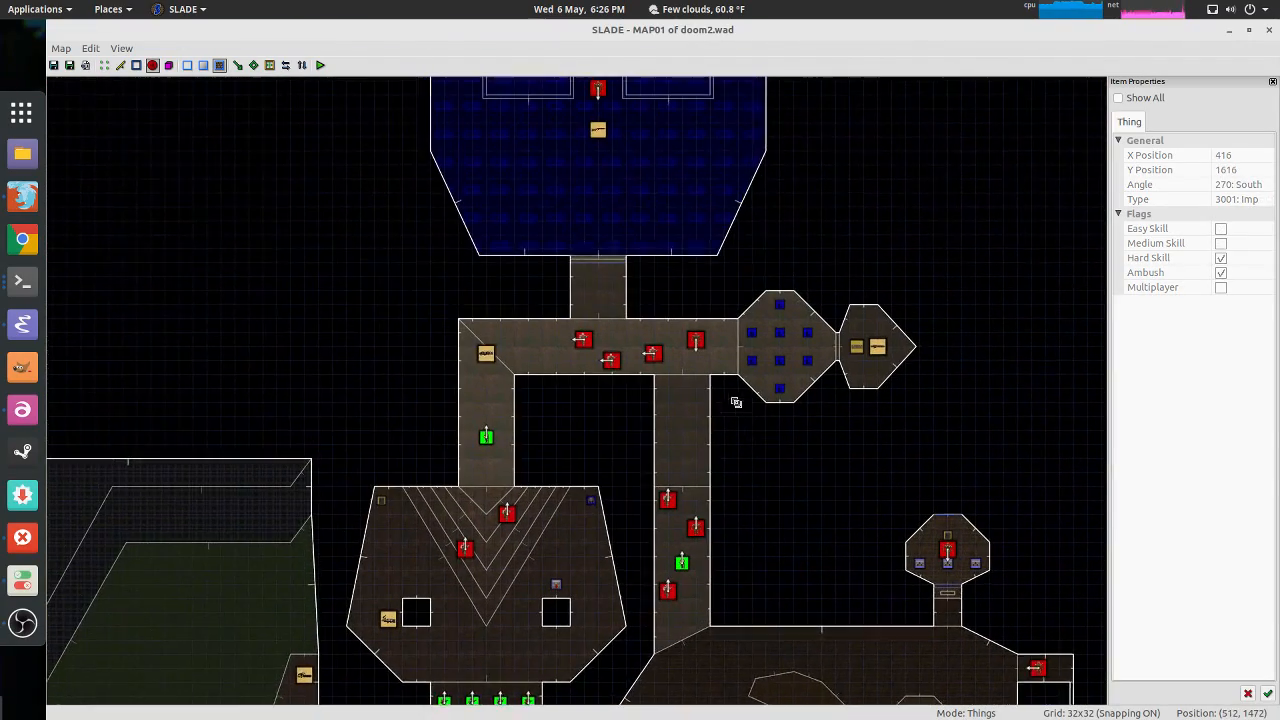
scroll(581, 381, down, 4)
middle_drag(586, 414, 583, 368)
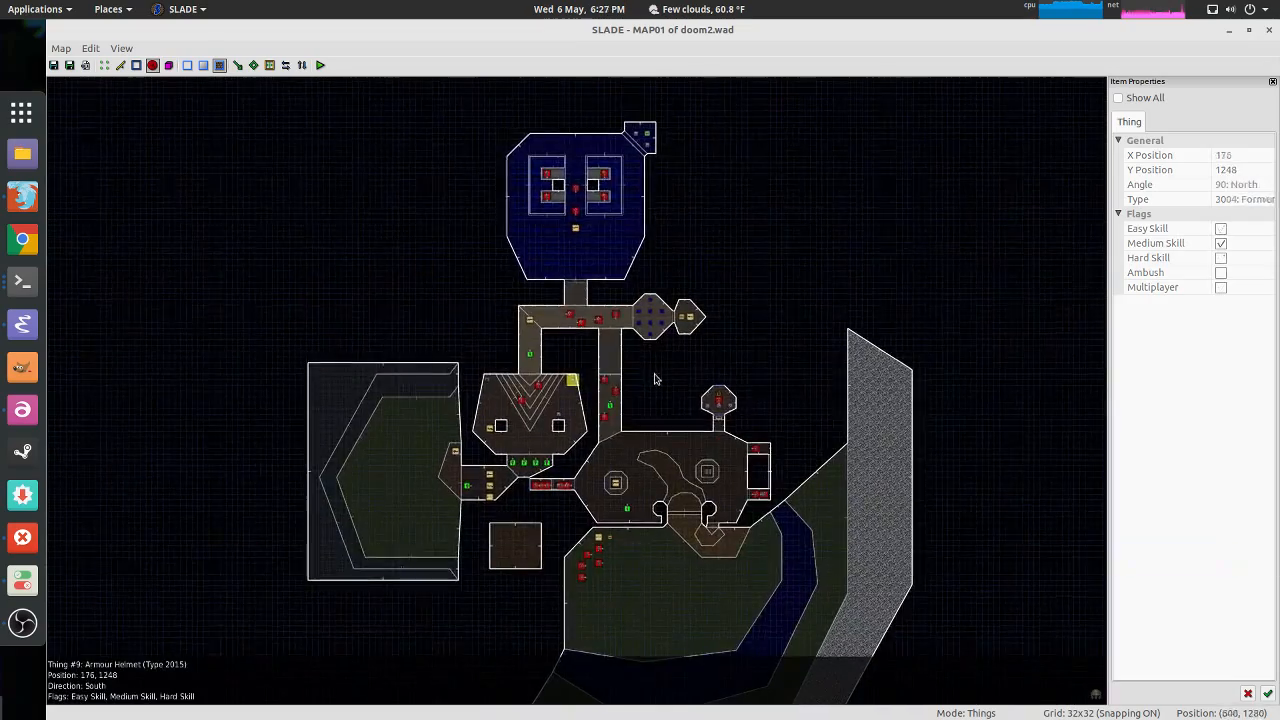
scroll(674, 386, up, 3)
scroll(670, 410, up, 1)
Step: Delete the detached square sector south of the starting room together with its four corner vertices
middle_drag(677, 354, 698, 147)
middle_drag(563, 523, 710, 387)
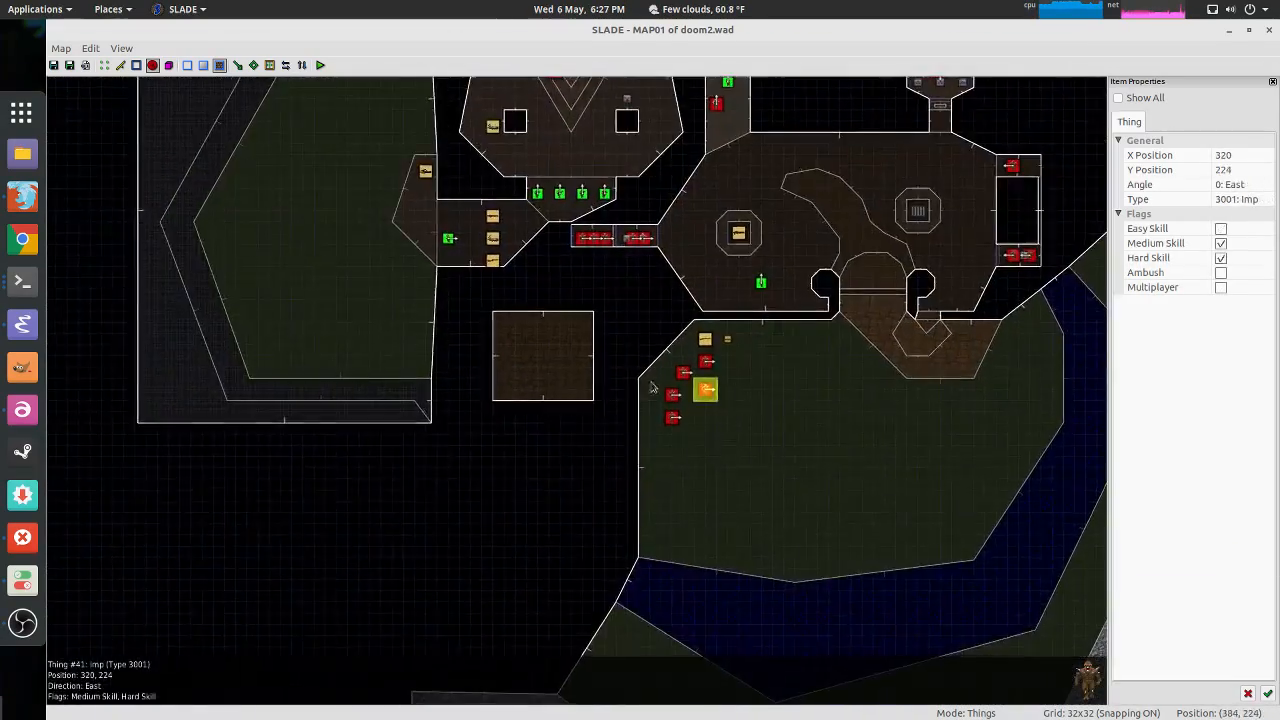
scroll(553, 351, up, 4)
middle_drag(548, 318, 558, 389)
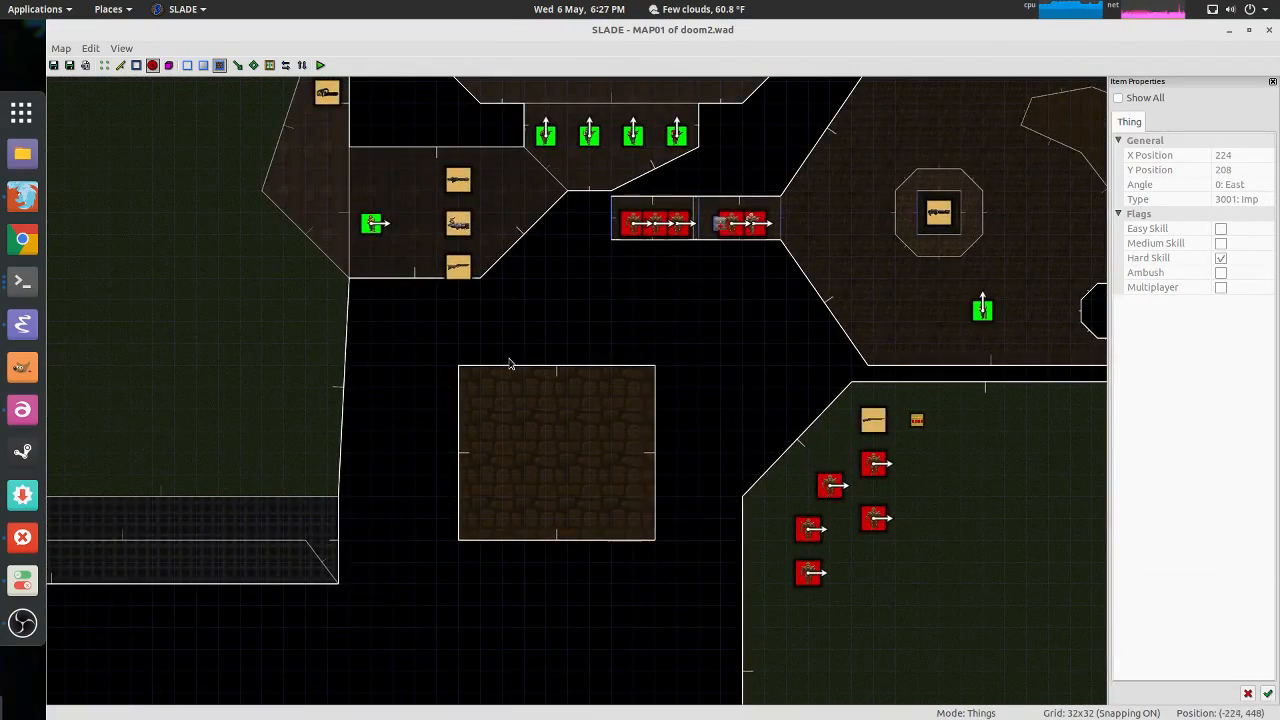
key(s)
click(508, 412)
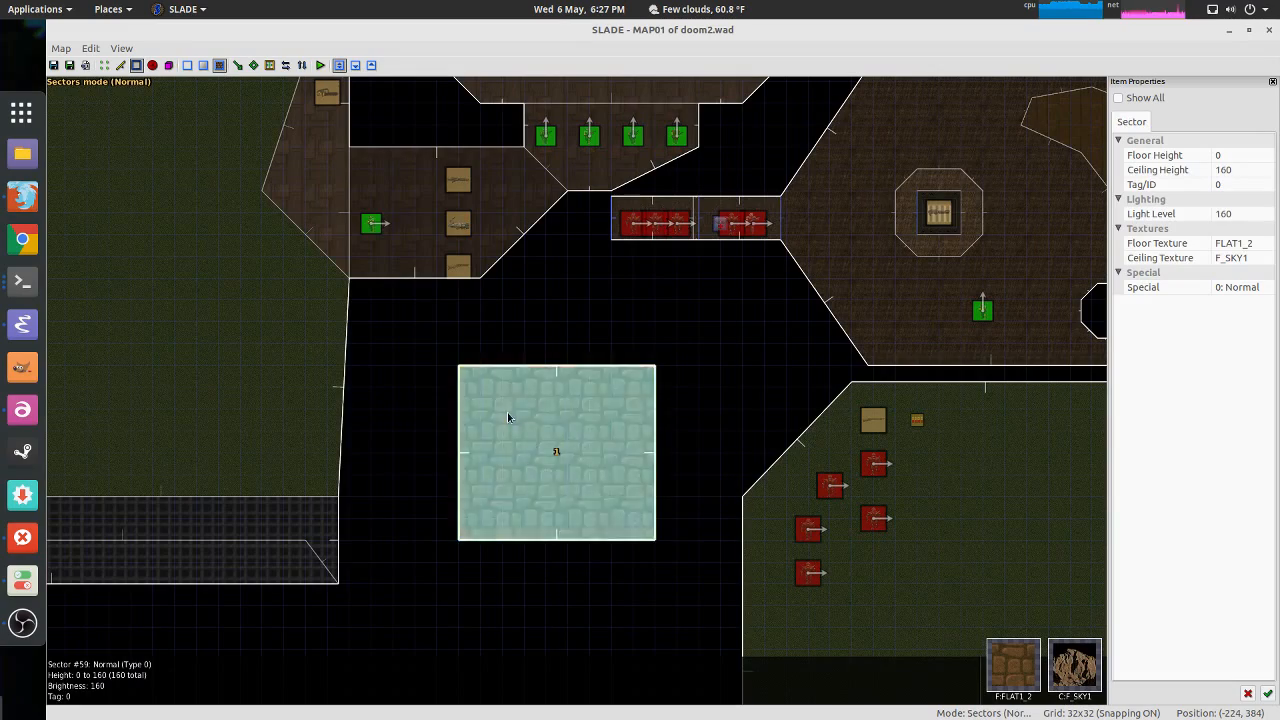
key(Delete)
key(v)
drag(440, 344, 690, 598)
key(Delete)
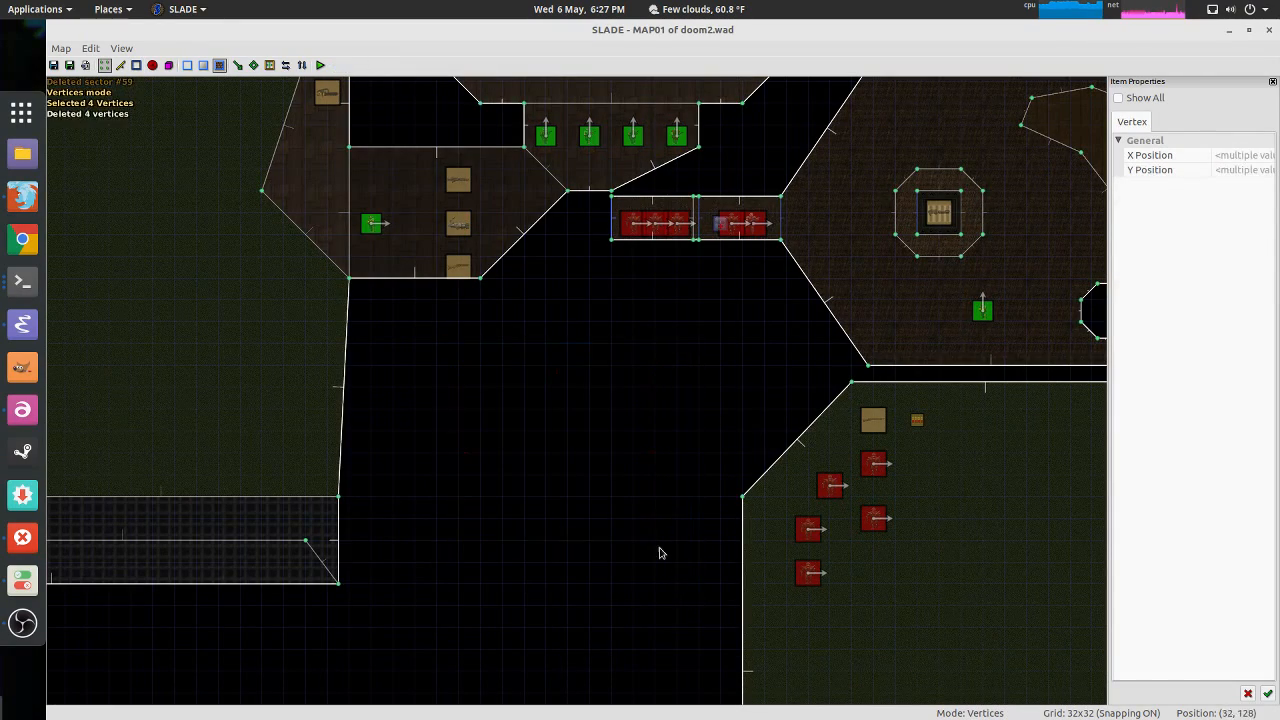
Step: Switch briefly to 3D mode and back, and show the Vertices mode context commands over the starting room
middle_drag(576, 407, 548, 220)
scroll(590, 290, down, 2)
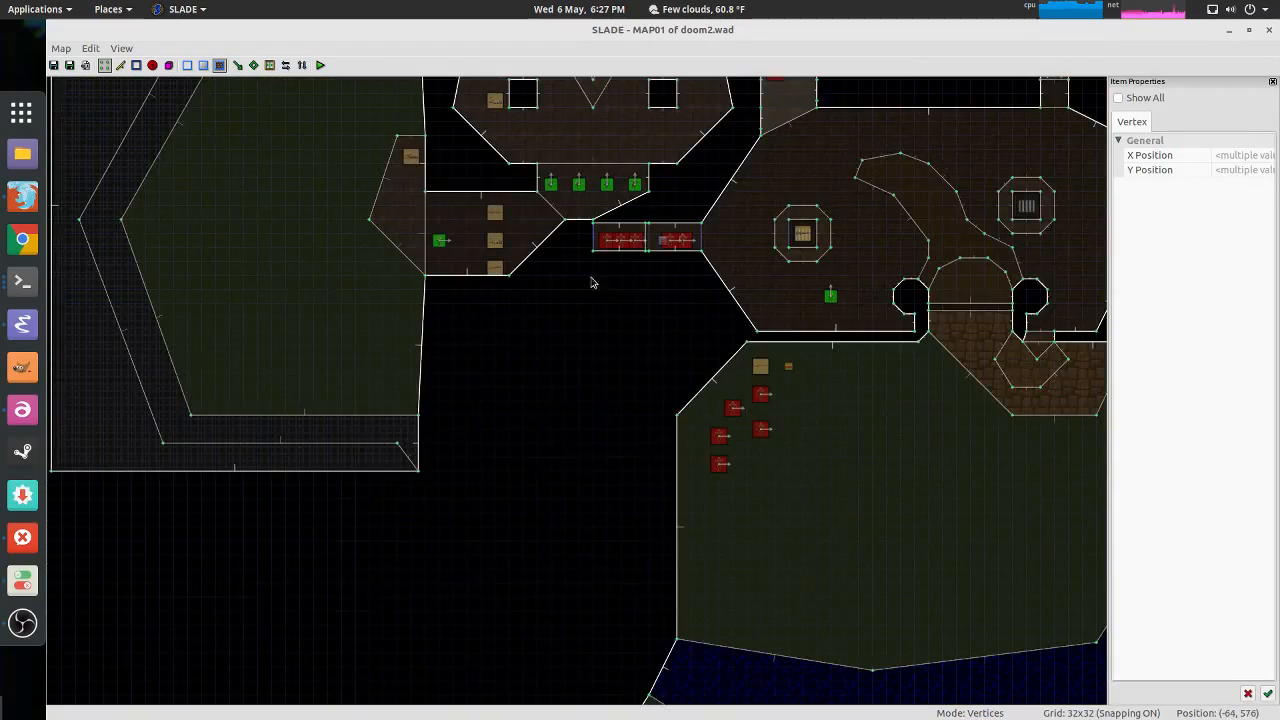
middle_drag(594, 280, 544, 474)
key(q)
key(q)
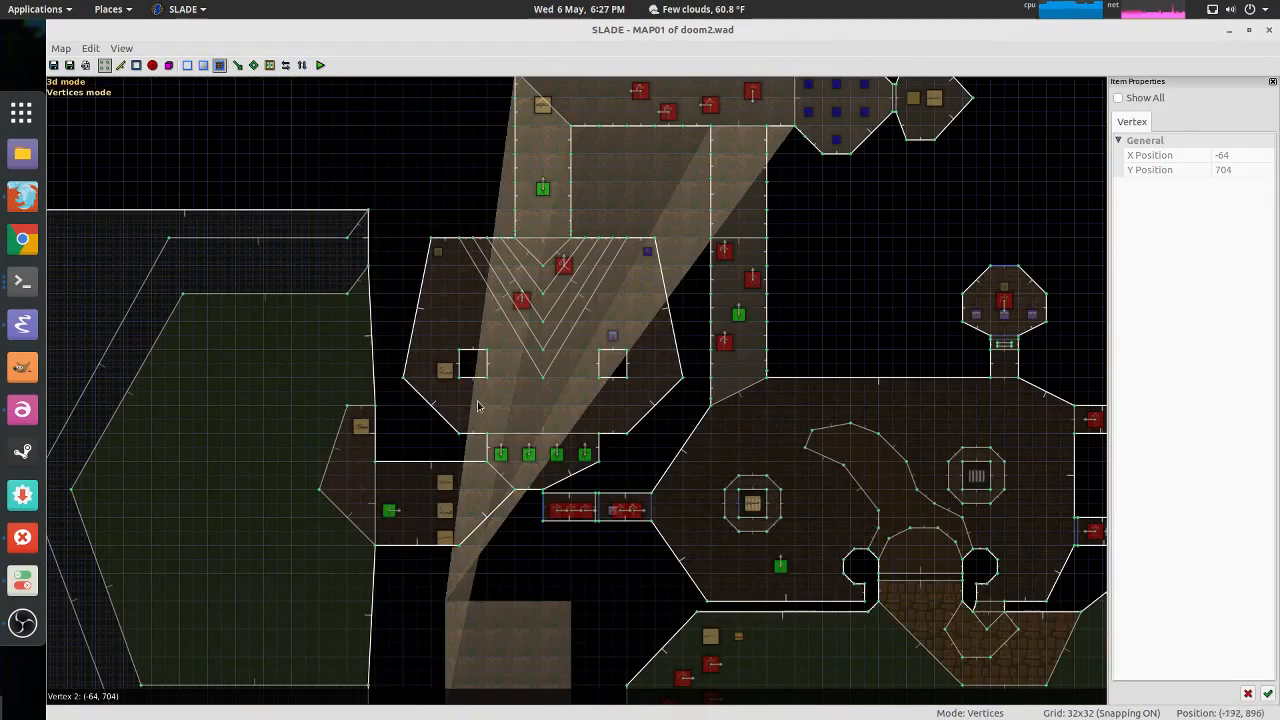
middle_drag(515, 581, 563, 451)
right_click(466, 356)
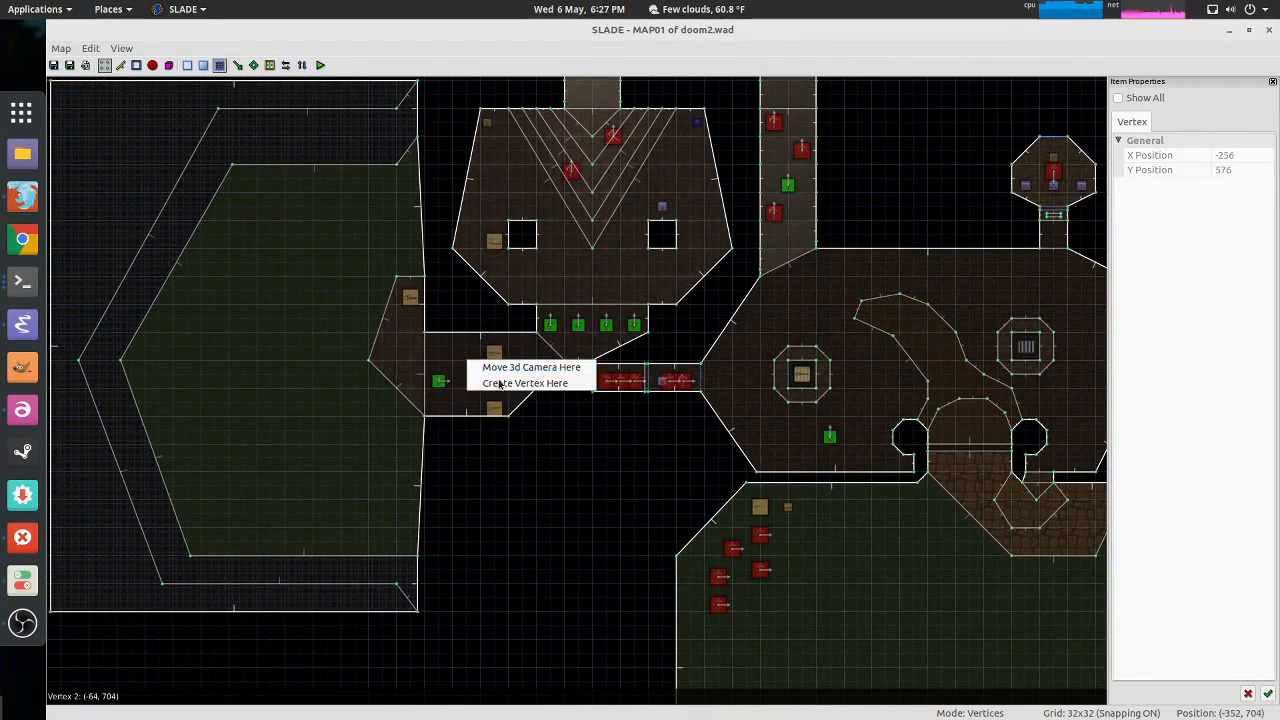
click(521, 380)
Step: Draw lines for a 128-unit opening on the starting room's south wall and a passage edge with 128, 136, 143 and 143-unit segments toward the southeastern green area
scroll(500, 374, up, 4)
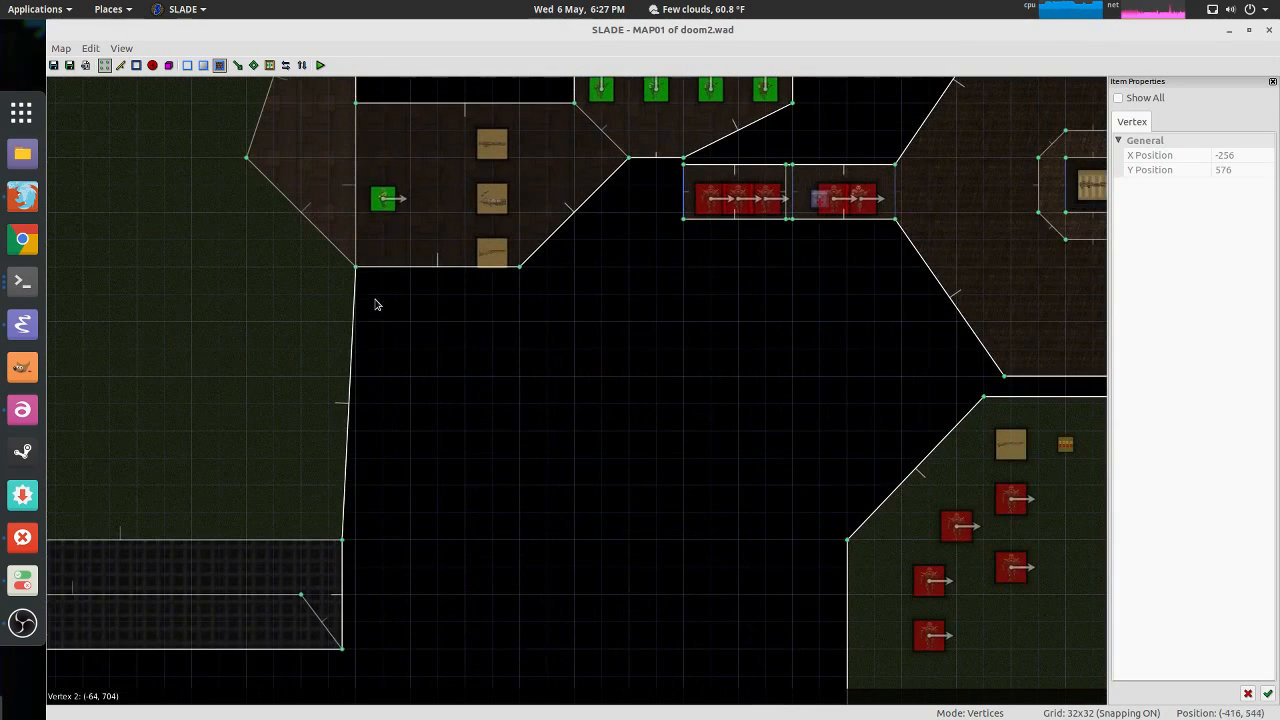
key(space)
click(386, 273)
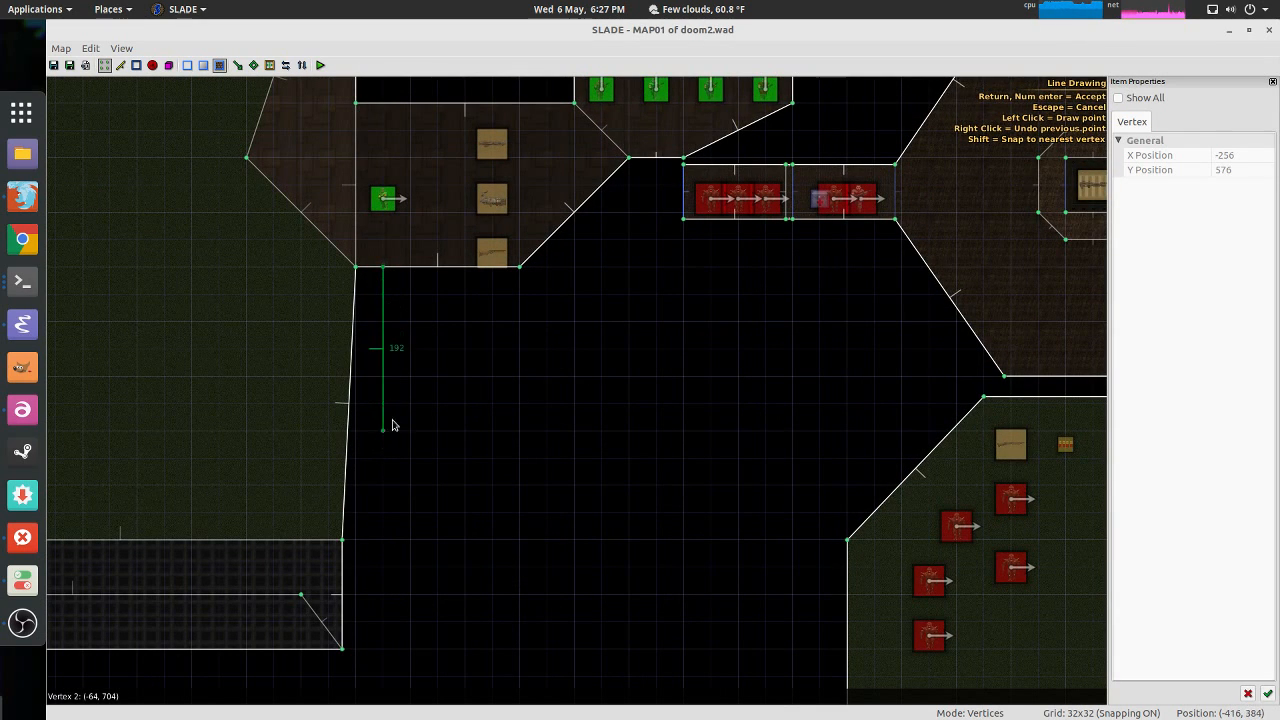
right_click(411, 460)
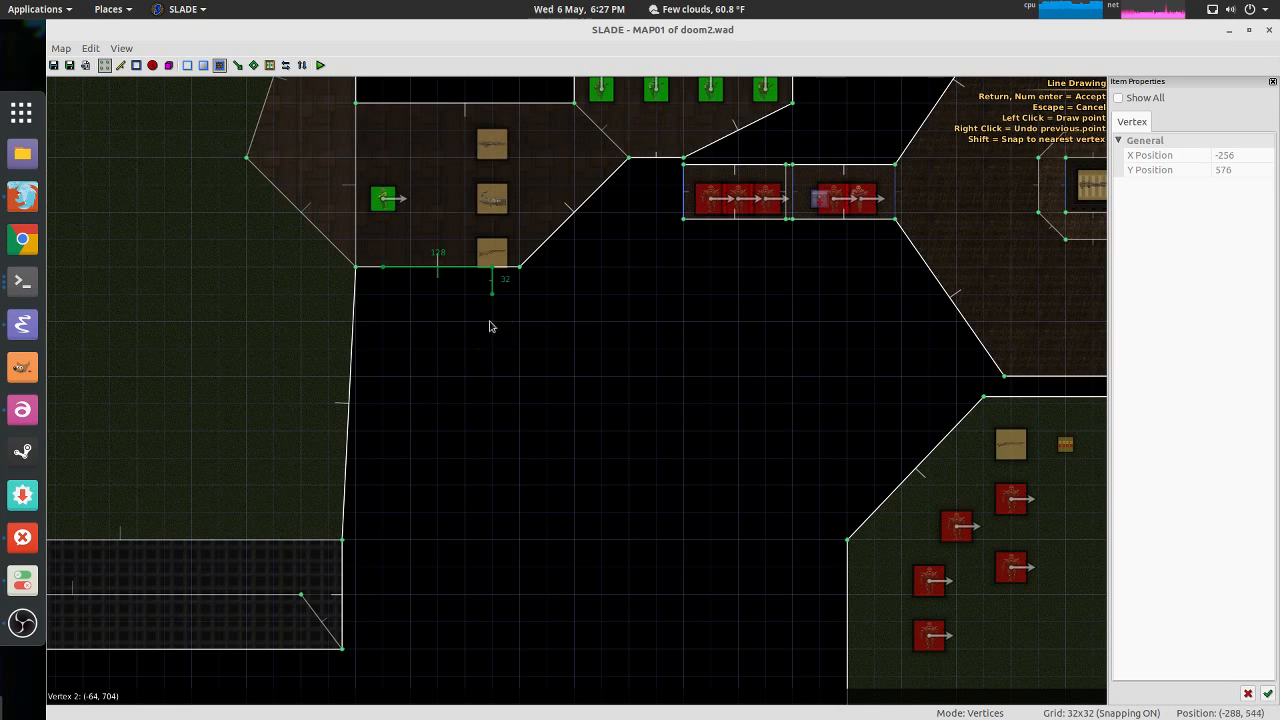
click(489, 376)
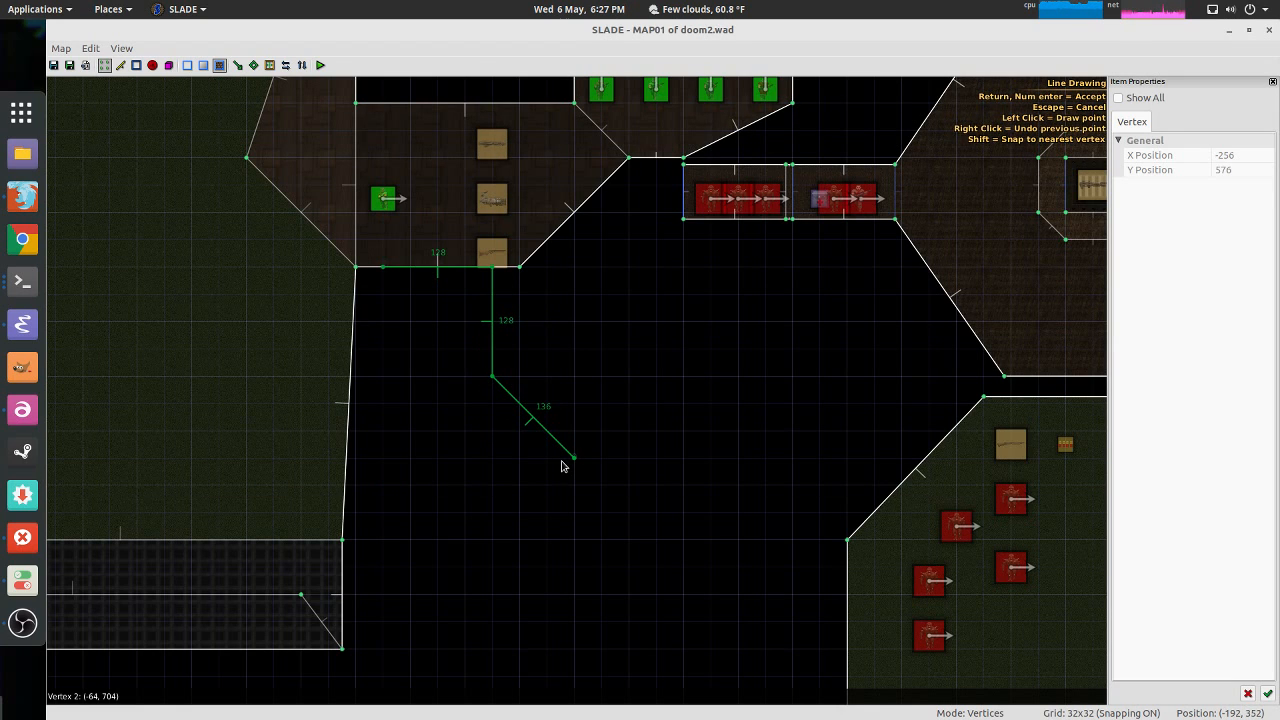
click(566, 462)
scroll(660, 500, down, 1)
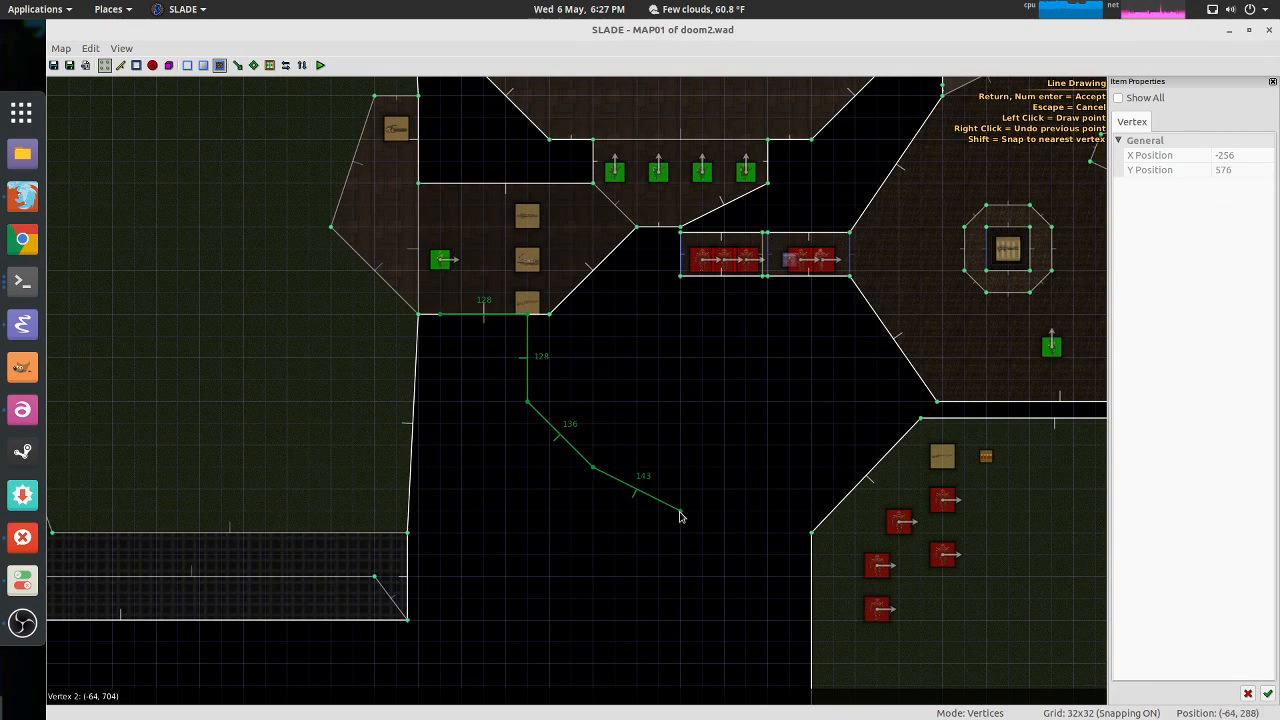
click(762, 556)
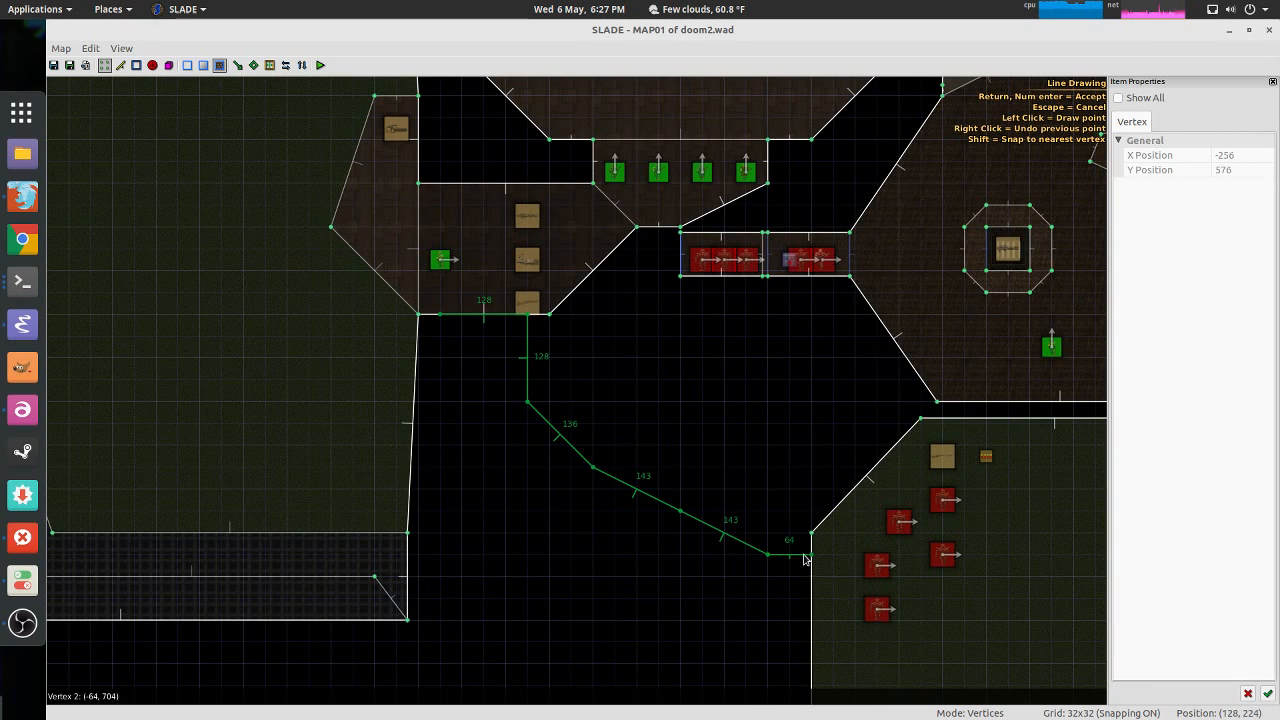
Step: Draw a 128-unit opening on the green area's west wall and the passage's opposite edge back to the starting room, closing the sector
click(811, 642)
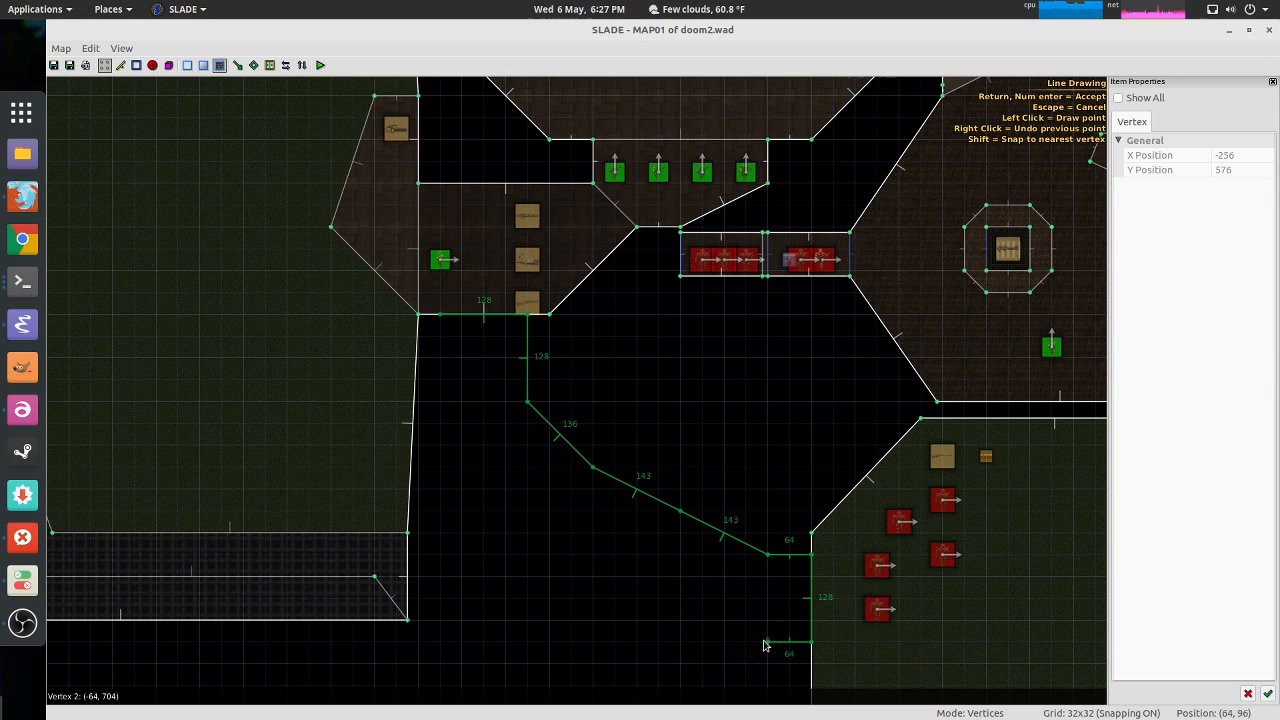
click(767, 642)
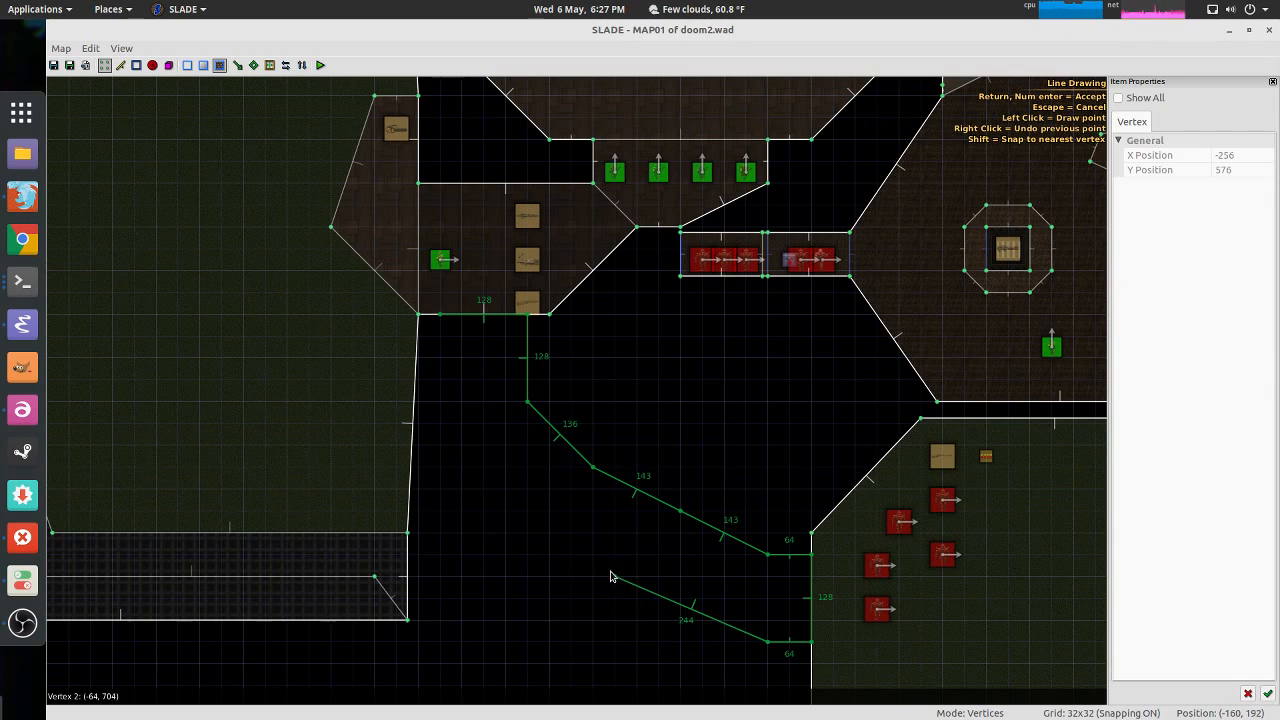
click(612, 577)
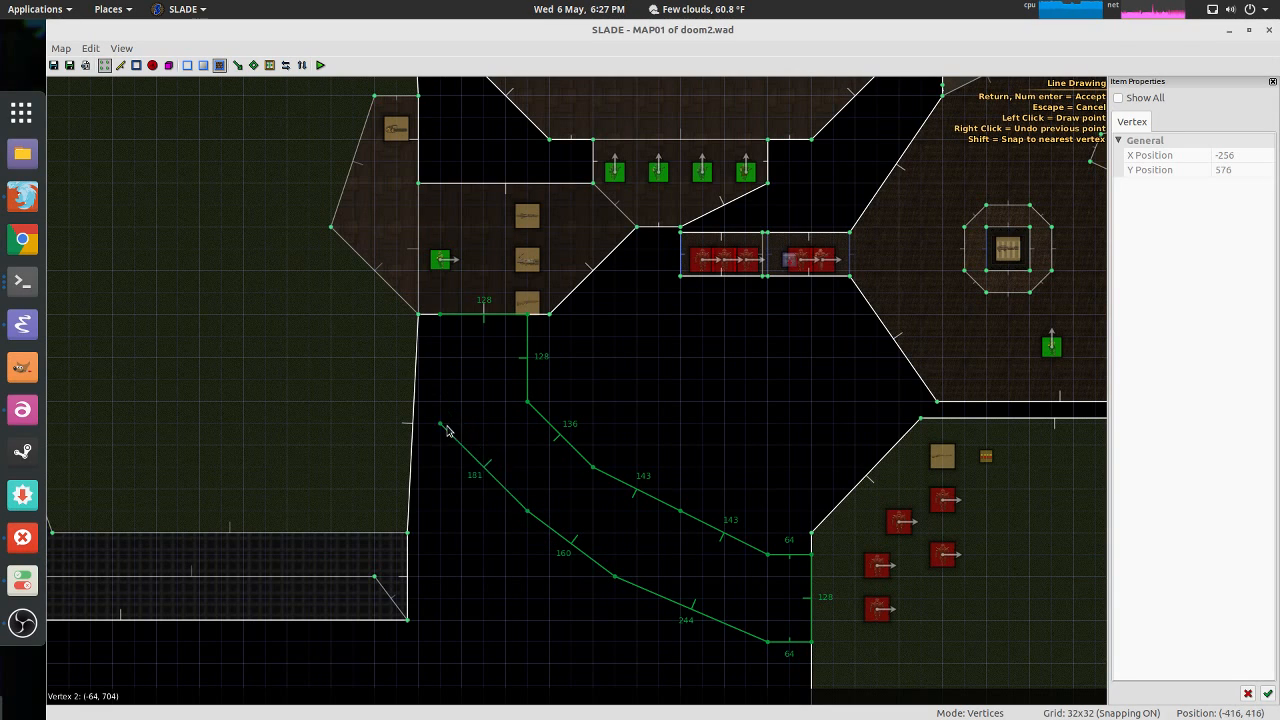
click(441, 322)
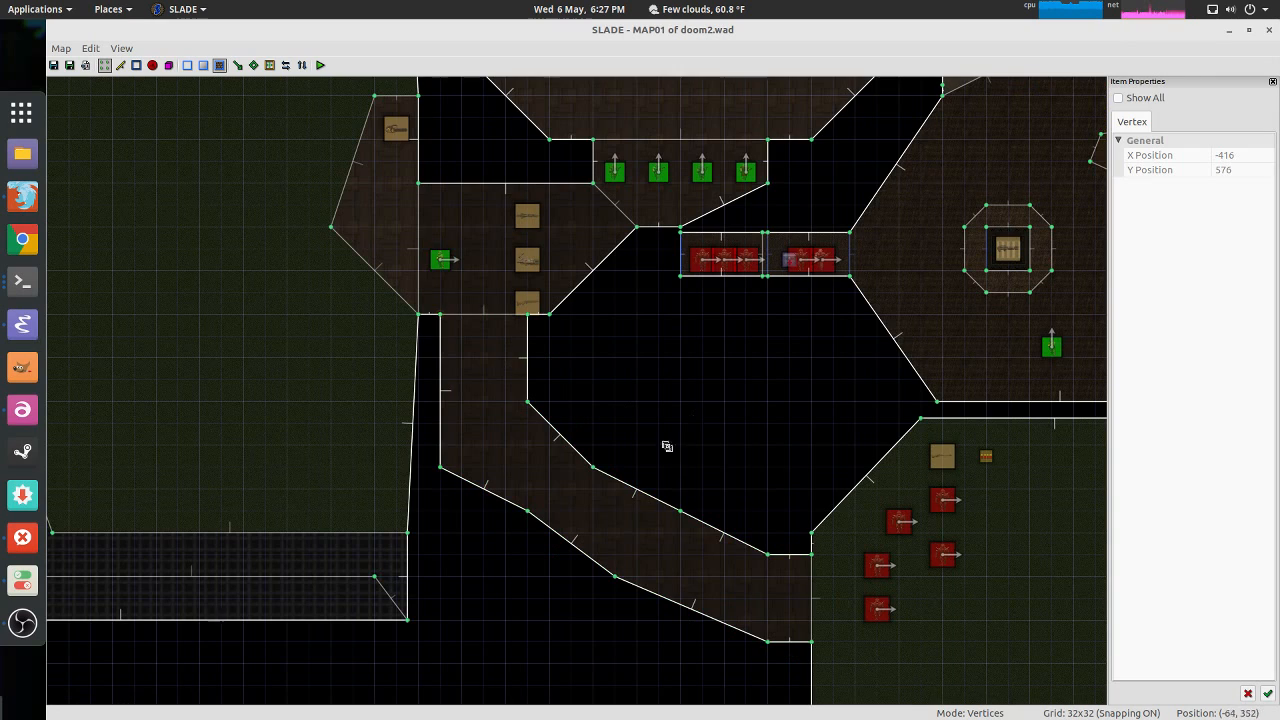
Step: Examine the new passage and its surrounding rooms, checking its sector in Sectors mode before returning to Vertices mode
key(Down)
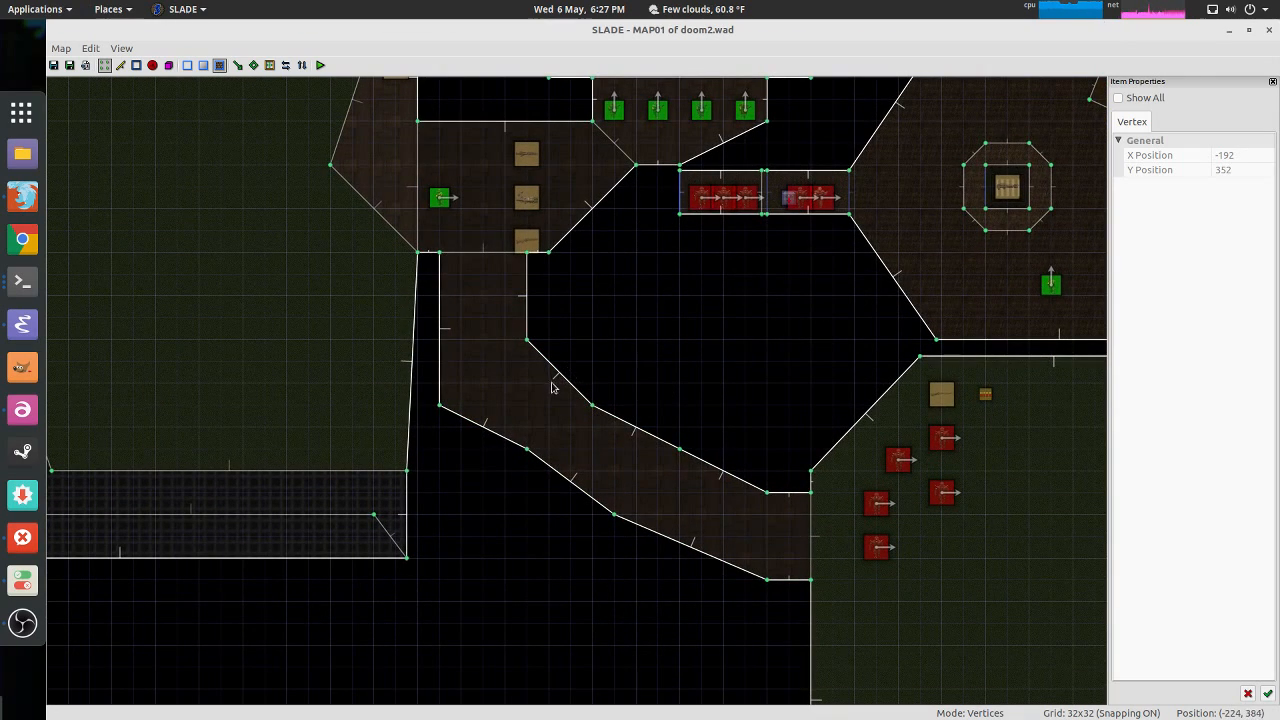
scroll(611, 377, up, 2)
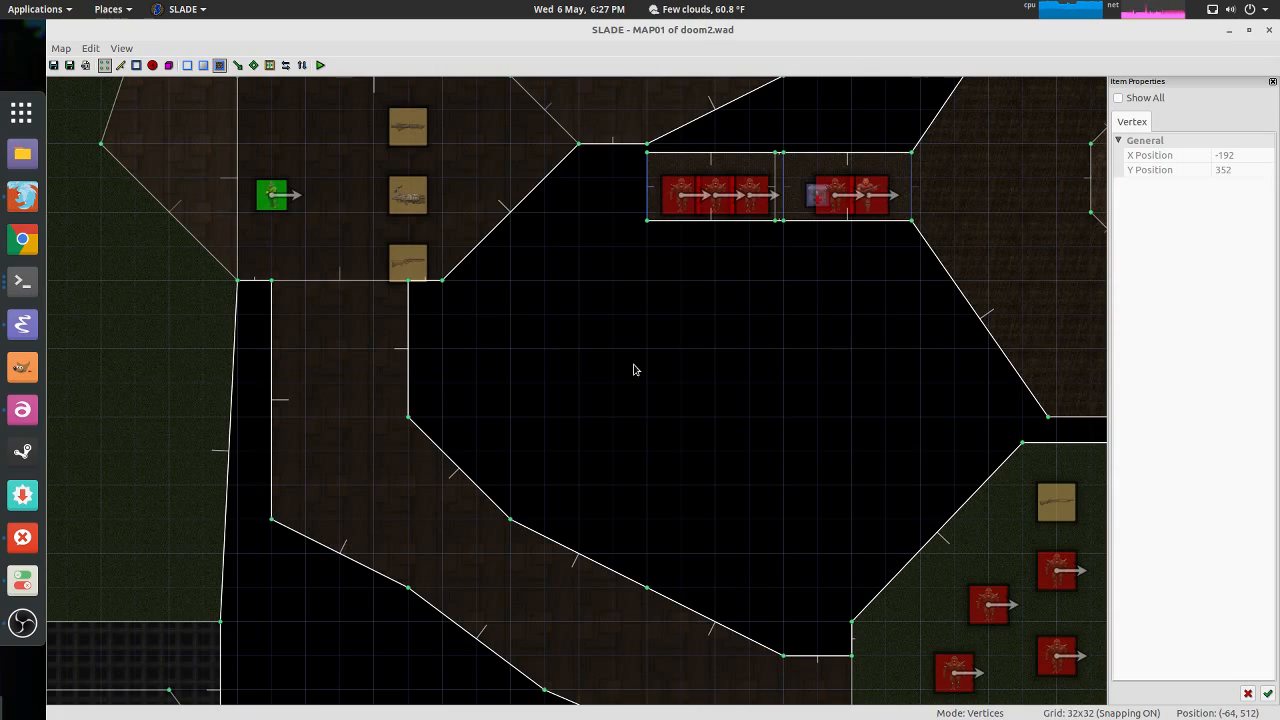
scroll(620, 383, down, 2)
middle_drag(594, 394, 620, 471)
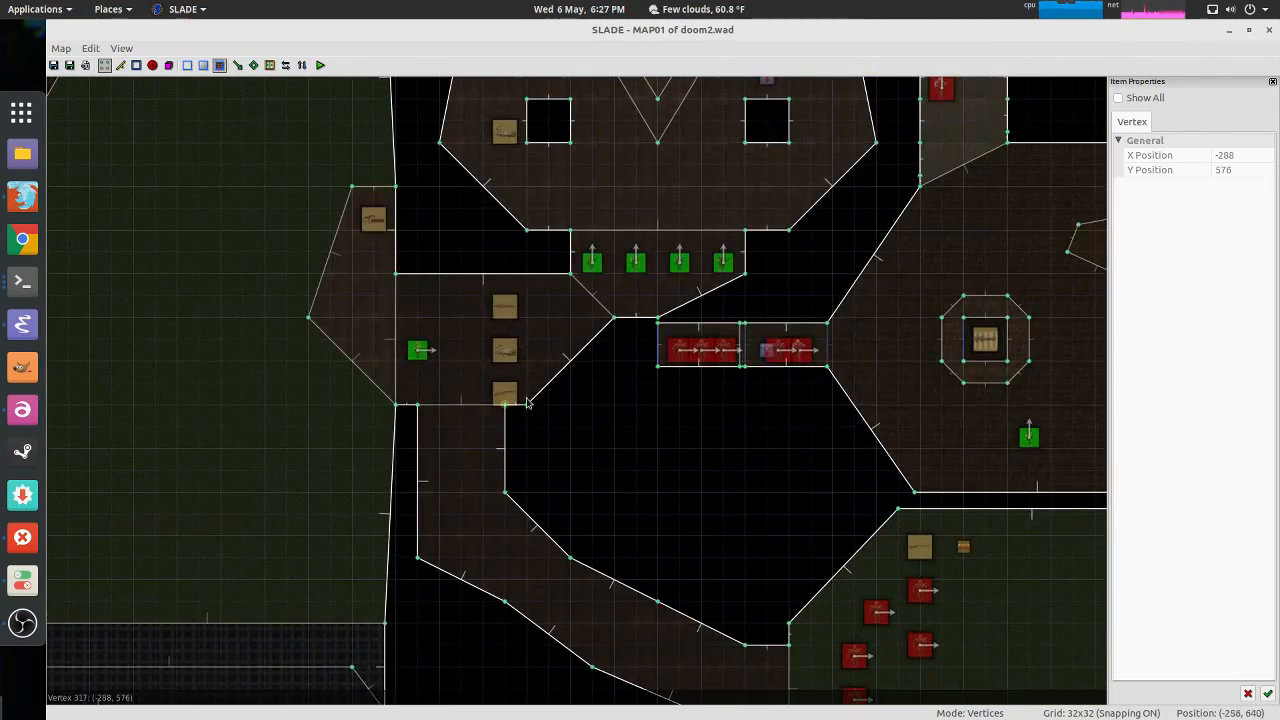
middle_drag(636, 261, 596, 480)
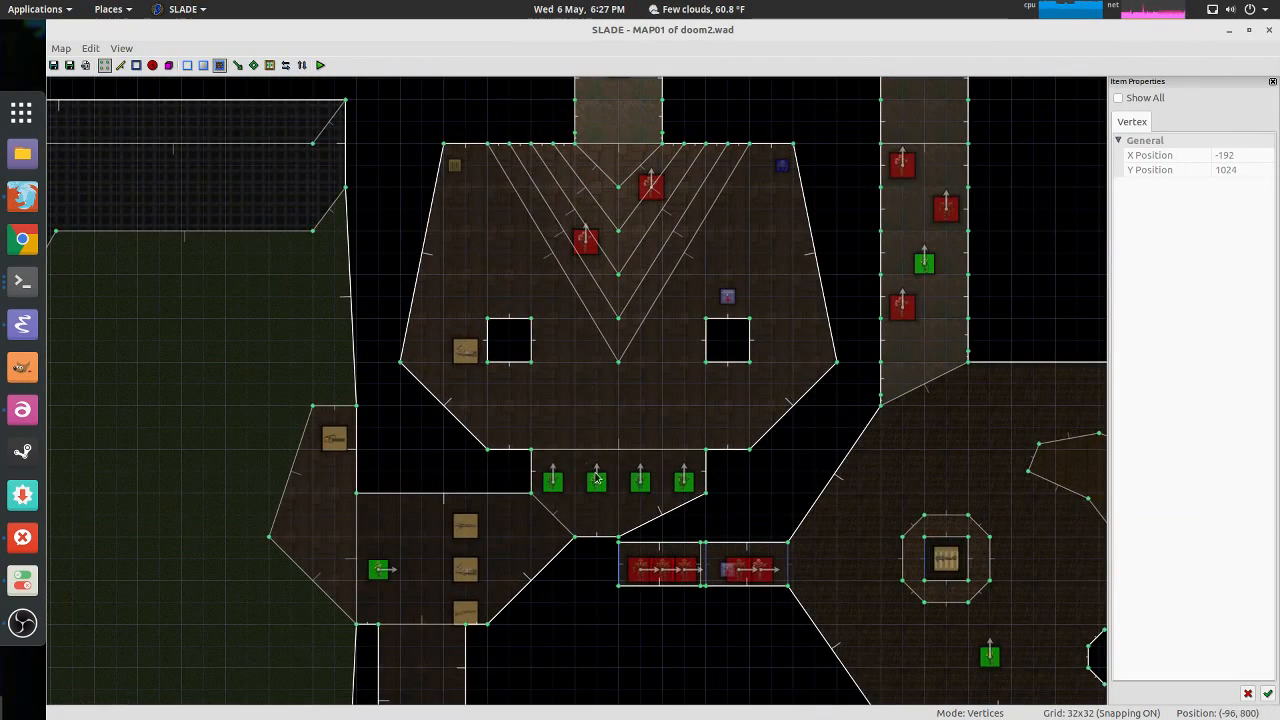
middle_drag(684, 485, 723, 277)
middle_drag(540, 503, 573, 400)
key(s)
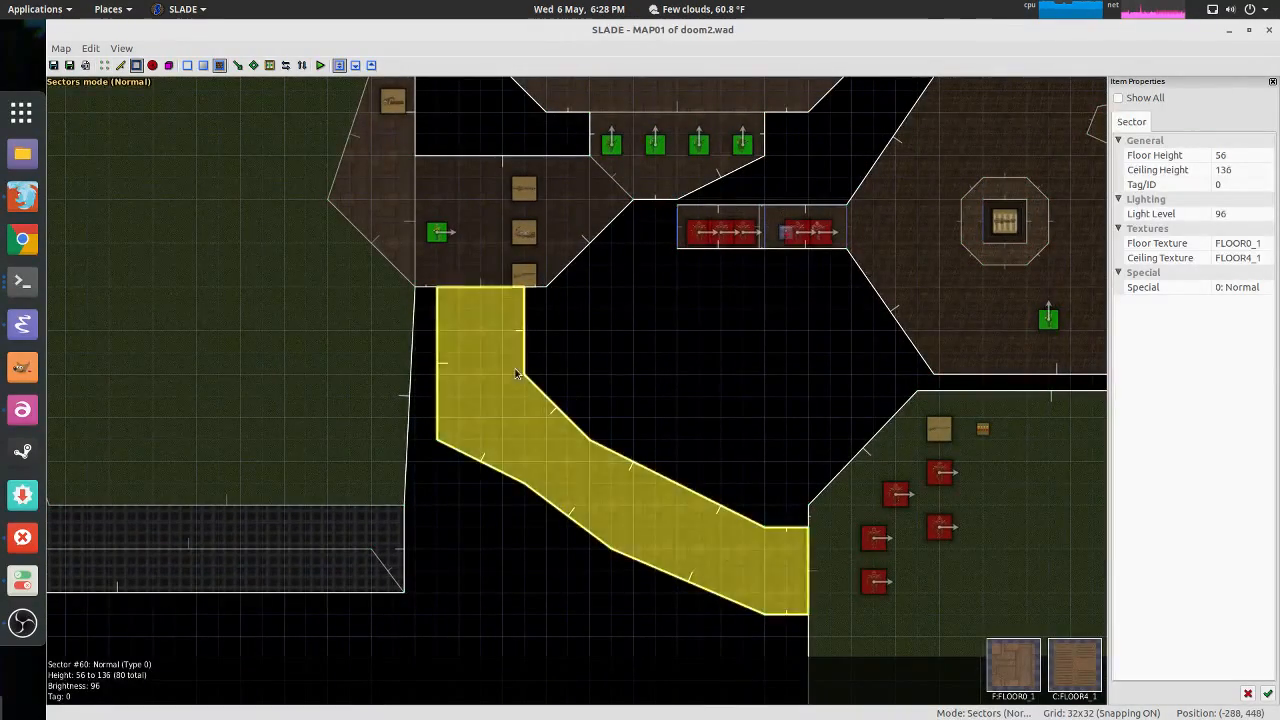
middle_drag(659, 431, 659, 401)
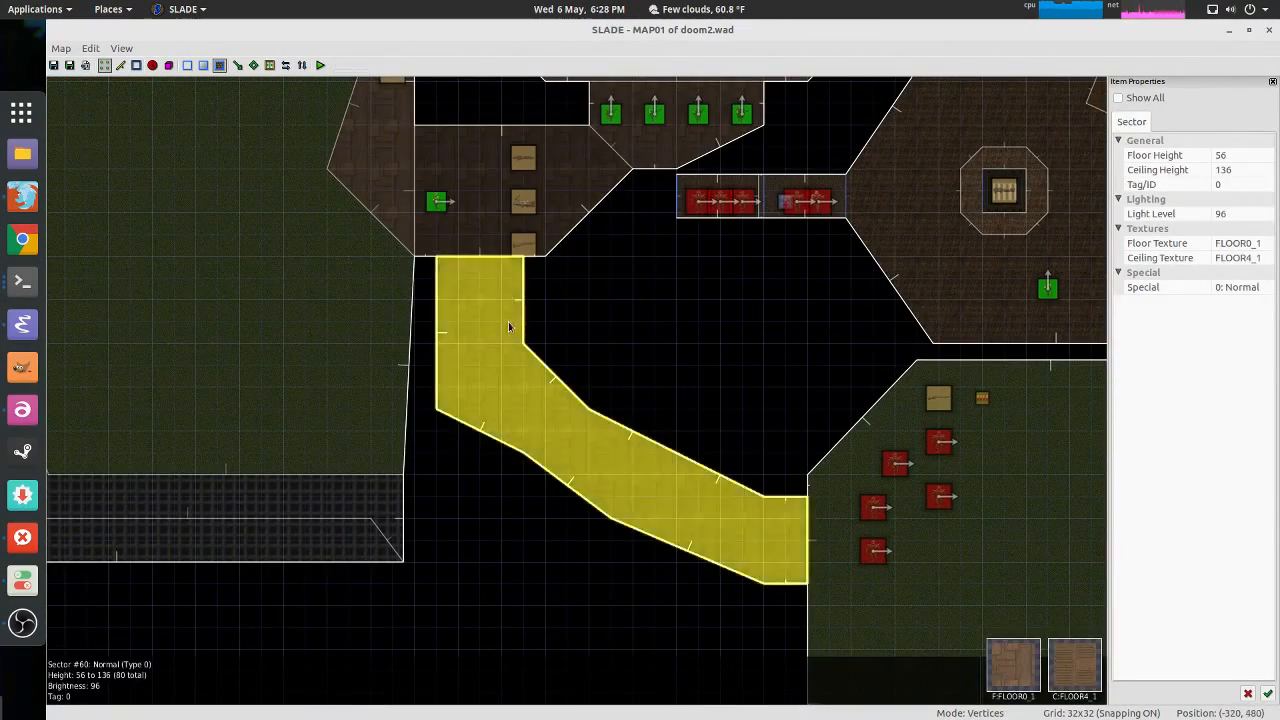
key(v)
Step: Fly through the new passage in 3D mode to the green area and back, and return to the 2D map
key(q)
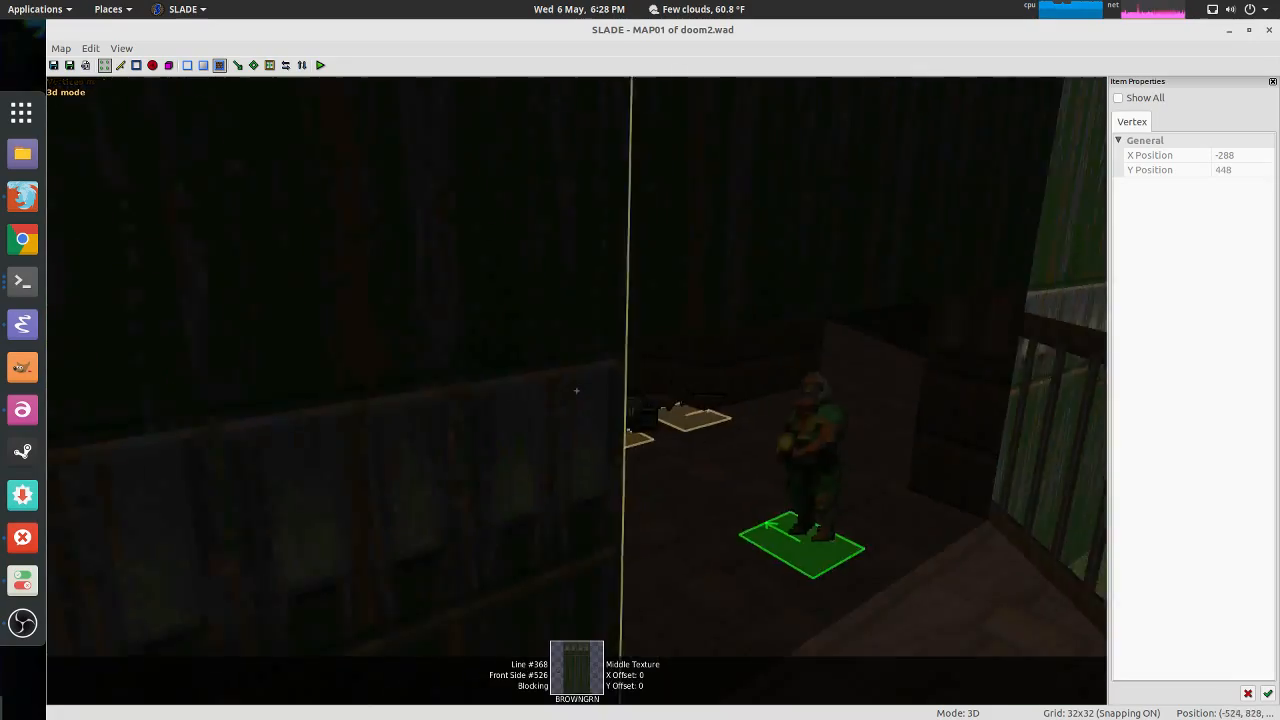
key(w)
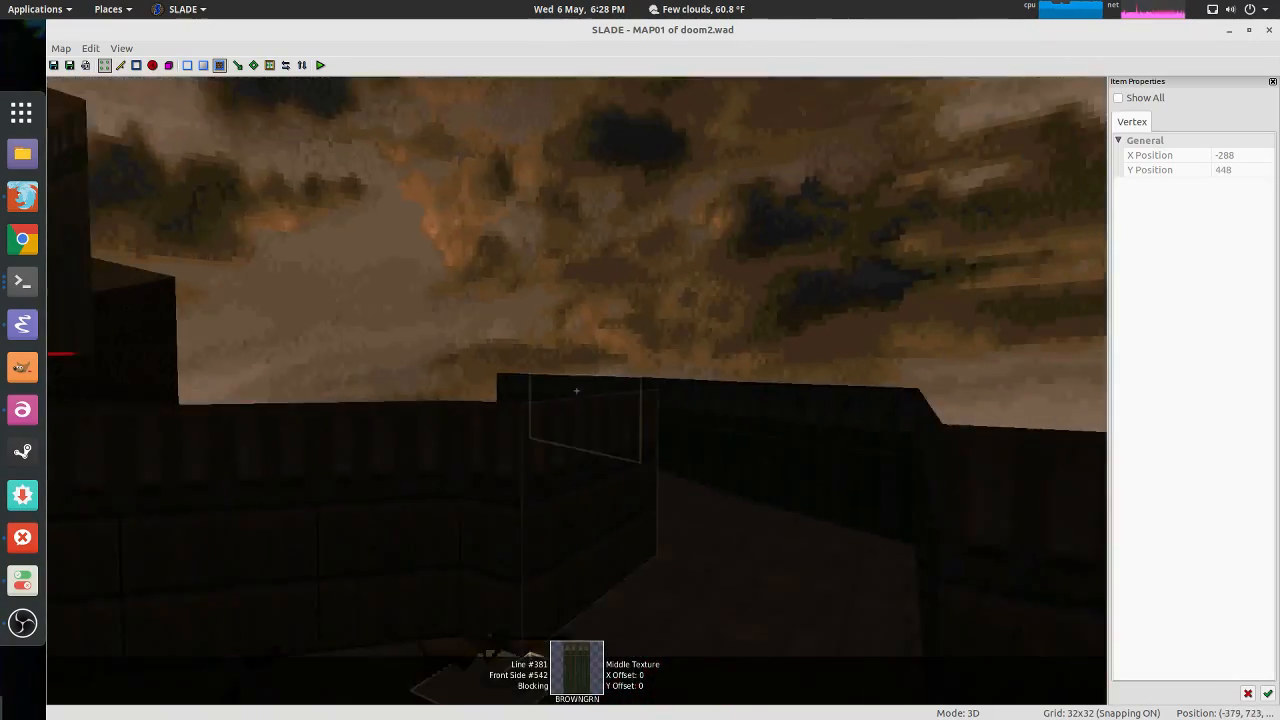
key(w)
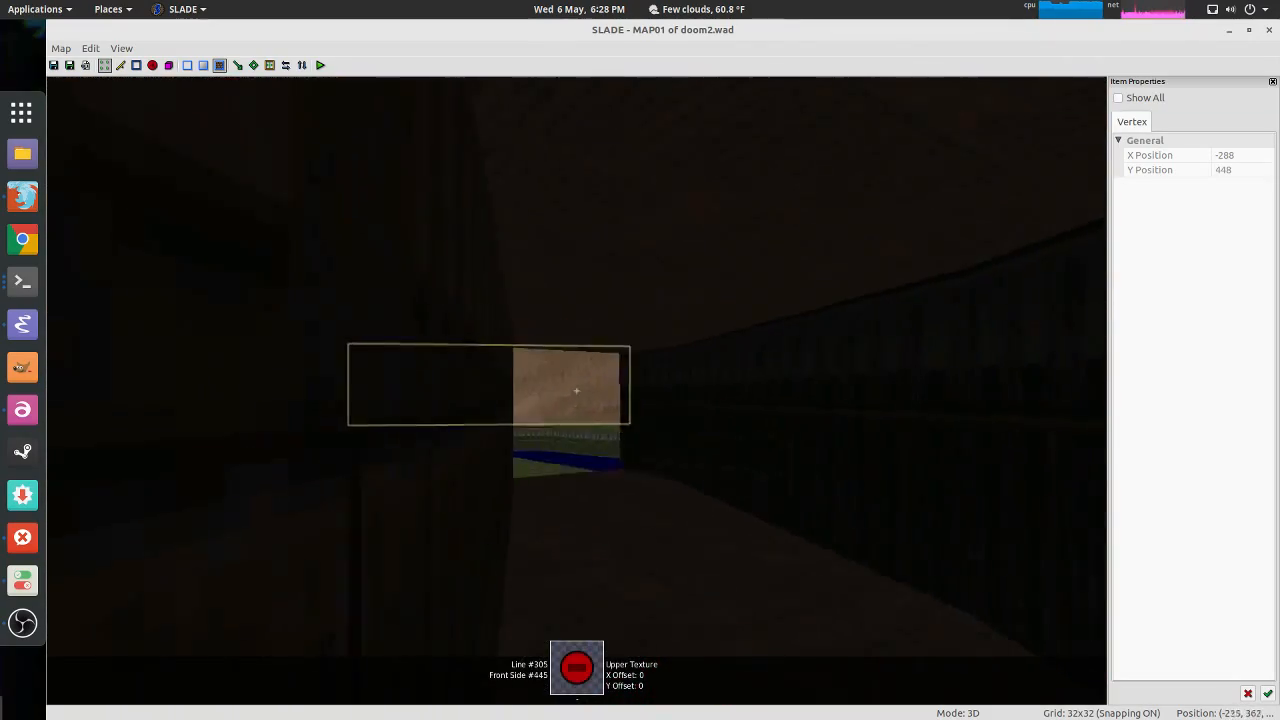
key(w)
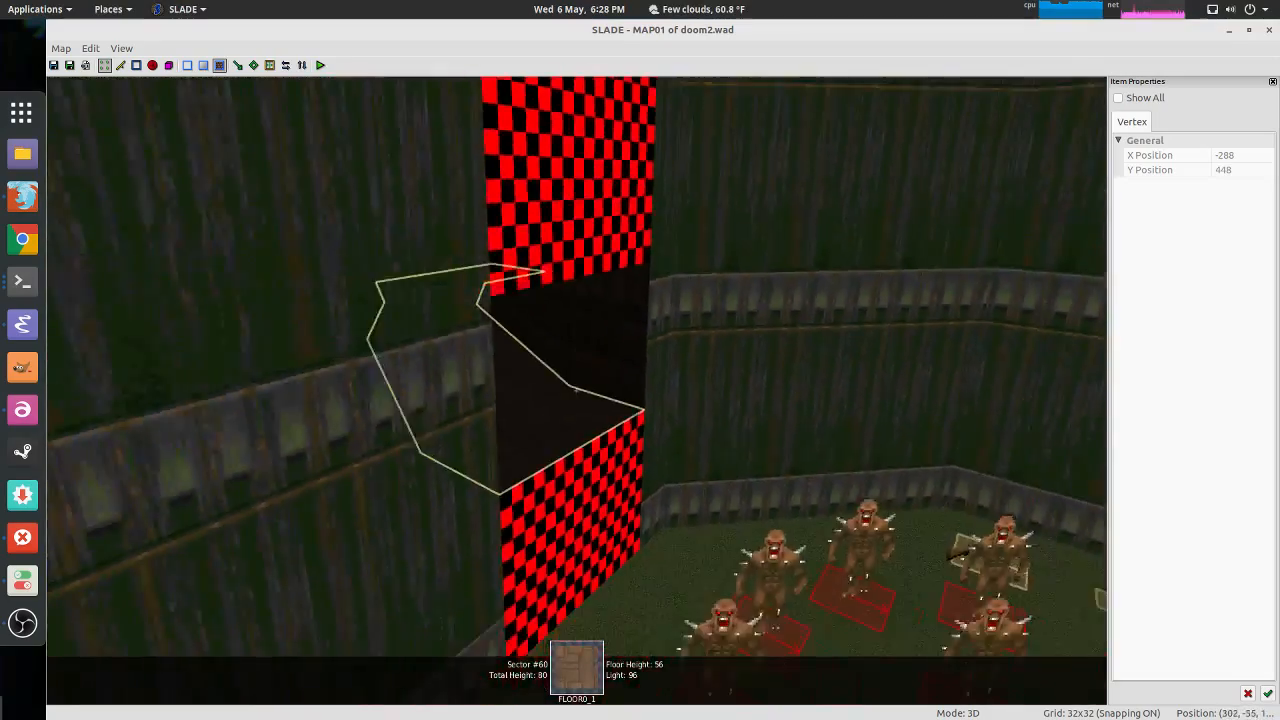
key(w)
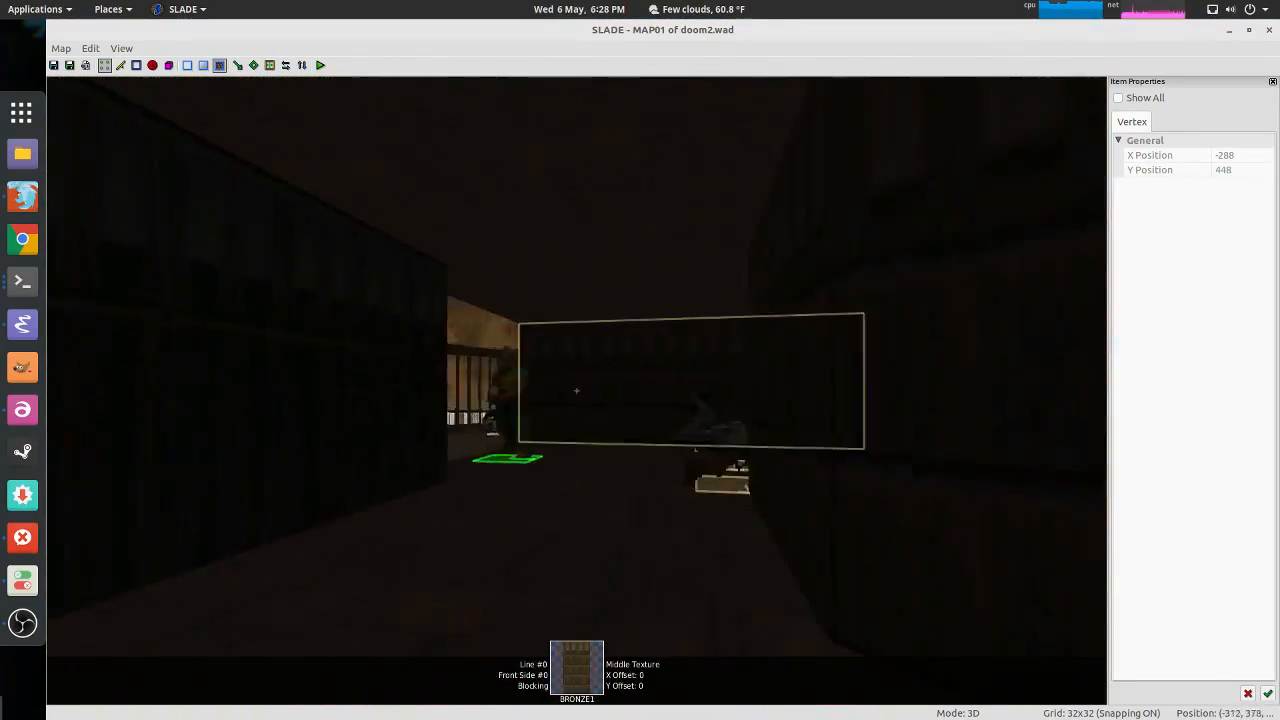
key(q)
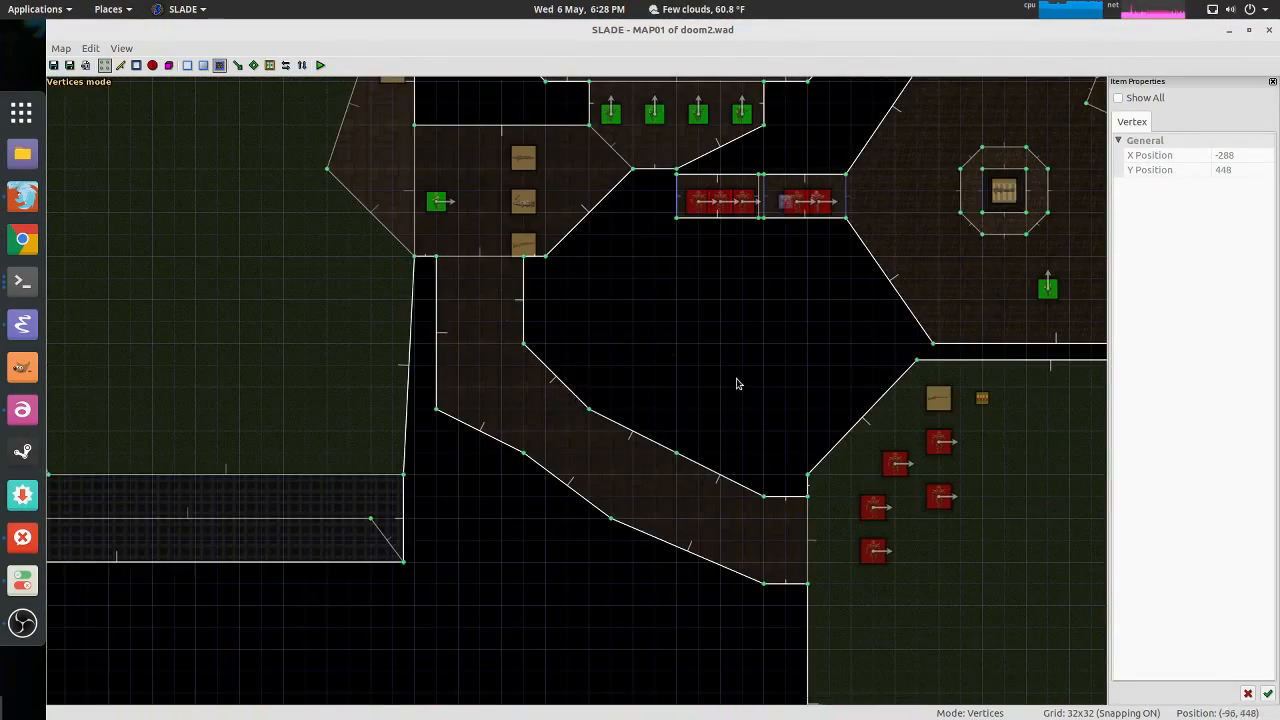
Step: Run the map in GZDoom with the No Monsters configuration and walk around the large room
click(321, 65)
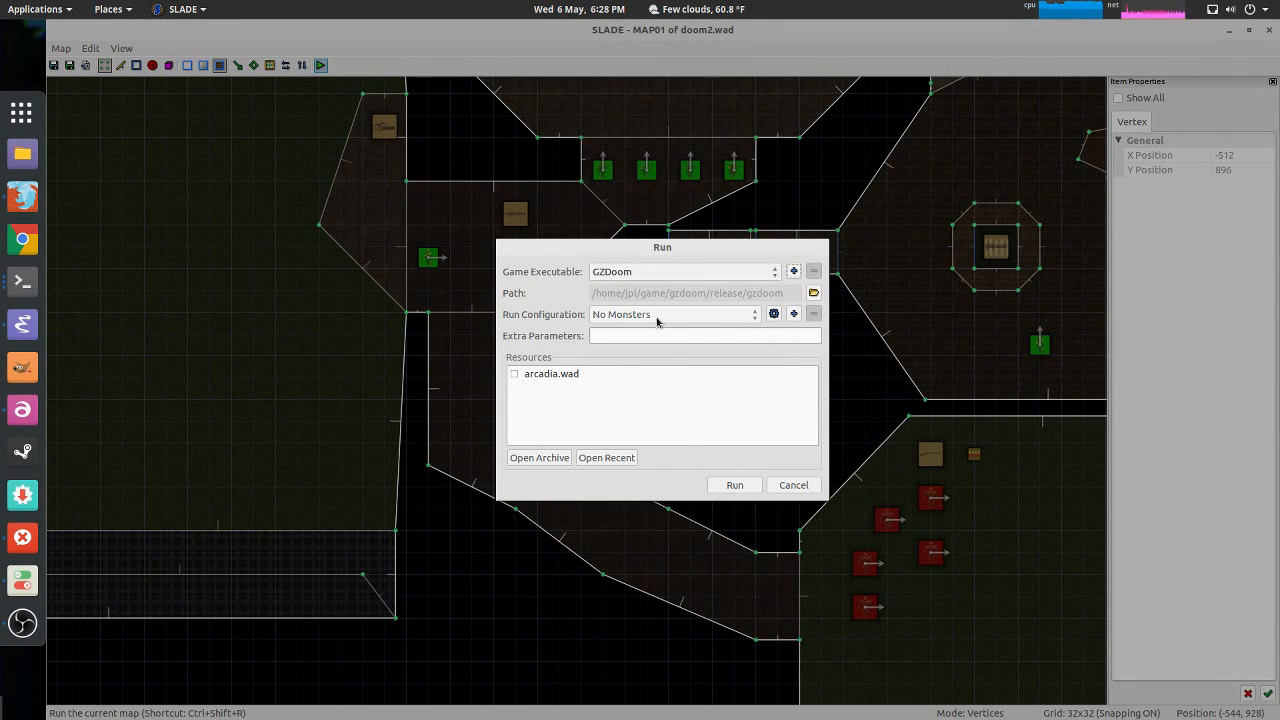
click(733, 484)
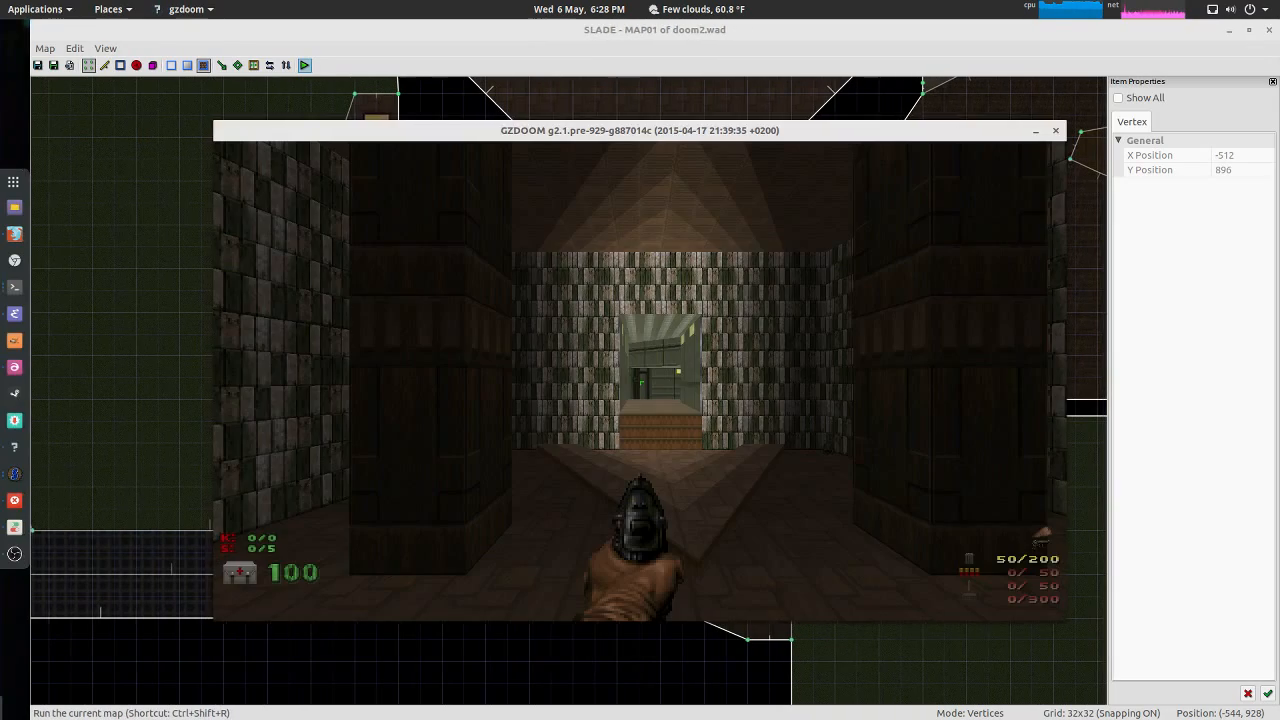
key(w)
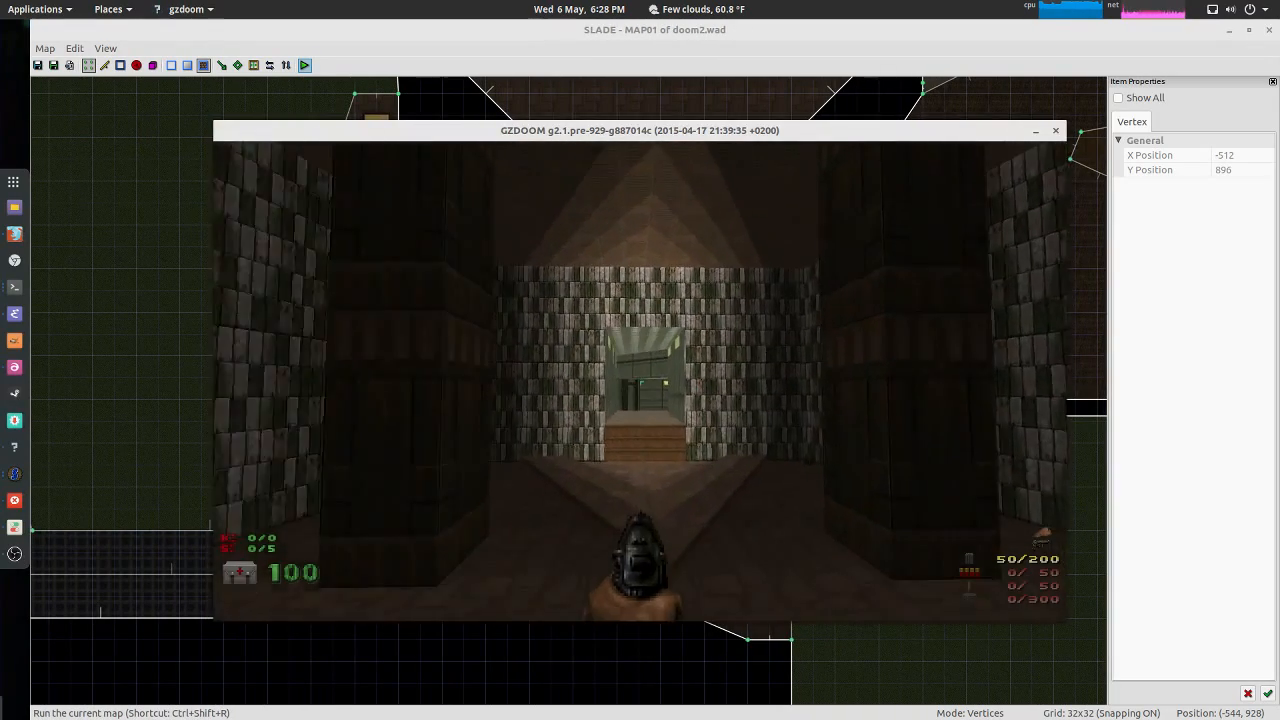
key(w)
key(s)
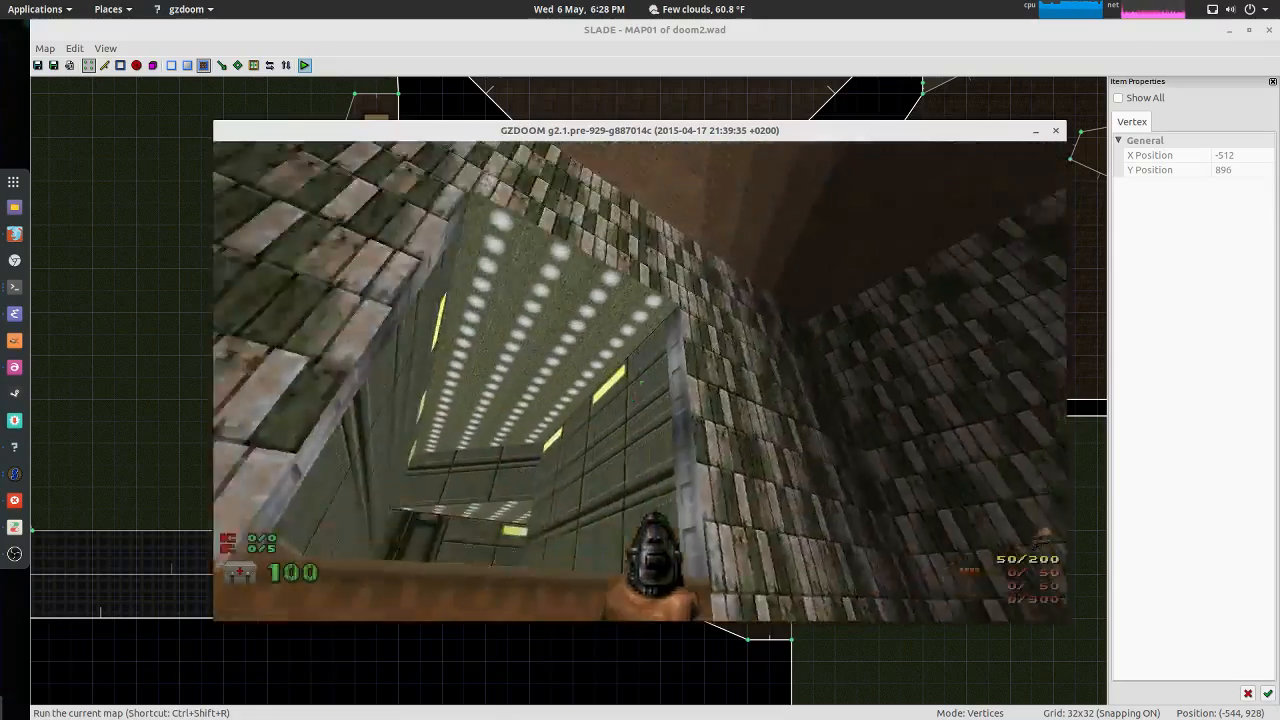
key(w)
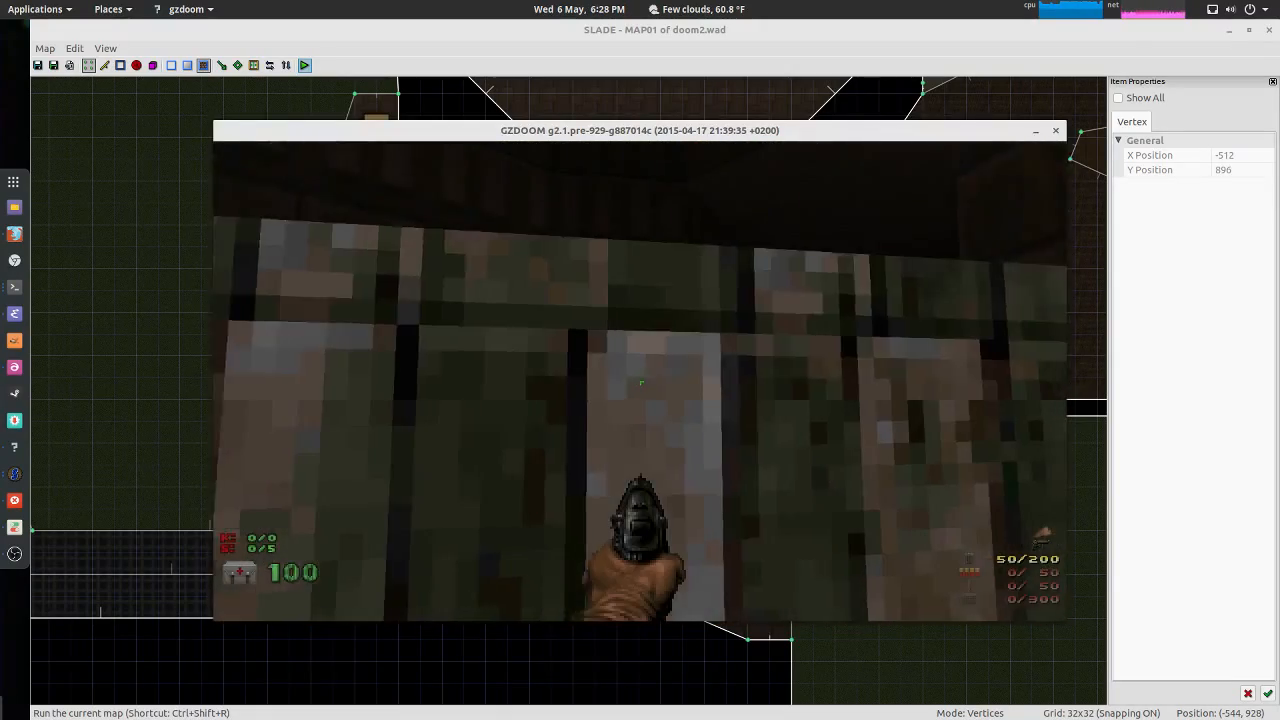
Step: Turn on no-clipping in the running game with the noclip console command and move through the wall into the dark area
key(grave)
text(noclip)
key(Return)
key(grave)
key(w)
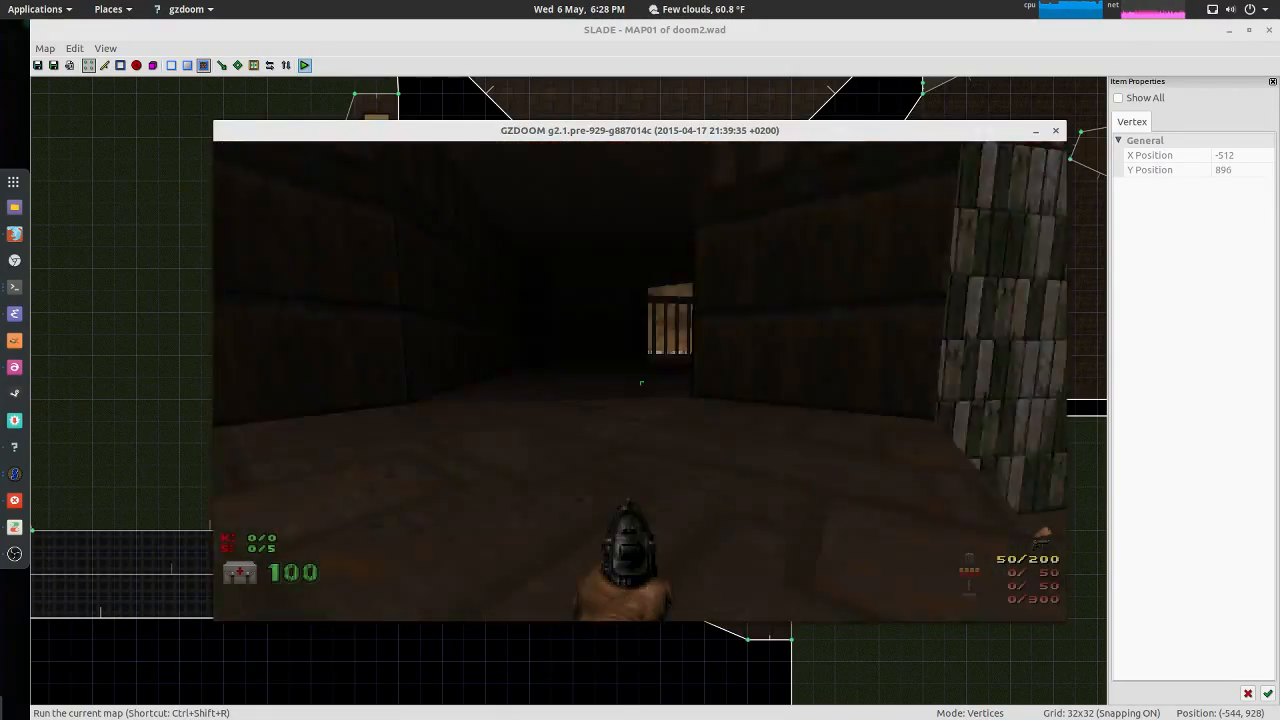
Step: Turn no-clipping back off by repeating the noclip console command and enter the new corridor
key(grave)
key(Up)
key(Return)
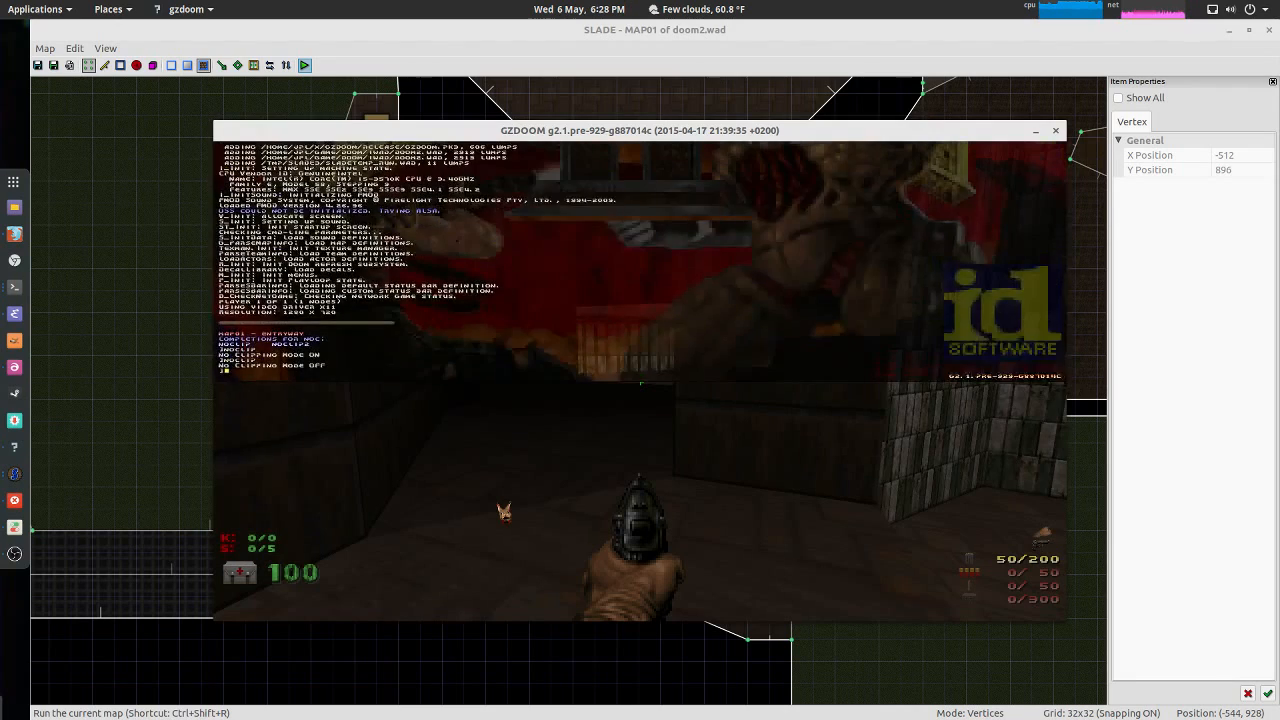
key(grave)
key(w)
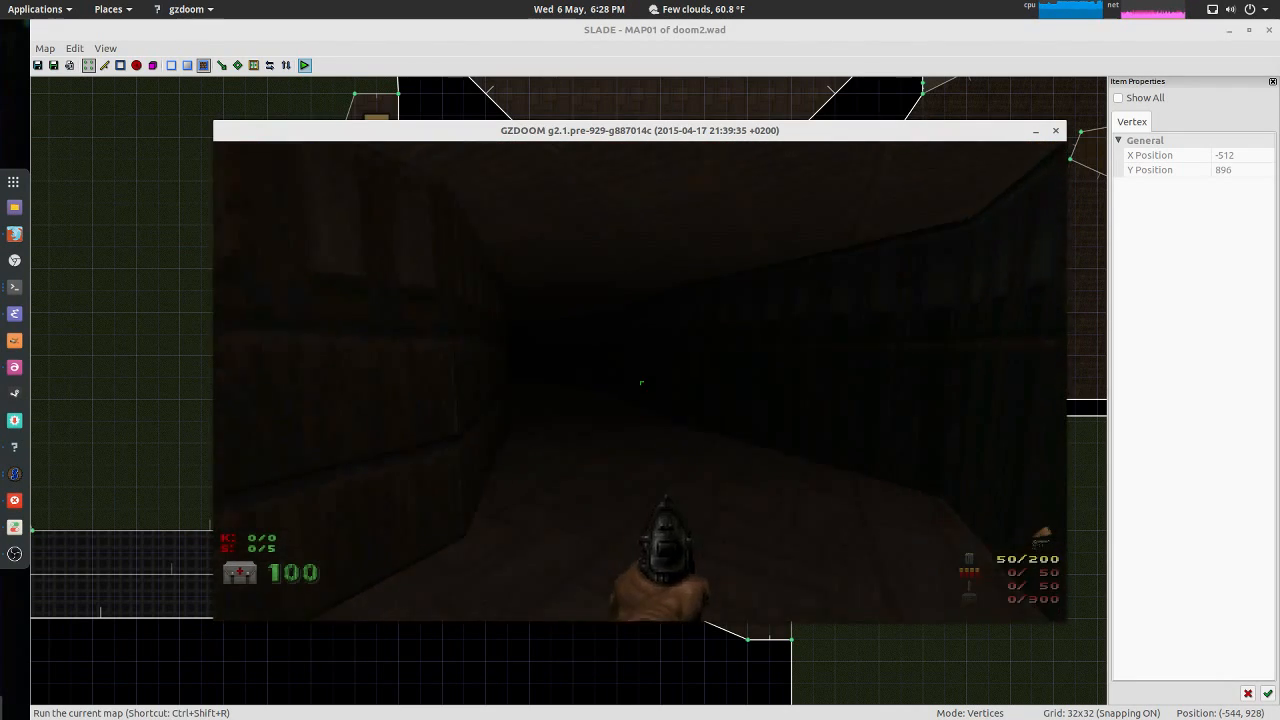
Step: Walk through the corridor into the courtyard, inspect the untextured wall opening, and quit the playtest
key(w)
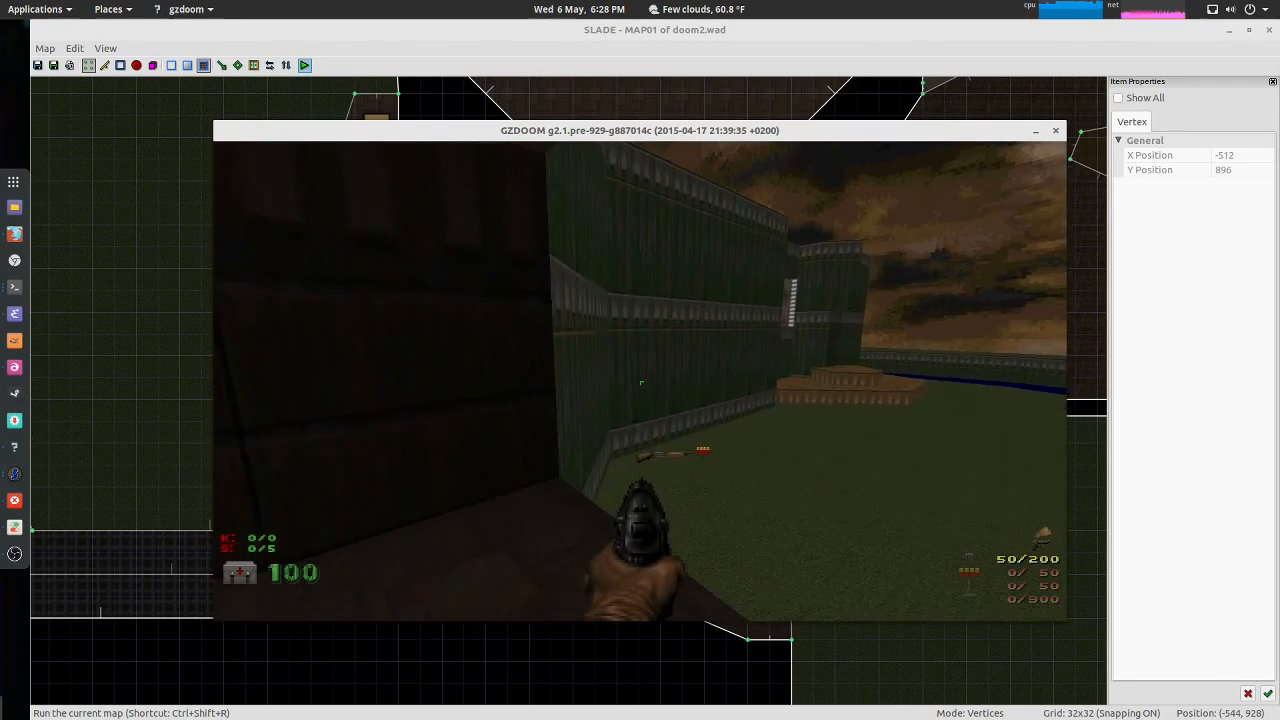
key(w)
key(w)
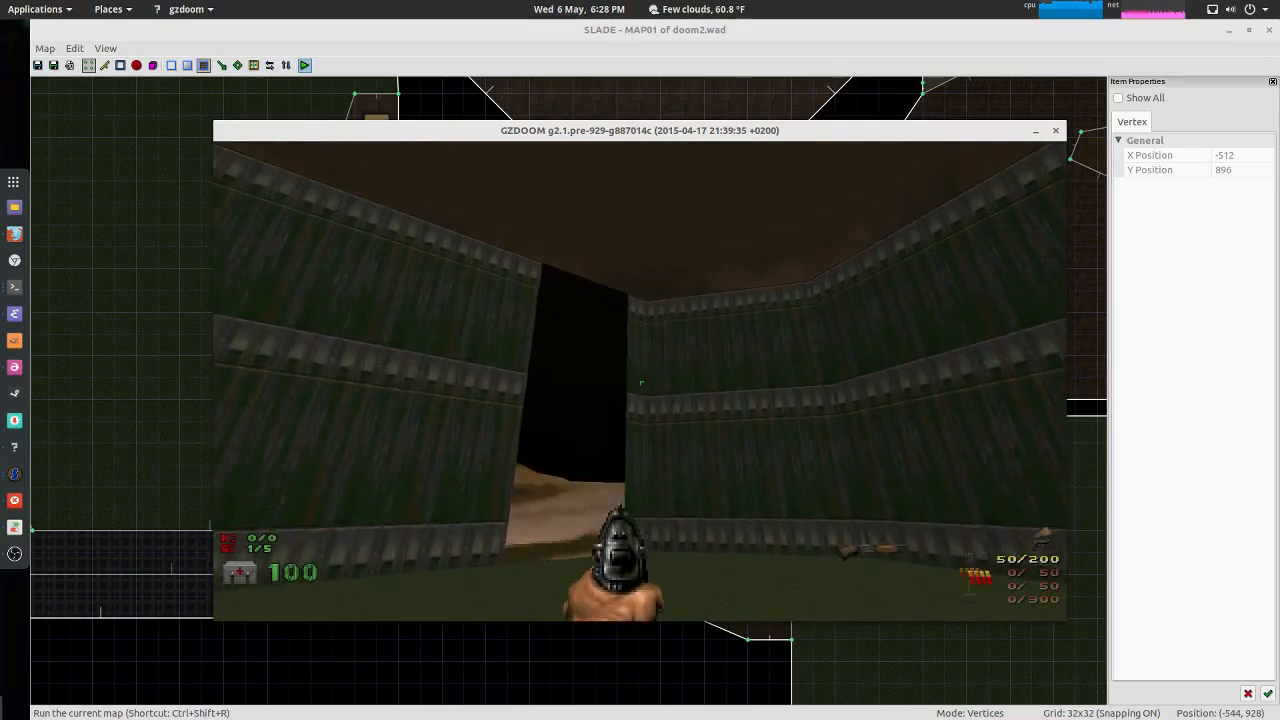
key(a)
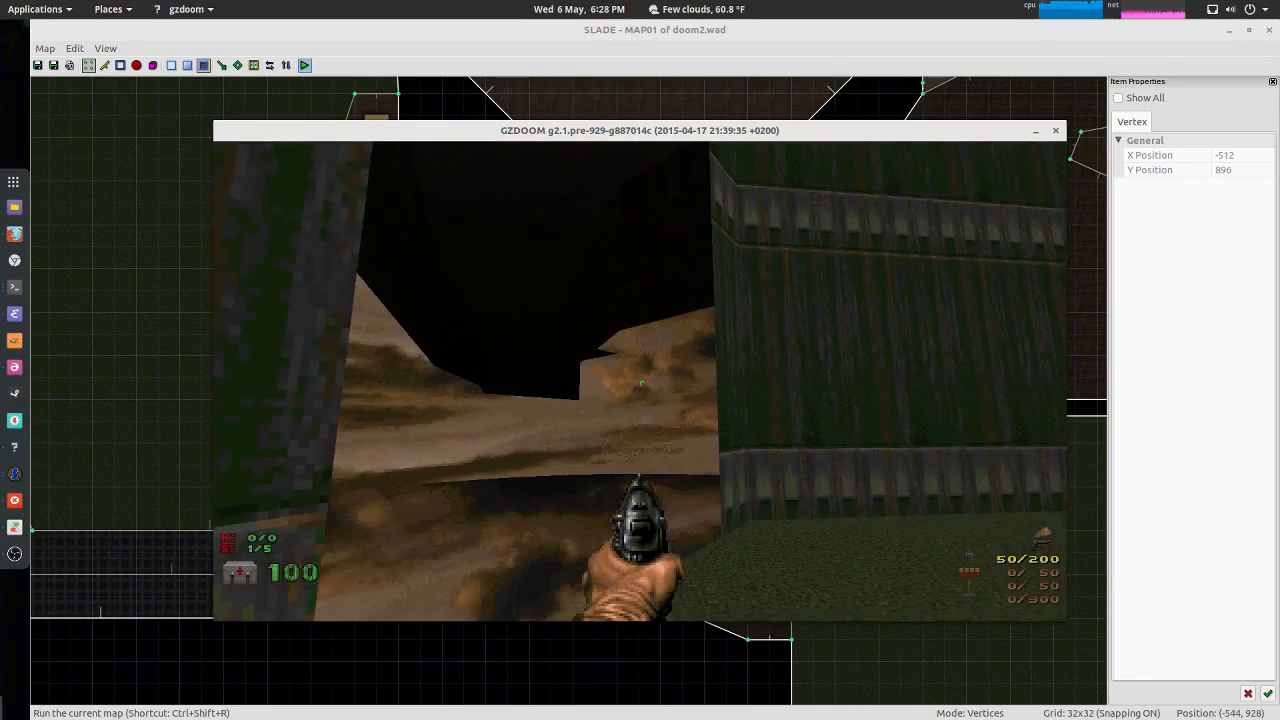
key(d)
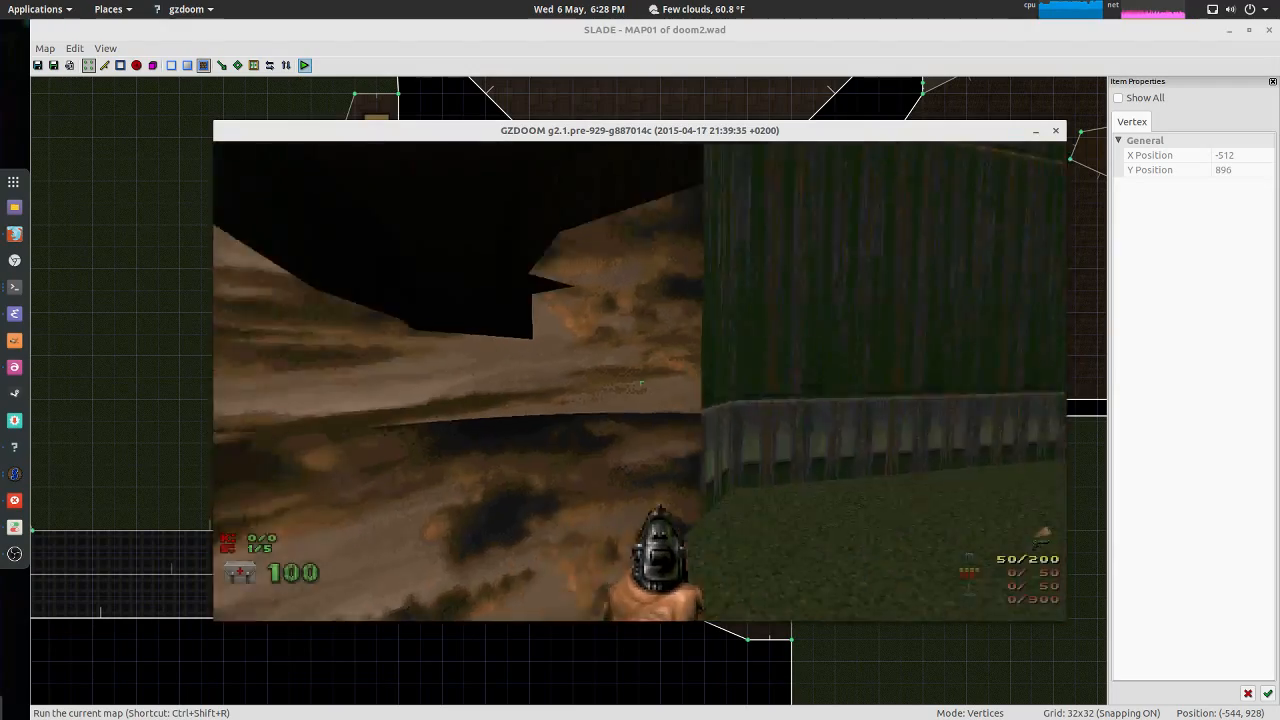
key(Return)
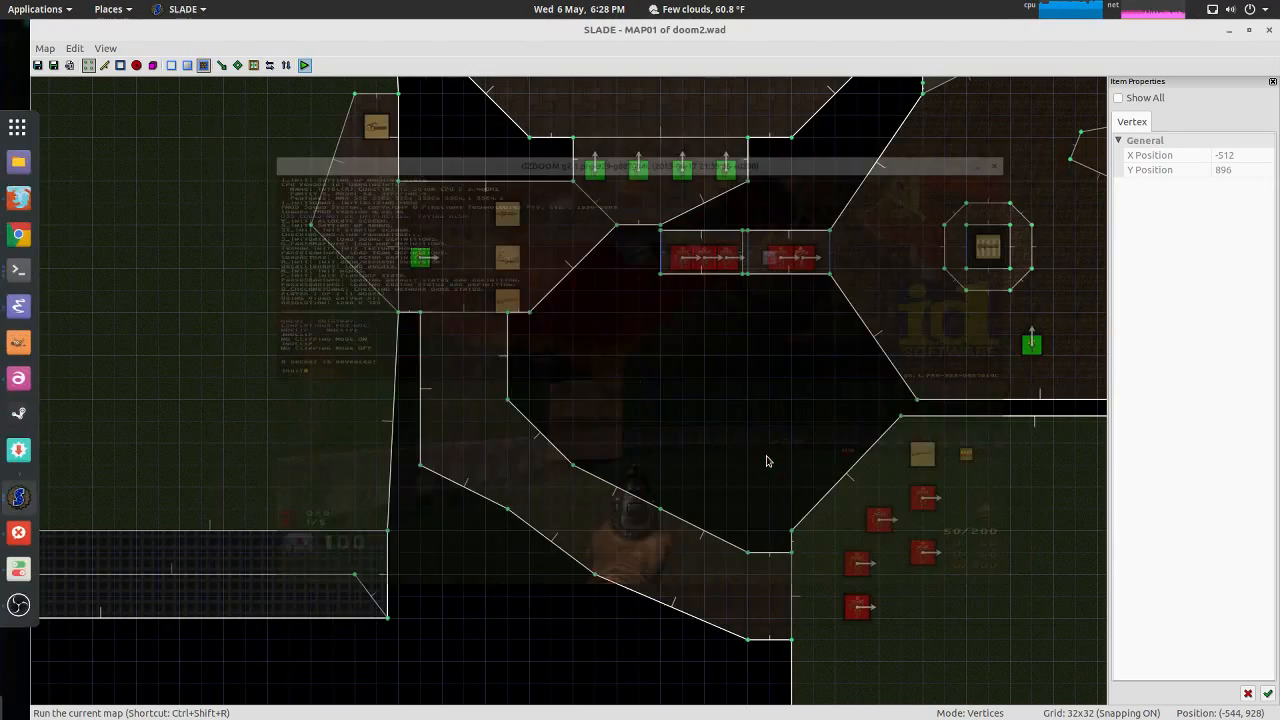
Step: In the map editor's 3D view, copy the BROWNGRN wall texture to the missing upper texture above the courtyard opening
key(q)
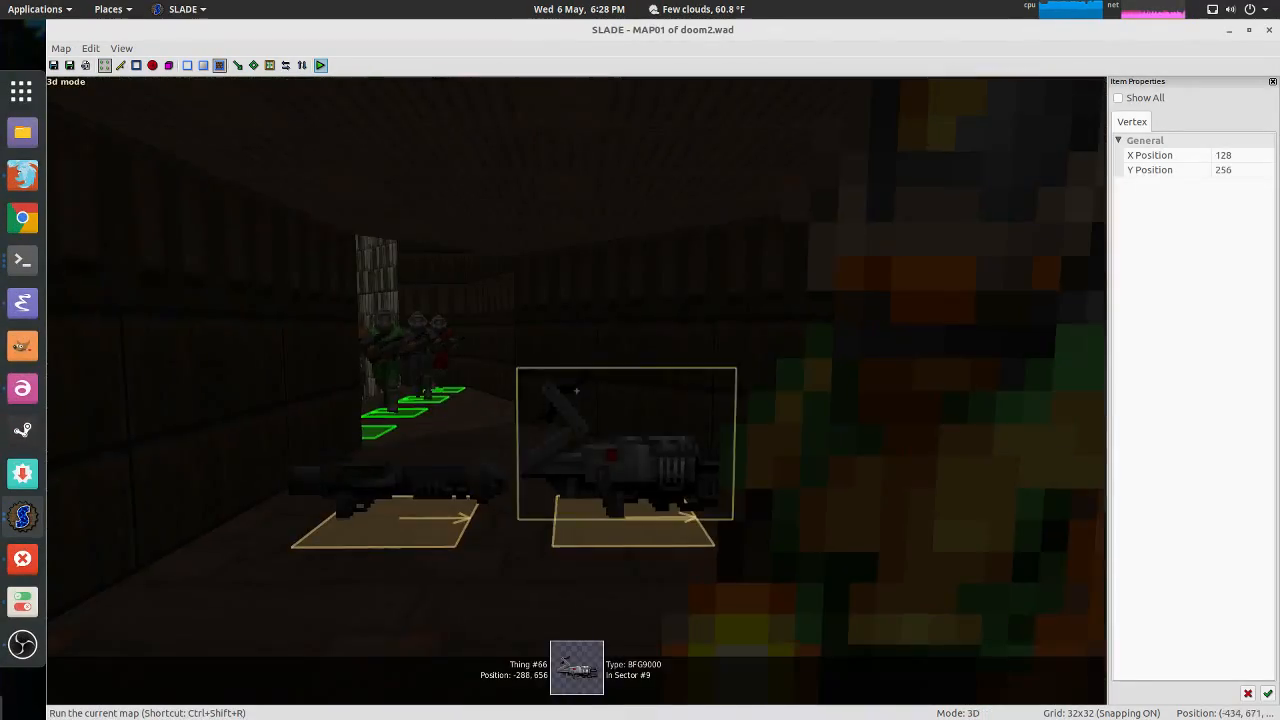
key(s)
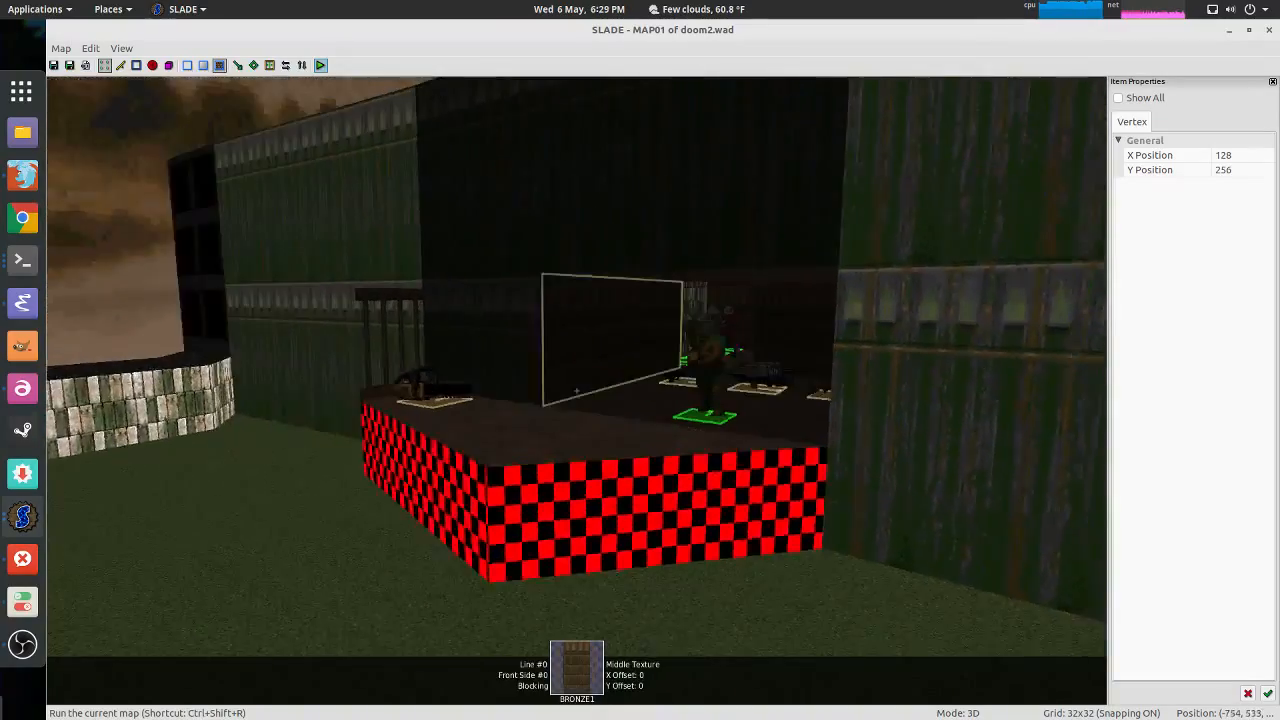
key(w)
key(w)
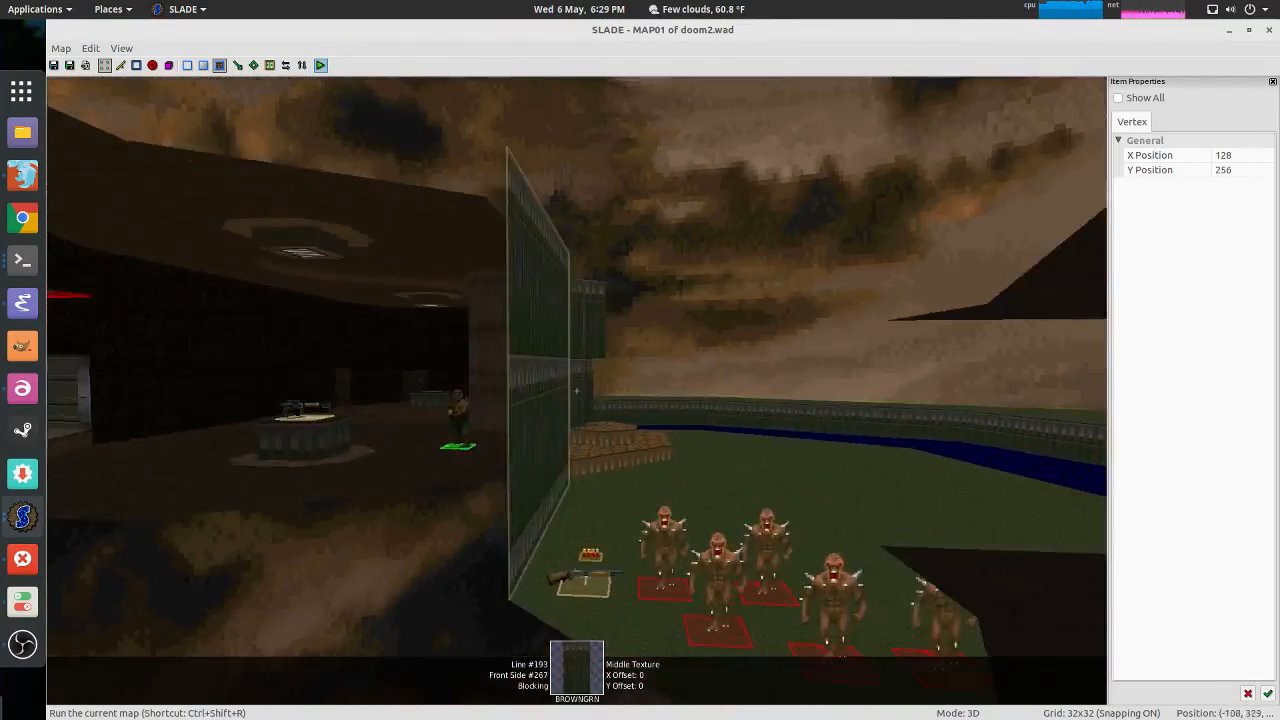
key(s)
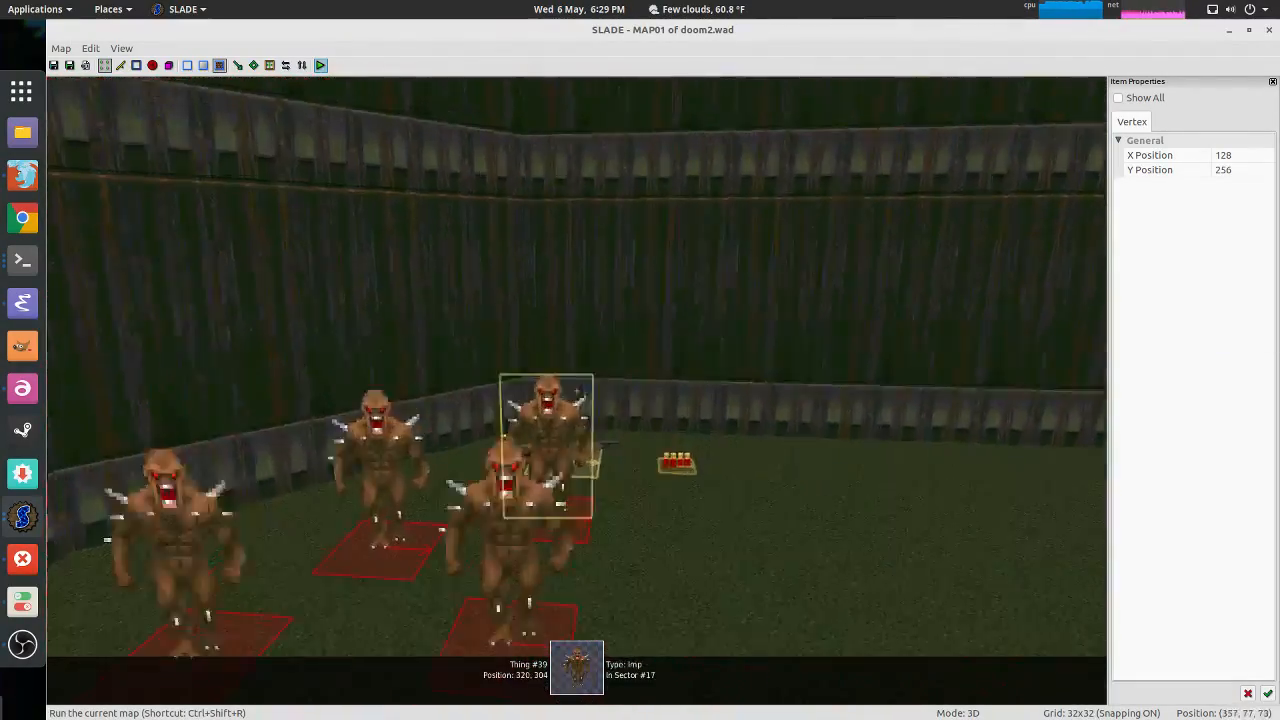
key(ctrl+c)
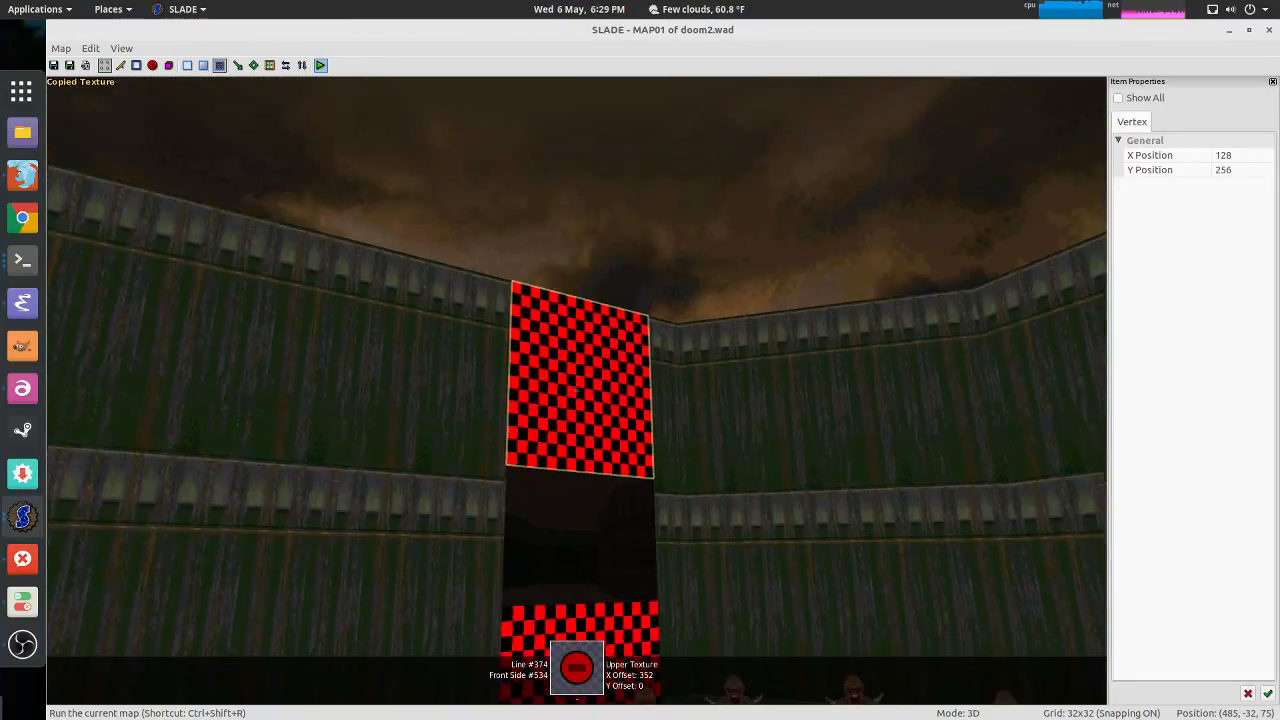
key(ctrl+v)
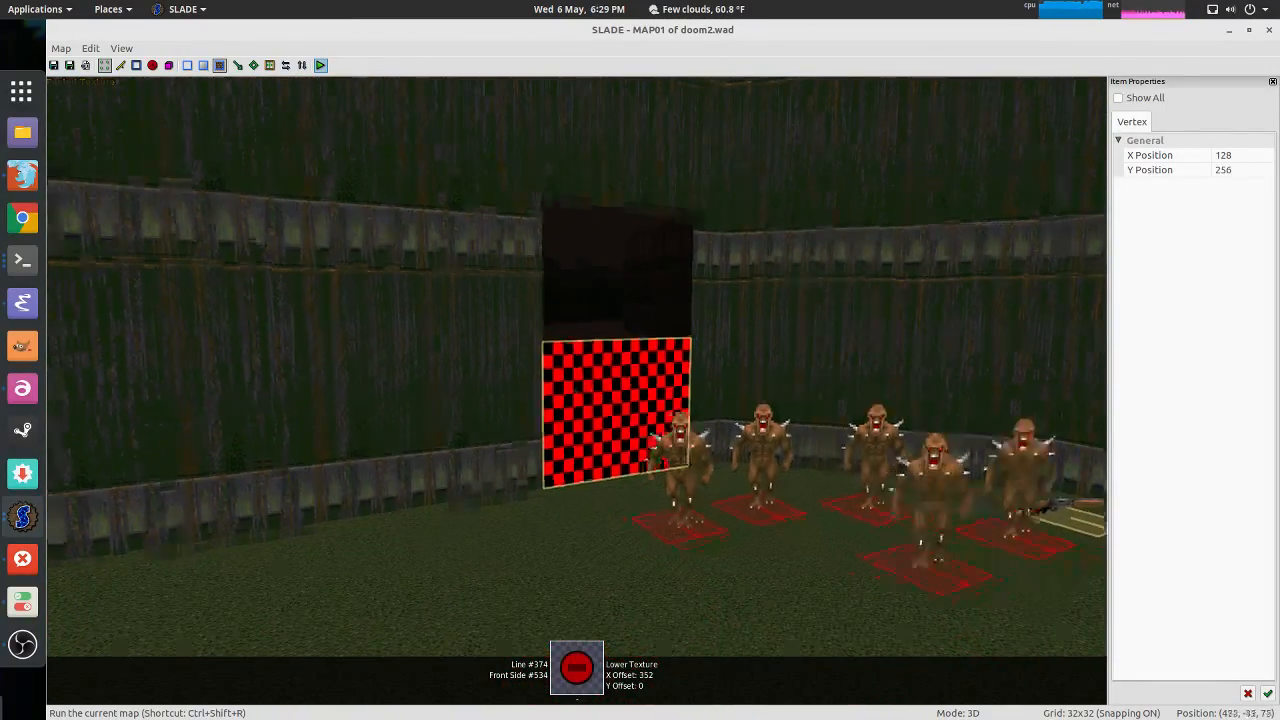
Step: Paste the BROWNGRN texture onto the missing lower texture below the courtyard opening
key(w)
key(s)
key(s)
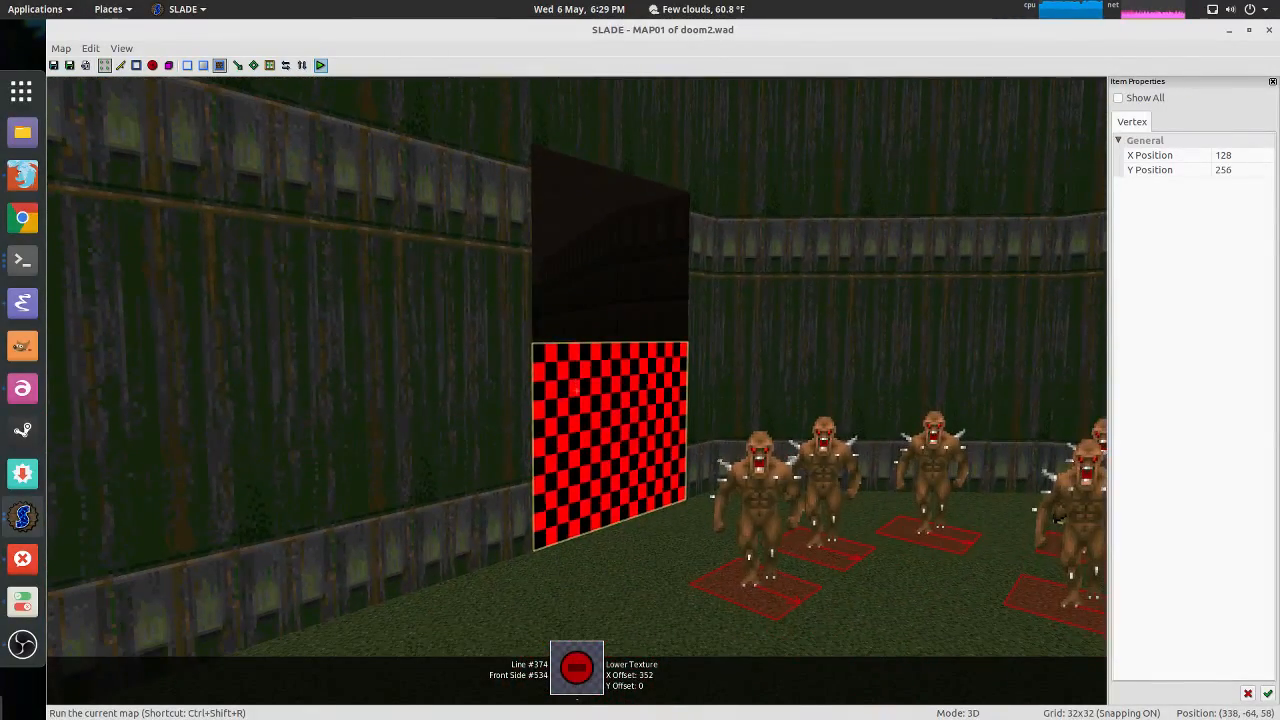
key(ctrl+v)
key(w)
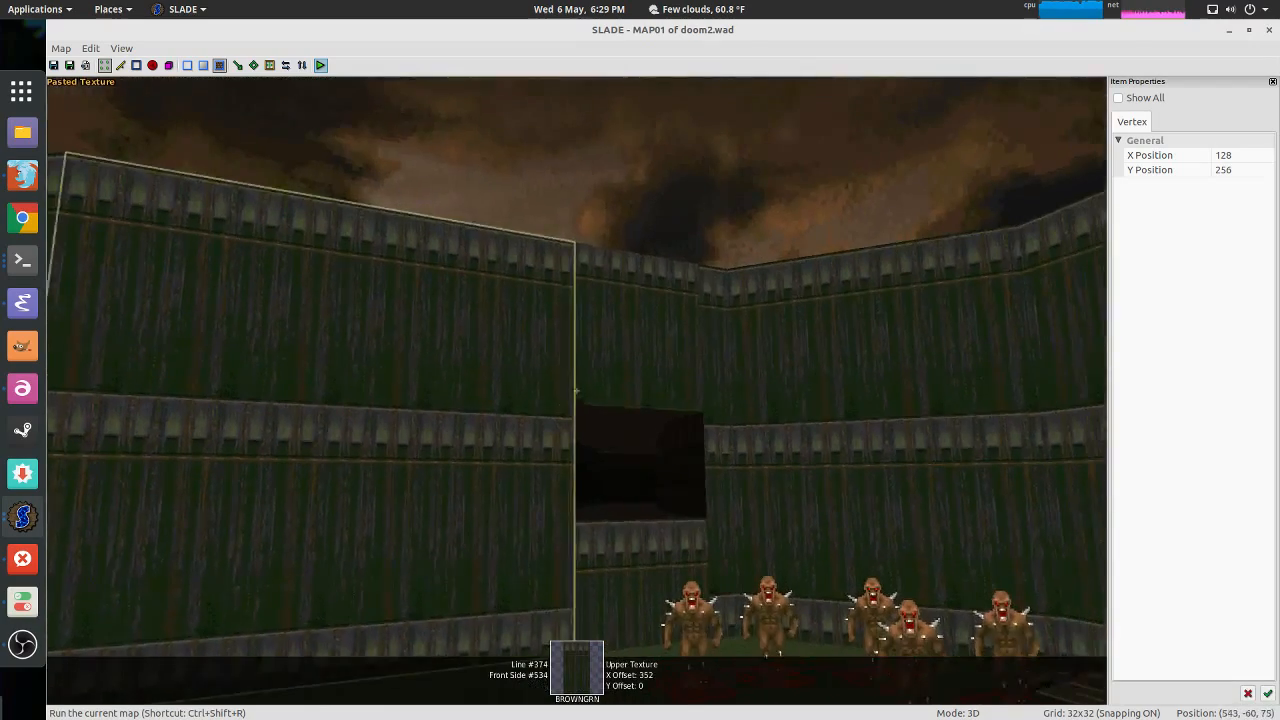
key(w)
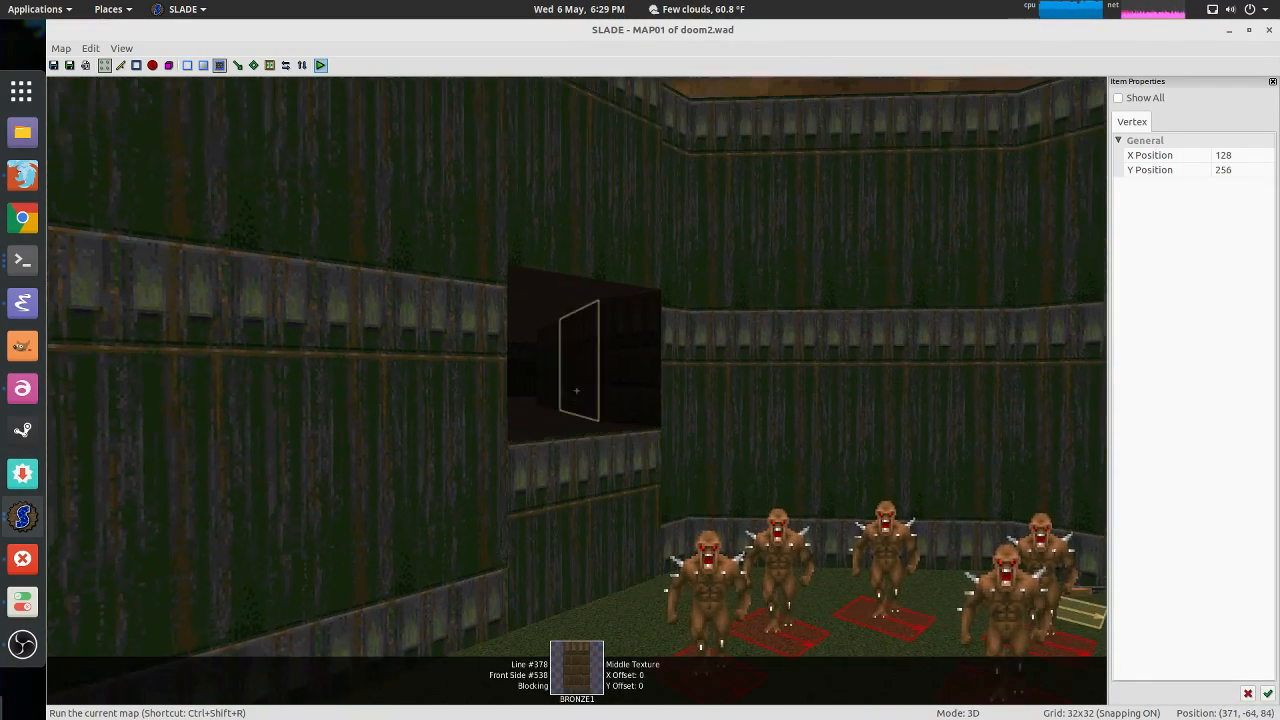
Step: Switch to XChat and read the latest messages in the channel
key(alt+Tab)
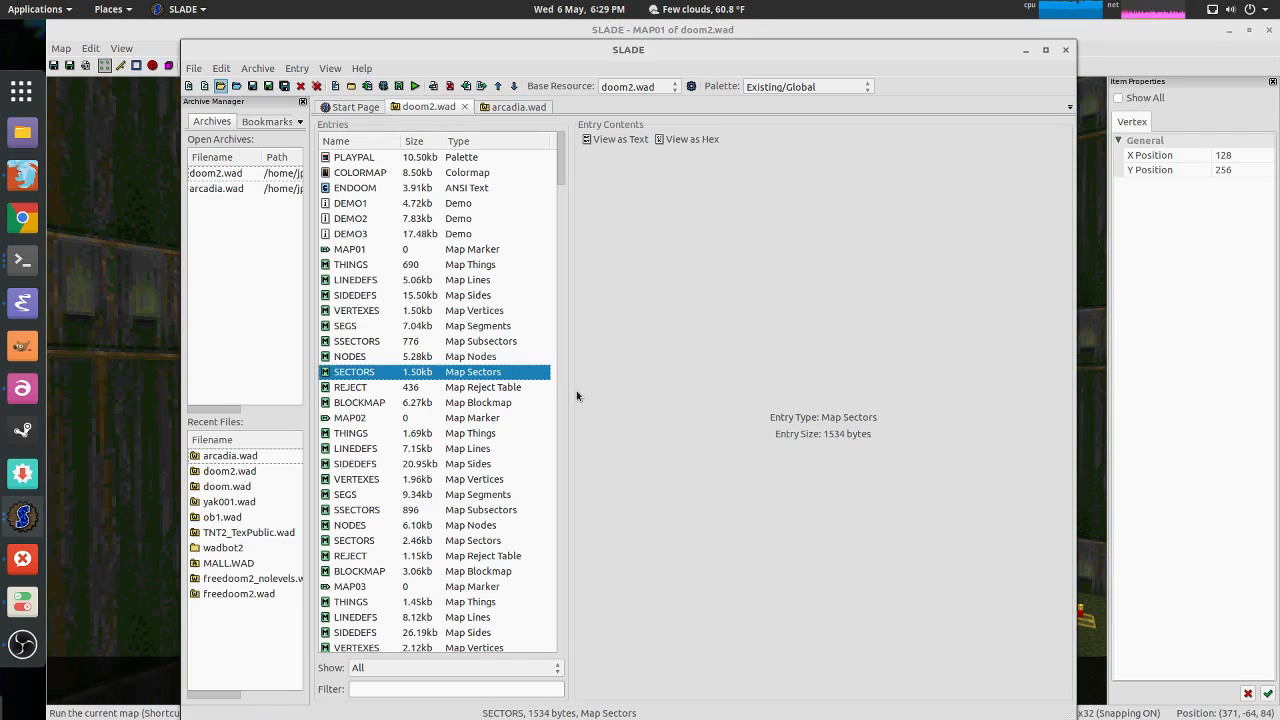
key(alt+Tab)
key(alt+Tab)
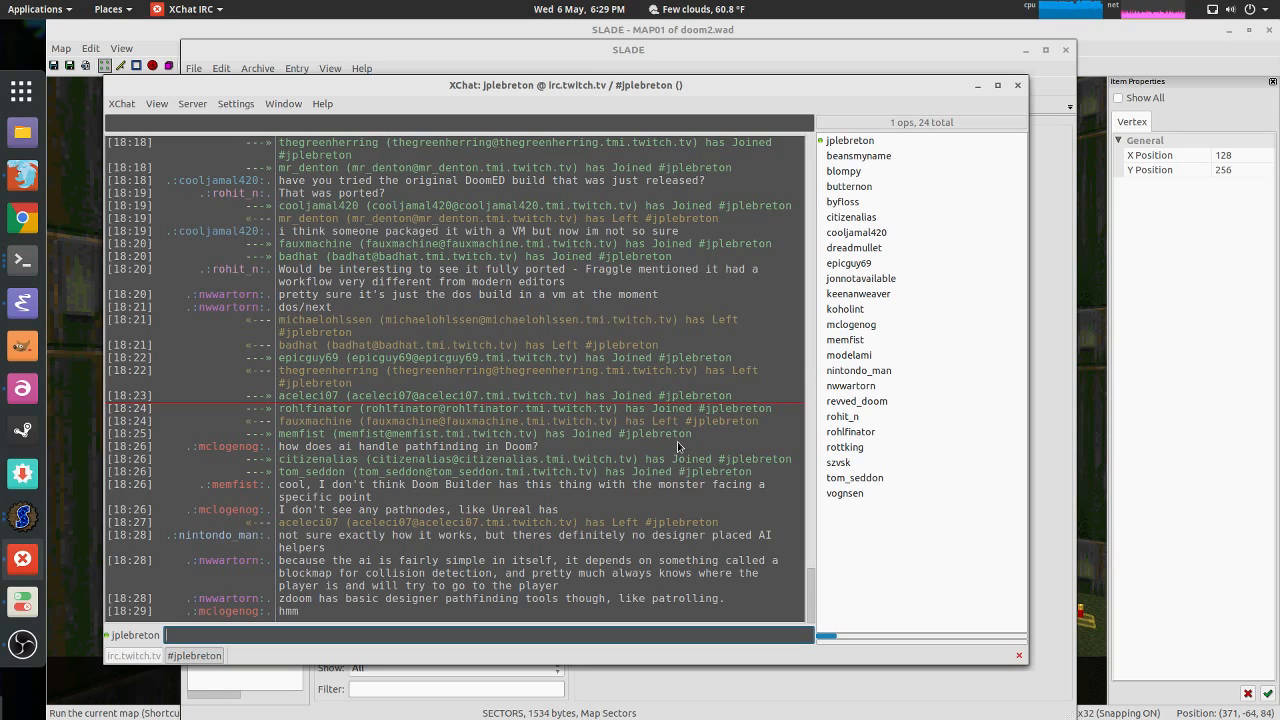
drag(712, 440, 753, 492)
click(753, 492)
Step: Return to the MAP01 editor, switch it to the 2D map view and maximize its window
drag(586, 30, 574, 389)
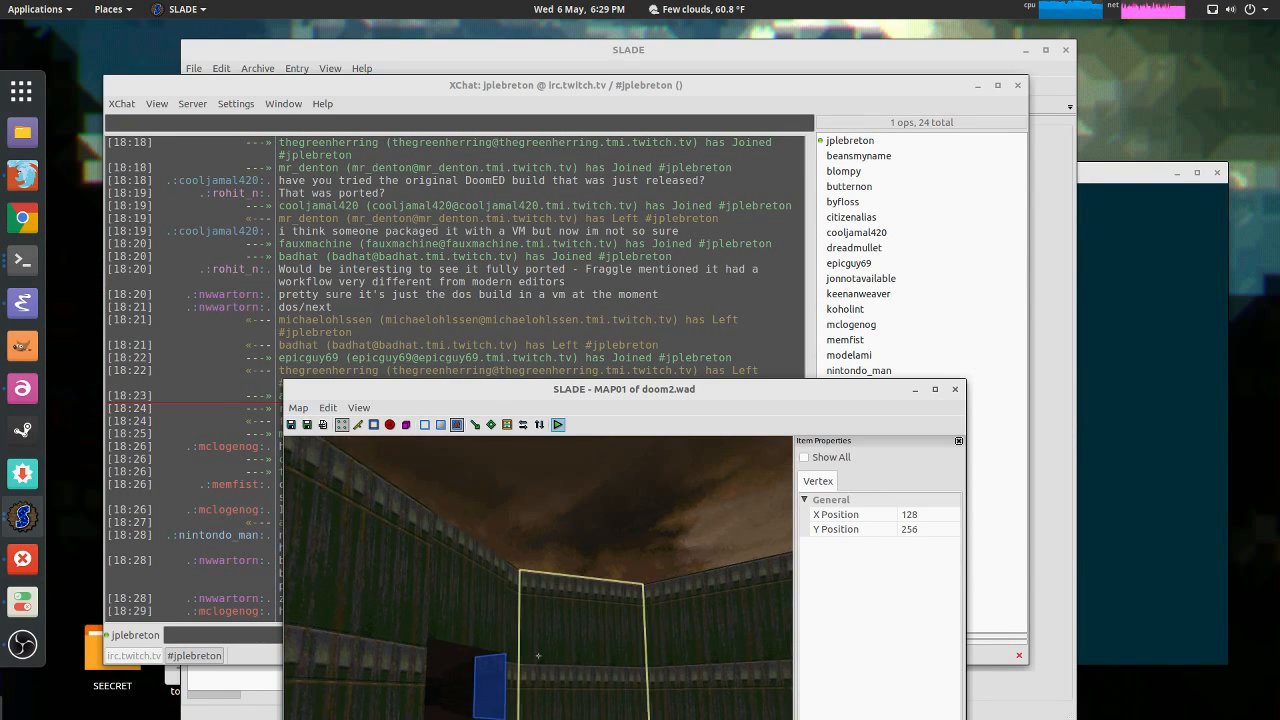
key(q)
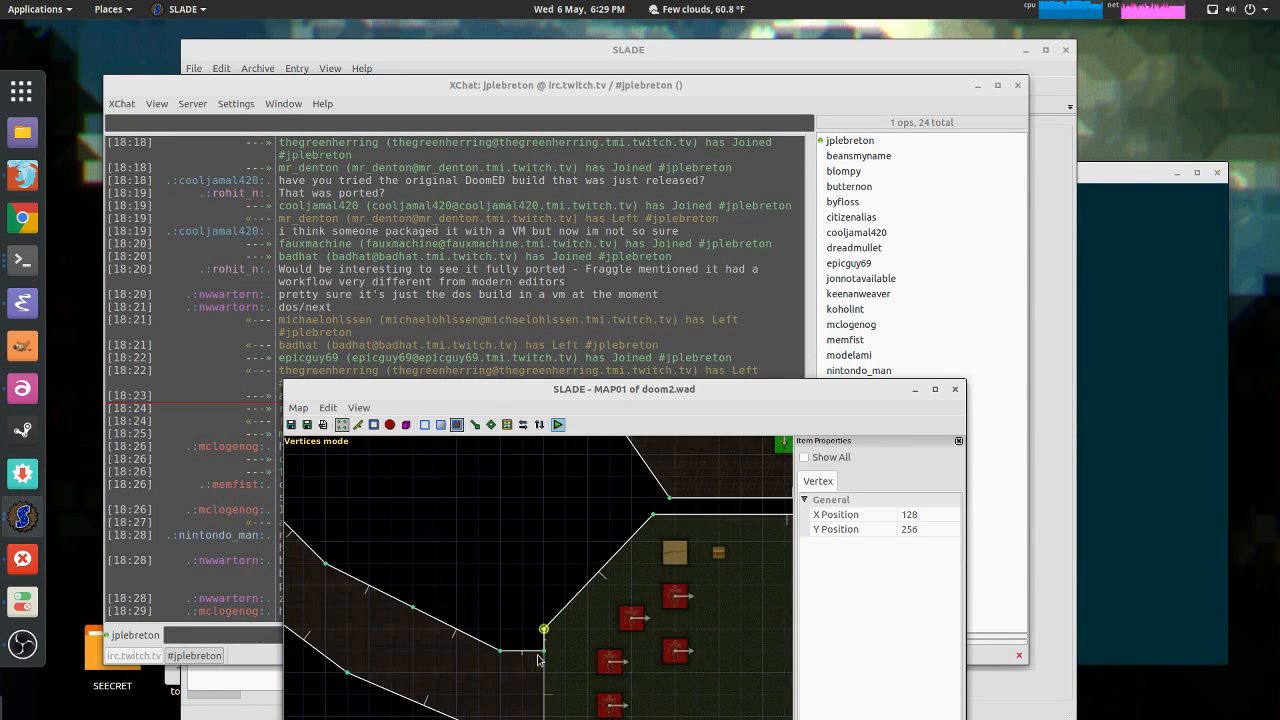
click(936, 394)
Step: Delete the five imps in the courtyard near the corridor's exit
middle_drag(540, 263, 549, 363)
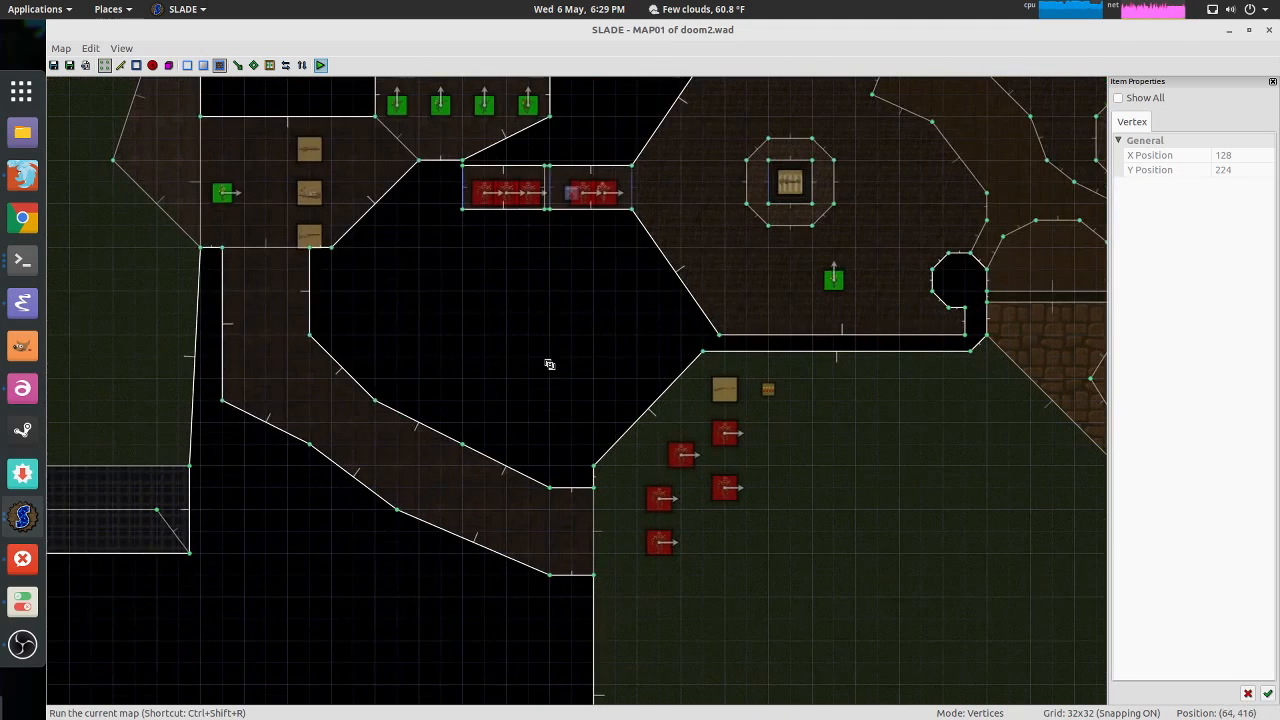
middle_drag(416, 319, 622, 346)
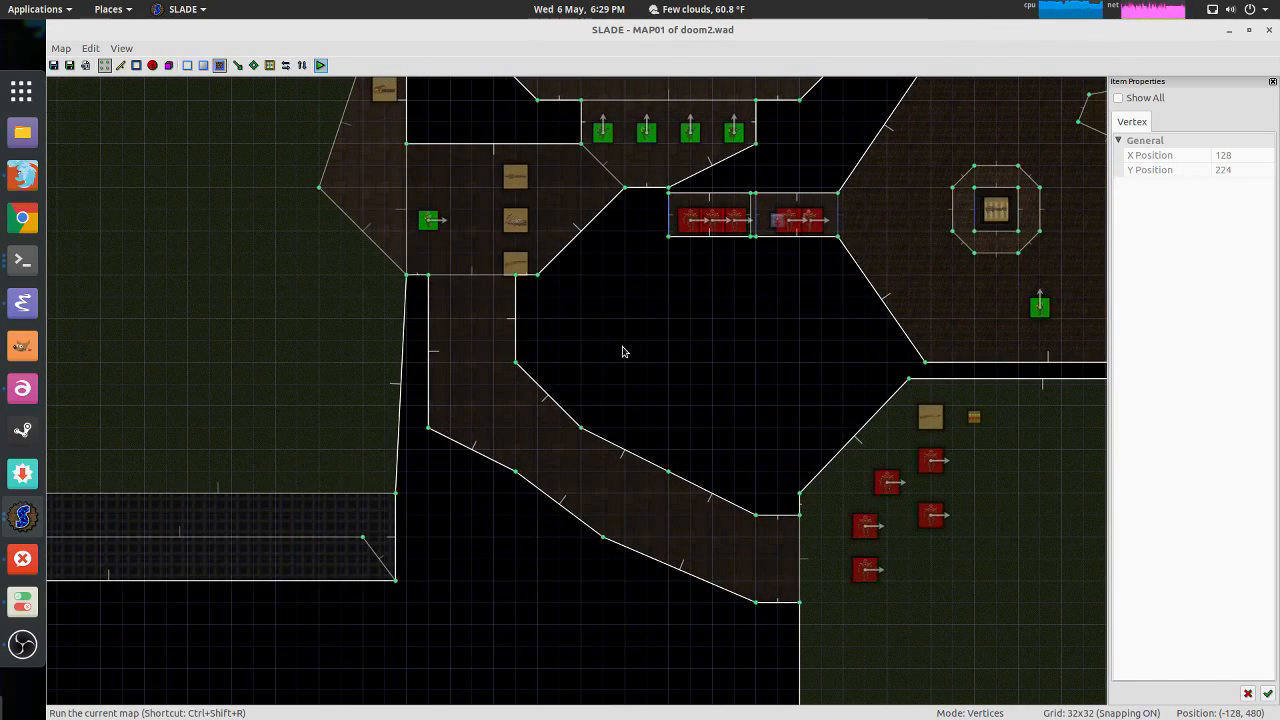
middle_drag(773, 413, 713, 416)
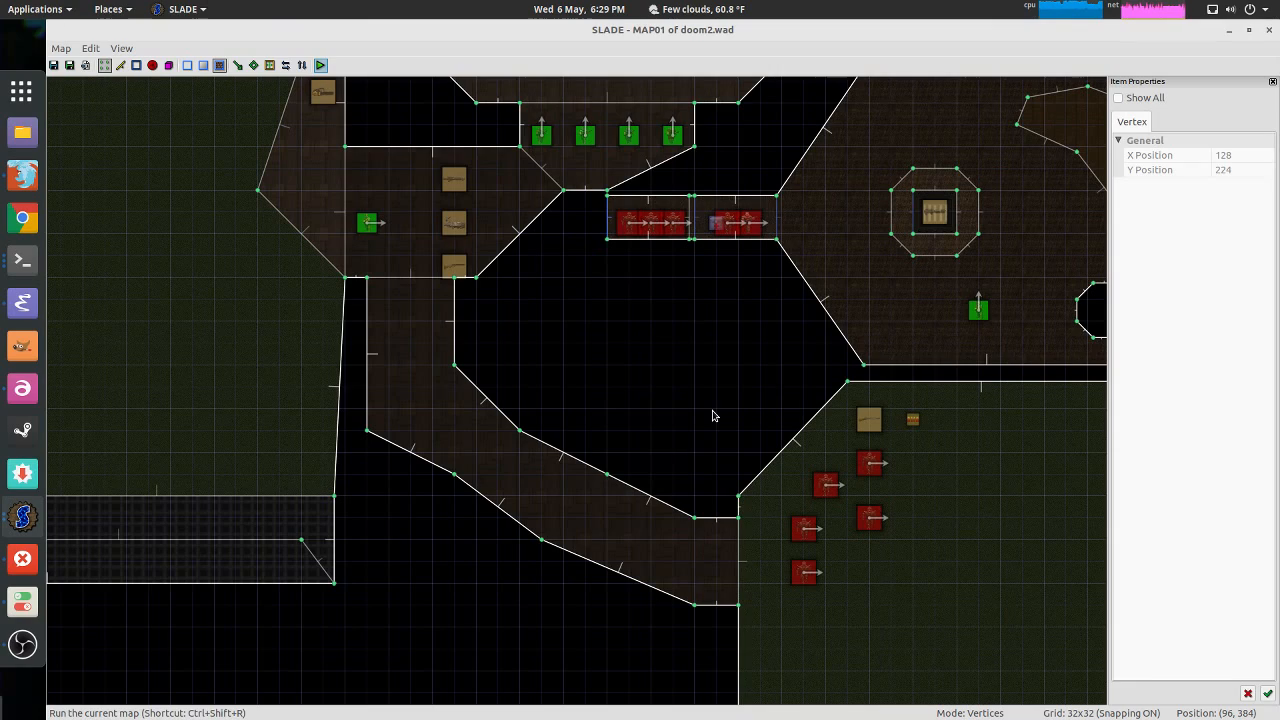
middle_drag(816, 404, 683, 339)
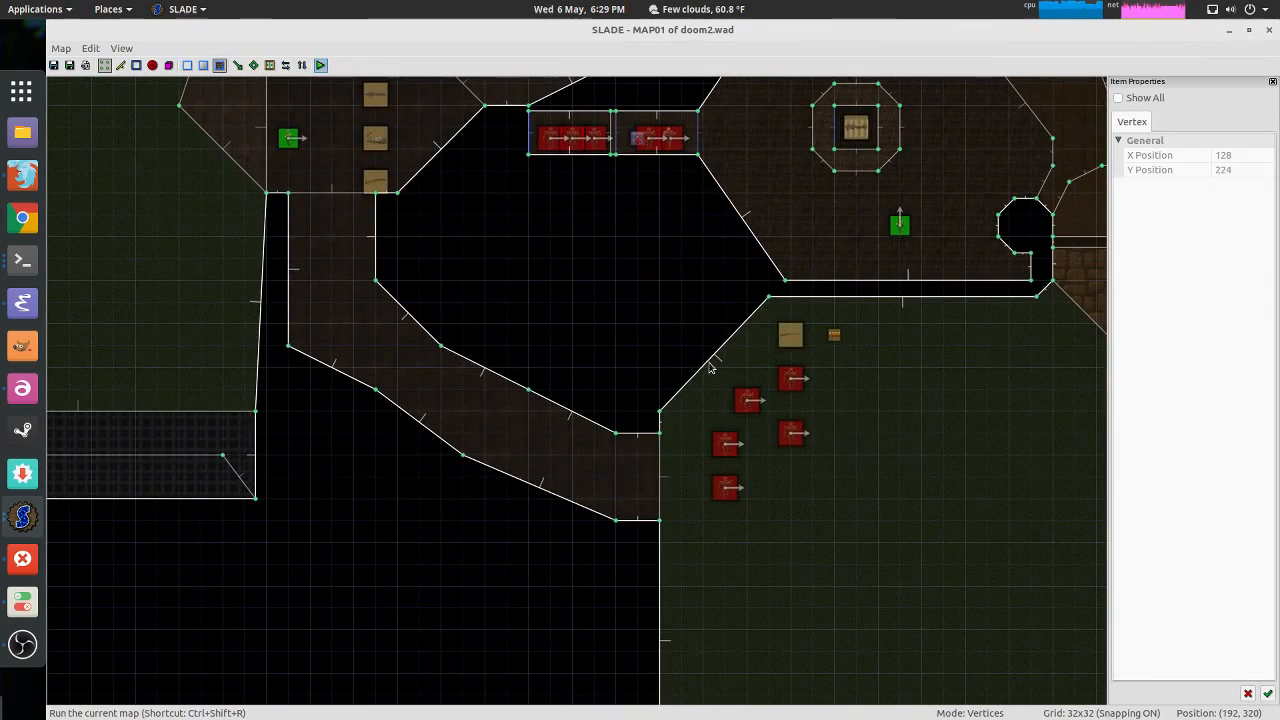
key(s)
key(t)
drag(708, 367, 829, 515)
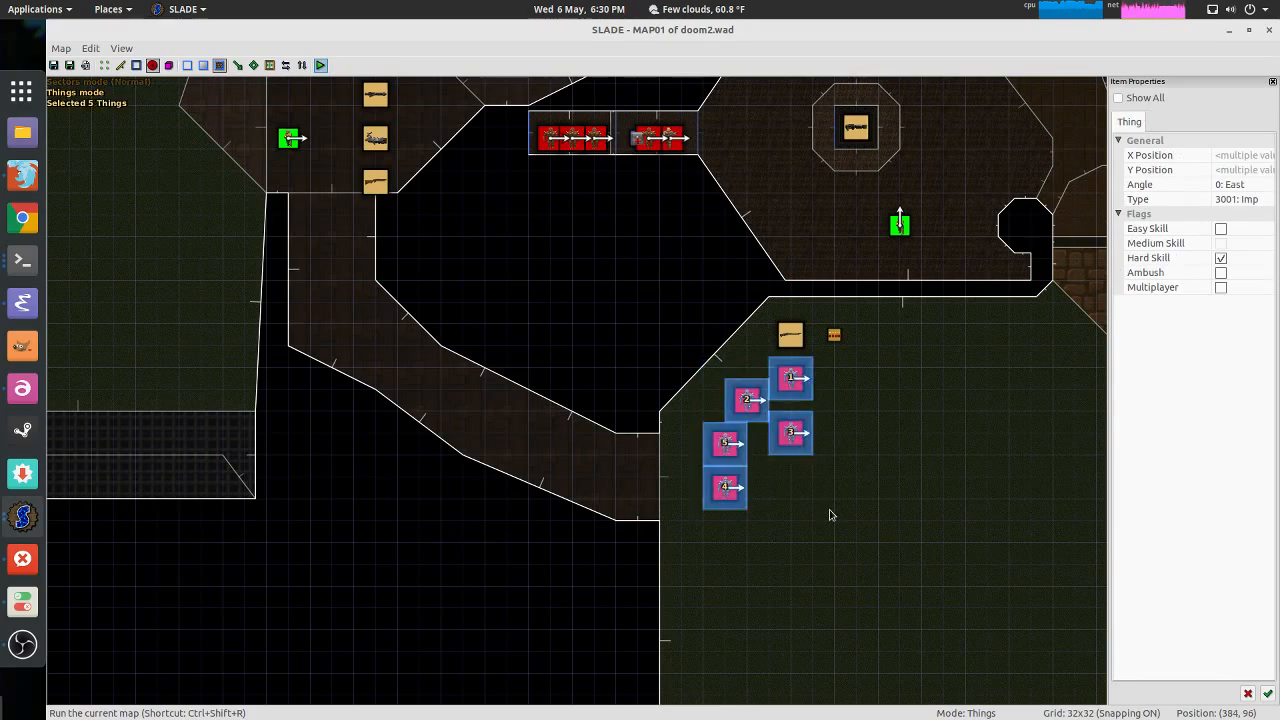
key(Delete)
Step: Raise the new corridor's ceiling in 8-unit increments in the 3D view
middle_drag(543, 346, 623, 371)
scroll(535, 378, up, 2)
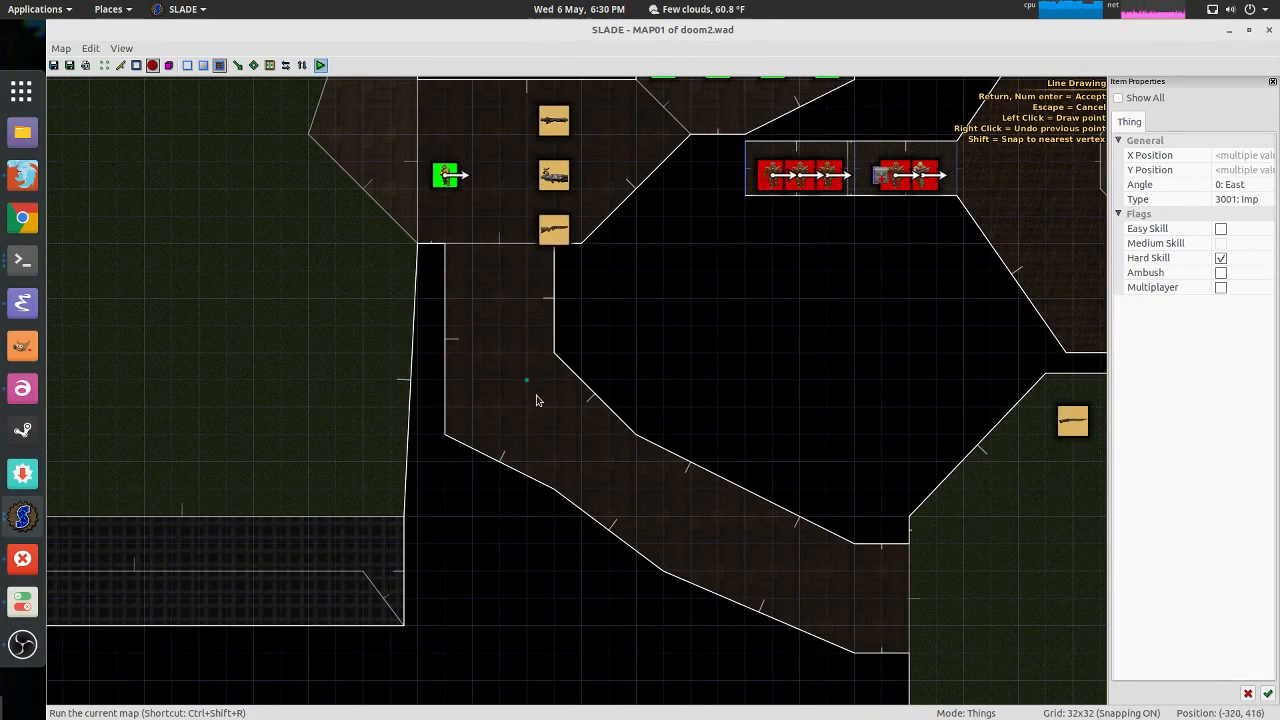
key(q)
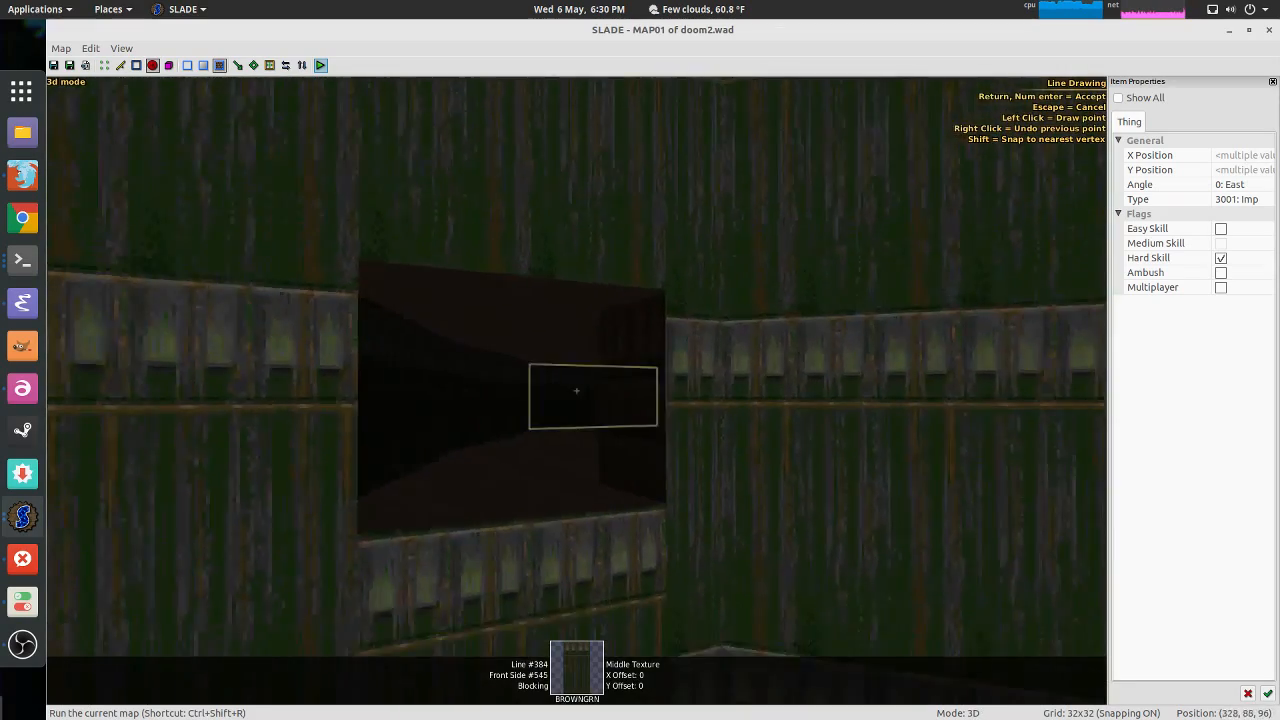
key(w)
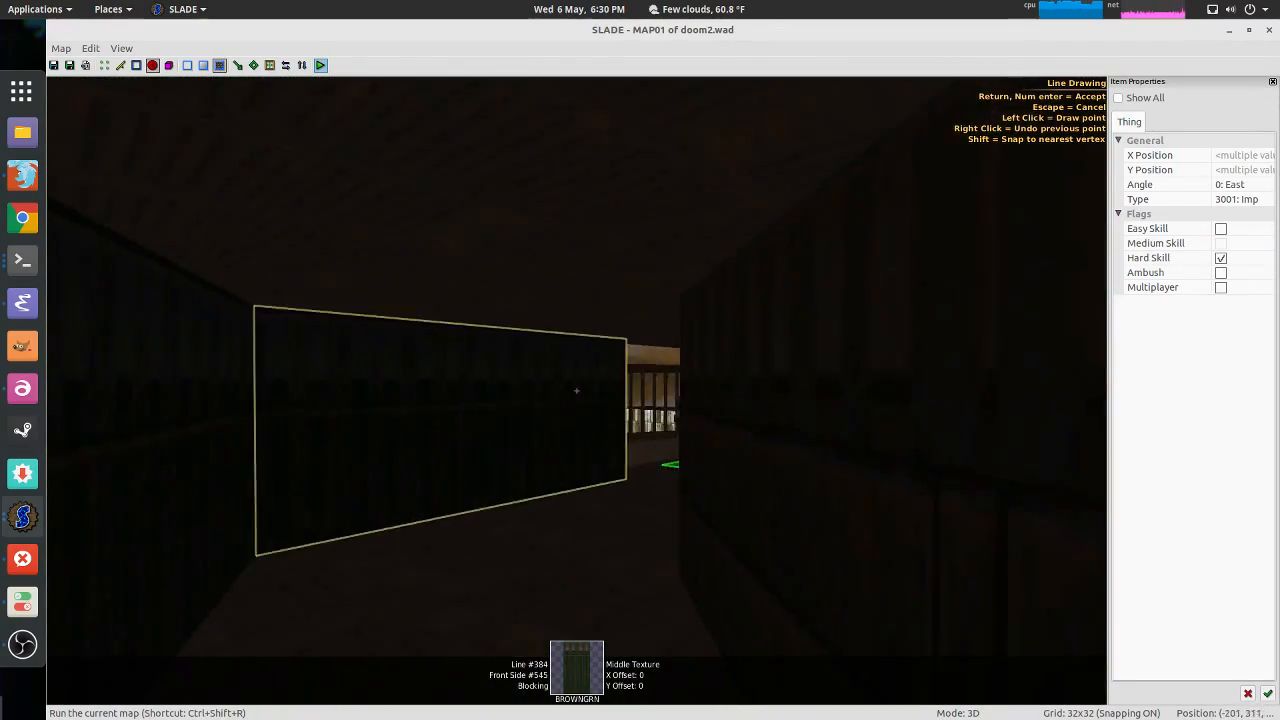
key(w)
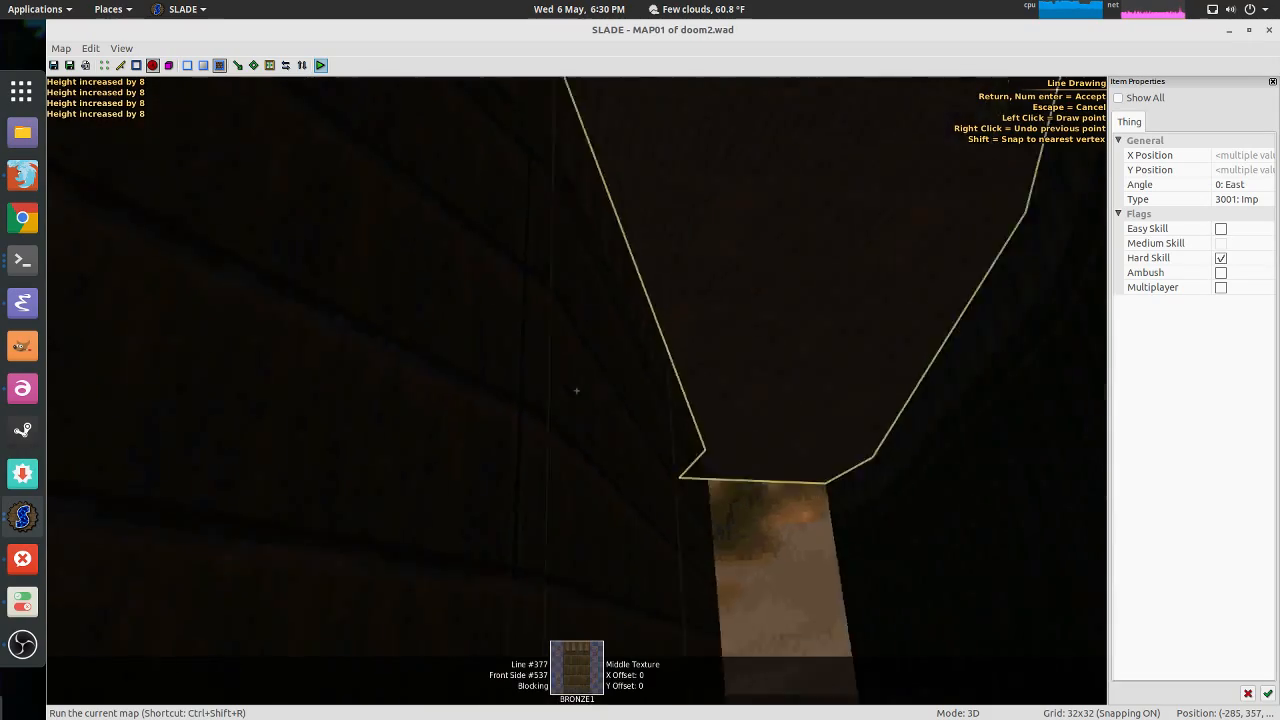
Step: Apply the BROWNGRN texture to the missing upper wall above the corridor's entrance from the start room and enable fullbright
key(w)
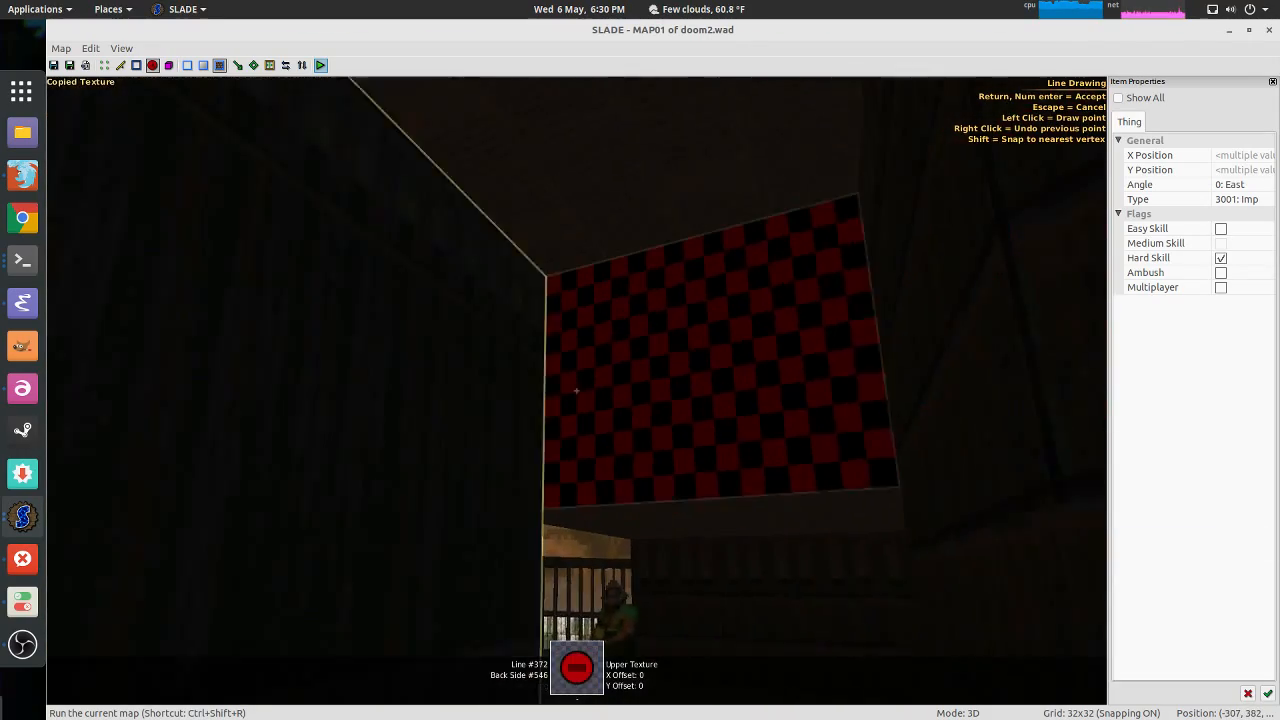
key(b)
key(w)
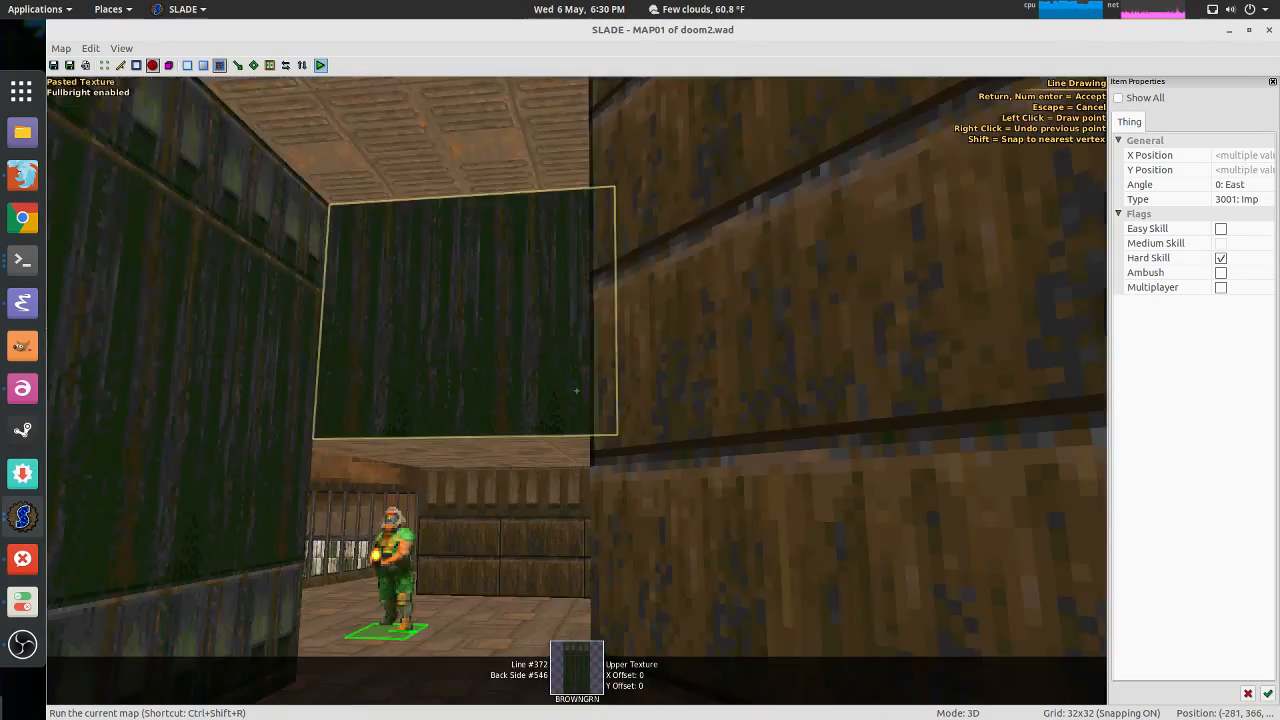
Step: Examine the wall textures along the raised corridor up to its courtyard opening
key(w)
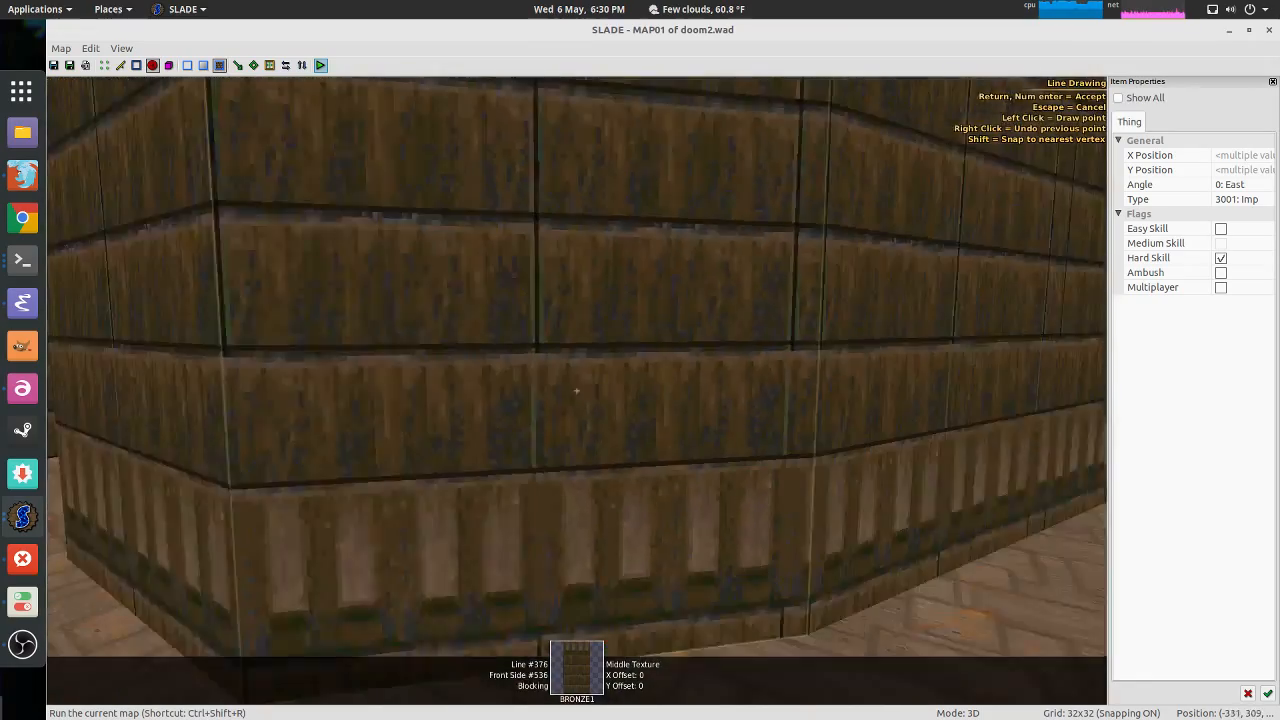
key(w)
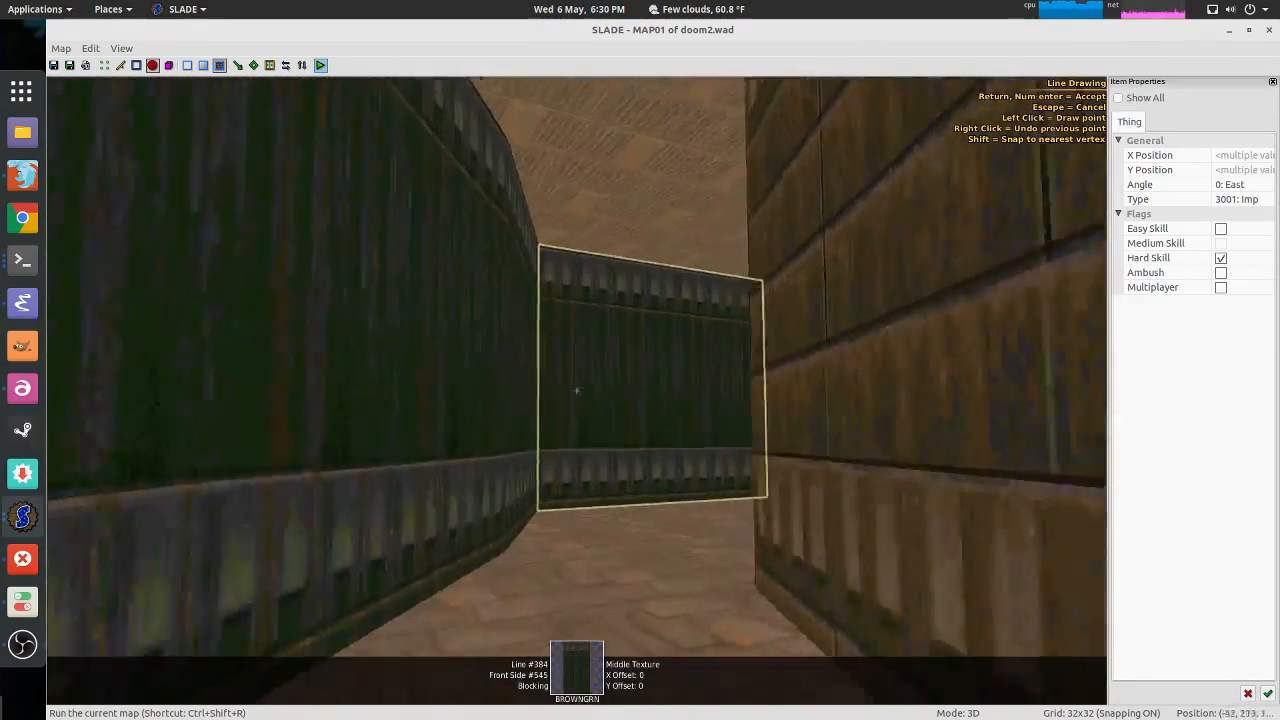
key(w)
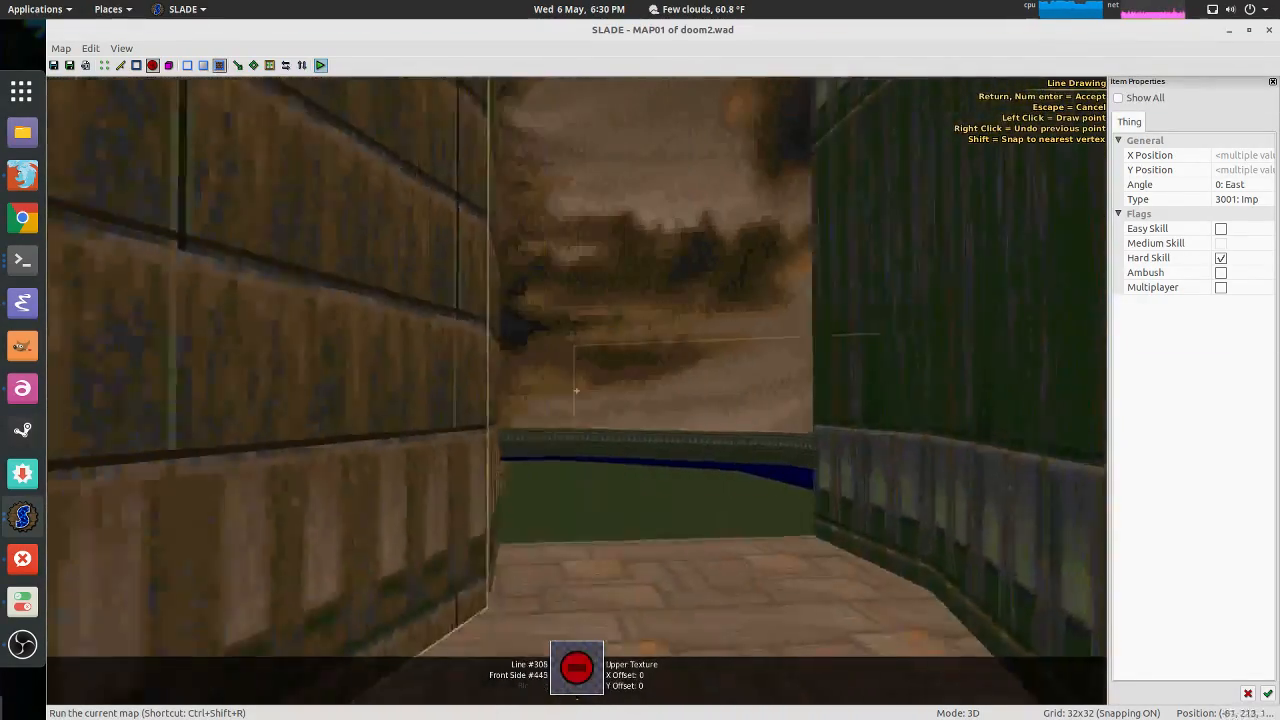
Step: Inspect the raised corridor in the 3D view from its courtyard opening back to the start room
key(w)
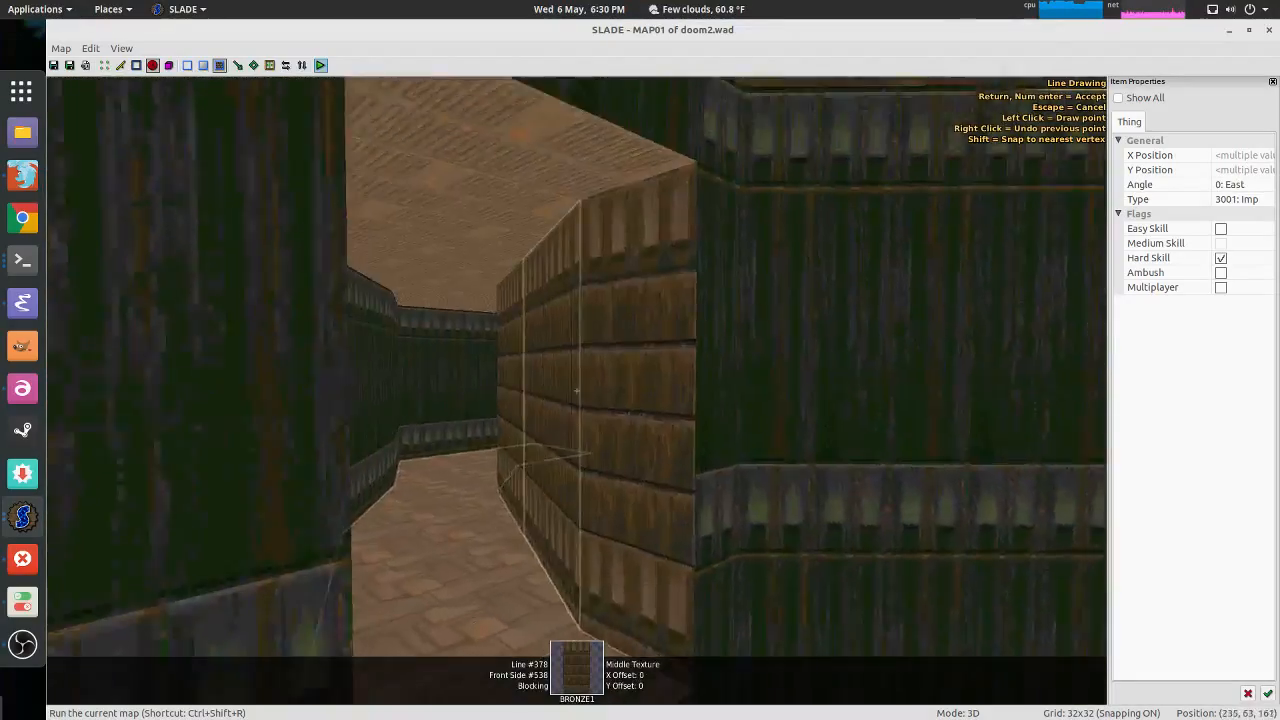
key(w)
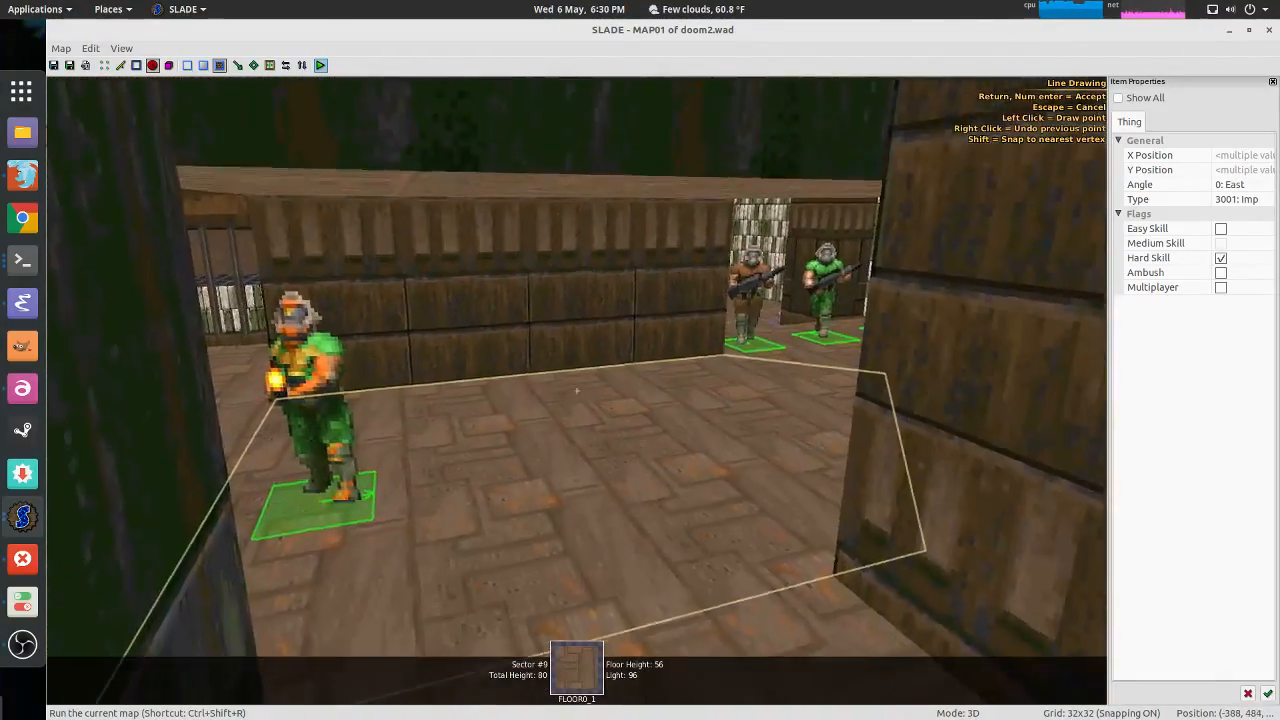
key(w)
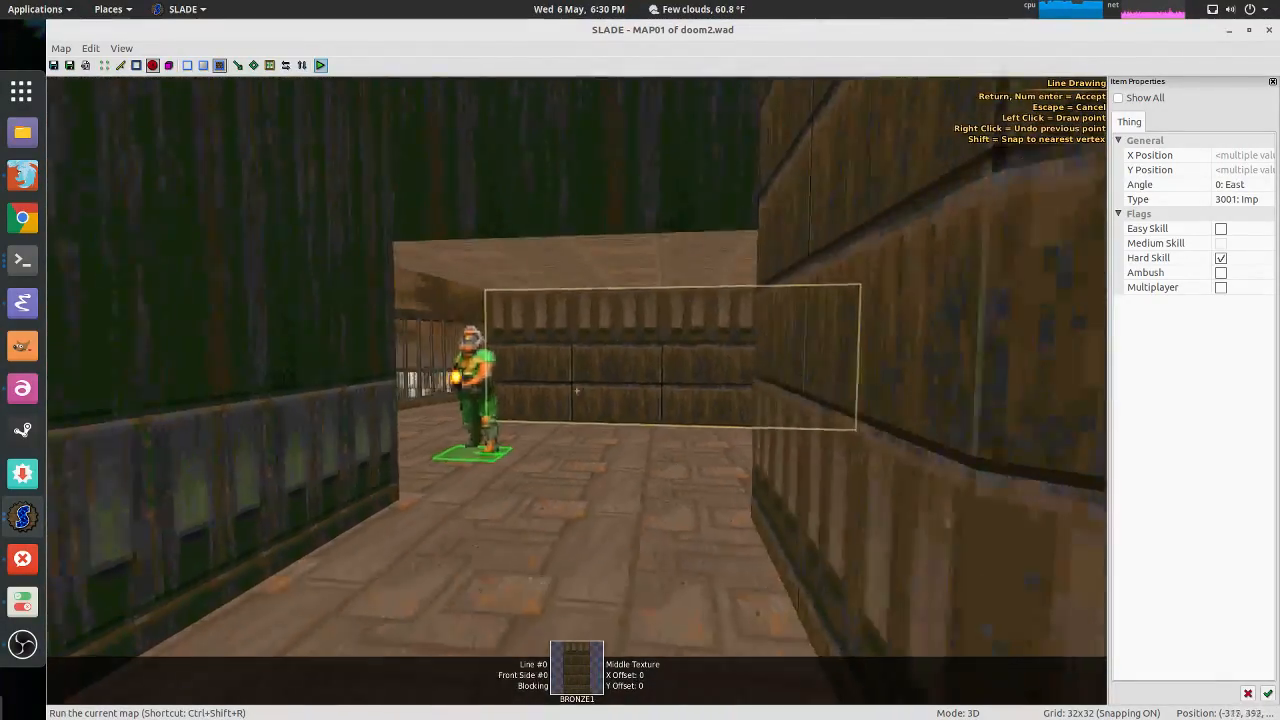
key(q)
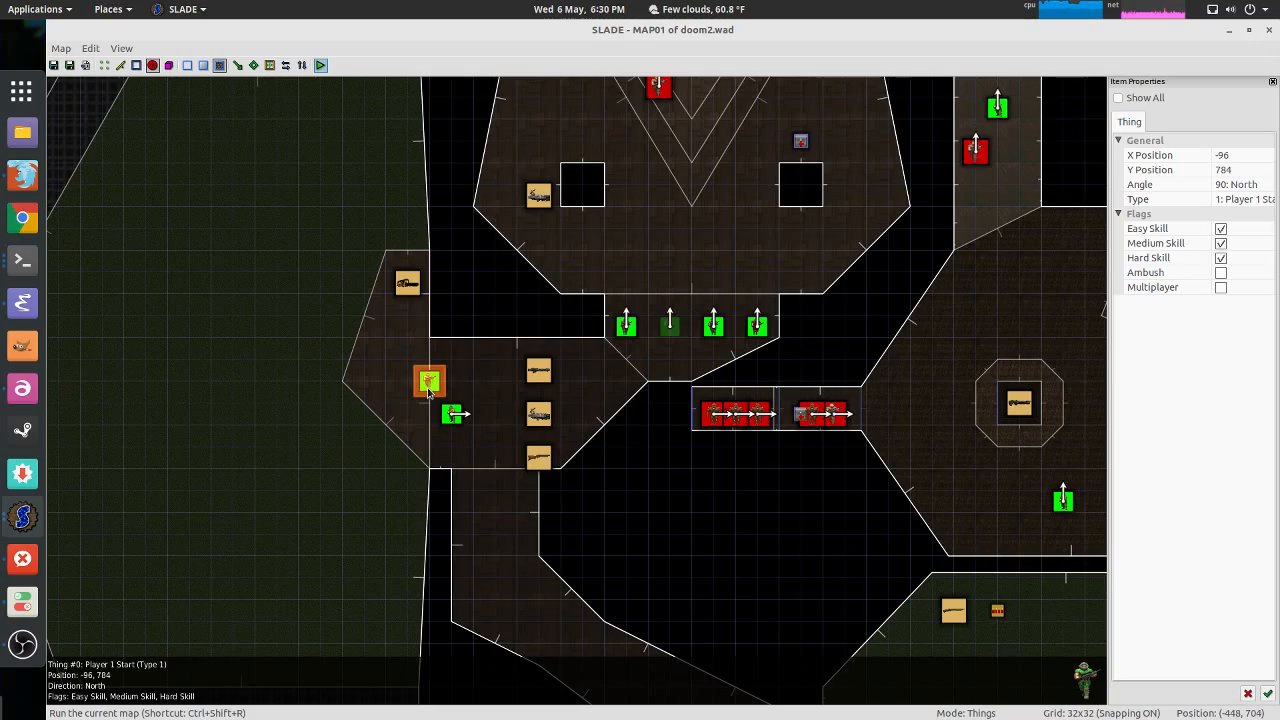
key(q)
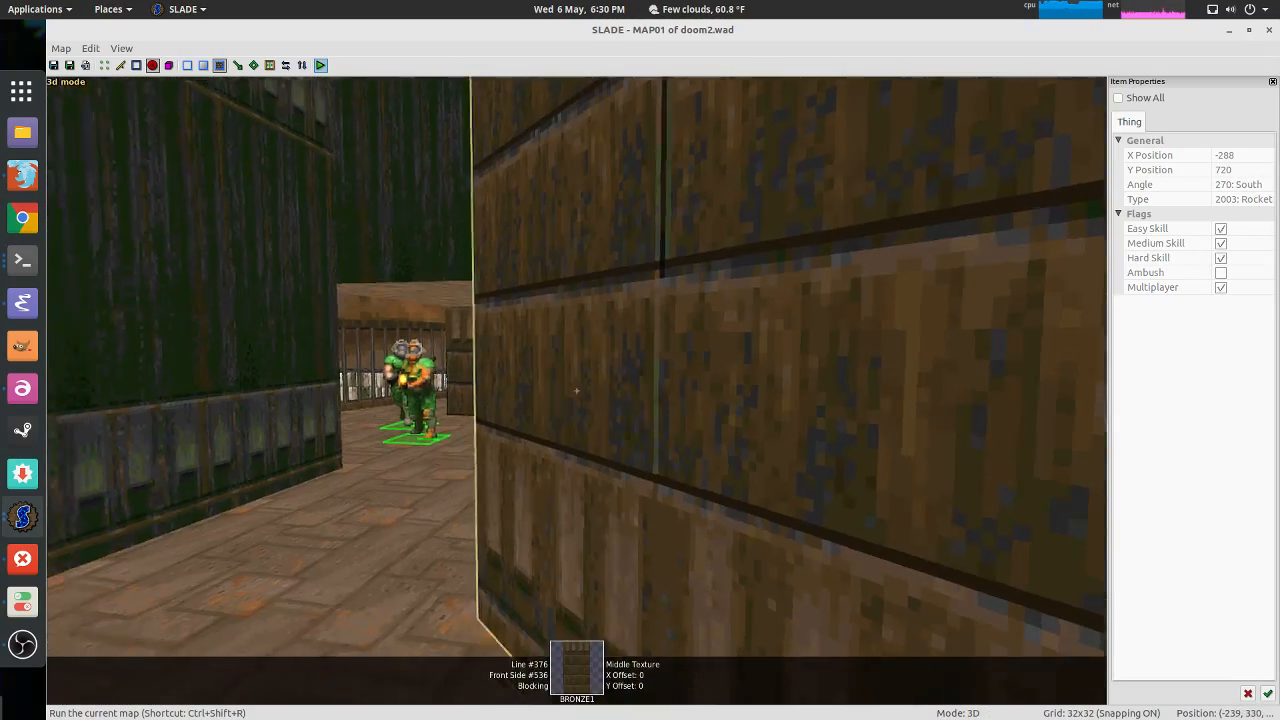
key(w)
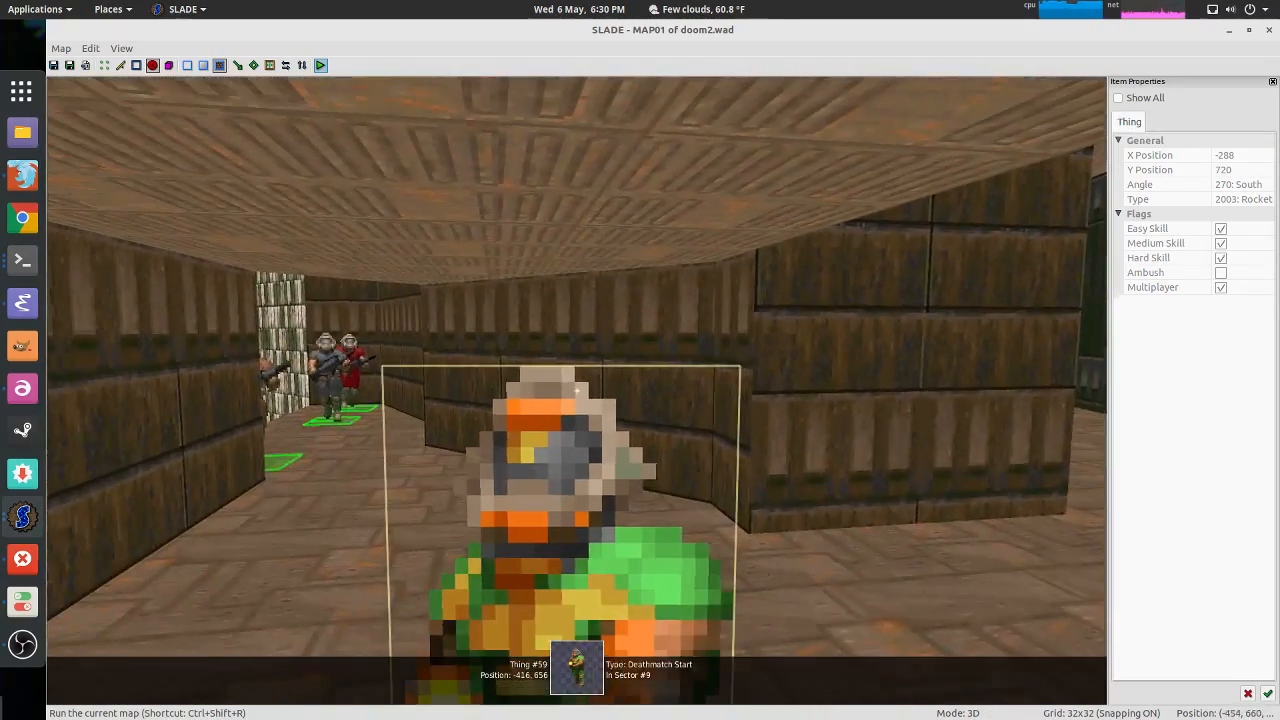
key(q)
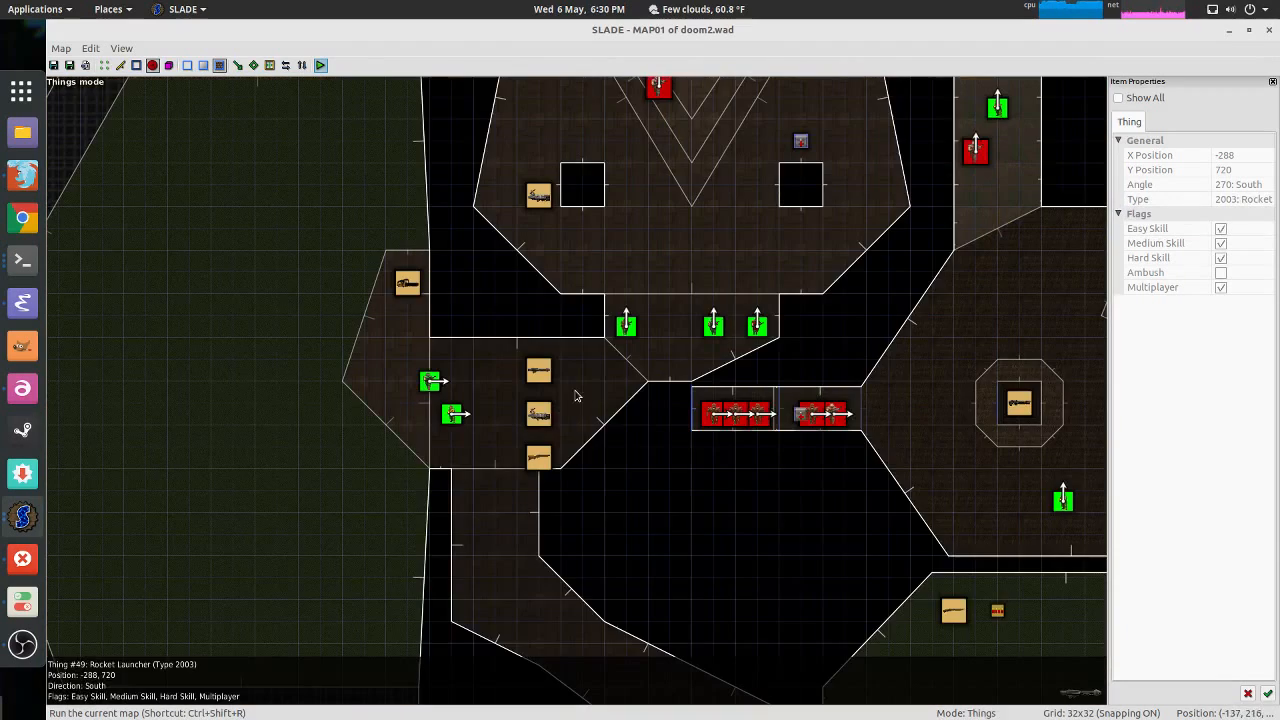
Step: Split the corridor's upper part with a straight 128-unit line below its start-room entrance and a 160-unit diagonal line across the first bend
scroll(542, 327, up, 4)
scroll(542, 327, up, 1)
key(space)
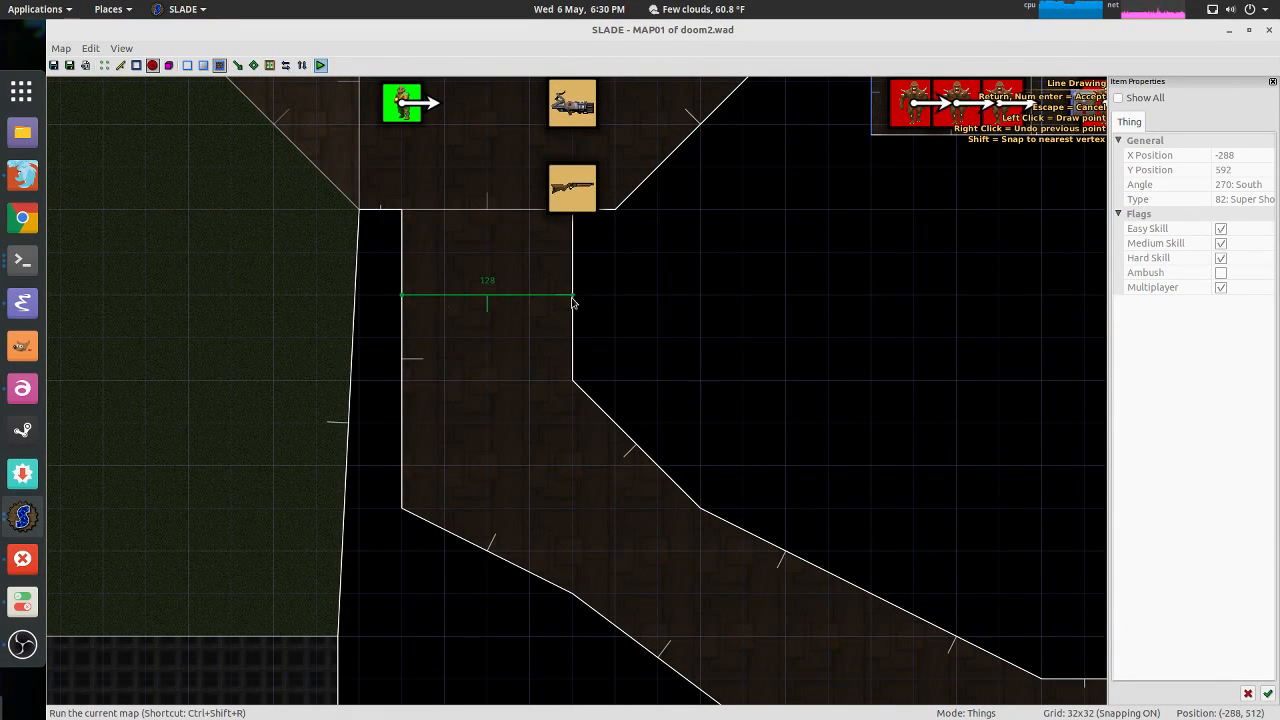
key(s)
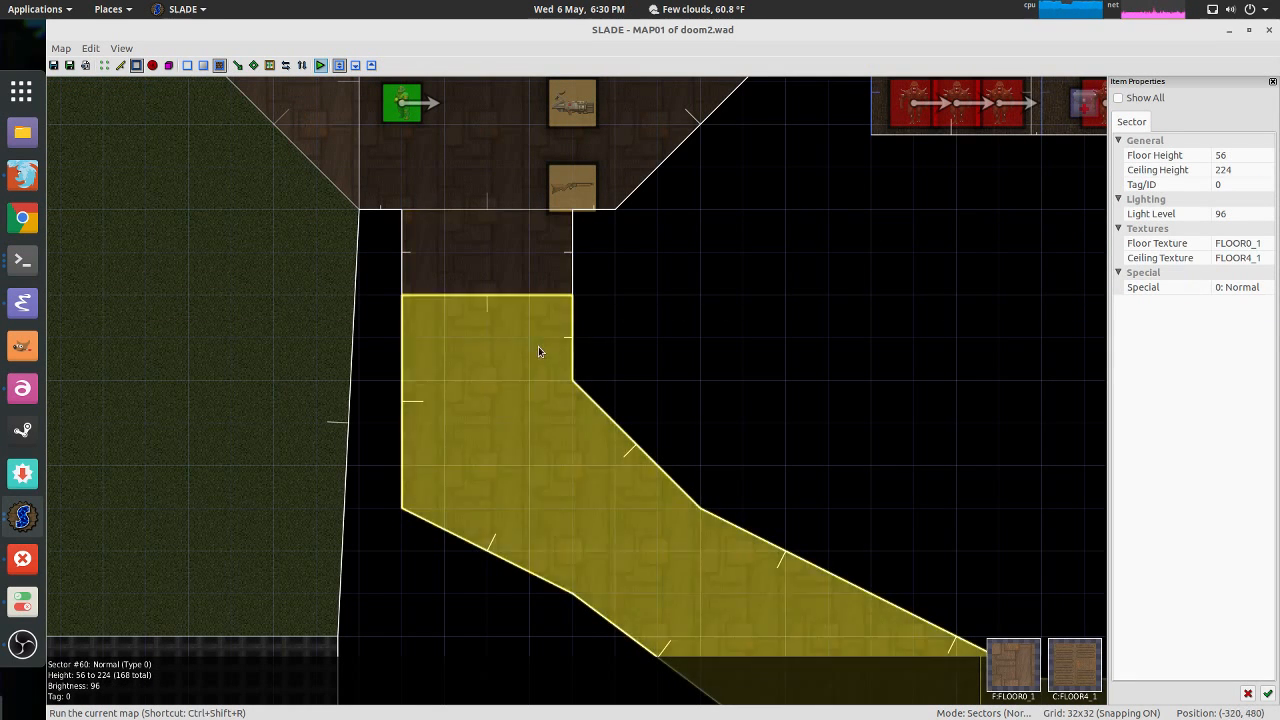
key(space)
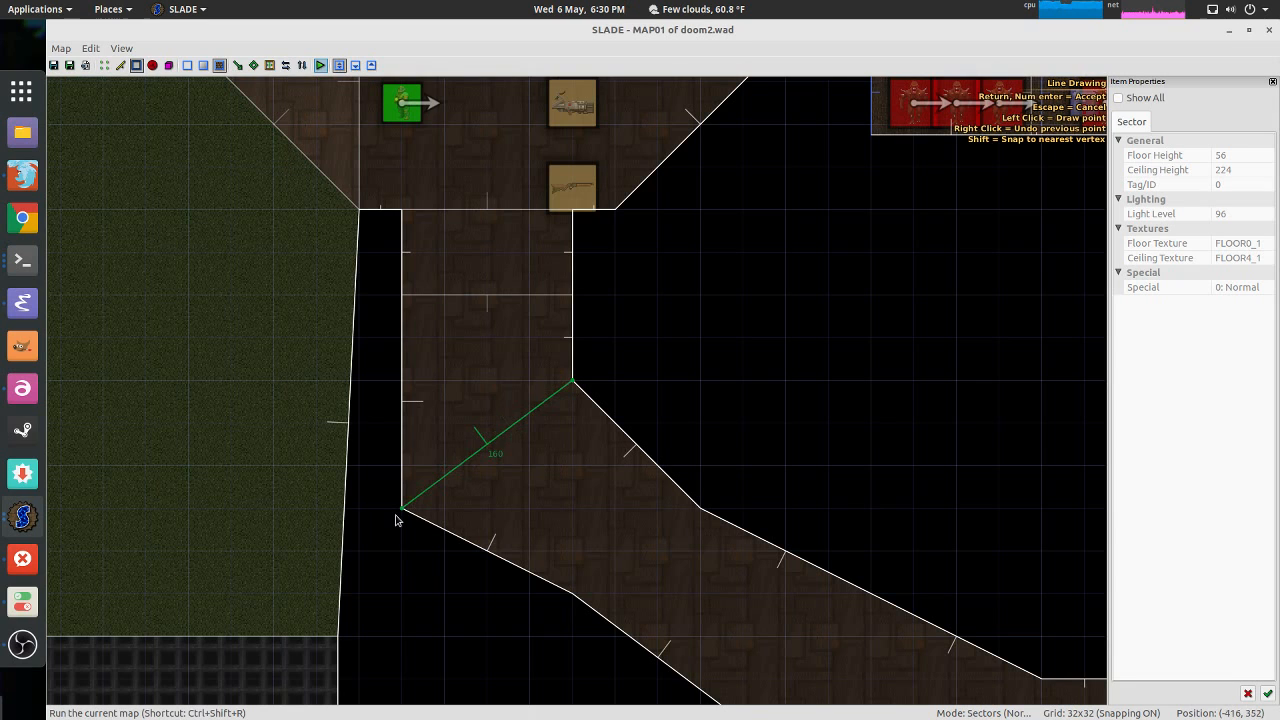
click(570, 394)
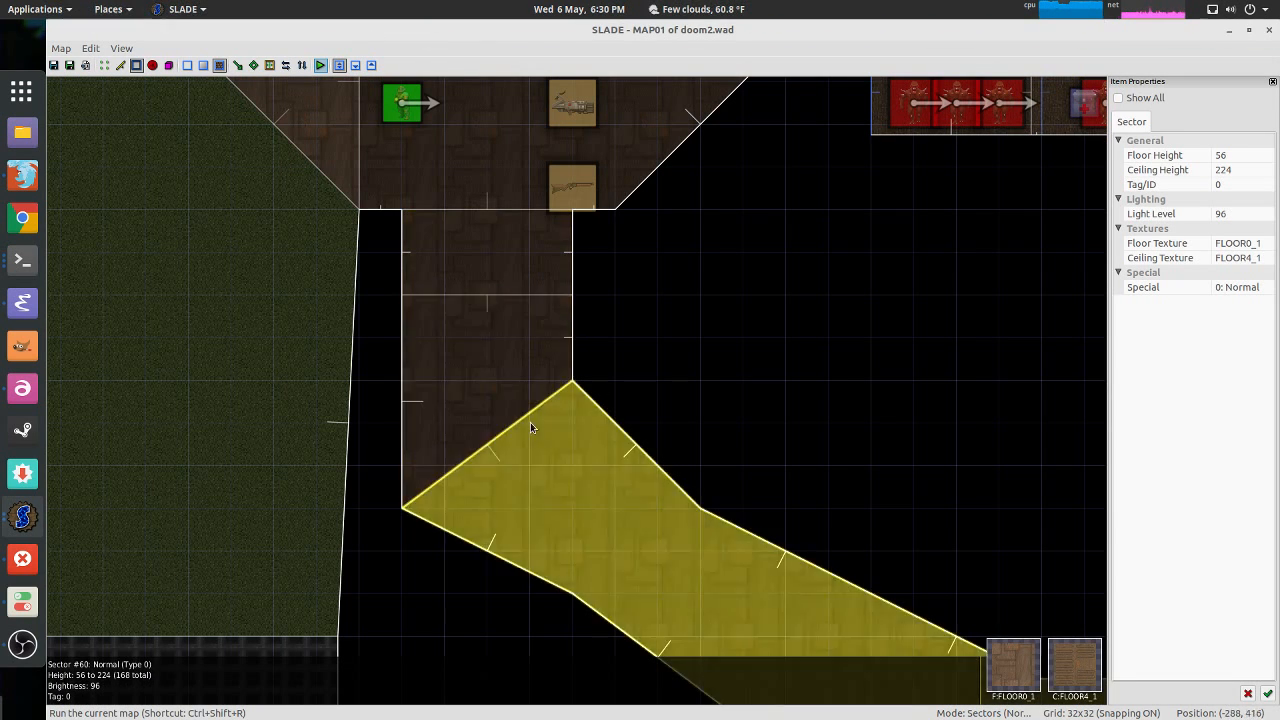
Step: Draw a dividing line across the corridor's second bend, joining the corner vertices of its two opposite walls
middle_drag(707, 459, 580, 269)
key(space)
click(571, 321)
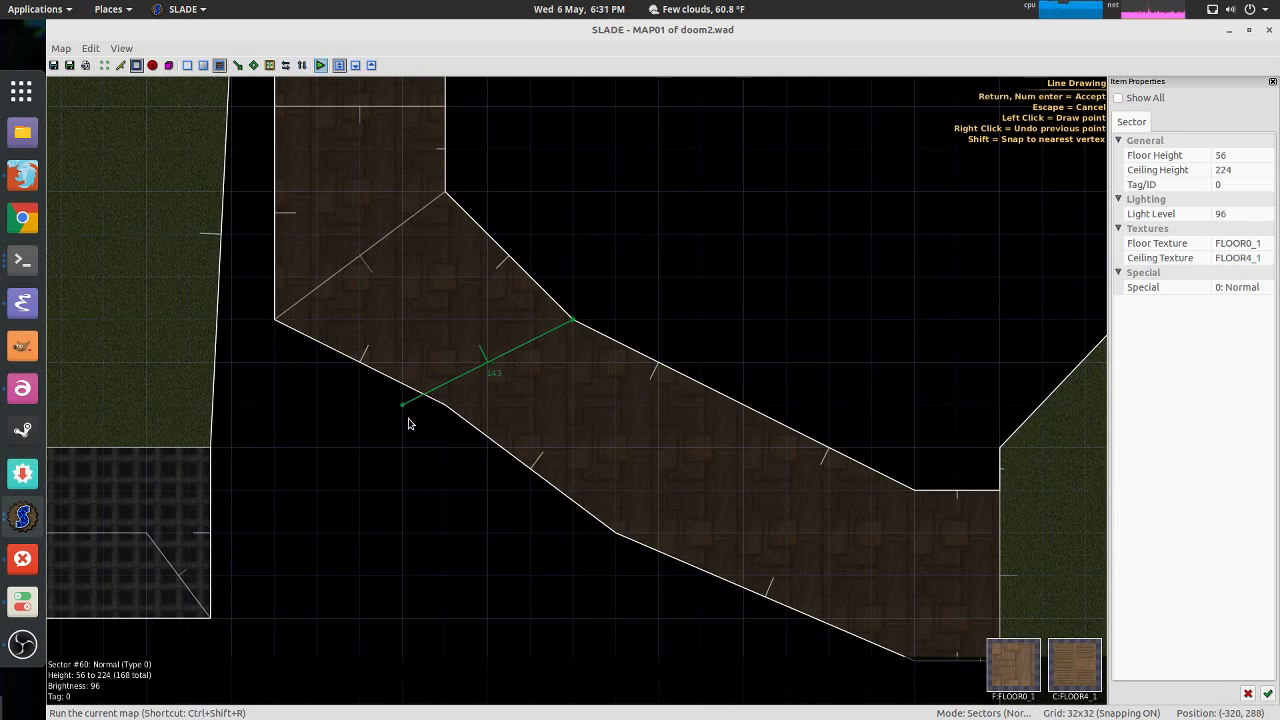
click(445, 405)
click(571, 321)
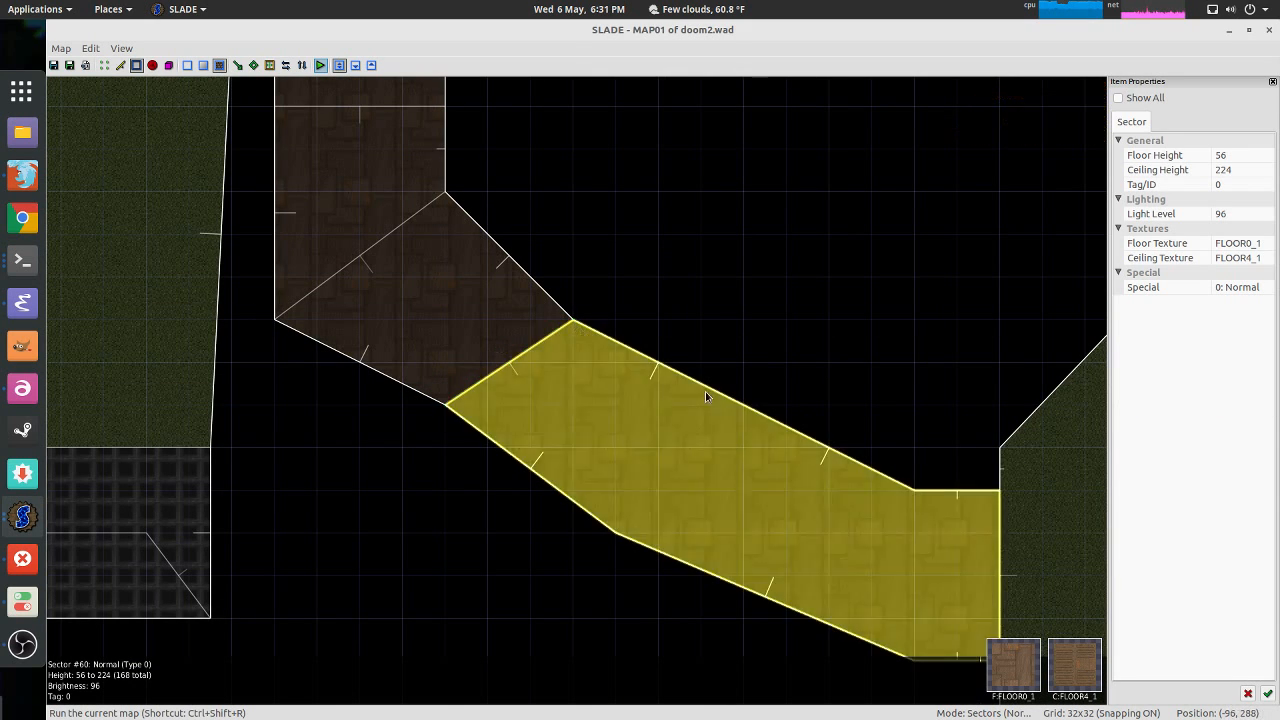
Step: Draw a diagonal dividing line across the corridor's lower stretch and a straight 128-unit line just before the courtyard opening
middle_drag(684, 444, 600, 357)
key(space)
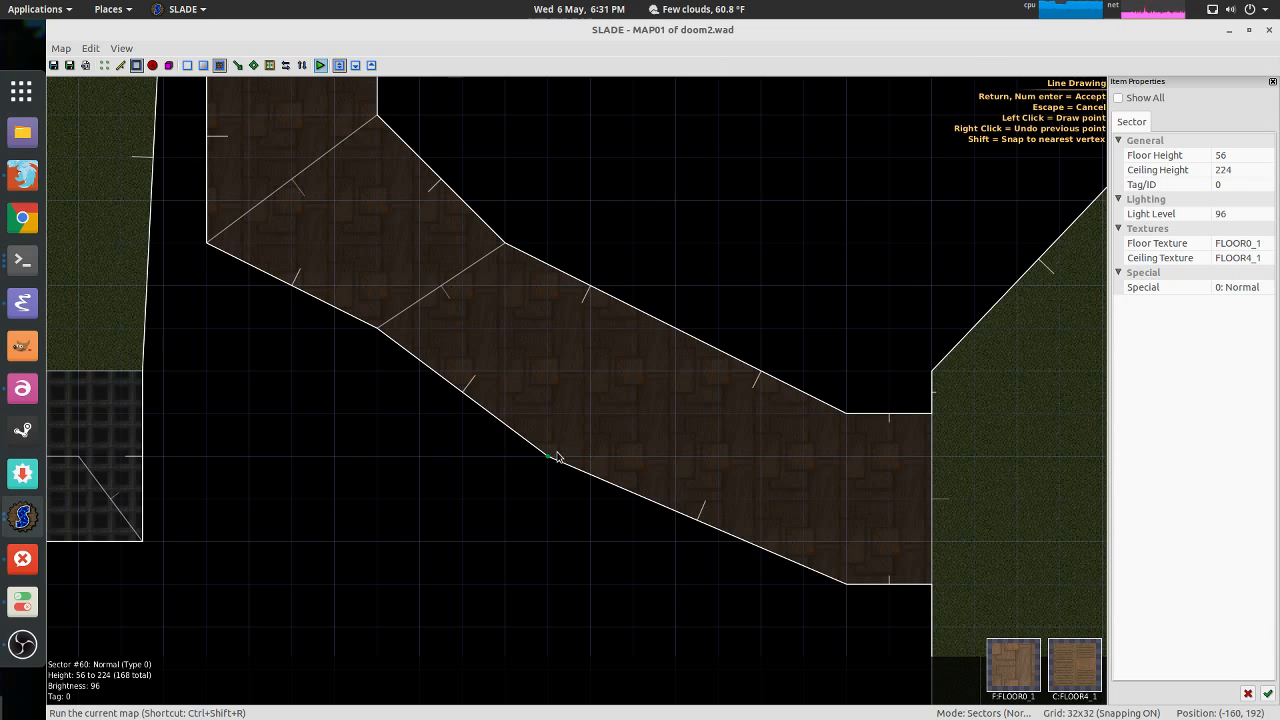
click(670, 343)
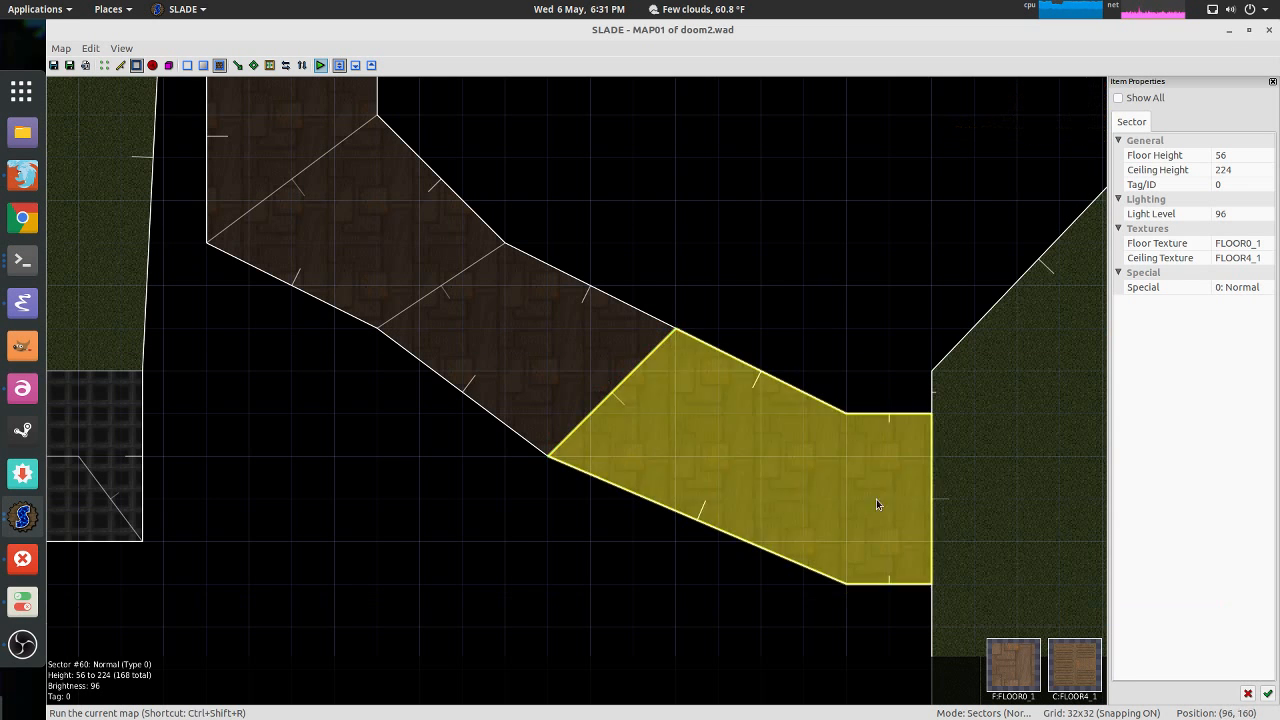
key(space)
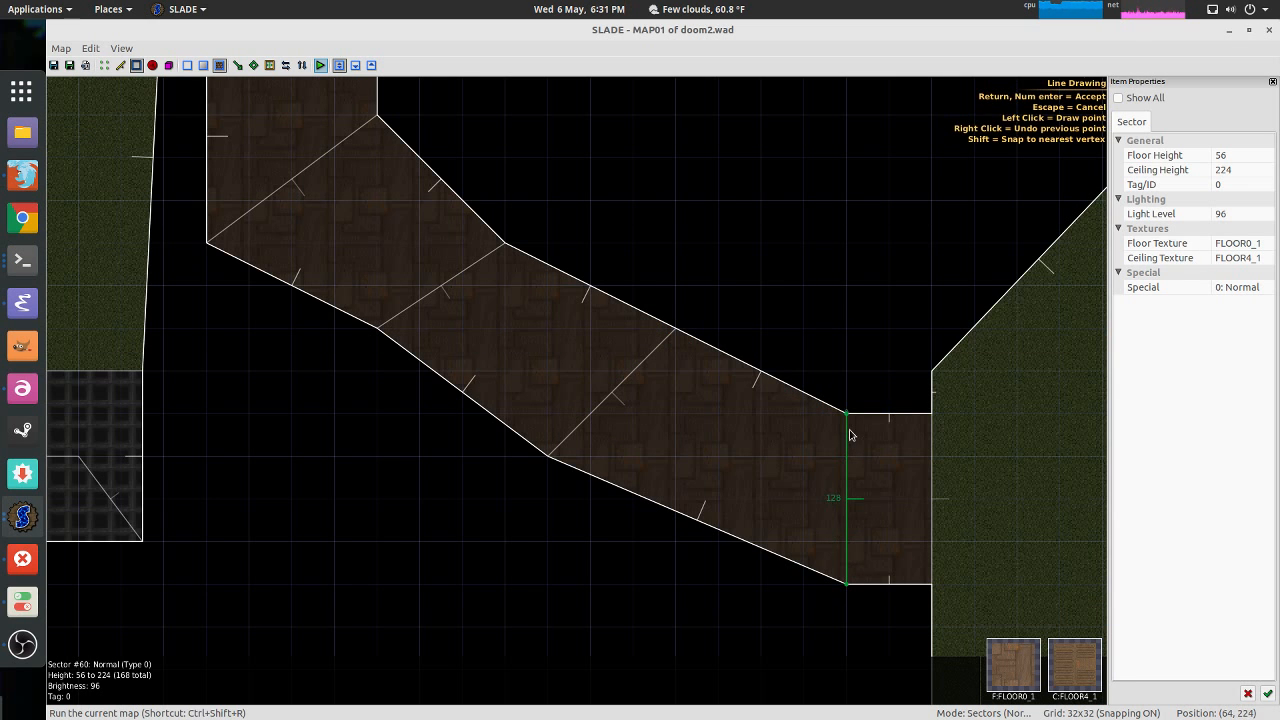
key(Return)
Step: Lower the corridor's floor sections in successive 8-unit increments, forming steps of 48, 40, 32, 24 and 16 descending from the start room toward the courtyard
key(q)
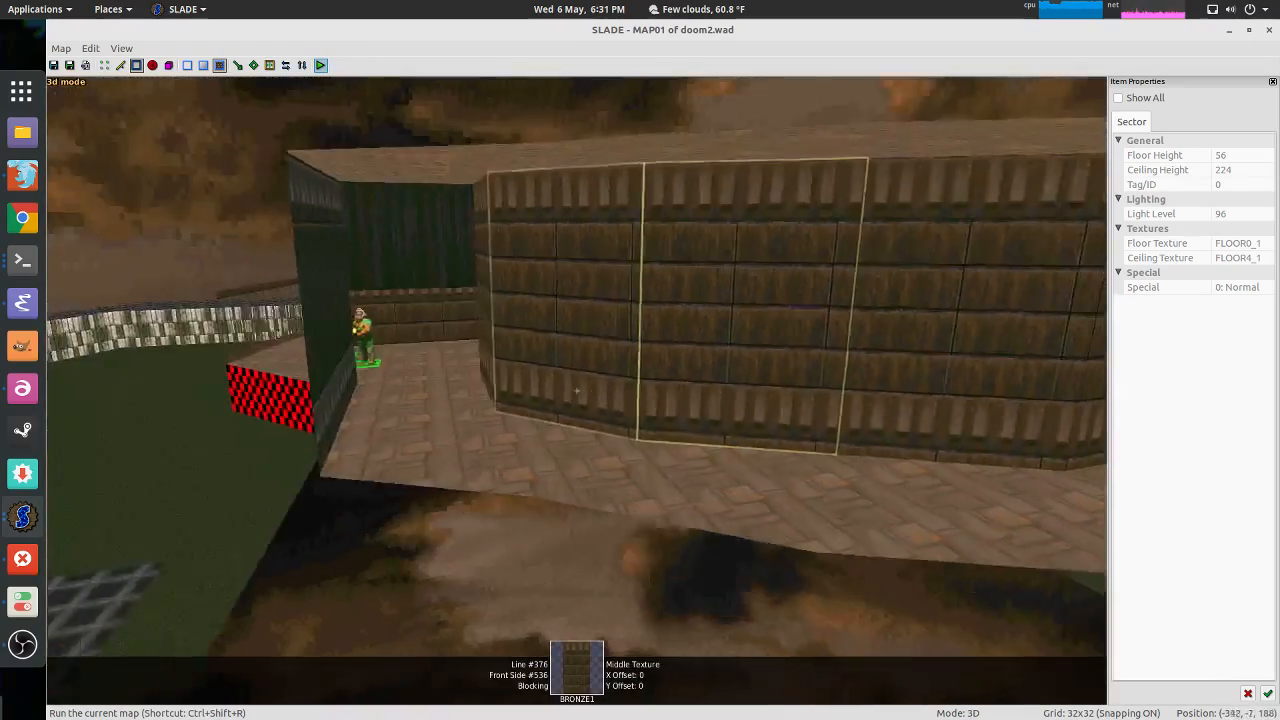
key(w)
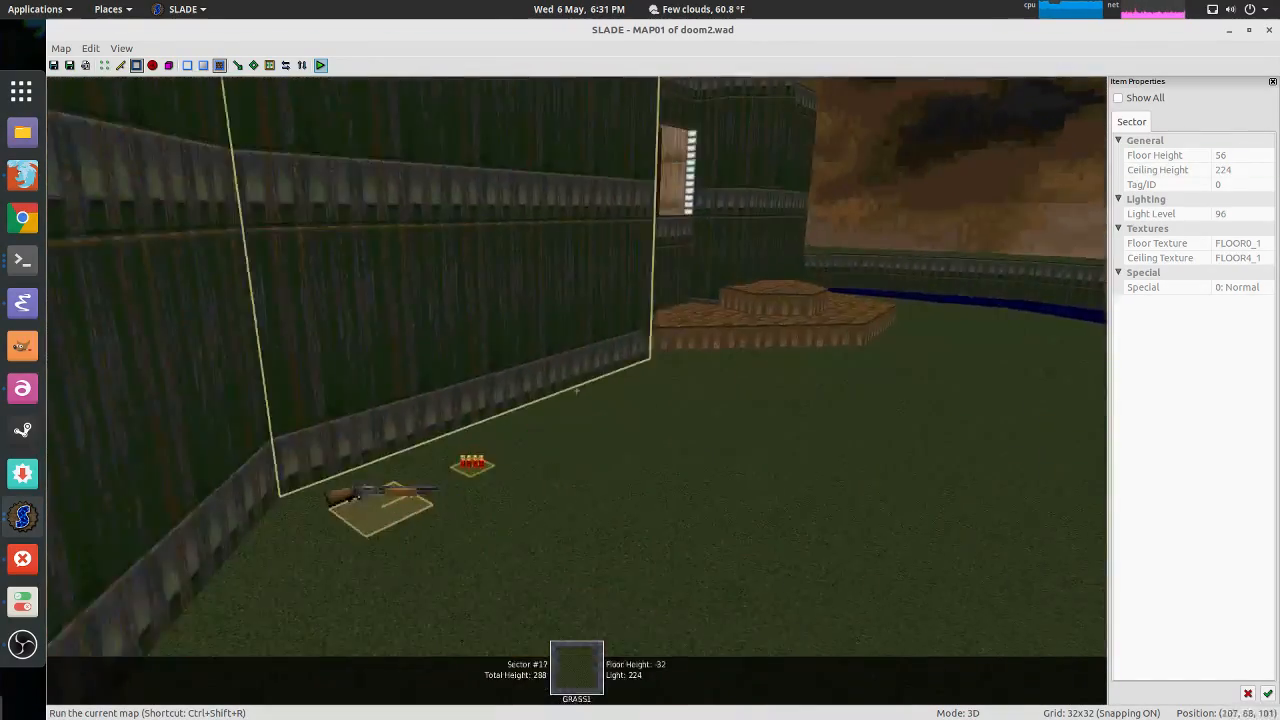
key(w)
key(s)
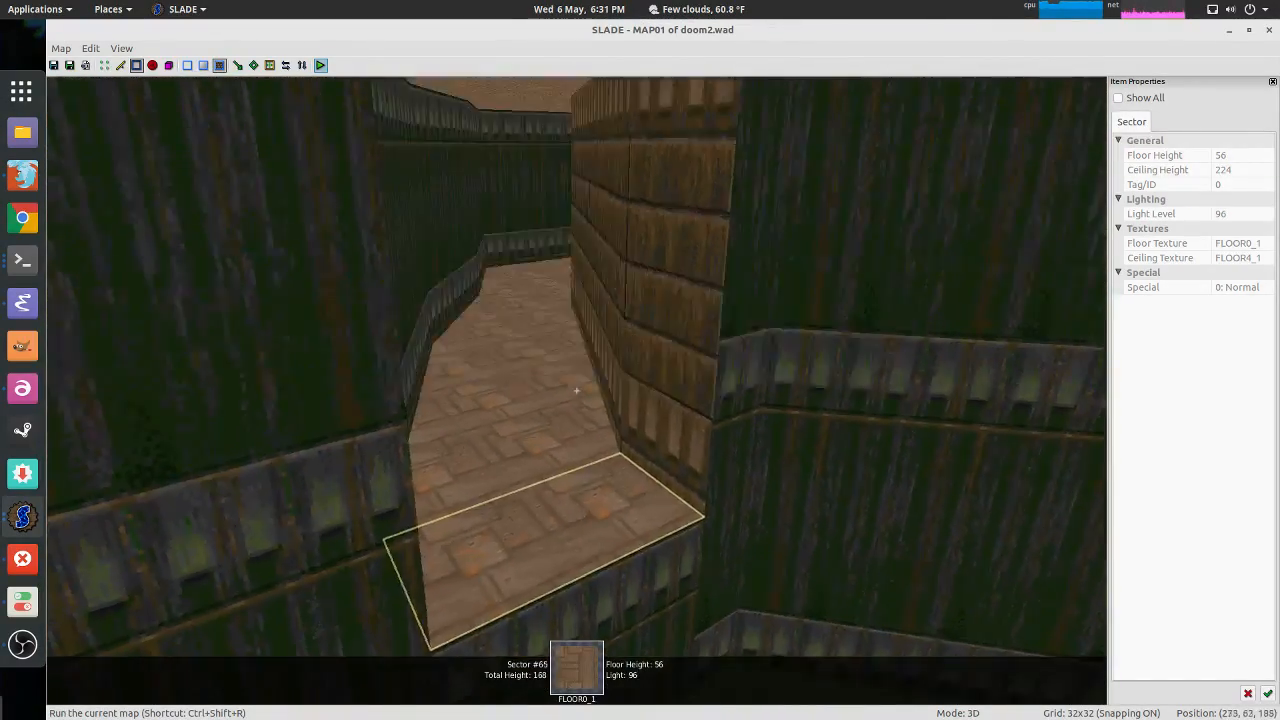
key(w)
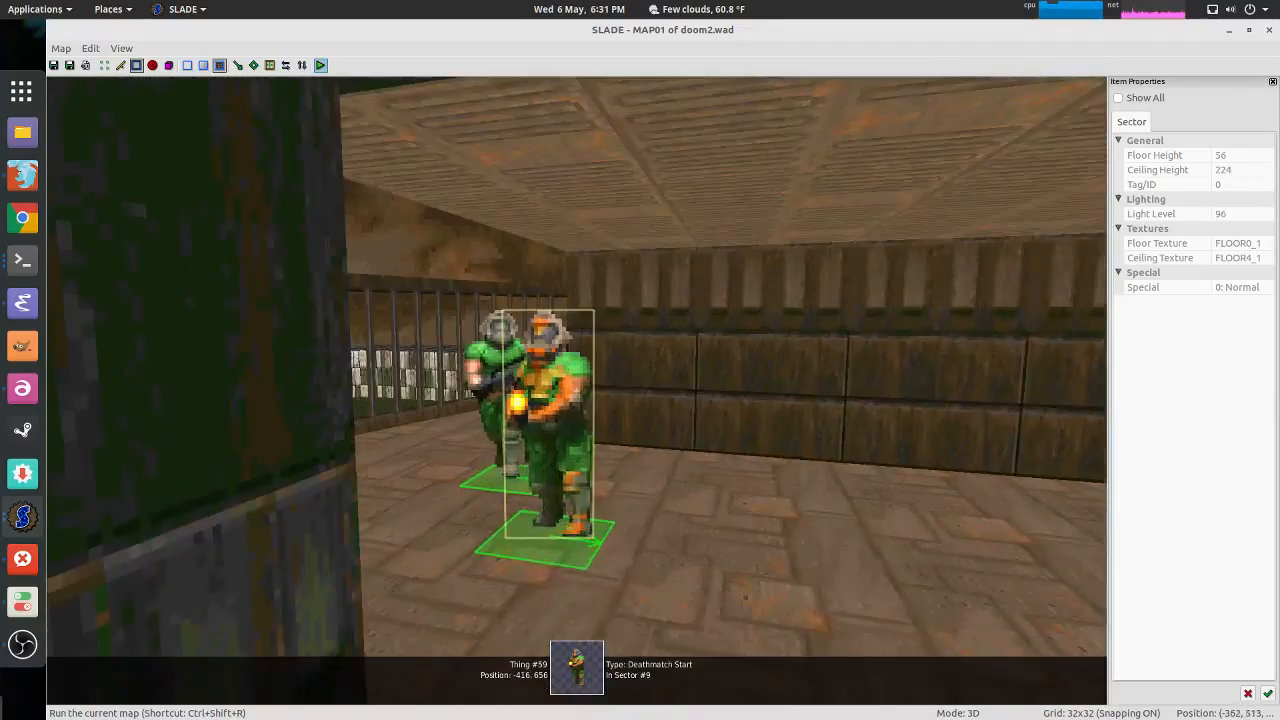
key(s)
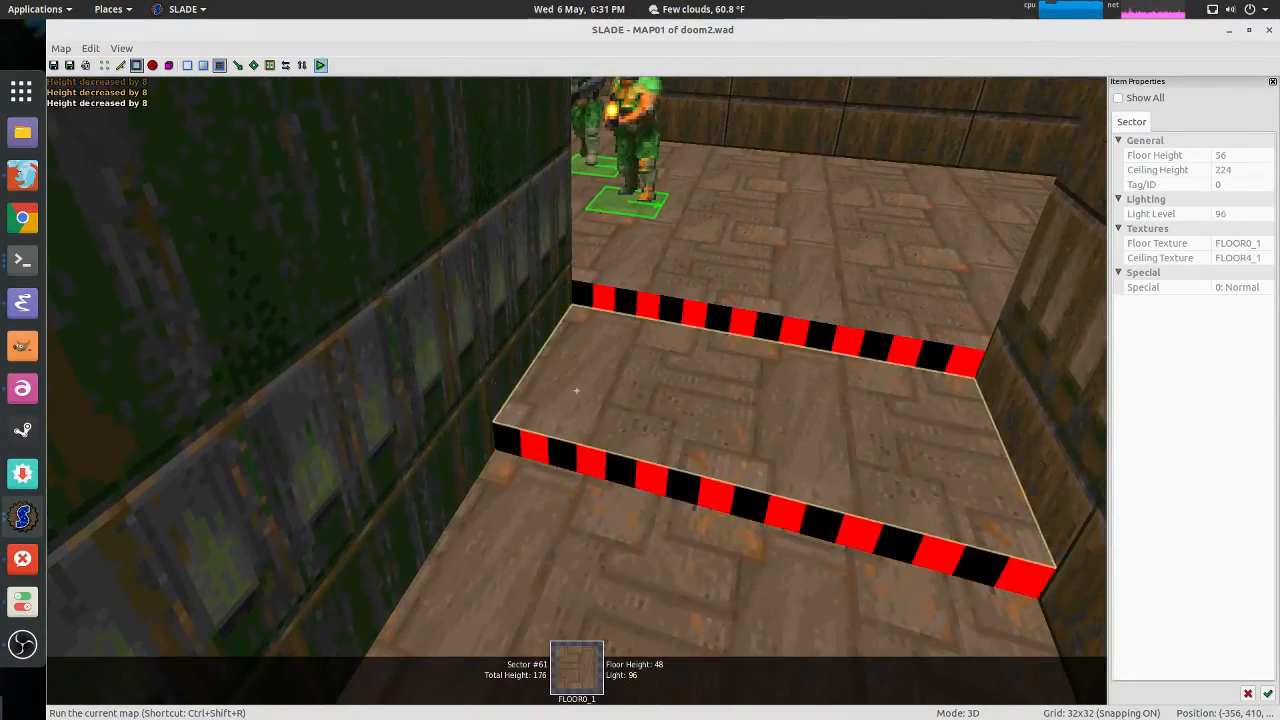
key(w)
scroll(576, 390, down, 2)
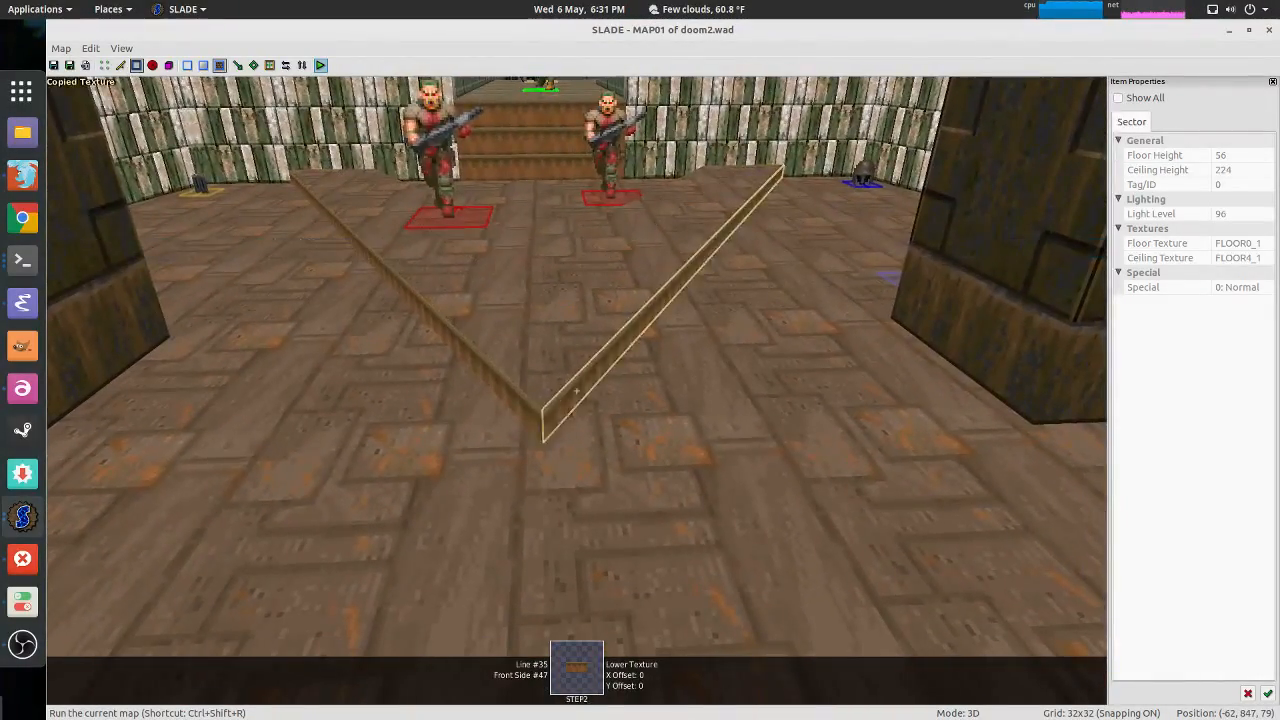
Step: Apply the copied STEP2 texture to the missing lower walls on the corridor's step risers down to the courtyard end
key(w)
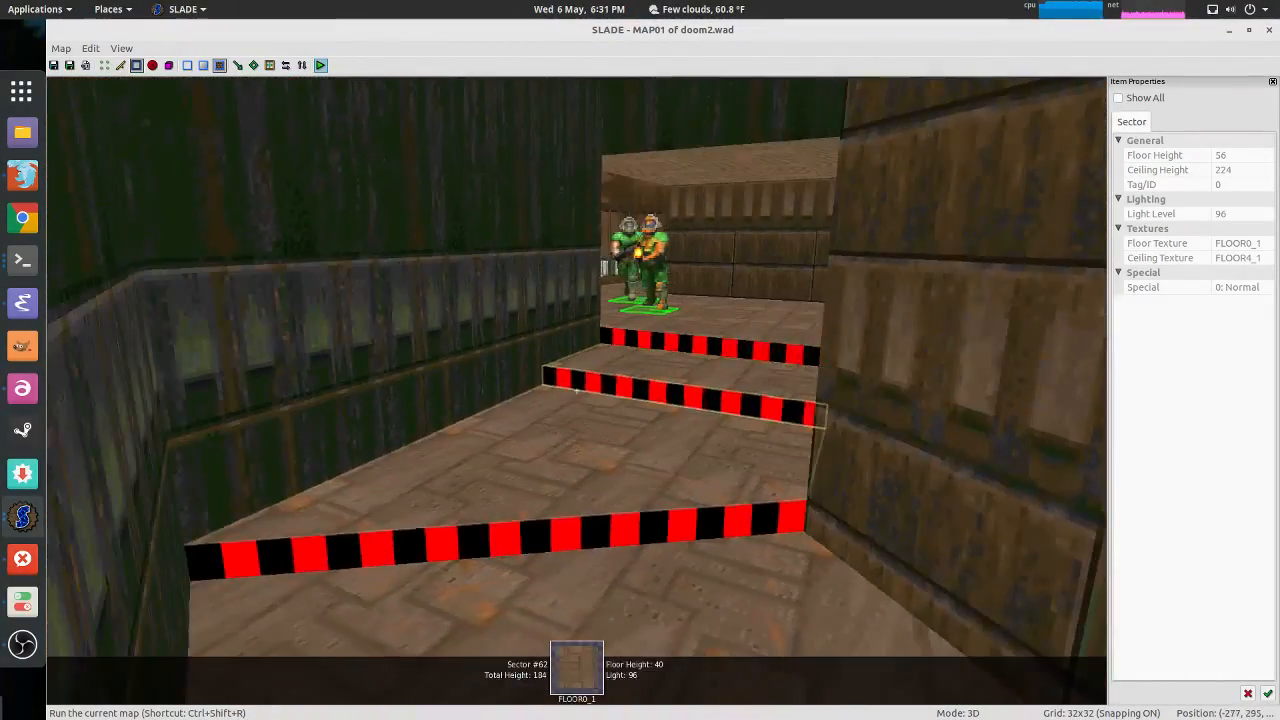
key(ctrl+v)
key(ctrl+v)
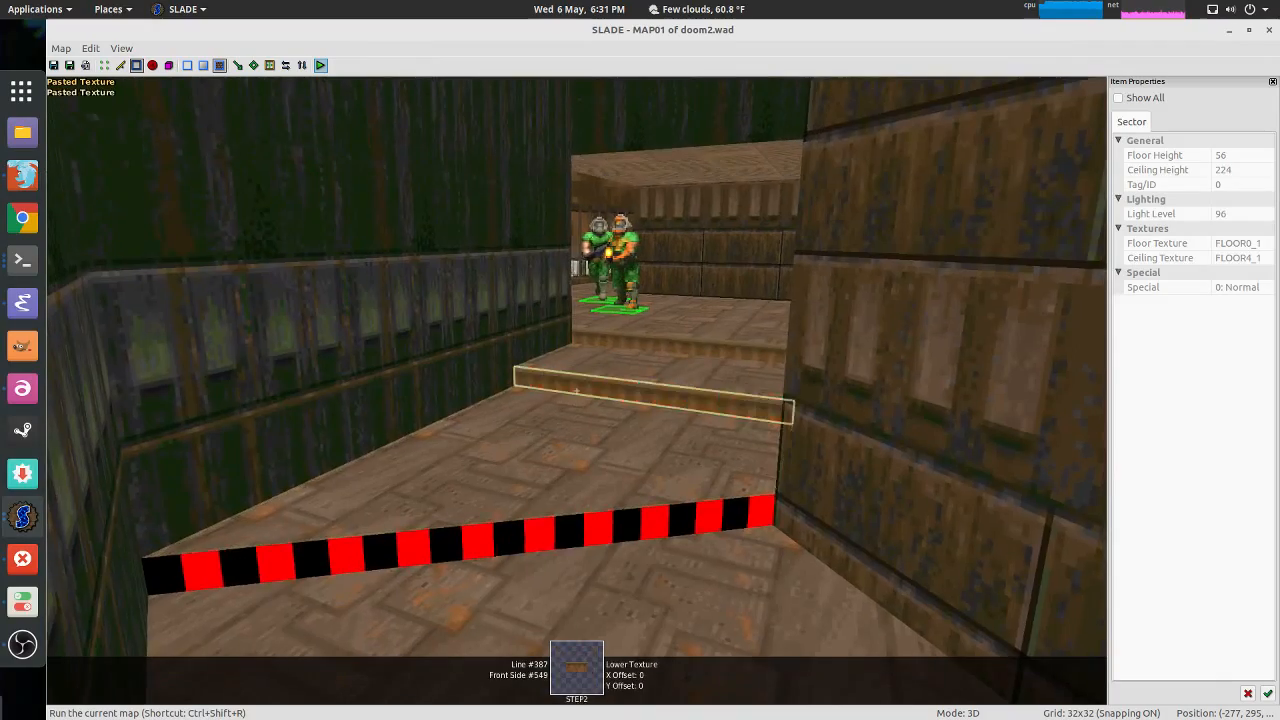
key(w)
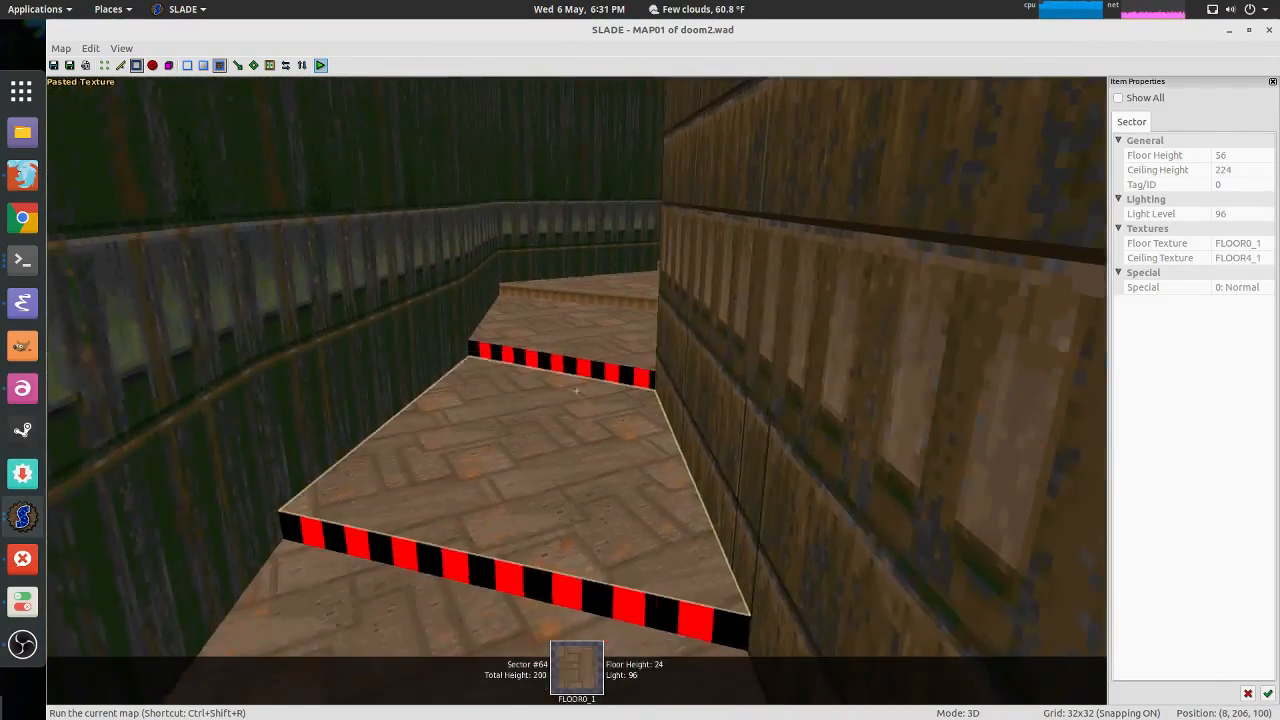
key(w)
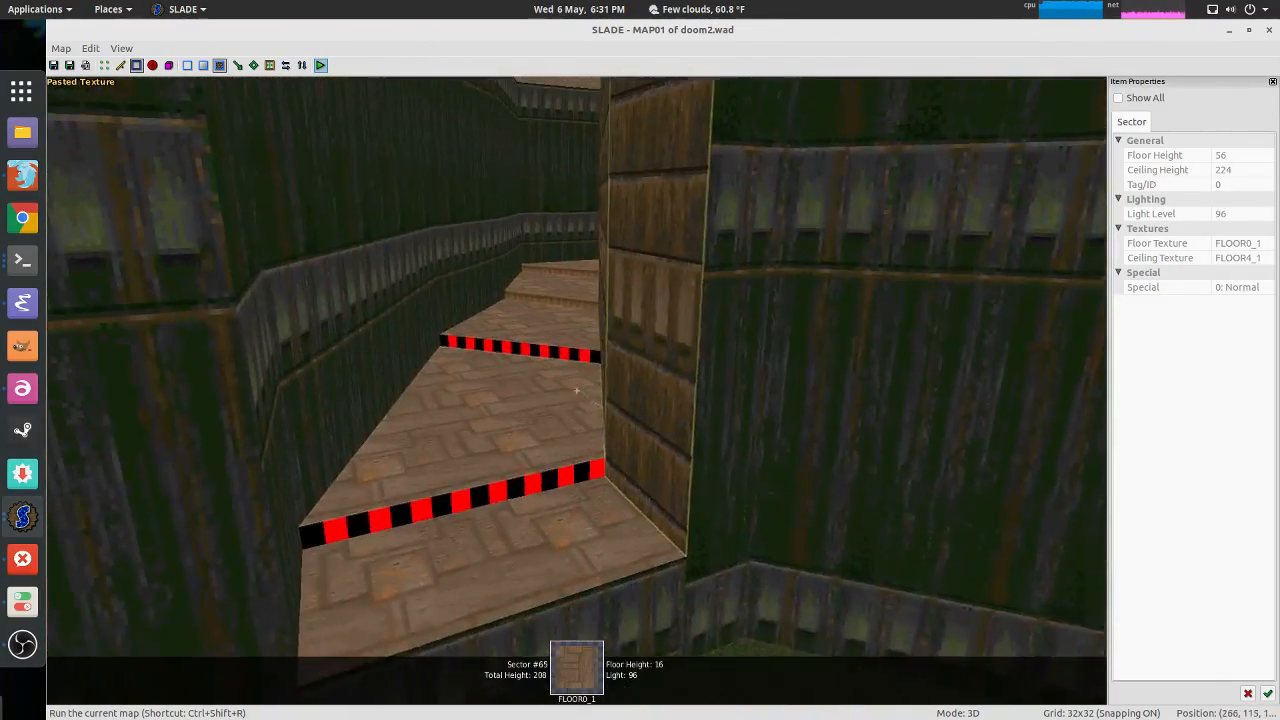
key(w)
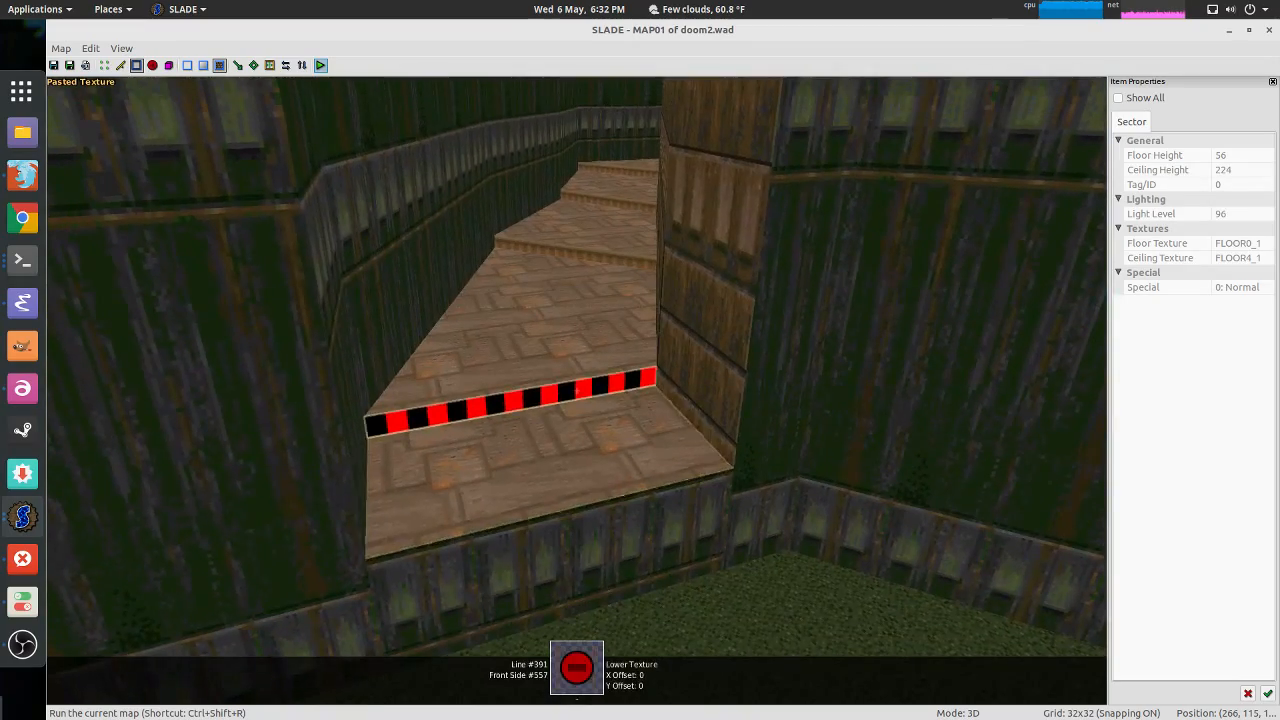
key(w)
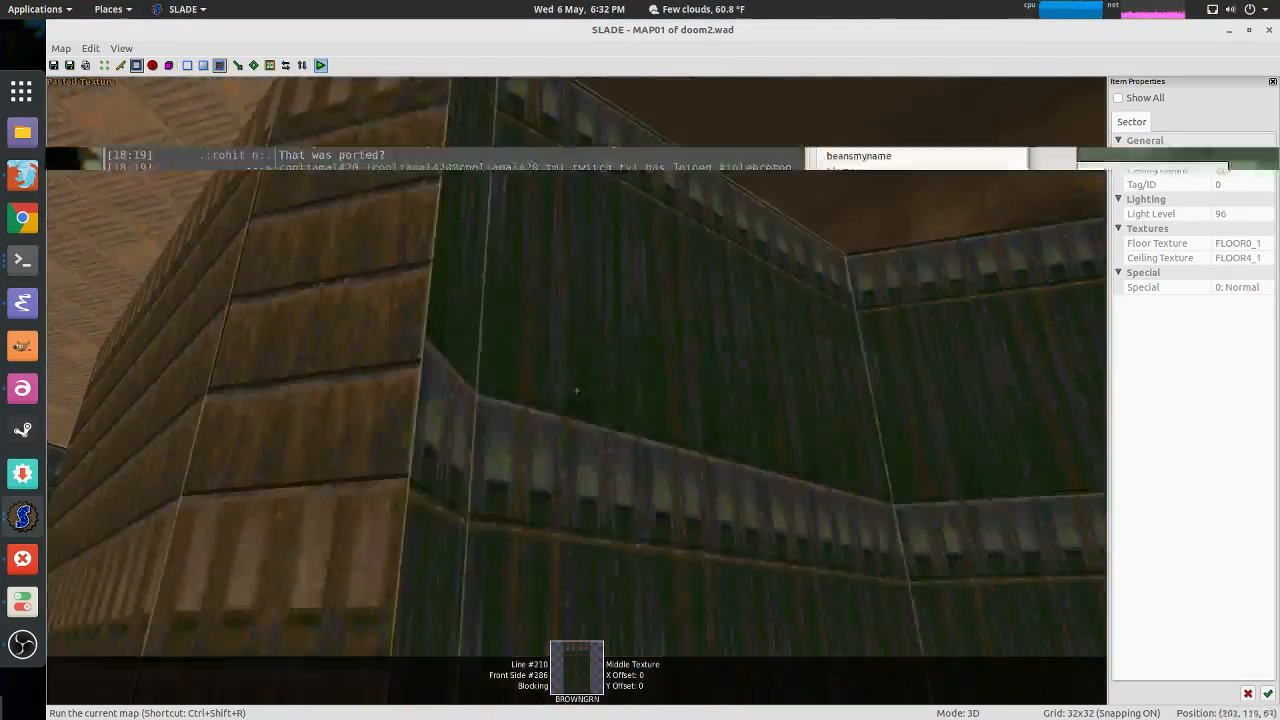
Step: Copy the courtyard's F_SKY1 ceiling texture and paste it onto alternating ceiling sections of the corridor
key(w)
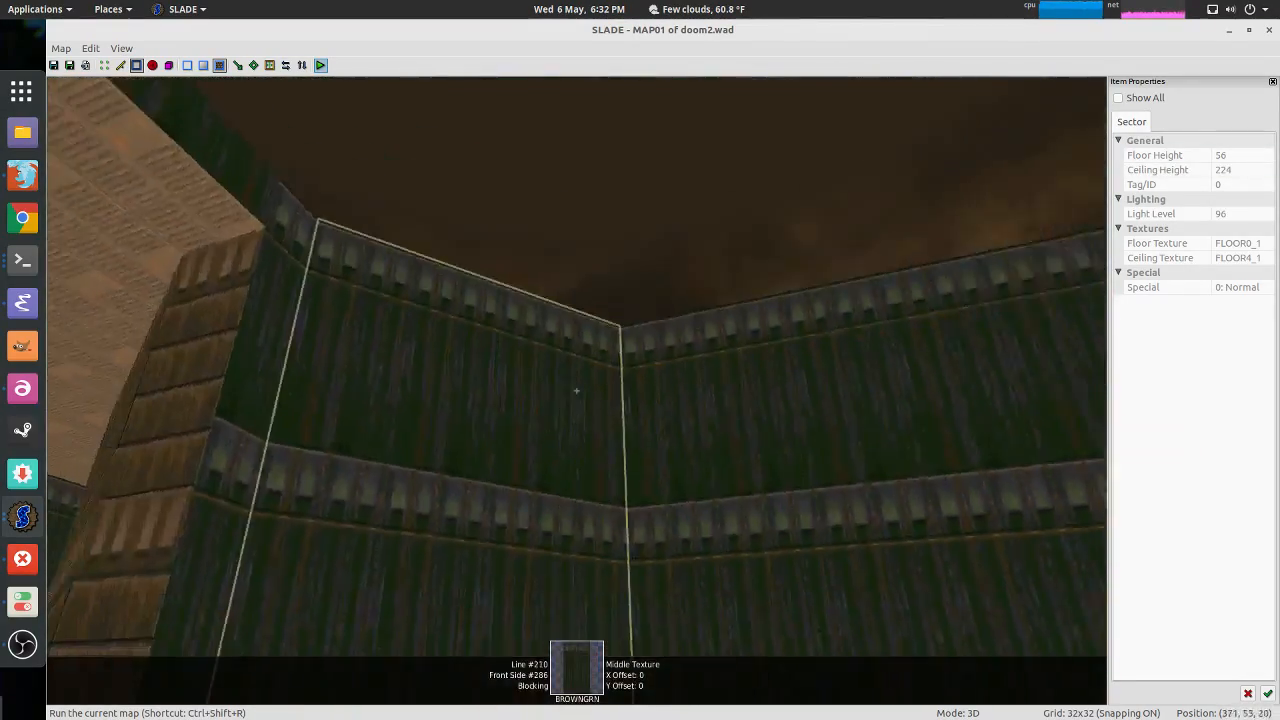
key(w)
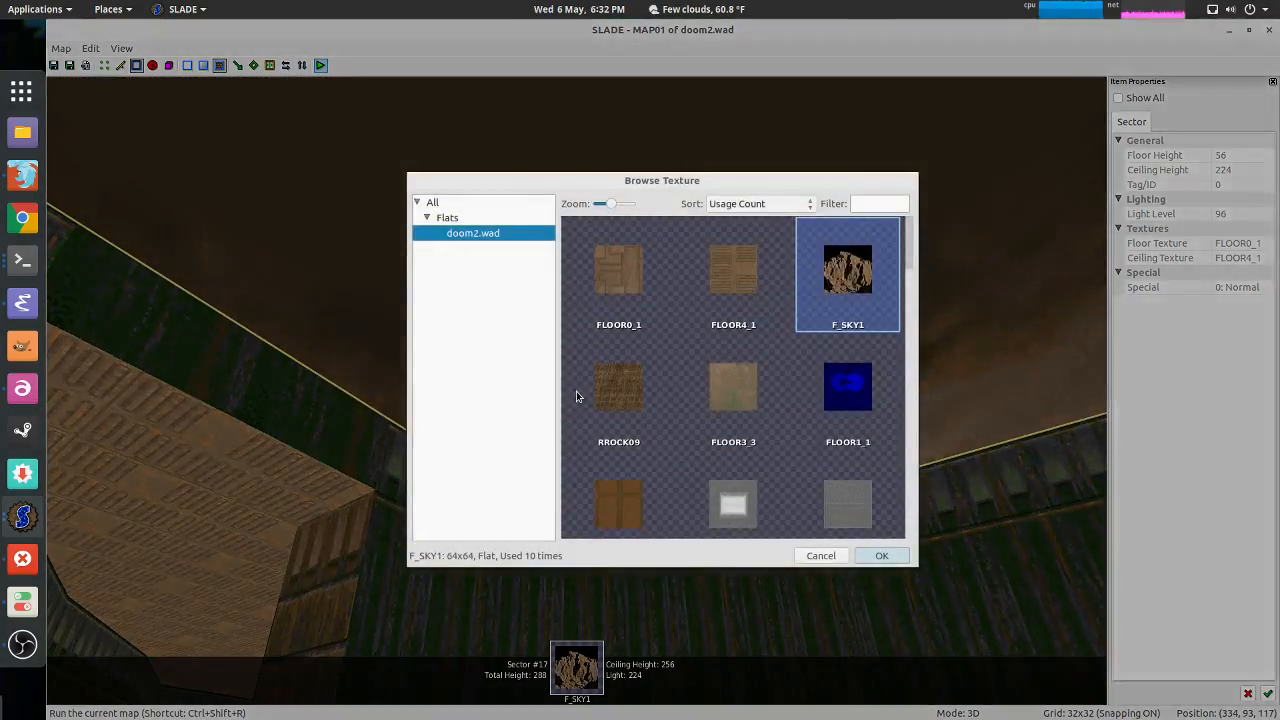
key(Escape)
middle_click(576, 390)
key(w)
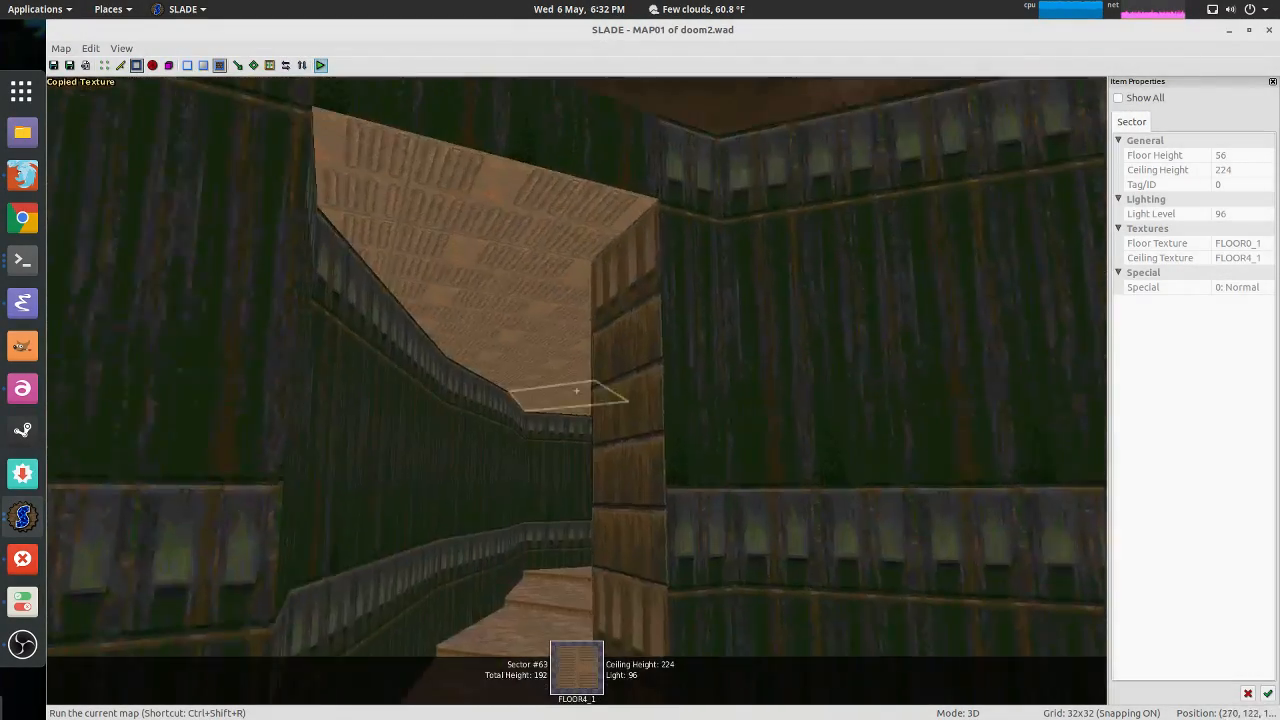
ctrl+middle_click(576, 390)
key(w)
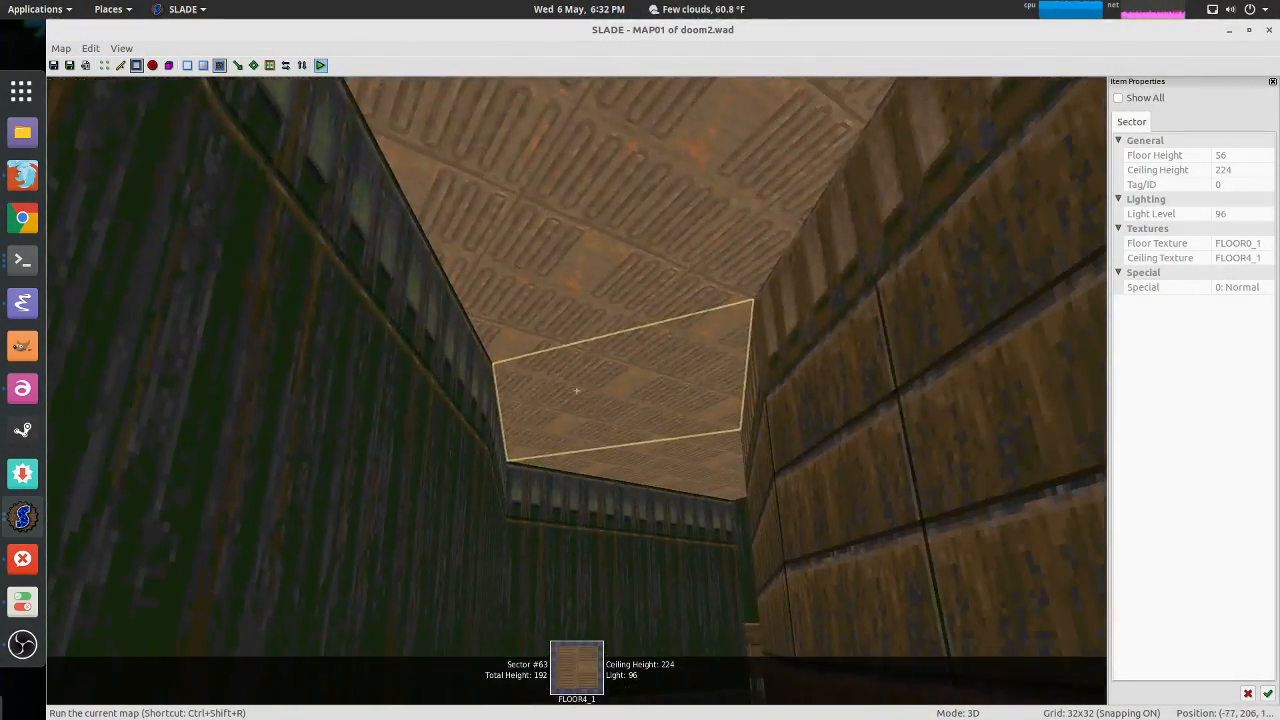
ctrl+middle_click(576, 390)
key(w)
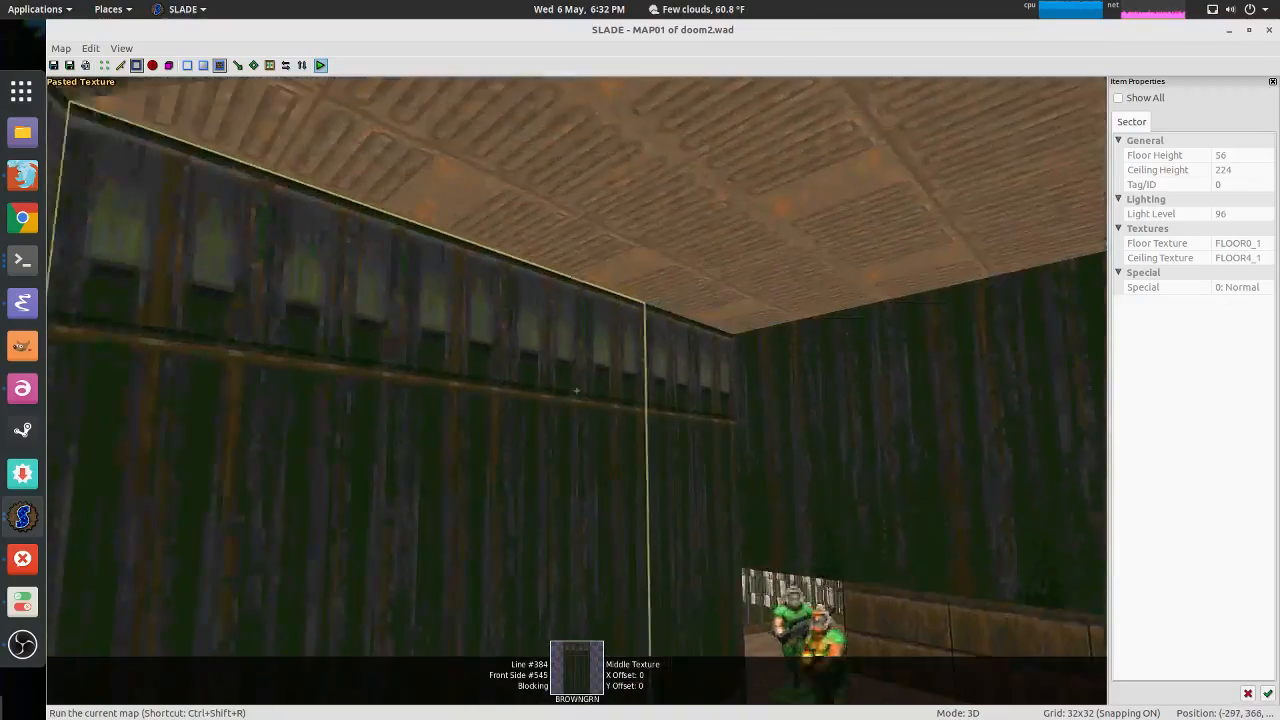
key(w)
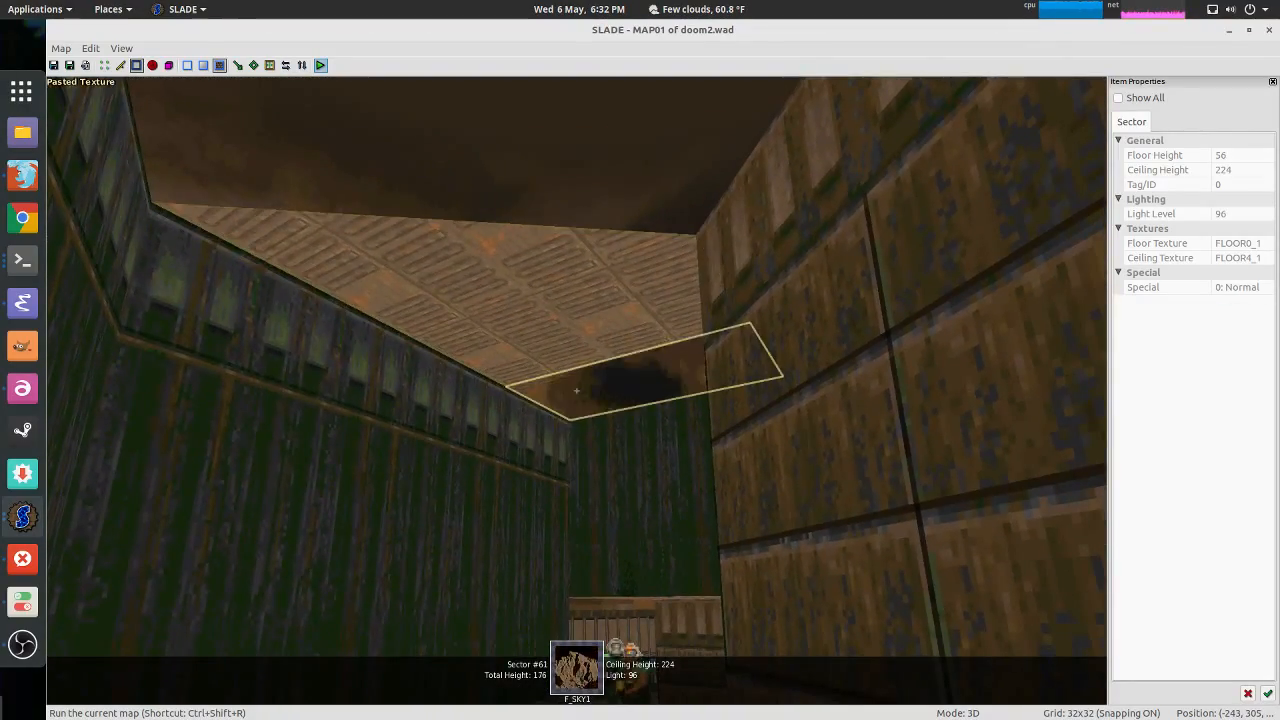
key(w)
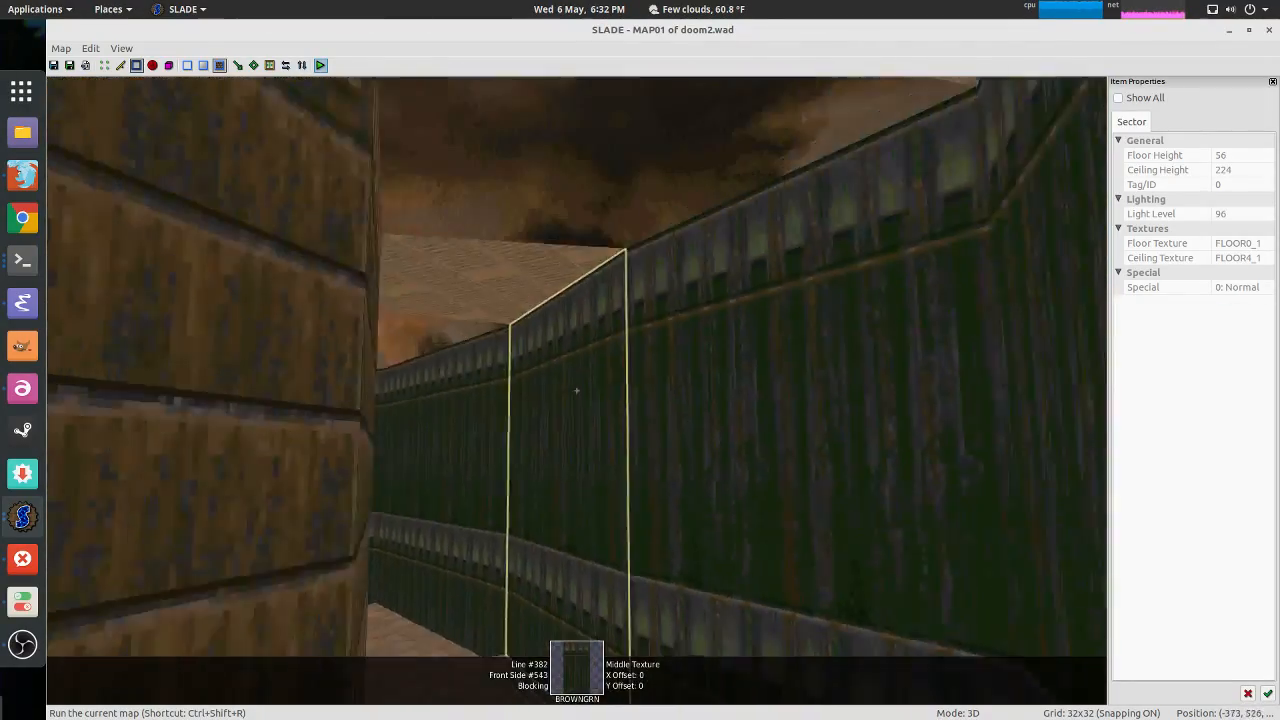
Step: Turn off full-bright display and raise the light of the first two sky-ceiling corridor sections to 144 and 160
key(w)
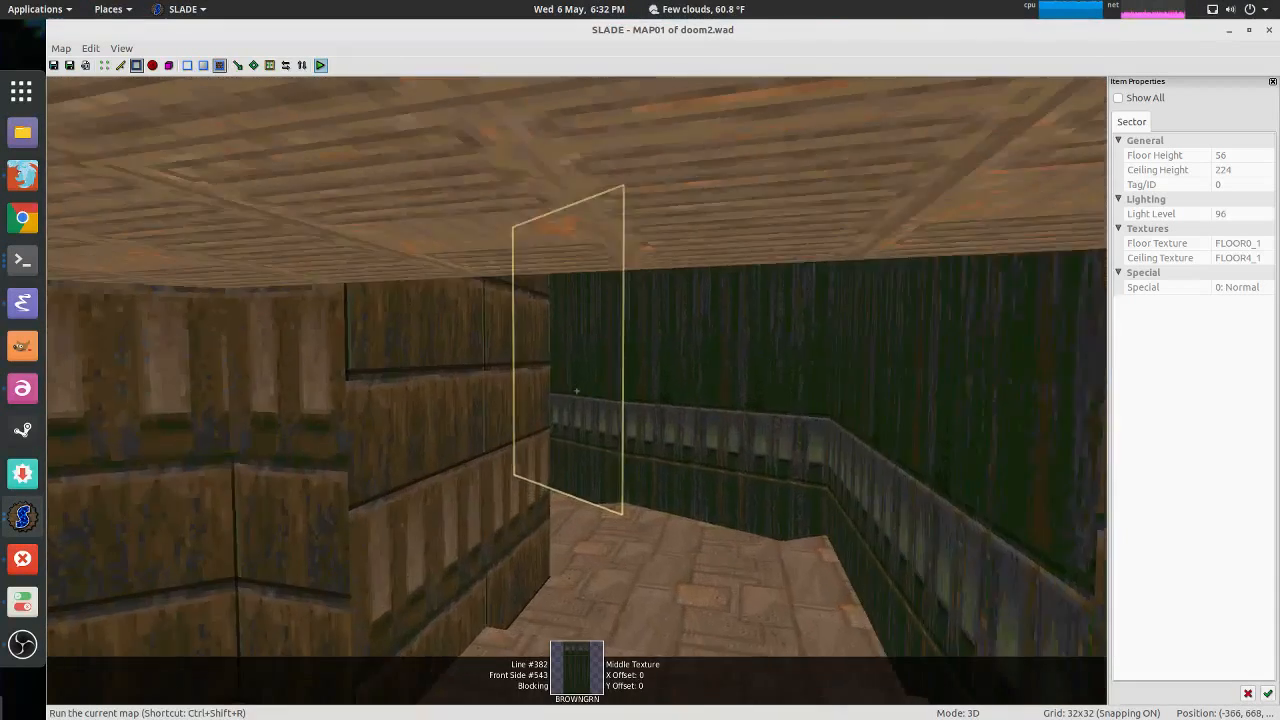
key(b)
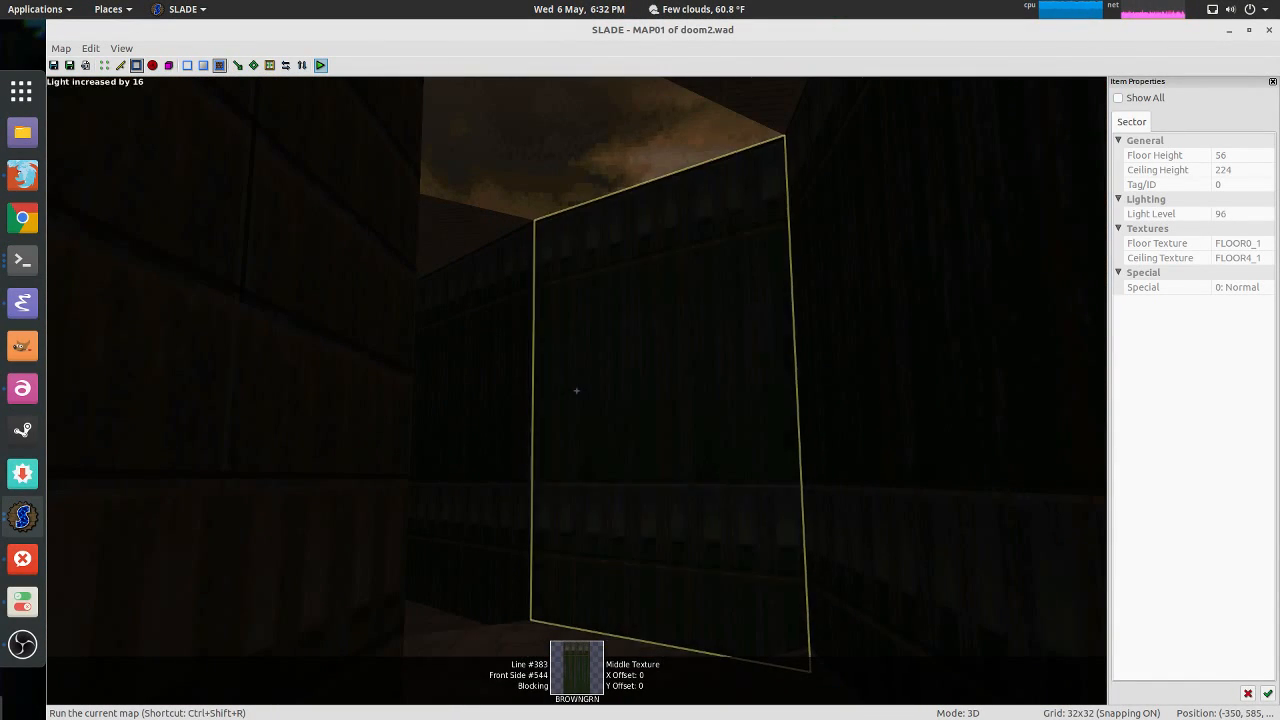
key(apostrophe)
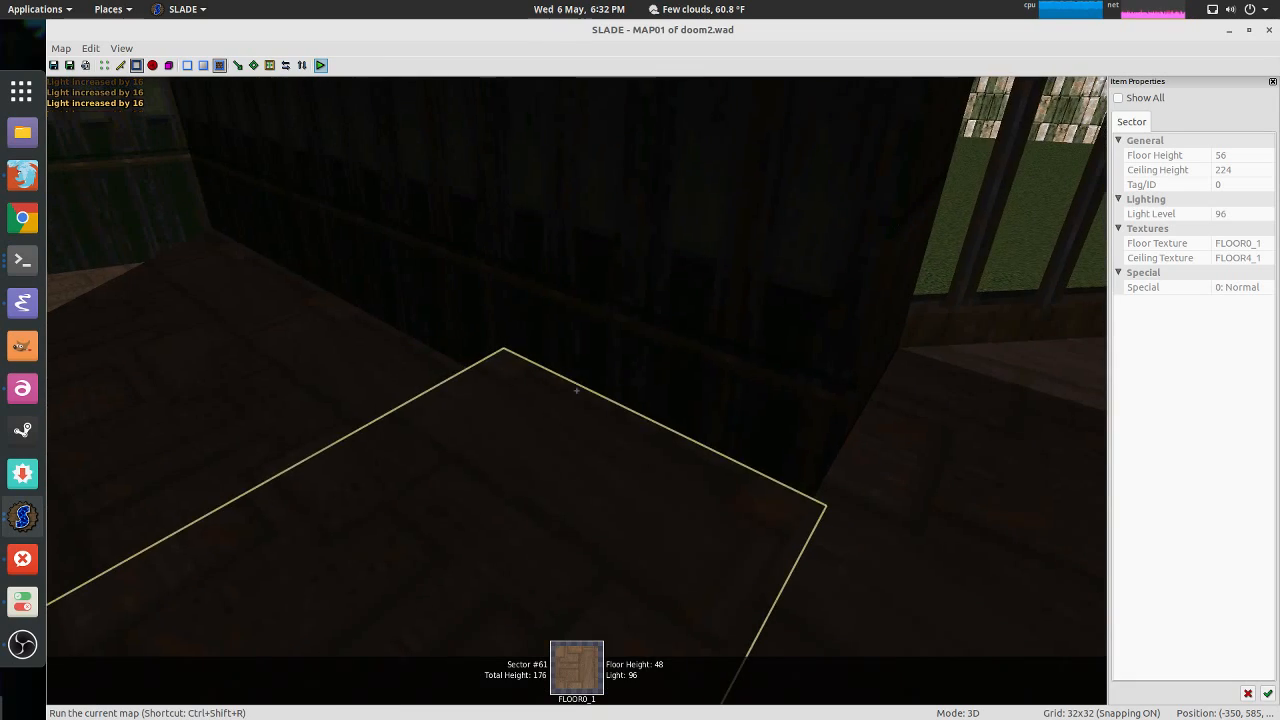
key(w)
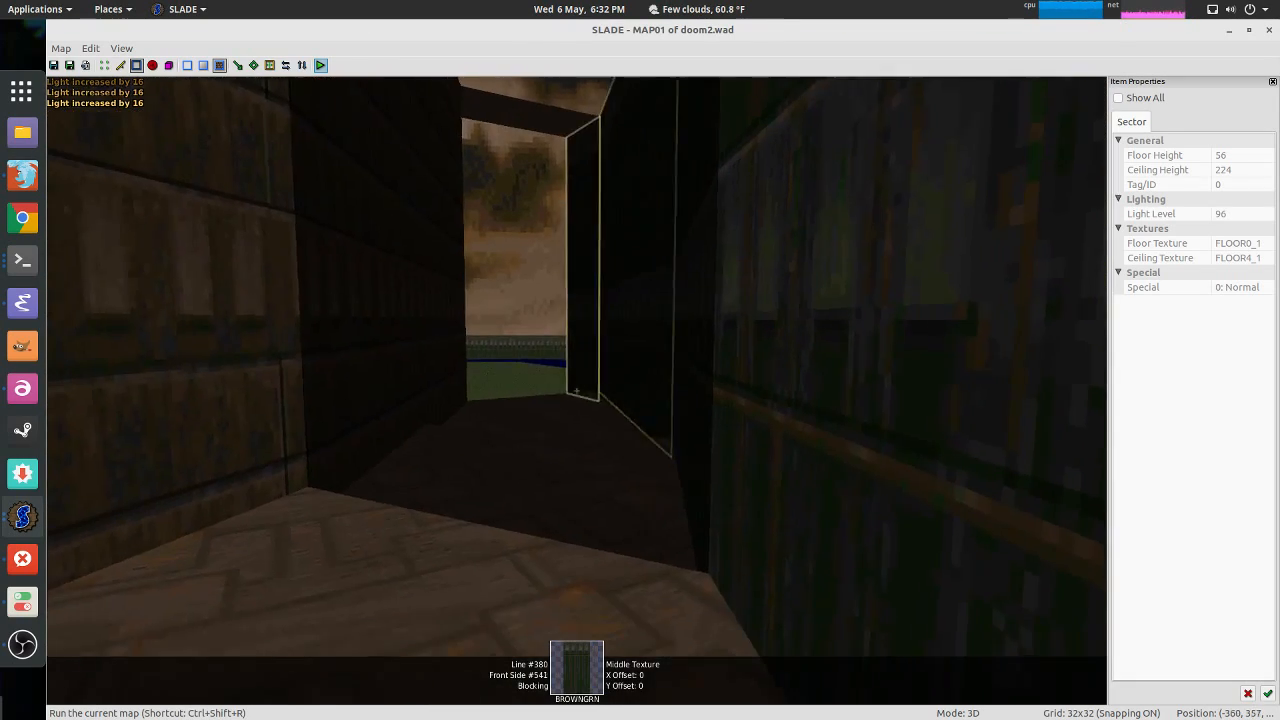
key(q)
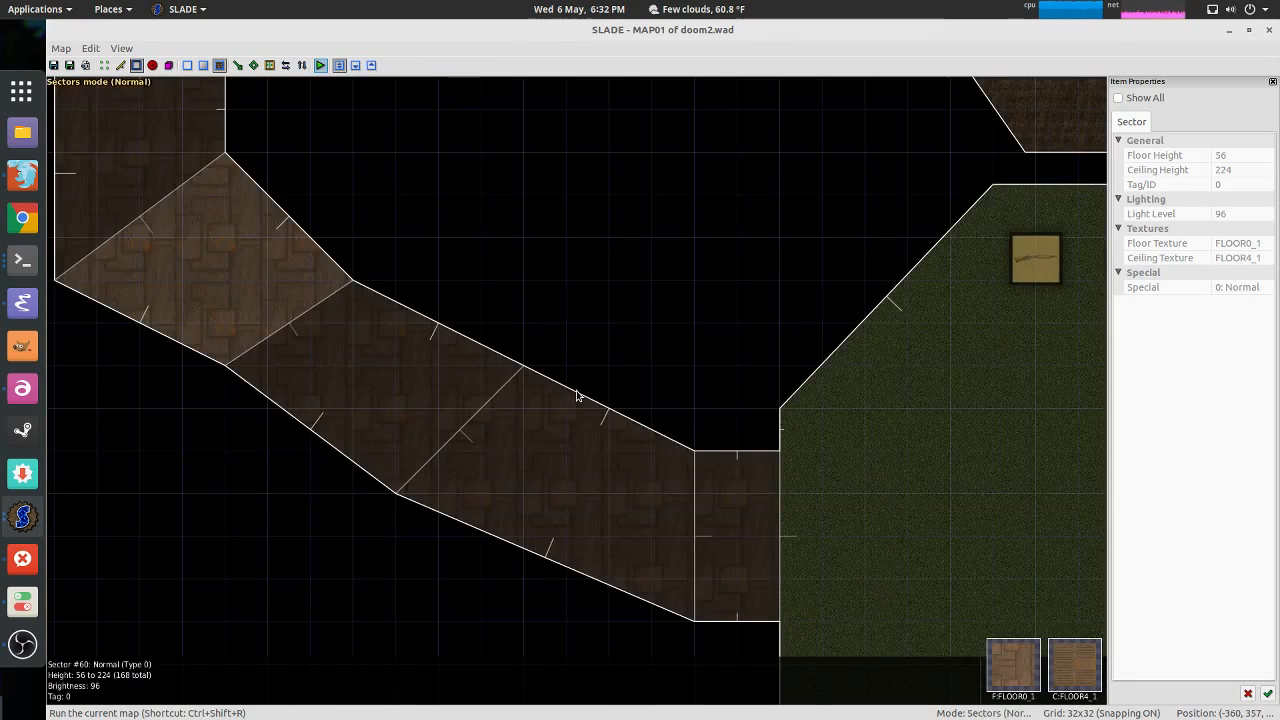
Step: Raise the light level of the last sky-ceiling corridor section before the courtyard to 176
key(q)
key(w)
key(w)
key(s)
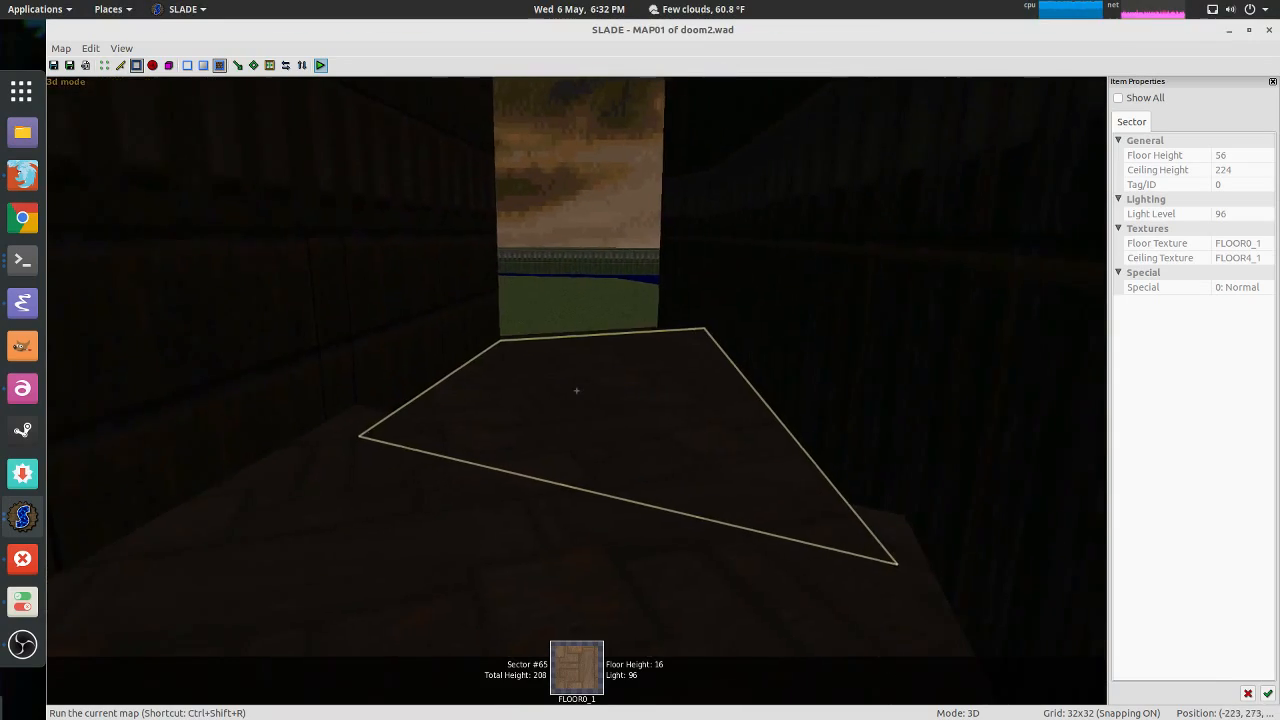
key(apostrophe)
key(apostrophe)
key(apostrophe)
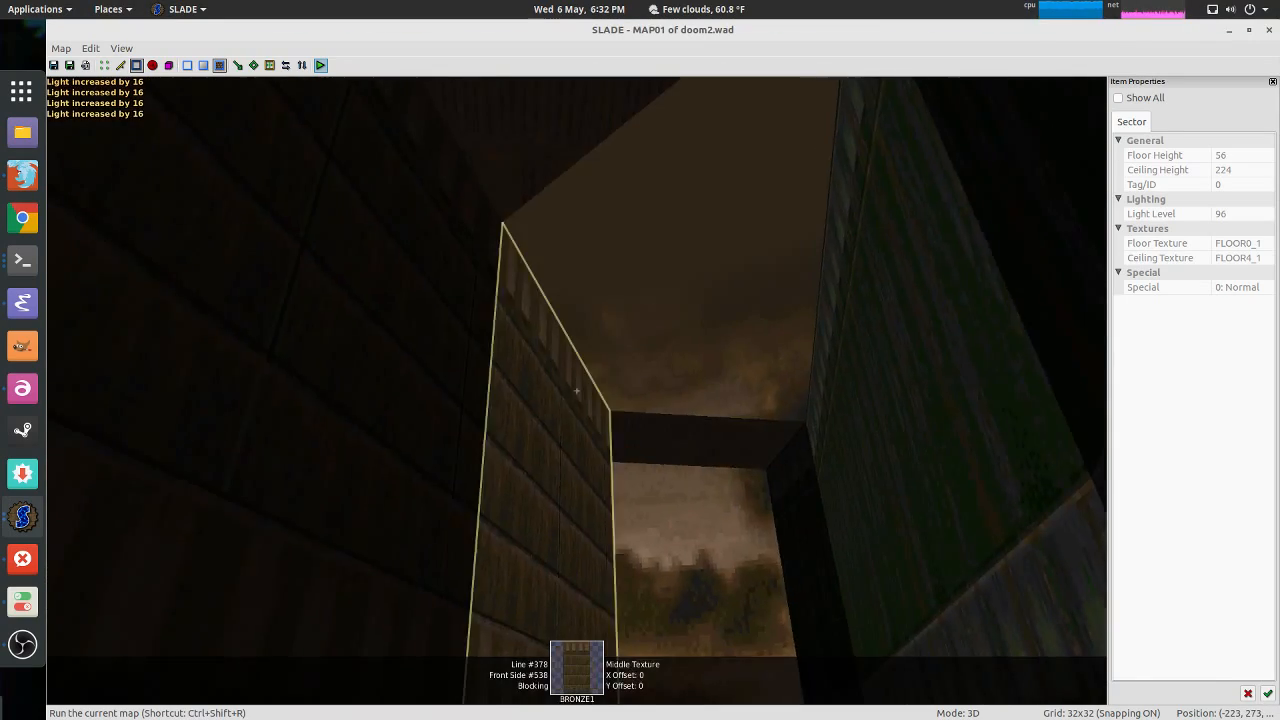
key(w)
key(w)
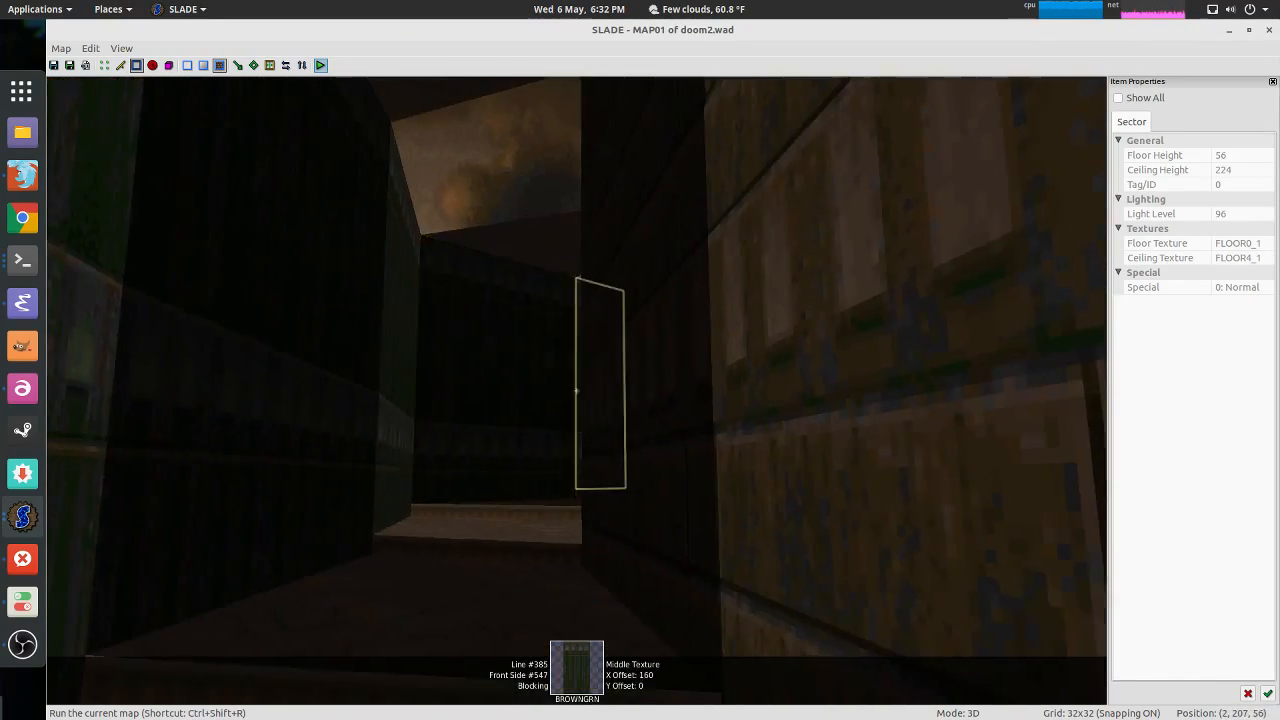
Step: Raise the middle sky section's ceiling to 240 and copy BROWNGRN from the wall onto its missing upper textures
key(w)
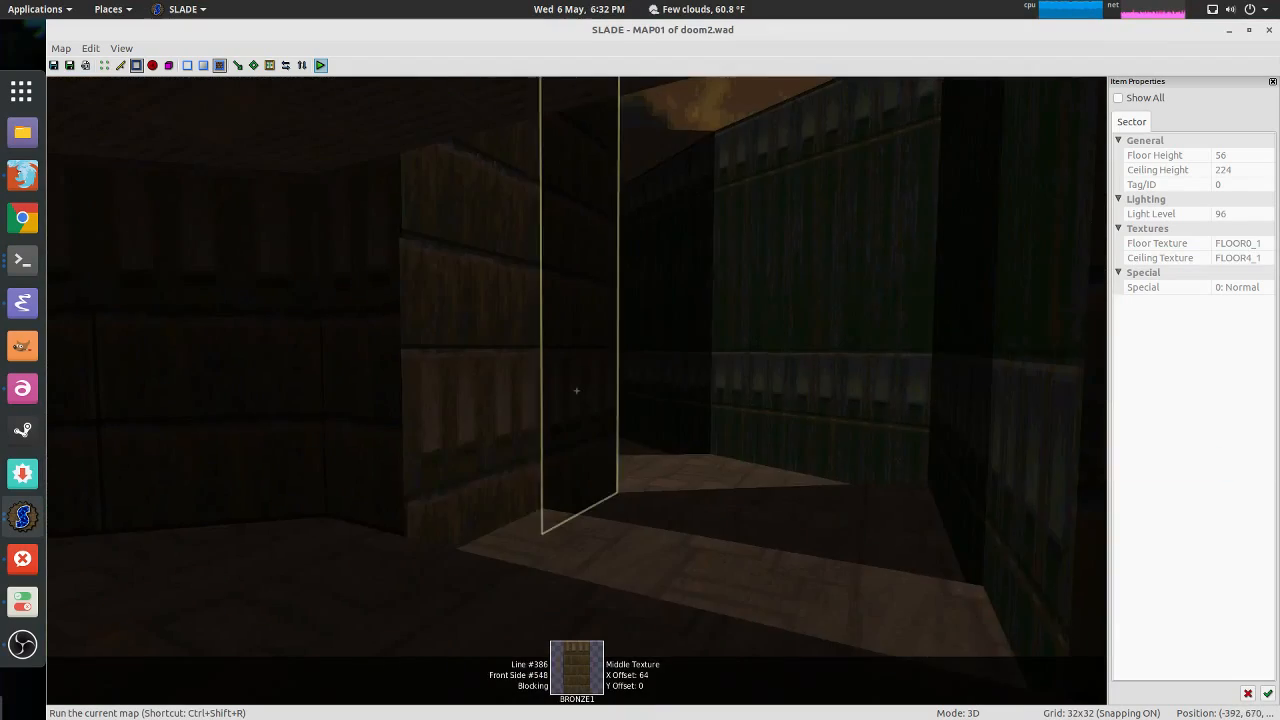
key(w)
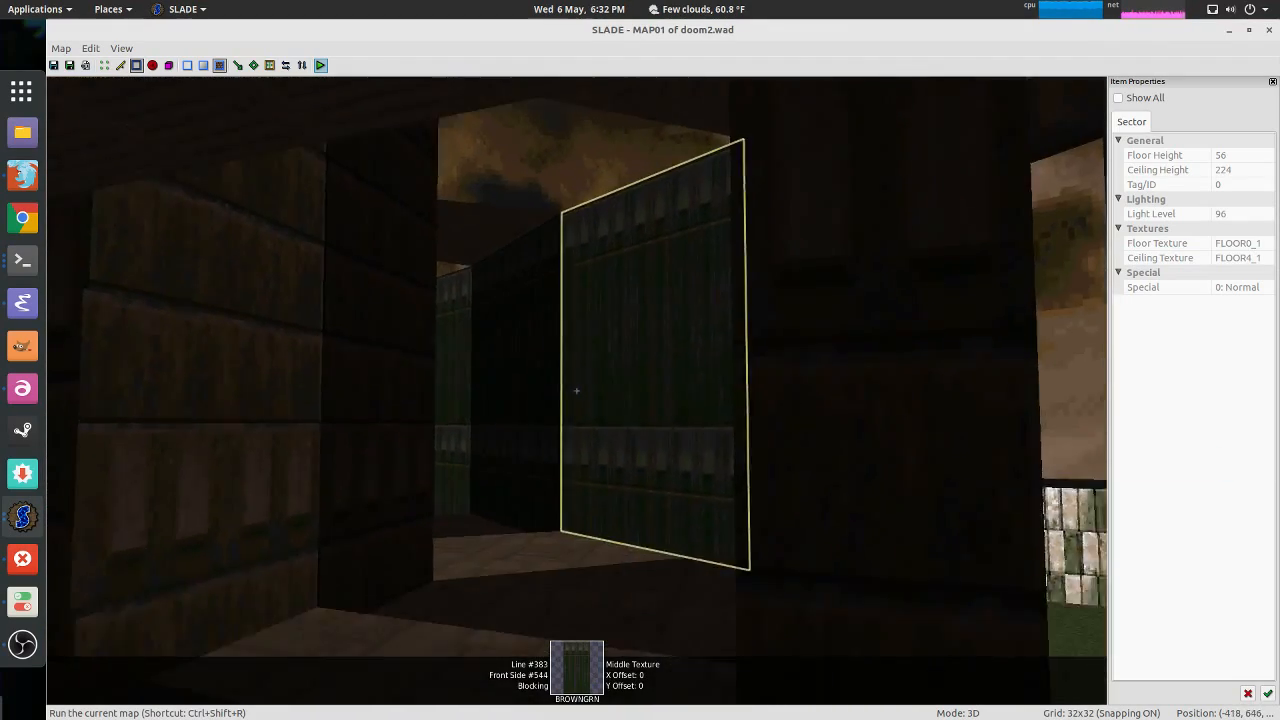
key(w)
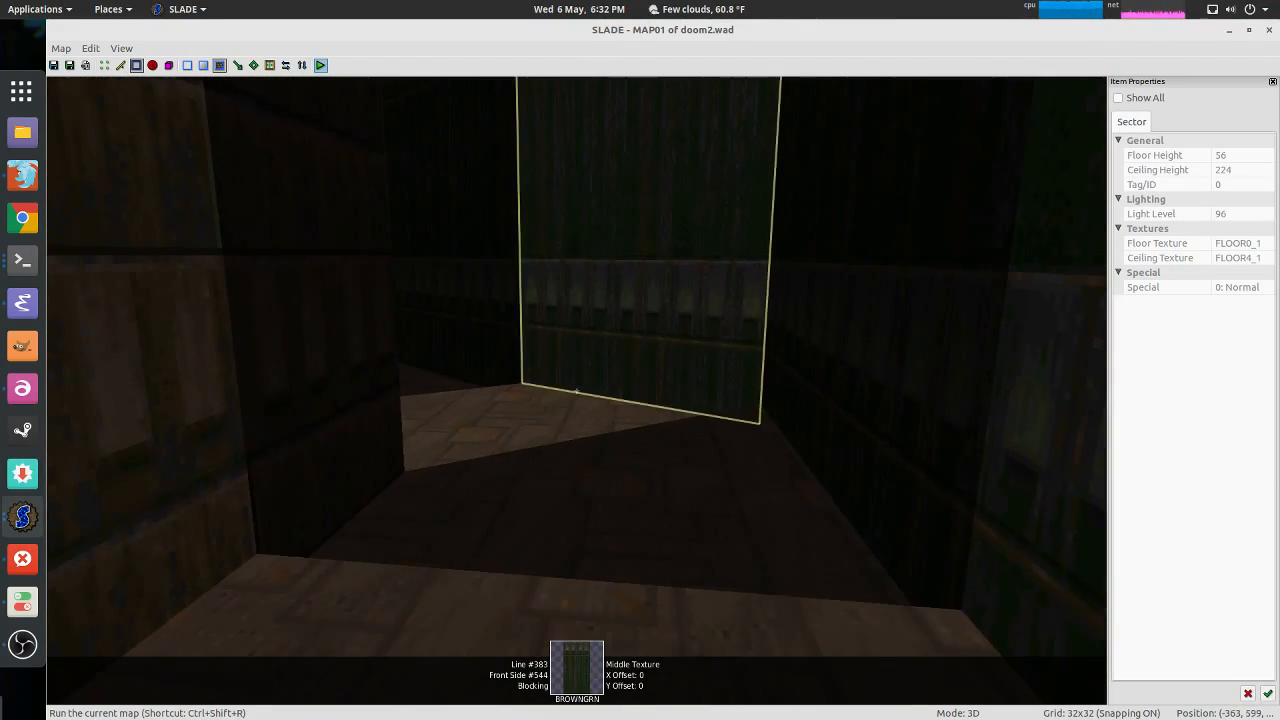
key(s)
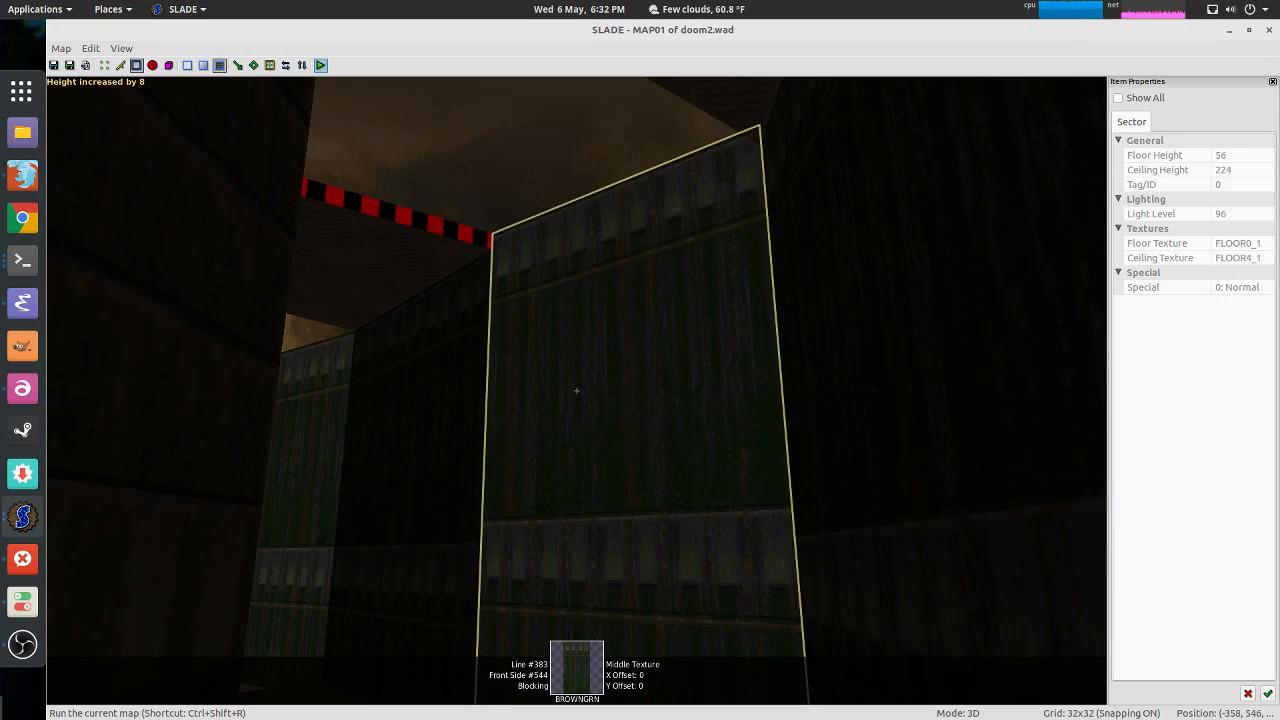
key(s)
key(w)
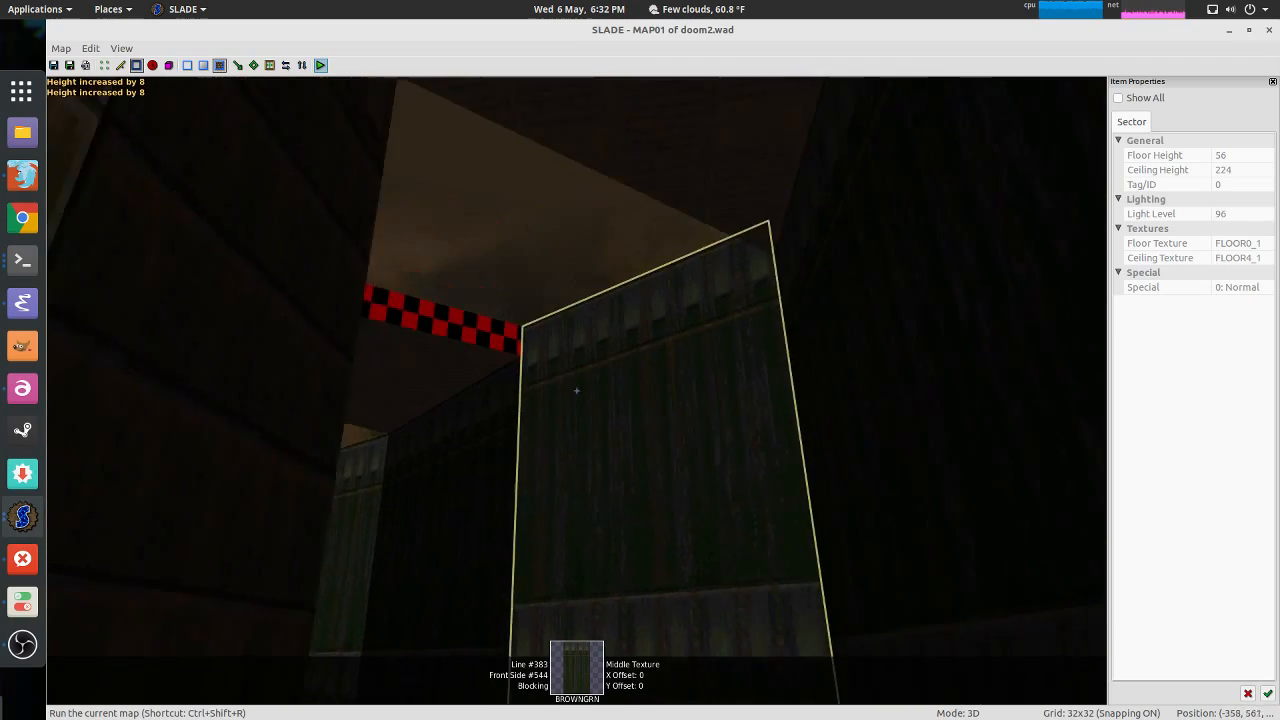
key(w)
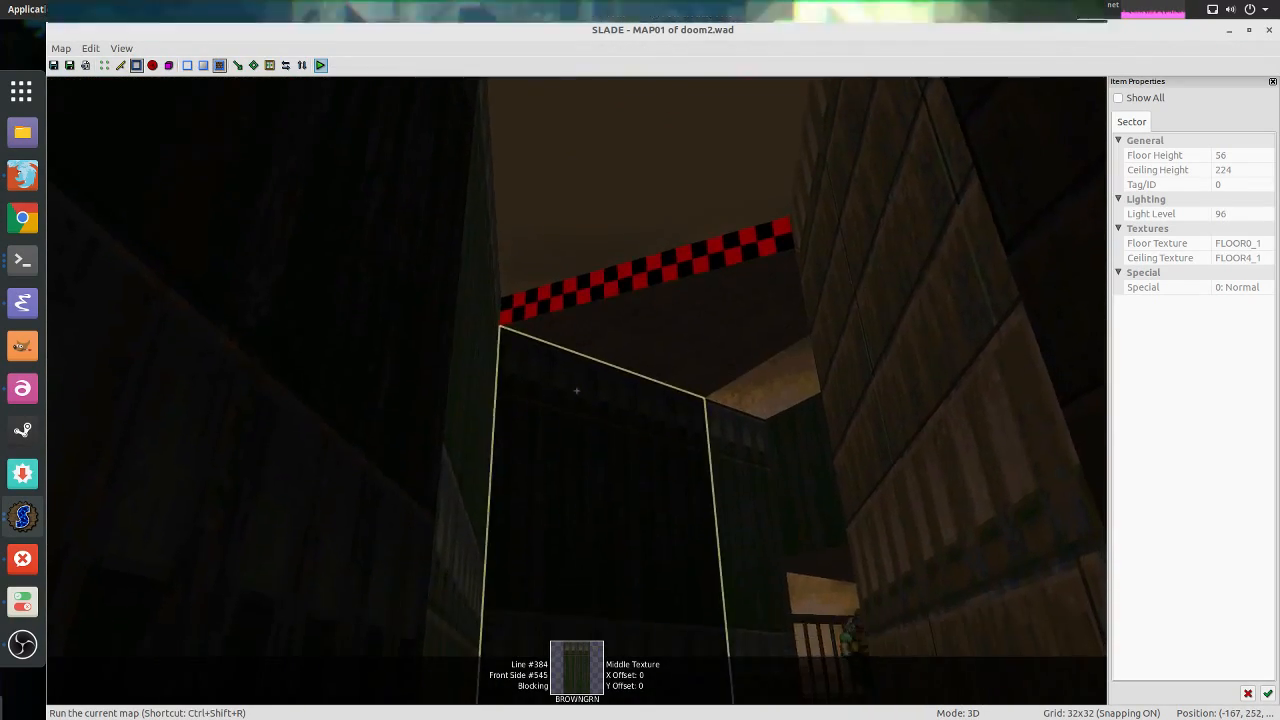
key(d)
key(w)
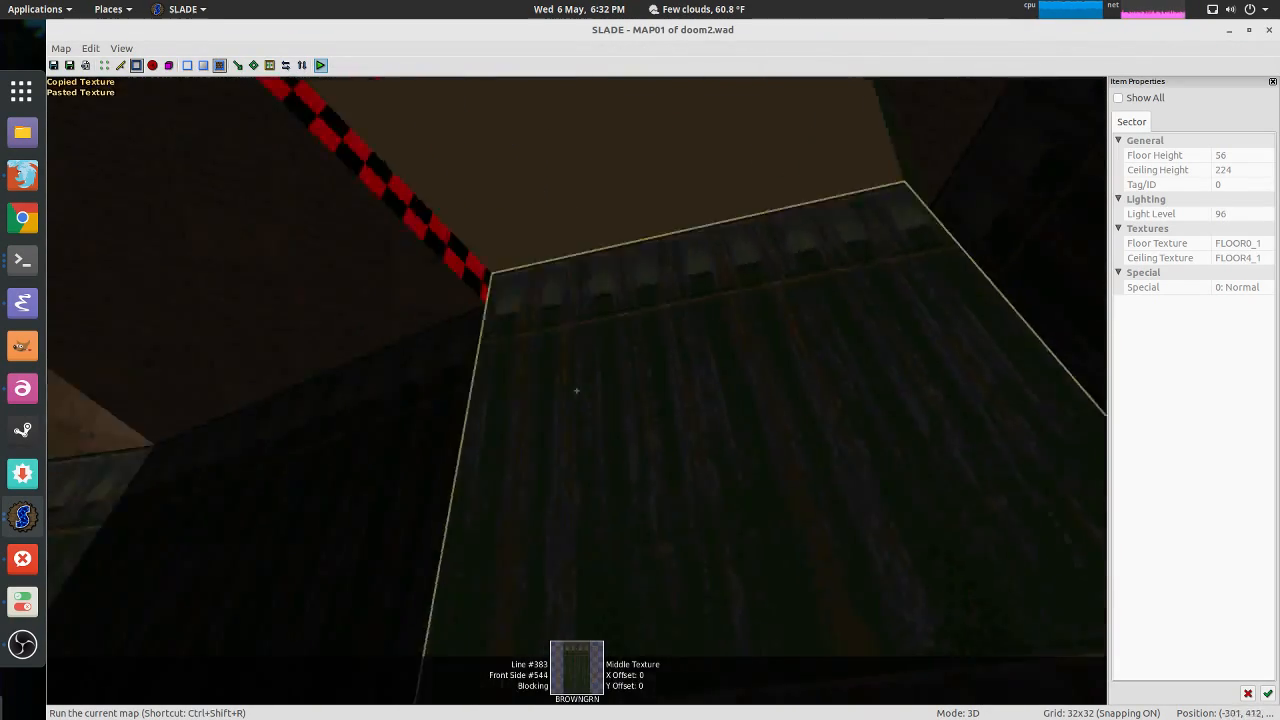
key(ctrl+v)
Step: Raise the ceiling of the sky section nearest the courtyard to 240 and paste BROWNGRN onto its missing upper textures
key(w)
key(w)
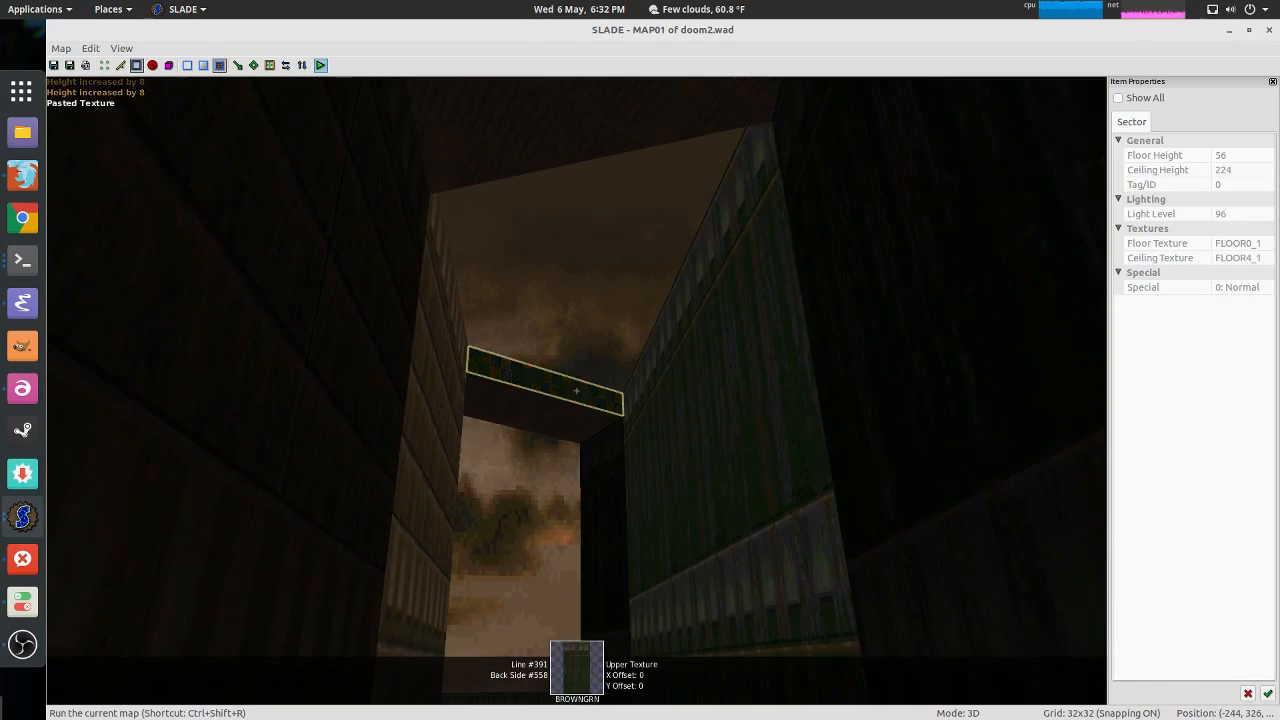
key(w)
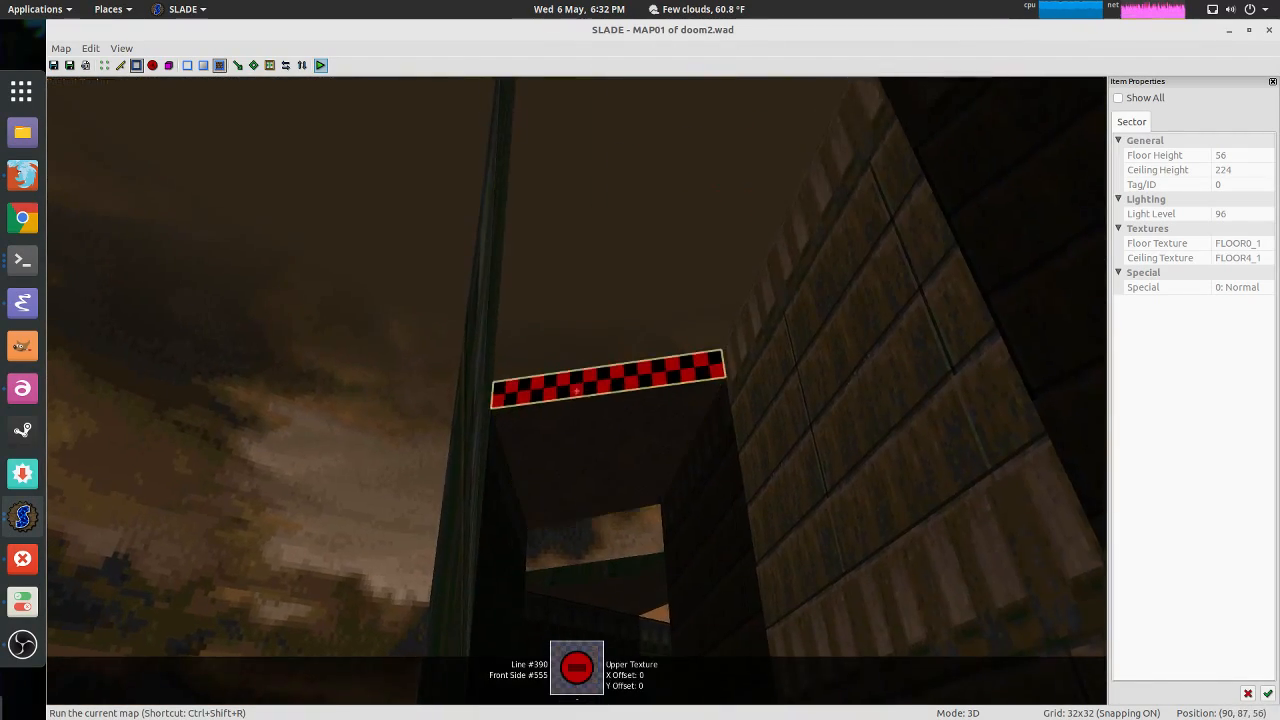
key(ctrl+v)
key(w)
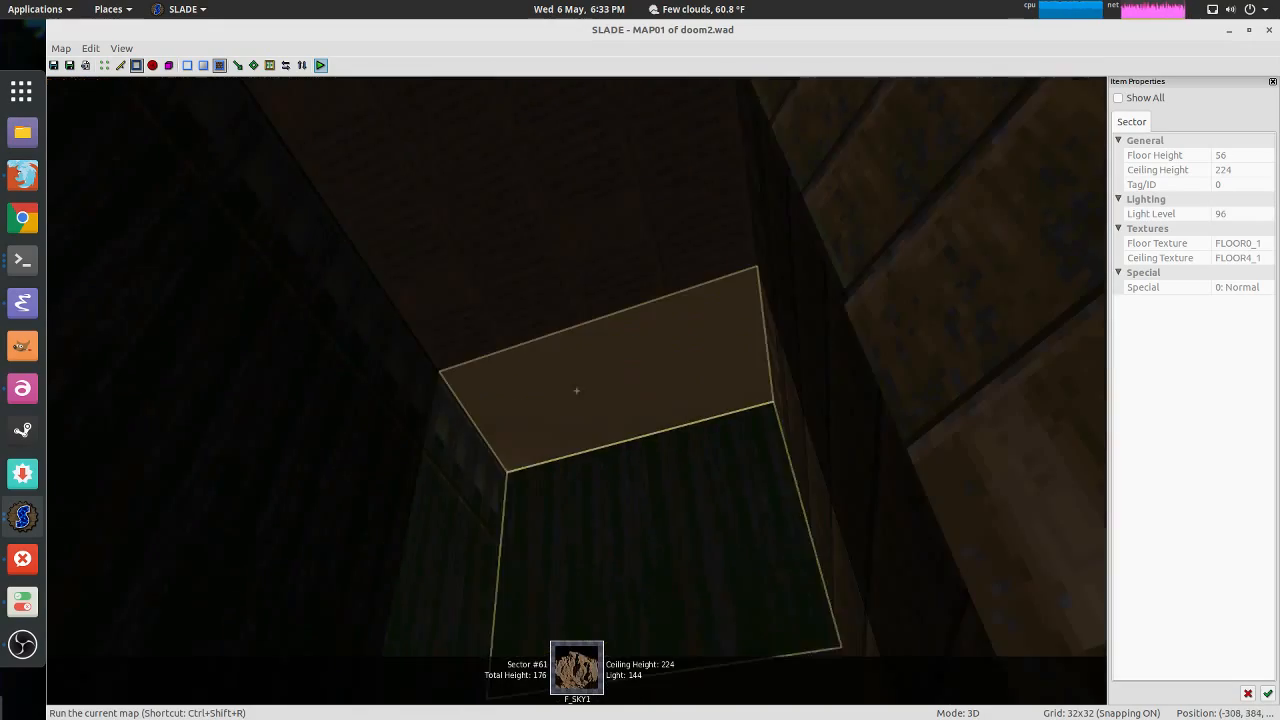
Step: Raise the ceiling of the sky section nearest the start room by 16 units and paste BROWNGRN onto its missing upper textures
key(w)
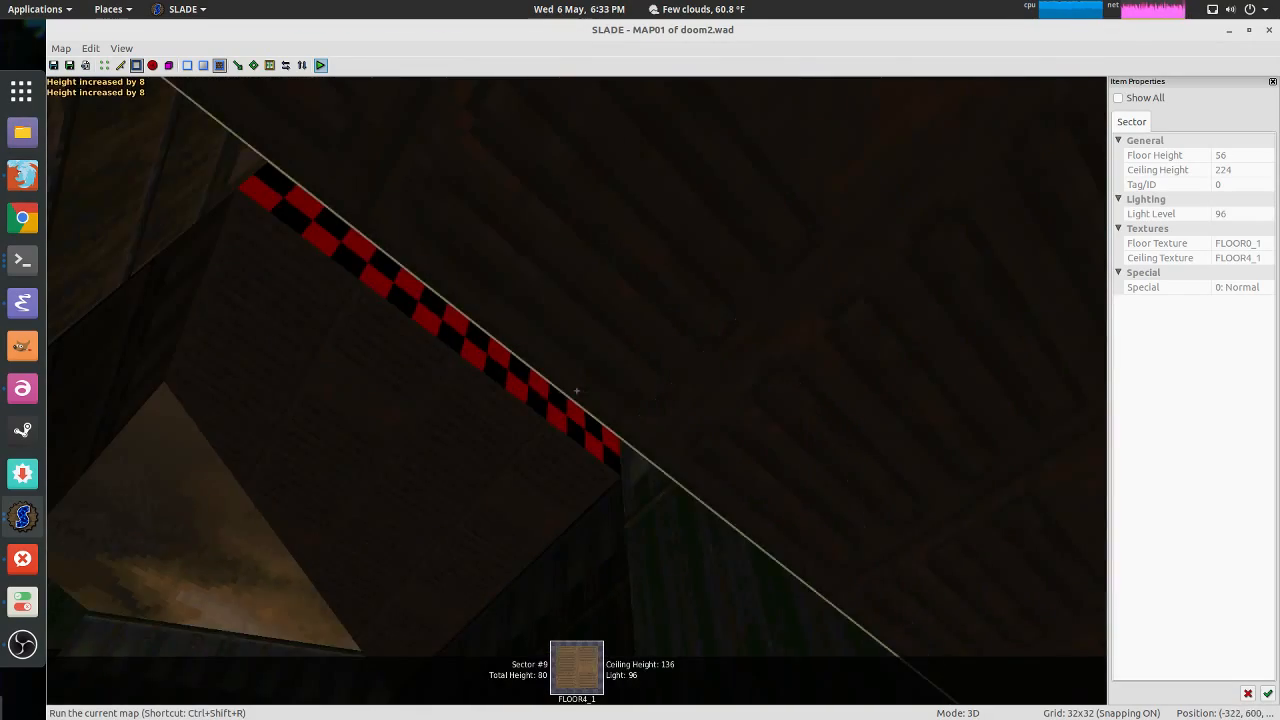
key(ctrl+v)
key(s)
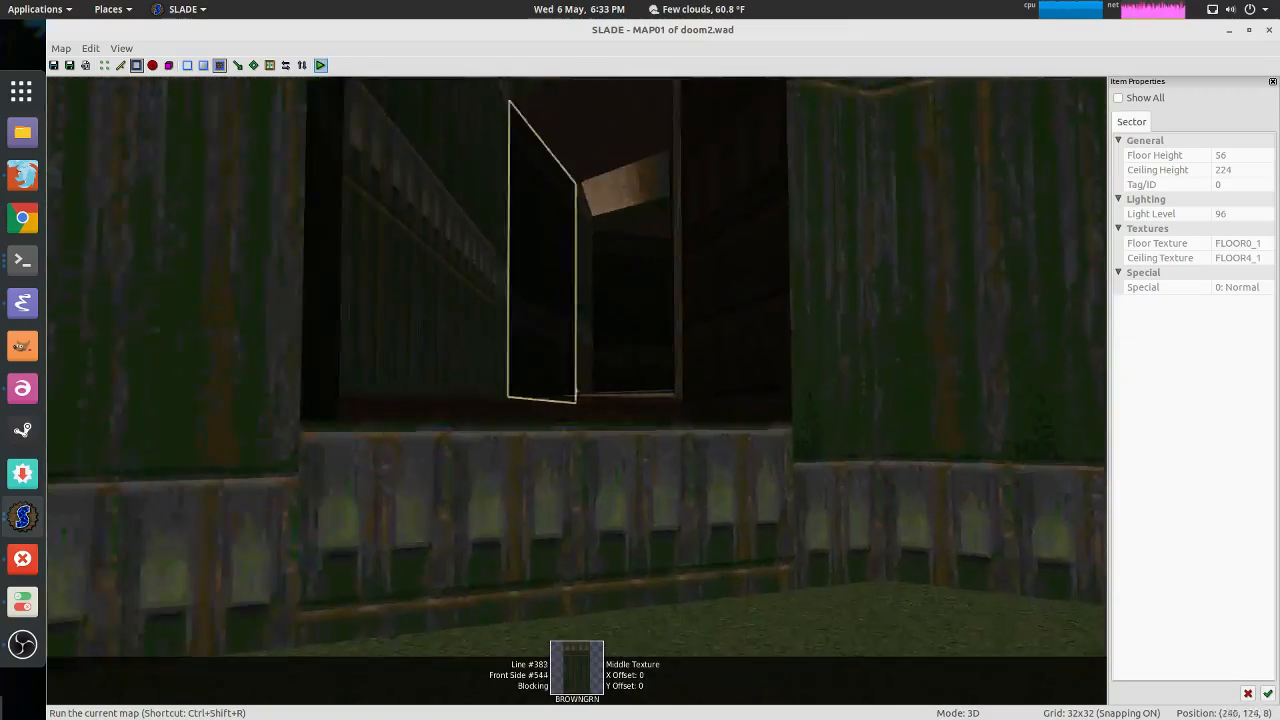
Step: Move the courtyard's northwest corner vertex, near the shotgun, down to (288, 416)
key(q)
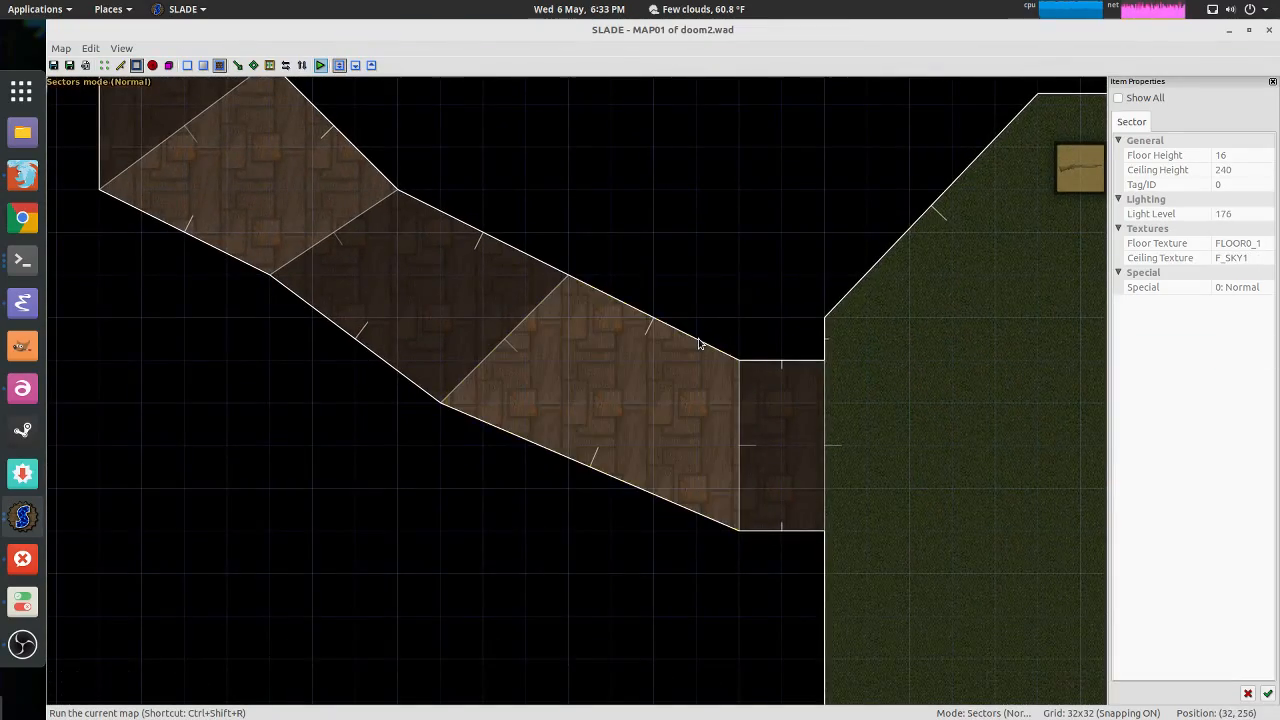
key(q)
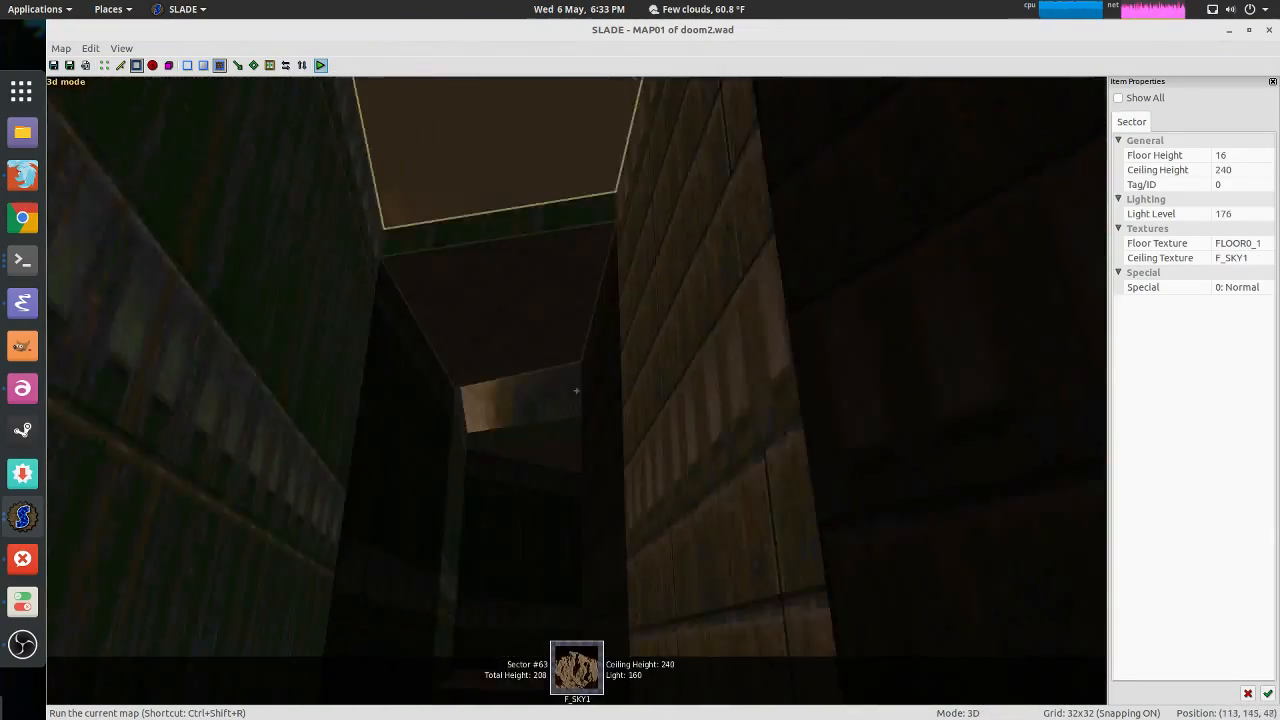
key(s)
key(w)
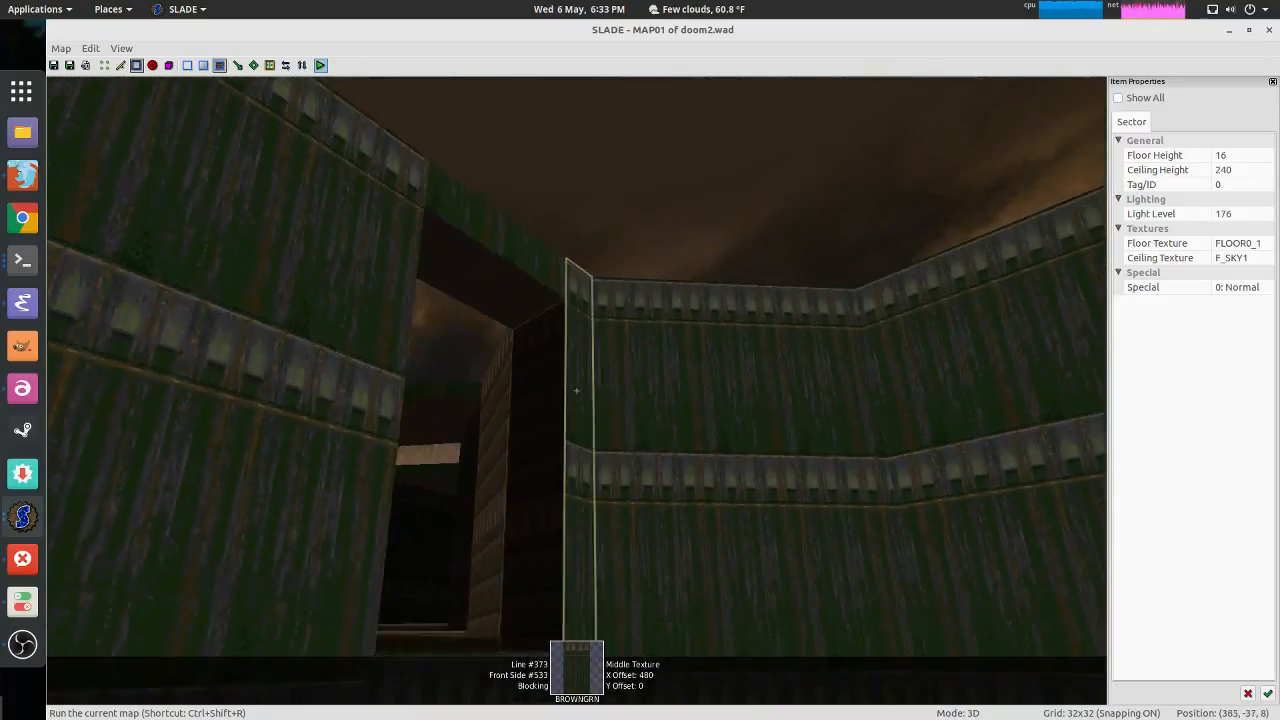
key(q)
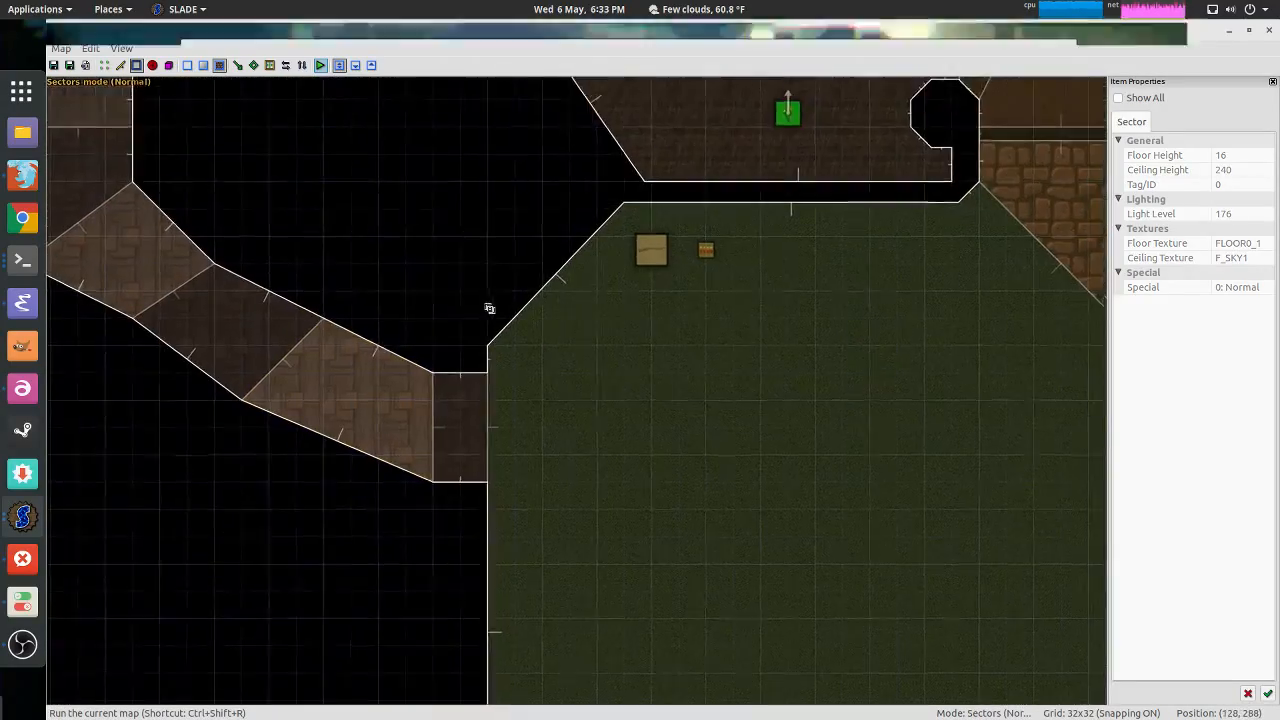
scroll(543, 288, up, 2)
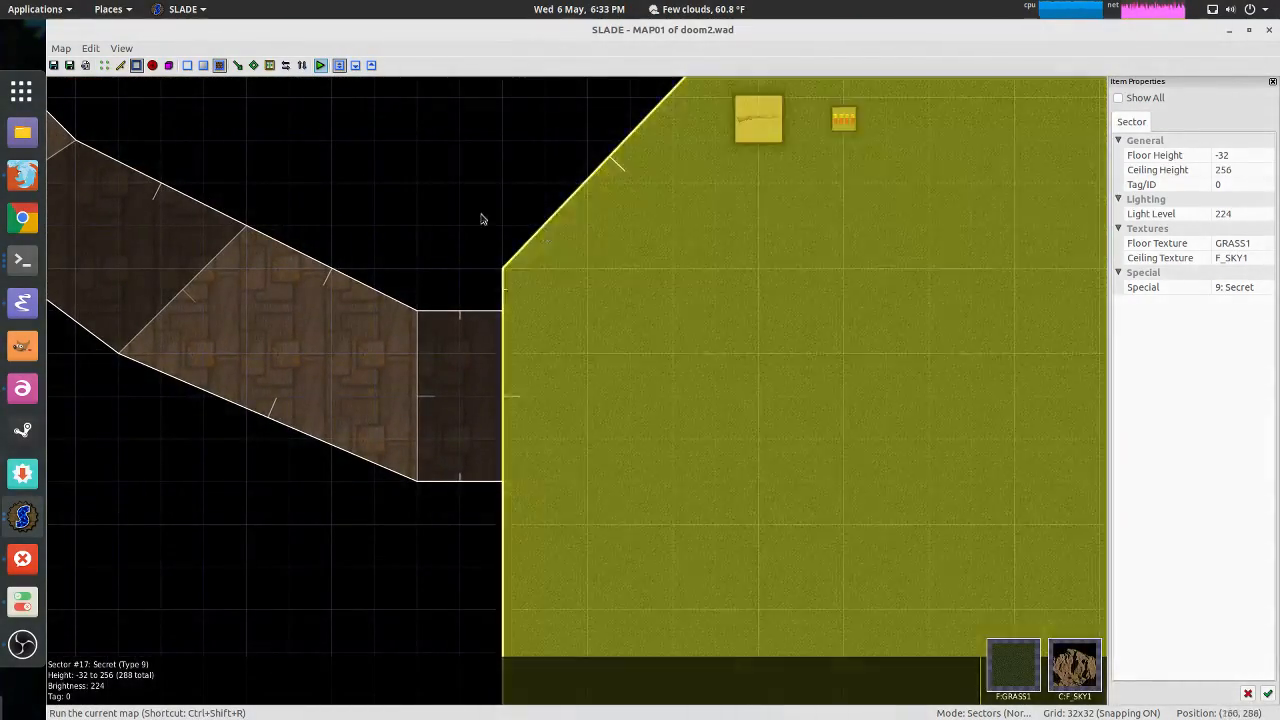
scroll(480, 215, up, 4)
middle_drag(531, 192, 486, 234)
scroll(435, 372, up, 1)
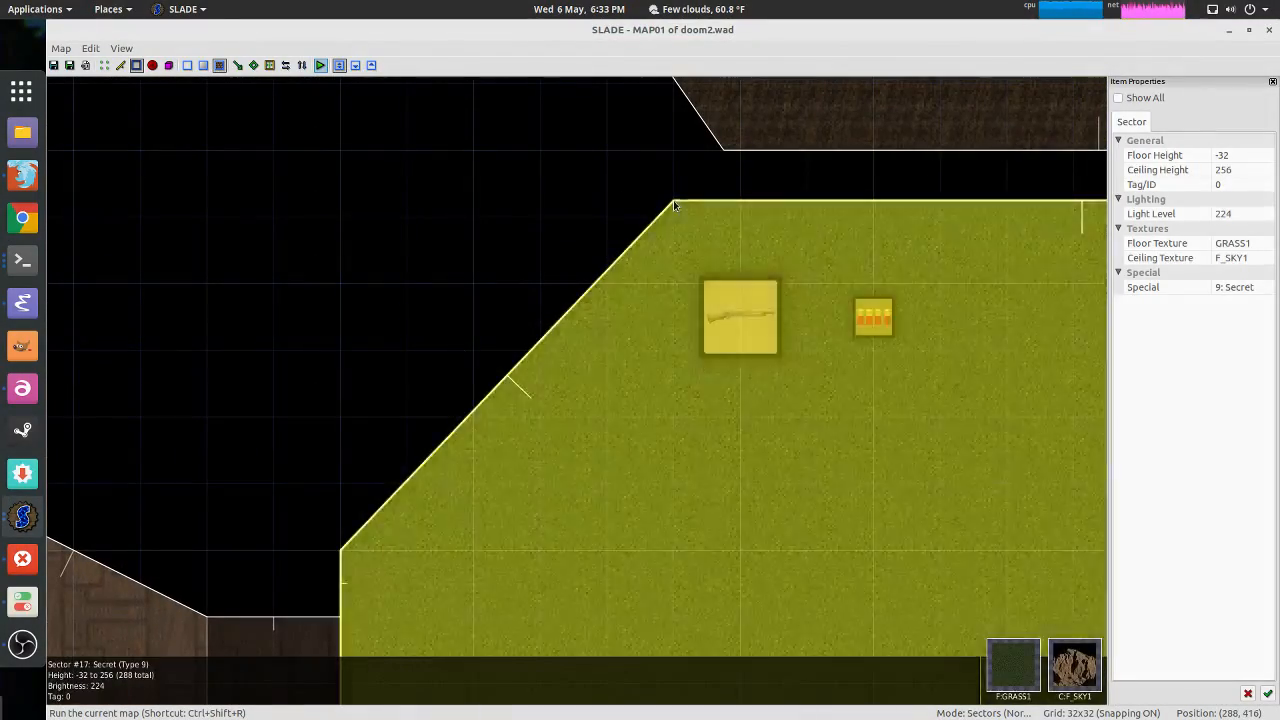
key(v)
drag(676, 212, 674, 233)
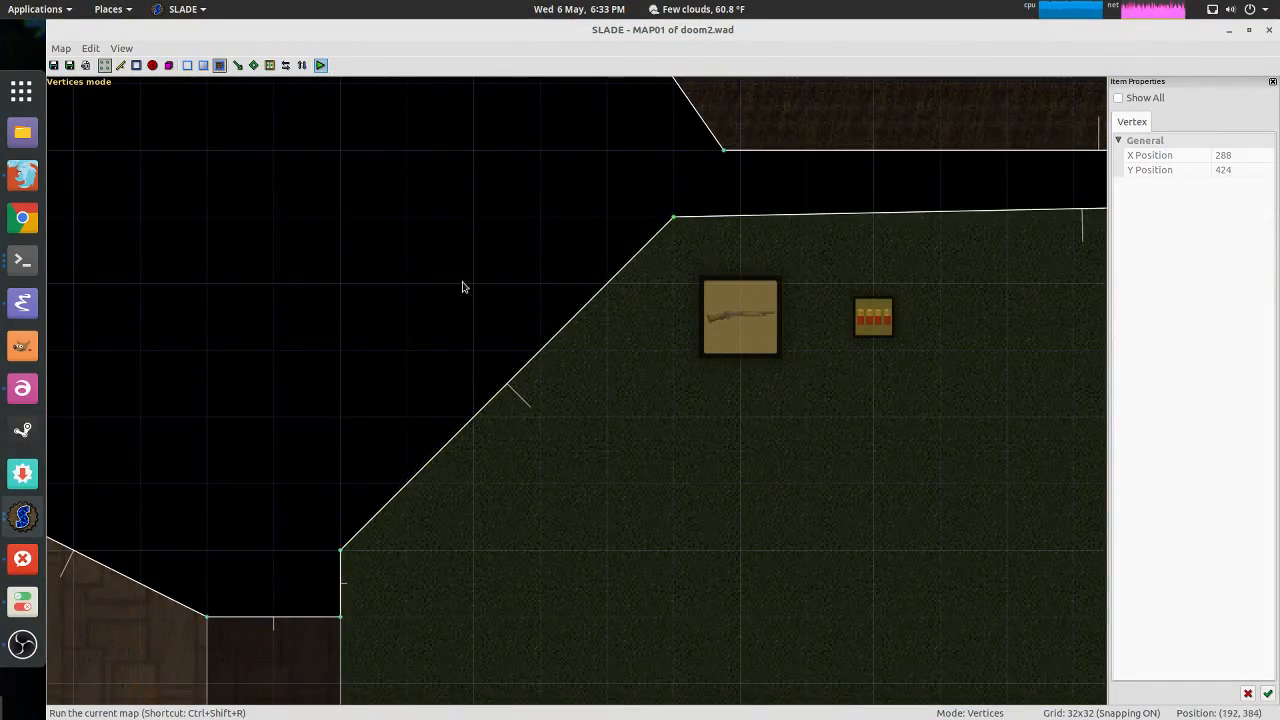
Step: Examine the corridor opening, the courtyard walls and the raised brick platform in 3D with gravity disabled
middle_drag(443, 349, 500, 226)
middle_drag(552, 346, 665, 150)
scroll(586, 271, down, 2)
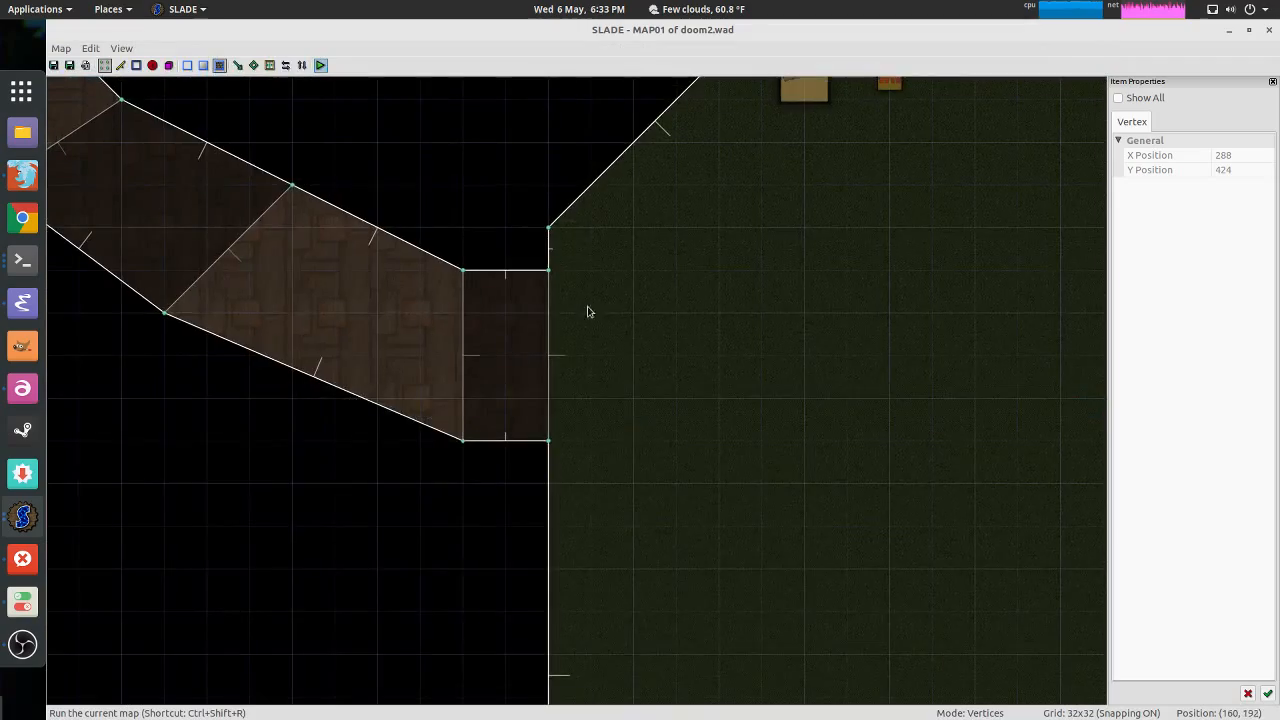
key(q)
key(g)
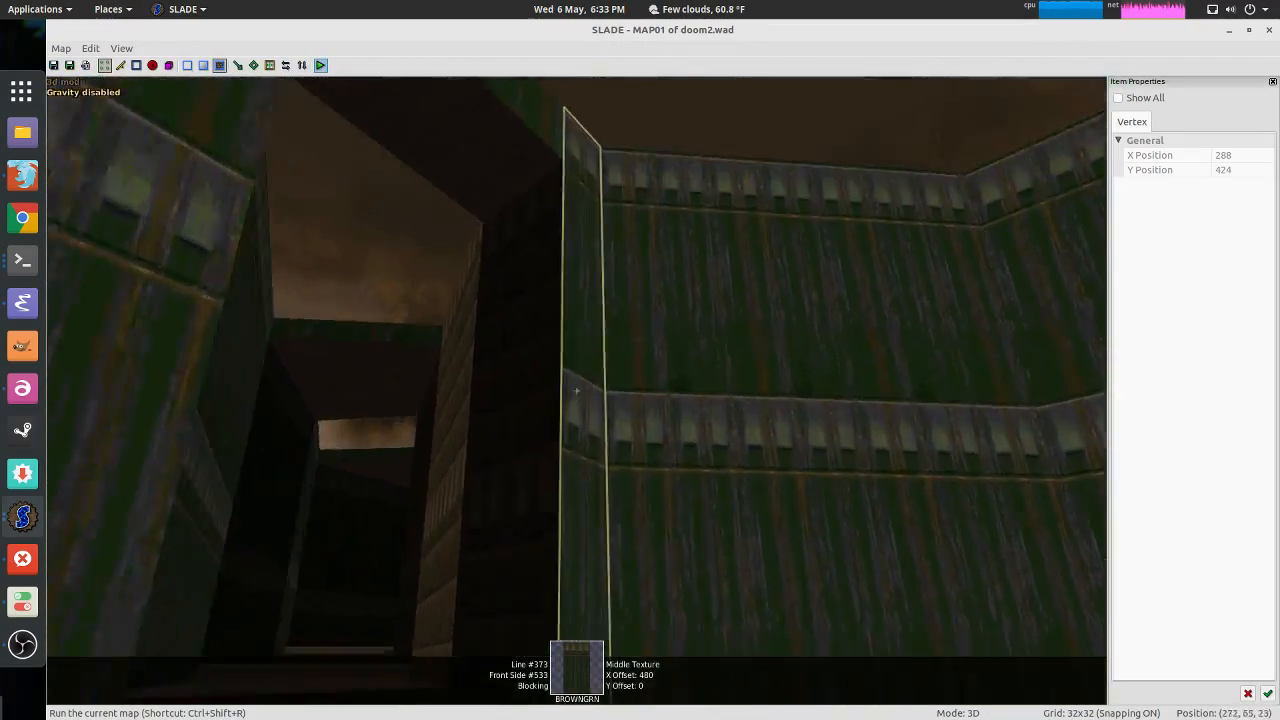
key(w)
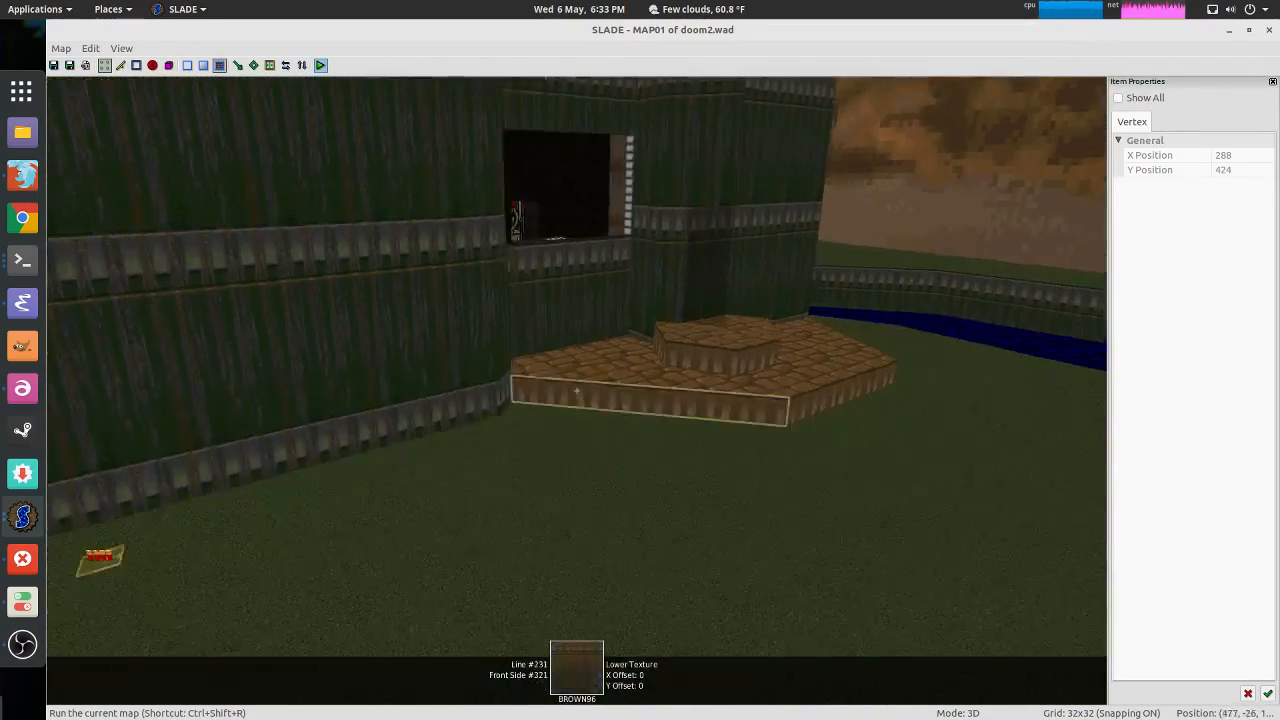
key(w)
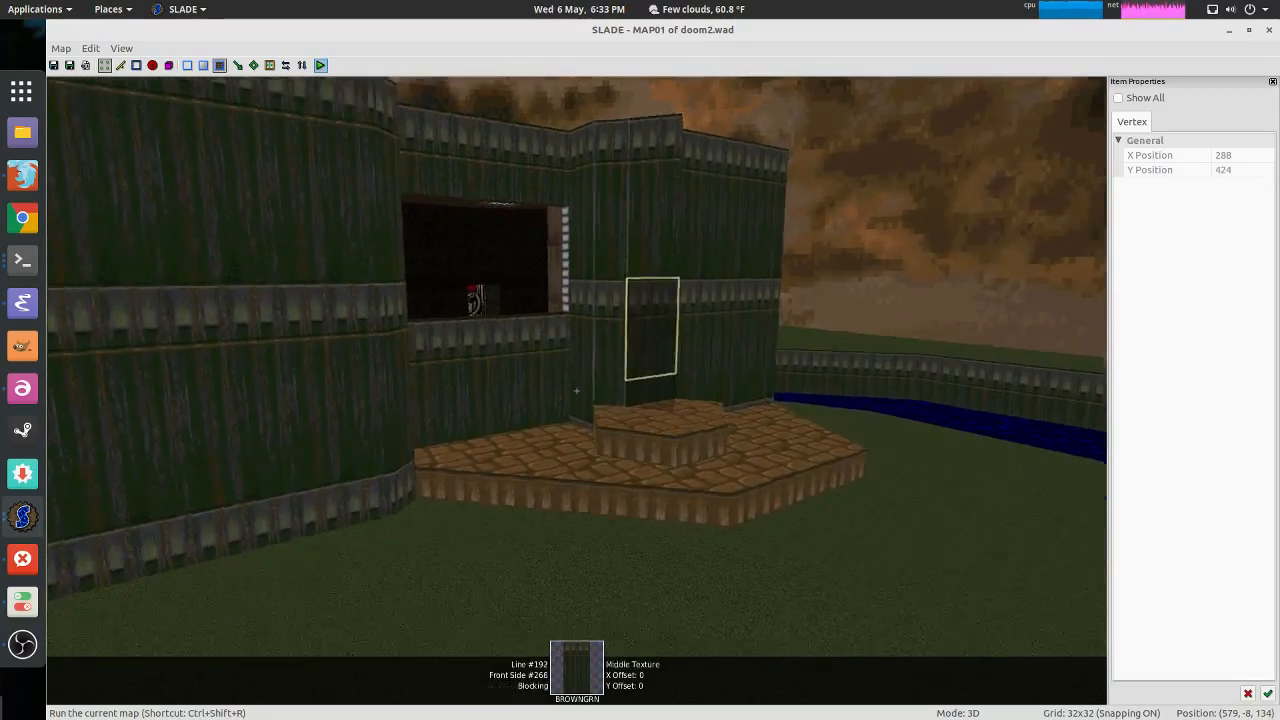
Step: Draw a platform outline in front of the corridor opening, from the courtyard's diagonal wall around to (128, 0) on the west wall
key(q)
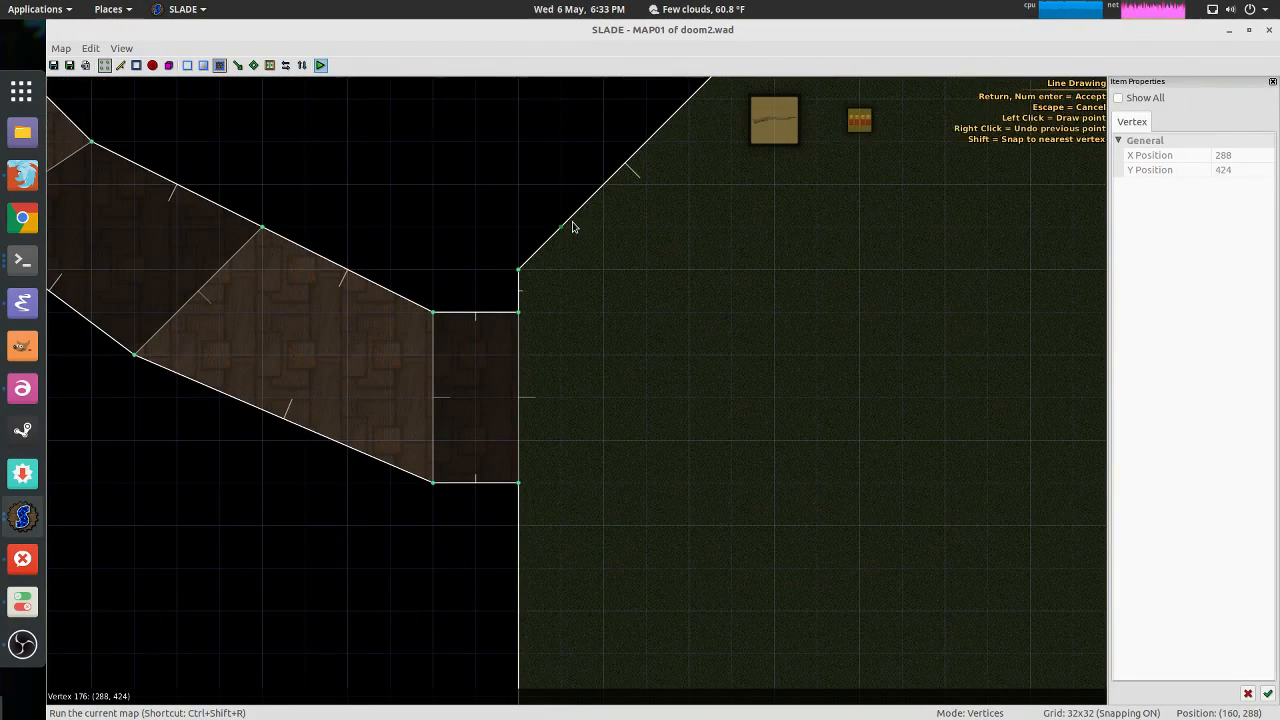
click(603, 205)
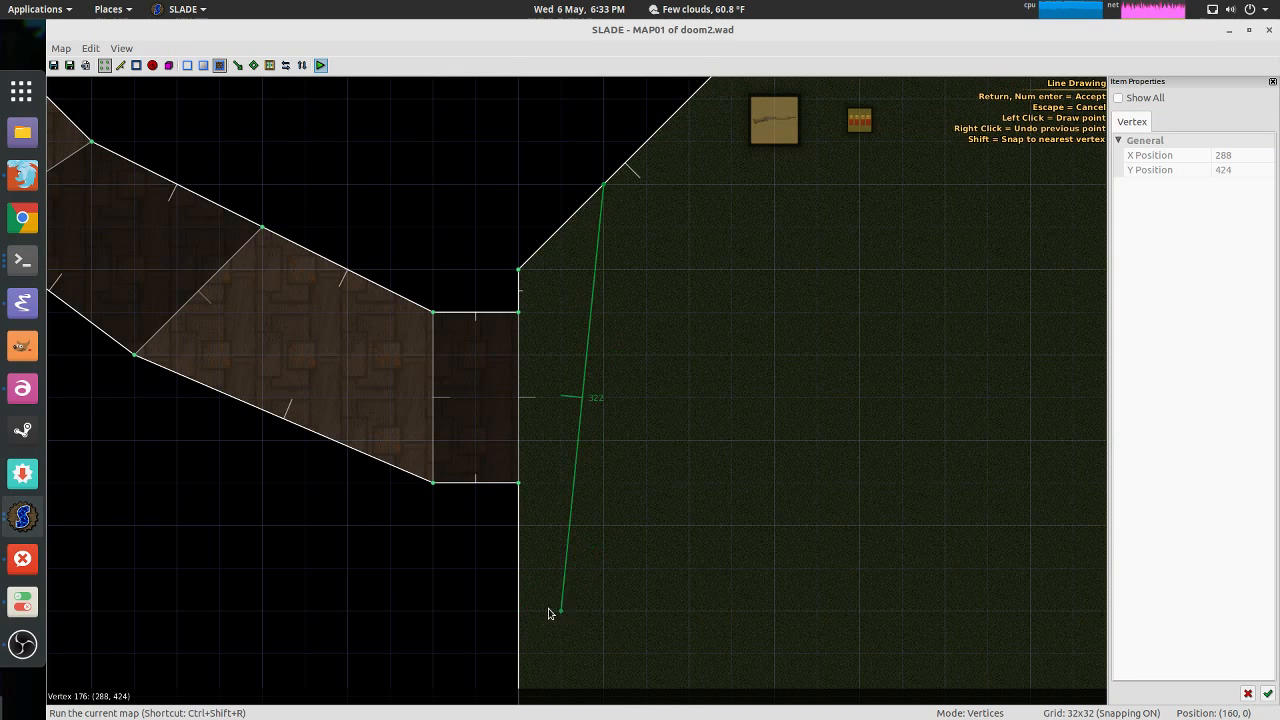
click(606, 186)
scroll(534, 489, down, 2)
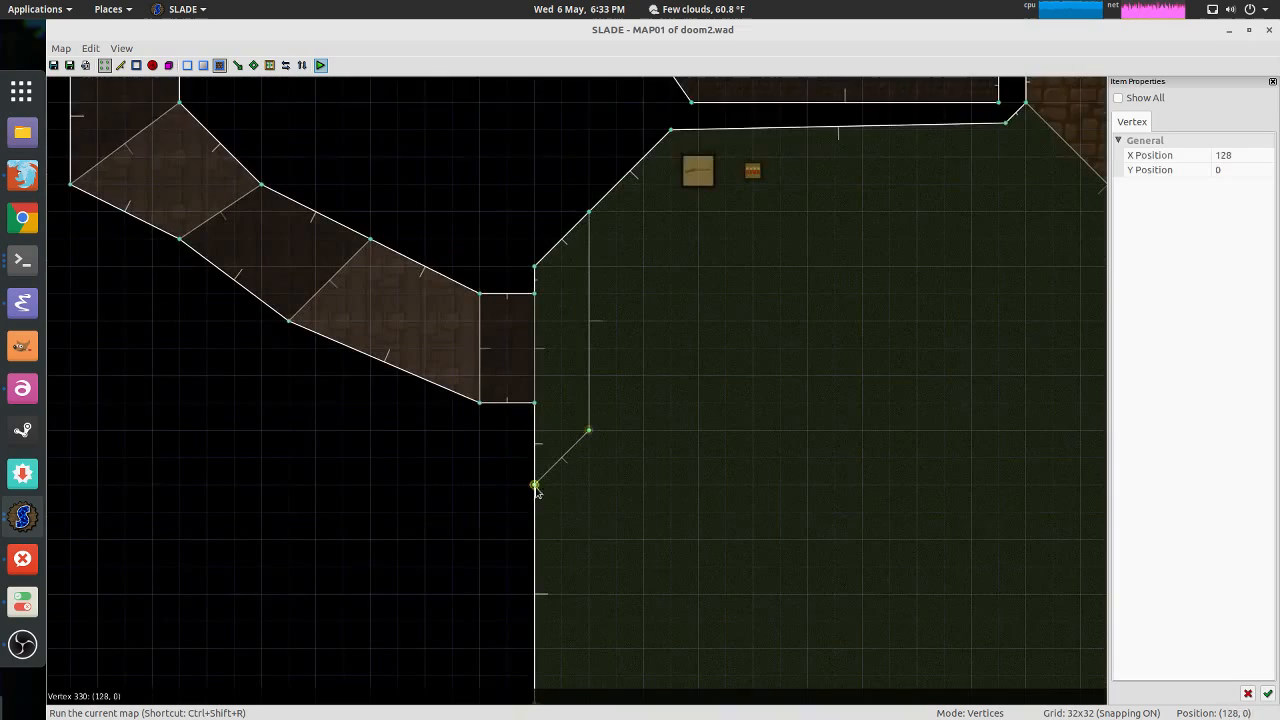
Step: Draw a second, larger platform outline from (128, -64) on the west wall through (256, 64) to (256, 384) on the diagonal wall
key(space)
click(535, 539)
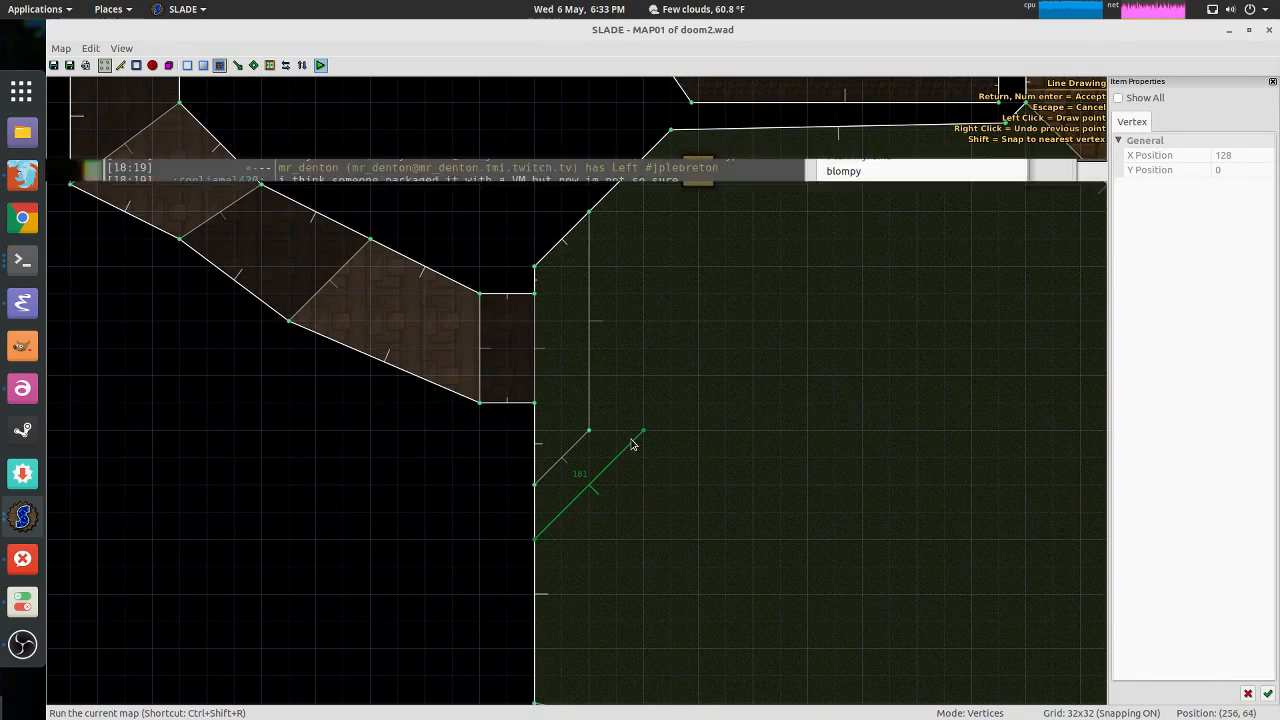
click(633, 443)
click(649, 165)
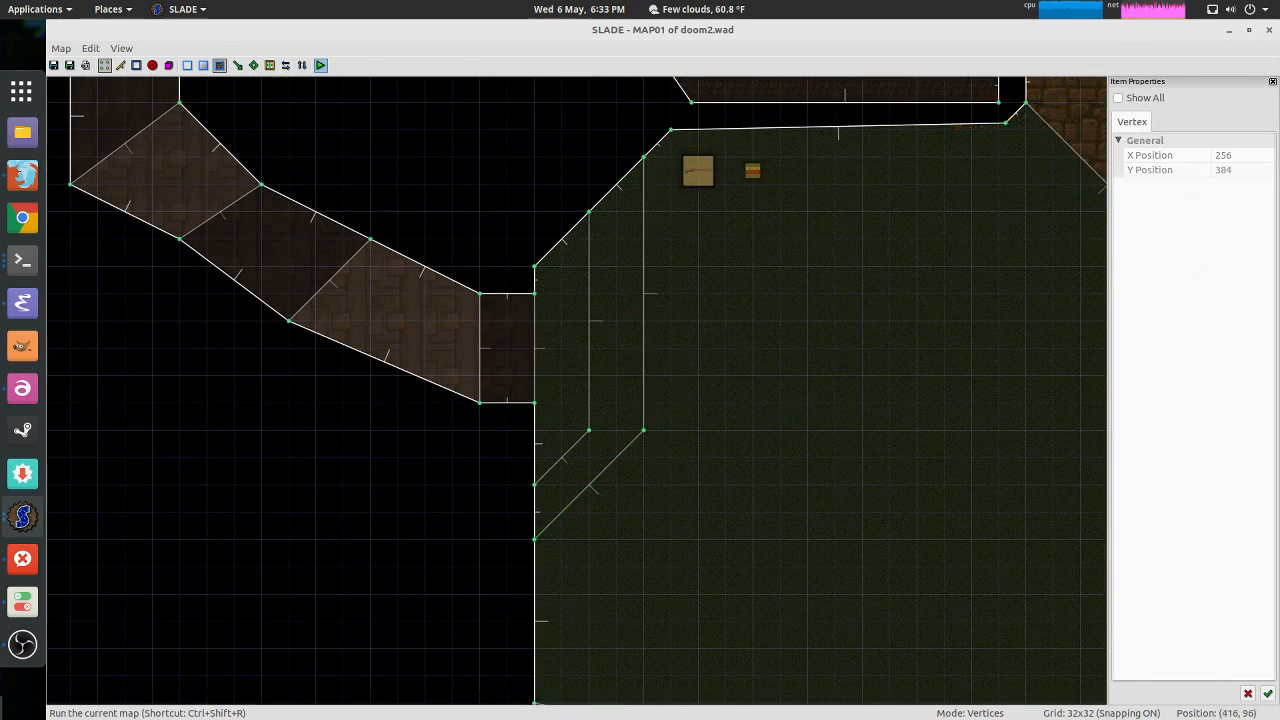
Step: Raise the outer platform's floor to -16 and the inner platform's floor one 8-unit increment higher in 3D
key(q)
scroll(576, 391, up, 3)
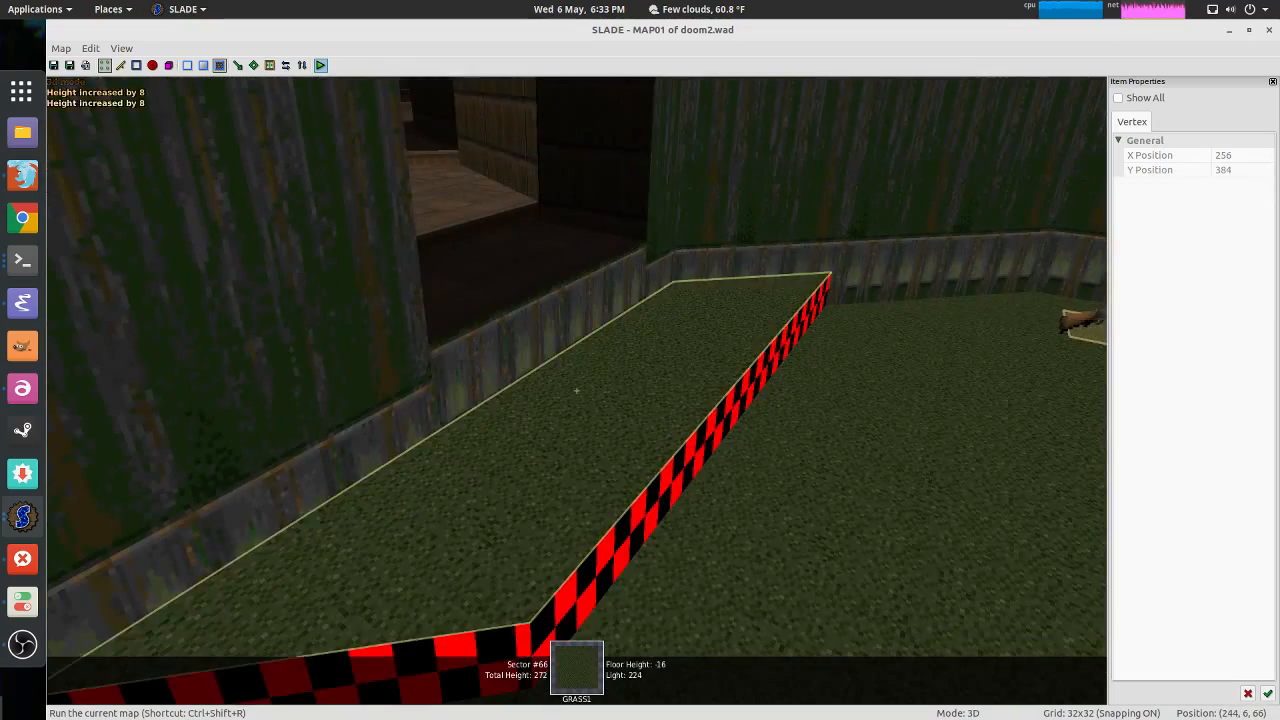
scroll(576, 391, up, 2)
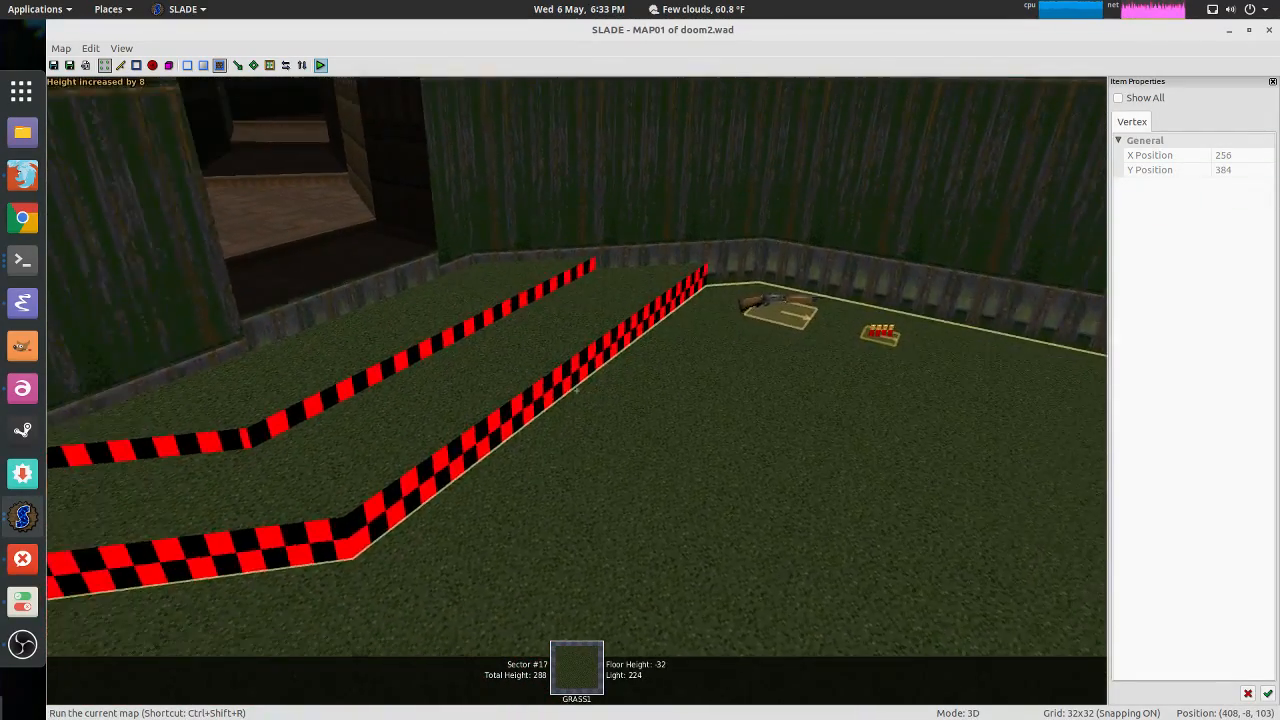
Step: Draw a triangular step with corners (256, 64), (128, -64) and (256, -64), and raise its floor by 8 units
key(q)
key(space)
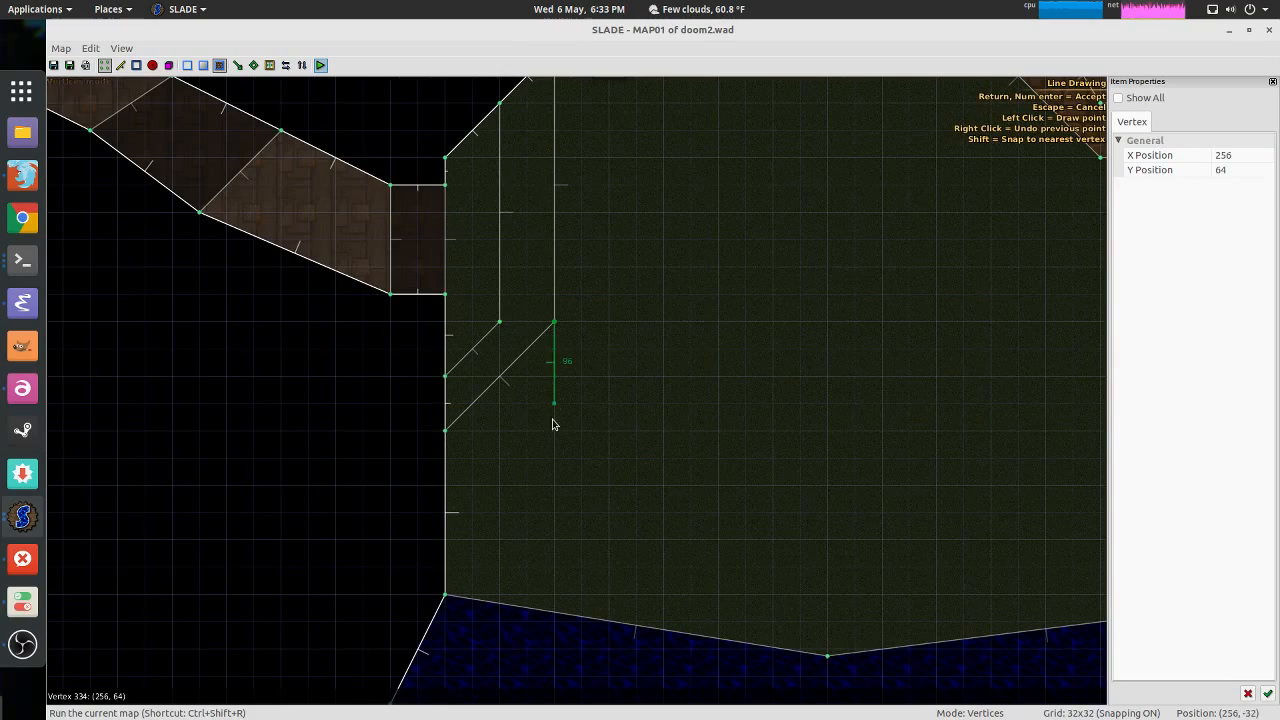
click(440, 434)
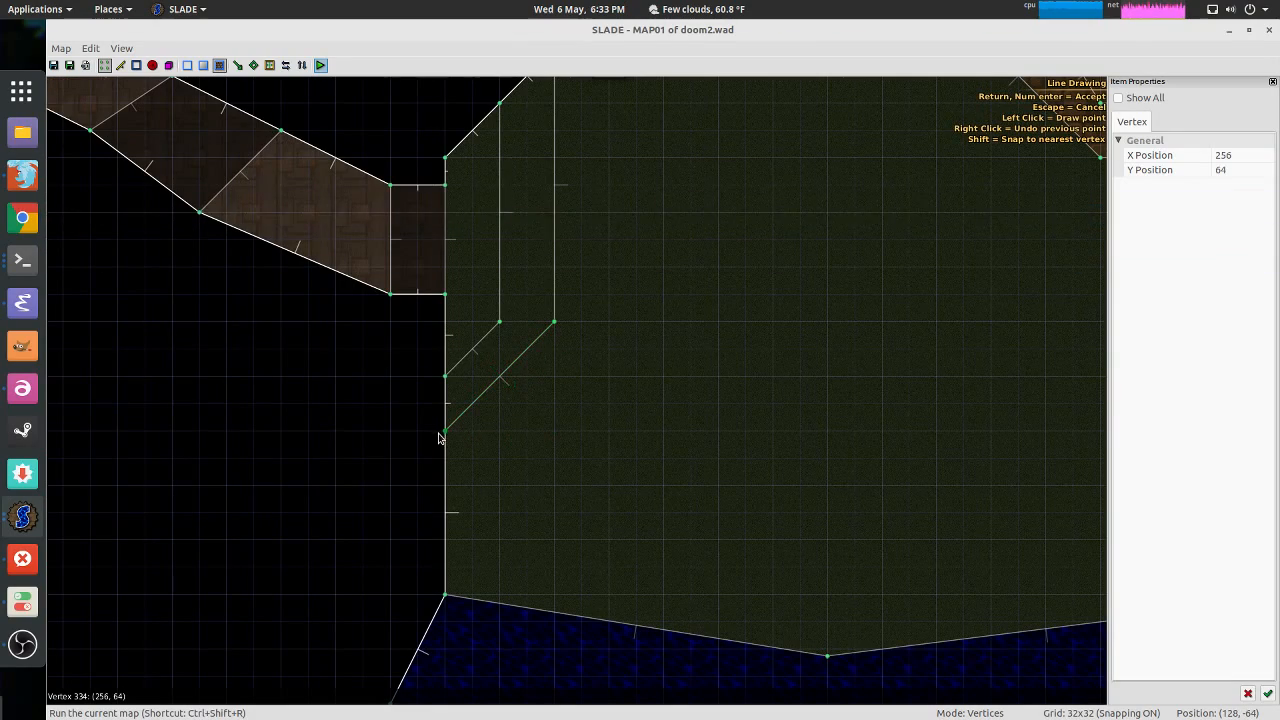
click(556, 432)
click(554, 322)
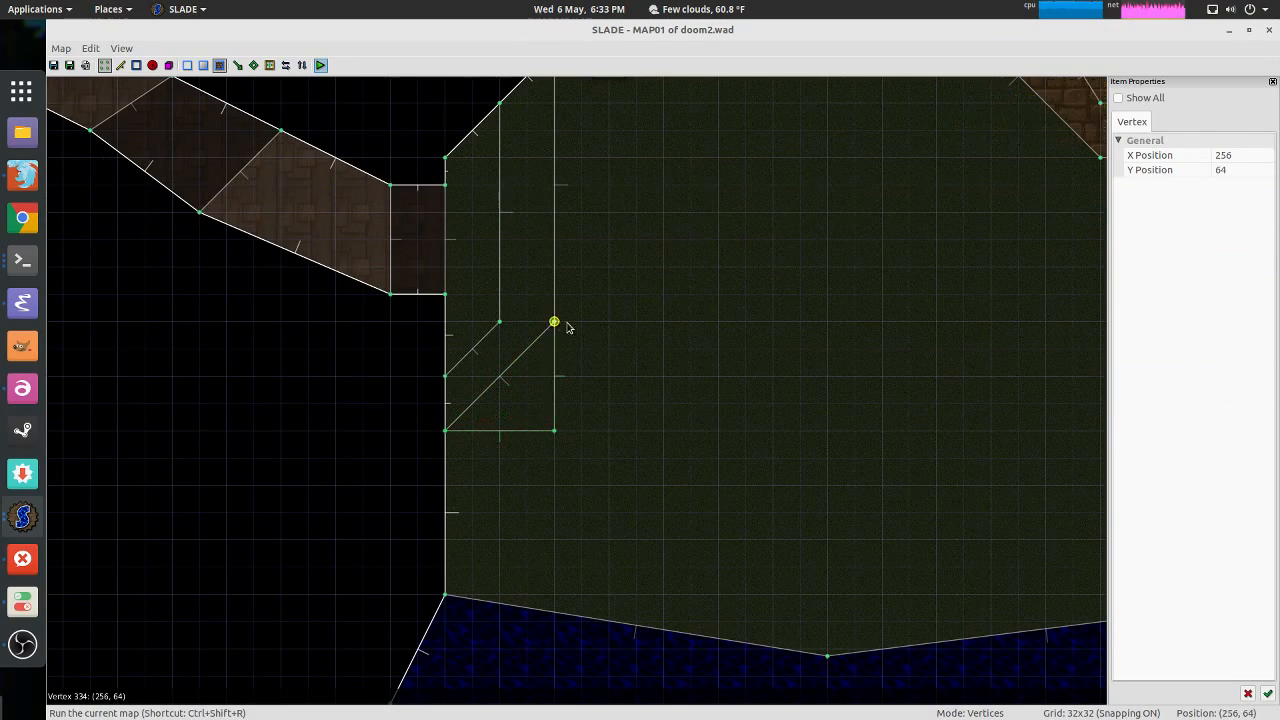
key(q)
scroll(577, 390, up, 1)
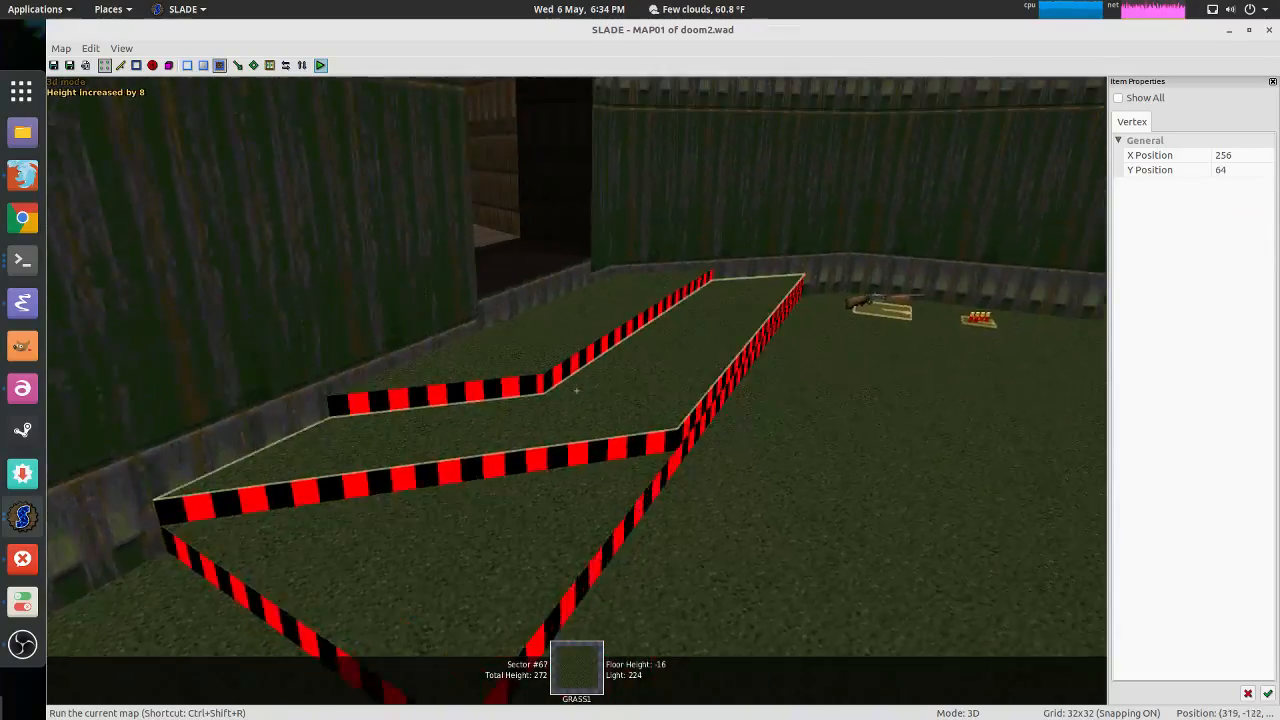
Step: Paste BROWNGRN onto the face below the corridor opening and STEP2 onto the missing lower textures of all platform and step edges
key(ctrl+v)
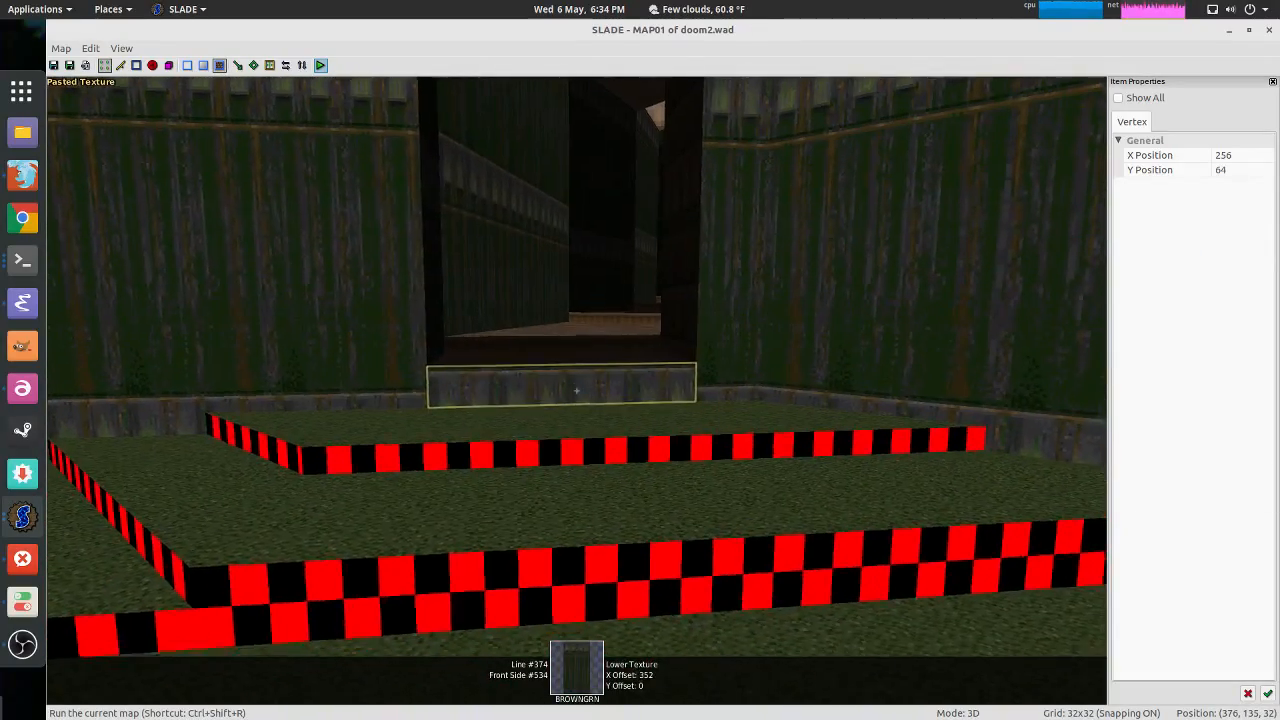
key(ctrl+c)
key(s)
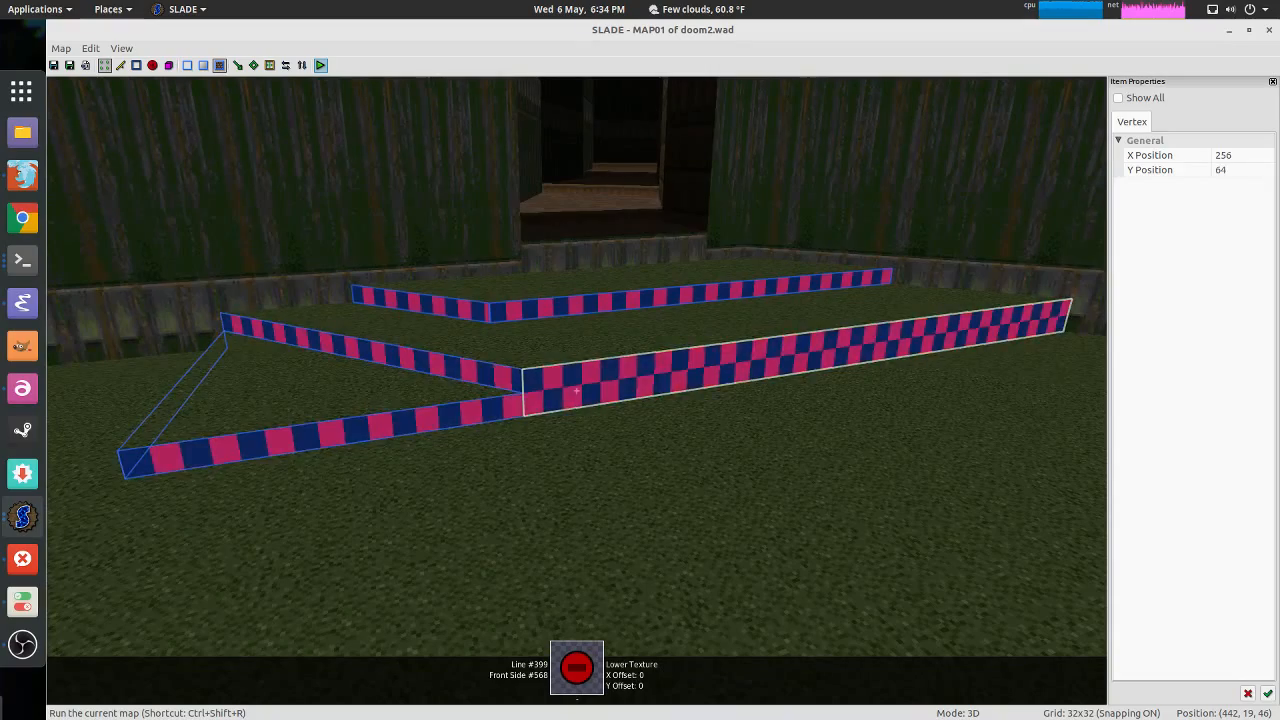
key(ctrl+v)
key(a)
key(c)
key(s)
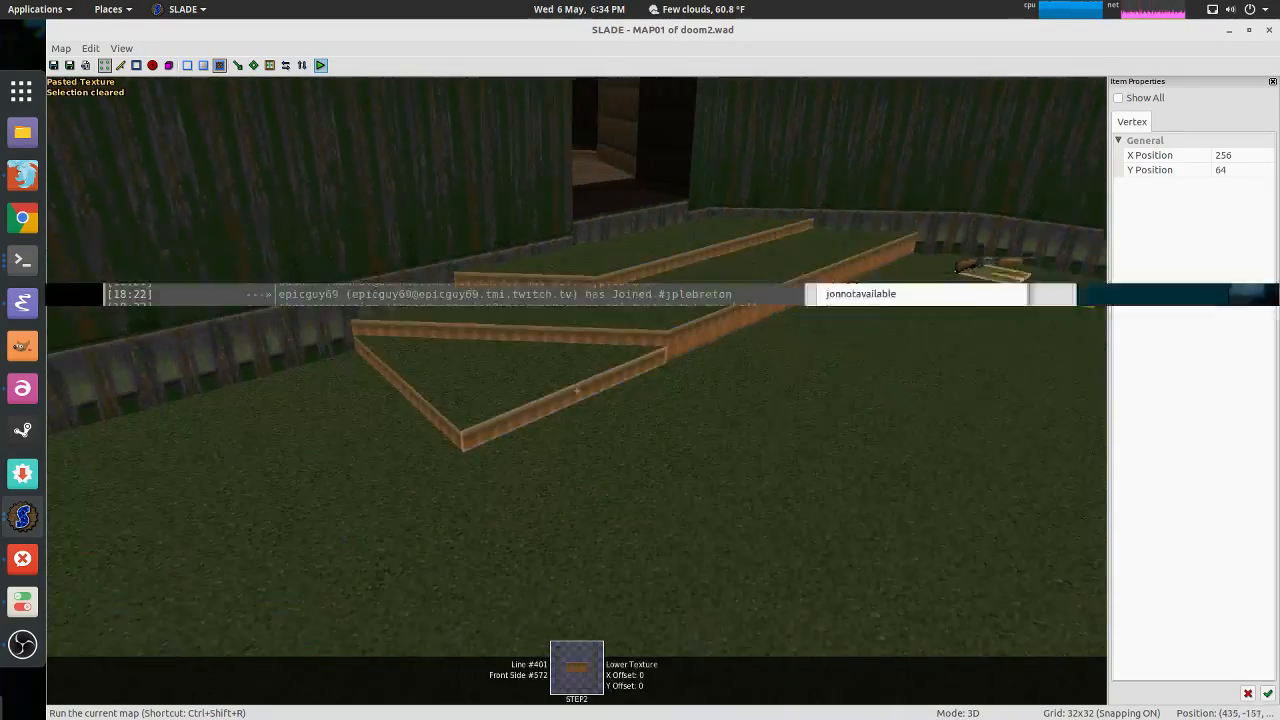
Step: Draw another step outline from the platform corner (256, 64) through (320, 128) to (320, 416) on the courtyard's north wall
key(q)
key(space)
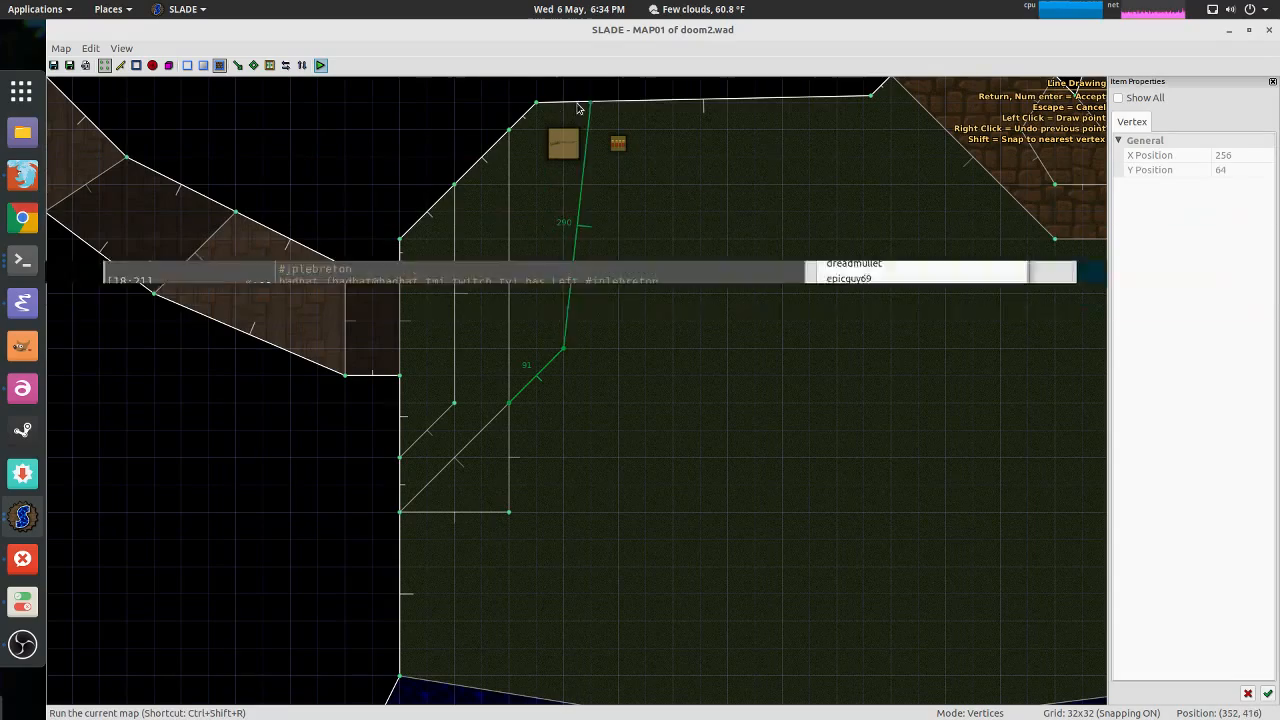
click(563, 103)
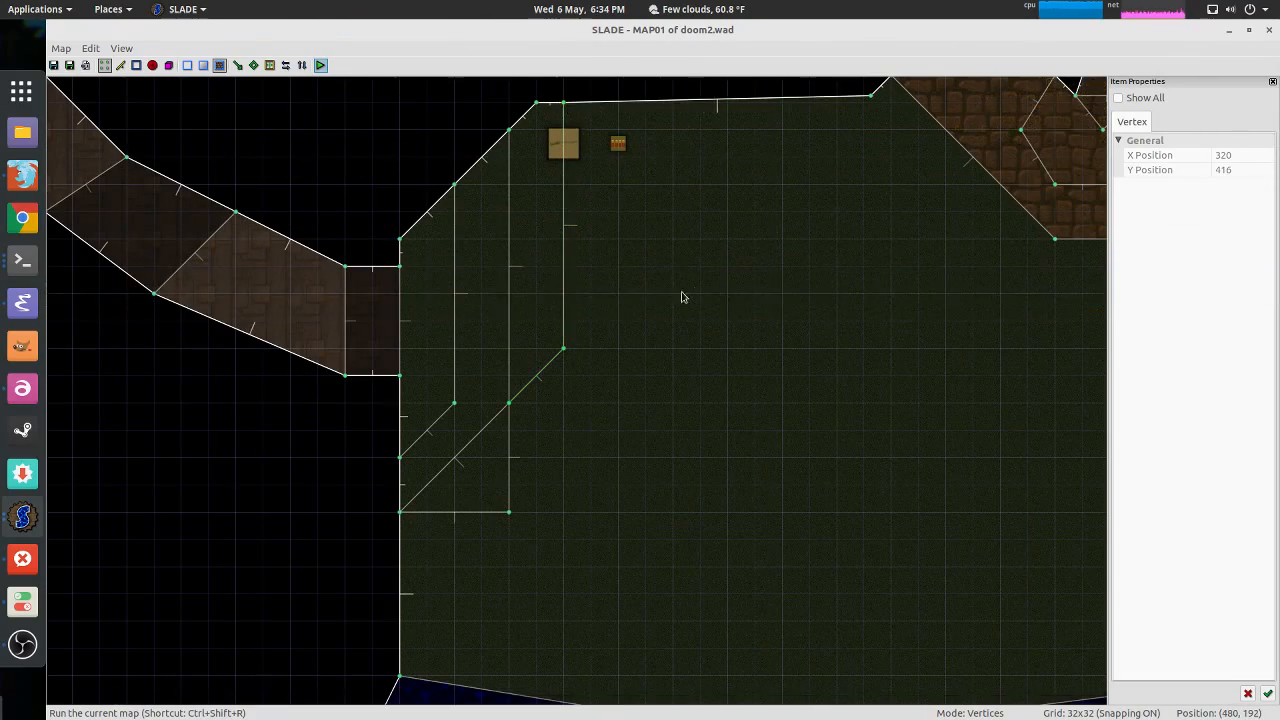
Step: Raise the floor of the new step beside the shotgun and paste STEP2 onto its missing lower textures
key(q)
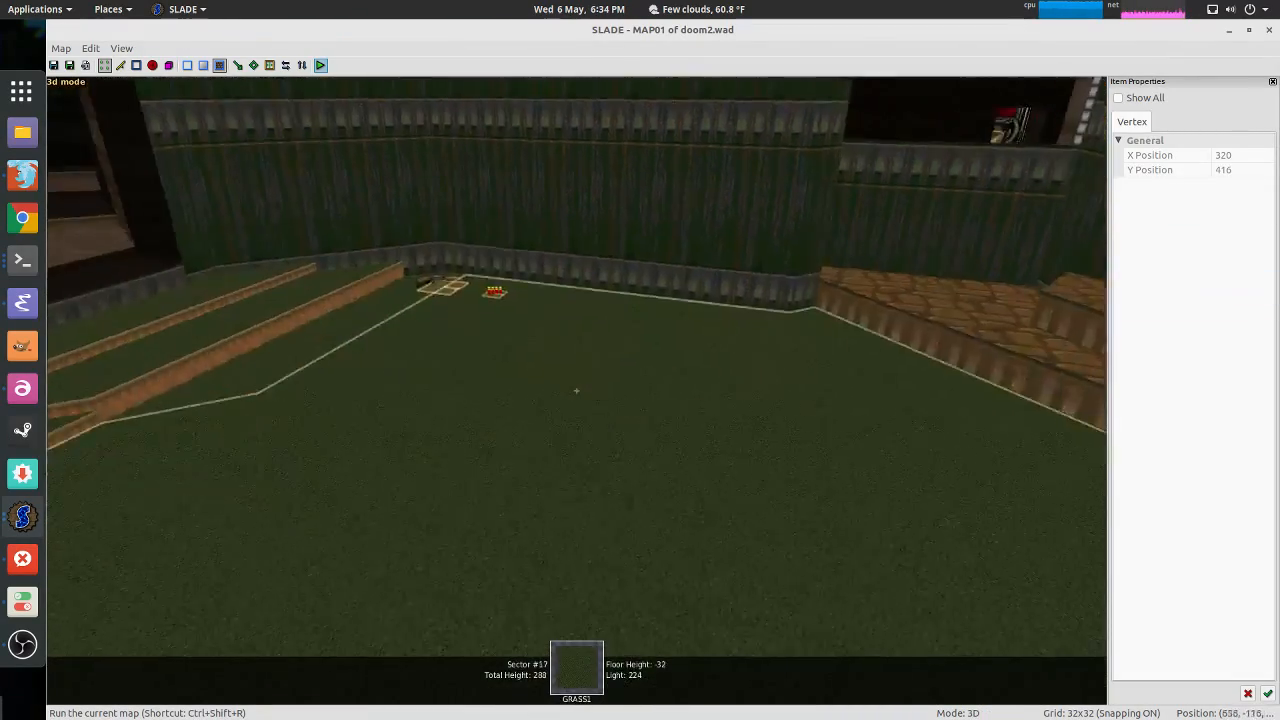
key(w)
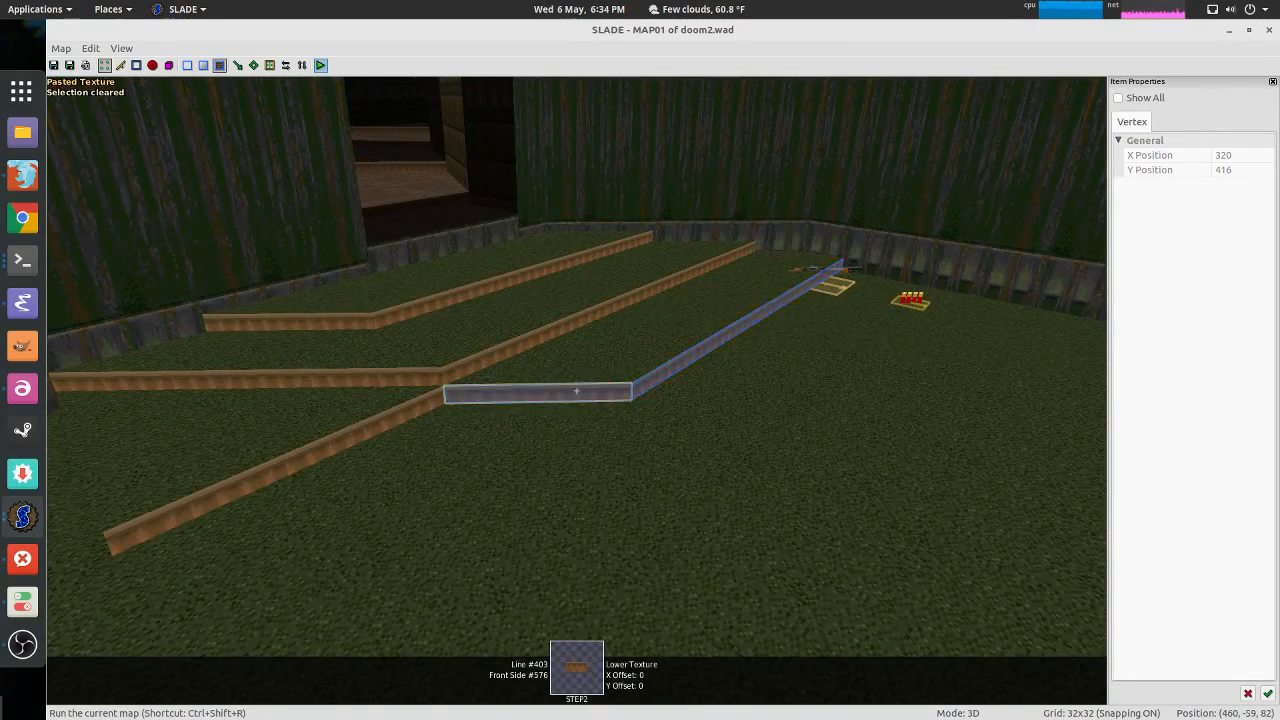
key(s)
Step: Examine the textured steps, the corridor opening and the route back through the corridor to the start area in 3D
key(w)
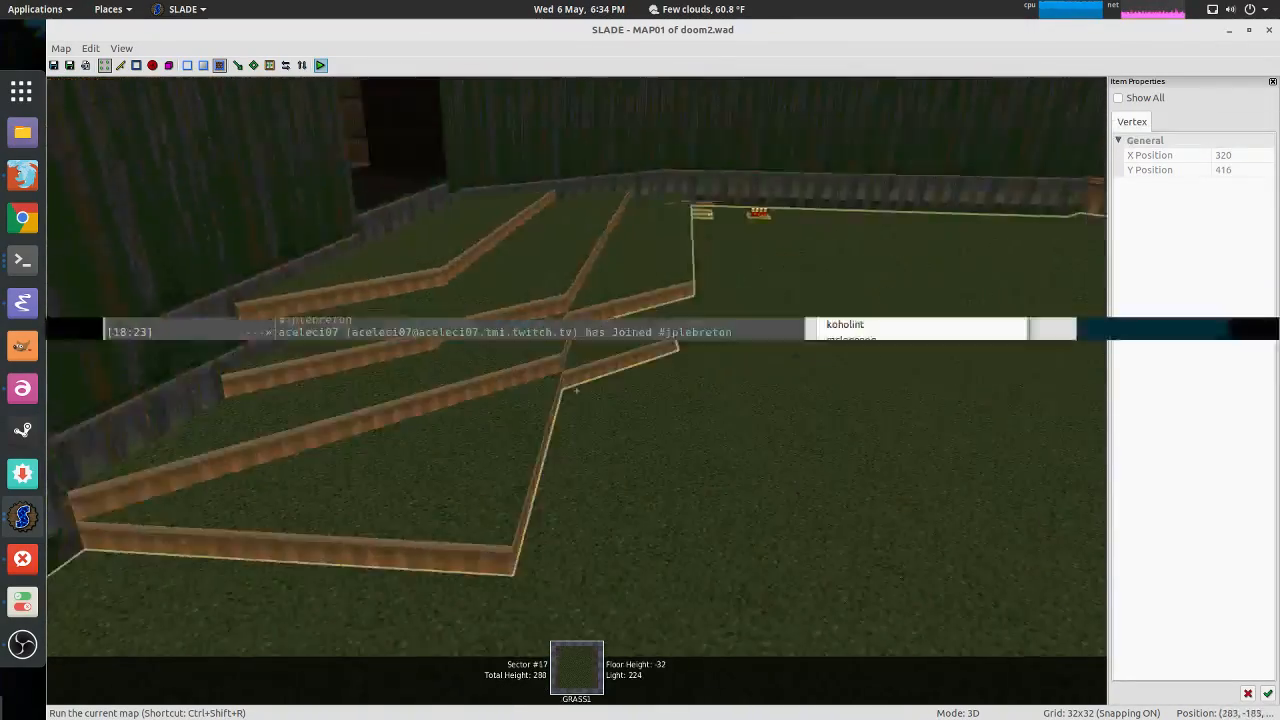
key(s)
key(w)
key(d)
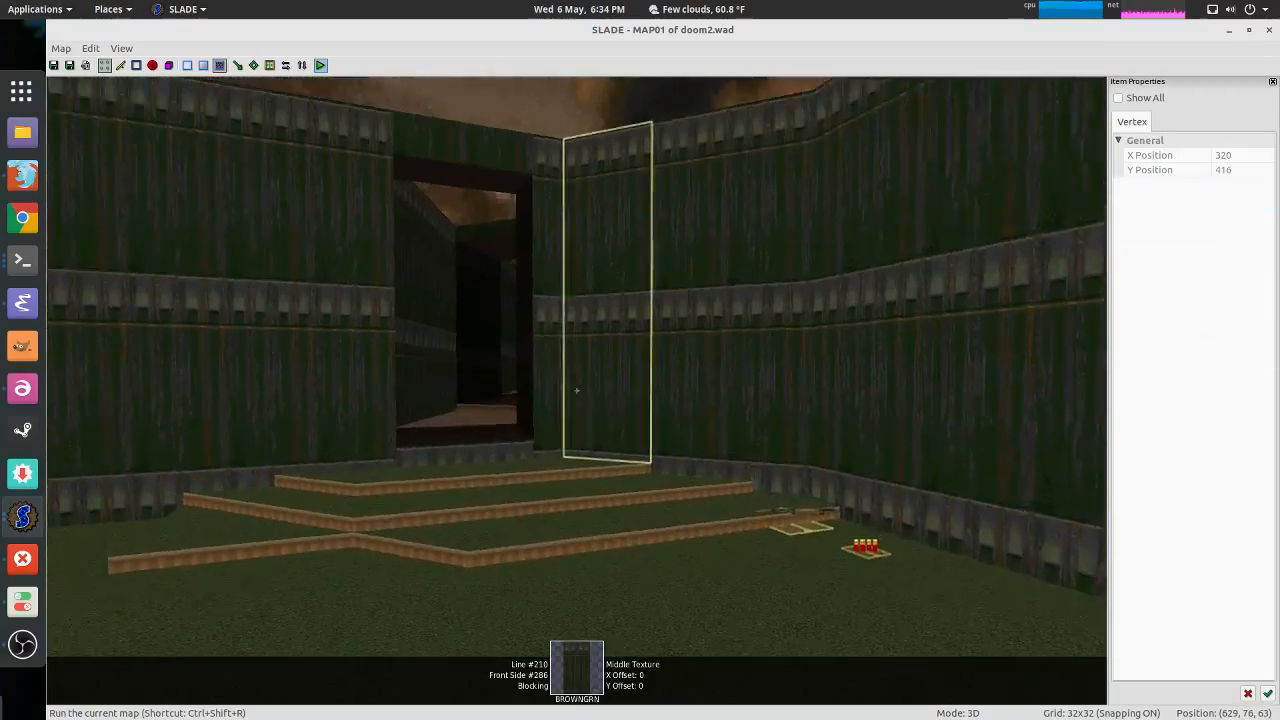
key(w)
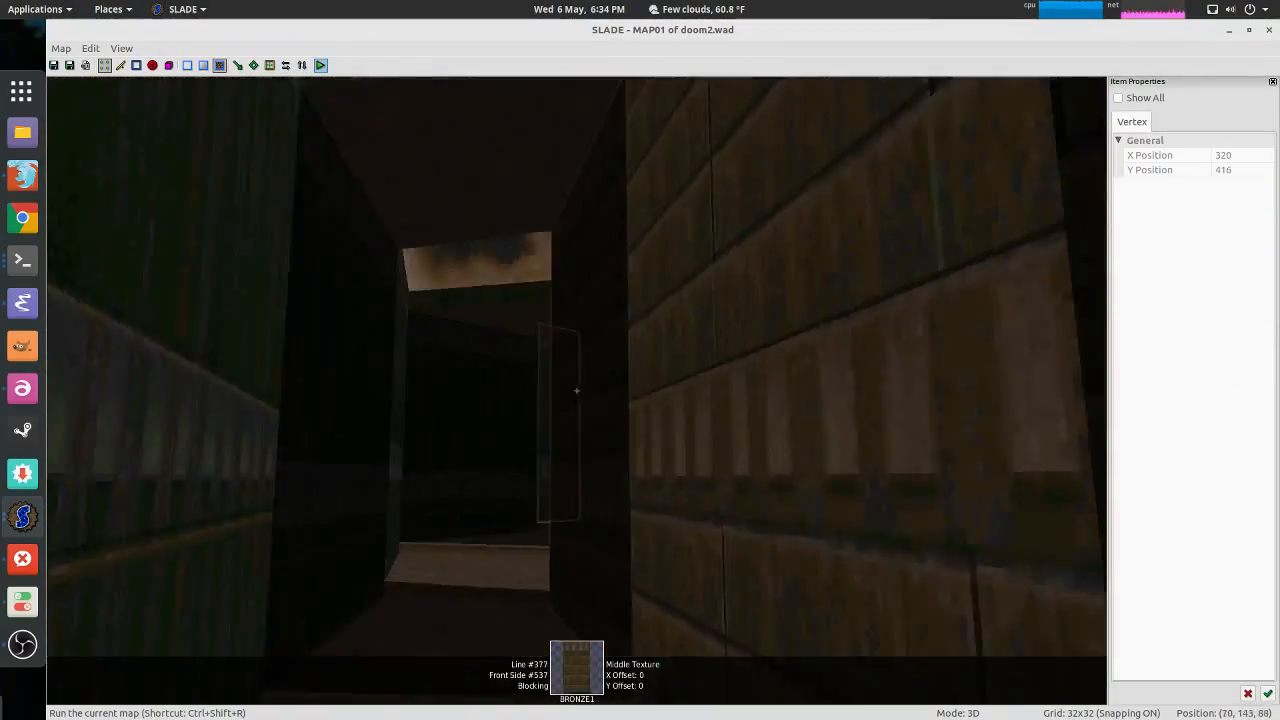
key(w)
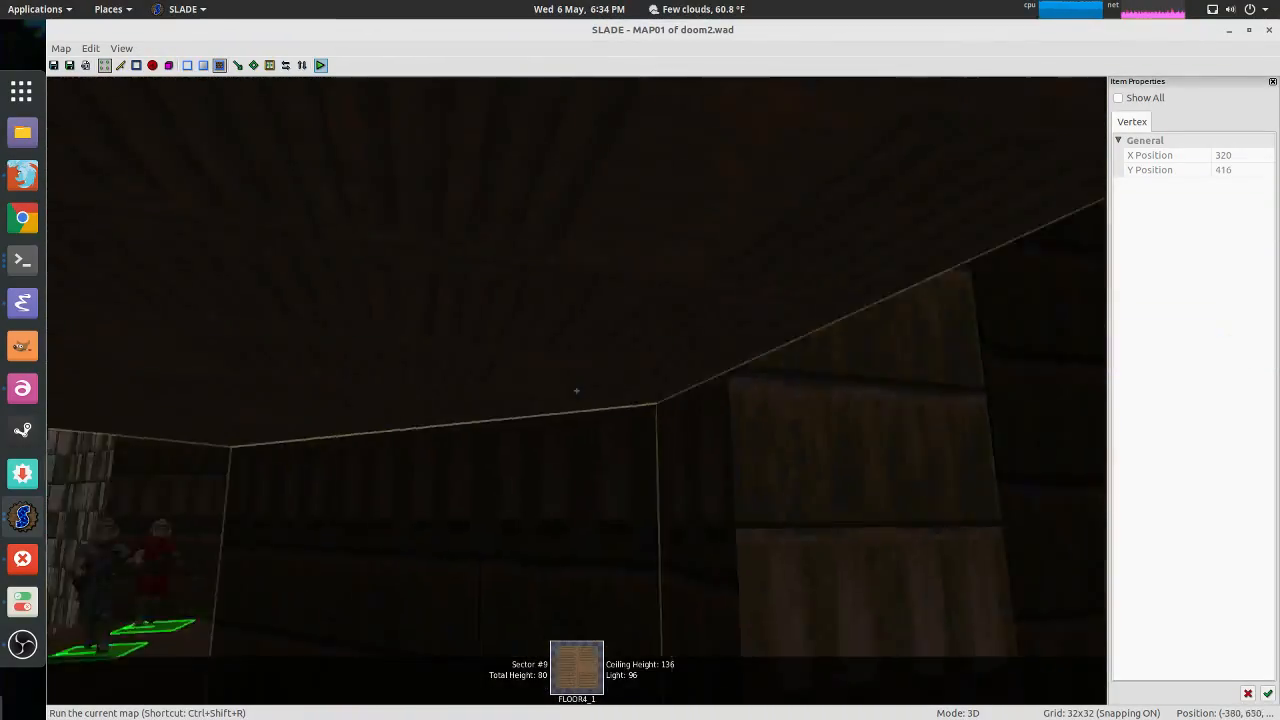
key(w)
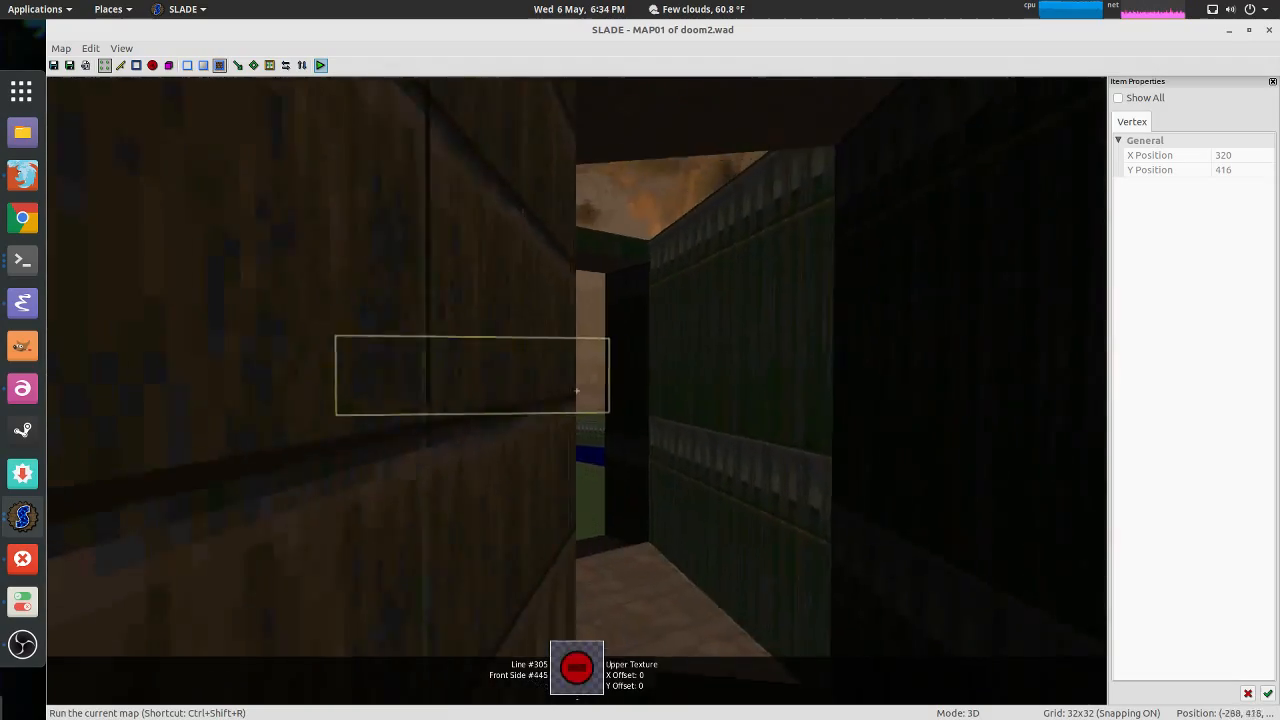
key(w)
key(q)
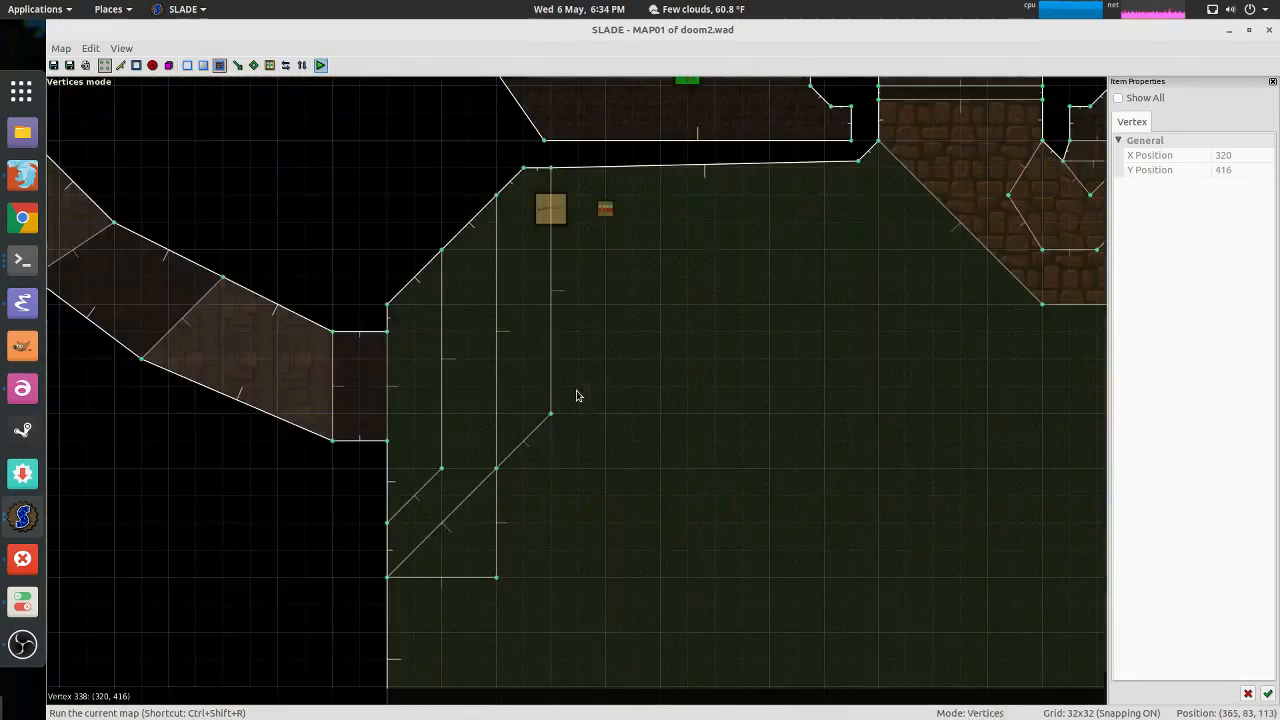
Step: Play-test the map in GZDoom with the No Monsters configuration, walking the steps and corridor, and quit the game
click(320, 65)
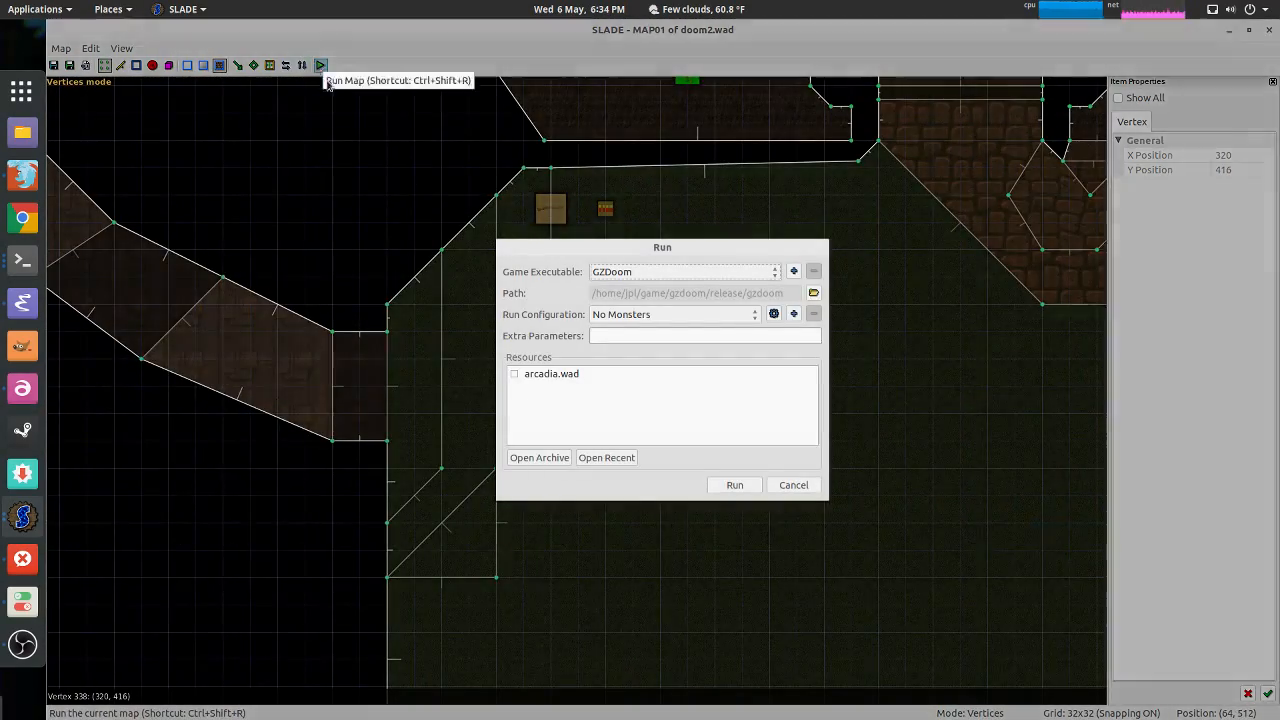
click(734, 485)
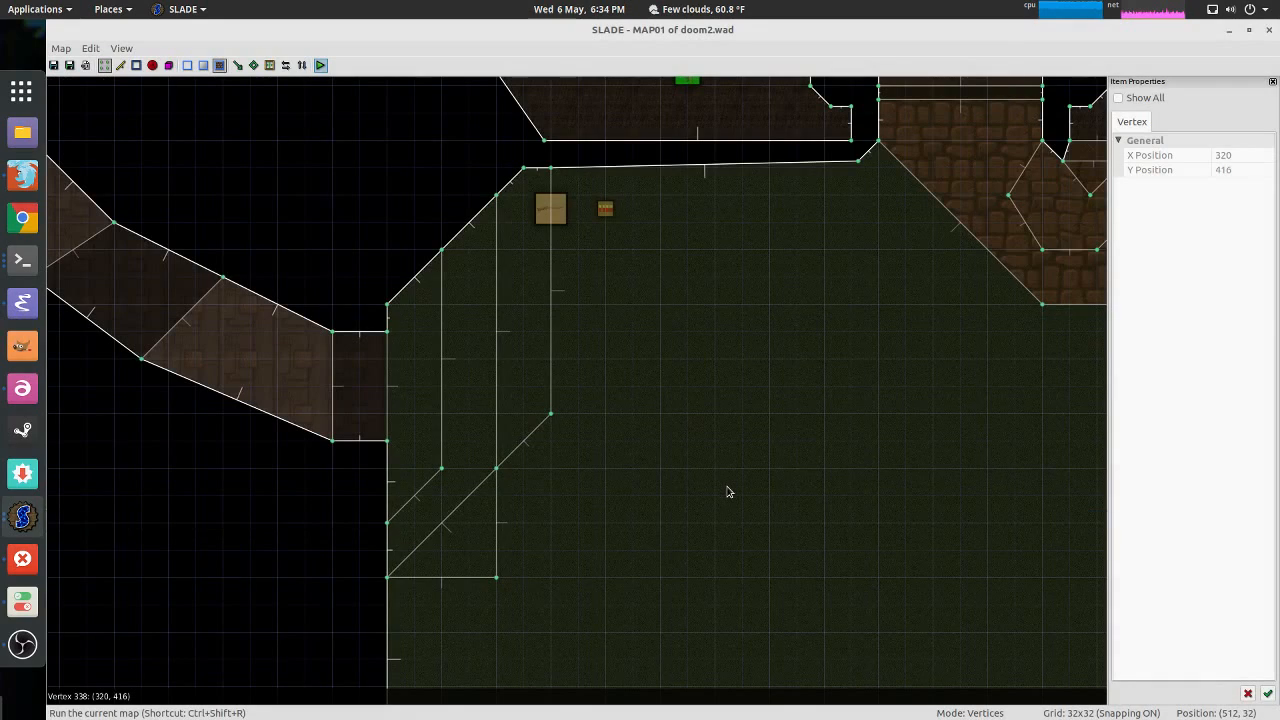
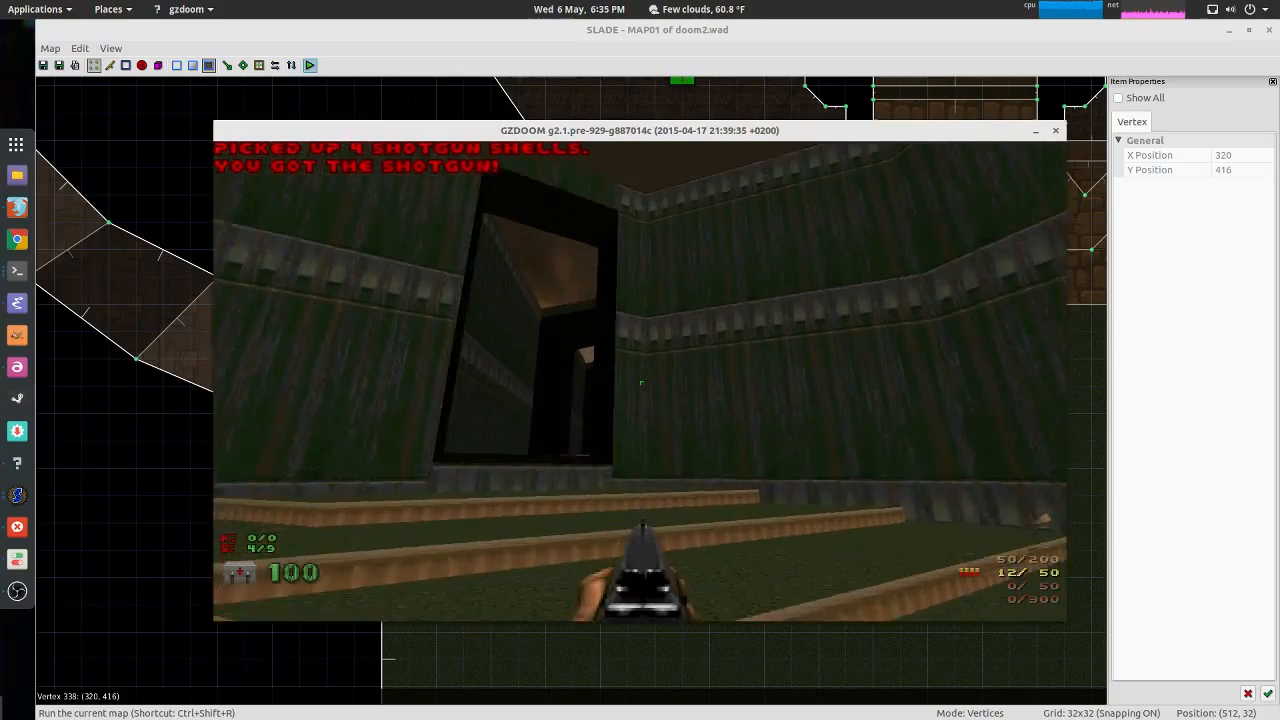
key(w)
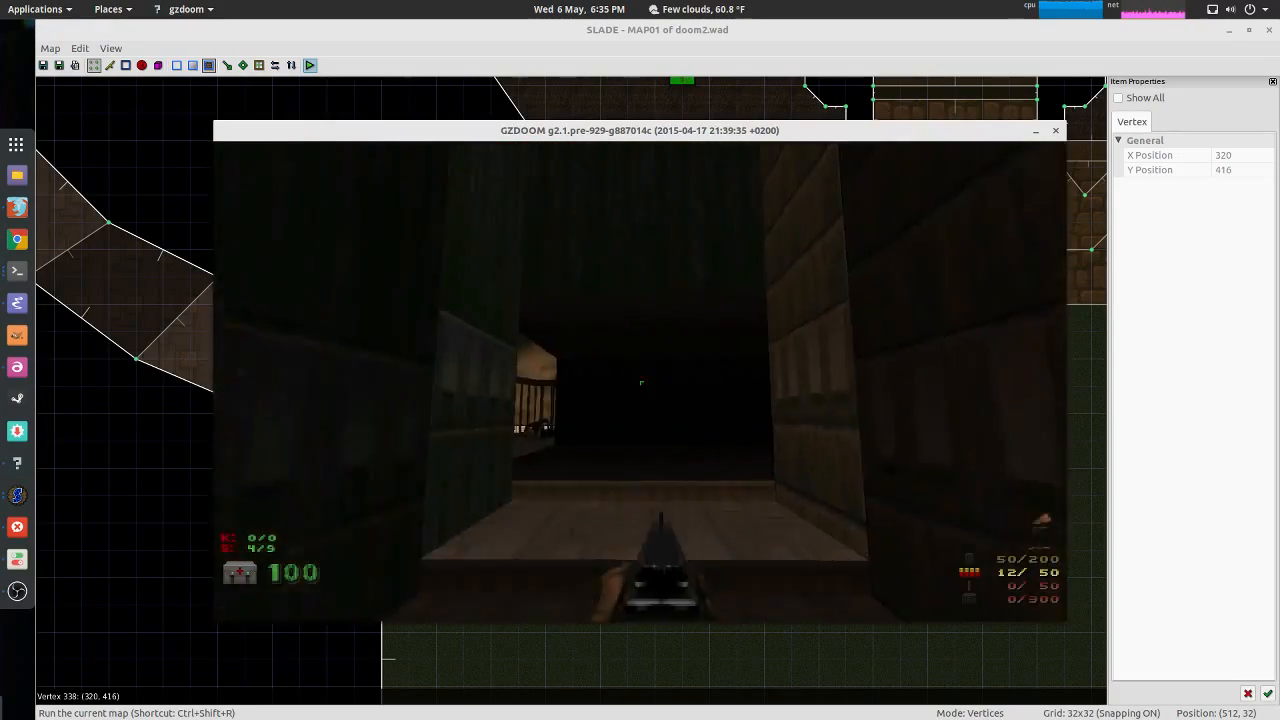
key(w)
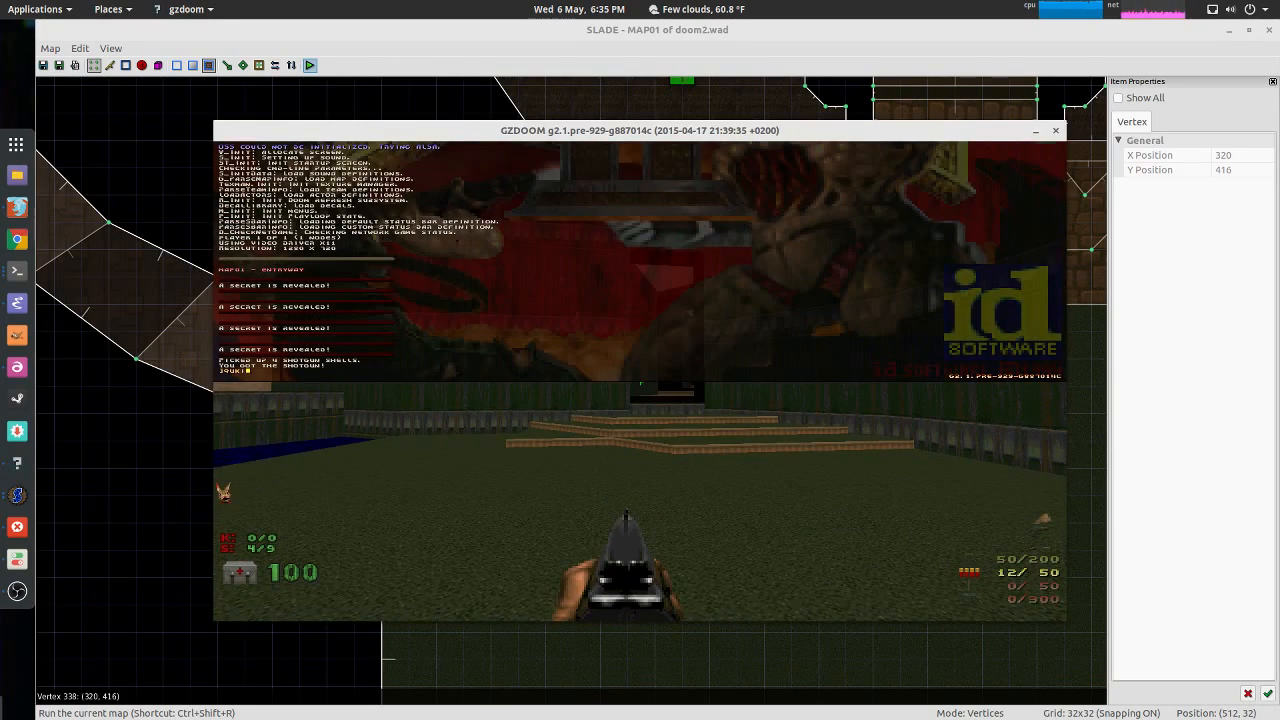
key(Return)
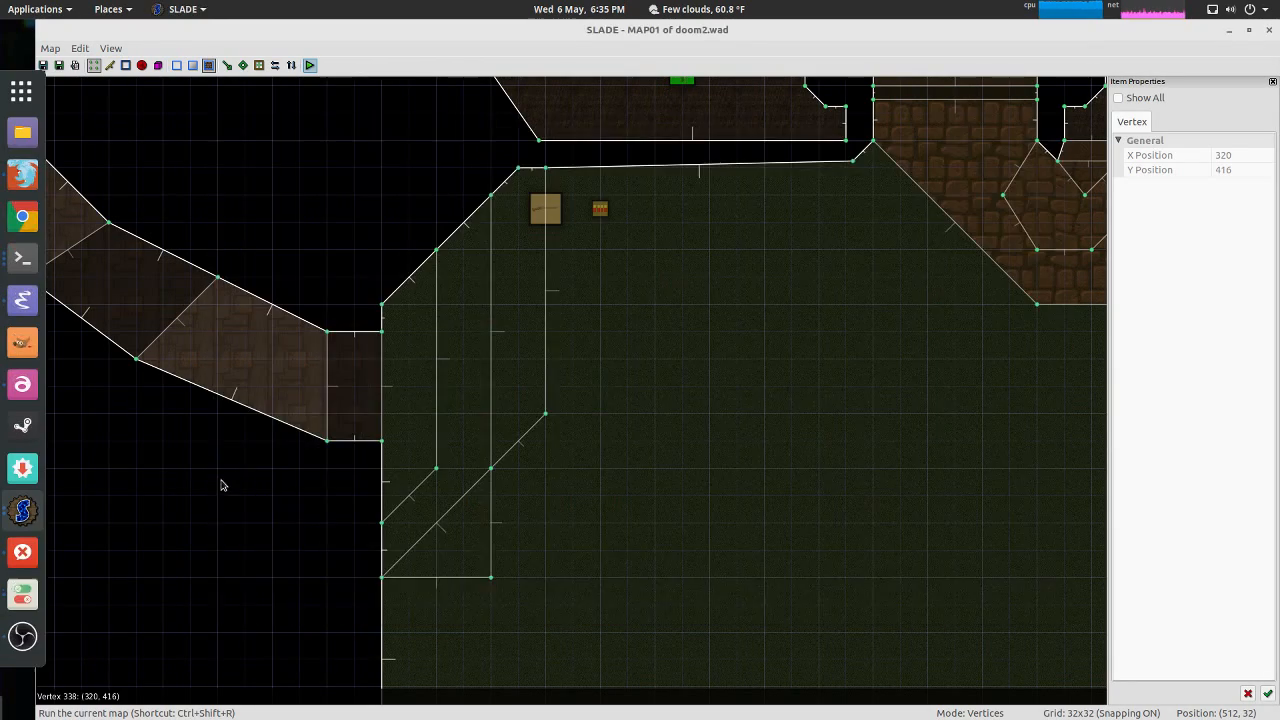
Step: Reshape the corridor's south wall by moving its vertex at (-288, 288) down 32 units and the adjacent eastern vertex 32 units right and down
scroll(551, 437, down, 3)
middle_drag(535, 416, 549, 375)
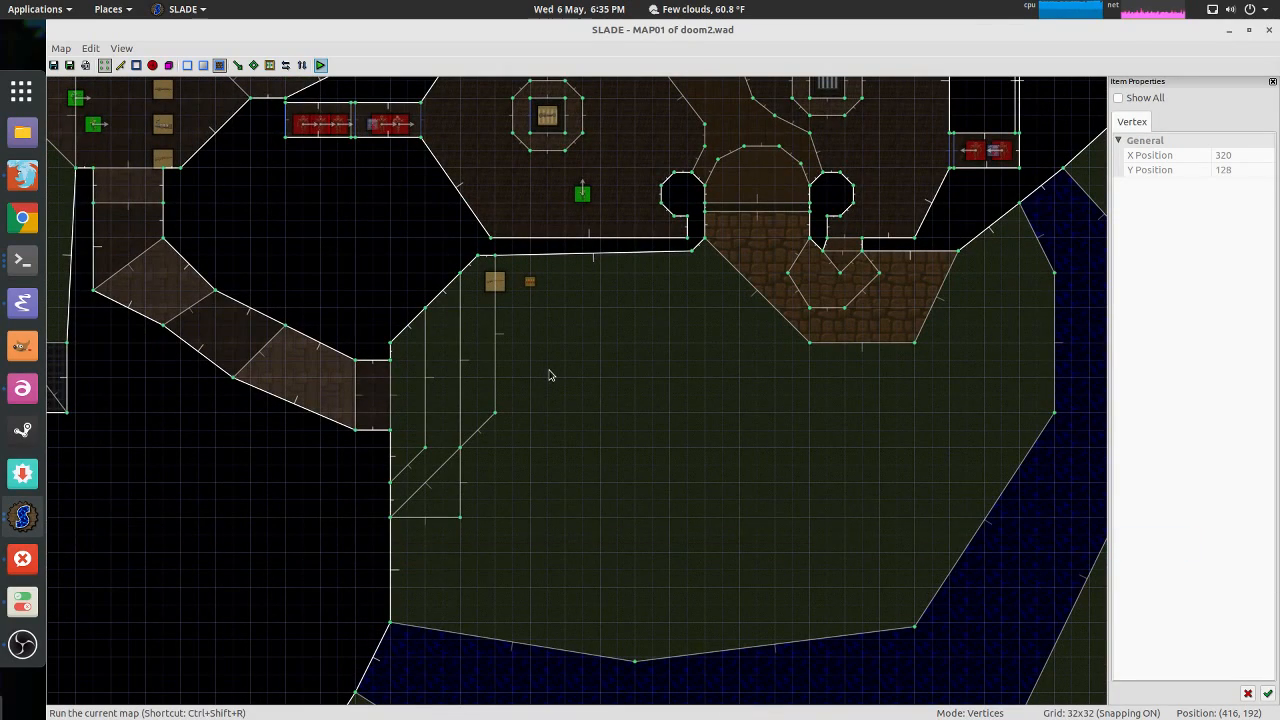
middle_drag(528, 372, 559, 435)
middle_drag(434, 398, 600, 408)
scroll(301, 360, up, 3)
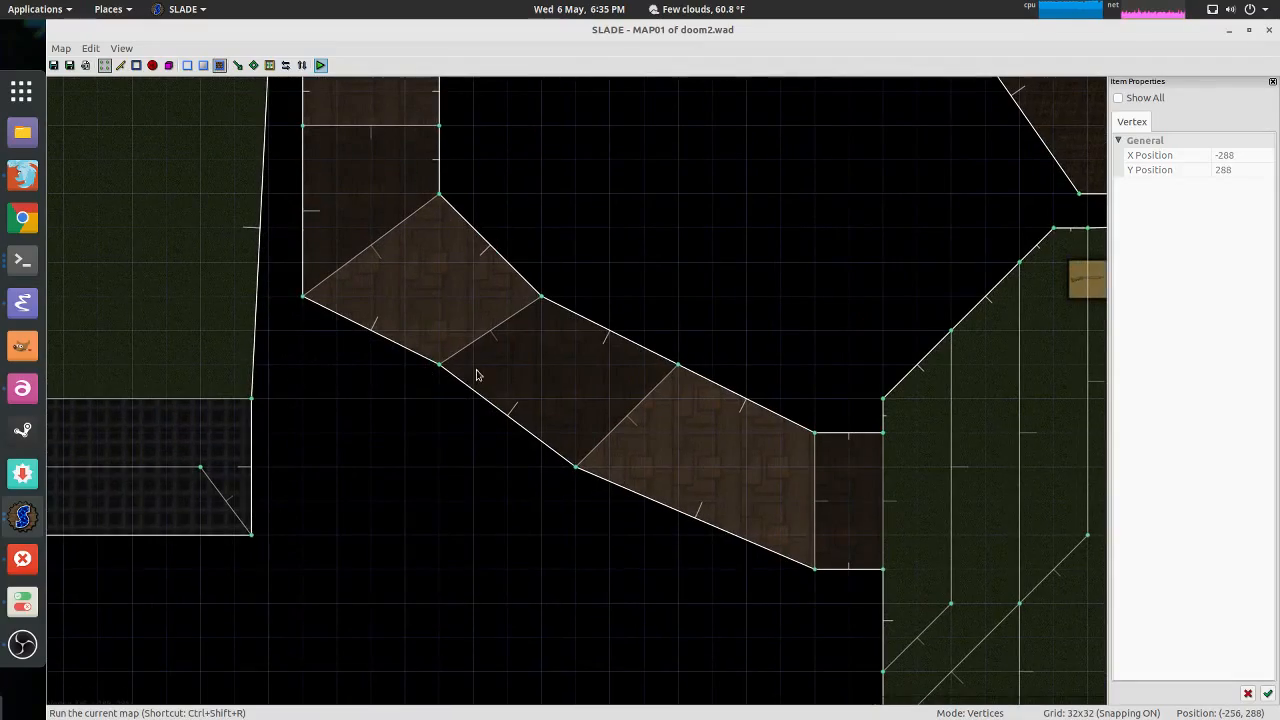
right_drag(449, 362, 446, 388)
scroll(654, 313, down, 2)
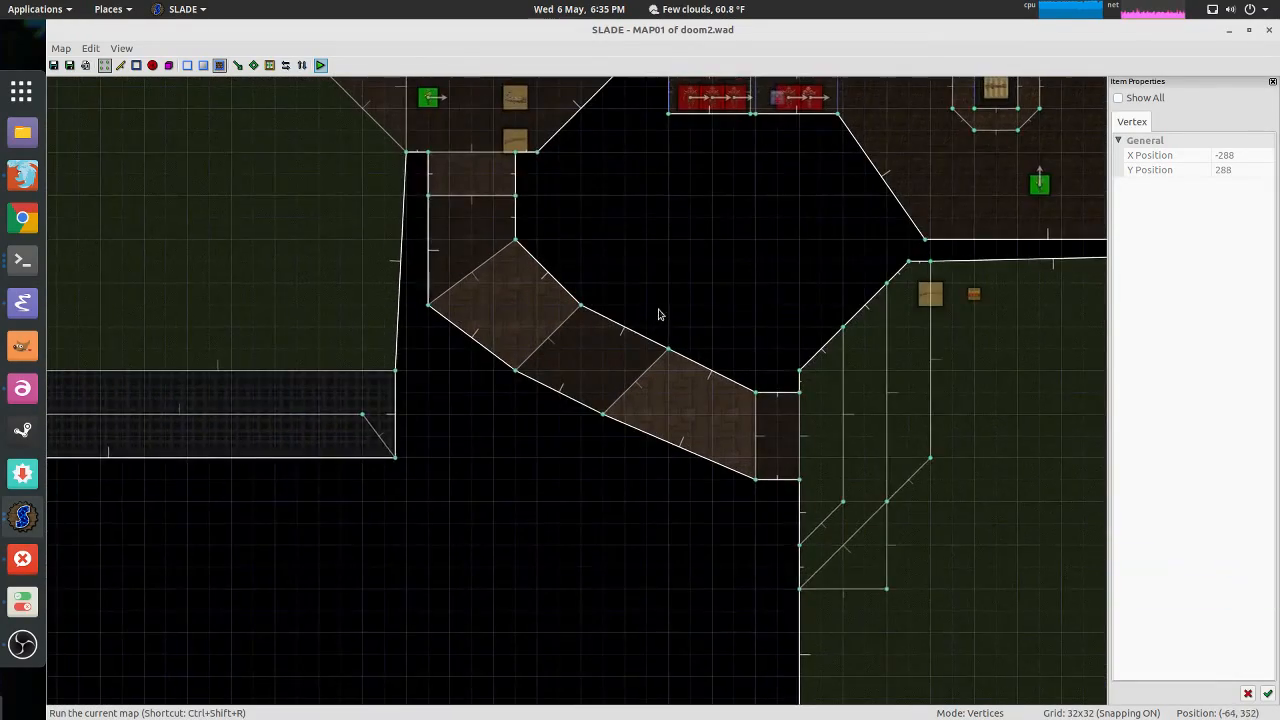
middle_drag(657, 311, 608, 294)
right_drag(556, 393, 575, 417)
middle_drag(604, 320, 571, 356)
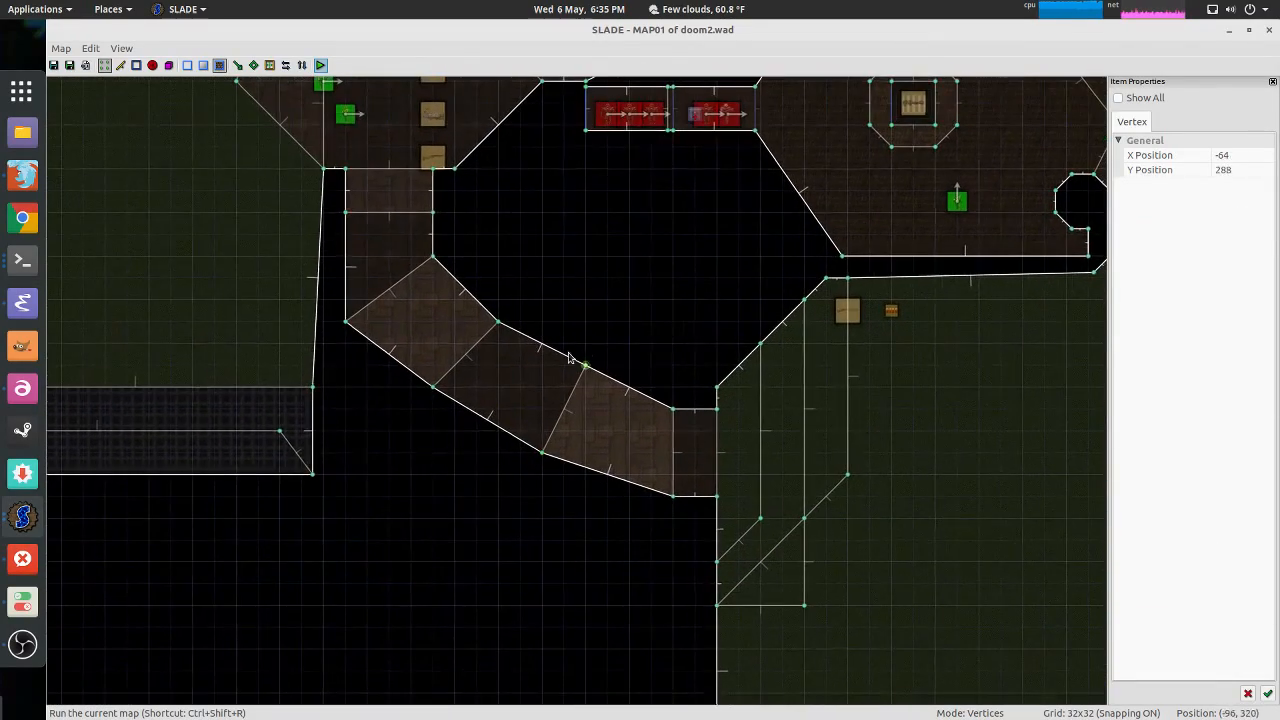
Step: Examine the layout of the reshaped corridor and the courtyard steps in the 2D map
middle_drag(764, 331, 623, 339)
scroll(623, 339, down, 2)
middle_drag(760, 379, 628, 349)
scroll(628, 349, up, 2)
mouse_move(590, 392)
middle_down()
mouse_move(587, 407)
mouse_move(586, 334)
mouse_move(566, 394)
middle_up()
scroll(594, 340, down, 5)
scroll(566, 394, up, 5)
middle_drag(612, 458, 549, 329)
Step: Select the four new step sectors at the corridor opening, check their shared sector properties, and clear the selection
key(s)
click(482, 394)
click(530, 440)
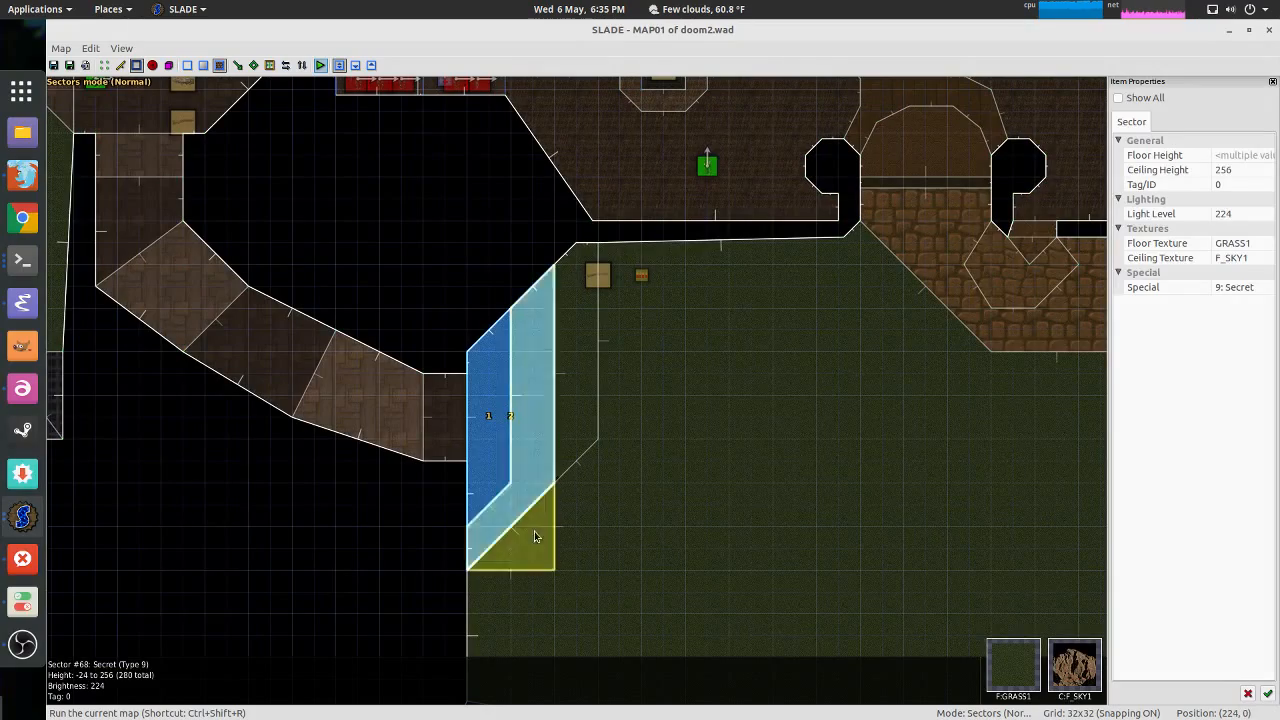
click(534, 531)
click(633, 374)
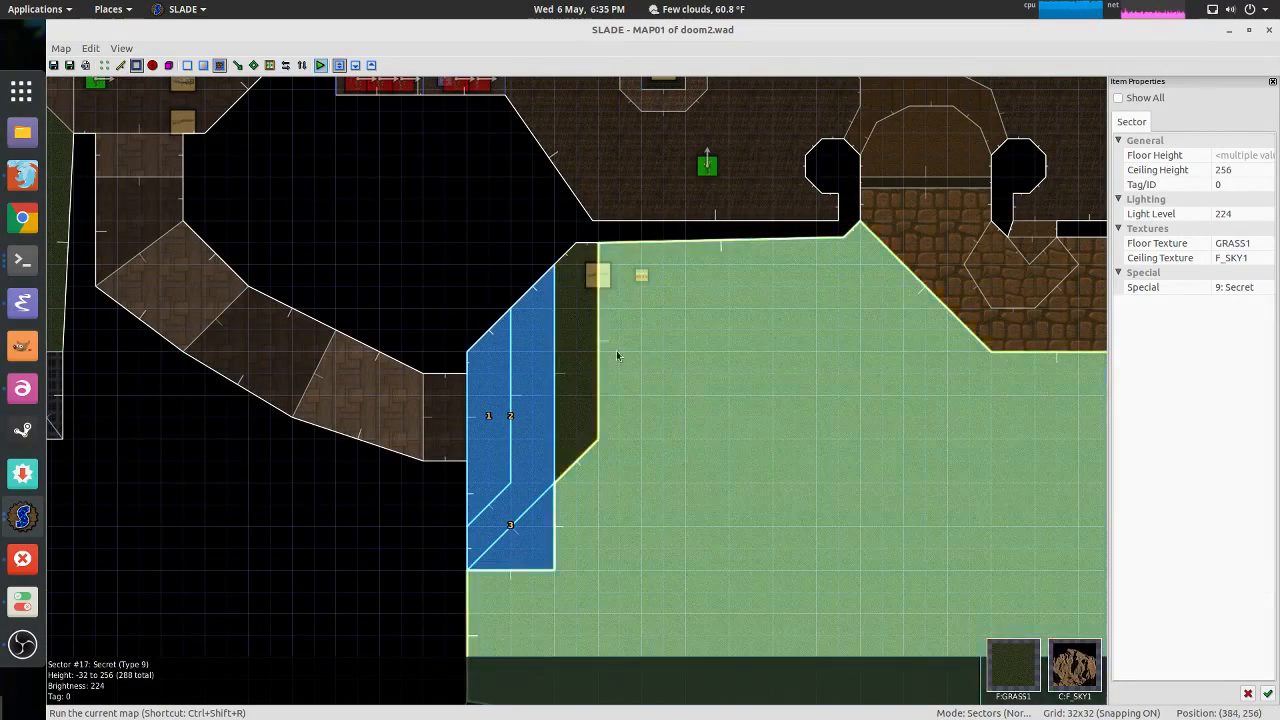
click(612, 357)
click(576, 346)
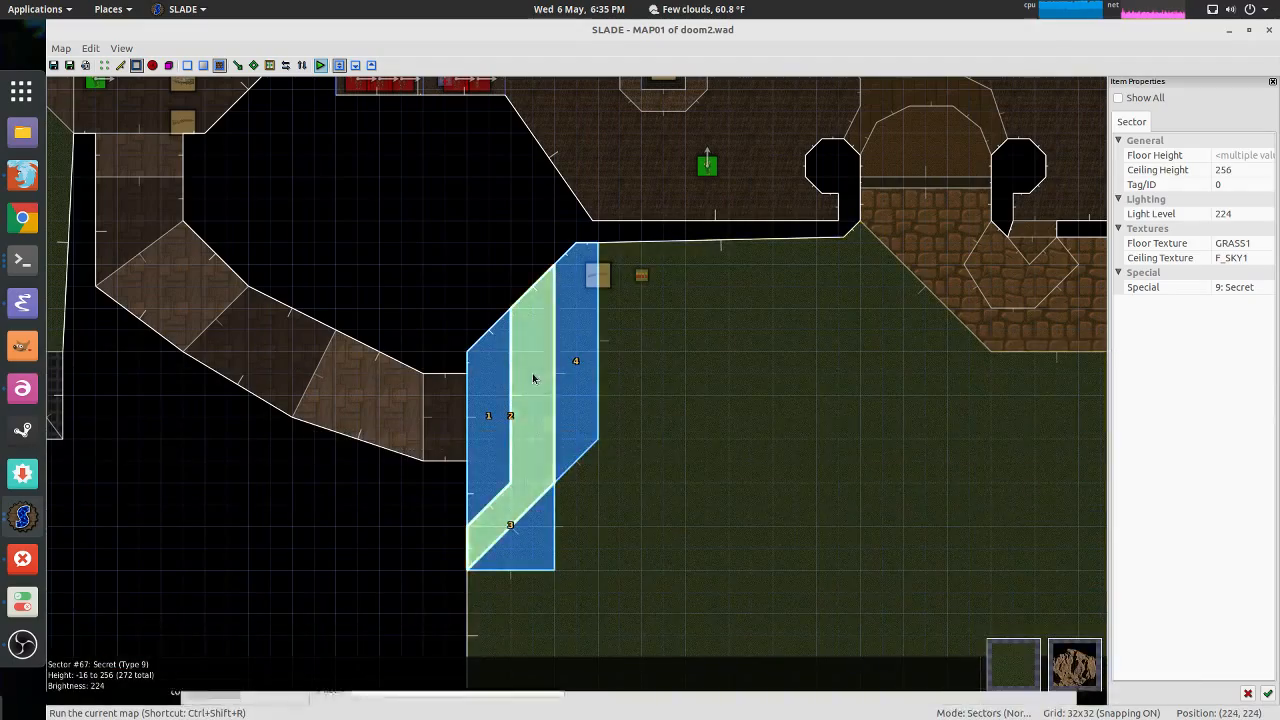
key(c)
middle_drag(584, 428, 557, 343)
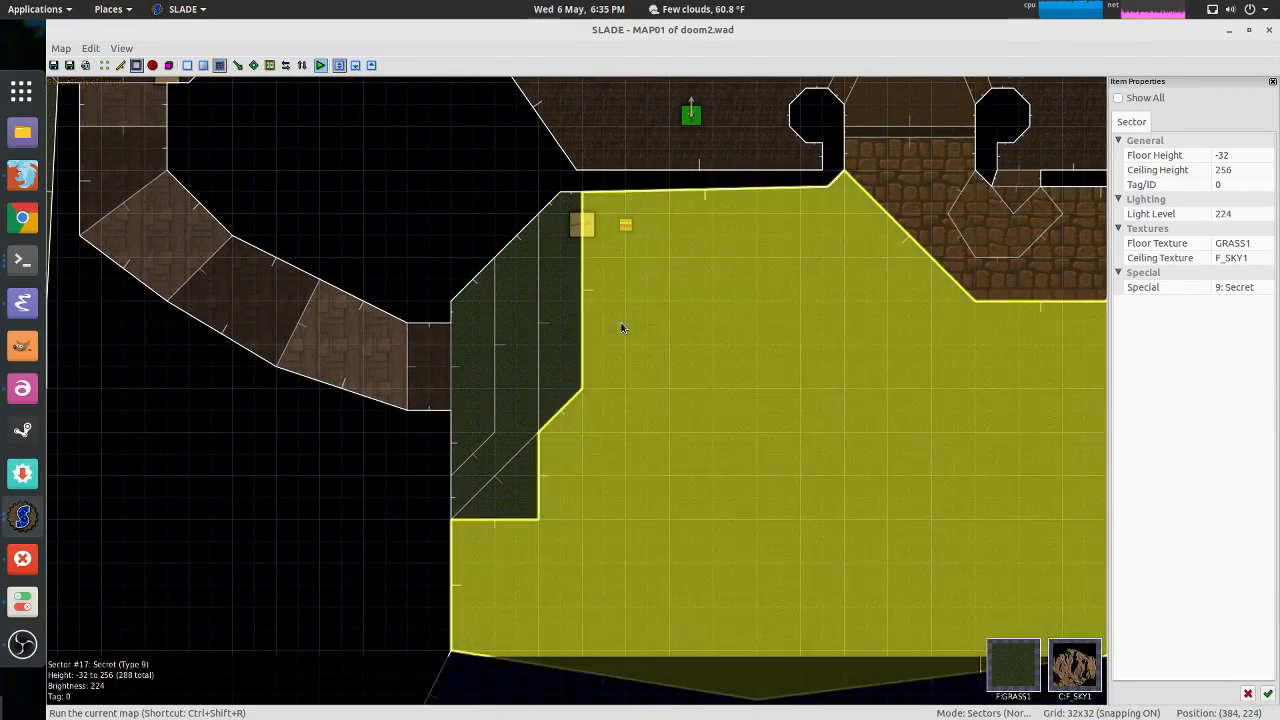
Step: Review the list of sector specials and flags in the courtyard sector's properties and cancel the dialog
right_click(621, 322)
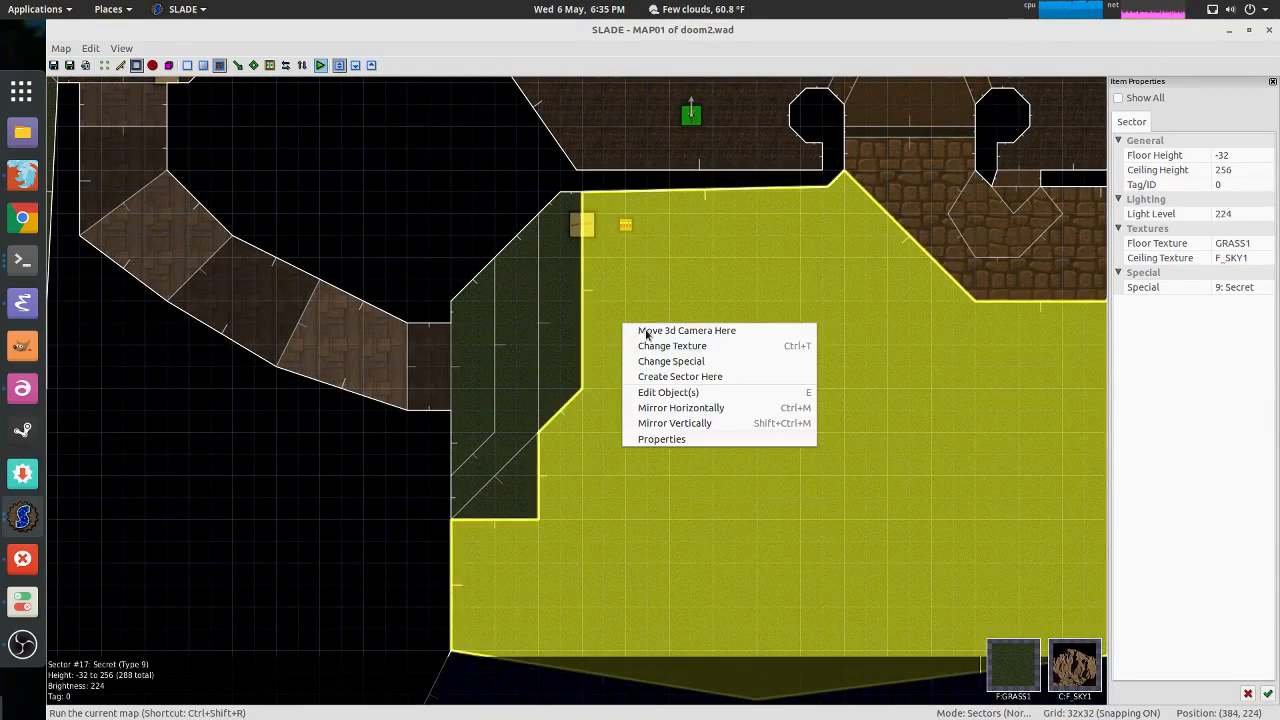
click(676, 442)
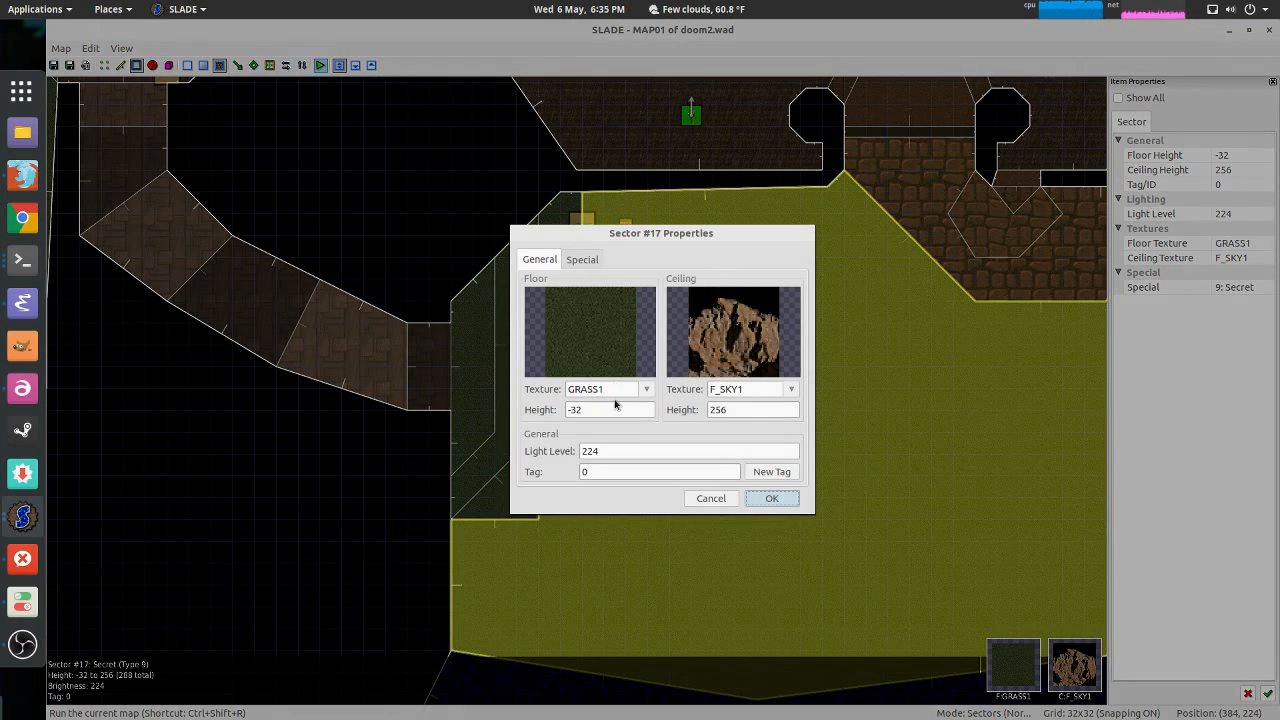
click(581, 260)
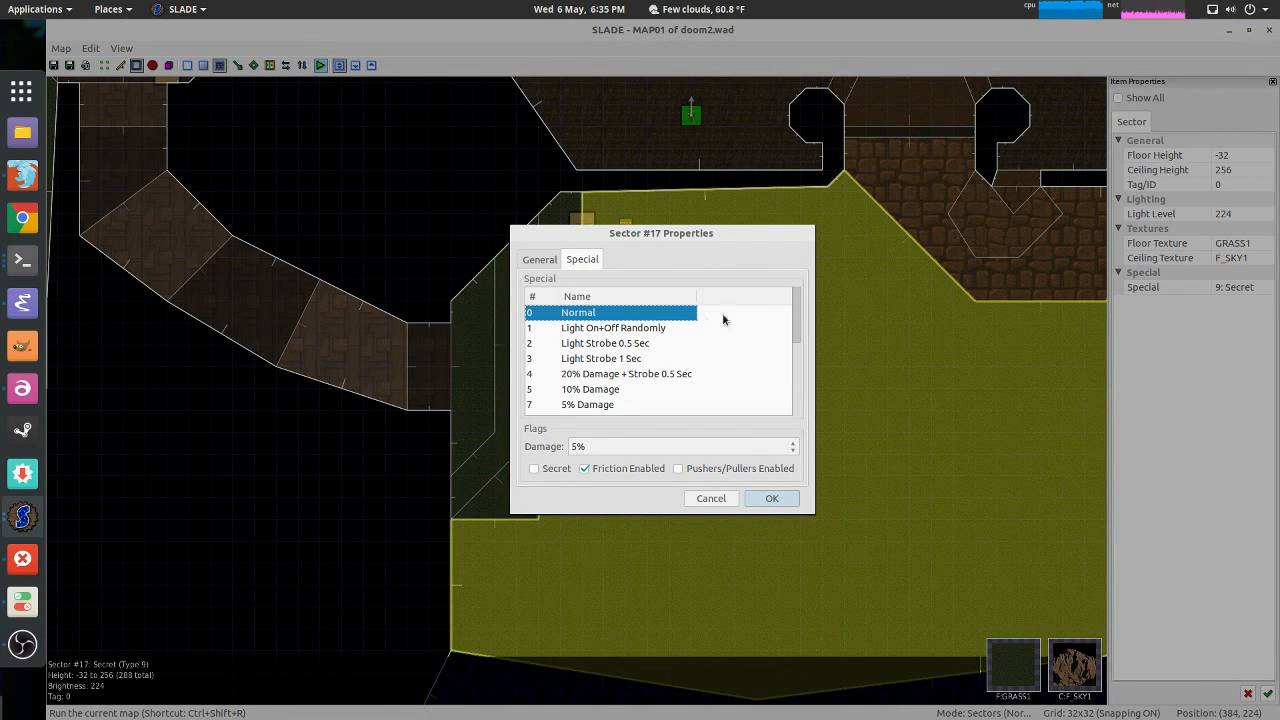
click(540, 260)
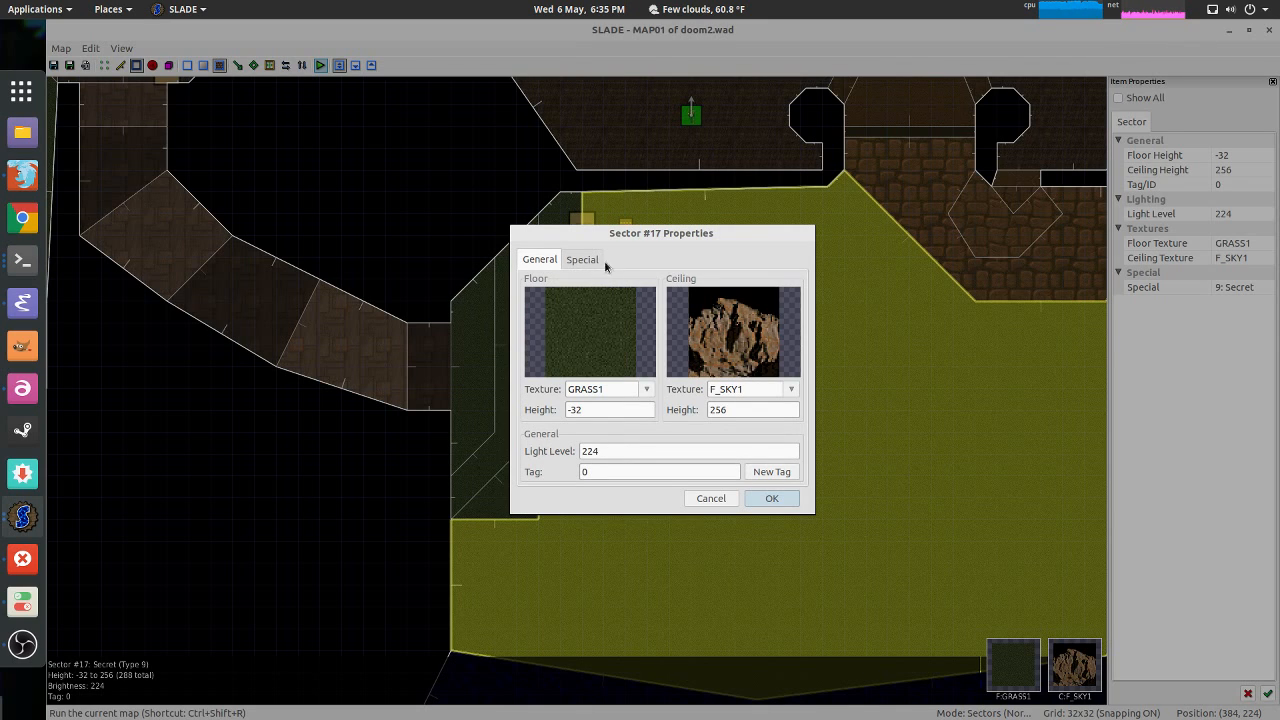
click(584, 260)
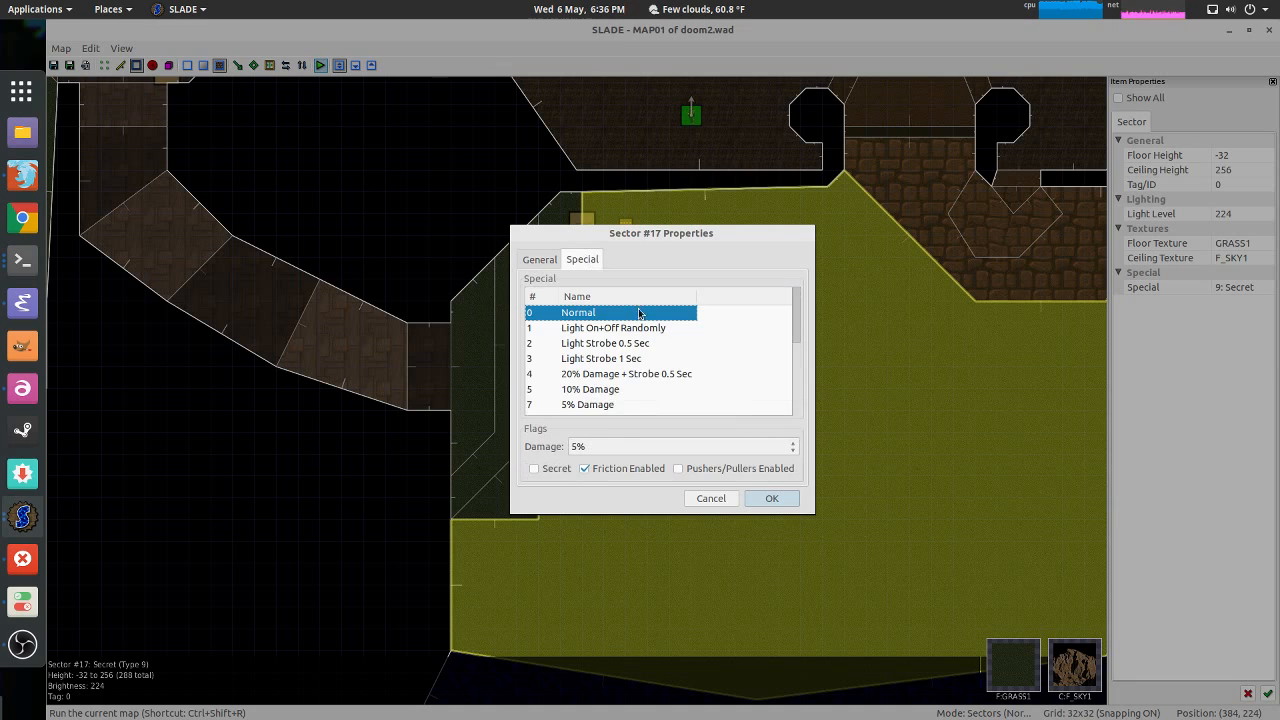
scroll(729, 336, down, 3)
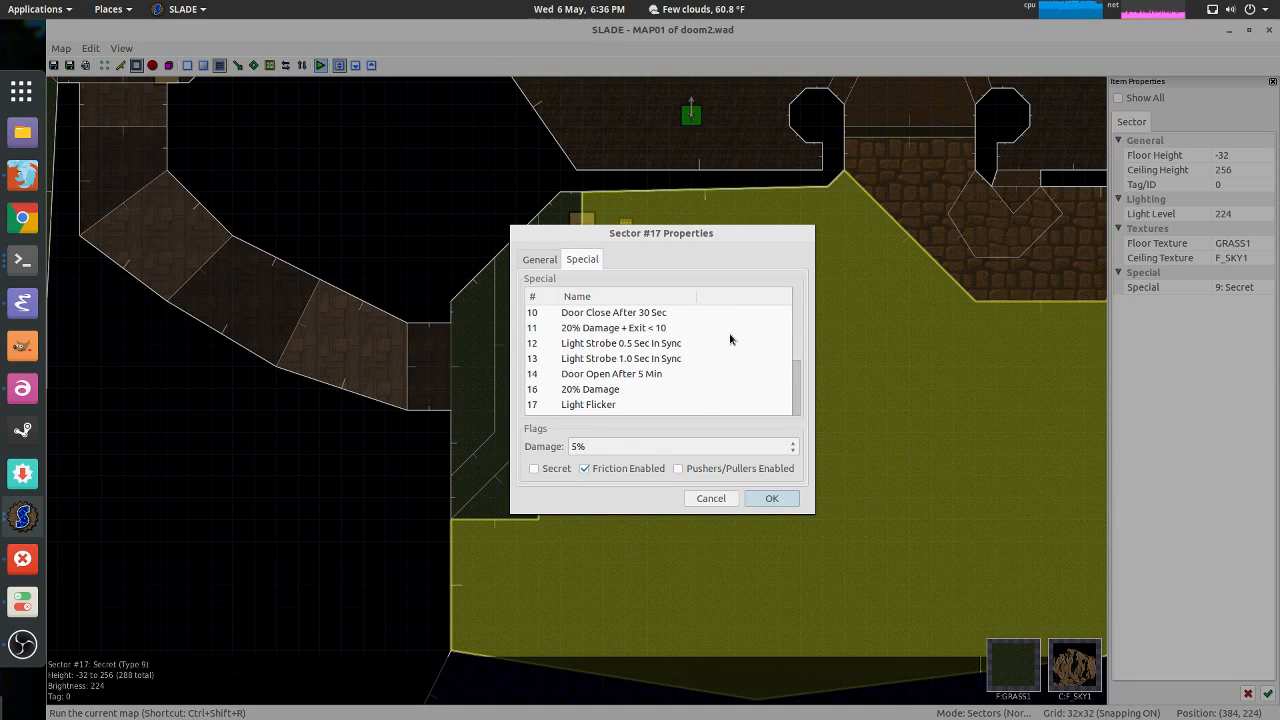
scroll(729, 339, up, 4)
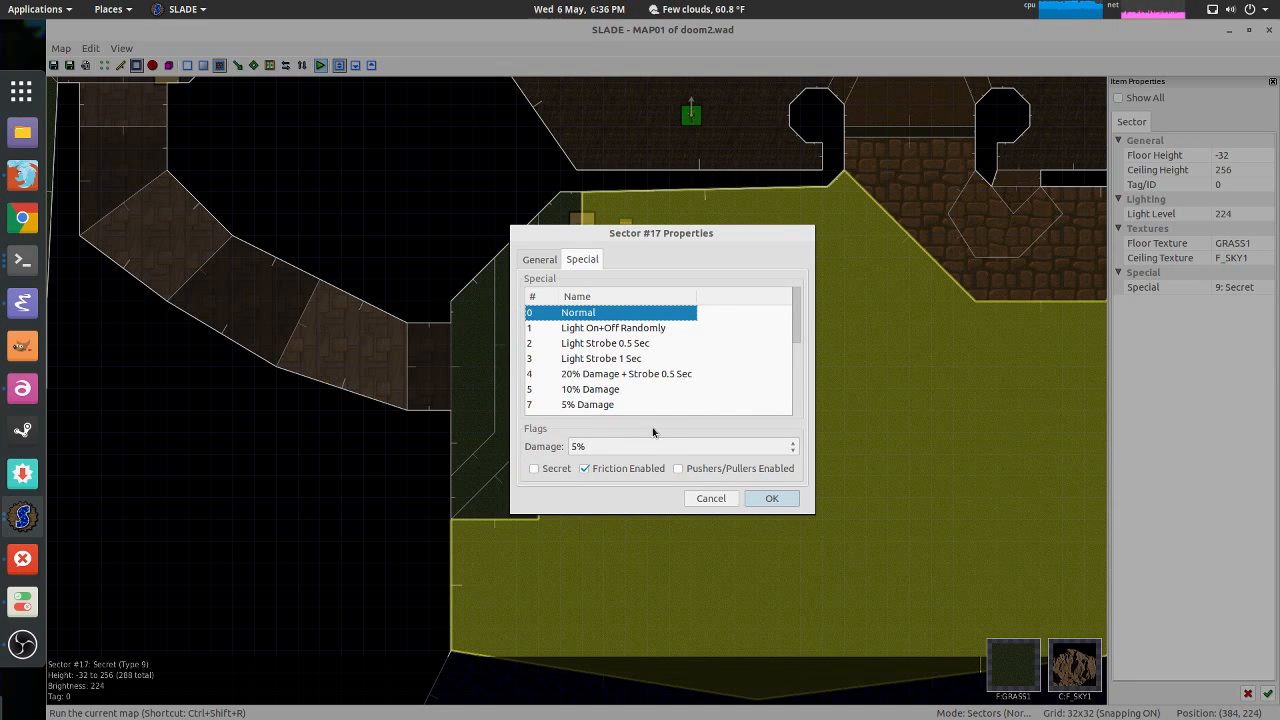
click(710, 498)
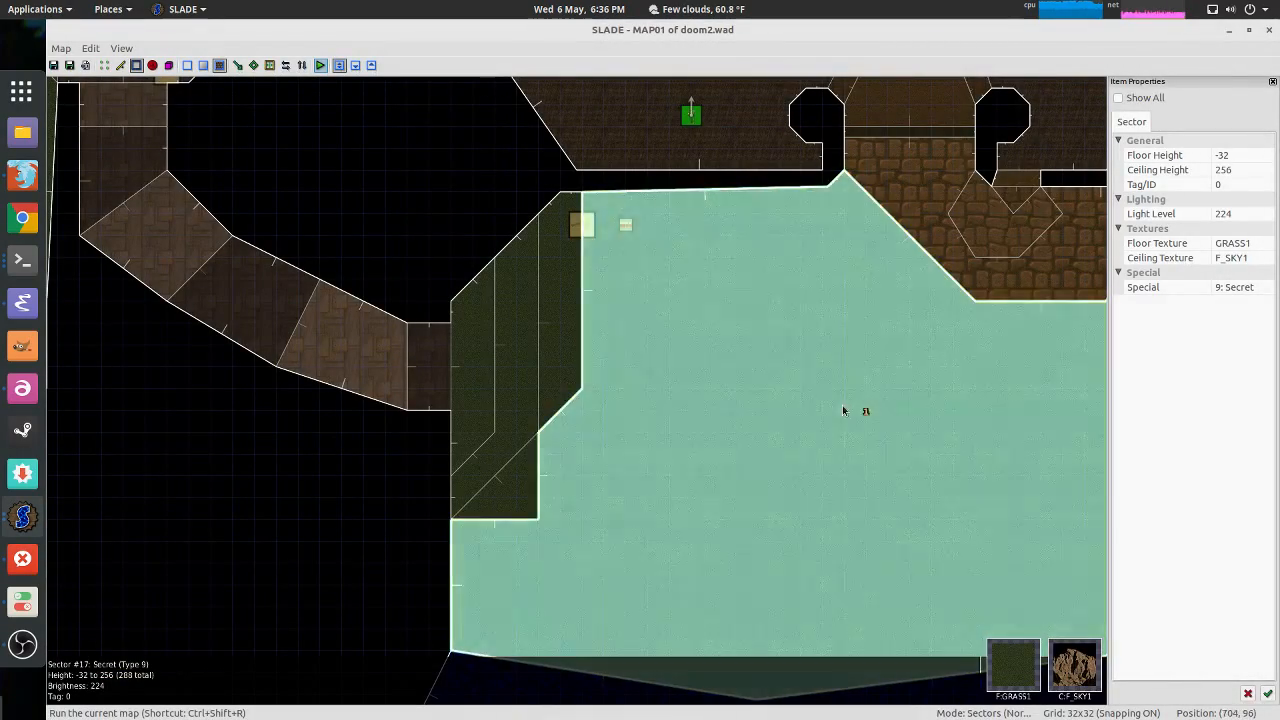
Step: Recheck the courtyard sector's special setting in its properties and in an enlarged sector special selector, cancelling both
right_click(767, 366)
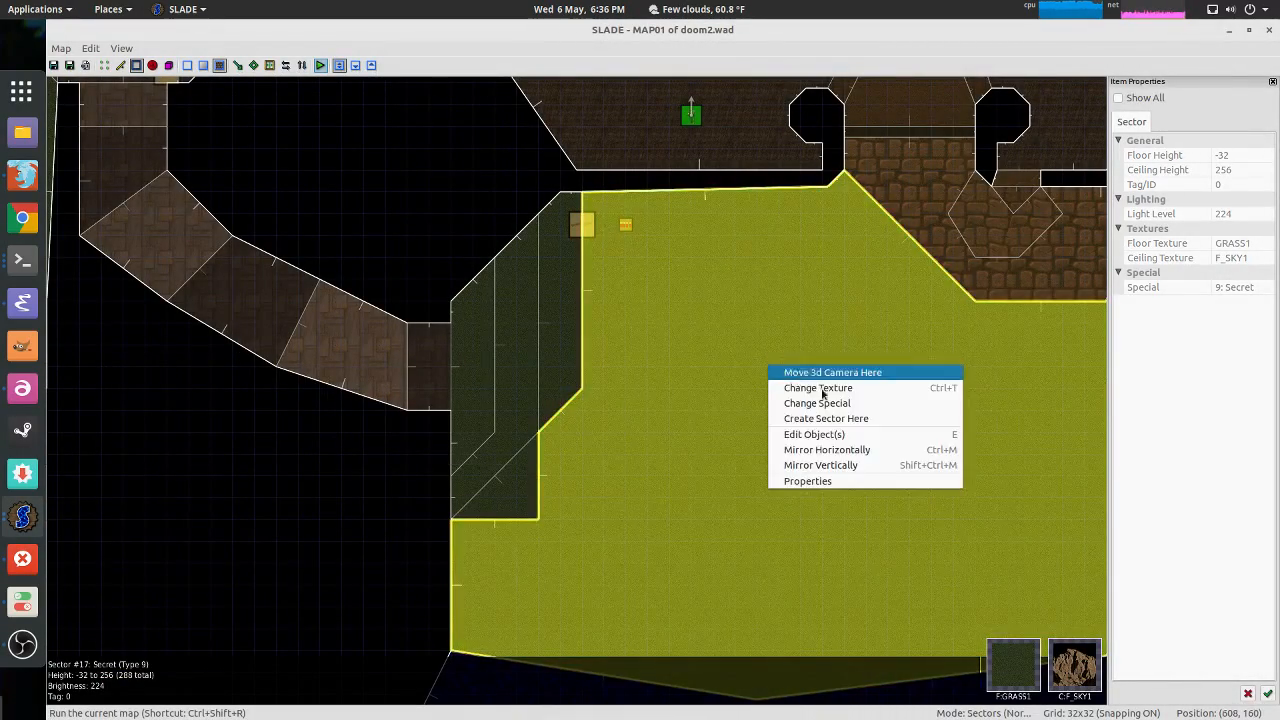
click(833, 480)
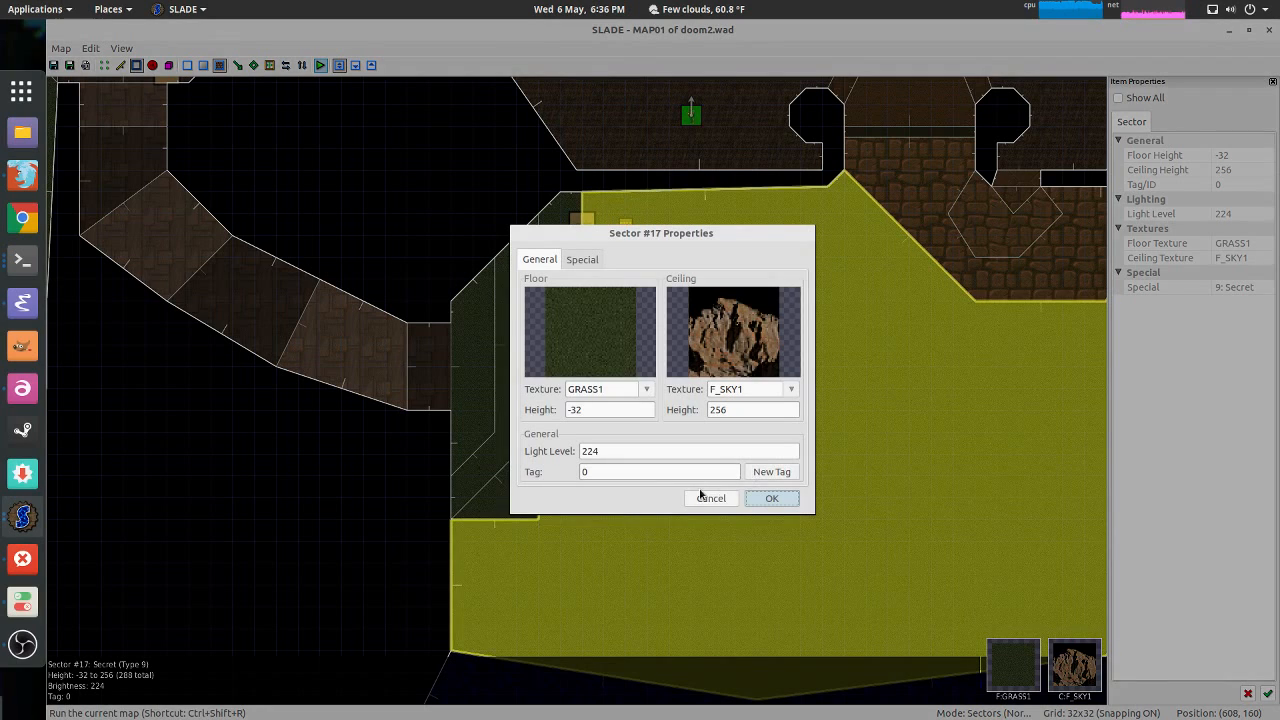
click(578, 261)
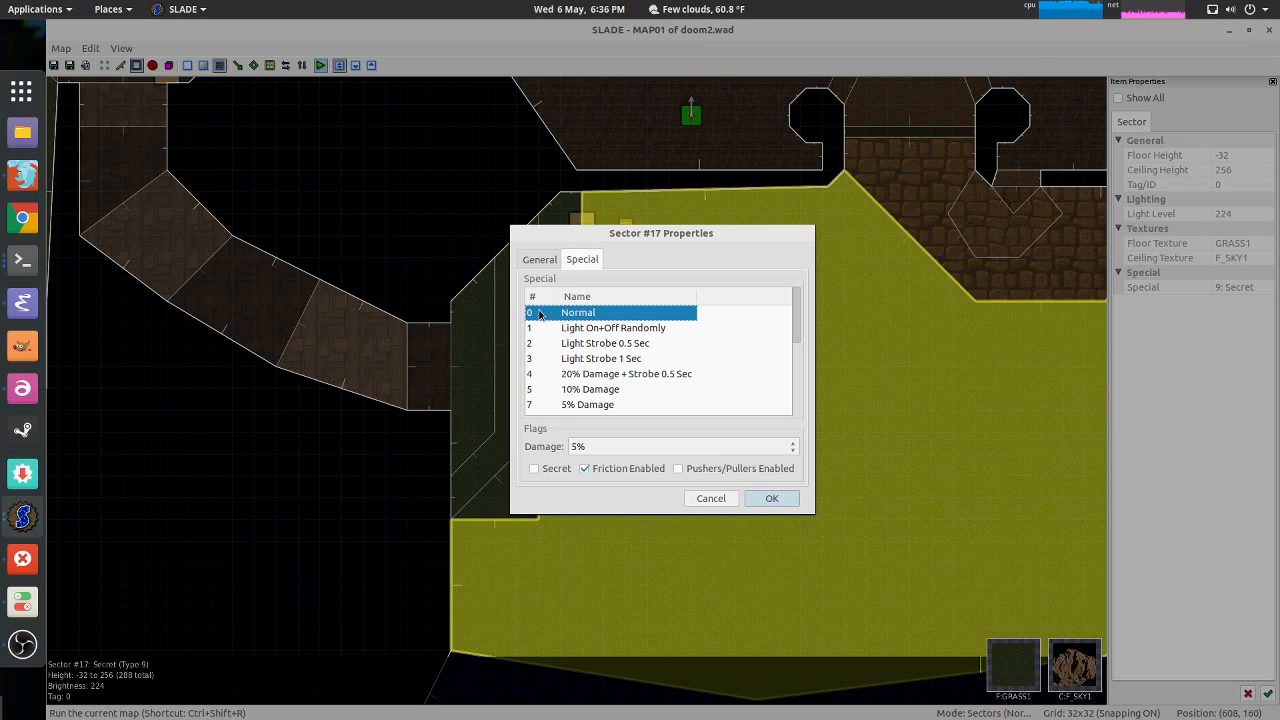
click(698, 501)
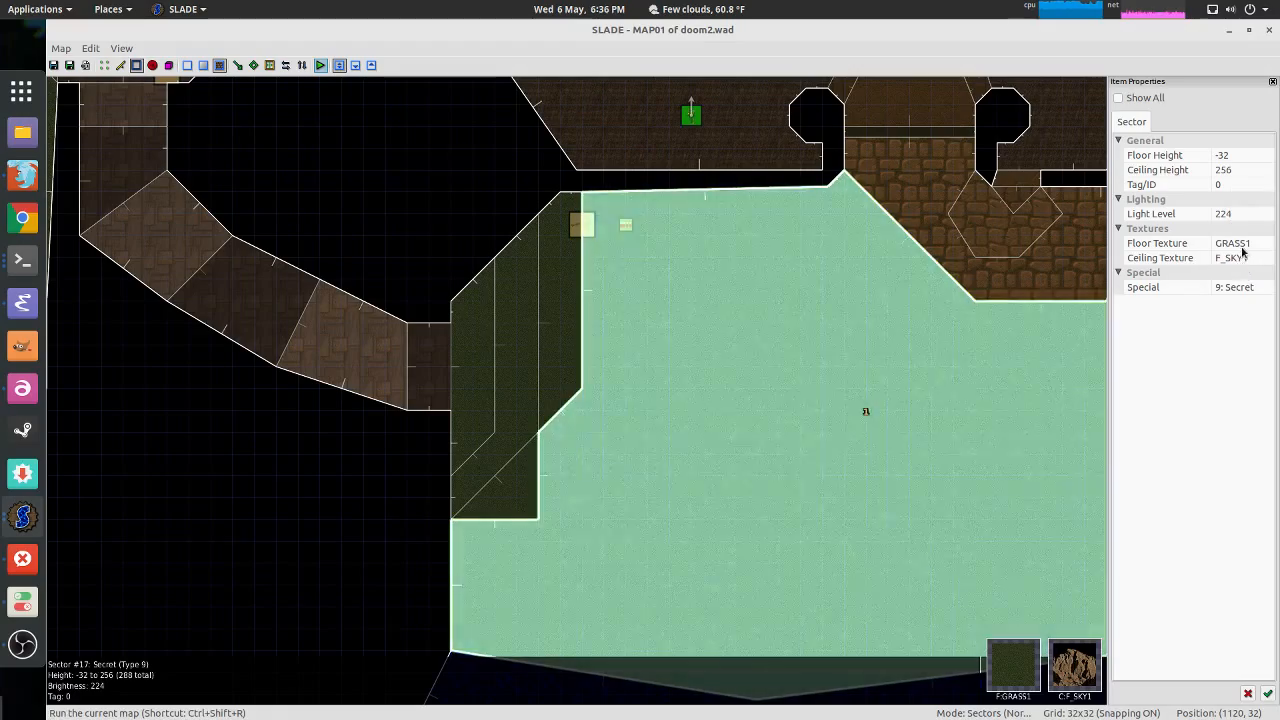
click(1248, 289)
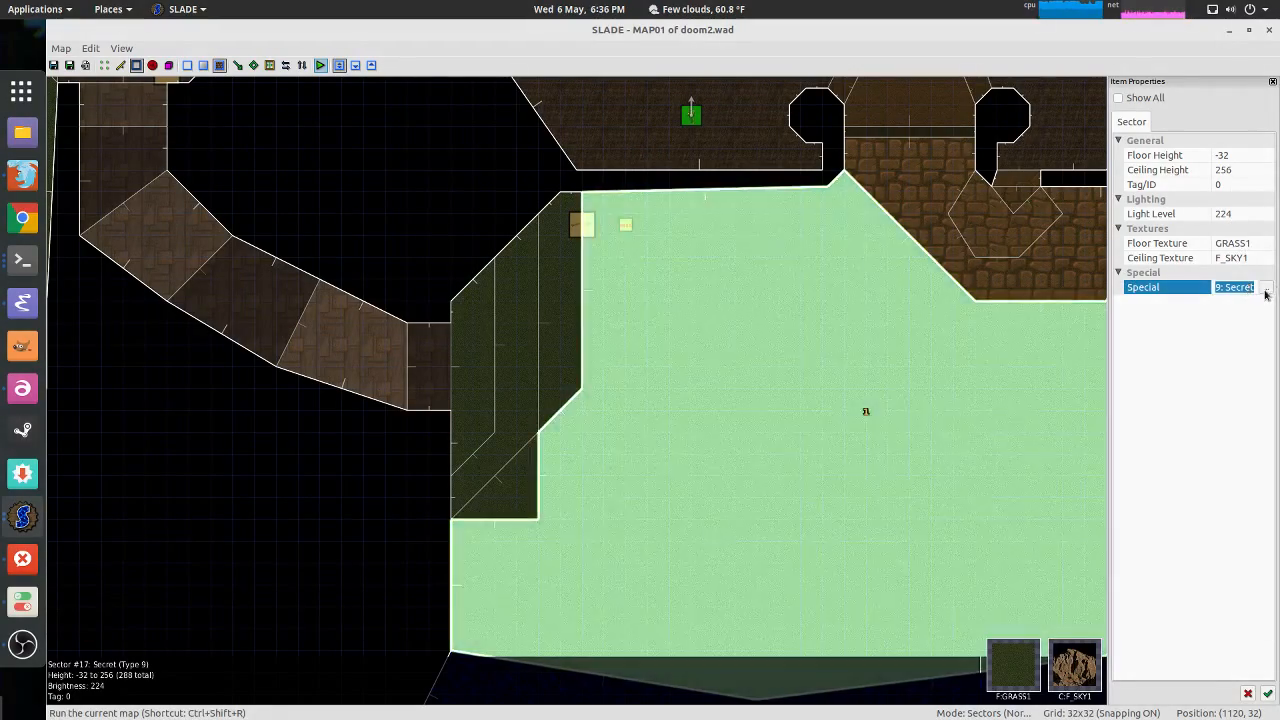
click(1266, 290)
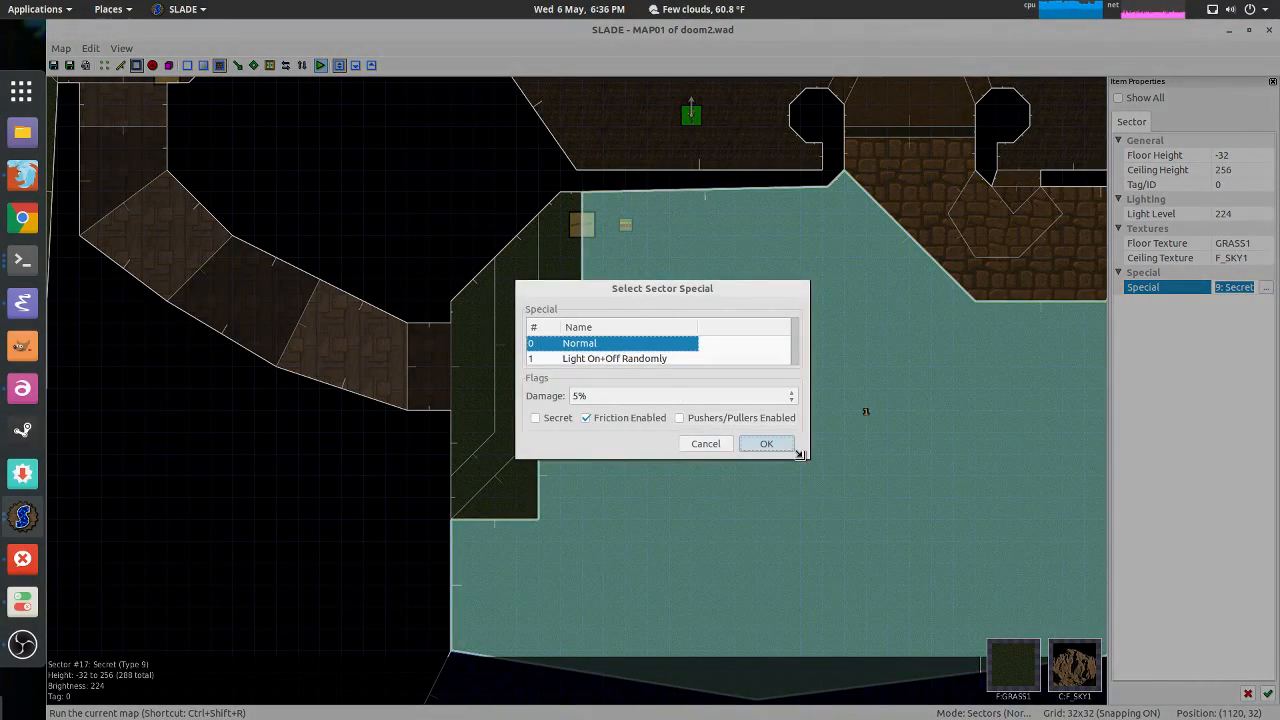
drag(800, 455, 802, 631)
click(710, 620)
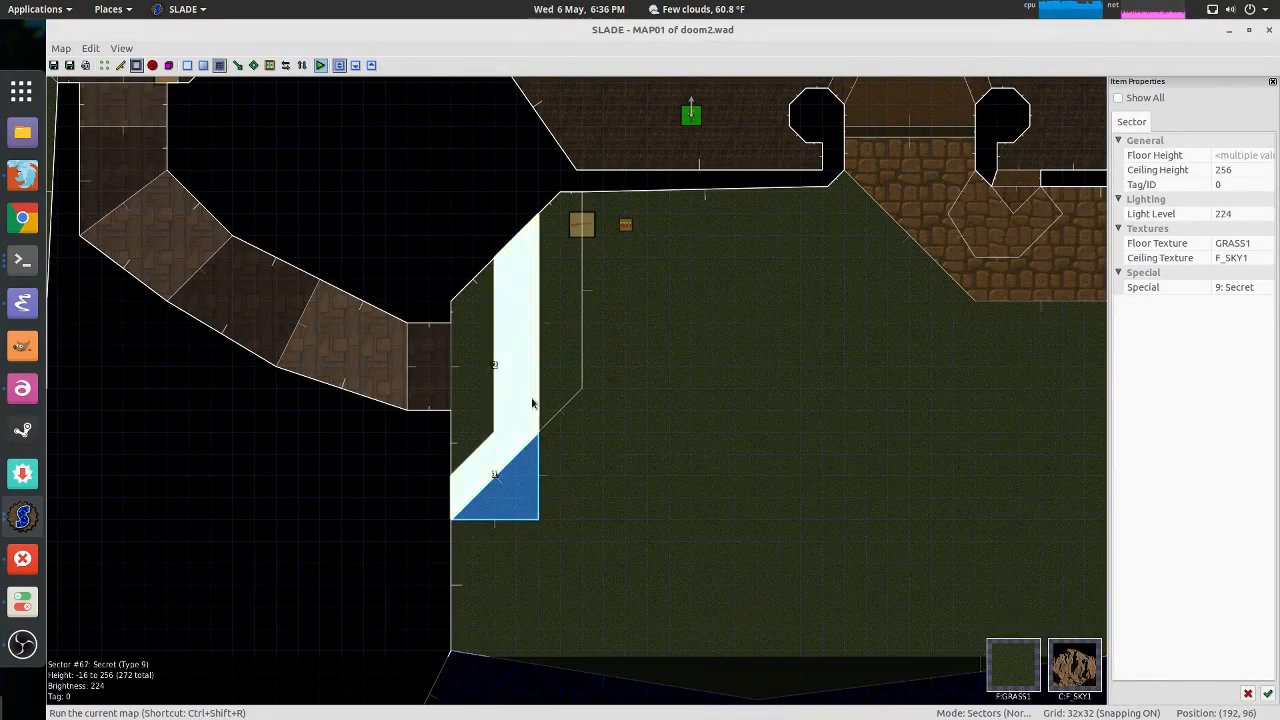
Step: Select the step sectors at the corridor opening and check the sector special choices for them, including the courtyard sector in the selection
click(560, 345)
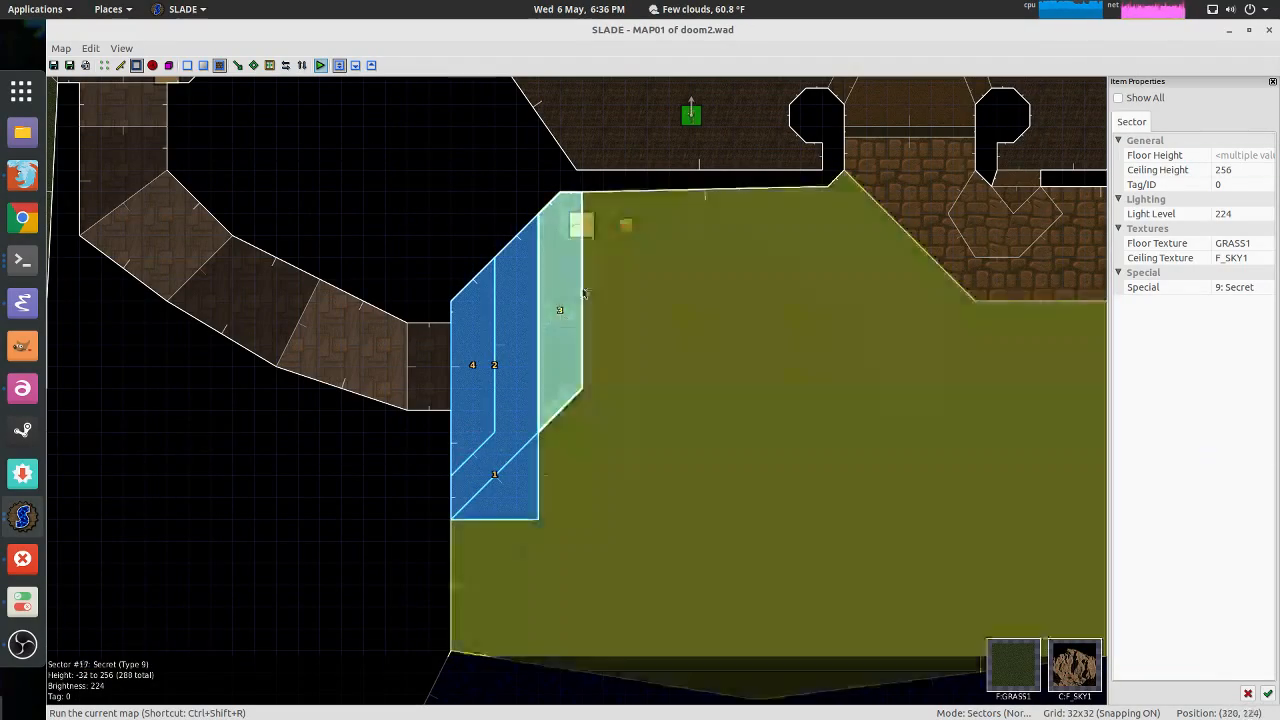
scroll(583, 284, up, 6)
scroll(510, 288, down, 6)
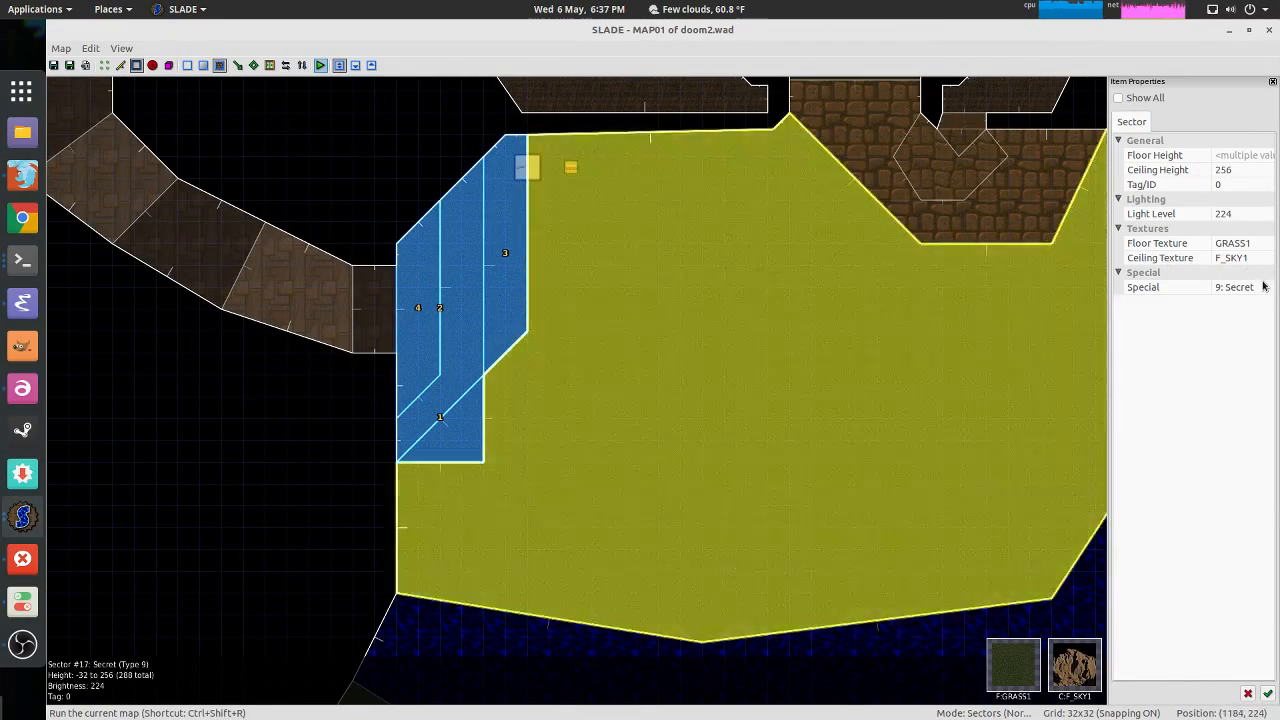
click(1260, 286)
click(1266, 287)
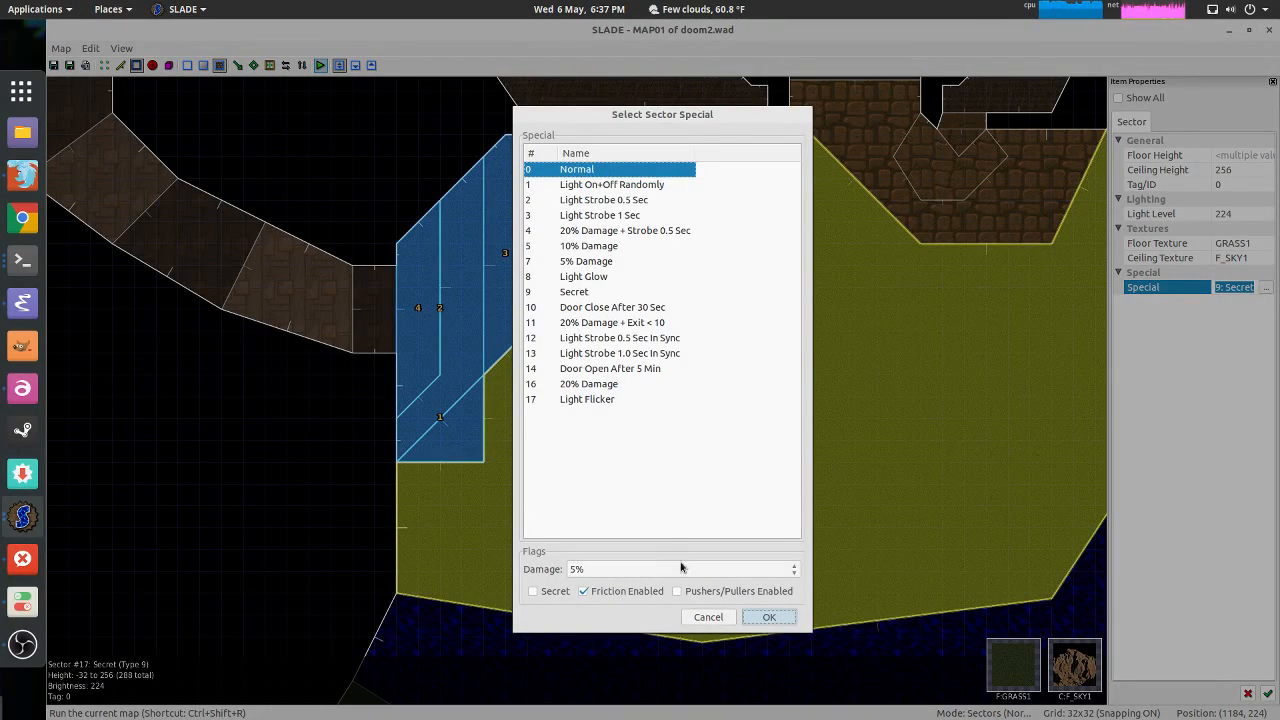
click(708, 617)
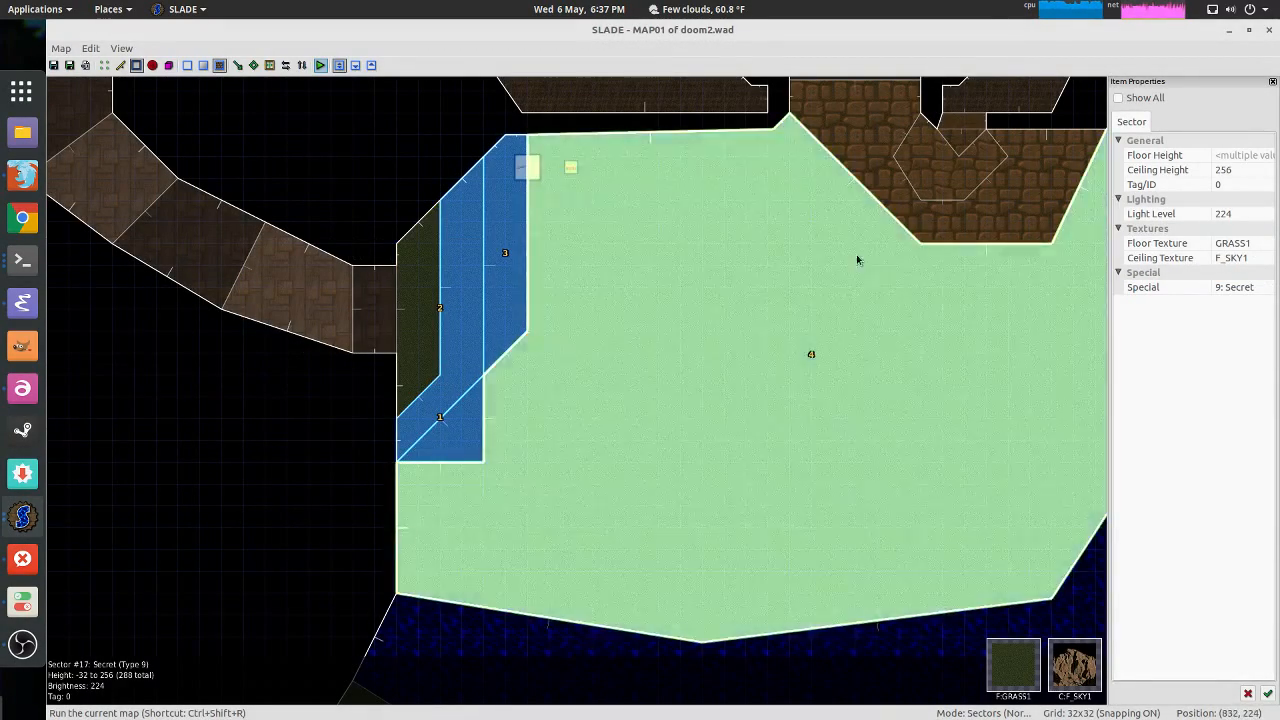
Step: Try a sector special with the Secret flag and damage on the three outer steps and the courtyard
middle_drag(837, 263, 740, 350)
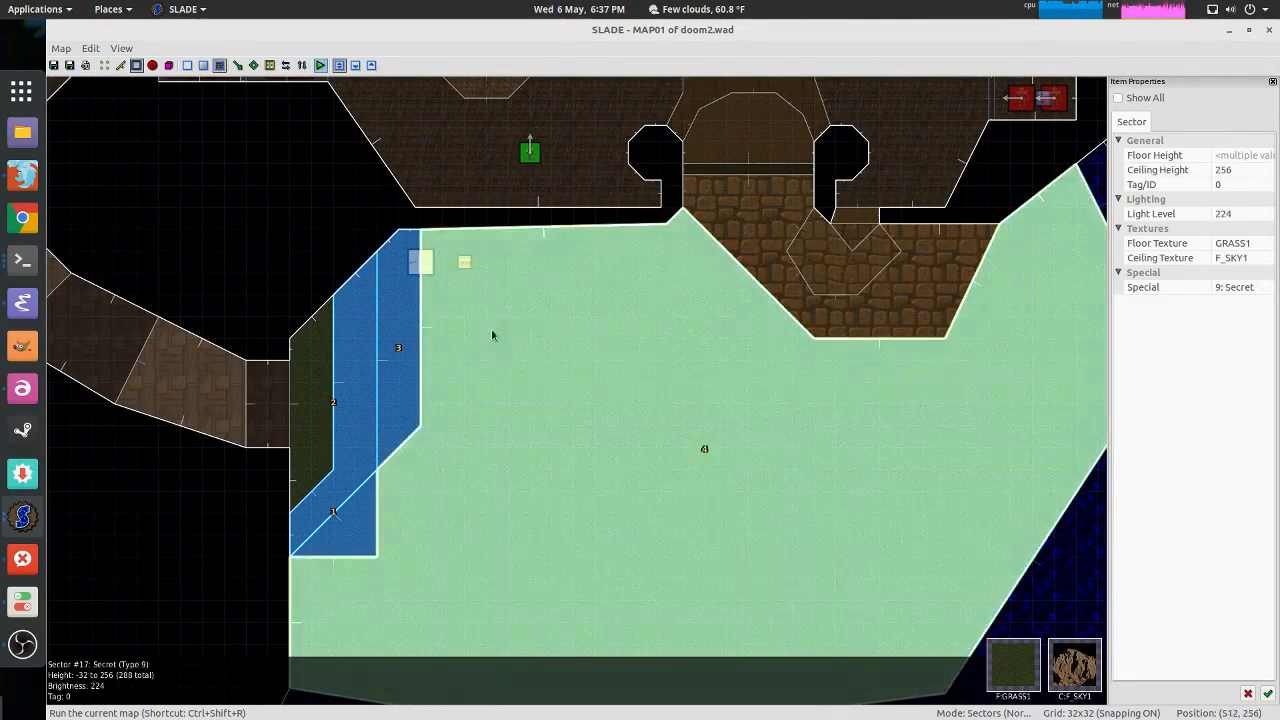
middle_drag(491, 334, 503, 283)
click(1262, 290)
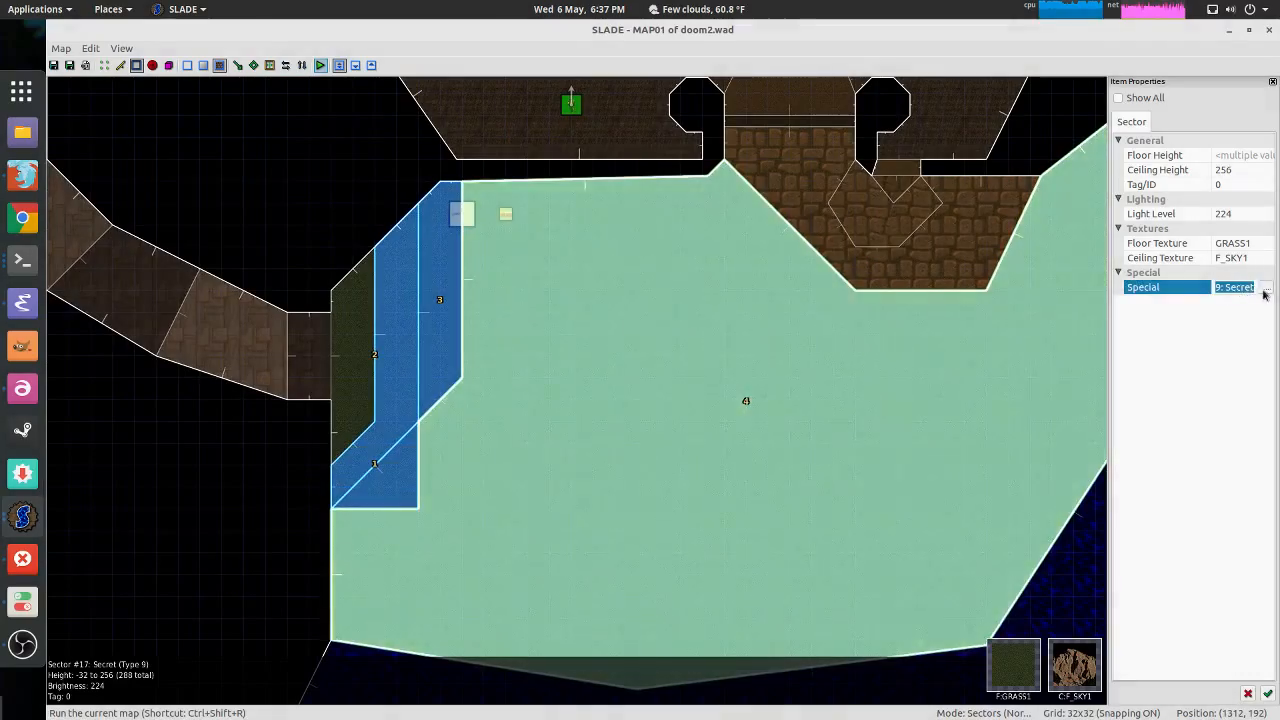
click(1265, 288)
key(Return)
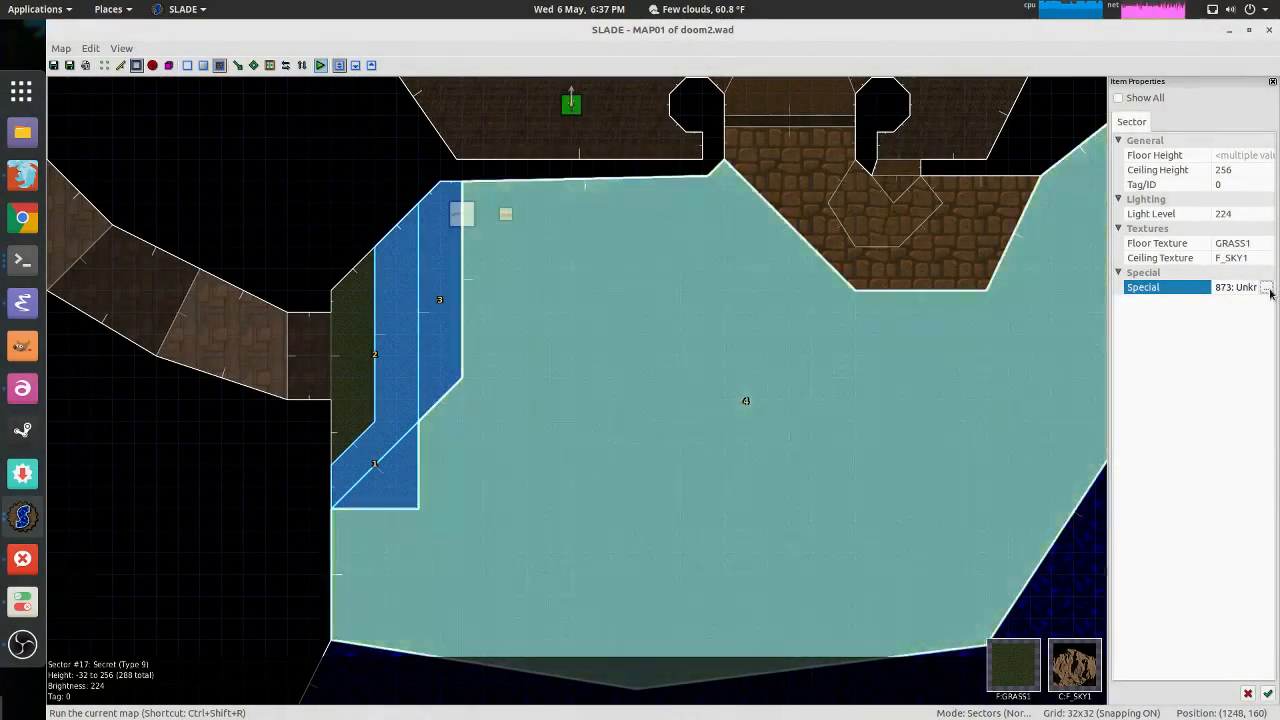
click(1265, 288)
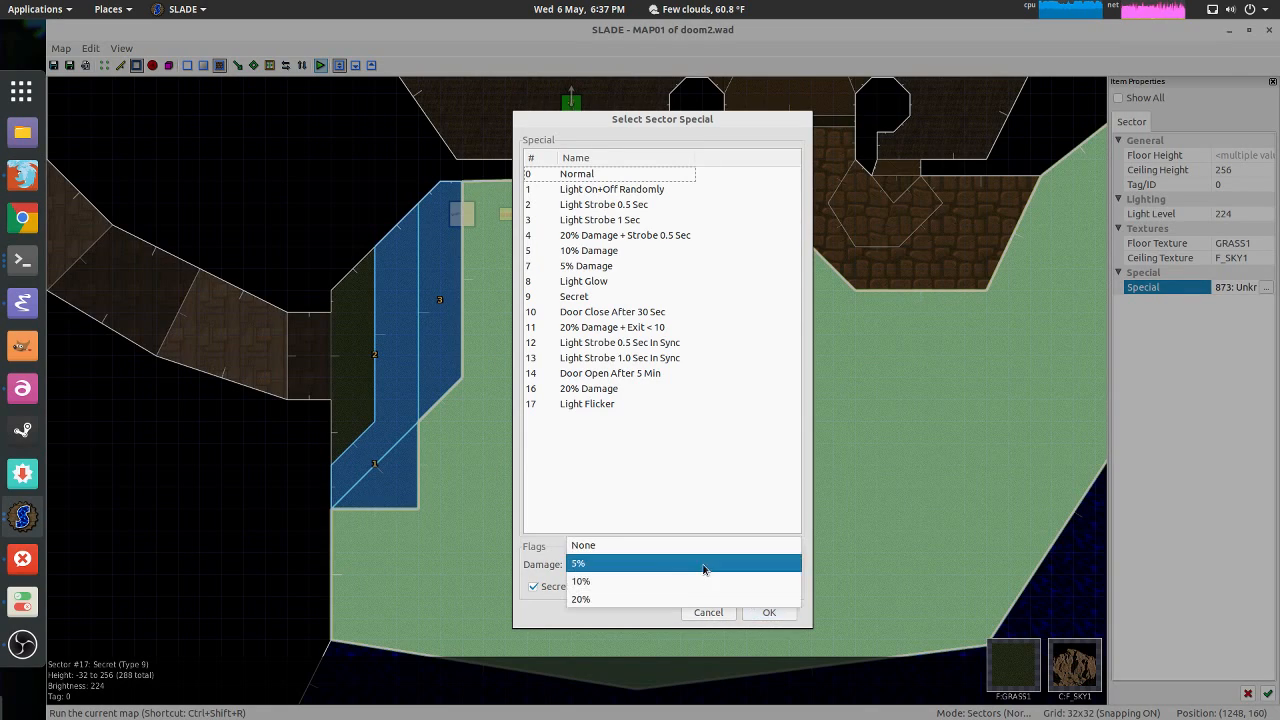
click(786, 614)
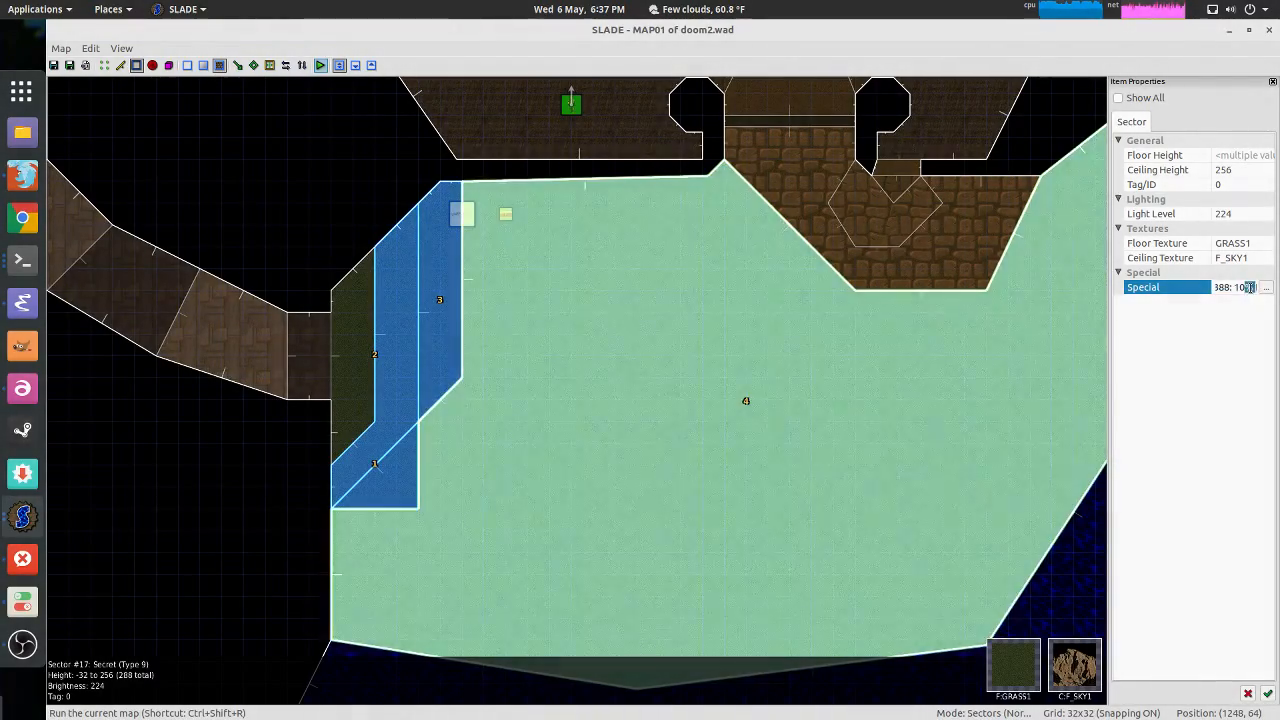
Step: Set the special of the selected step and courtyard sectors to 0 (Normal) and clear the selection
click(1249, 287)
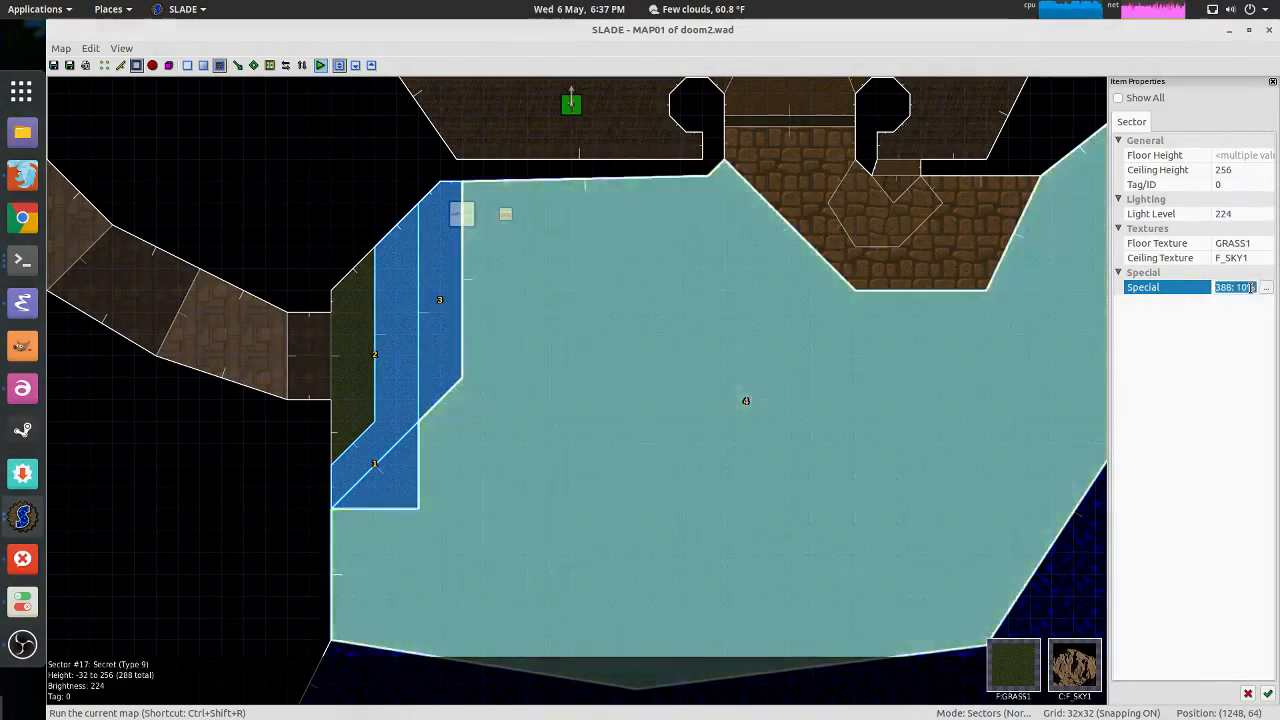
key(BackSpace)
text(0)
key(Return)
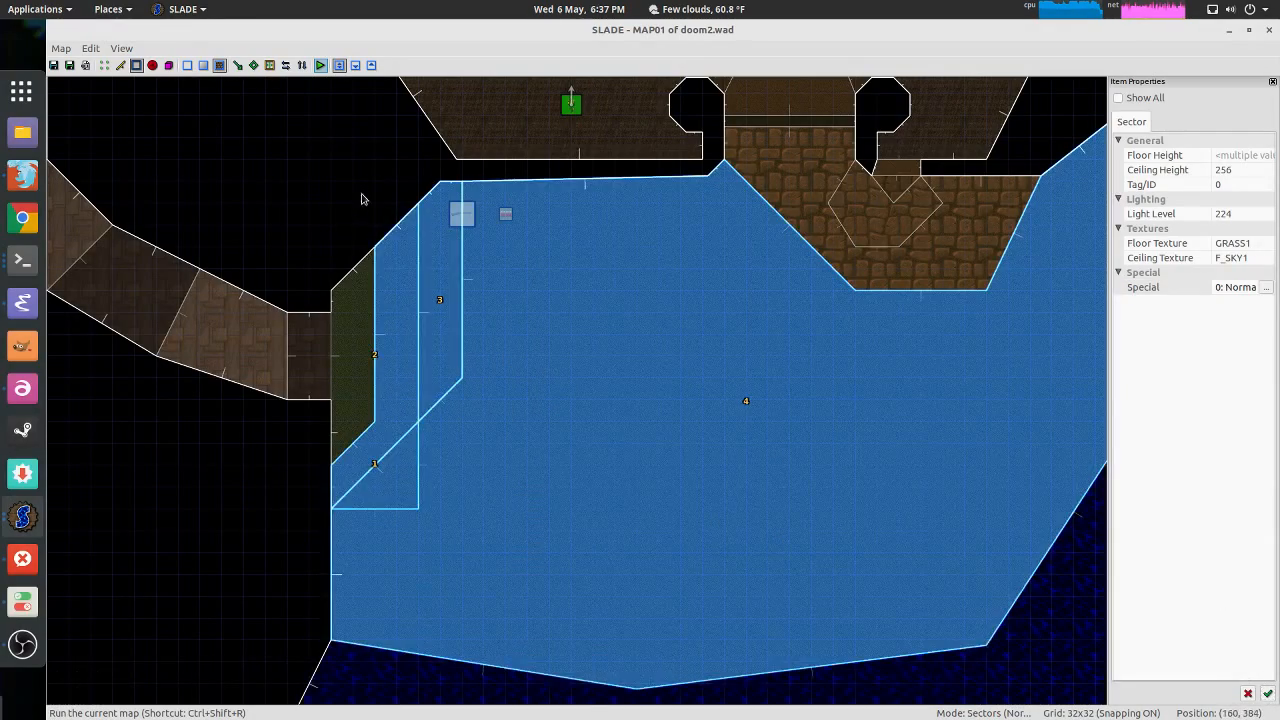
click(362, 199)
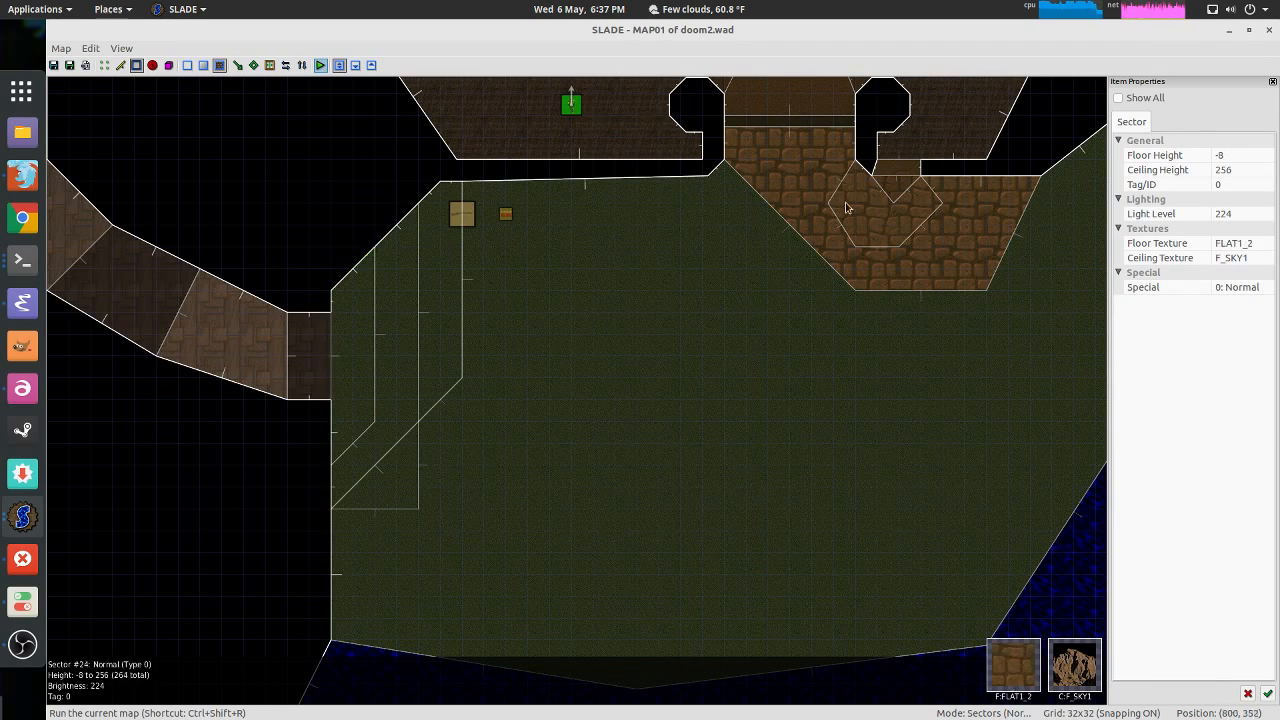
Step: Examine the courtyard, the corridor steps and the neighbouring rooms in the 2D map
middle_drag(895, 191, 873, 214)
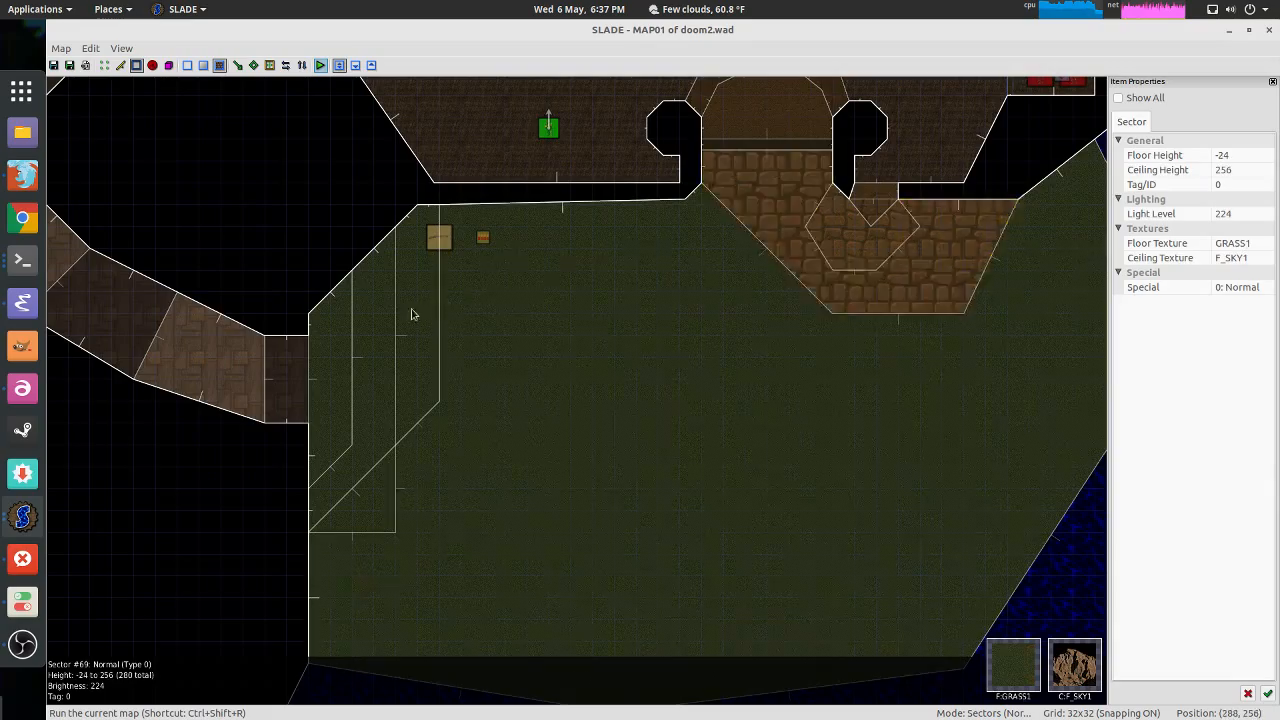
middle_drag(305, 374, 506, 310)
middle_drag(700, 262, 514, 383)
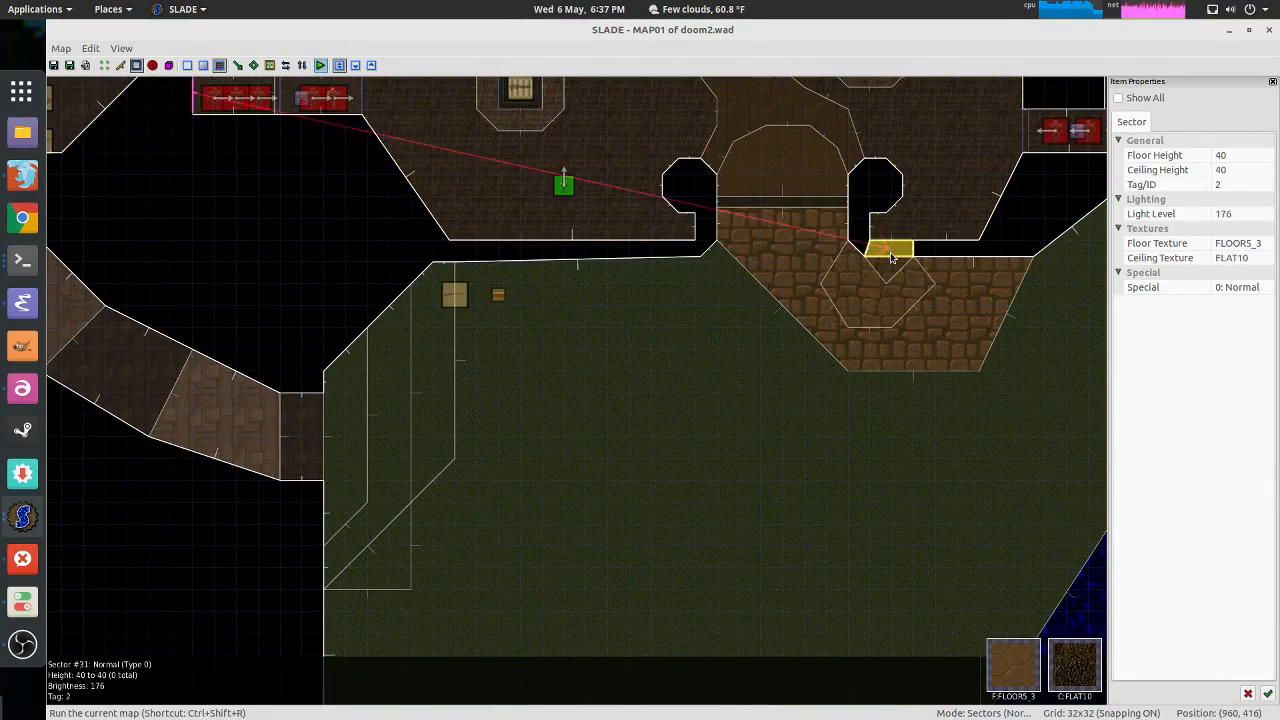
scroll(892, 258, down, 4)
scroll(633, 313, up, 5)
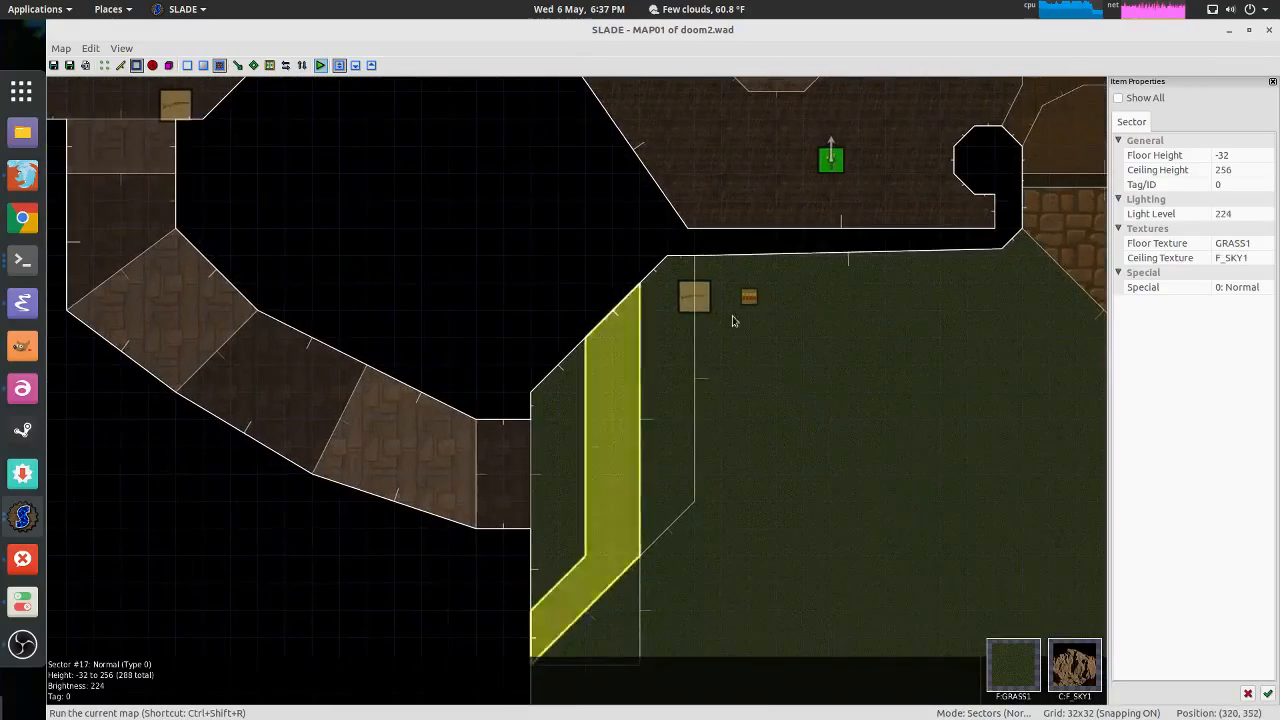
scroll(780, 307, down, 2)
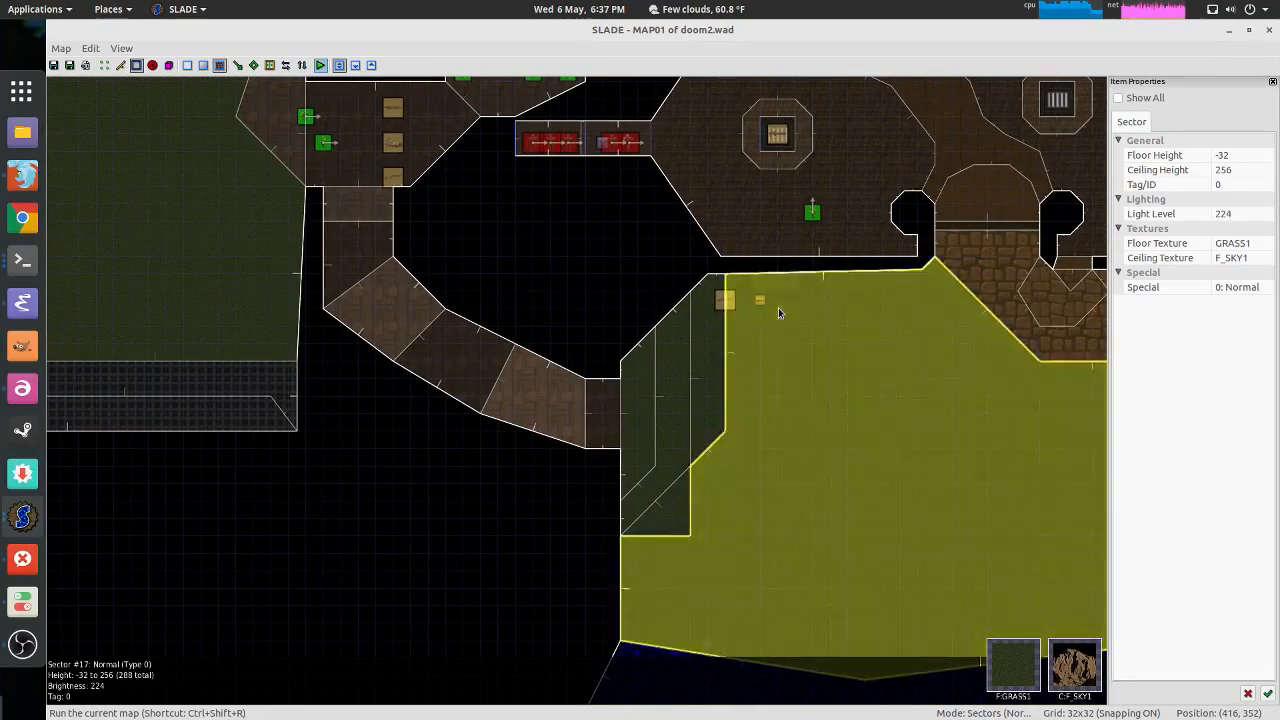
middle_drag(591, 271, 582, 408)
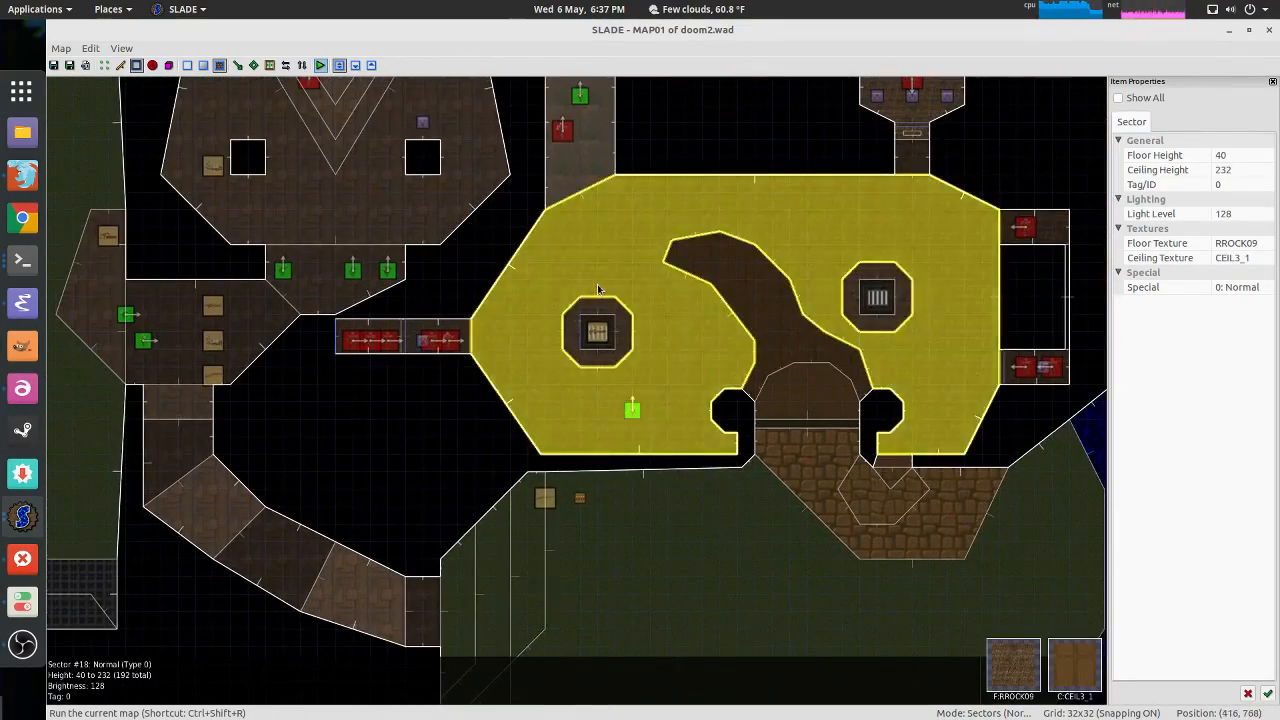
middle_drag(697, 347, 520, 206)
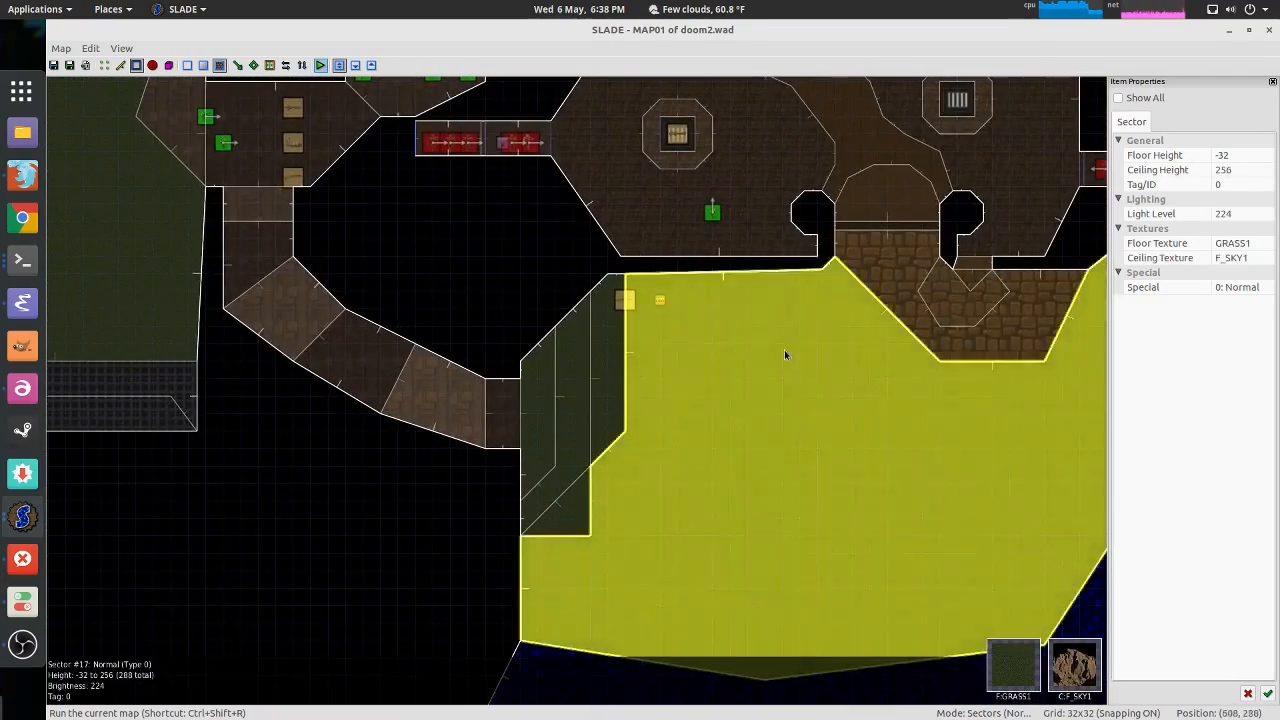
Step: Draw a 64 by 64 square sector in the open grass of the courtyard, near the shotgun and shells
middle_drag(784, 355, 695, 272)
scroll(700, 300, up, 3)
scroll(686, 297, down, 1)
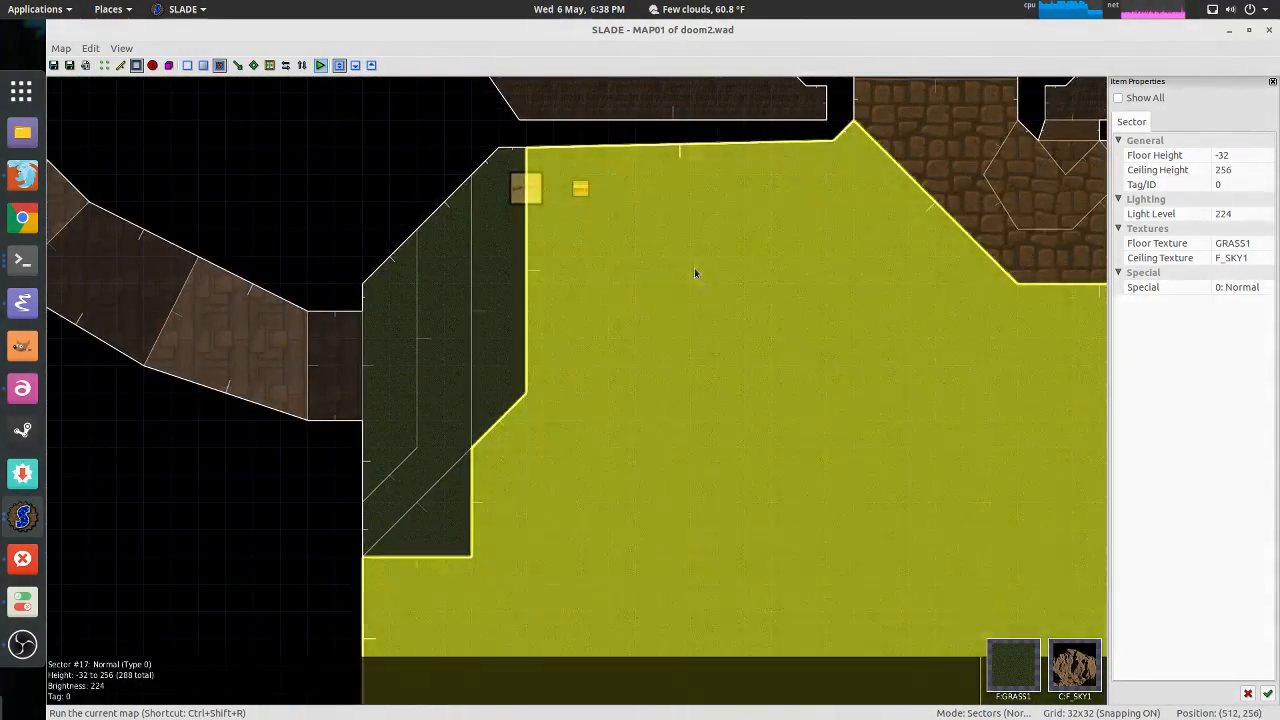
key(space)
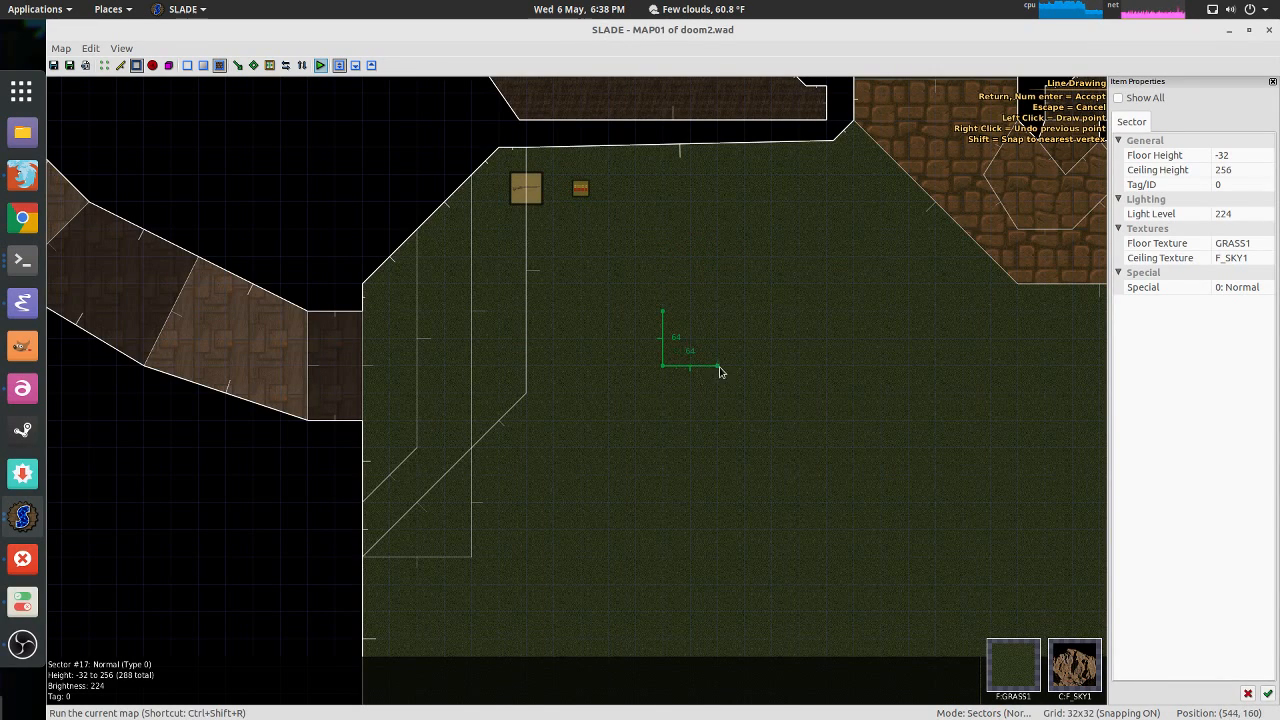
click(669, 317)
scroll(669, 317, up, 5)
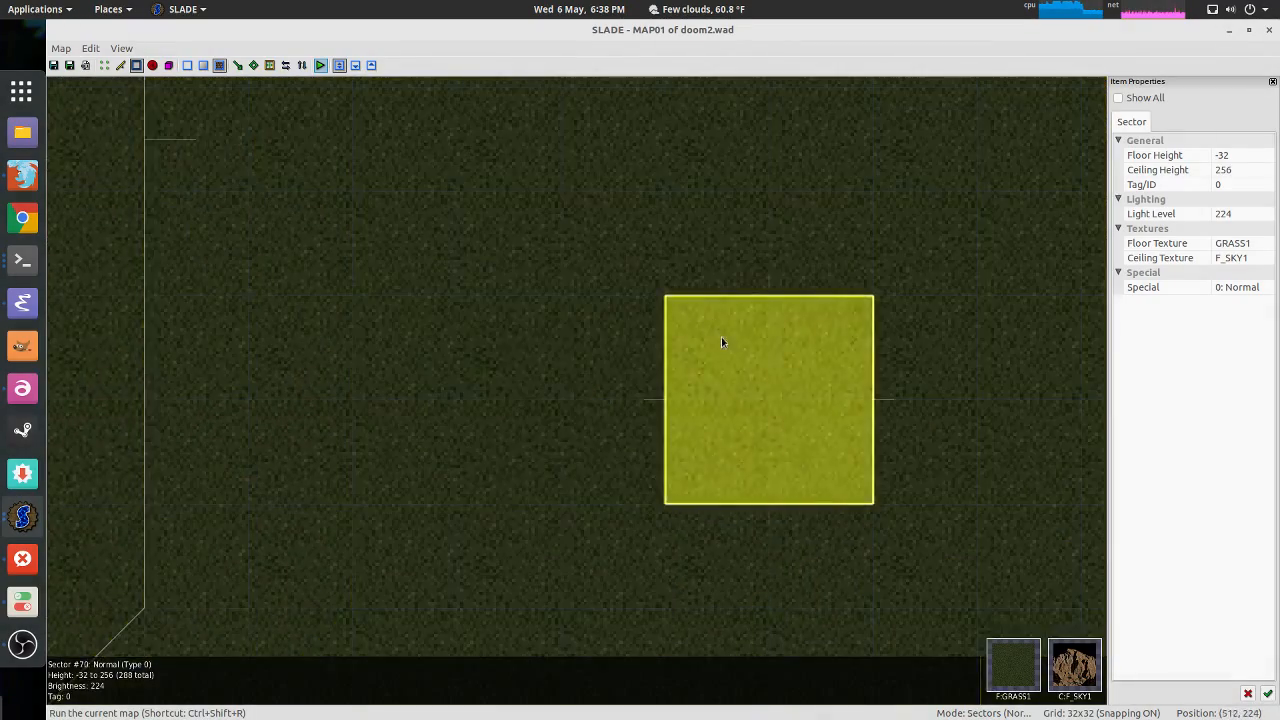
Step: Raise the new square sector's floor to height 16 in the 3D view to form a pedestal
key(q)
key(w)
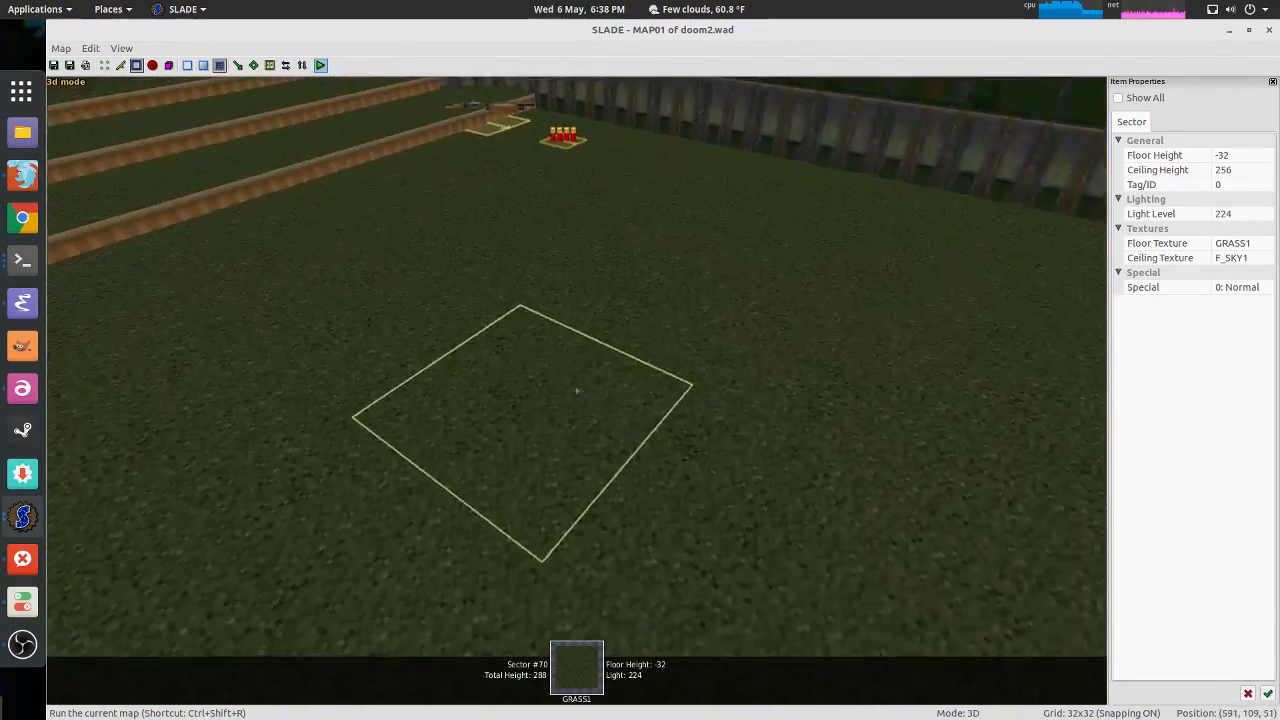
key(s)
scroll(576, 390, up, 6)
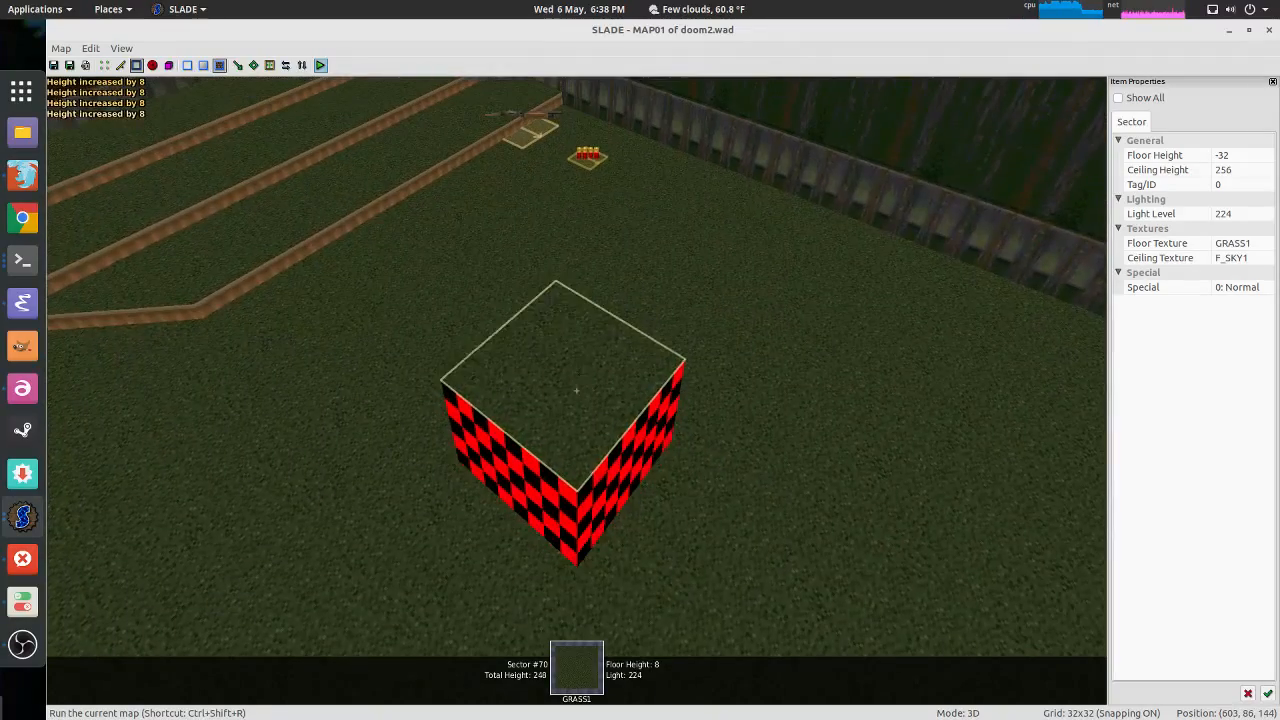
key(a)
key(w)
key(s)
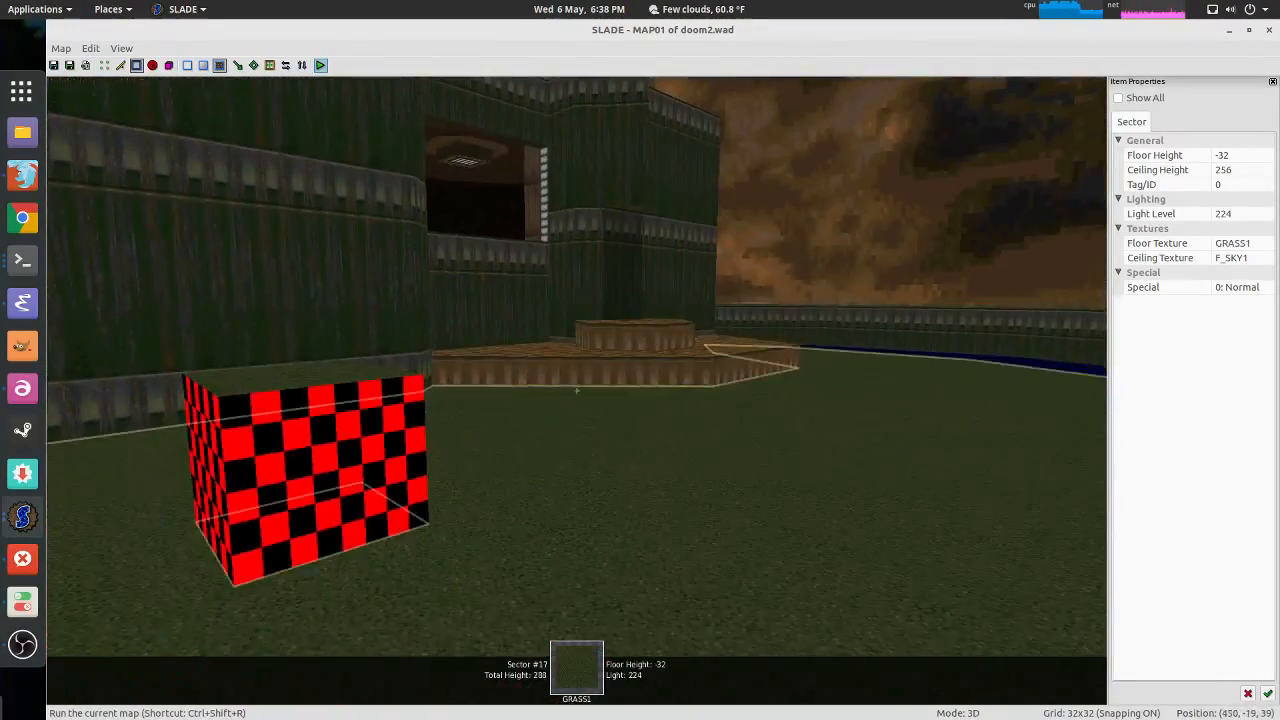
Step: Copy the brown support texture and paste it onto all four pedestal sides, with the selection cleared at the end
middle_click(576, 390)
key(a)
shift+click(576, 391)
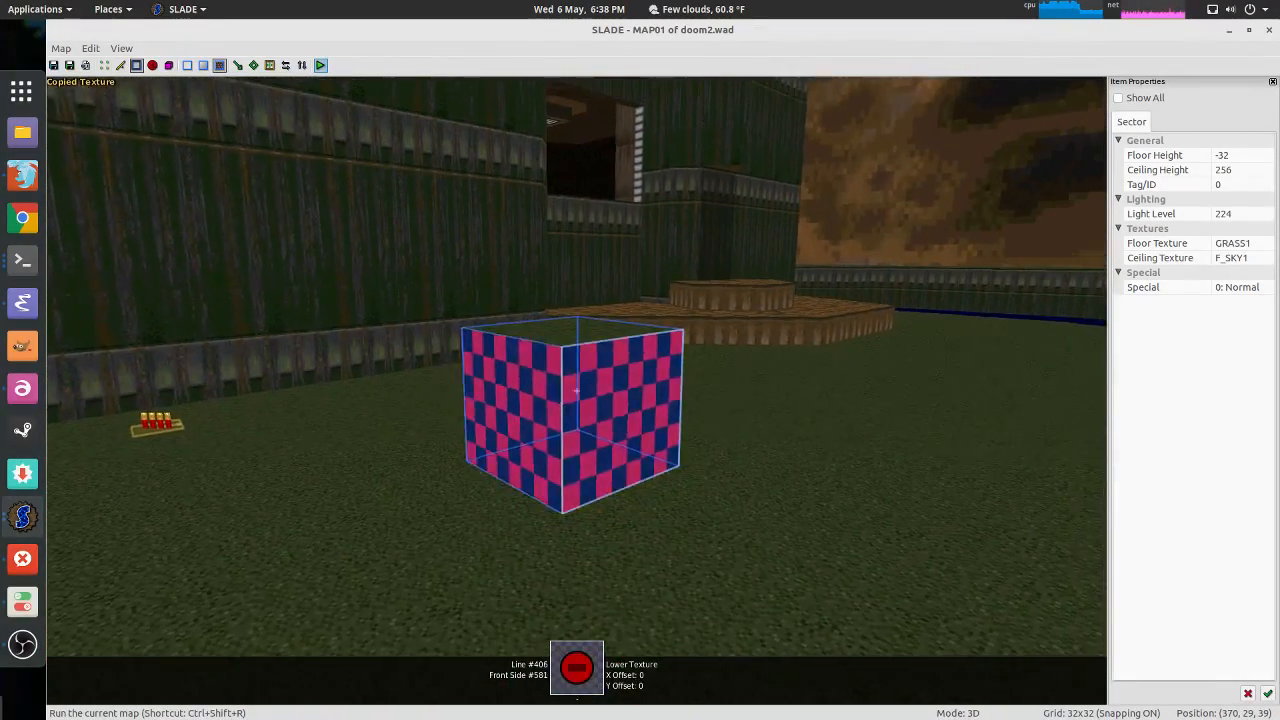
key(ctrl+v)
key(c)
key(s)
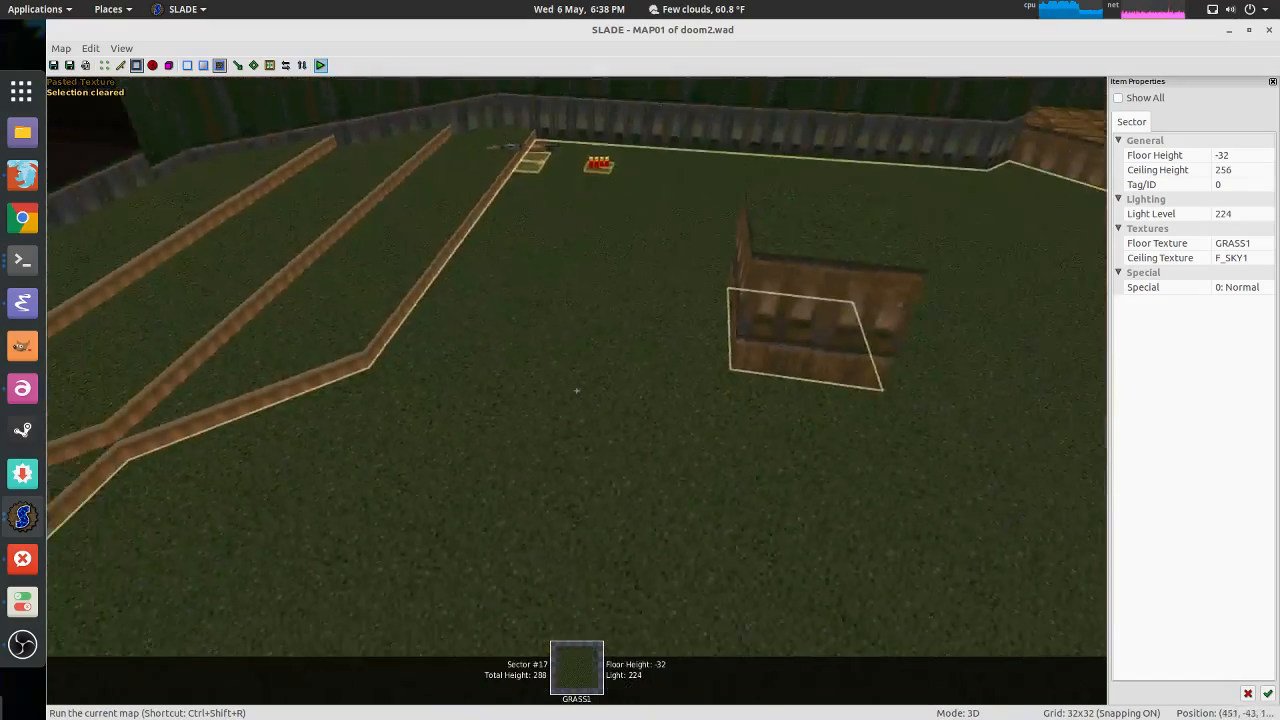
Step: Move the shotgun onto the pedestal and the shotgun shells to the grass just beside it
key(q)
key(t)
scroll(609, 440, down, 3)
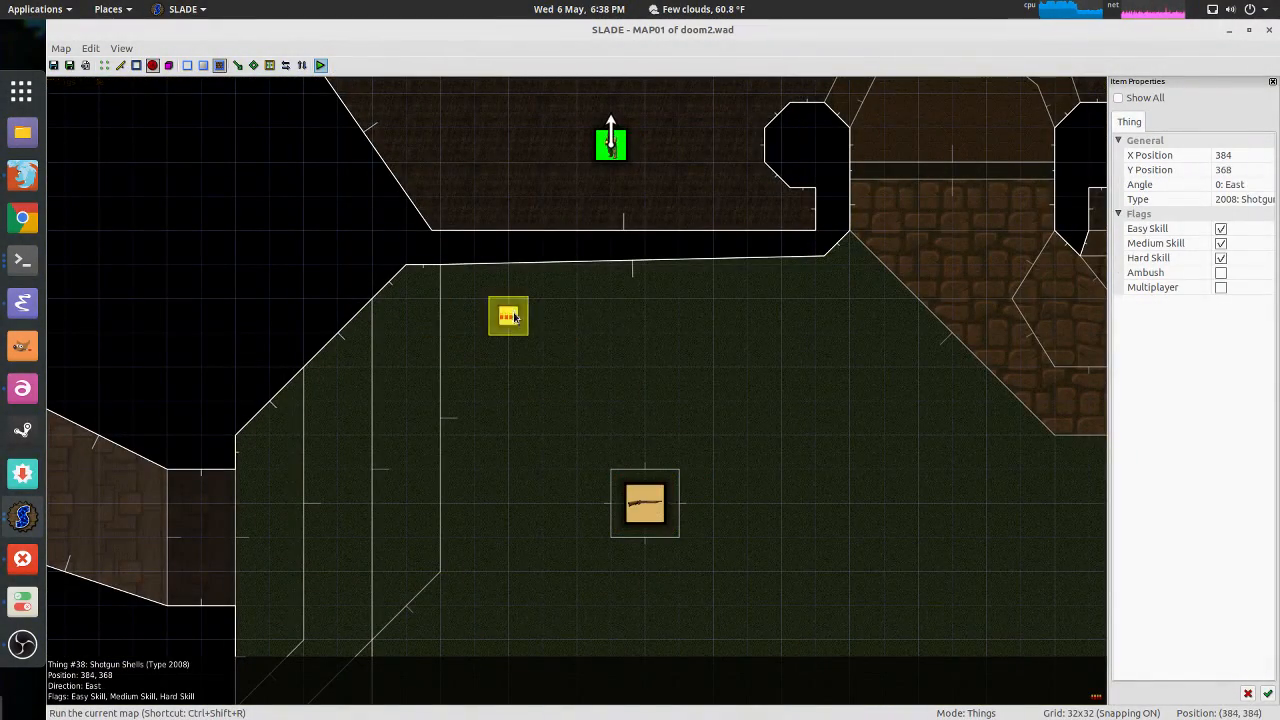
key(q)
key(w)
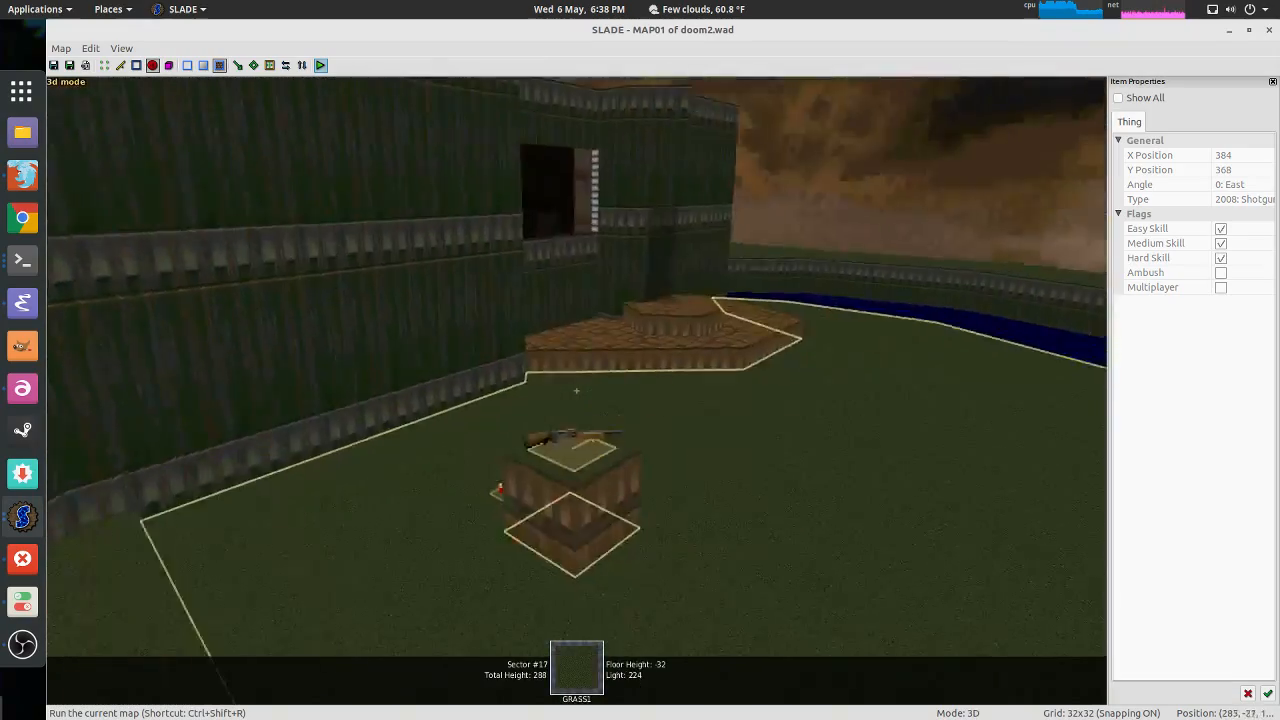
Step: Copy the FLAT1_2 floor texture from the brick platform and paste it onto the top of the pedestal
key(w)
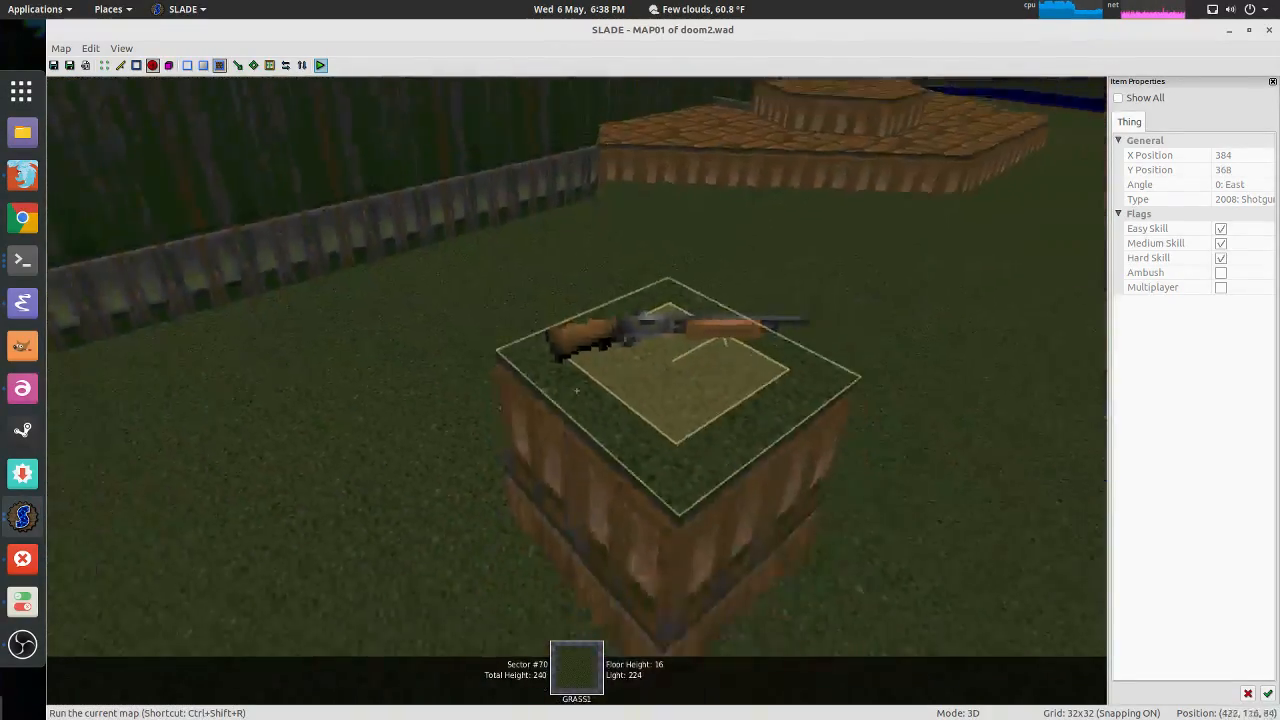
key(w)
key(d)
key(ctrl+c)
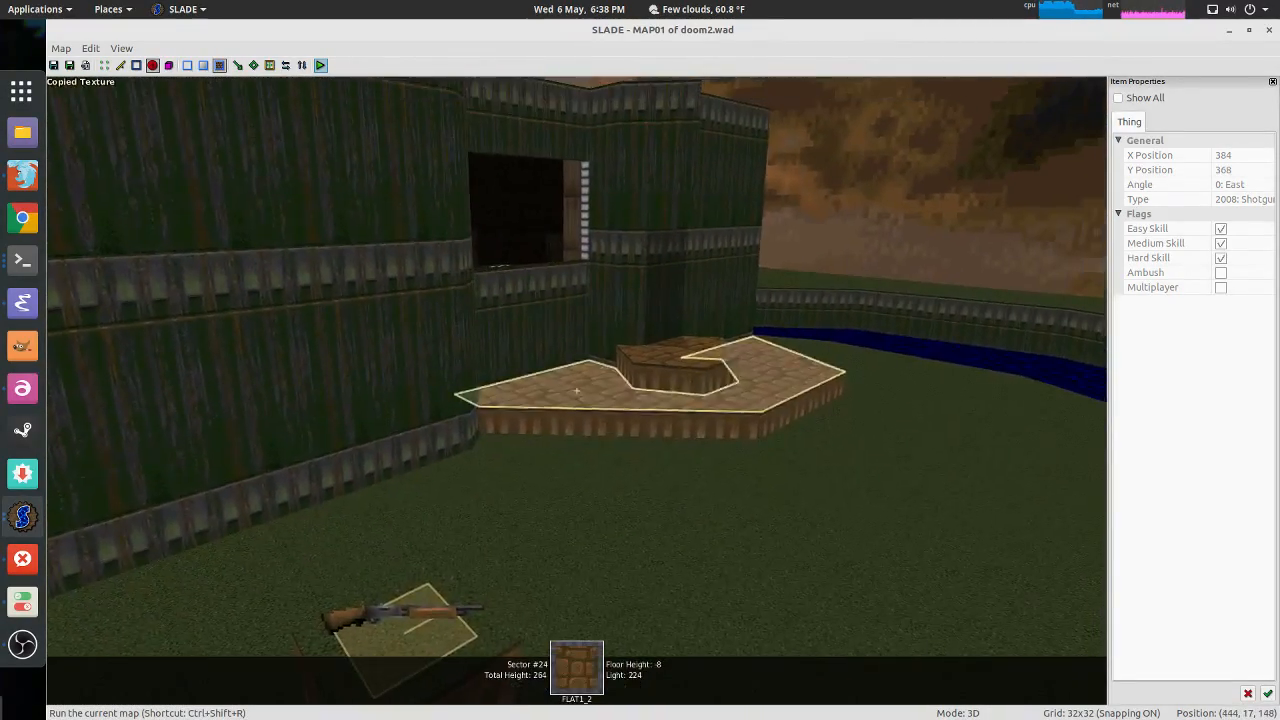
key(q)
key(s)
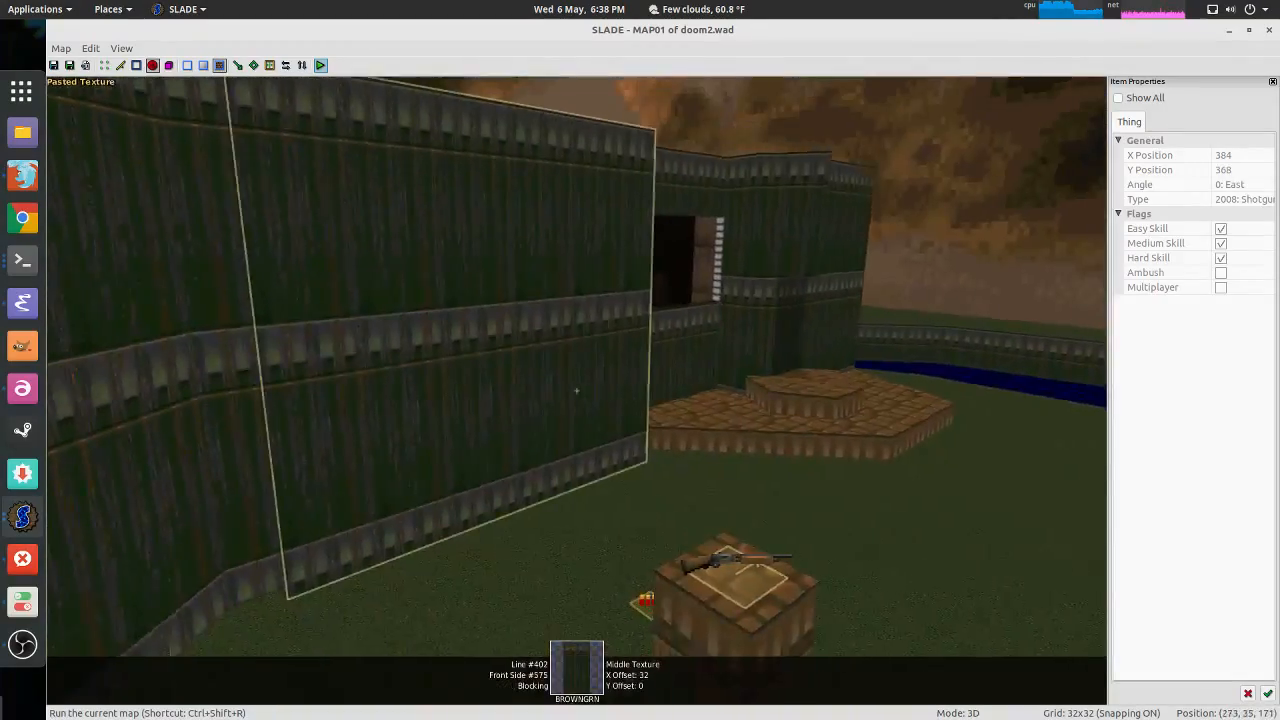
key(a)
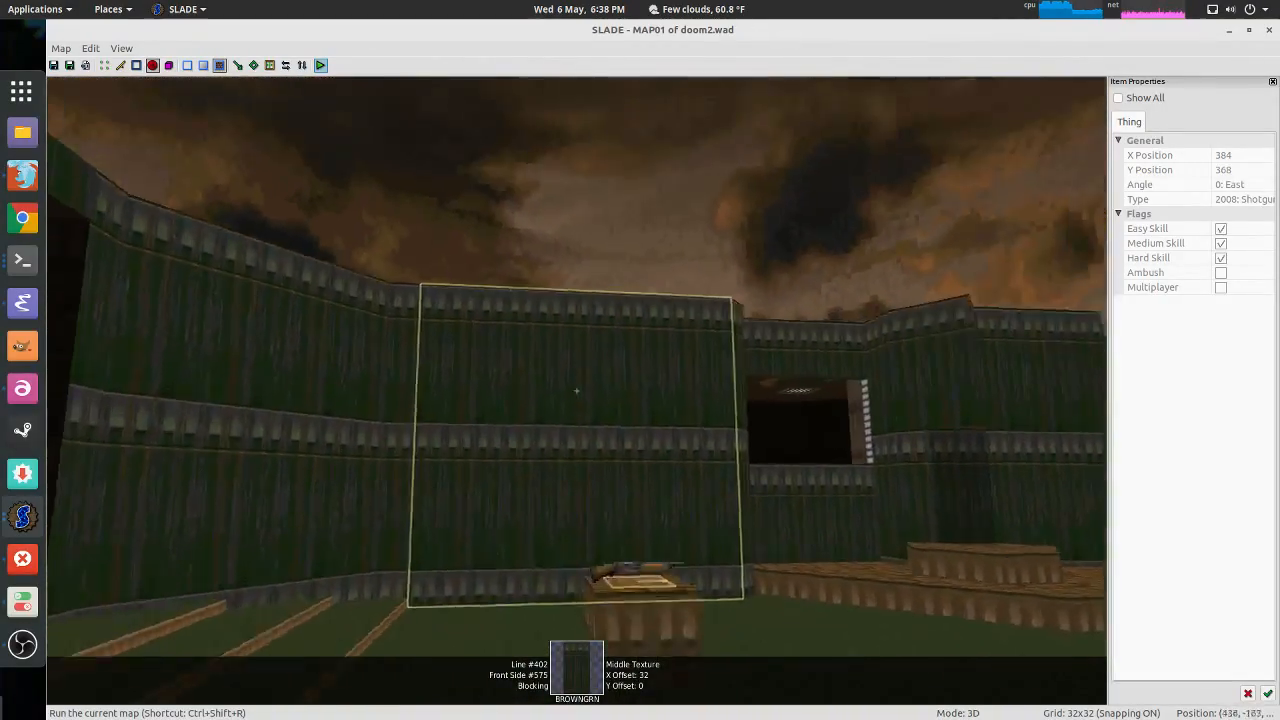
key(w)
click(576, 390)
key(s)
key(w)
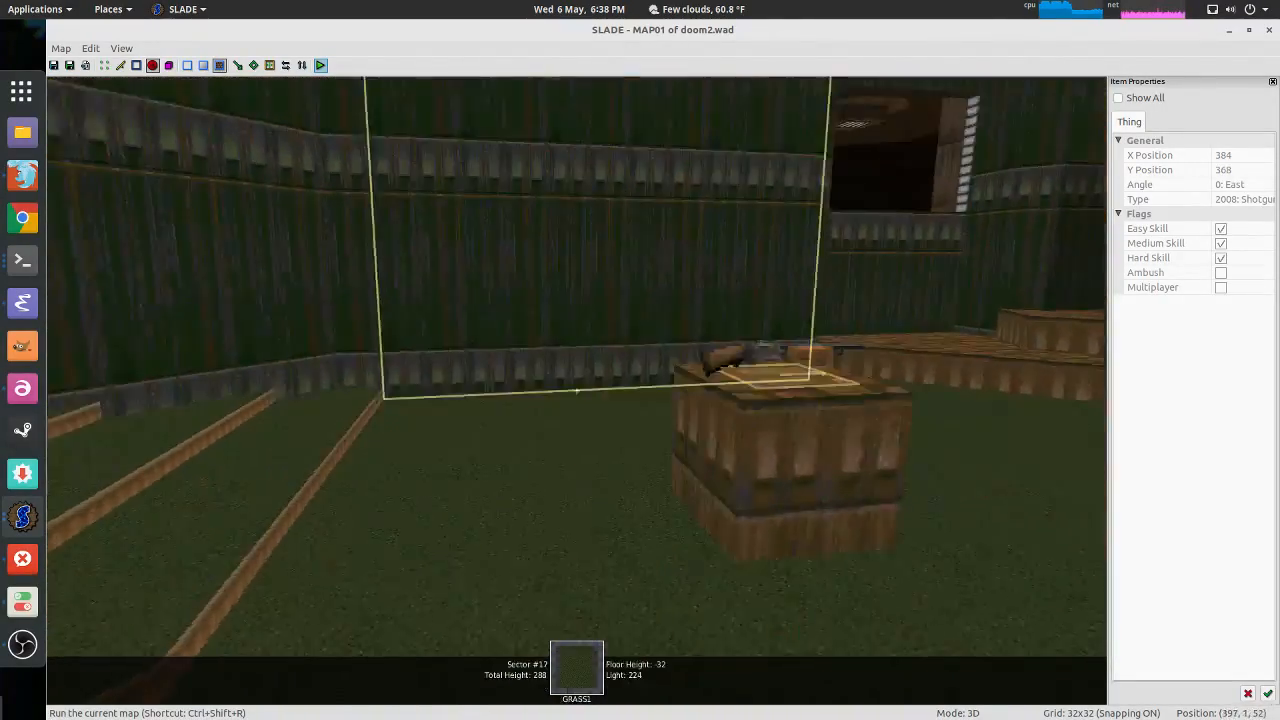
Step: Draw a second 64 by 64 square sector in the courtyard, south of the shotgun pedestal
key(q)
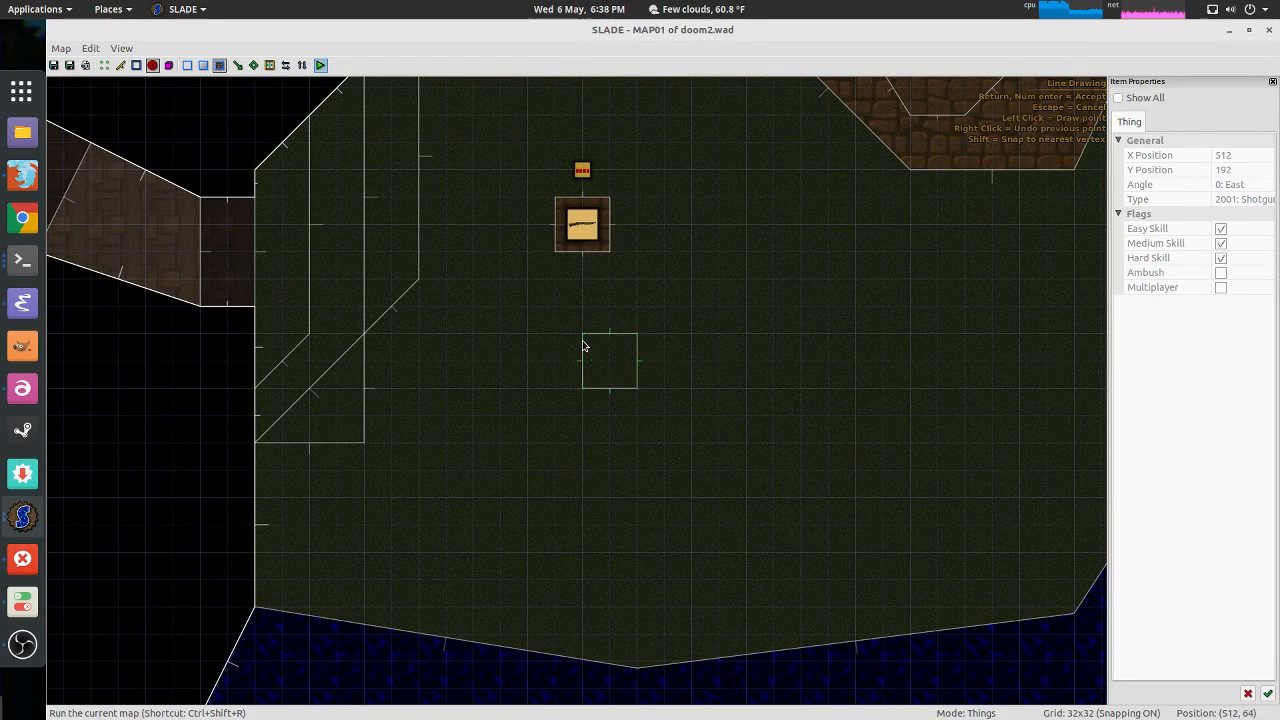
middle_drag(645, 334, 645, 401)
key(s)
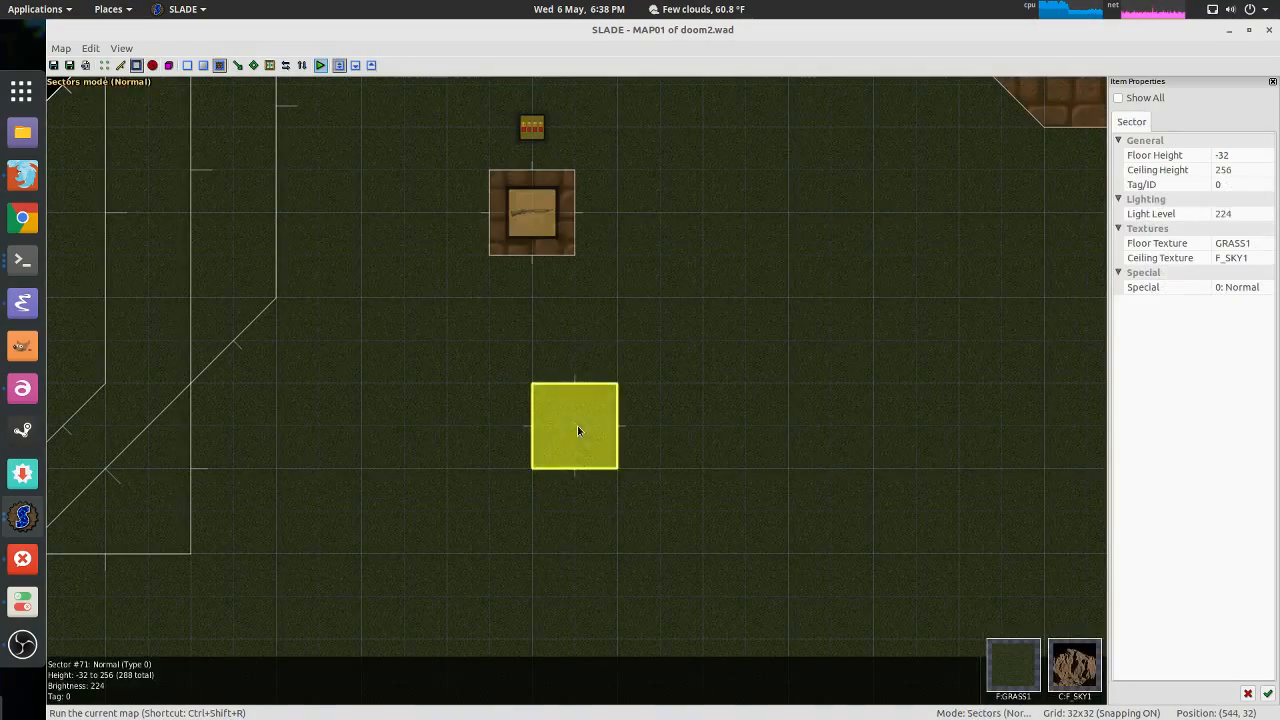
Step: Delete the second square sector so that its outline encloses a void
scroll(577, 425, down, 2)
click(593, 422)
key(q)
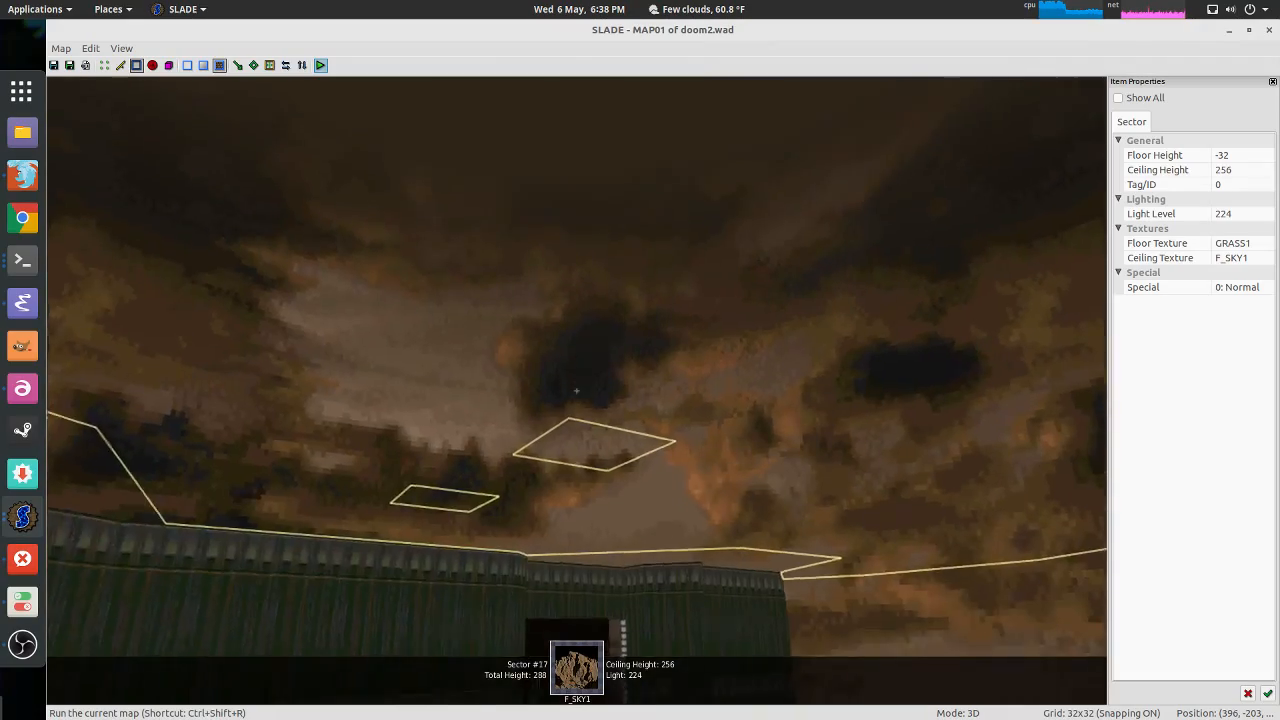
key(q)
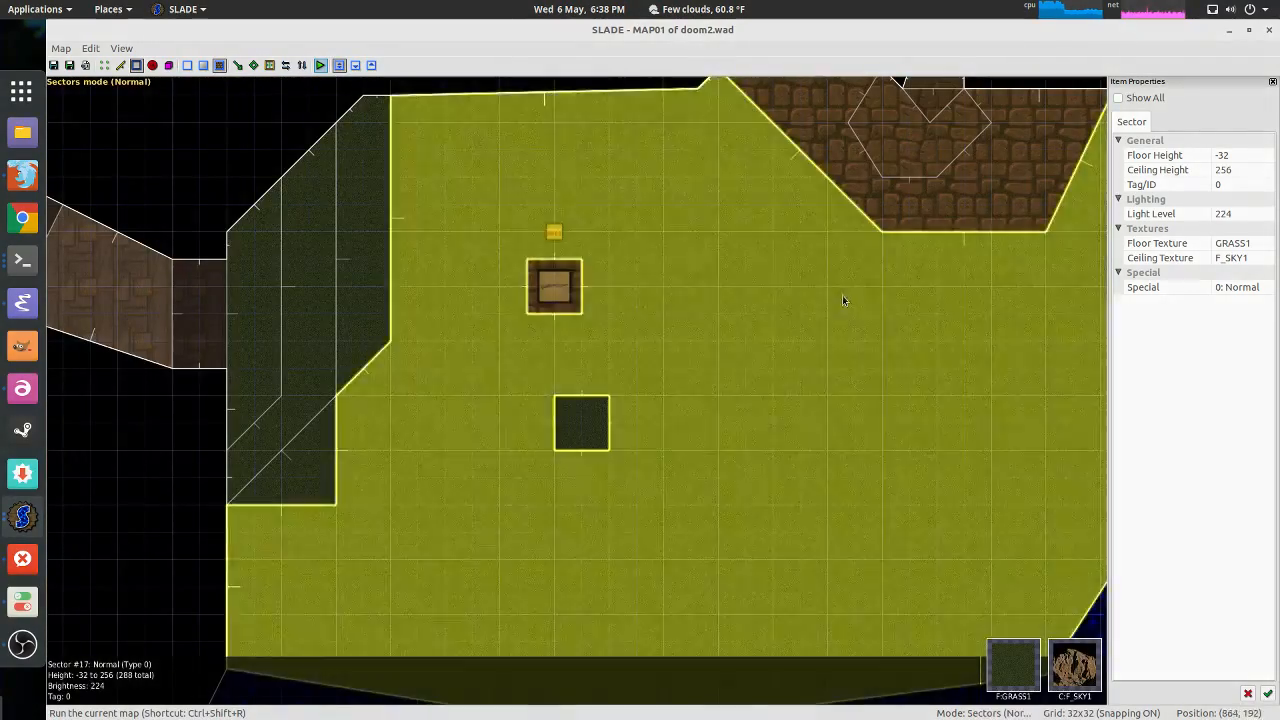
scroll(580, 420, down, 2)
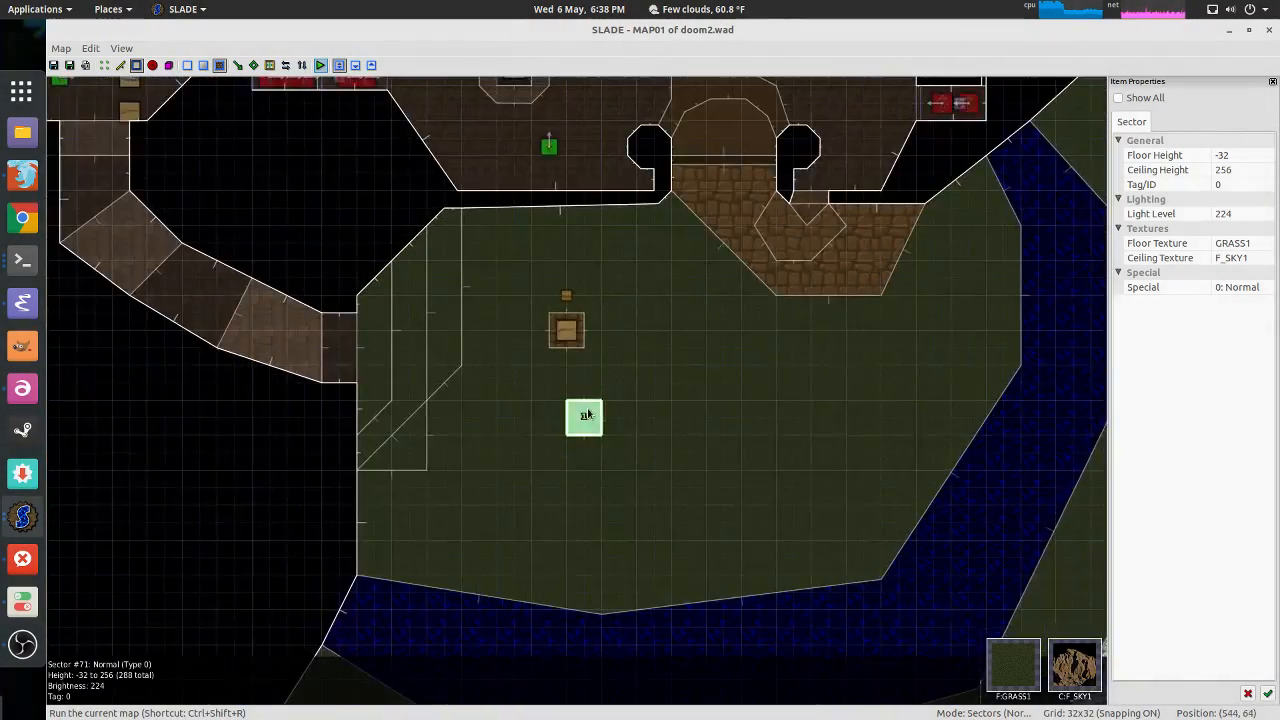
scroll(586, 418, up, 4)
scroll(581, 425, down, 2)
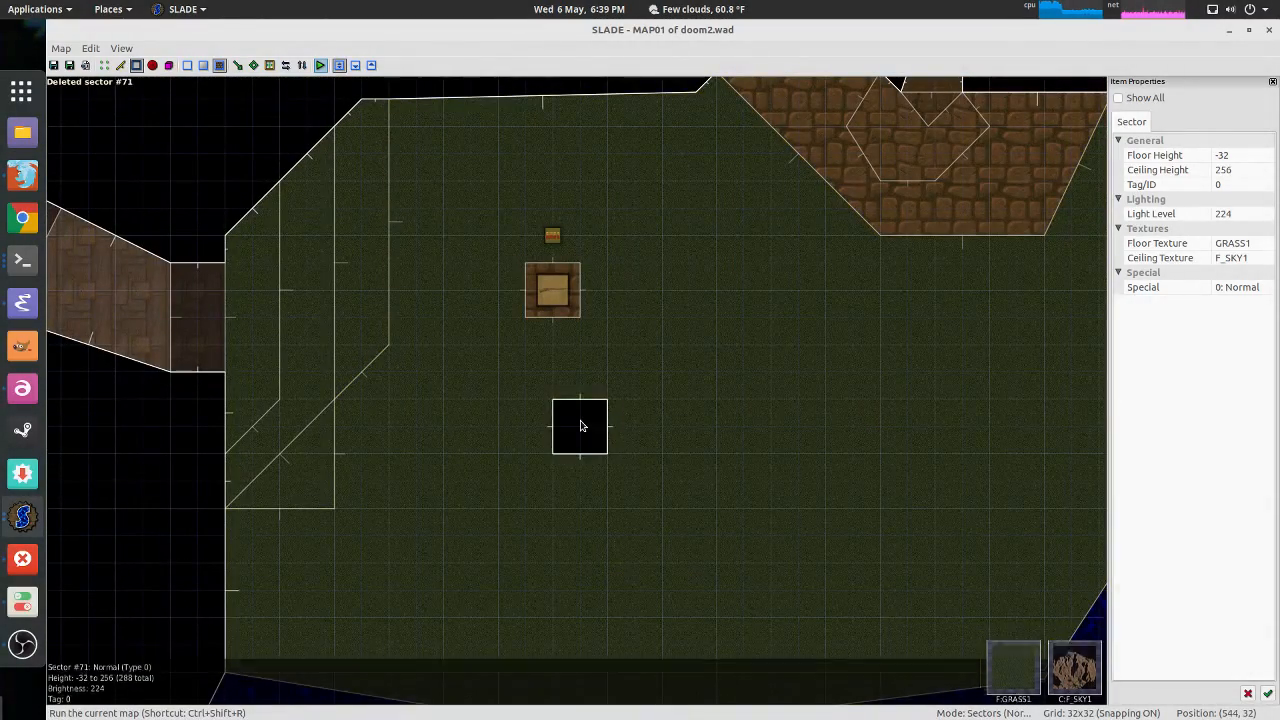
Step: Inspect the void square's lines in the 2D map and the resulting full-height pillar in the 3D view
scroll(584, 423, up, 5)
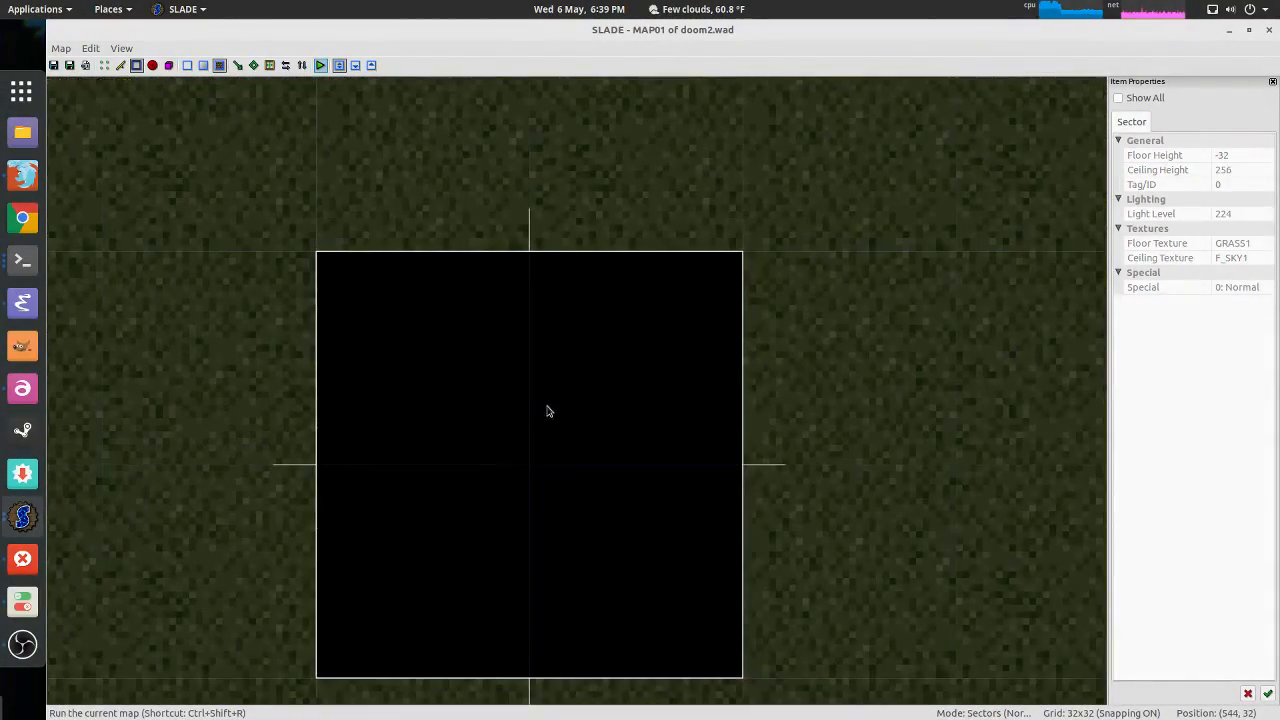
scroll(546, 410, down, 3)
key(l)
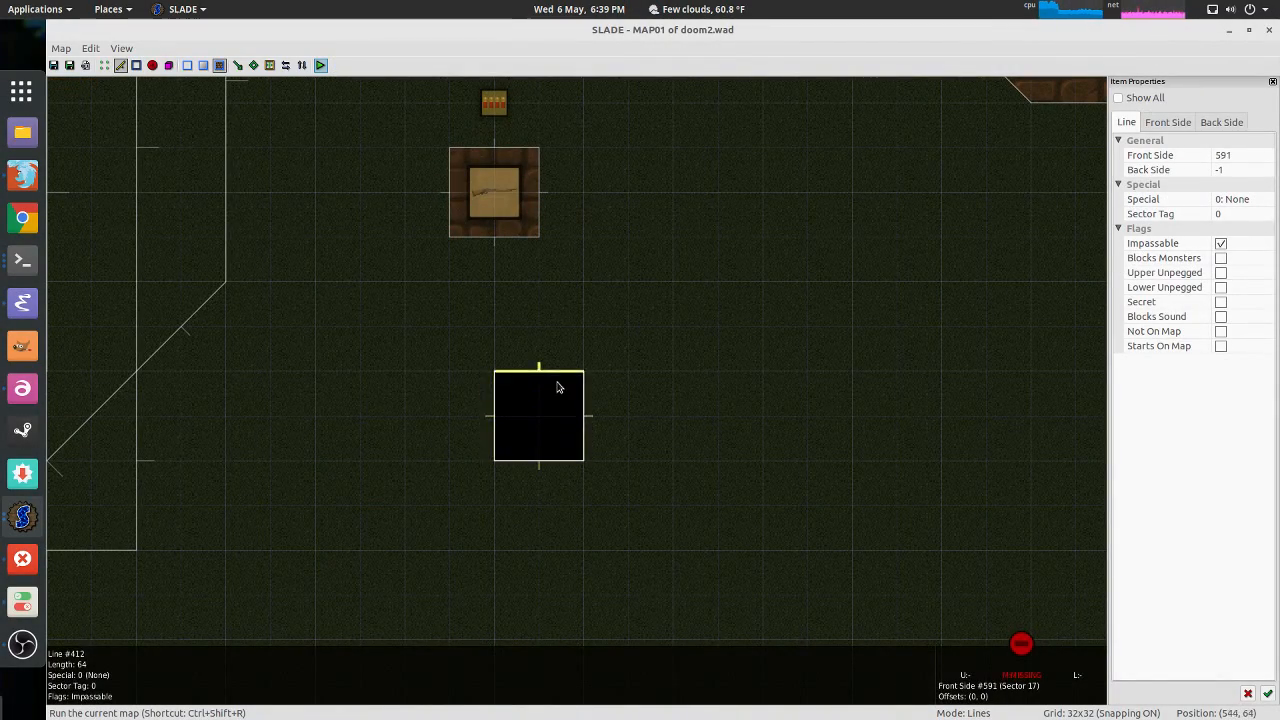
key(q)
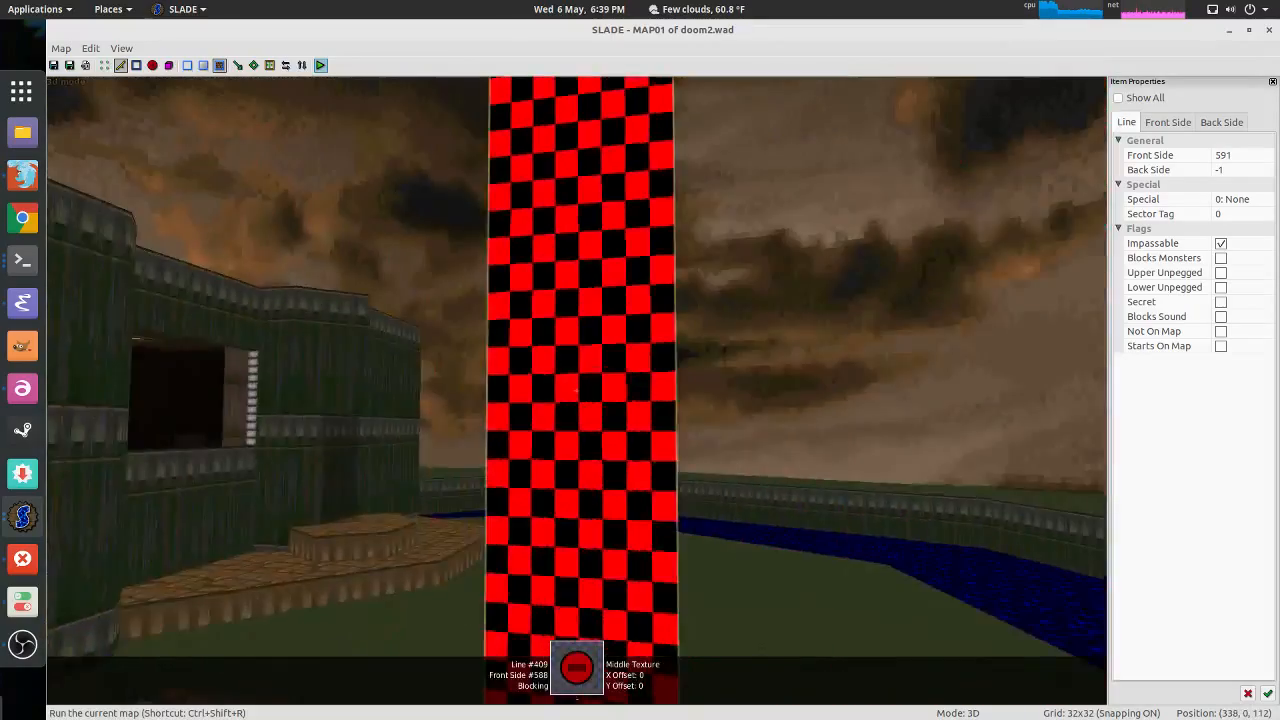
key(s)
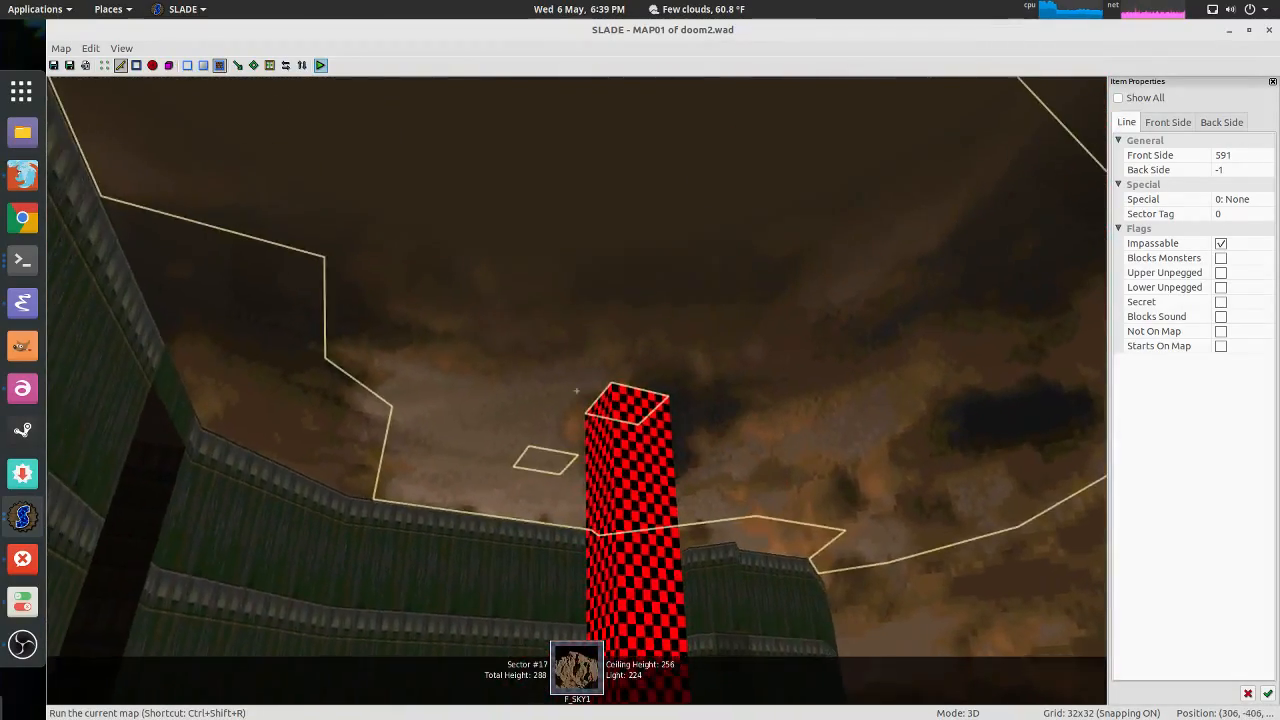
key(q)
Step: Examine the courtyard sector around the pedestal and the void pillar in the 2D map
scroll(600, 370, down, 5)
key(s)
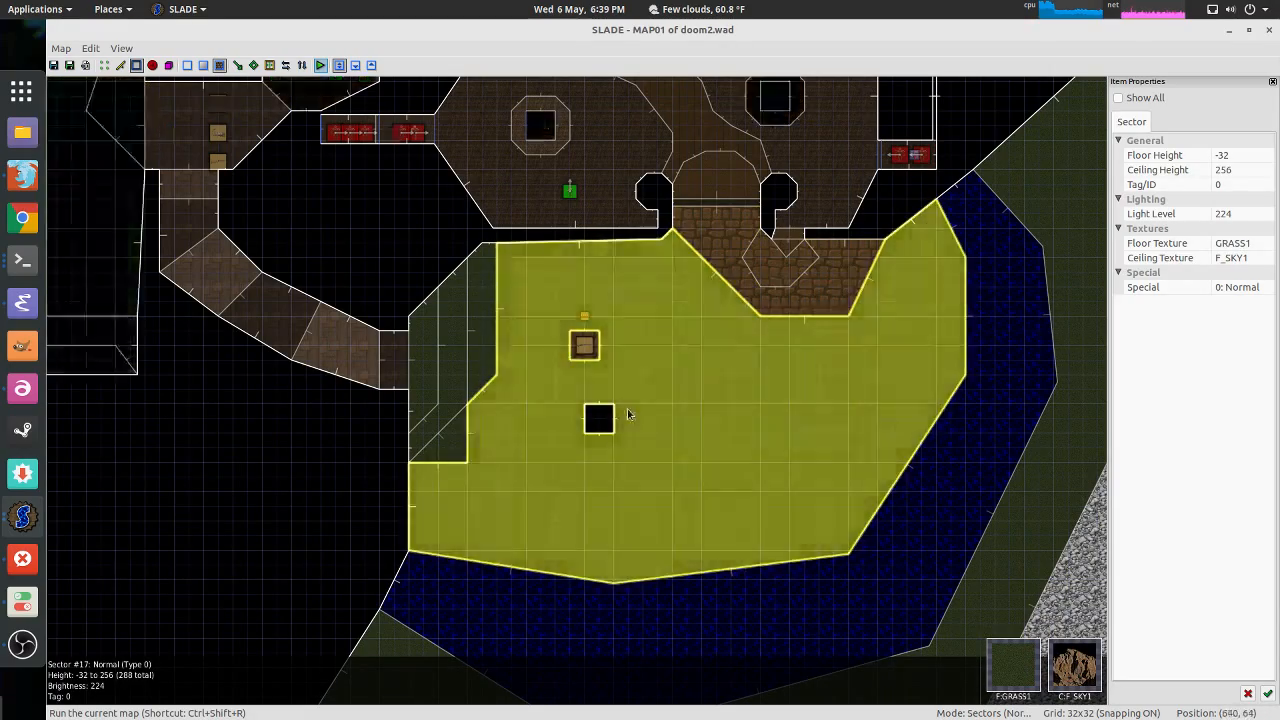
scroll(625, 410, up, 5)
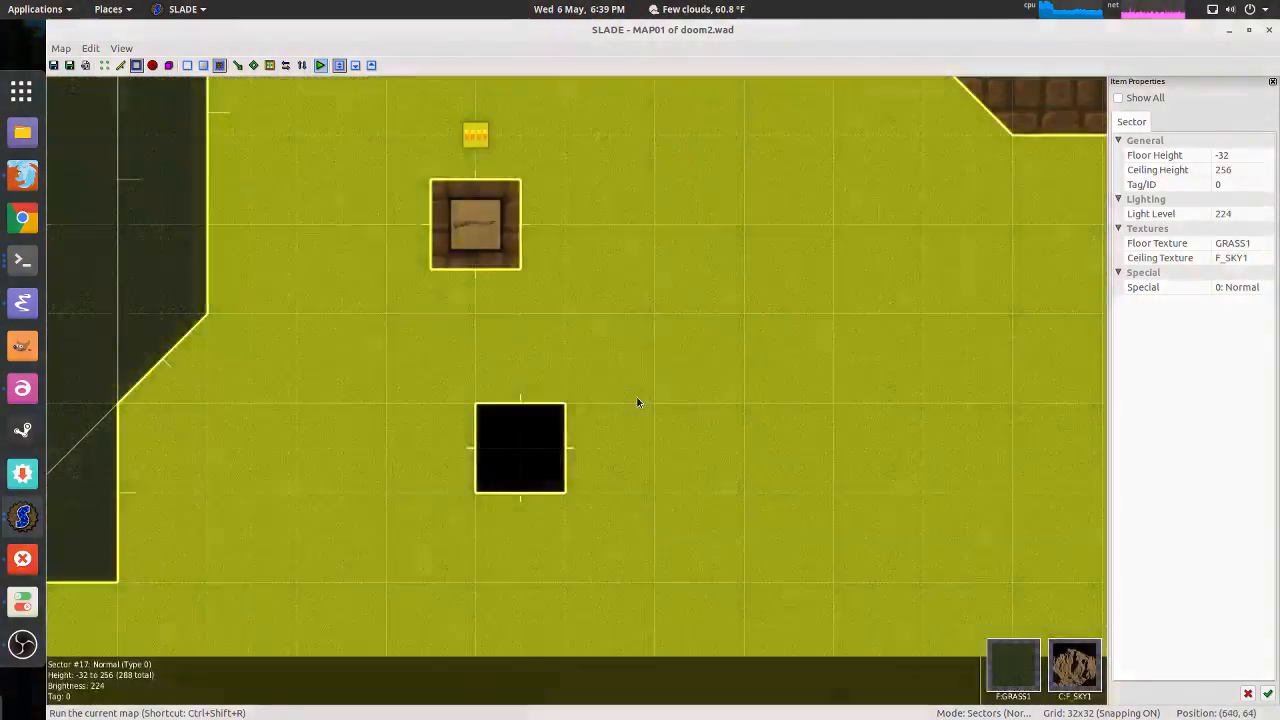
scroll(637, 400, down, 2)
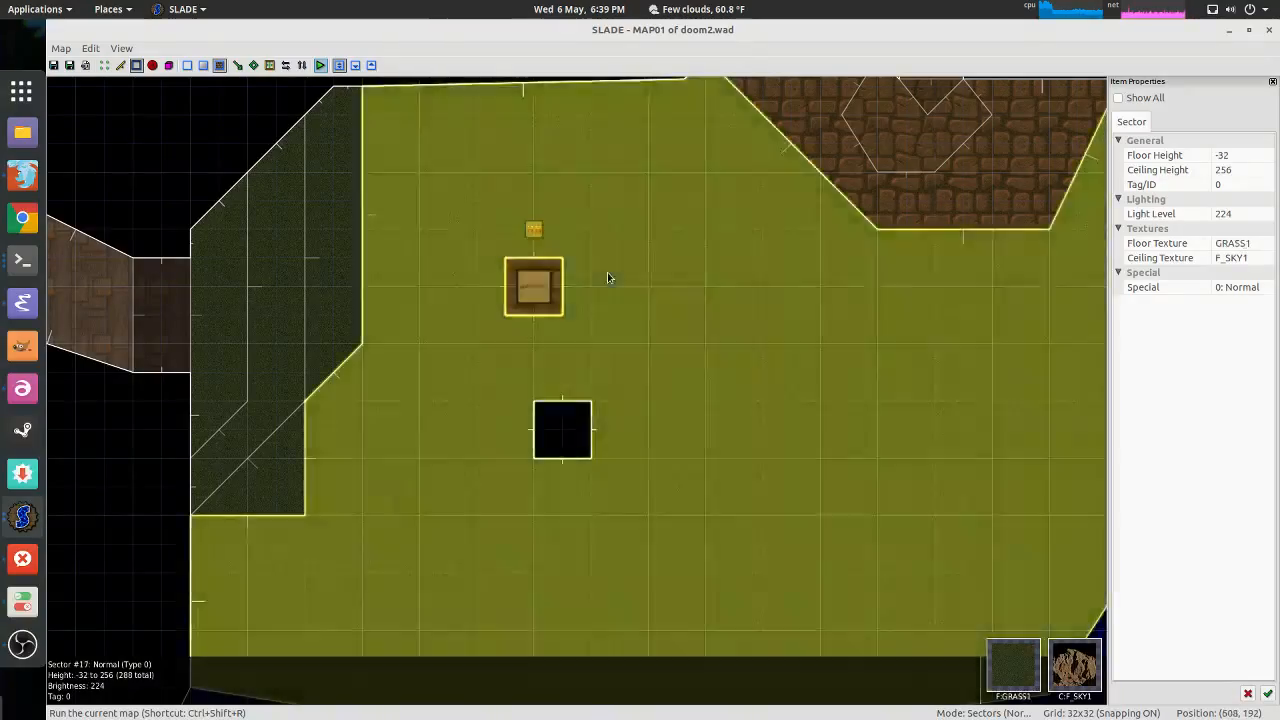
scroll(706, 374, down, 4)
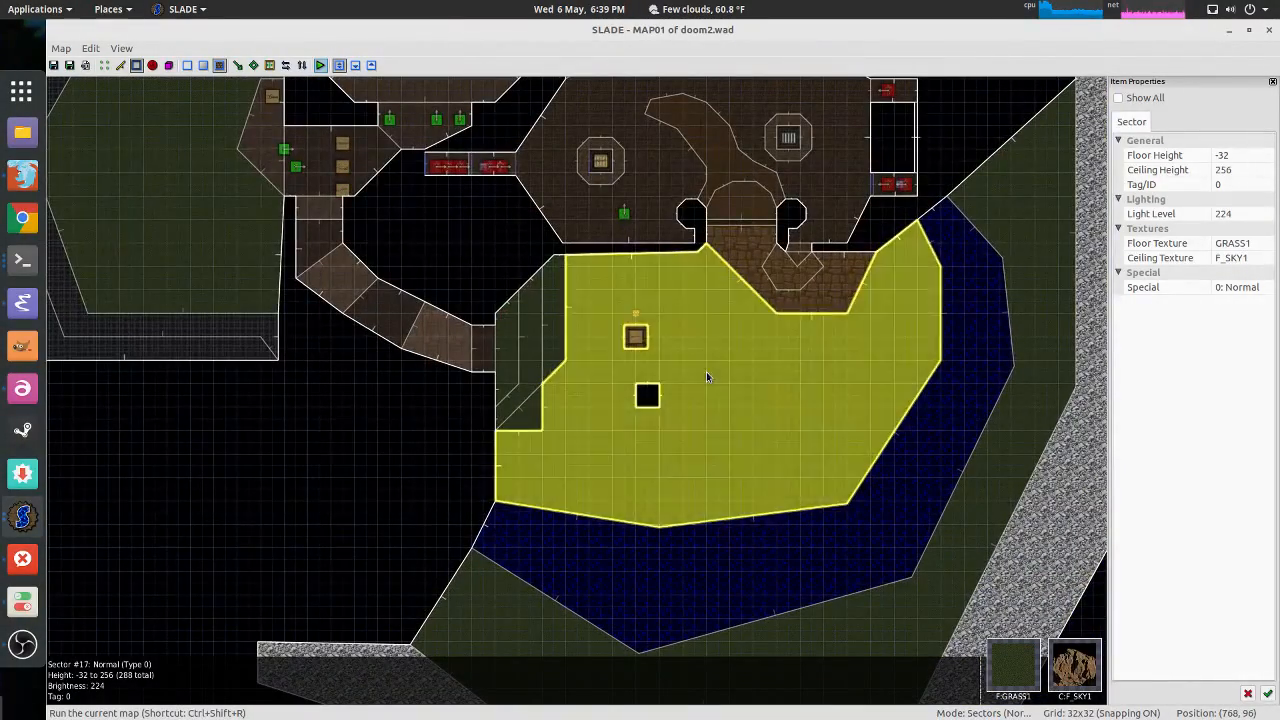
scroll(706, 376, up, 3)
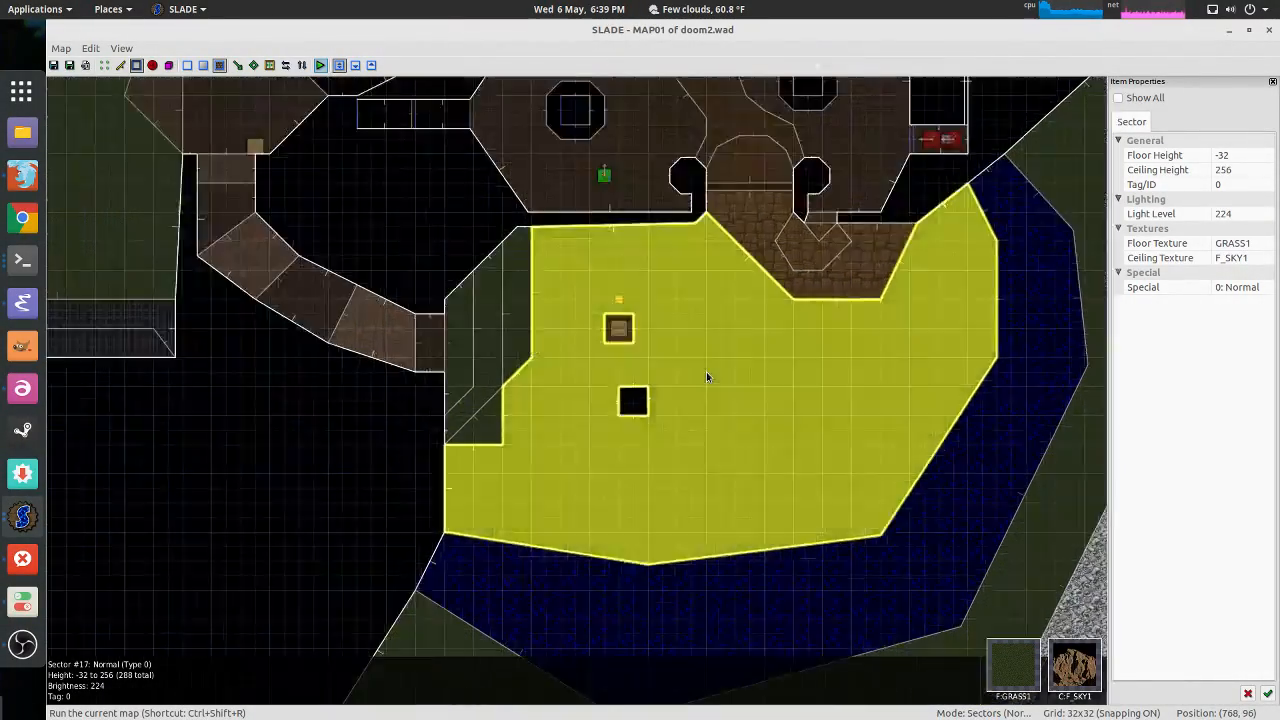
scroll(677, 404, down, 3)
scroll(678, 402, up, 3)
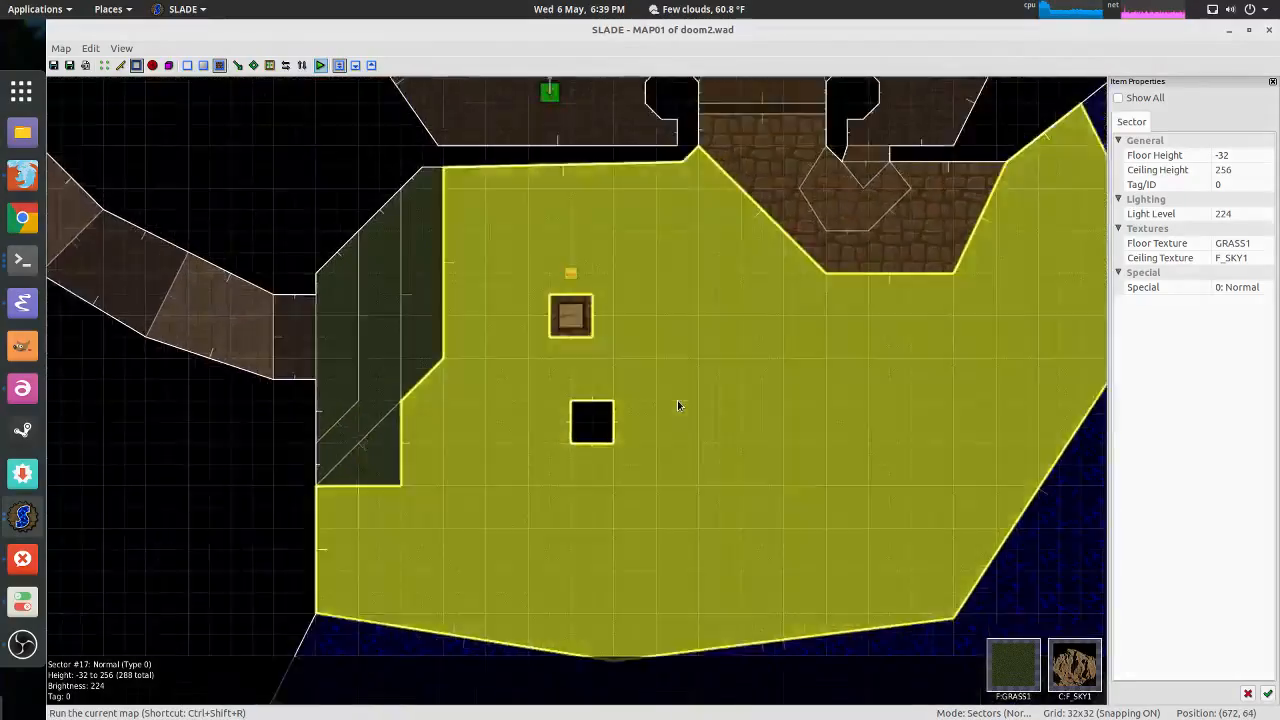
scroll(650, 383, down, 2)
scroll(628, 392, up, 4)
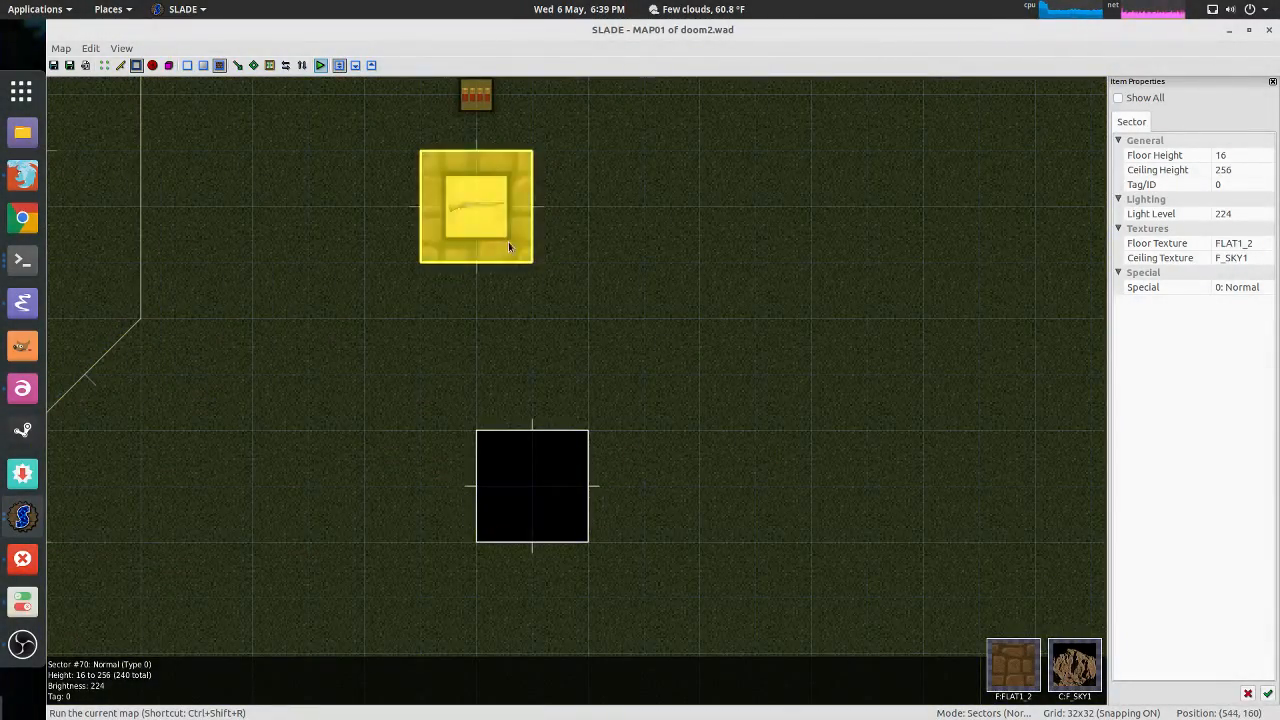
middle_drag(572, 497, 634, 394)
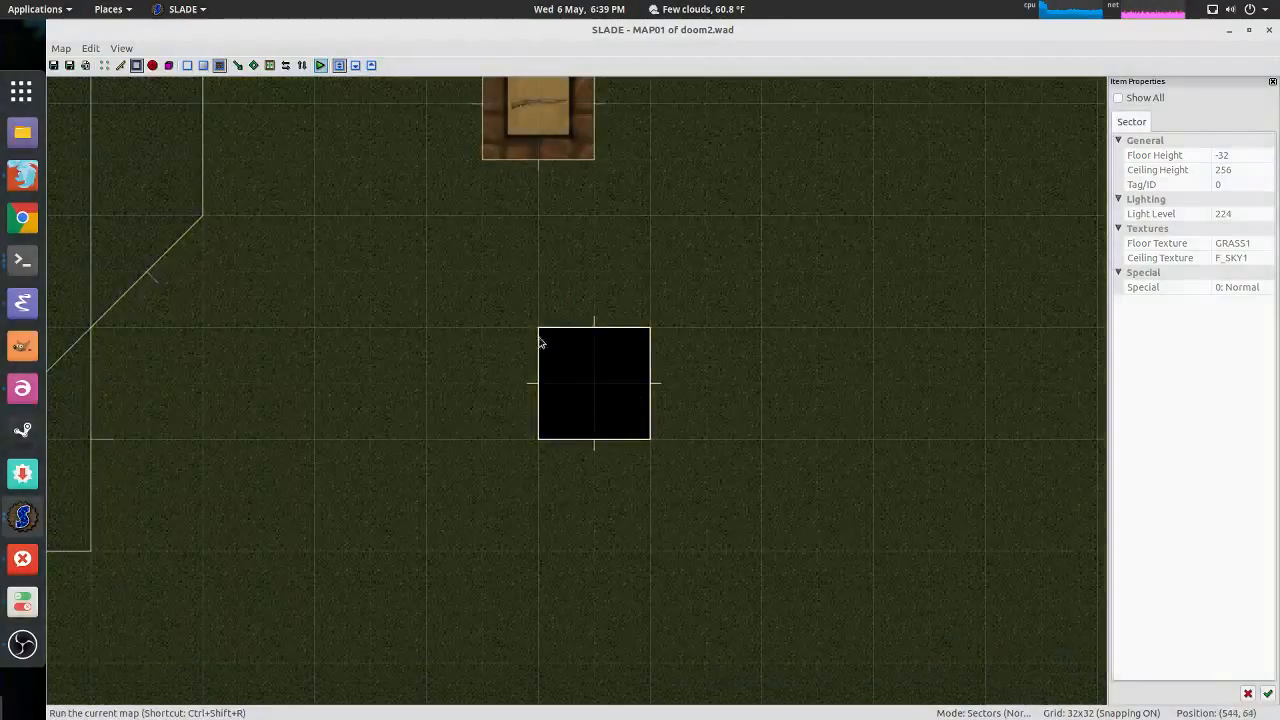
Step: Copy the BROWNGRN texture and paste it onto all sides of the void pillar in the 3D view
key(q)
key(w)
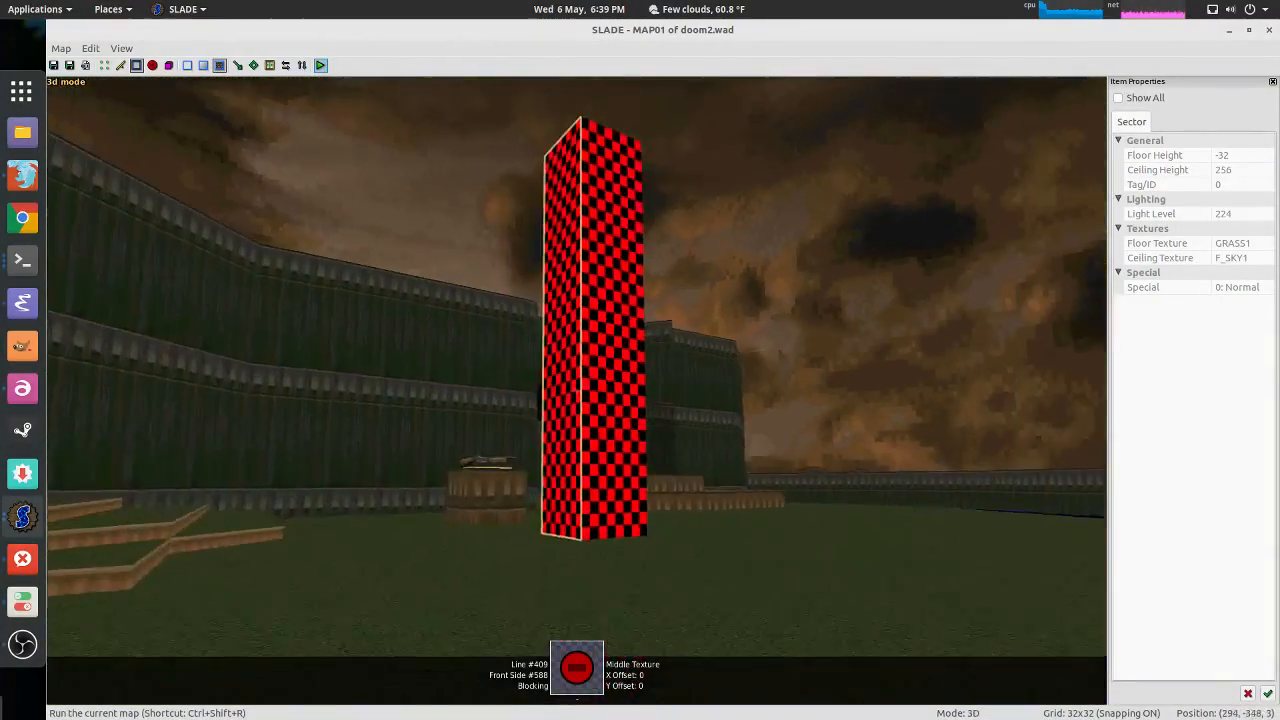
key(ctrl+c)
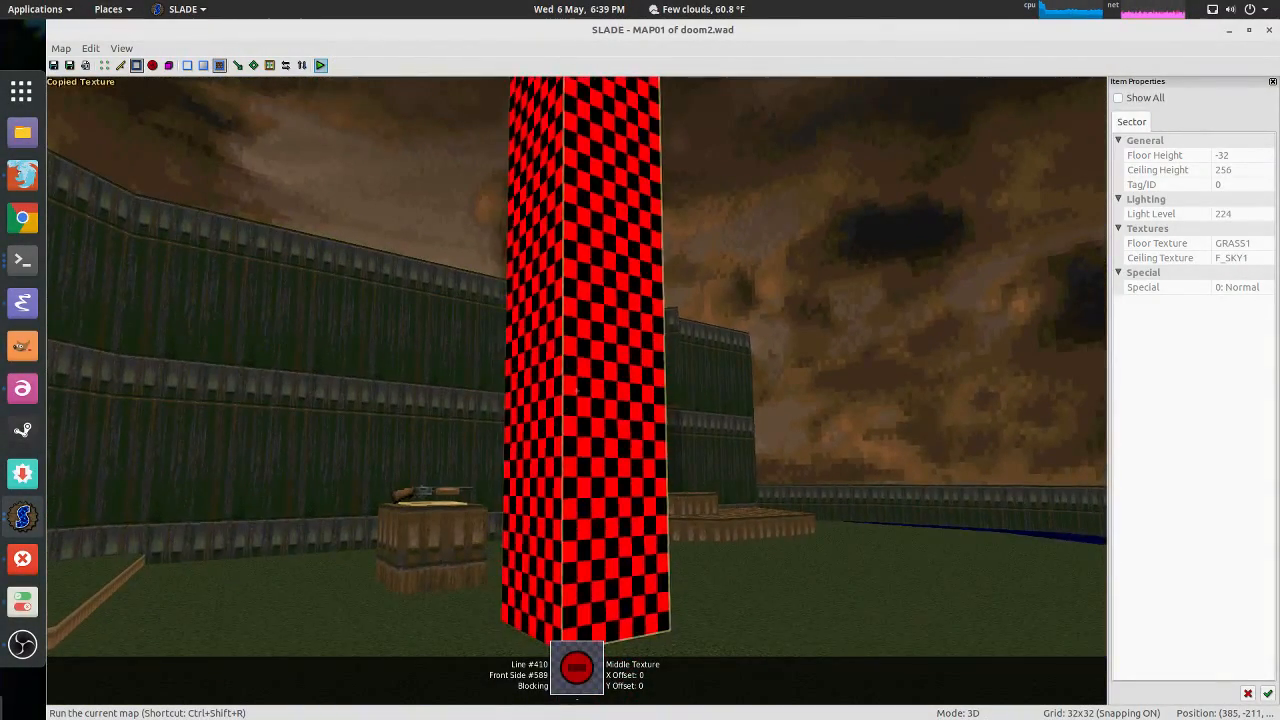
shift+click(576, 390)
key(ctrl+v)
key(c)
key(s)
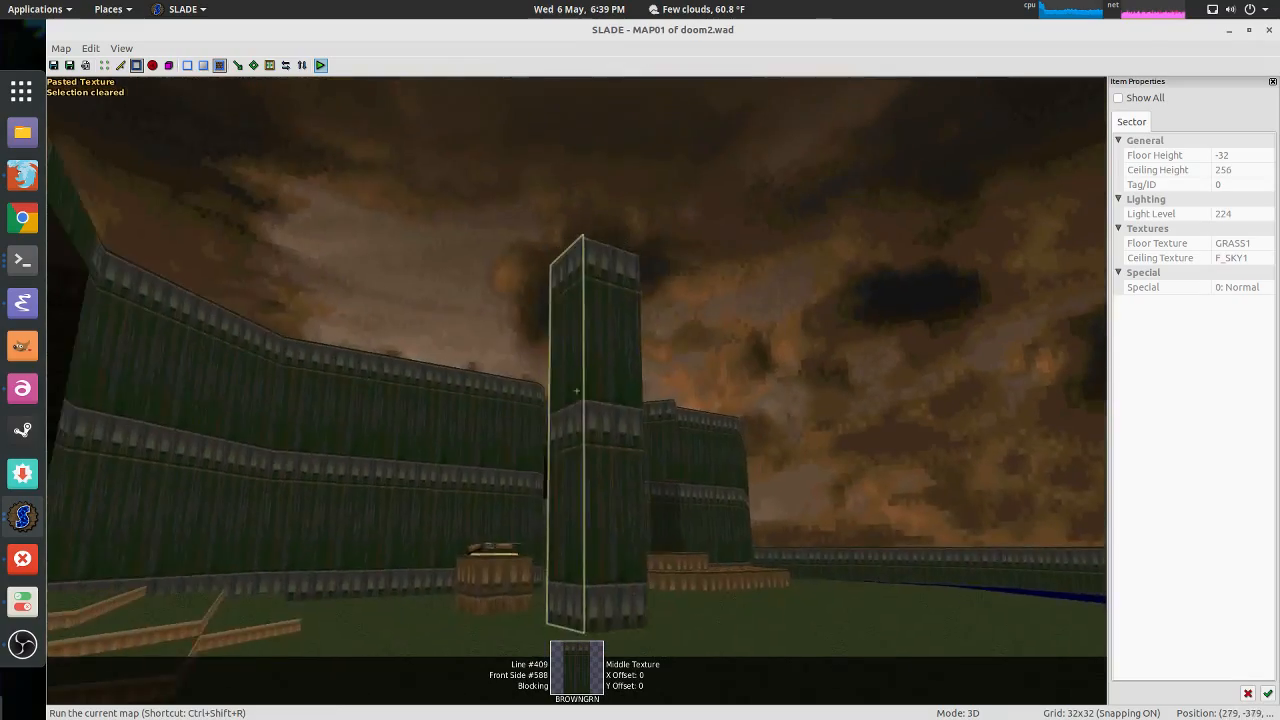
Step: Inspect the textured pillar from different sides of the courtyard in the 3D view
key(w)
key(d)
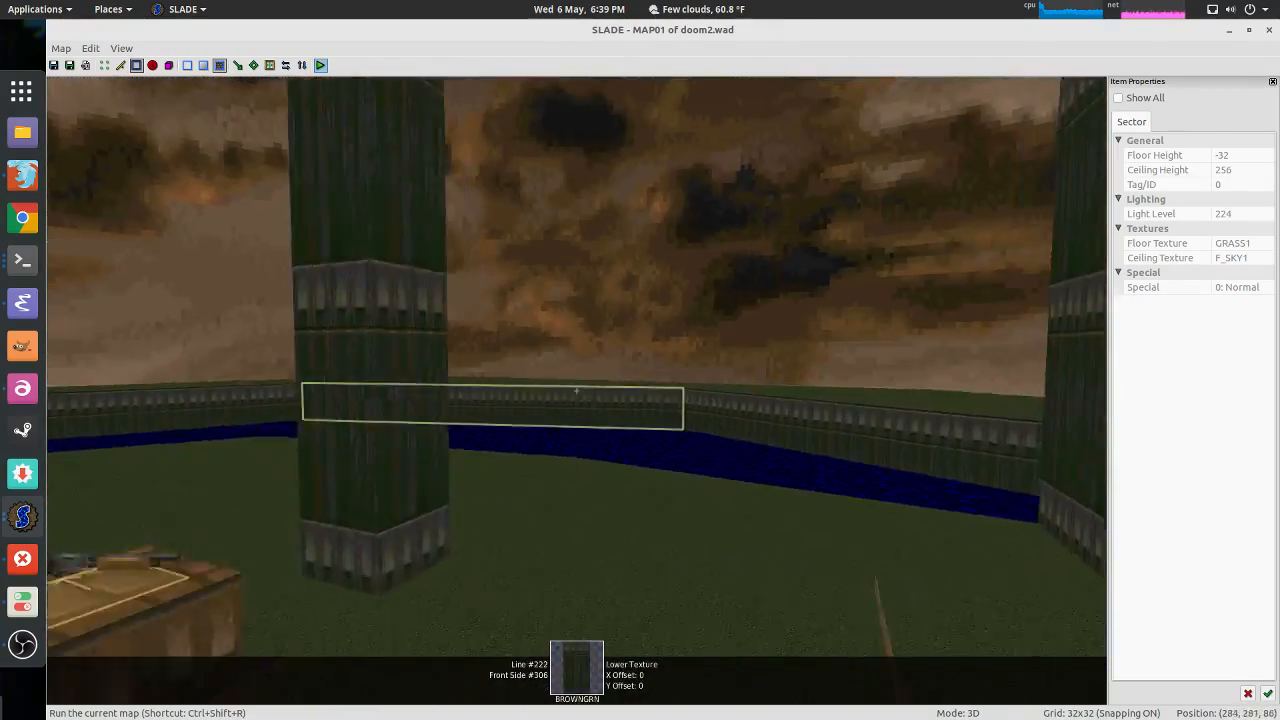
key(w)
key(w)
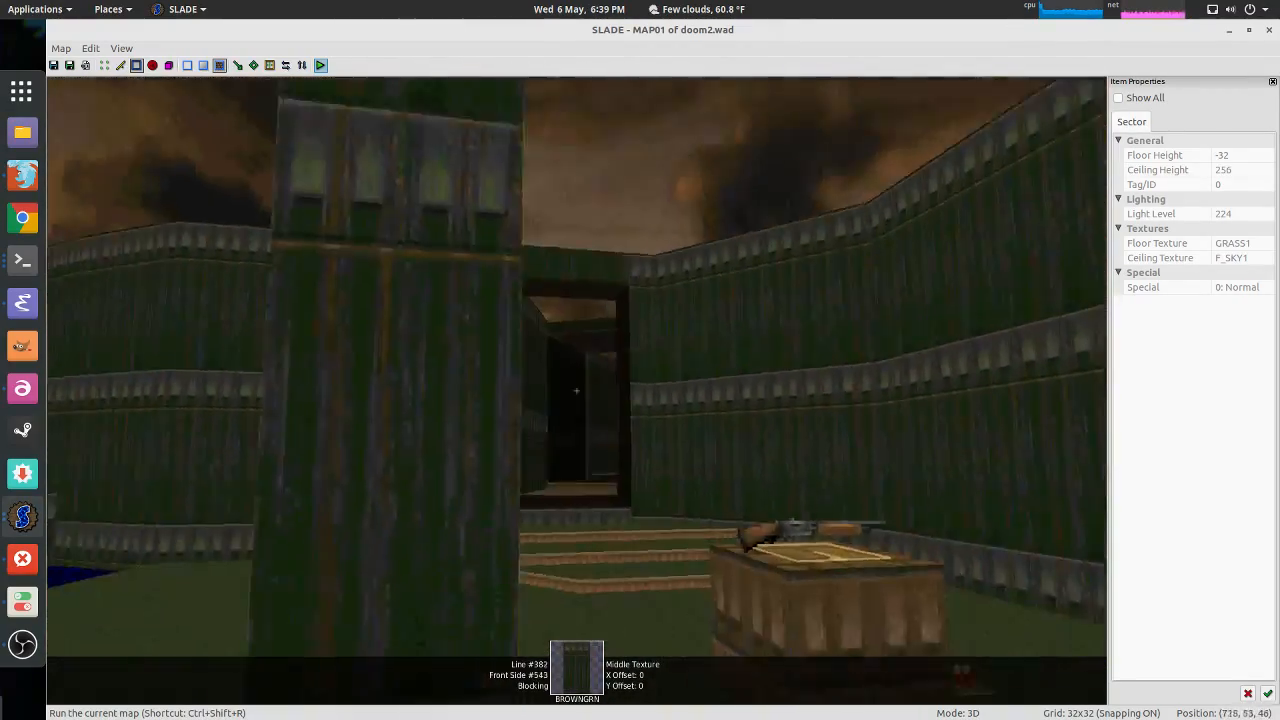
key(w)
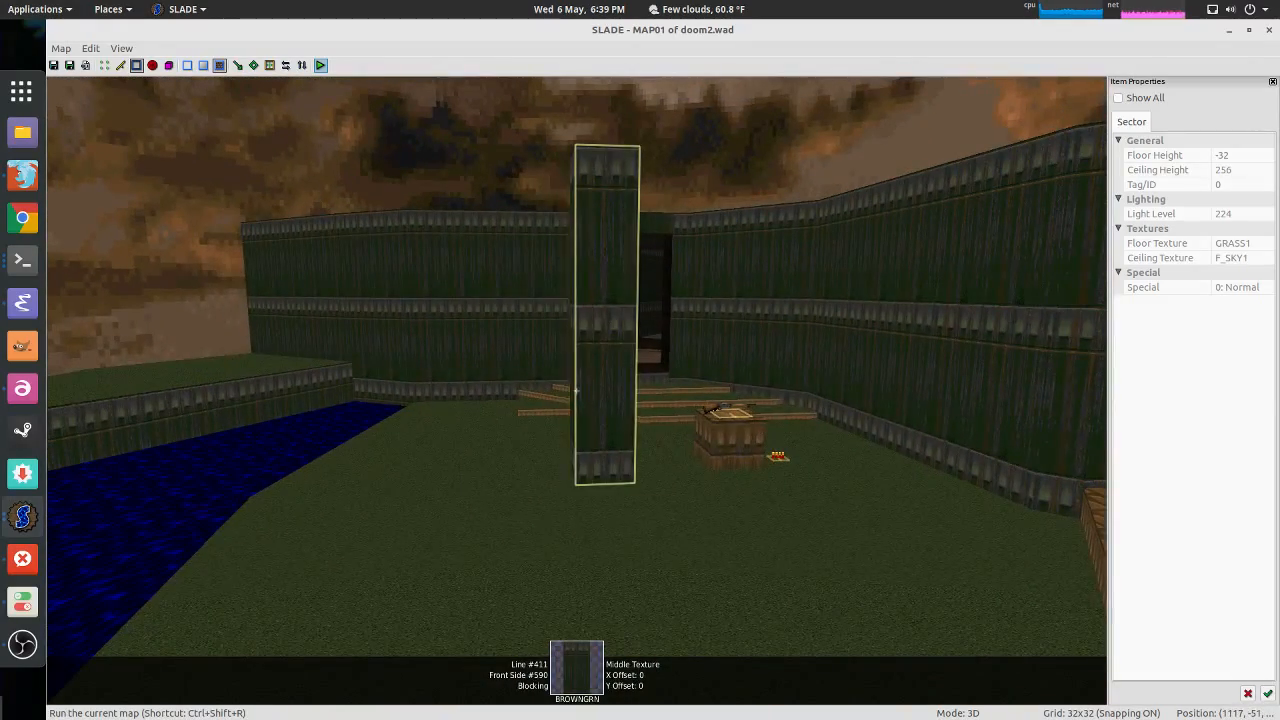
key(w)
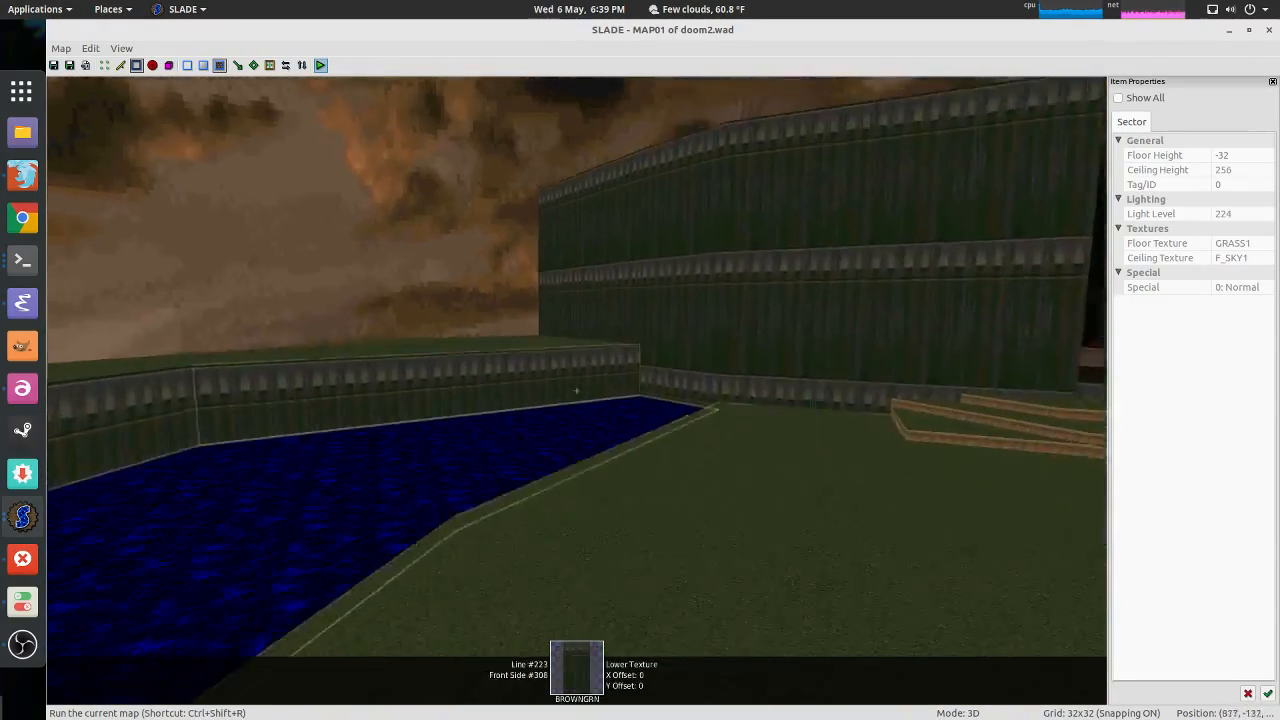
key(w)
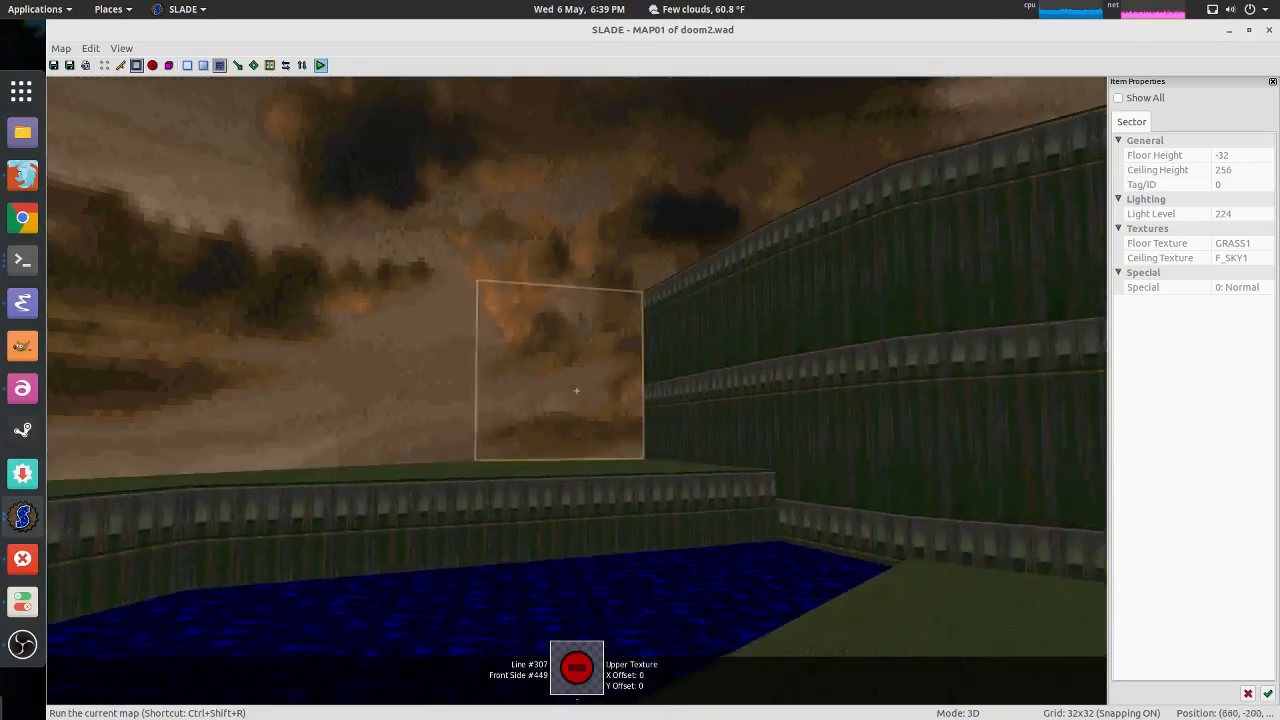
key(w)
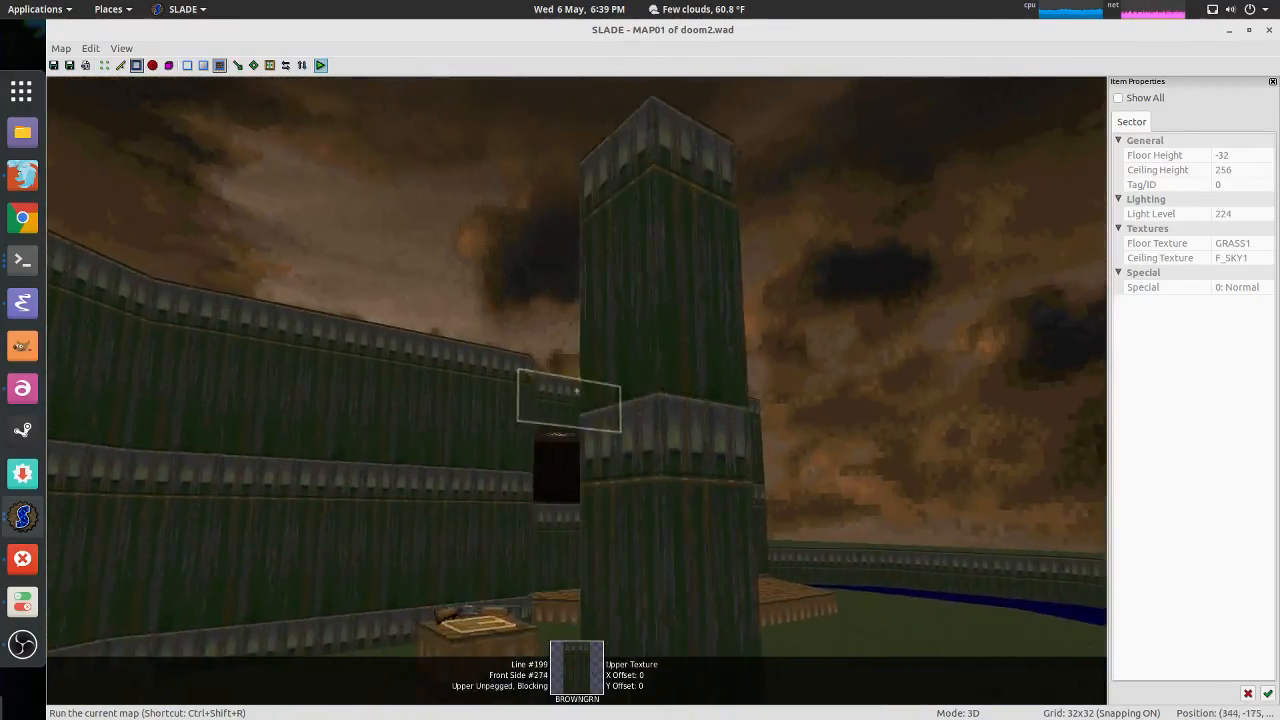
key(w)
key(q)
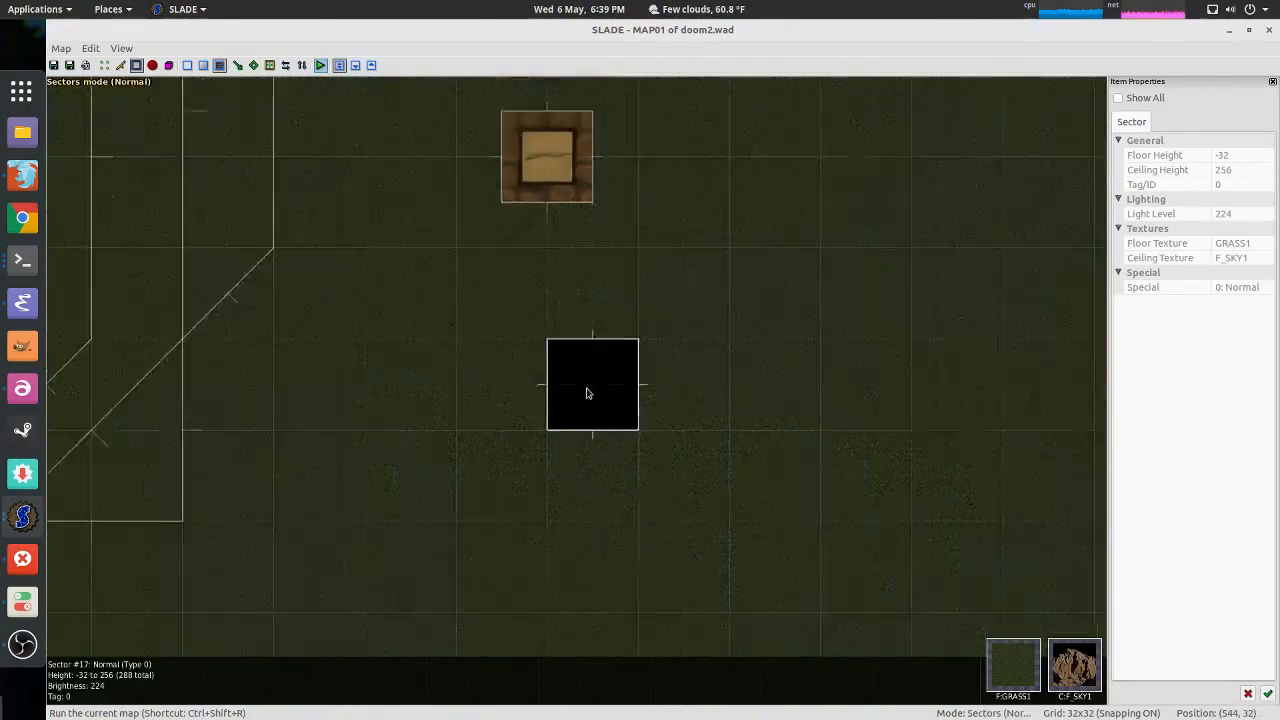
Step: Examine the ground around the pillar in the 2D map and walk around its base in the 3D view
scroll(600, 390, down, 4)
scroll(617, 406, up, 4)
middle_drag(617, 406, 529, 371)
scroll(485, 385, down, 2)
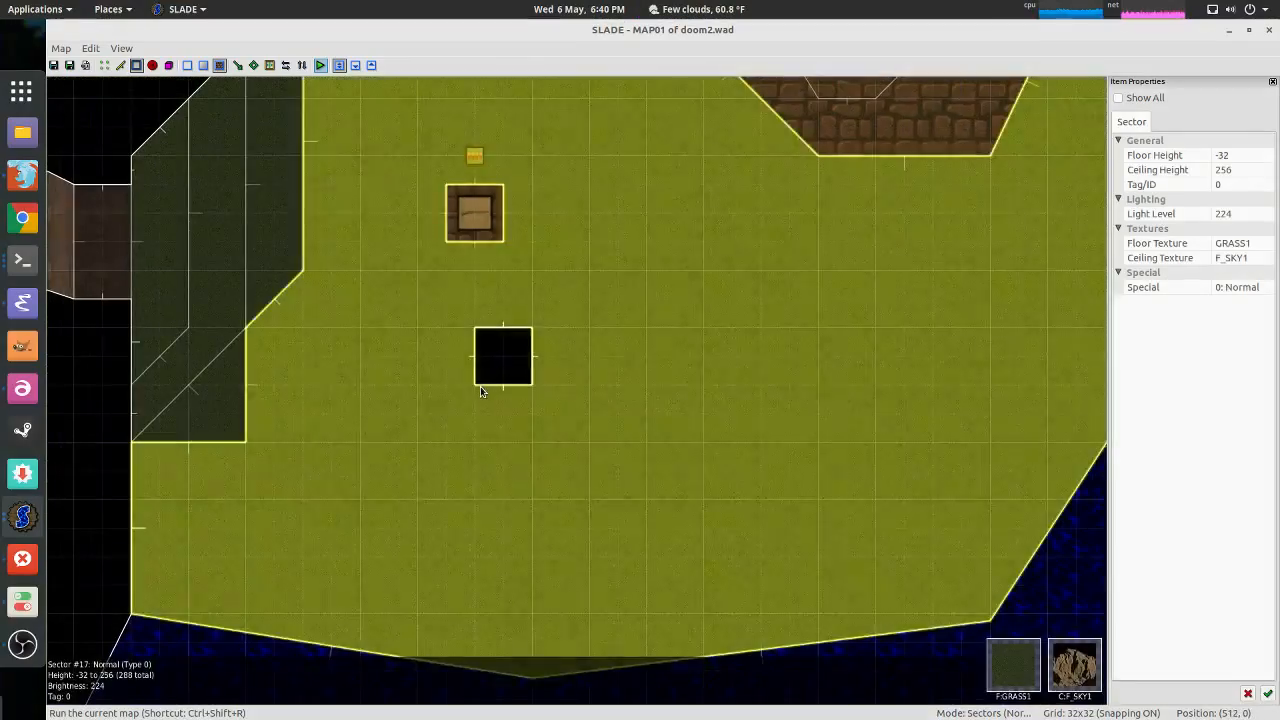
key(q)
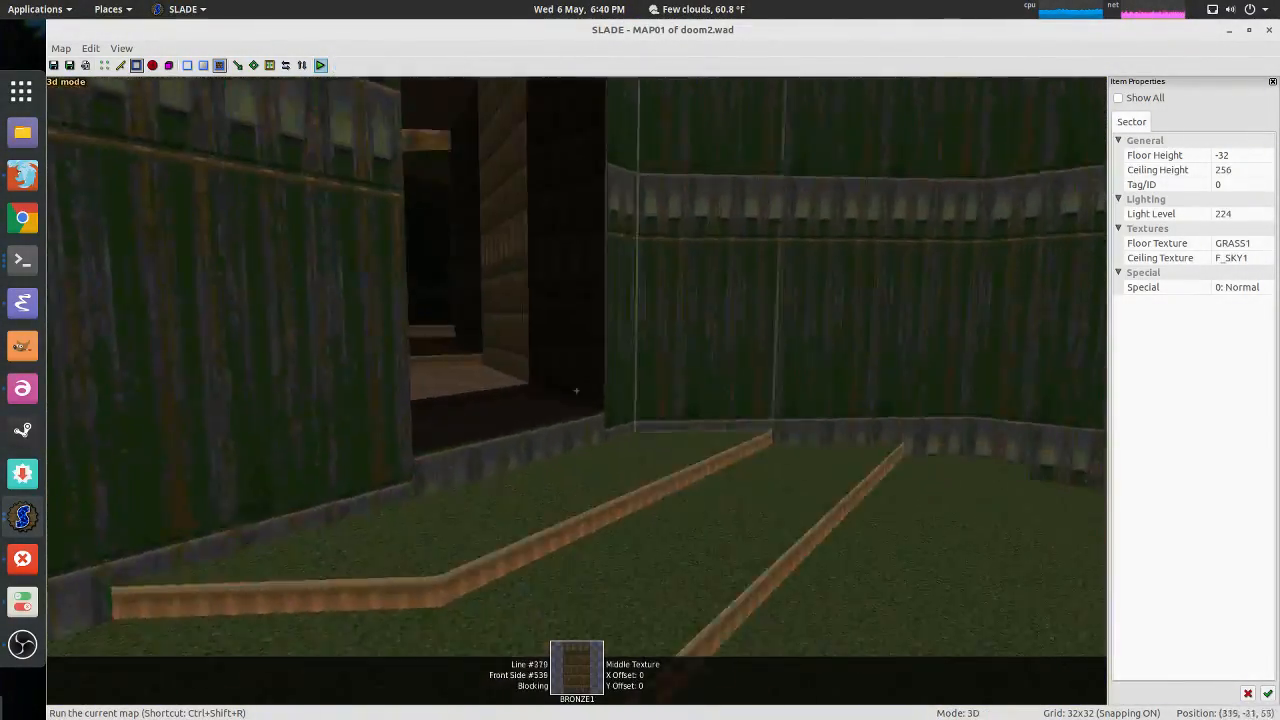
key(w)
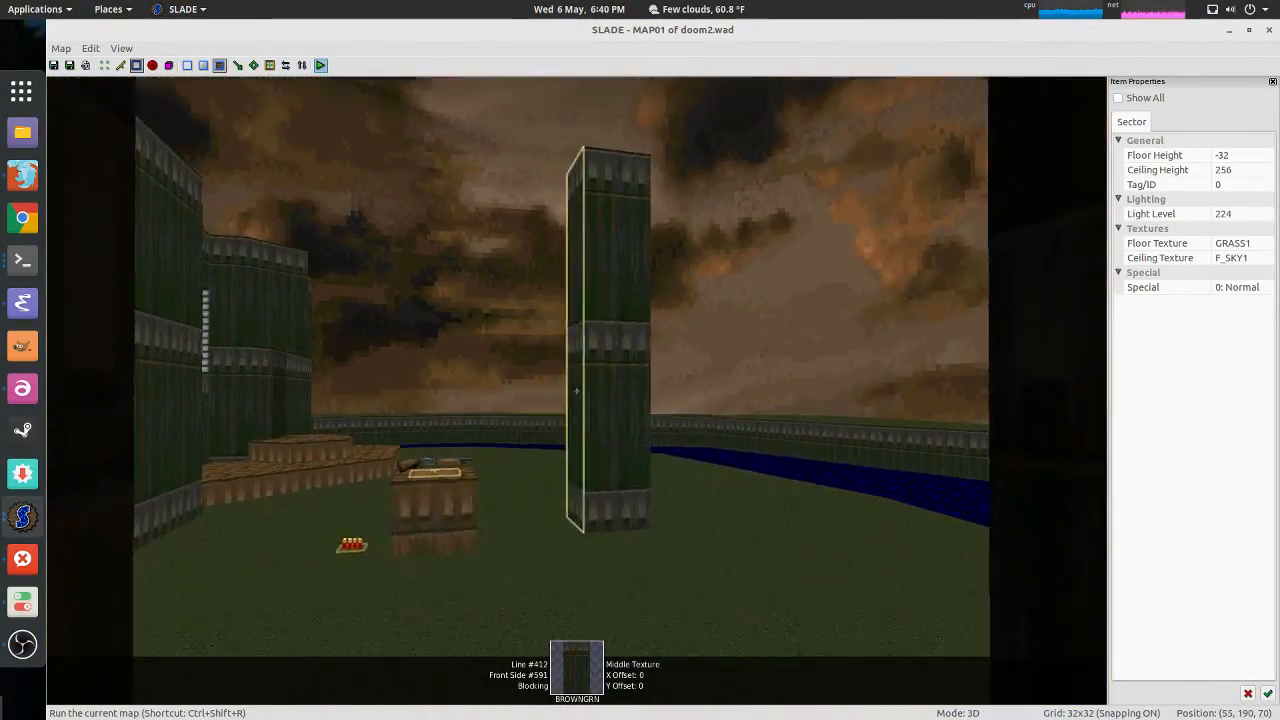
key(w)
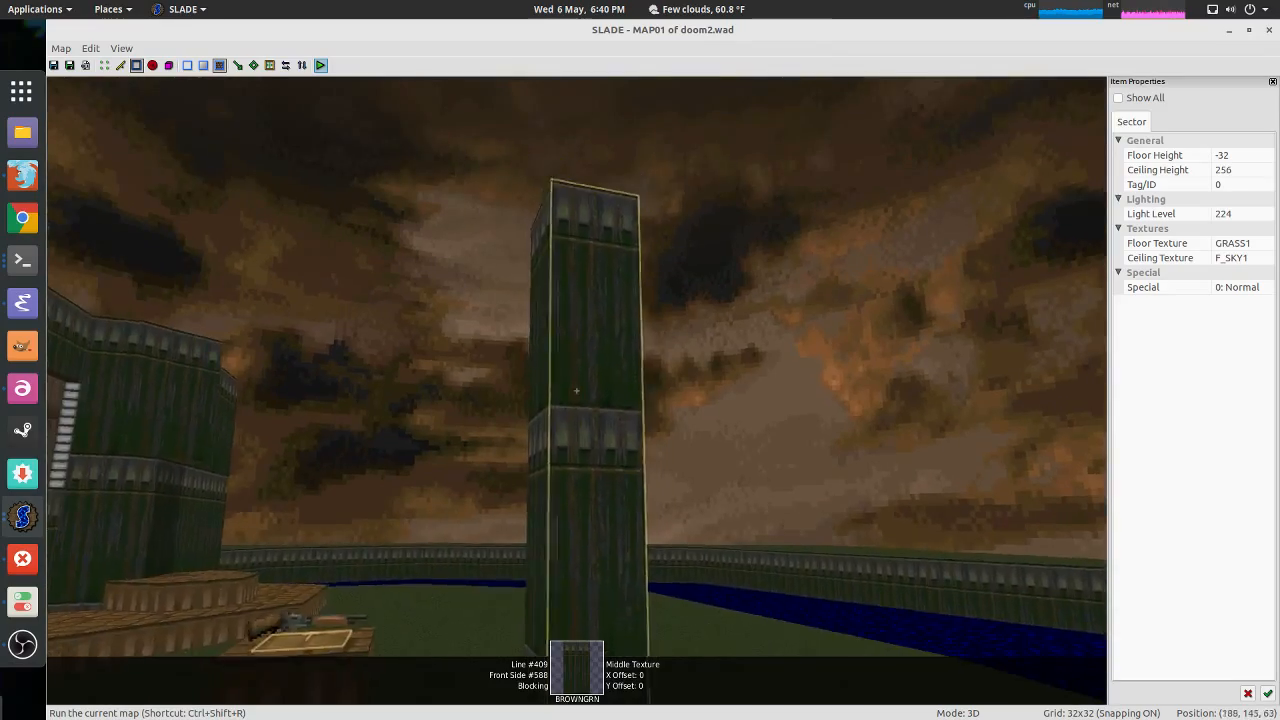
key(w)
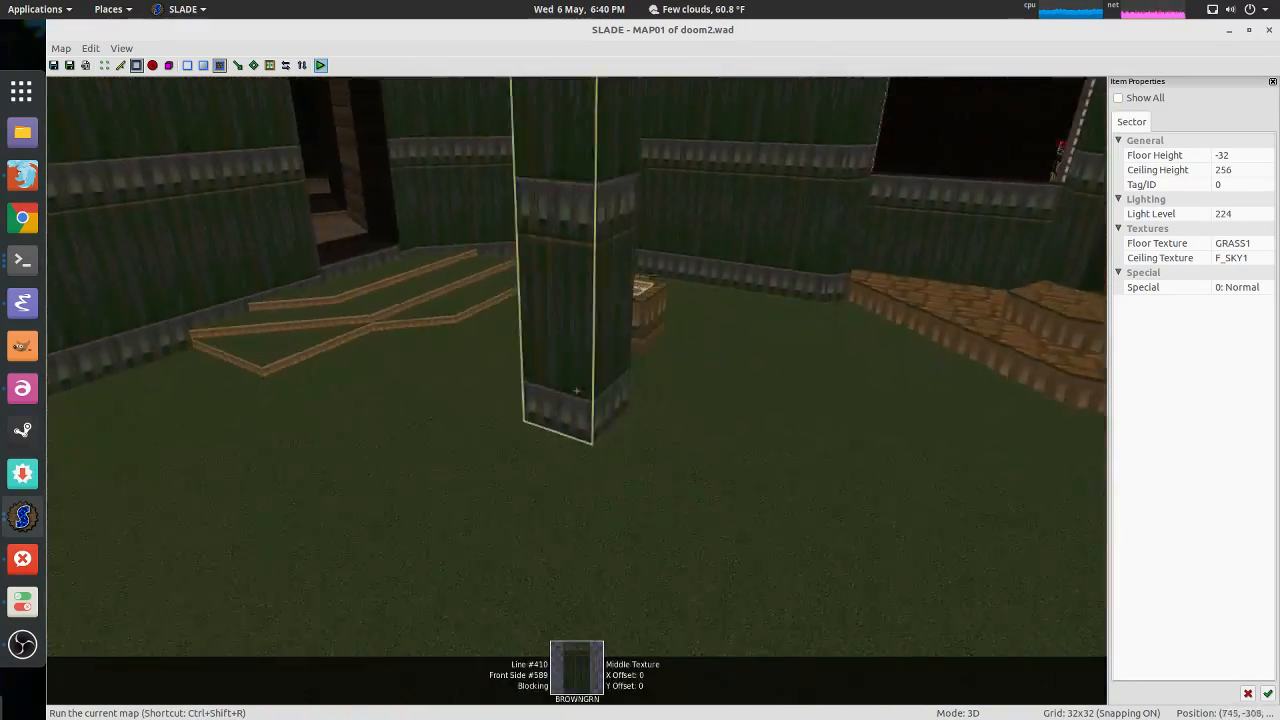
key(w)
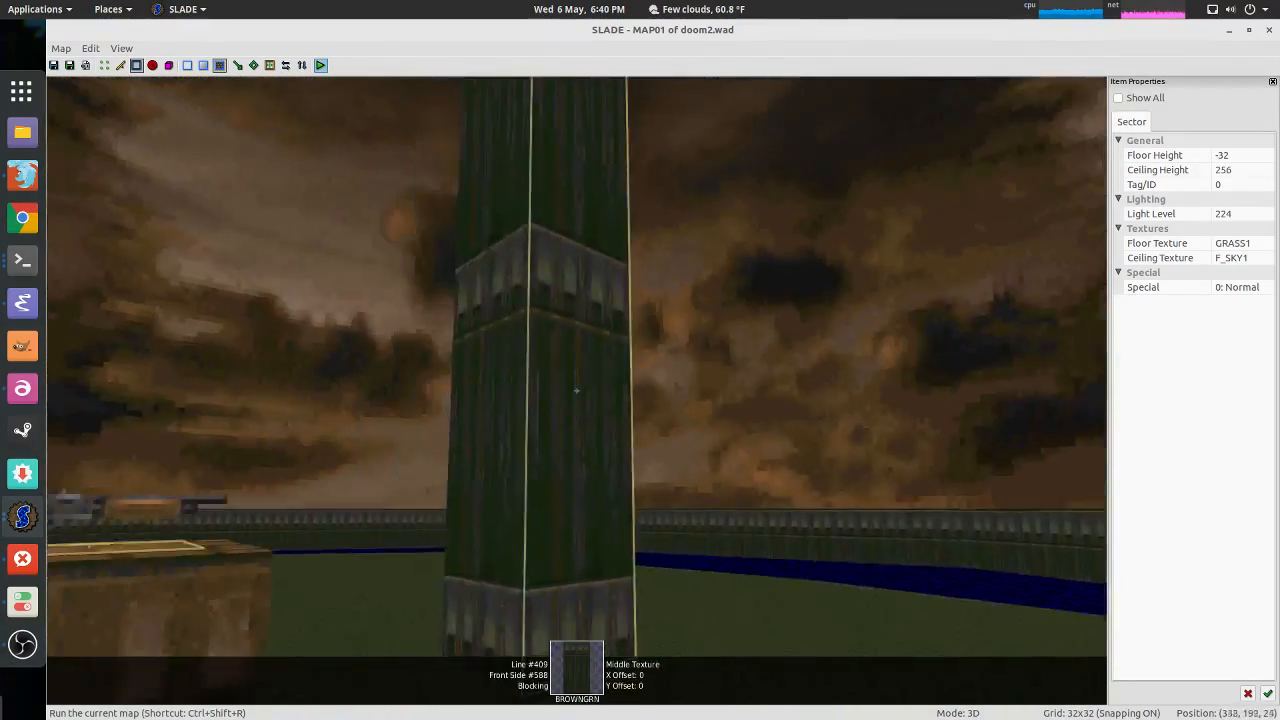
key(w)
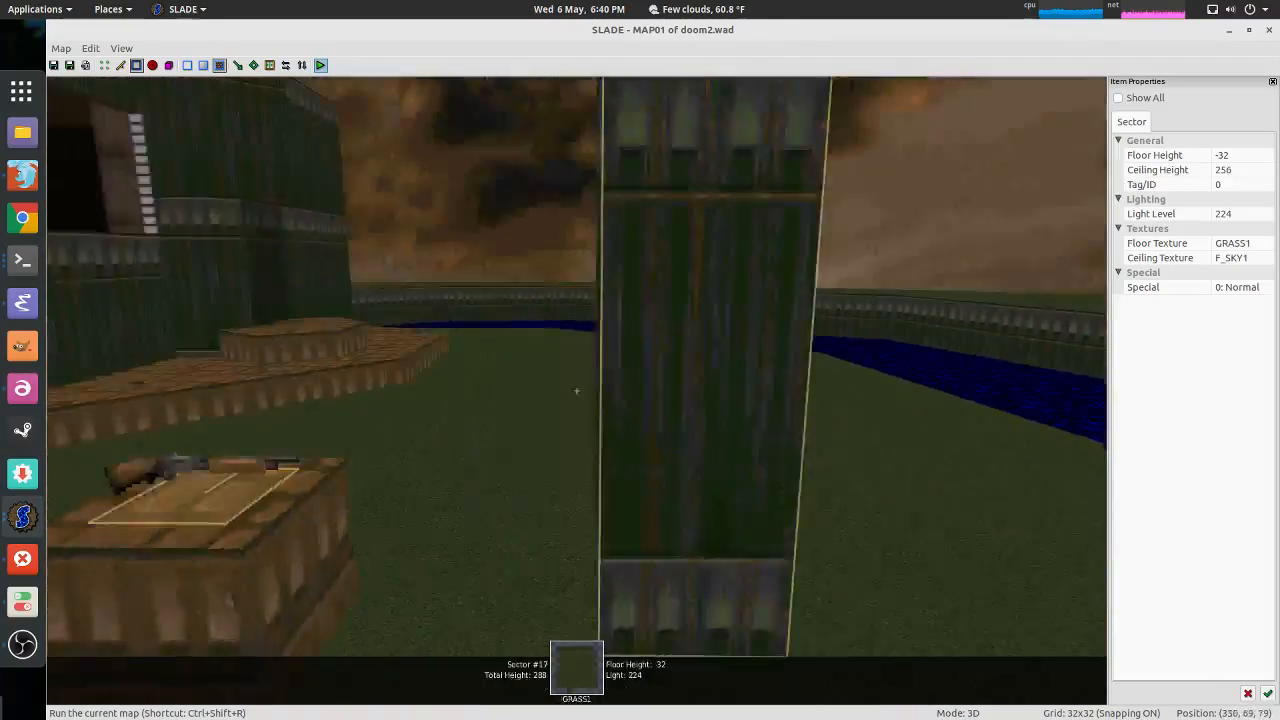
key(w)
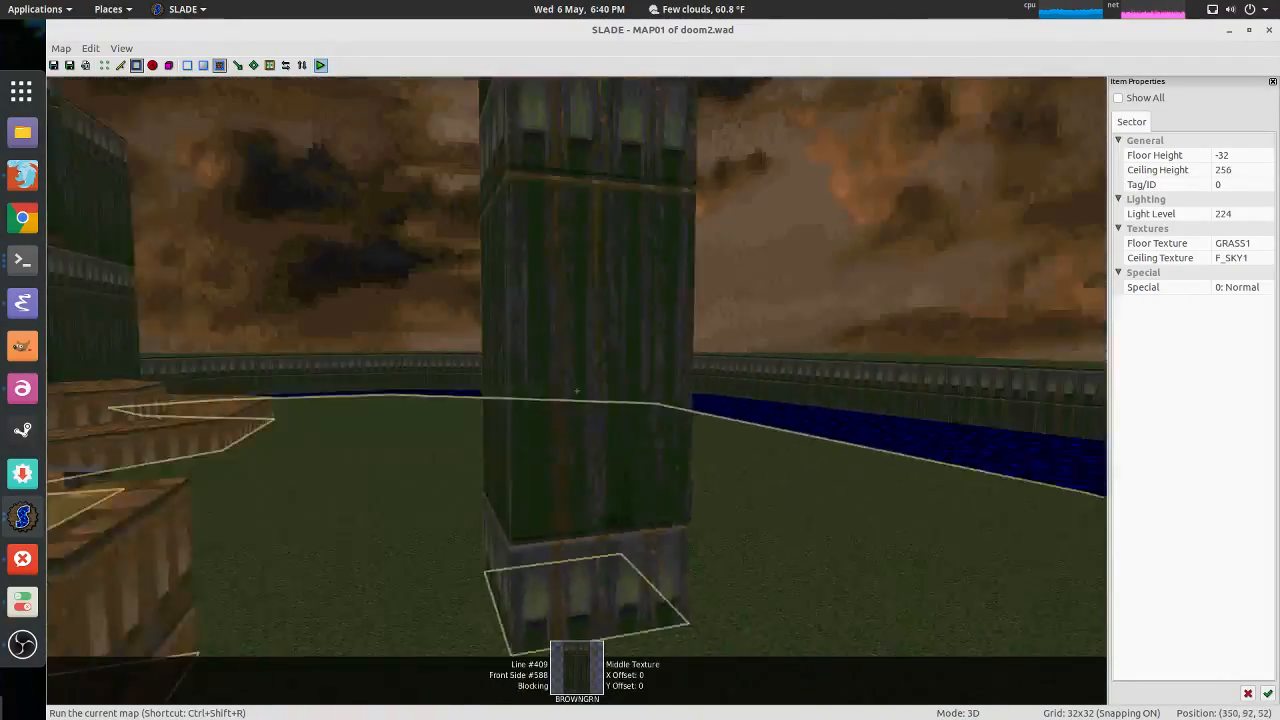
key(w)
key(q)
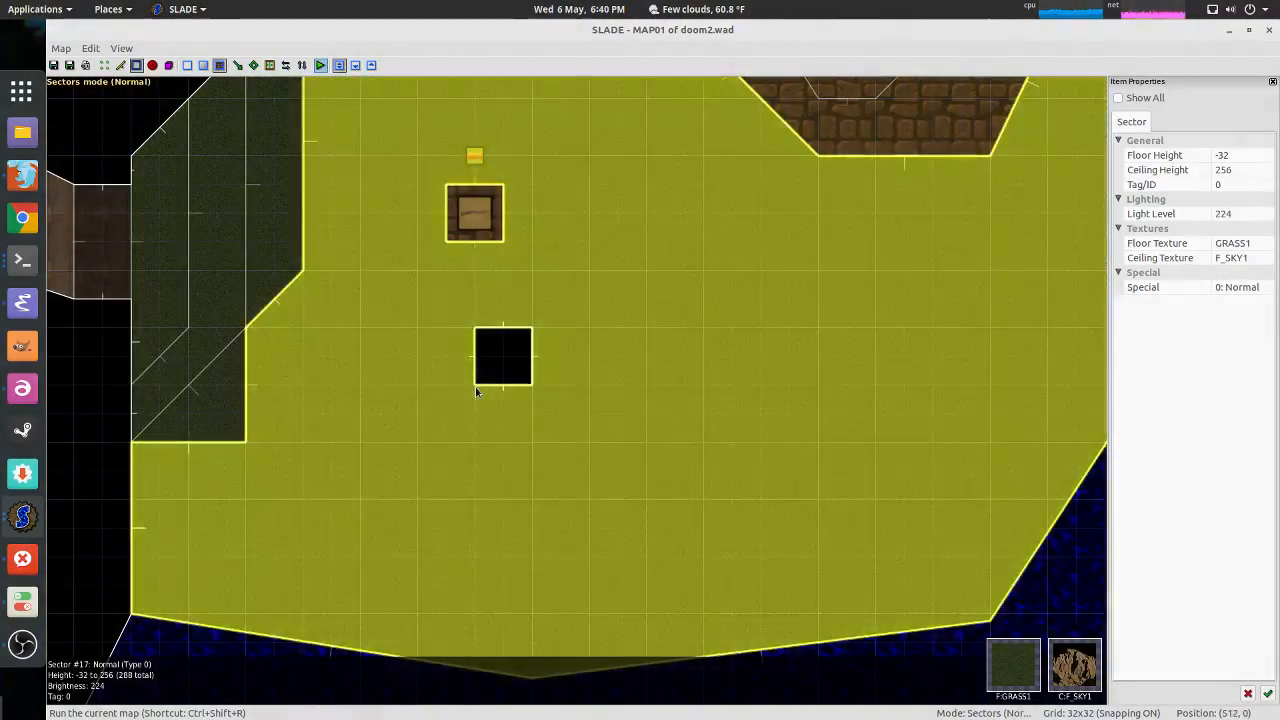
Step: Draw a 64-unit-wide diagonal shadow sector extending southeast from the pillar's southwest and northeast corners, with 181-unit long sides and a square end corner
key(space)
click(477, 388)
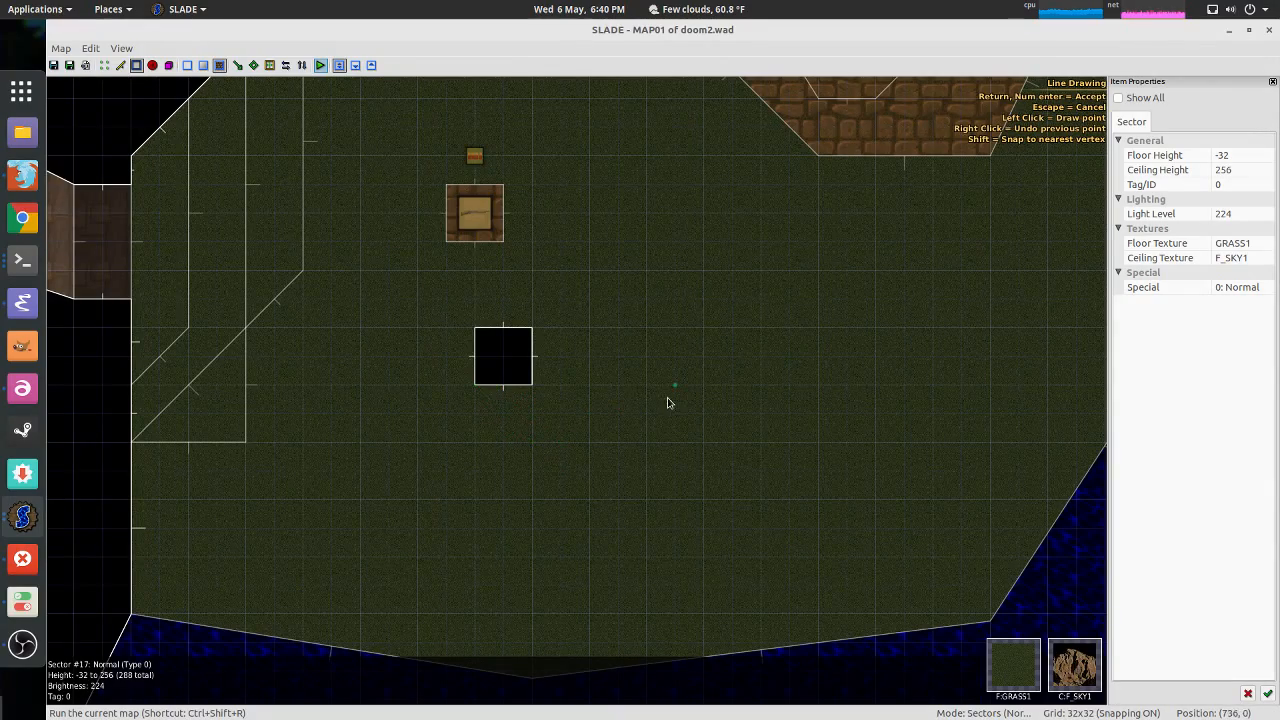
key(q)
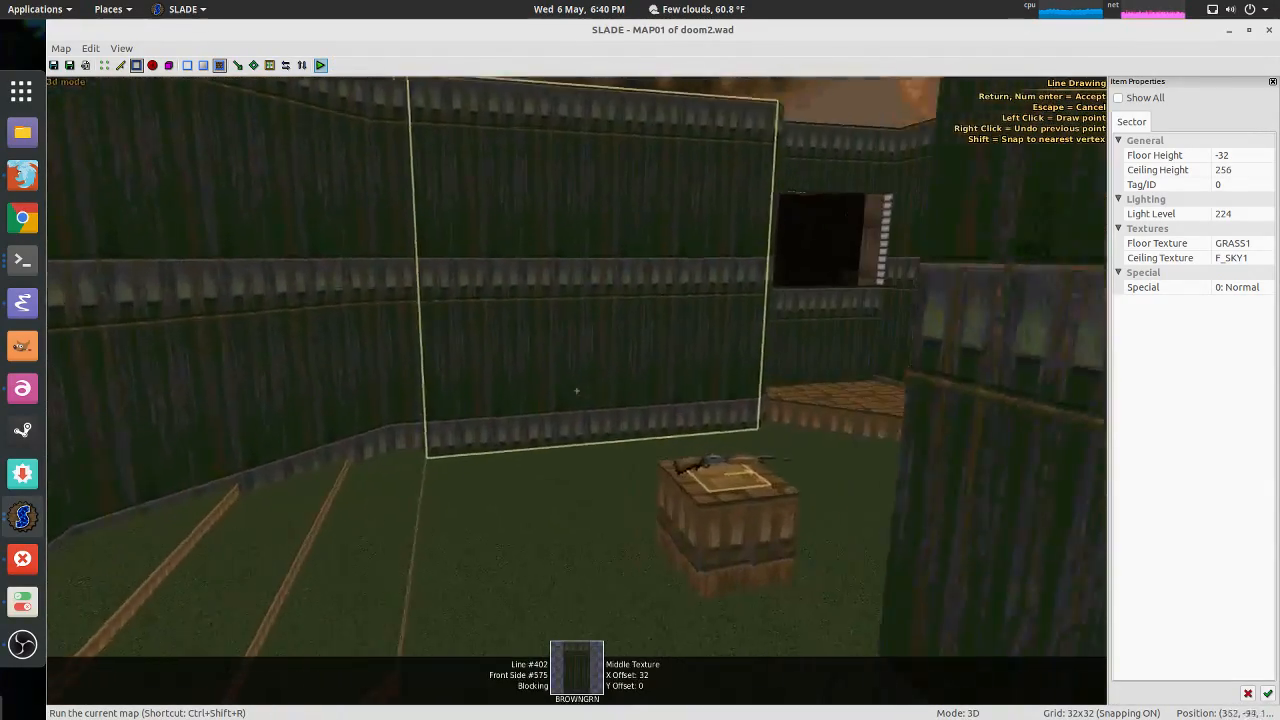
key(w)
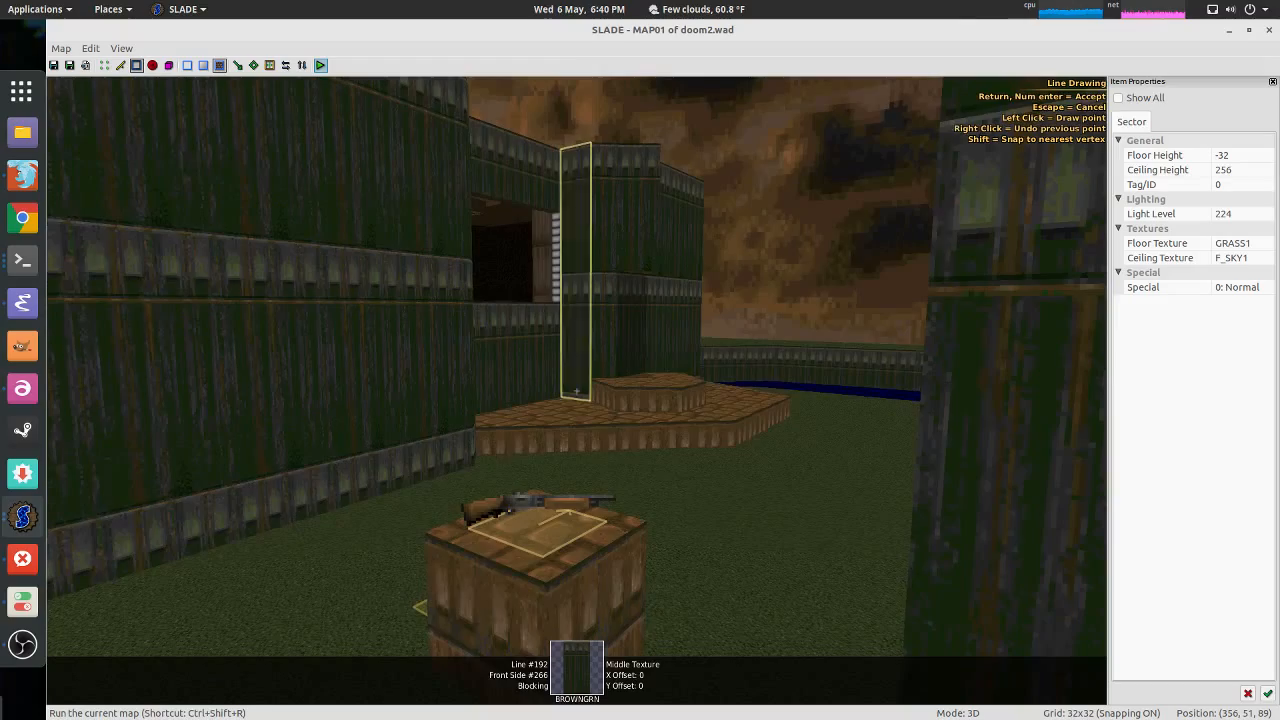
key(w)
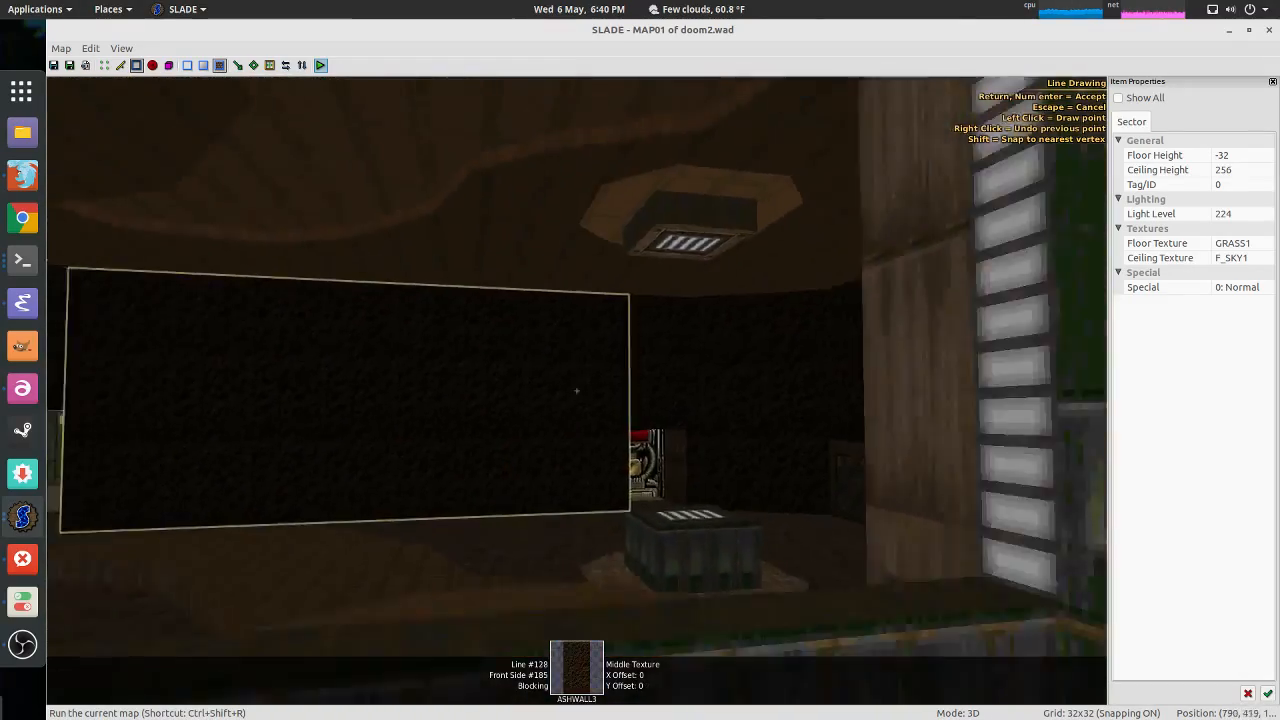
key(w)
key(s)
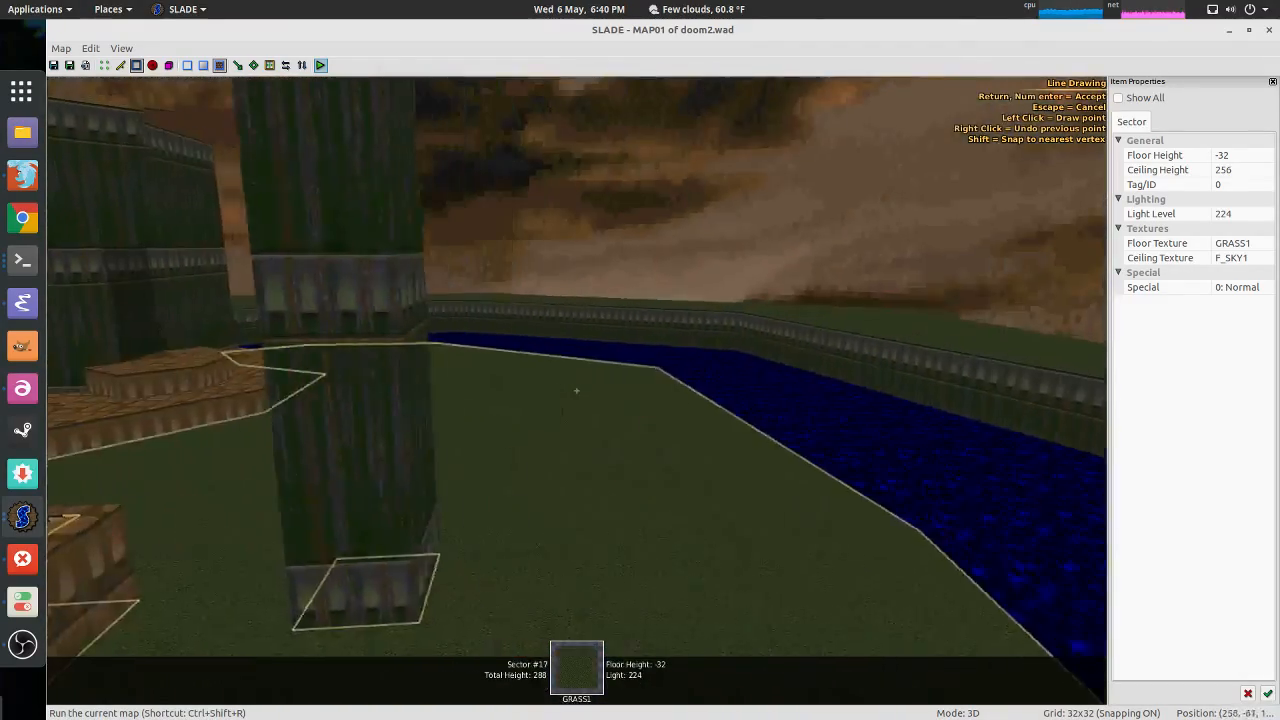
key(w)
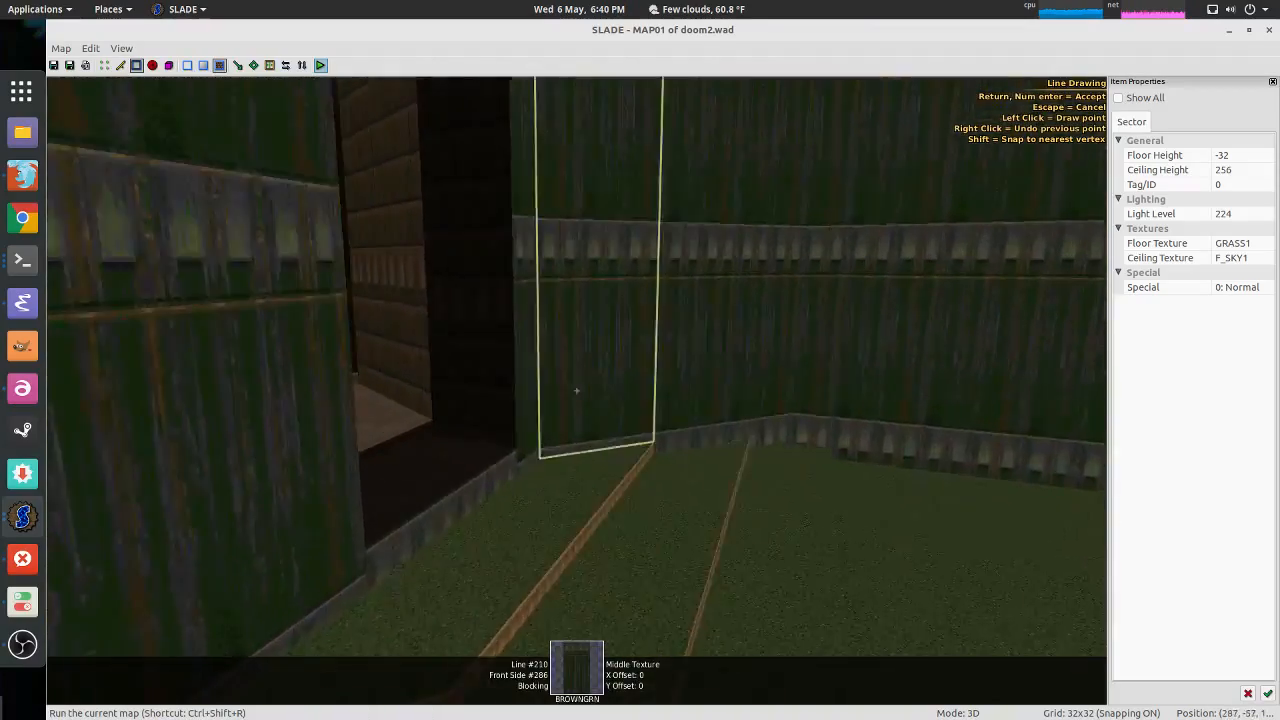
key(w)
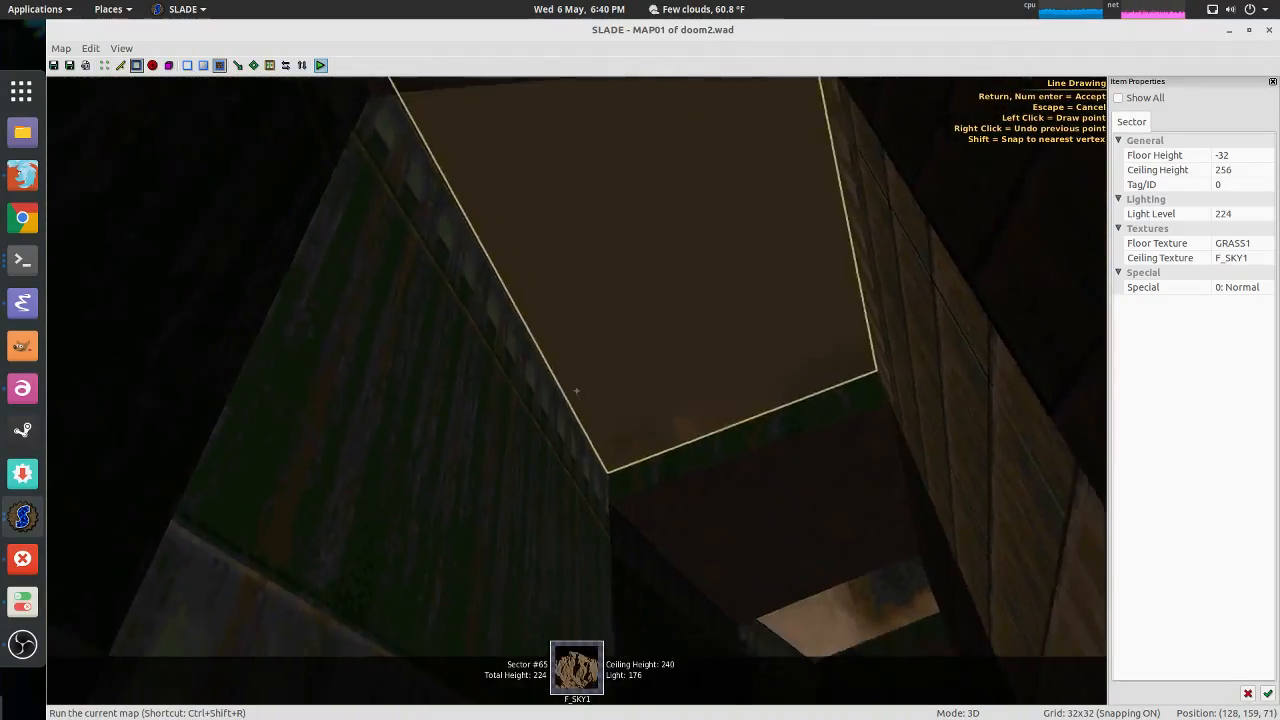
key(q)
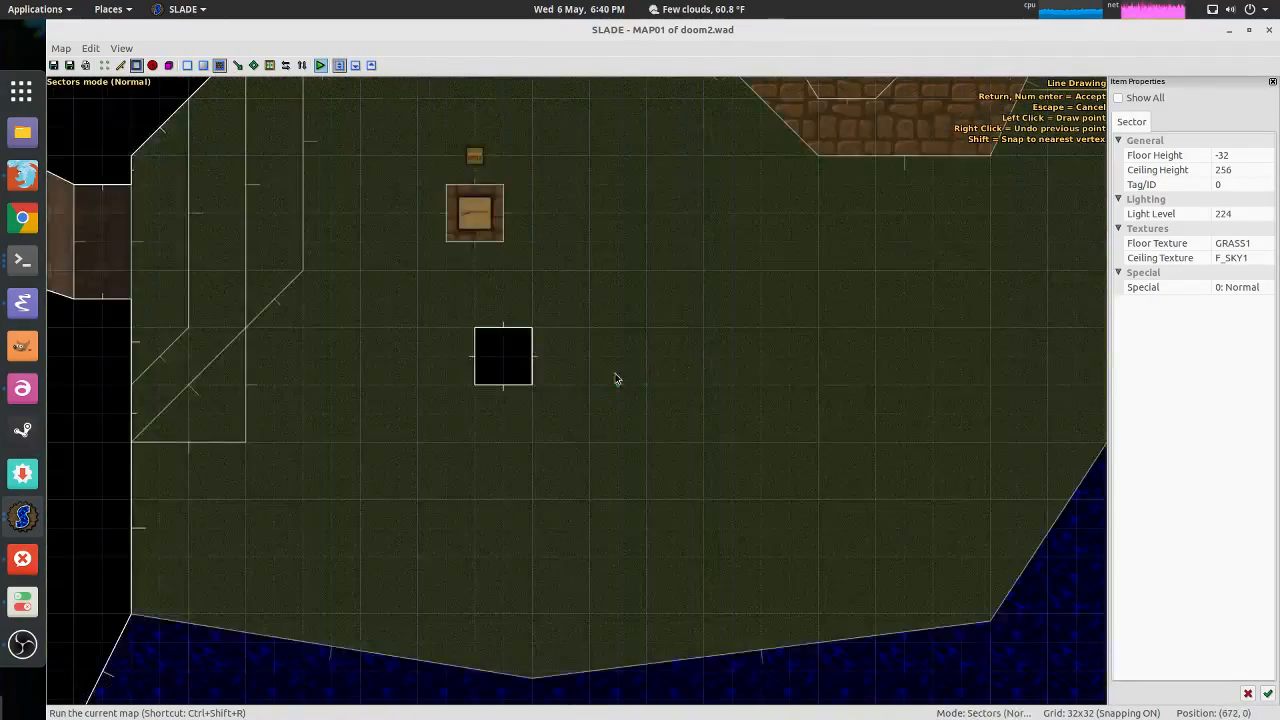
scroll(580, 372, up, 1)
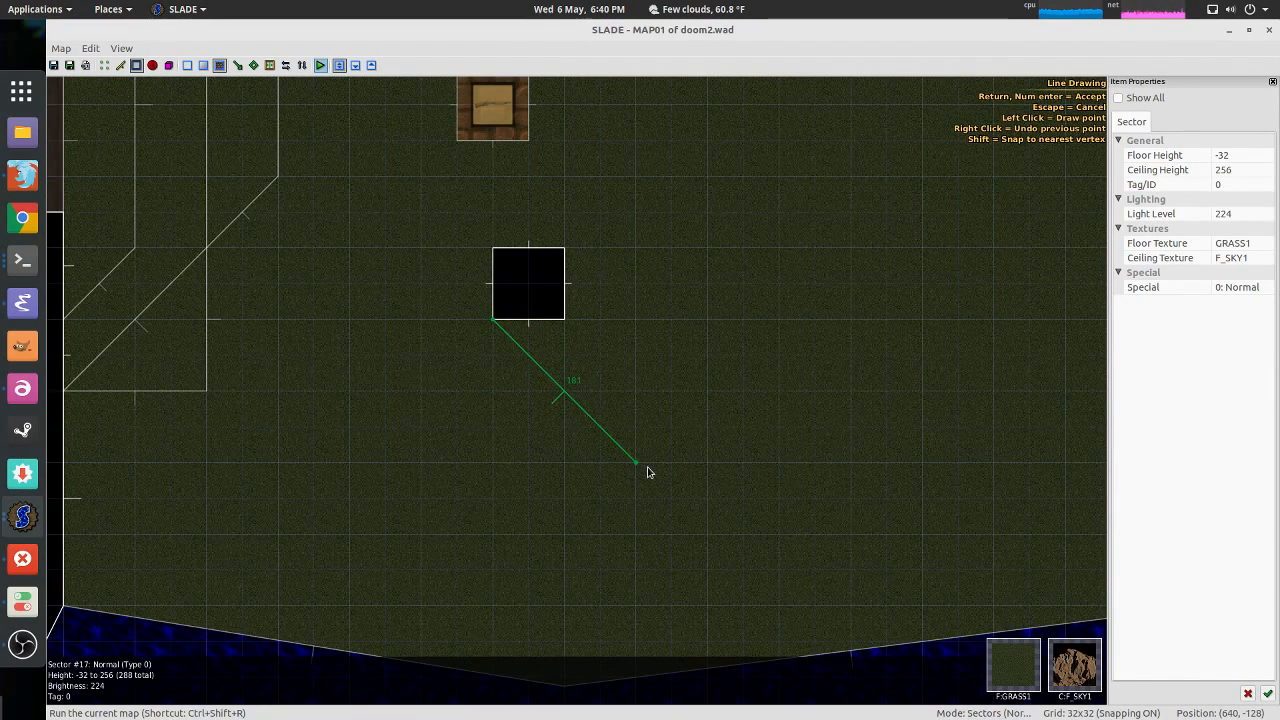
click(708, 398)
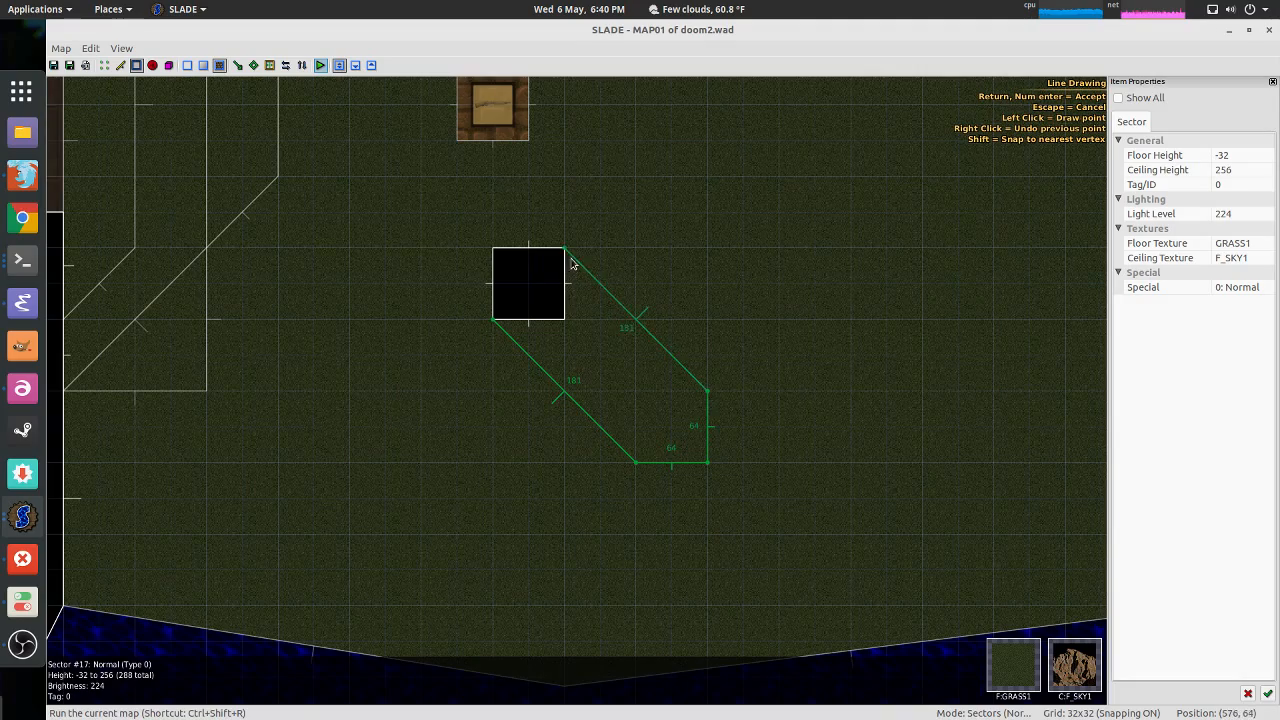
click(506, 334)
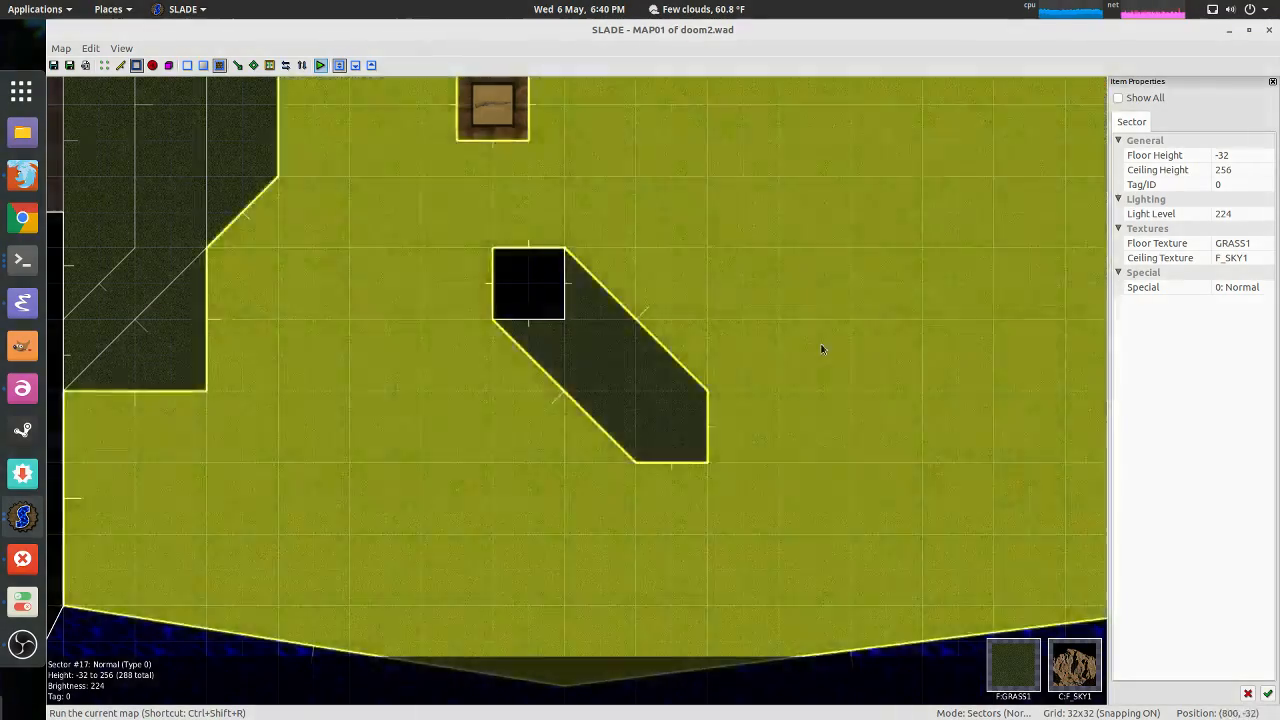
Step: Lengthen the diagonal sector by moving its three outer vertices together, a net 64 units east and 128 units south
key(q)
key(s)
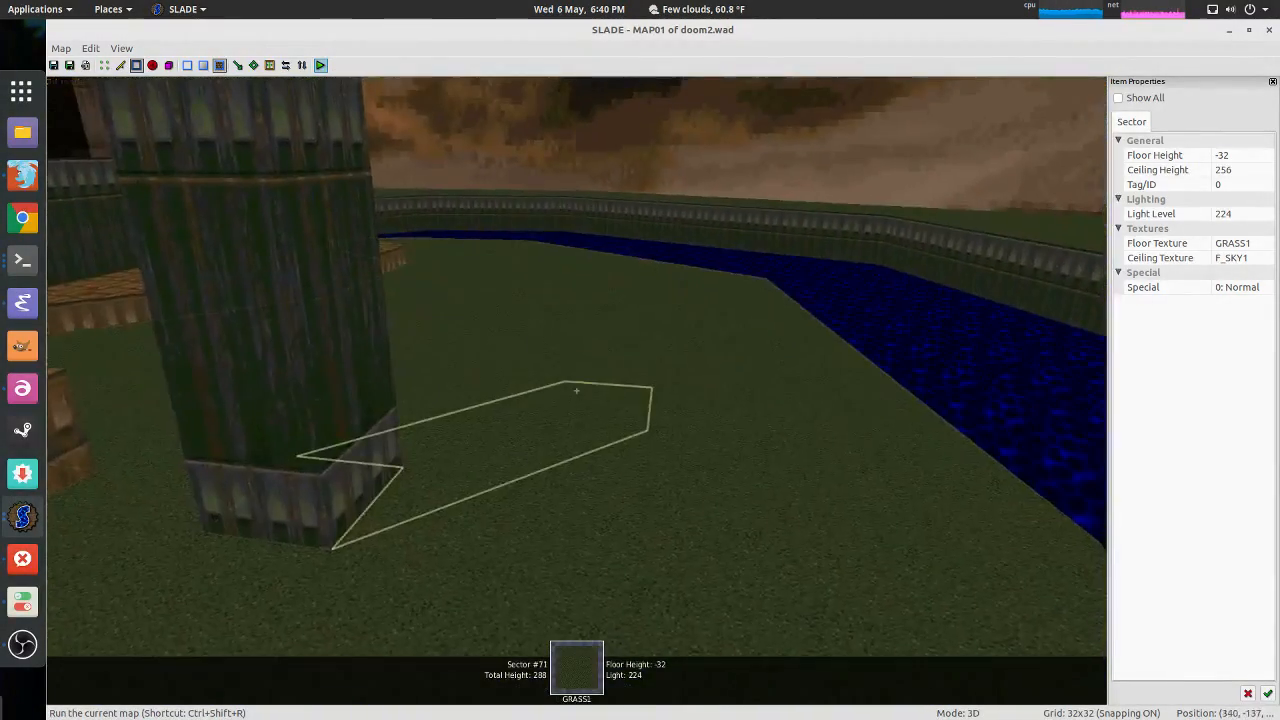
key(a)
key(d)
key(q)
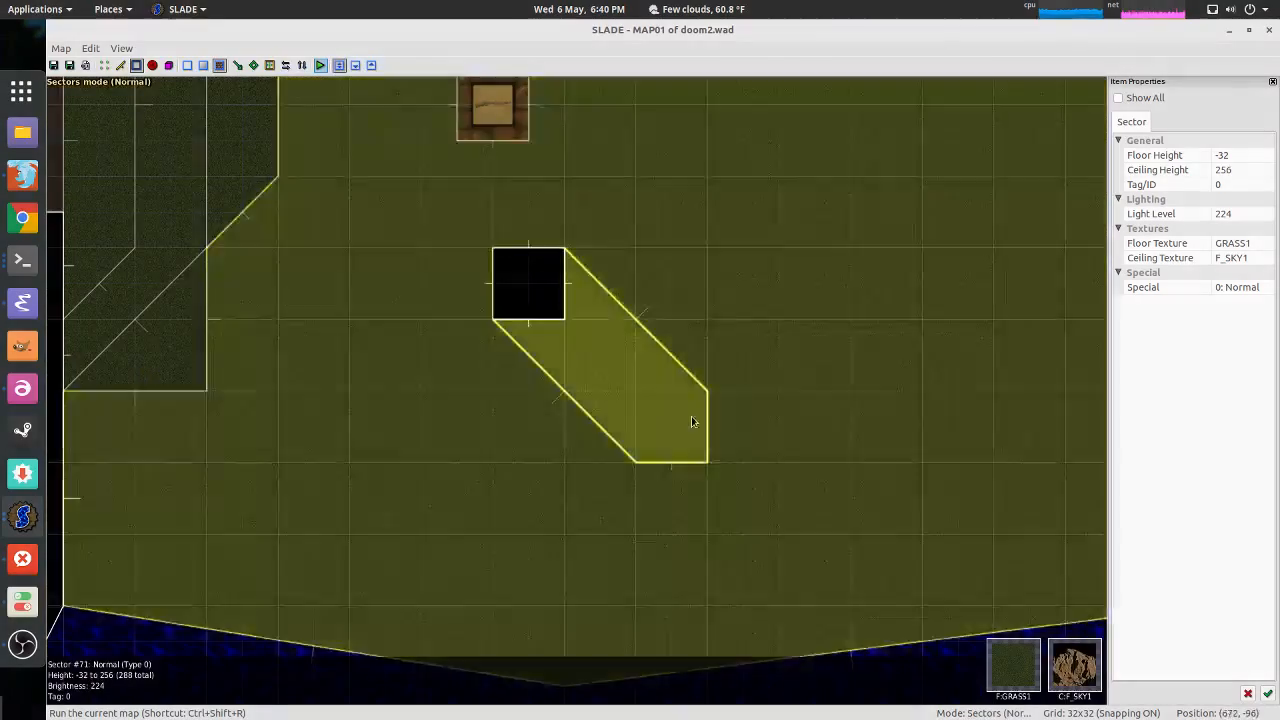
middle_drag(697, 433, 628, 345)
key(v)
drag(570, 293, 679, 439)
drag(520, 272, 674, 420)
drag(636, 298, 745, 440)
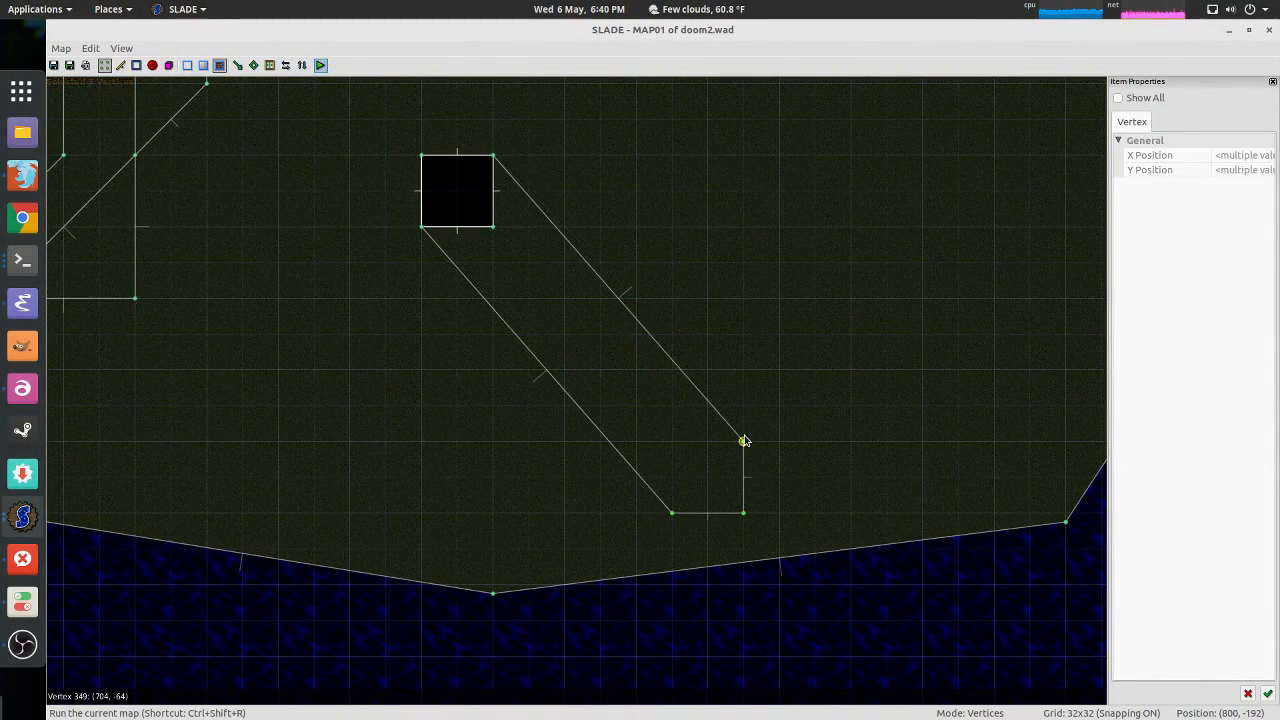
mouse_move(744, 438)
right_down()
mouse_move(743, 473)
mouse_move(743, 444)
right_up()
drag(609, 380, 773, 538)
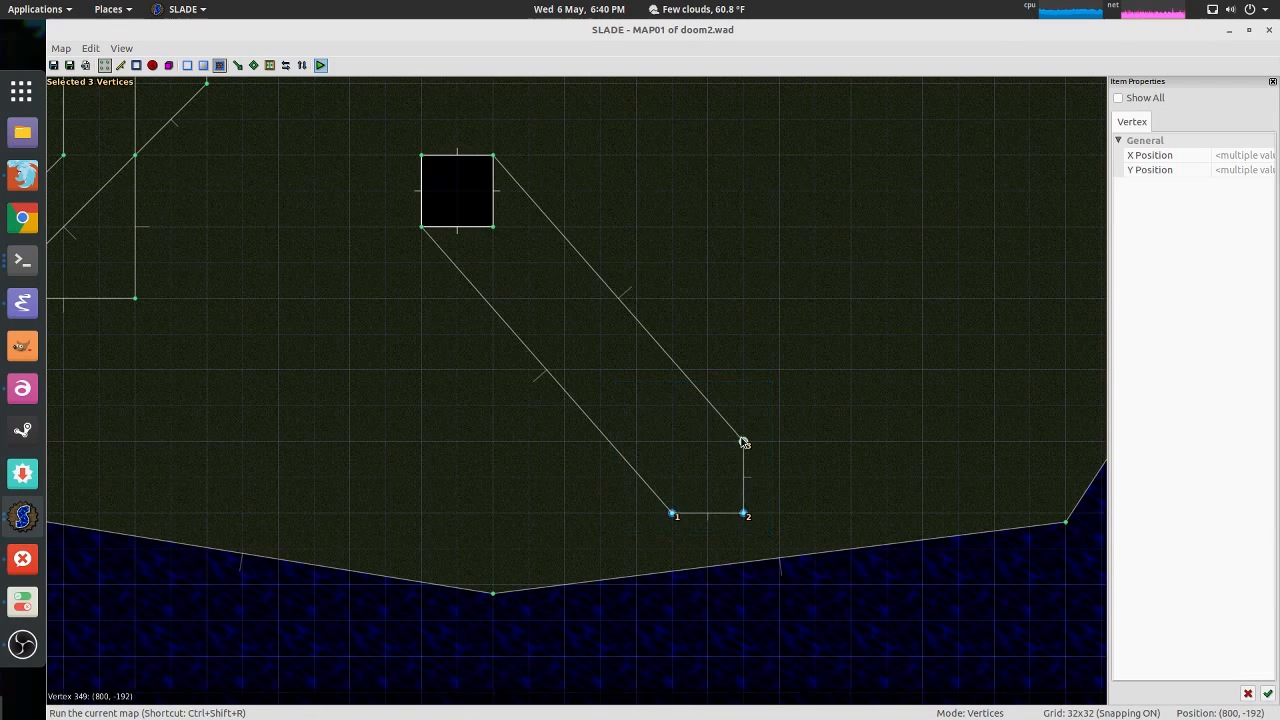
drag(744, 442, 709, 443)
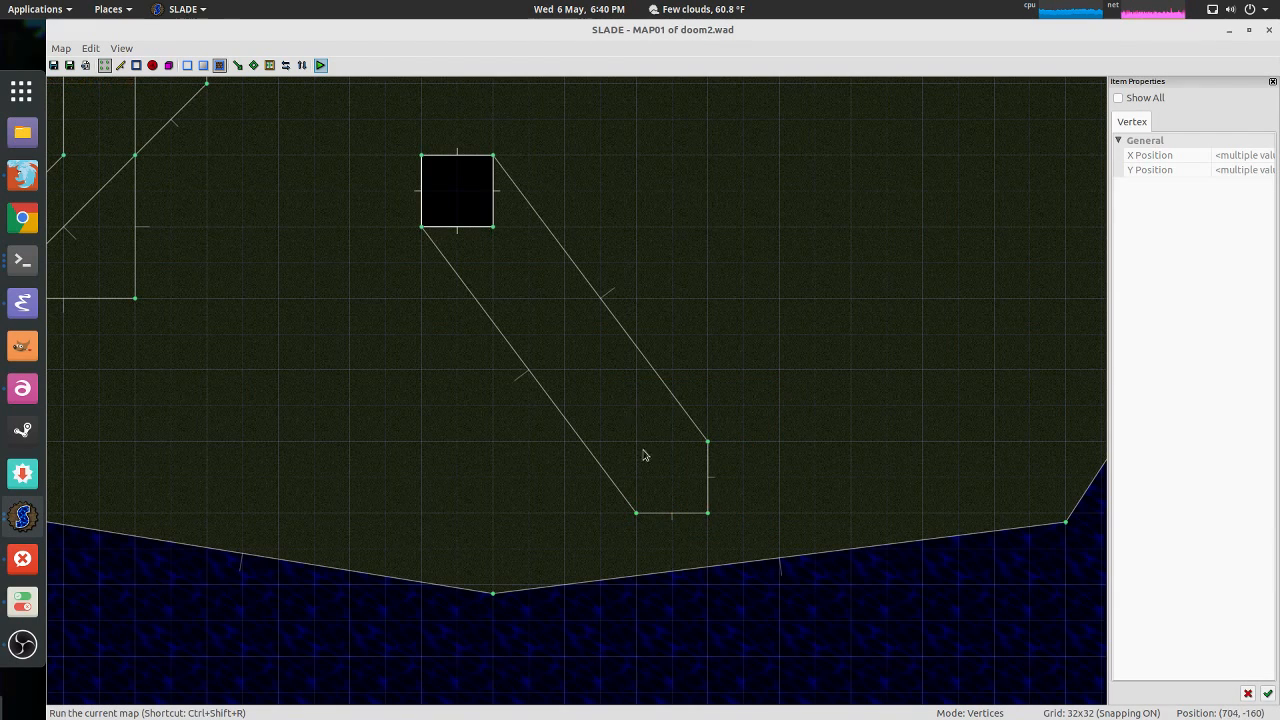
Step: Move the pillar shadow's three outer vertices 64 units east and lower the shadow sector's light level to 160
drag(629, 534, 771, 447)
key(q)
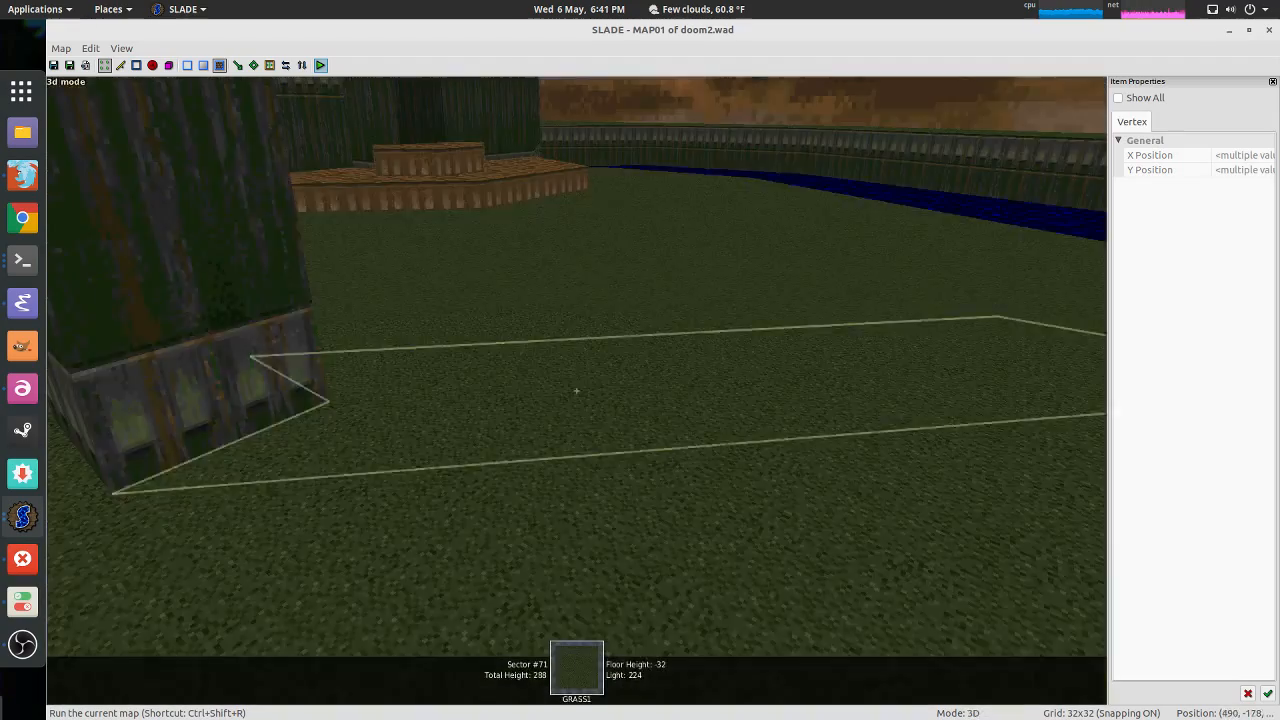
key(a)
key(s)
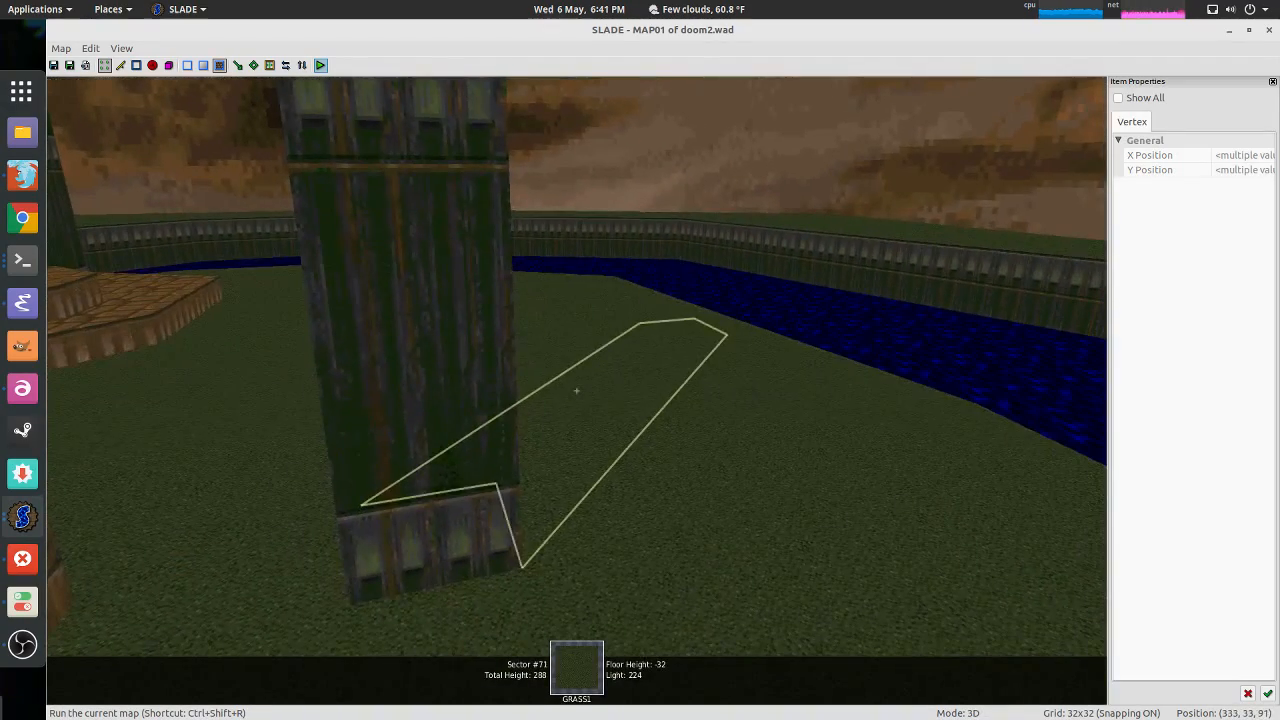
key(semicolon)
key(semicolon)
key(semicolon)
key(semicolon)
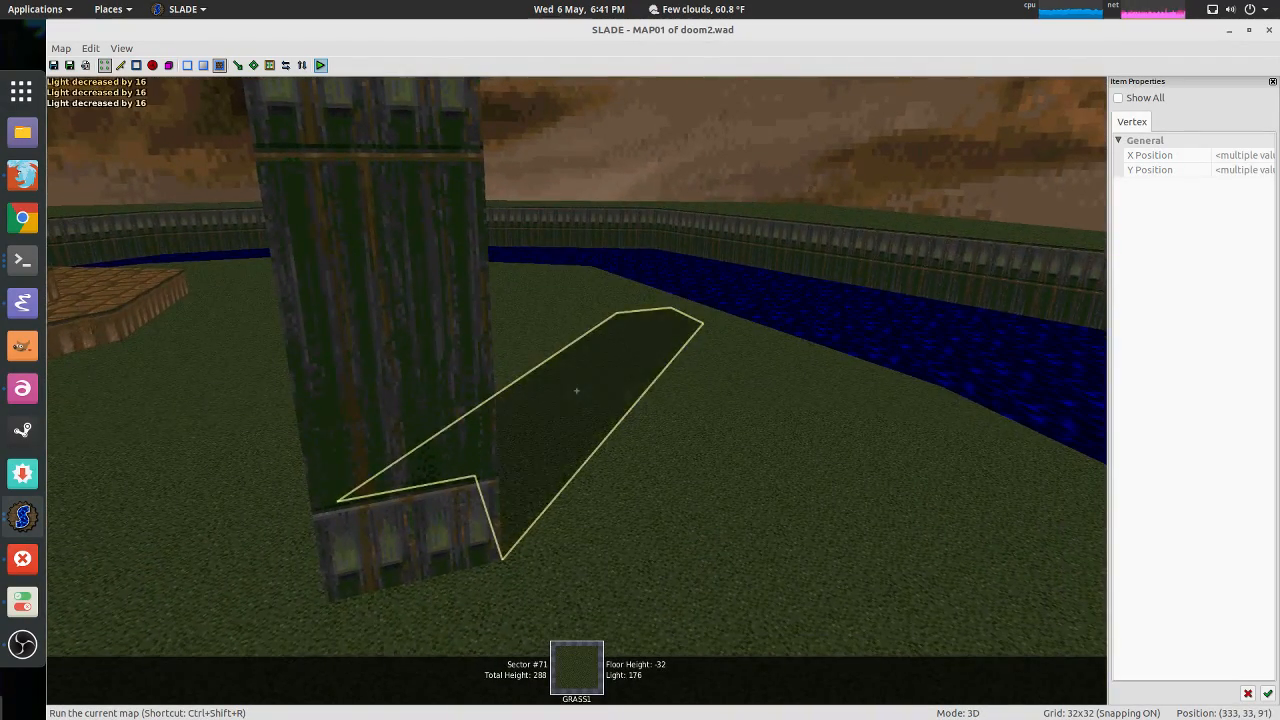
Step: Inspect the darkened pillar shadow from the corridor opening and from several sides of the courtyard in the 3D view
key(s)
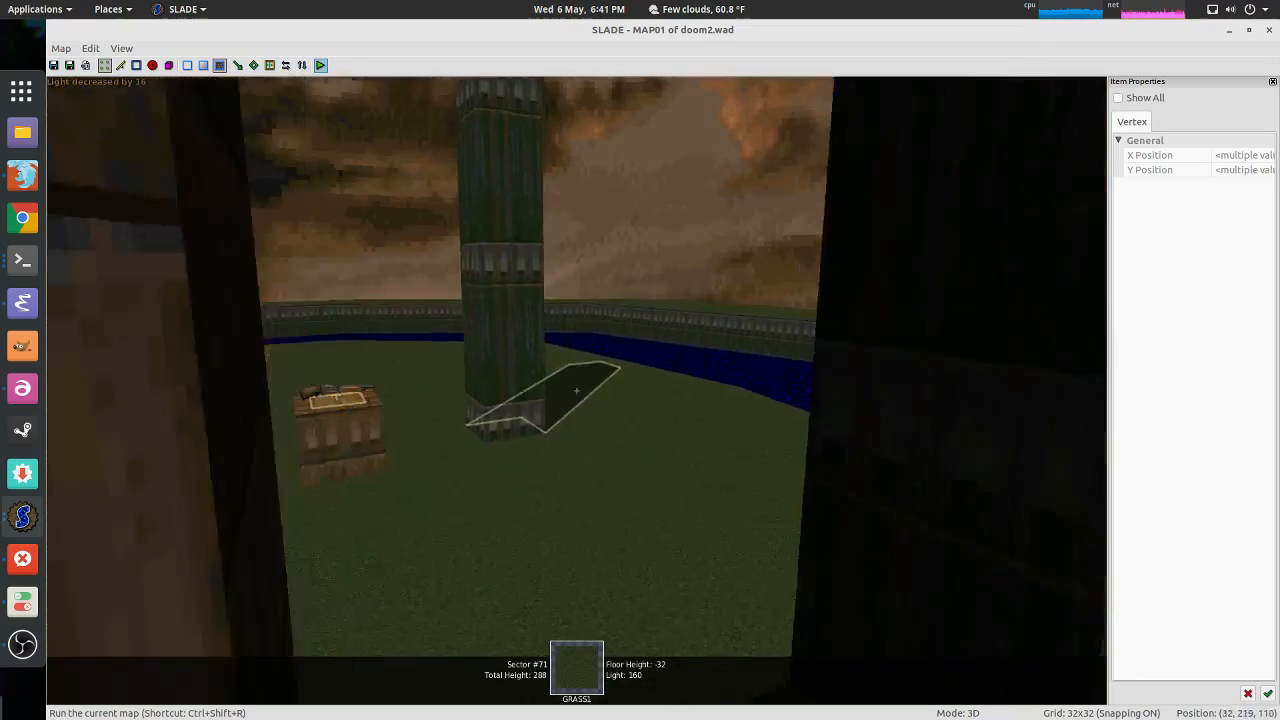
key(w)
key(s)
key(w)
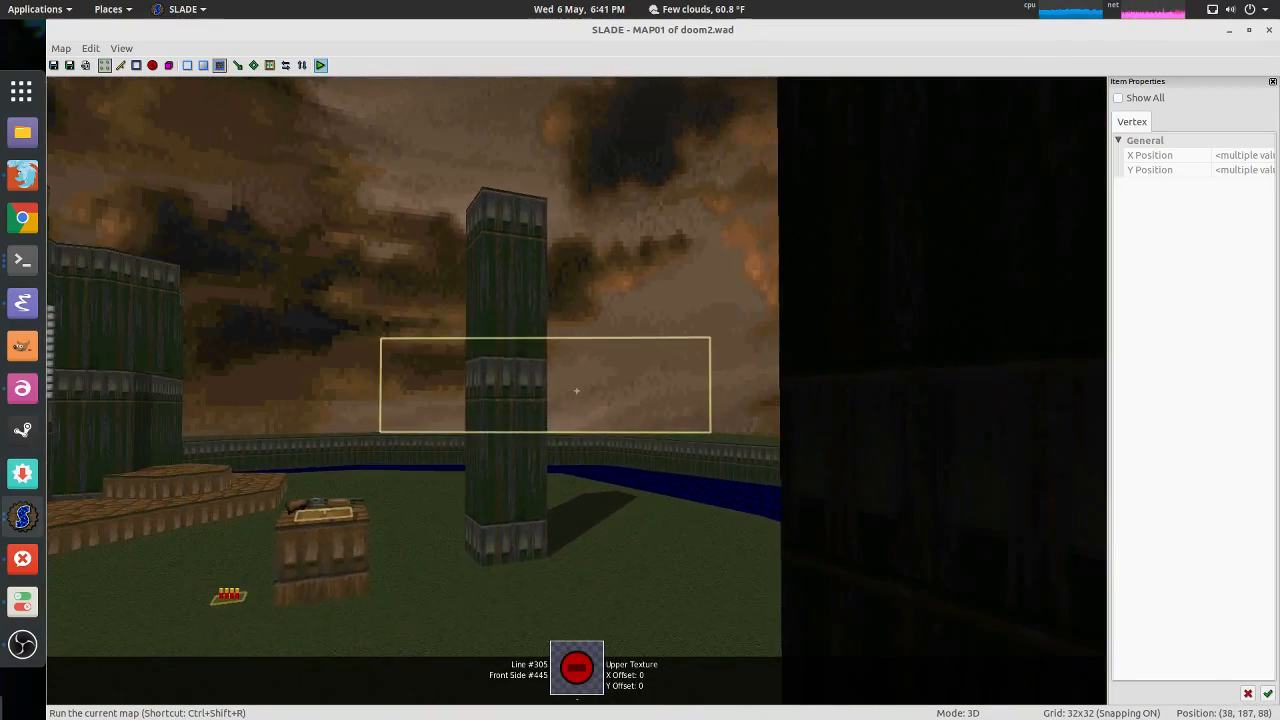
key(w)
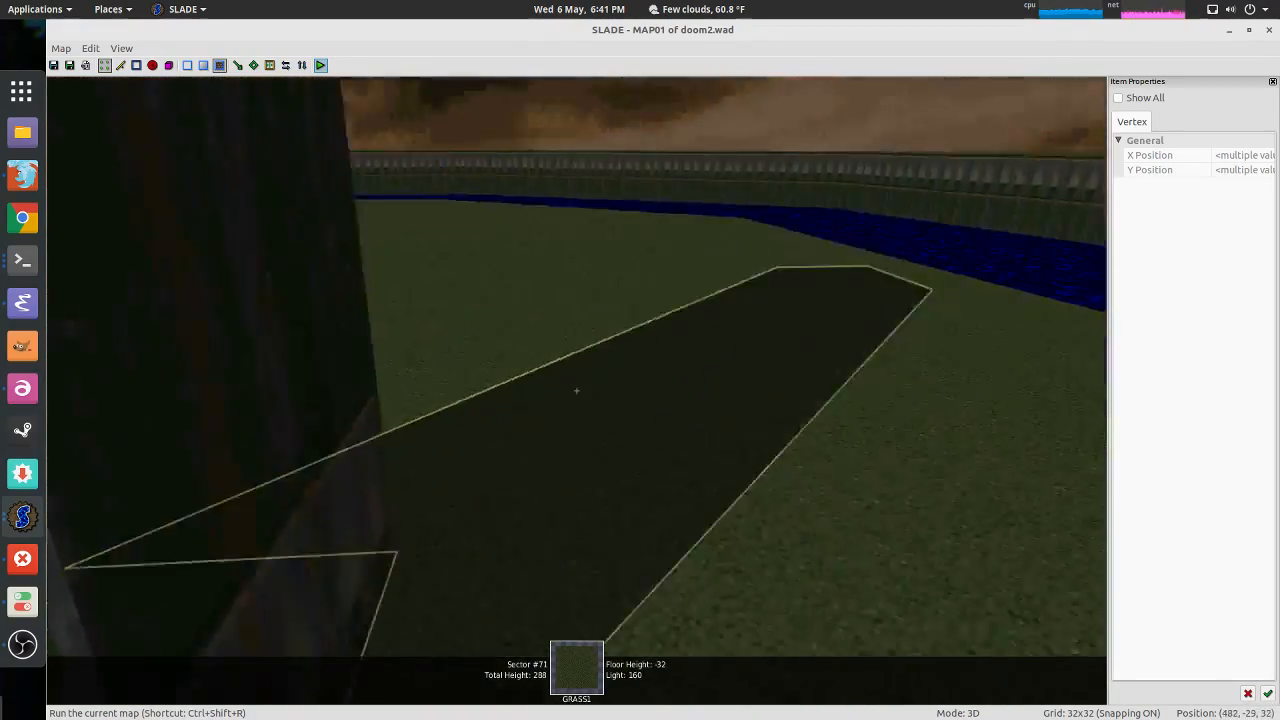
key(d)
key(w)
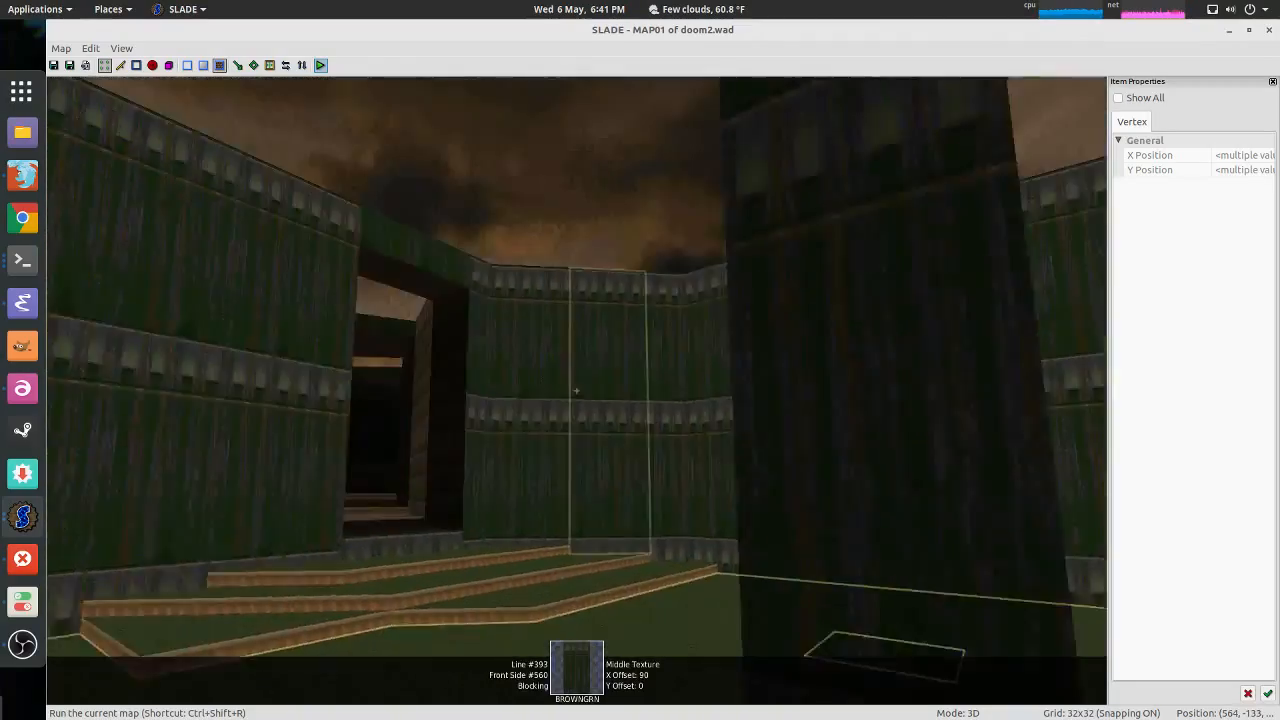
key(s)
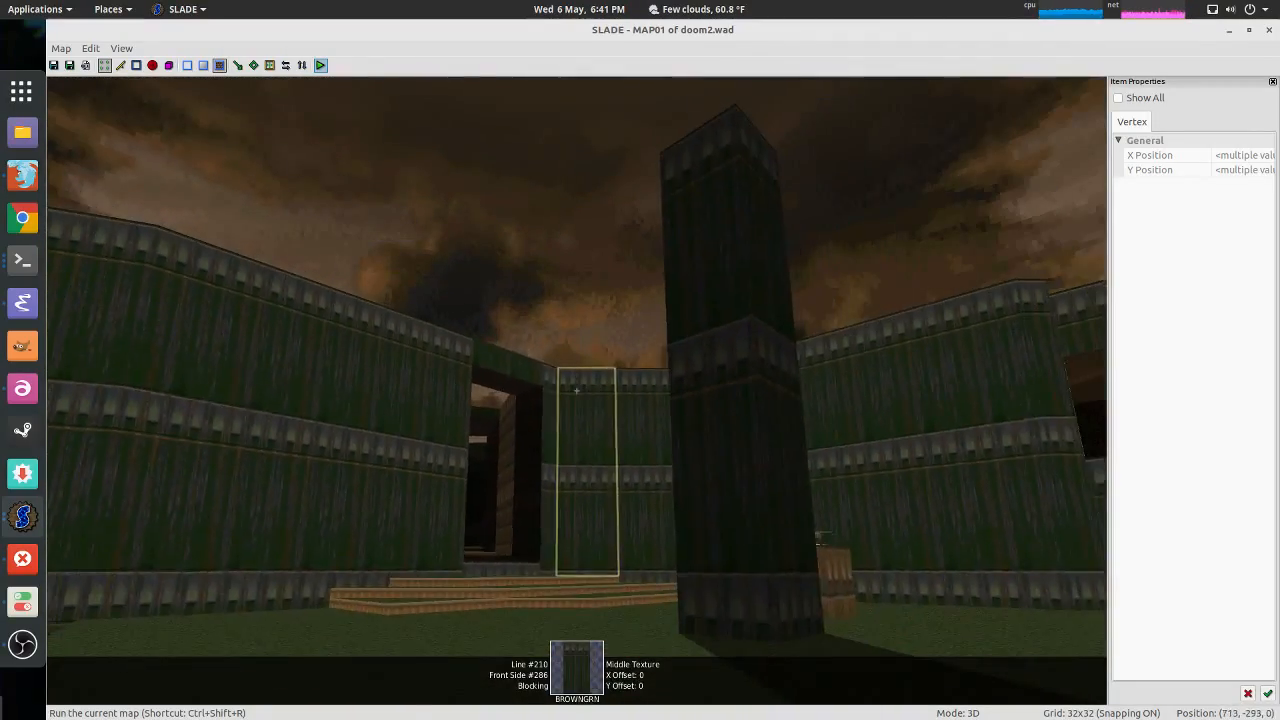
key(w)
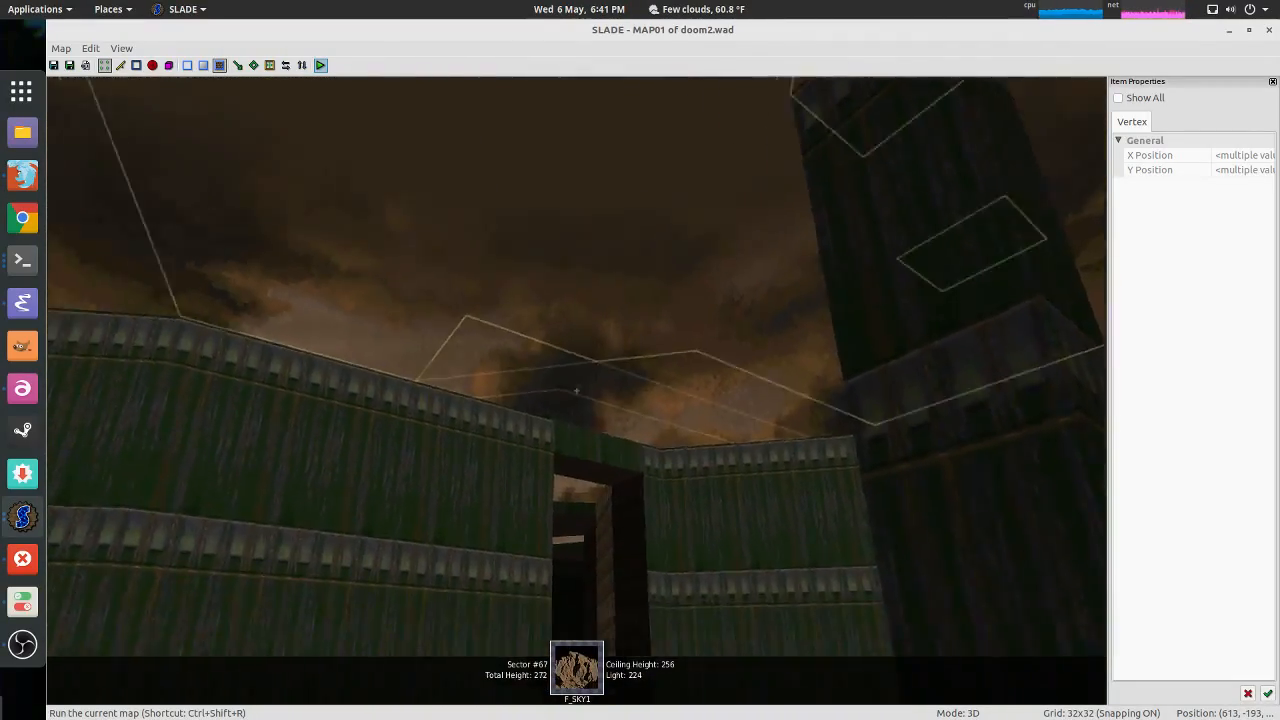
key(w)
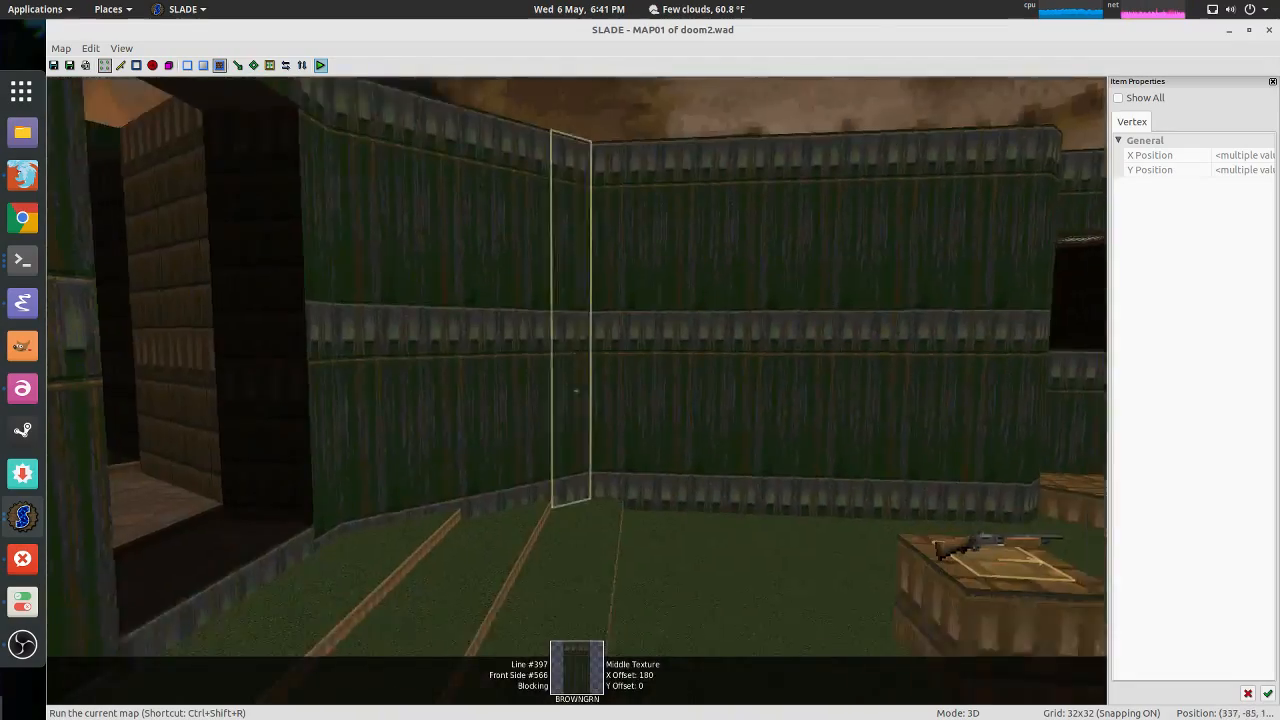
key(w)
key(s)
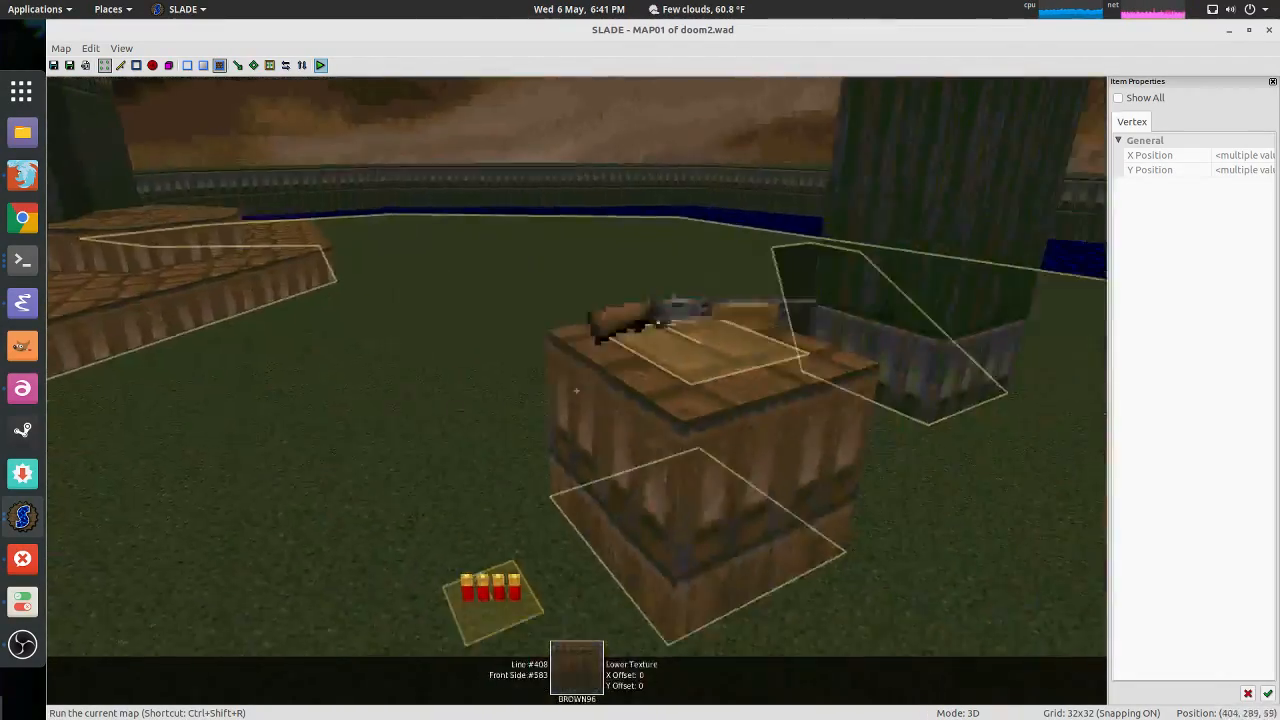
Step: Draw a wall-shadow boundary across the grass from the stone terrace to the pool's west corner, including 416-, 132-, 320- and 264-unit segments
key(q)
scroll(590, 470, down, 4)
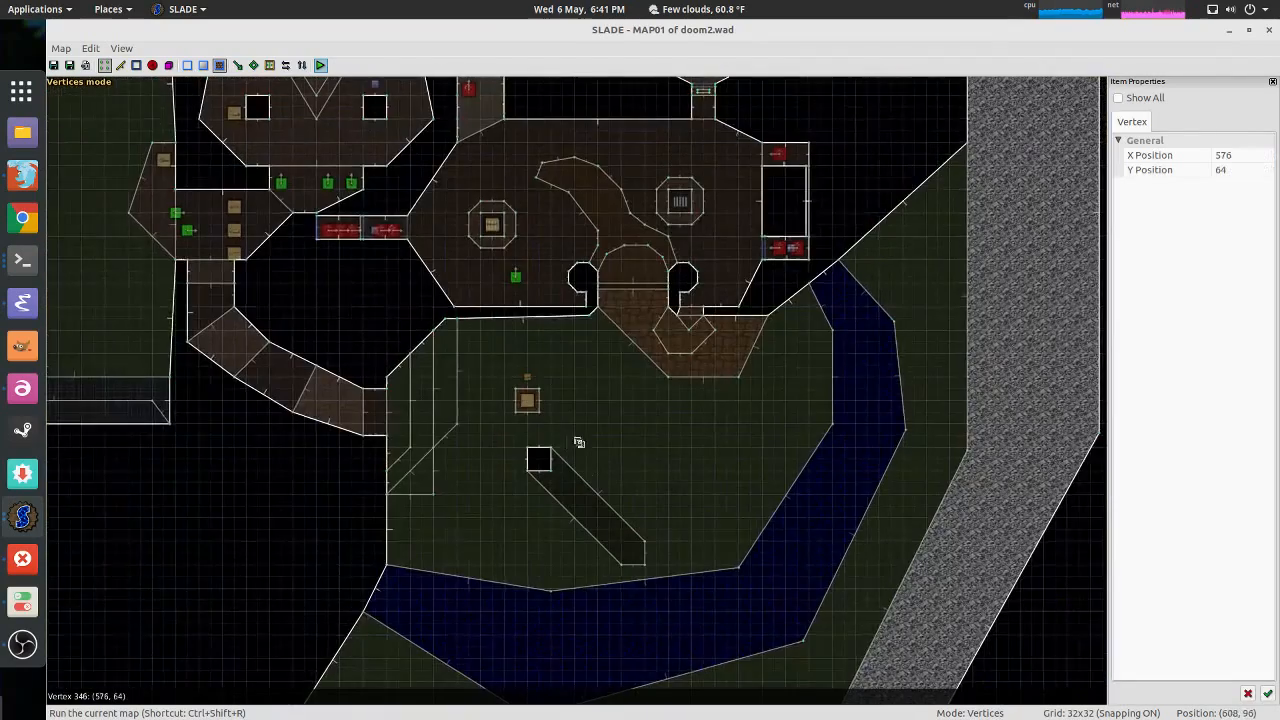
scroll(577, 435, up, 2)
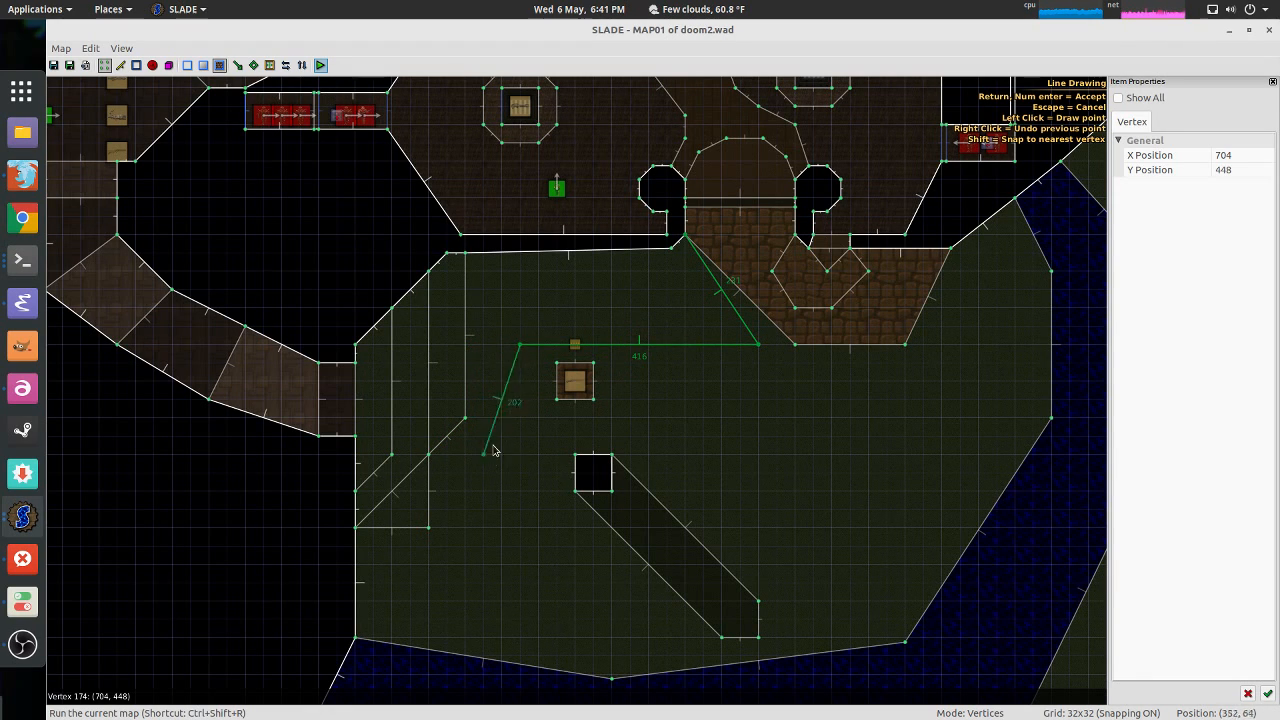
click(497, 601)
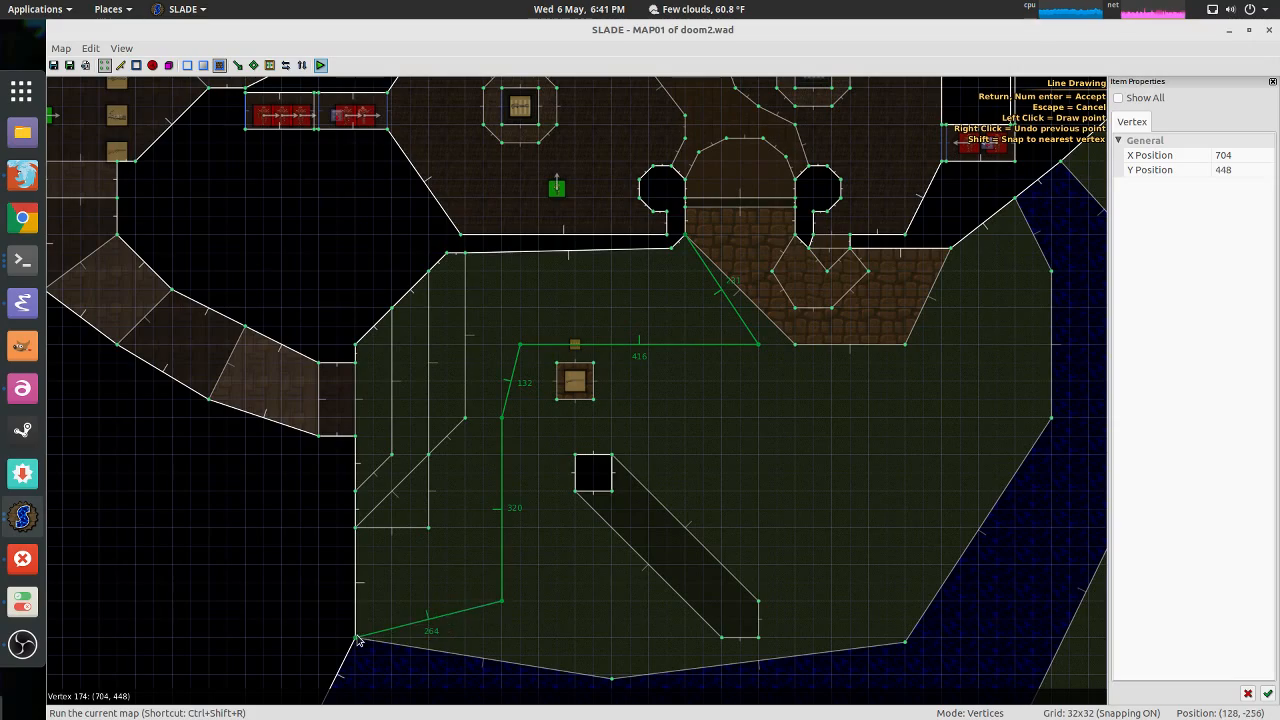
click(356, 637)
Step: Lower the light level of the new wall-side shadow sector and the grass steps inside it to 176
key(q)
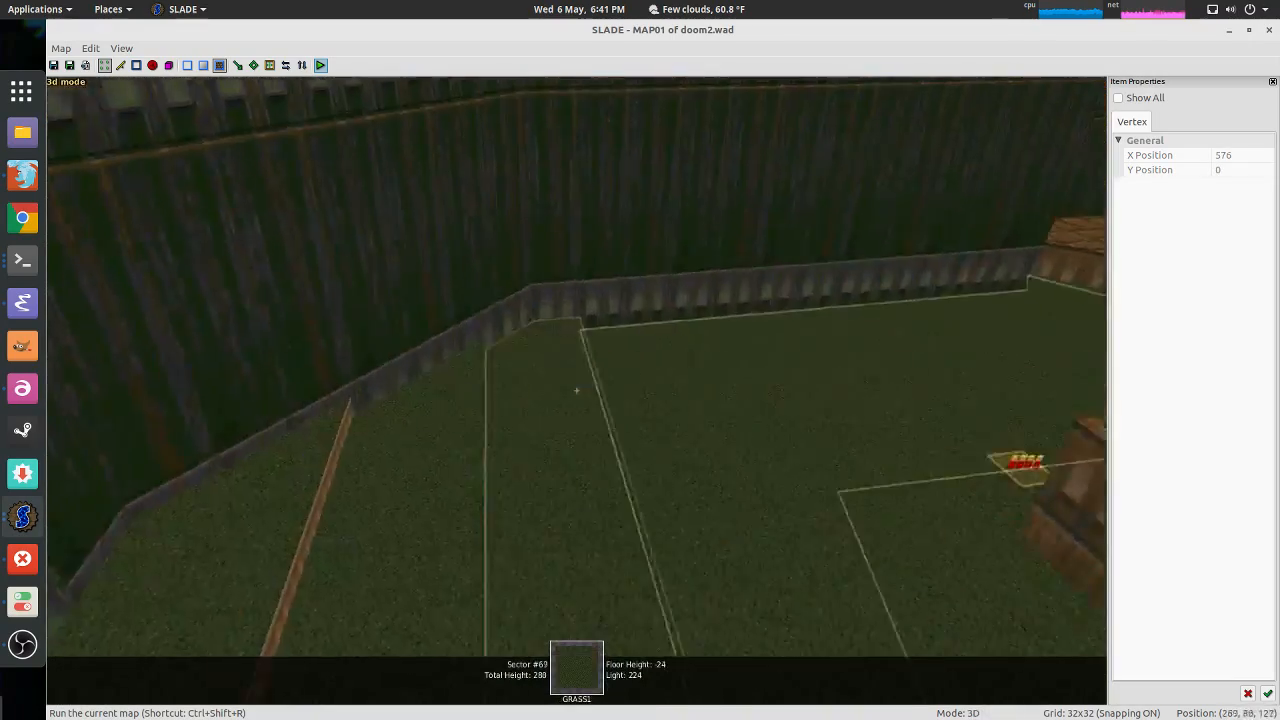
key(w)
key(a)
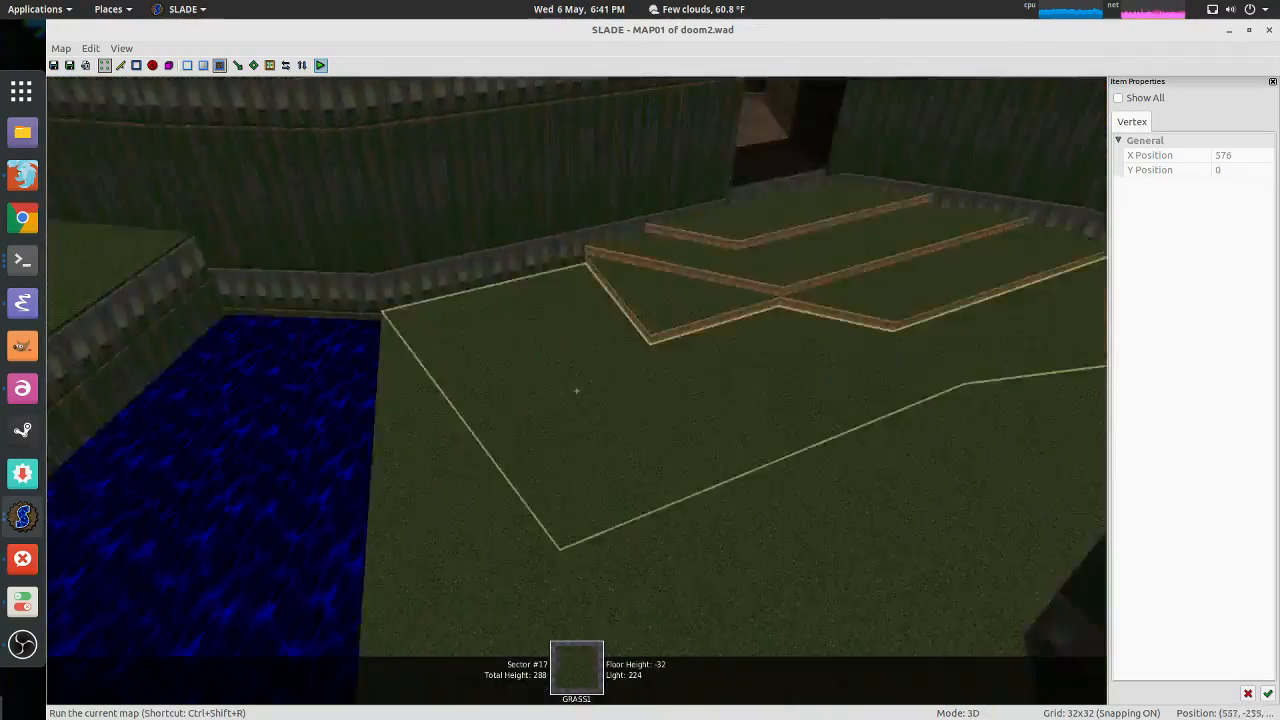
key(semicolon)
key(semicolon)
key(semicolon)
key(semicolon)
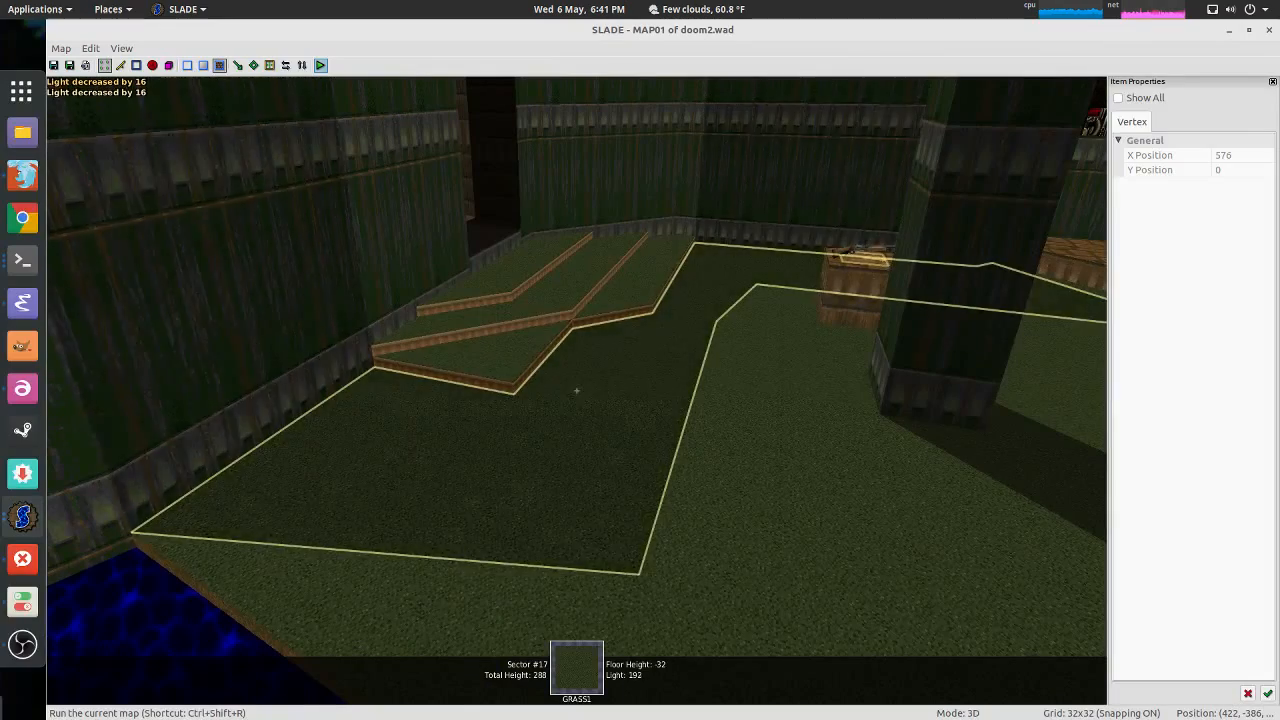
key(apostrophe)
key(semicolon)
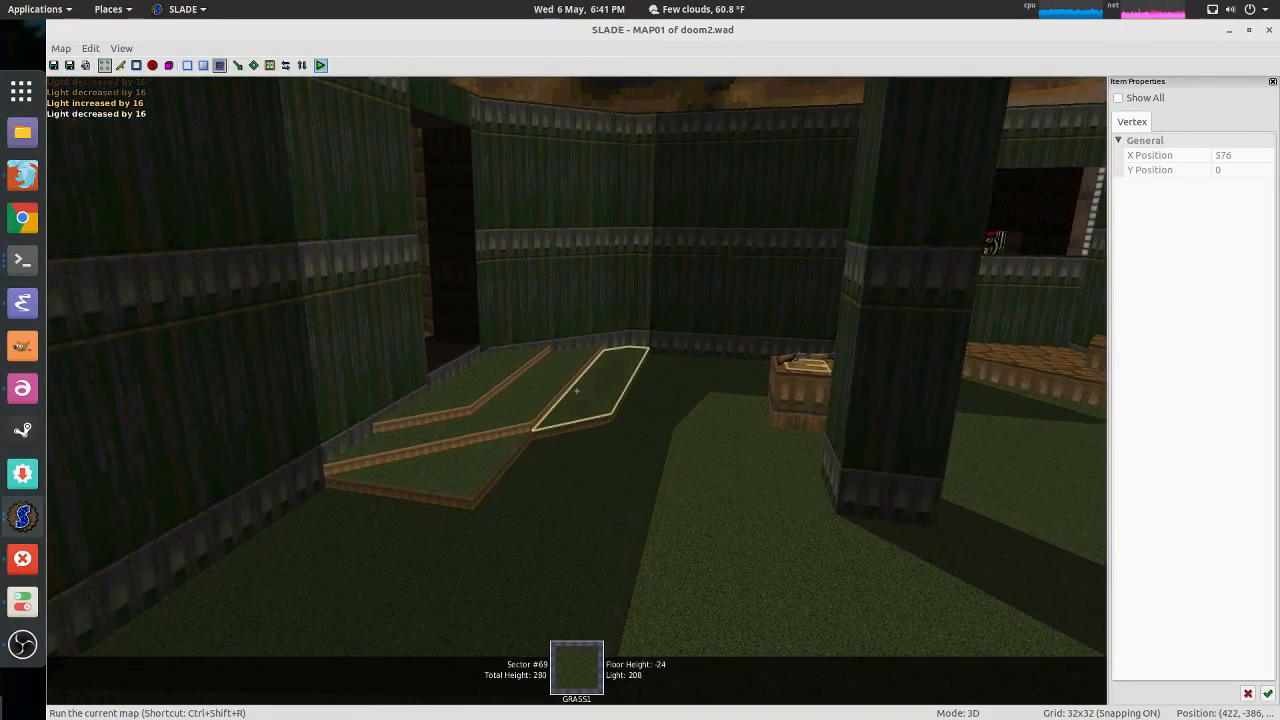
key(semicolon)
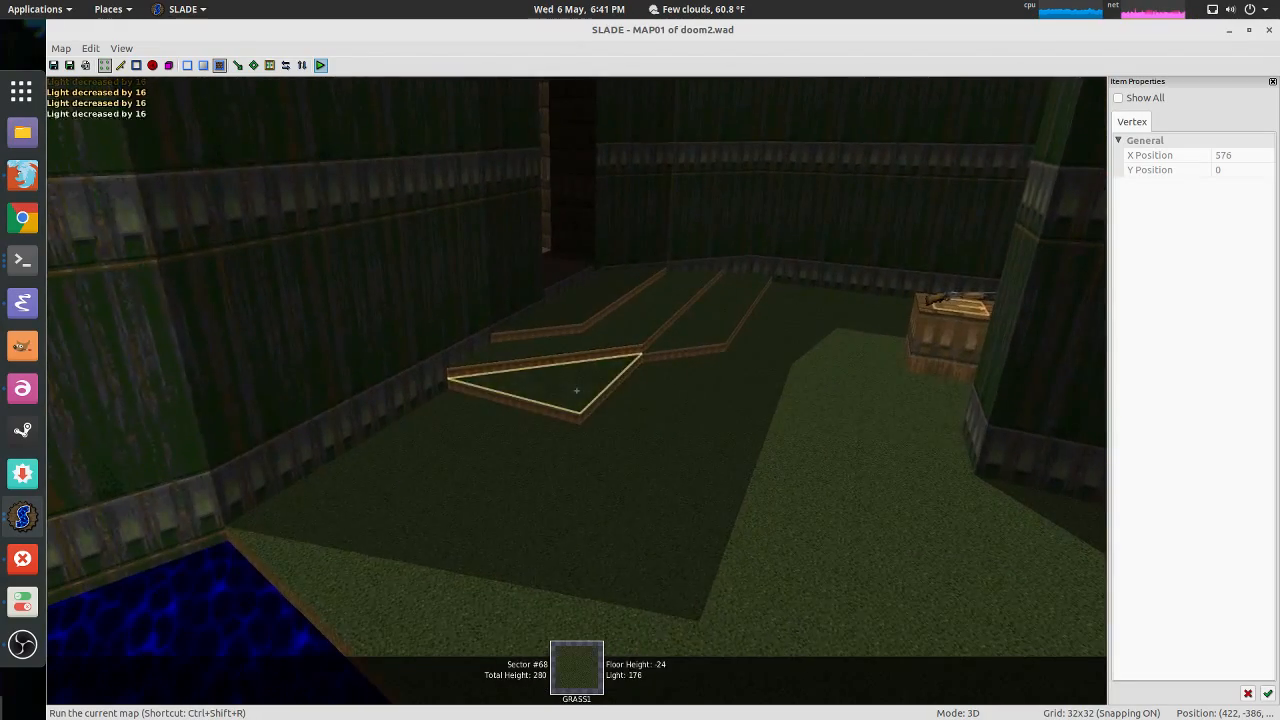
Step: Examine the map from above and the courtyard's wall and pillar shadows from across the grass in the 3D view
key(w)
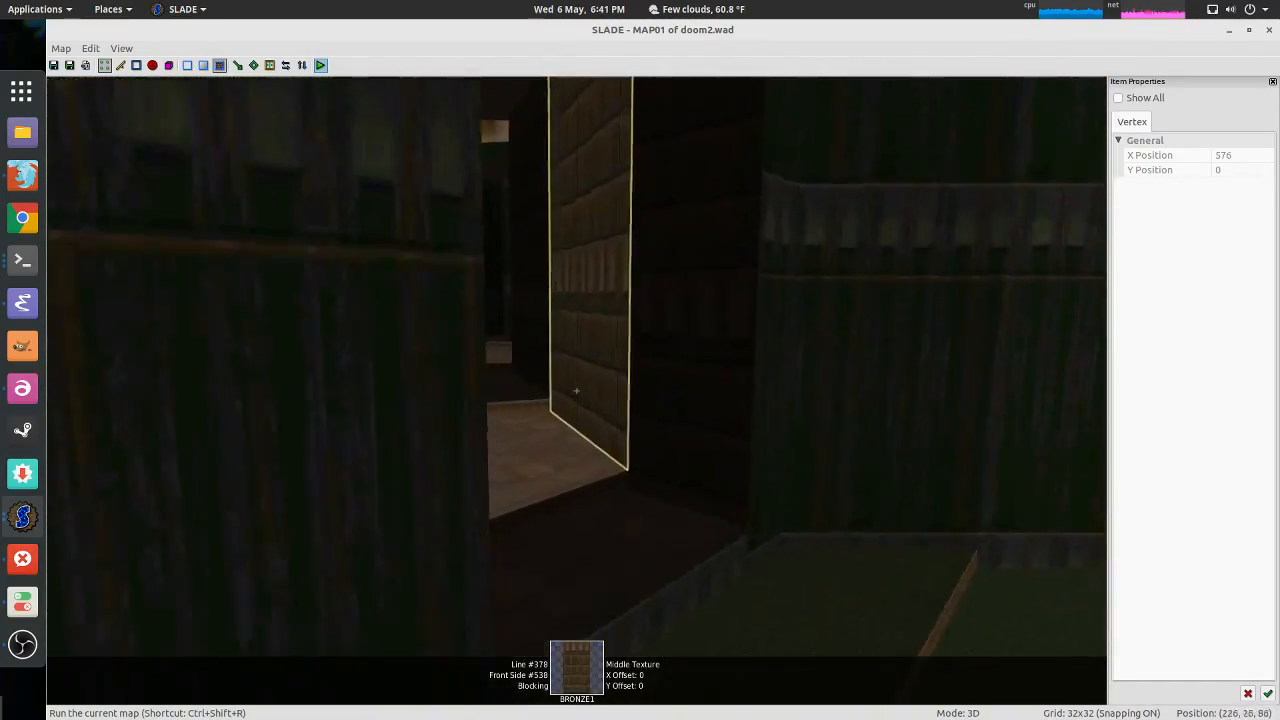
key(w)
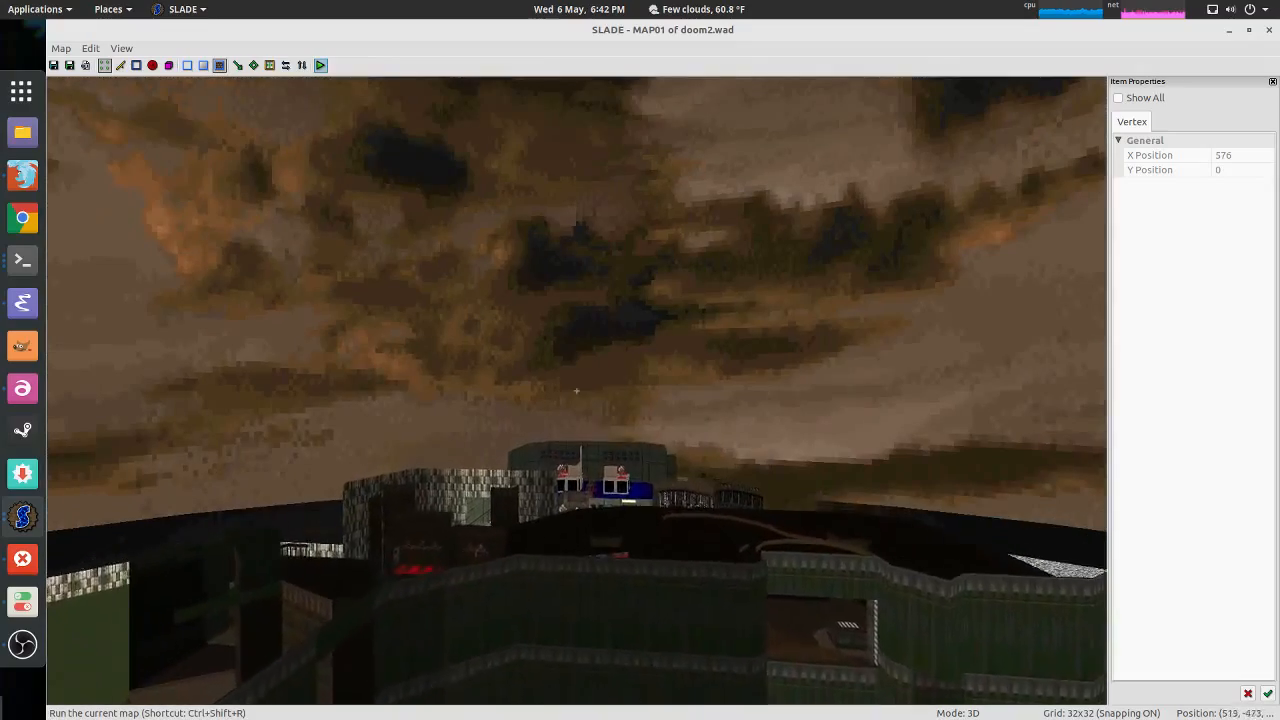
key(w)
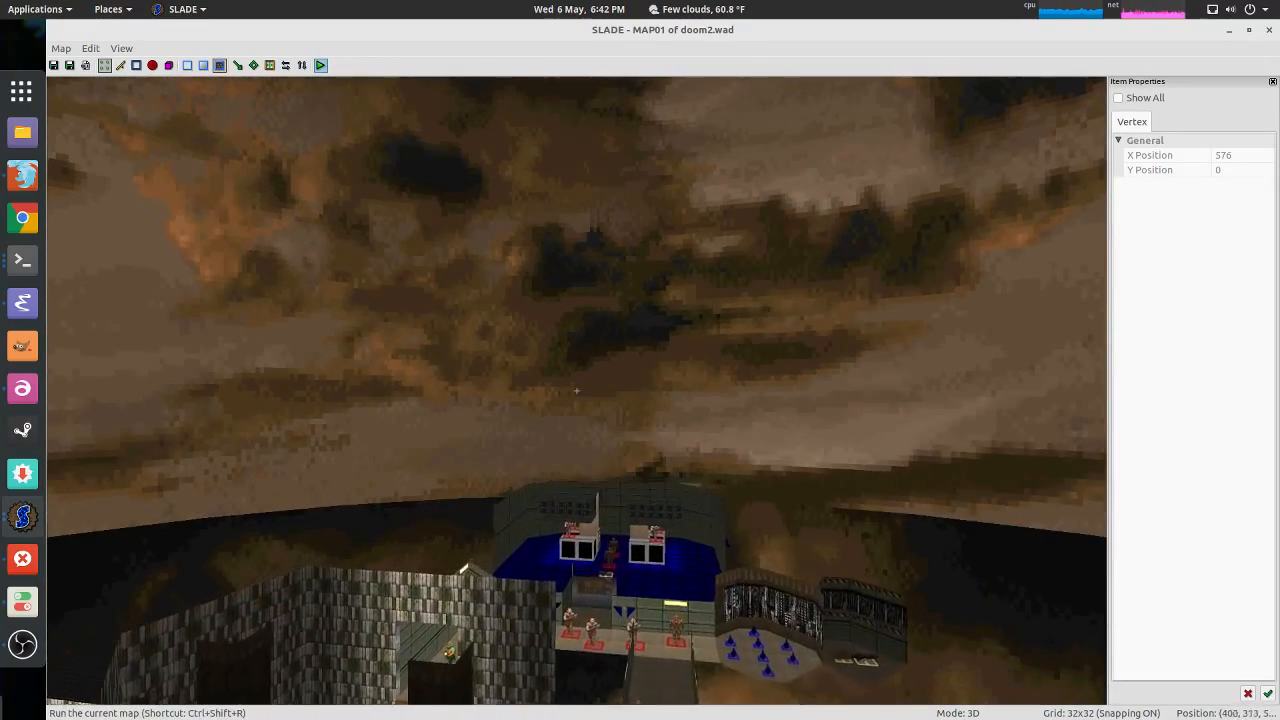
key(d)
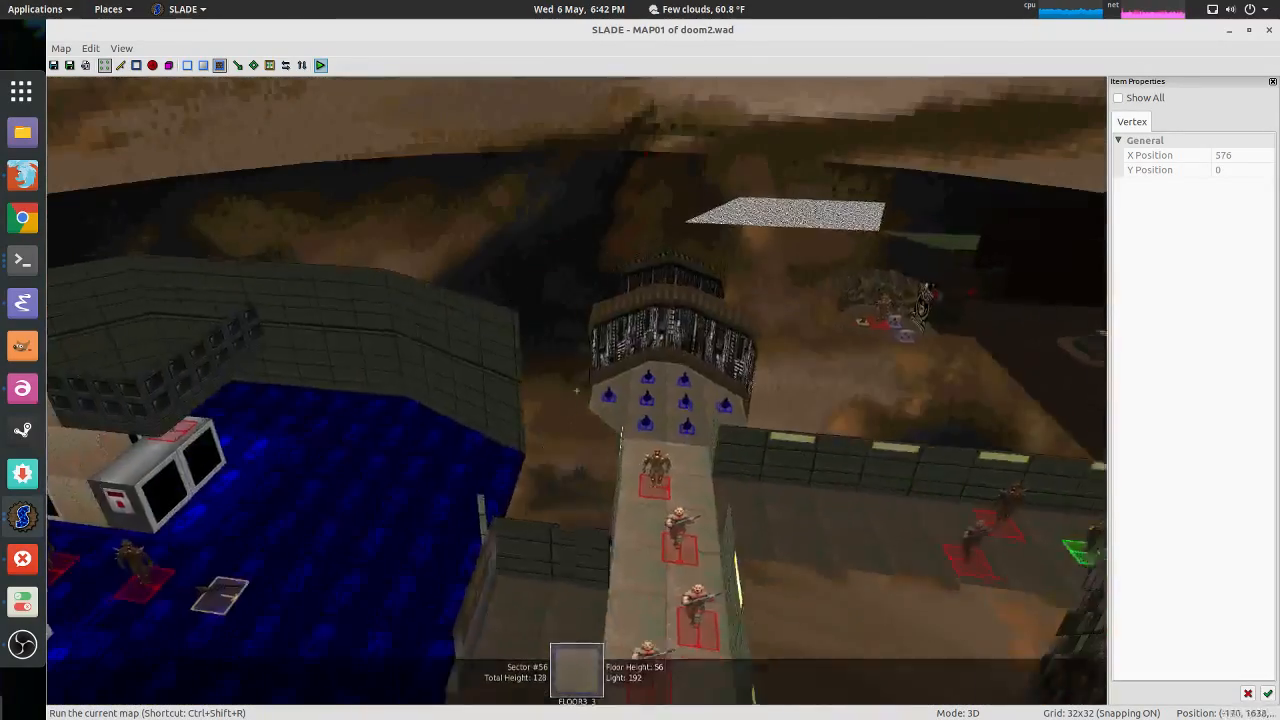
key(w)
key(w)
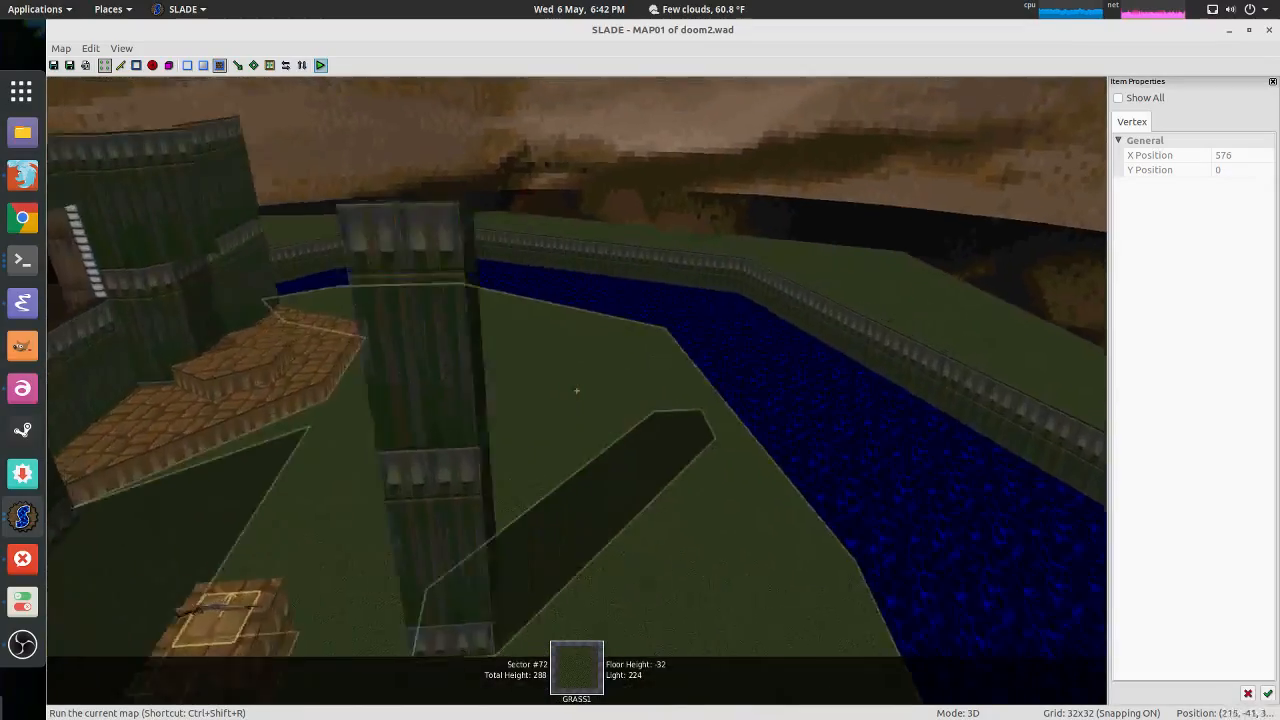
key(w)
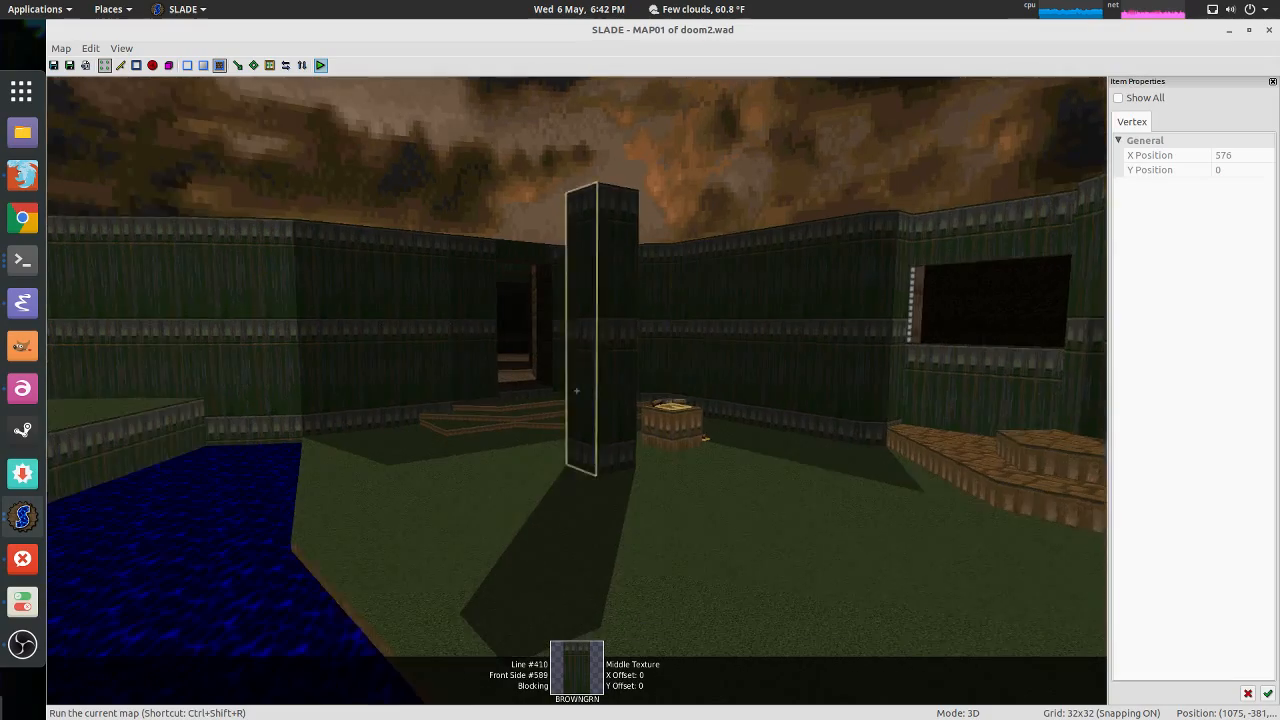
key(a)
key(s)
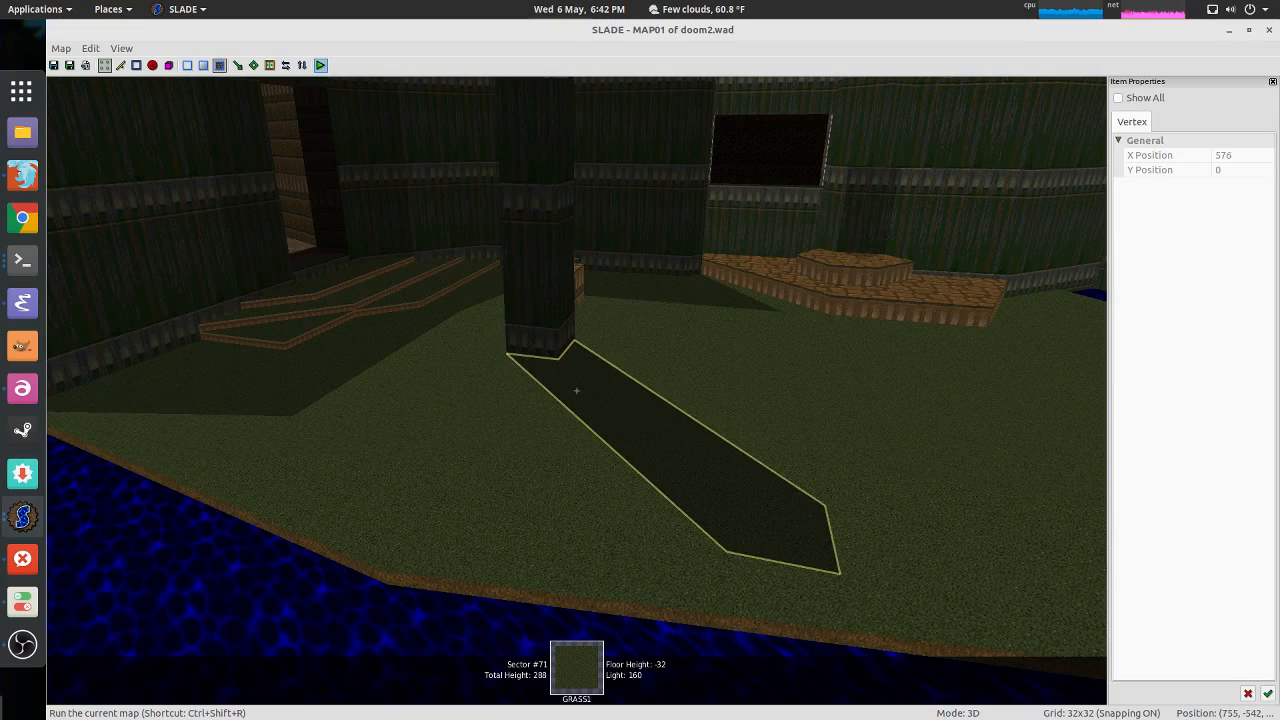
Step: Walk the route between the courtyard, the stepped corridor and the player start in the 3D view to review the finished areas
key(w)
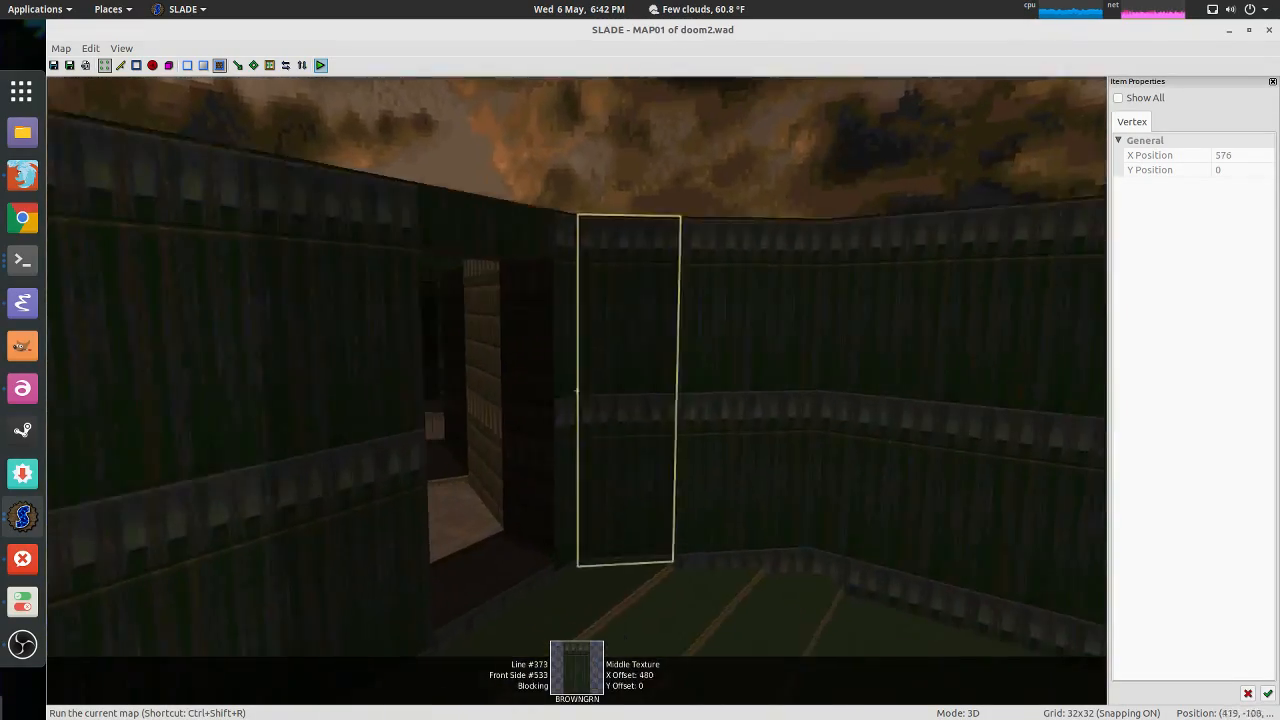
key(w)
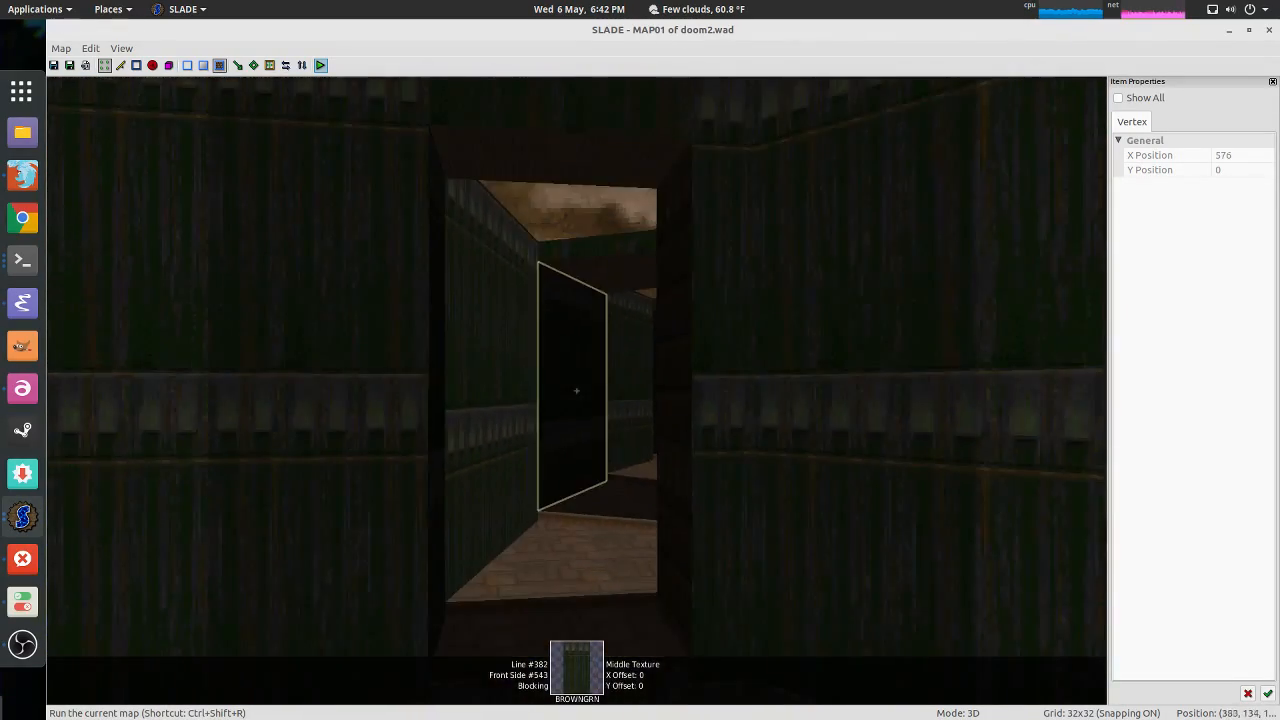
key(w)
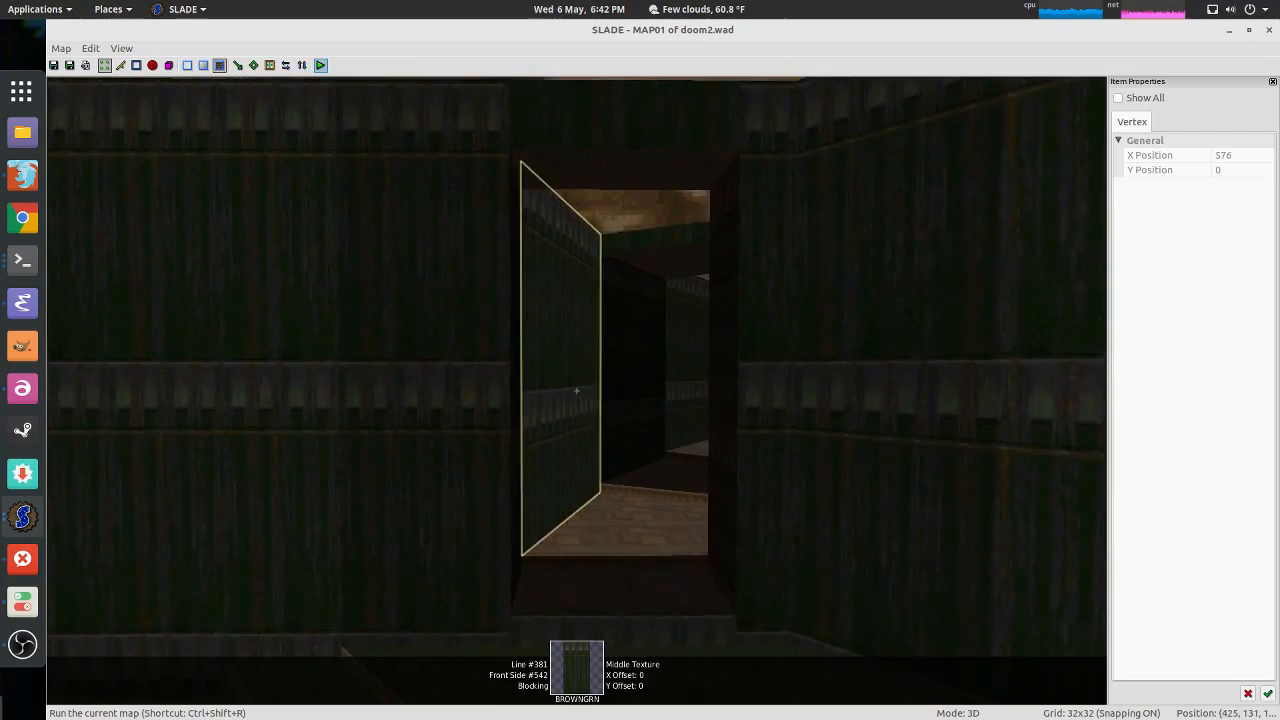
key(w)
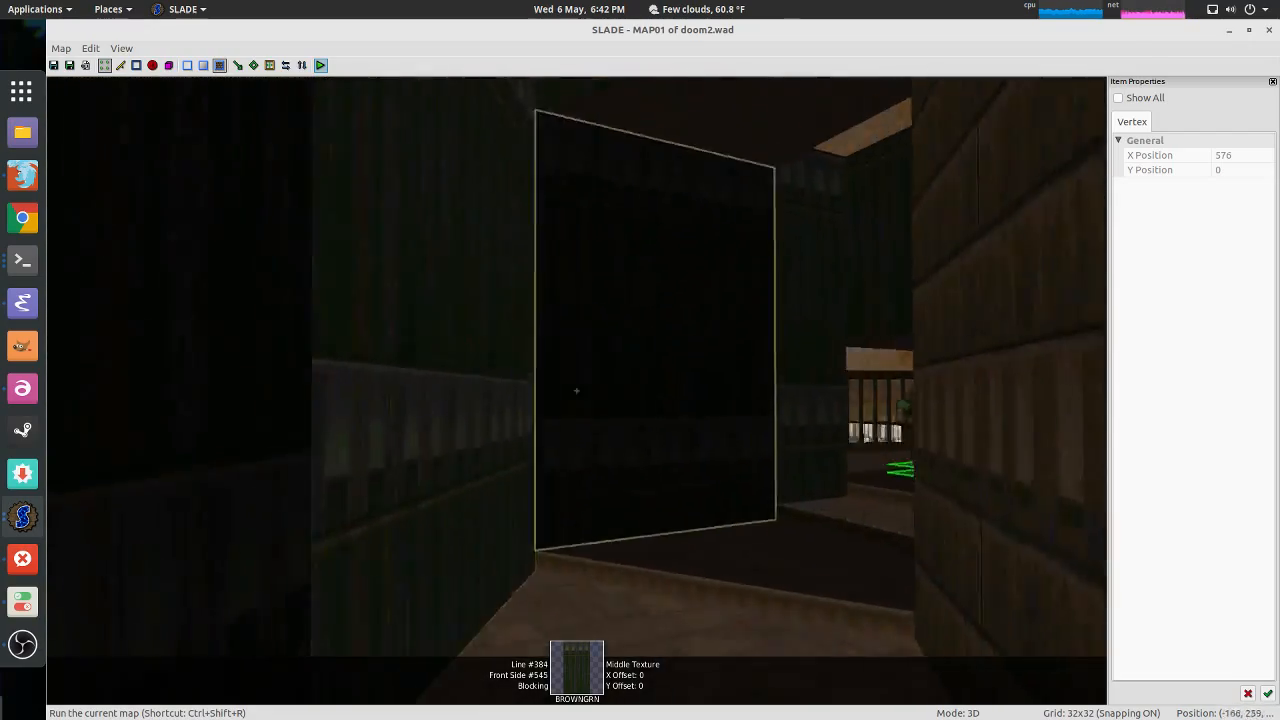
key(w)
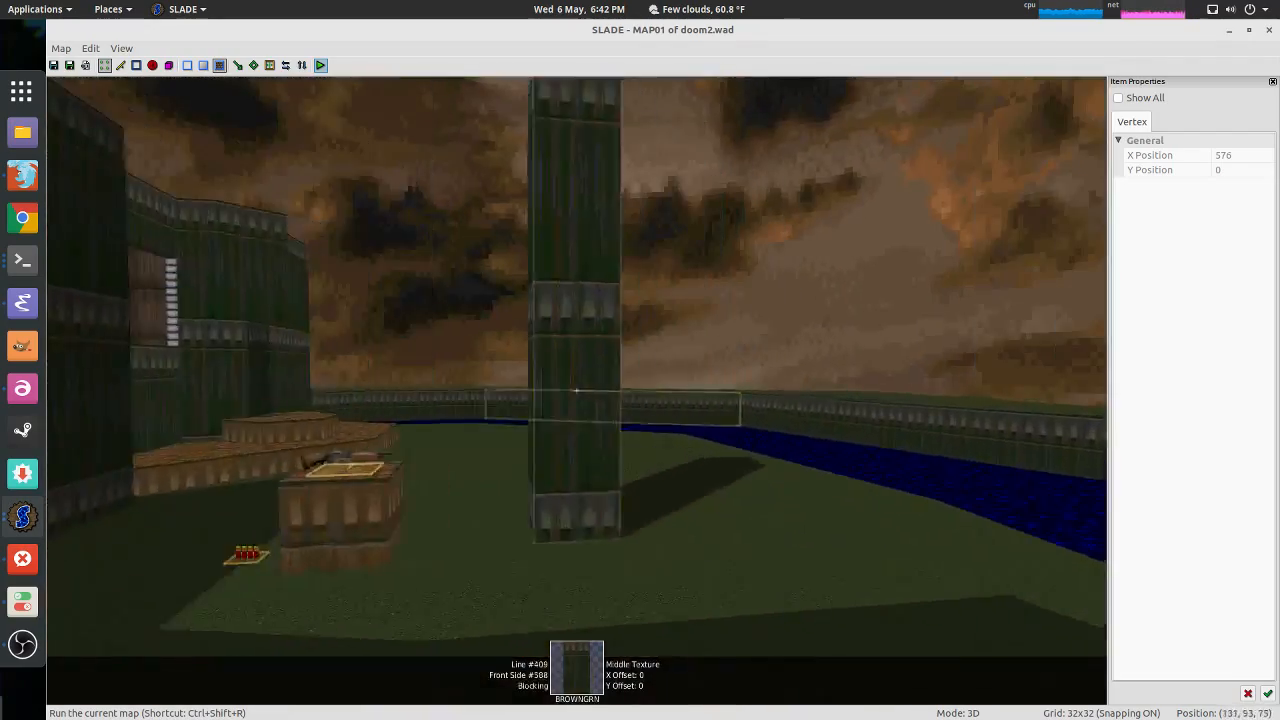
key(s)
key(w)
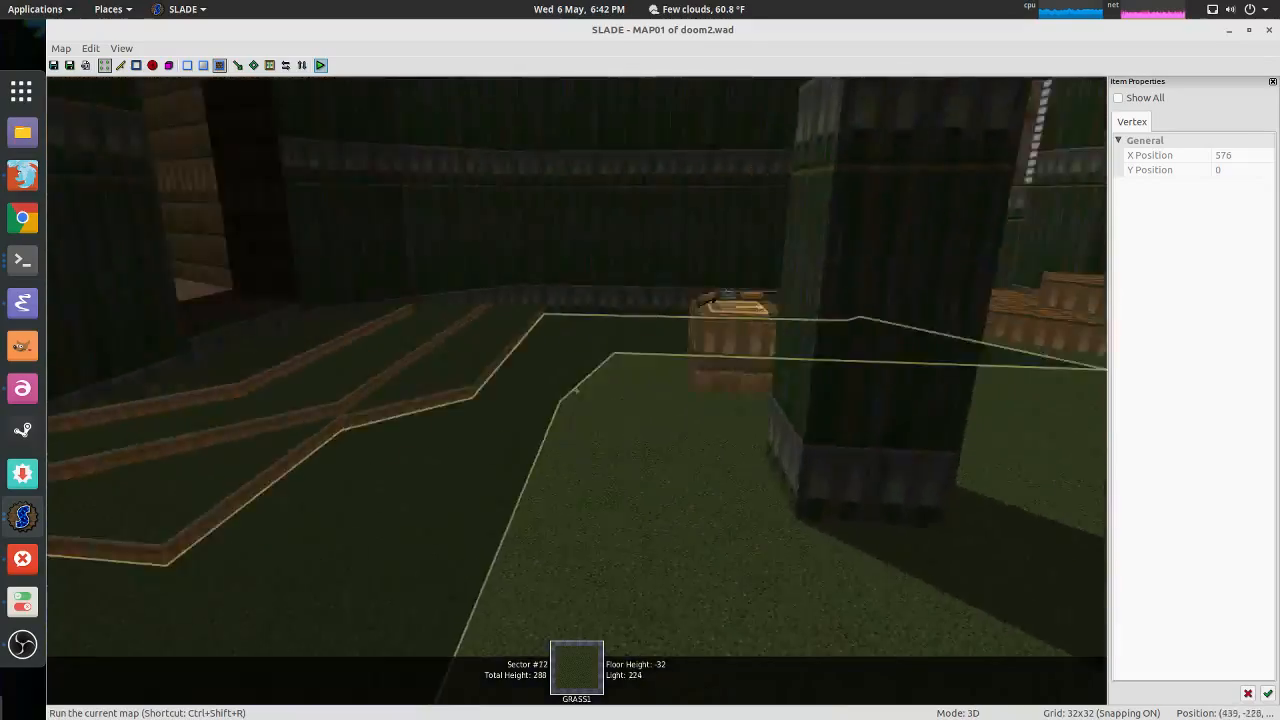
key(w)
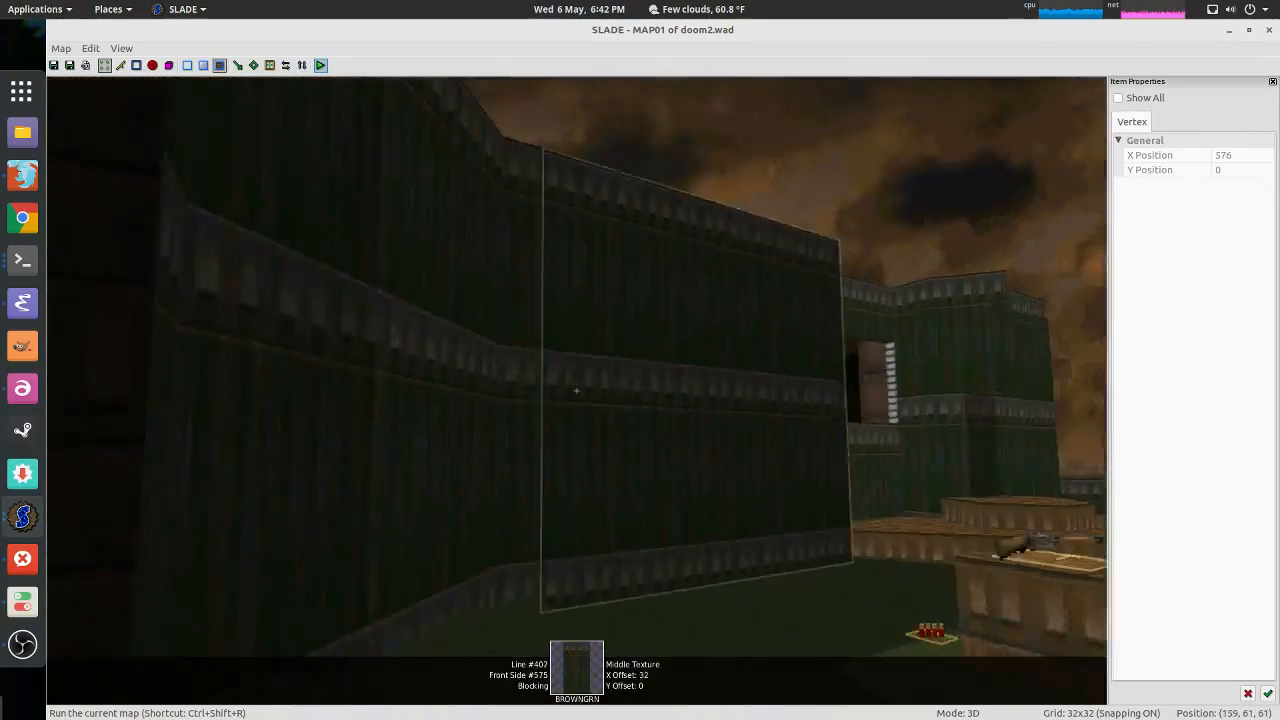
key(w)
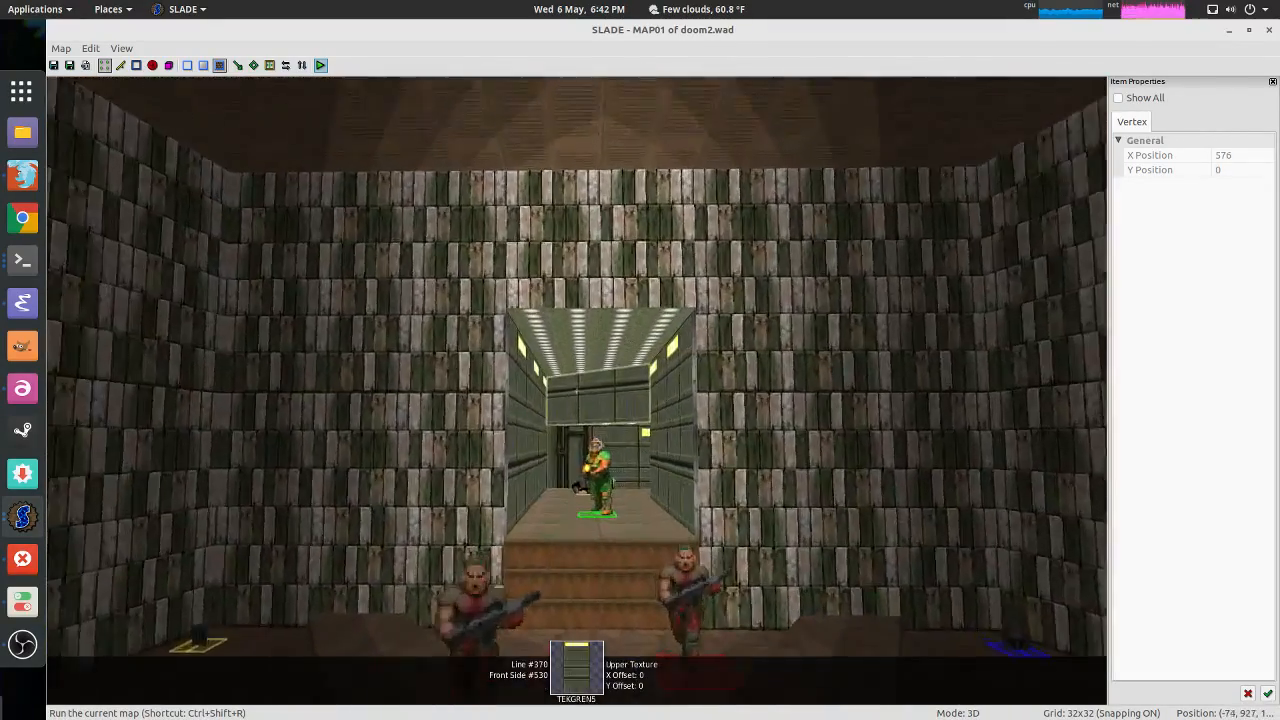
key(s)
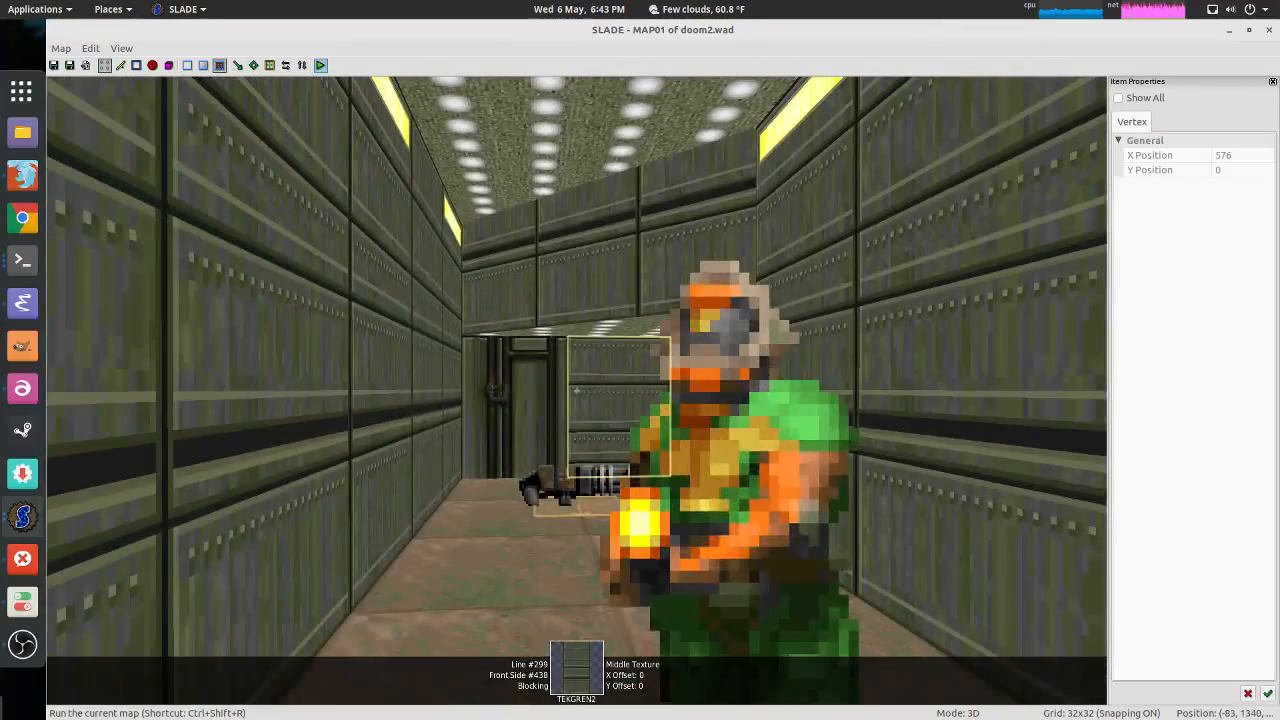
Step: Inspect the courtyard's wall and pillar shadows in the 3D view and their outlines on the 2D map
key(w)
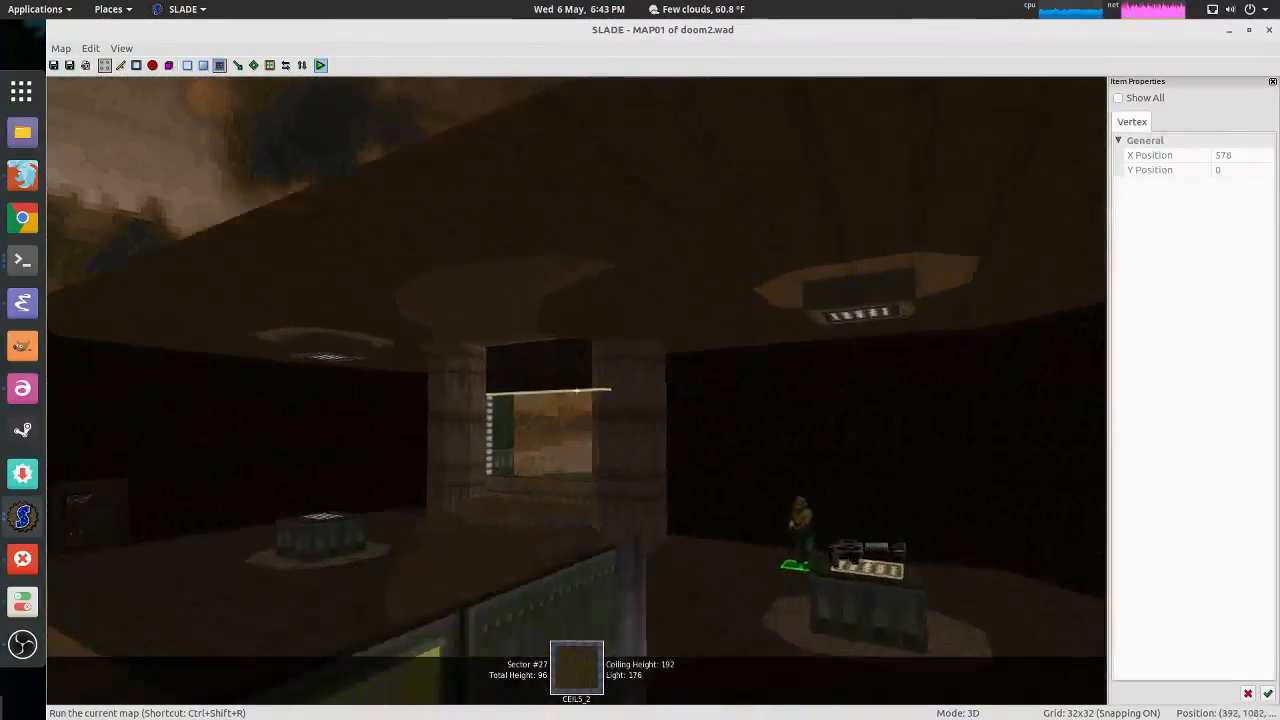
key(w)
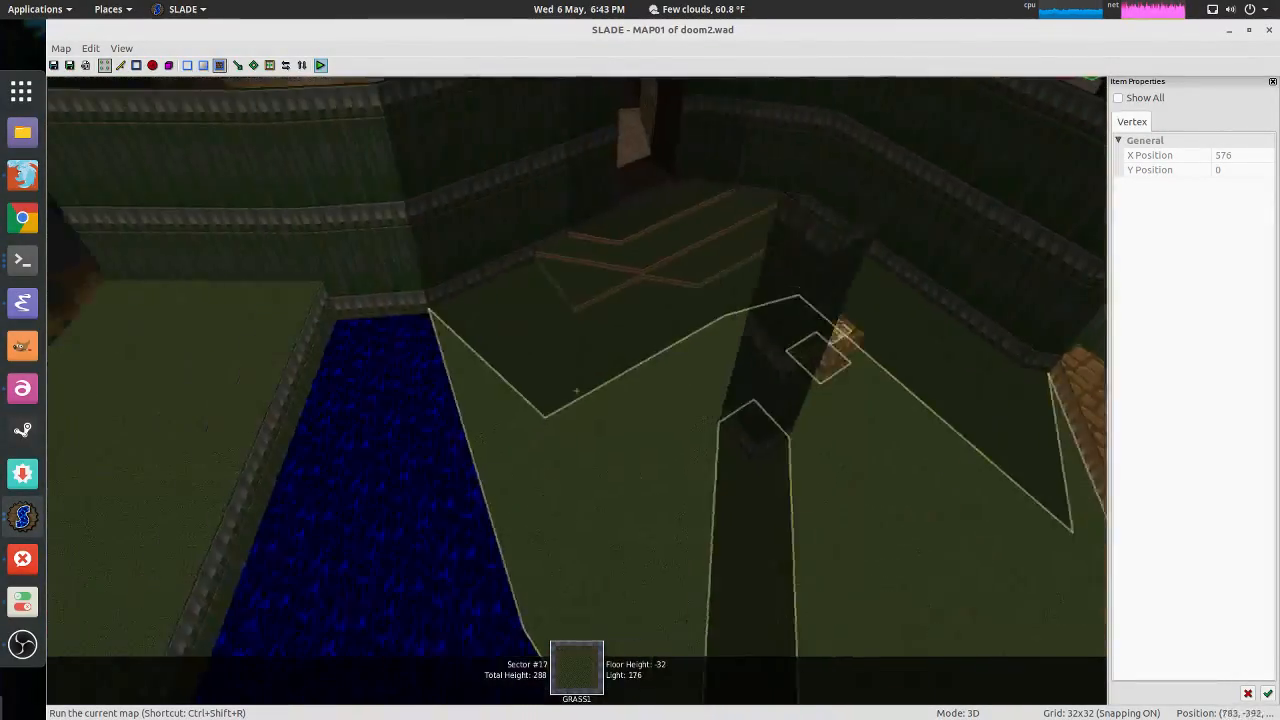
key(q)
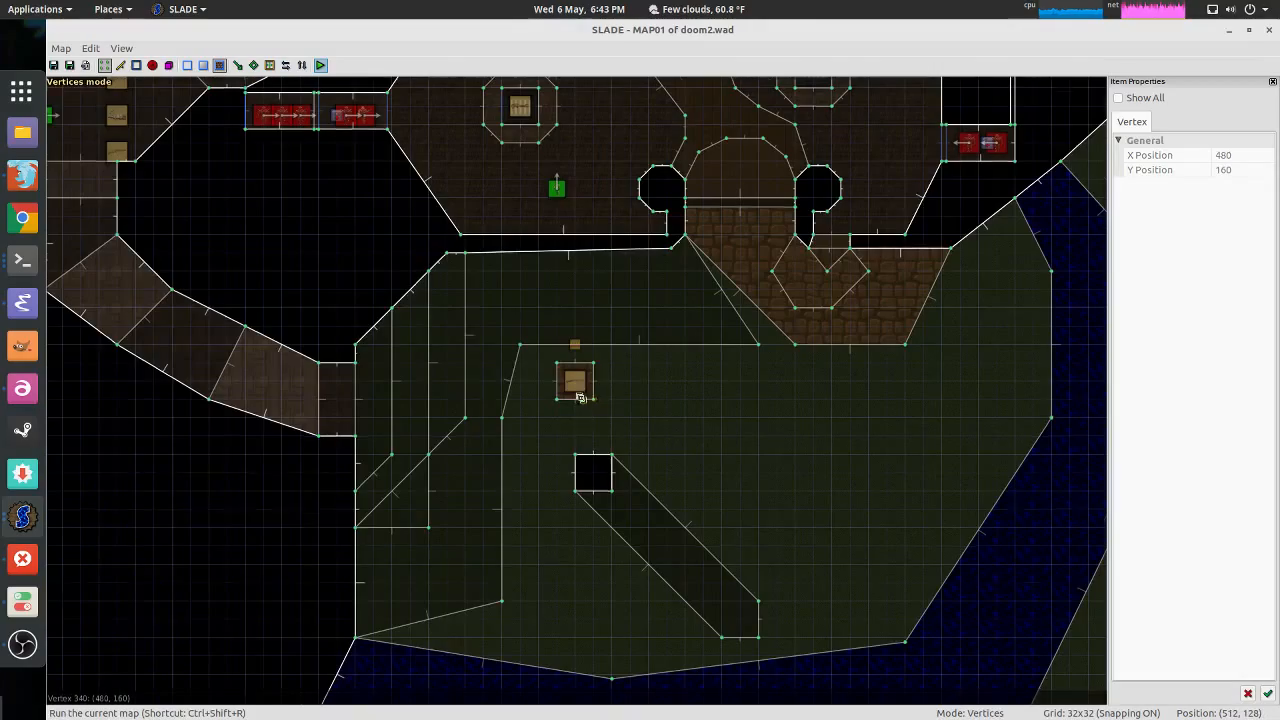
scroll(578, 397, up, 4)
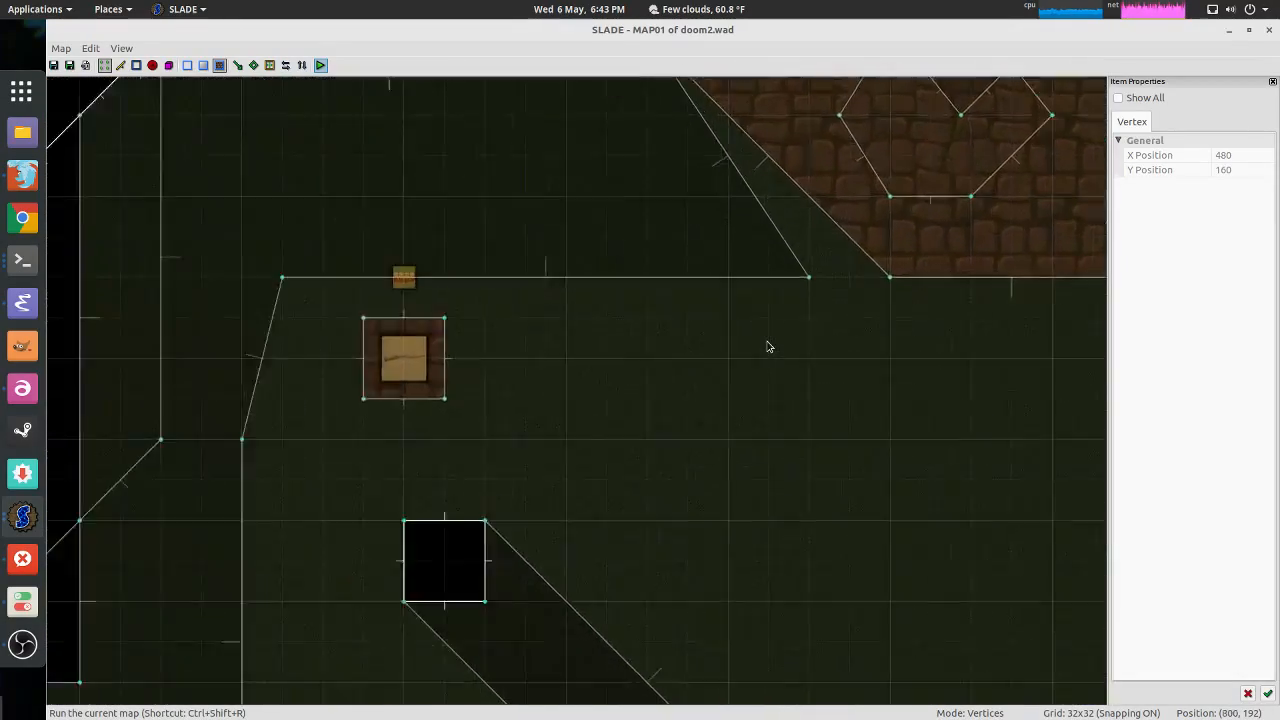
scroll(783, 320, up, 3)
scroll(683, 394, down, 5)
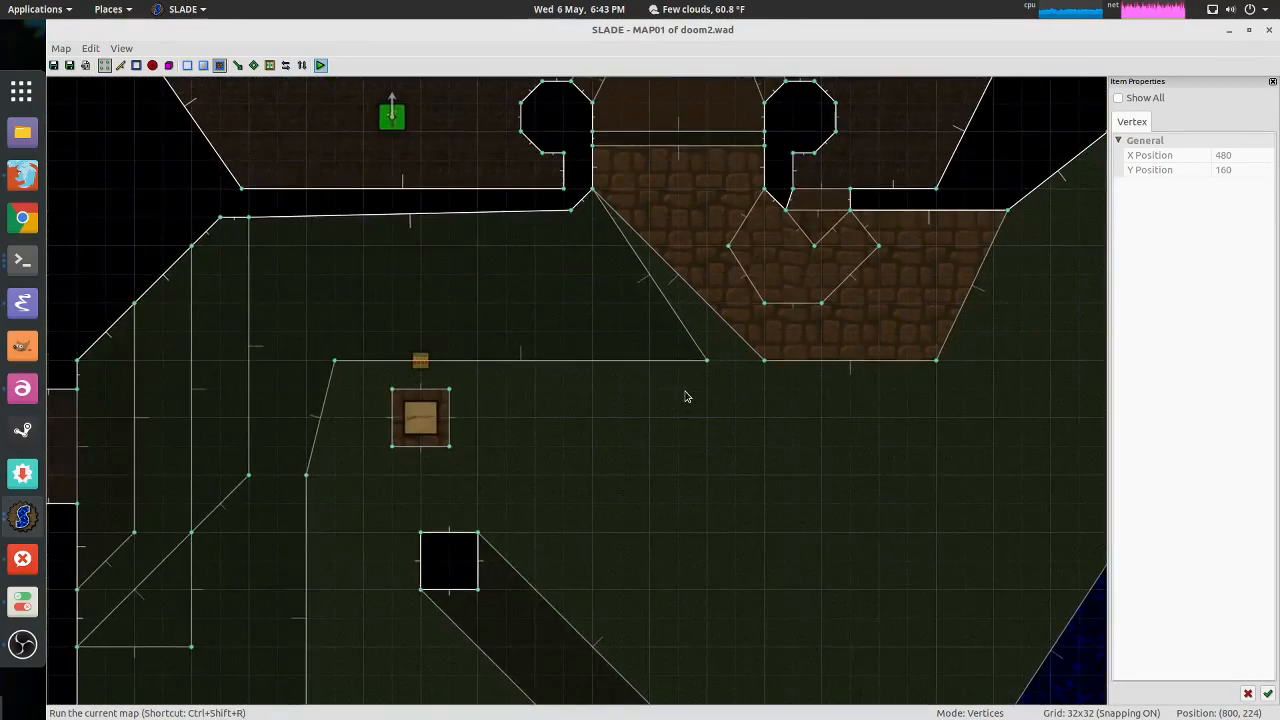
middle_drag(630, 410, 669, 370)
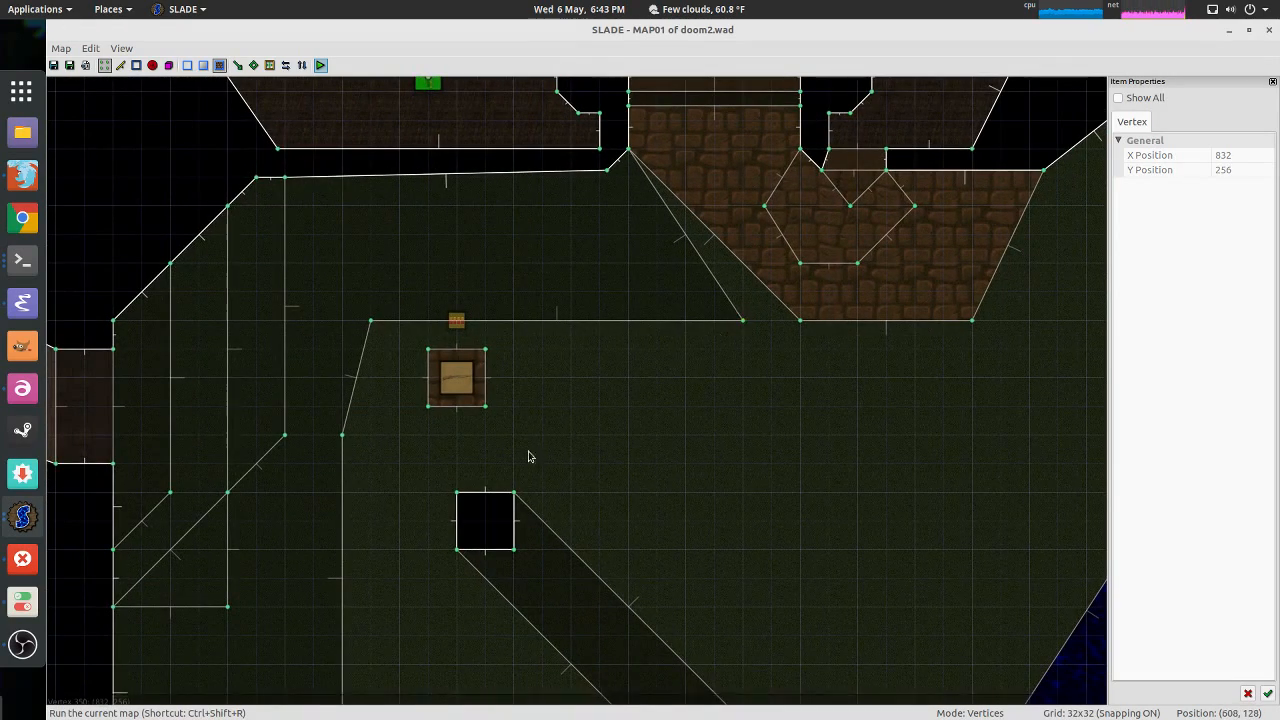
middle_drag(534, 489, 577, 437)
middle_drag(694, 483, 623, 323)
scroll(532, 376, up, 2)
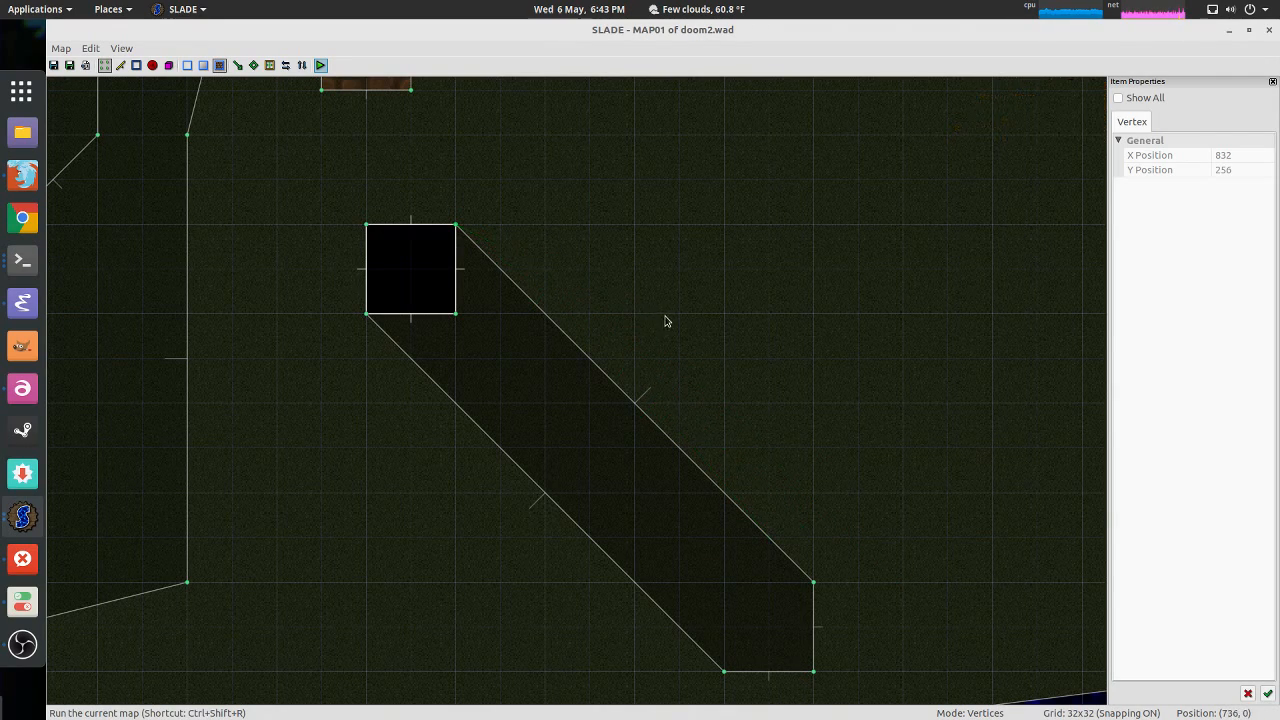
Step: Review the courtyard's grass and shadow sectors in sectors mode on the 2D map
key(q)
key(q)
key(s)
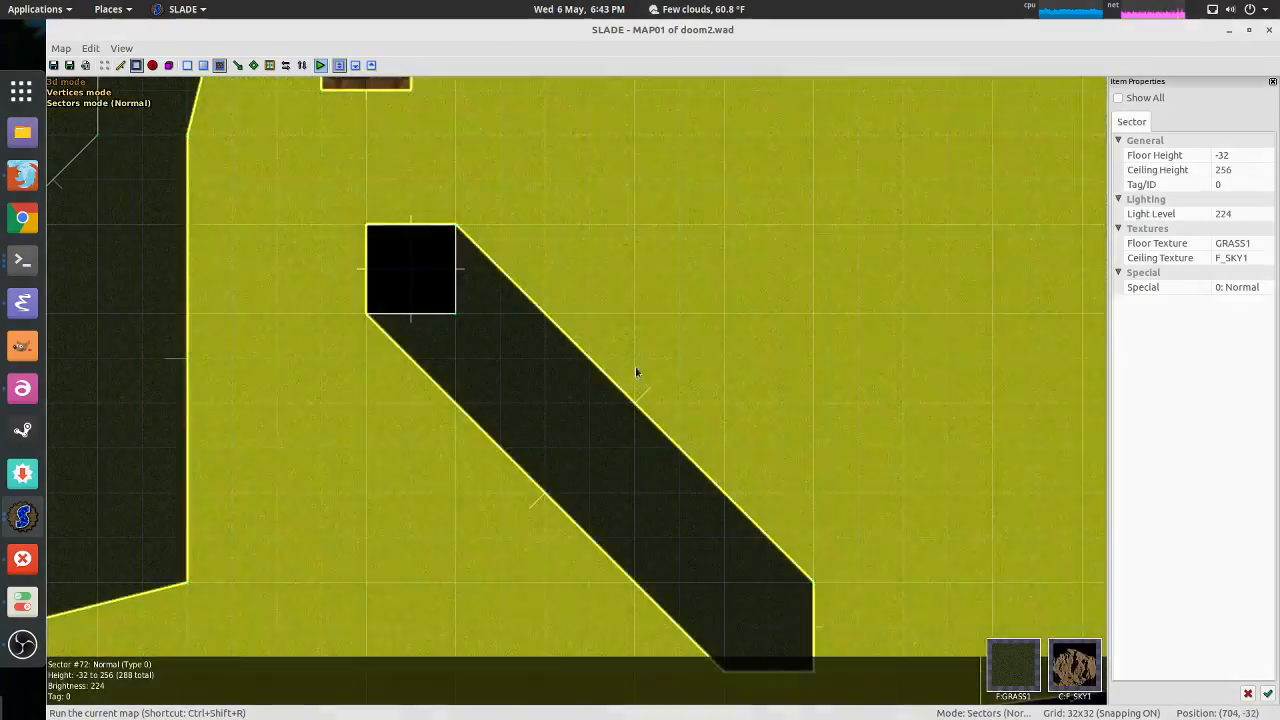
scroll(637, 320, down, 5)
scroll(639, 372, down, 2)
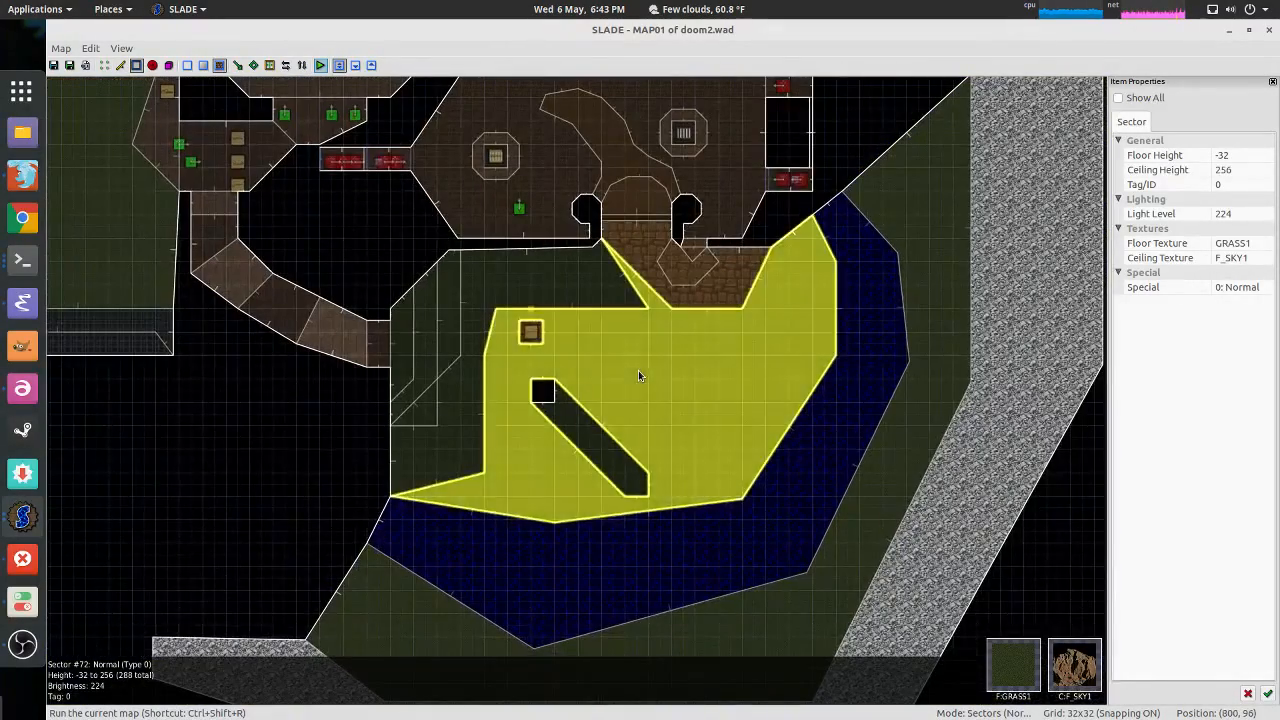
scroll(635, 395, up, 5)
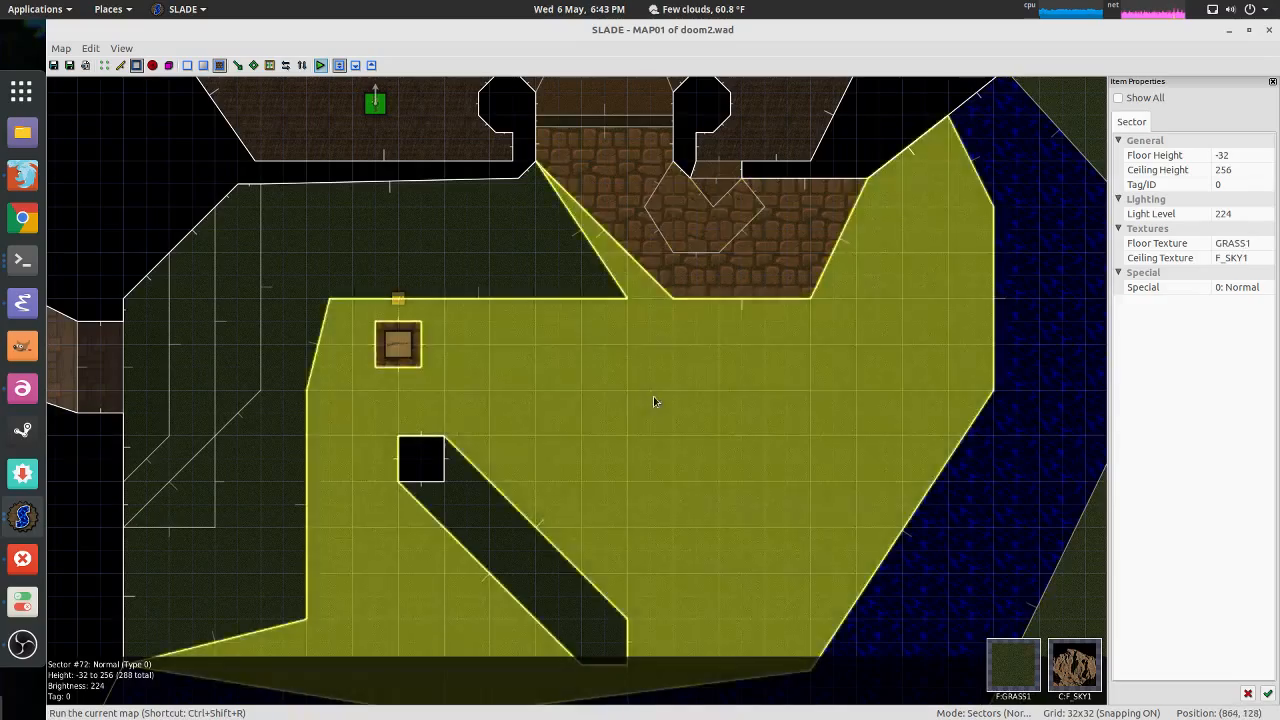
scroll(653, 396, down, 2)
middle_drag(600, 269, 682, 430)
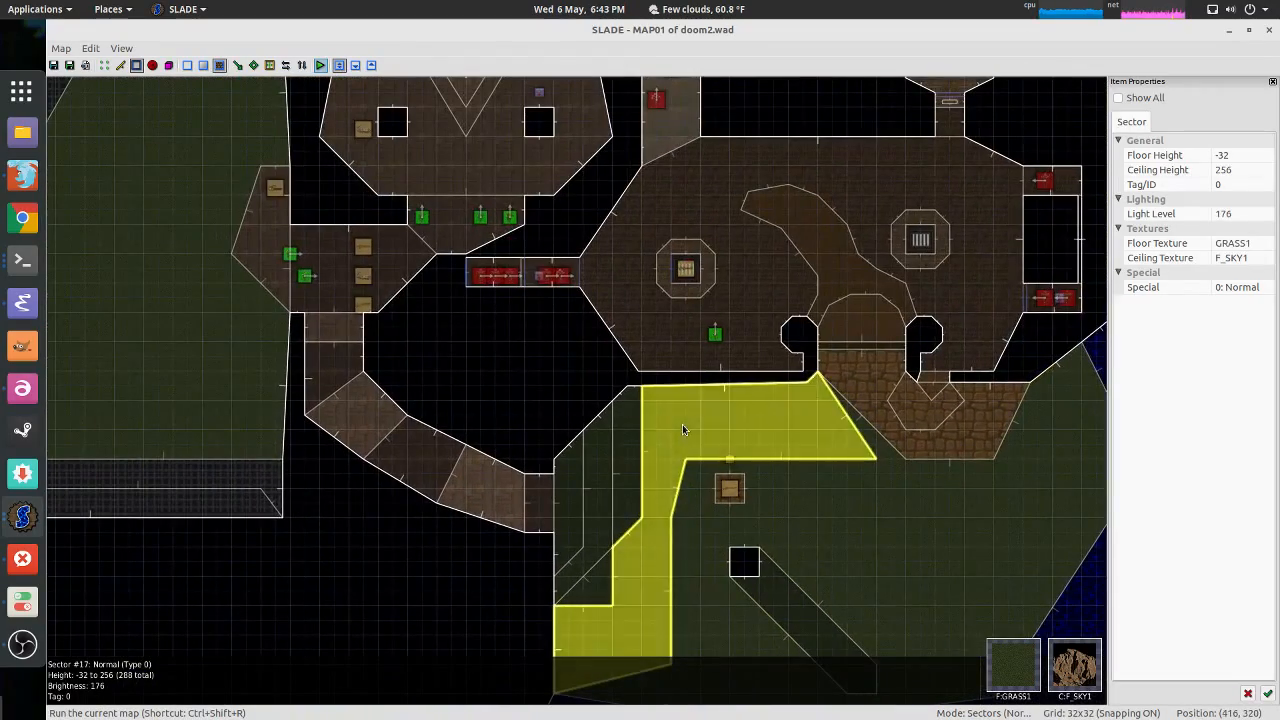
Step: Switch to XChat to check the channel's messages and return to the SLADE map editor
key(alt+Tab)
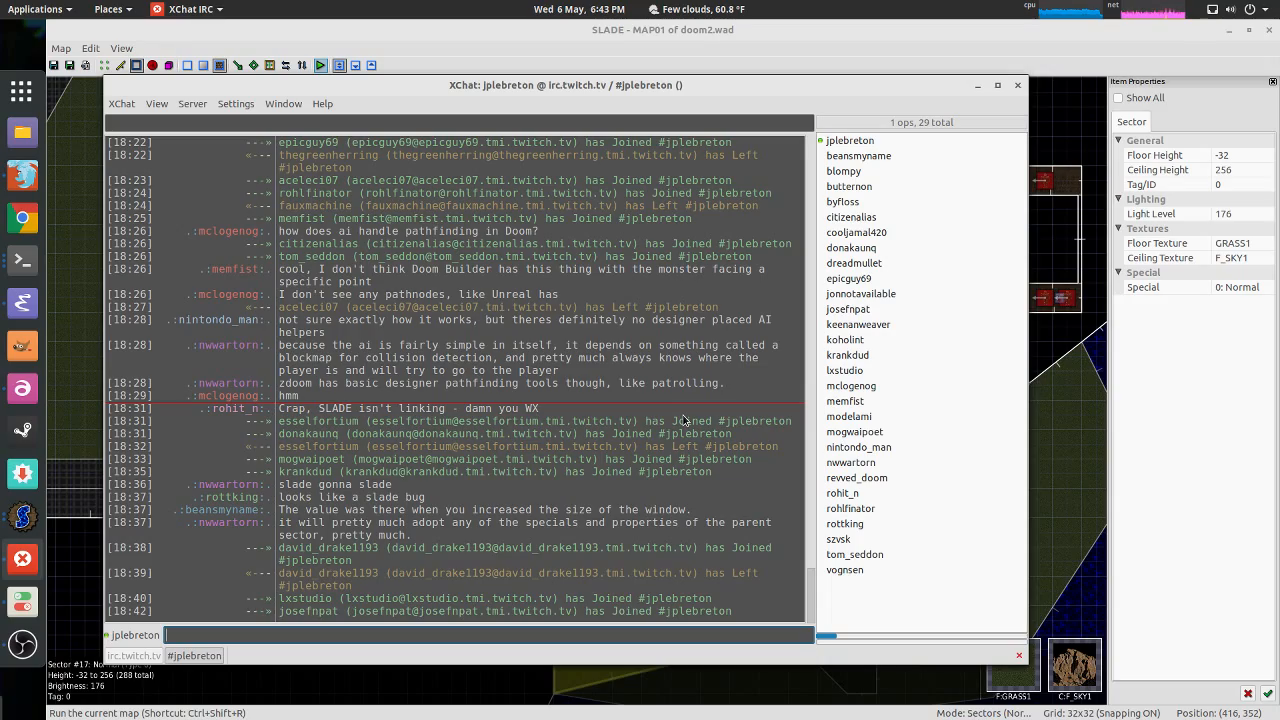
key(alt+Tab)
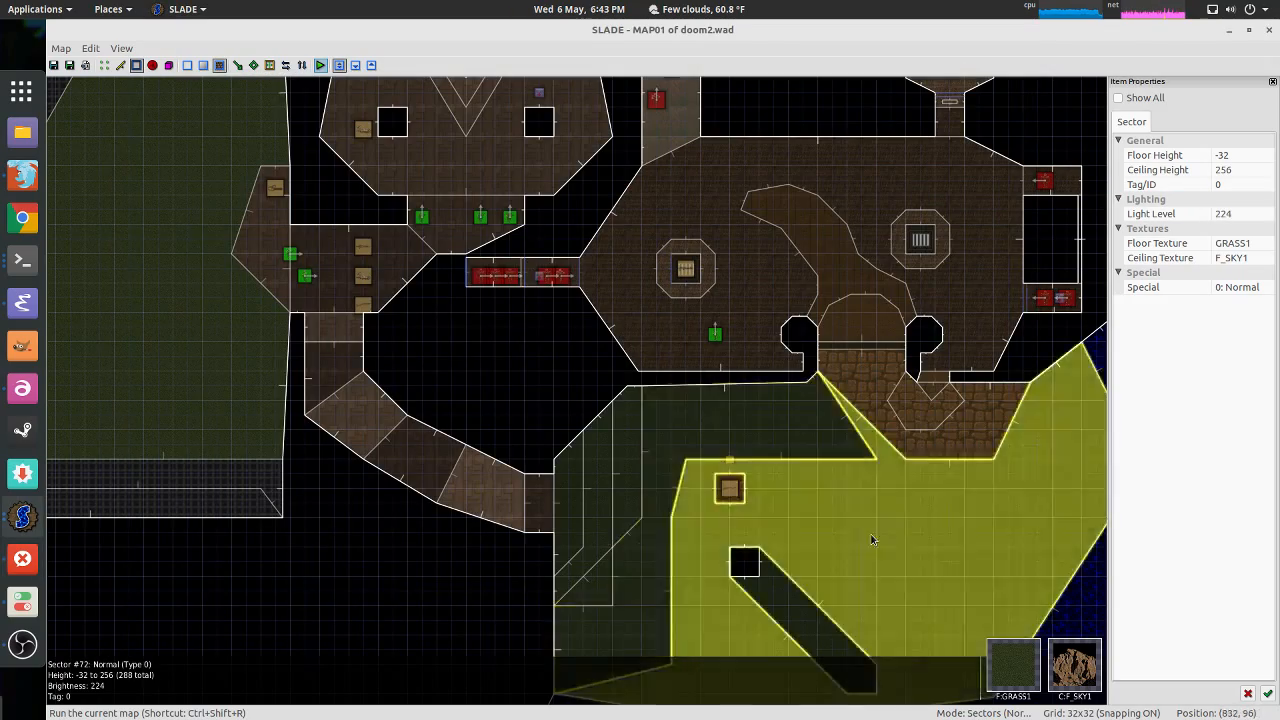
Step: Survey the 2D layout of the start area, northern corridors, stepped corridor and courtyard in sectors mode
scroll(731, 343, up, 3)
scroll(731, 343, up, 2)
scroll(826, 477, down, 5)
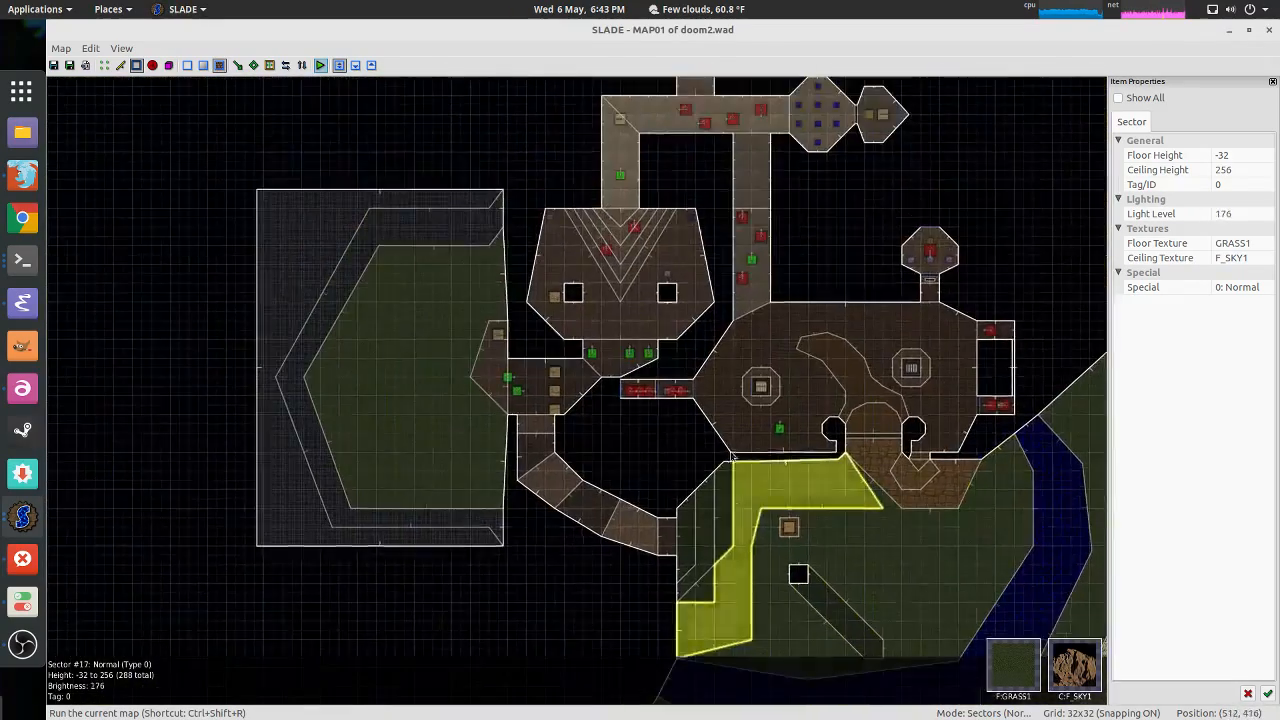
scroll(565, 368, up, 5)
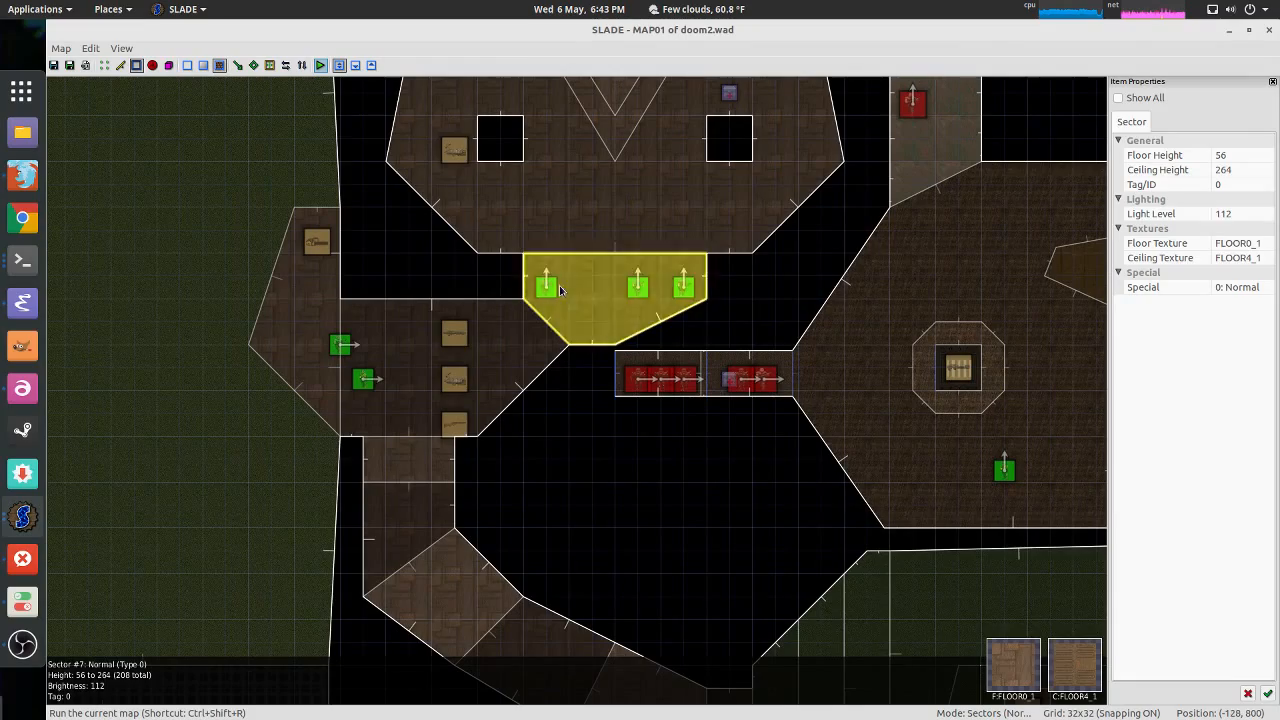
middle_drag(728, 286, 688, 453)
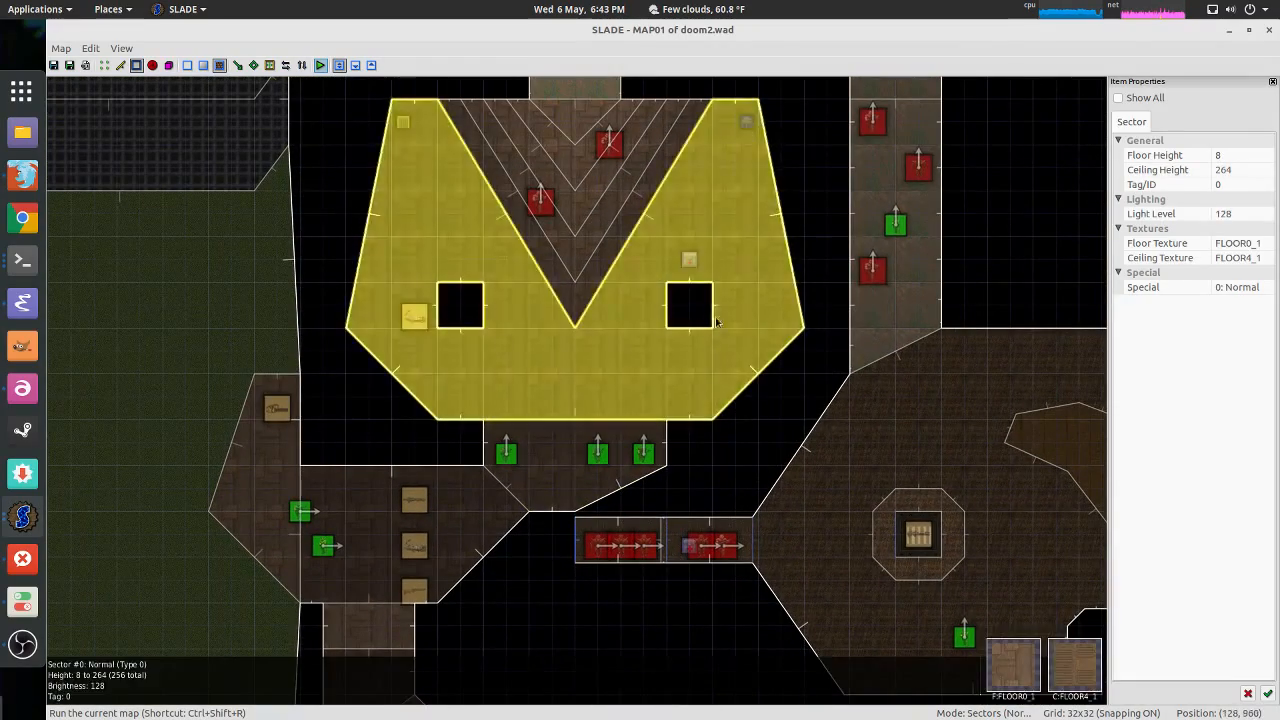
middle_drag(685, 205, 656, 443)
scroll(661, 408, down, 3)
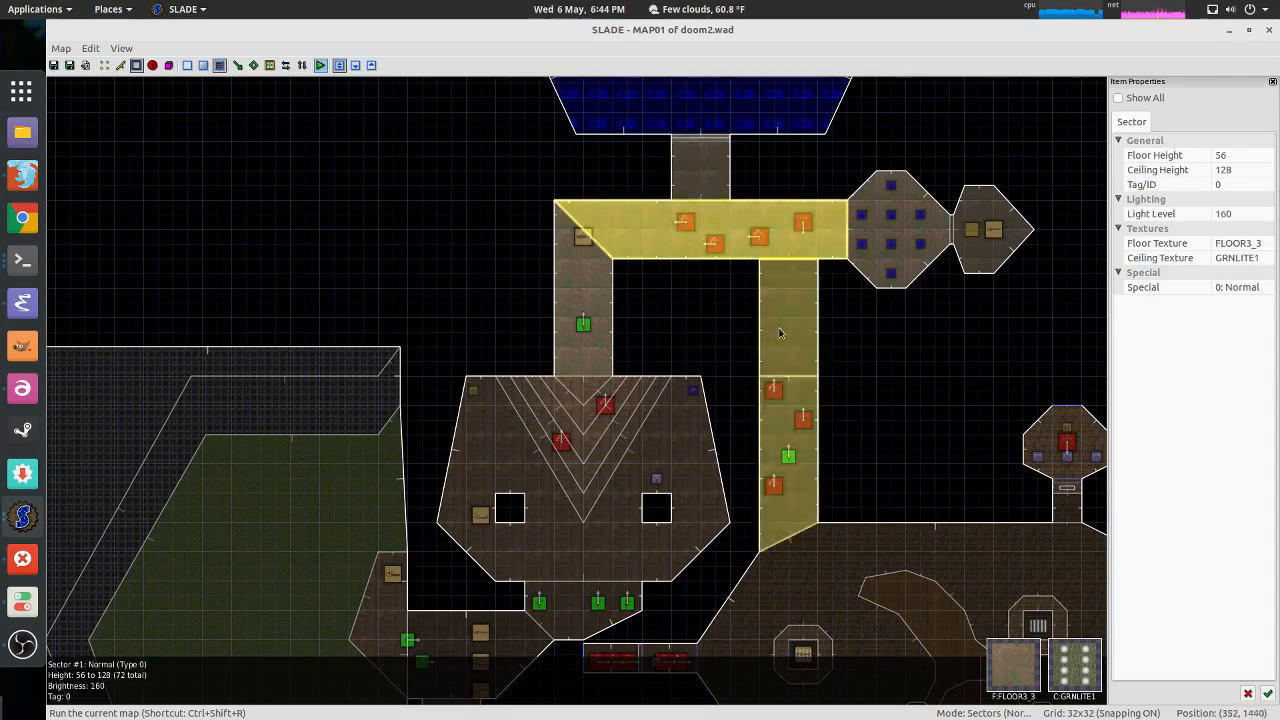
middle_drag(734, 651, 591, 340)
middle_drag(528, 442, 614, 340)
scroll(614, 340, up, 2)
scroll(616, 340, down, 2)
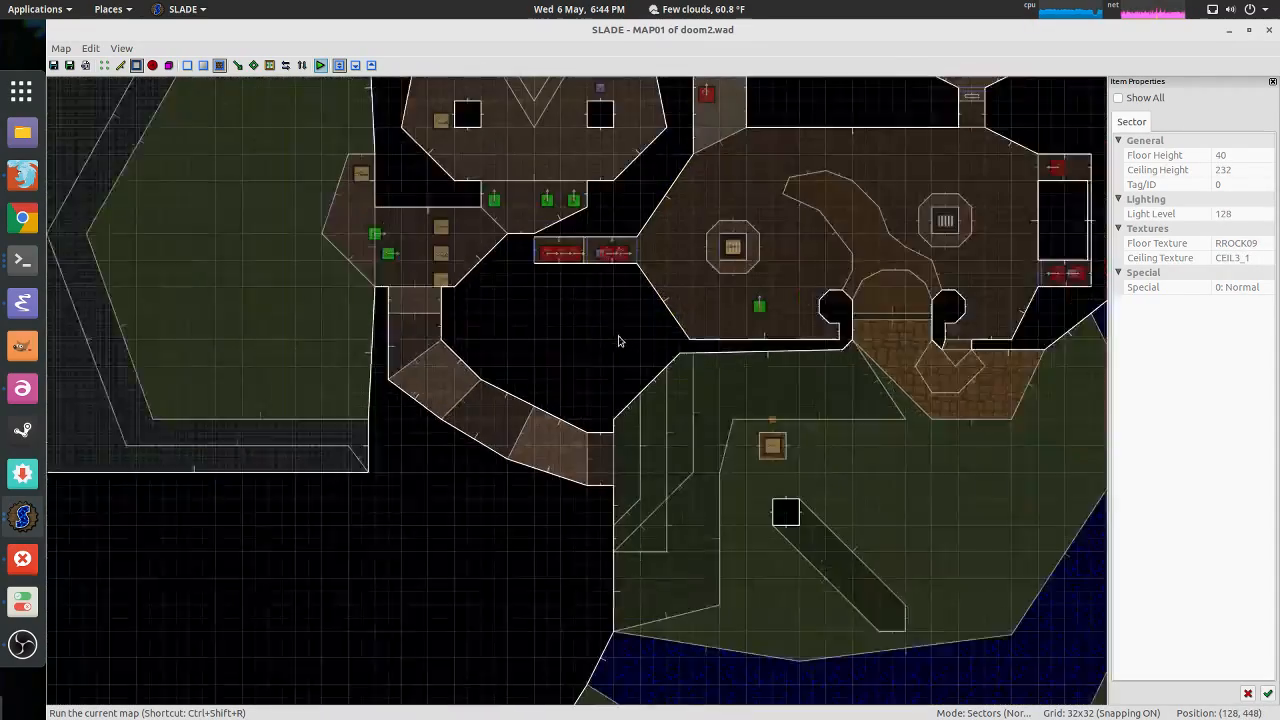
scroll(618, 341, down, 1)
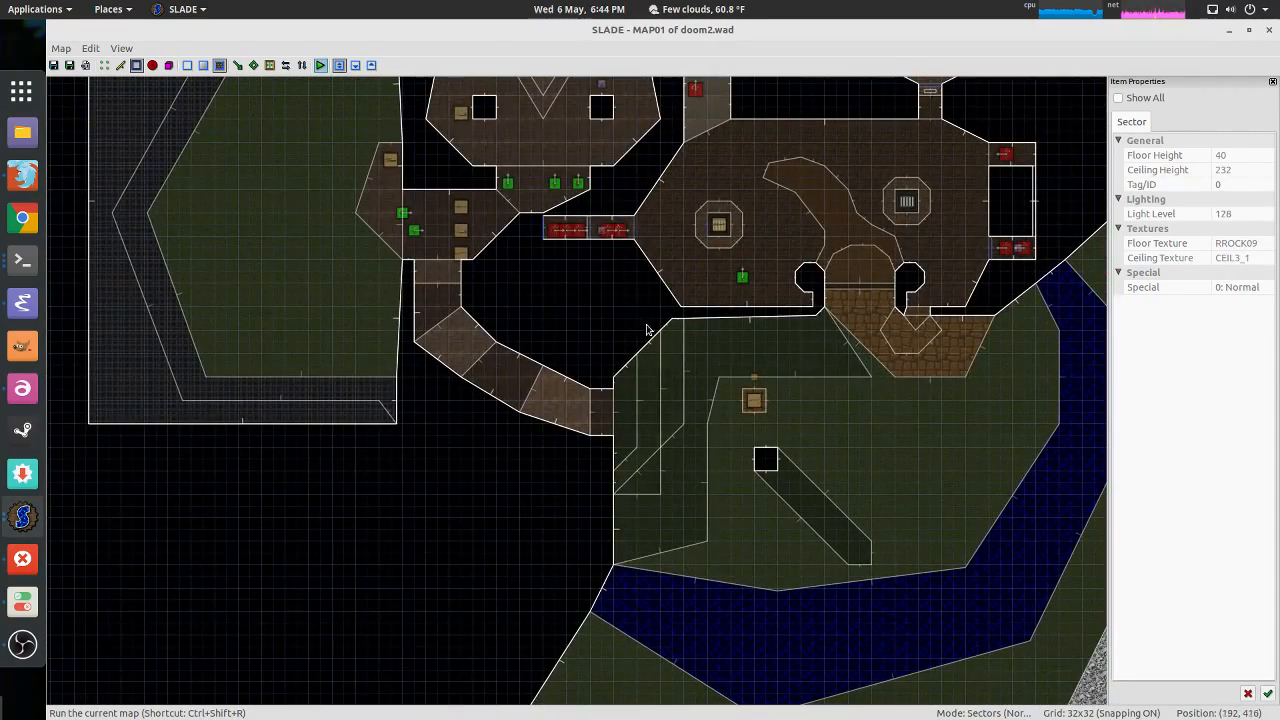
scroll(646, 330, up, 3)
scroll(672, 372, up, 3)
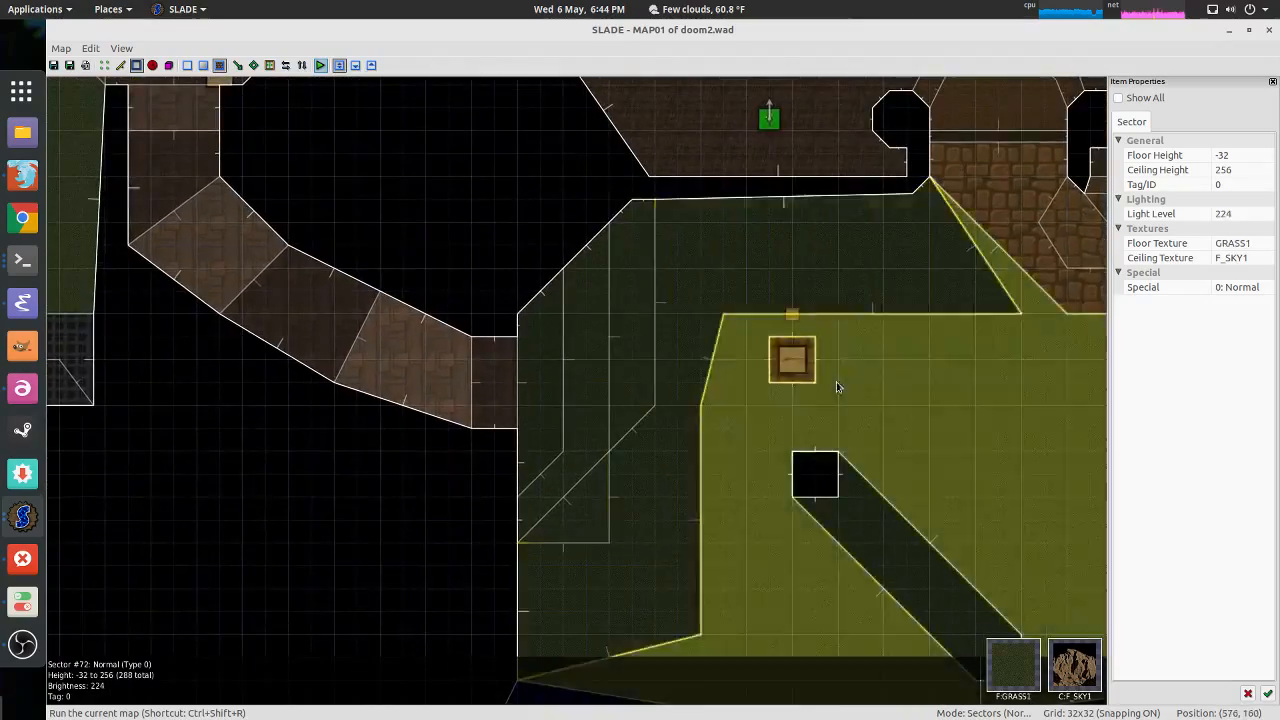
Step: Raise the shotgun pedestal's floor by 8 to a height of 24 in the 3D view
key(q)
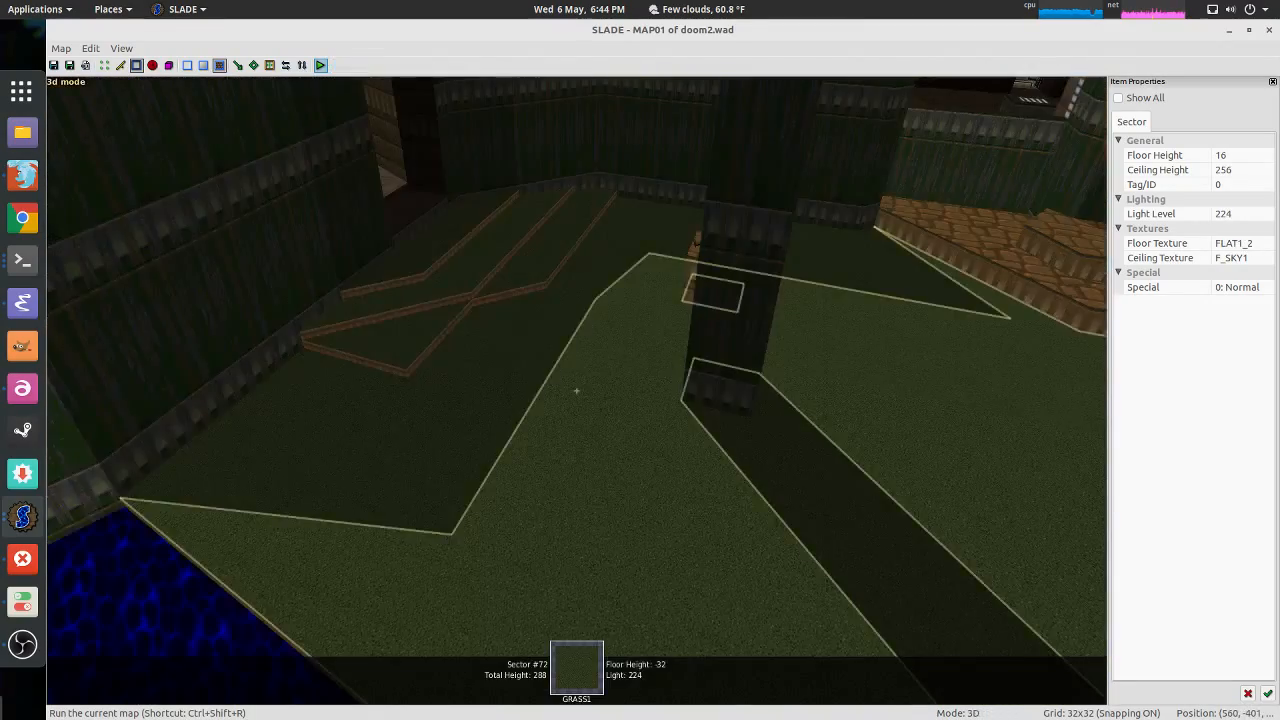
key(w)
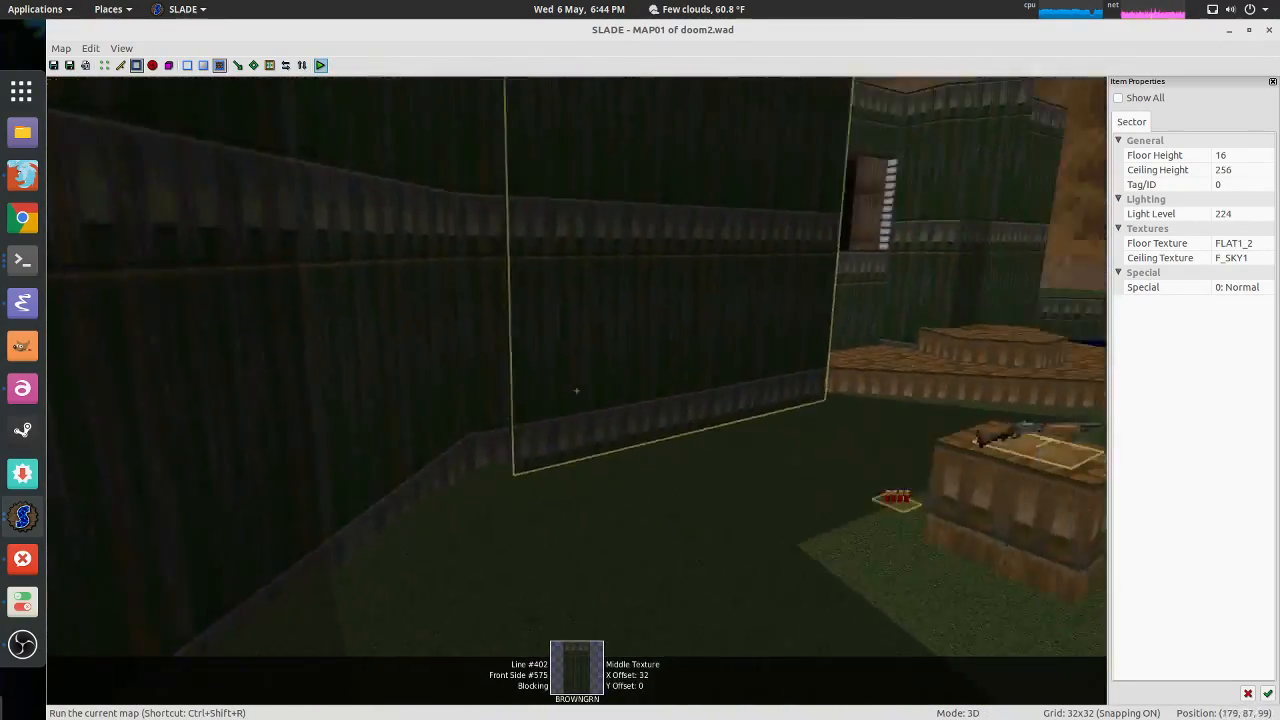
key(w)
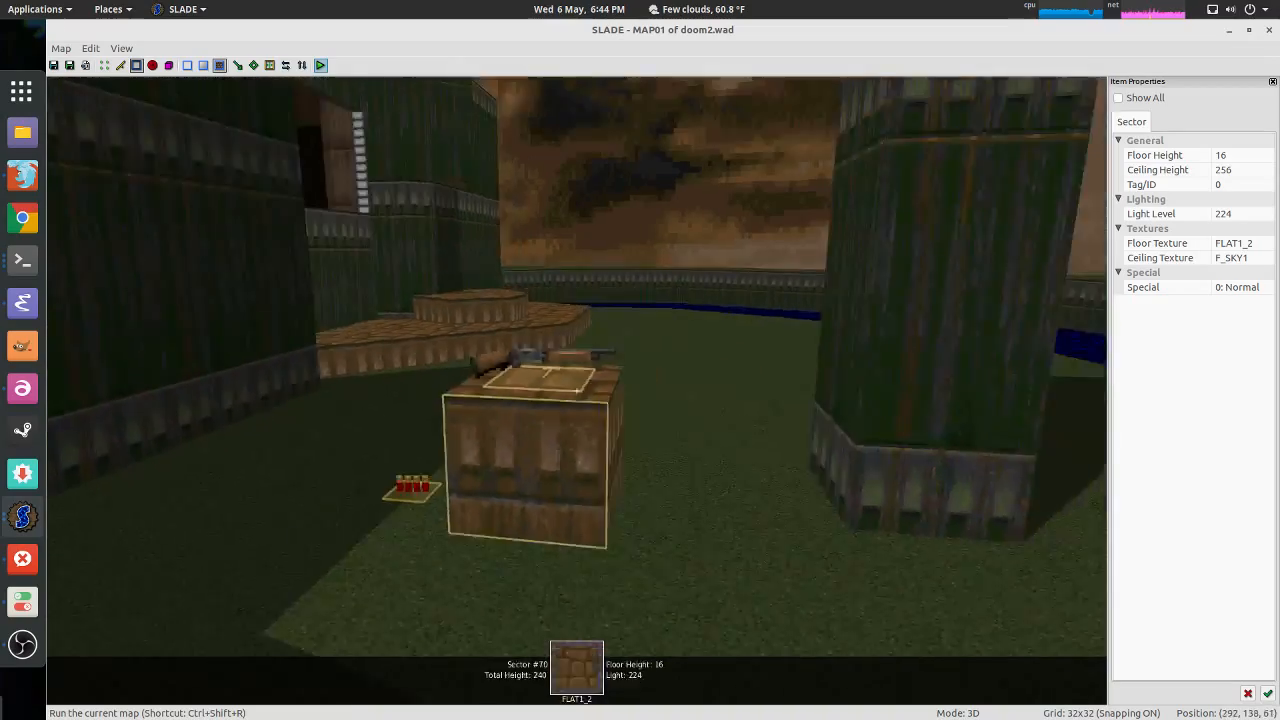
scroll(576, 390, up, 1)
key(s)
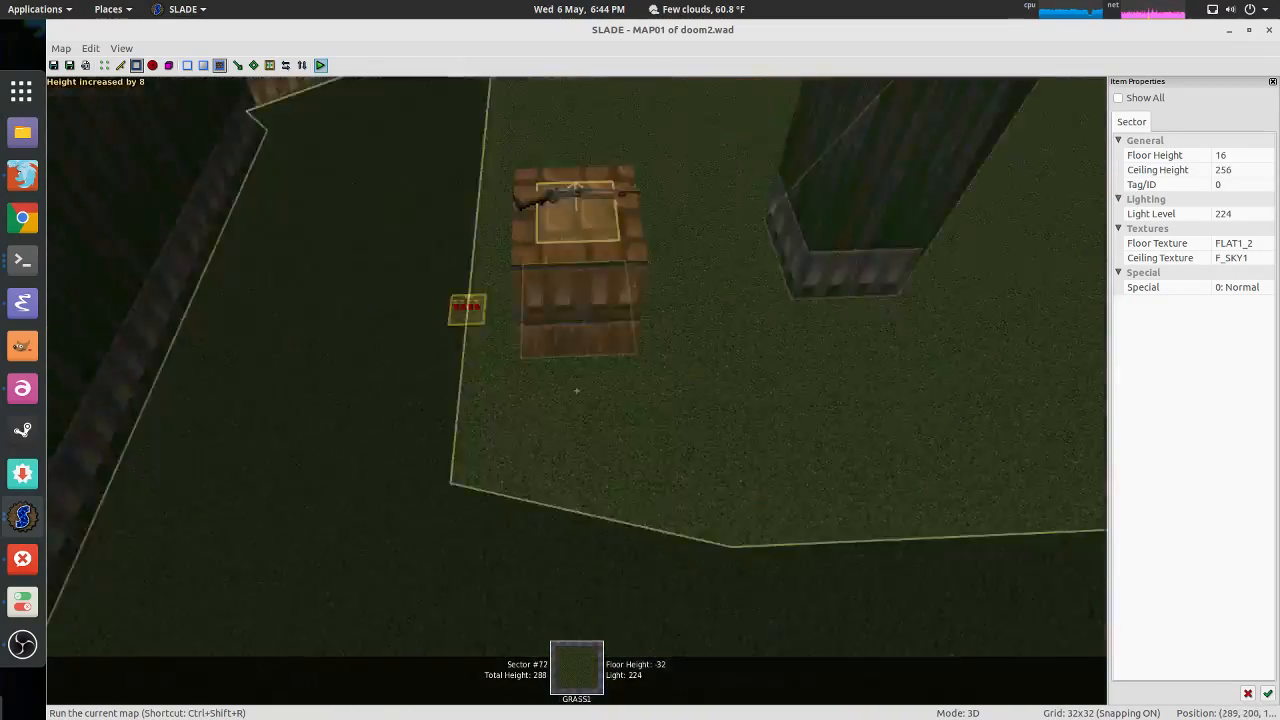
Step: Examine the shotgun pedestal from the surrounding grass in the 3D view, with gravity enabled for a ground-level look
key(w)
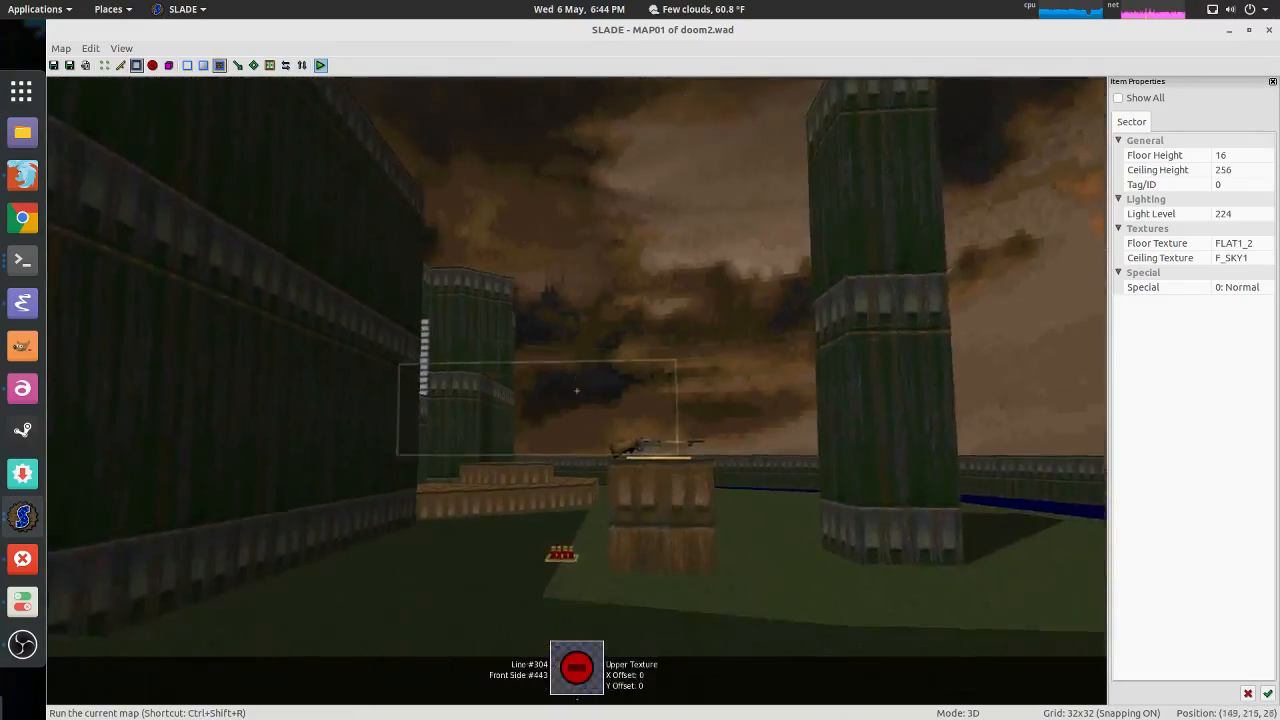
key(q)
key(q)
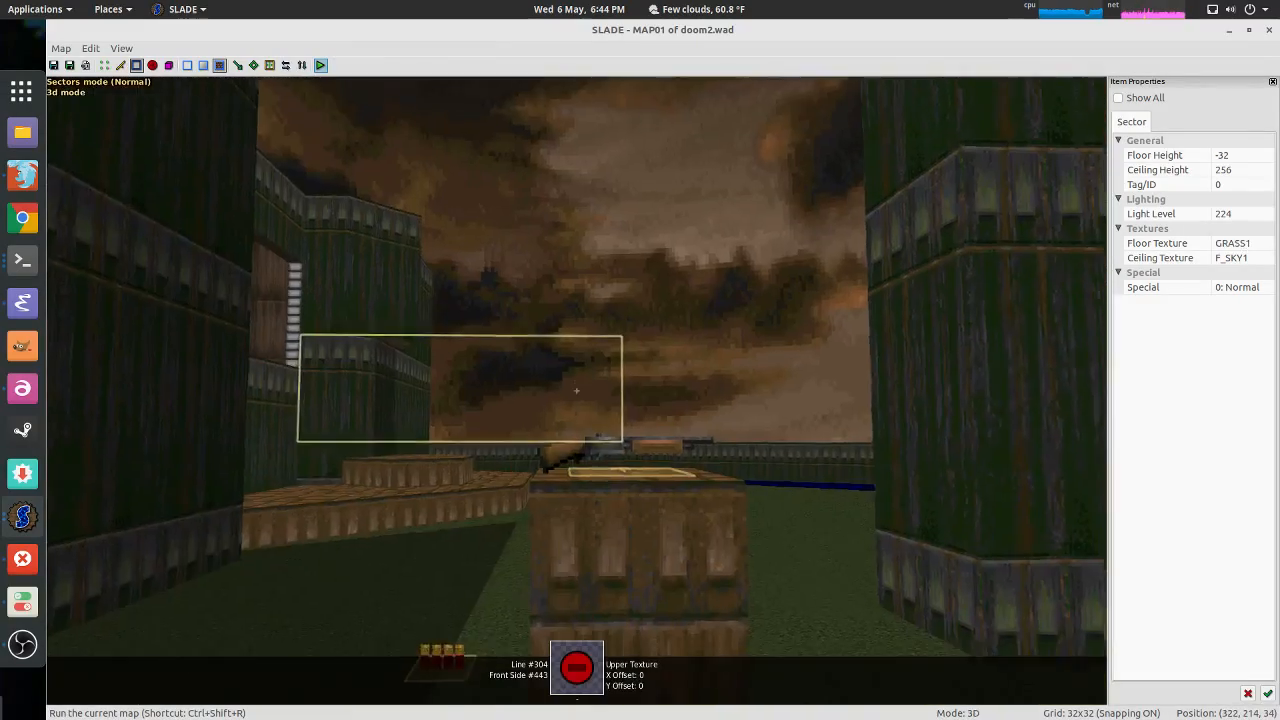
key(w)
key(s)
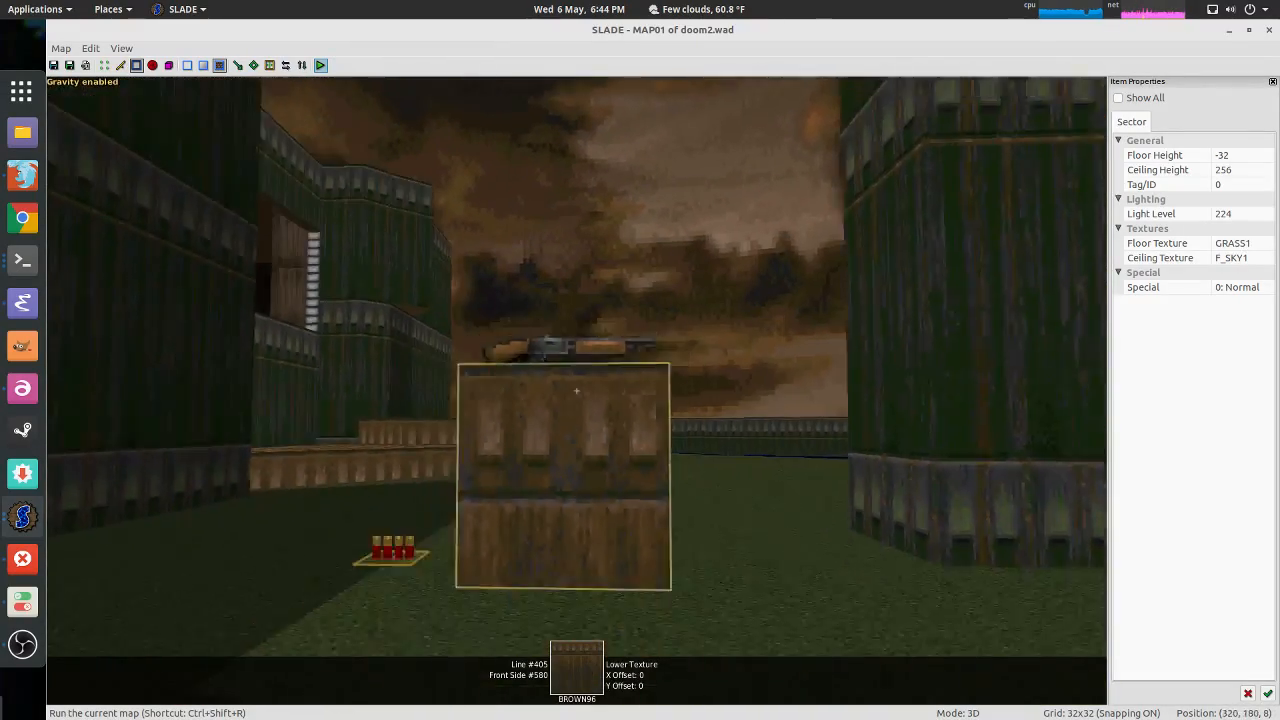
key(w)
key(s)
key(w)
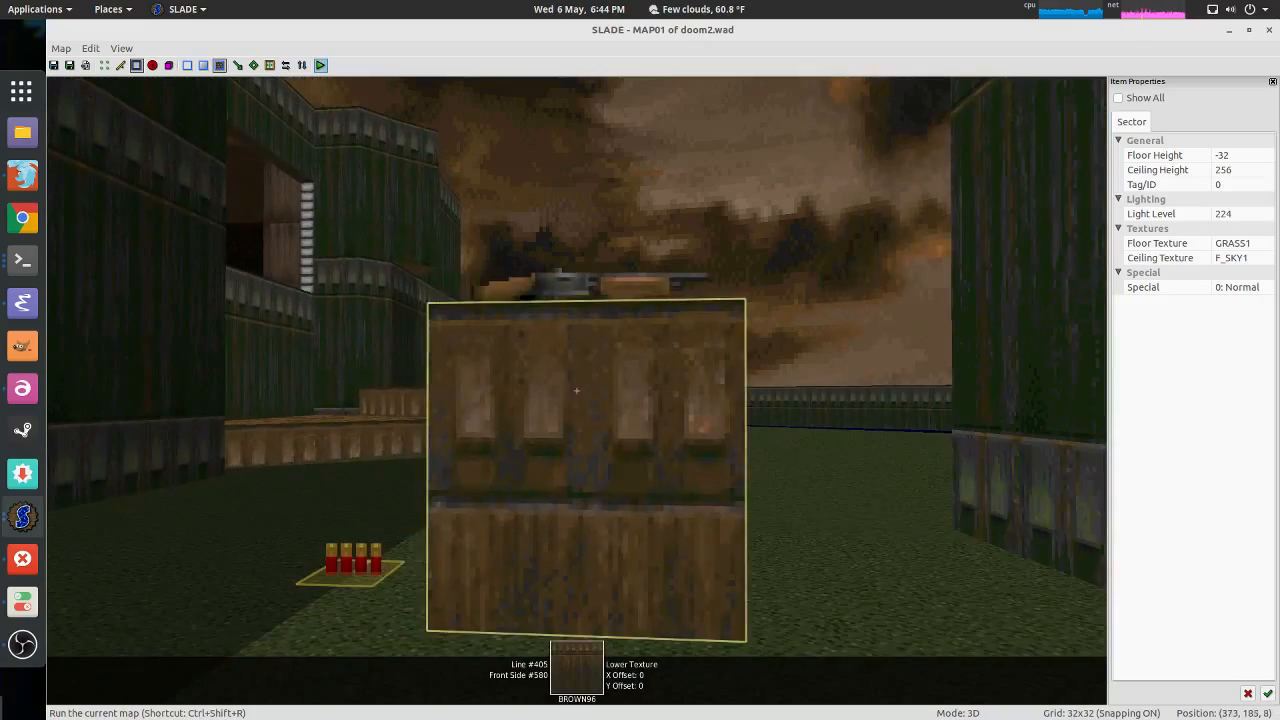
Step: Disable gravity in the 3D view and raise the shotgun pedestal's floor by another 16 to 40
key(q)
scroll(711, 352, down, 2)
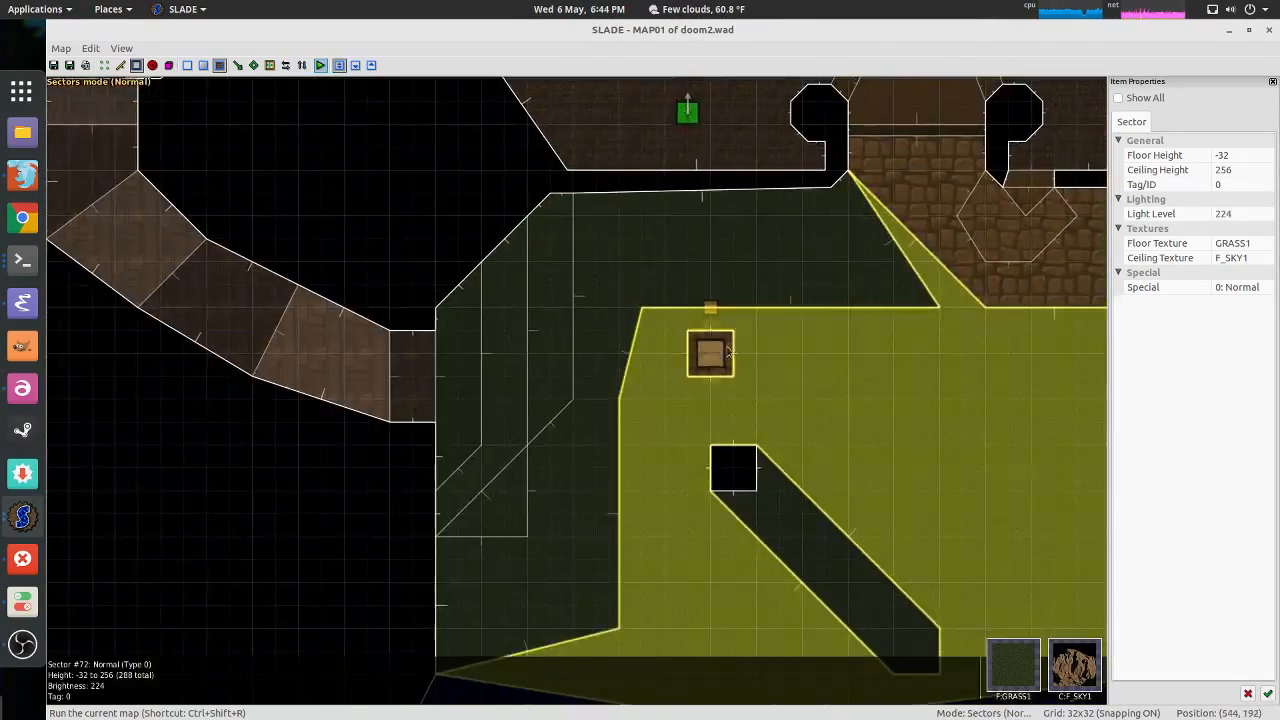
key(q)
key(w)
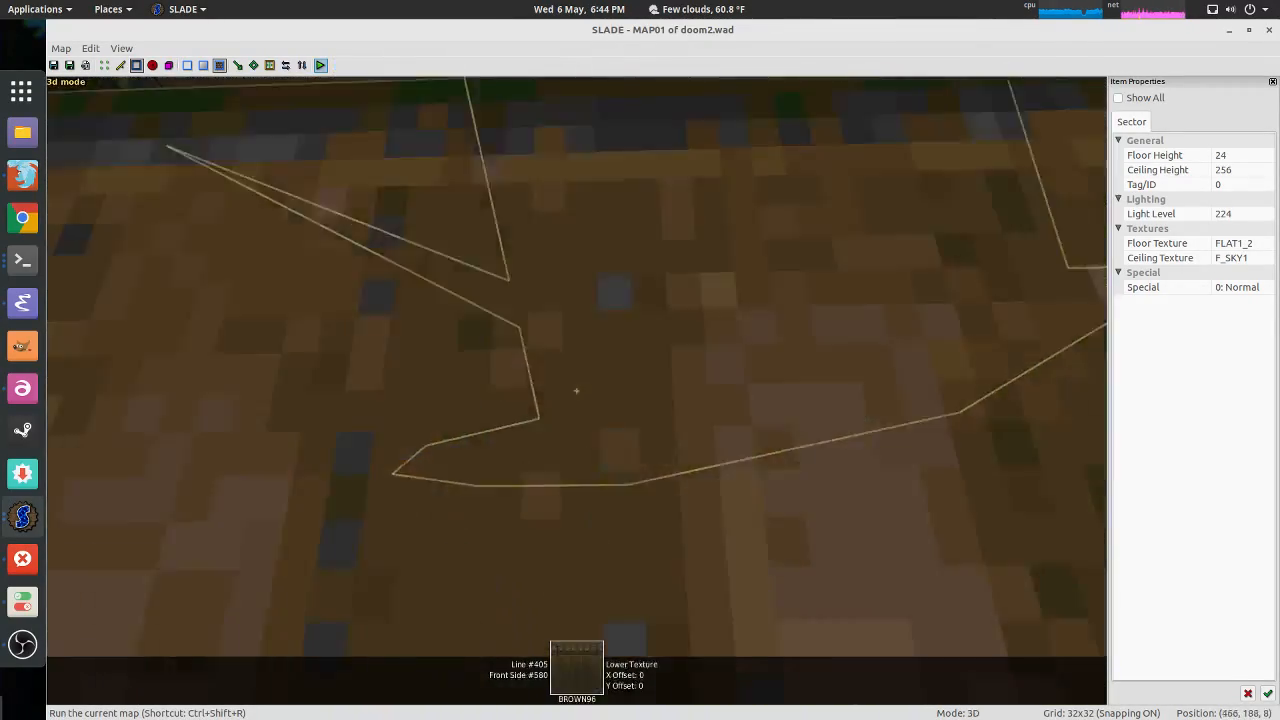
key(g)
key(s)
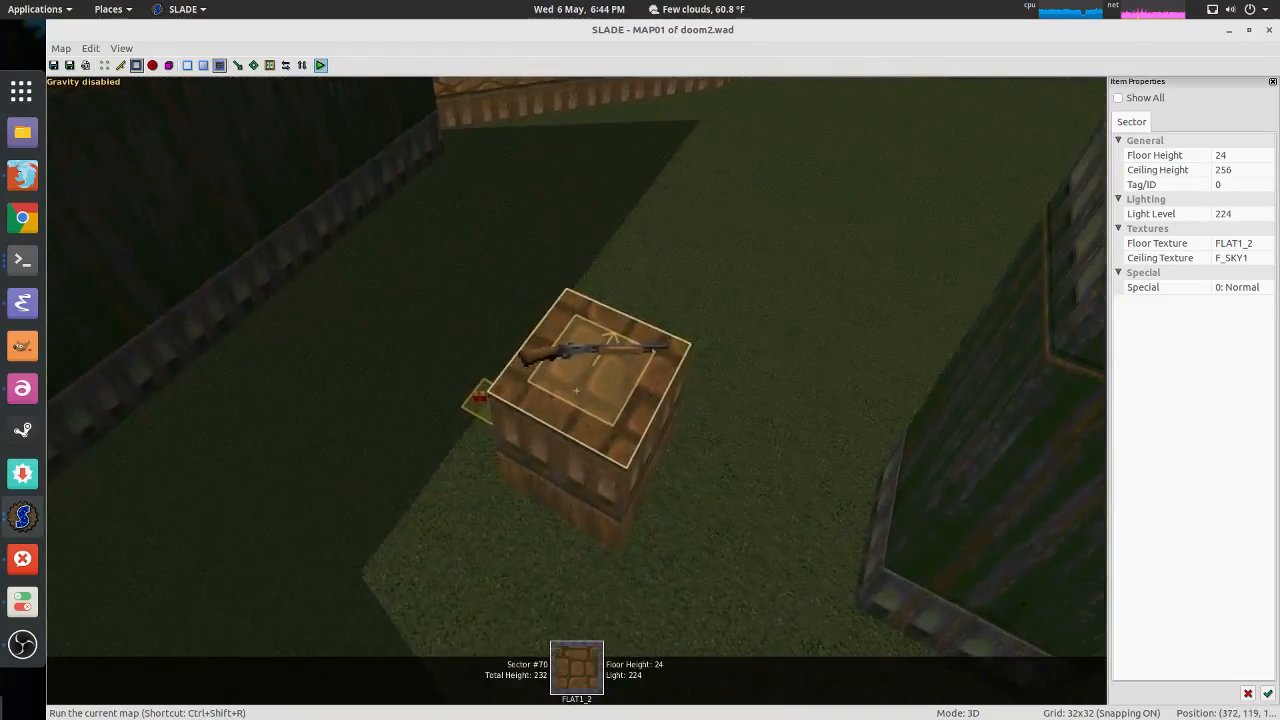
scroll(576, 390, up, 1)
Step: Copy the CEIL1_2 texture from elsewhere in the map and paste it onto the shotgun pedestal's top
key(w)
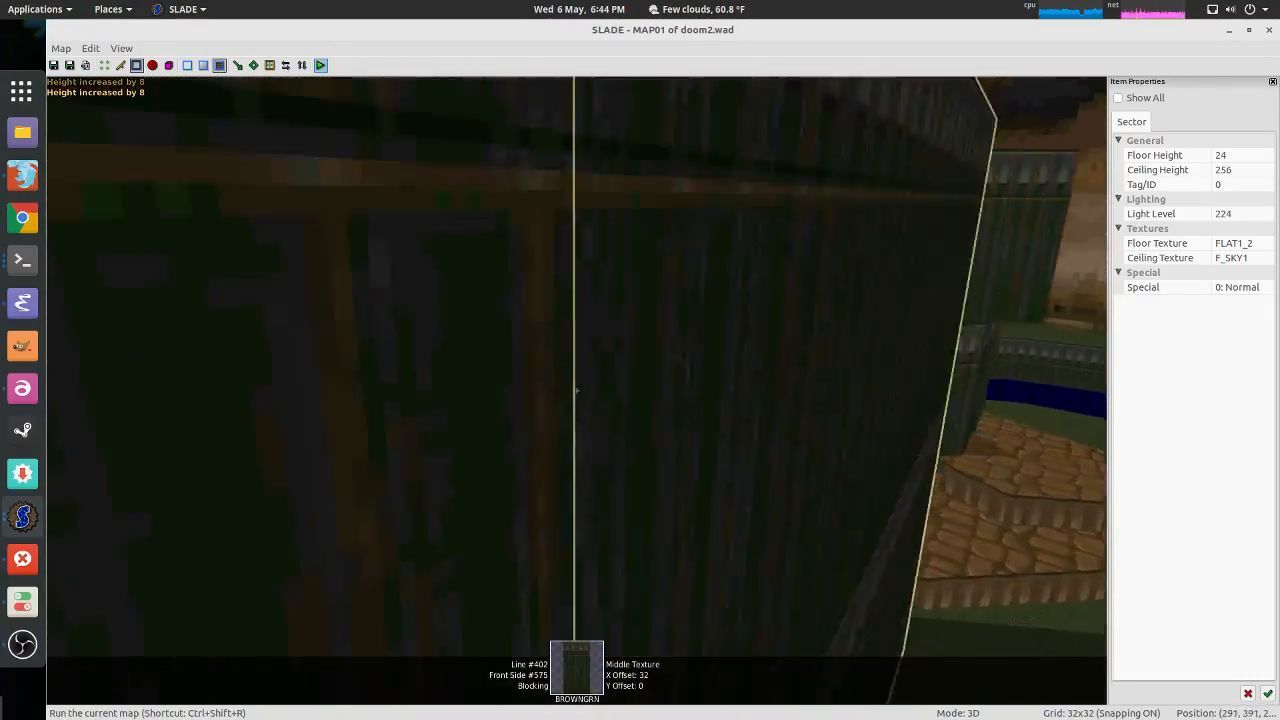
key(w)
key(ctrl+c)
key(w)
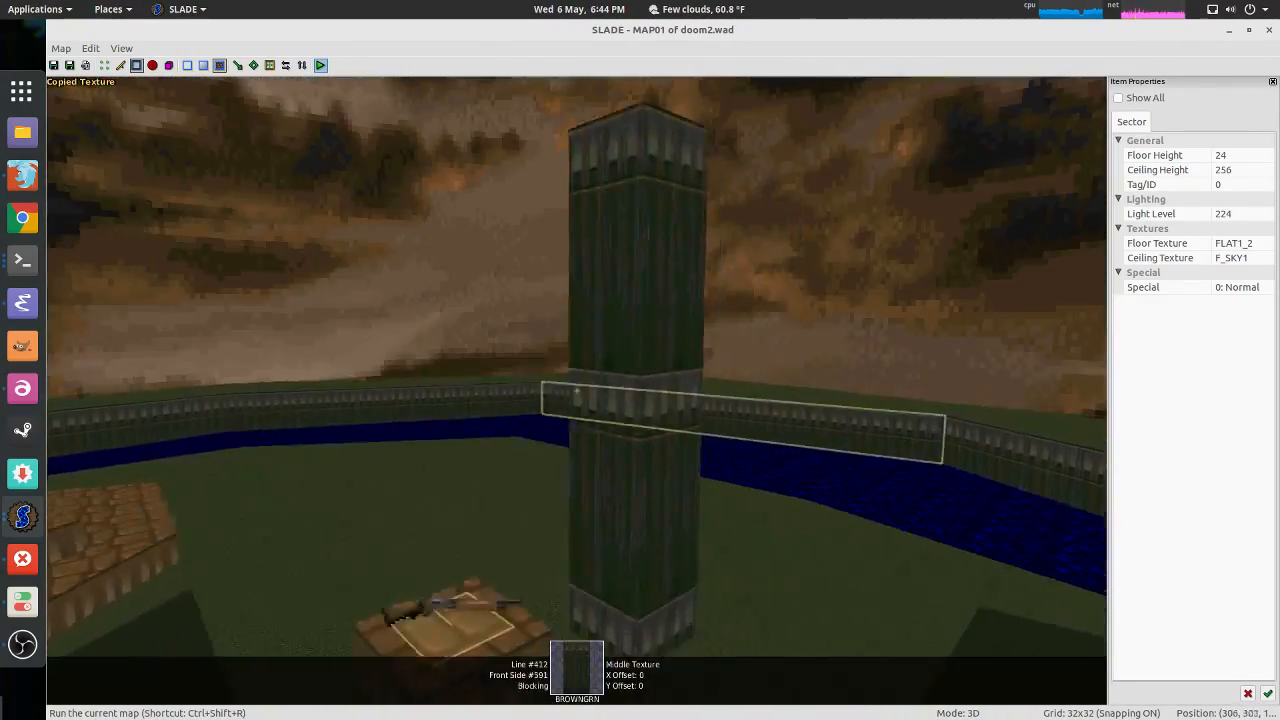
key(w)
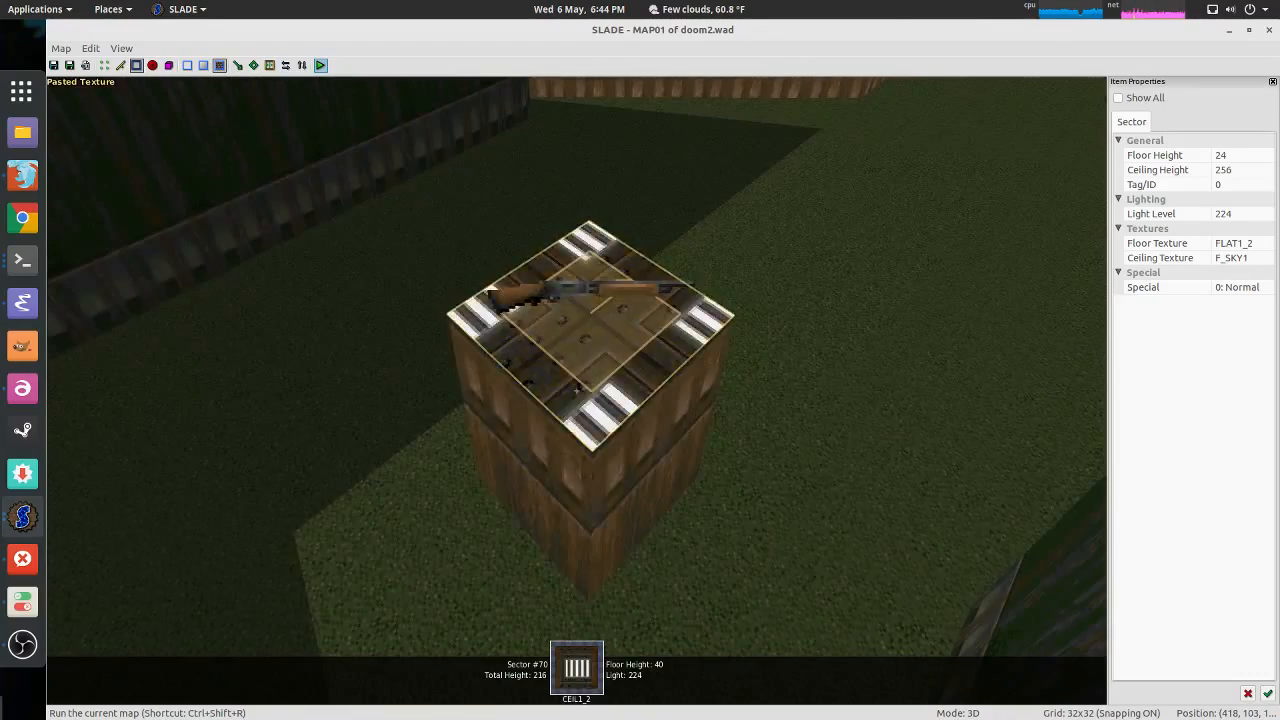
key(s)
key(q)
key(q)
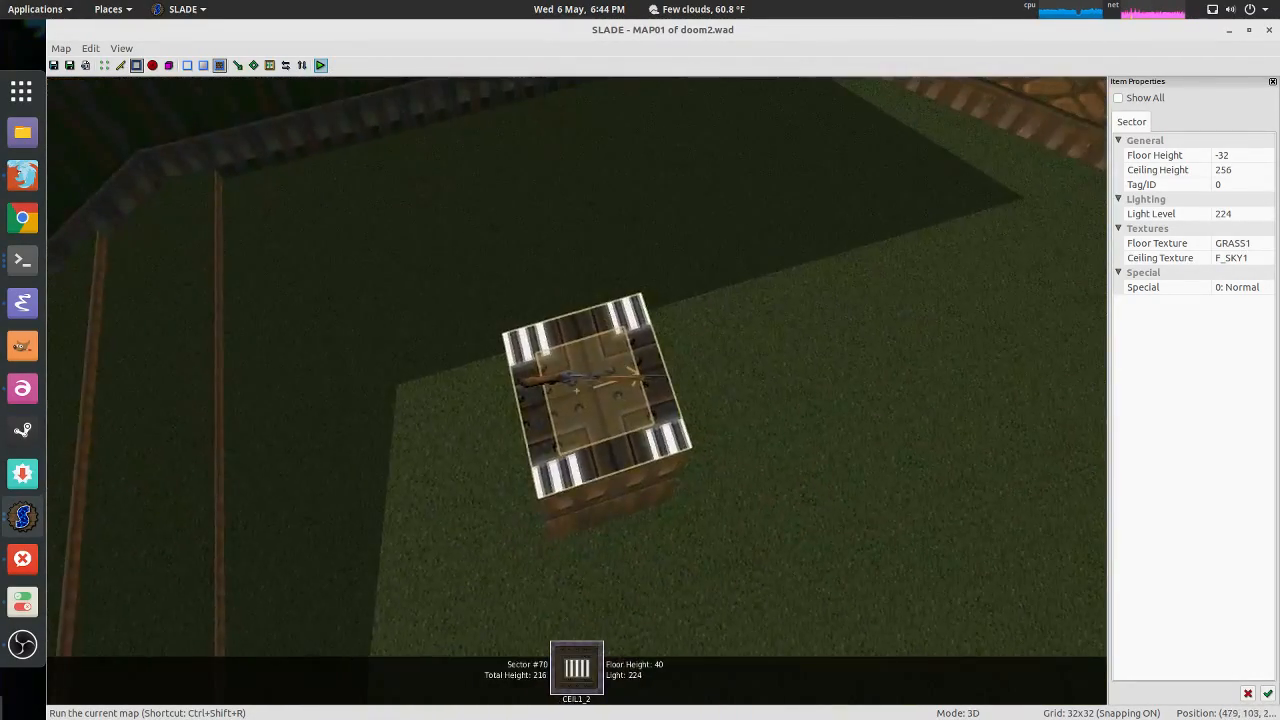
Step: Compare the CEIL1_2 texture's alignment on the shotgun pedestal's top between the 2D map and the 3D view
key(q)
scroll(660, 380, up, 5)
scroll(700, 372, down, 3)
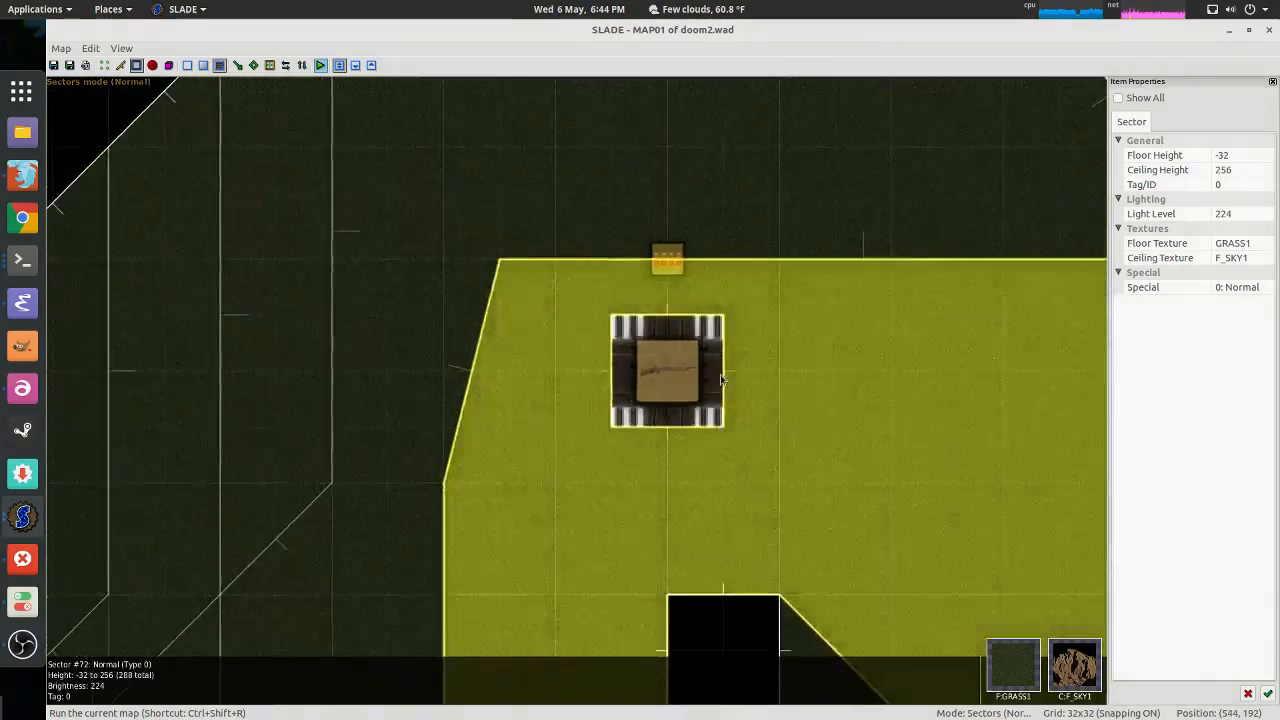
key(q)
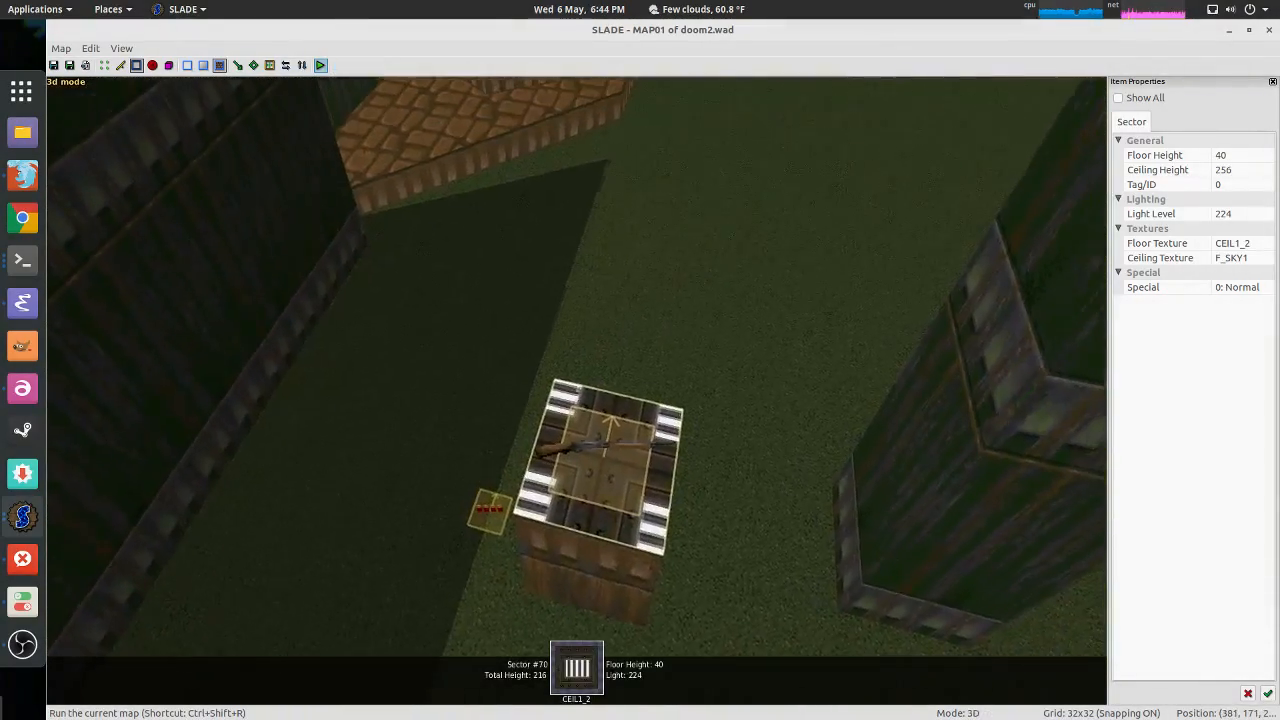
key(w)
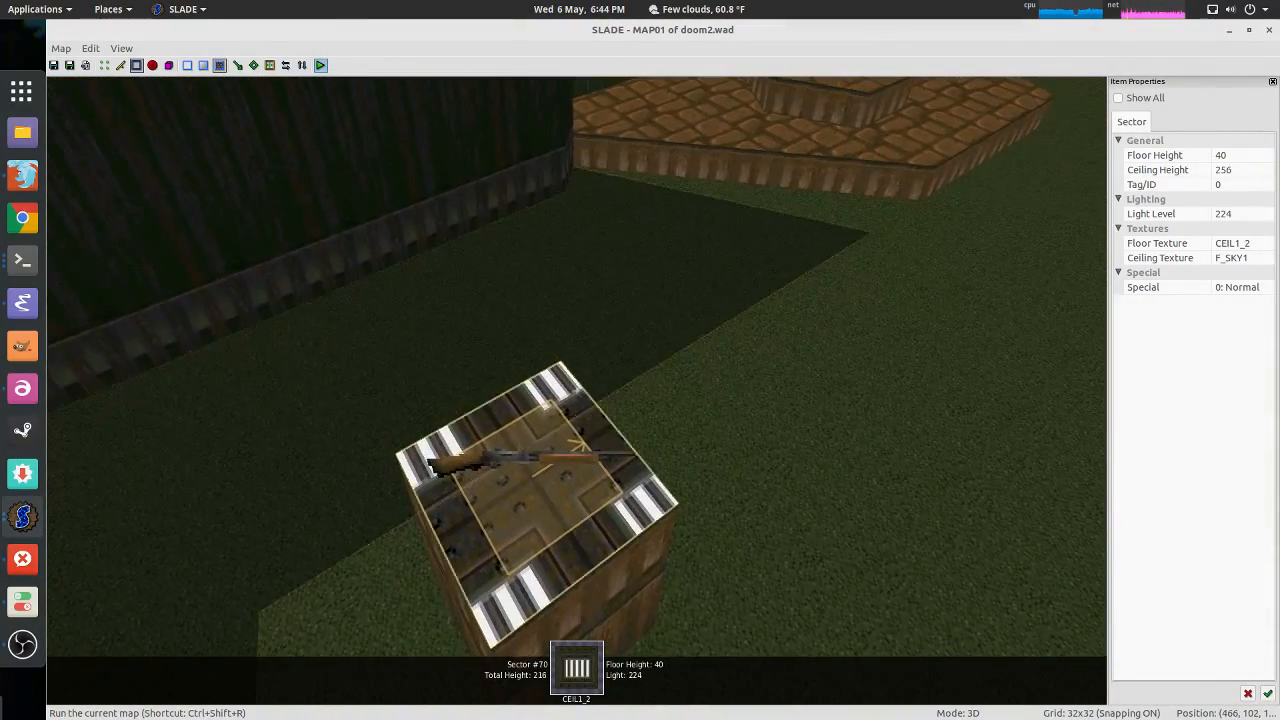
key(w)
key(s)
key(w)
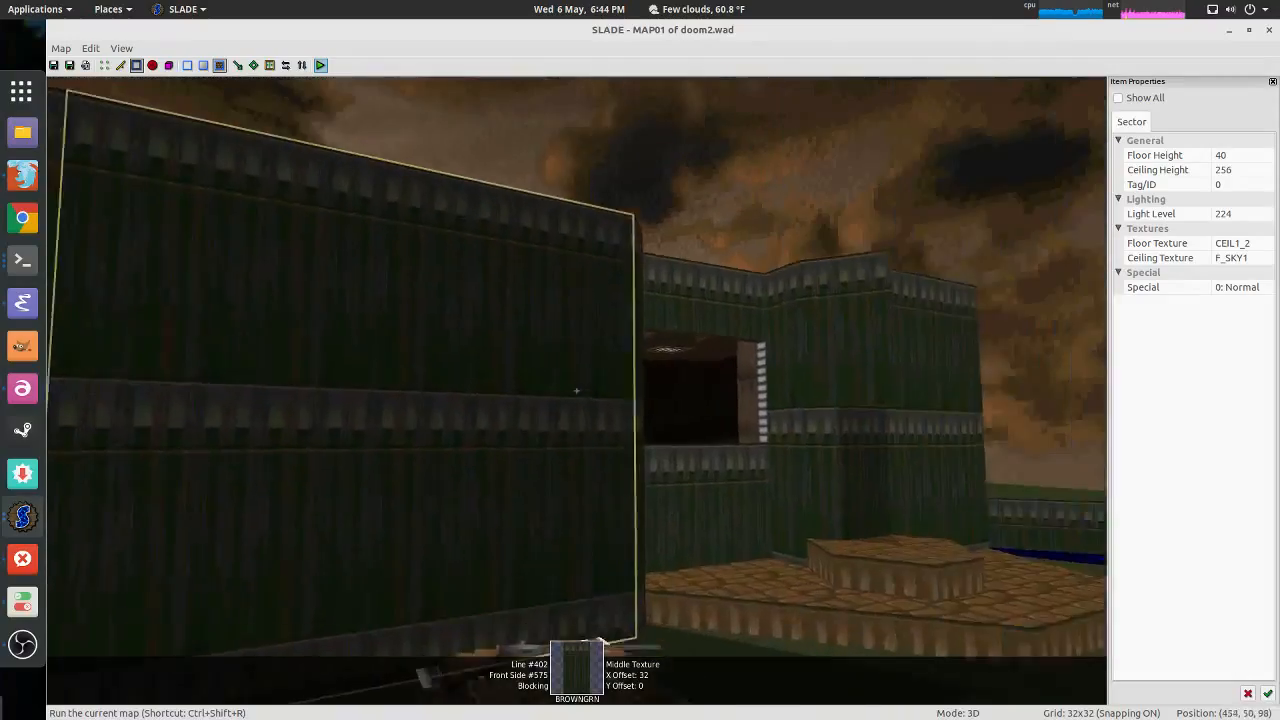
key(s)
key(w)
key(s)
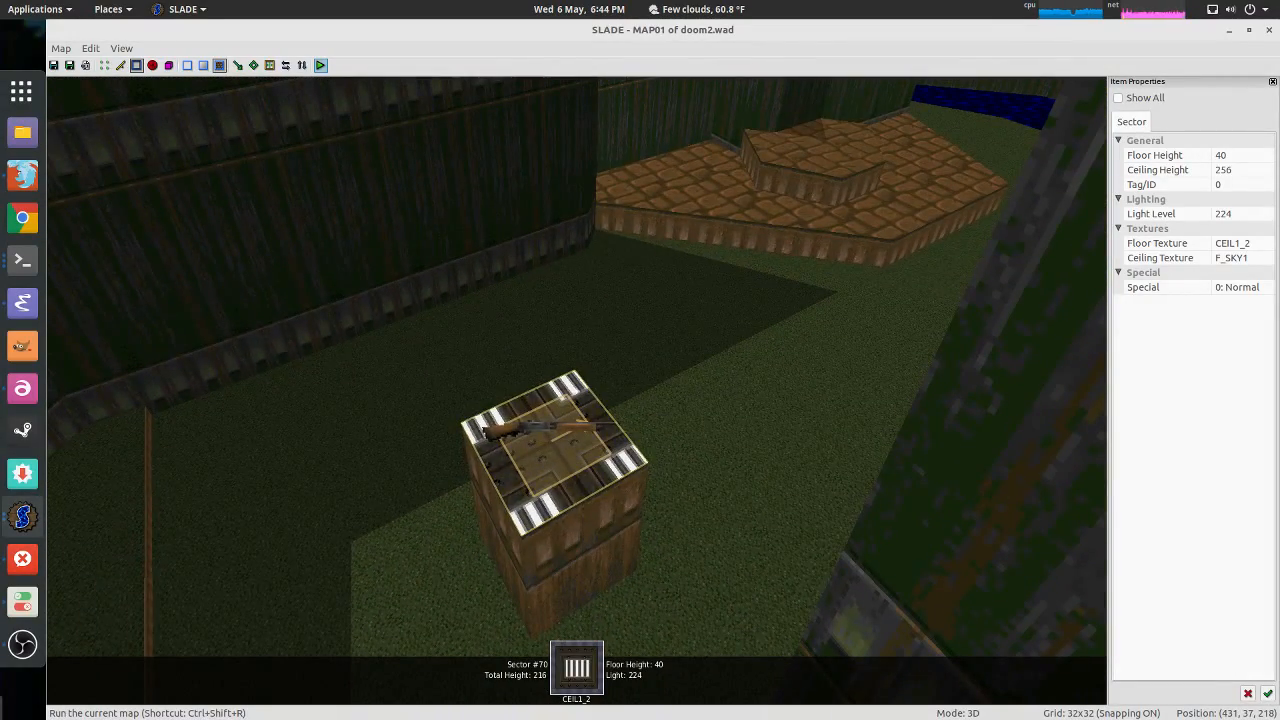
key(q)
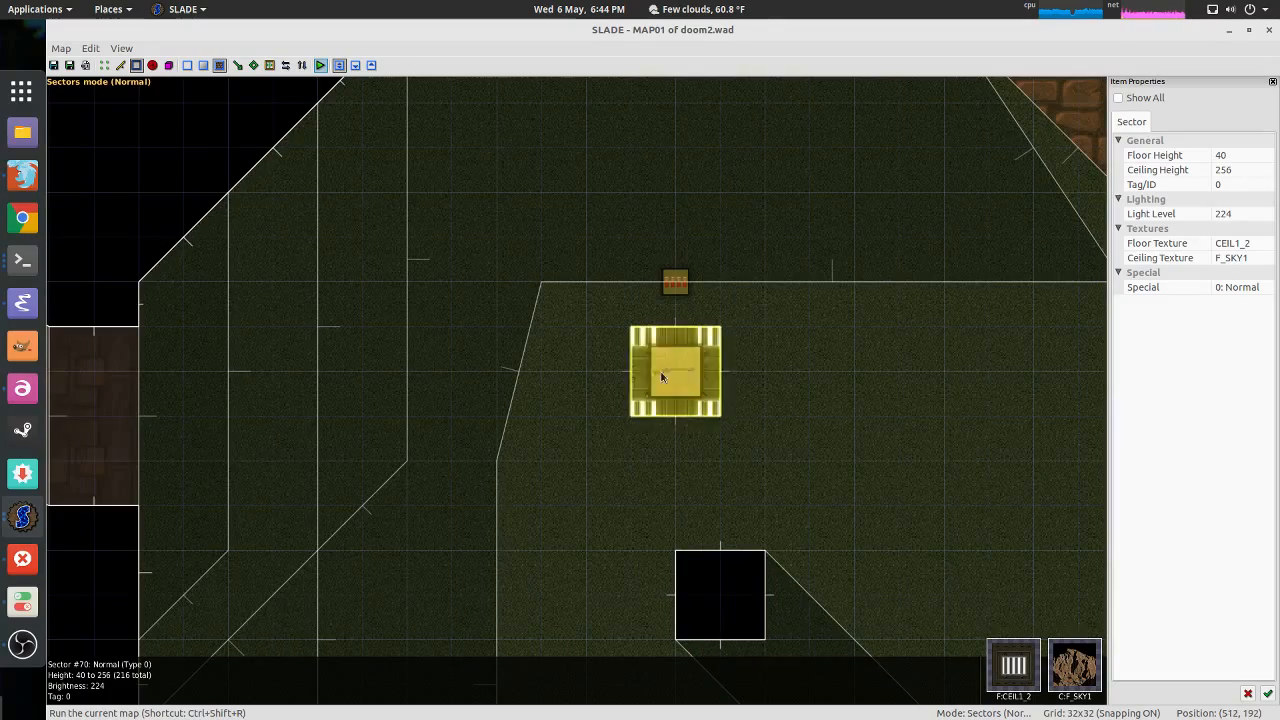
scroll(661, 376, up, 2)
scroll(669, 357, down, 2)
scroll(667, 354, up, 2)
key(q)
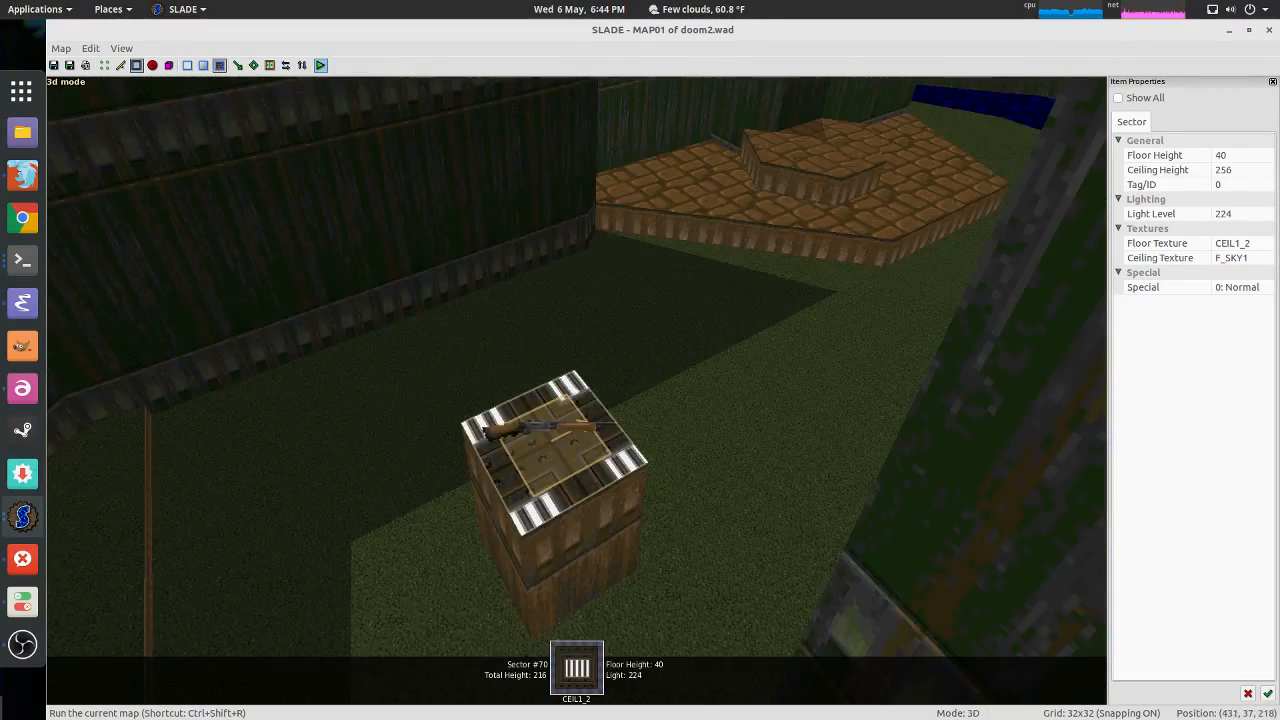
key(w)
key(s)
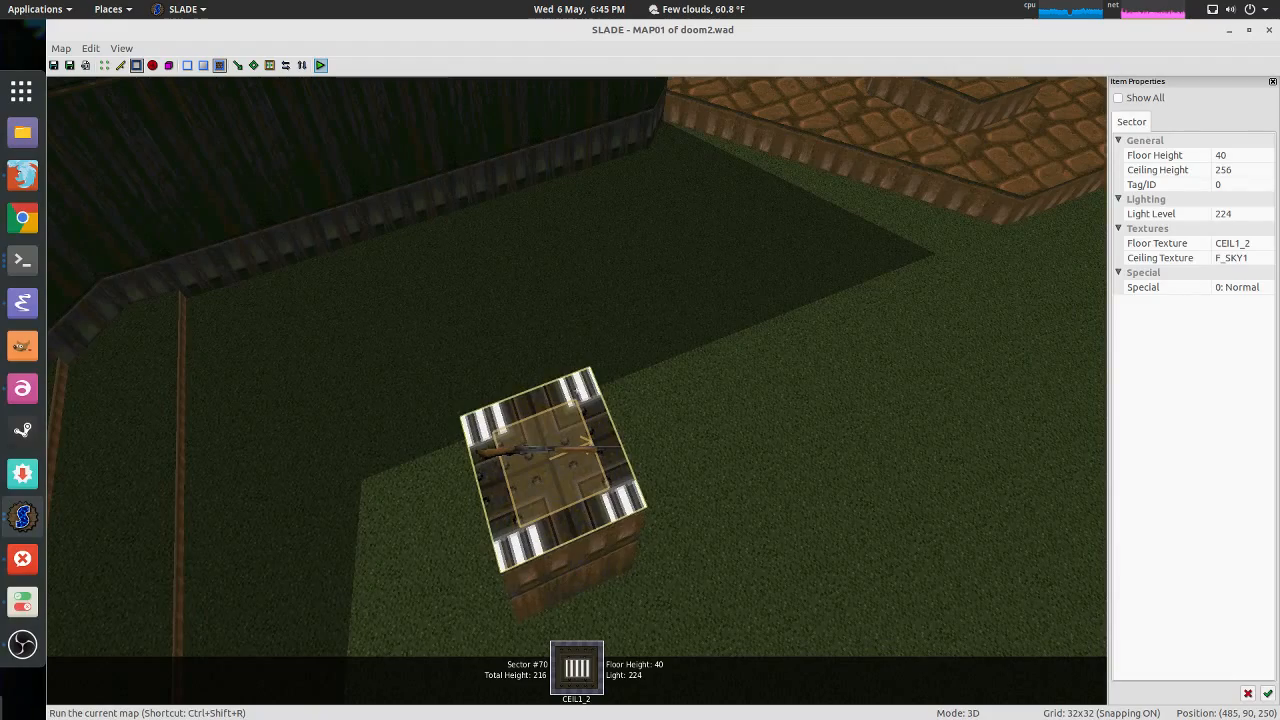
key(s)
key(q)
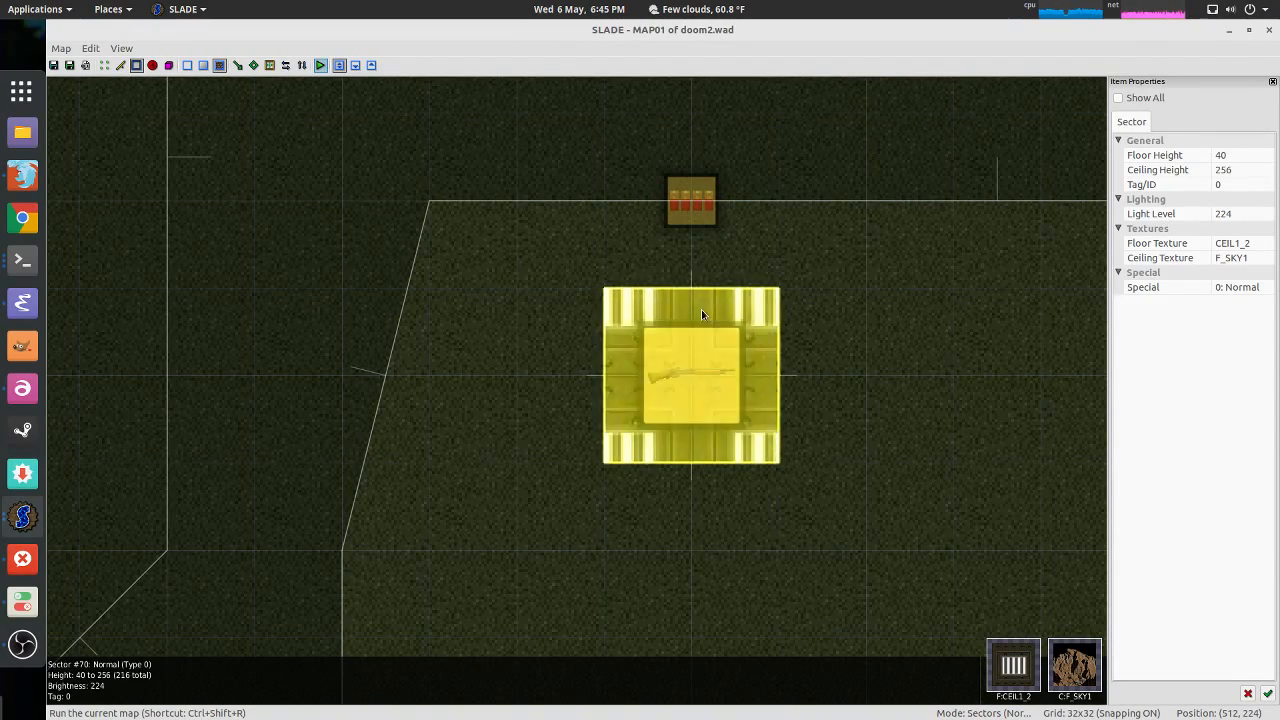
Step: Set the grid to 16x16 and try moving the shotgun pedestal sector southeast, checking its top texture in the 3D view
scroll(701, 312, down, 1)
key(s)
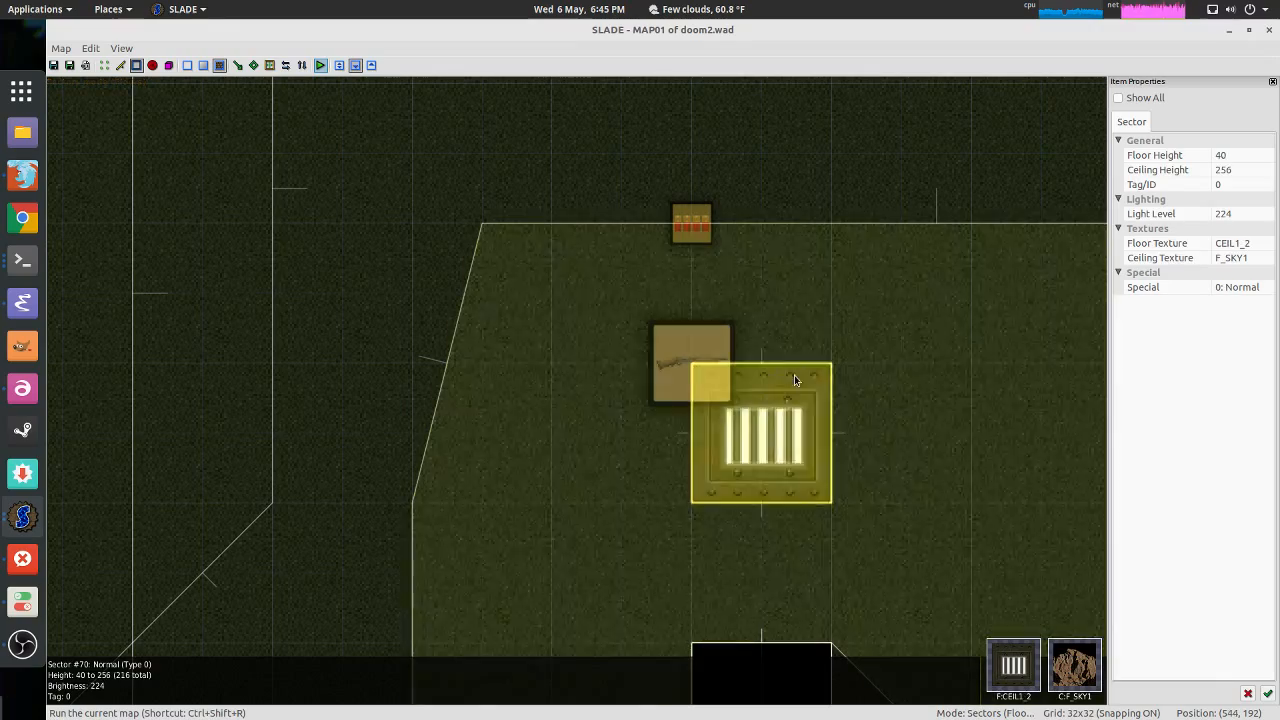
key(bracketright)
key(bracketleft)
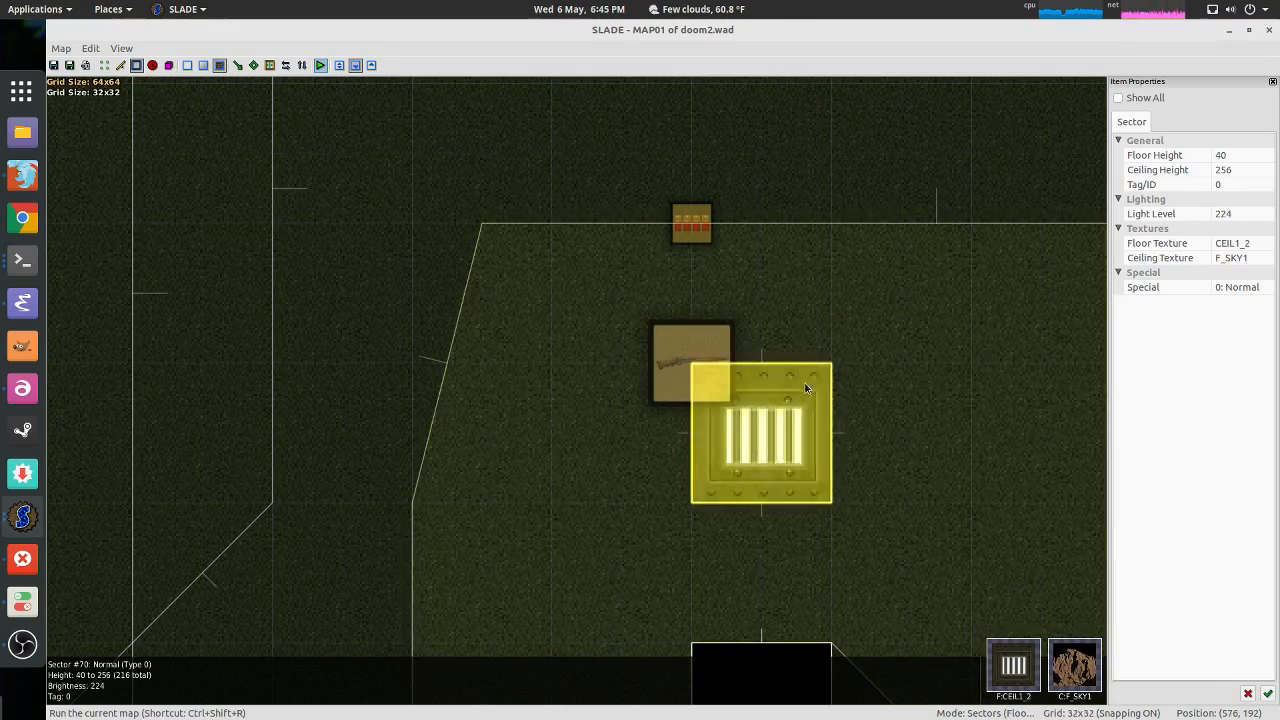
key(q)
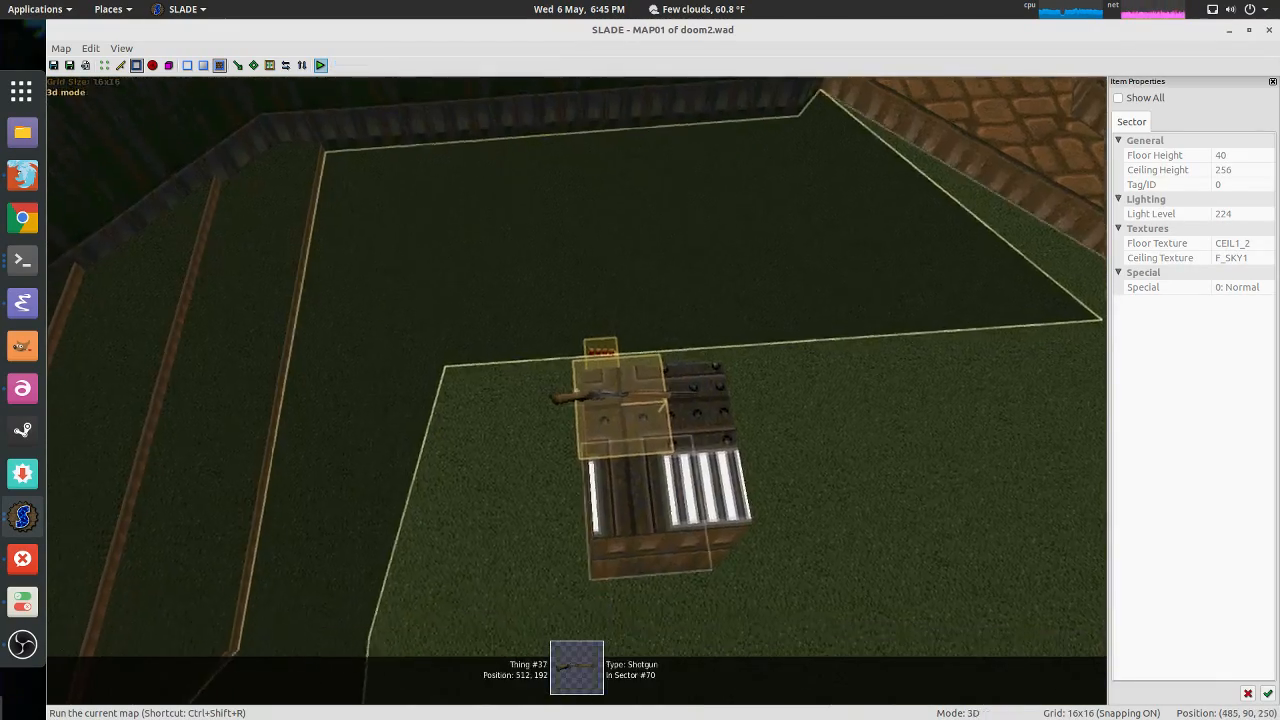
key(q)
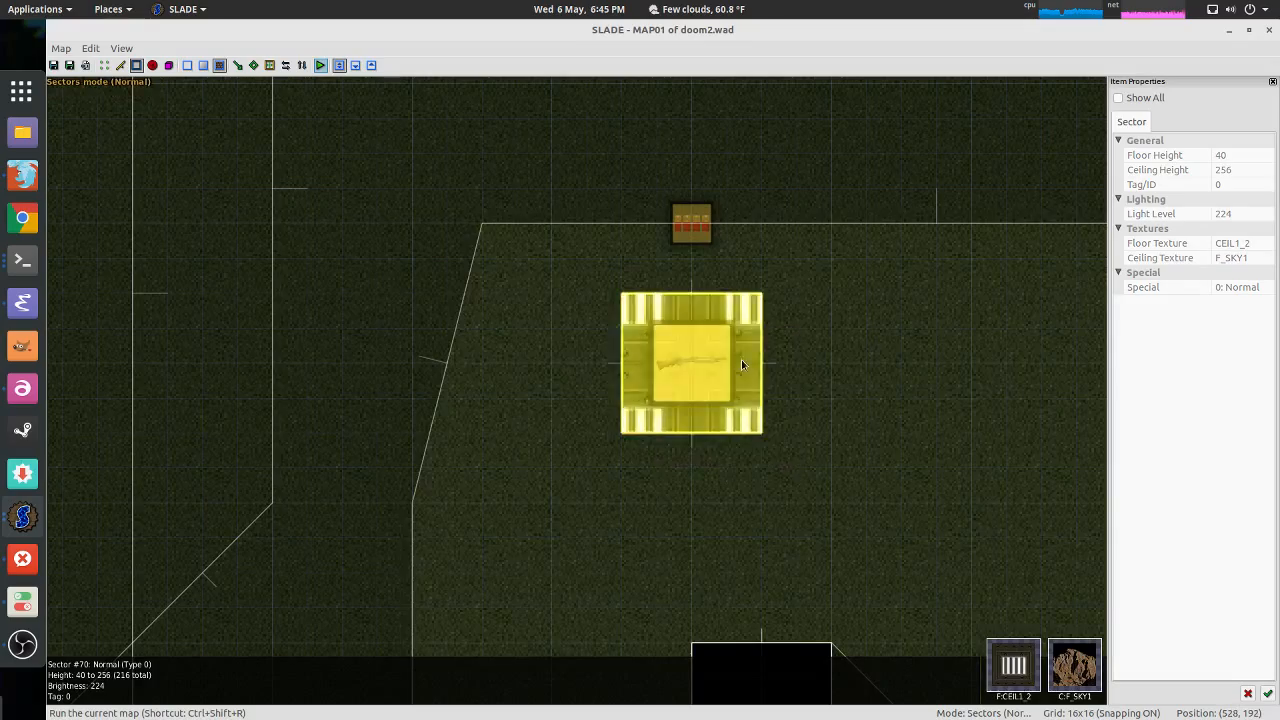
Step: Move the shotgun pedestal sector 32 units west and south, and inspect its top texture's alignment in the 3D view
key(q)
key(q)
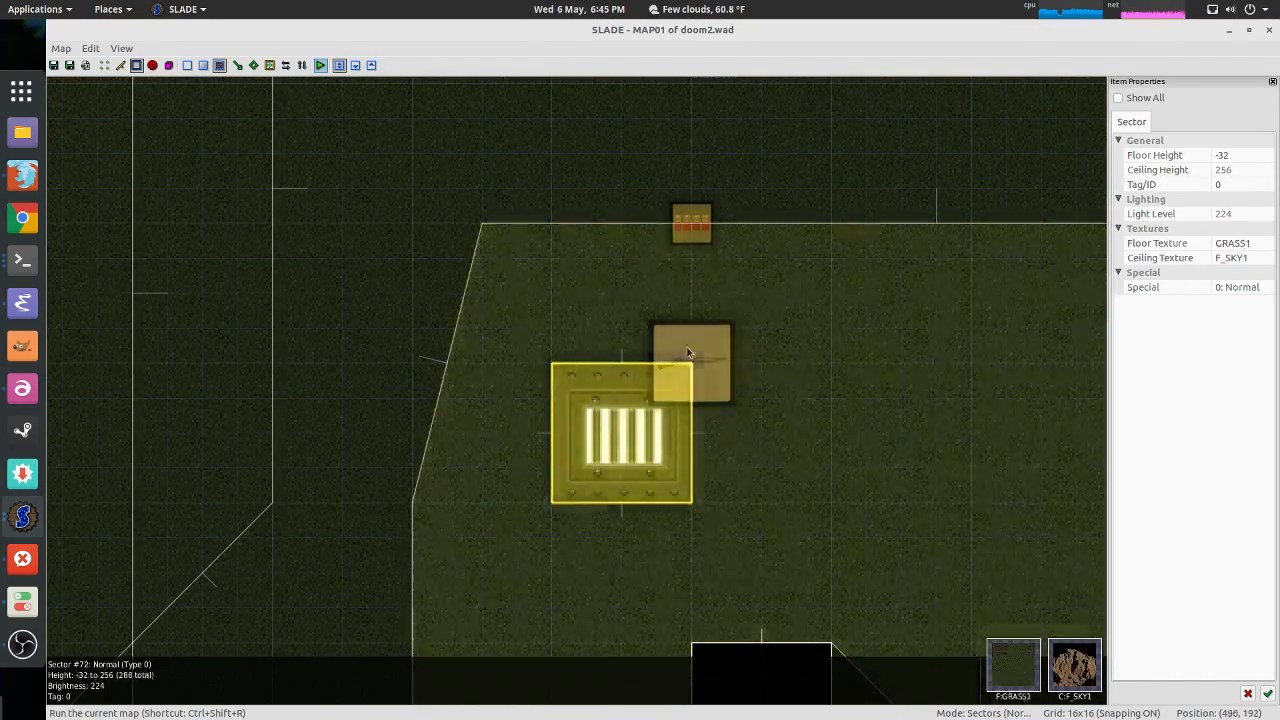
key(q)
key(w)
key(d)
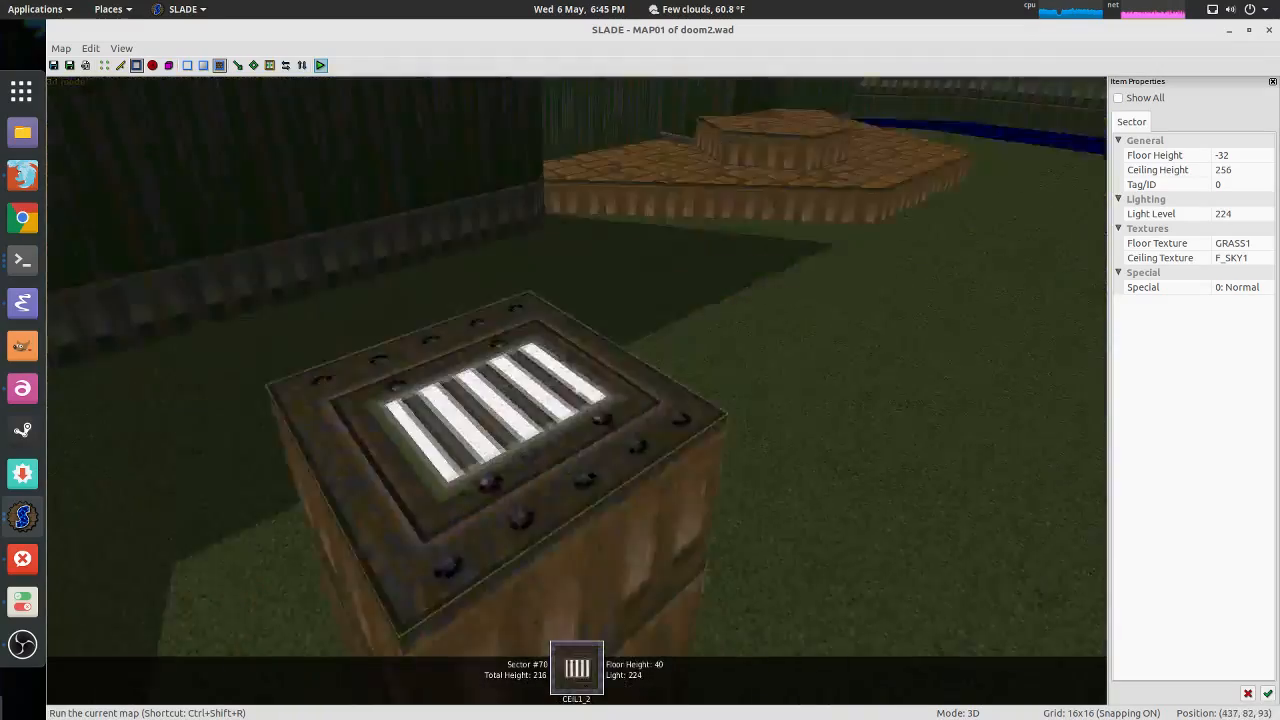
key(s)
key(a)
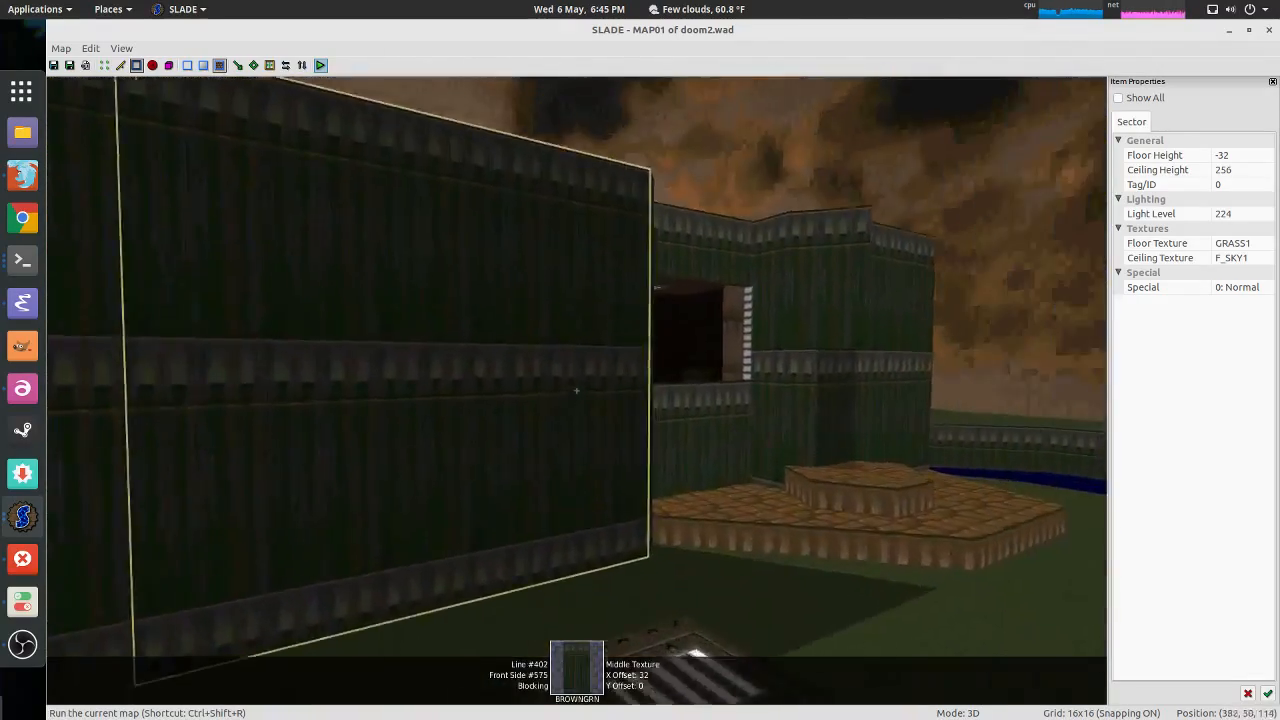
Step: Move the shotgun to 480, 160 on the pedestal's centre and the shotgun shells to about 480, 272, and check both in 3D
key(q)
key(t)
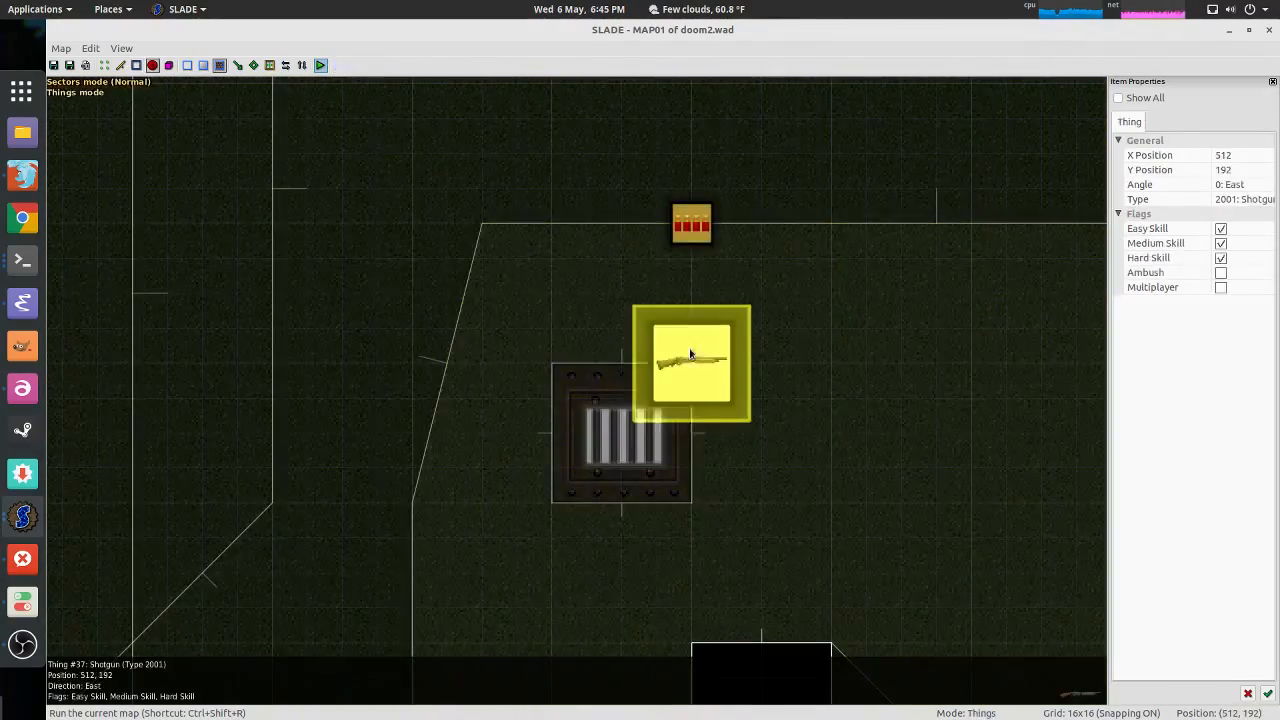
drag(689, 352, 595, 422)
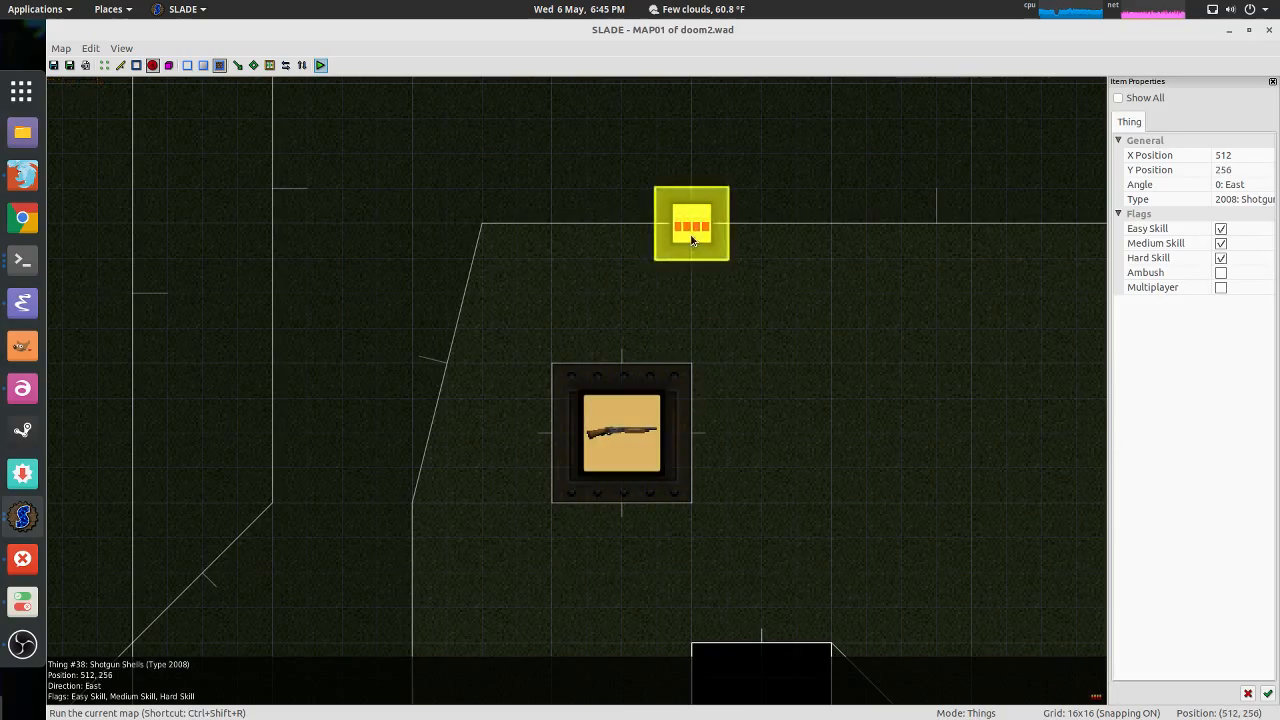
key(q)
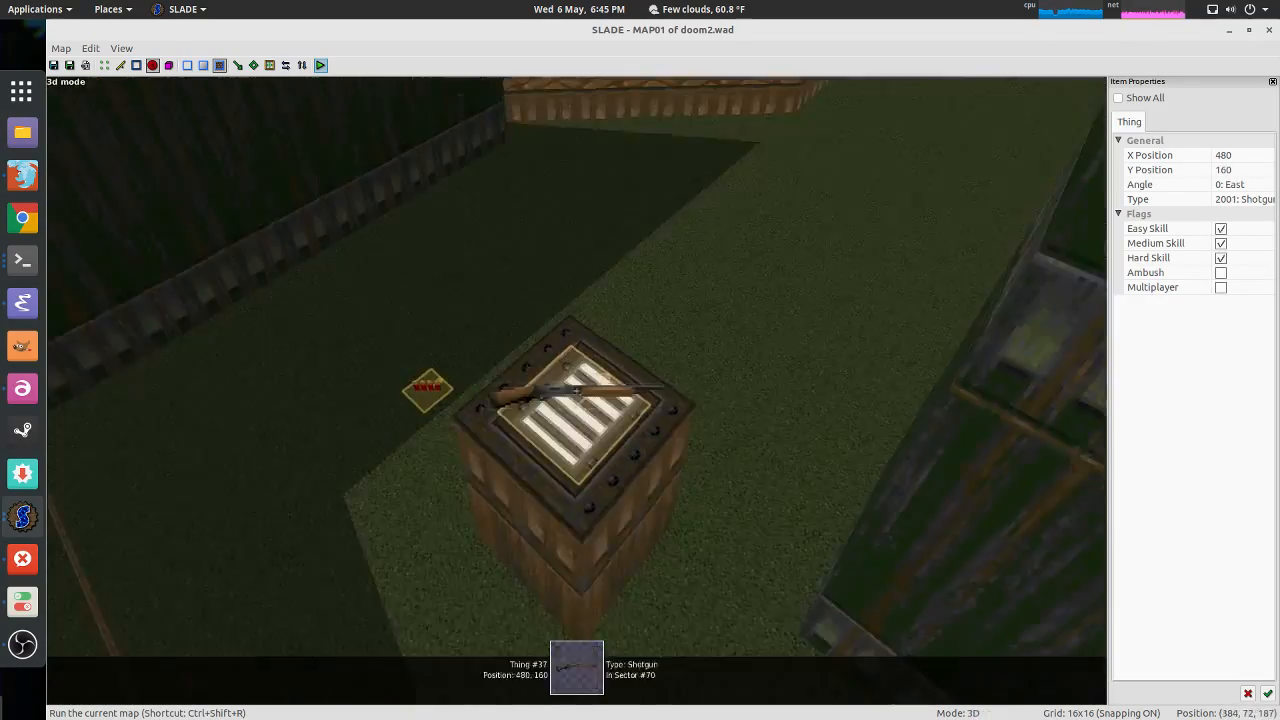
key(s)
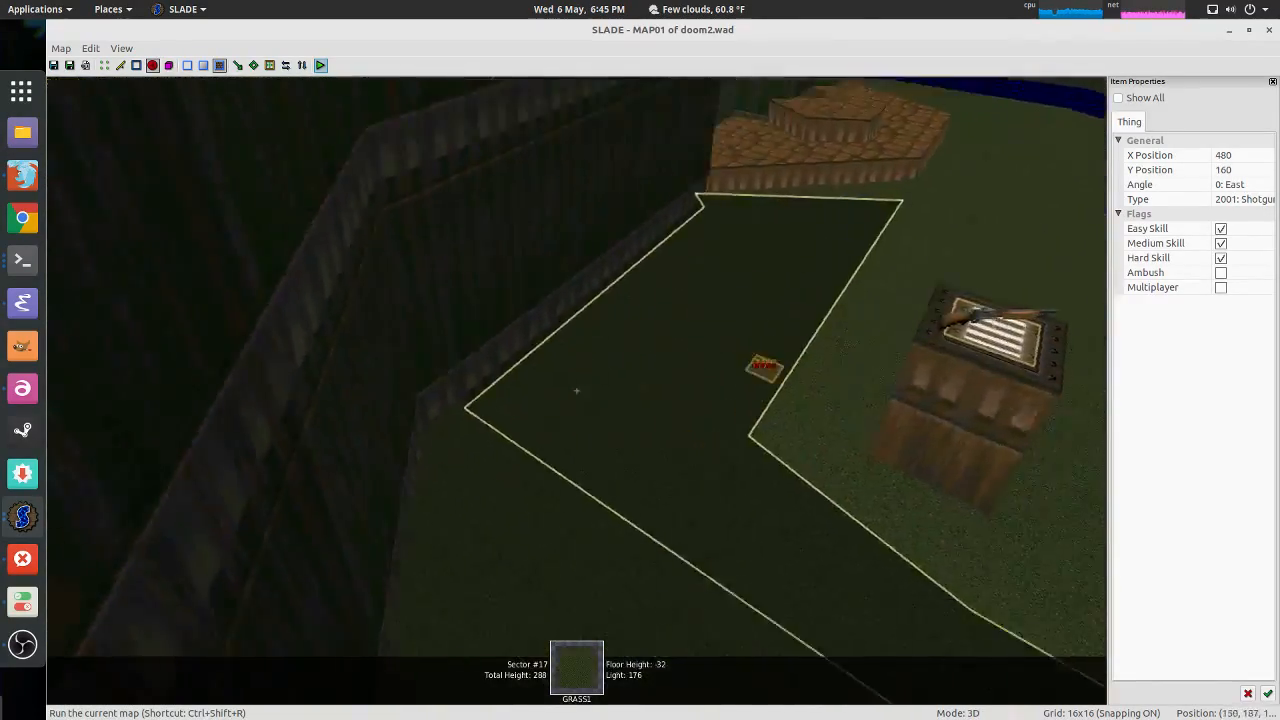
key(w)
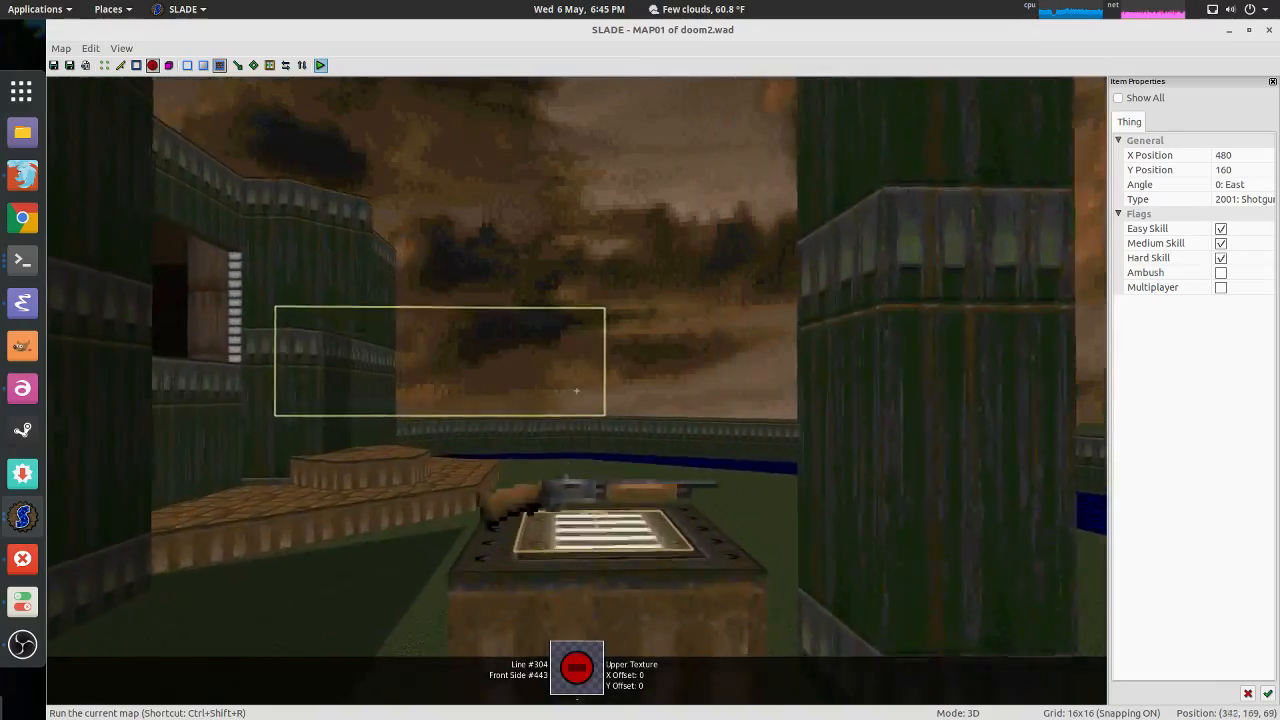
key(s)
key(q)
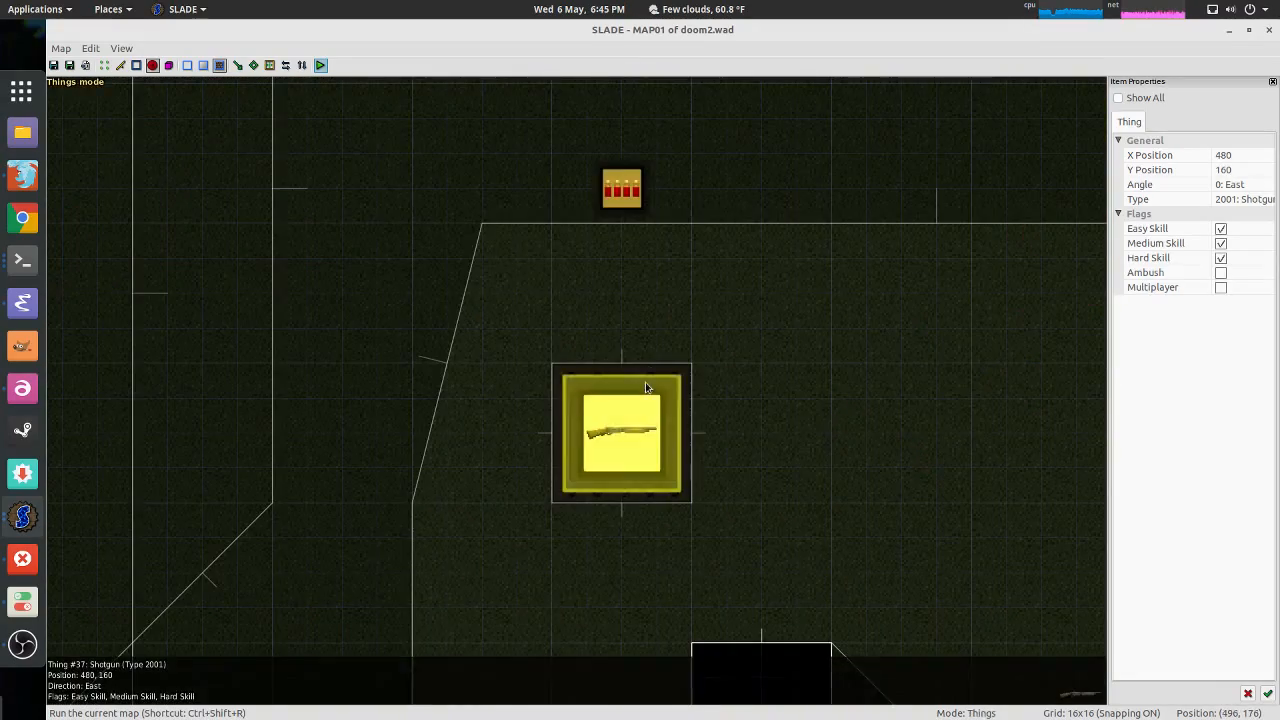
Step: Set the X offset of the long BROWNGRN courtyard wall behind the shotgun shells to 56 in the 3D view
scroll(668, 365, up, 4)
scroll(593, 376, down, 2)
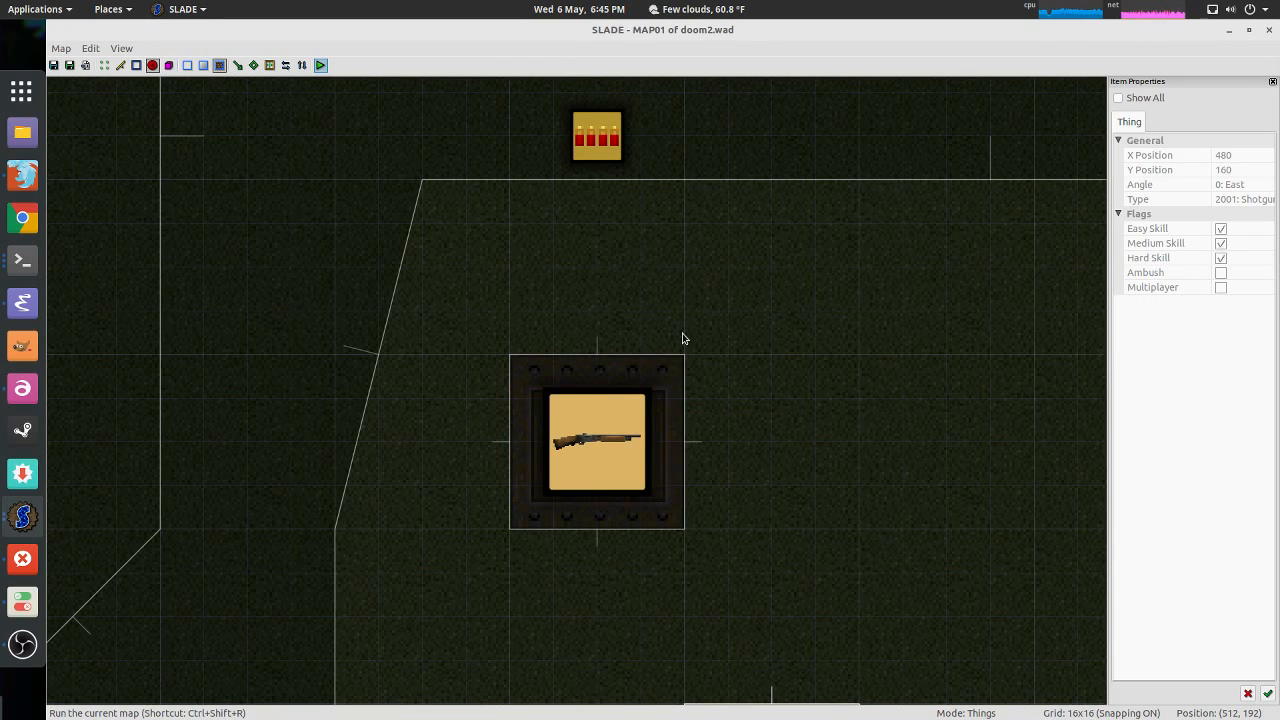
scroll(670, 340, down, 2)
middle_drag(680, 389, 694, 212)
scroll(739, 368, down, 1)
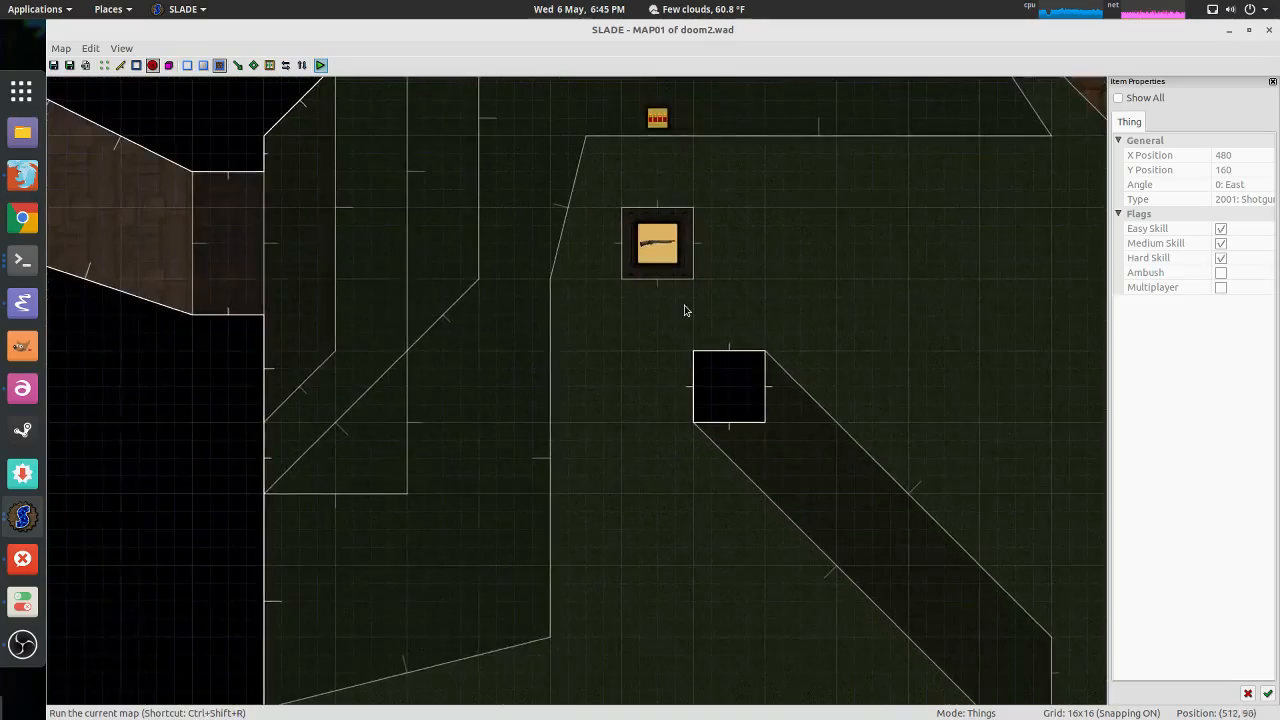
scroll(686, 307, up, 3)
key(q)
key(w)
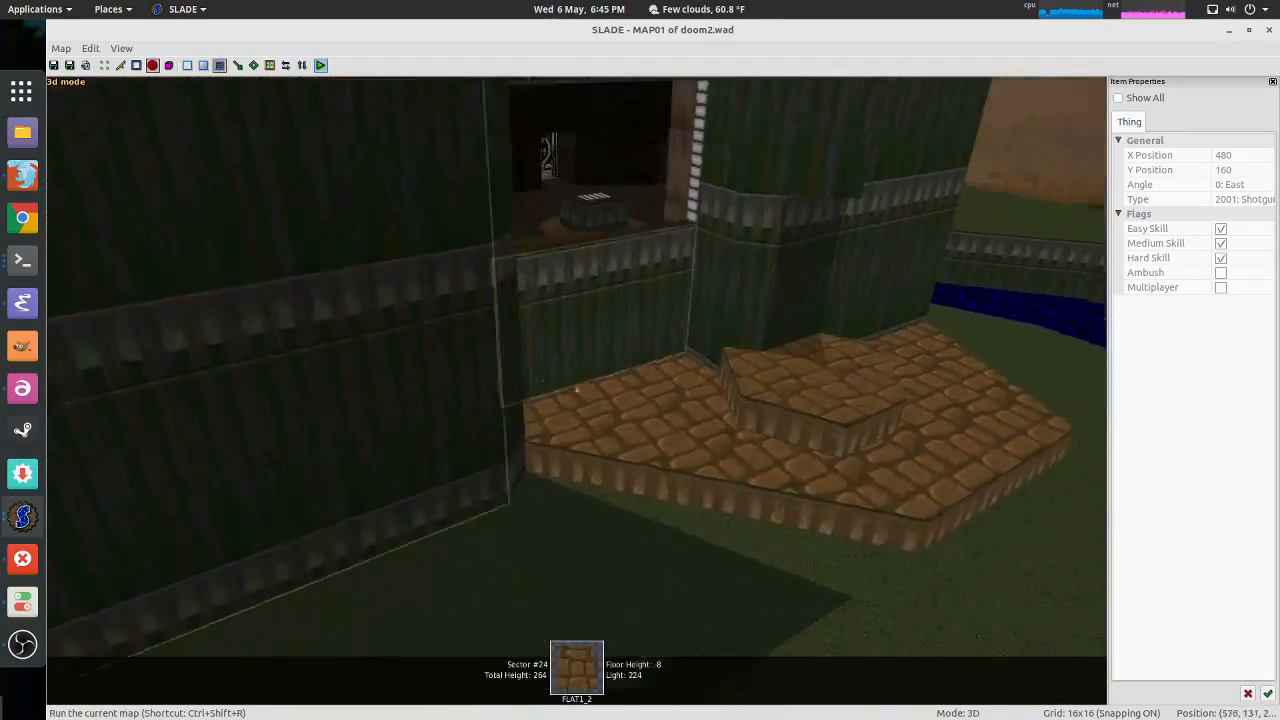
key(w)
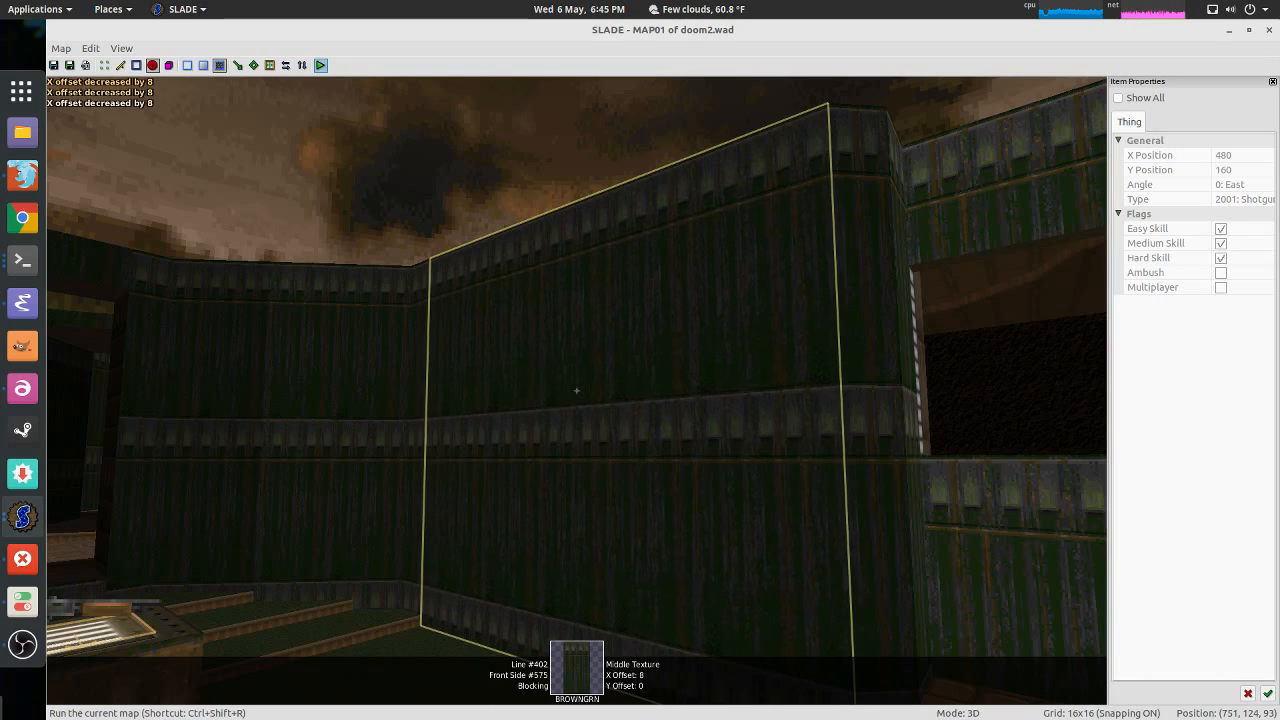
key(KP_4)
key(KP_4)
key(KP_4)
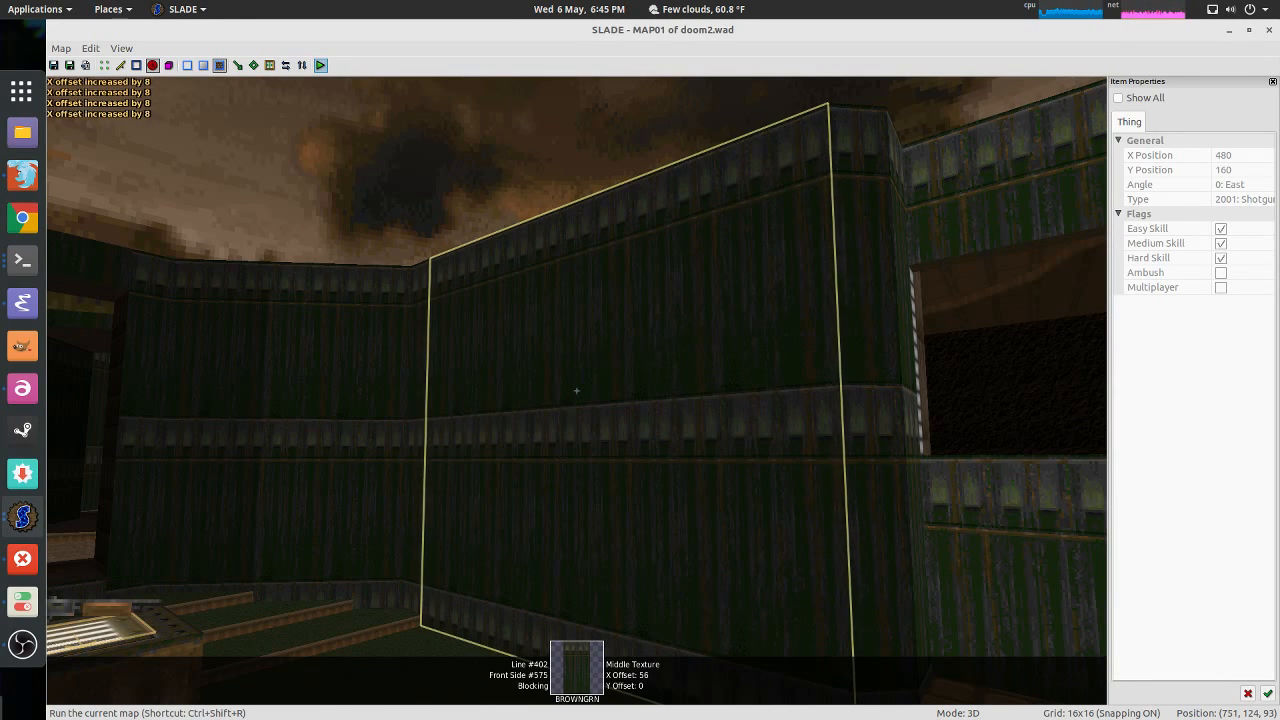
click(576, 390)
key(t)
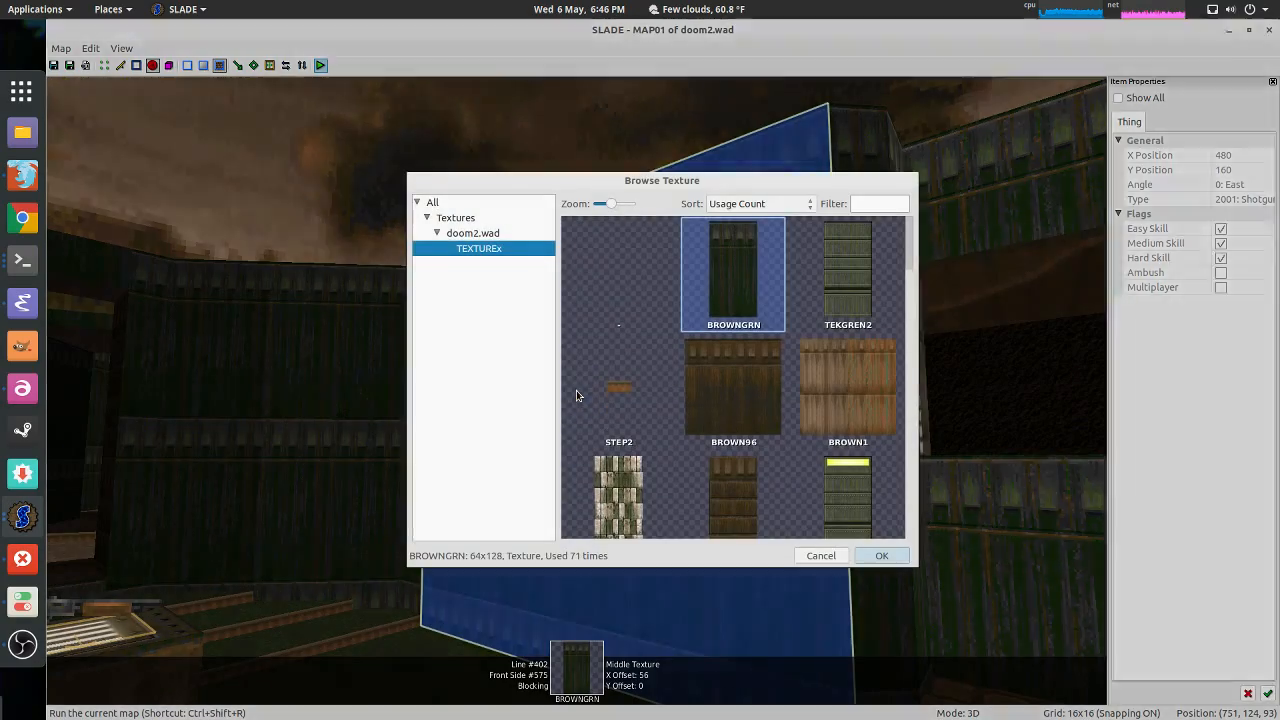
key(Return)
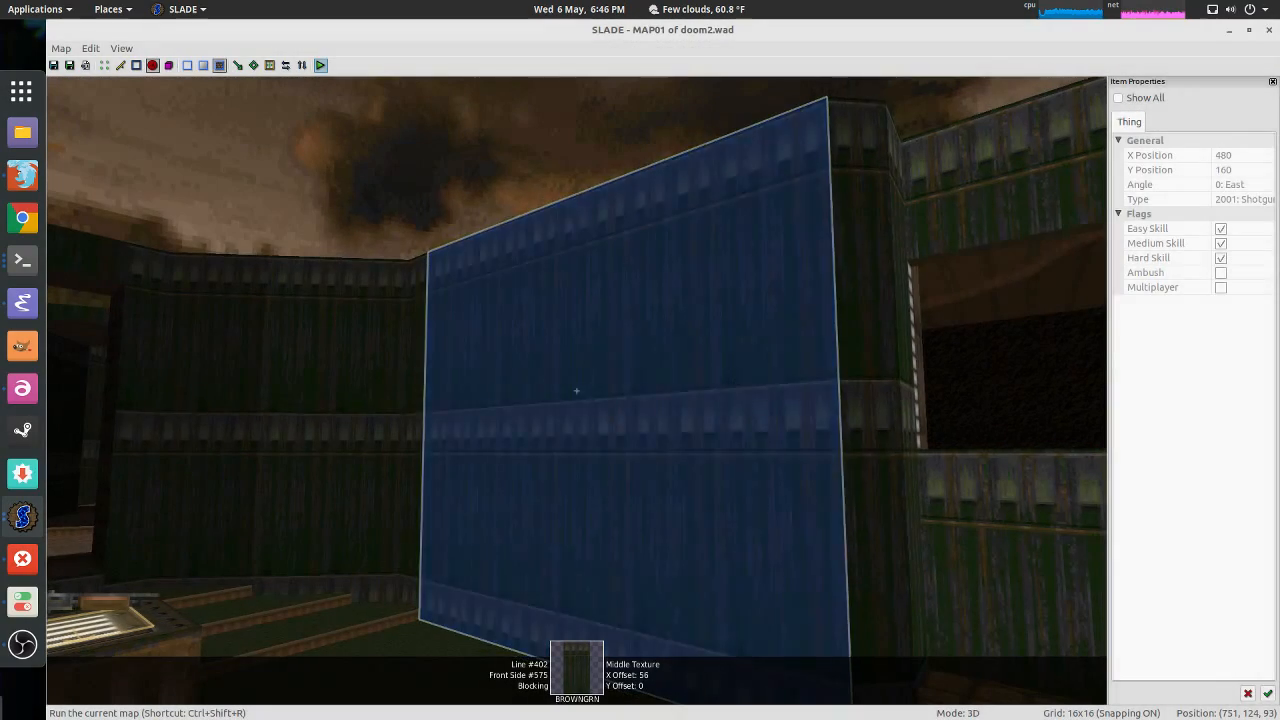
right_click(576, 390)
key(Escape)
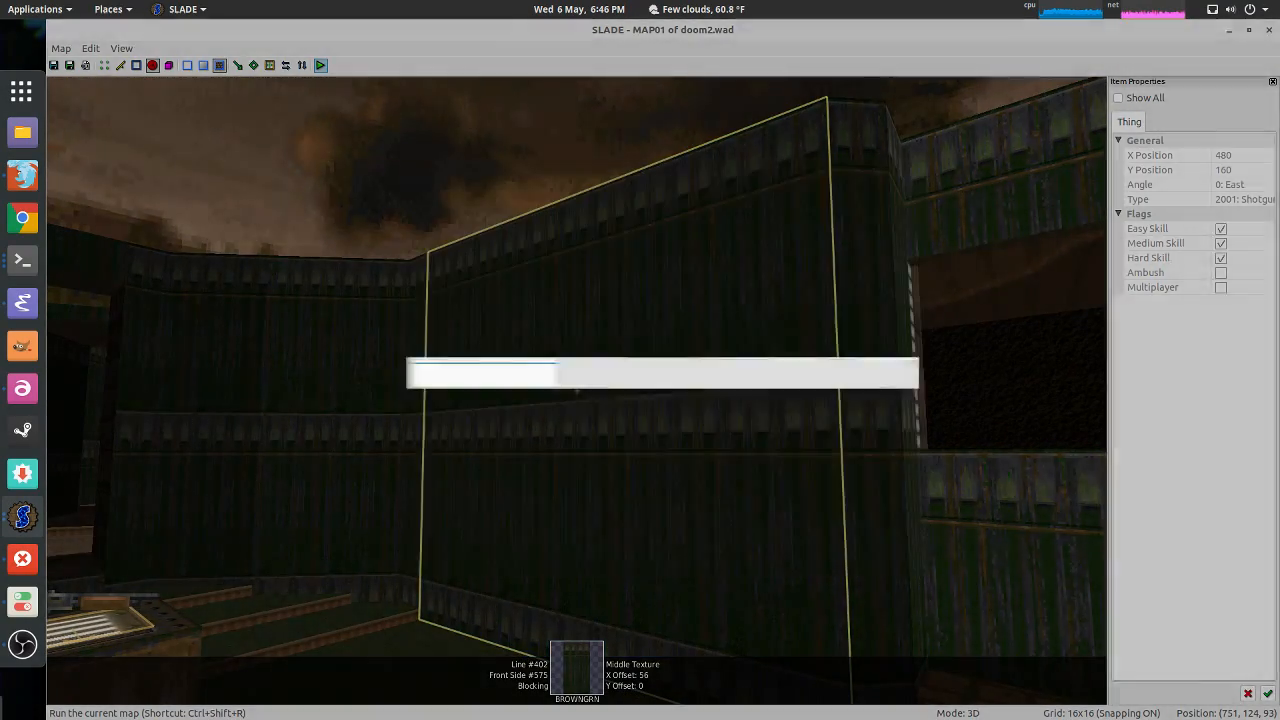
right_click(576, 390)
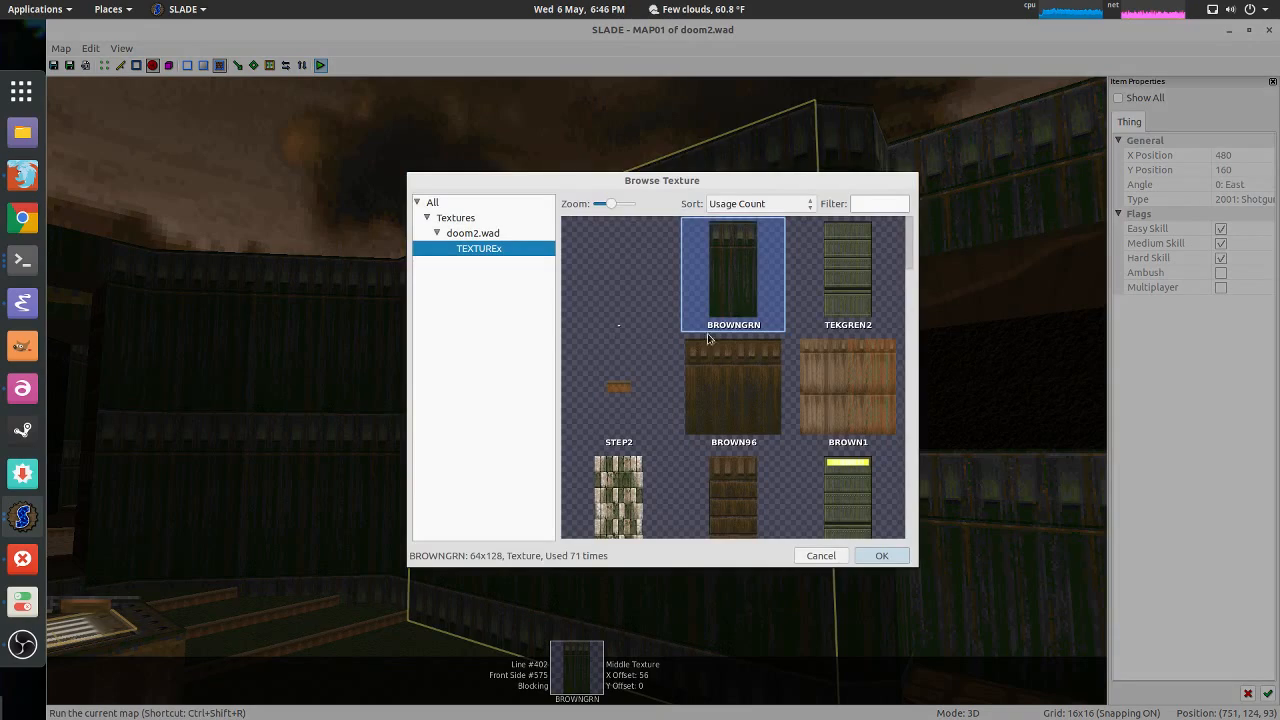
key(Escape)
Step: Examine the front-side texture and offsets in the line properties of the long BROWNGRN courtyard wall behind the shotgun shells
key(q)
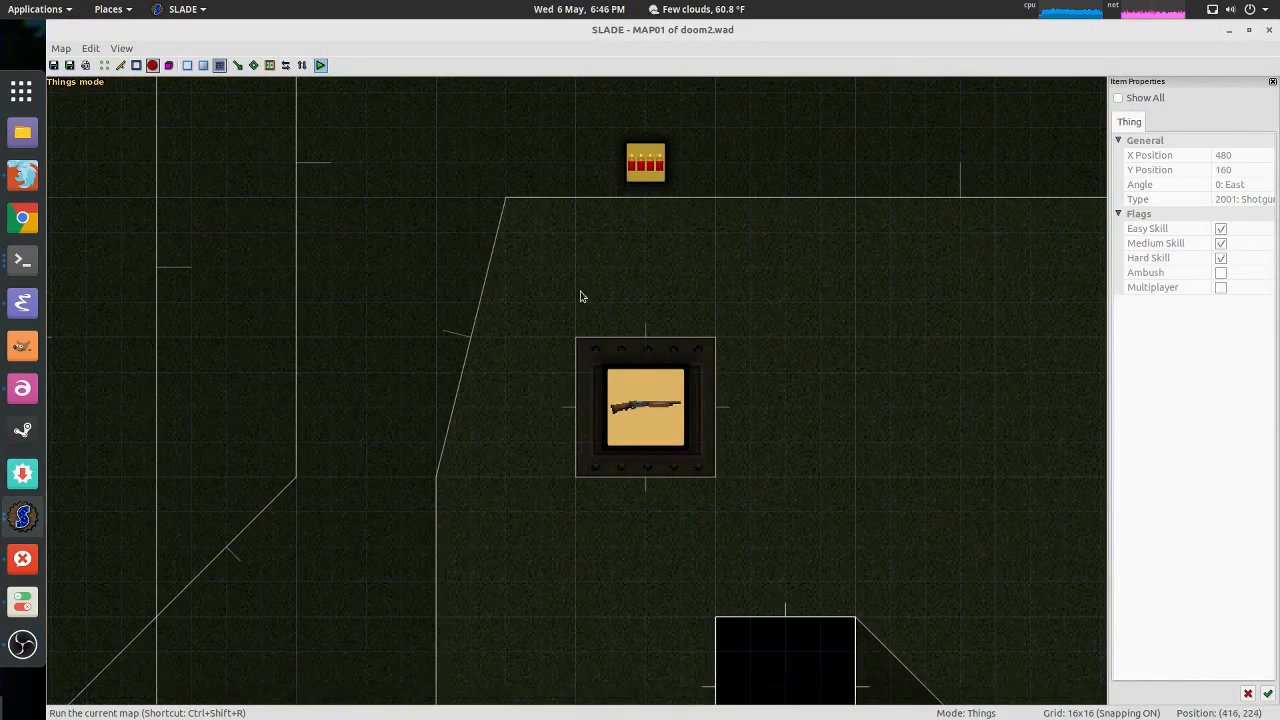
middle_drag(762, 253, 707, 427)
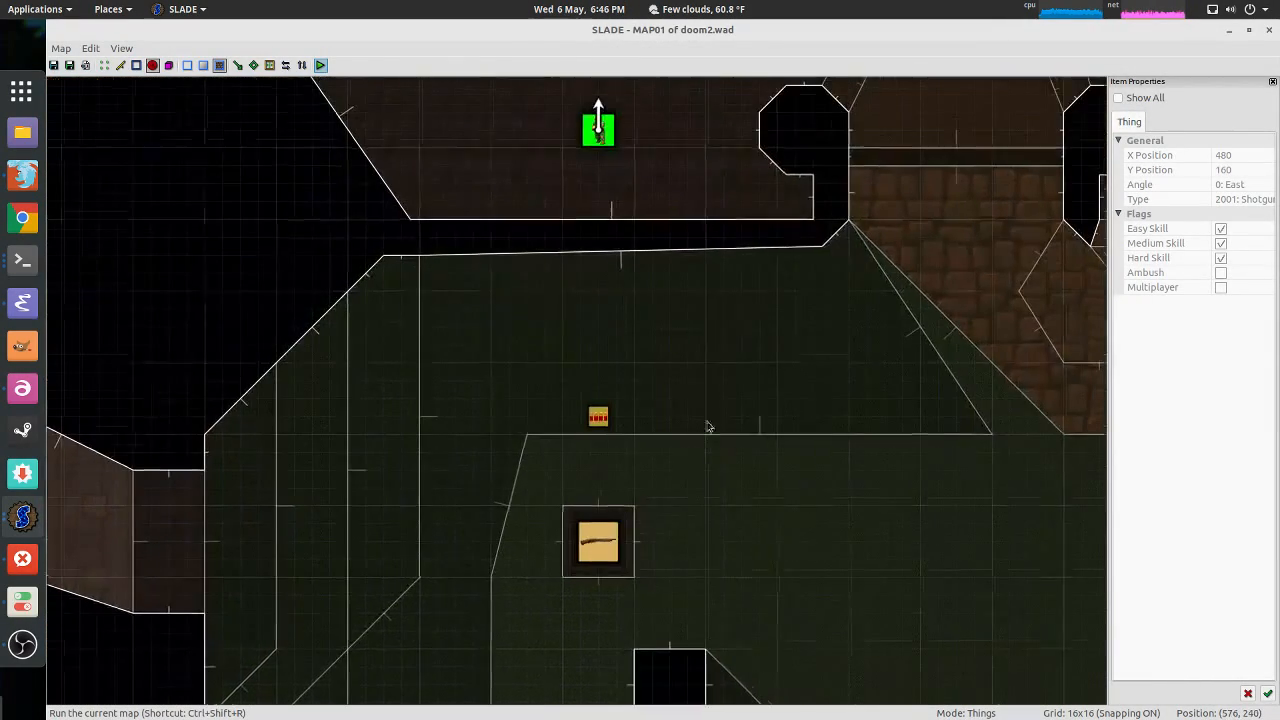
key(l)
right_click(616, 250)
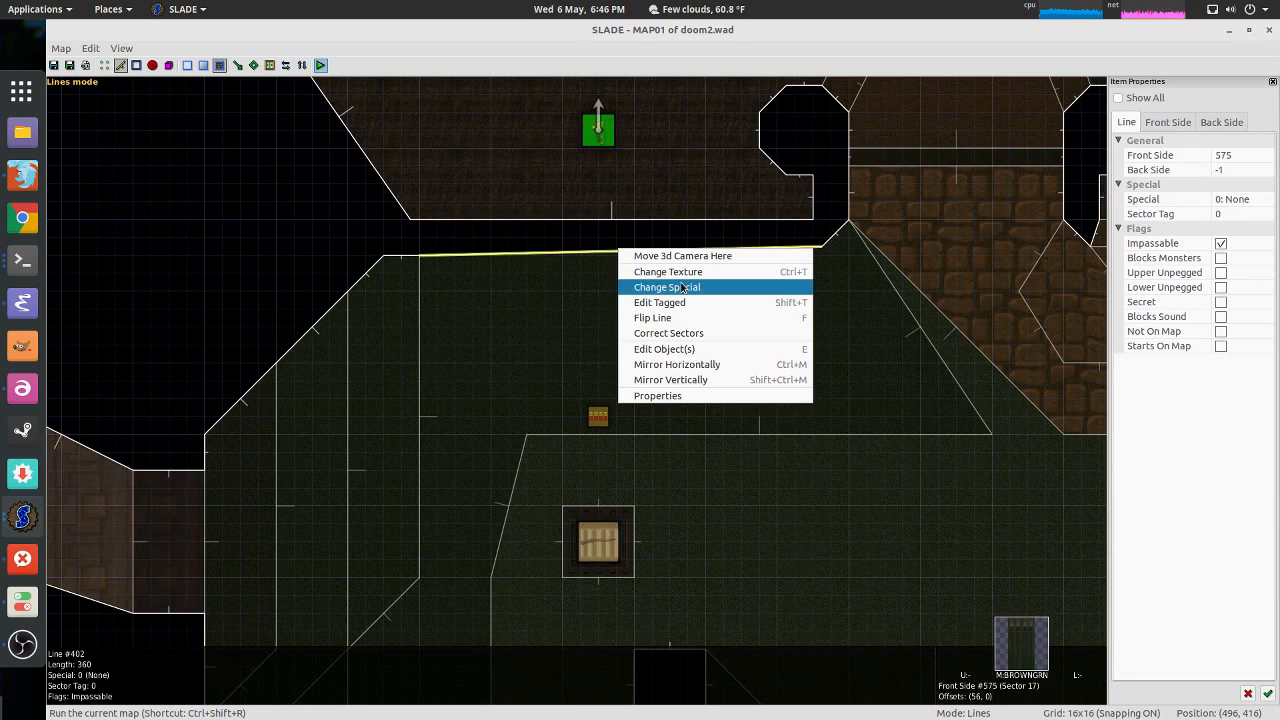
click(695, 398)
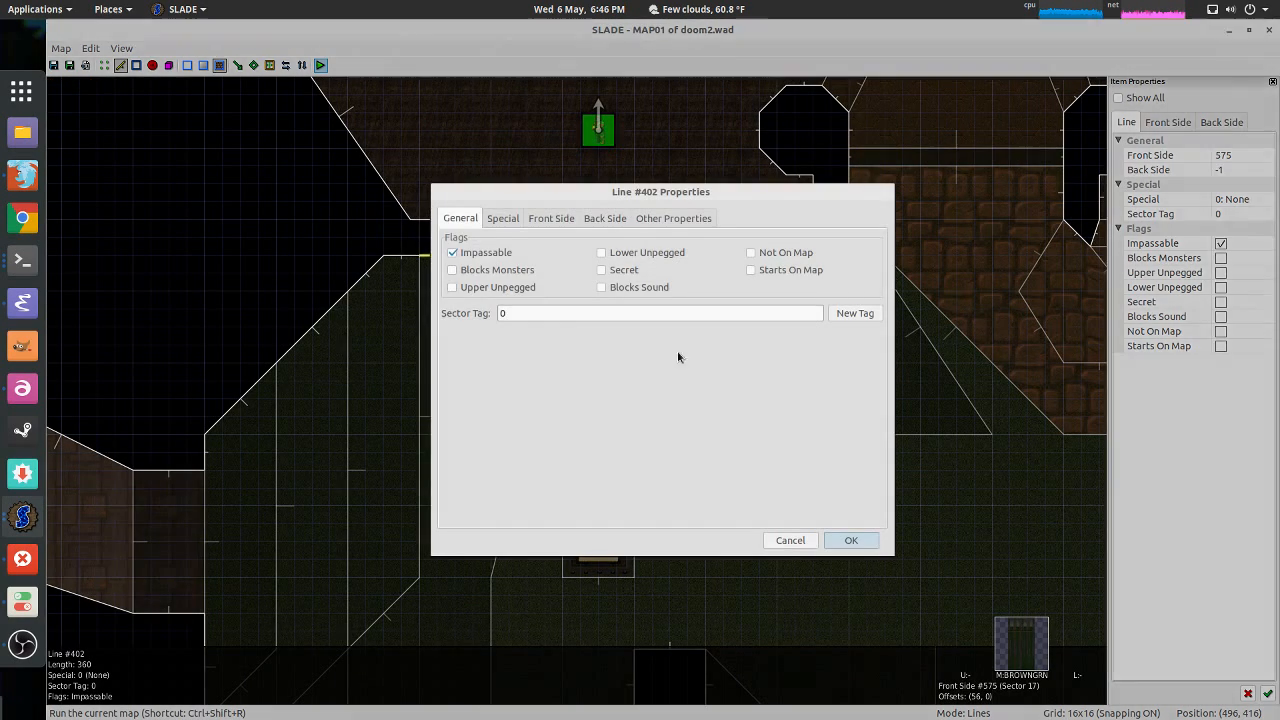
click(506, 218)
click(550, 220)
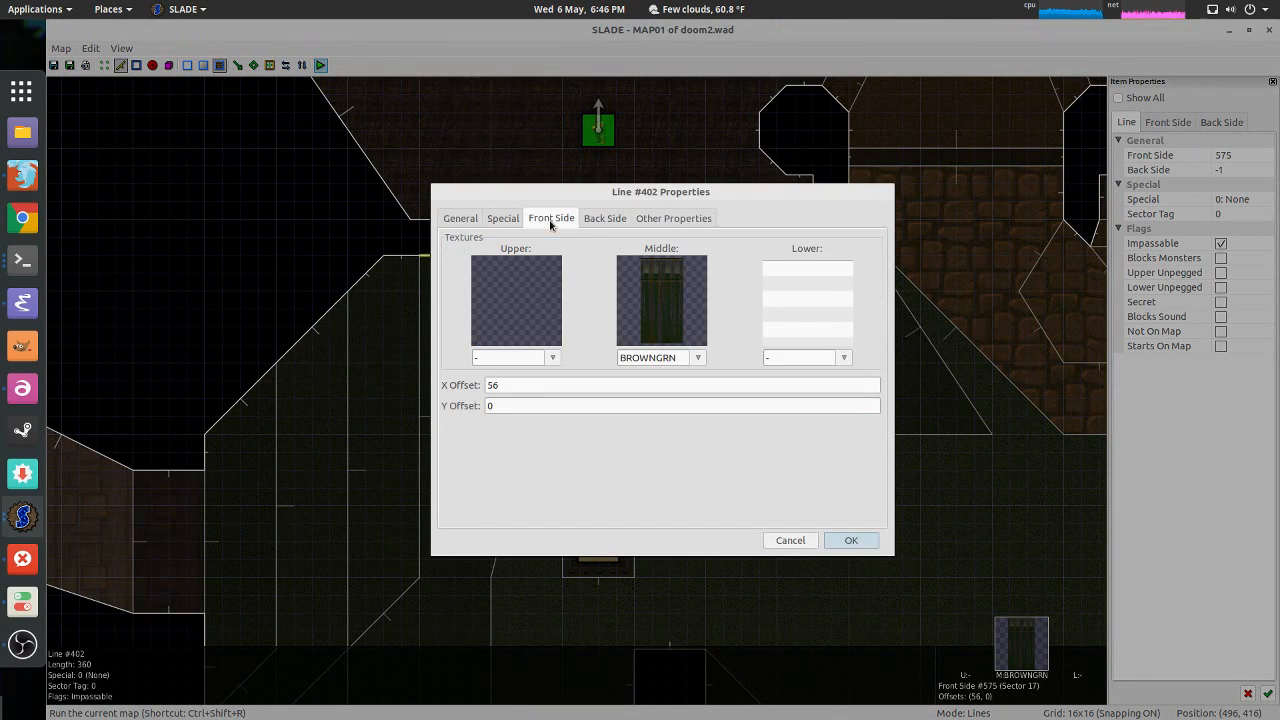
click(526, 391)
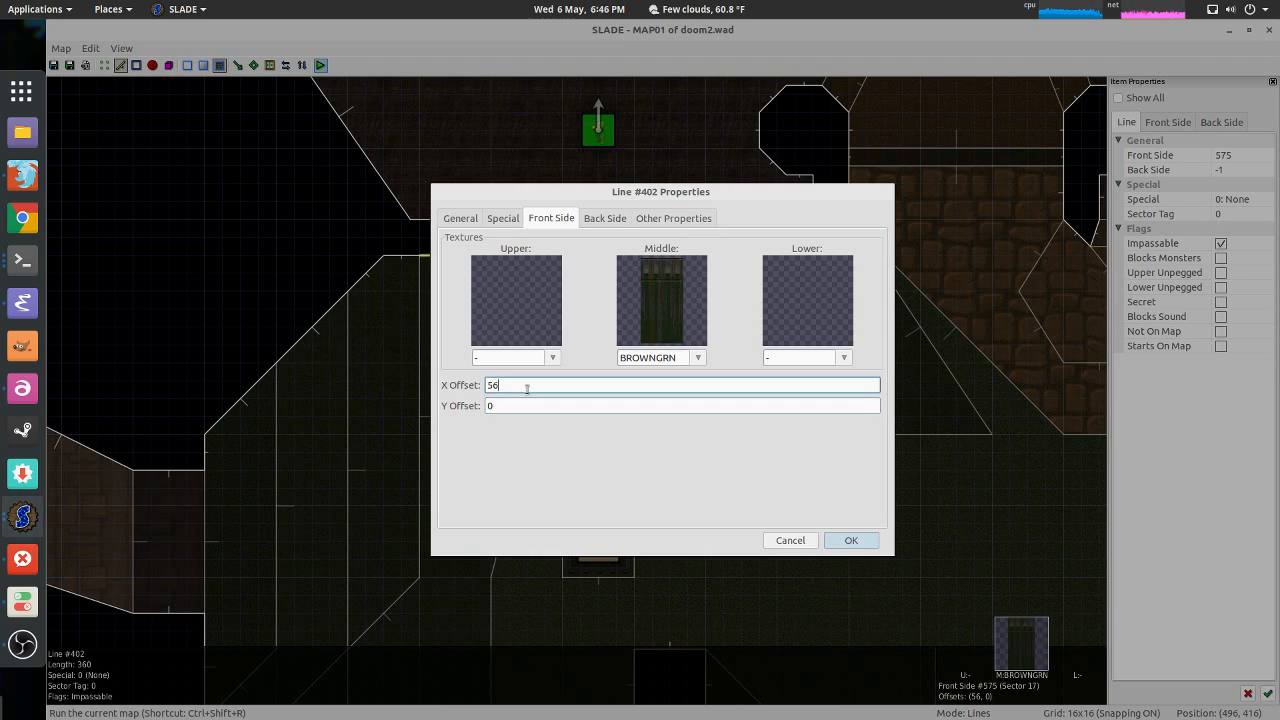
click(805, 541)
Step: Set the long BROWNGRN courtyard wall's X offset to 24 in the 3D view, turning off the highlight to judge the alignment
key(q)
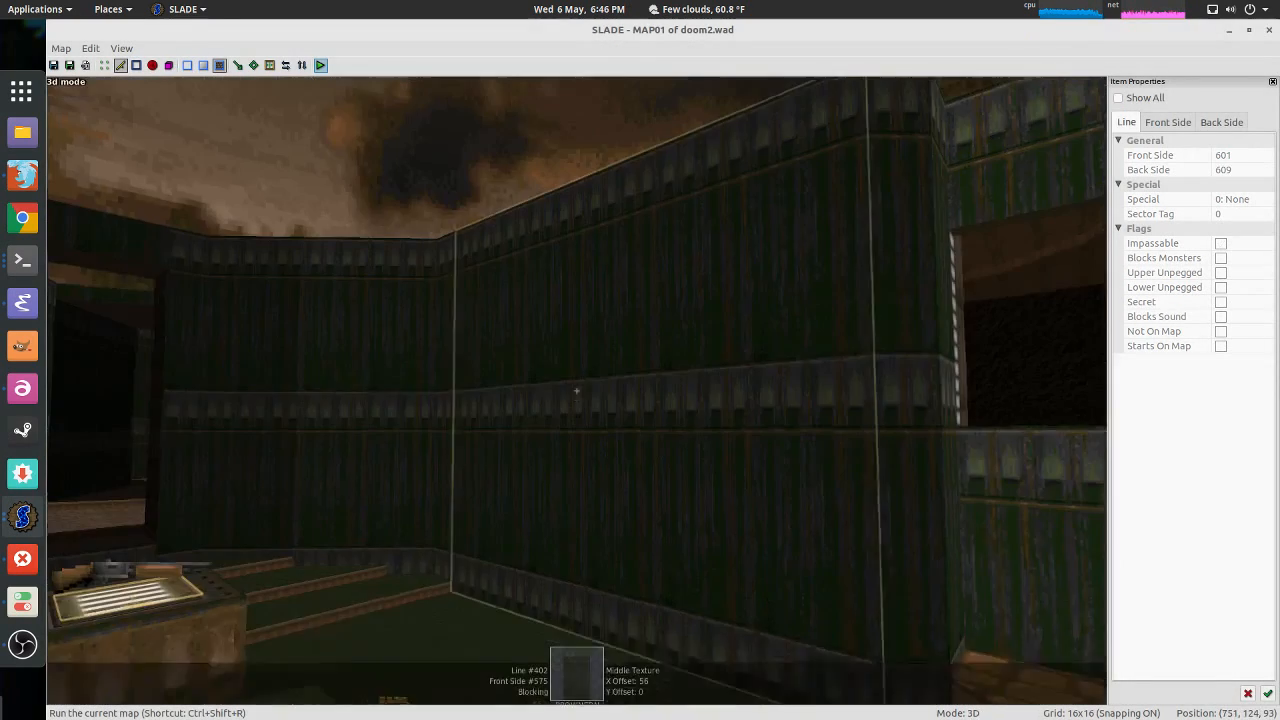
key(w)
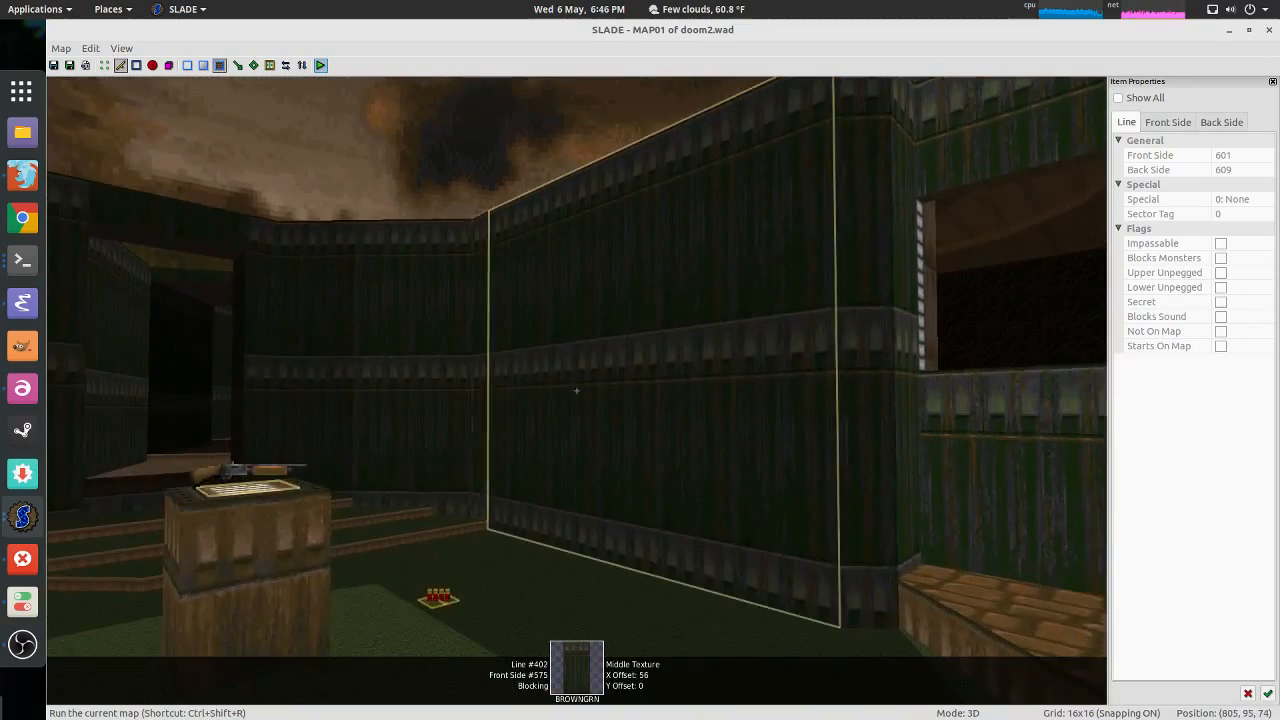
key(w)
key(s)
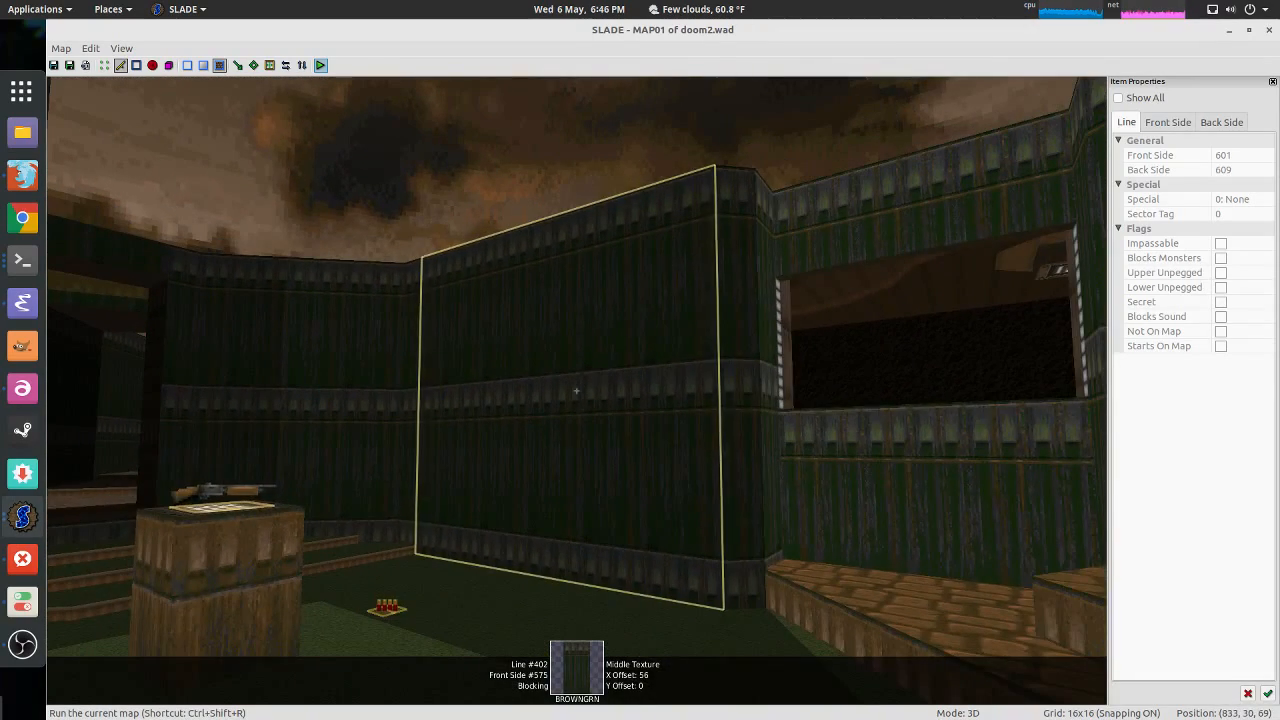
key(KP_Left)
key(KP_Left)
key(KP_Left)
key(KP_Left)
key(KP_Left)
key(w)
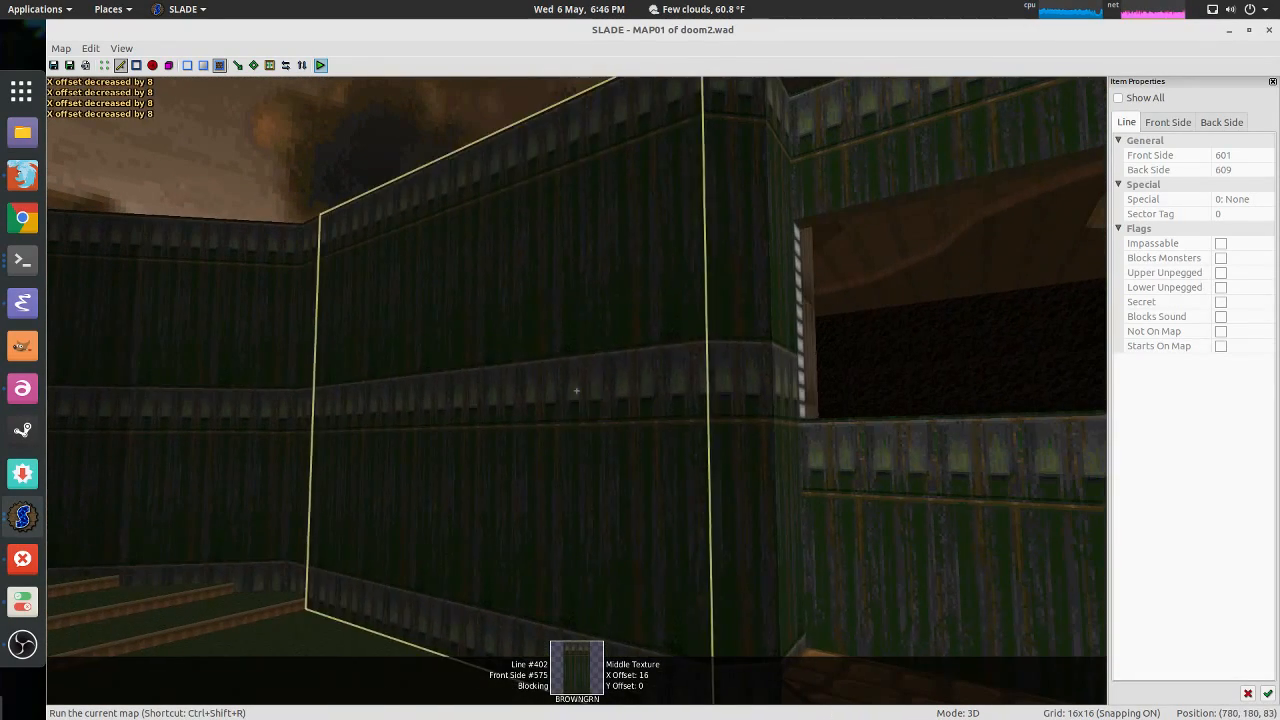
key(h)
key(h)
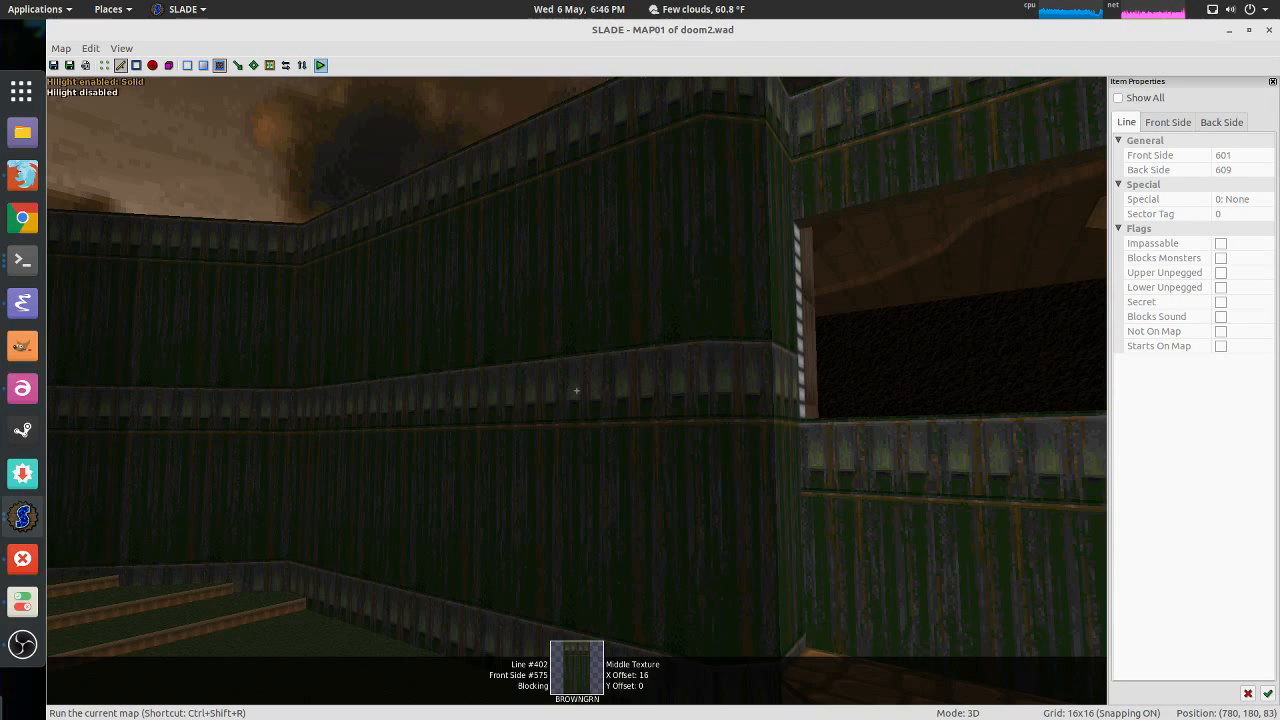
key(KP_Left)
key(KP_Left)
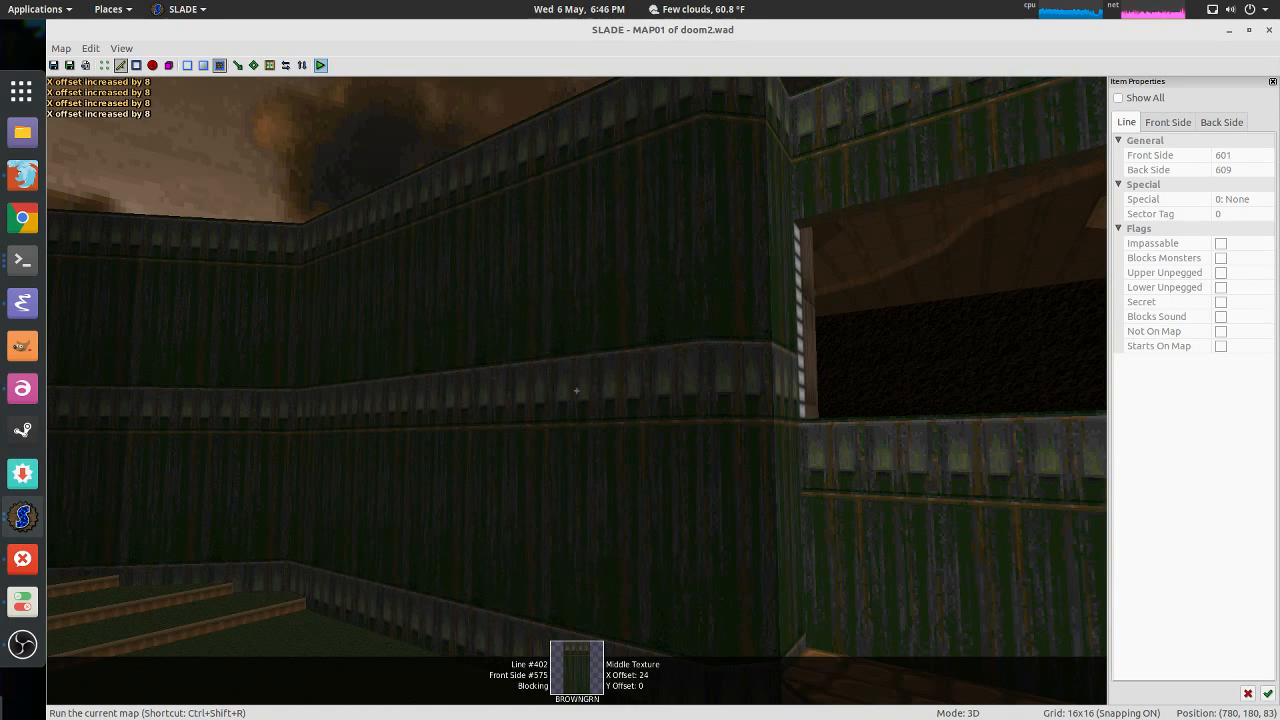
Step: Set the X offset of the short BROWNGRN wall segment at the long wall's west corner to -32 and restore the outline highlight
key(w)
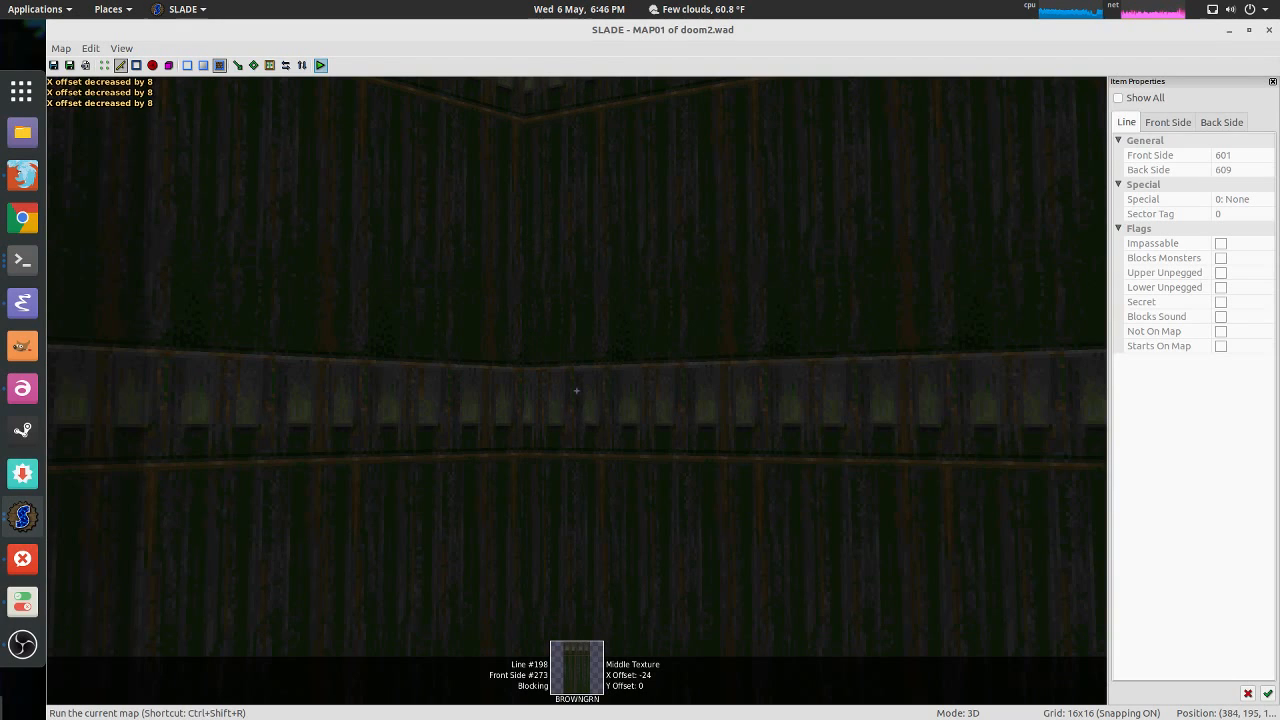
key(KP_Right)
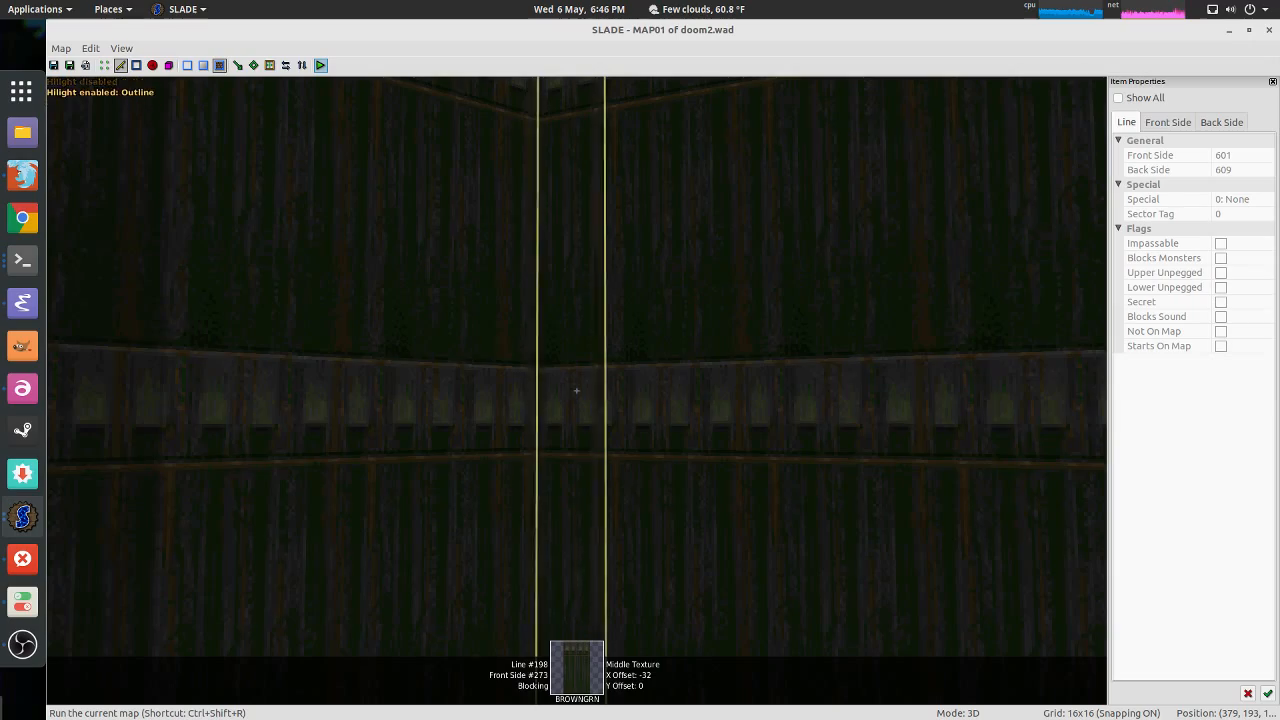
key(s)
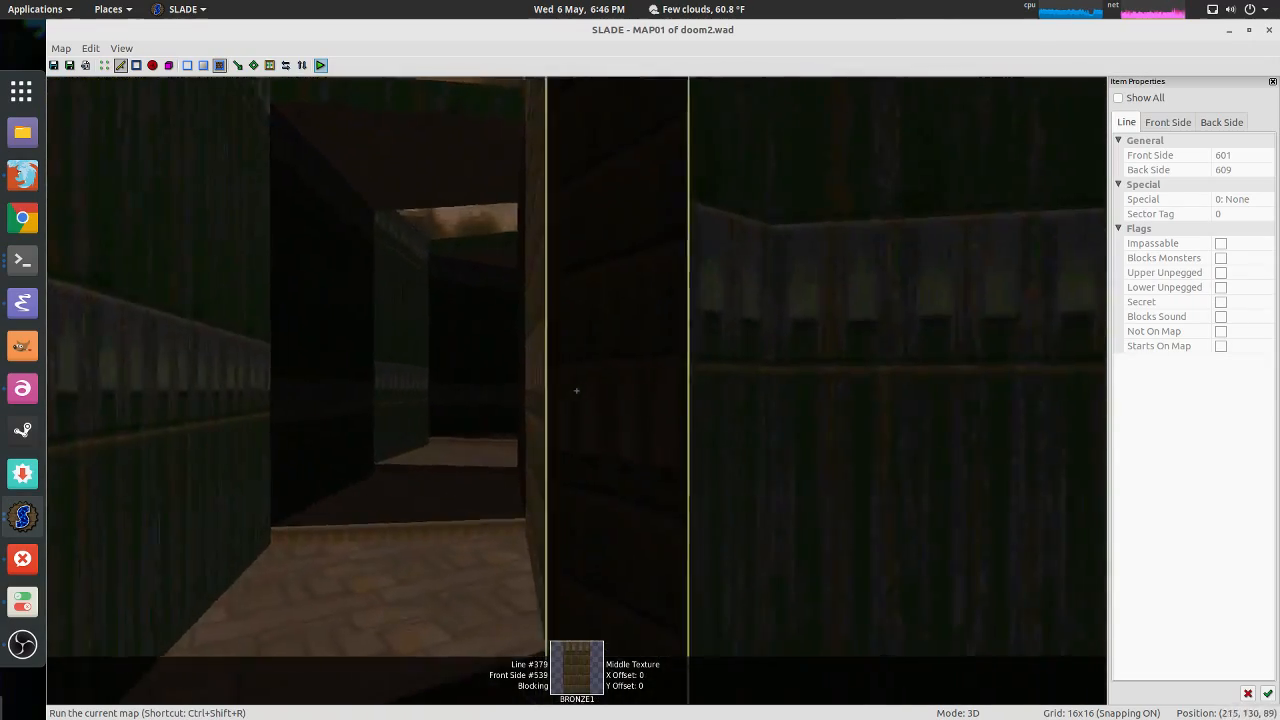
Step: Inspect the corridor, courtyard walls, pillar and shotgun pedestal from several sides in the 3D view
key(w)
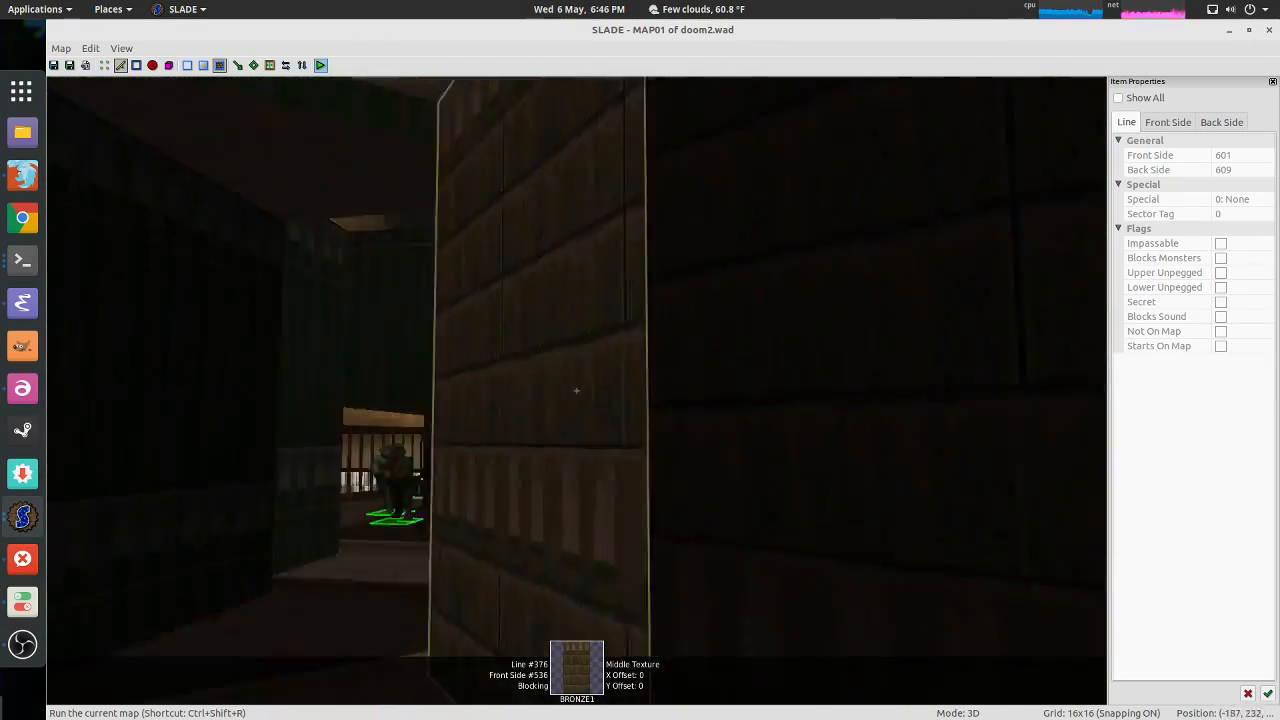
key(w)
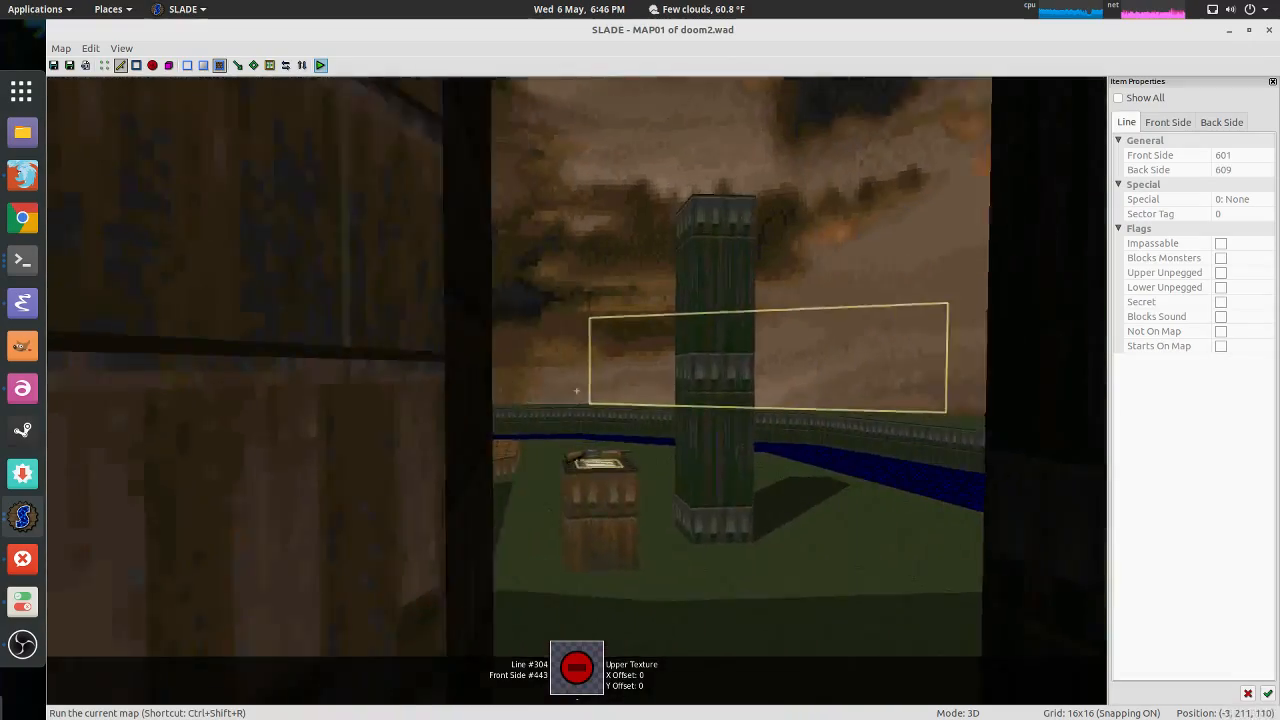
key(w)
key(s)
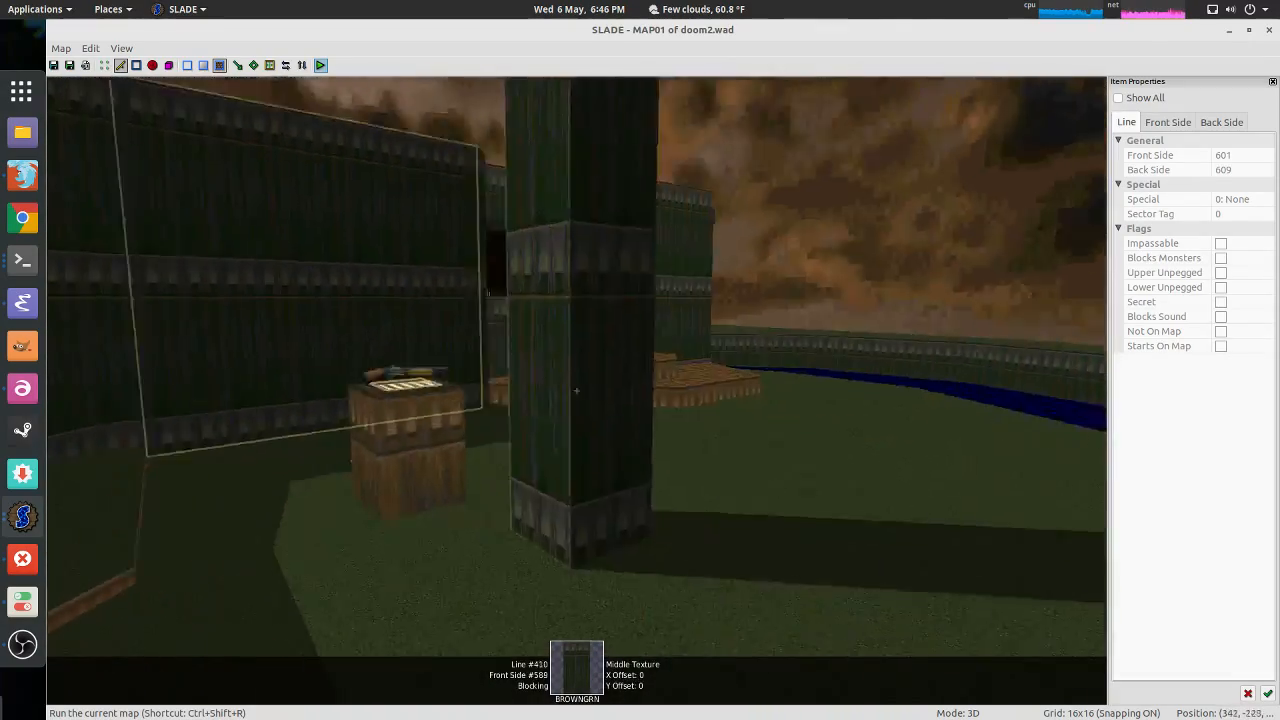
key(w)
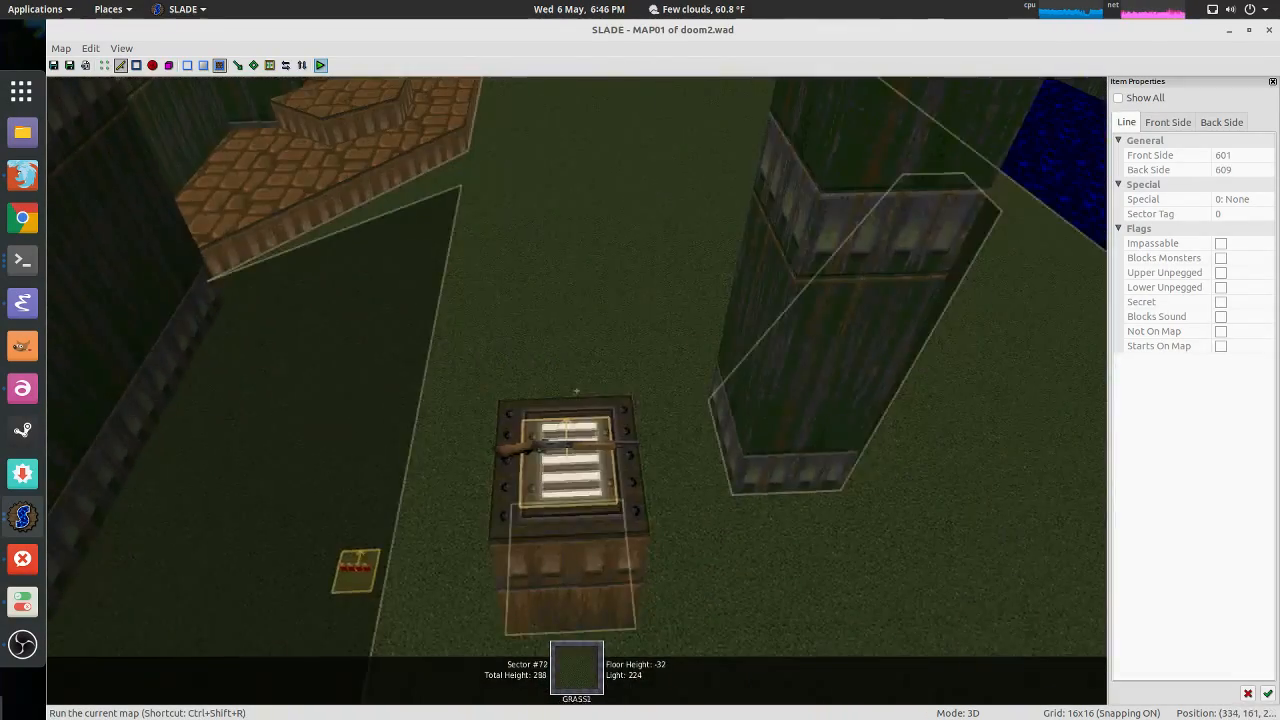
key(w)
key(s)
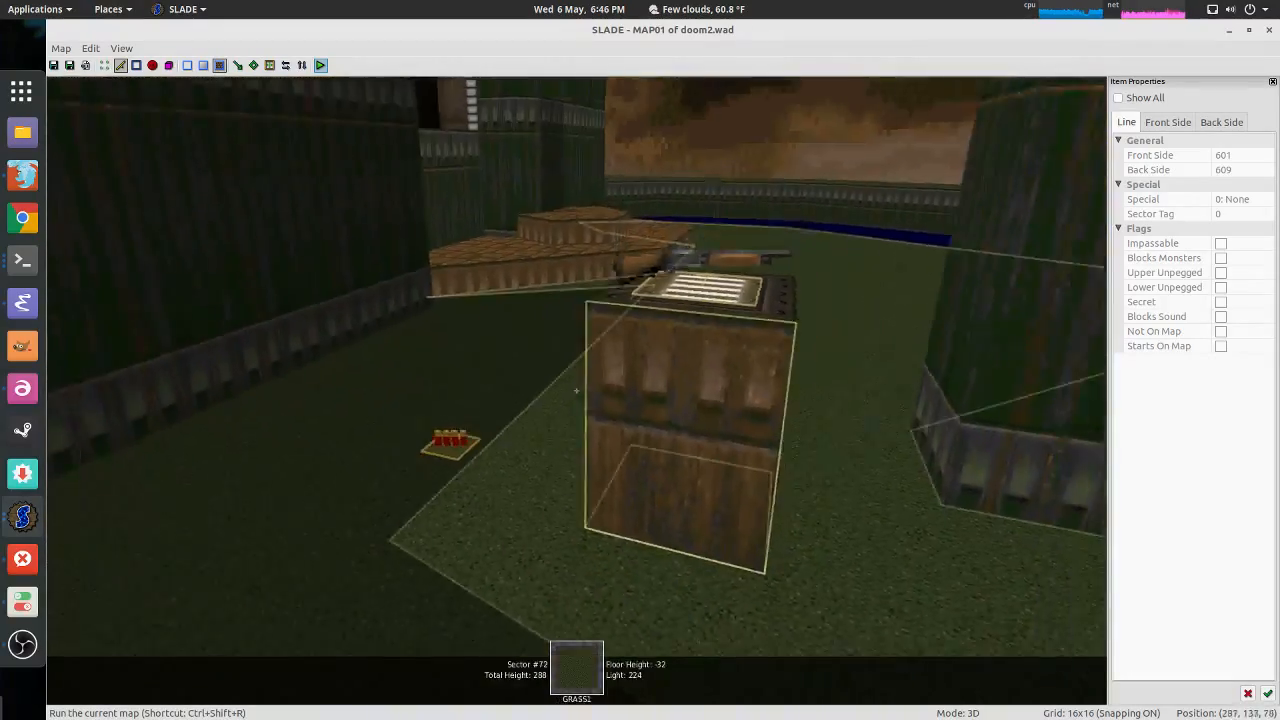
key(a)
key(w)
key(s)
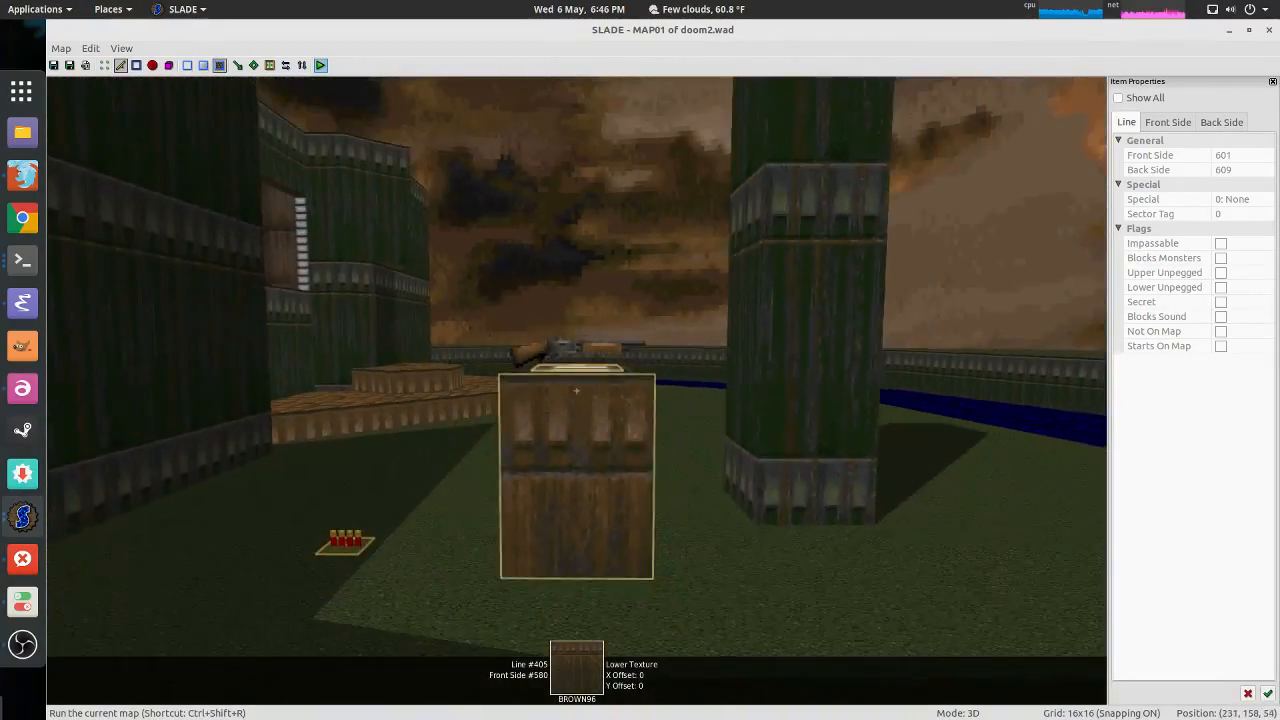
key(d)
key(w)
key(s)
key(w)
key(s)
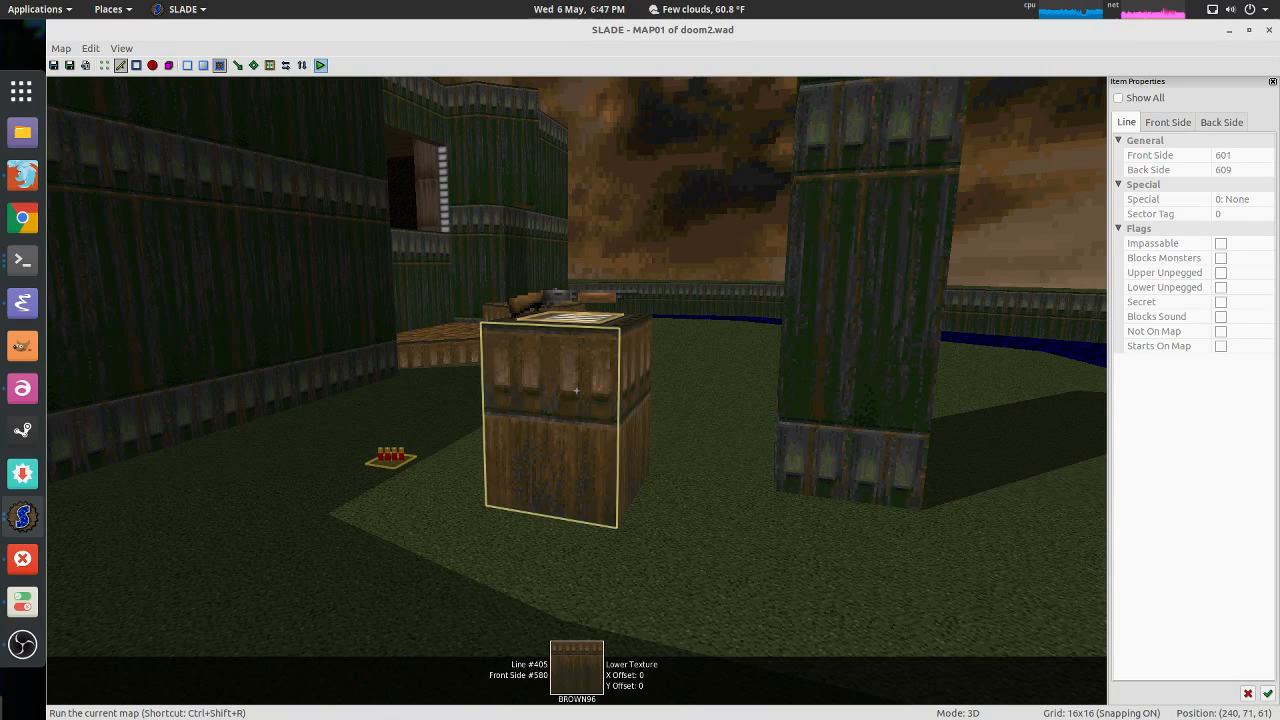
Step: Filter the textures by "sw" and apply the SW2BRN1 switch texture to the shotgun pedestal's west face
click(576, 390)
right_click(576, 390)
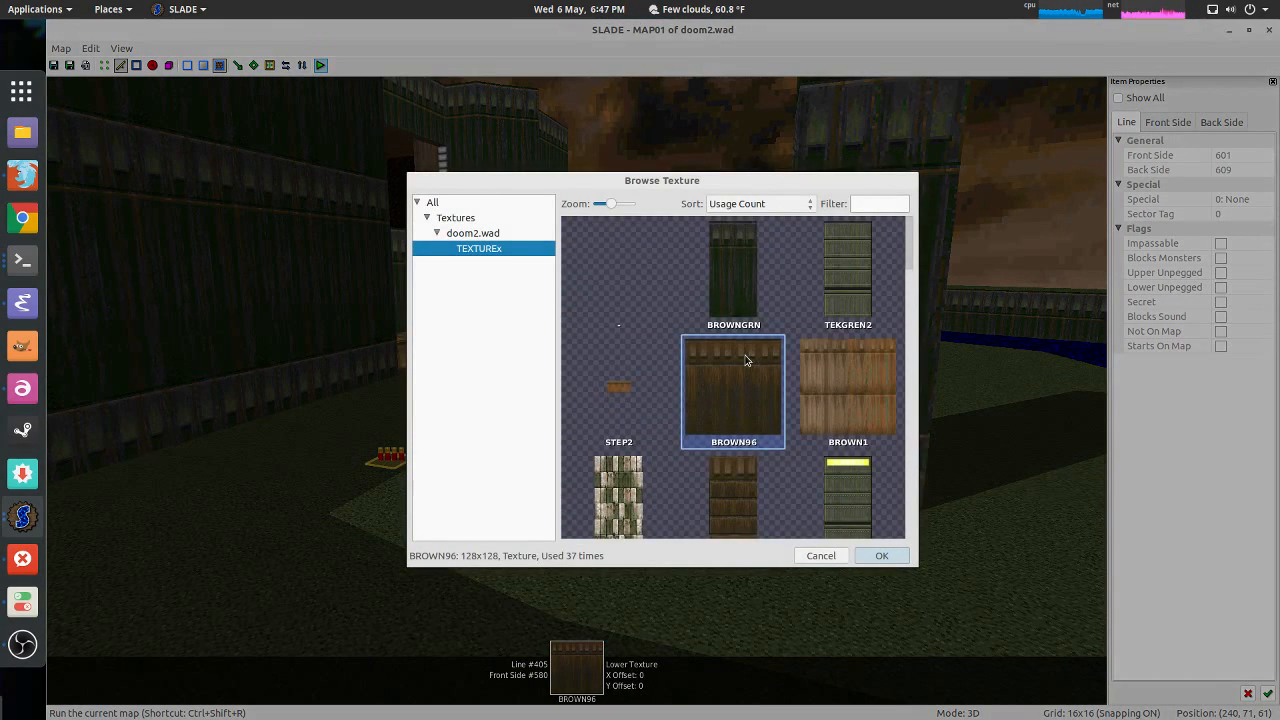
scroll(745, 360, down, 5)
scroll(745, 360, up, 1)
click(862, 204)
text(sw)
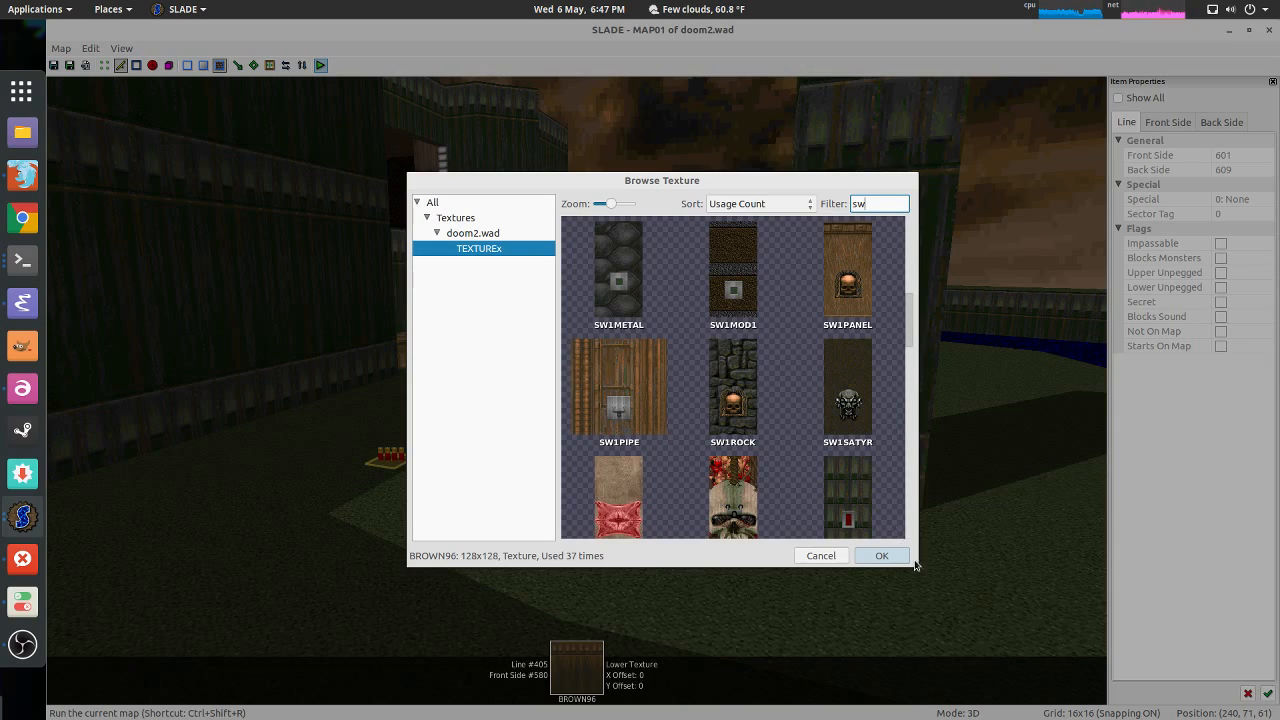
drag(912, 561, 968, 620)
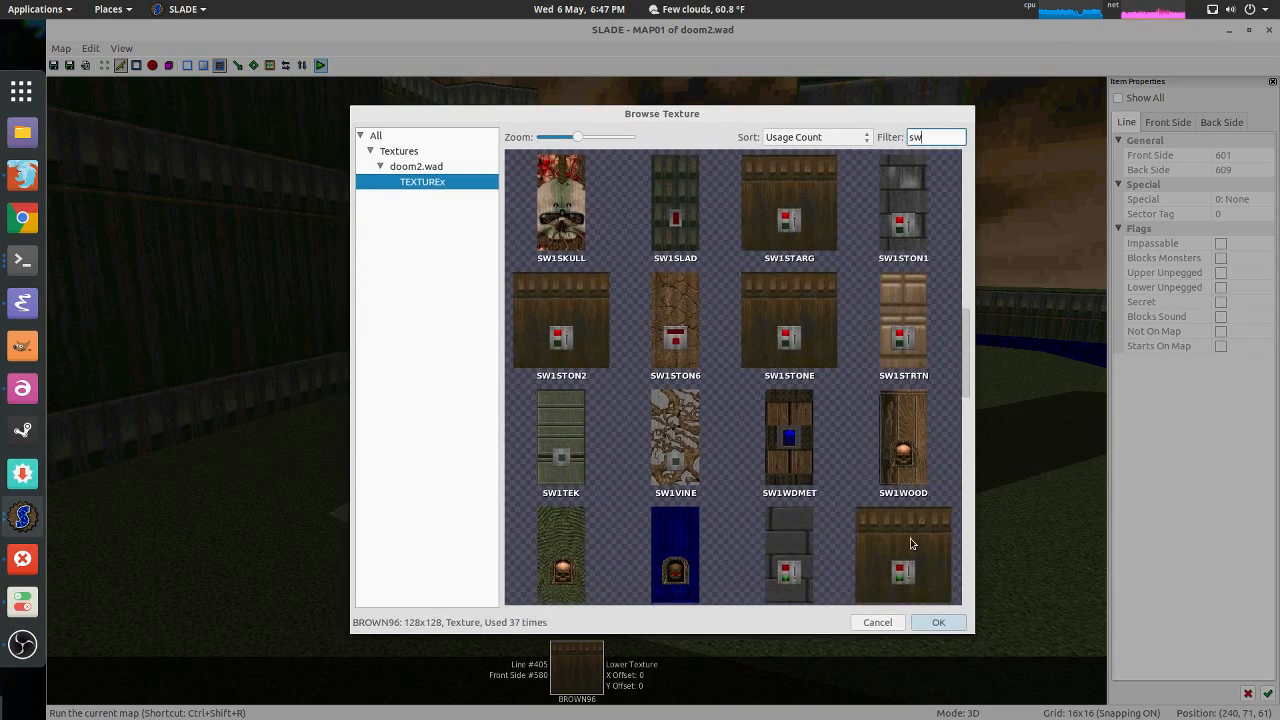
double_click(910, 538)
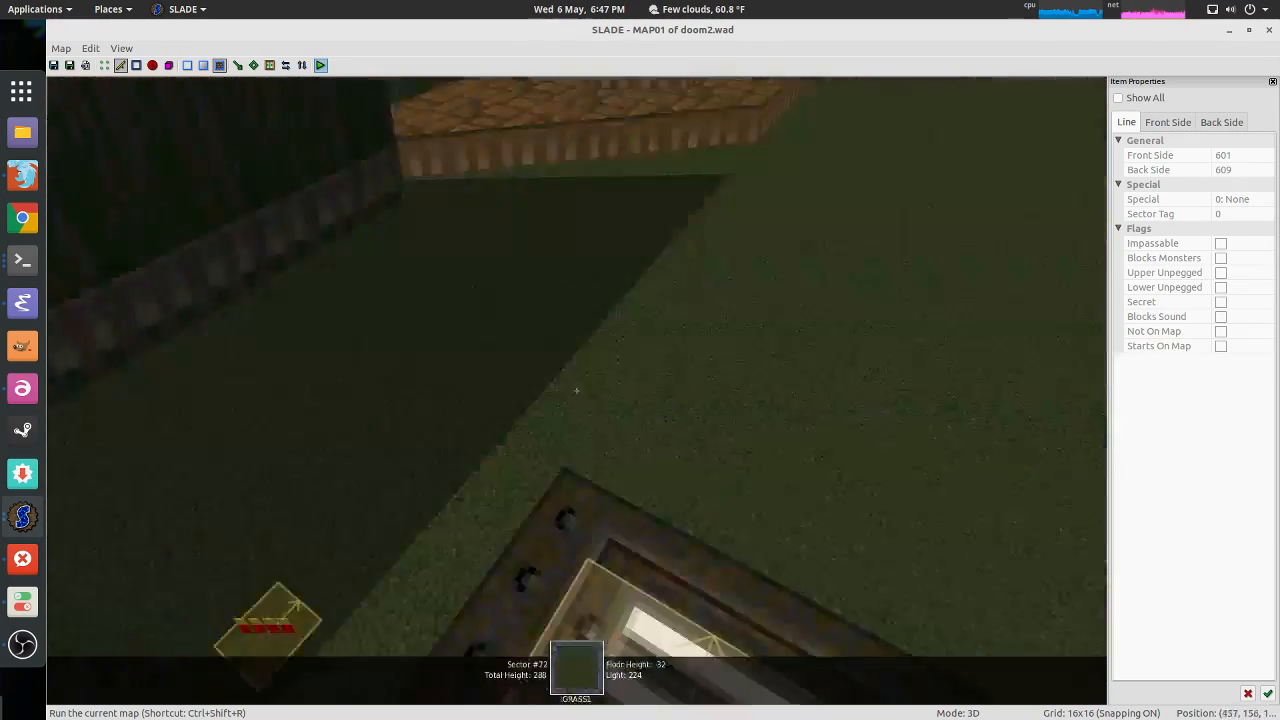
Step: Clear the face selection and raise the shotgun pedestal's floor height to 104
scroll(576, 390, up, 4)
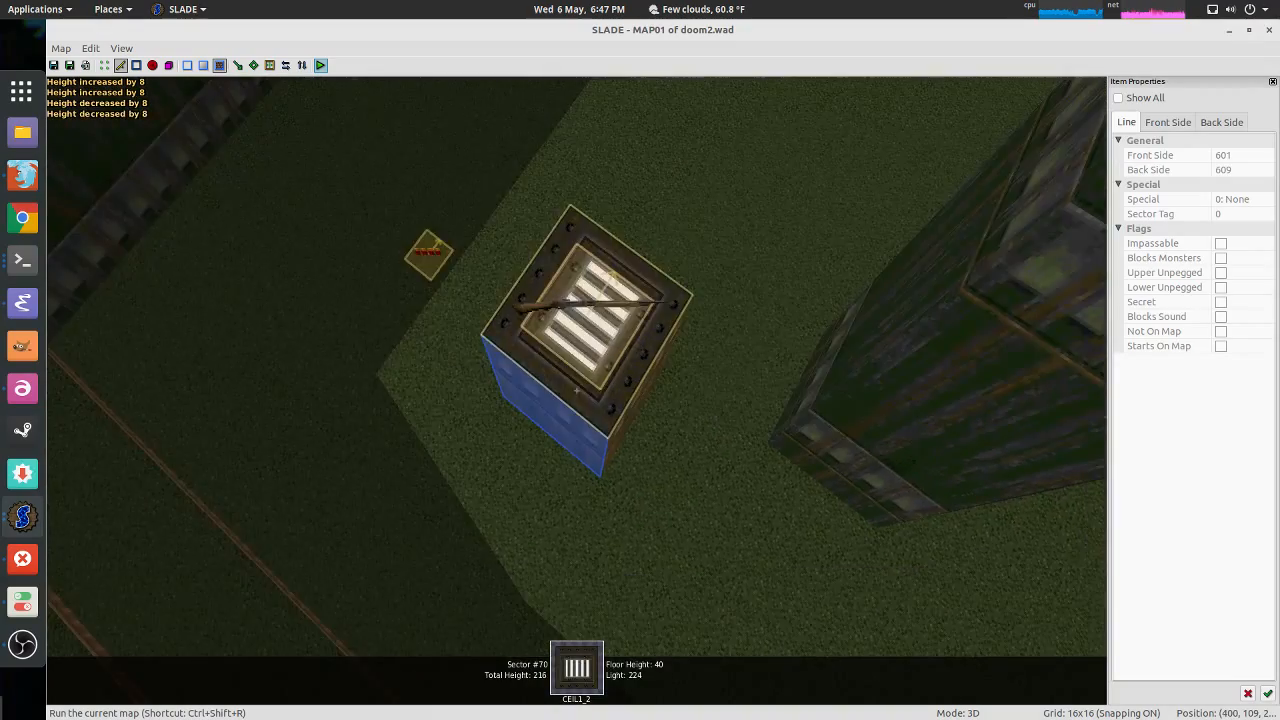
scroll(576, 390, down, 2)
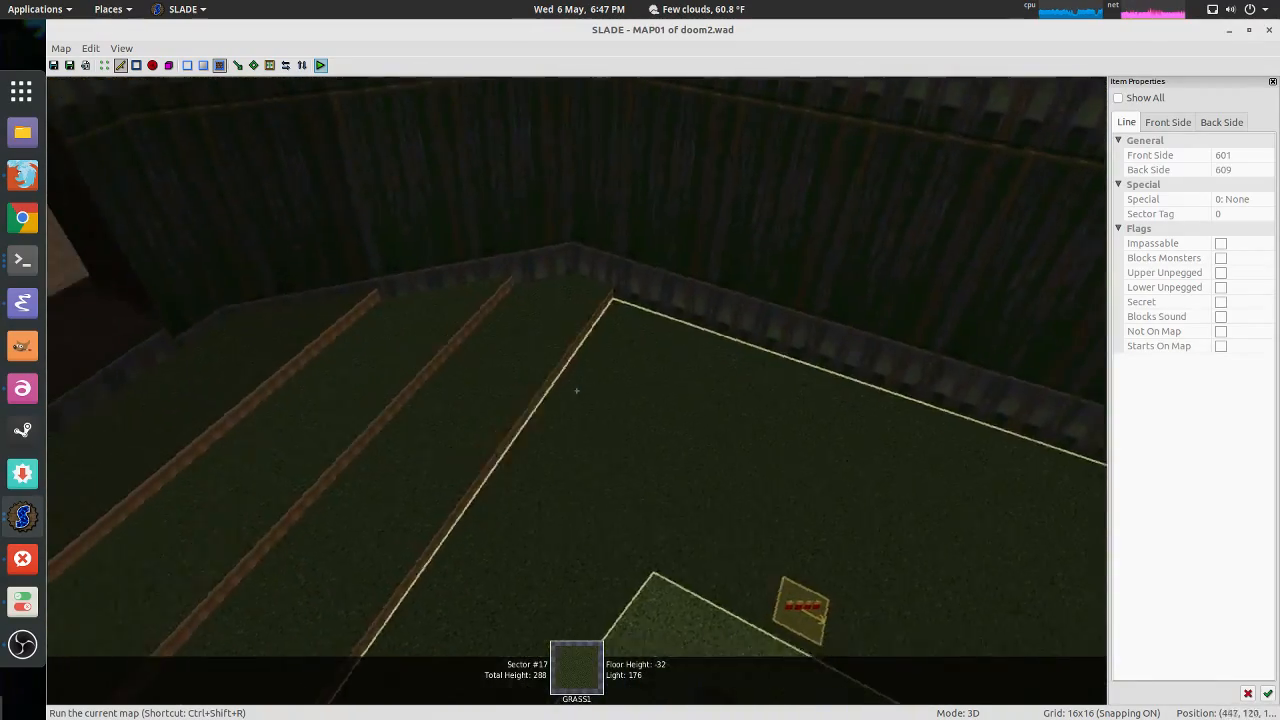
scroll(577, 367, up, 1)
scroll(577, 367, down, 1)
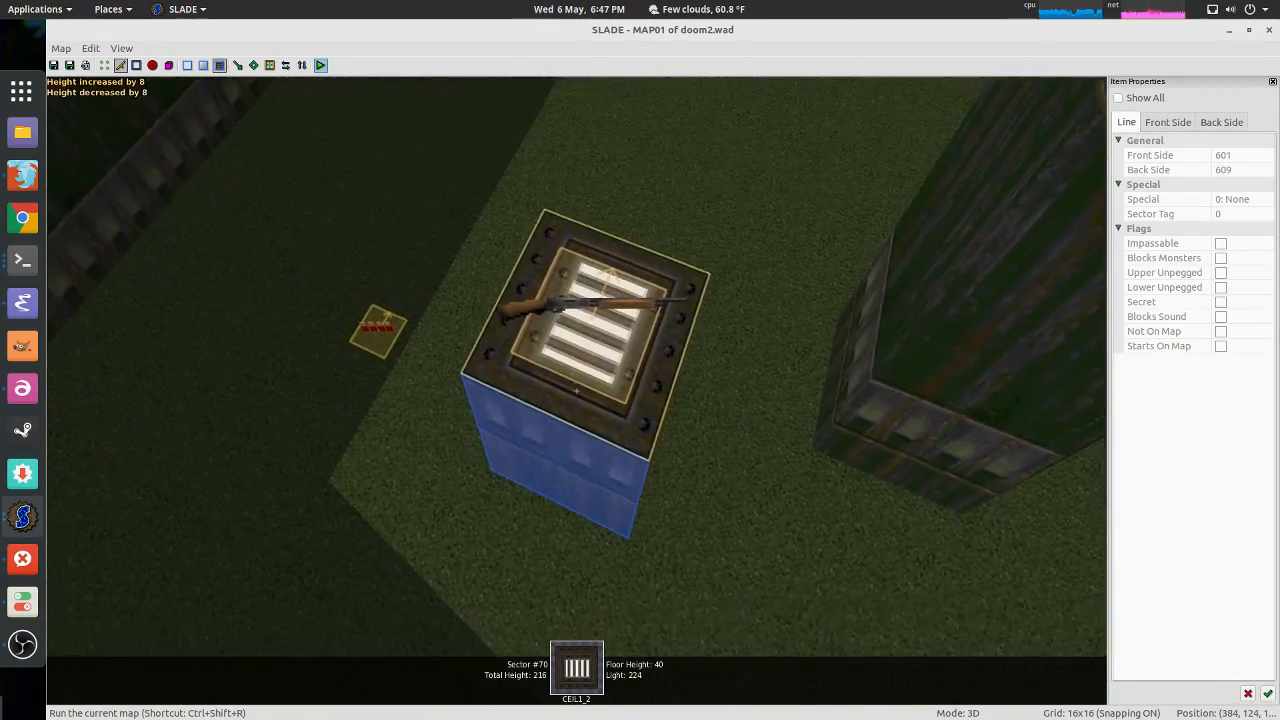
key(c)
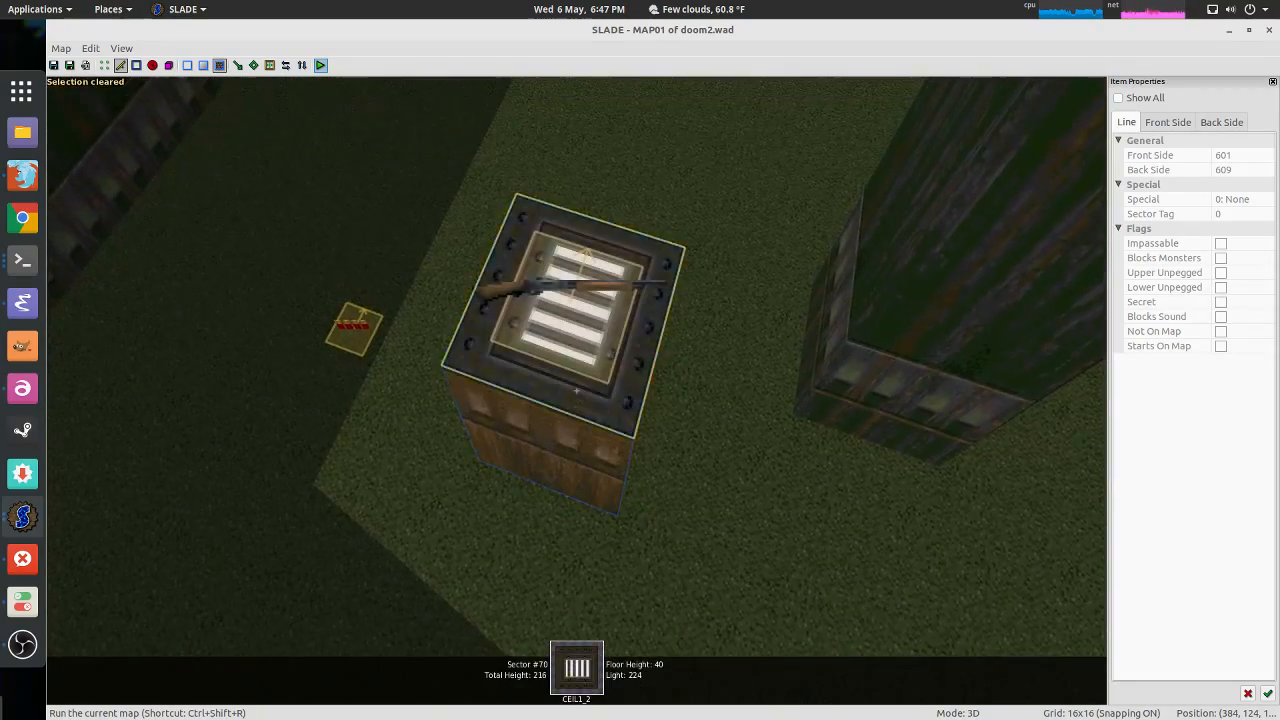
scroll(576, 390, up, 2)
scroll(576, 390, up, 3)
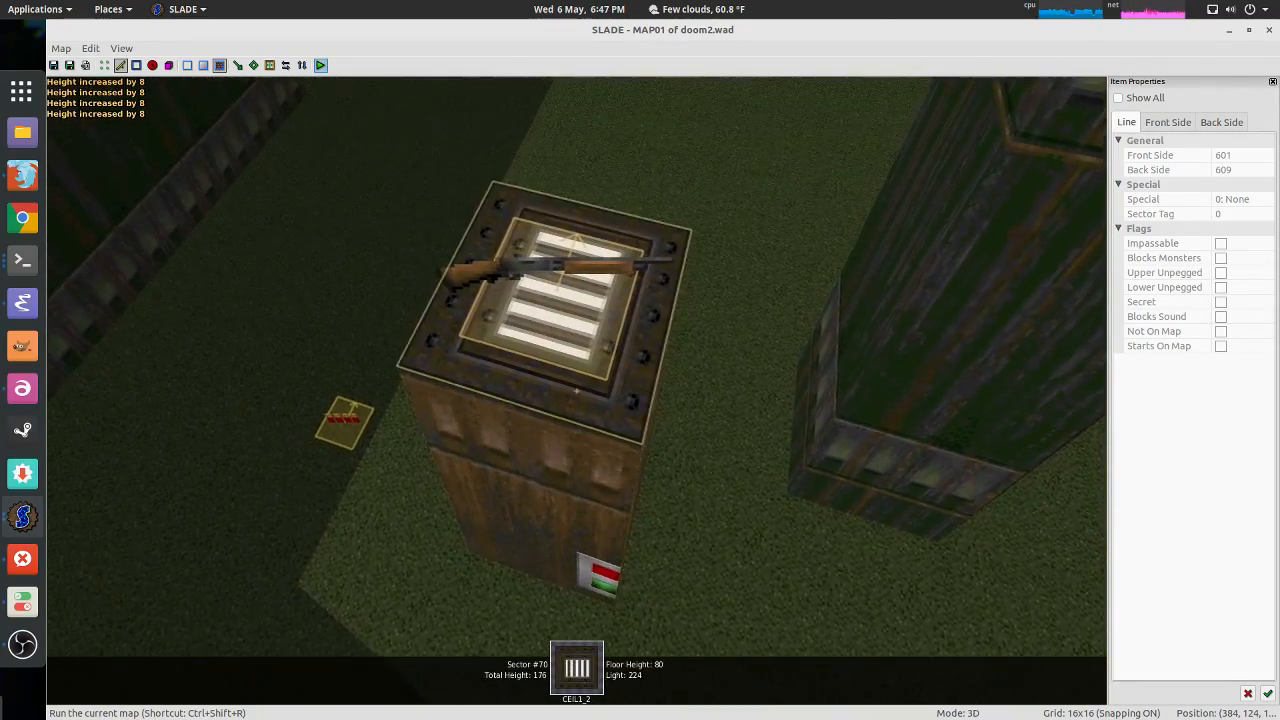
Step: Set the X offset of the pedestal's SW2BRN1 switch face to 32 to centre the switch
key(s)
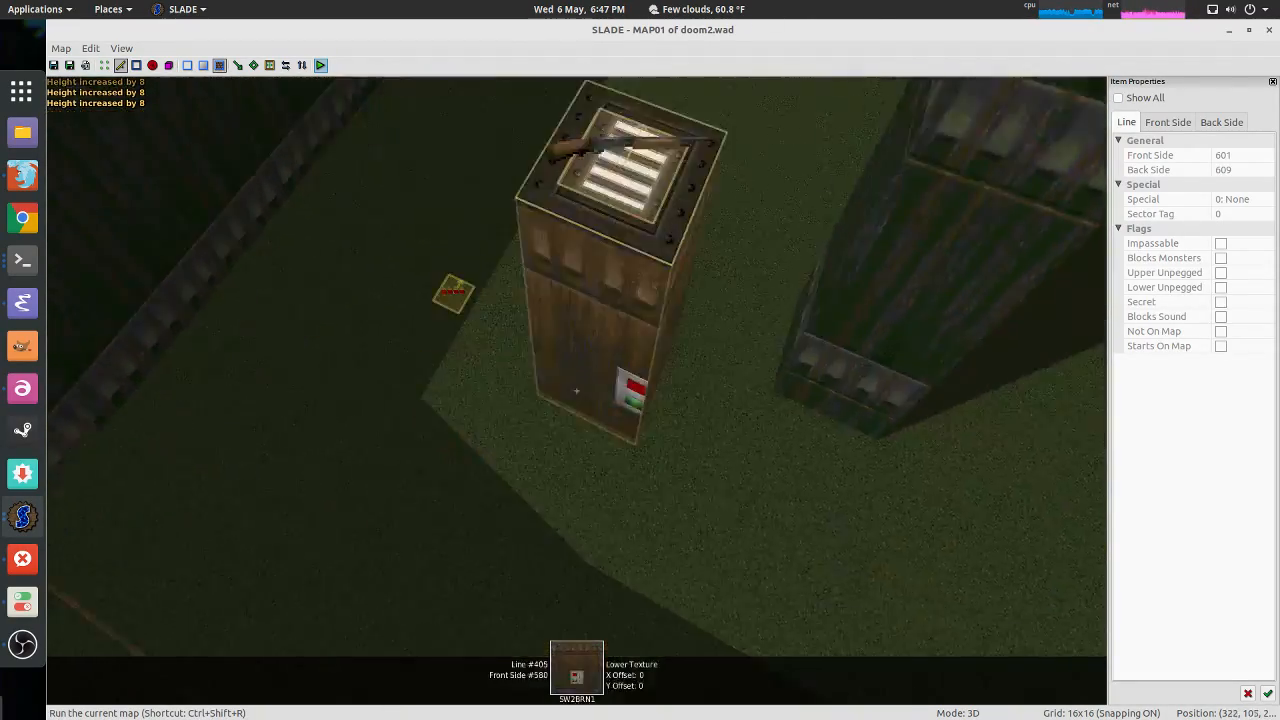
key(w)
key(w)
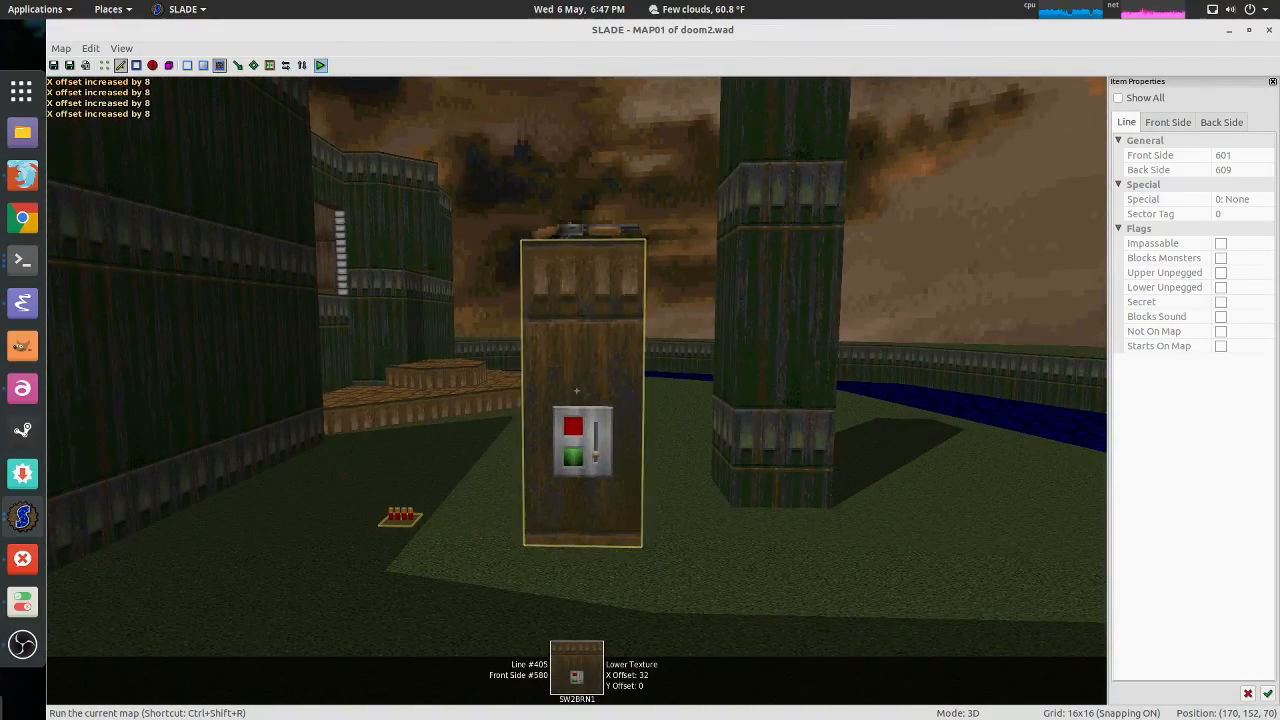
Step: Lower the shotgun pedestal's floor height to 96
key(w)
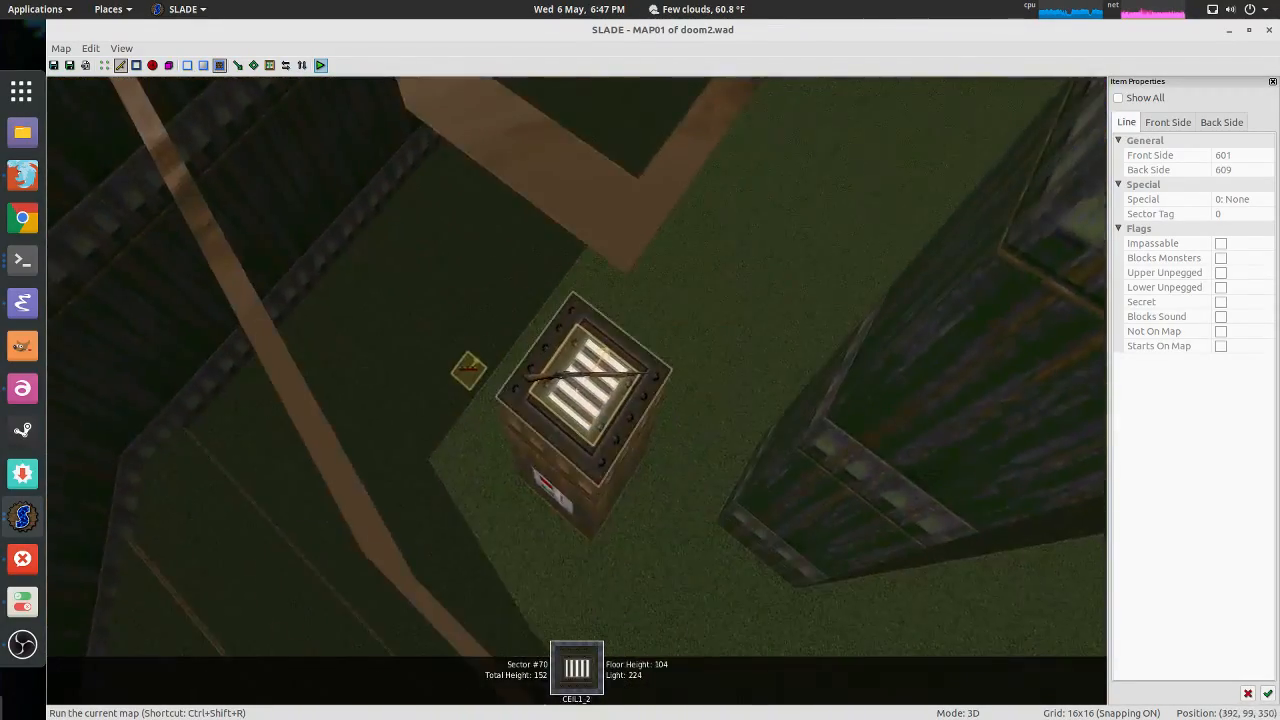
key(w)
scroll(576, 390, down, 1)
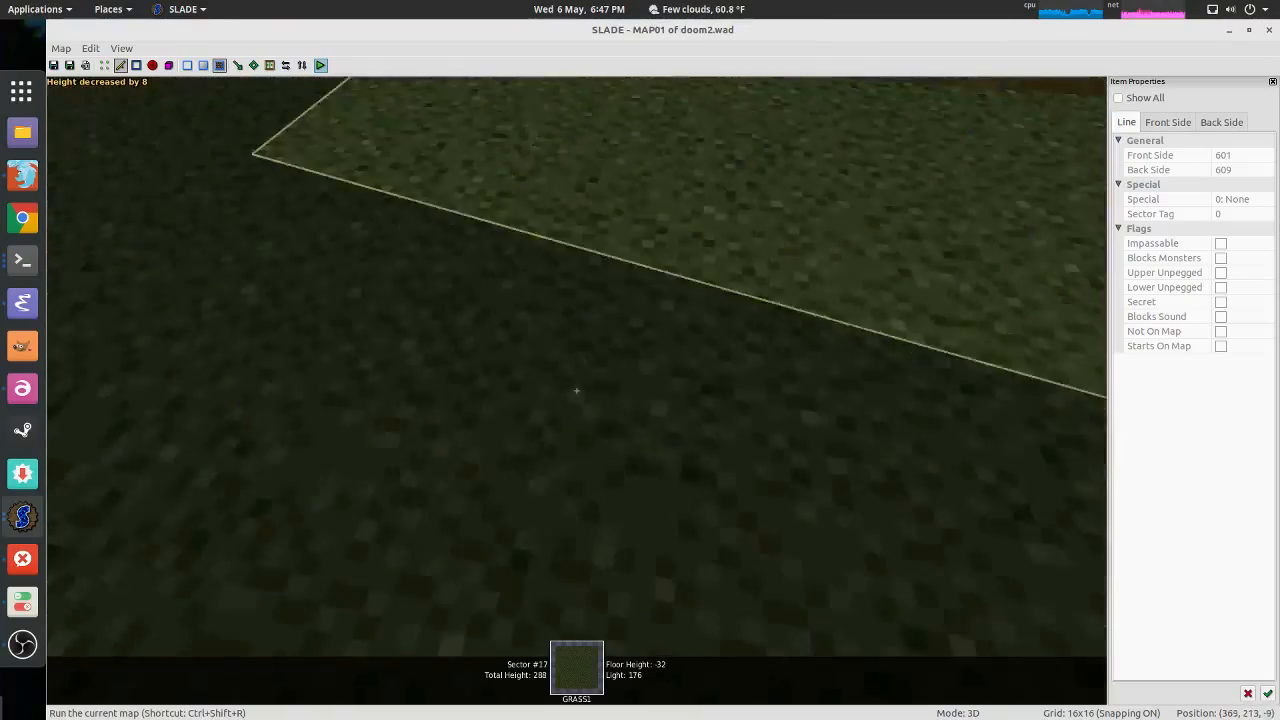
key(s)
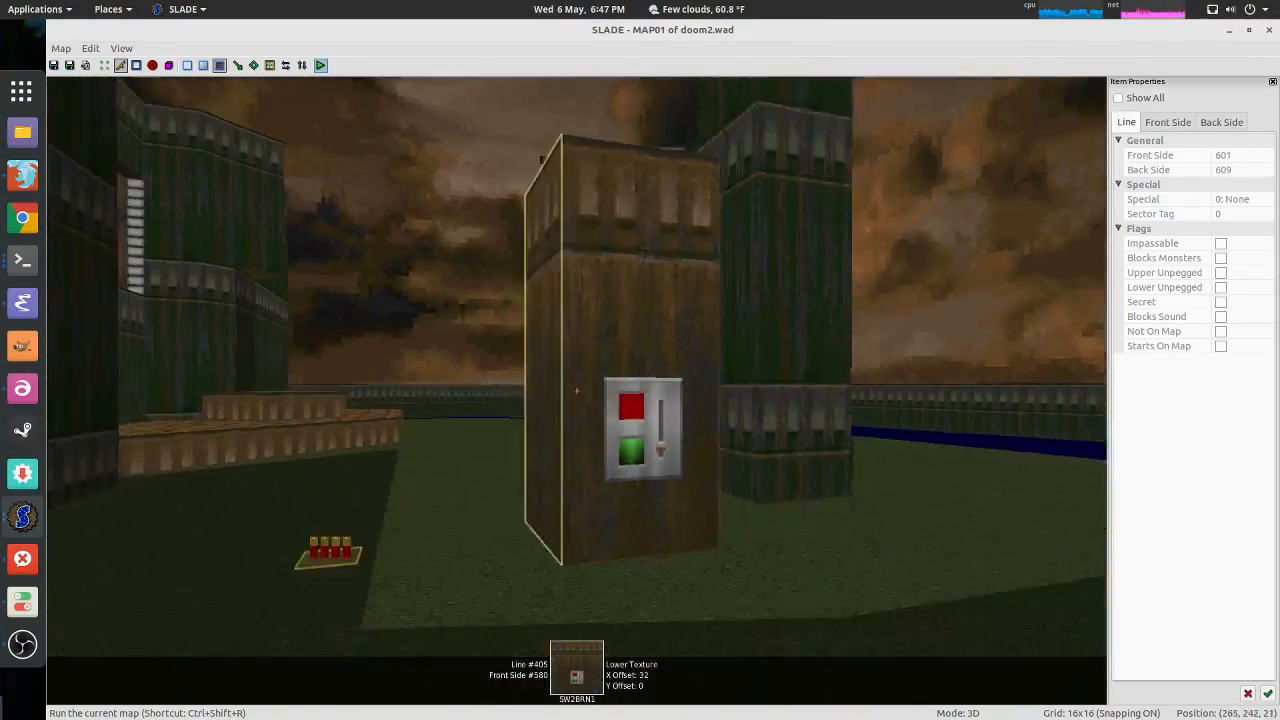
key(w)
key(ctrl+t)
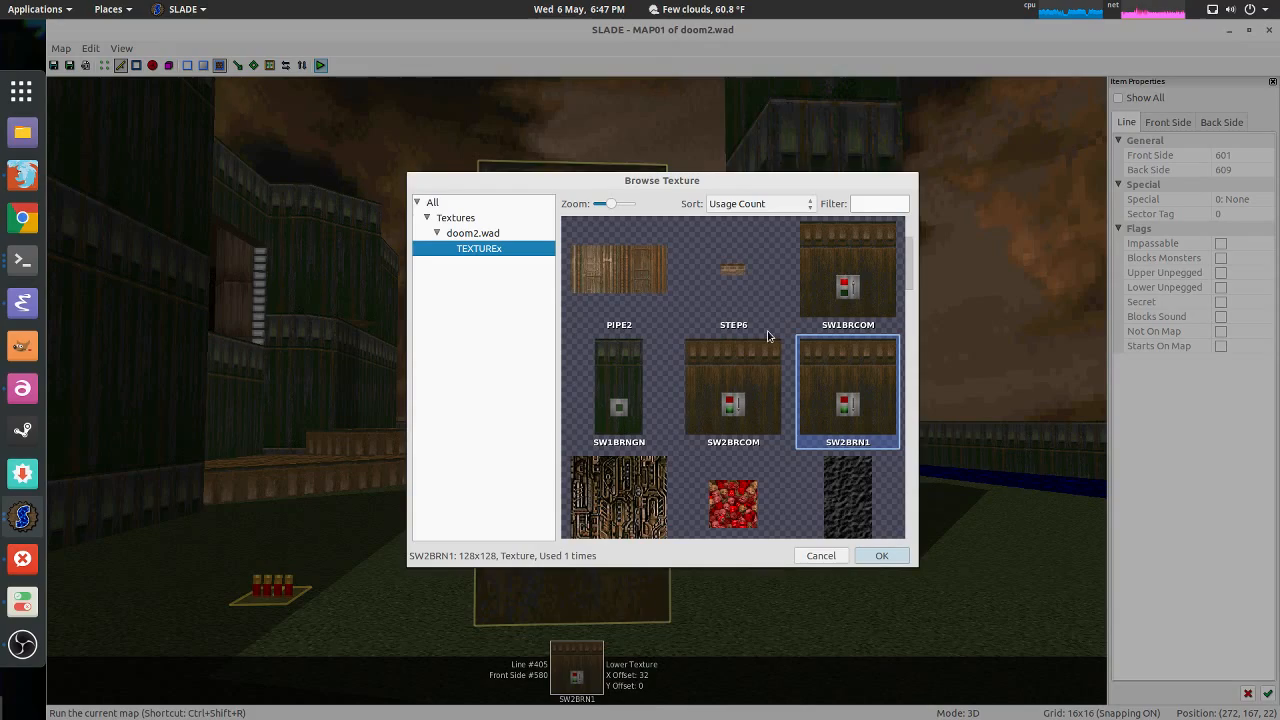
key(Escape)
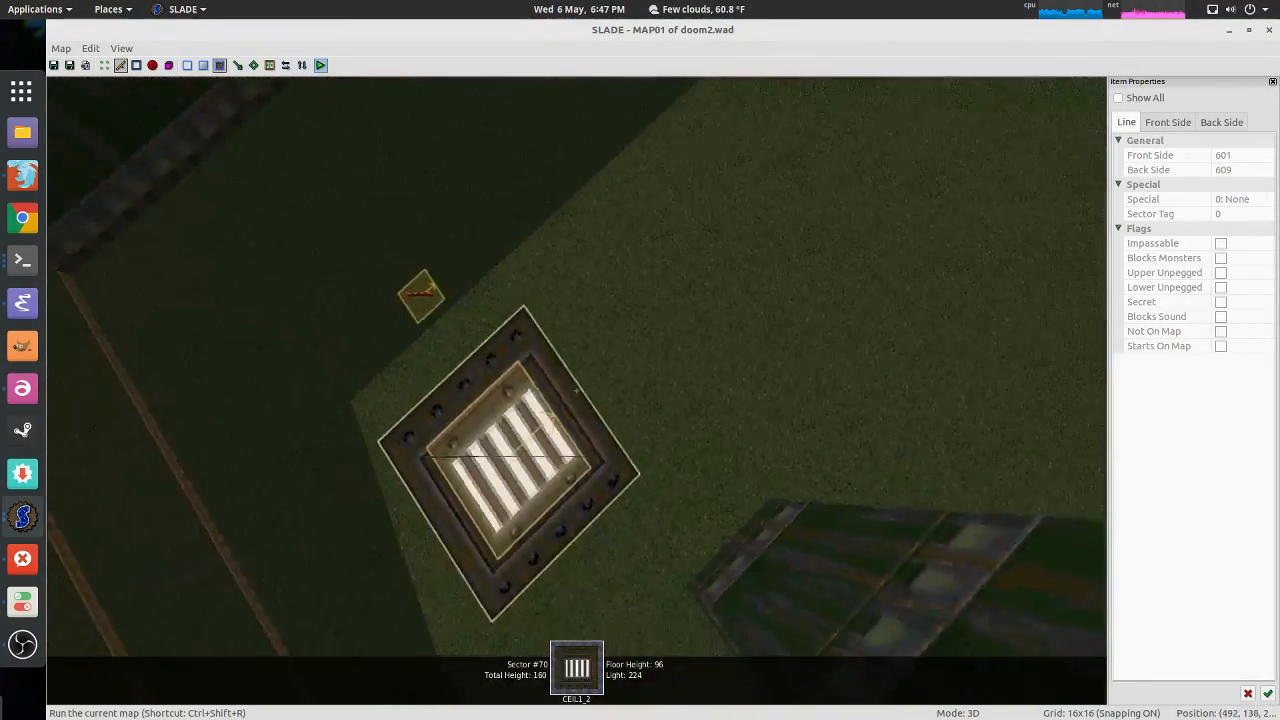
Step: Lower the shotgun pedestal's floor height further to 24
key(d)
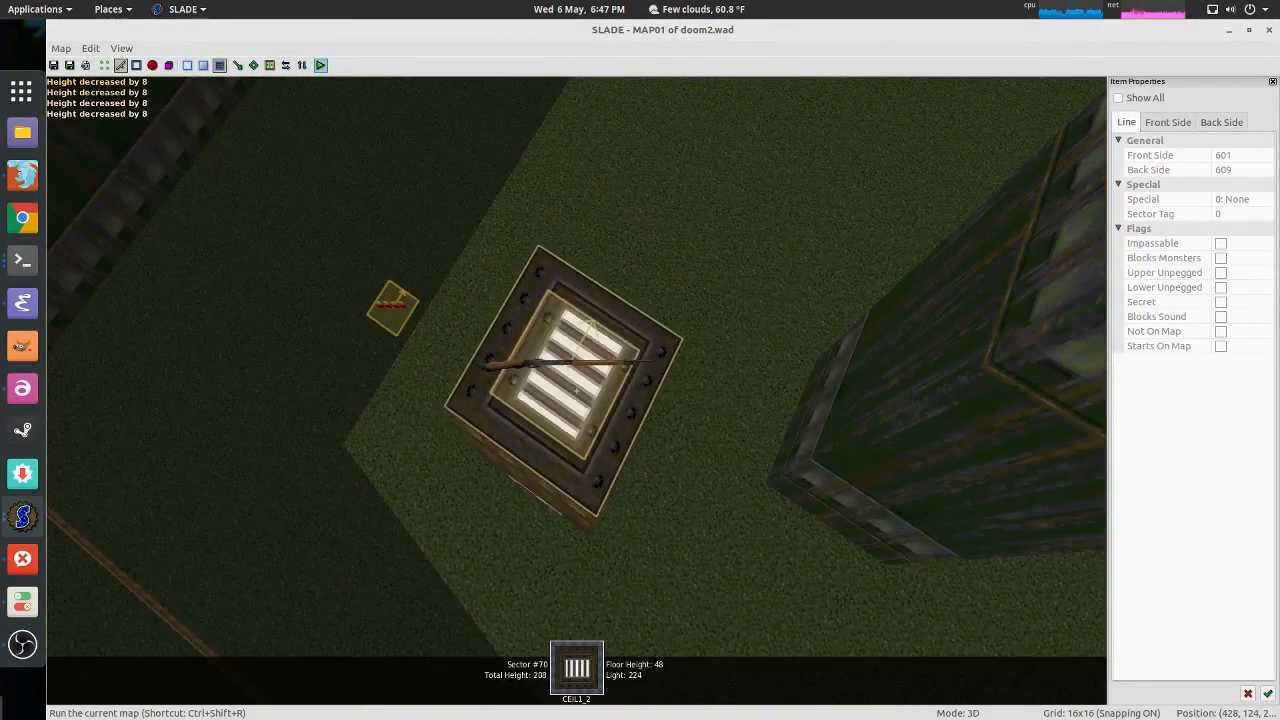
key(d)
key(s)
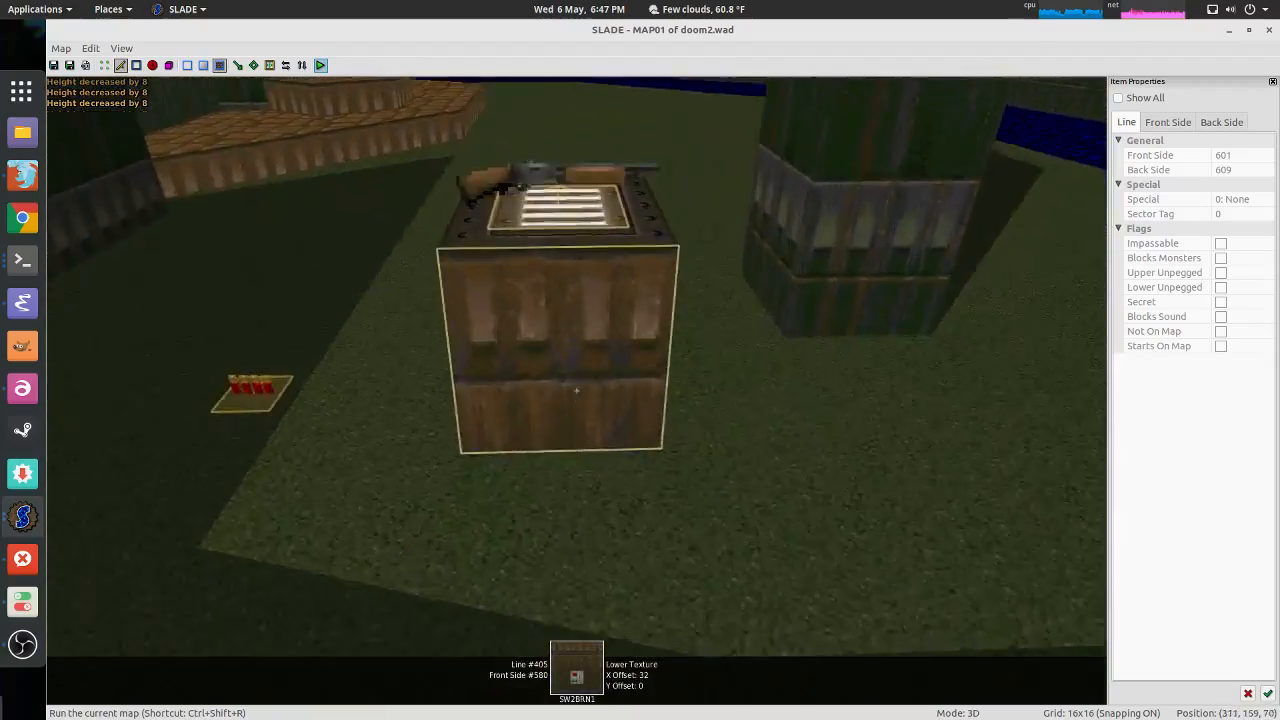
Step: Set the Y offset of the pedestal's SW2BRN1 switch face to 56 and check the pedestal from several sides
key(w)
key(s)
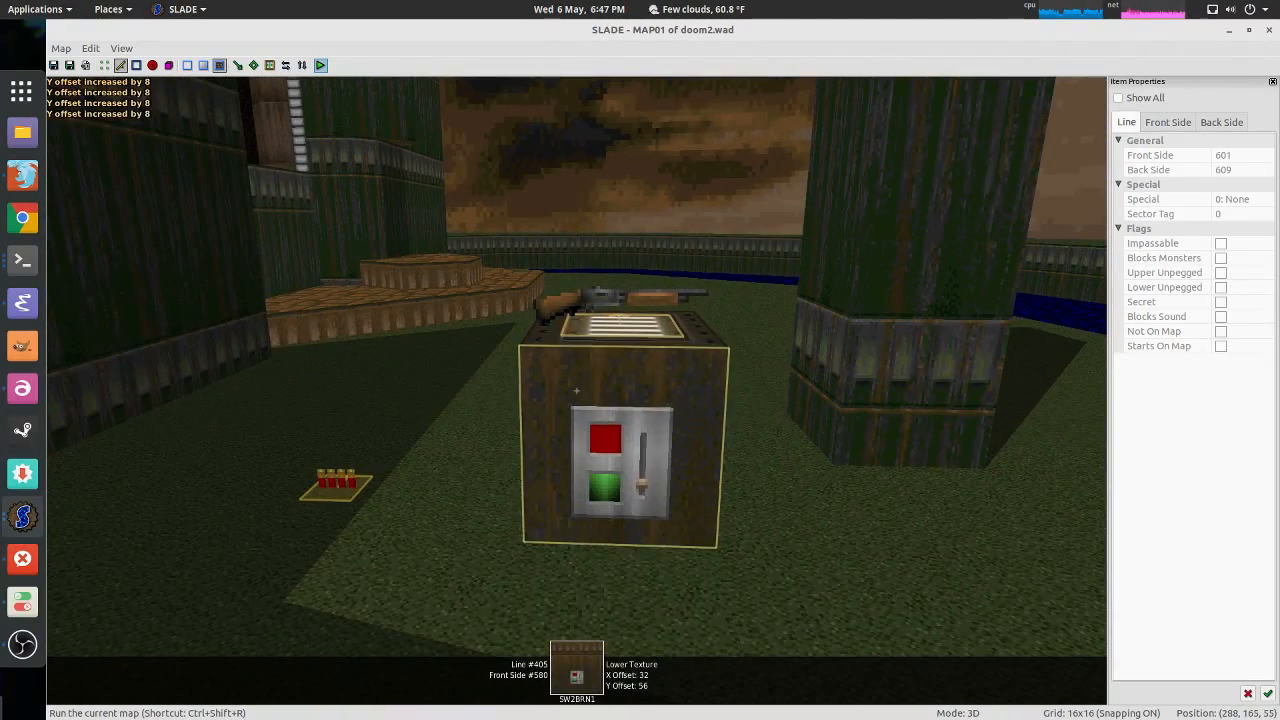
key(a)
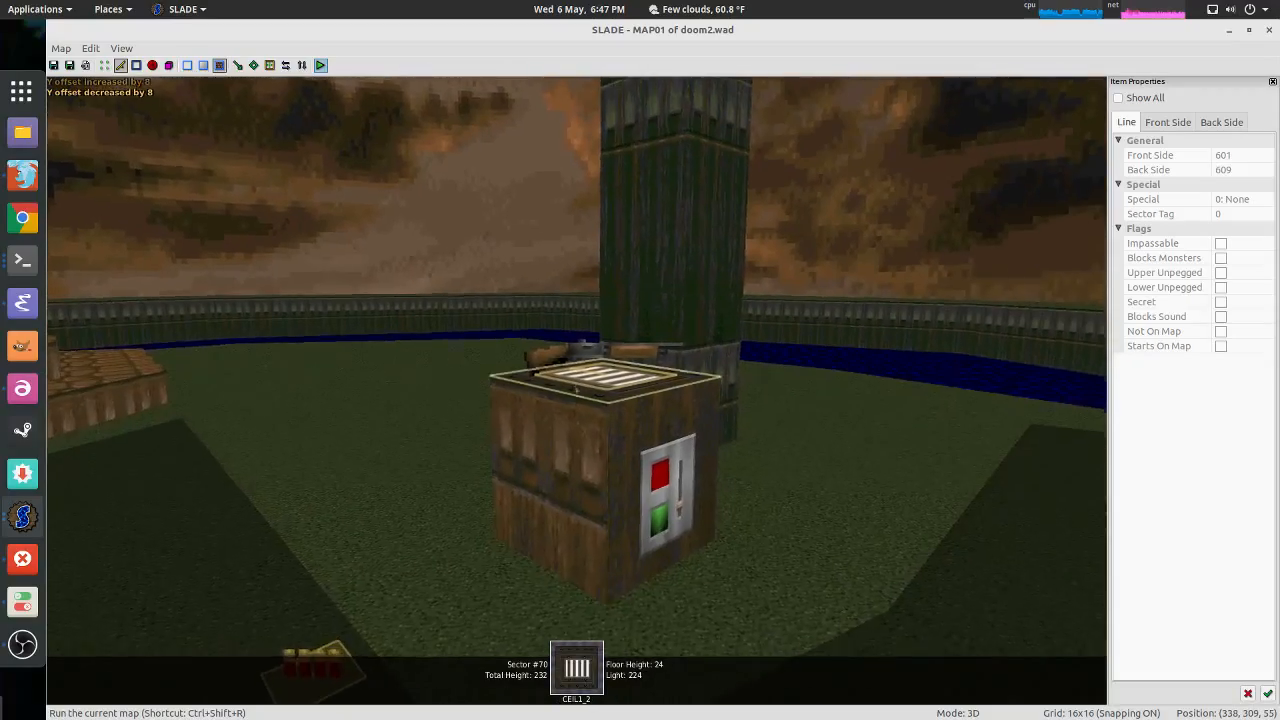
key(w)
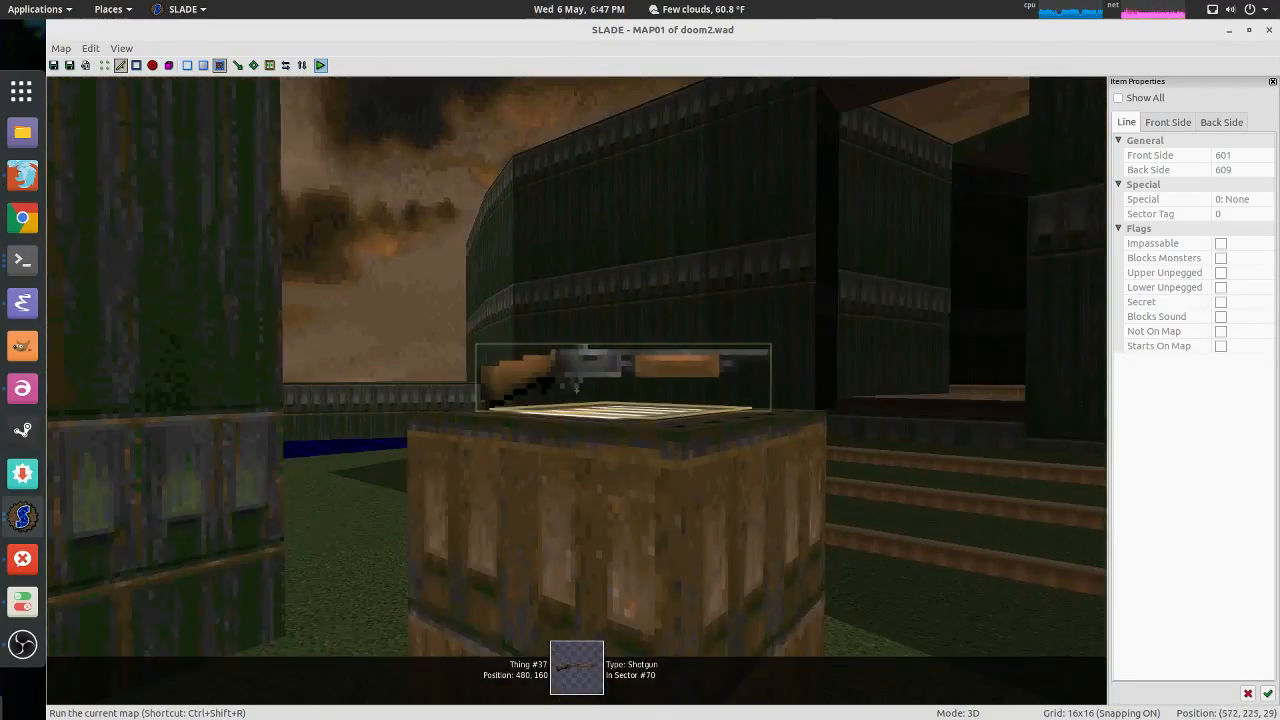
key(s)
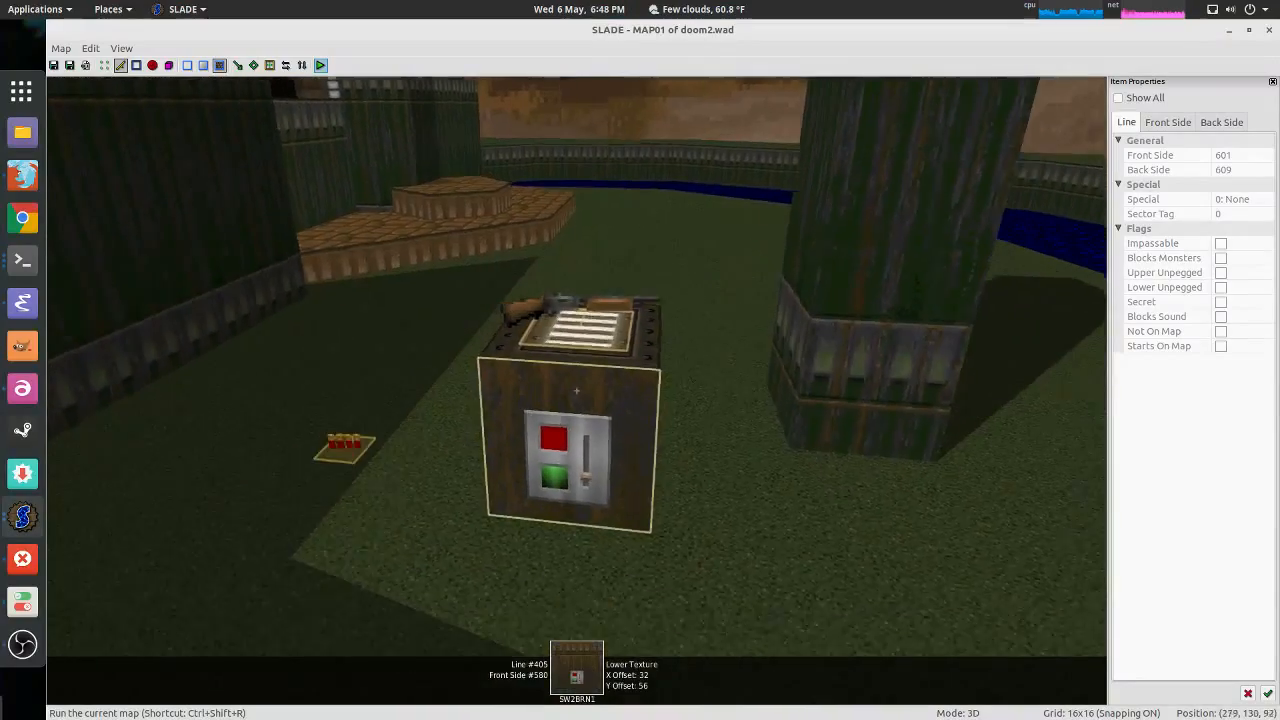
key(w)
key(s)
Step: Return to the 2D map in Lines mode and locate the existing switch in the blue-floored room to the north
key(q)
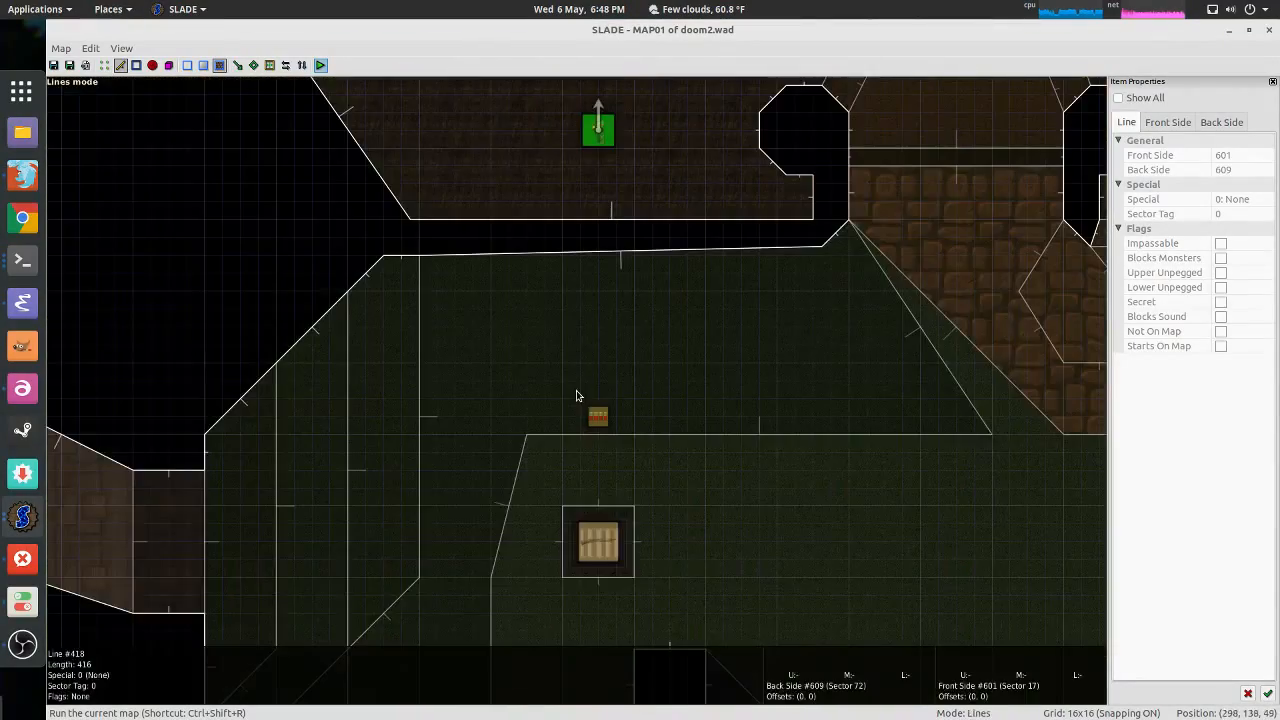
middle_drag(590, 463, 643, 320)
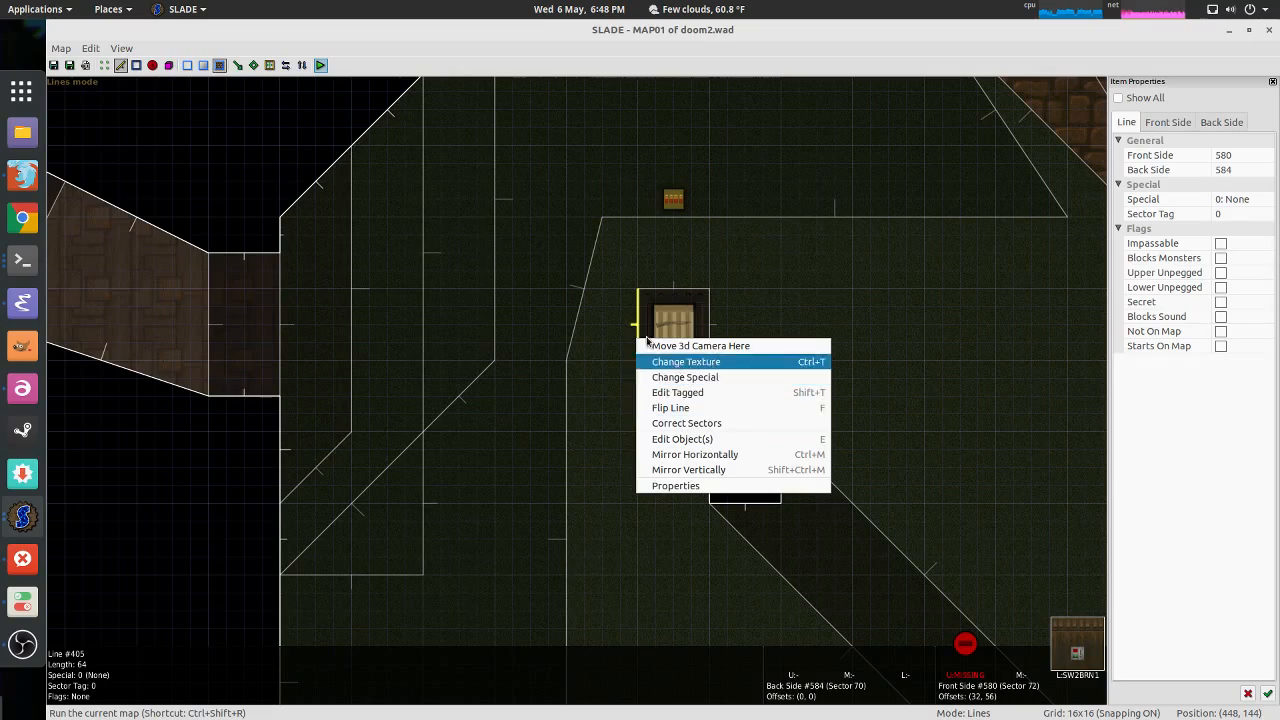
middle_drag(770, 92, 668, 284)
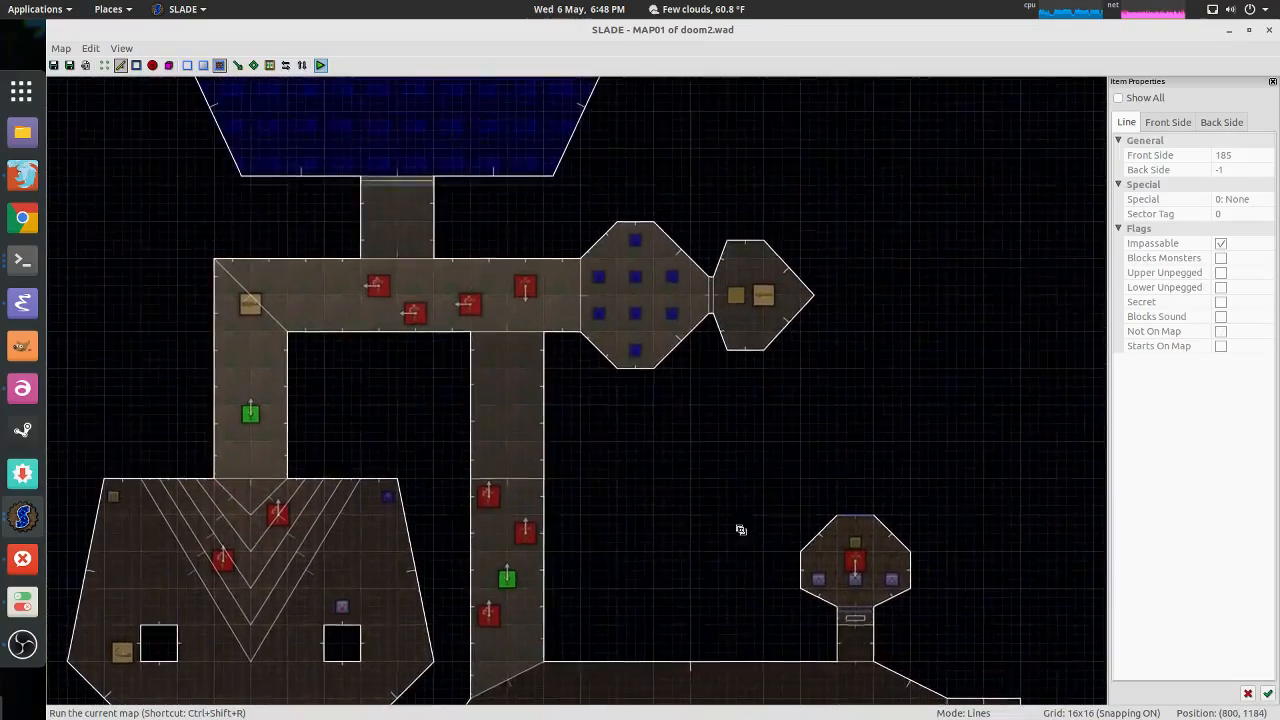
middle_drag(741, 530, 772, 587)
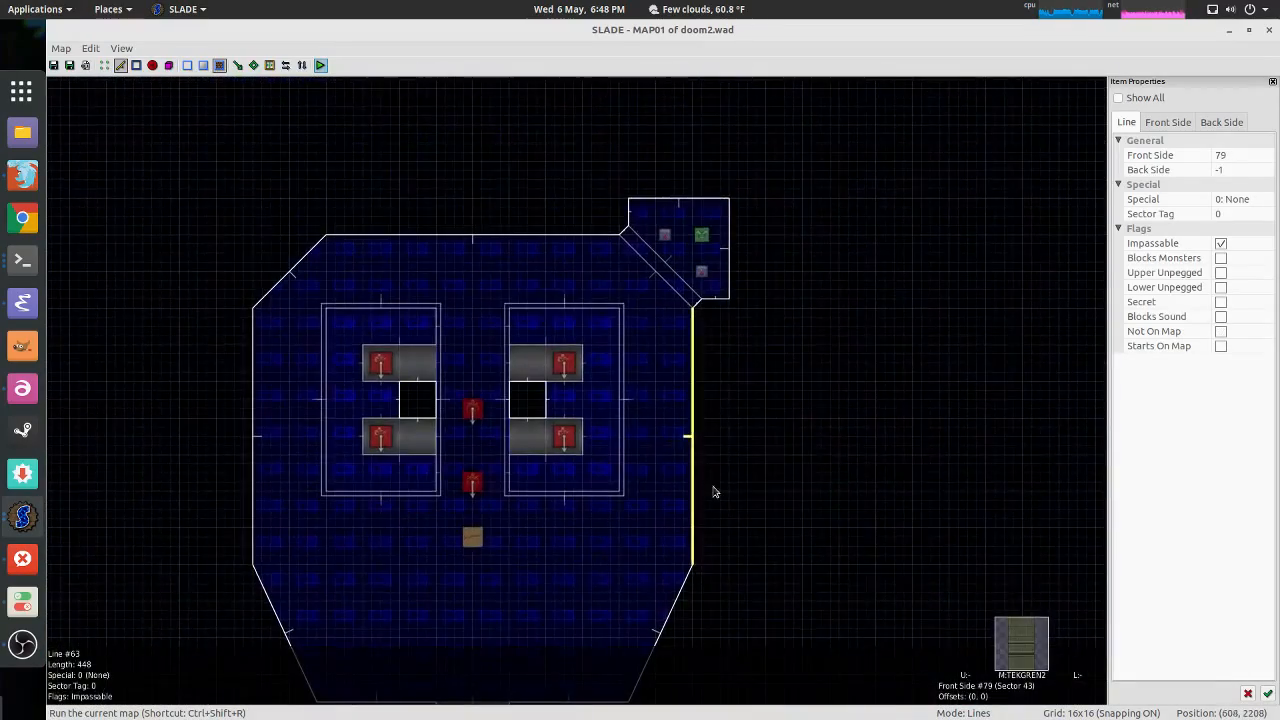
Step: Inspect the SW1COMP switch and the surrounding consoles, pillars and walls of the blue-floored room in the 3D view
key(w)
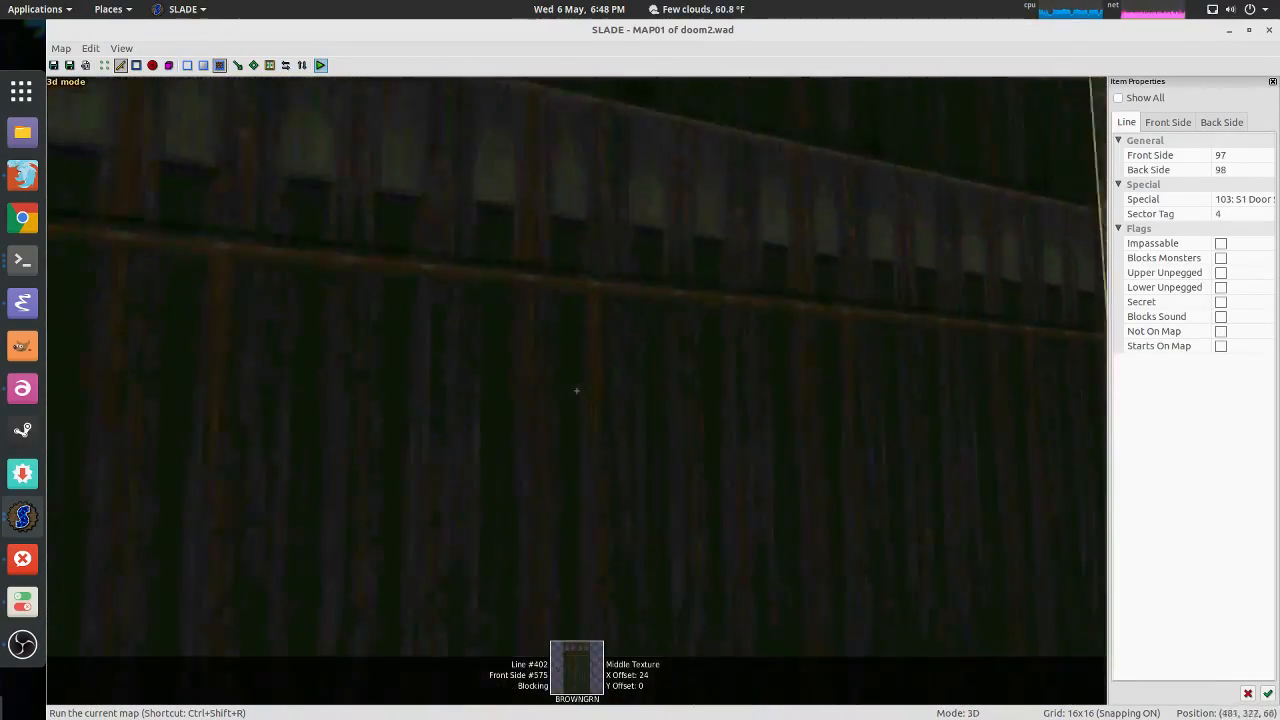
key(w)
key(w)
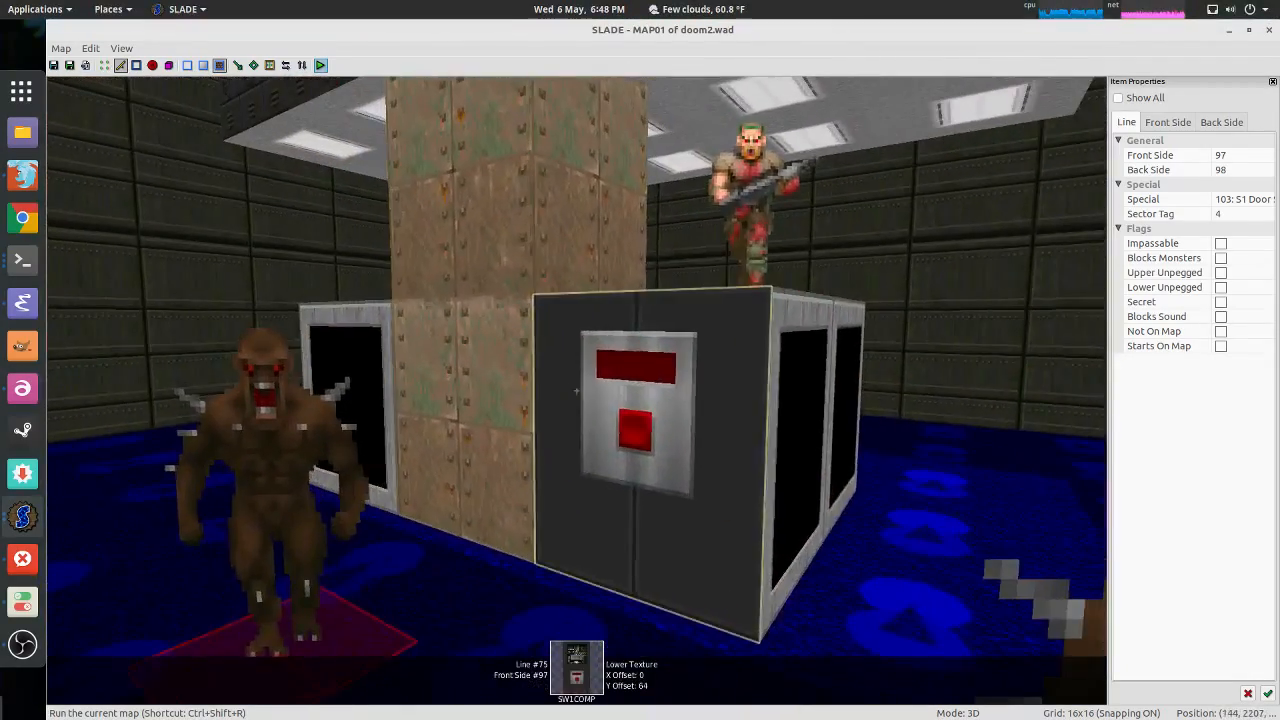
key(s)
key(w)
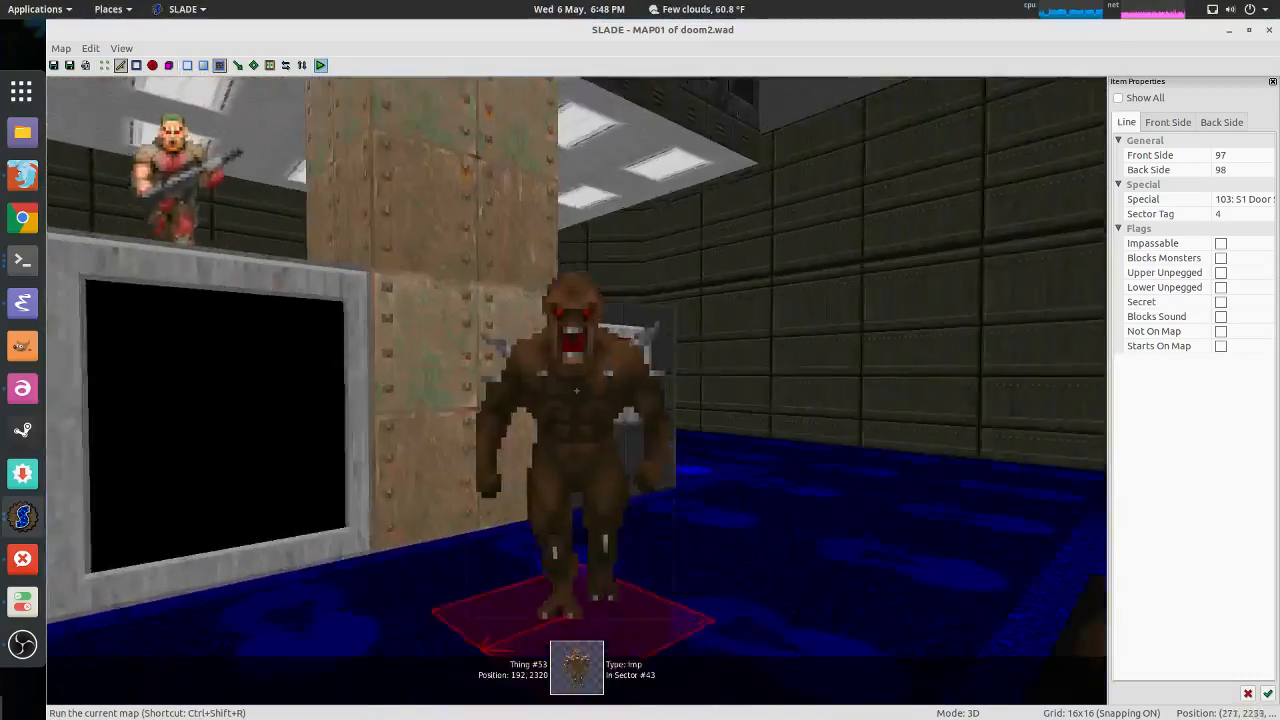
key(w)
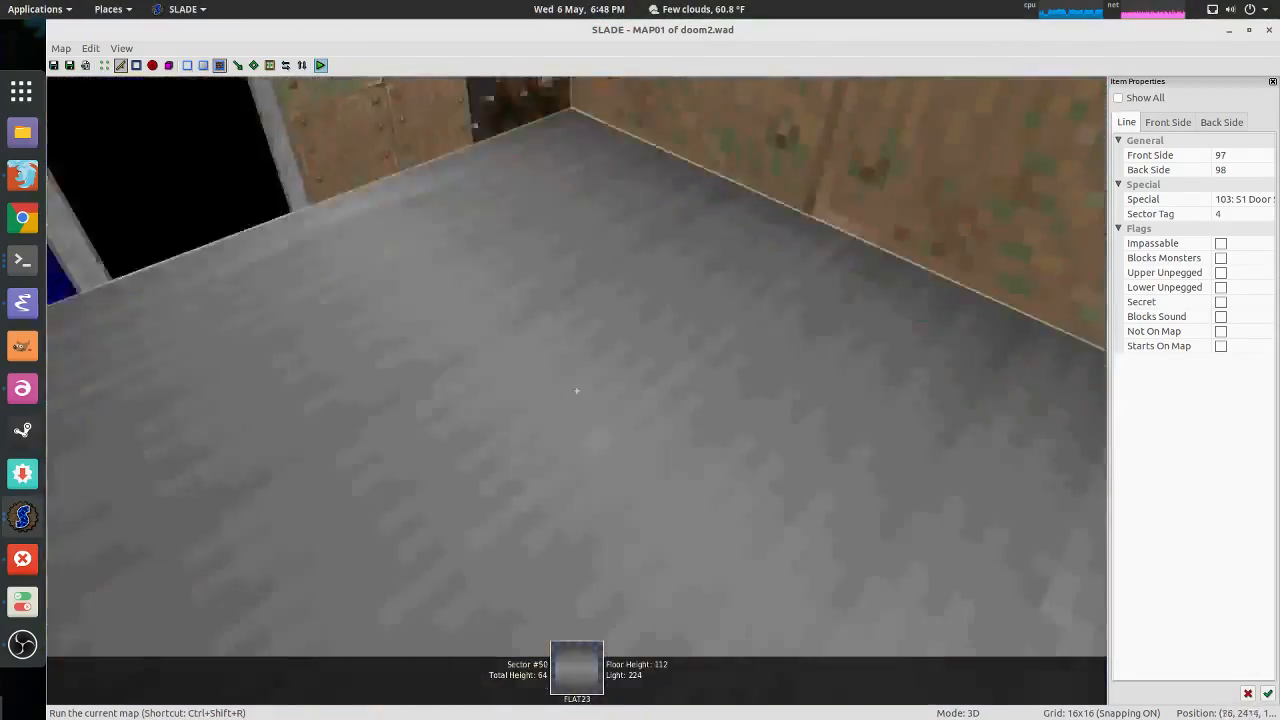
key(s)
key(w)
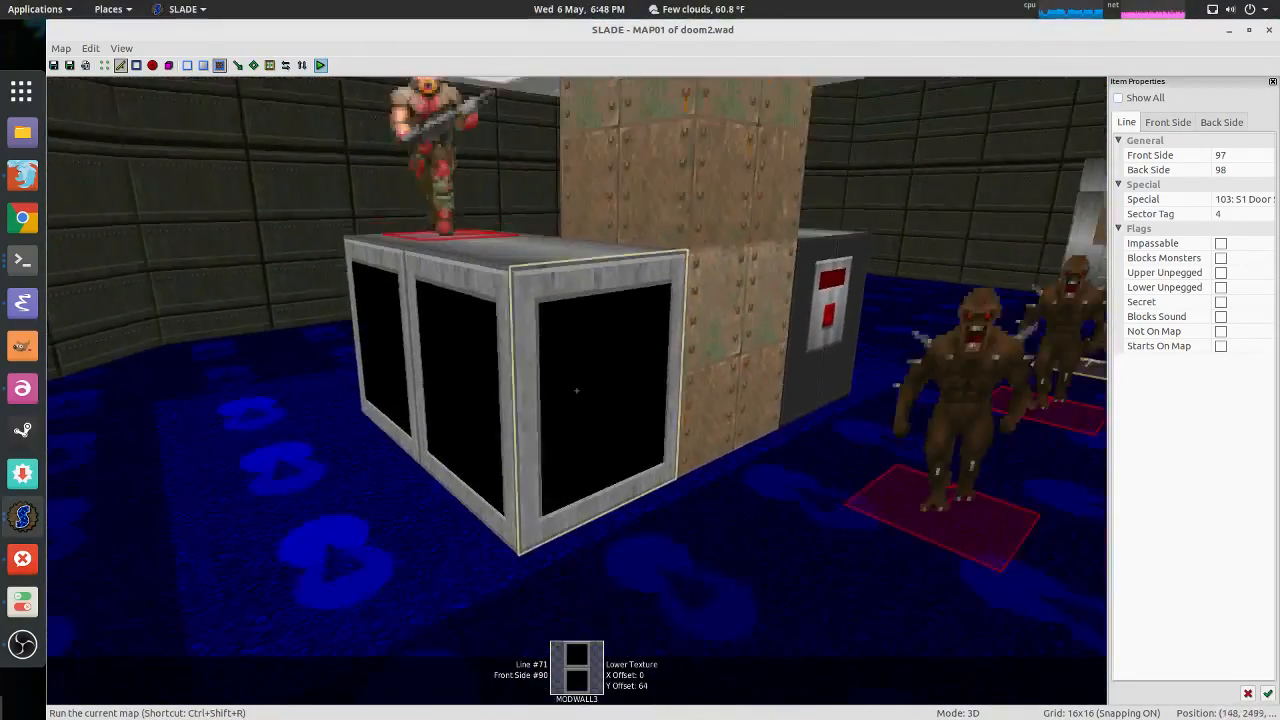
key(w)
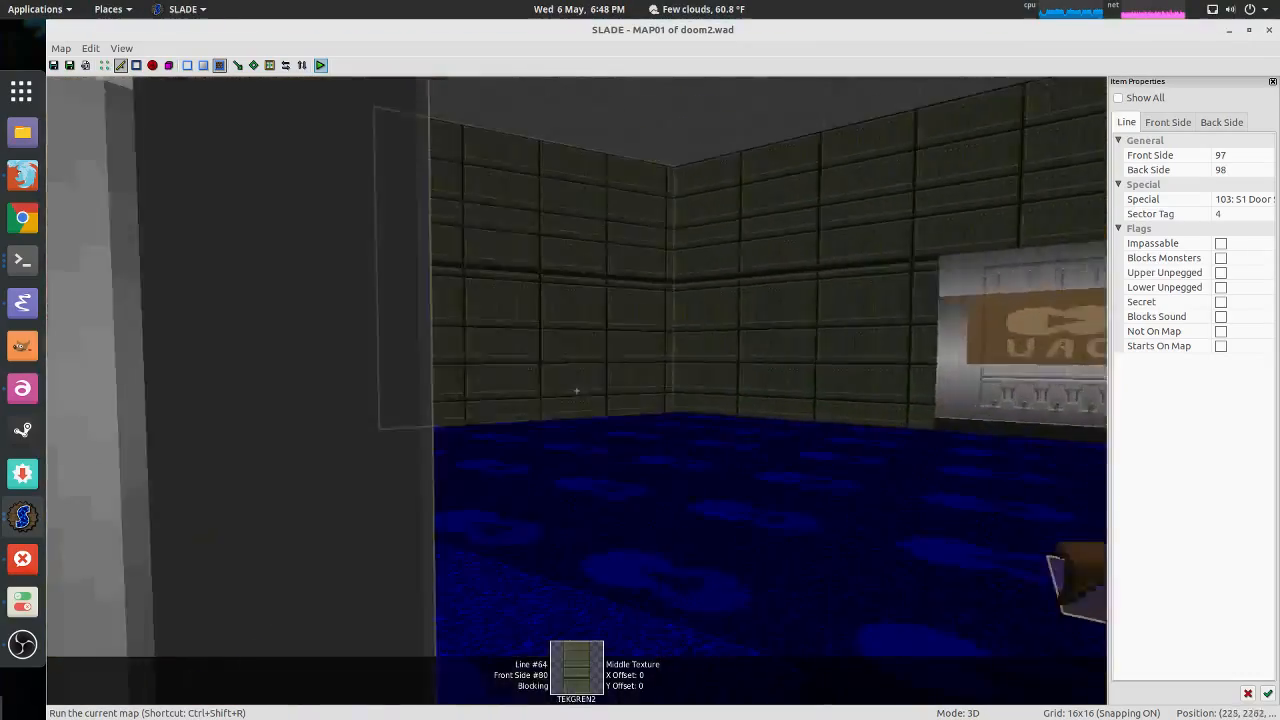
Step: Return to the 2D map and examine the special and tagged door of the SW1COMP switch line
key(q)
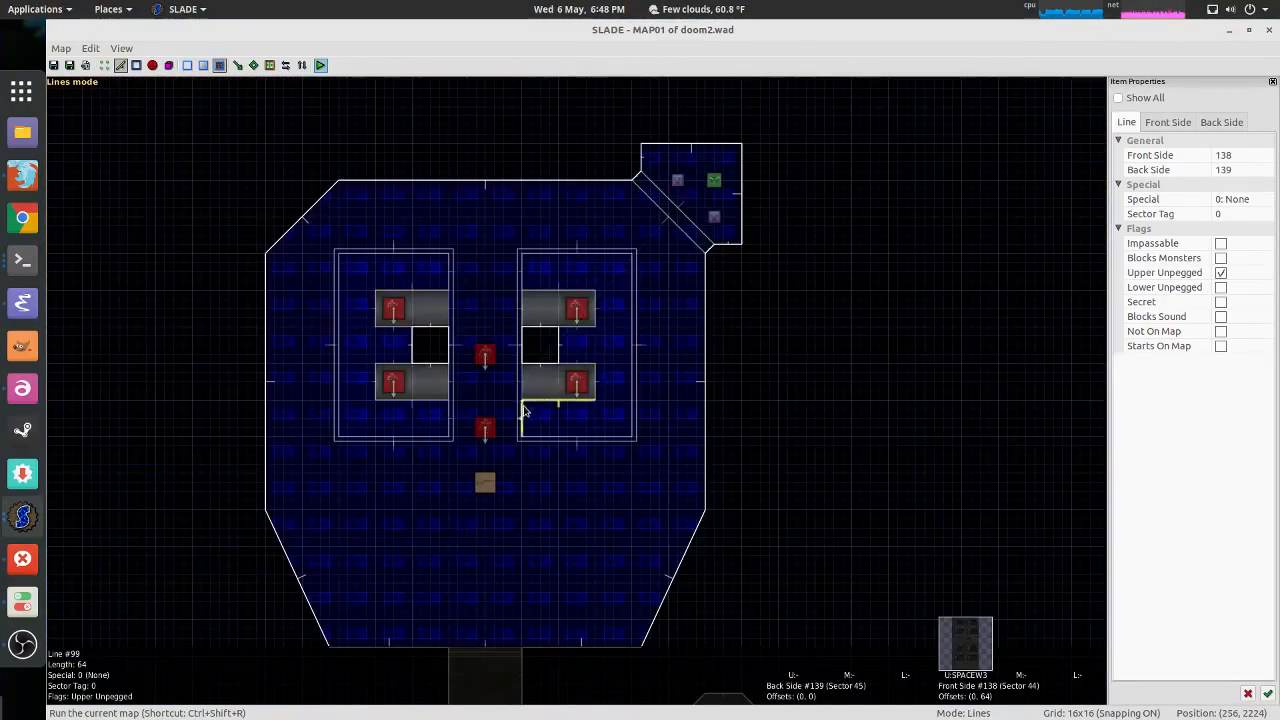
scroll(518, 333, up, 2)
scroll(518, 333, down, 2)
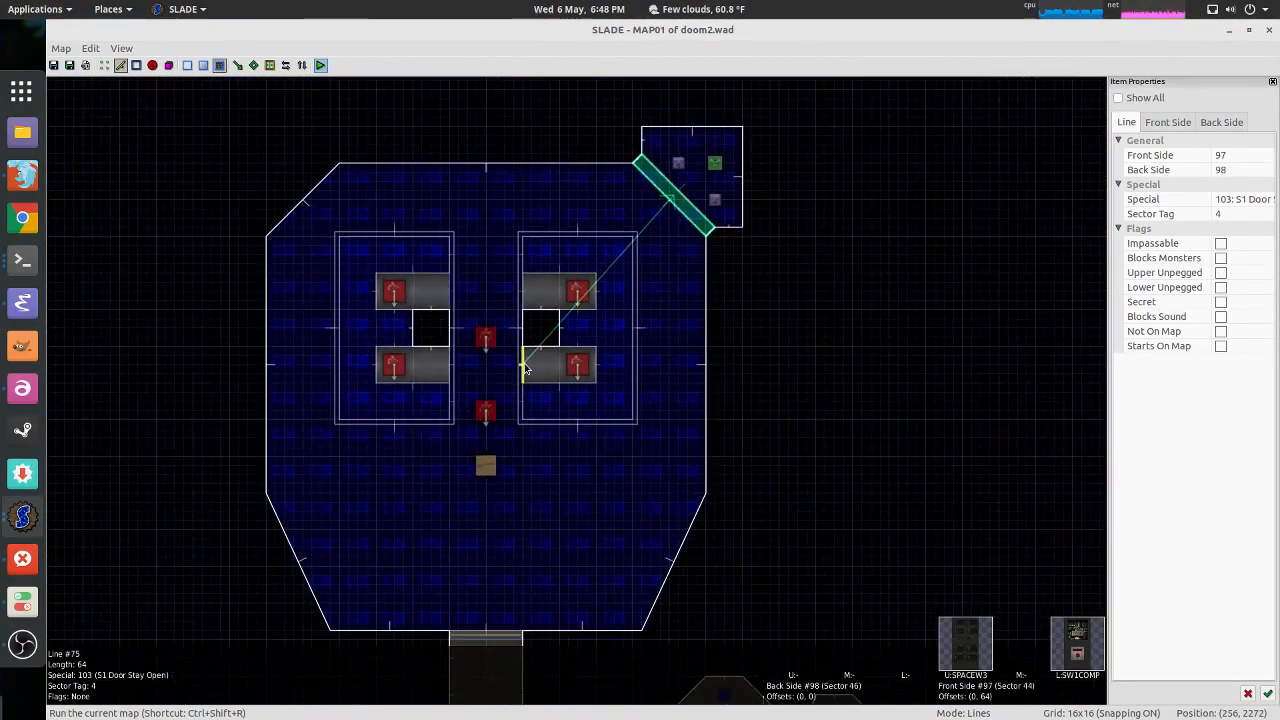
scroll(522, 365, up, 2)
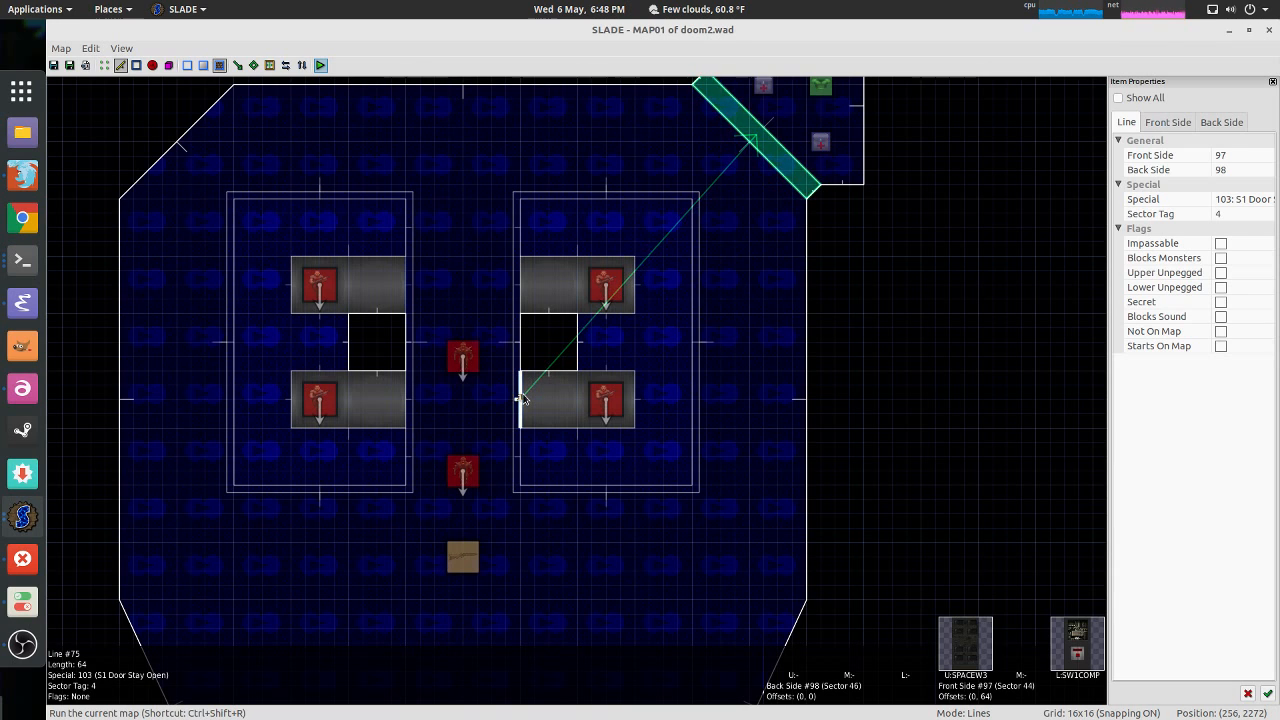
Step: Select the switch line on the right-hand platform's lower console and widen the item properties until its special and sector tag are readable
right_click(521, 398)
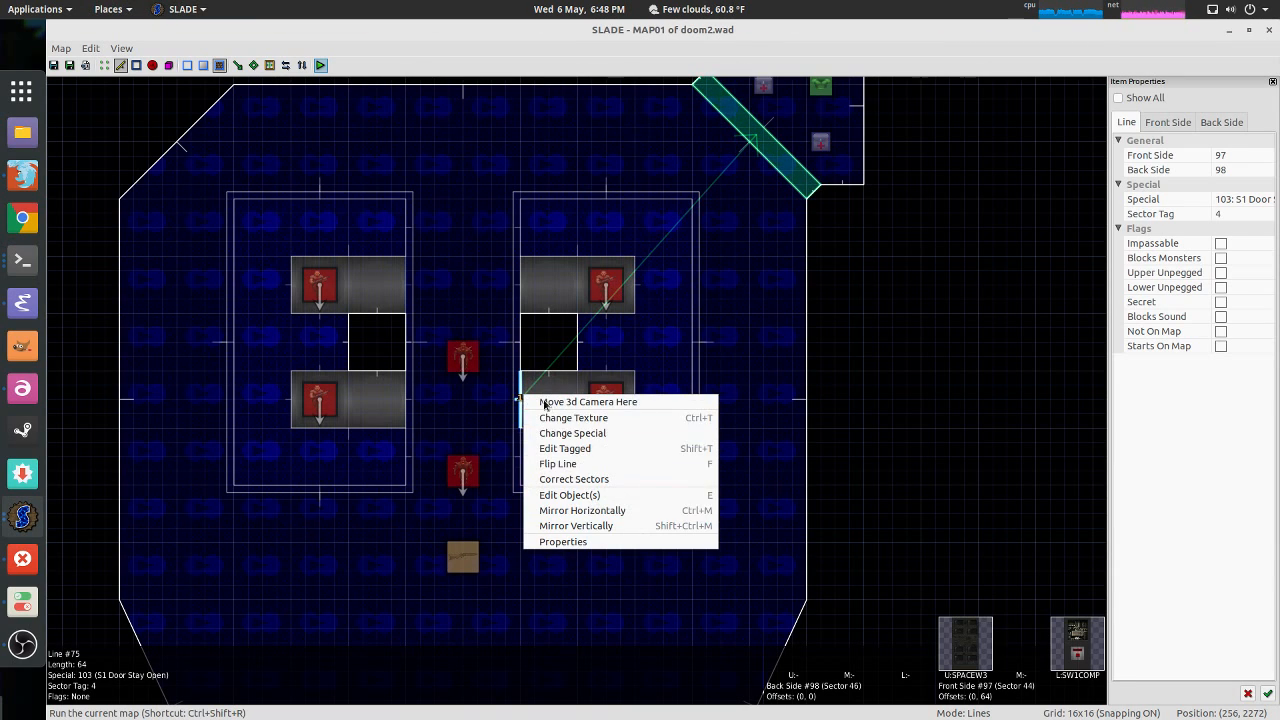
click(519, 384)
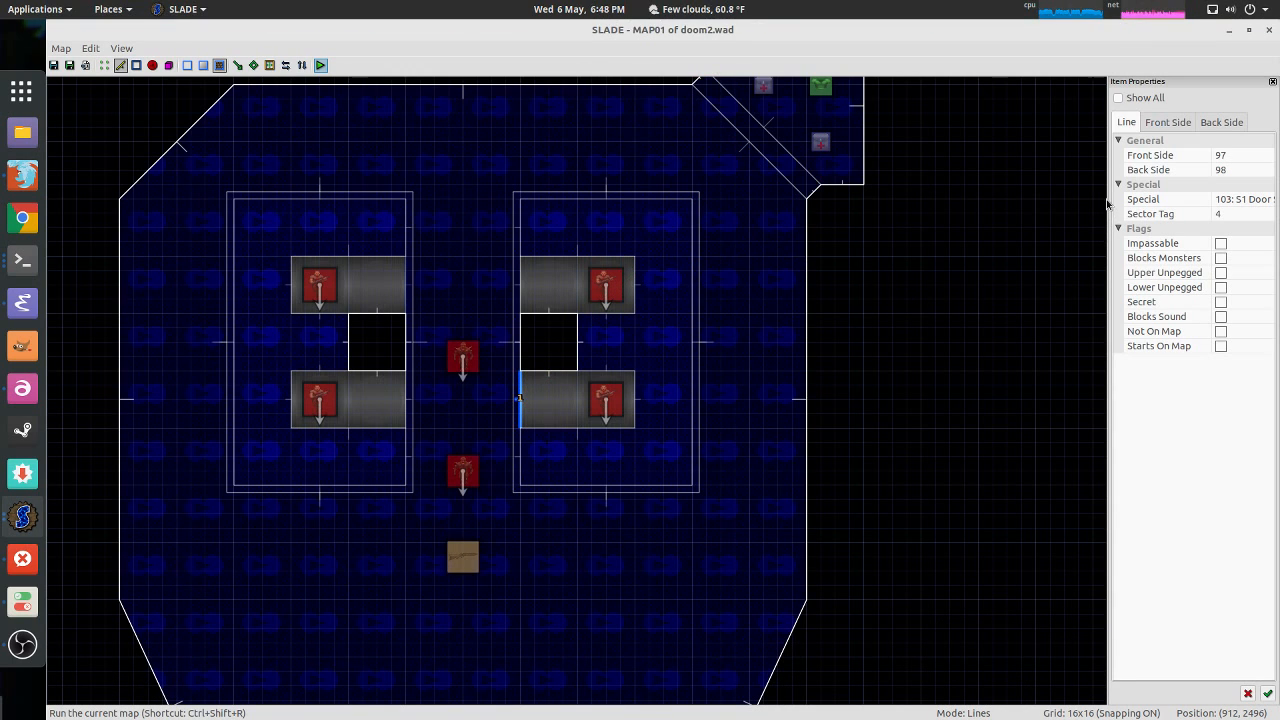
drag(1020, 195, 1009, 197)
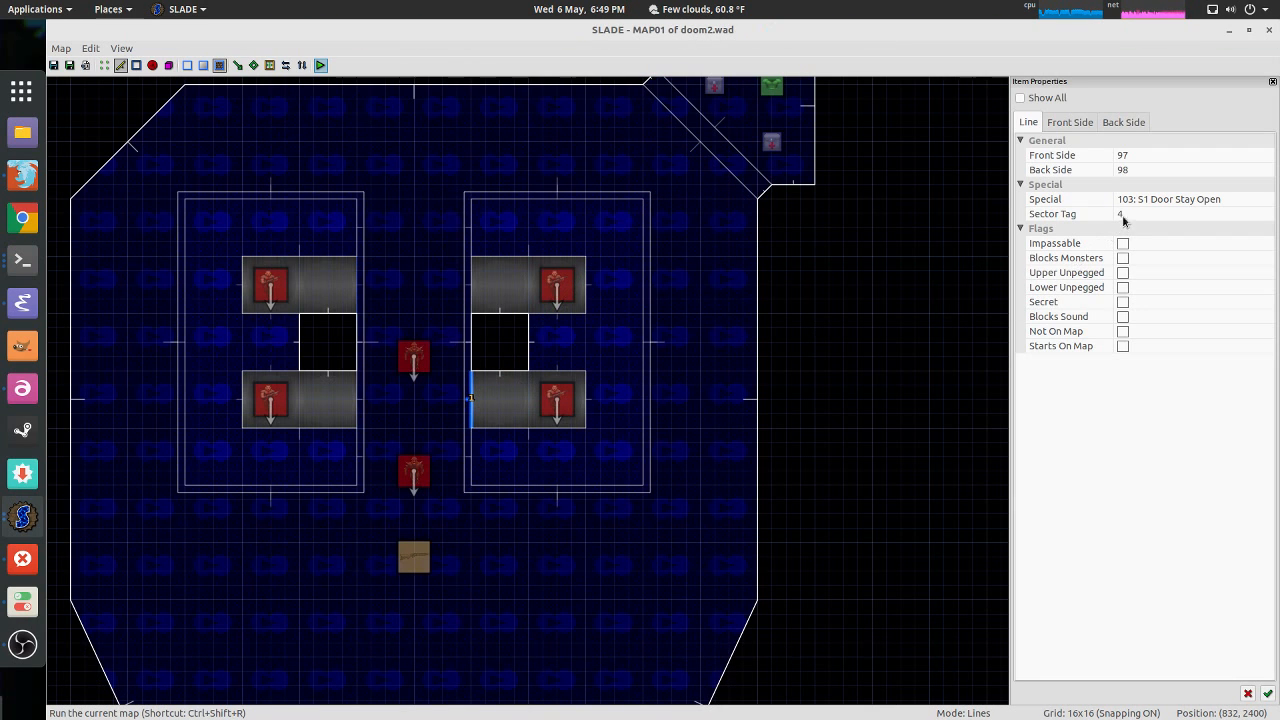
key(Return)
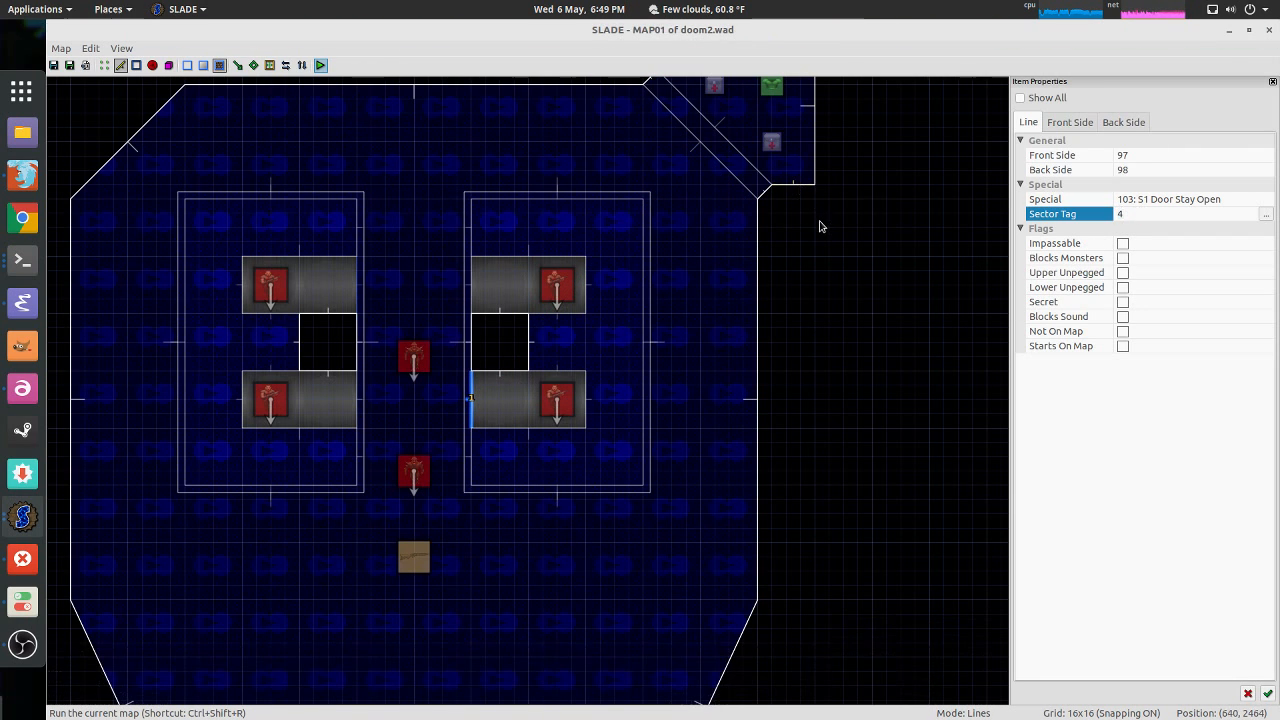
Step: Examine the switch line and its tagged door sector on the map, plus the switch, item closet and closed door in 3D
middle_drag(821, 213, 800, 271)
key(s)
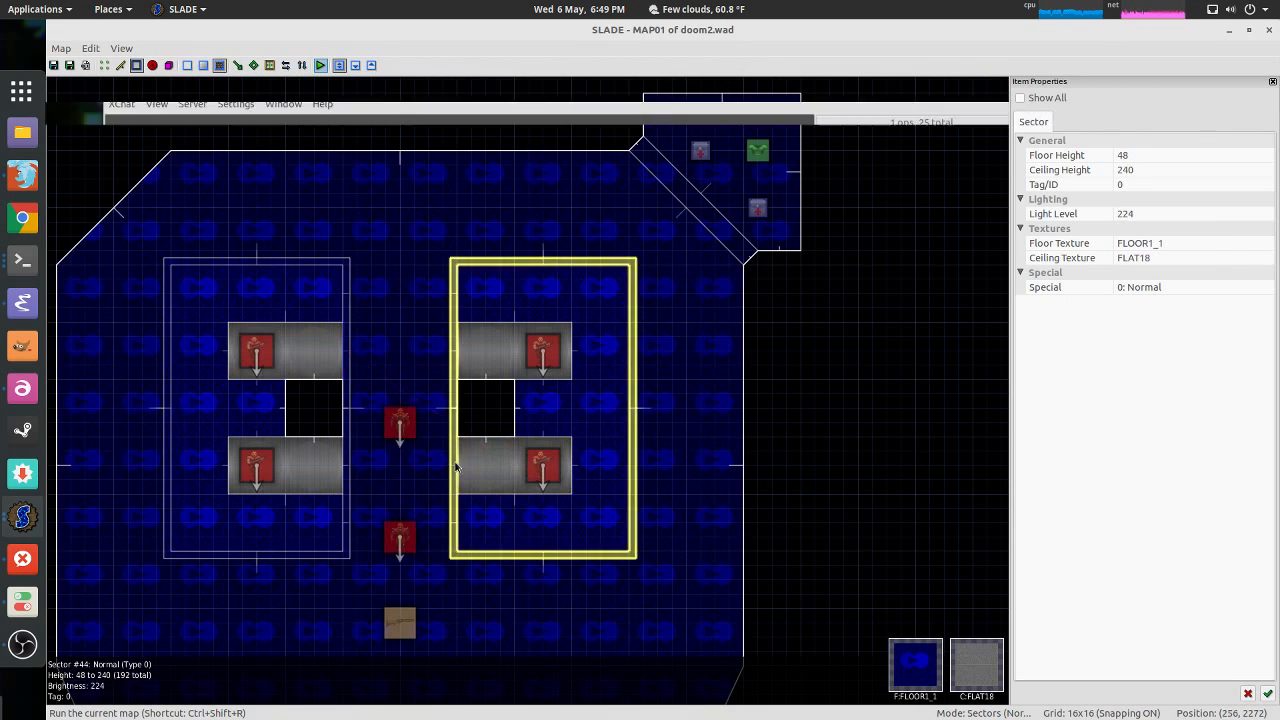
key(l)
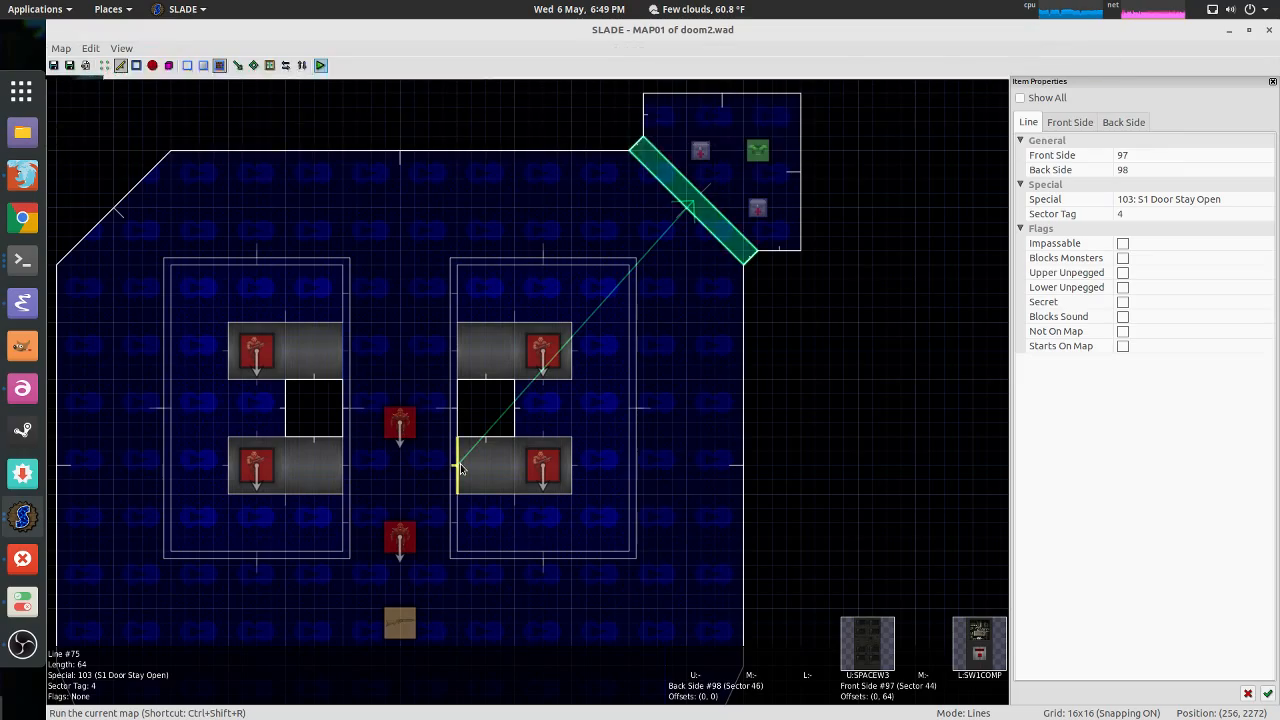
key(q)
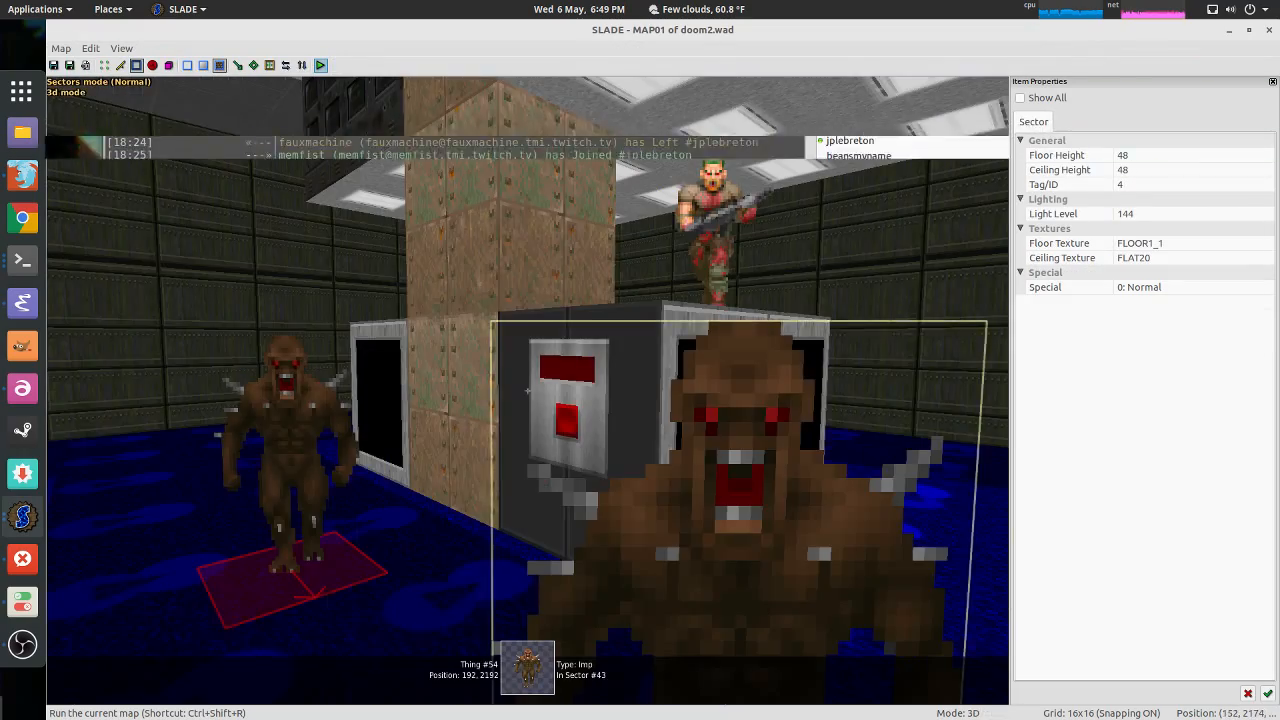
key(q)
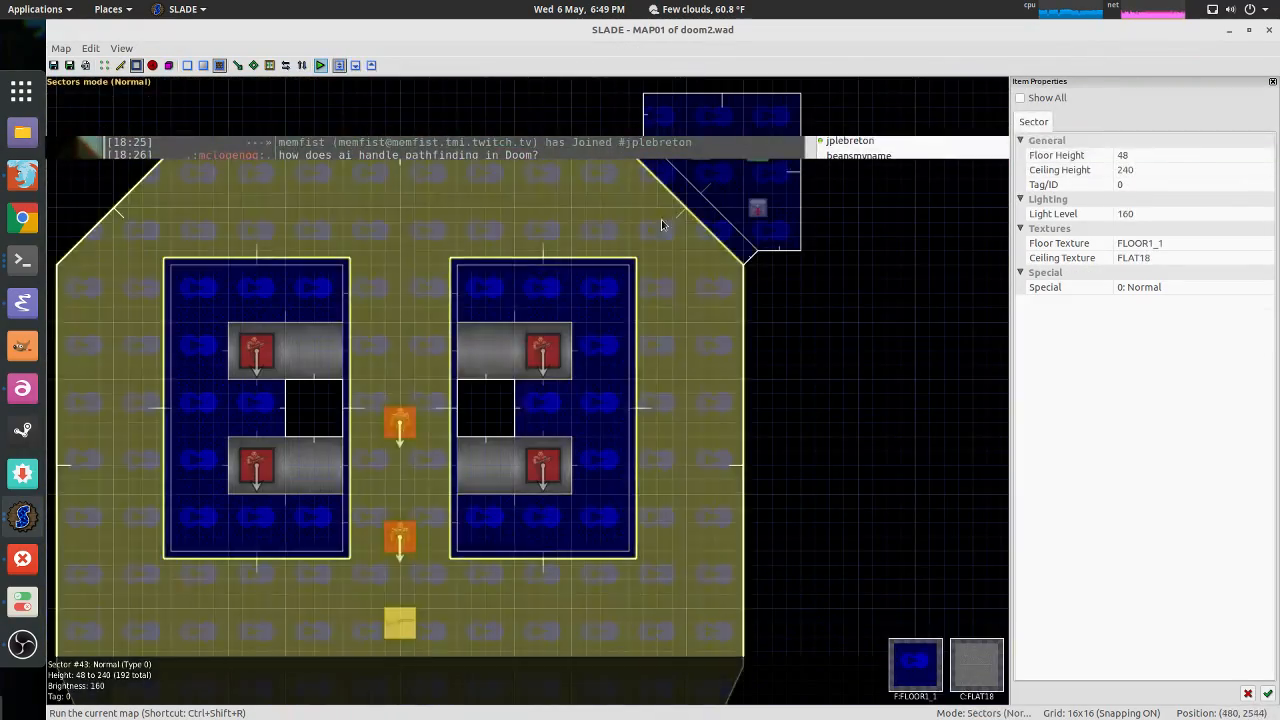
key(q)
key(q)
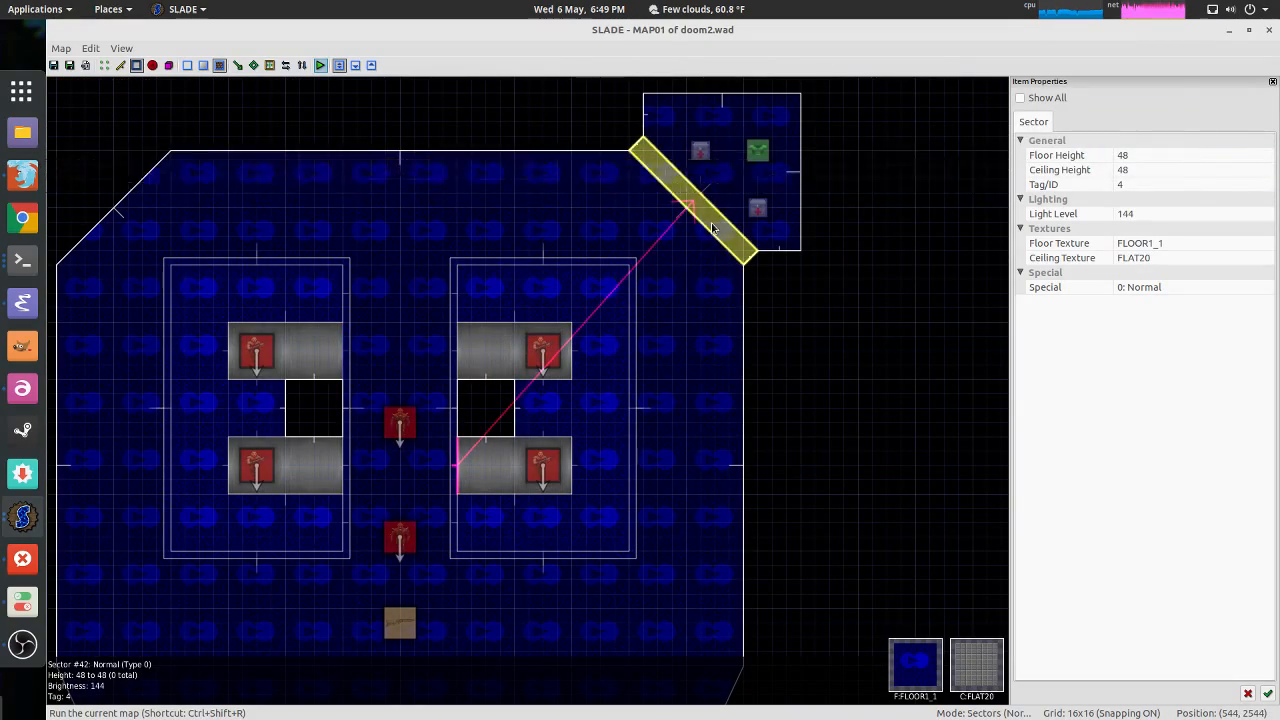
key(q)
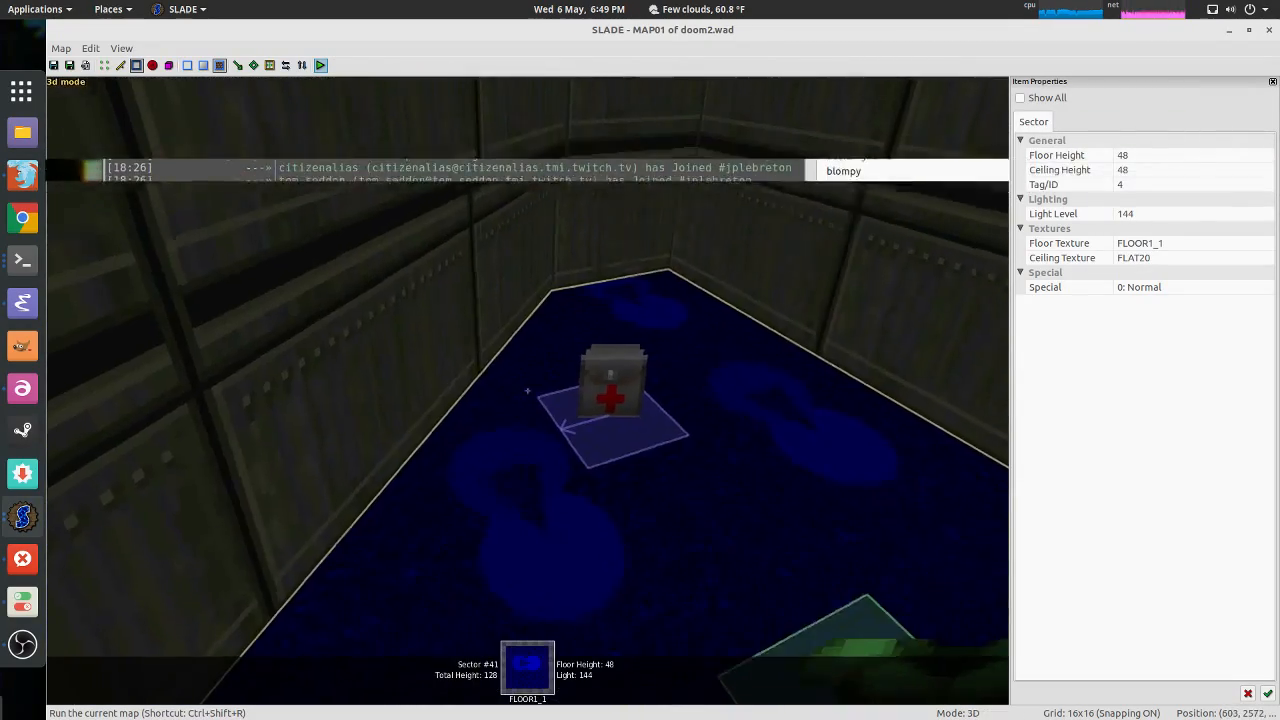
key(w)
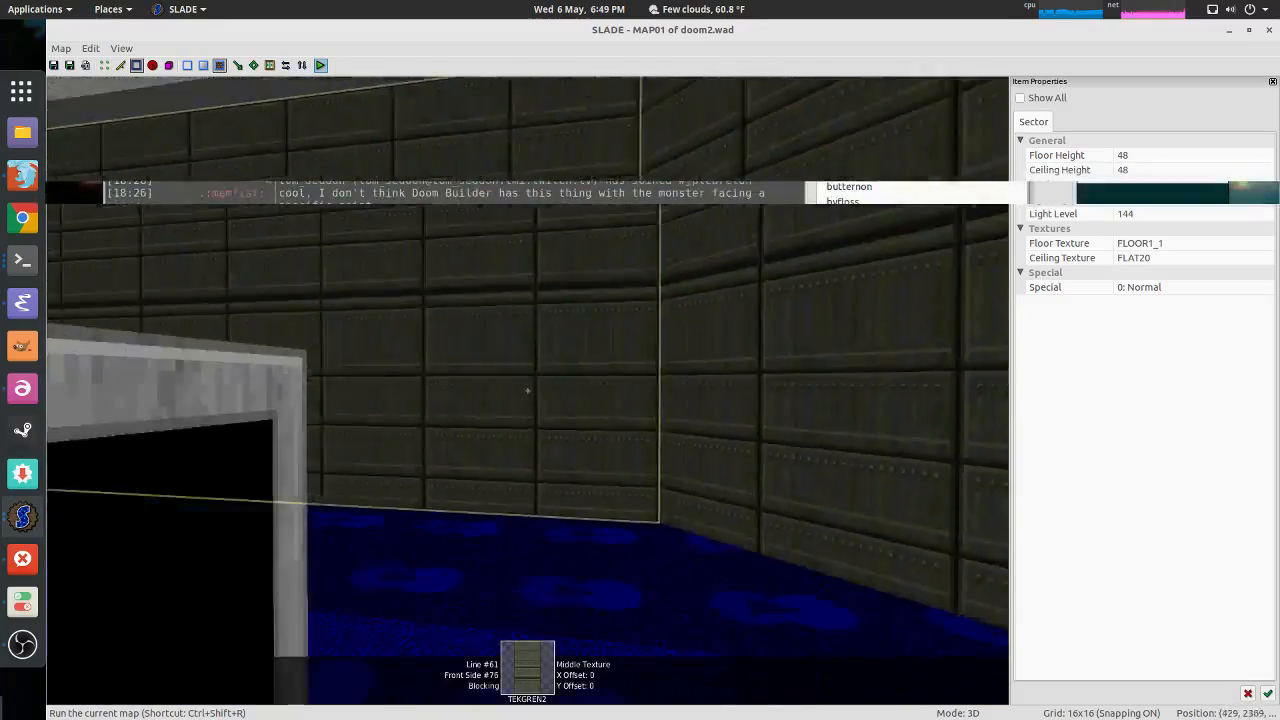
key(w)
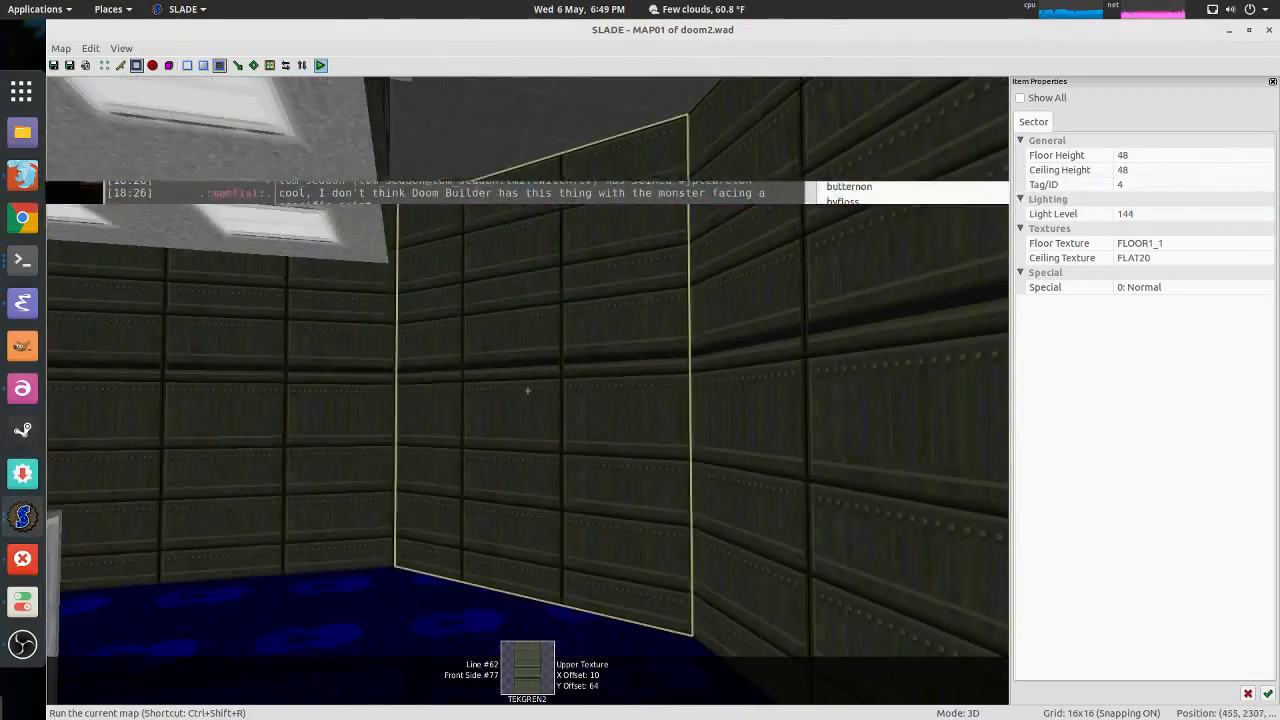
key(q)
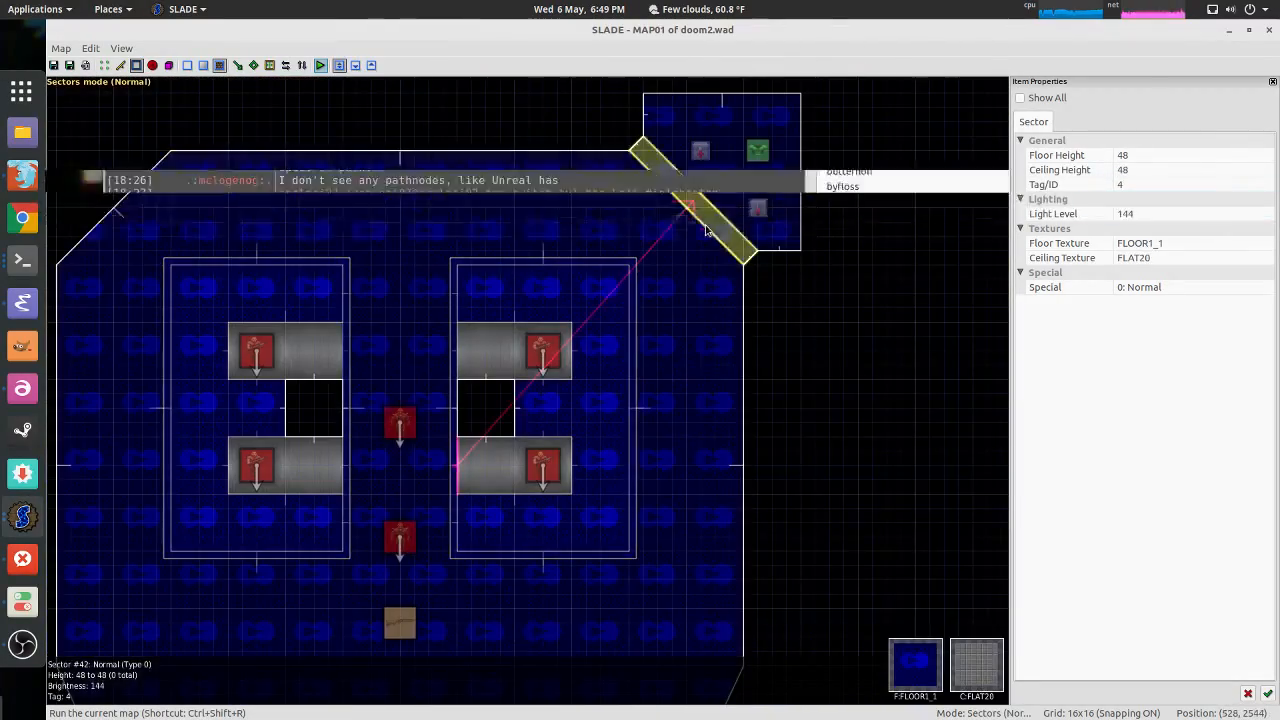
Step: Try setting the diagonal door sector's ceiling height to 64 and check the doorway in 3D
click(706, 230)
click(1137, 168)
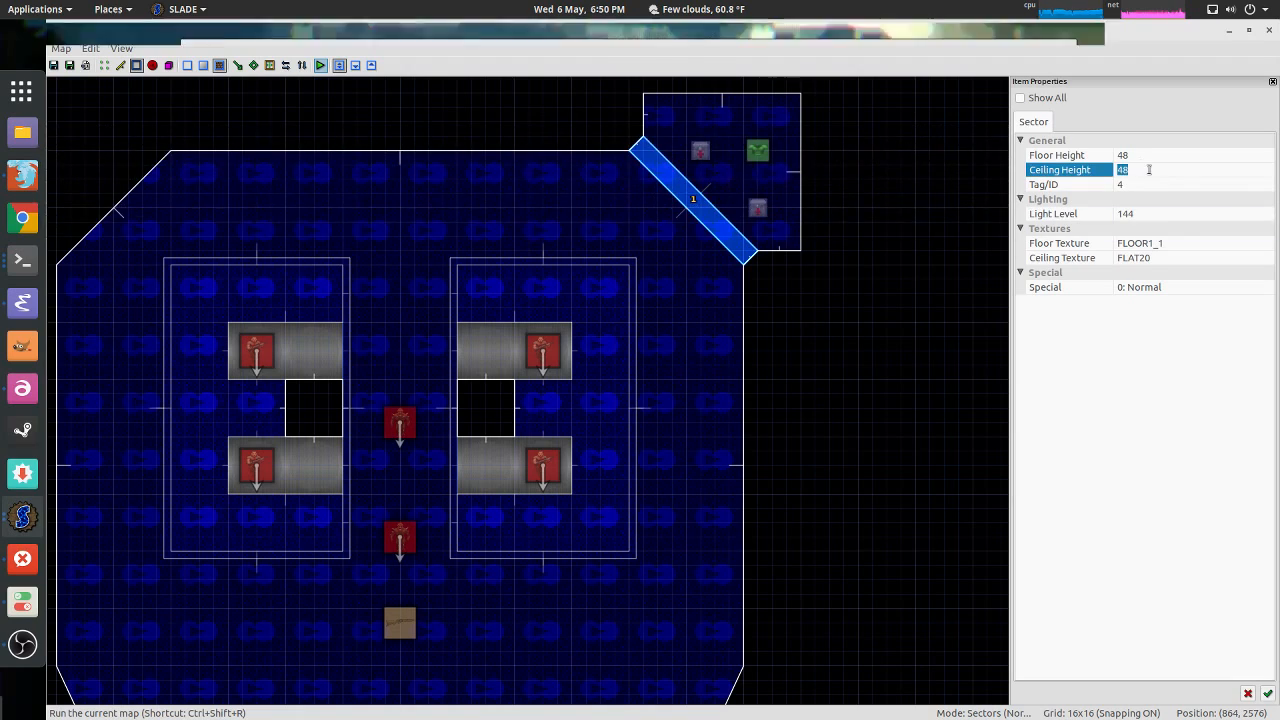
text(64)
key(Return)
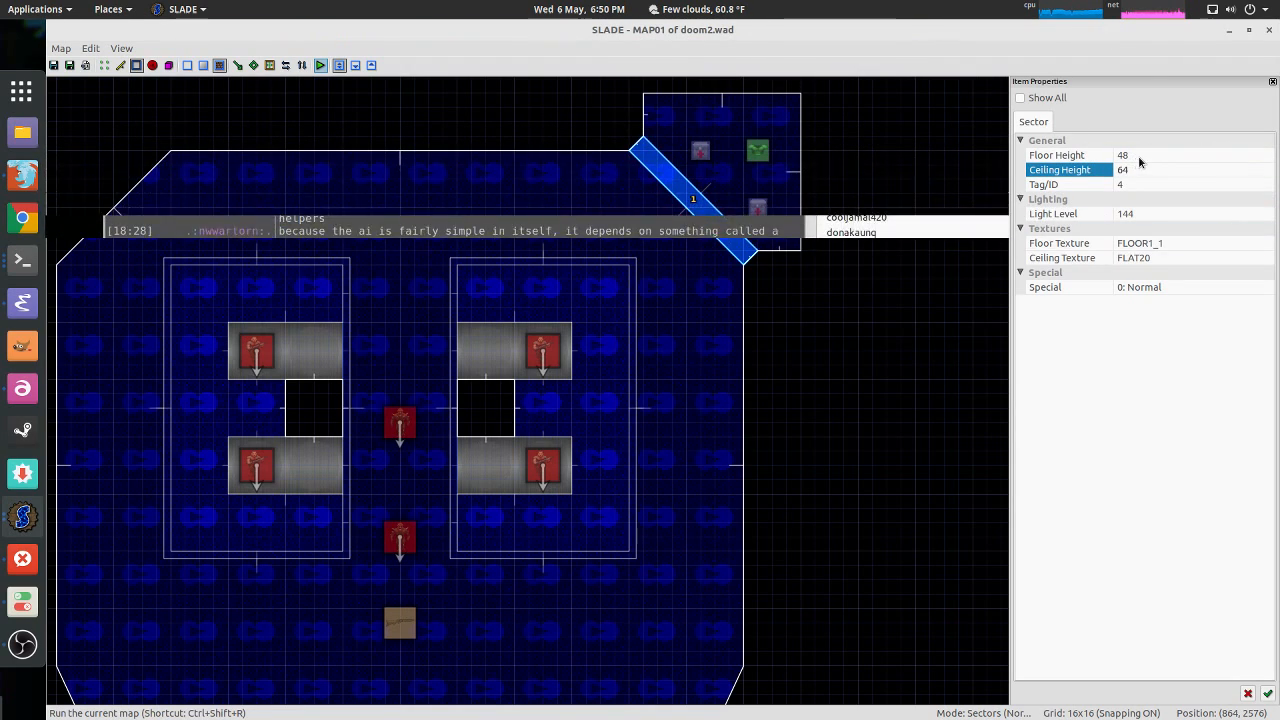
key(q)
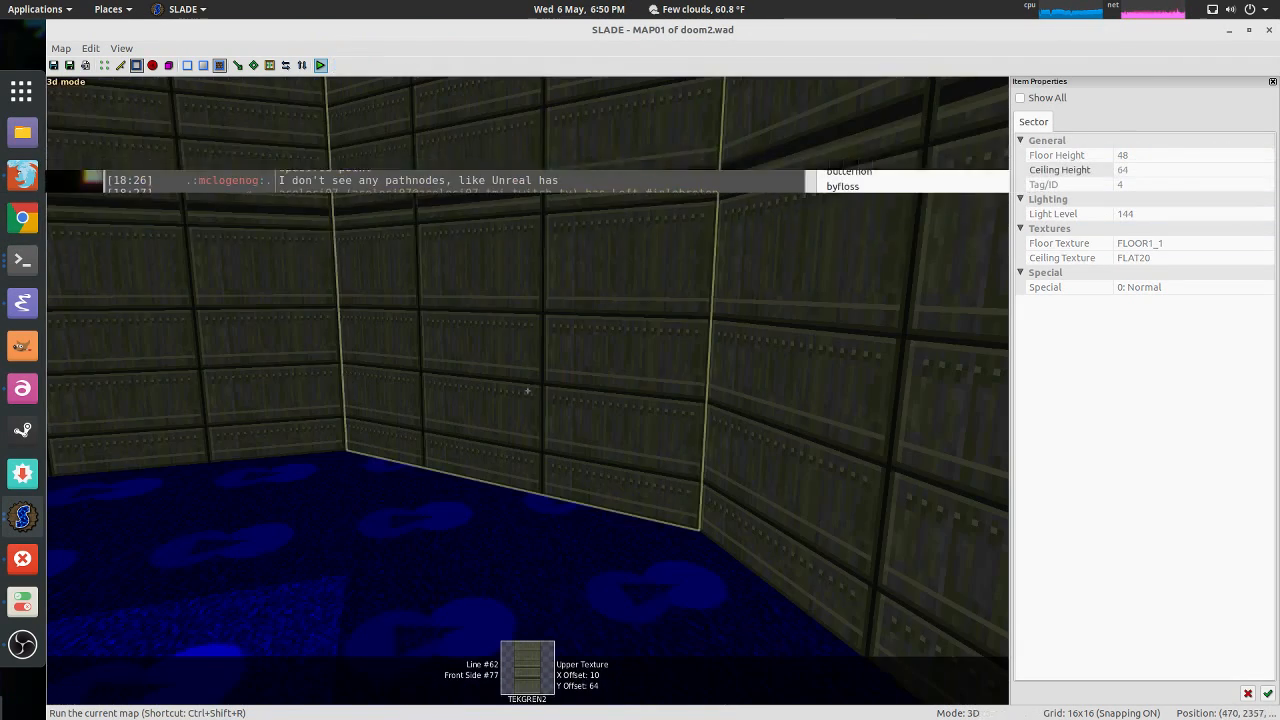
key(q)
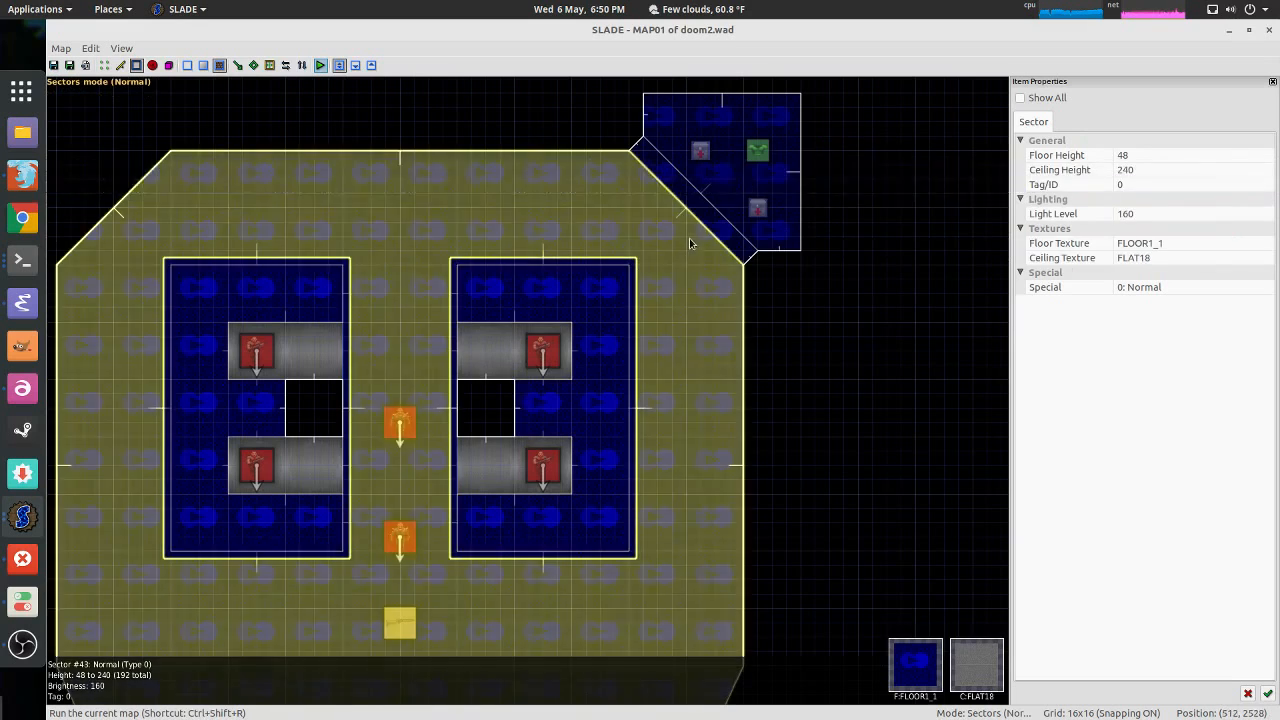
Step: Set the diagonal door sector's ceiling height to 128 and view the doorway in 3D
click(700, 196)
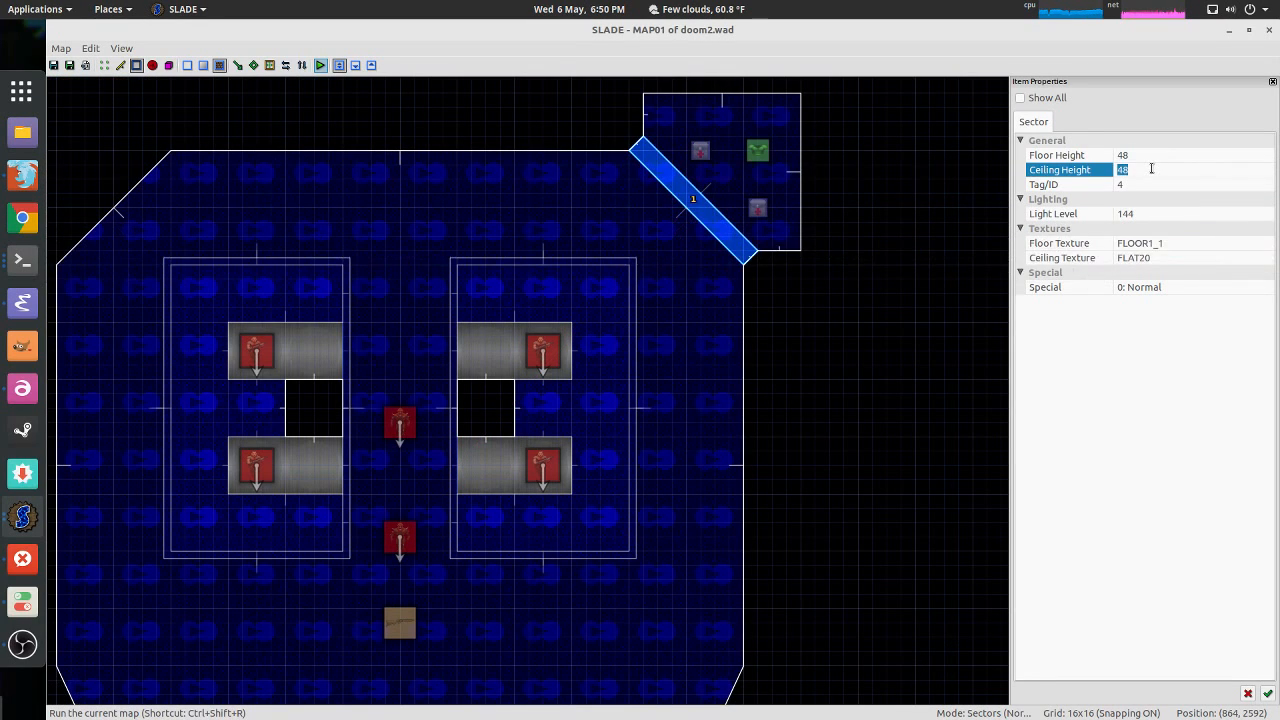
key(BackSpace)
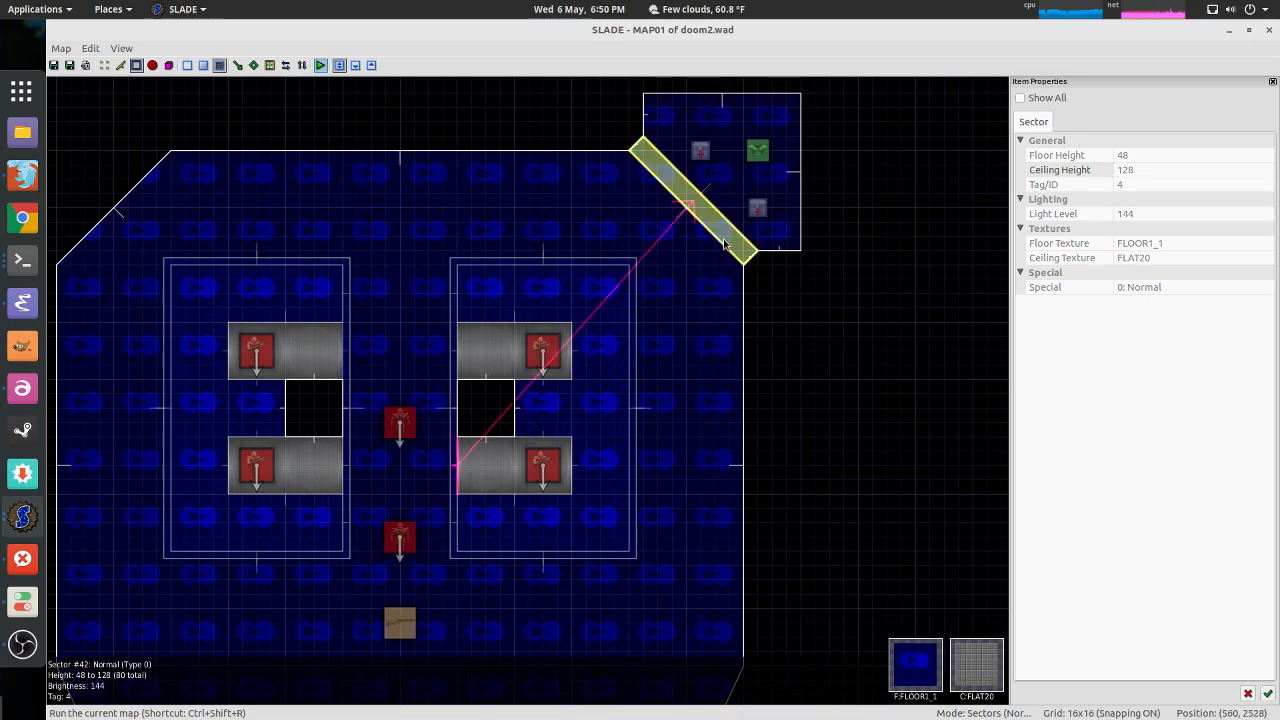
key(q)
key(s)
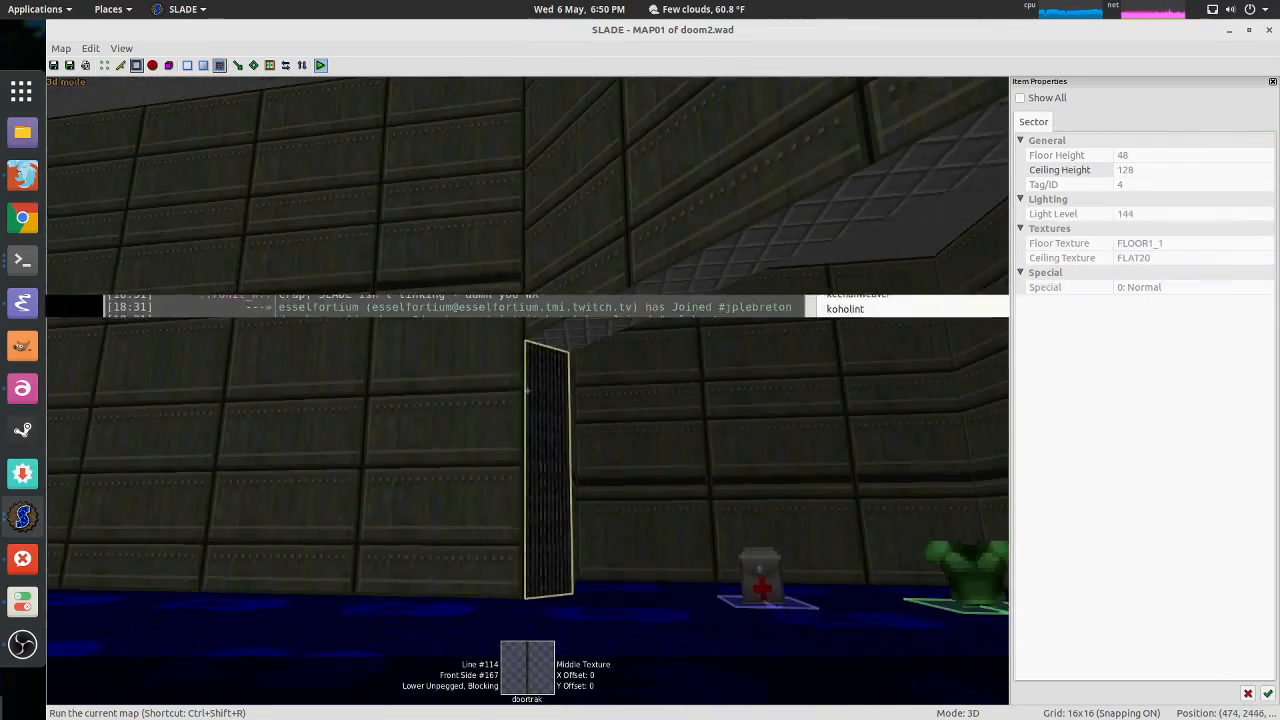
Step: Examine the opened doorway's side tracks and ceiling in 3D from both sides
key(w)
key(s)
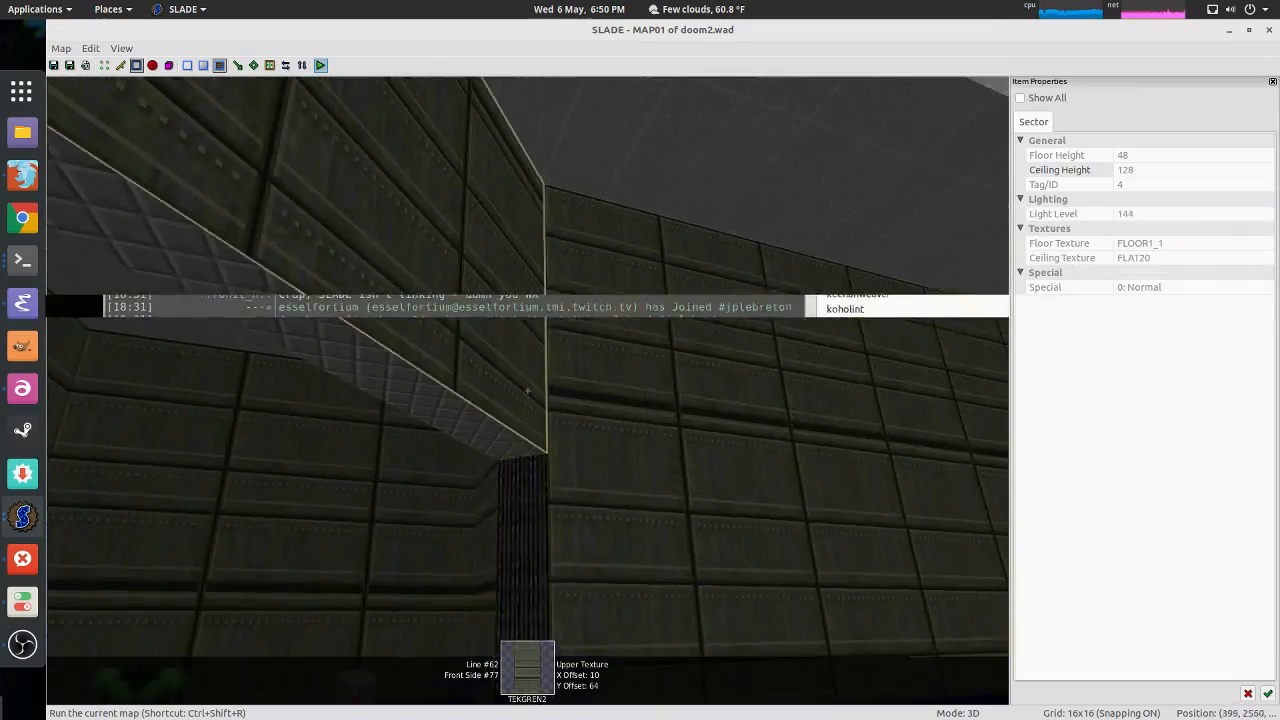
key(w)
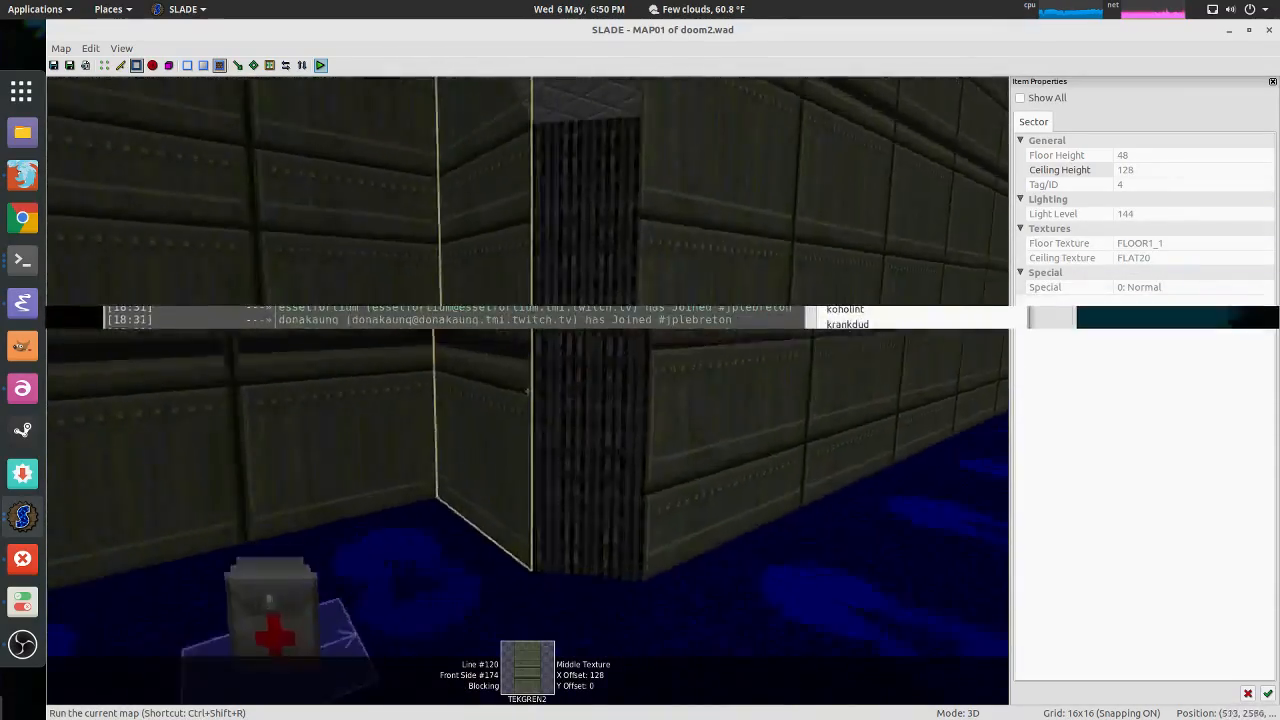
key(s)
key(w)
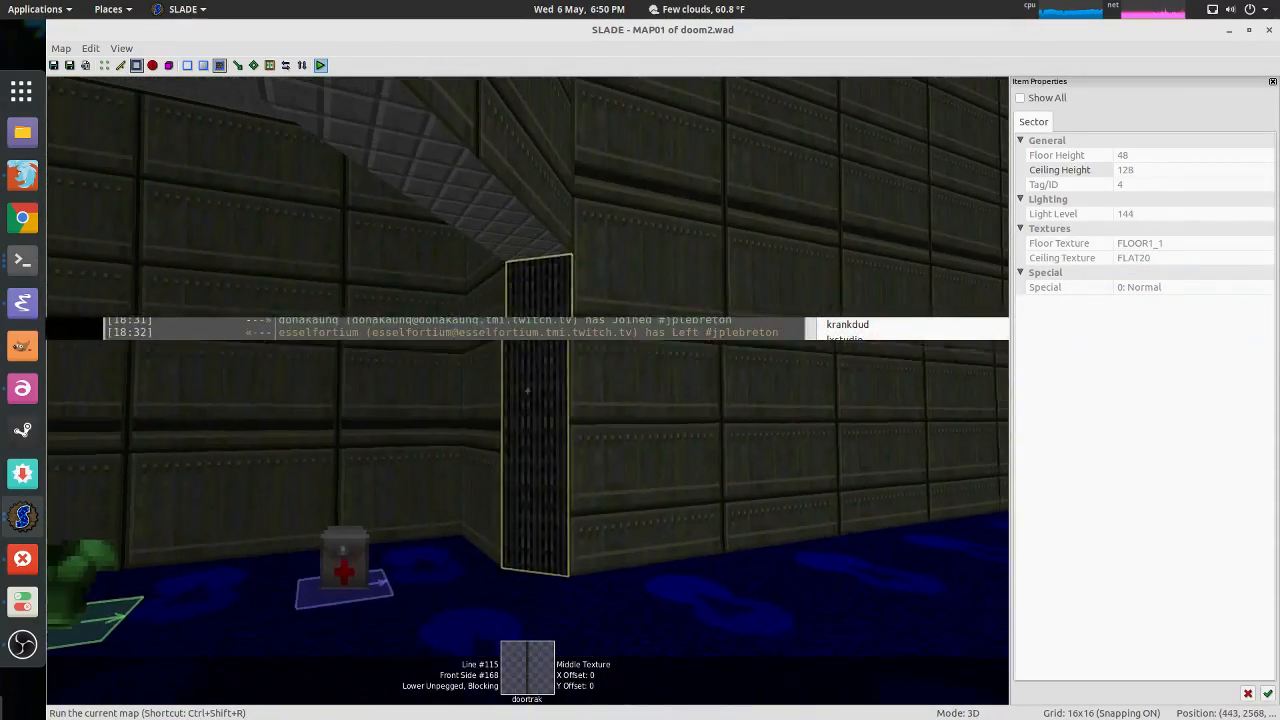
key(w)
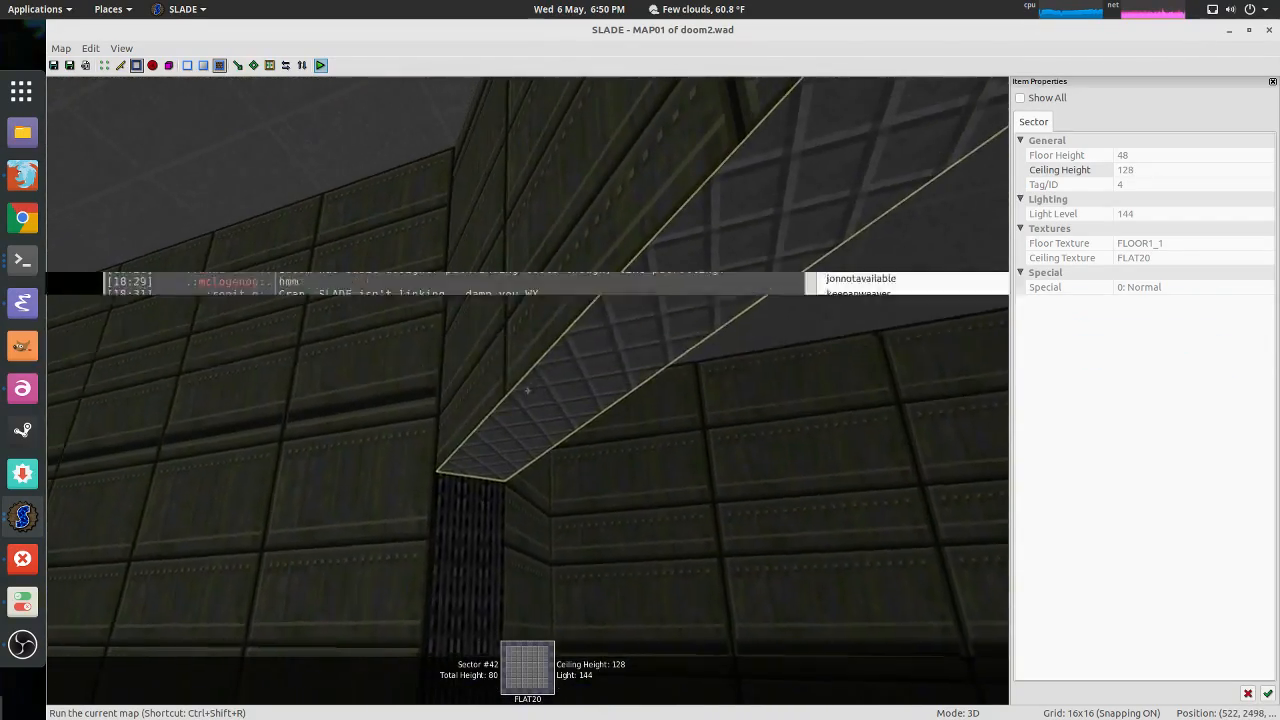
Step: Try raising and lowering the door ceiling in increments of 8 while comparing the doorway from the main room
scroll(527, 390, up, 2)
key(s)
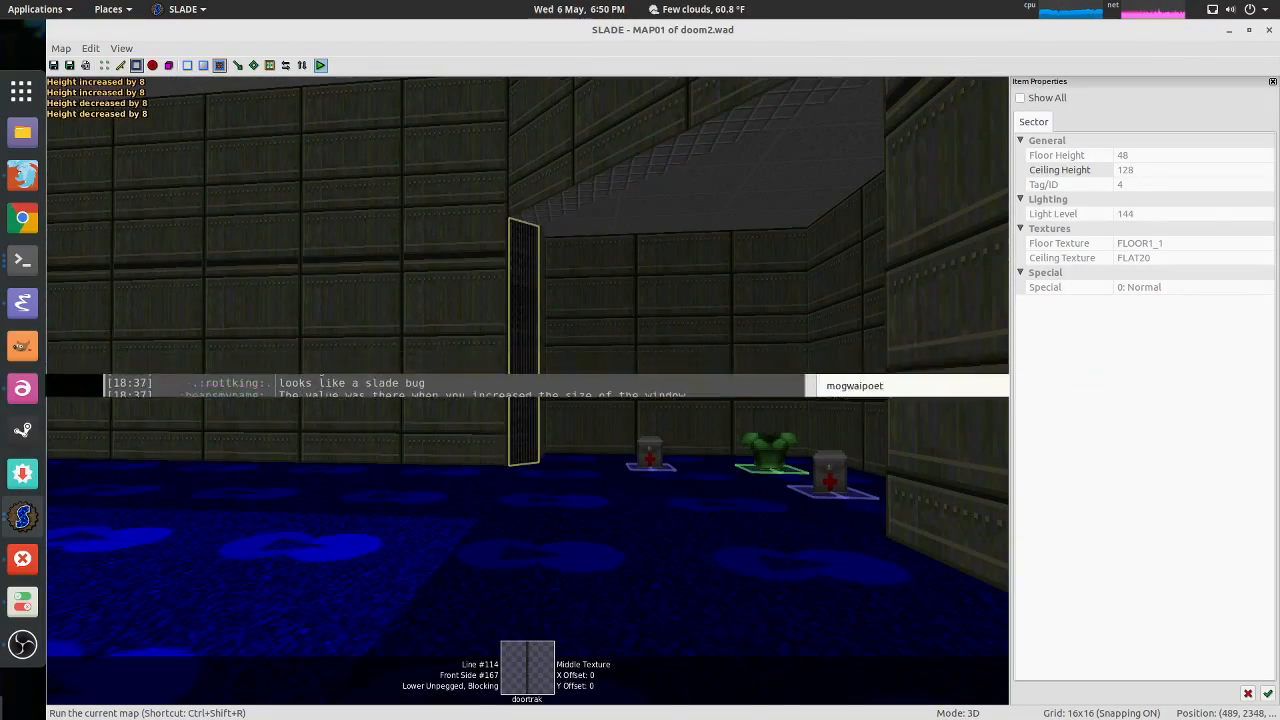
key(w)
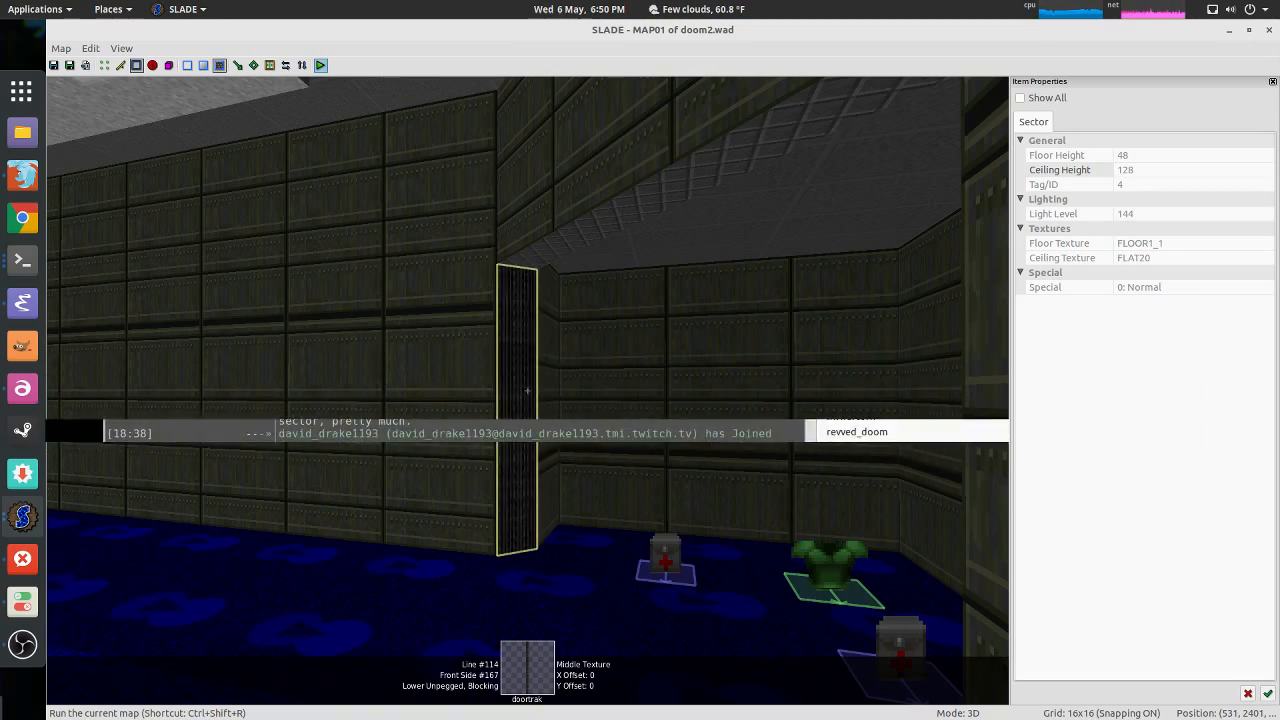
key(w)
key(s)
key(w)
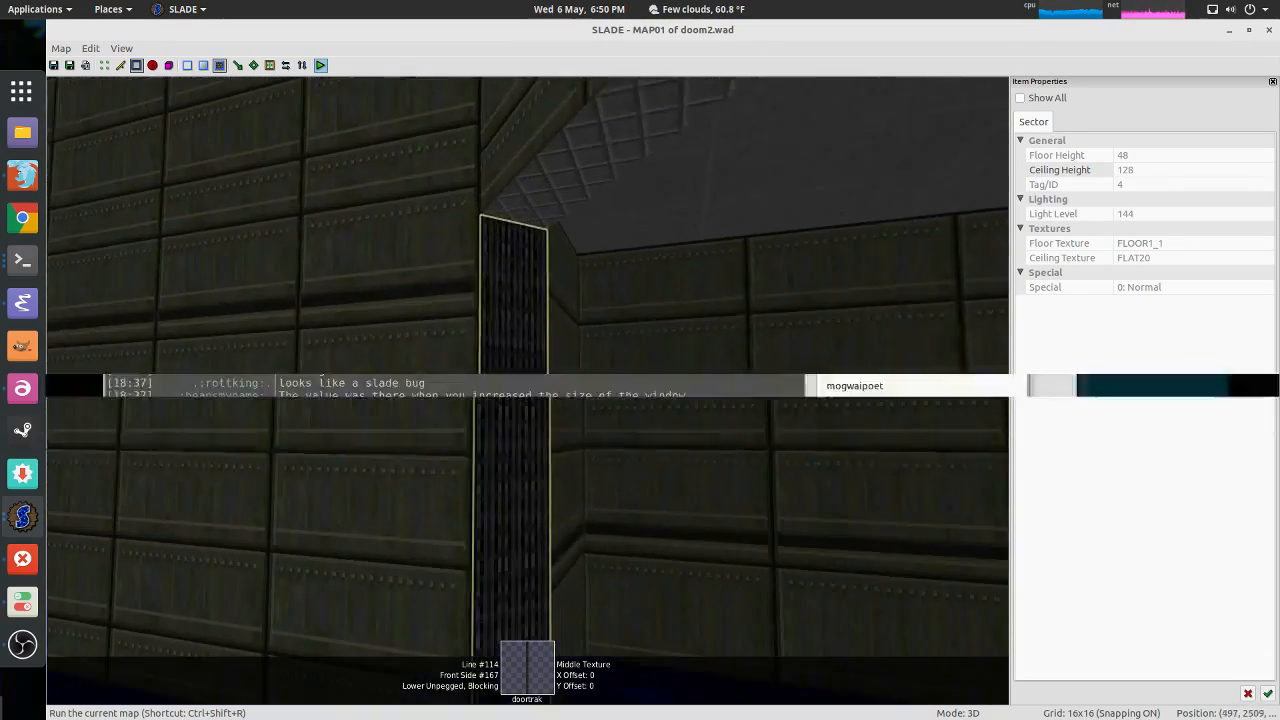
key(w)
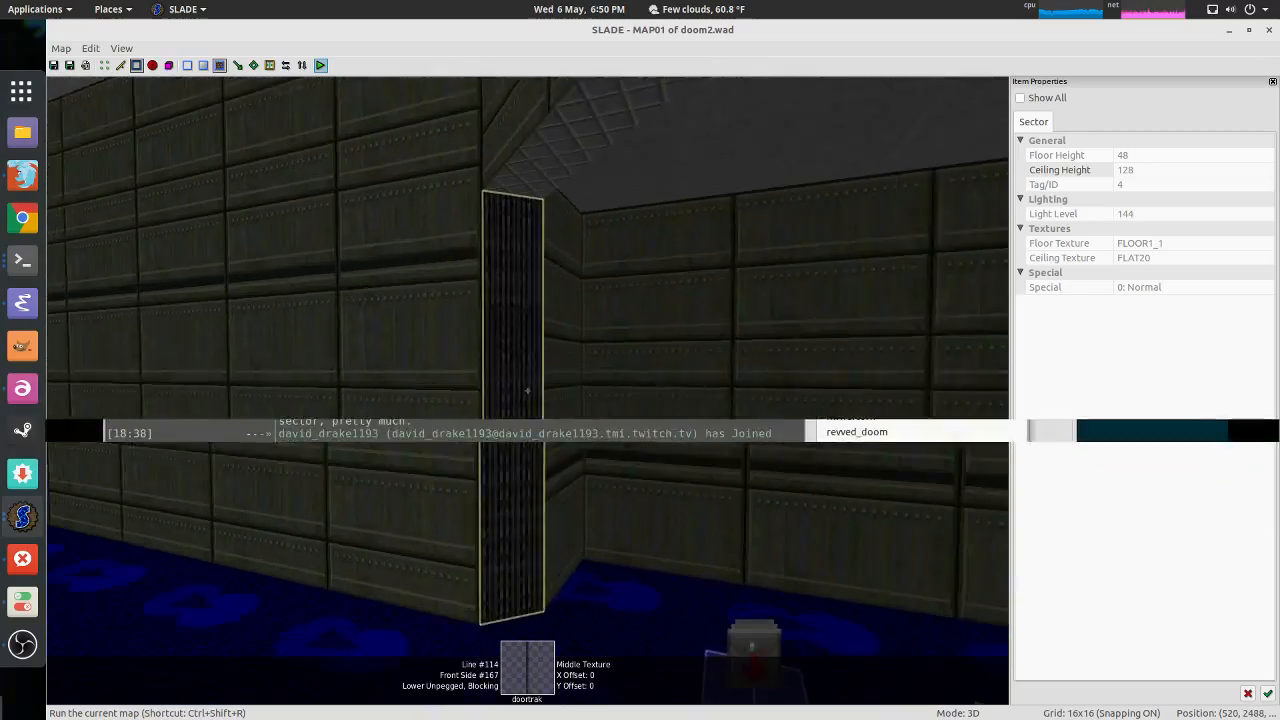
key(w)
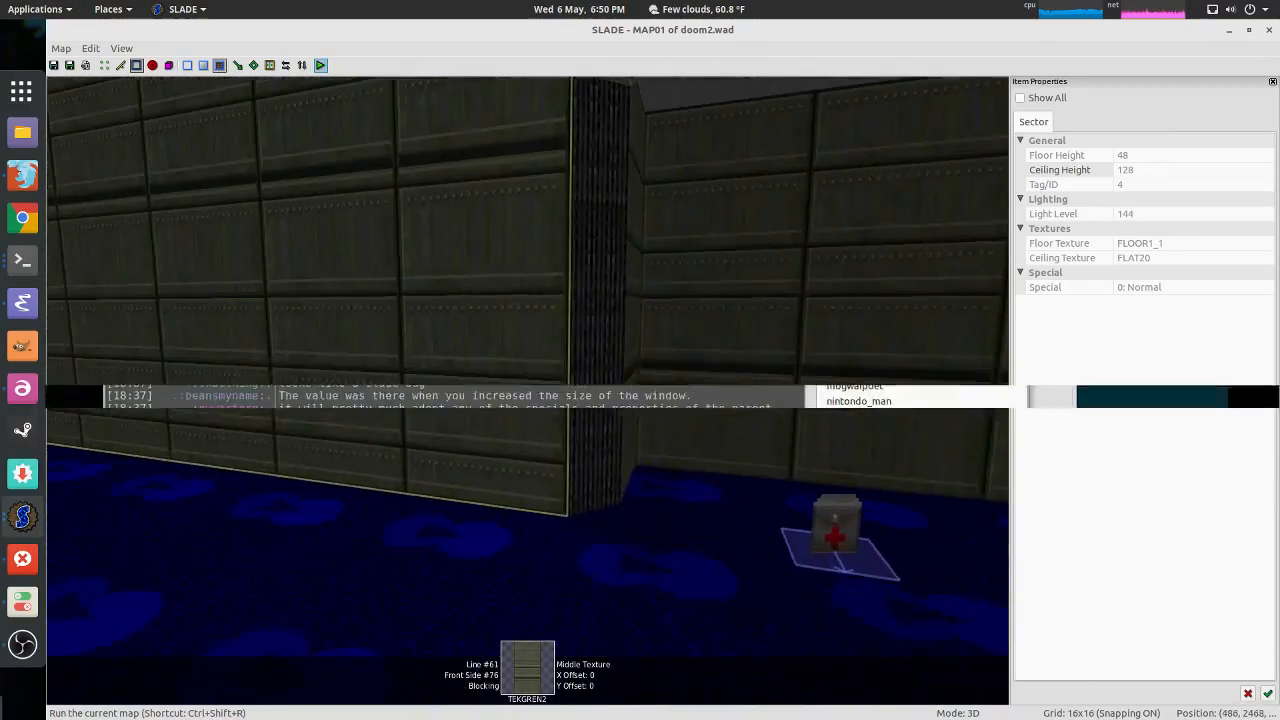
key(w)
scroll(527, 390, up, 1)
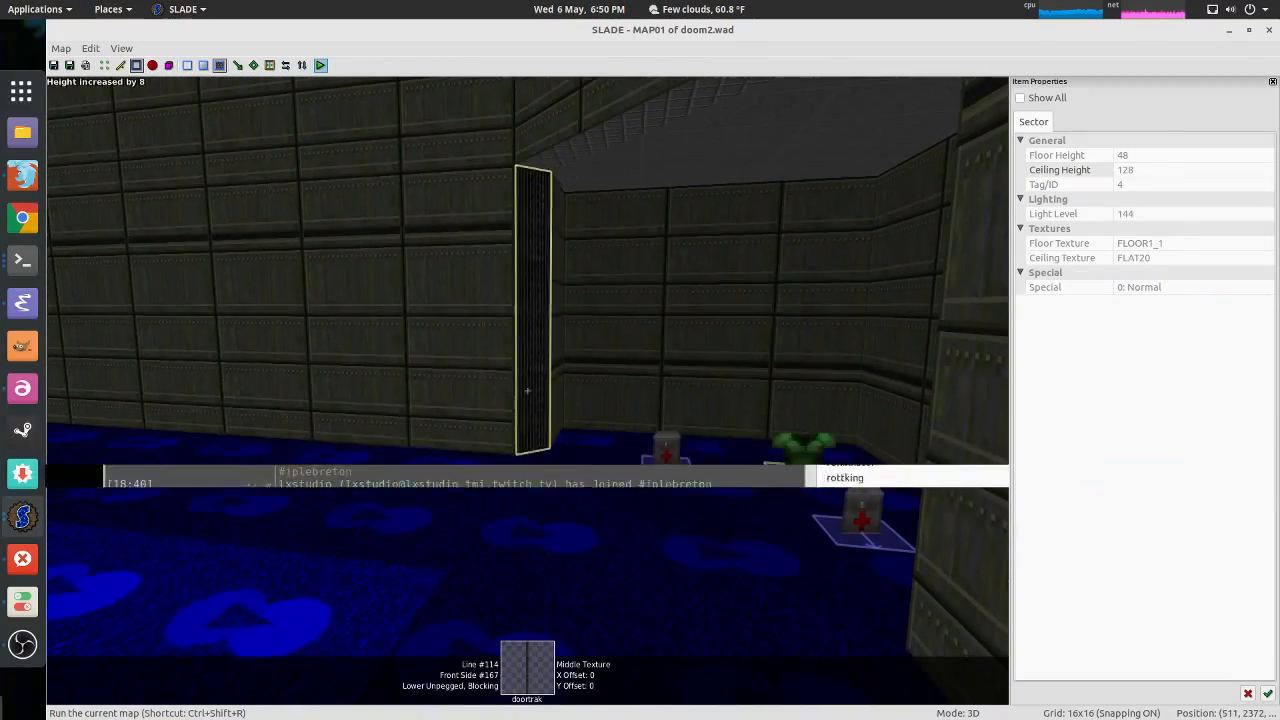
scroll(527, 390, down, 1)
Step: Inspect the doorway and its door tracks from inside the item closet and from the main room
key(s)
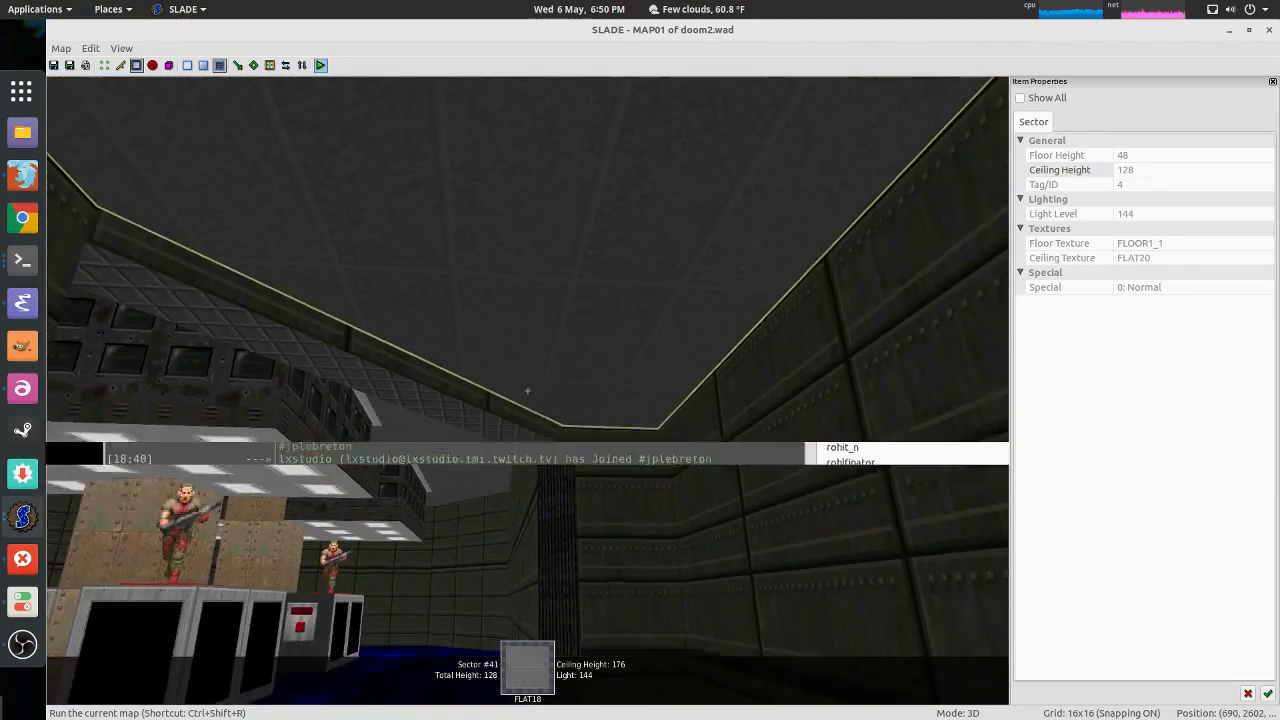
key(w)
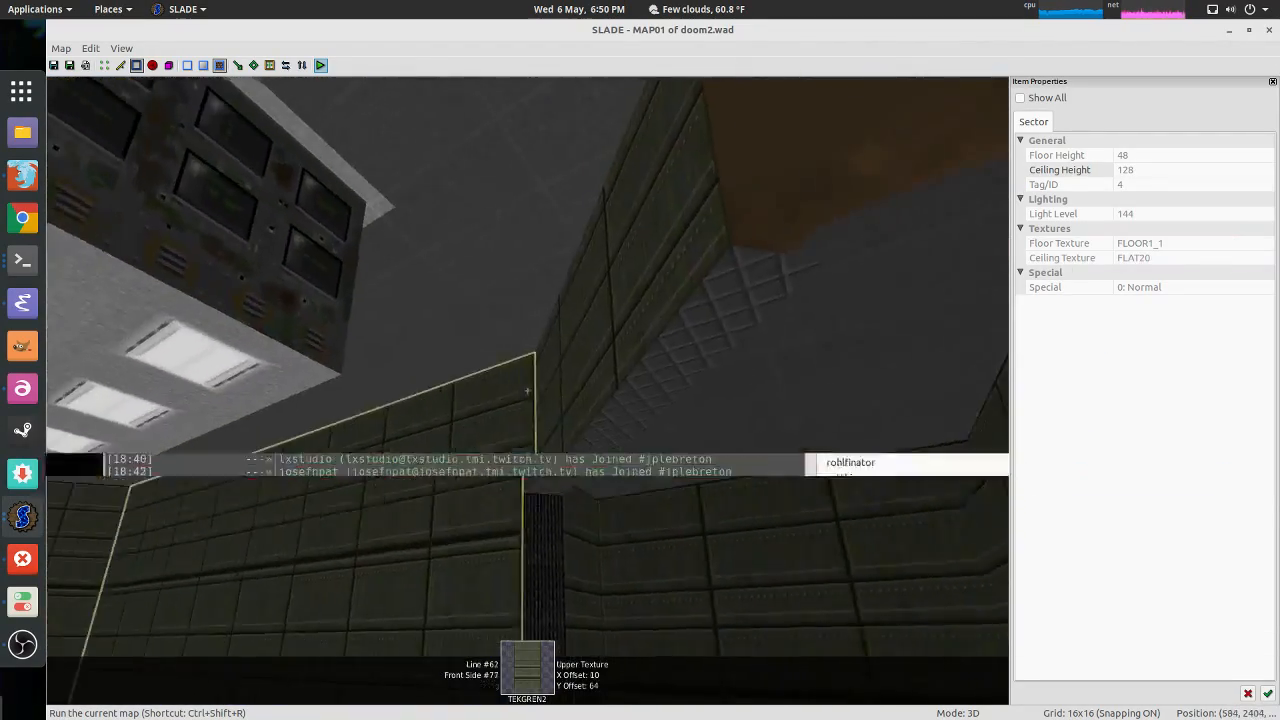
key(s)
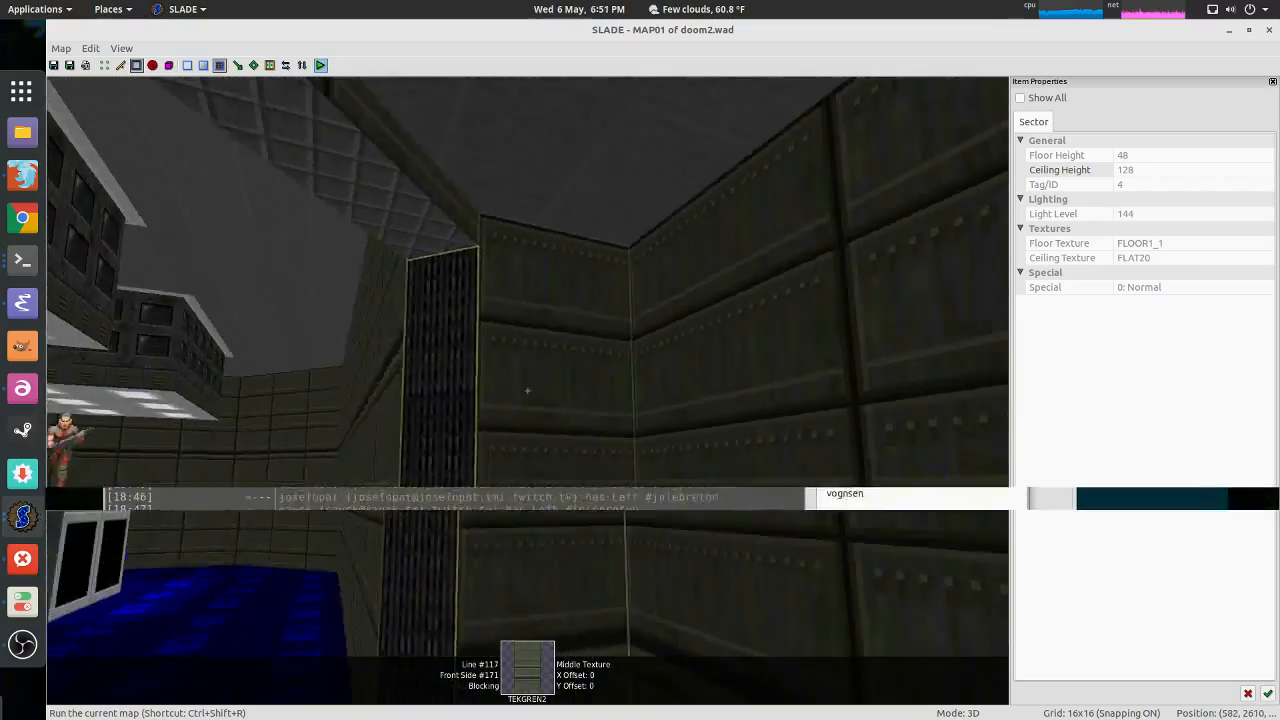
key(w)
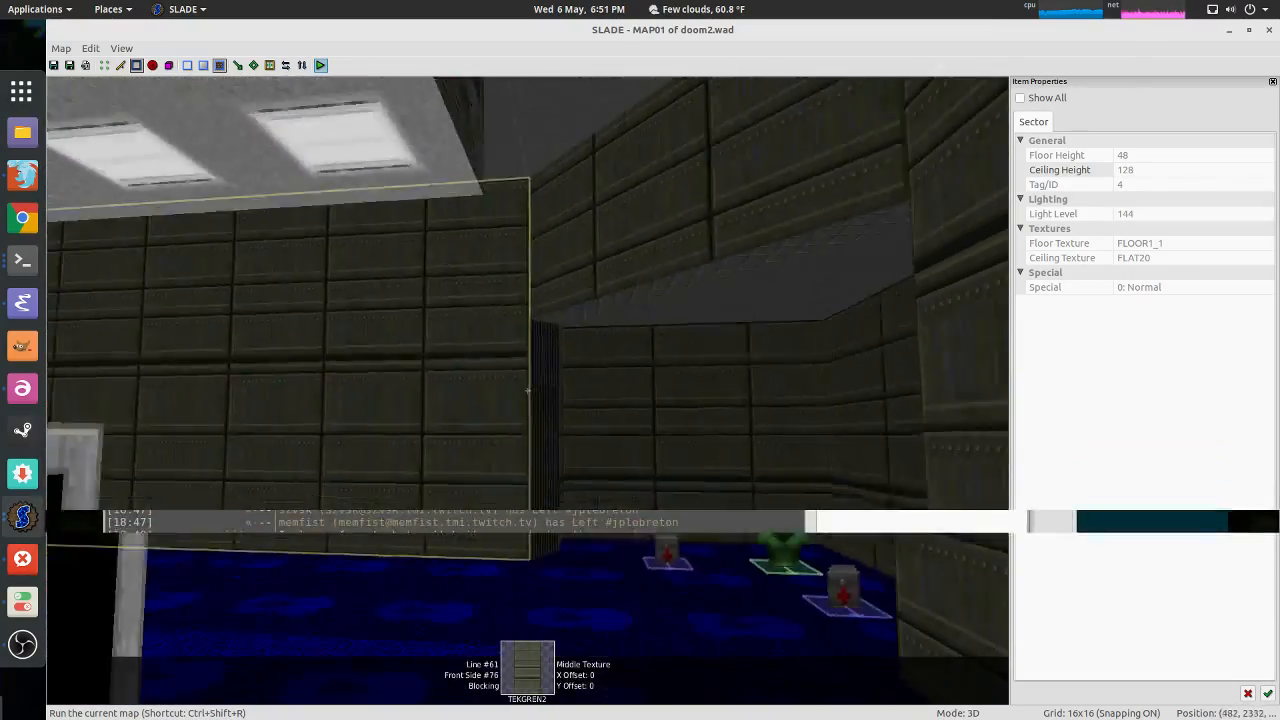
key(w)
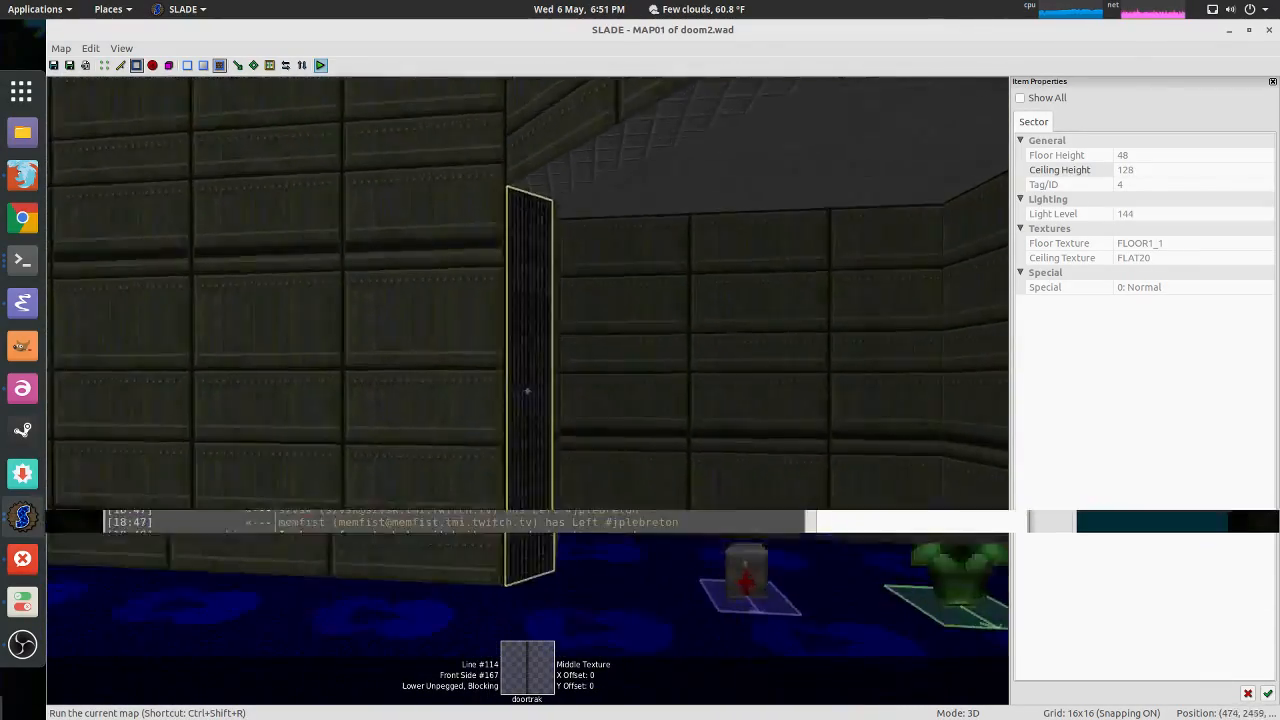
Step: Tour the map in 3D from the item closet to the outdoor shotgun pedestal and examine its switch face
key(w)
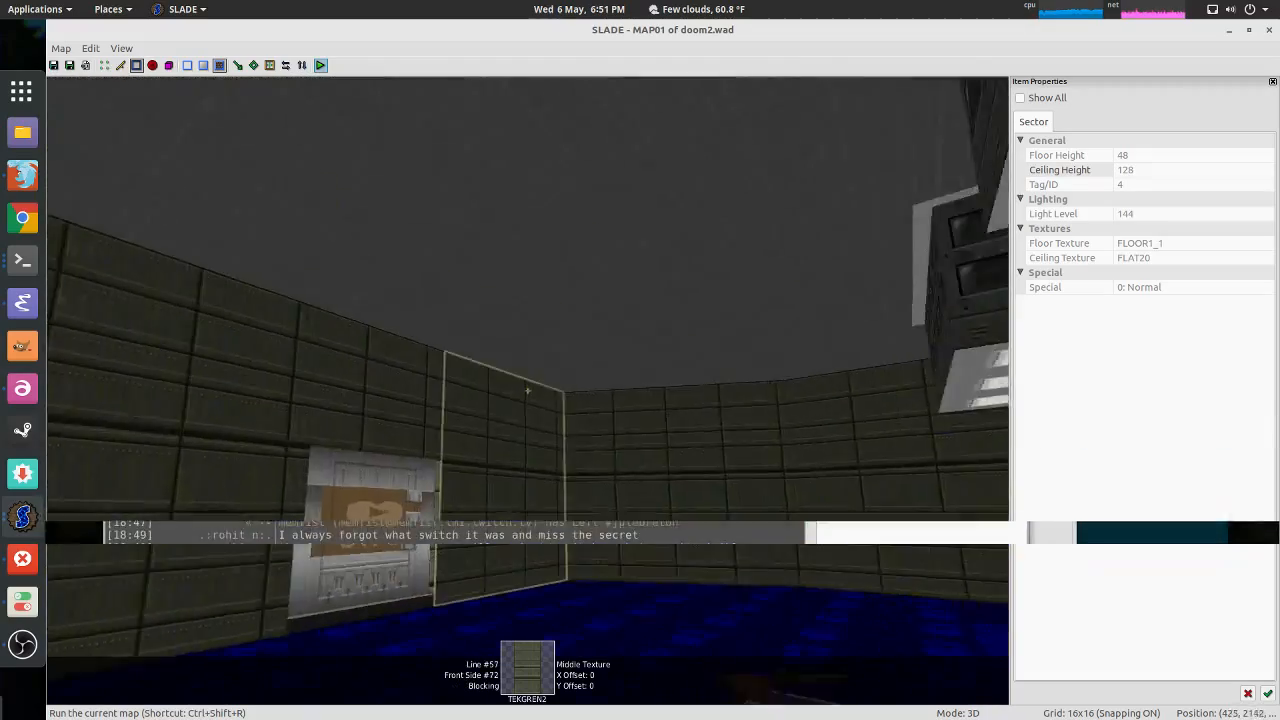
key(w)
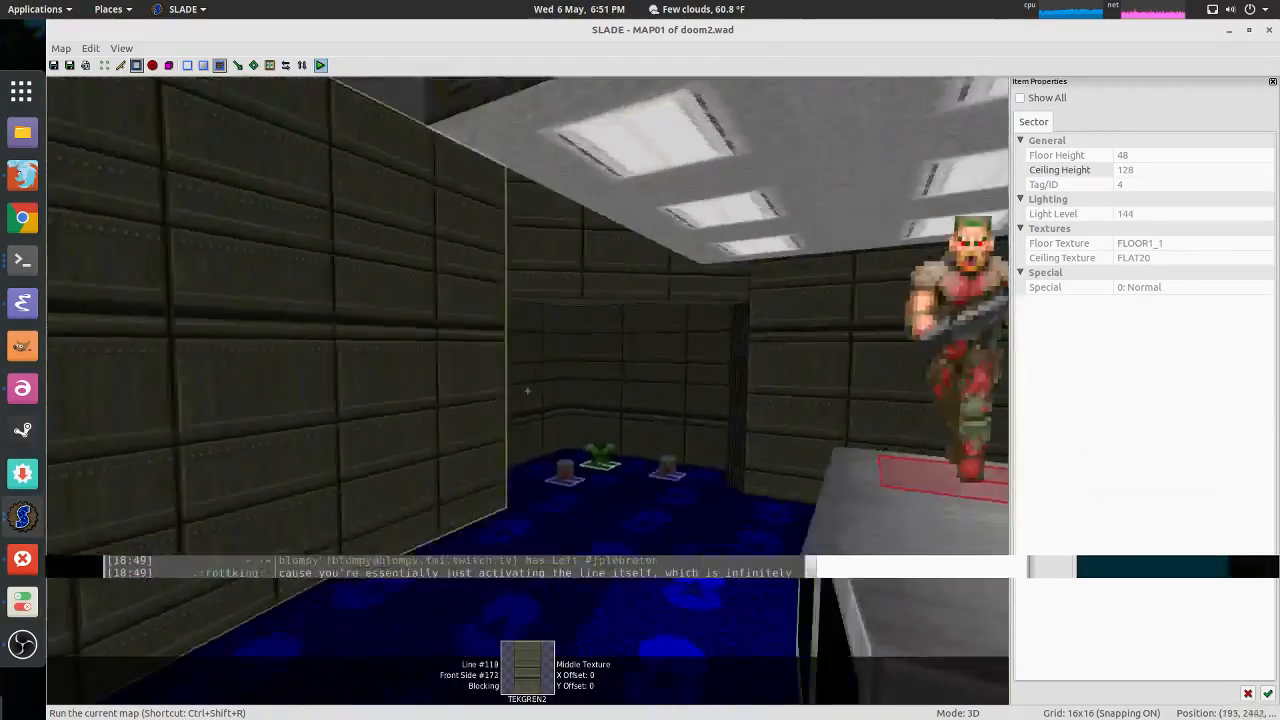
key(s)
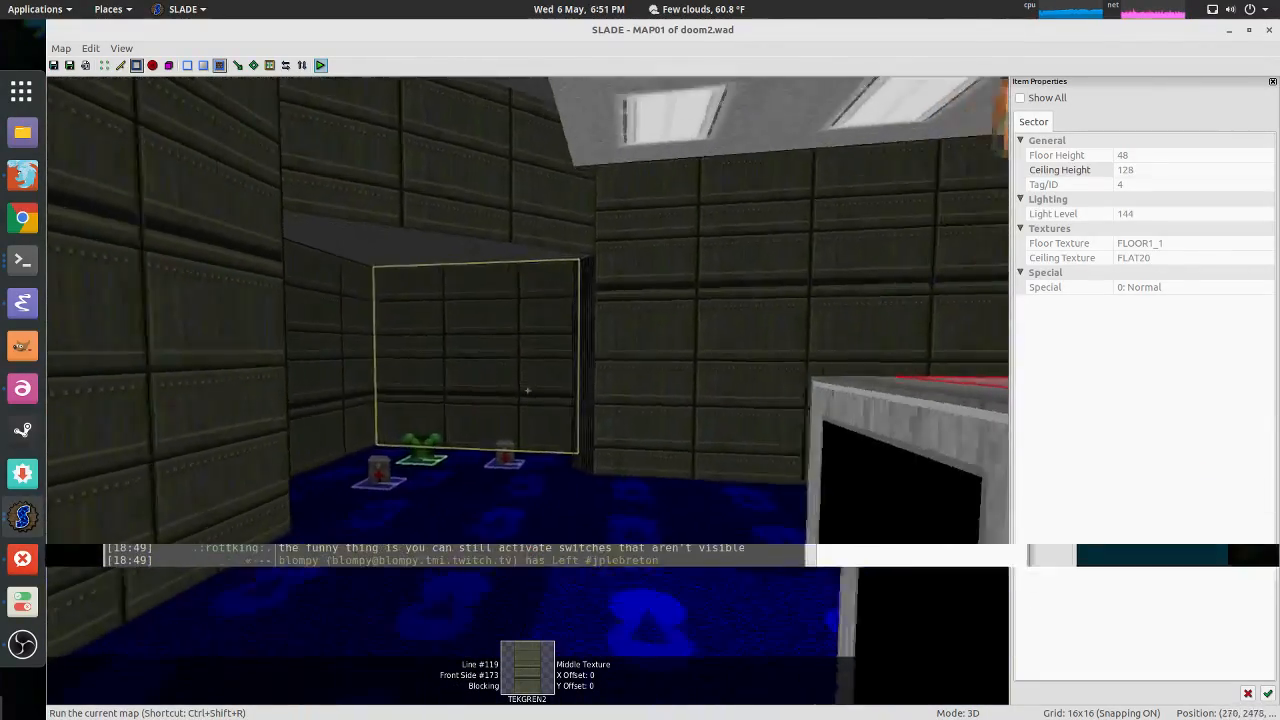
key(w)
key(w)
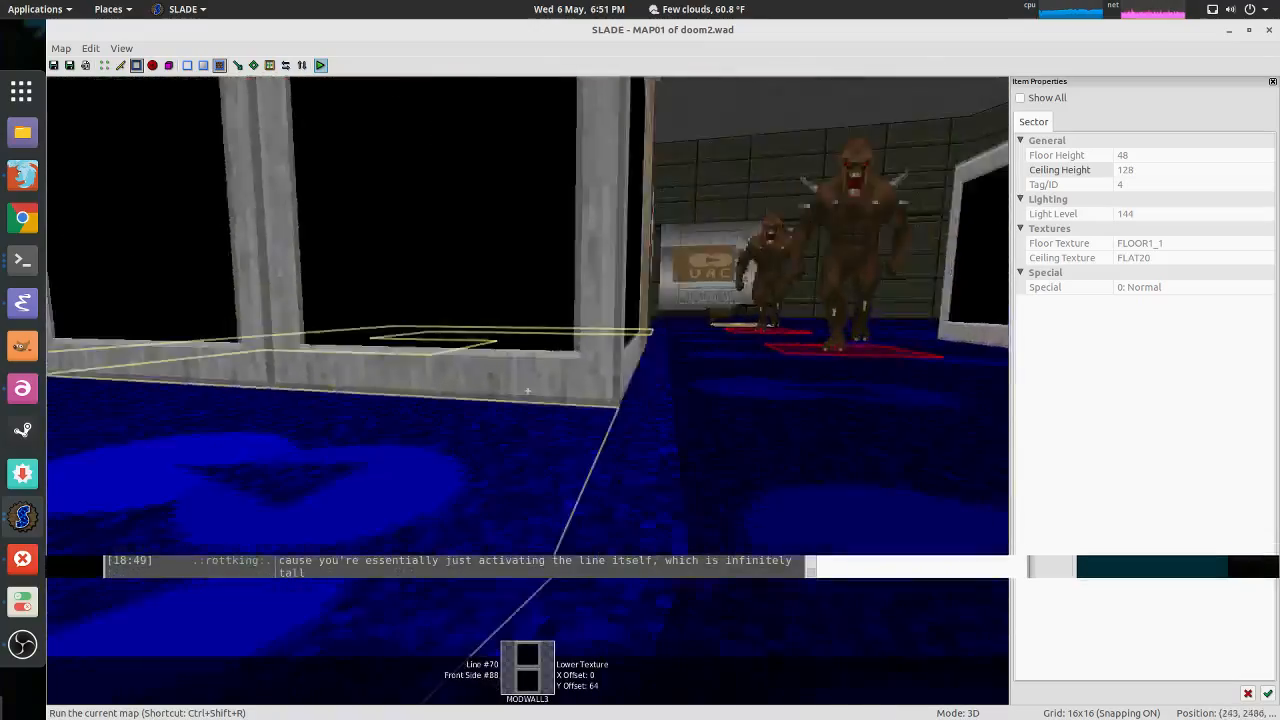
key(w)
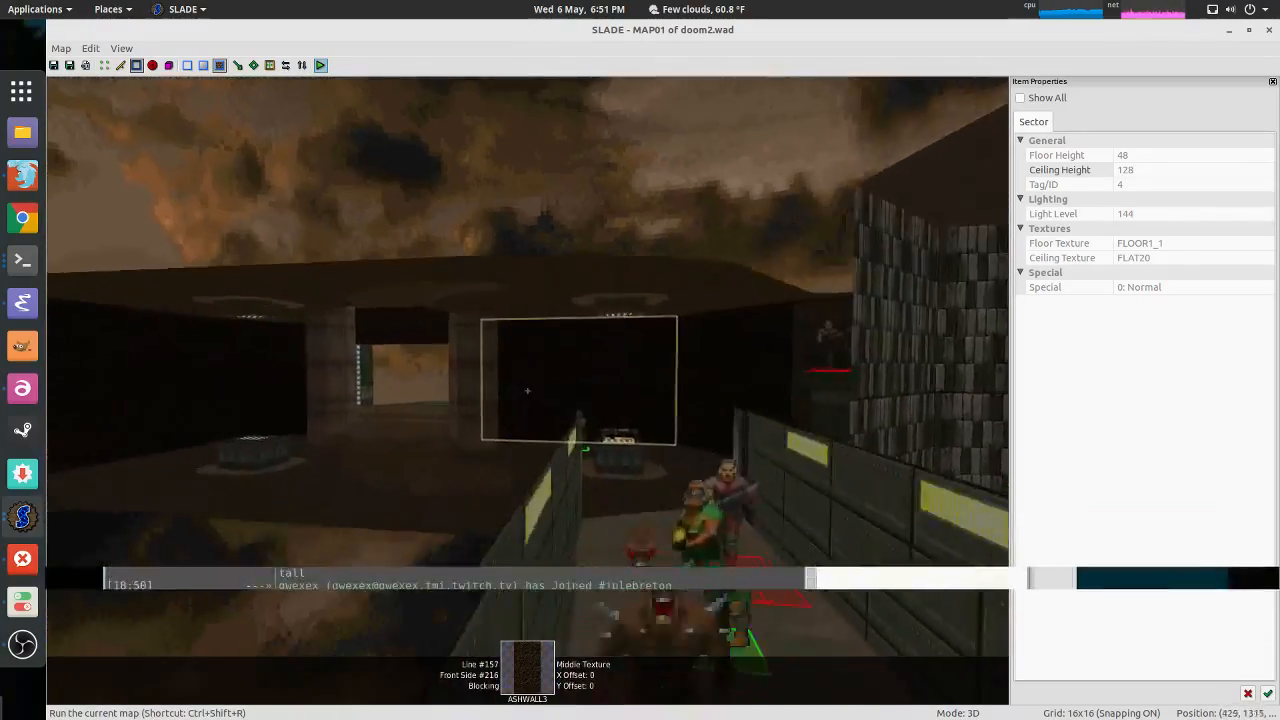
key(w)
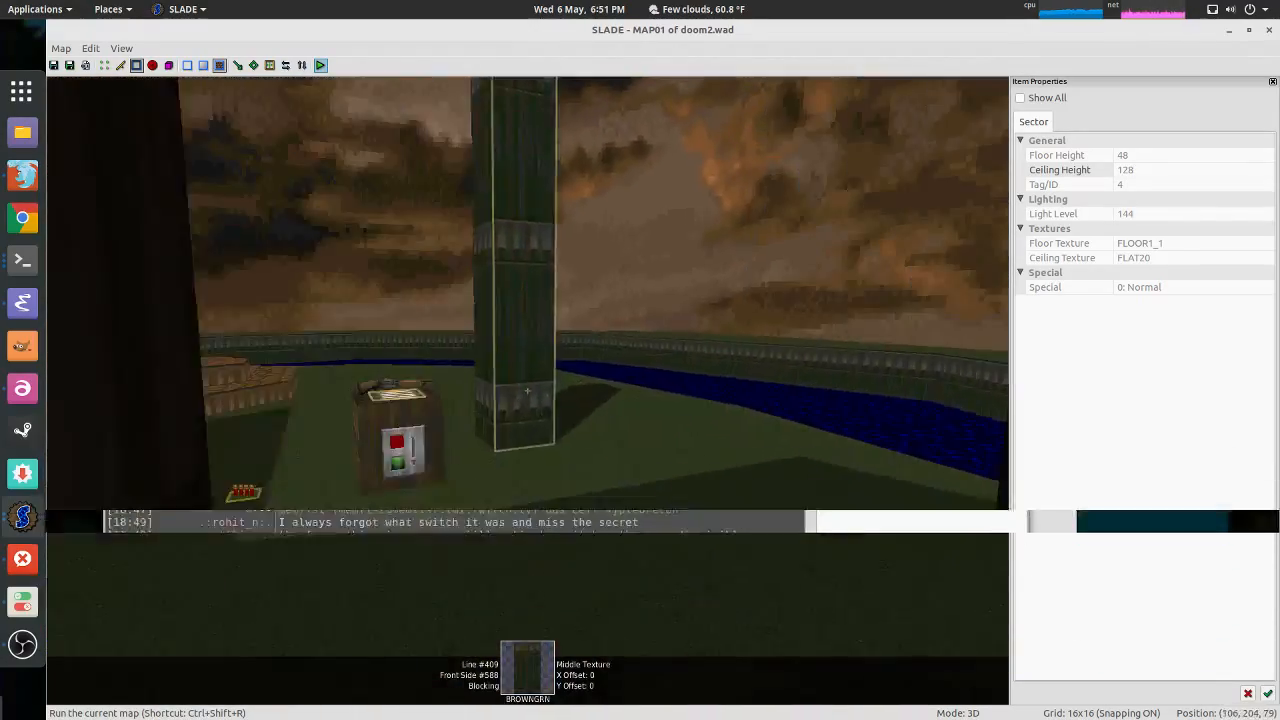
key(w)
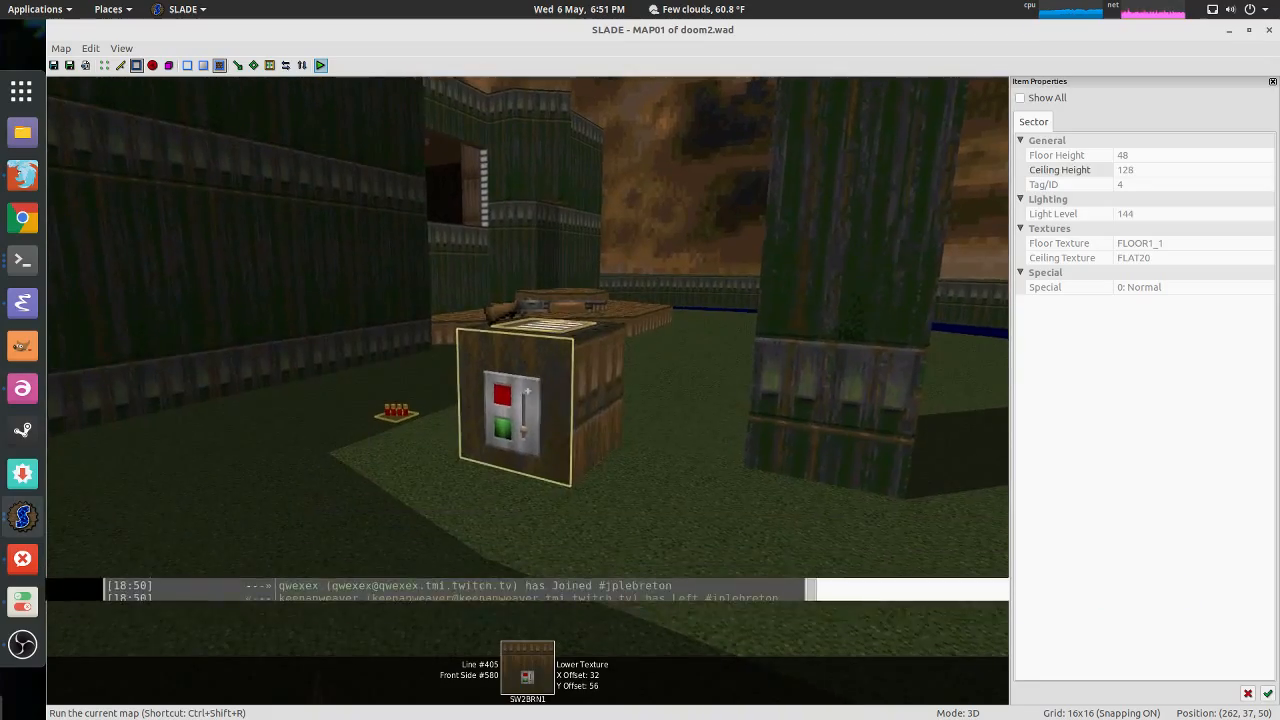
Step: Return to the 2D map and give the shotgun pedestal's sector the new tag 1
key(q)
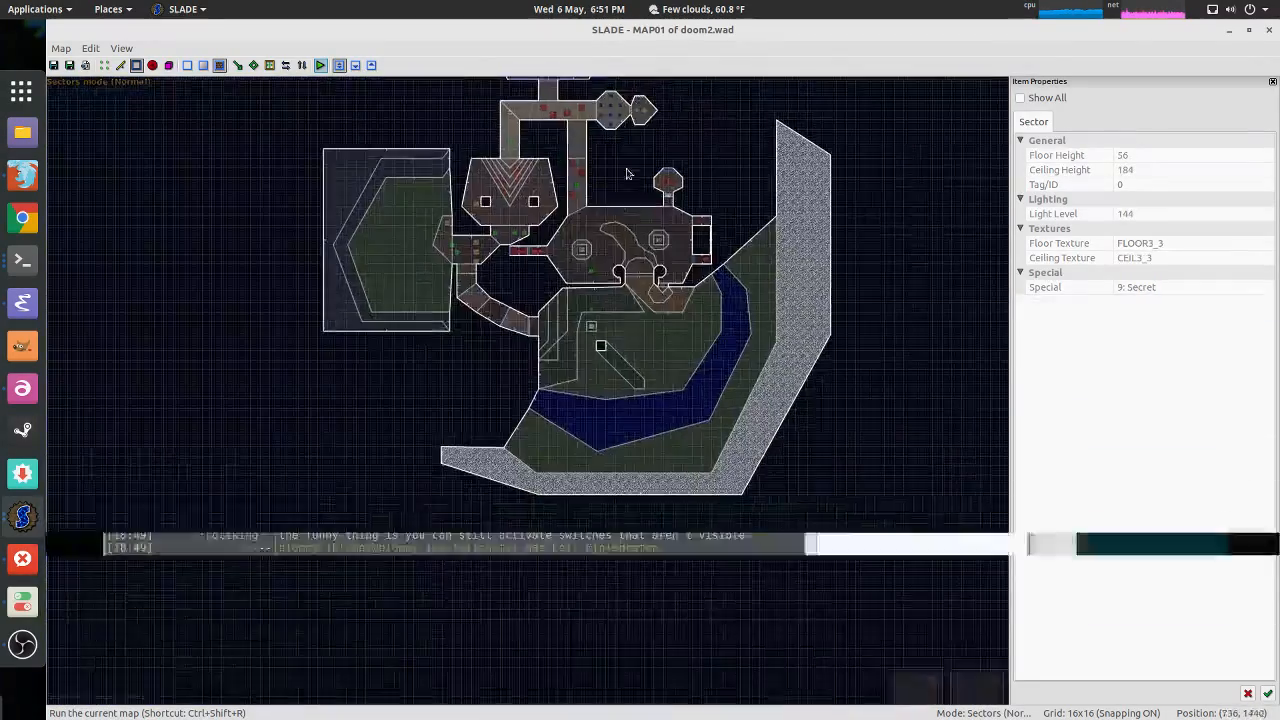
scroll(620, 257, up, 5)
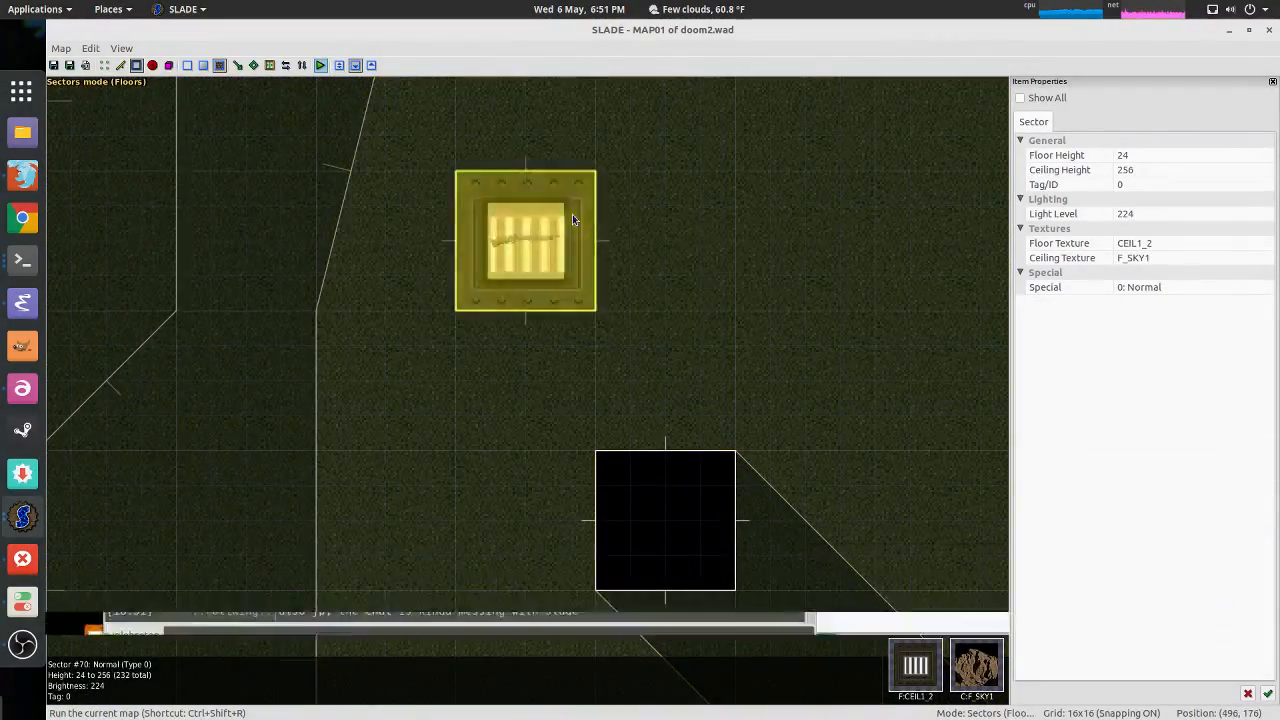
right_click(572, 214)
click(560, 205)
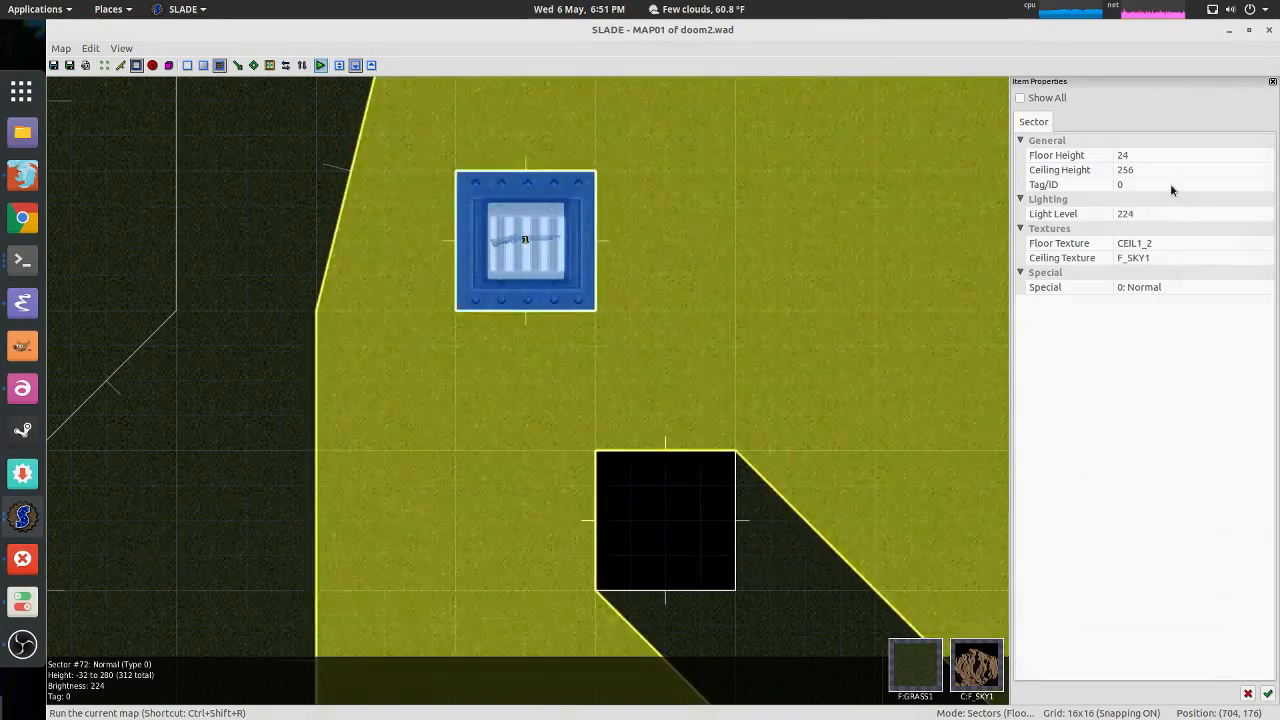
click(1259, 190)
text(1)
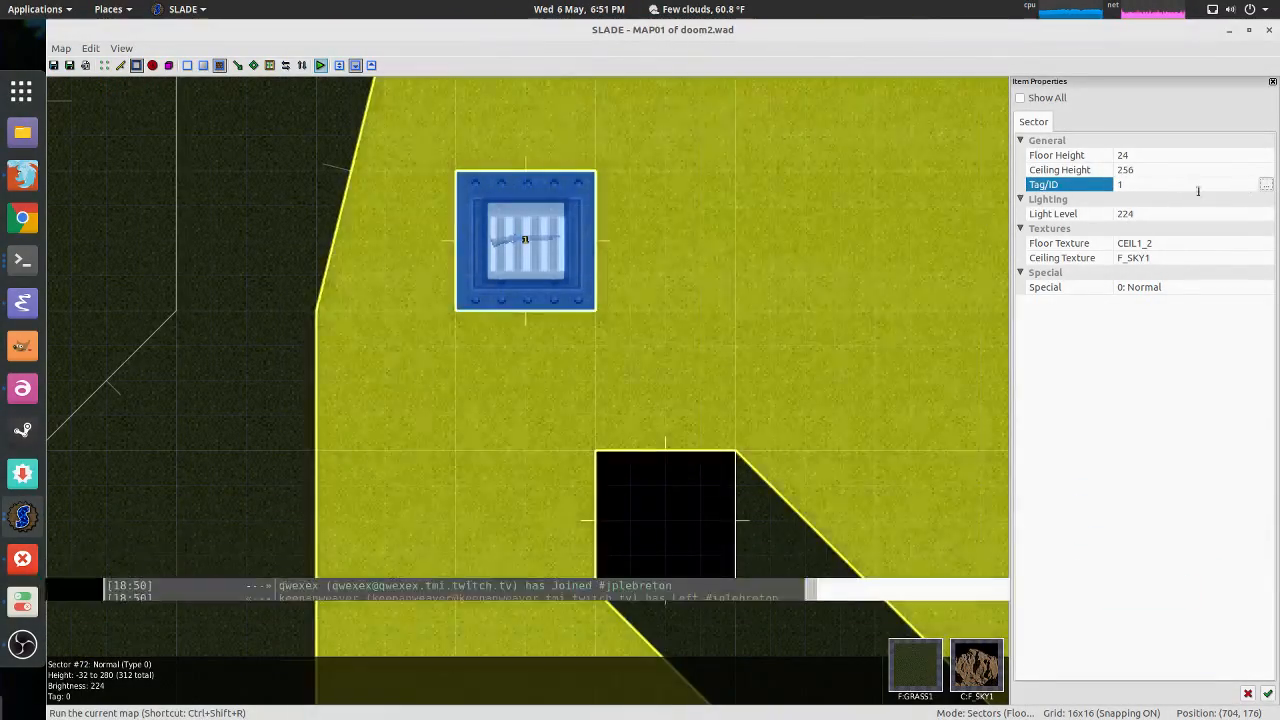
scroll(512, 245, down, 2)
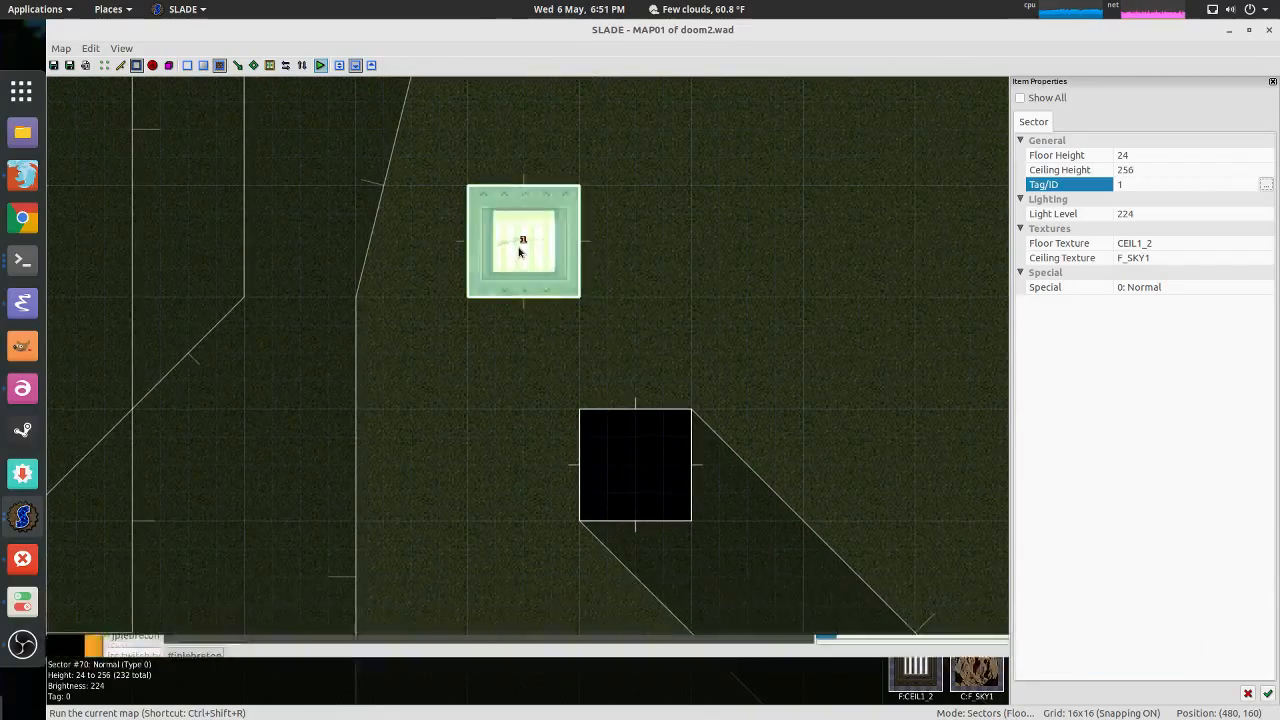
right_click(519, 247)
click(558, 364)
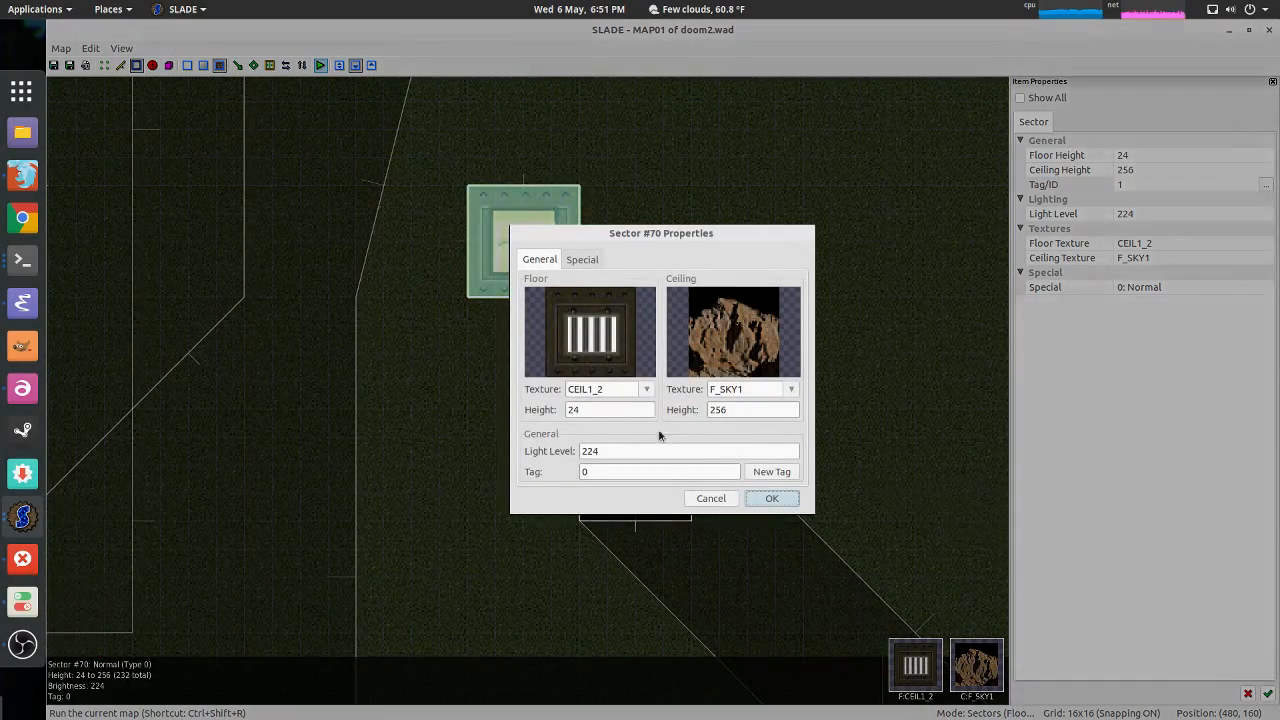
click(764, 474)
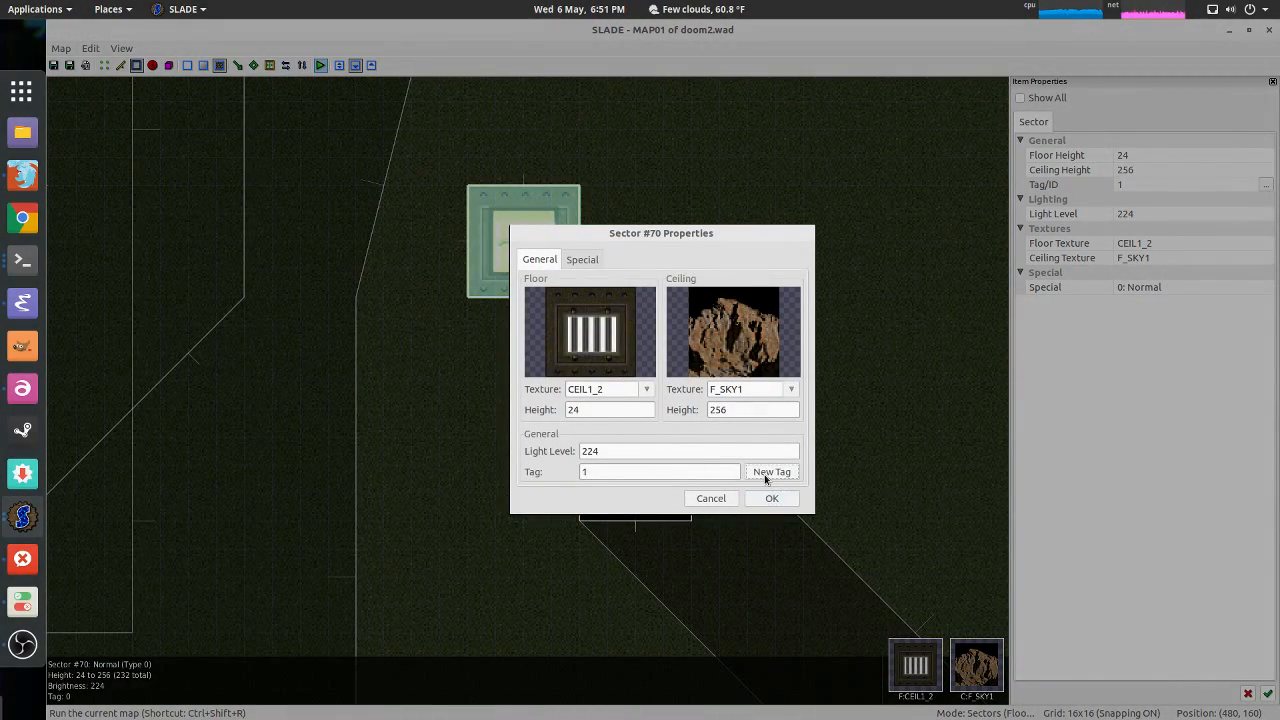
click(771, 498)
Step: Inspect the tagged shotgun pedestal from above and its switch face in 3D
scroll(540, 258, down, 6)
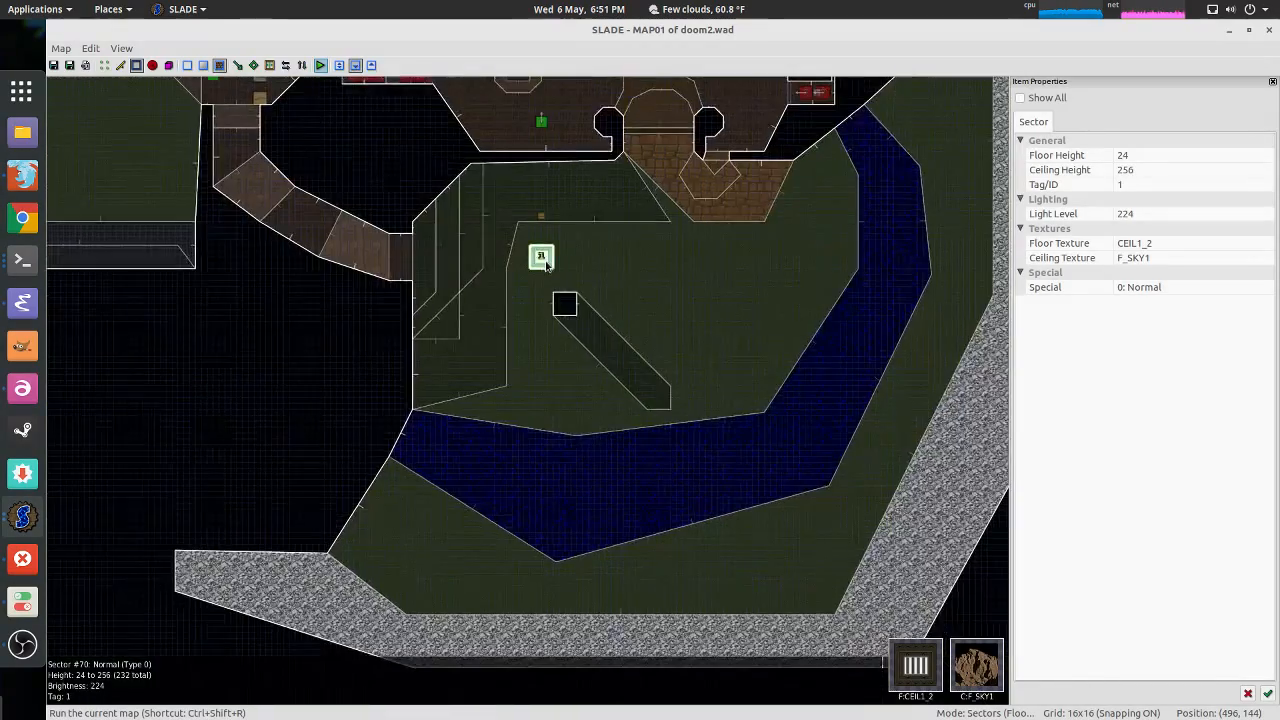
scroll(543, 326, up, 6)
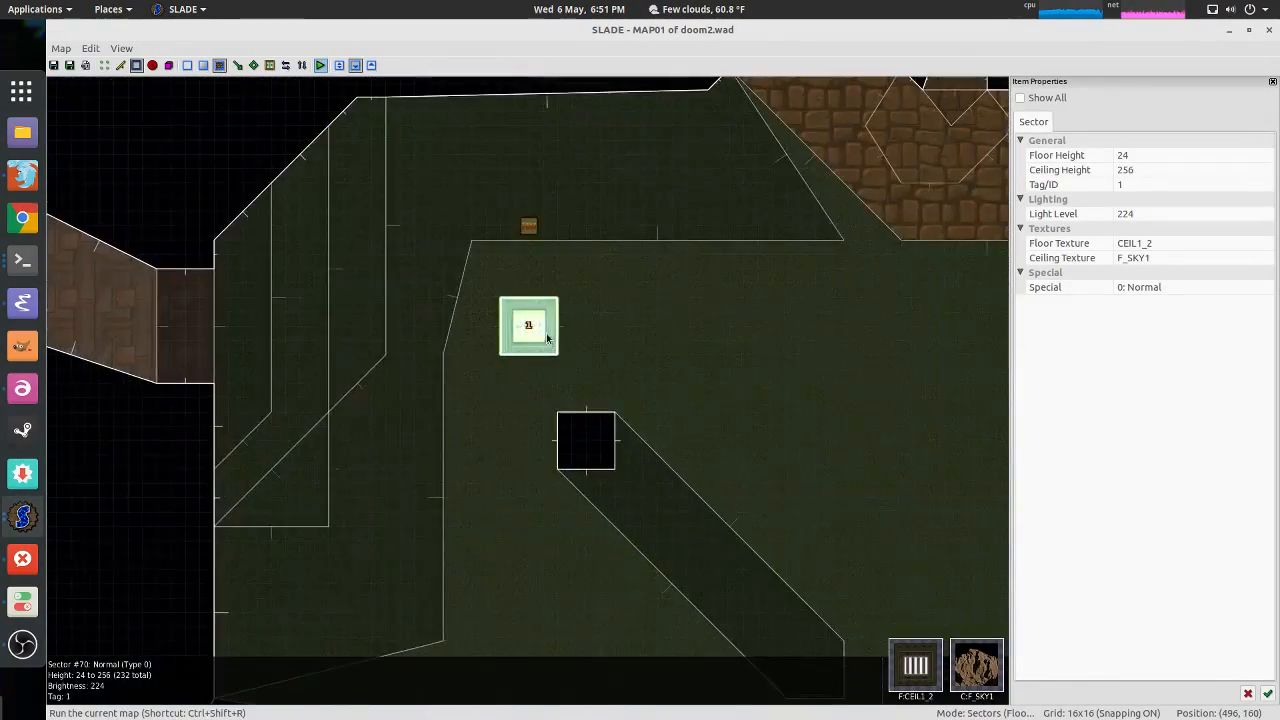
key(q)
key(w)
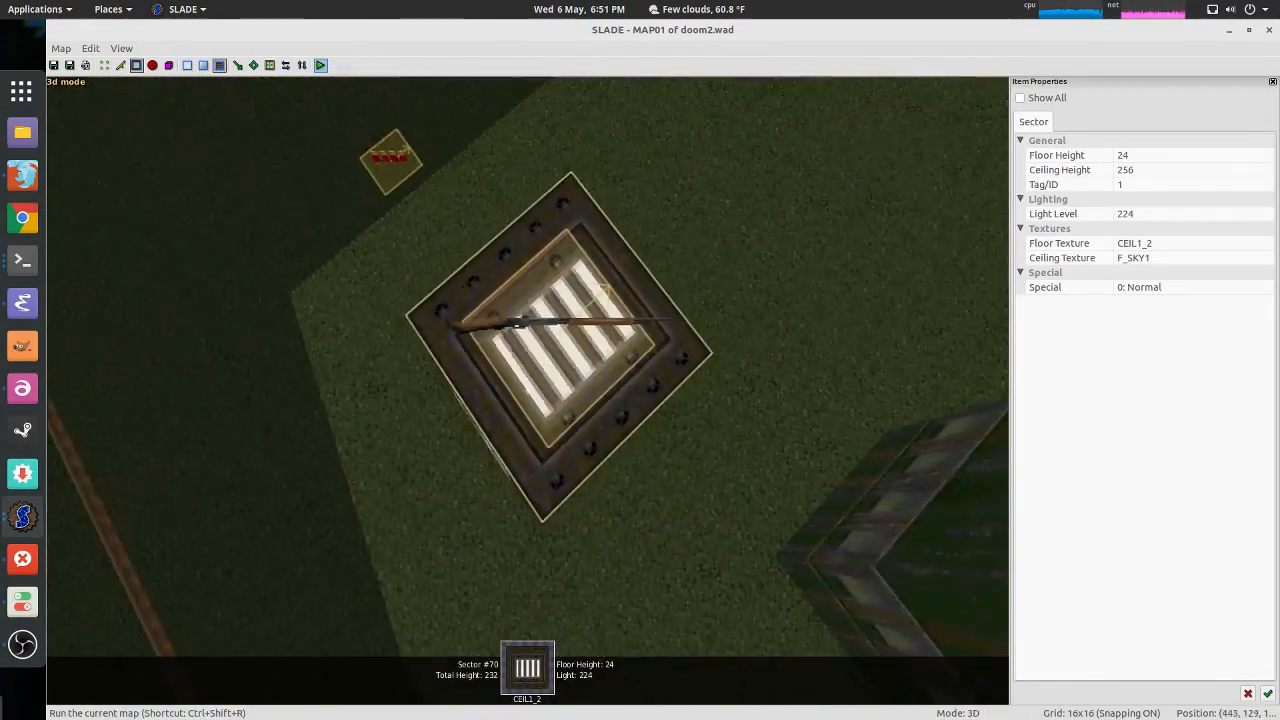
key(d)
key(s)
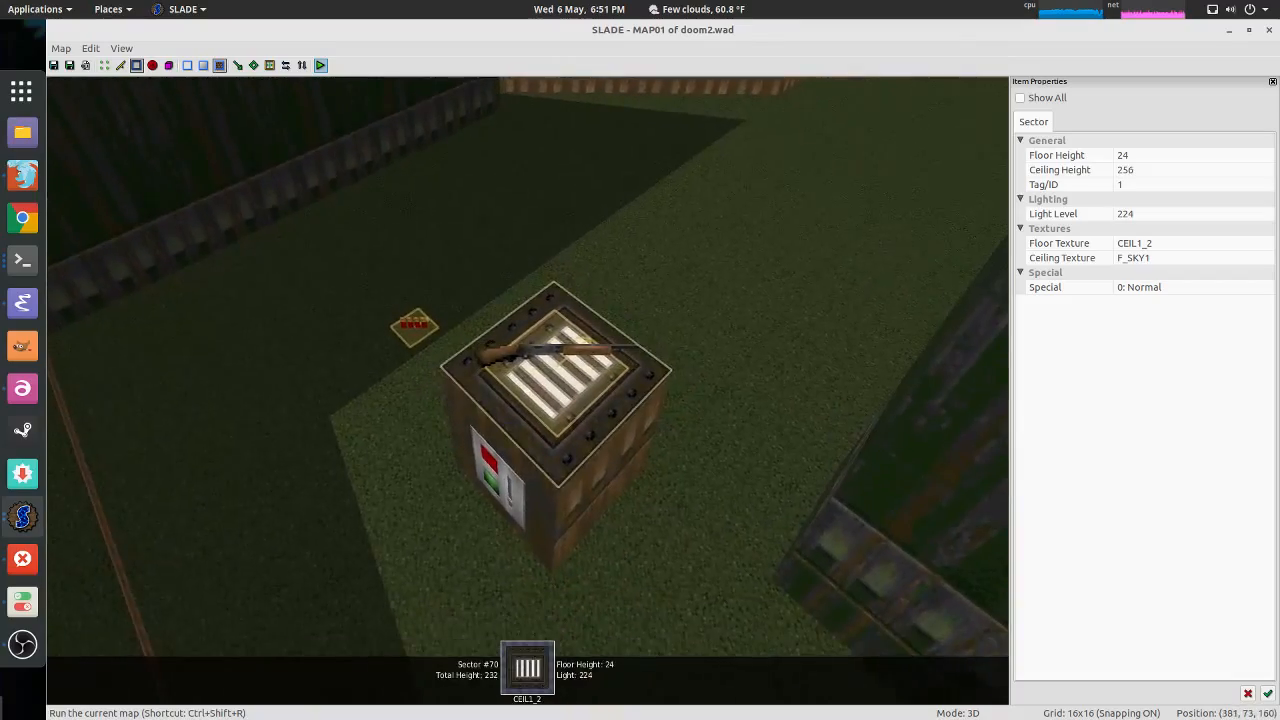
key(a)
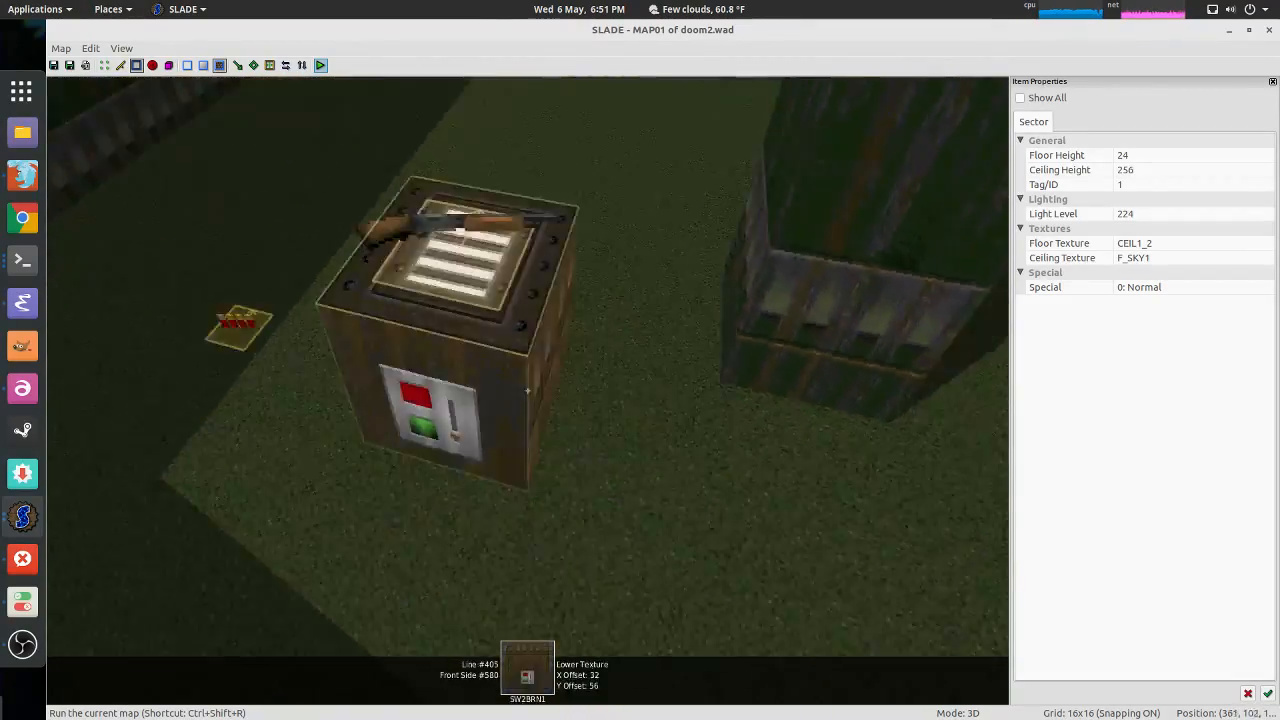
Step: In lines mode, set the sector tag of the pedestal's switch line to 1
key(q)
key(l)
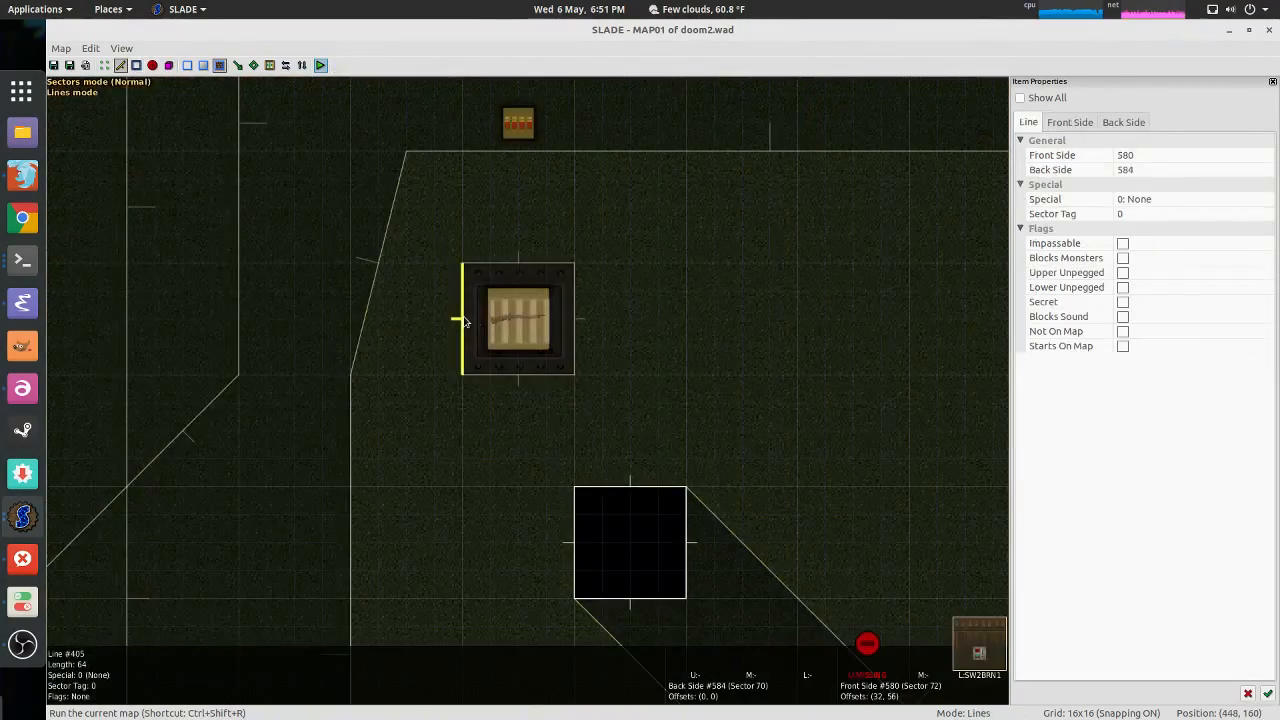
right_click(462, 318)
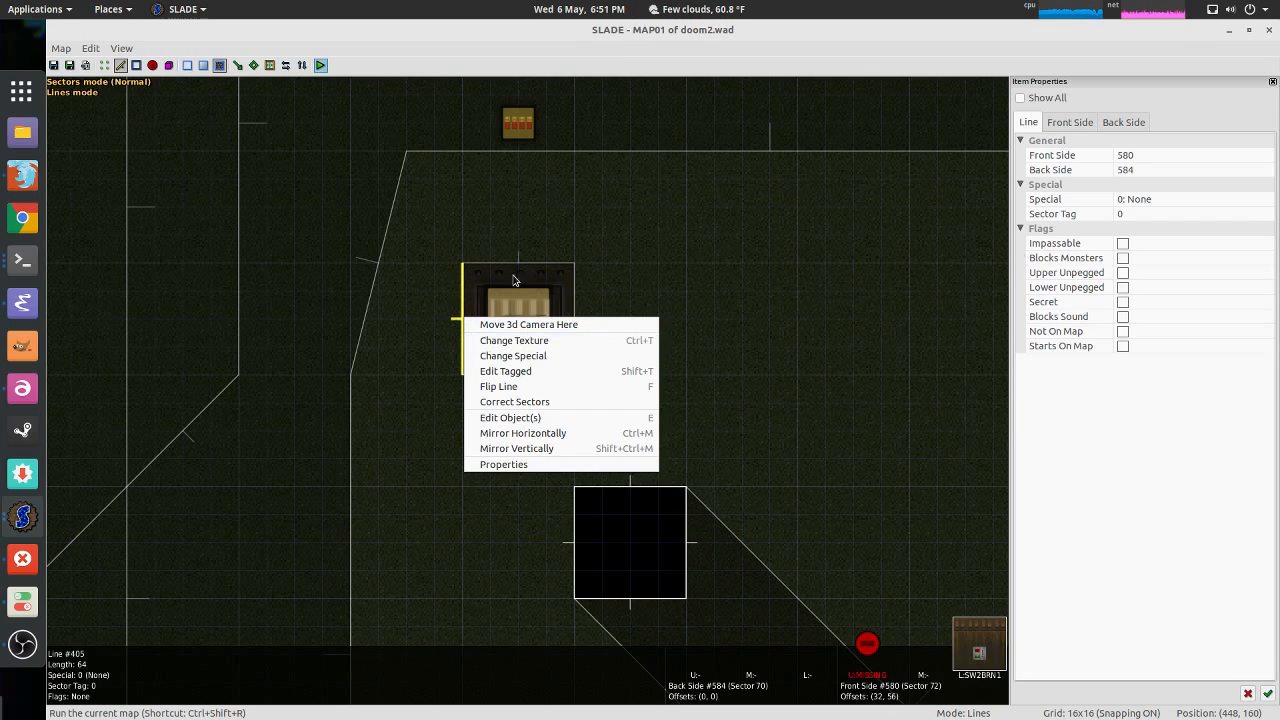
click(466, 269)
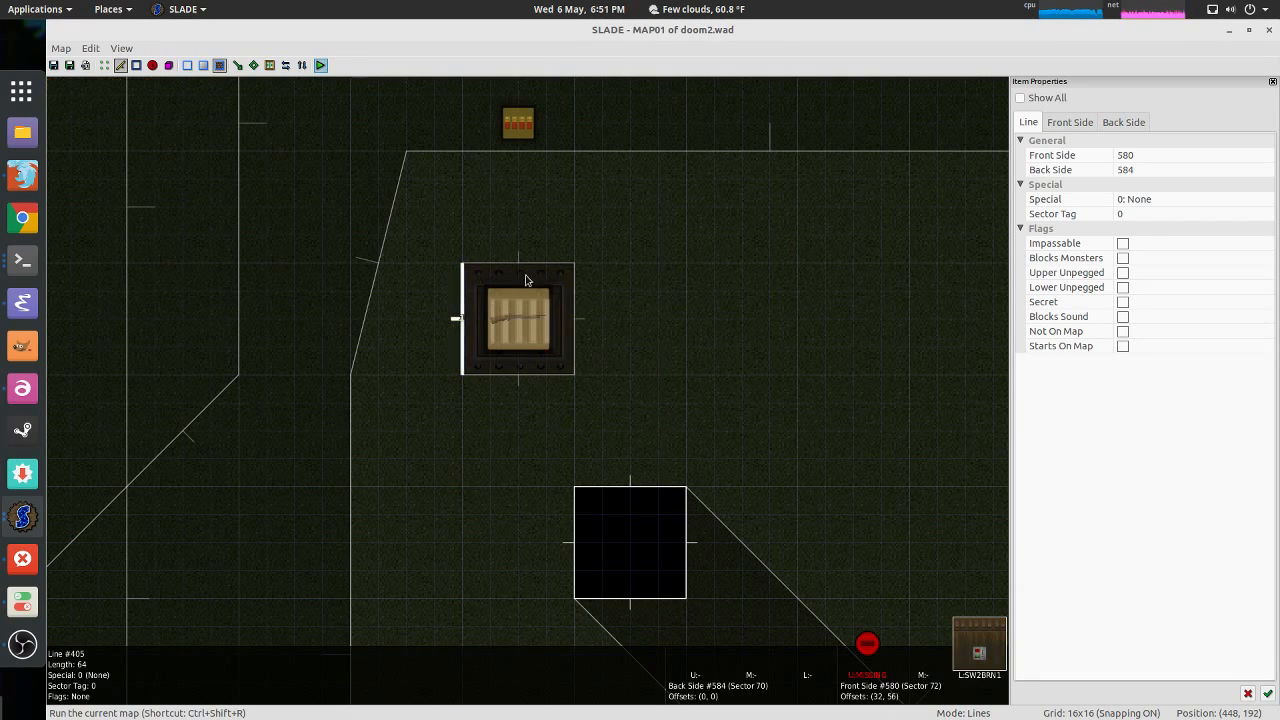
click(1142, 216)
text(1)
key(Return)
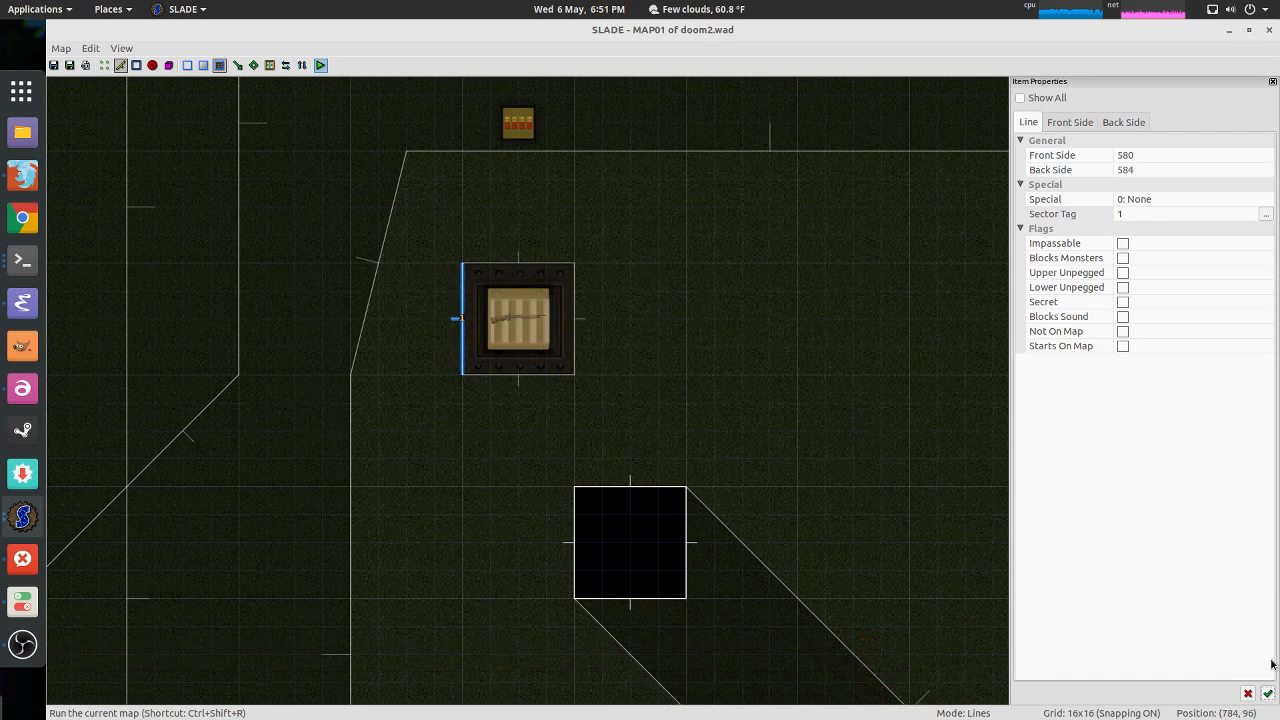
Step: Open the action special list for the switch line, enlarge it, and review its categories from Floors through Light Effects
click(1264, 199)
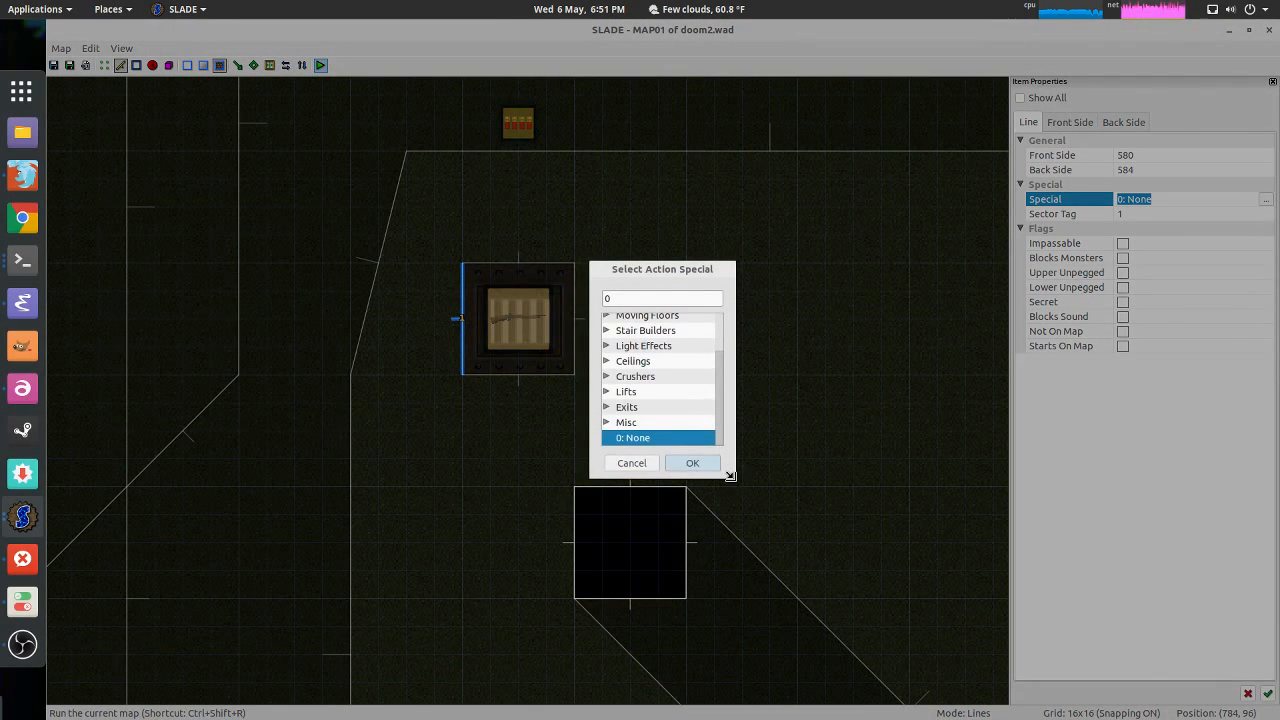
drag(730, 476, 856, 604)
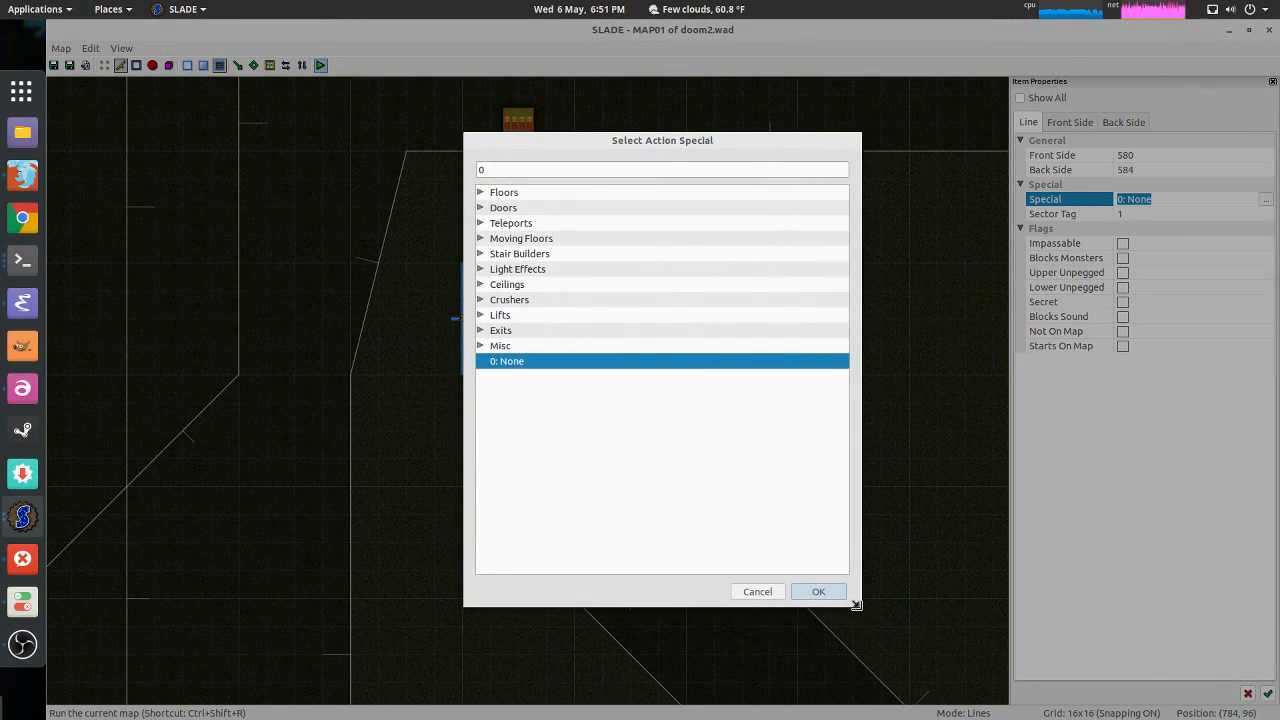
click(480, 193)
click(481, 193)
click(481, 208)
click(481, 208)
click(480, 223)
click(480, 223)
click(480, 238)
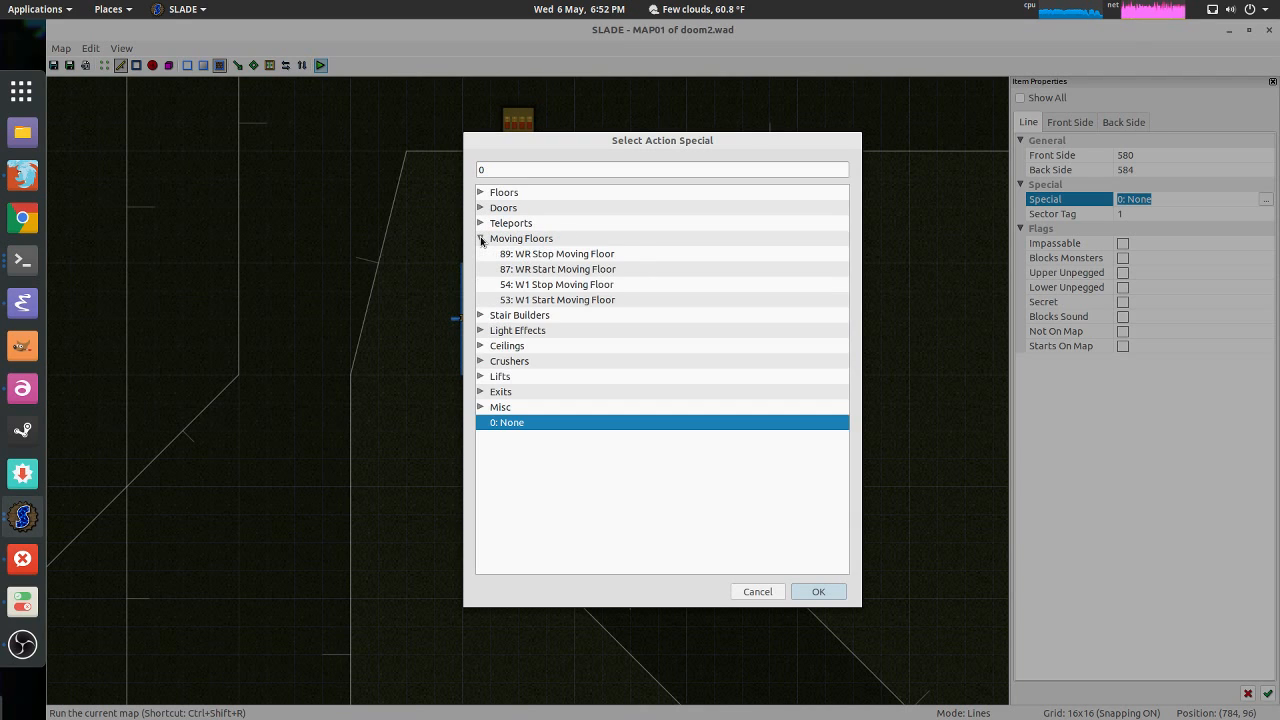
click(480, 315)
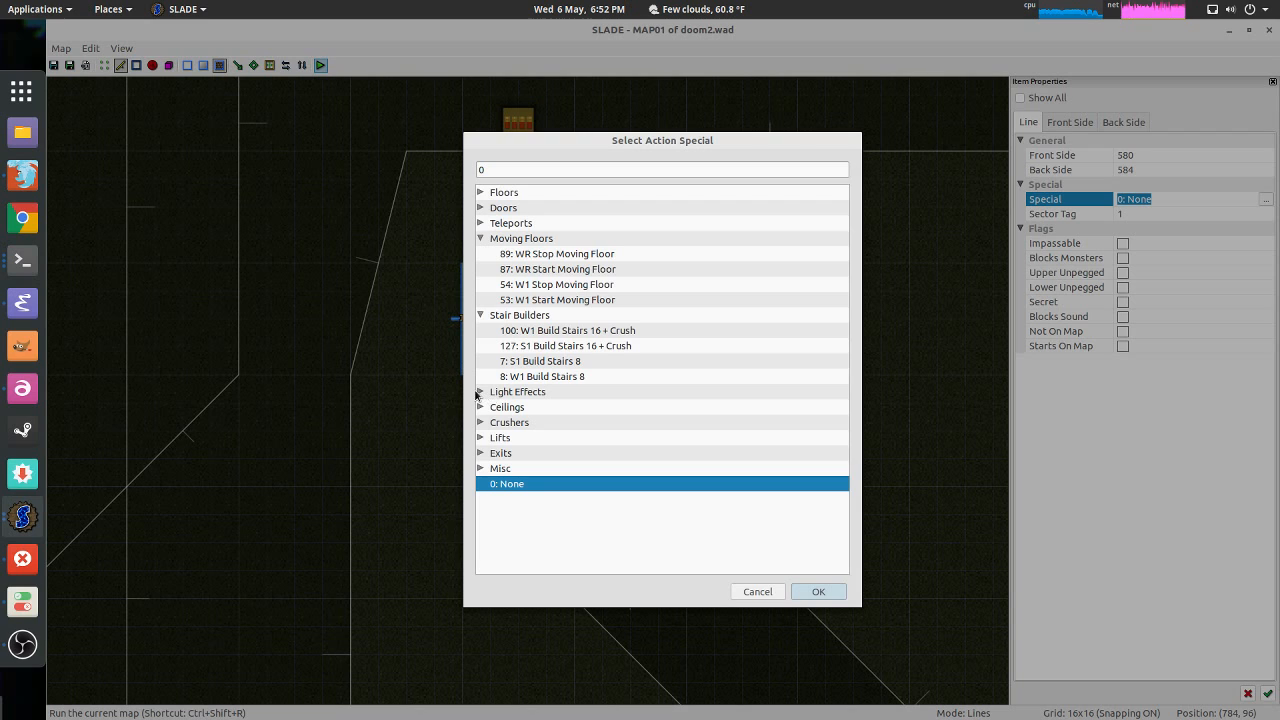
click(480, 392)
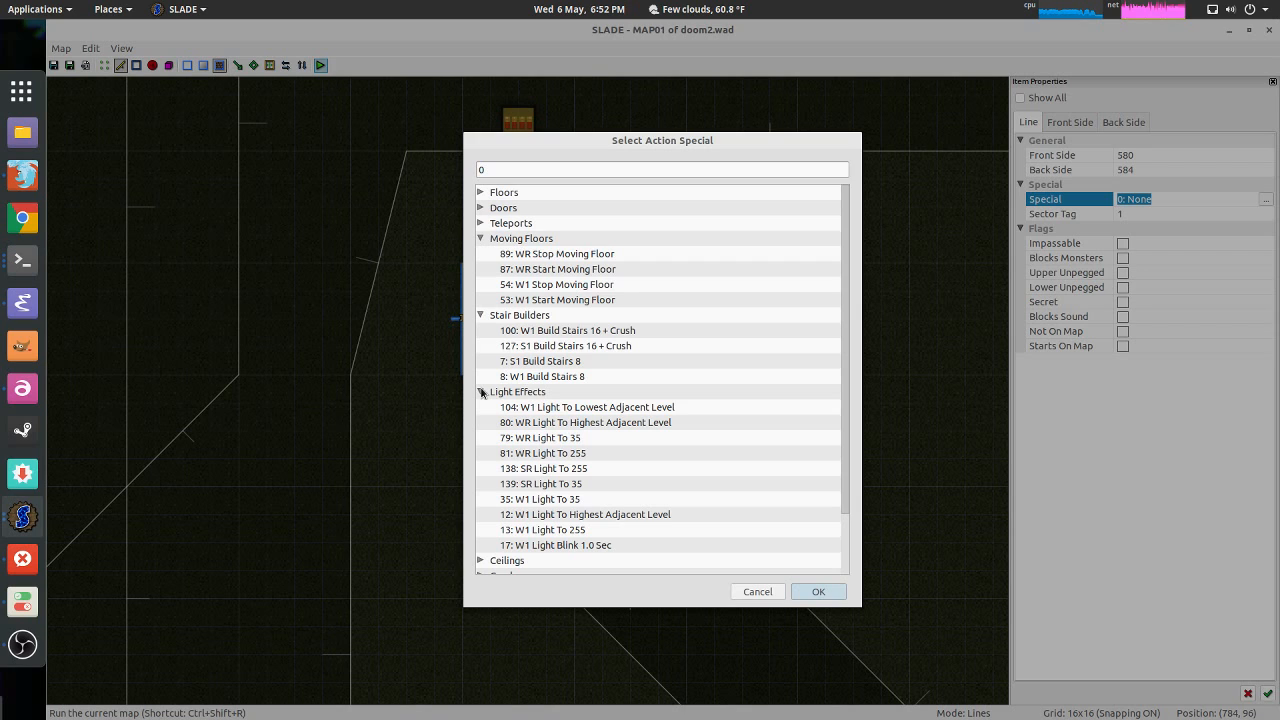
scroll(481, 392, down, 1)
scroll(481, 392, up, 1)
Step: Compare the W1 and WR variants among the Moving Floors and Teleports action specials
click(545, 286)
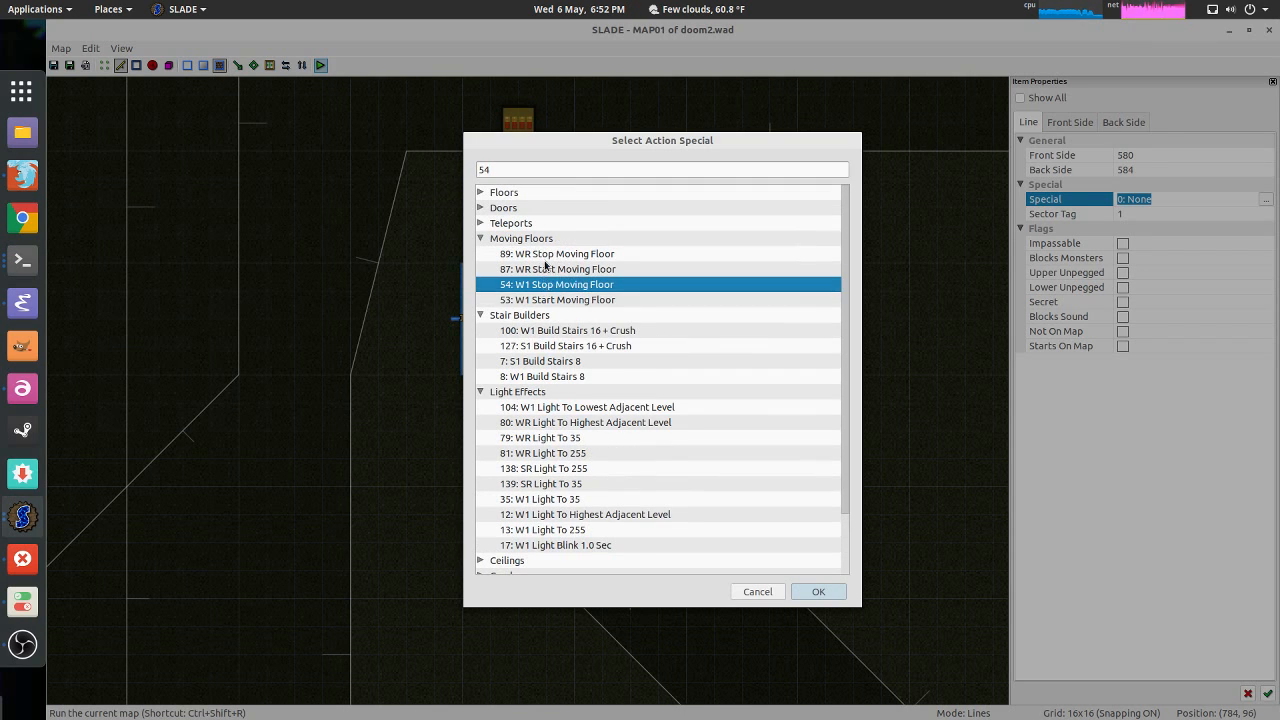
click(545, 266)
click(553, 258)
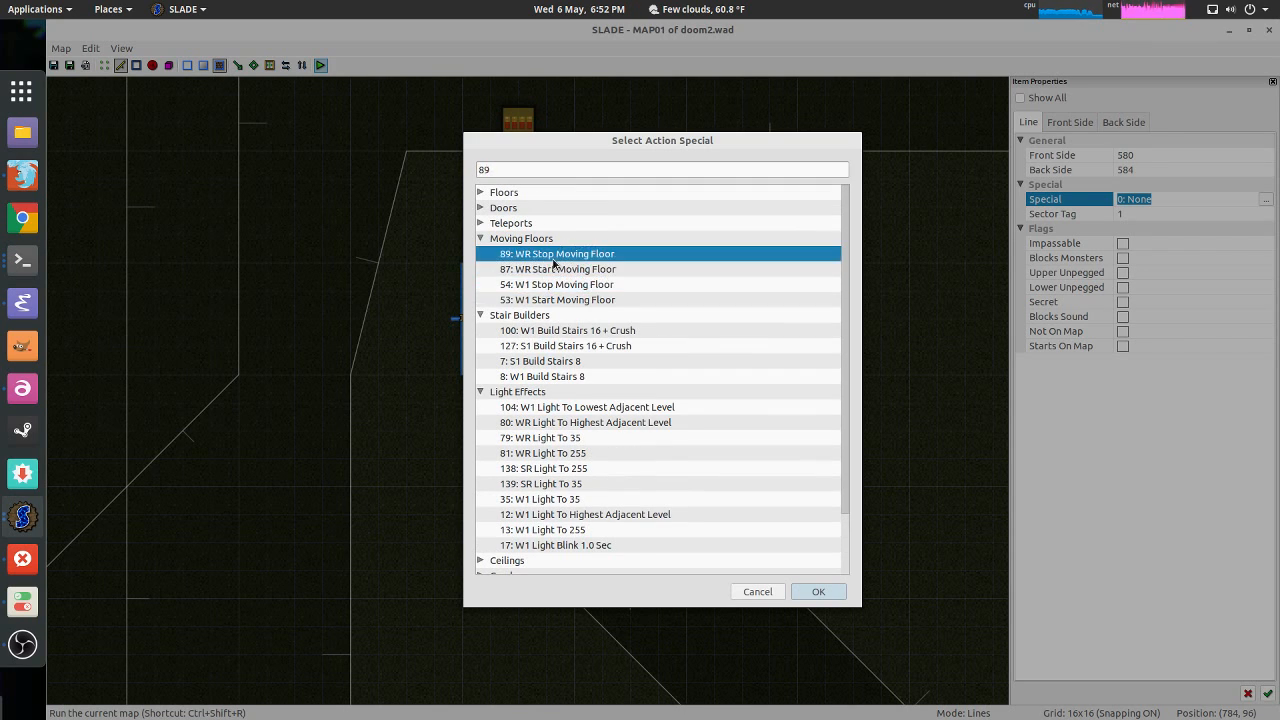
click(480, 223)
click(545, 241)
click(558, 255)
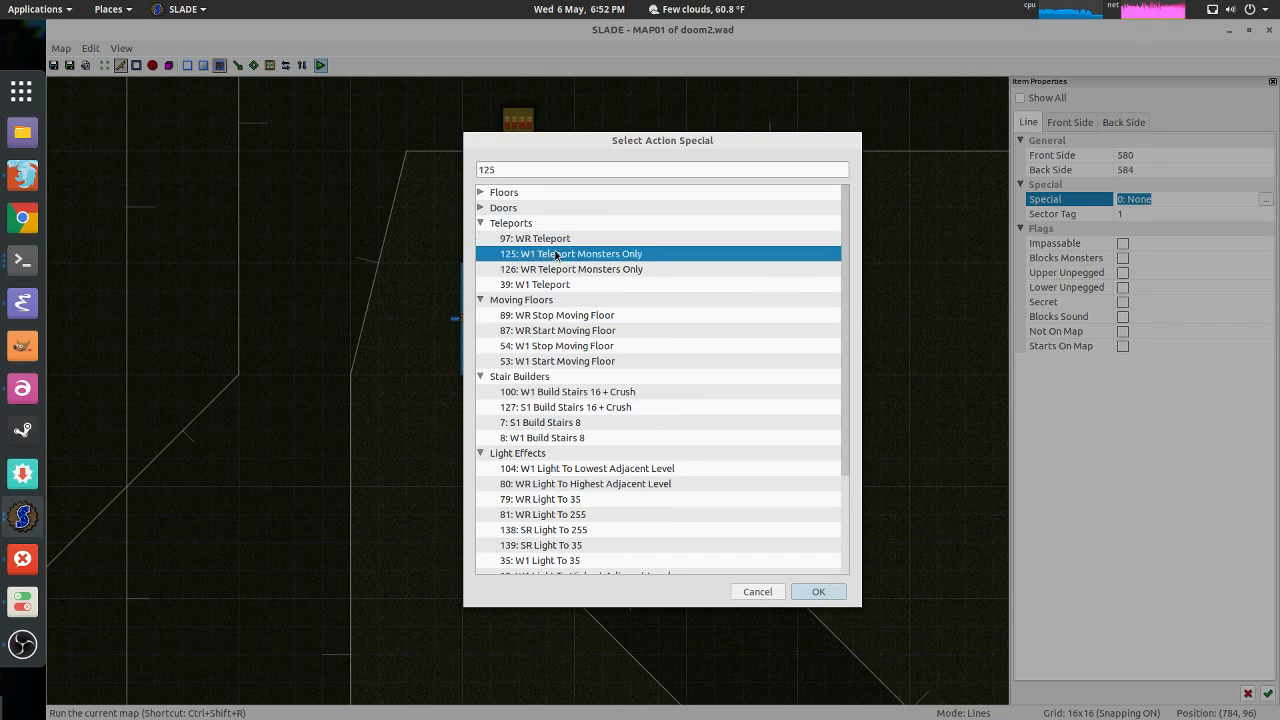
click(556, 241)
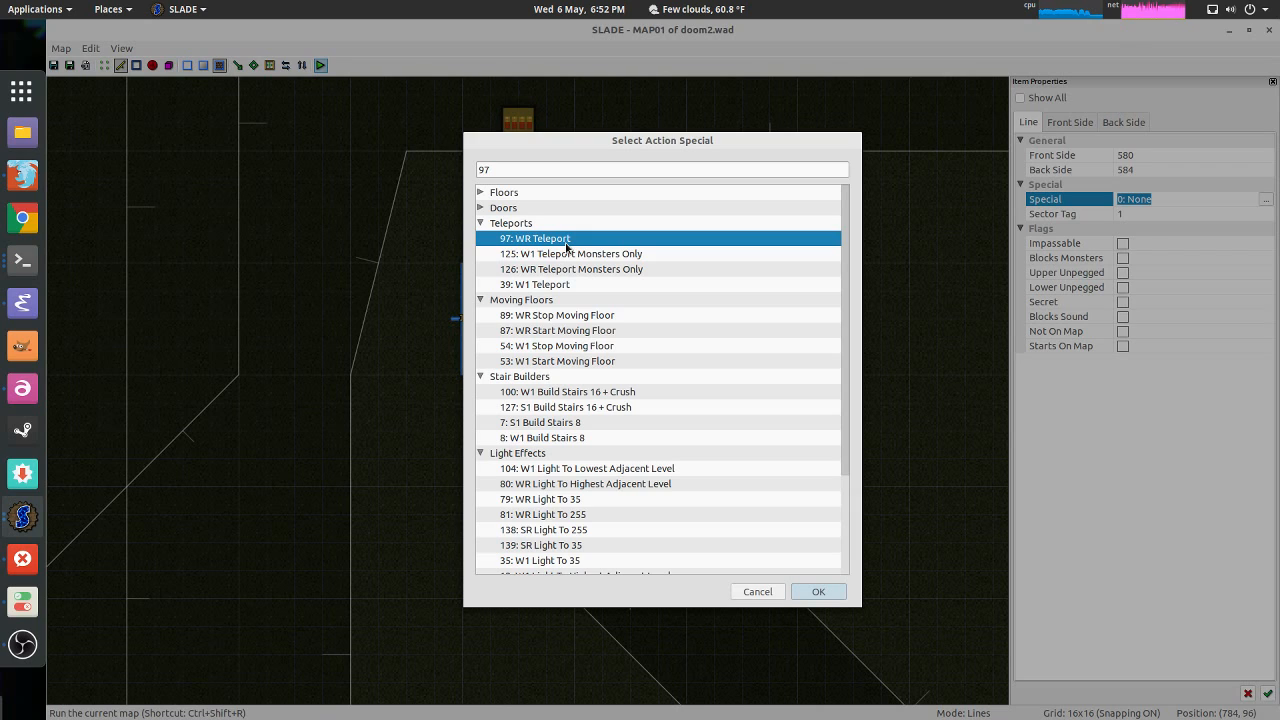
click(558, 254)
click(559, 240)
Step: Try to give the pedestal's switch line the Floors, Move Down action special 102: S1 Floor To Highest Adjacent Floor
scroll(557, 290, down, 3)
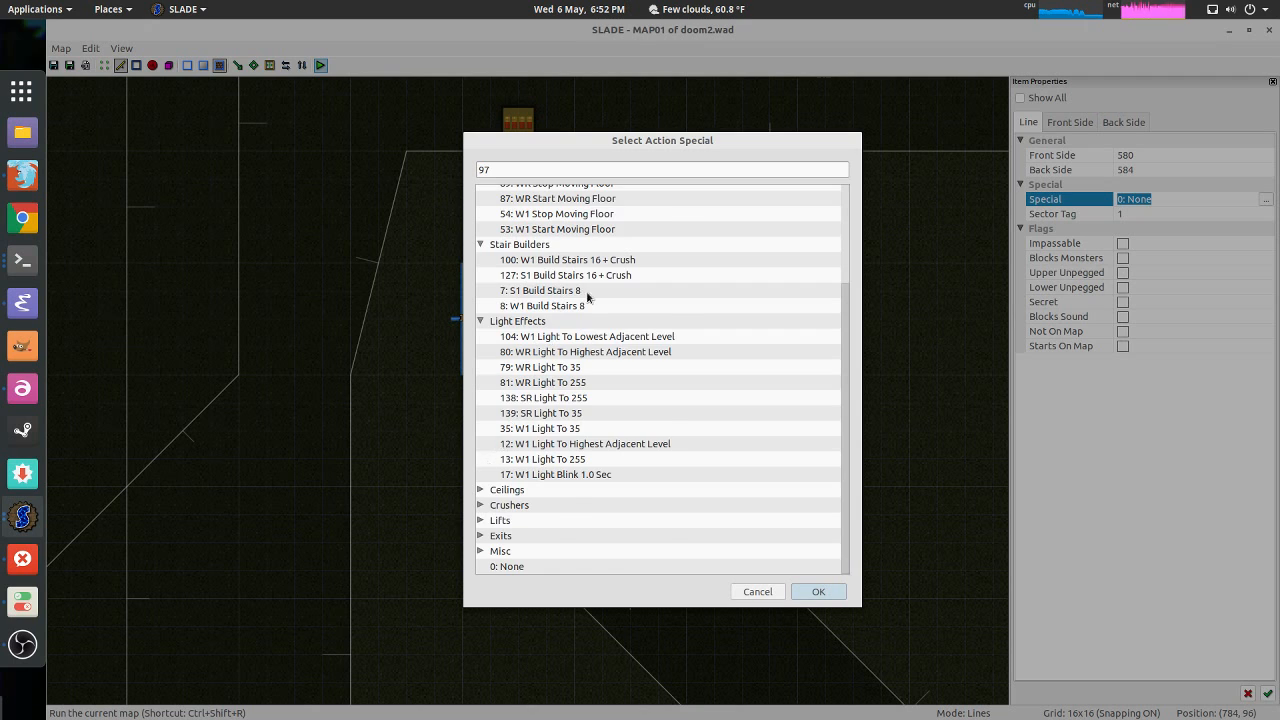
scroll(588, 296, up, 3)
click(481, 193)
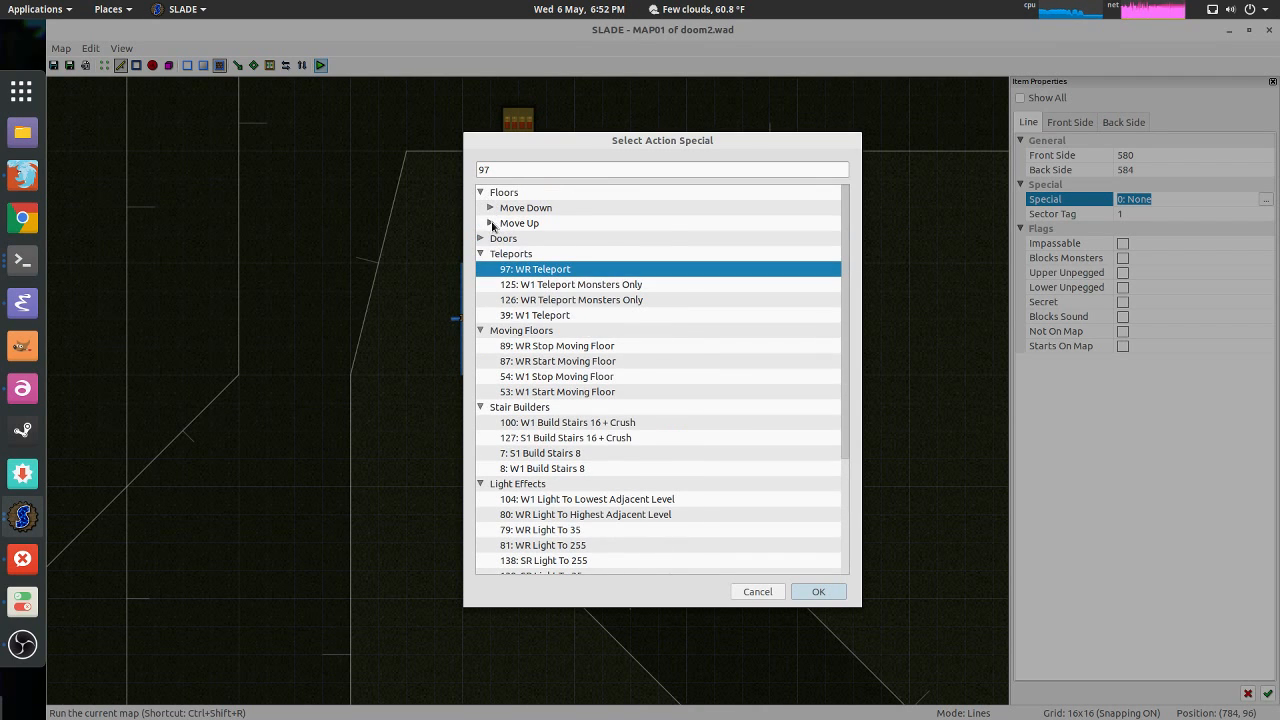
click(491, 223)
click(491, 223)
click(490, 207)
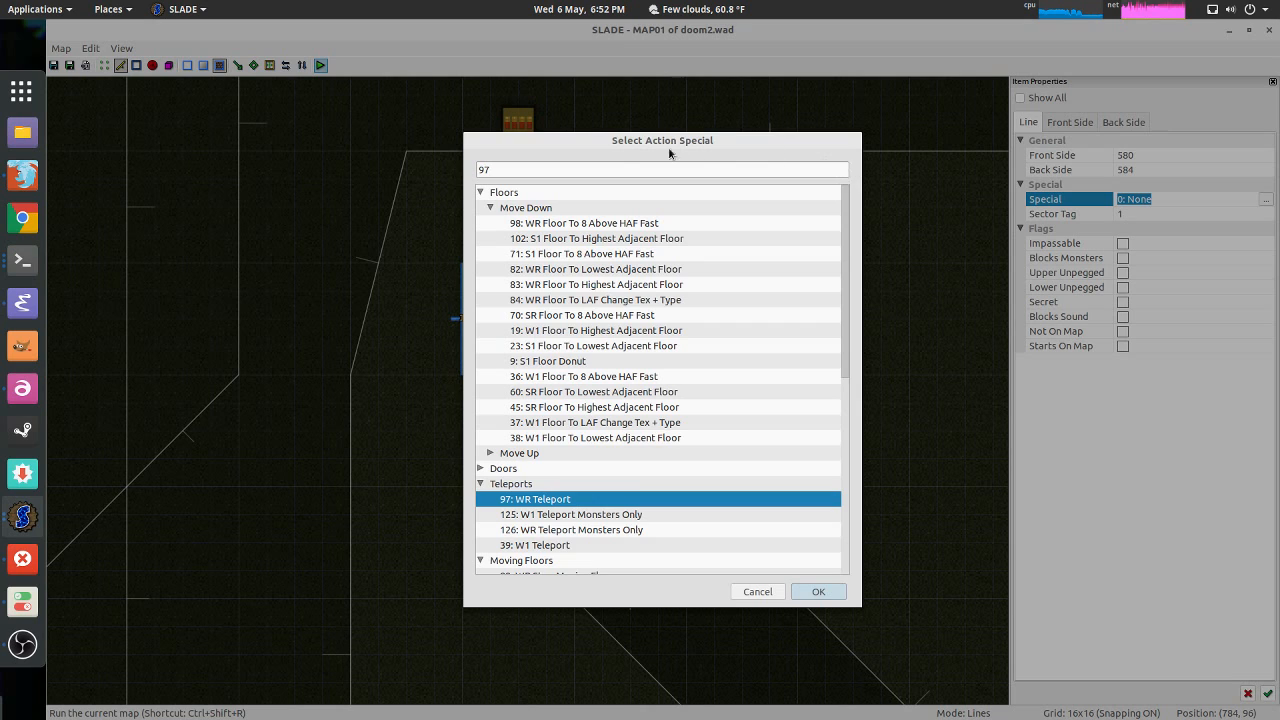
click(610, 250)
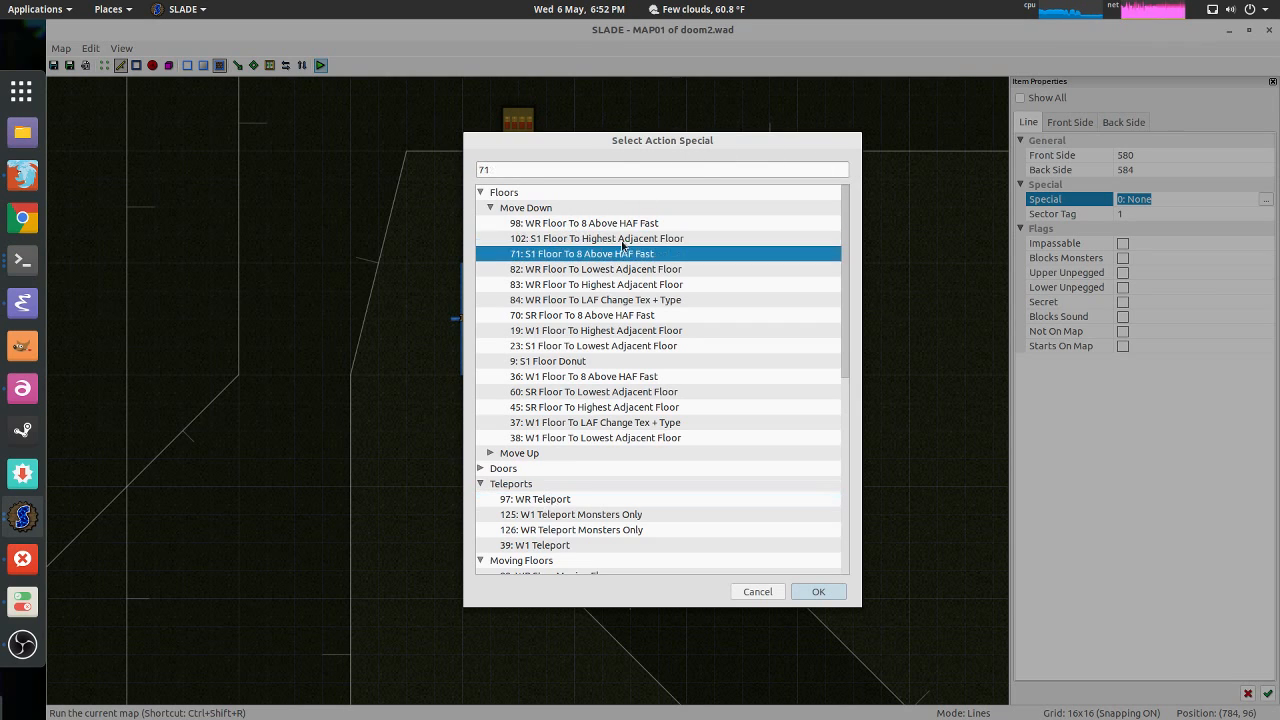
click(650, 240)
click(676, 254)
click(680, 240)
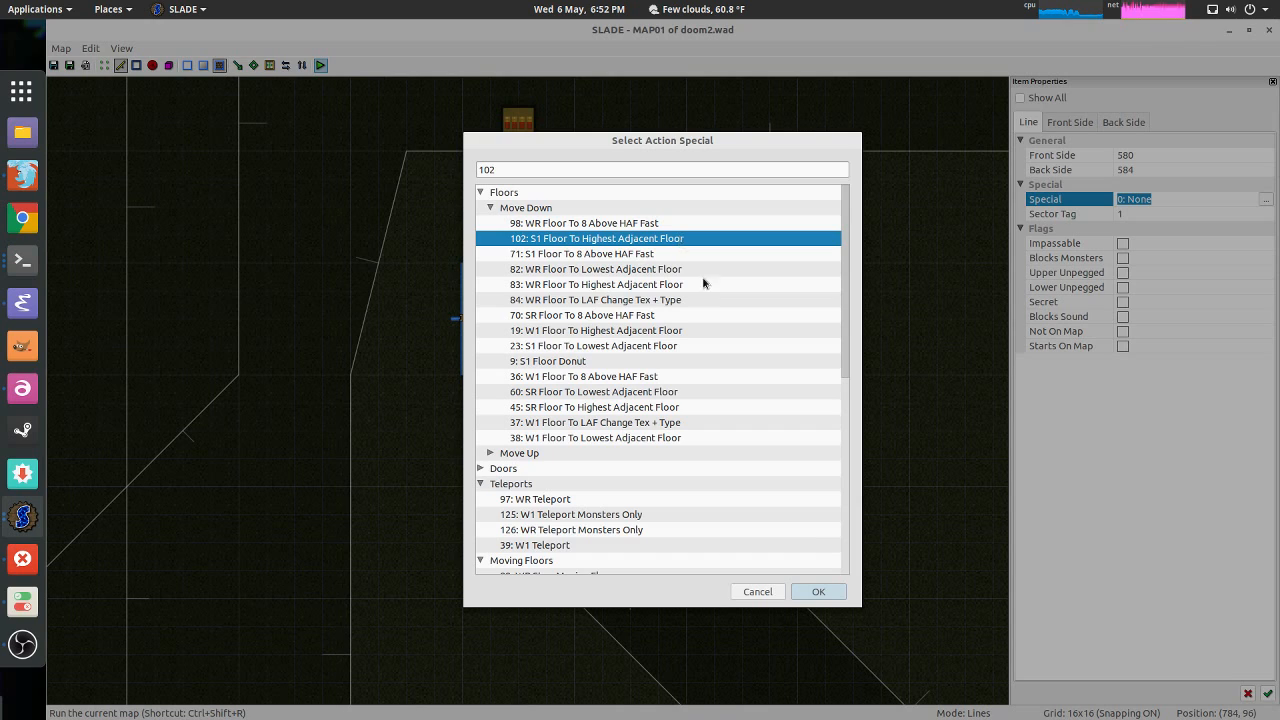
click(818, 591)
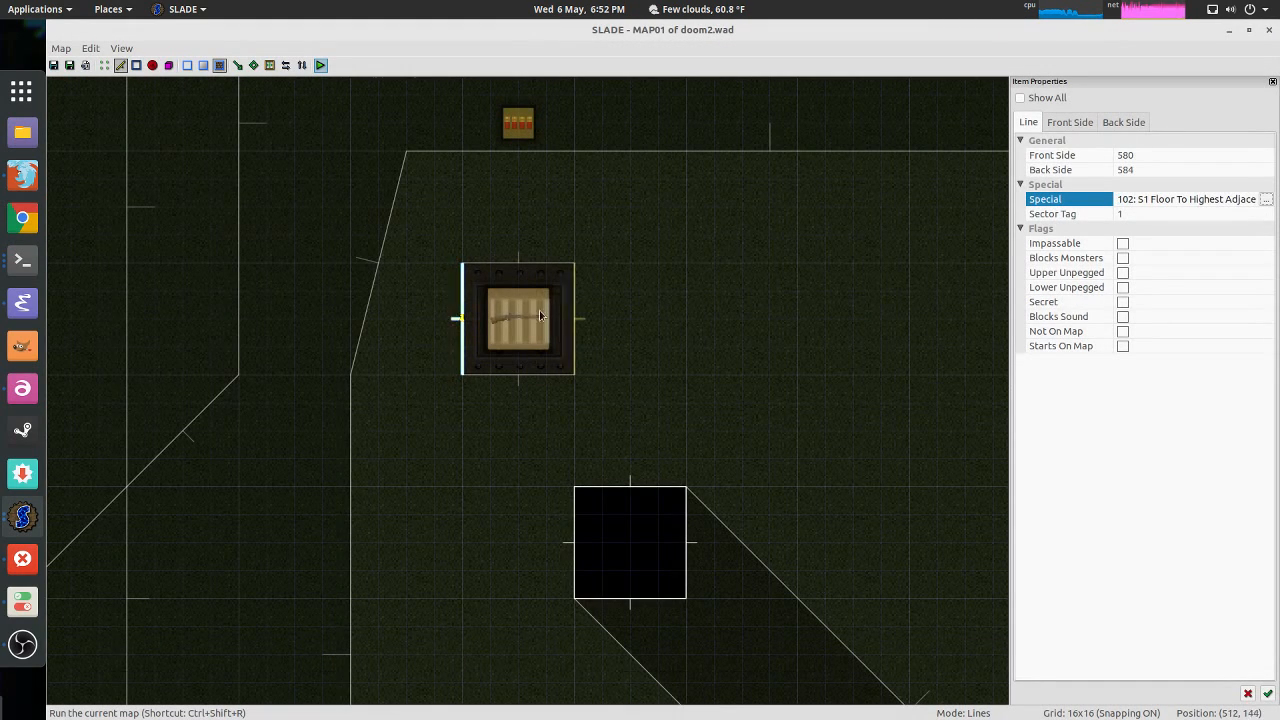
click(465, 300)
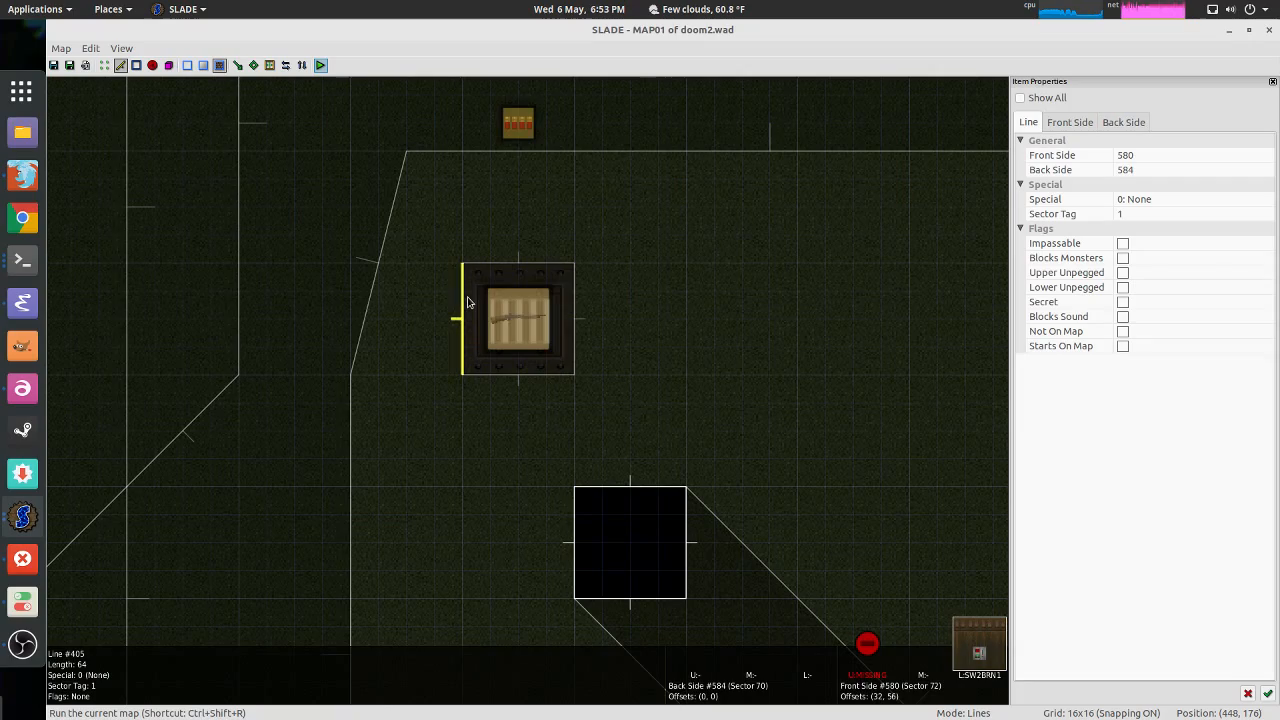
Step: Run the map in GZDoom with the No Monsters configuration and walk outside to the shotgun pedestal
key(q)
key(q)
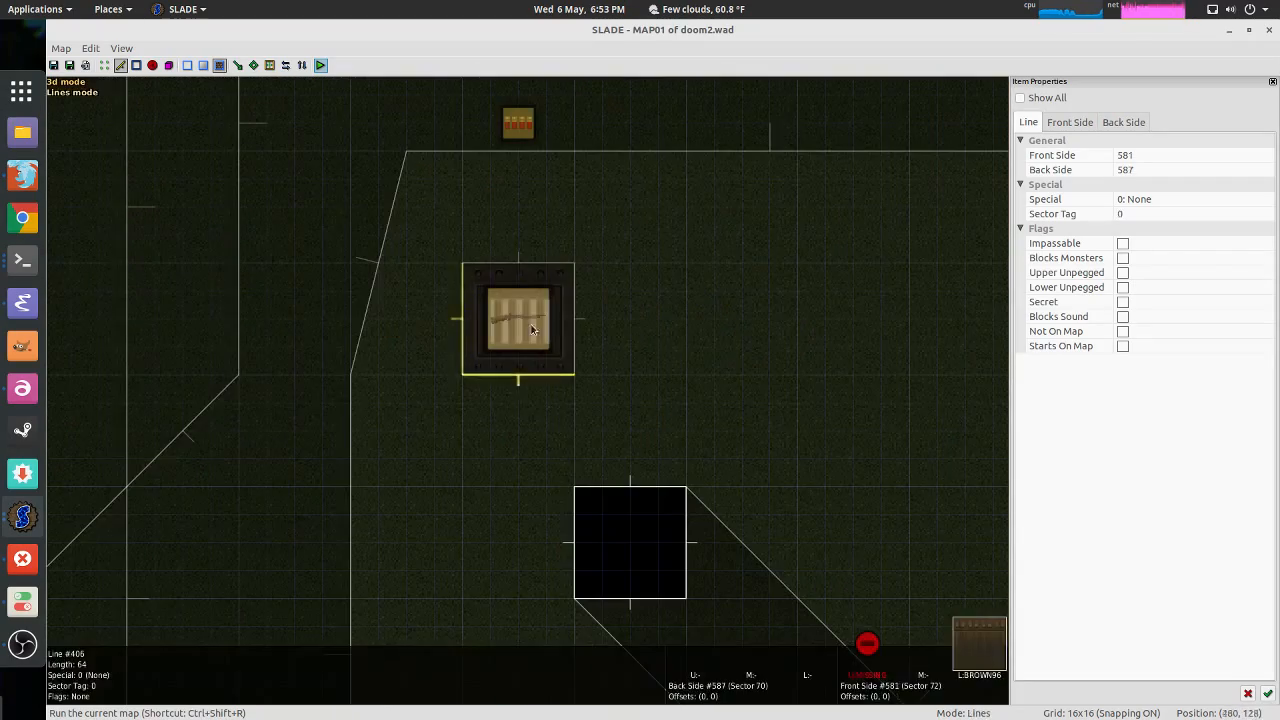
click(319, 65)
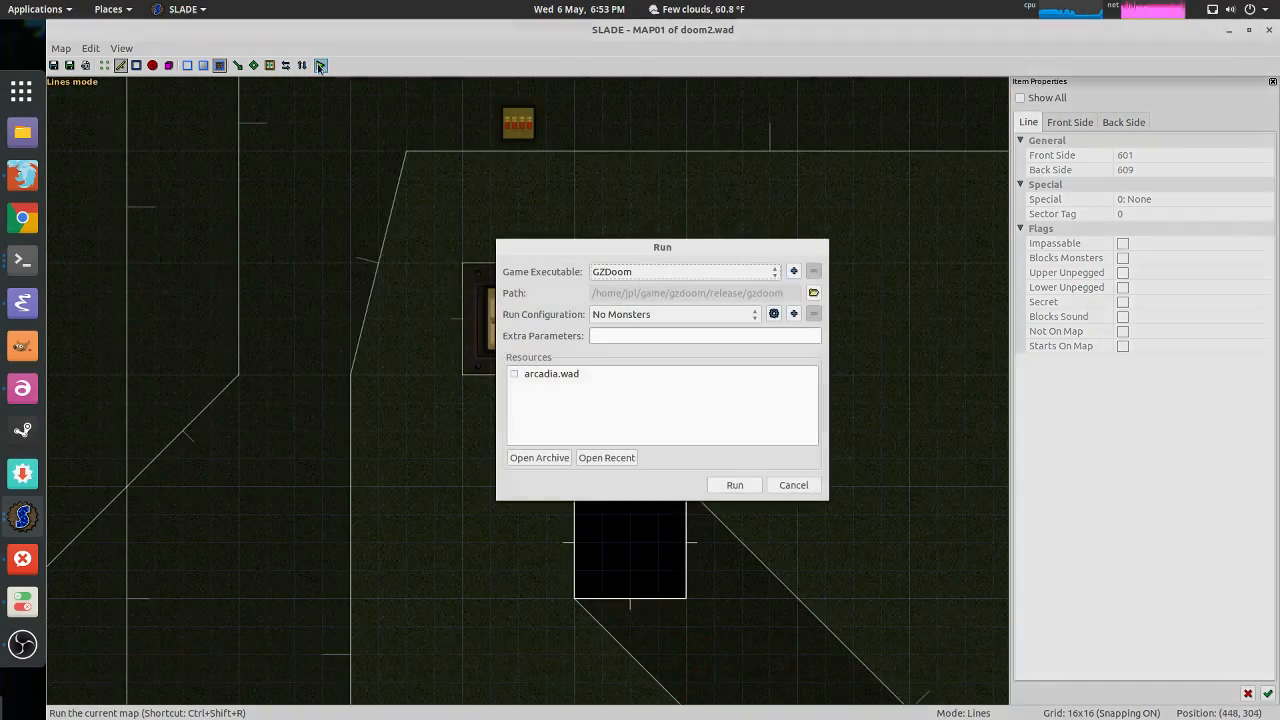
click(744, 491)
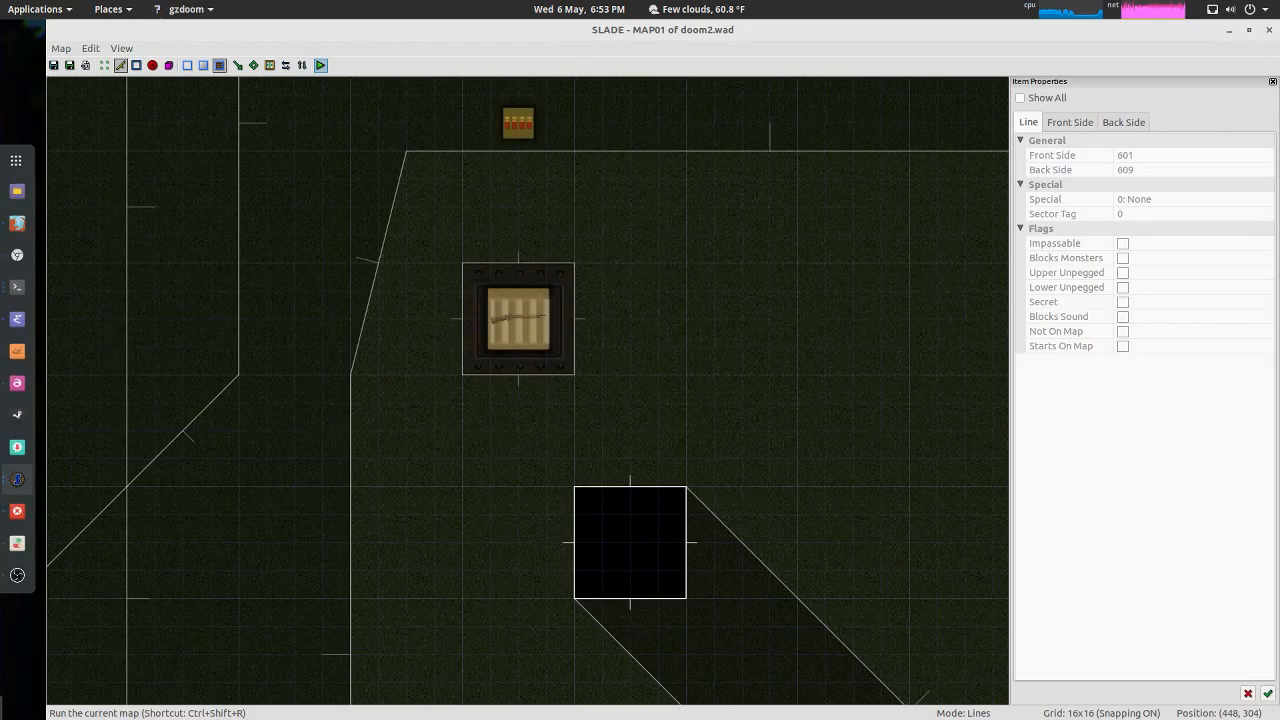
key(w)
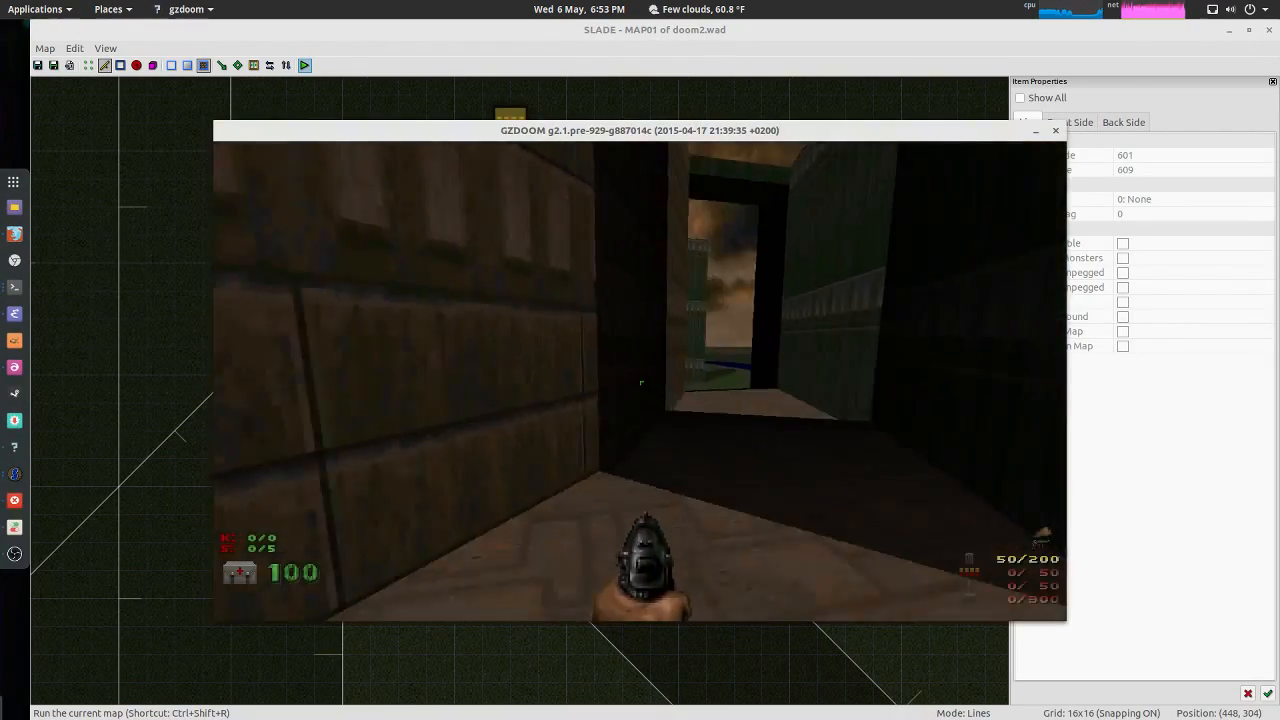
key(w)
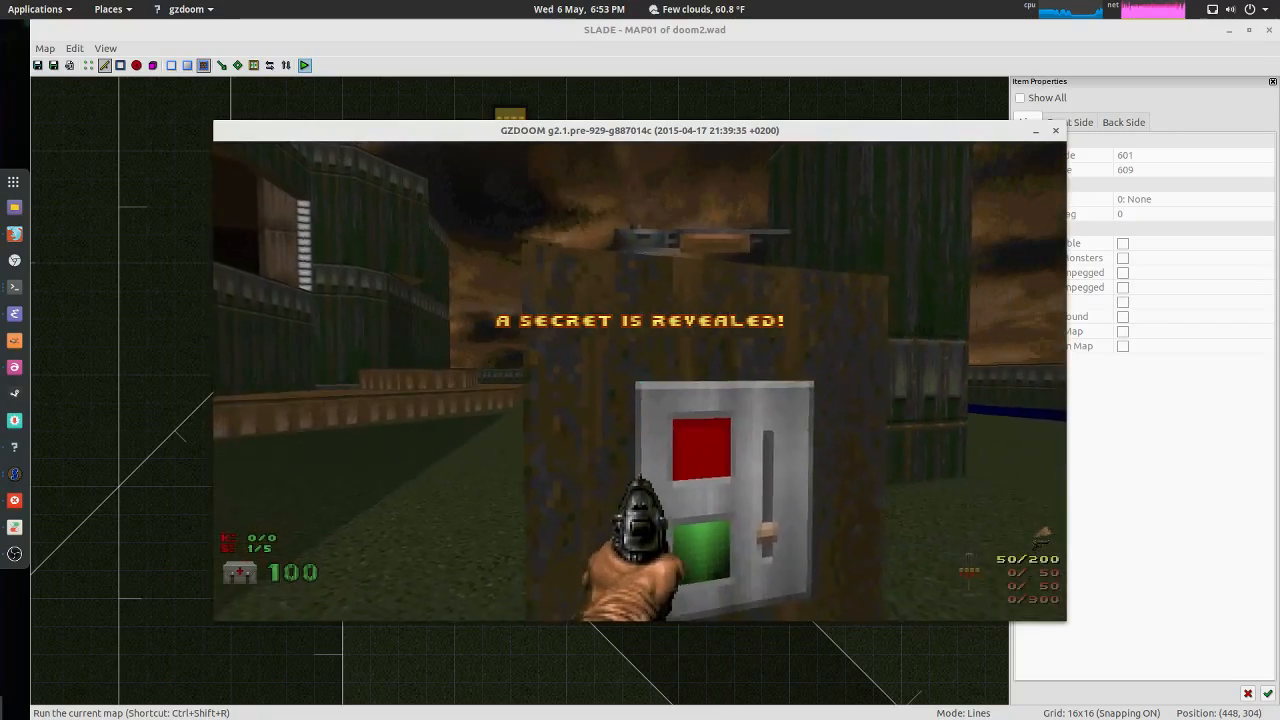
Step: Try the switch on the shotgun pedestal several times in the game, and quit the test run
key(s)
key(w)
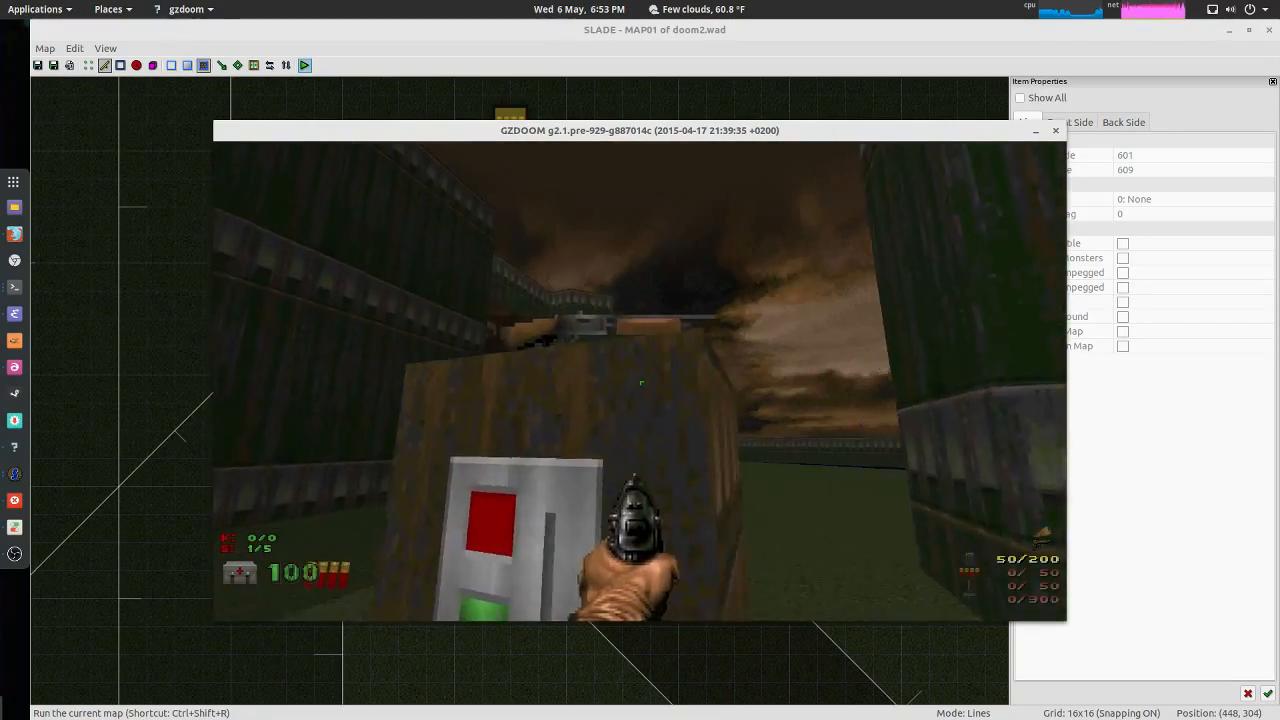
key(s)
key(w)
key(w)
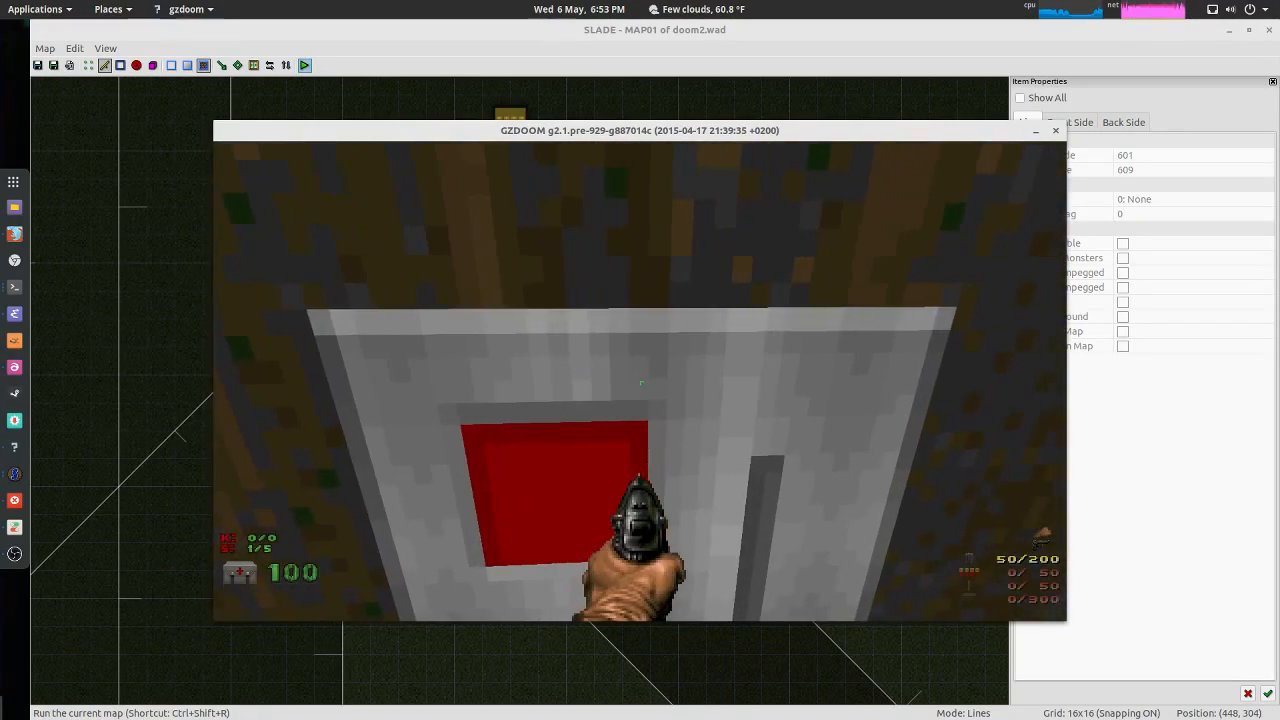
key(s)
key(w)
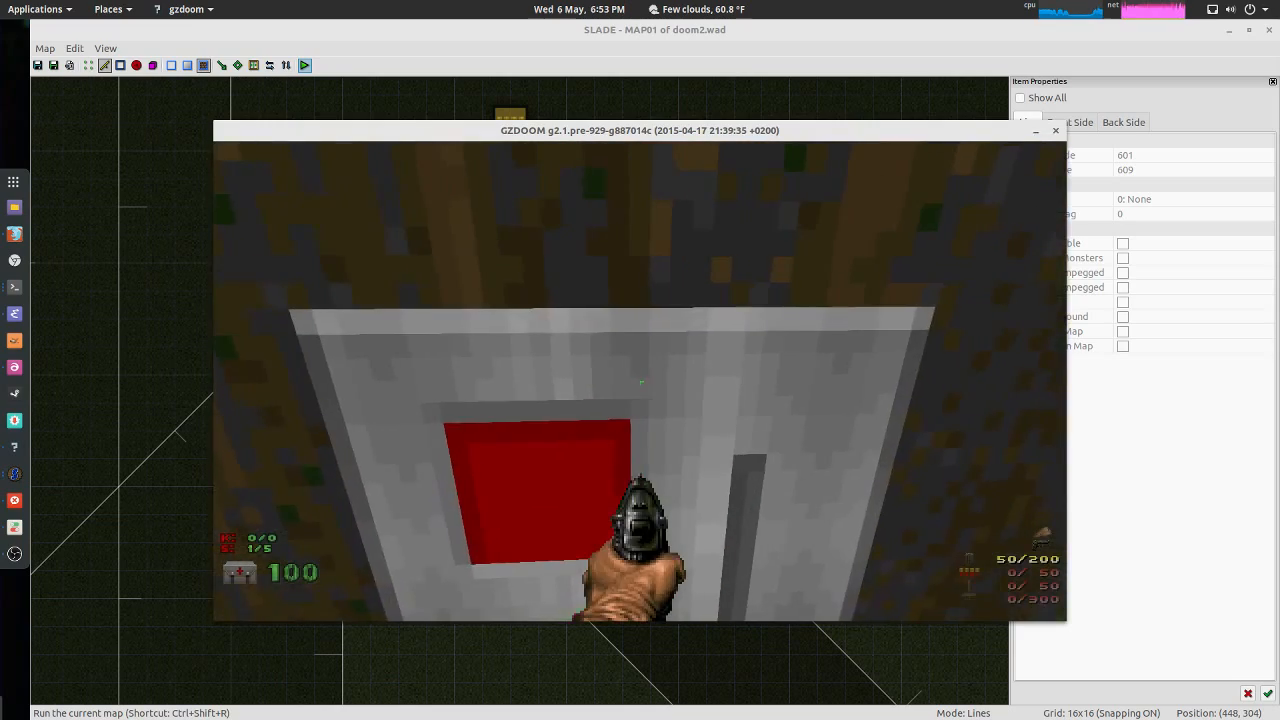
key(s)
key(w)
key(s)
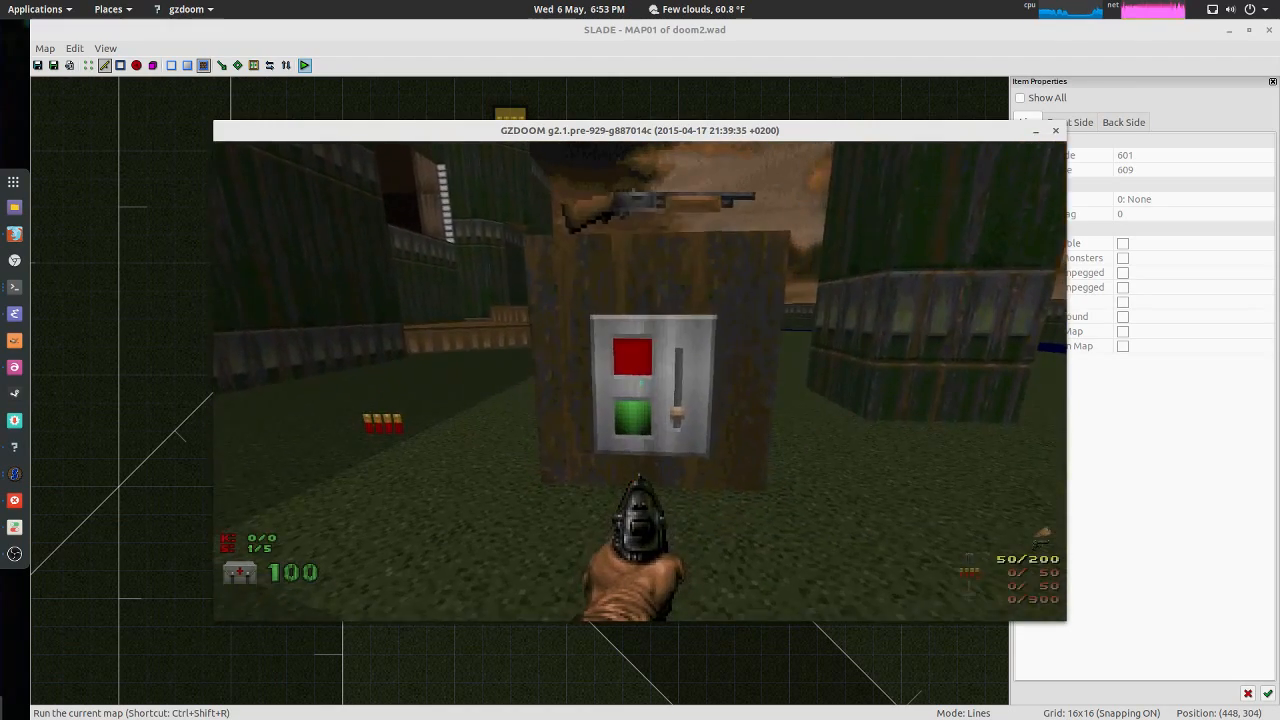
key(grave)
text(quit)
key(Return)
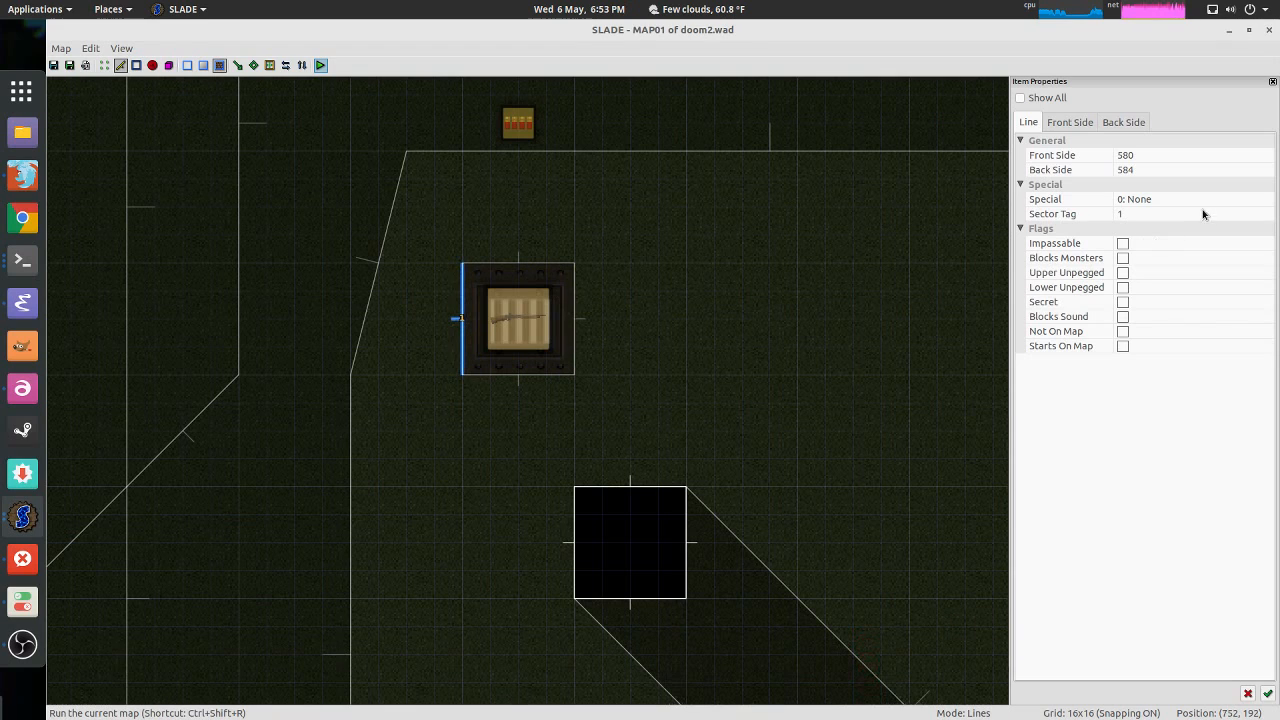
Step: Assign action special 102: S1 Floor To Highest Adjacent Floor to the pedestal's switch line and apply the change
click(460, 317)
click(460, 317)
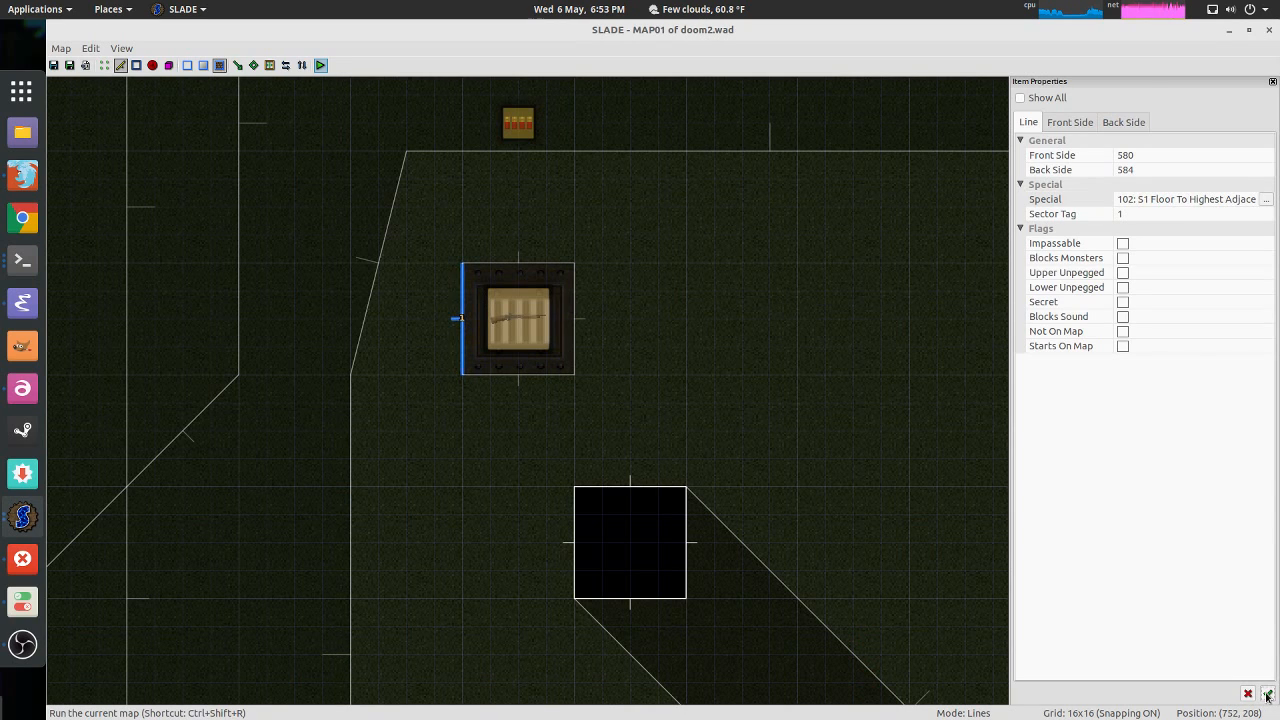
click(476, 306)
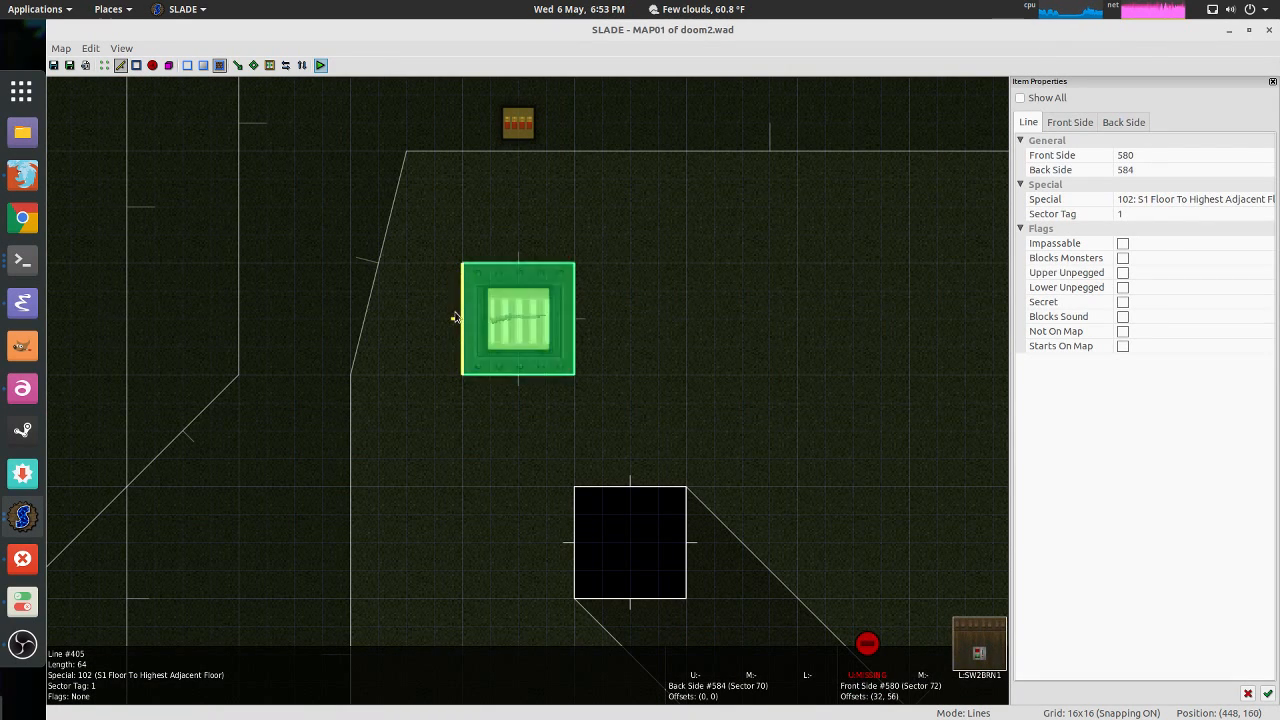
Step: Run the map in GZDoom again without monsters, walk to the shotgun pedestal and activate its switch
key(q)
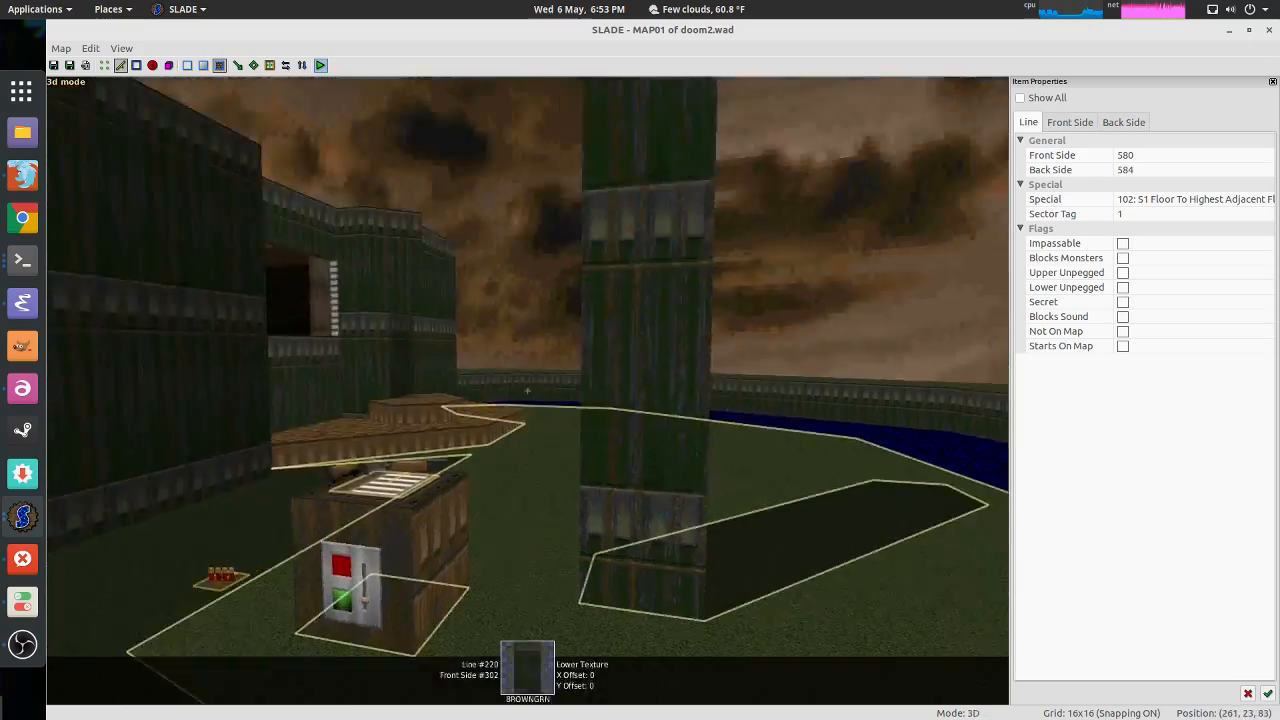
key(q)
click(320, 65)
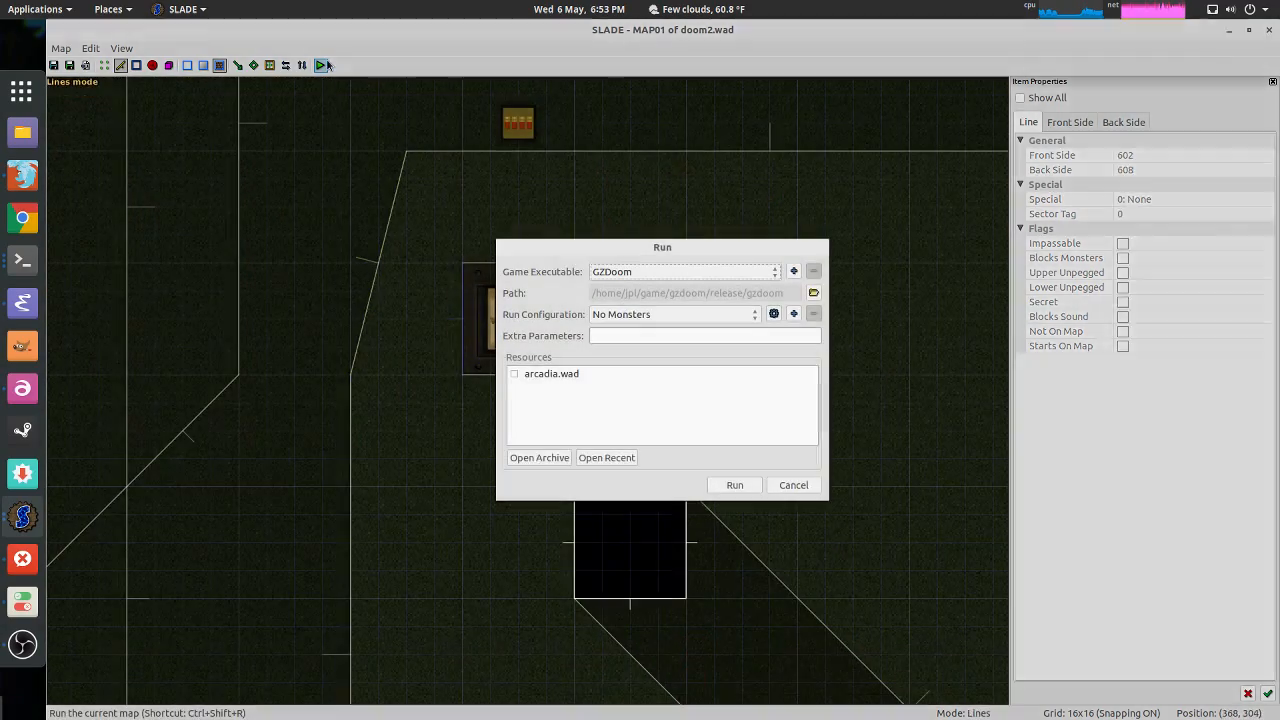
click(752, 485)
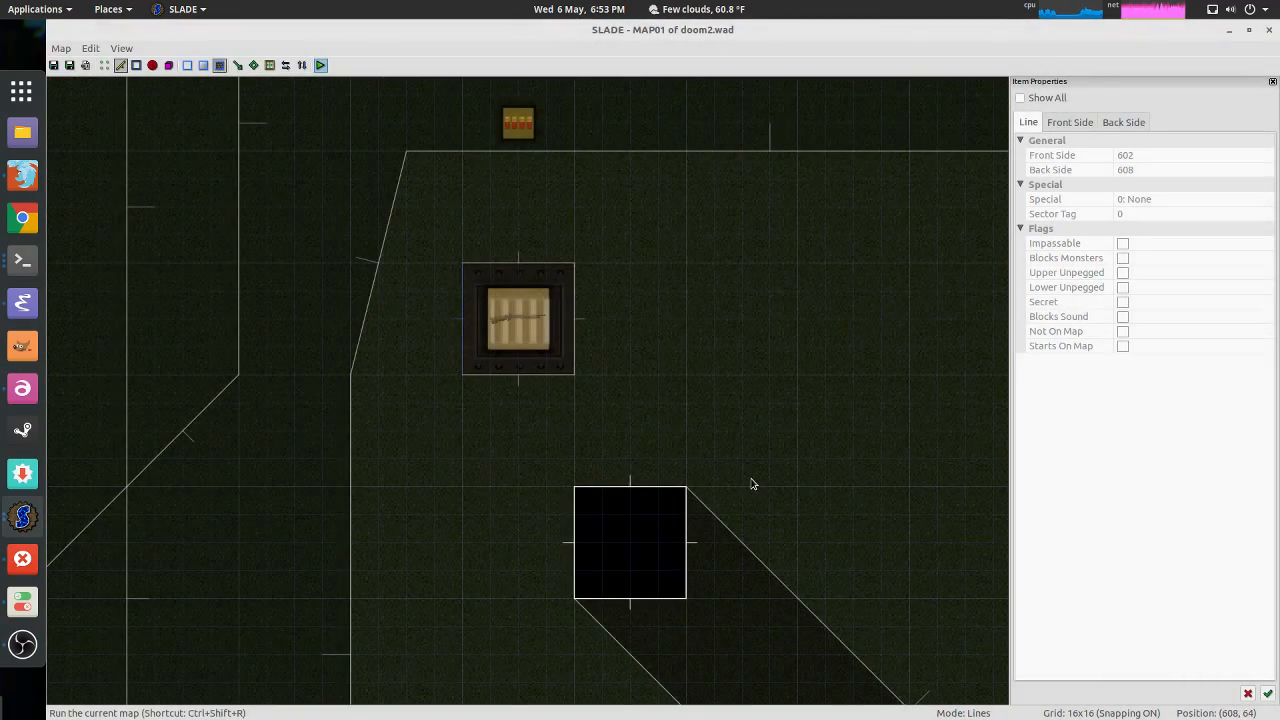
key(w)
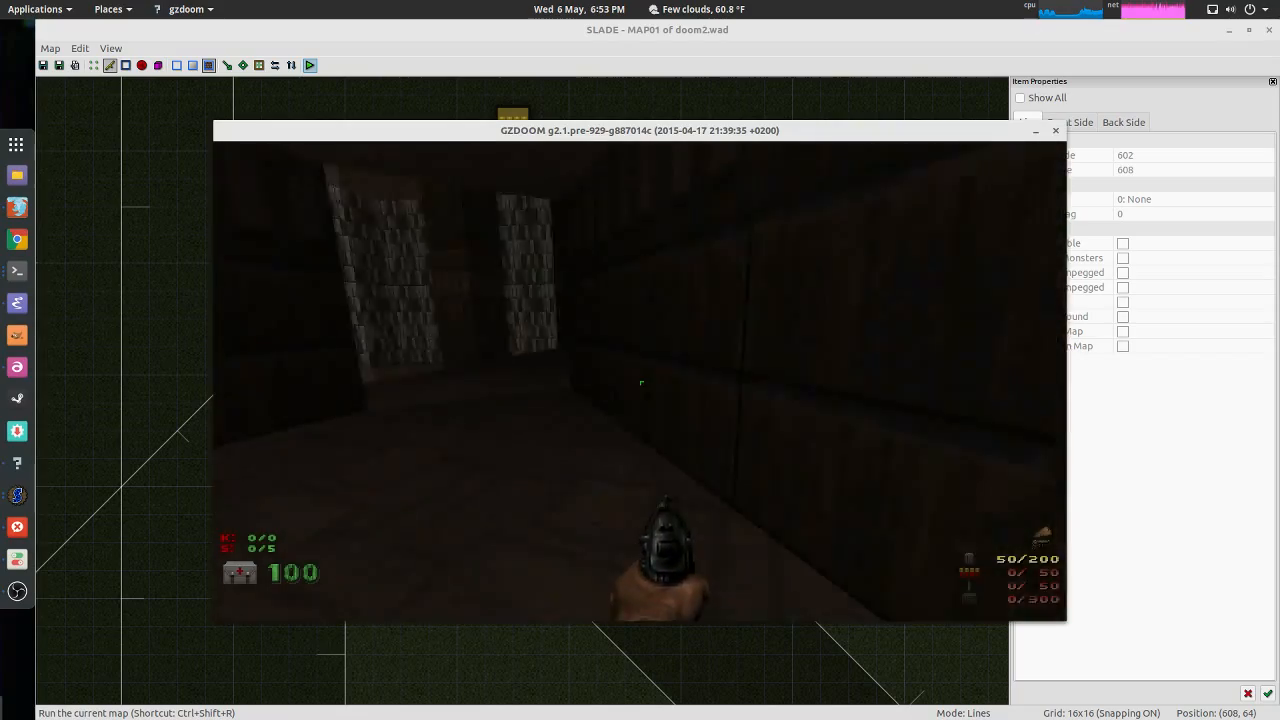
key(w)
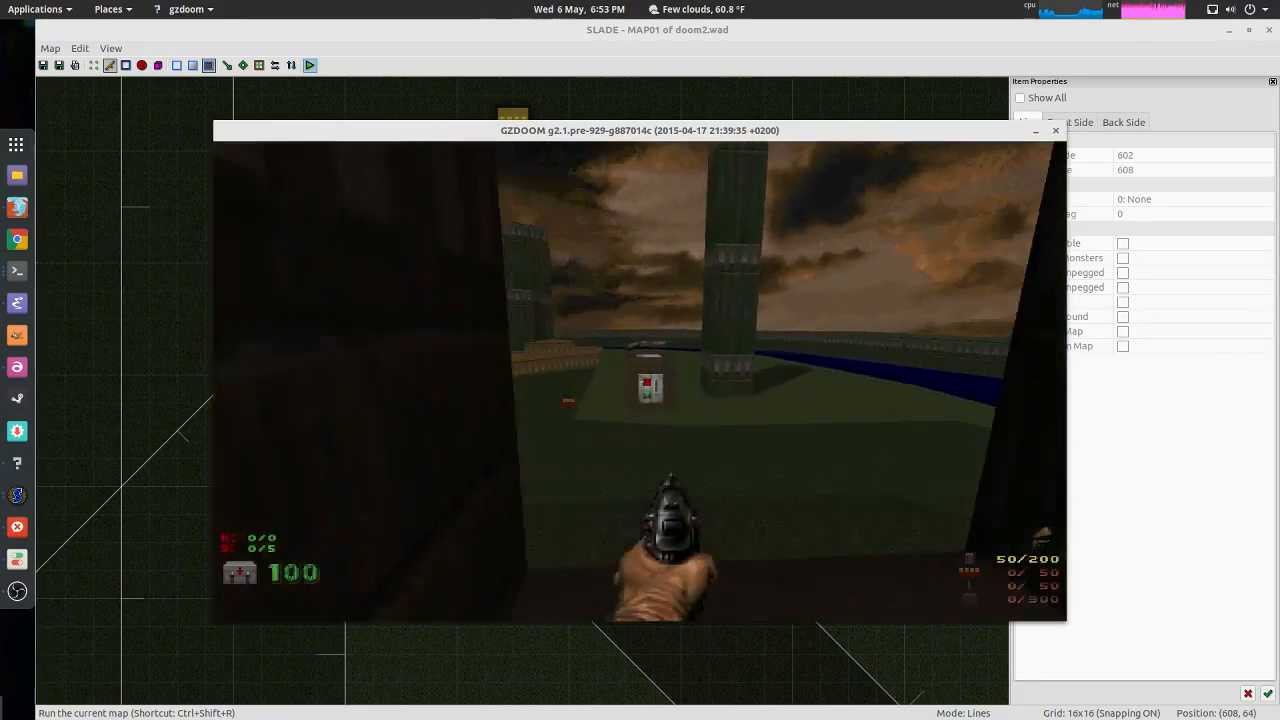
key(w)
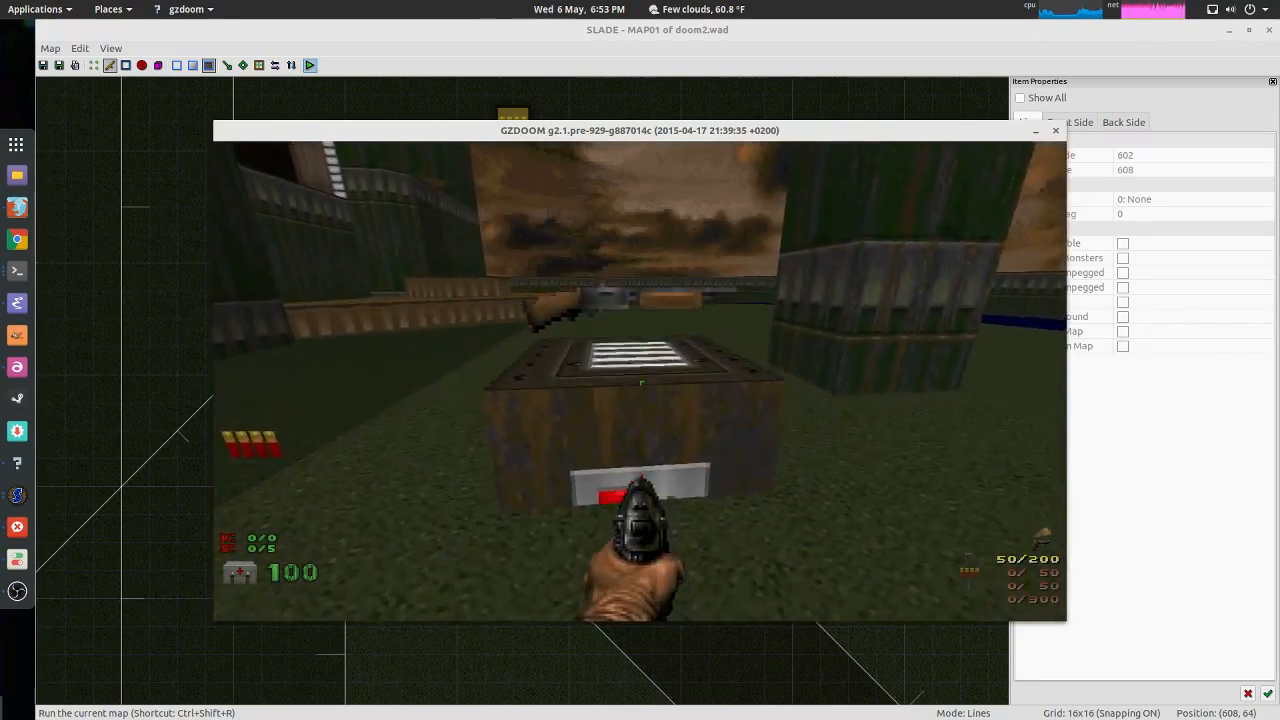
Step: Collect the shotgun from the pedestal and the nearby shells, and quit the game
key(w)
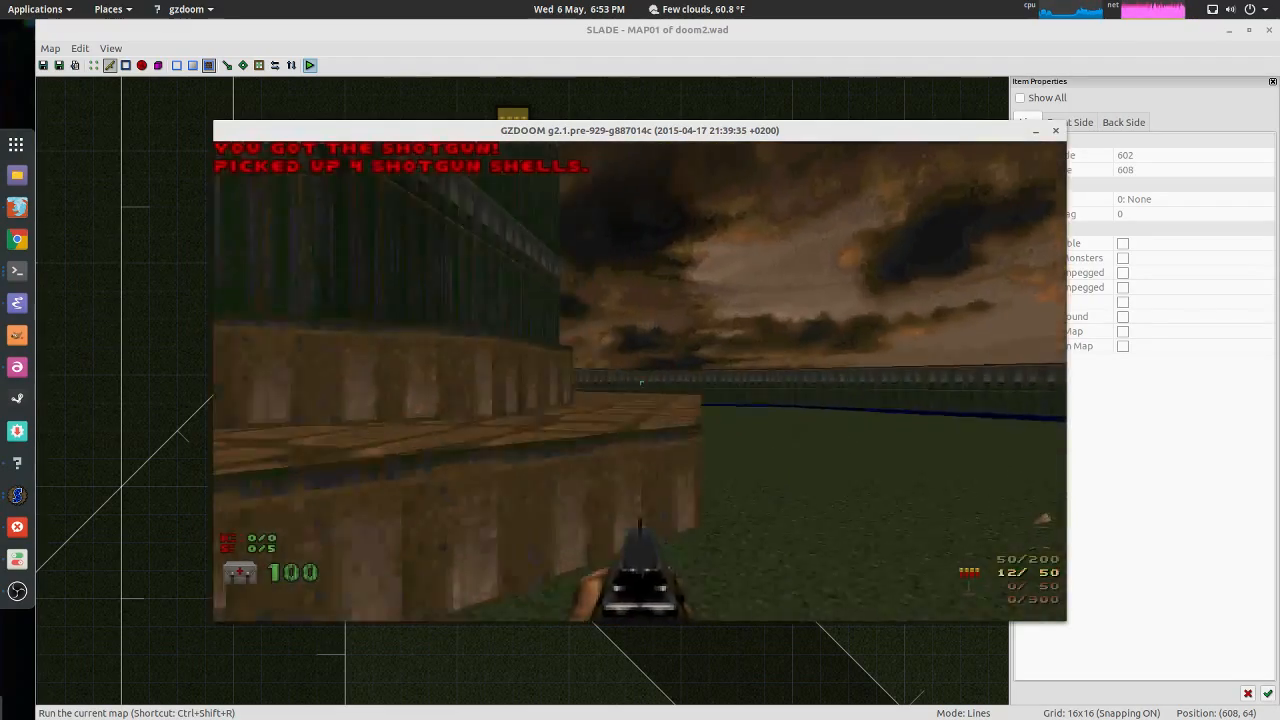
key(Right)
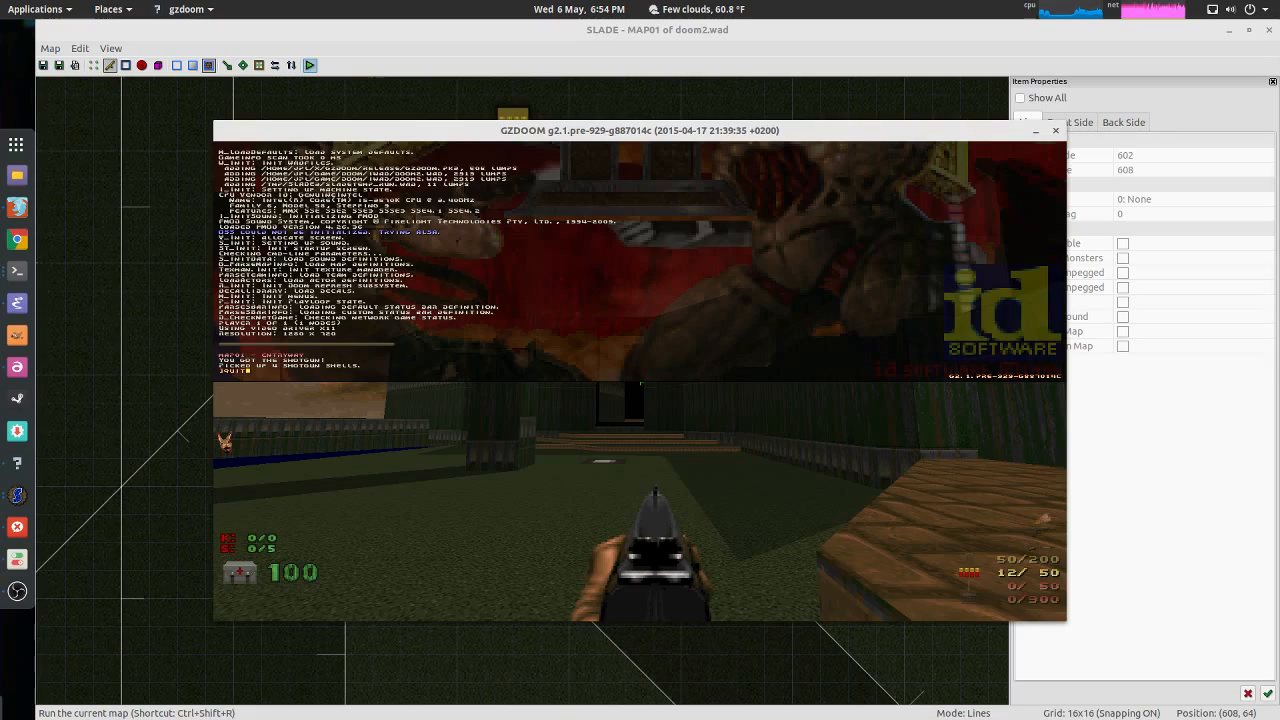
key(Return)
Step: Examine the map layout around the outdoor yard, including the shotgun pedestal, the pillar with its shadow, and the adjoining rooms
scroll(515, 440, down, 5)
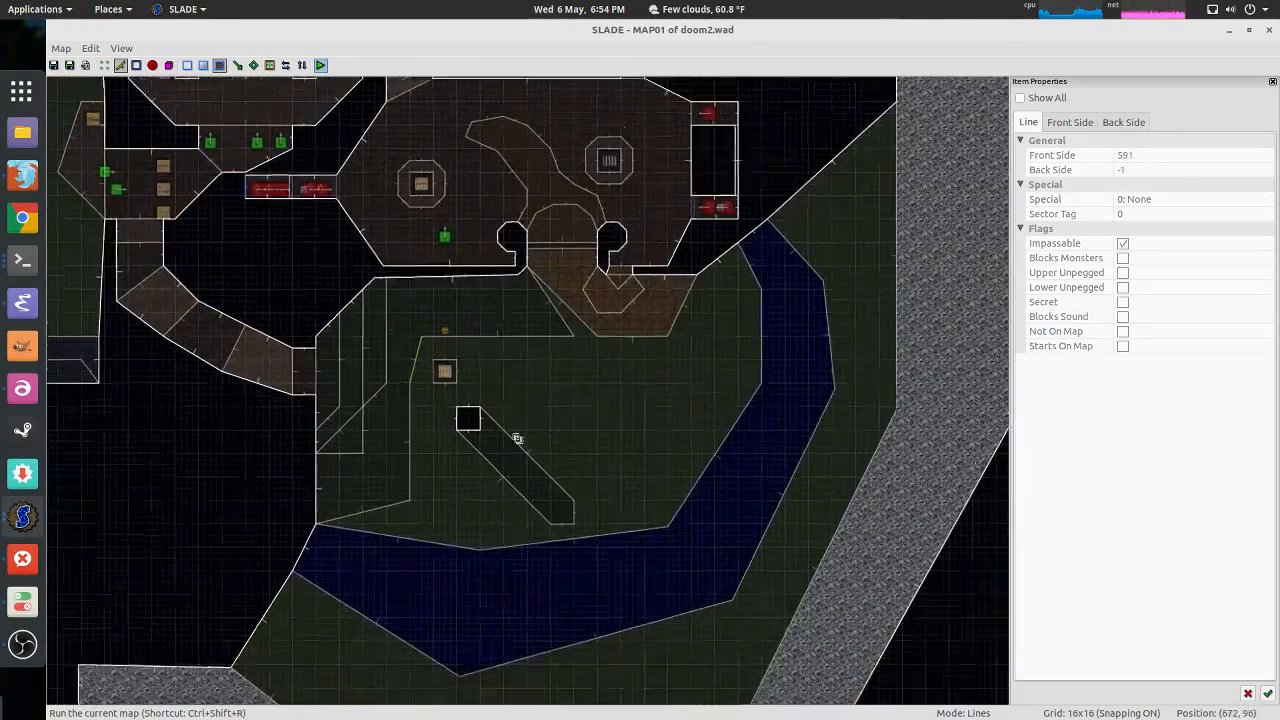
scroll(520, 440, up, 4)
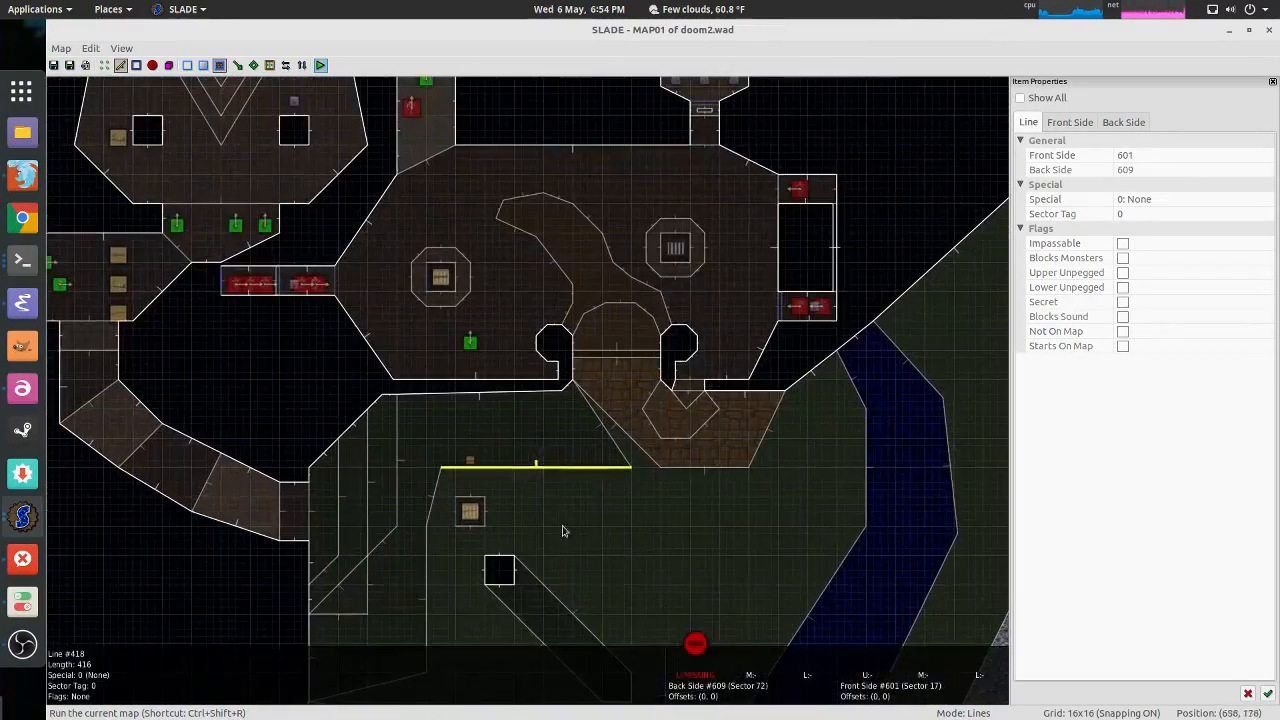
scroll(540, 370, down, 3)
scroll(549, 374, up, 4)
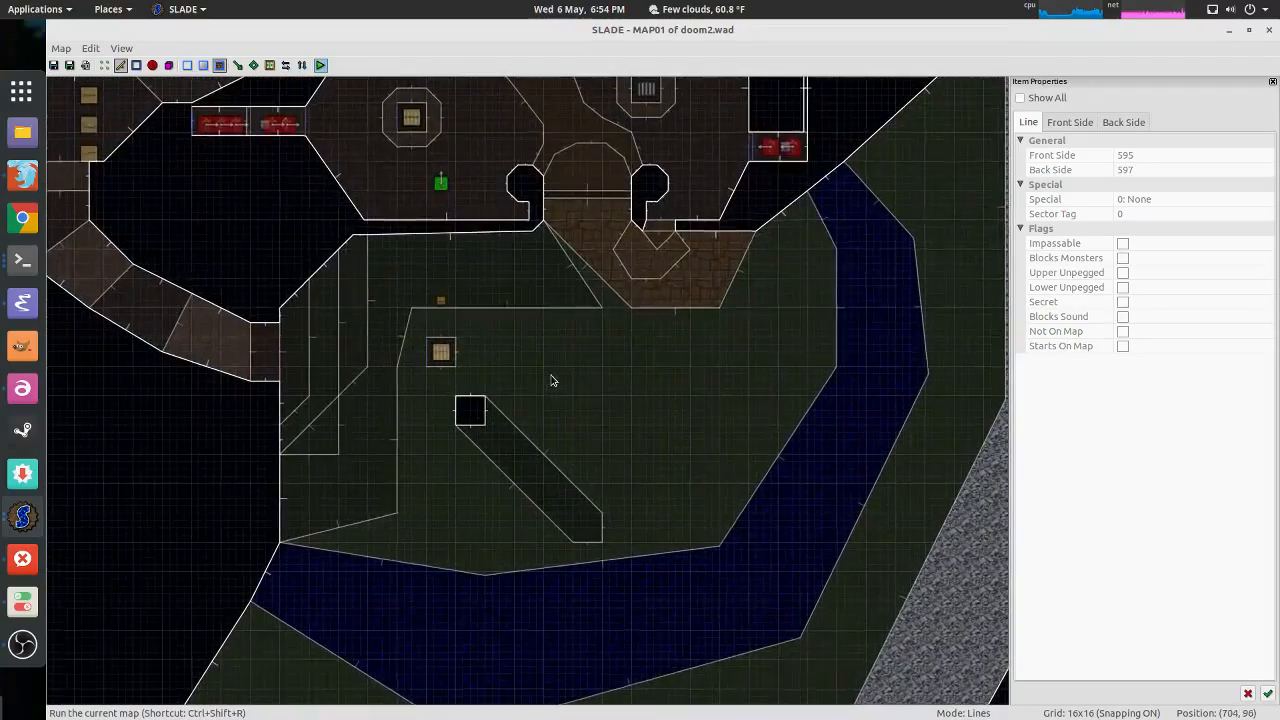
middle_drag(500, 313, 714, 517)
scroll(486, 376, down, 3)
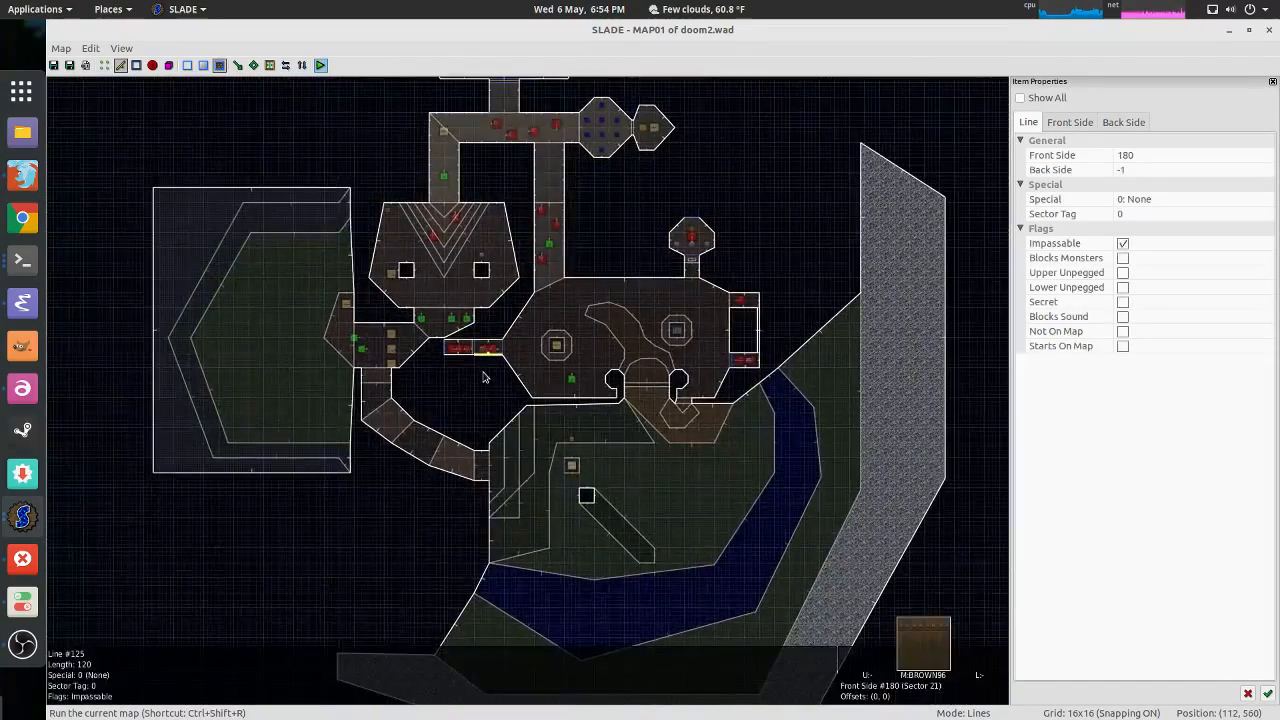
scroll(481, 363, up, 2)
middle_drag(673, 463, 554, 274)
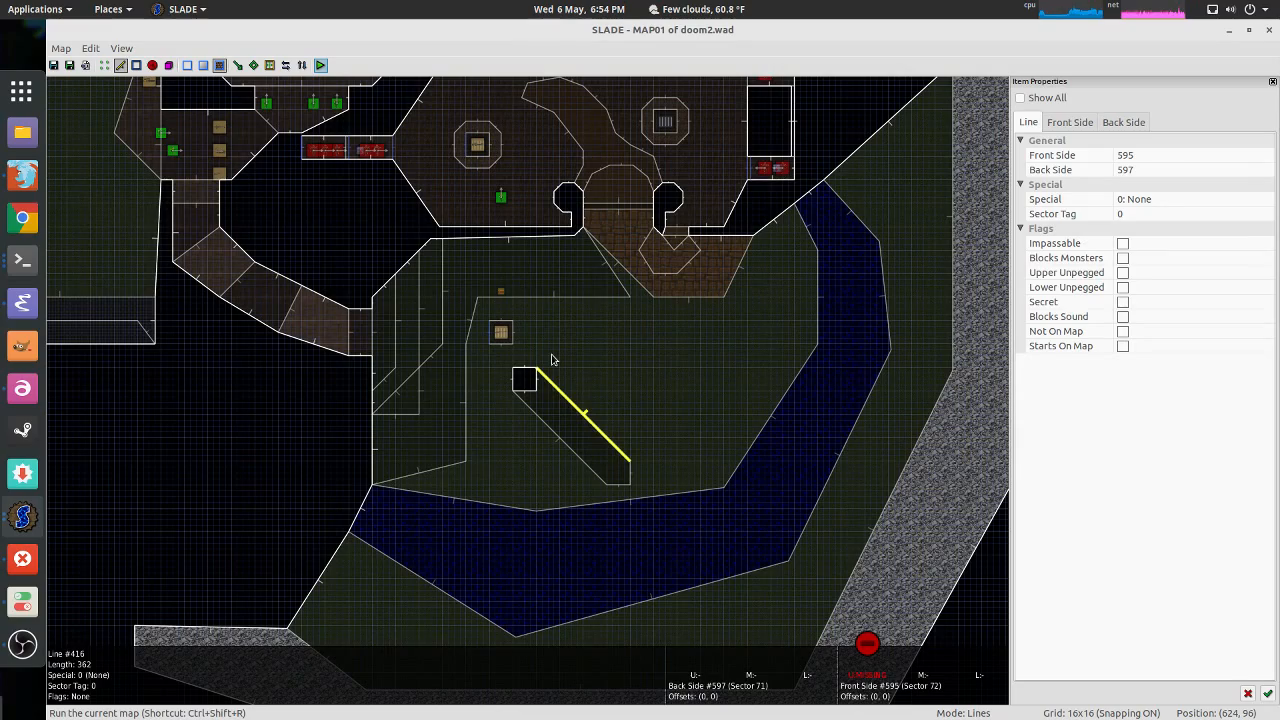
scroll(551, 360, down, 3)
scroll(600, 374, up, 3)
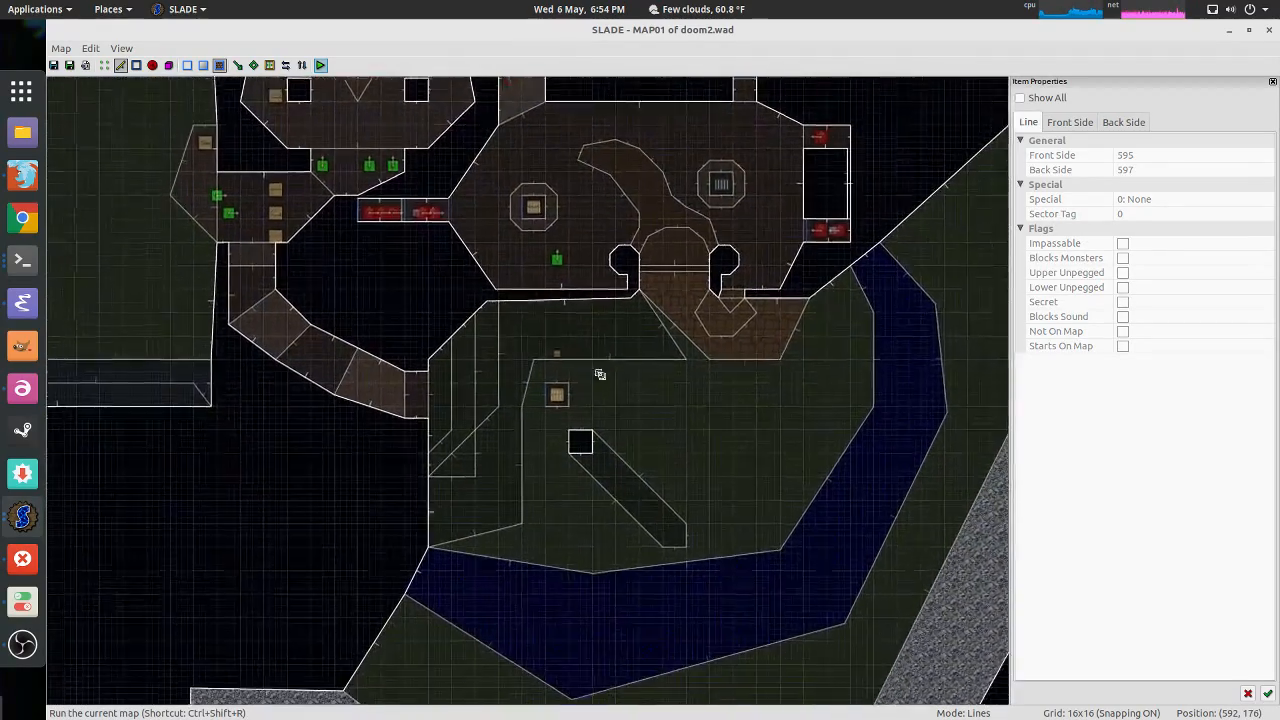
scroll(457, 451, up, 5)
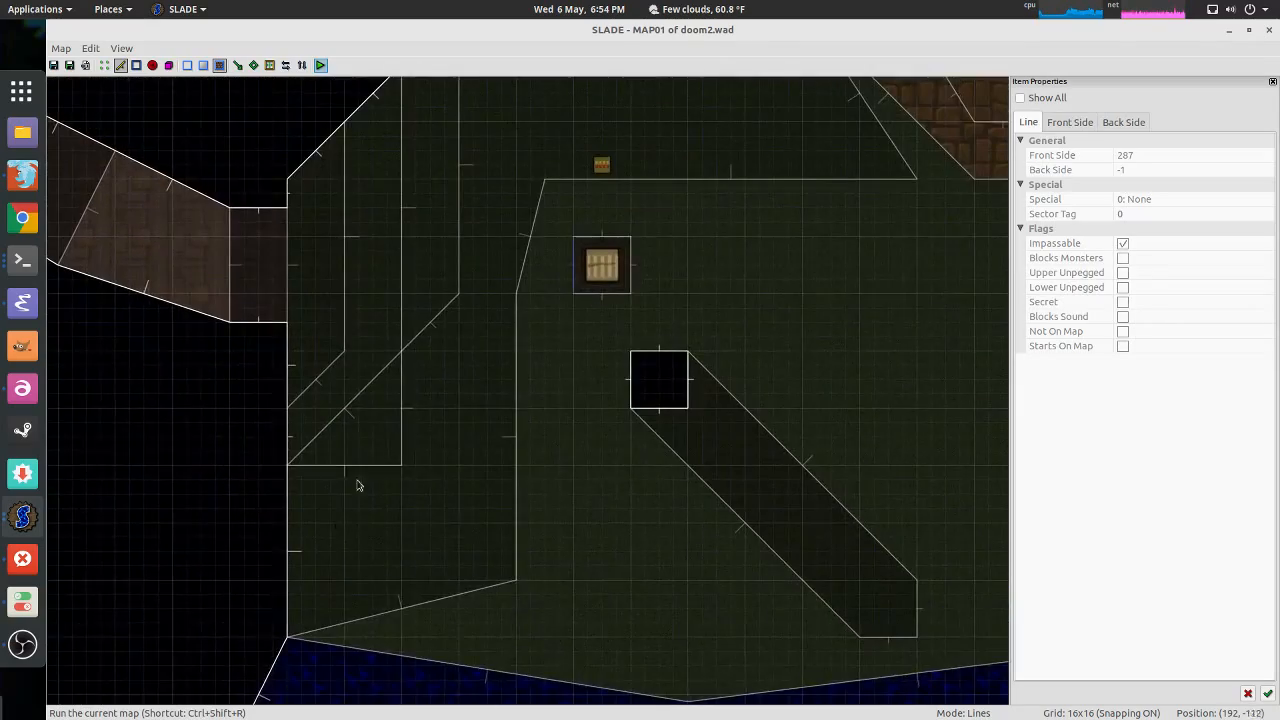
middle_drag(684, 406, 657, 421)
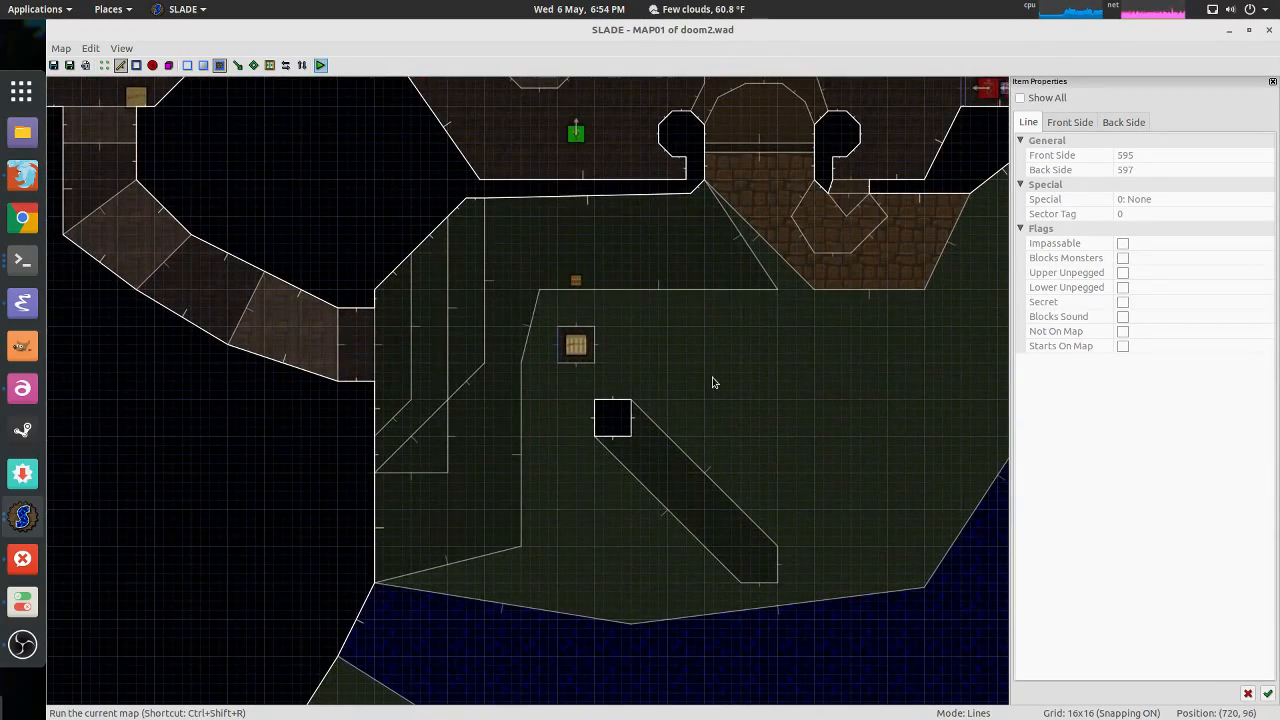
mouse_move(660, 311)
middle_down()
mouse_move(669, 346)
mouse_move(661, 324)
middle_up()
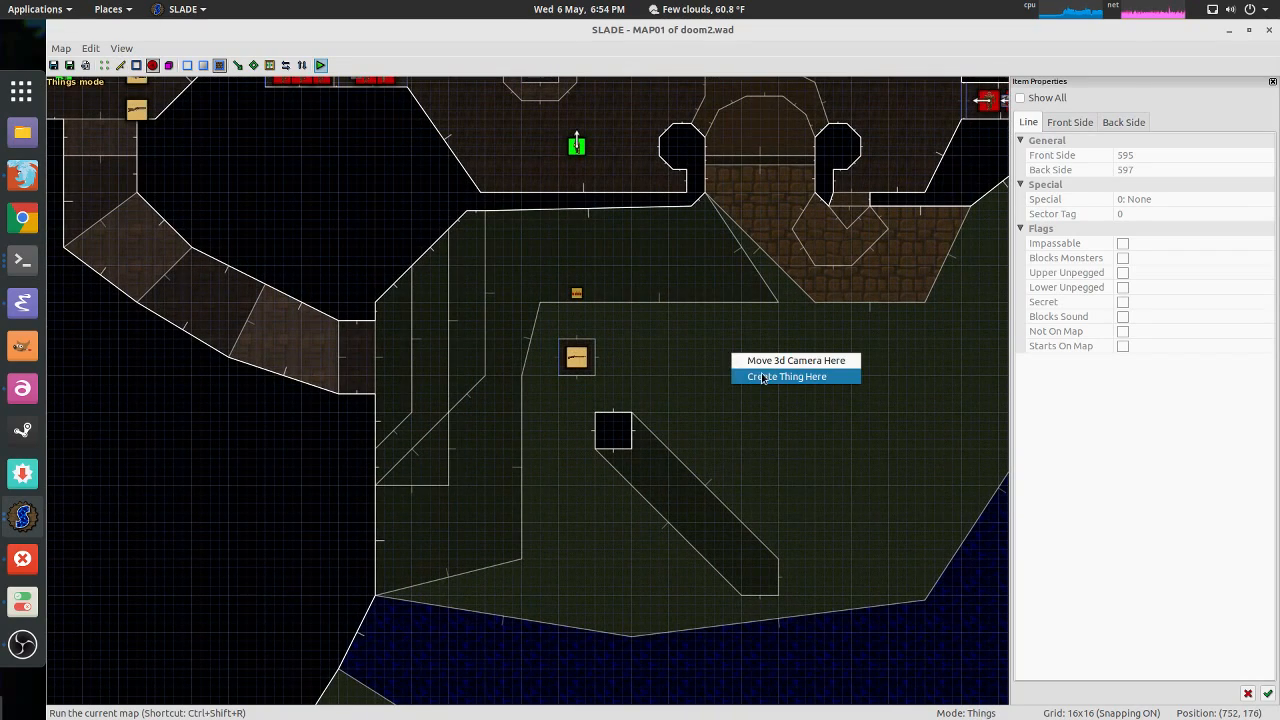
click(763, 377)
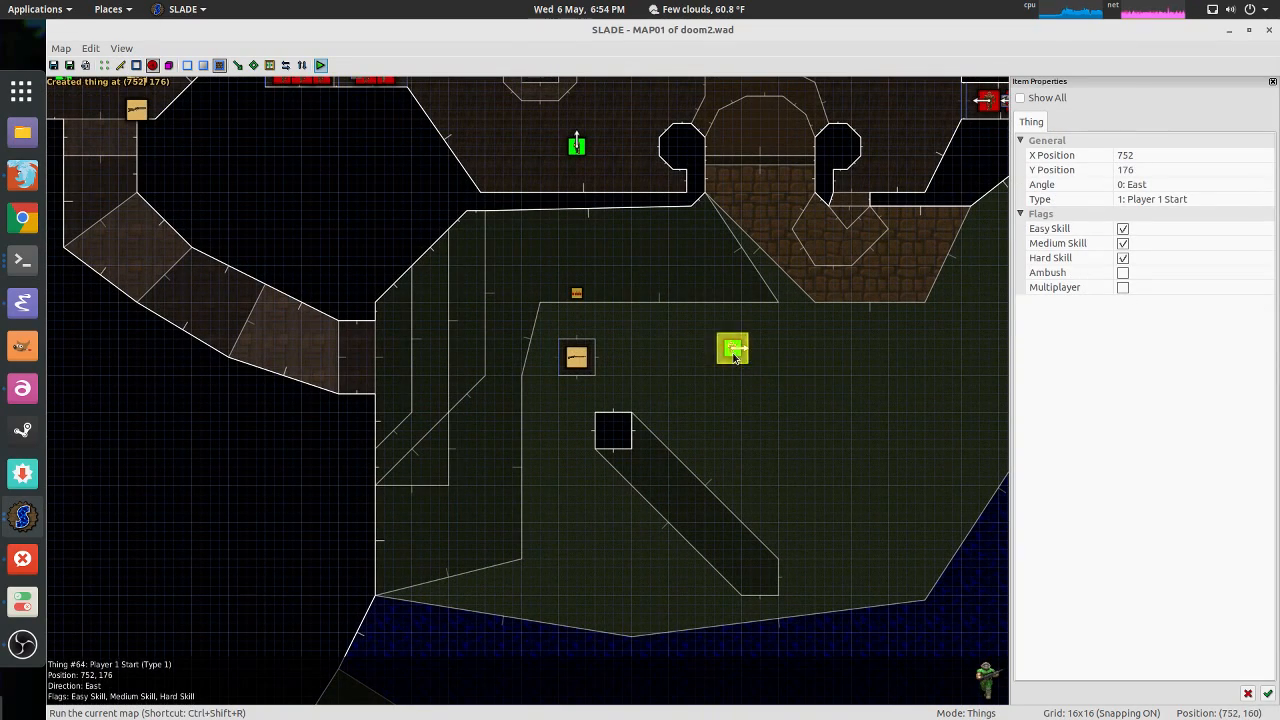
middle_drag(576, 357, 660, 391)
Step: Examine the shotgun pedestal, the pillar and the yard around them in the 3D view
key(q)
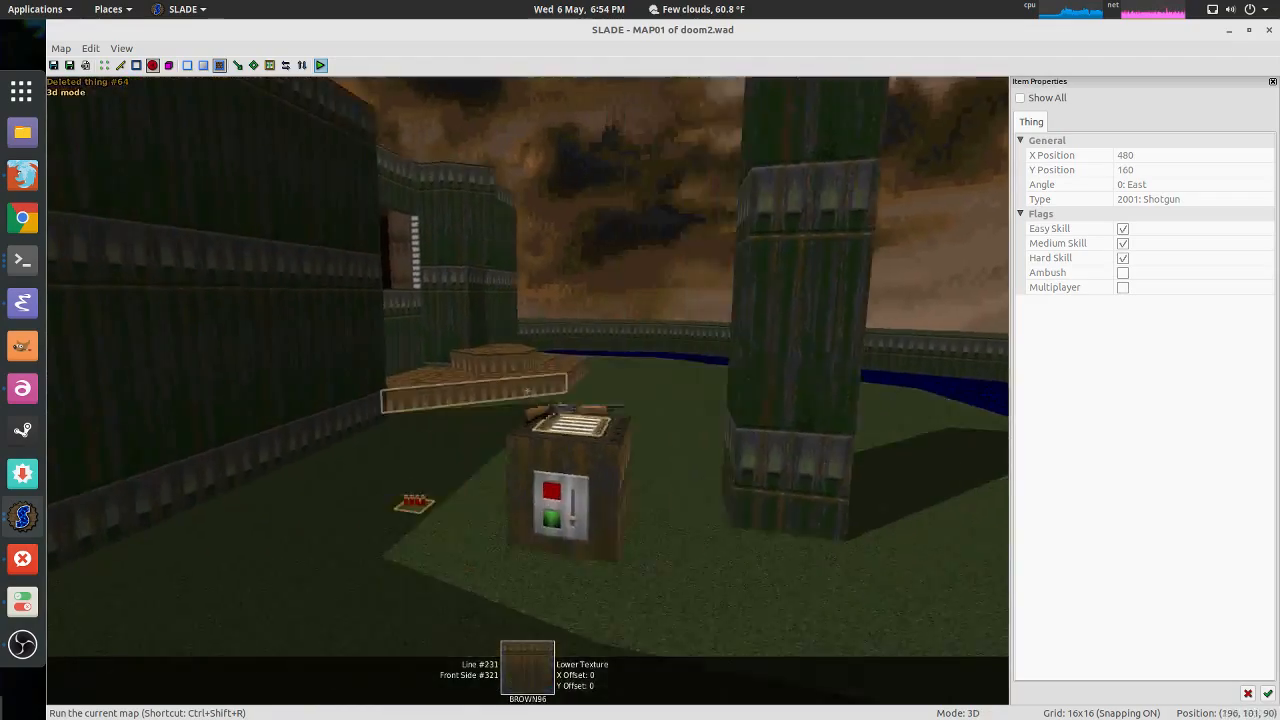
key(w)
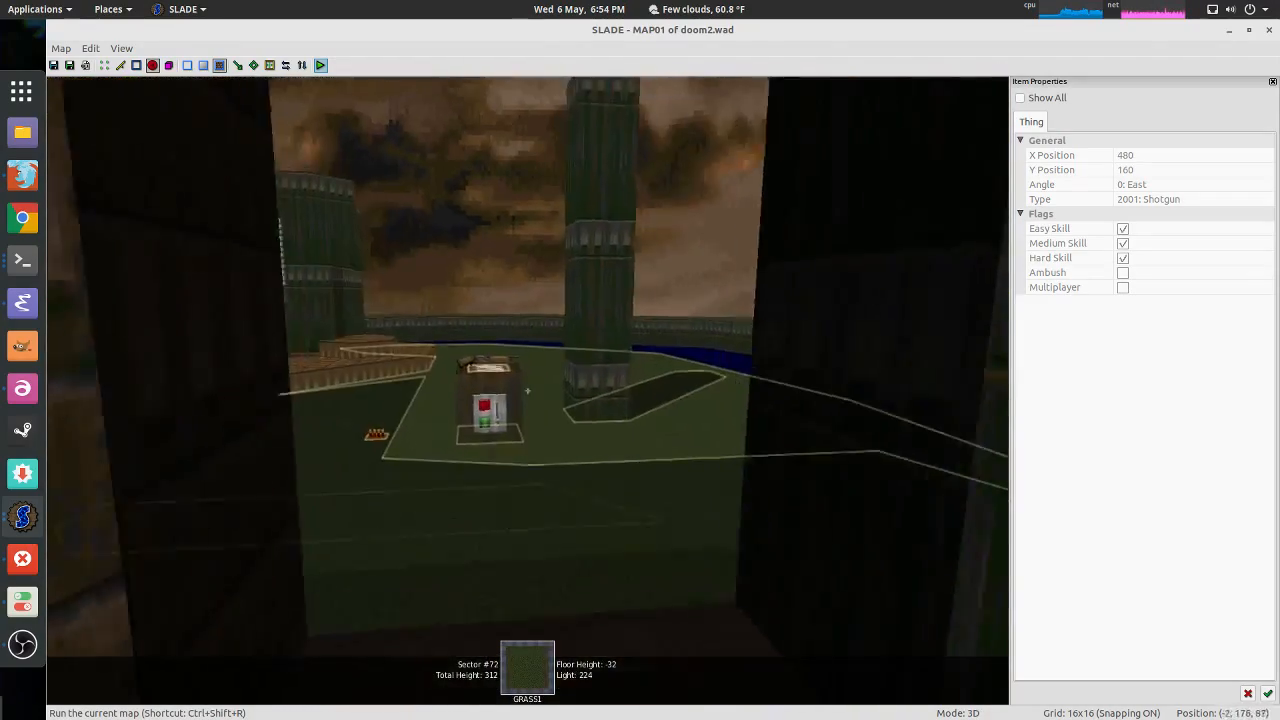
key(w)
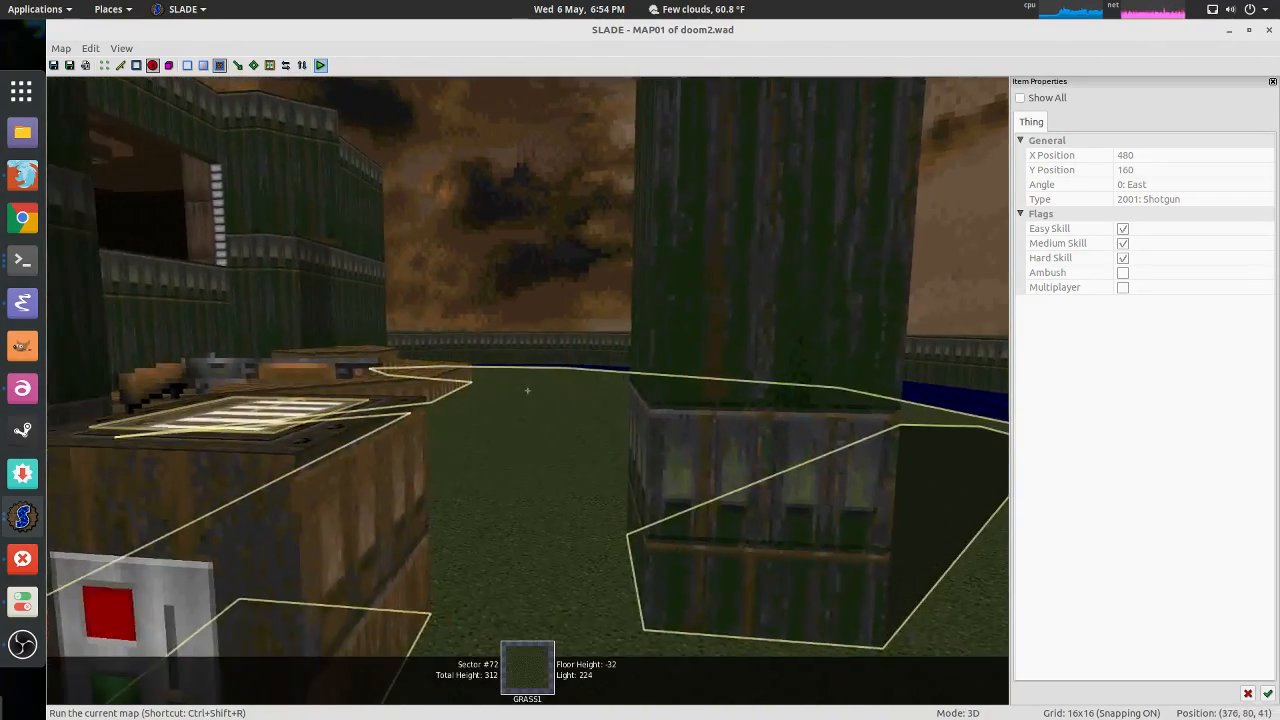
key(w)
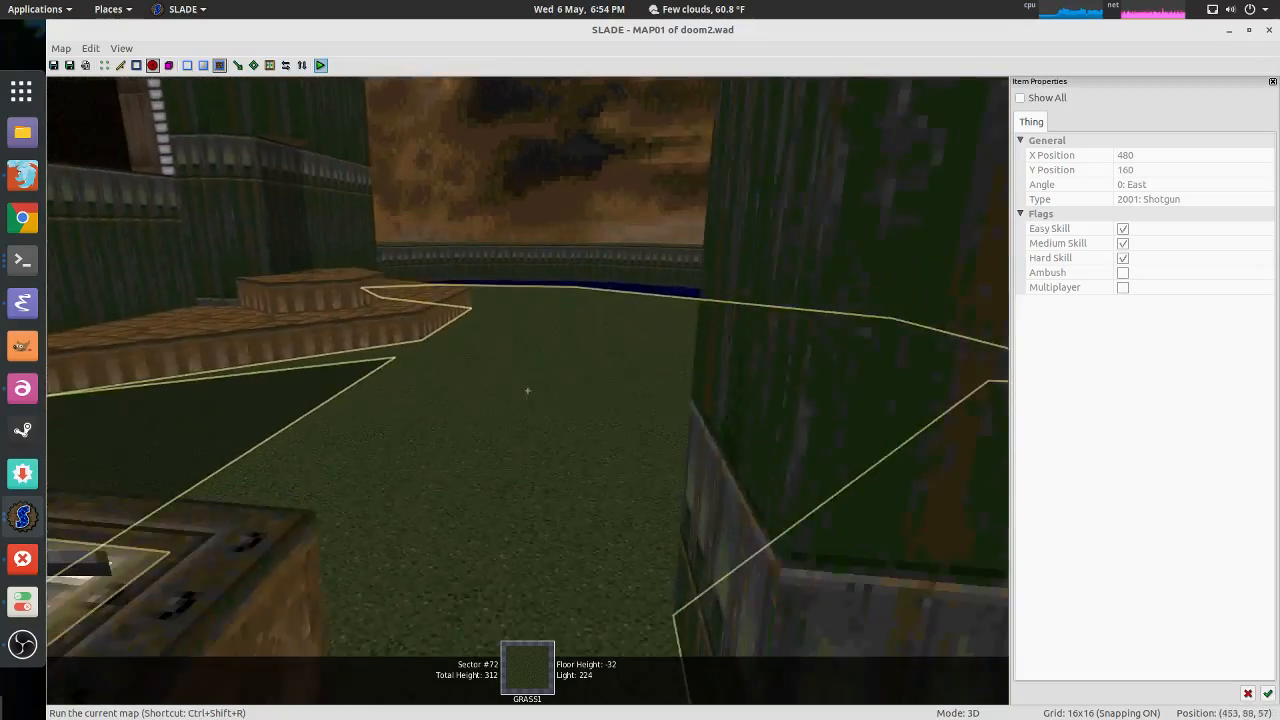
key(q)
Step: Draw a closed rectangular room of 192 by 208 units in the empty space west of the outdoor yard
scroll(623, 408, down, 3)
scroll(640, 391, up, 8)
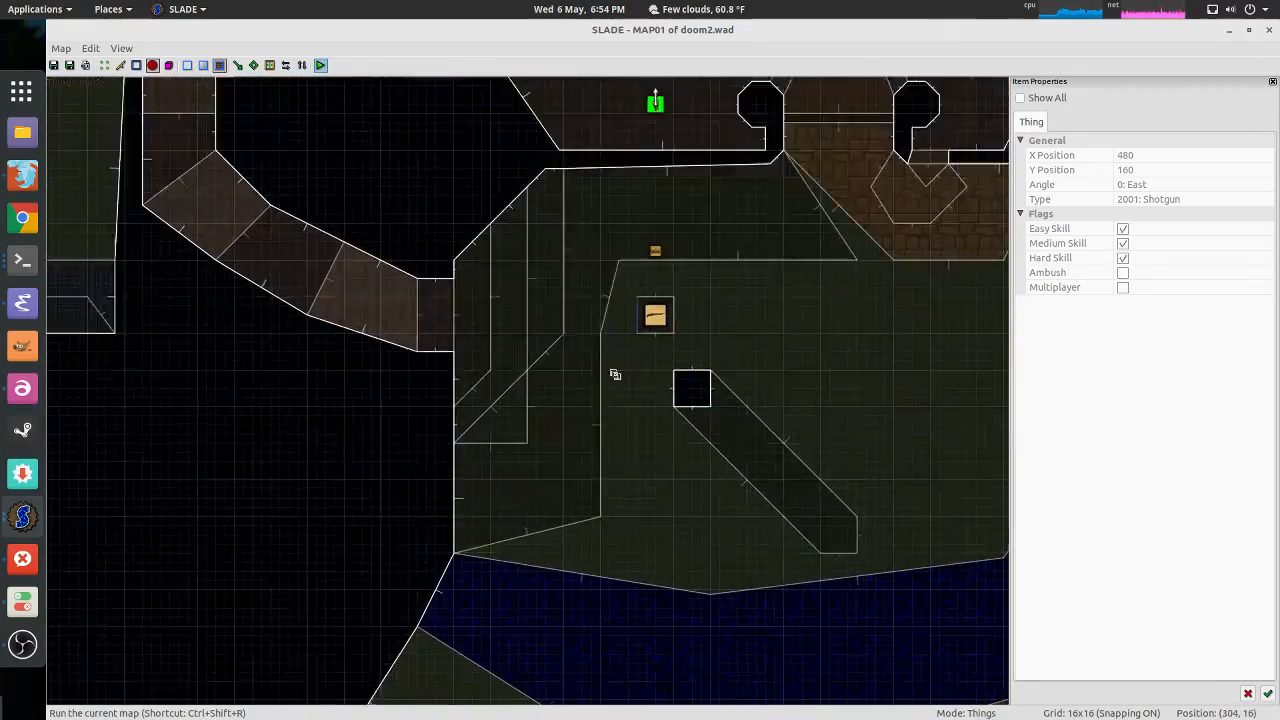
key(space)
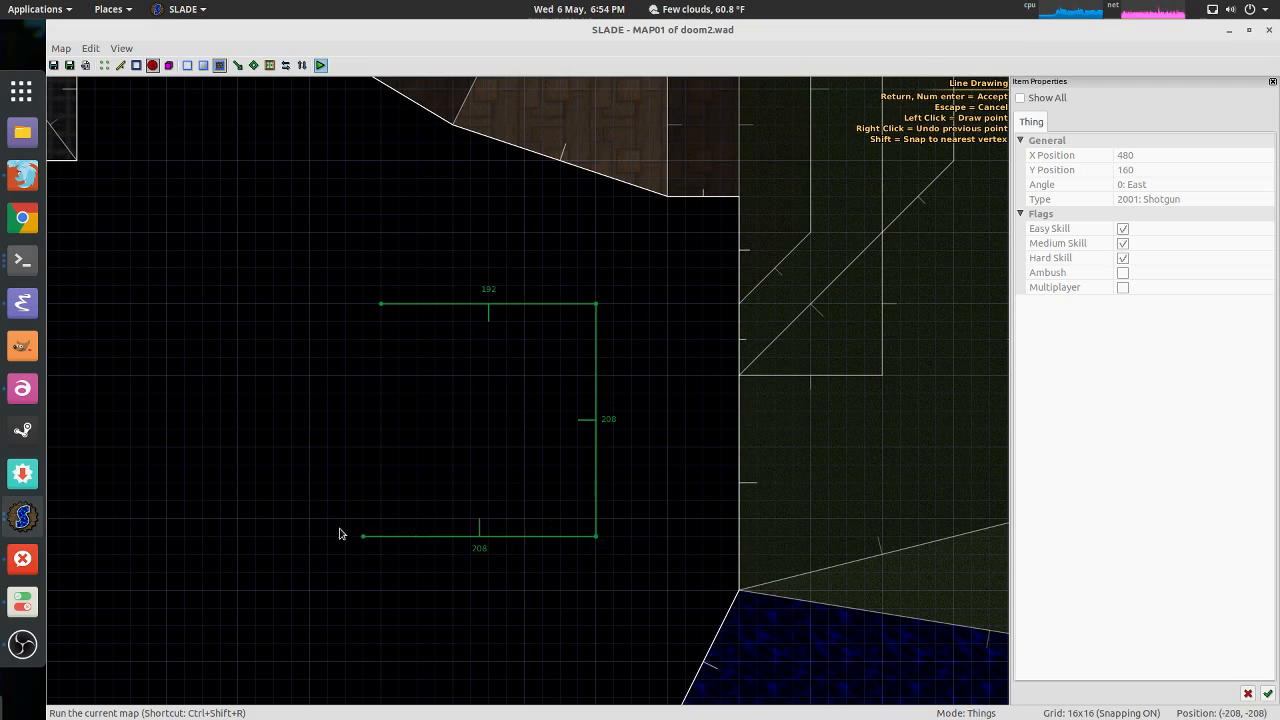
click(381, 318)
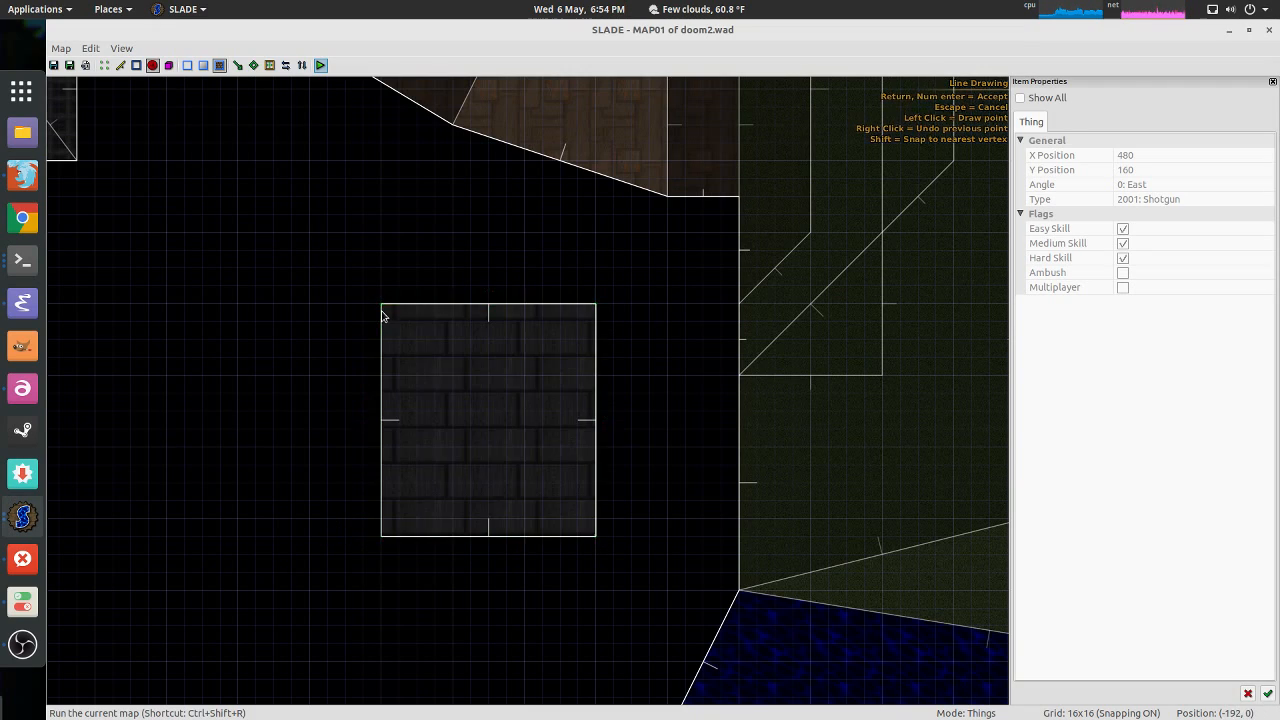
Step: Draw a 128 by 32 unit corridor linking the new room to the yard's west wall and check its opening in 3D
key(q)
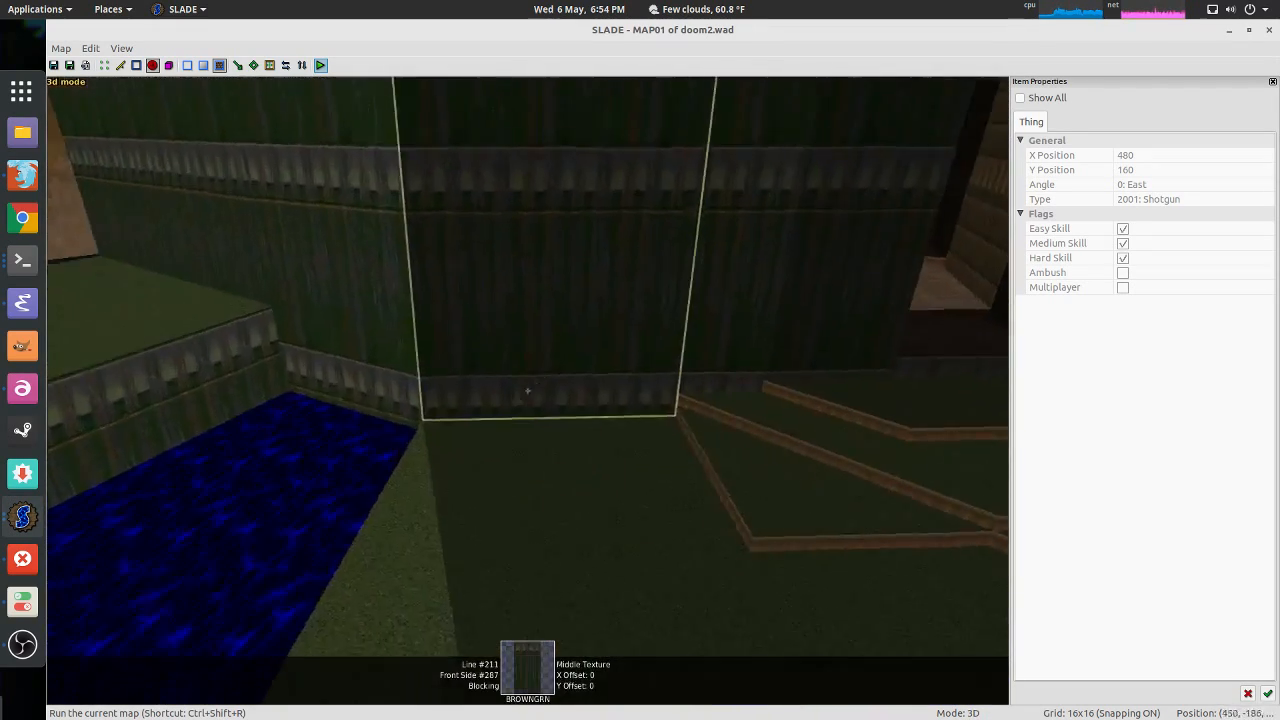
key(q)
middle_drag(513, 419, 469, 357)
key(space)
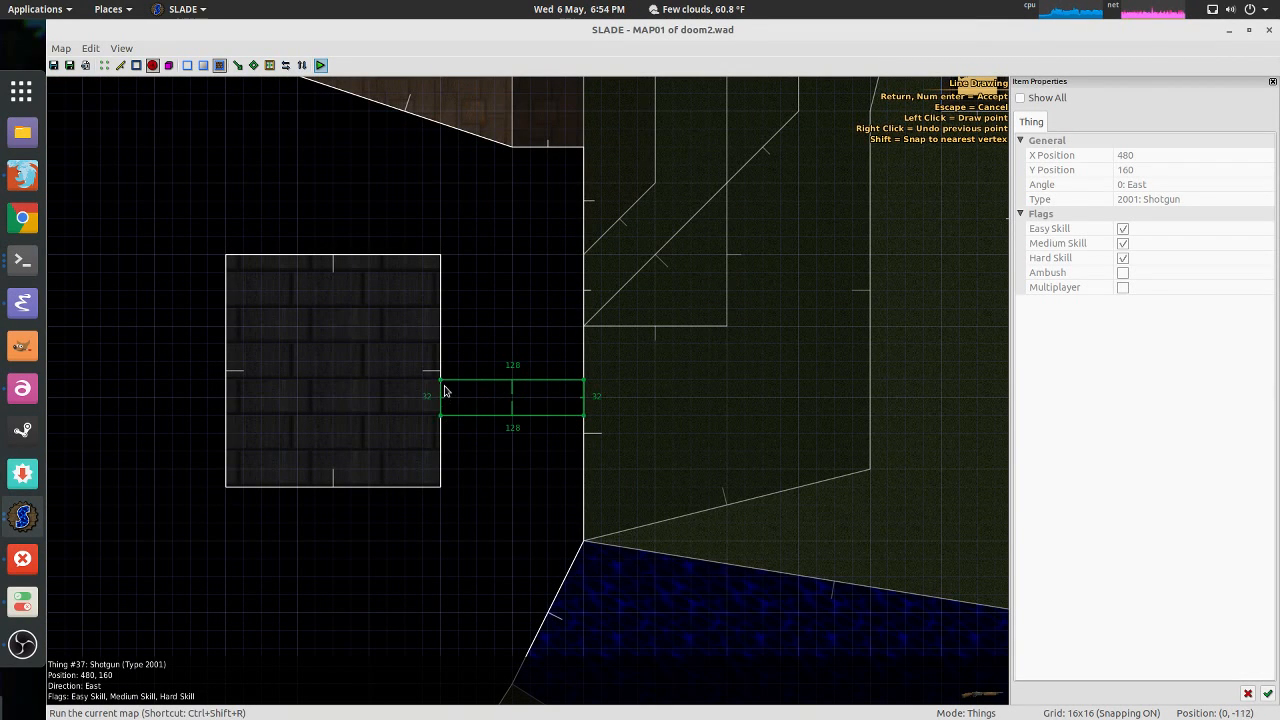
click(445, 392)
key(q)
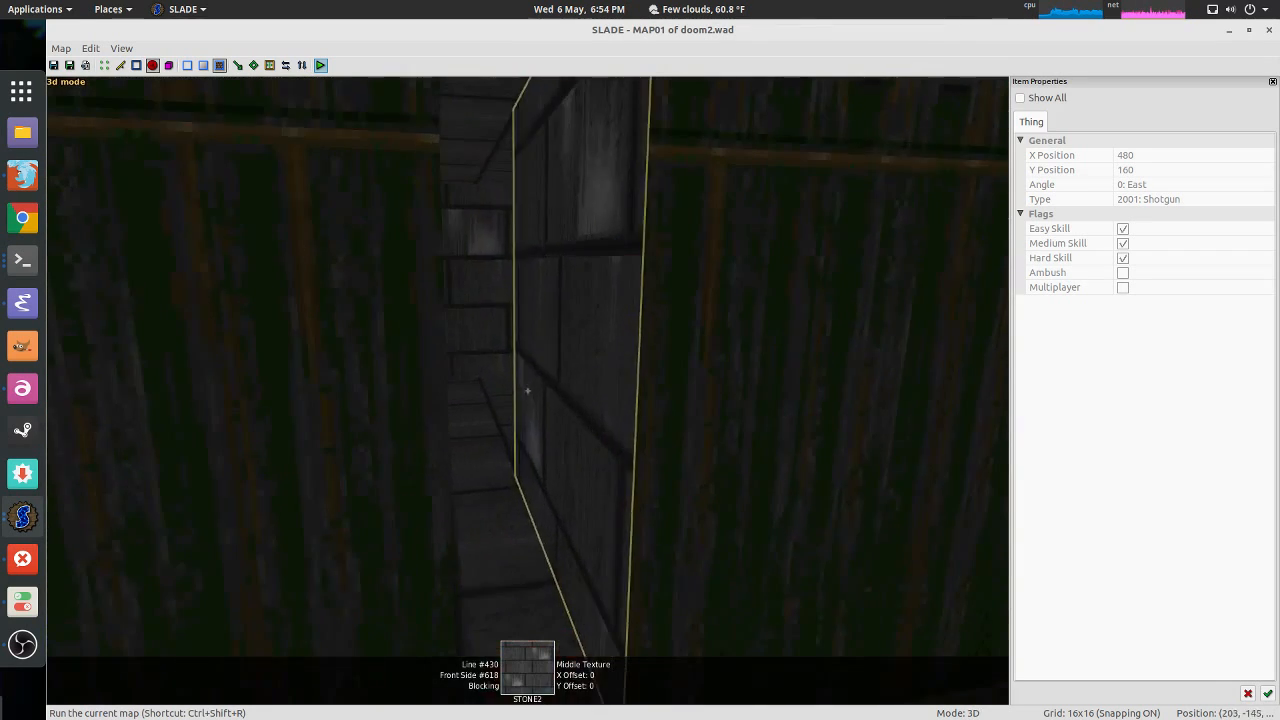
key(q)
Step: Set the connecting corridor sector's ceiling height to 1
key(s)
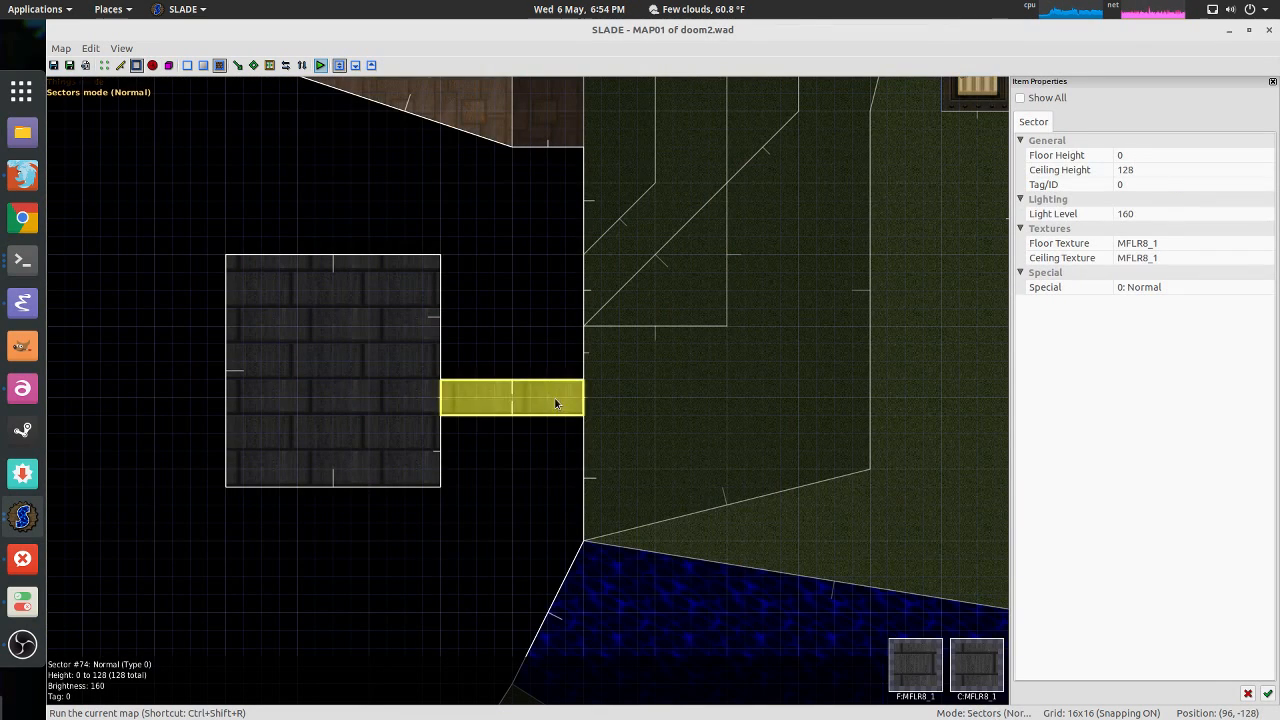
click(567, 401)
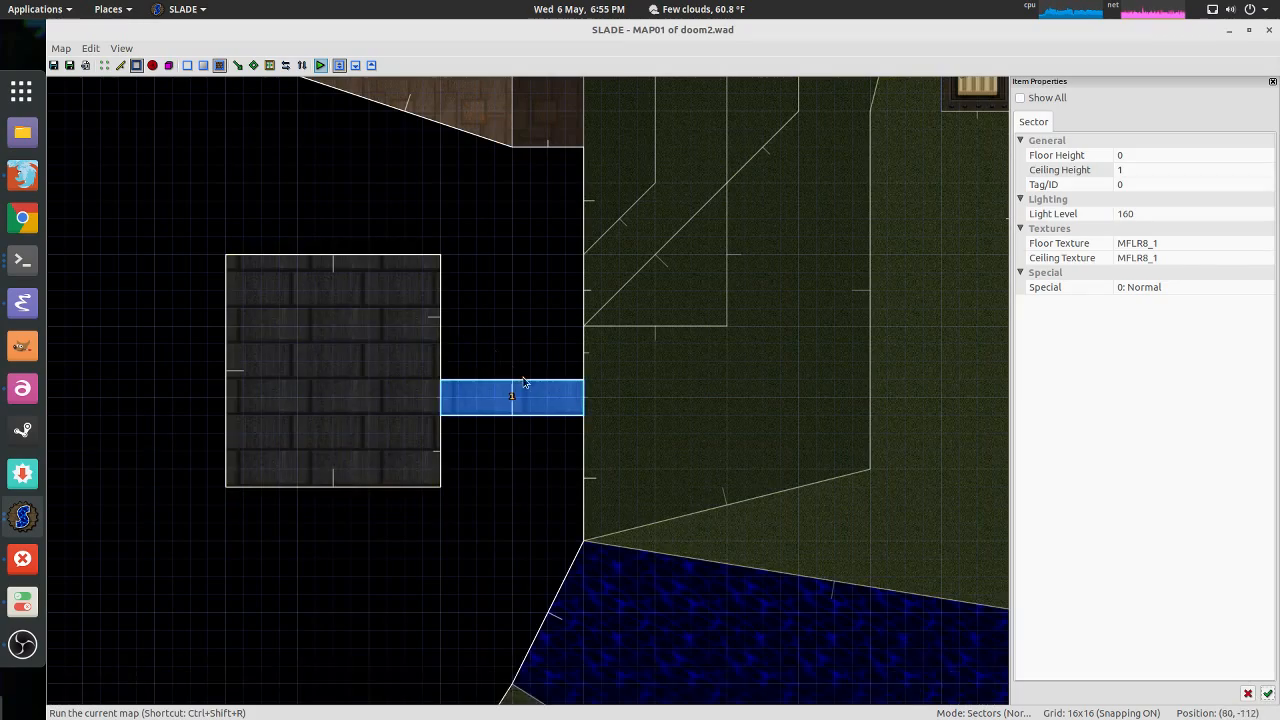
click(549, 357)
Step: Copy the surrounding BROWNGRN wall texture onto the missing upper and lower textures at the corridor's yard end
key(q)
key(s)
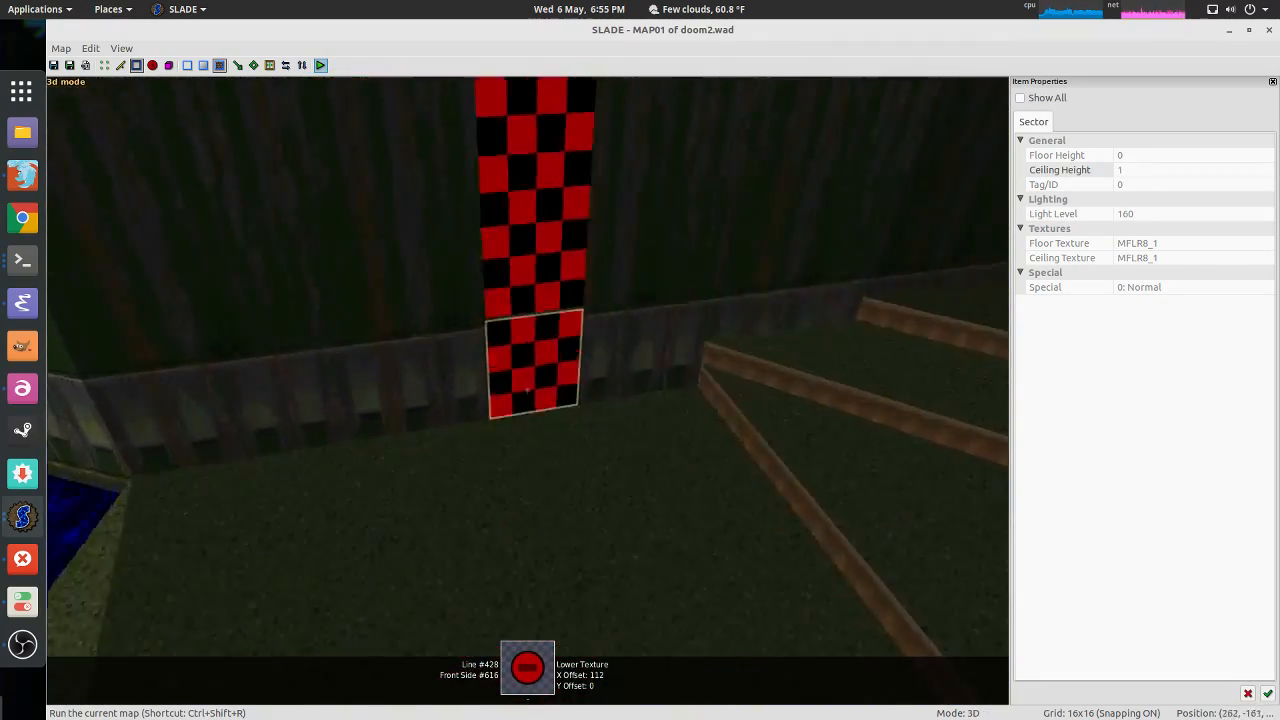
key(ctrl+c)
key(ctrl+v)
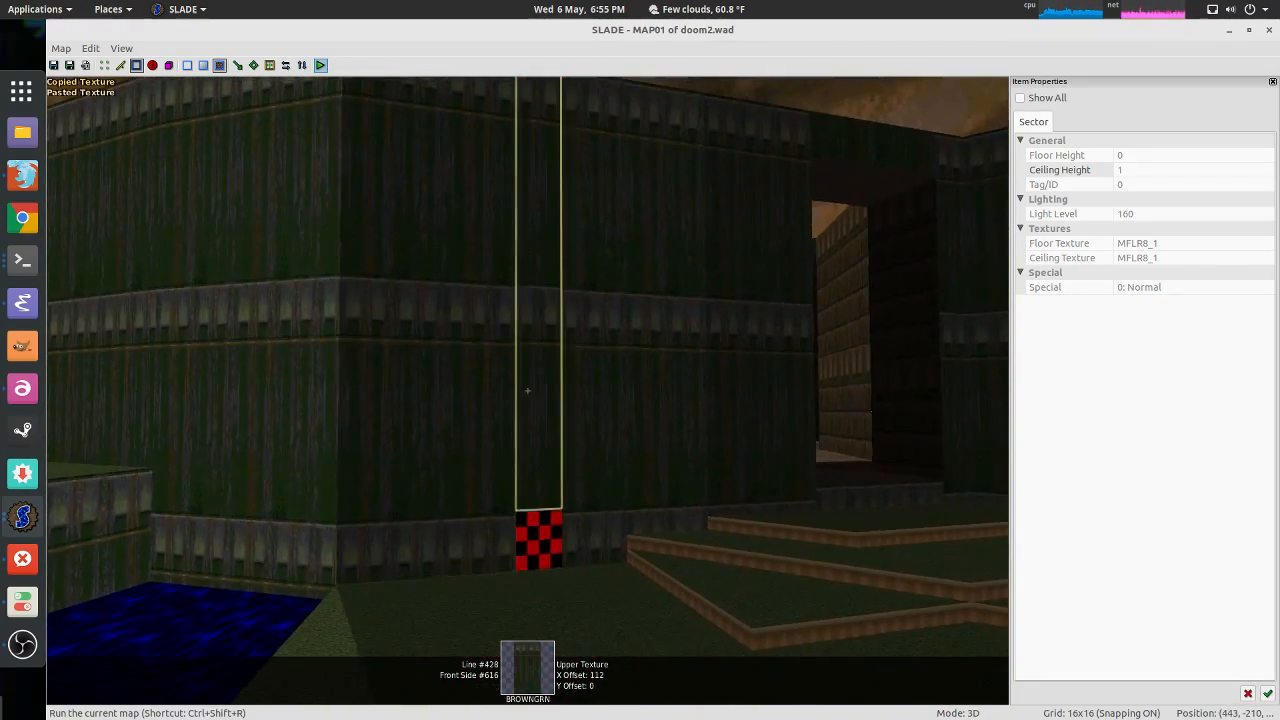
key(ctrl+v)
Step: Inspect the covered corridor opening and the hidden room's interior walls in the 3D view
key(w)
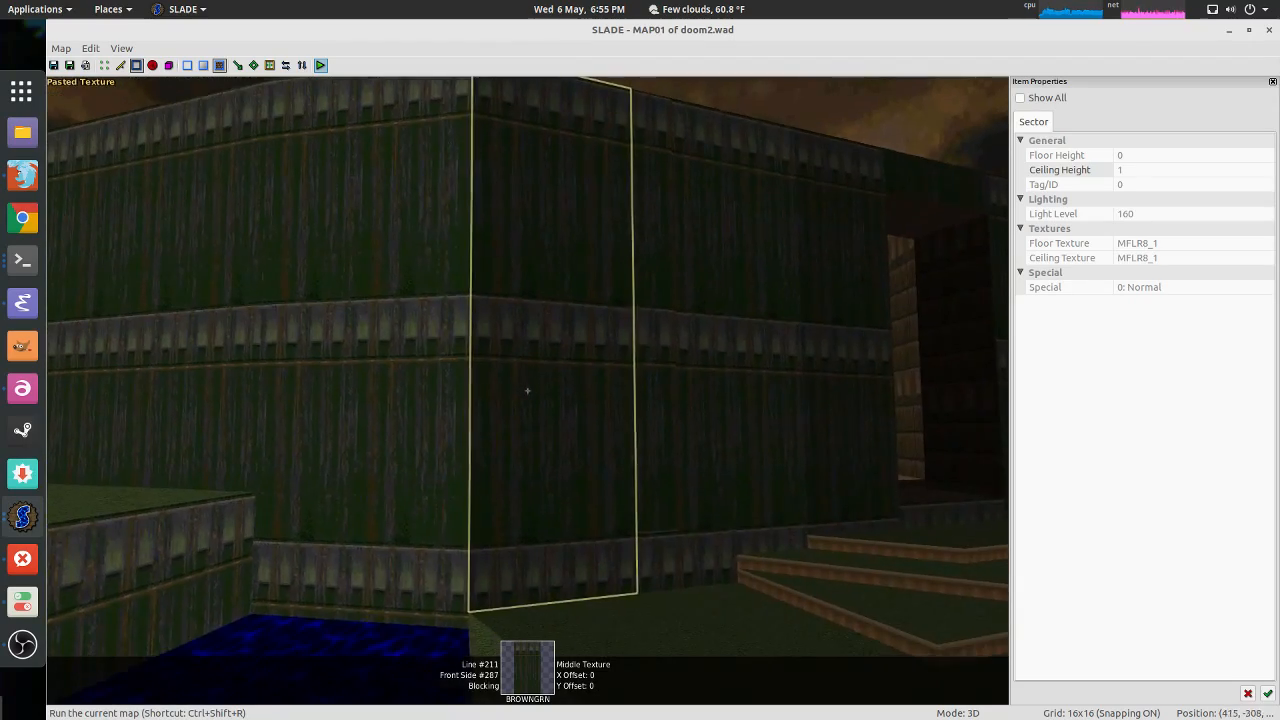
key(w)
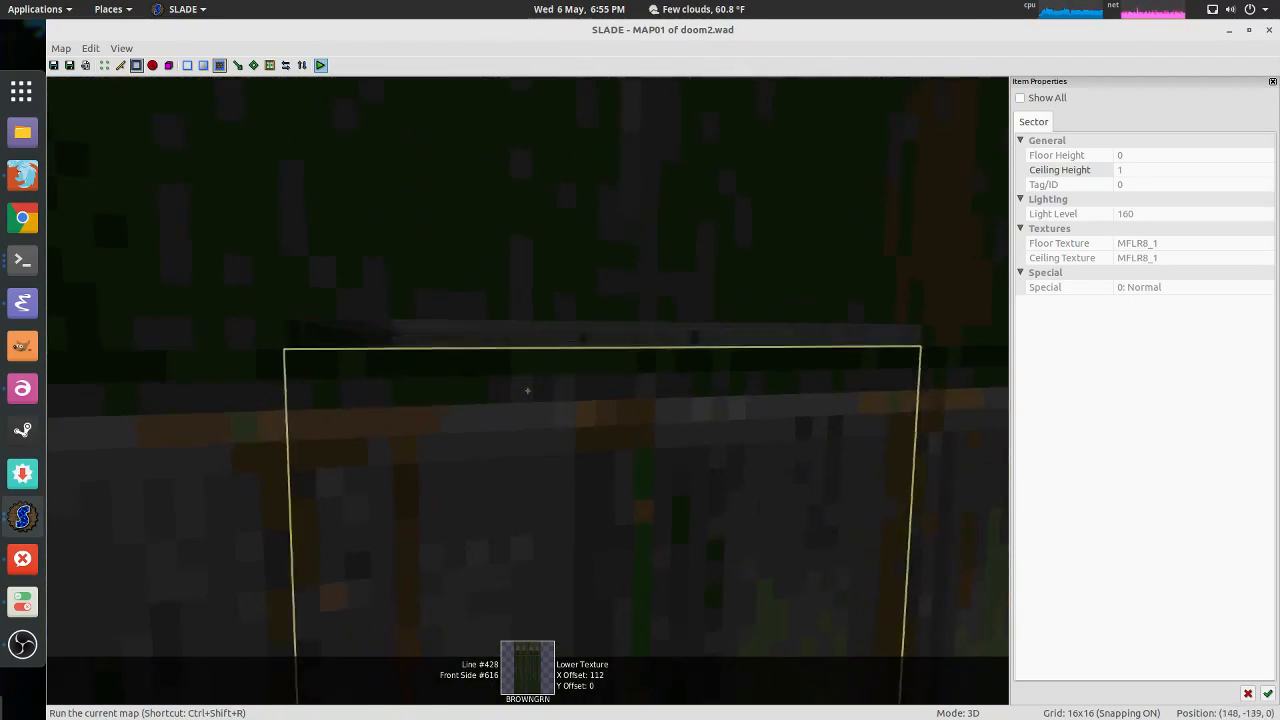
key(w)
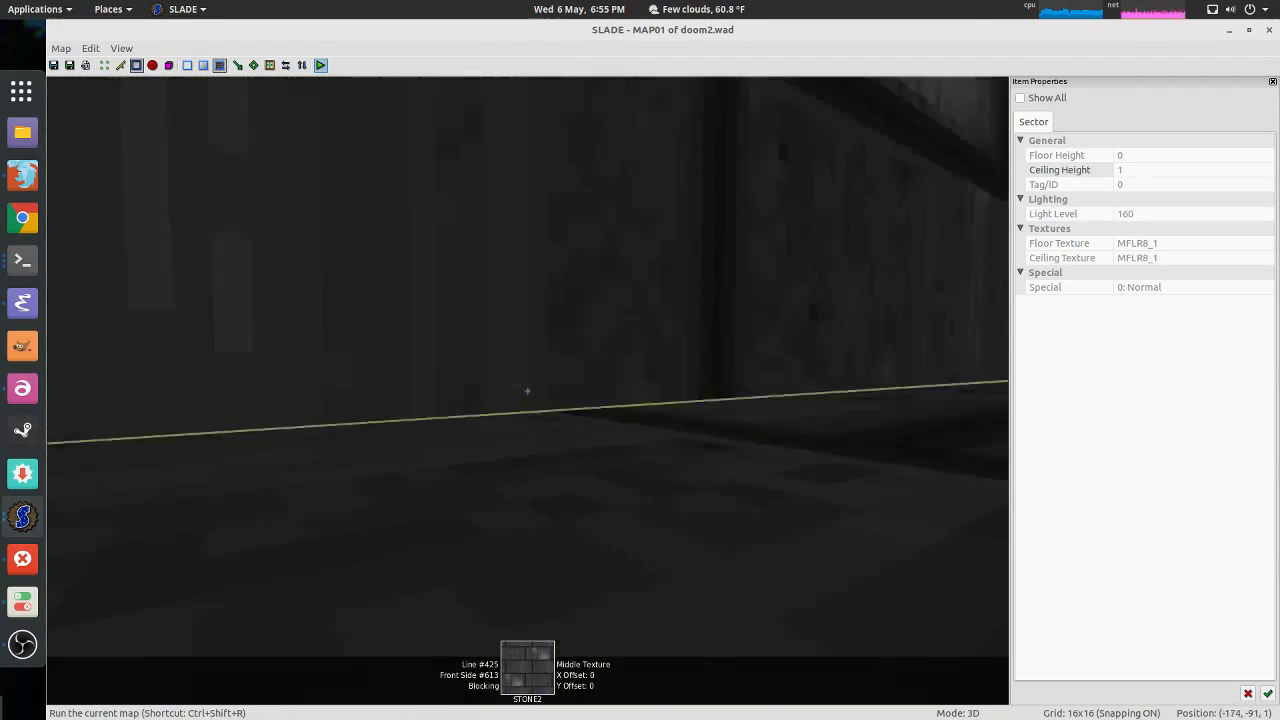
key(w)
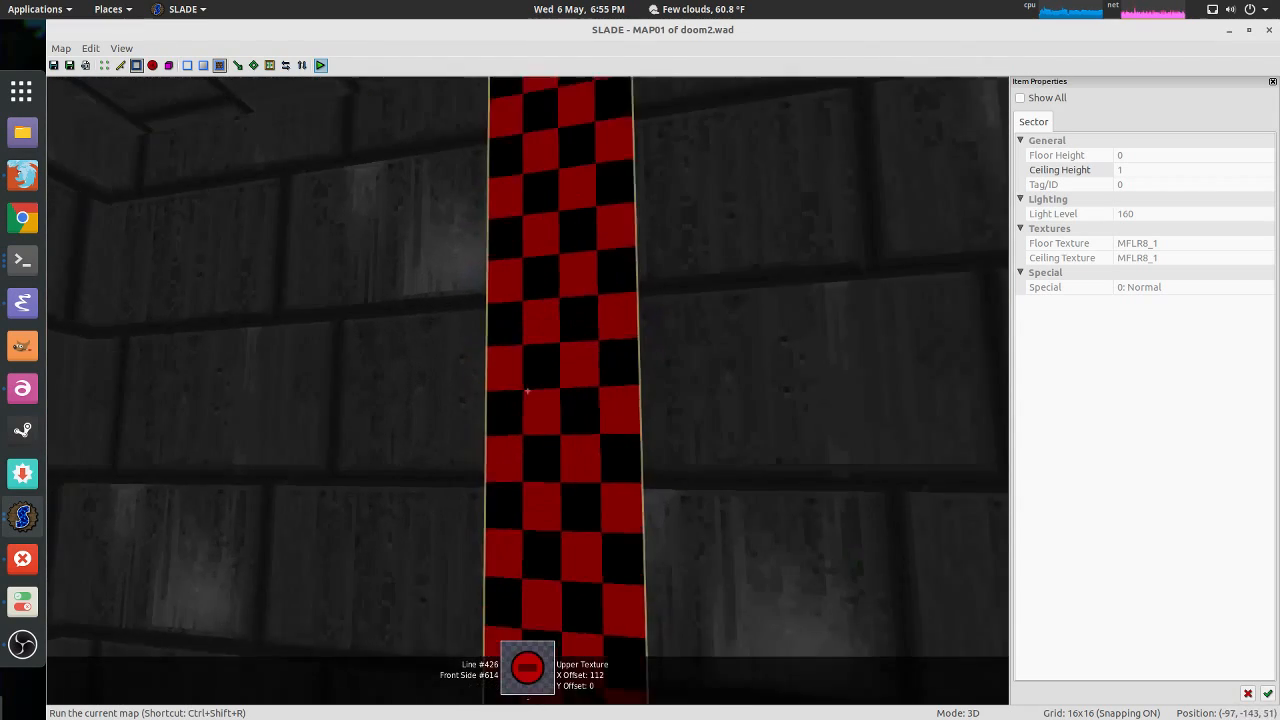
key(s)
key(q)
Step: Create a thing at (-144, -48) in the hidden room and change its type to 3001: Imp
key(t)
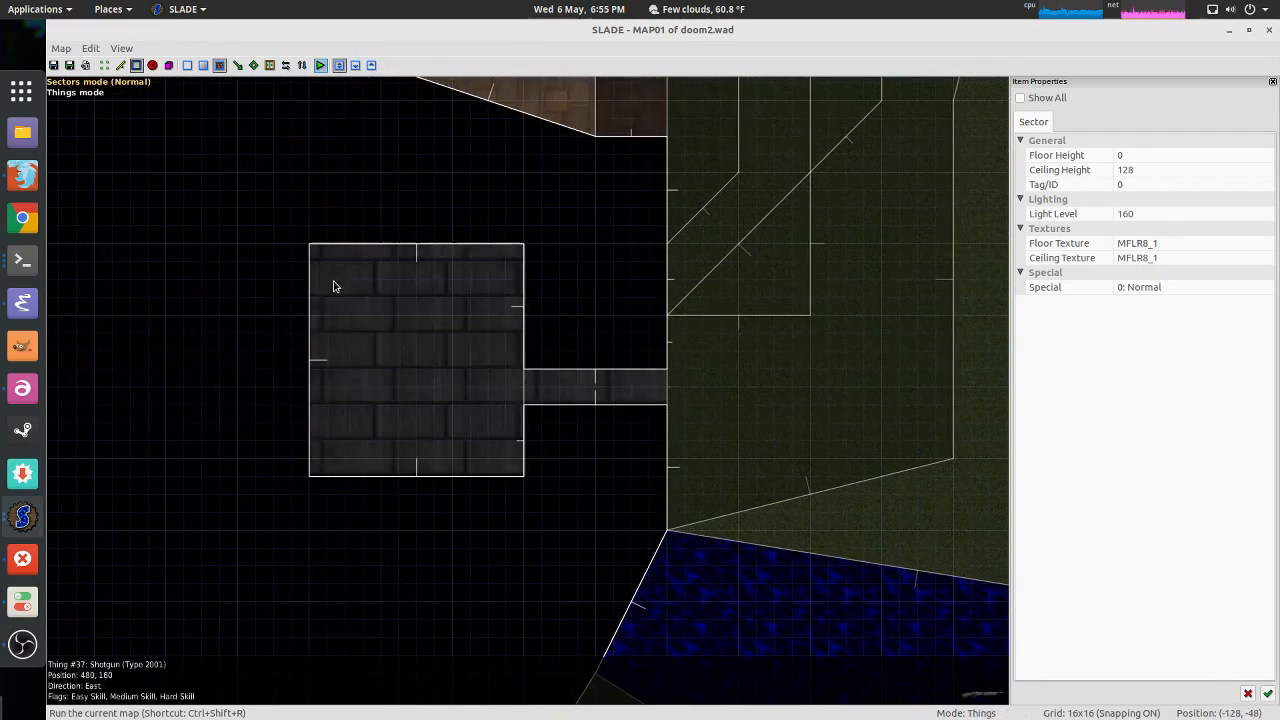
click(395, 317)
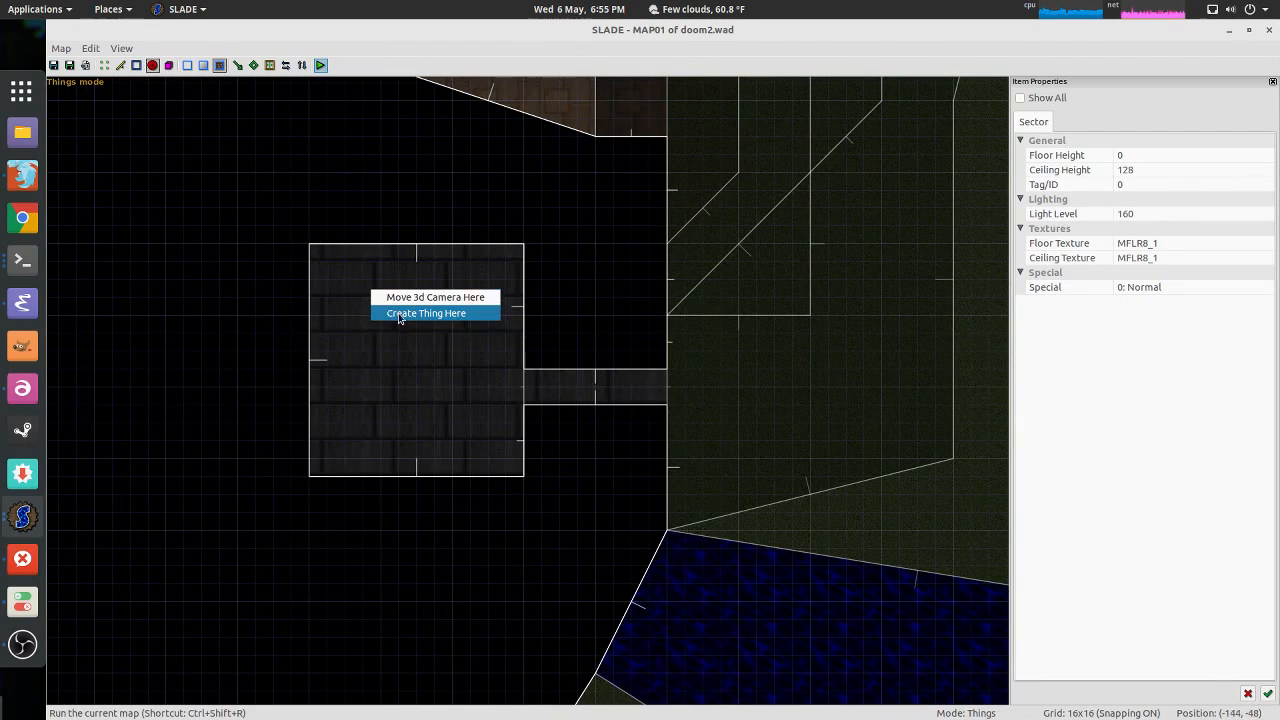
click(398, 313)
right_click(364, 300)
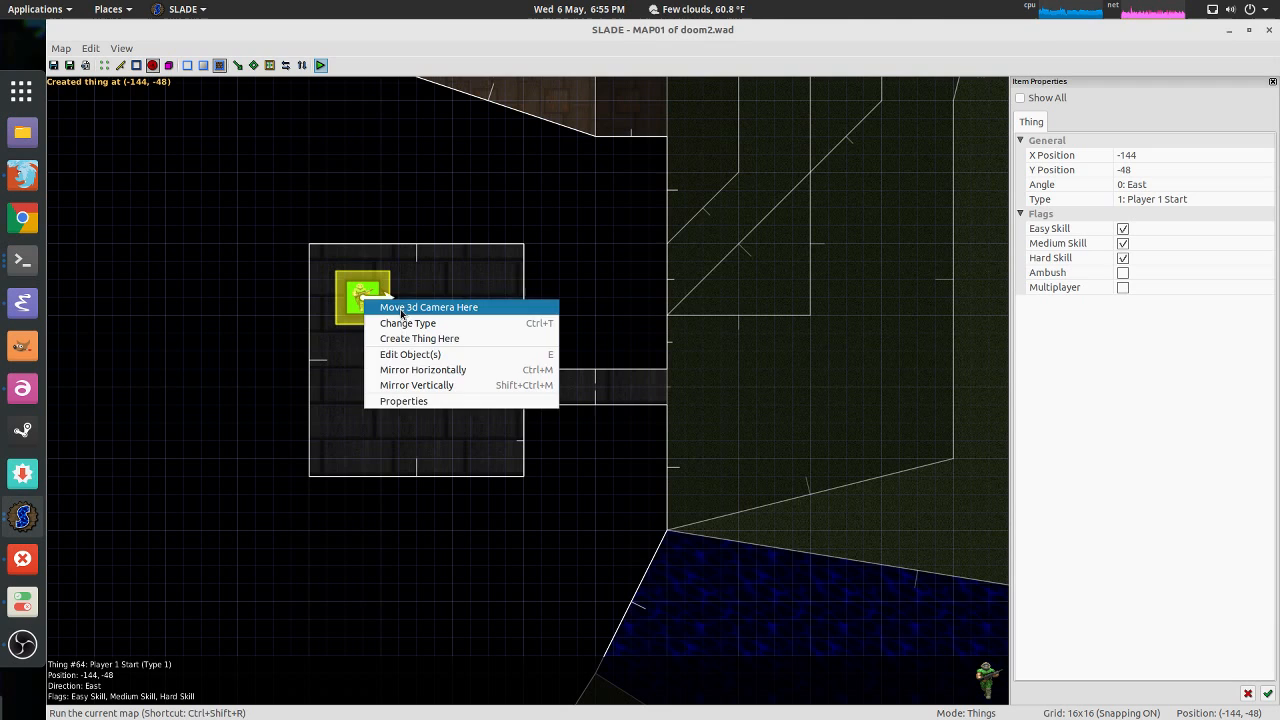
click(412, 400)
click(590, 390)
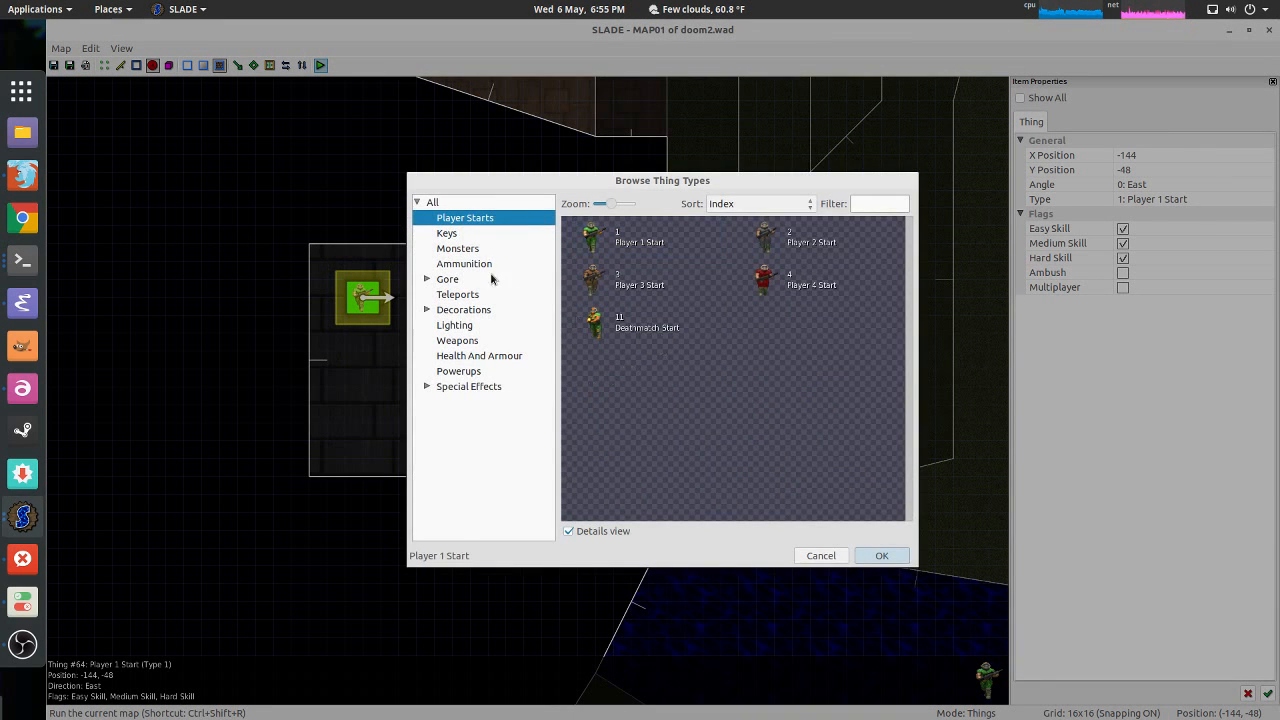
click(468, 252)
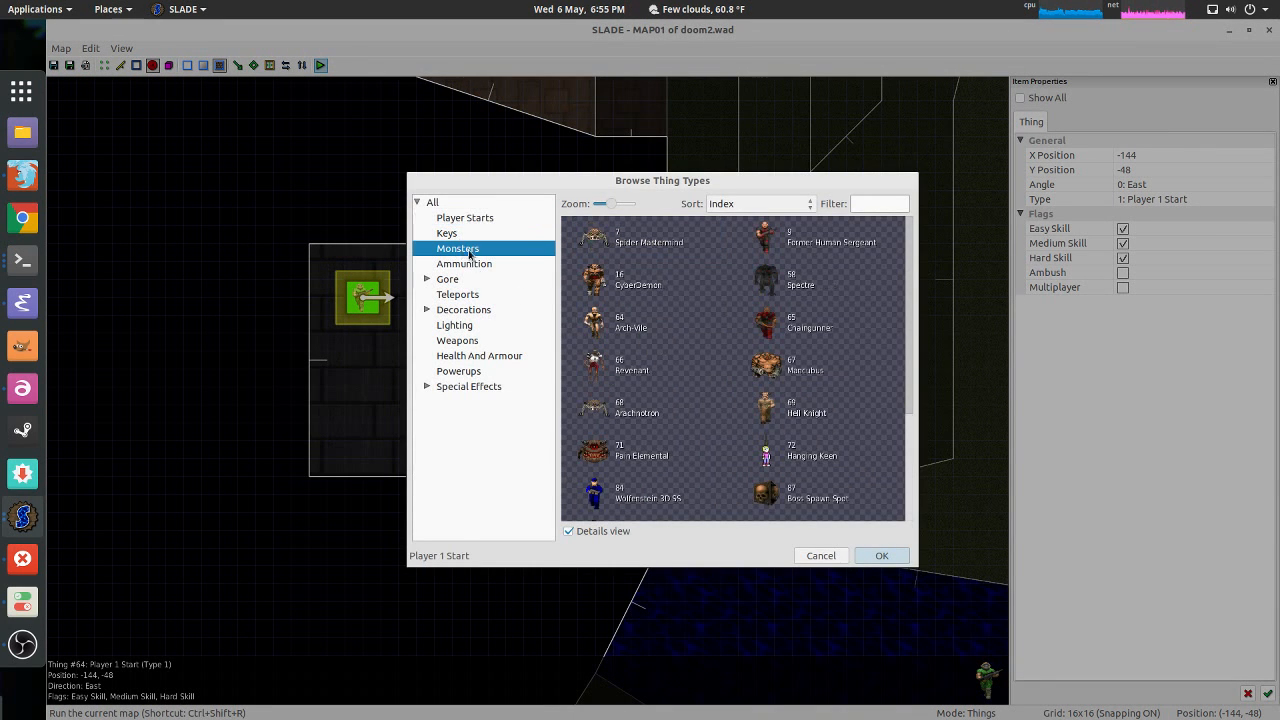
click(800, 236)
scroll(760, 347, down, 4)
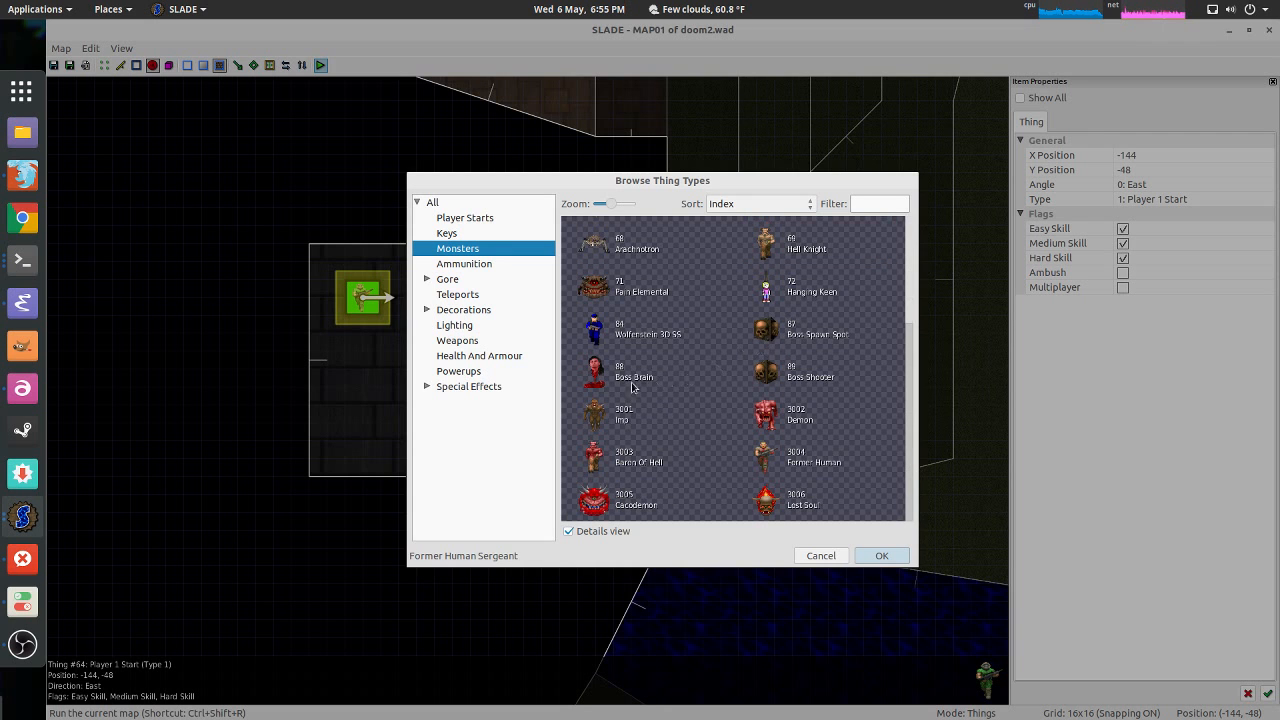
double_click(628, 410)
click(752, 490)
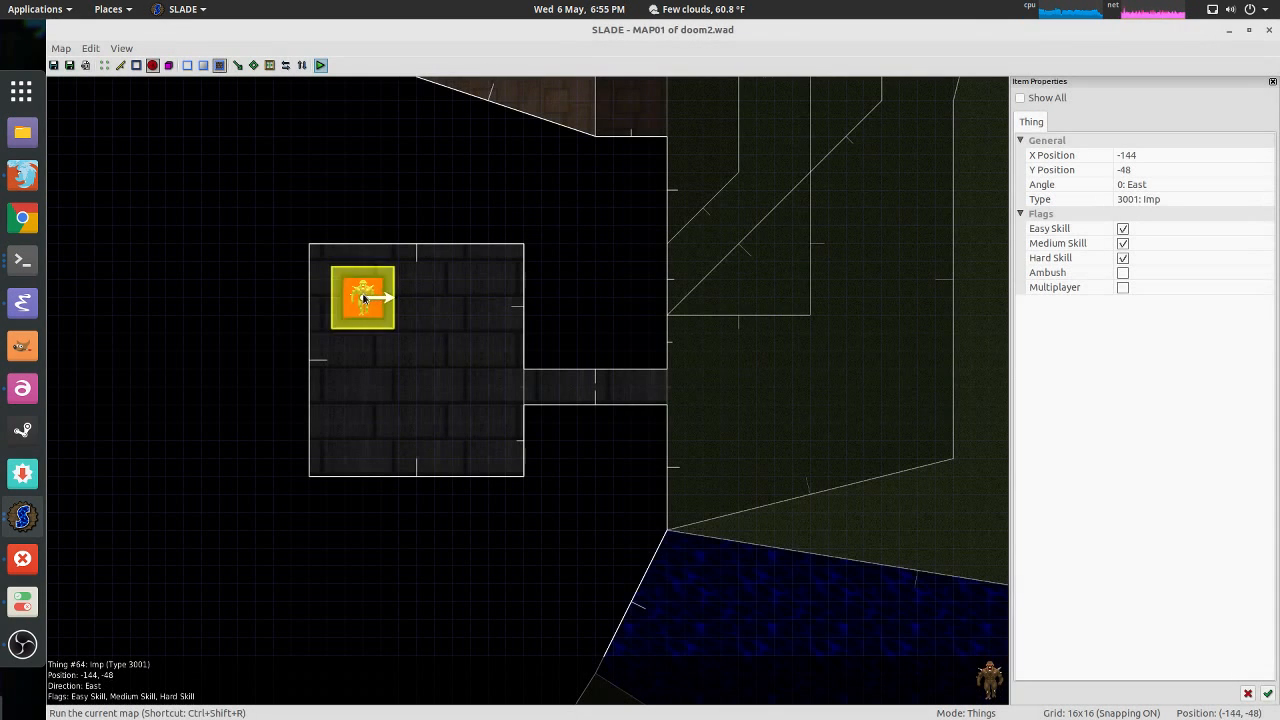
Step: Paste three copies of the imp at (-48, -48), (-144, -144) and (-48, -144) to fill the room's corners
key(ctrl+v)
key(ctrl+v)
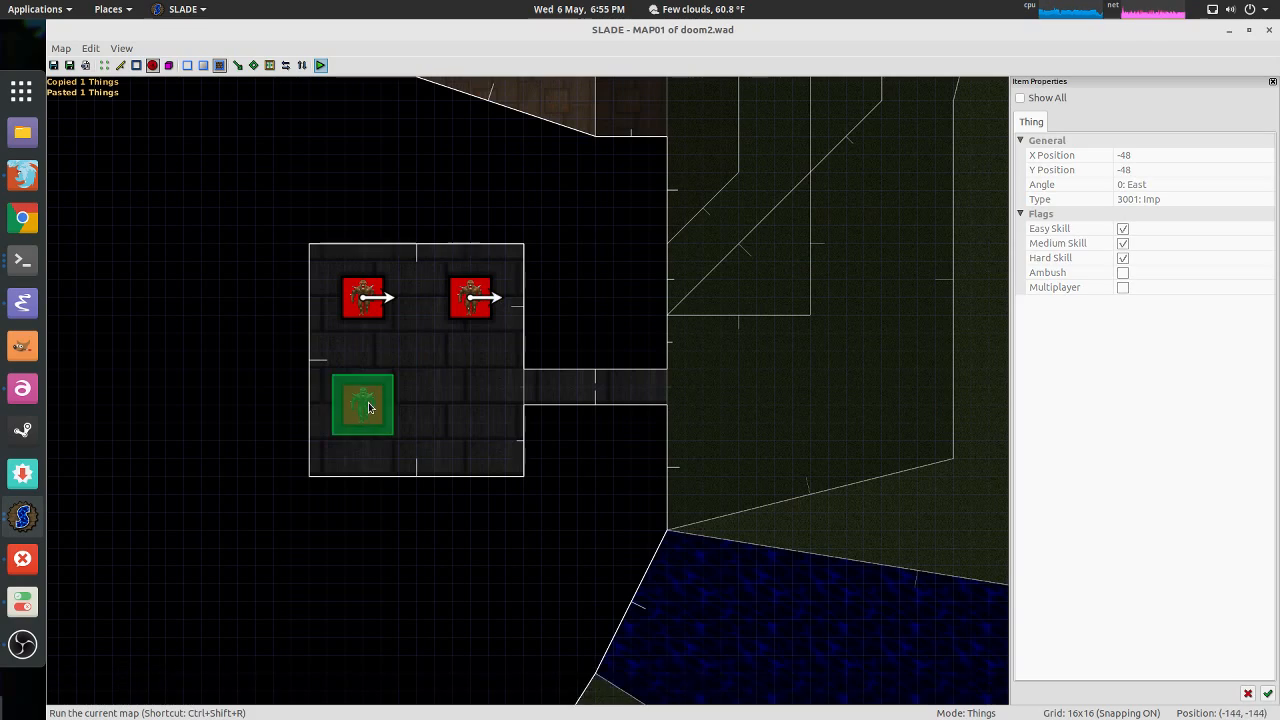
key(ctrl+v)
Step: Move the two eastern imps west, closer to the other pair, leaving space along the room's east wall
scroll(570, 290, down, 3)
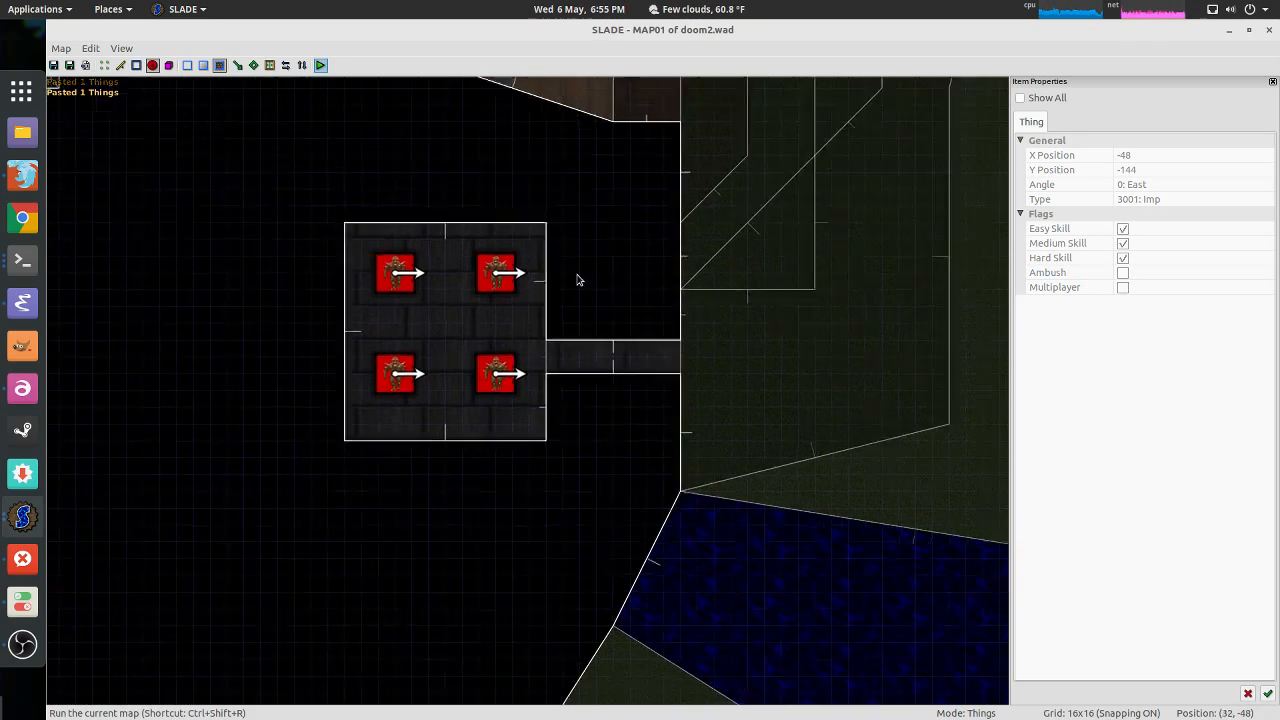
scroll(529, 286, up, 3)
scroll(536, 359, down, 2)
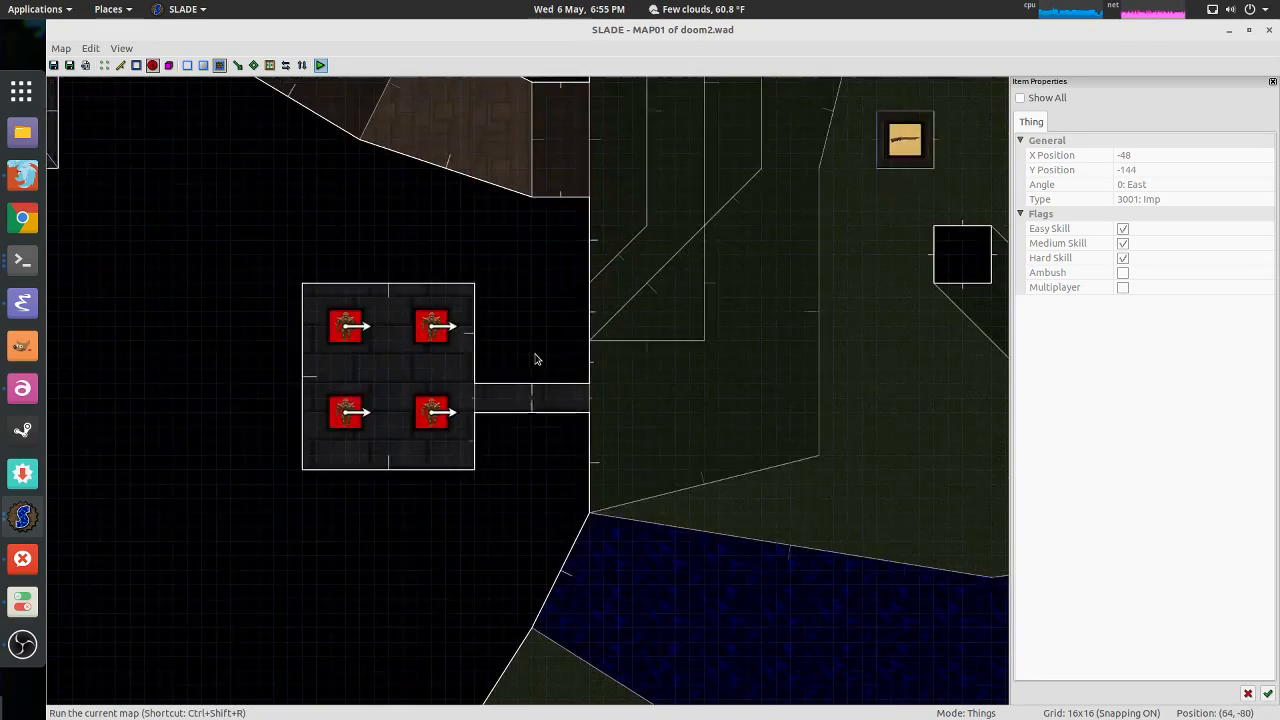
middle_drag(581, 313, 566, 280)
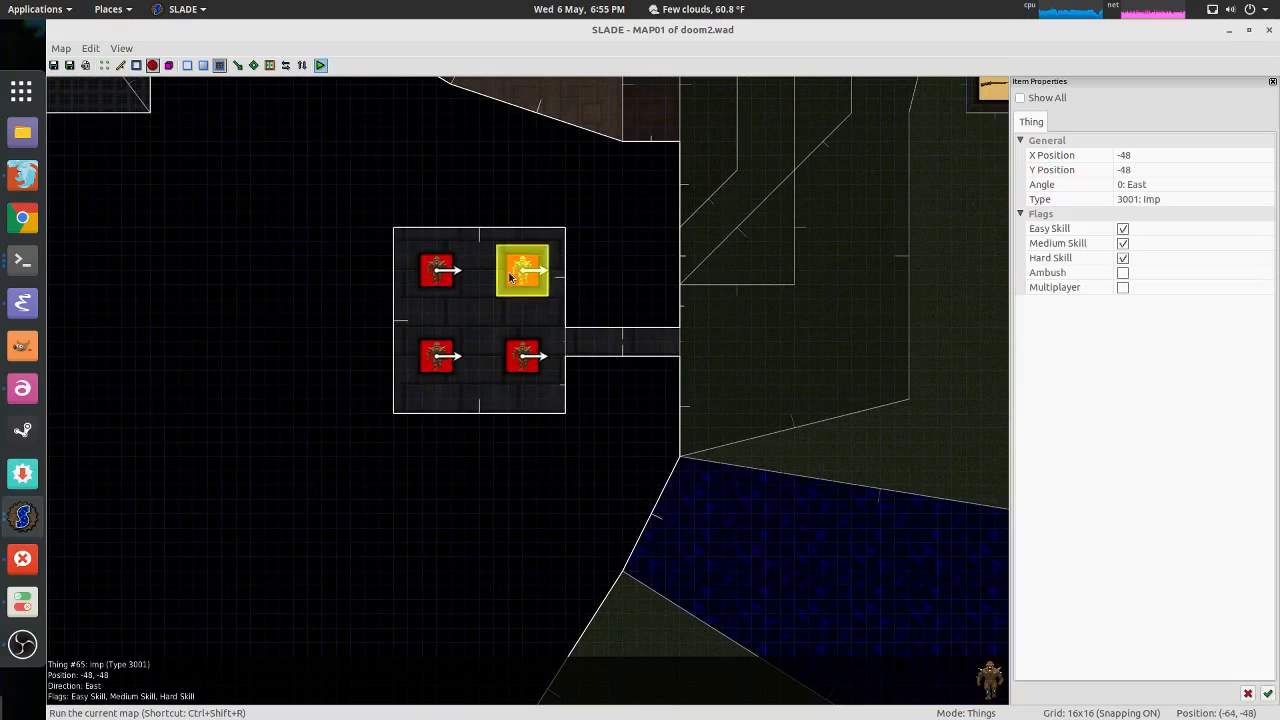
drag(492, 271, 506, 285)
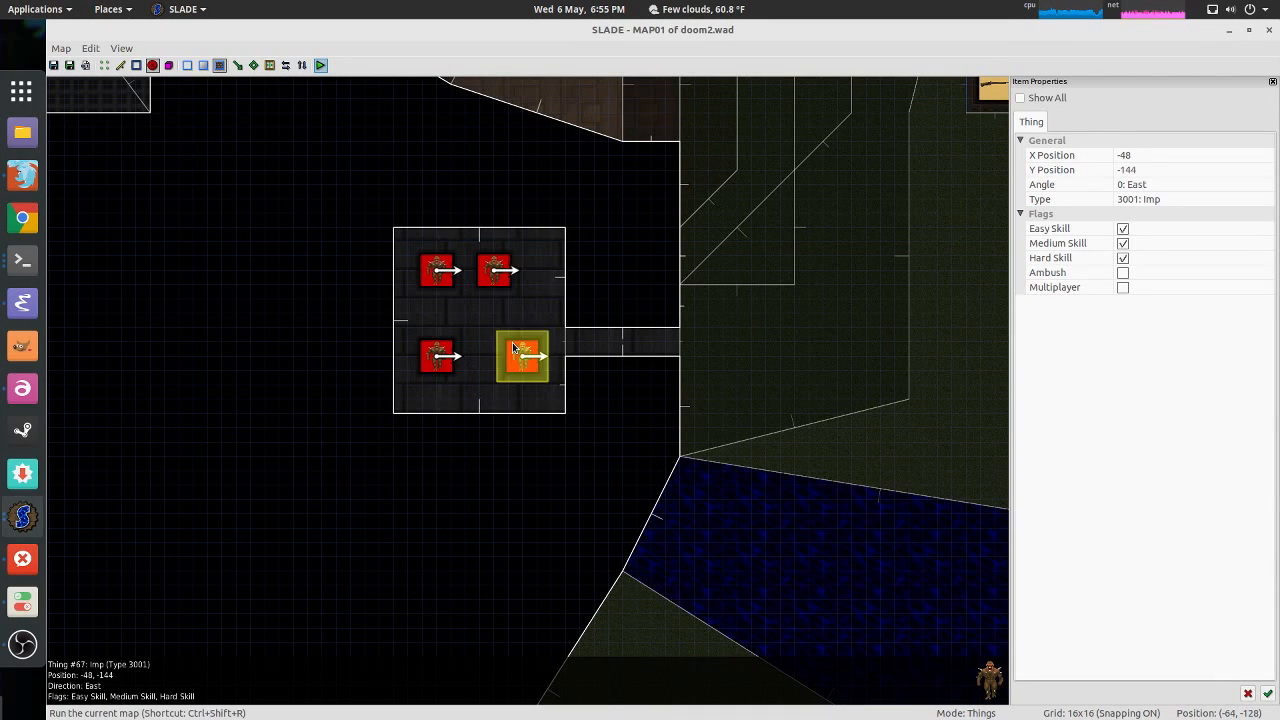
drag(502, 352, 503, 356)
Step: Draw a vertical line 176 units long between the imps and the hidden room's east wall
scroll(543, 297, up, 3)
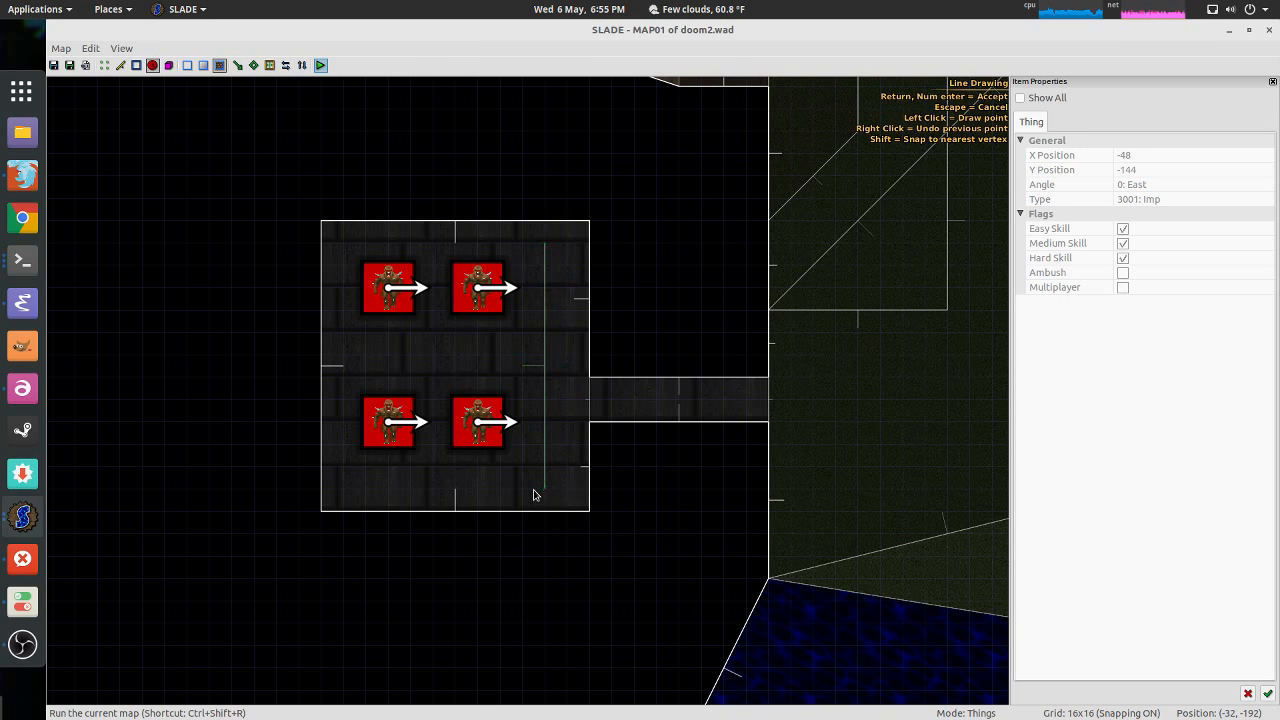
key(Escape)
key(l)
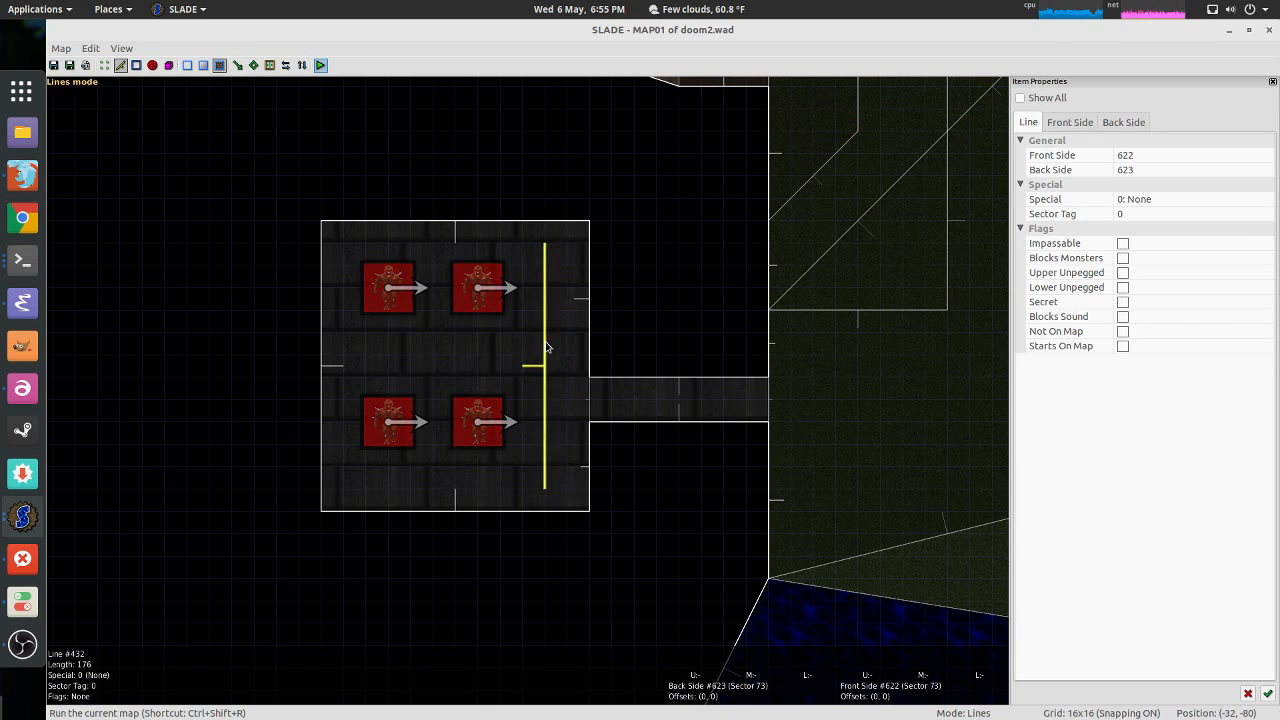
Step: Try to give the vertical line beside the imps in the hidden room a sector tag of 64
scroll(546, 347, down, 2)
middle_drag(583, 332, 268, 342)
right_click(235, 346)
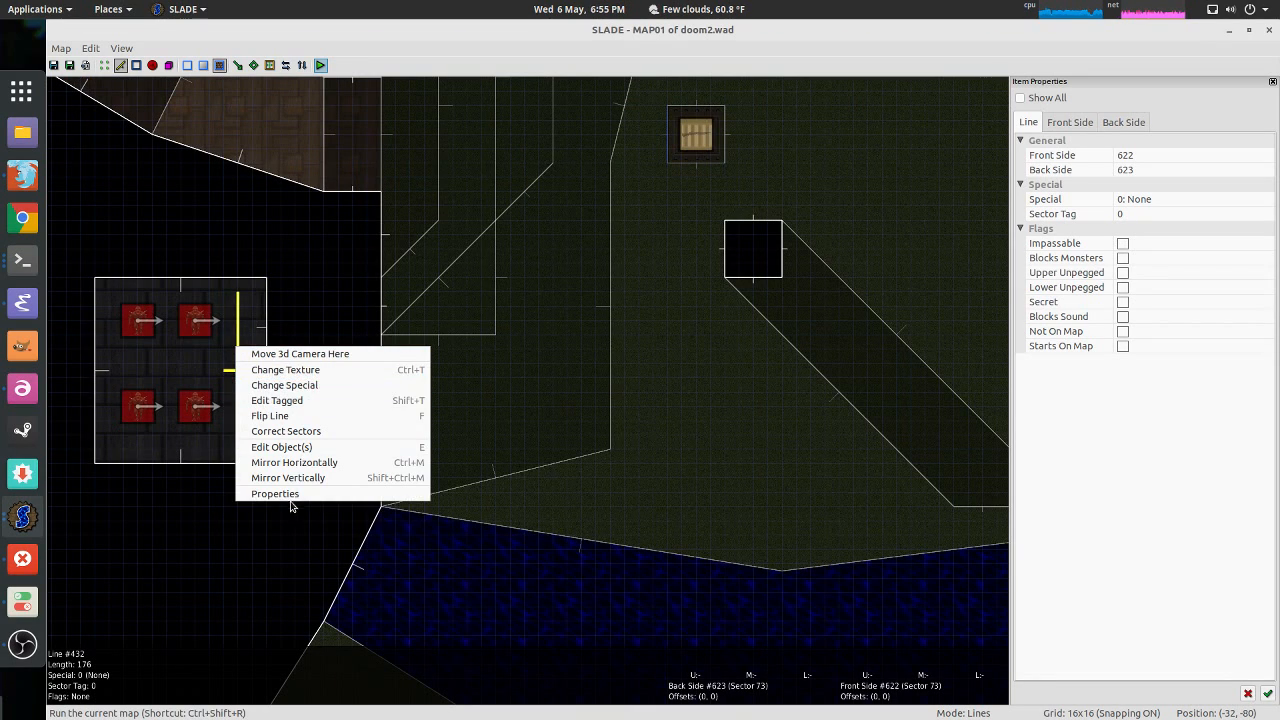
click(240, 314)
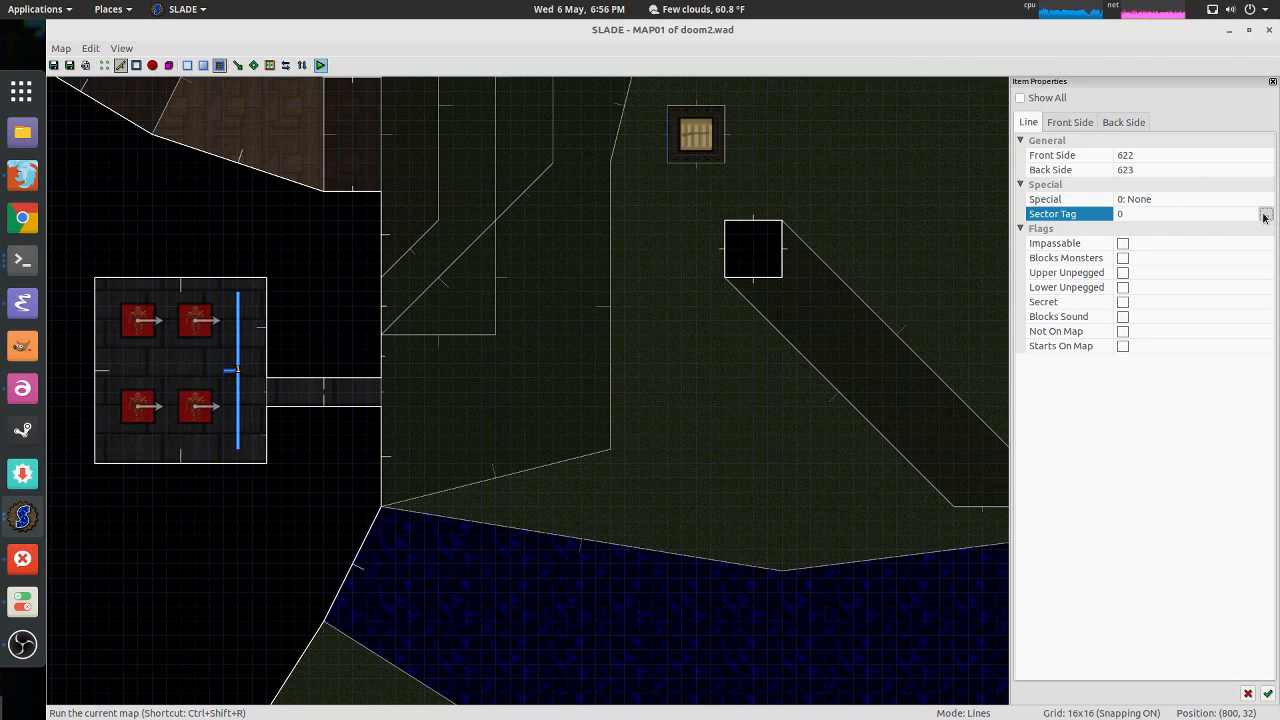
scroll(471, 294, down, 2)
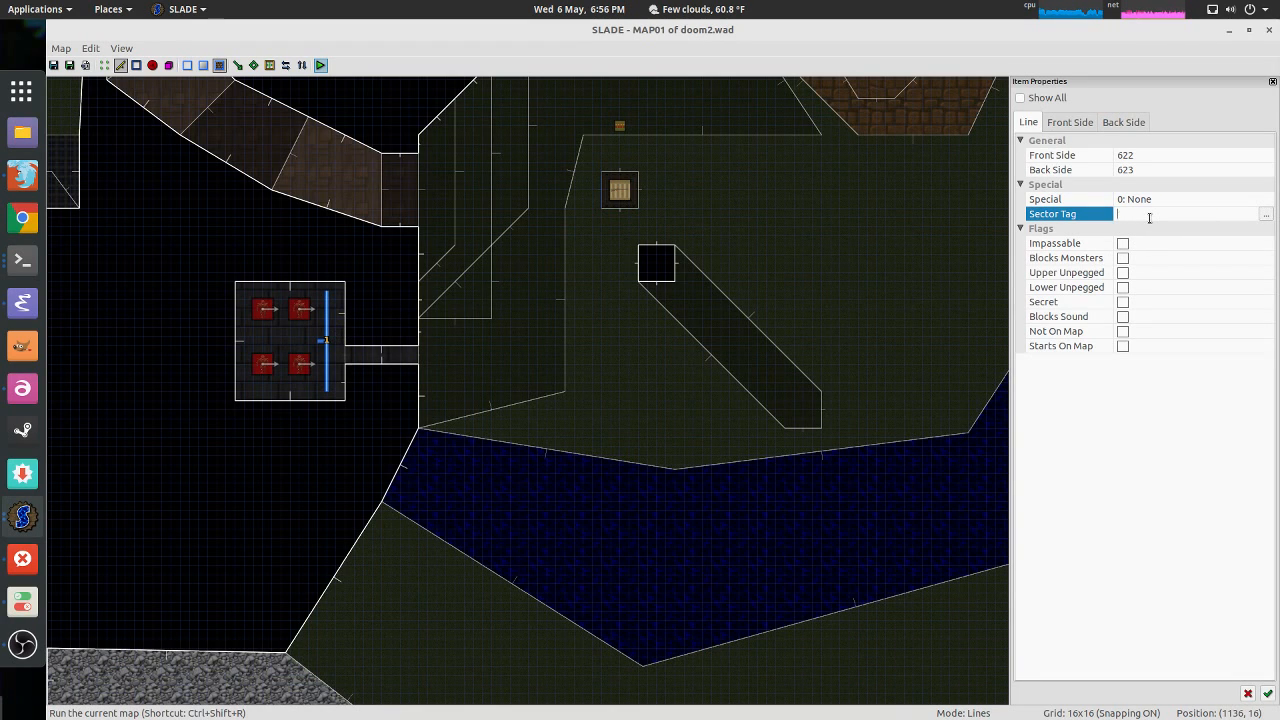
click(330, 319)
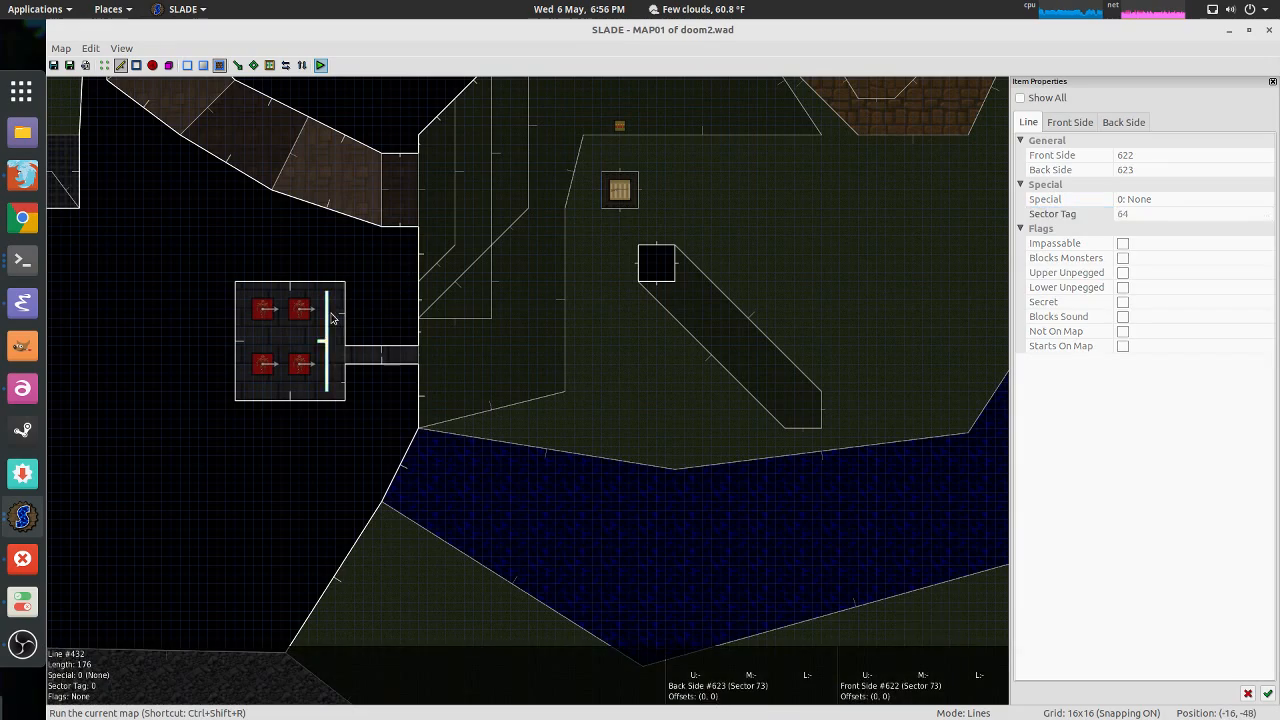
middle_drag(364, 320, 328, 367)
Step: Set the sector tag of the vertical line beside the imps to 55
key(s)
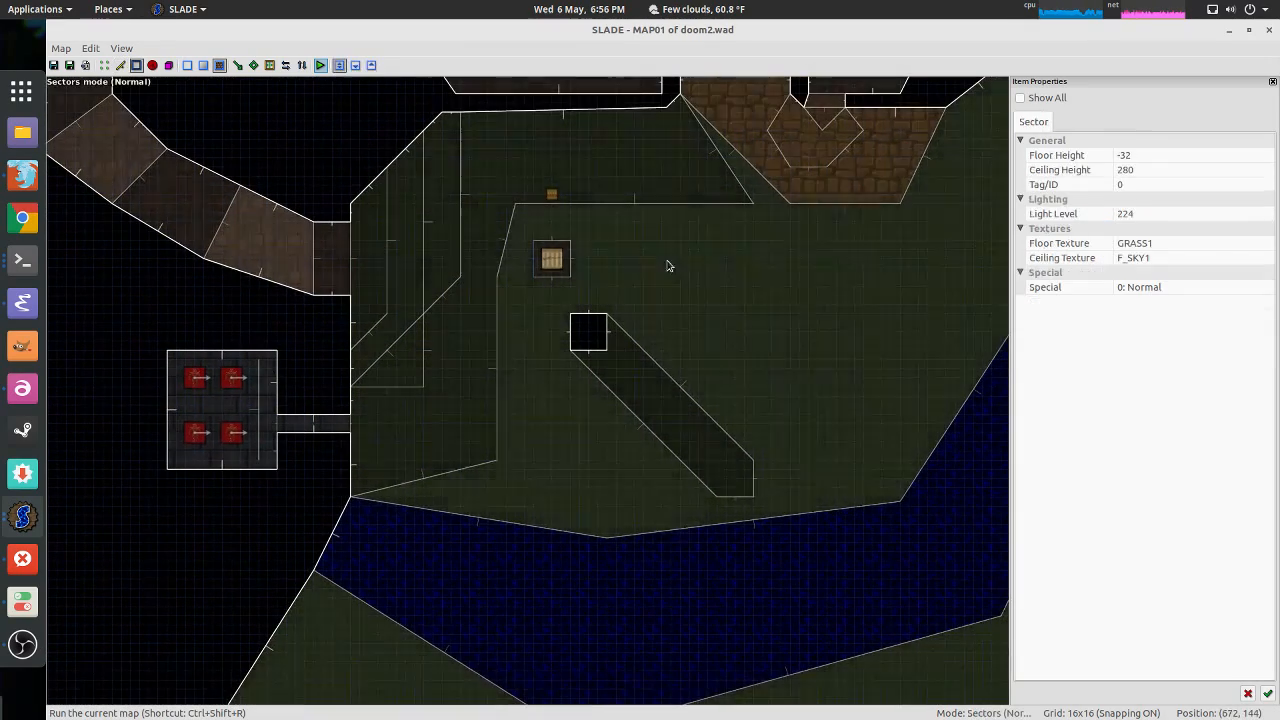
click(707, 265)
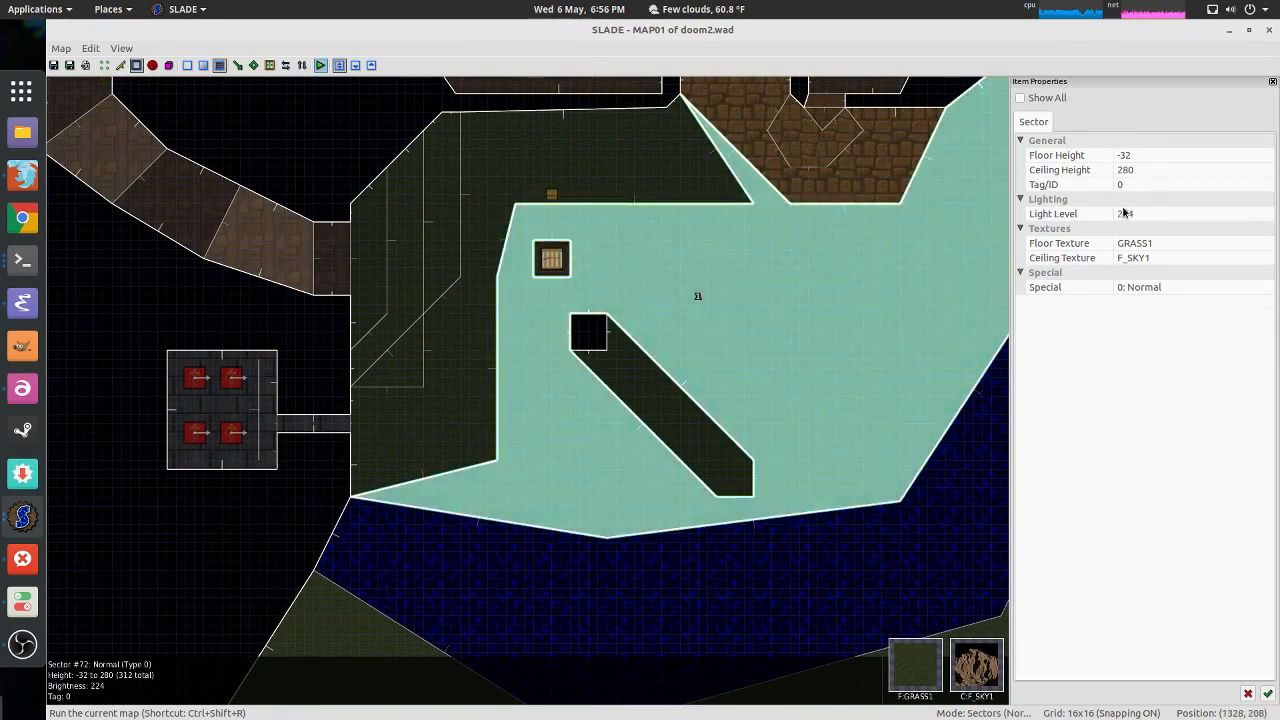
key(l)
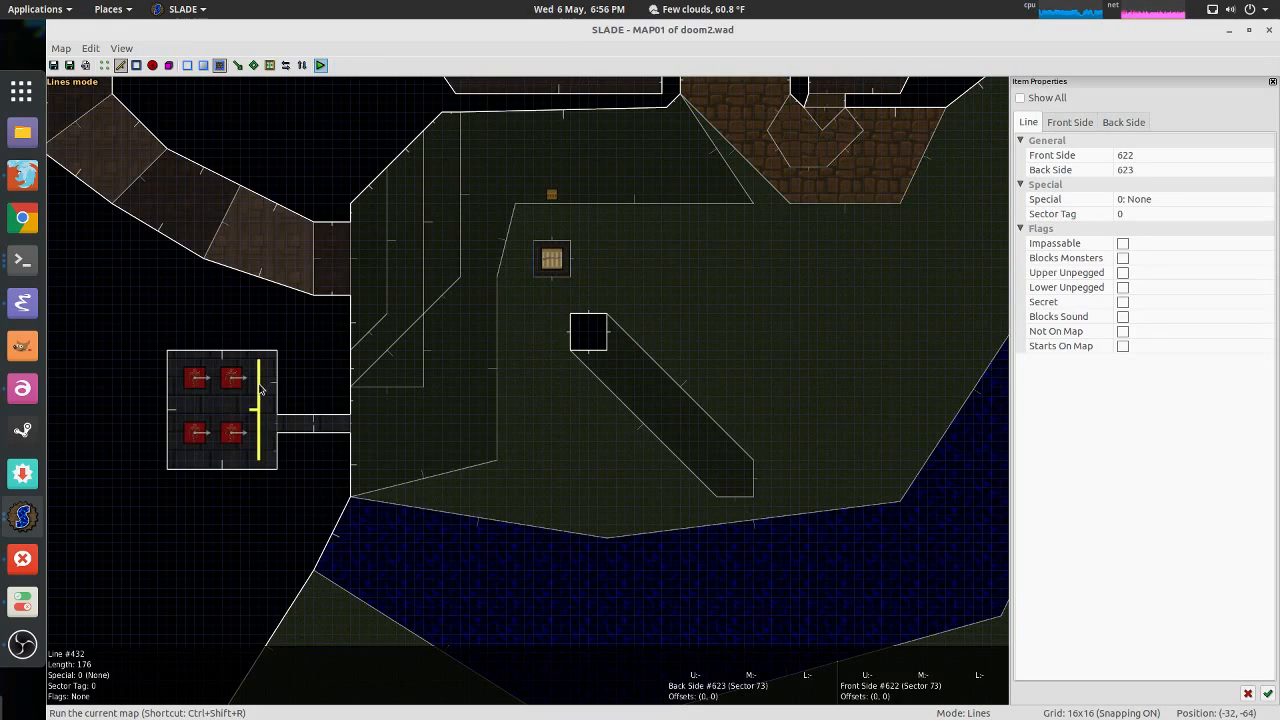
click(259, 389)
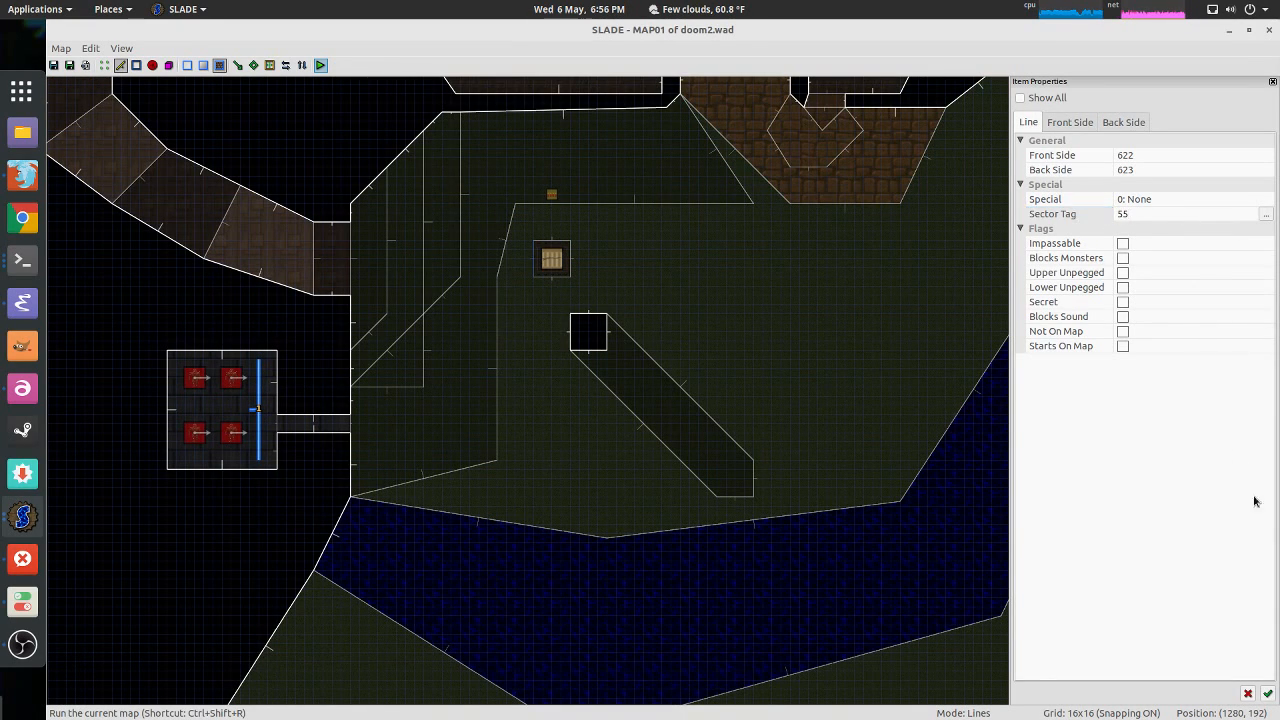
middle_drag(253, 362, 244, 376)
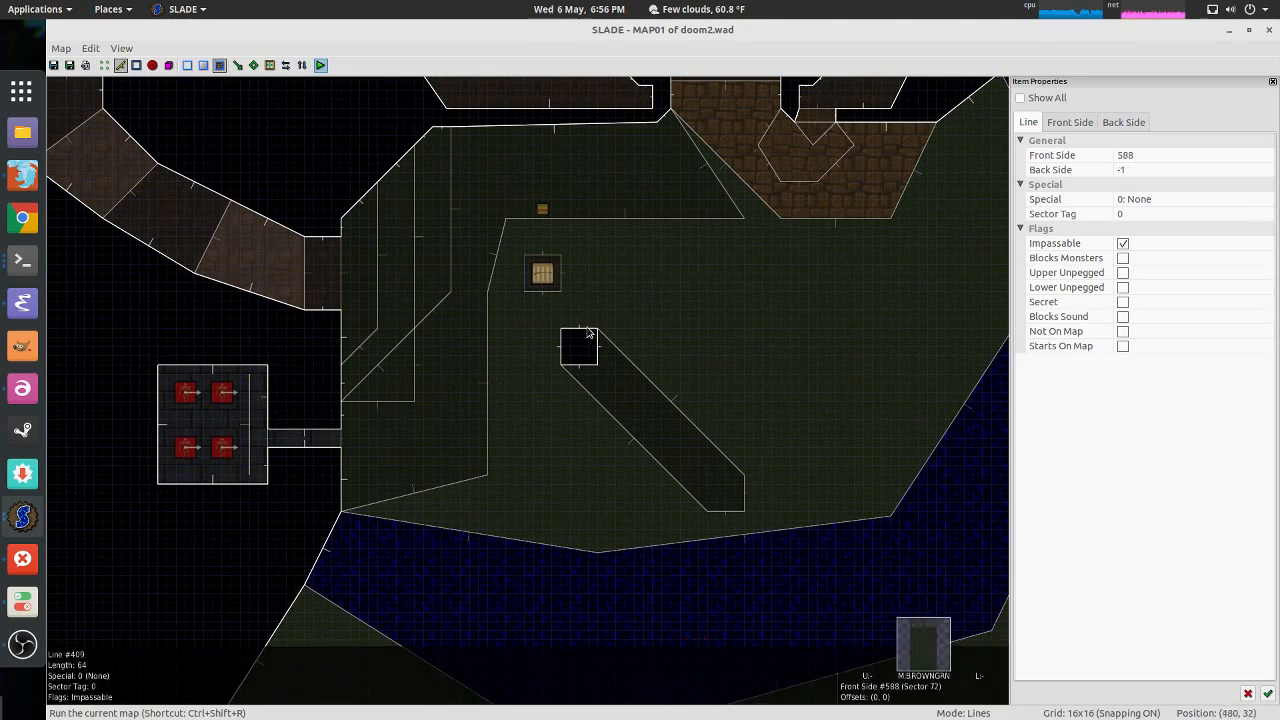
Step: Set the tag of the large grass yard sector surrounding the shotgun pedestal to 55
key(s)
click(700, 286)
click(1125, 184)
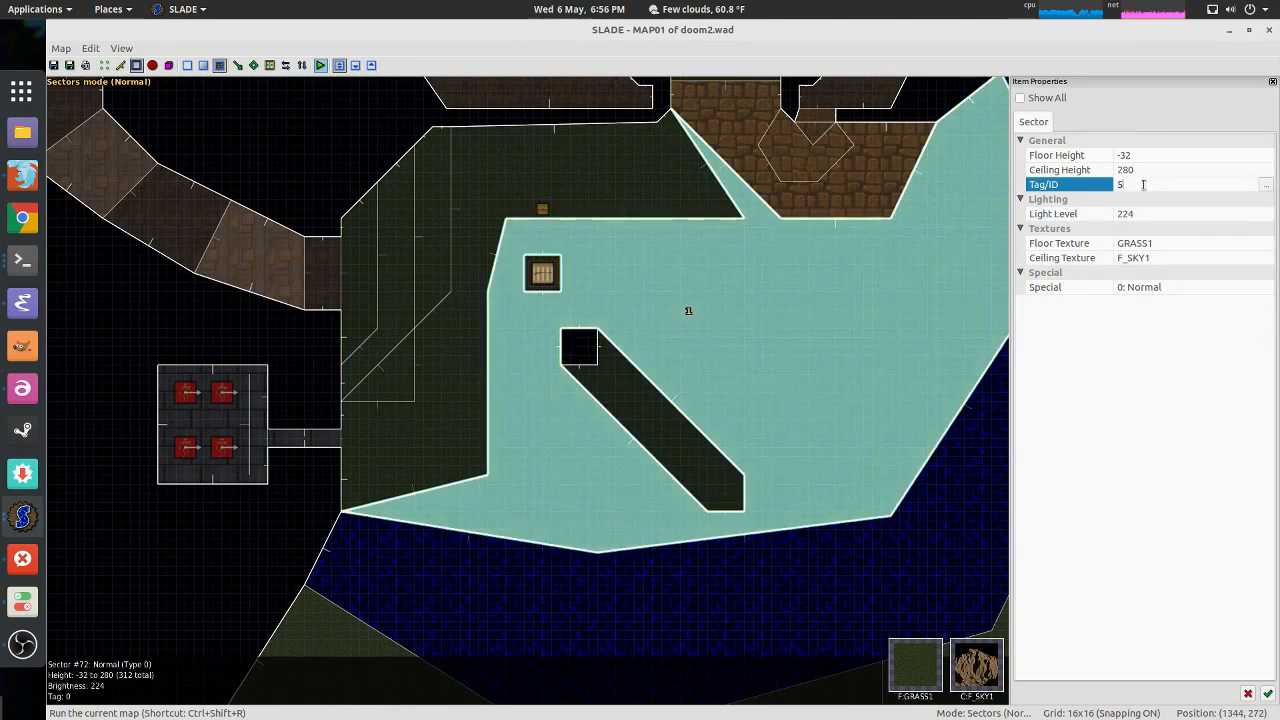
text(55)
key(Escape)
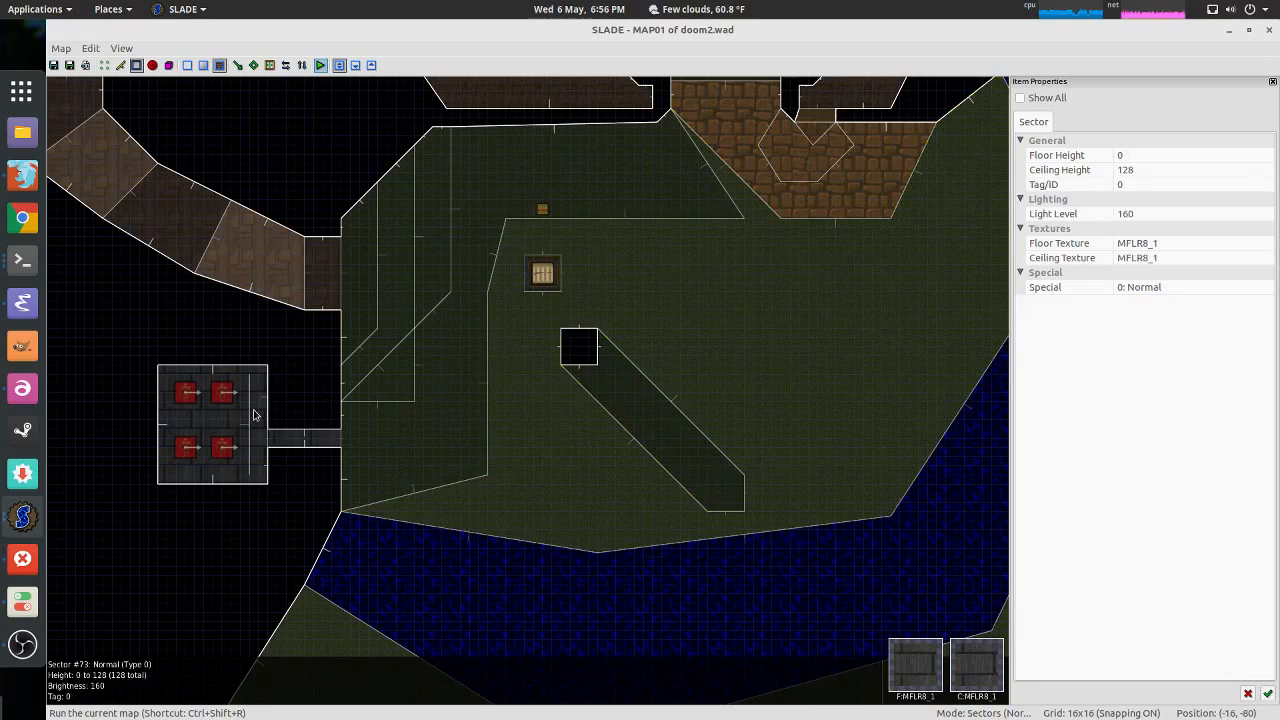
Step: Try to assign a teleport action special to the vertical line beside the imps, comparing the available teleport types
key(l)
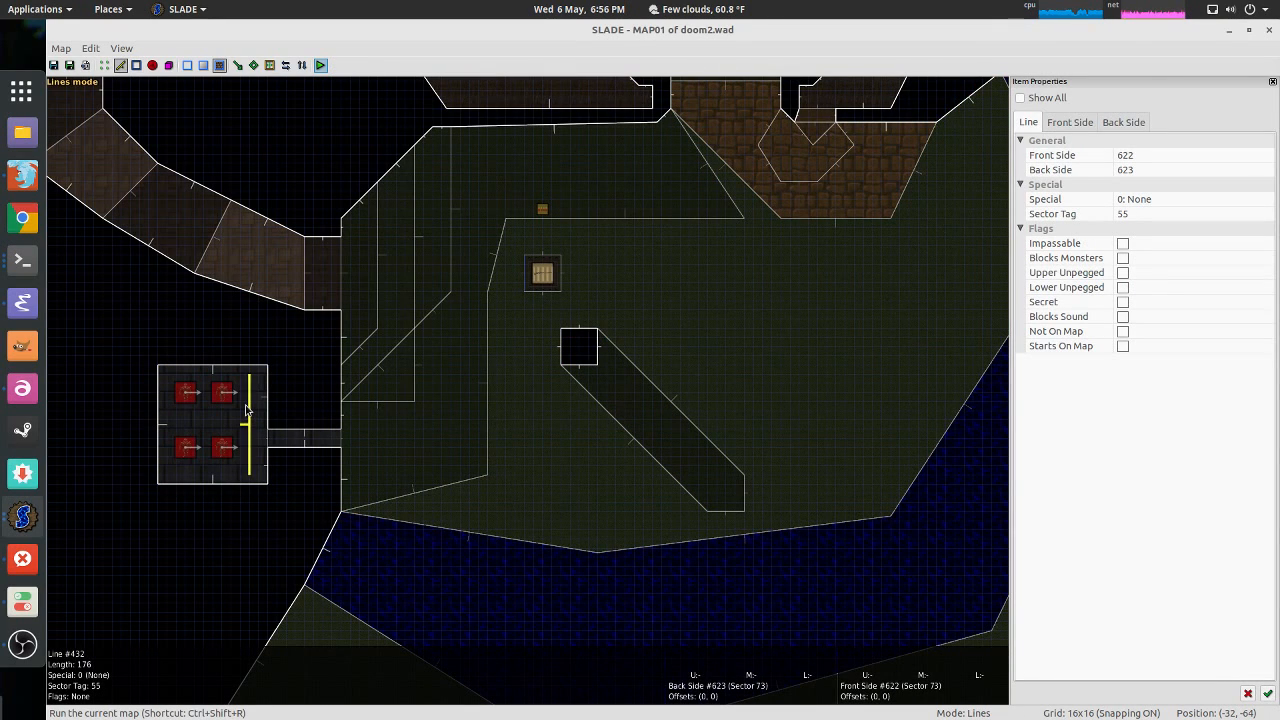
click(247, 408)
click(1180, 199)
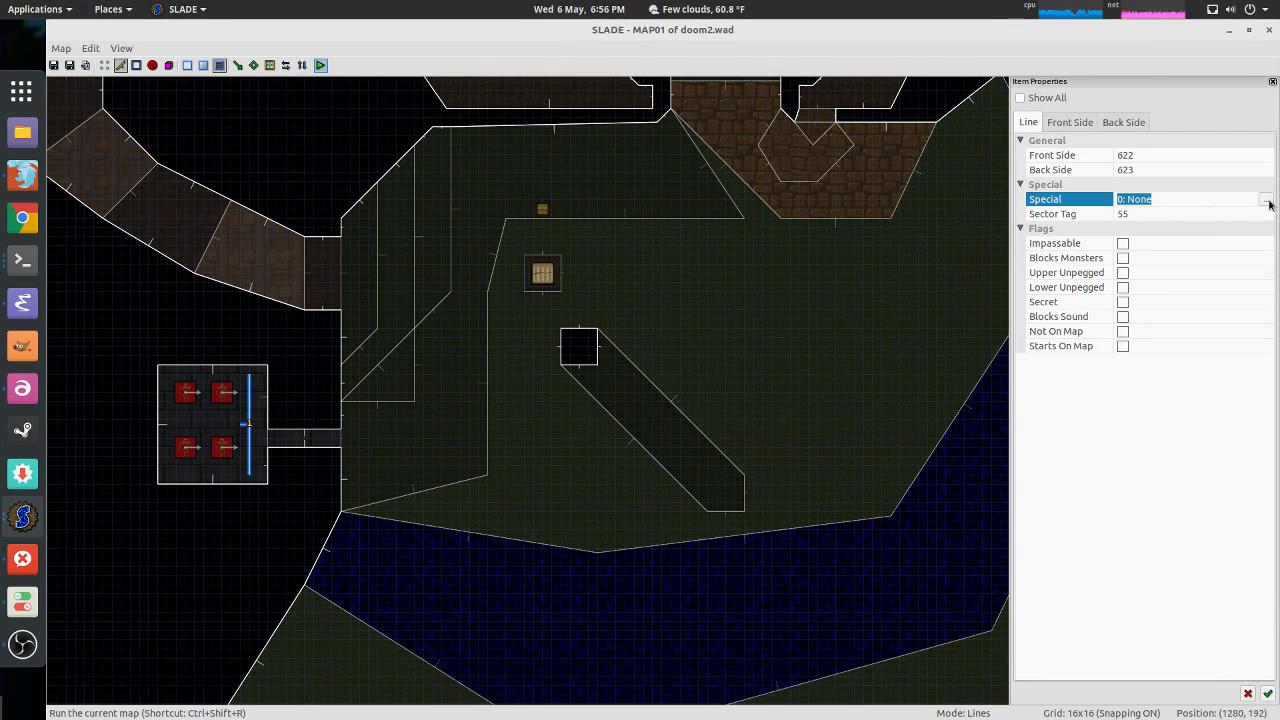
click(1266, 200)
scroll(619, 344, up, 3)
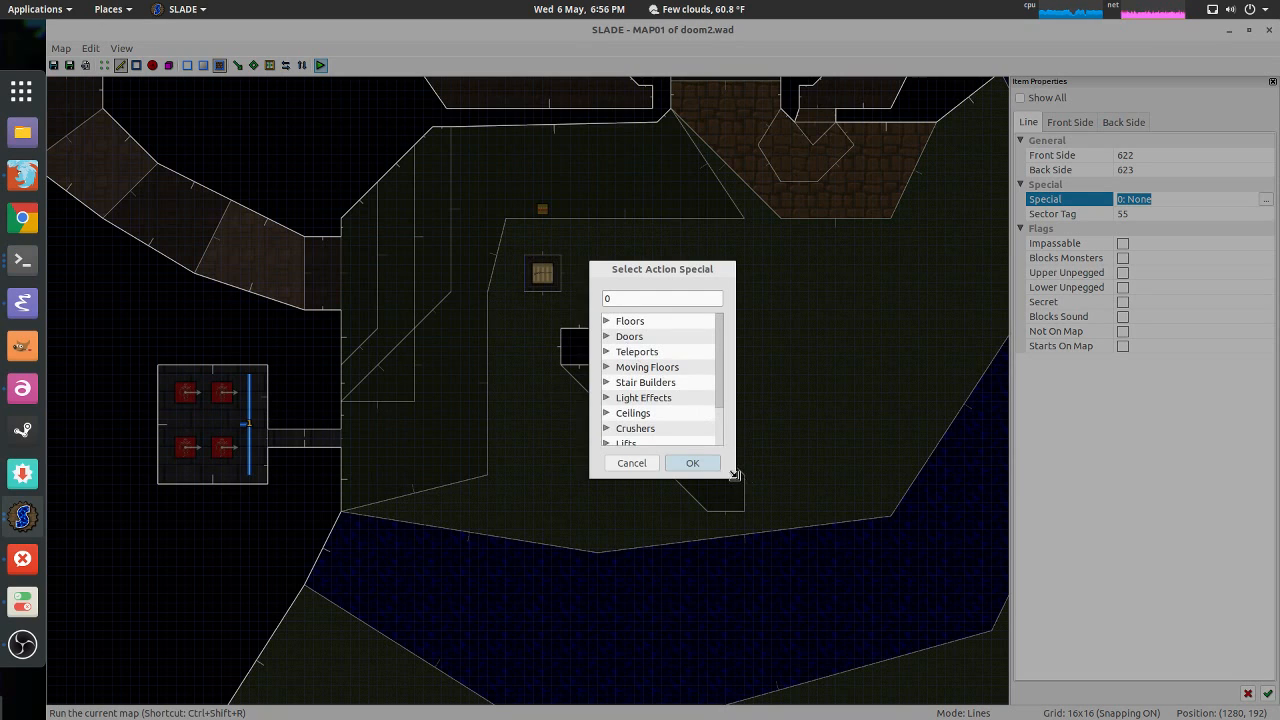
drag(734, 474, 855, 618)
double_click(540, 181)
click(540, 196)
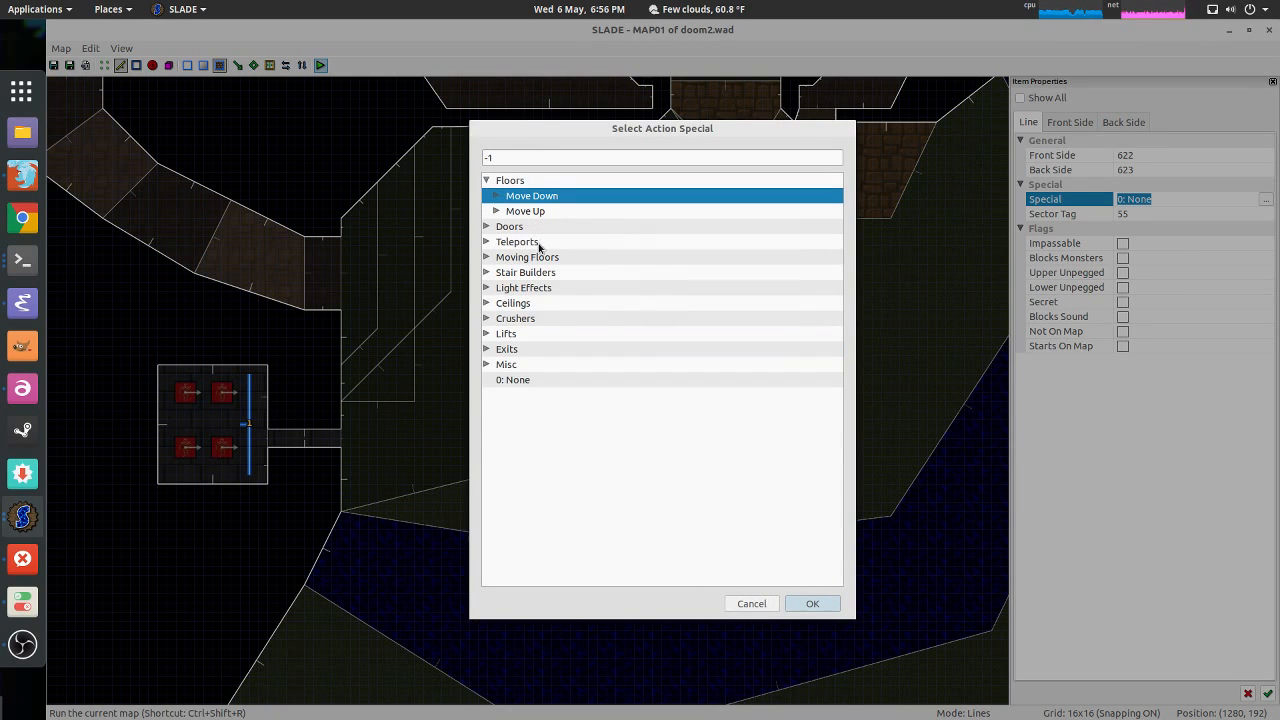
click(489, 243)
click(558, 259)
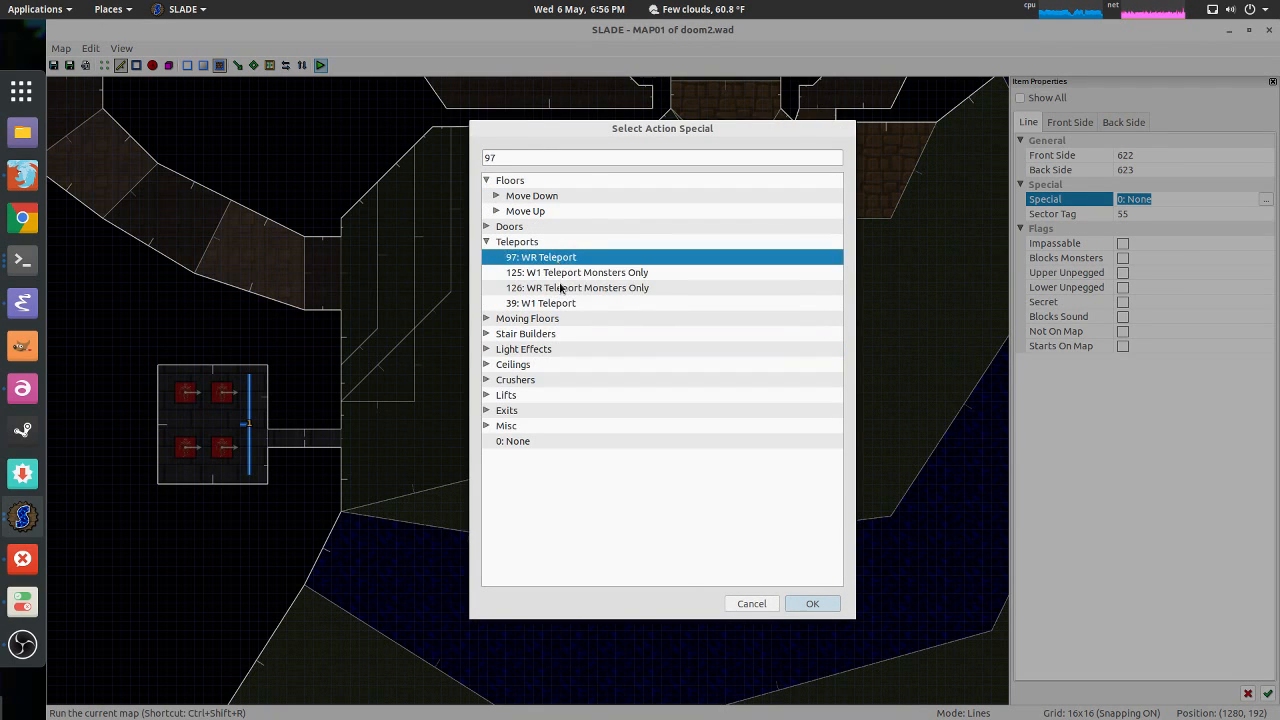
click(560, 272)
click(566, 258)
click(571, 289)
click(570, 259)
click(576, 290)
click(582, 264)
click(580, 289)
click(578, 264)
click(573, 291)
click(565, 262)
click(794, 608)
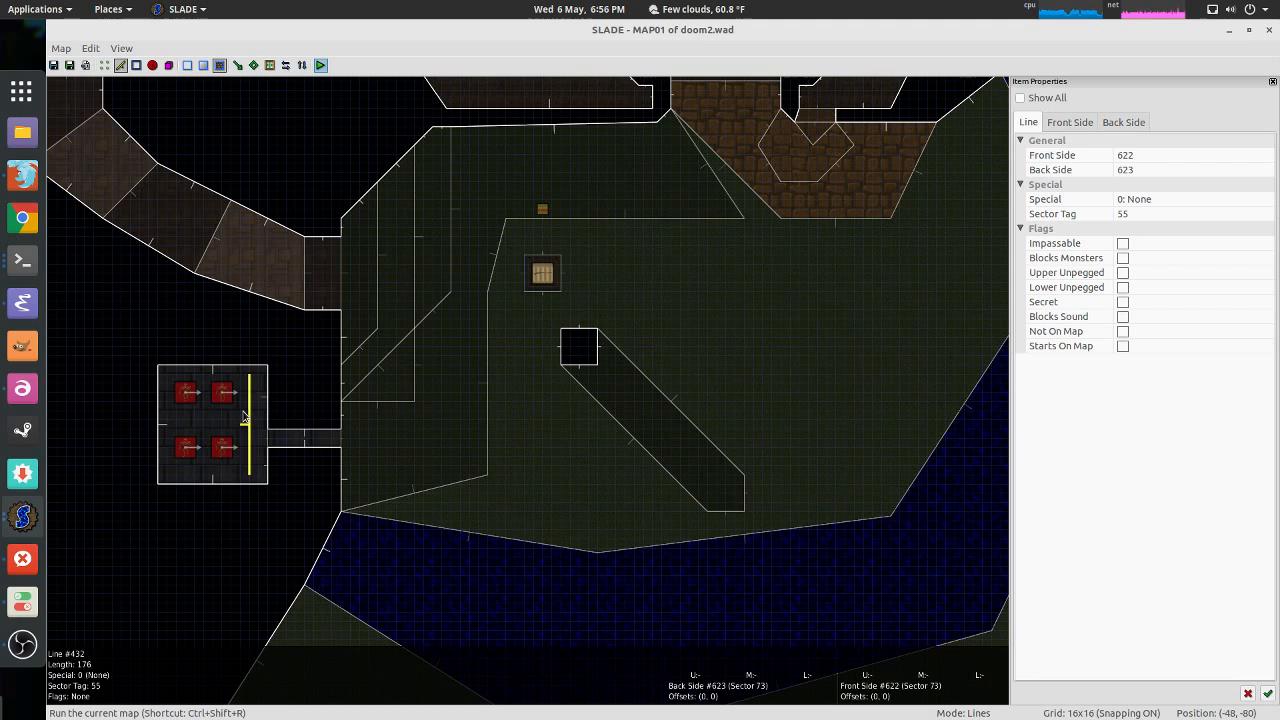
Step: Set the special of the vertical line beside the imps to 97: WR Teleport and apply the change
click(1262, 201)
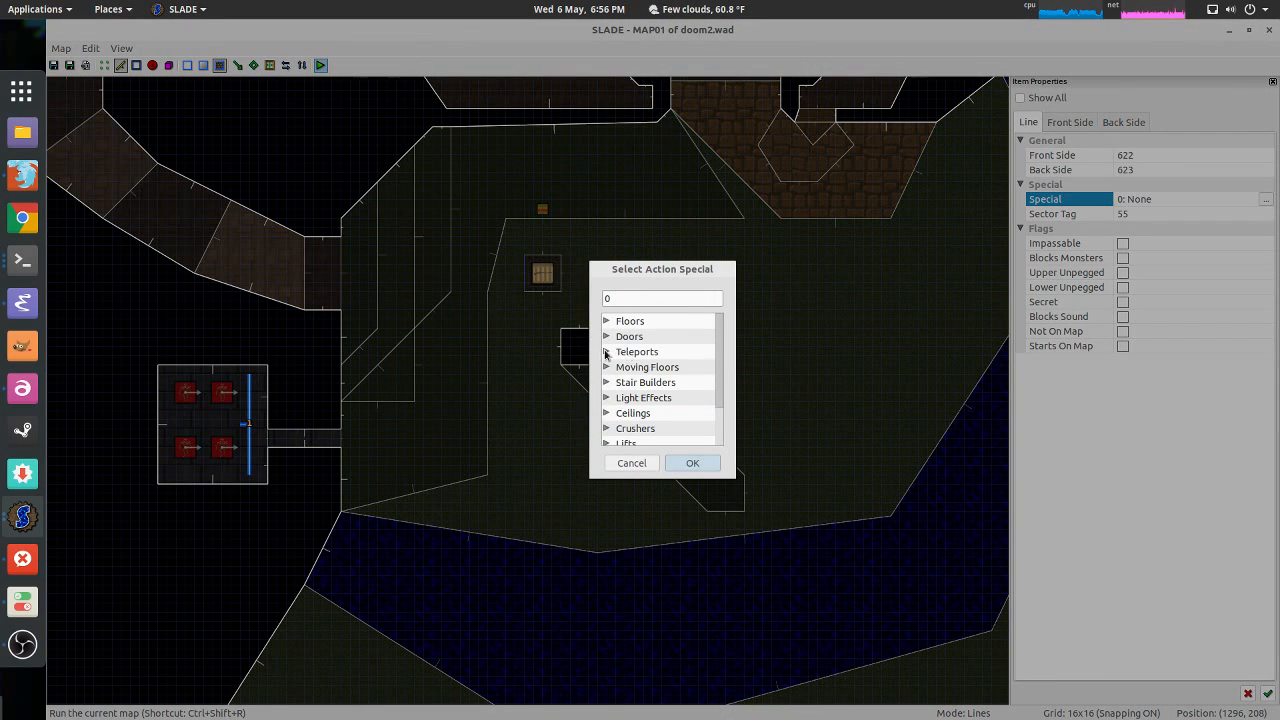
click(605, 353)
click(650, 367)
click(700, 463)
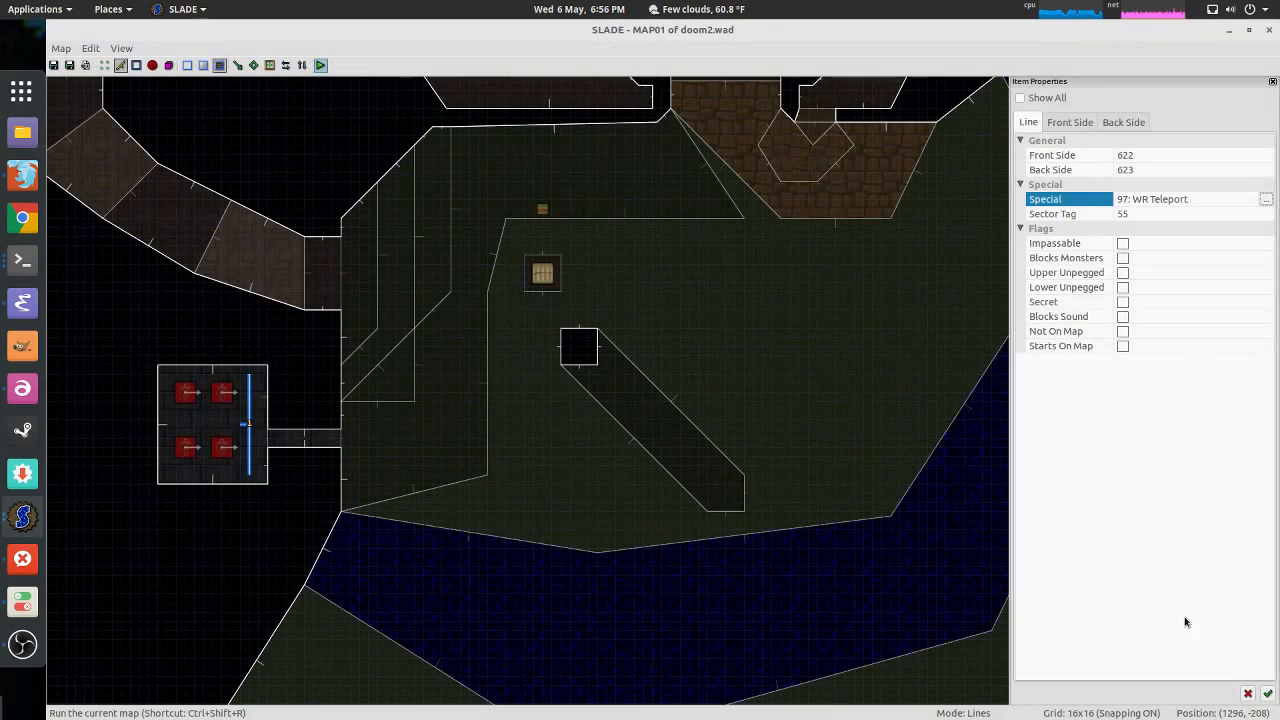
click(1267, 693)
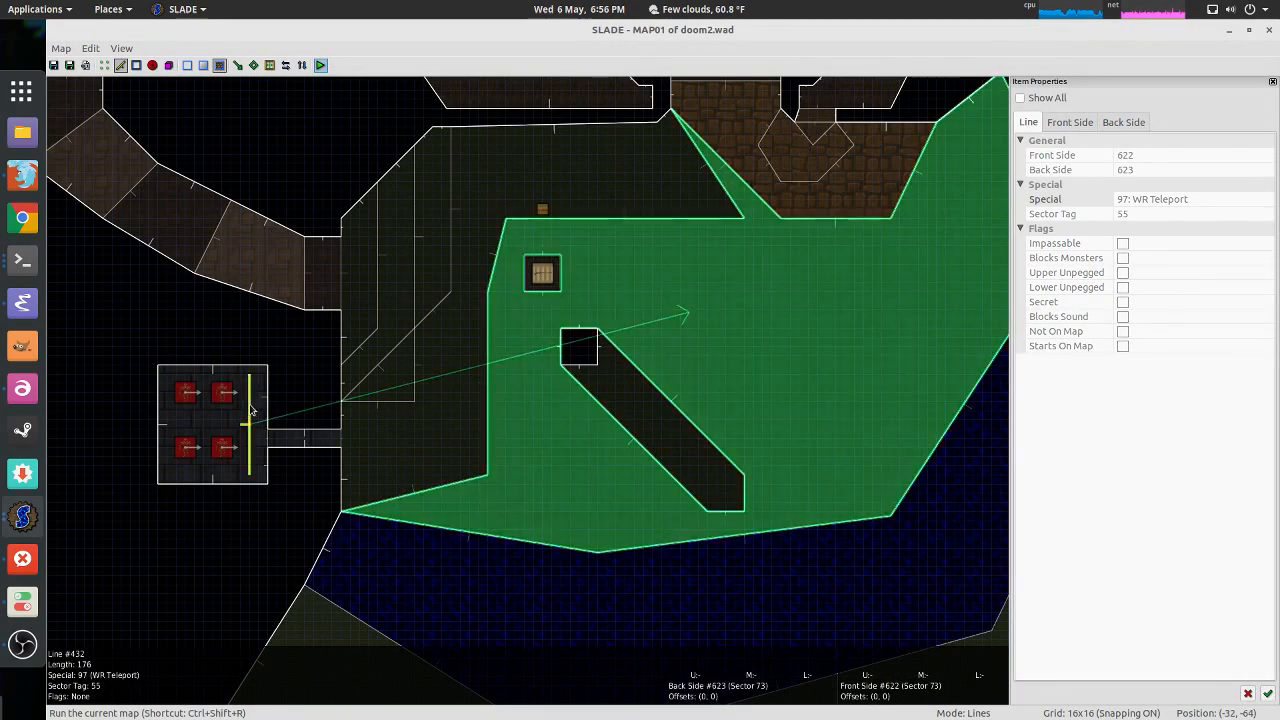
key(Escape)
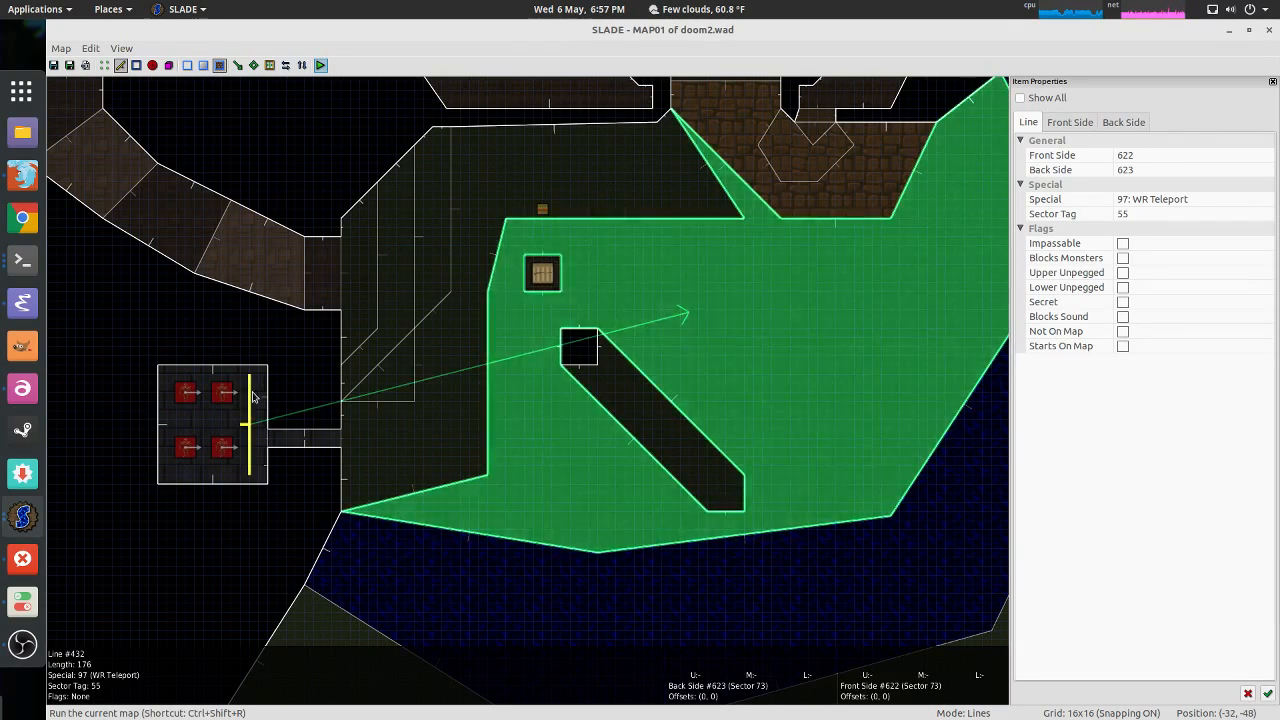
Step: Create a thing at (688, 144) in the grass yard and change its type to 14: Teleport Destination
key(t)
middle_drag(660, 340, 663, 369)
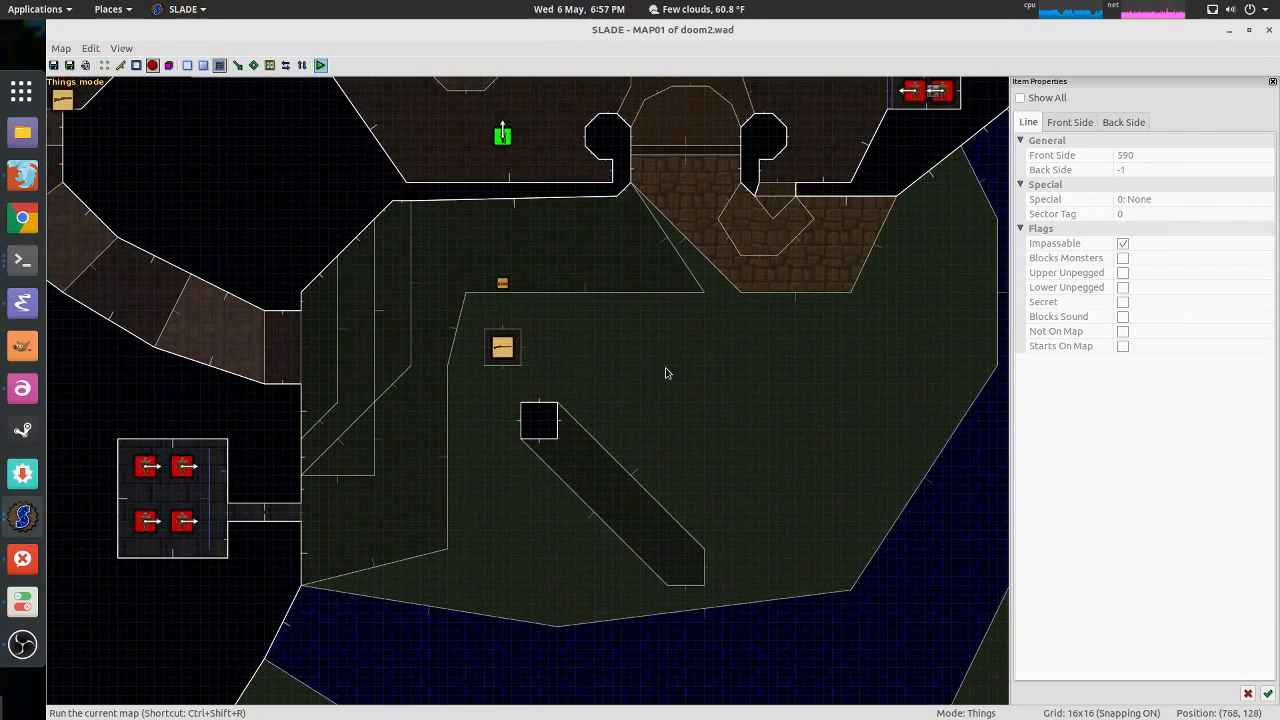
right_click(625, 360)
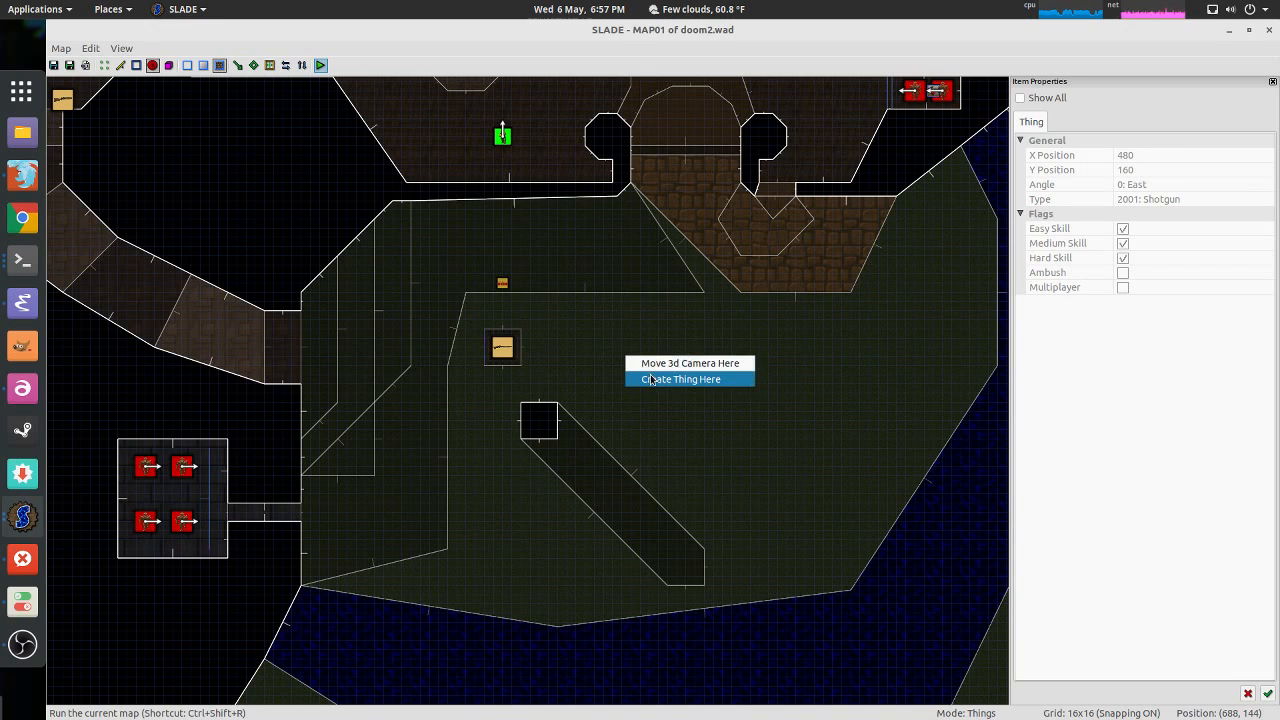
click(650, 379)
right_click(625, 356)
click(694, 456)
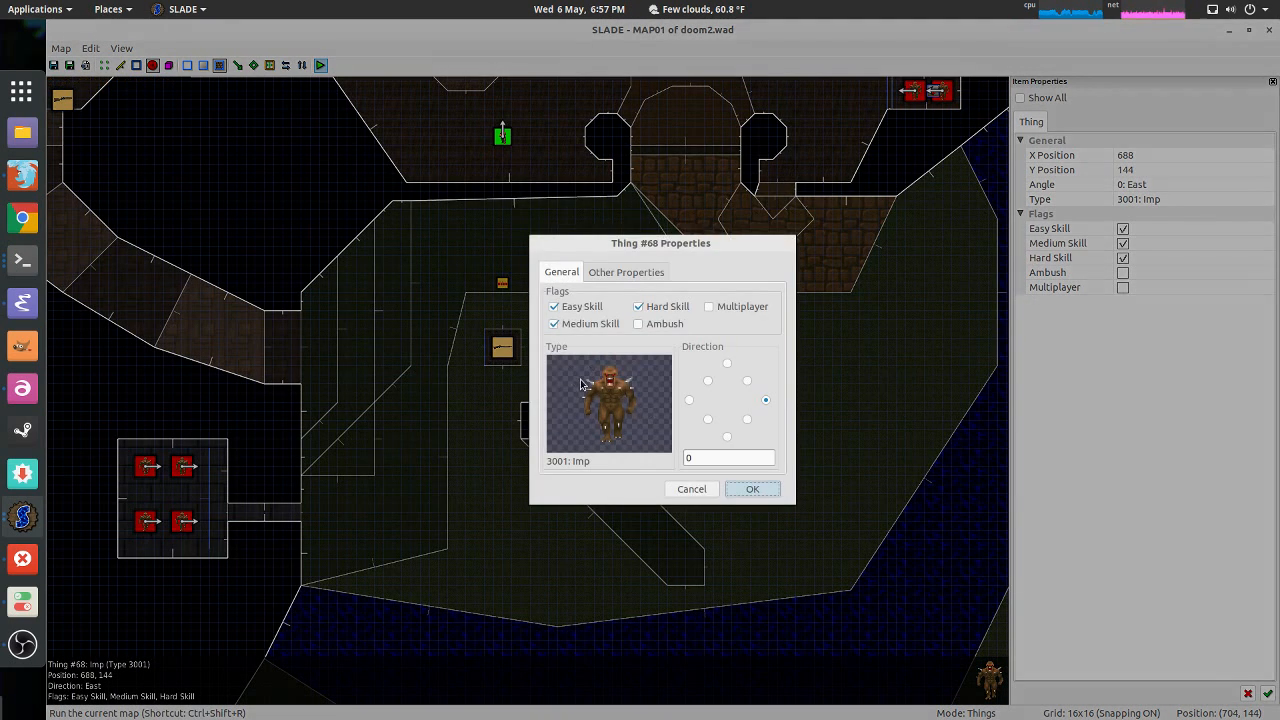
click(580, 383)
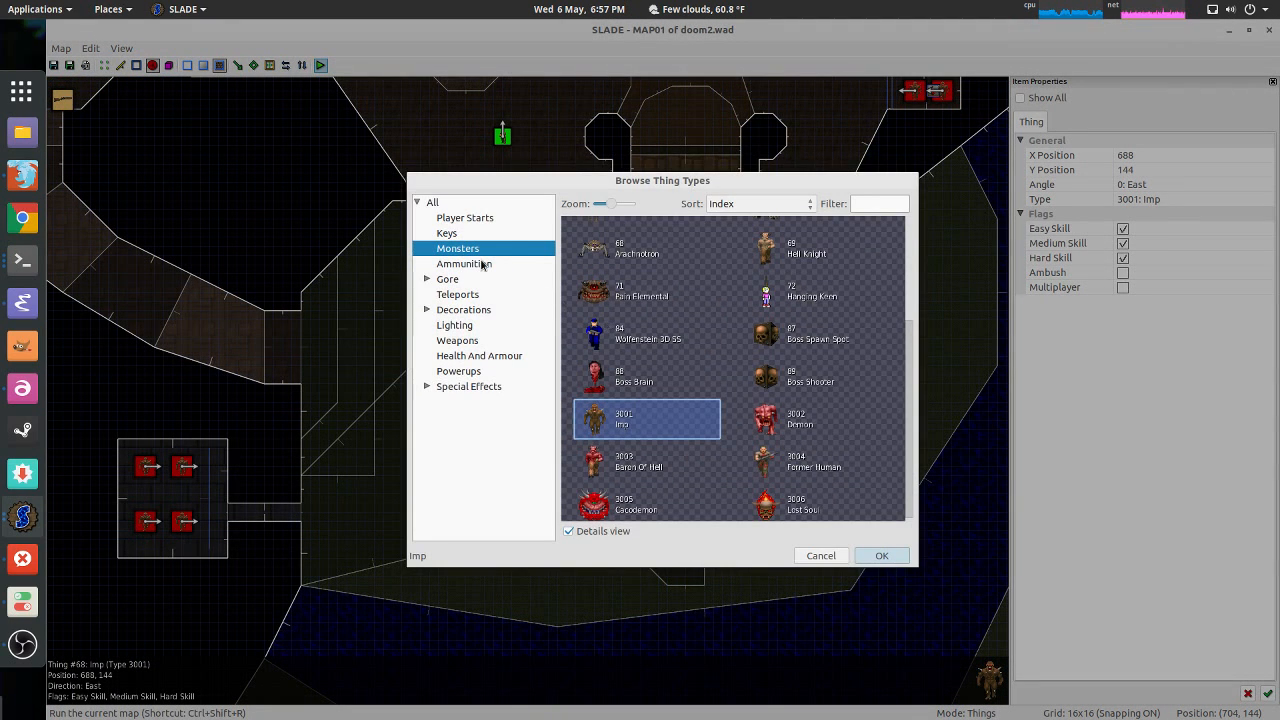
click(463, 297)
double_click(625, 240)
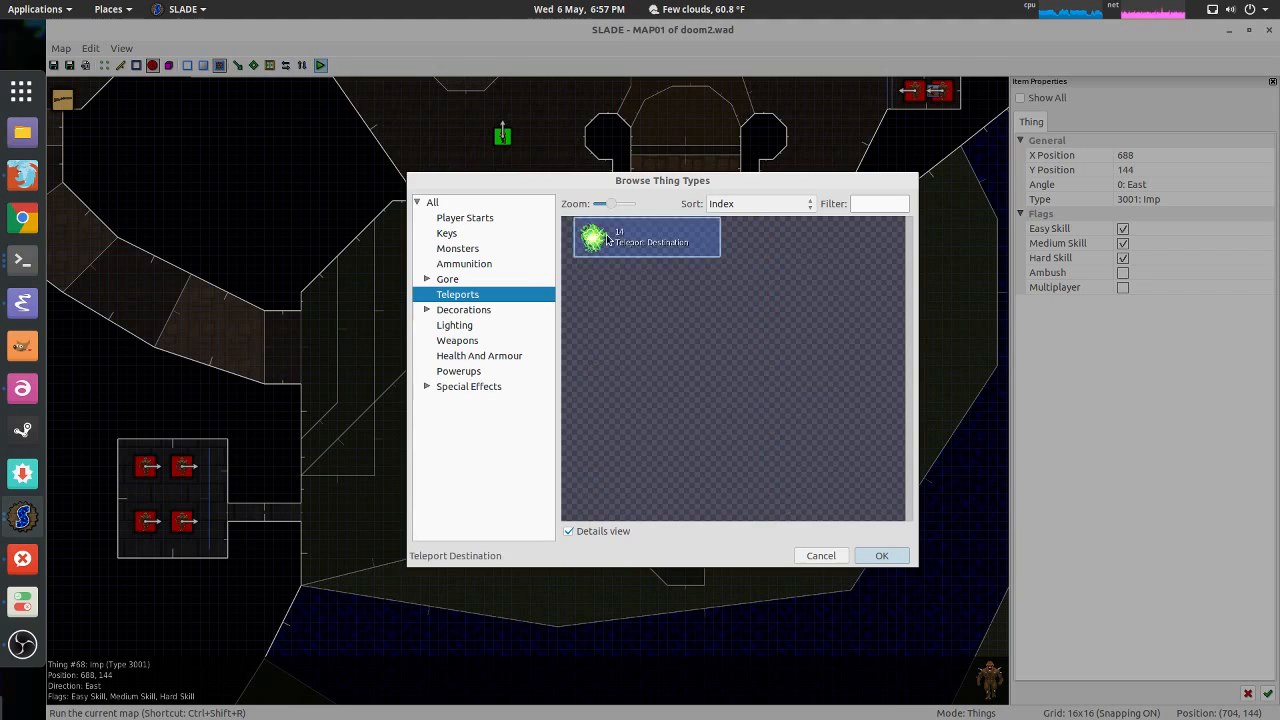
click(765, 489)
Step: Move the teleport destination to (784, 160) and turn it to face west
middle_drag(653, 354, 708, 327)
drag(708, 327, 735, 325)
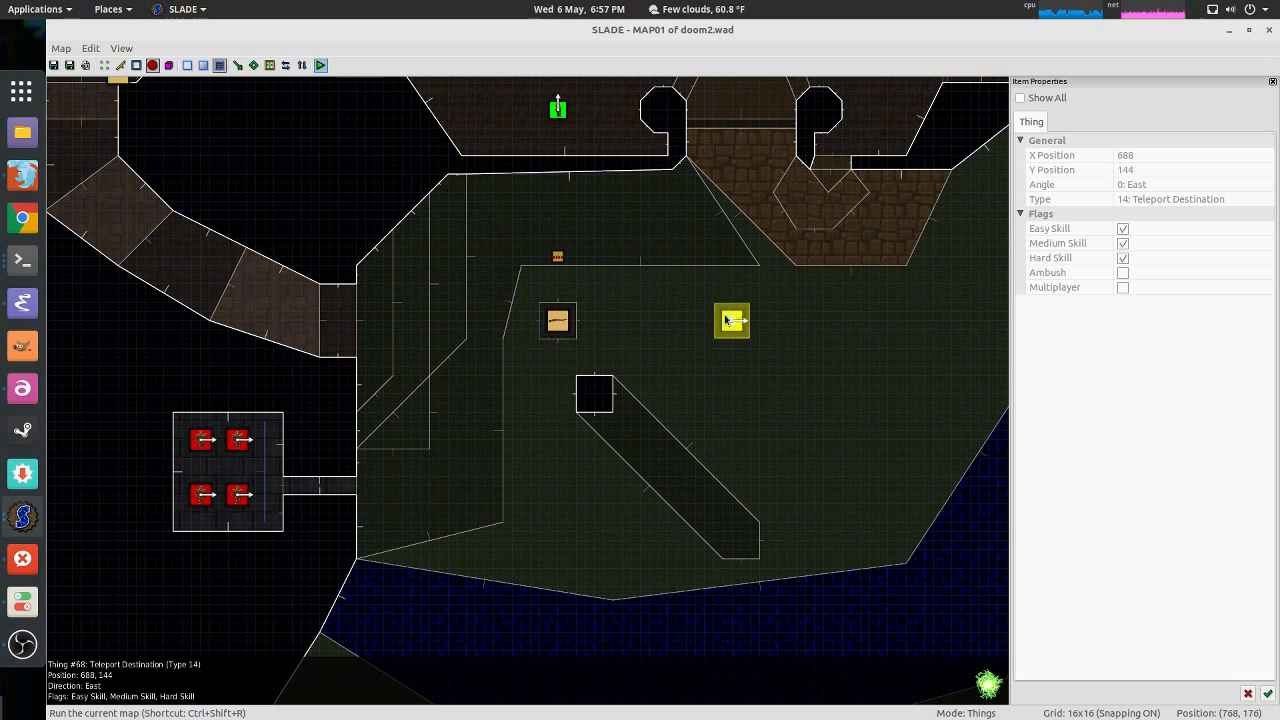
key(d)
click(644, 324)
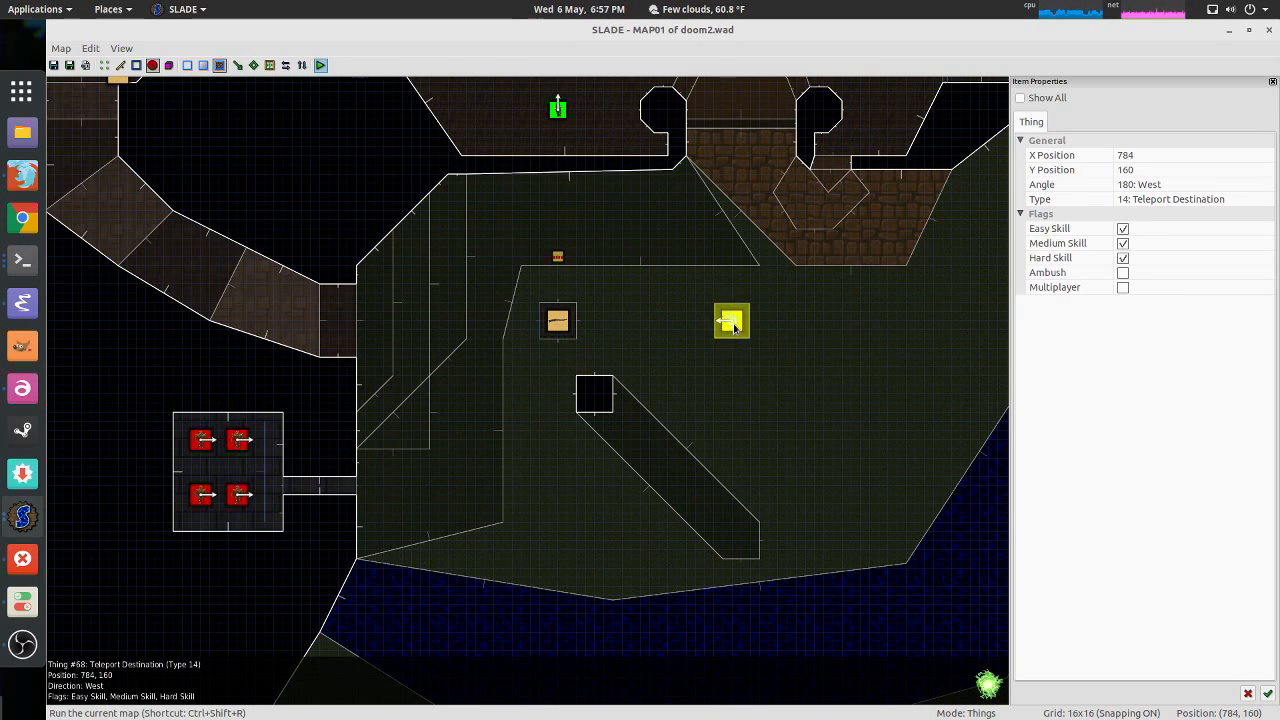
Step: Paste copies of the teleport destination at (784, 16) and (448, -144), and turn the second copy to face northwest
click(258, 453)
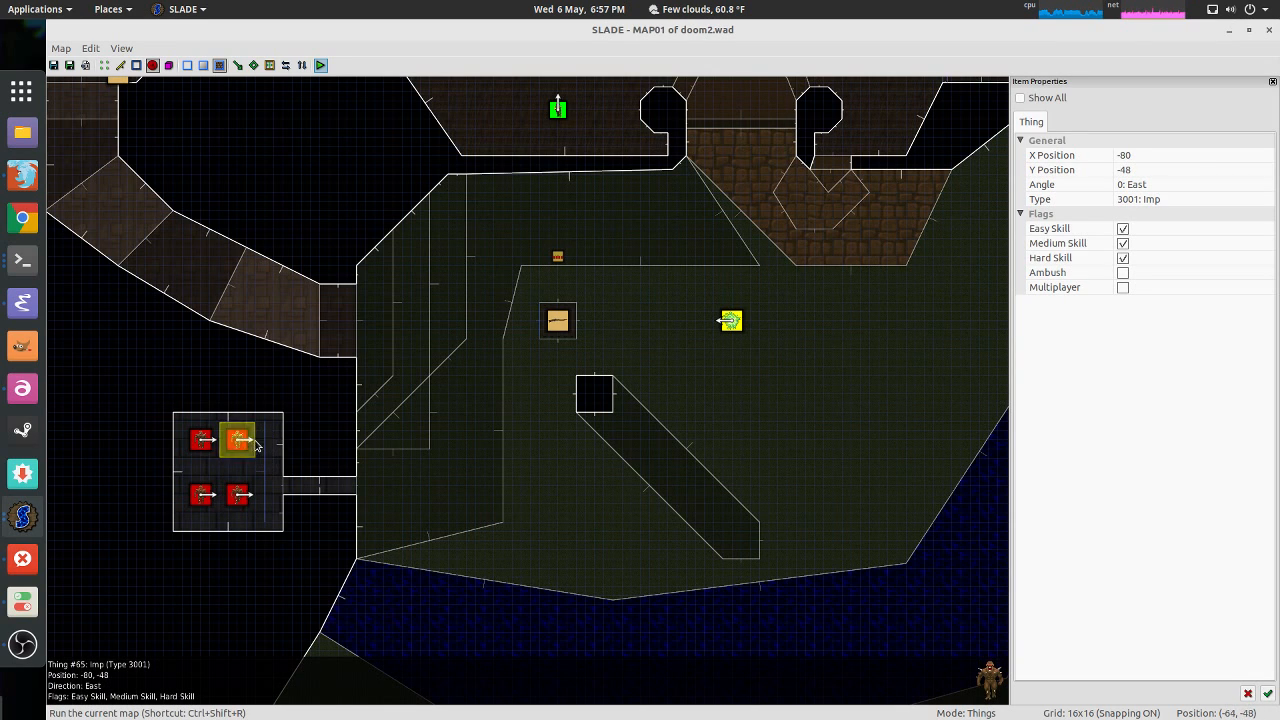
click(731, 322)
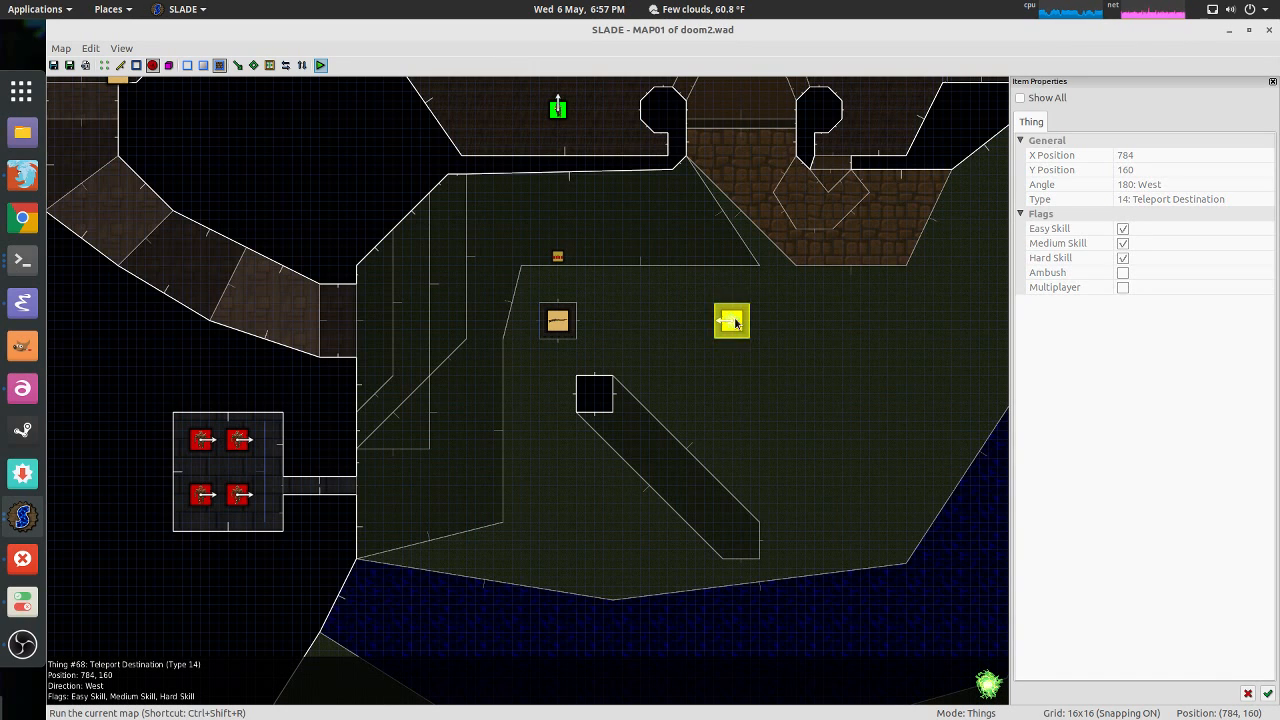
key(ctrl+c)
key(ctrl+v)
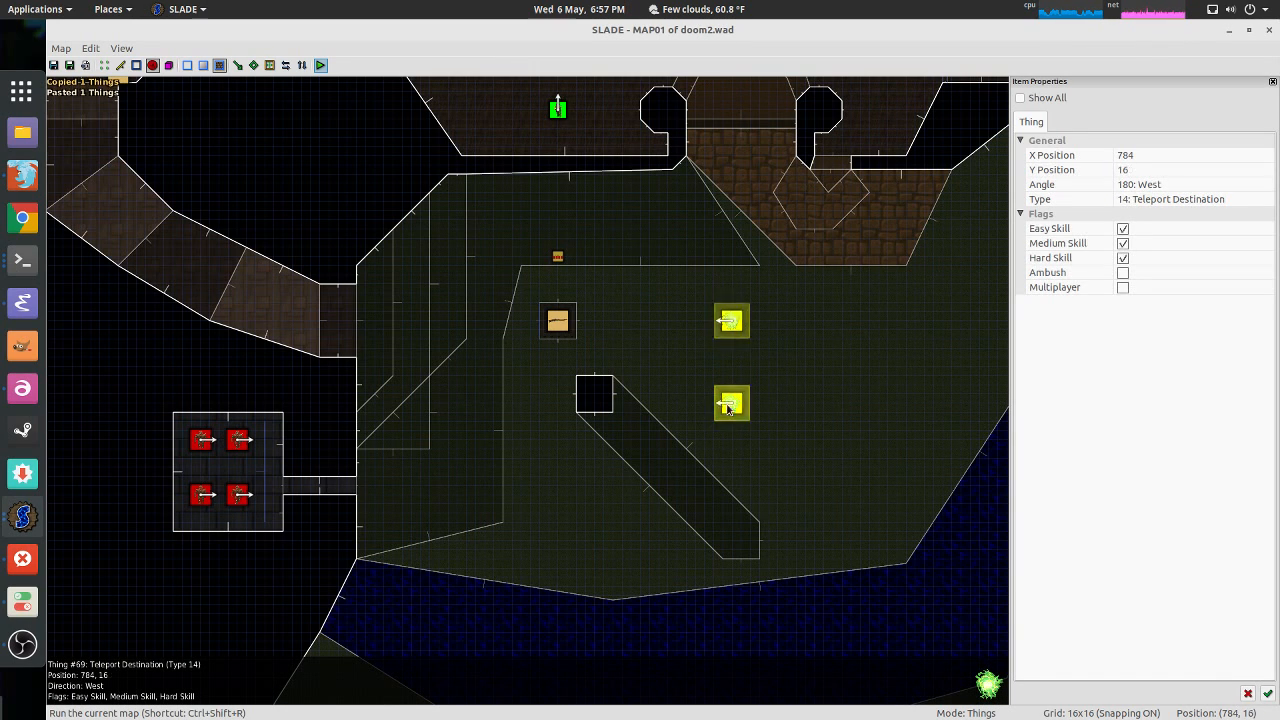
key(ctrl+v)
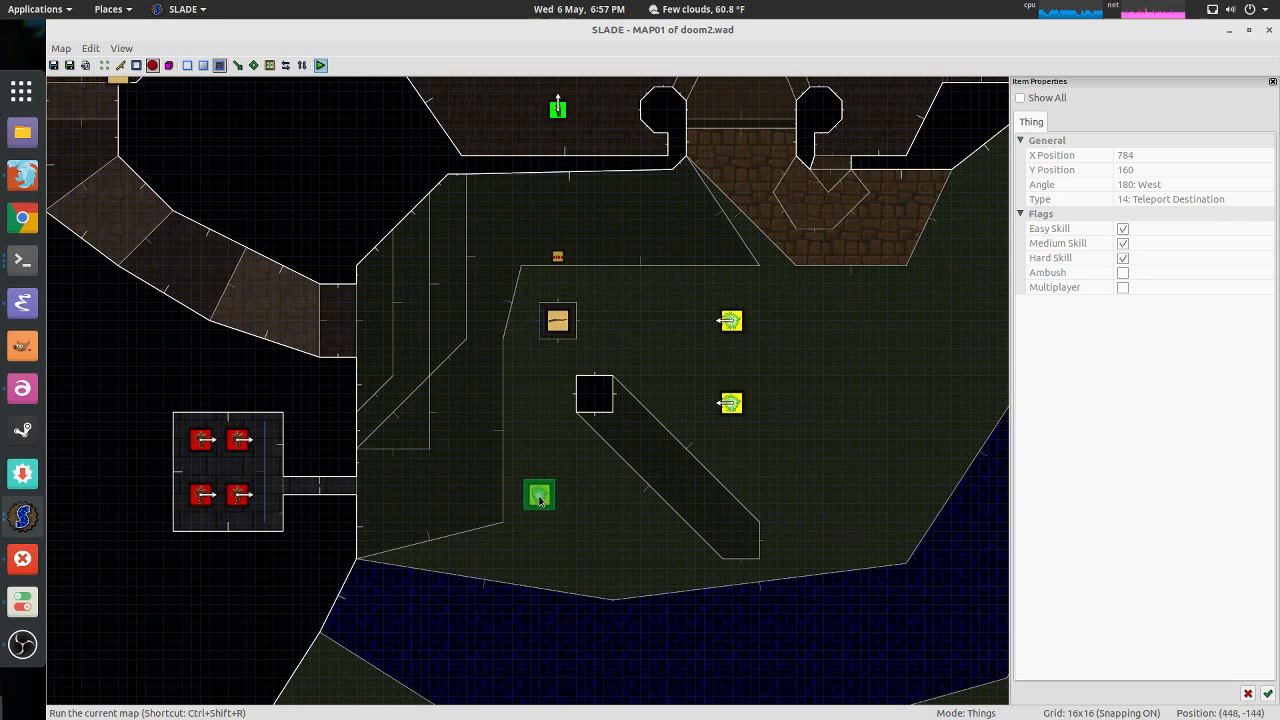
key(d)
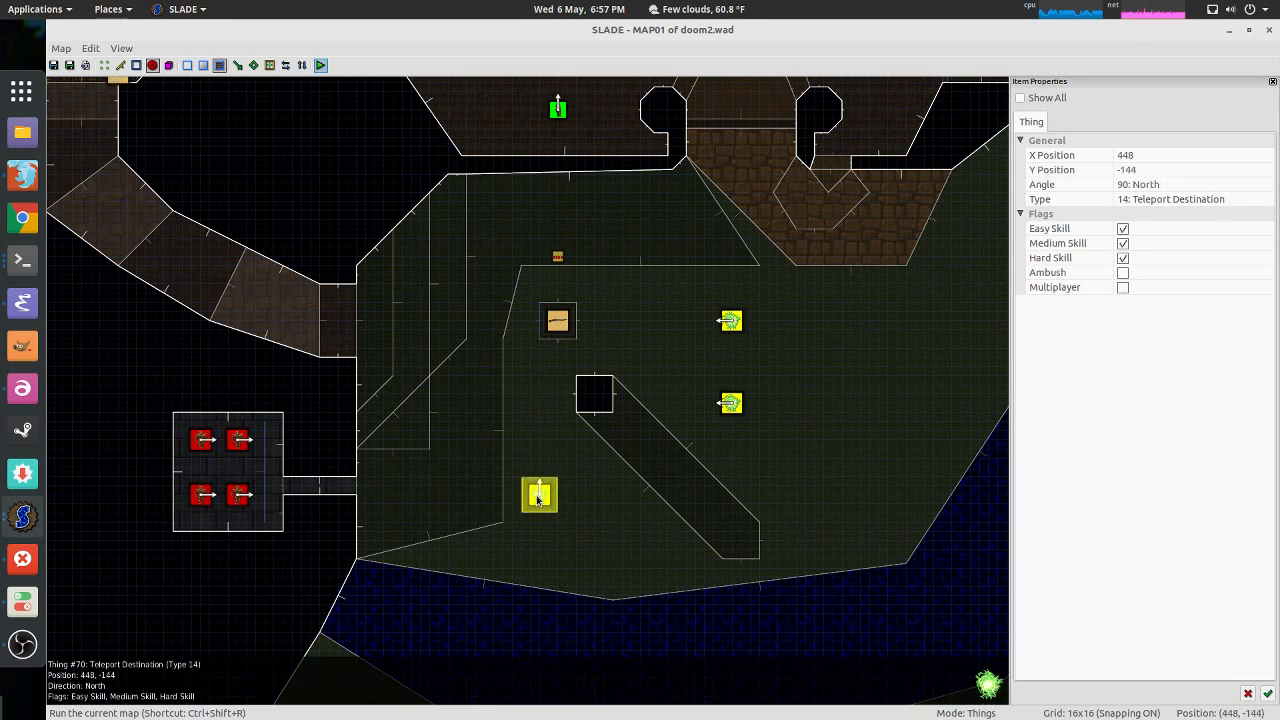
key(d)
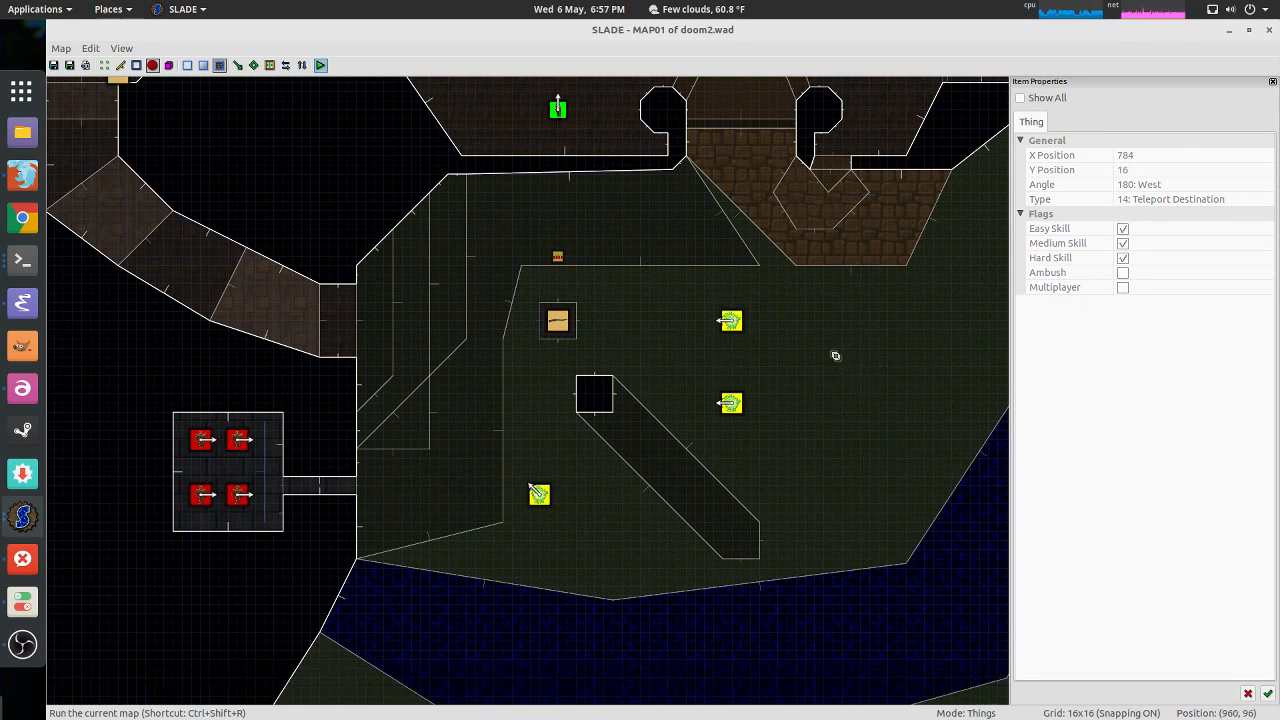
scroll(791, 338, up, 1)
scroll(791, 338, up, 1)
middle_drag(804, 271, 923, 334)
scroll(658, 356, down, 3)
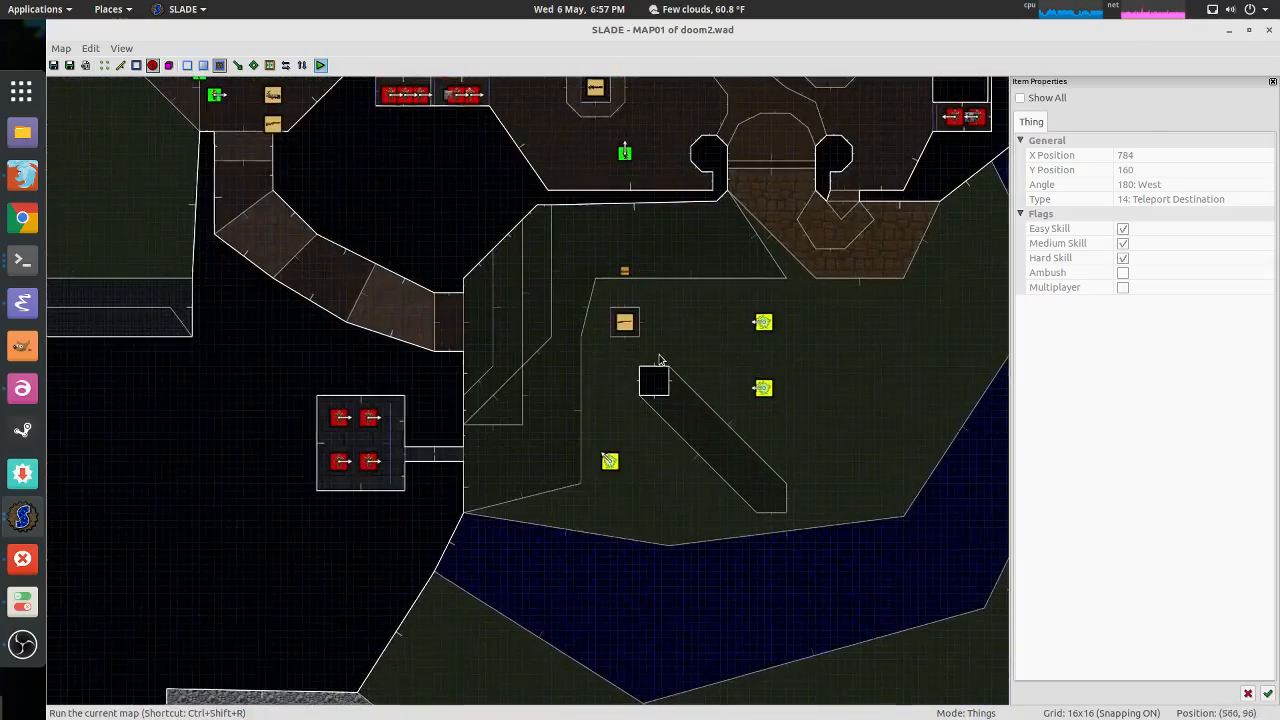
Step: Run the map in GZDoom using the Skill 3 run configuration
middle_drag(419, 446, 514, 366)
scroll(514, 366, up, 3)
middle_drag(531, 320, 514, 389)
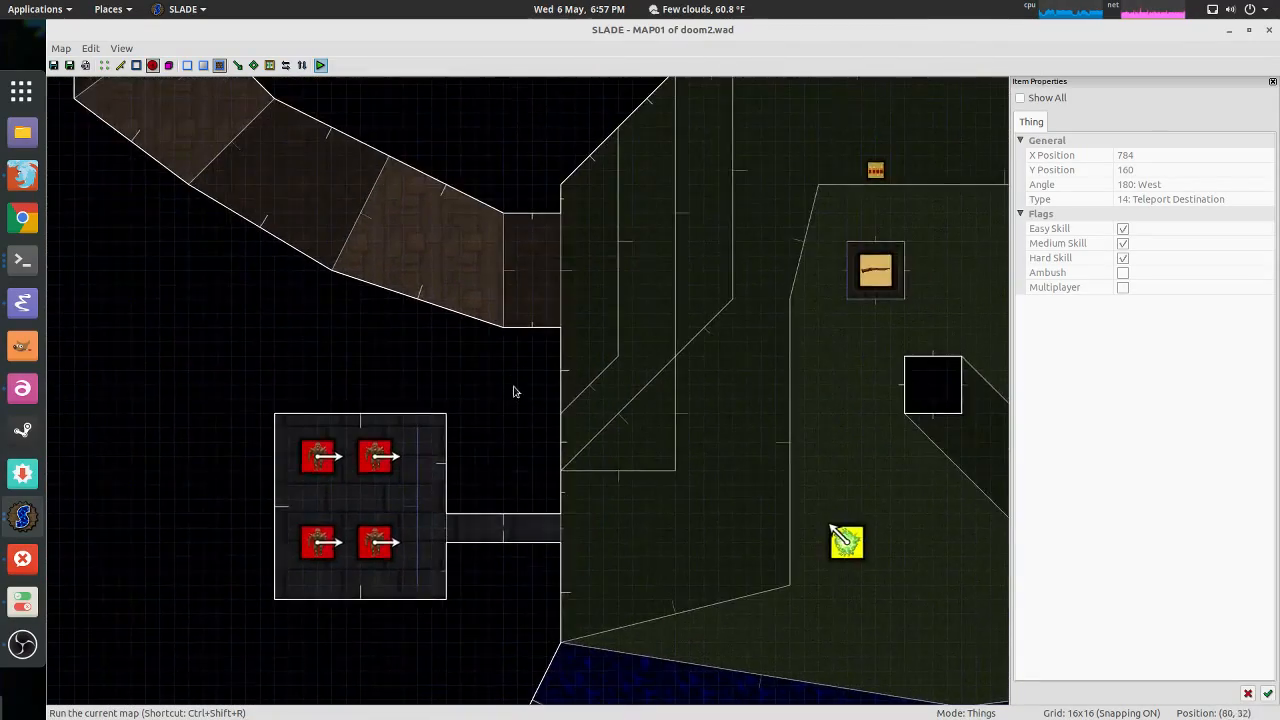
scroll(514, 389, down, 3)
middle_drag(722, 363, 589, 397)
scroll(440, 374, up, 1)
middle_drag(440, 374, 482, 402)
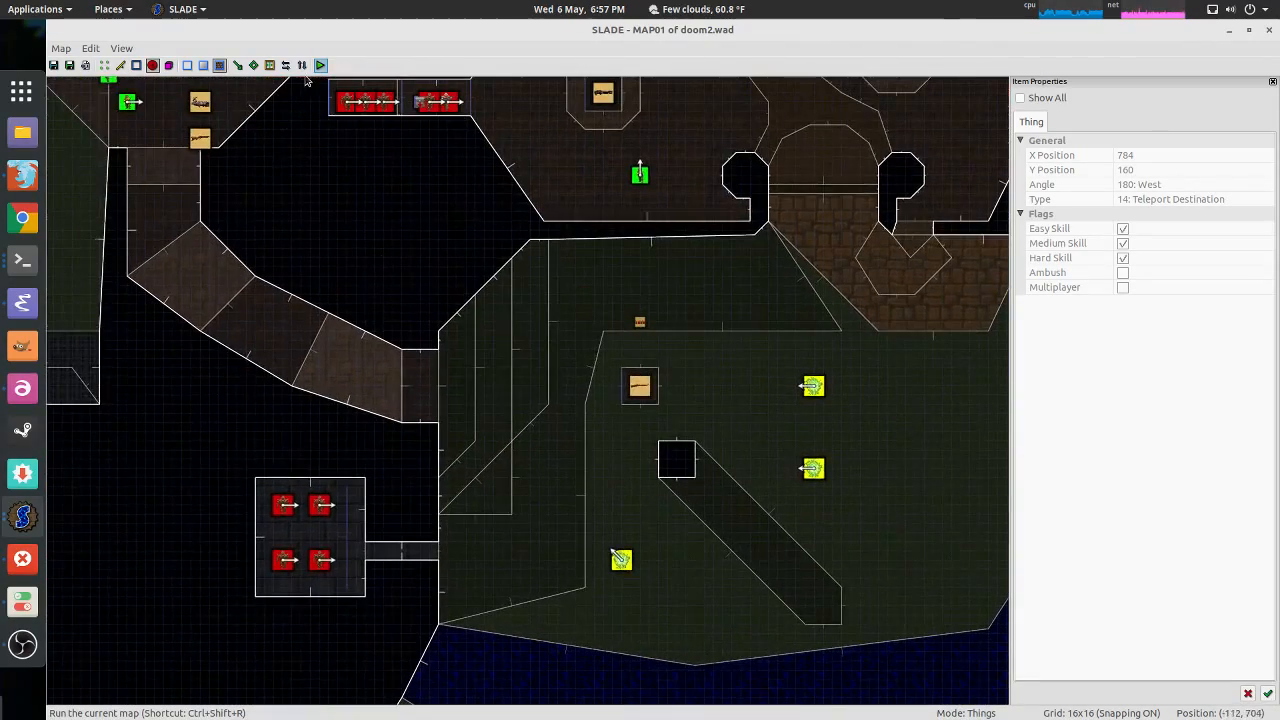
click(321, 66)
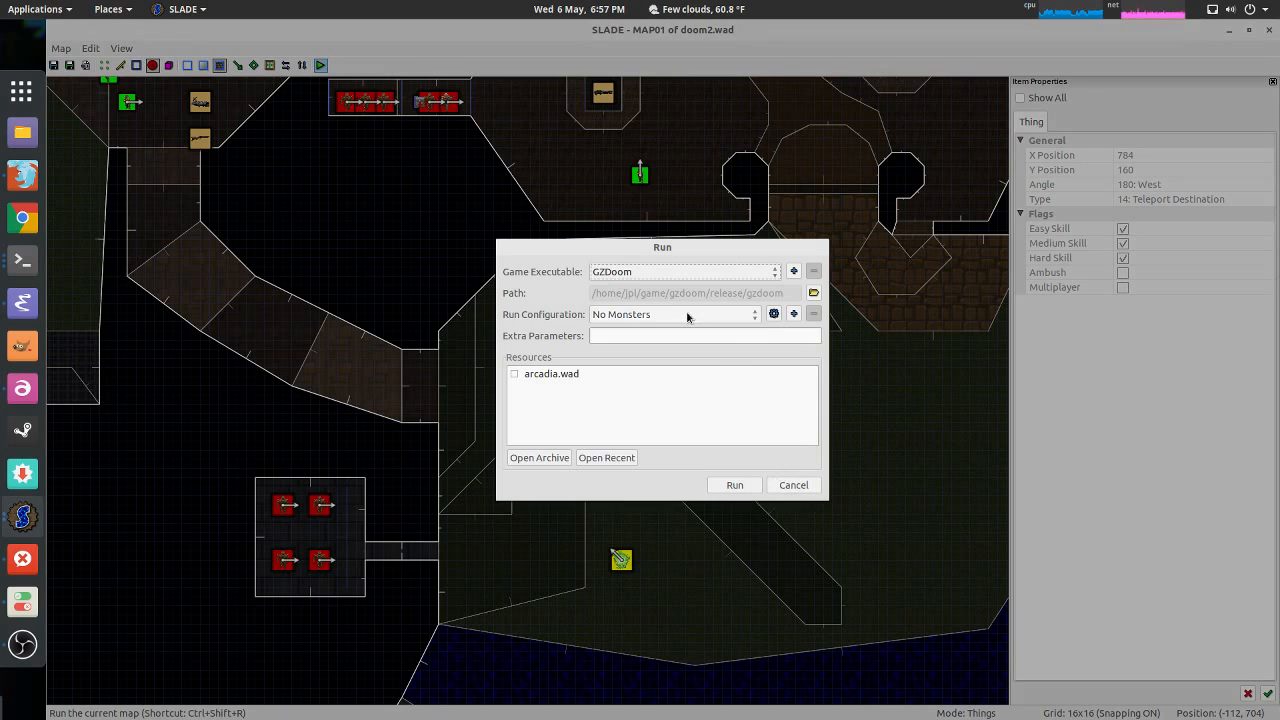
click(687, 315)
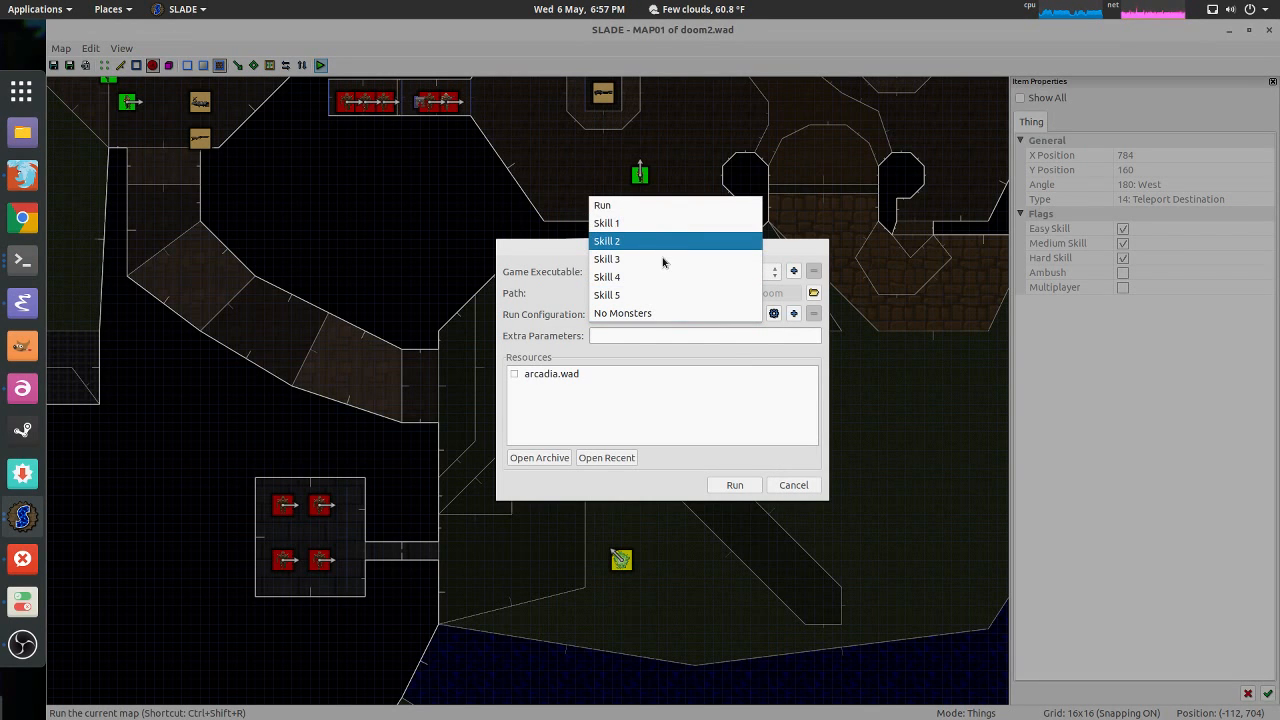
click(663, 260)
click(735, 485)
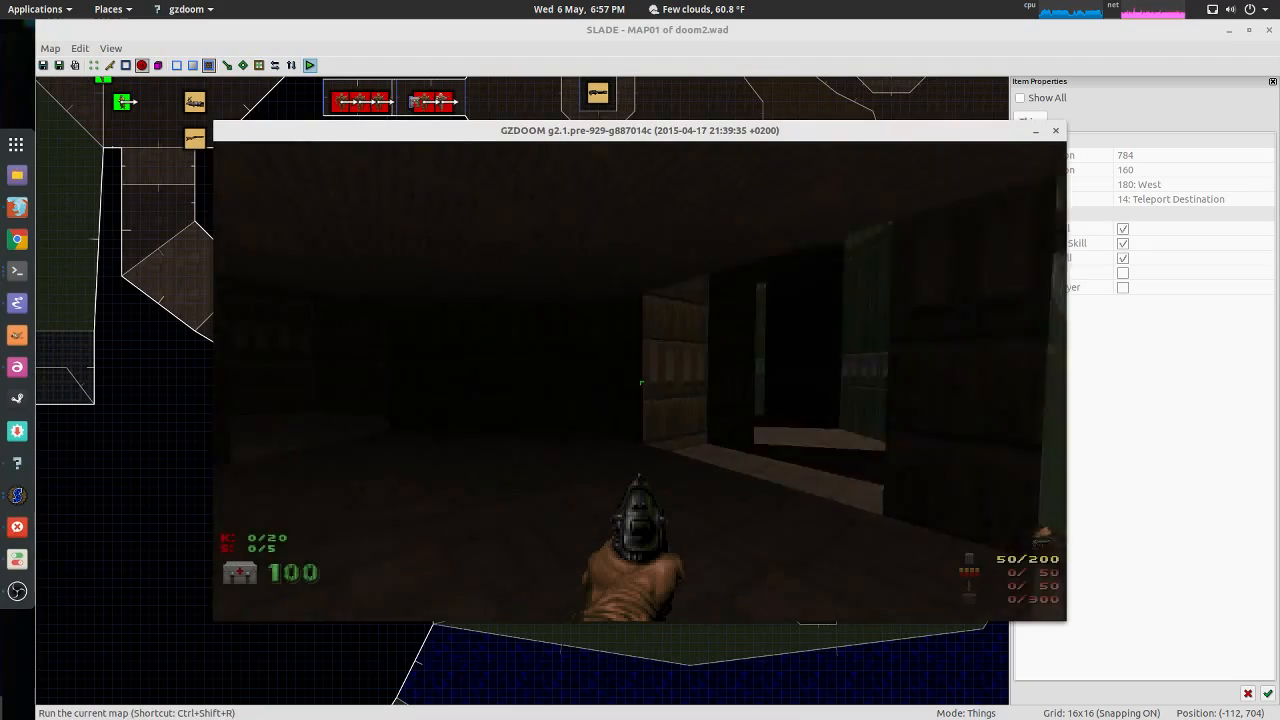
Step: Walk out to the shotgun pedestal yard, return to the starting hall and fire the pistol to alert the imps
key(w)
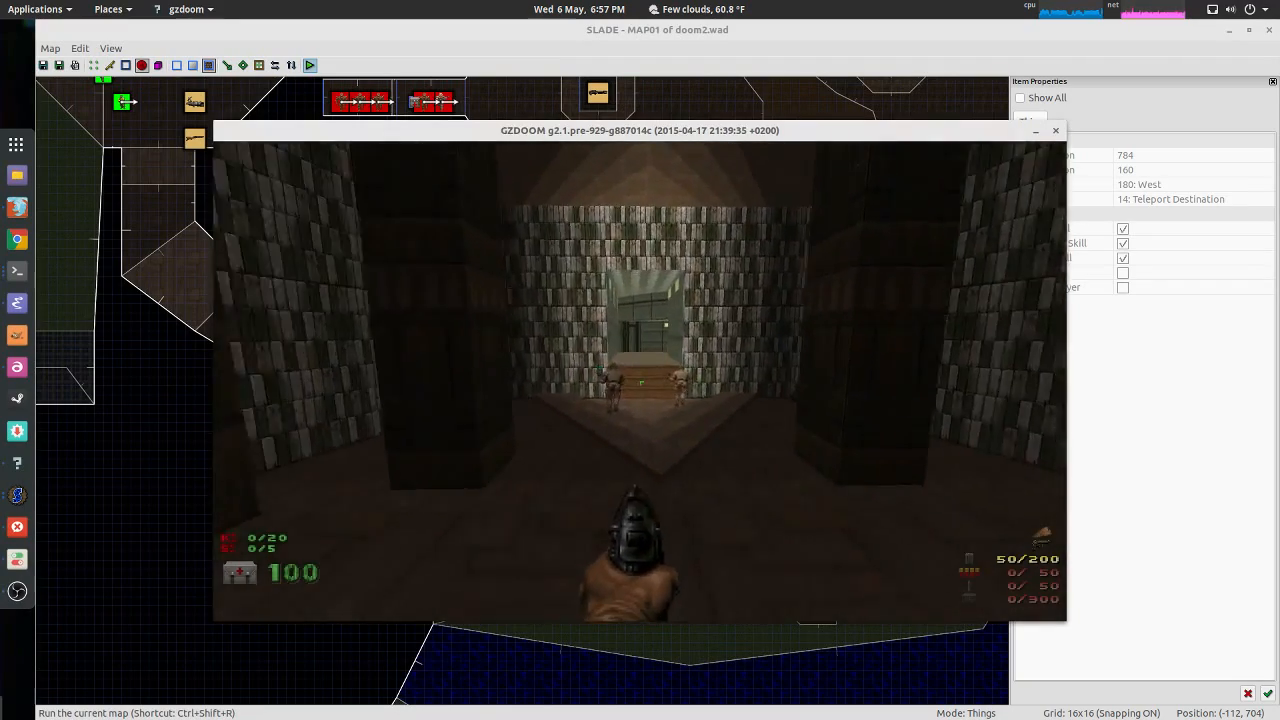
key(w)
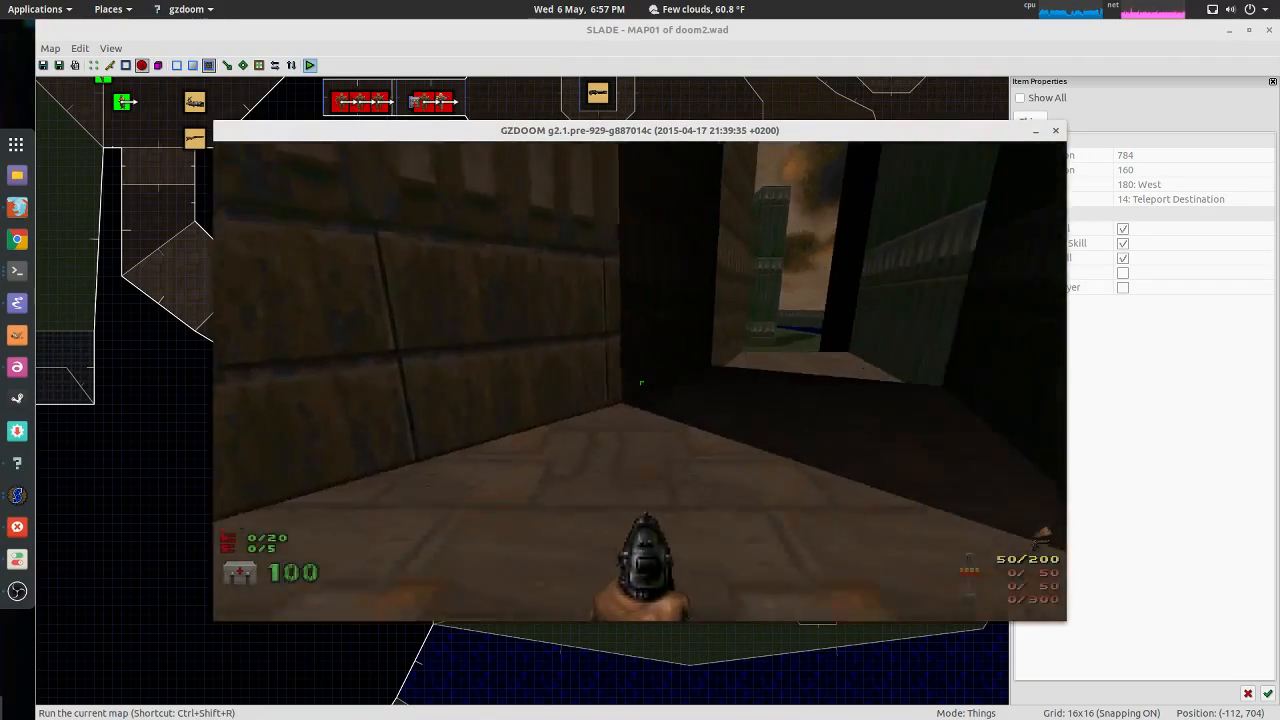
key(w)
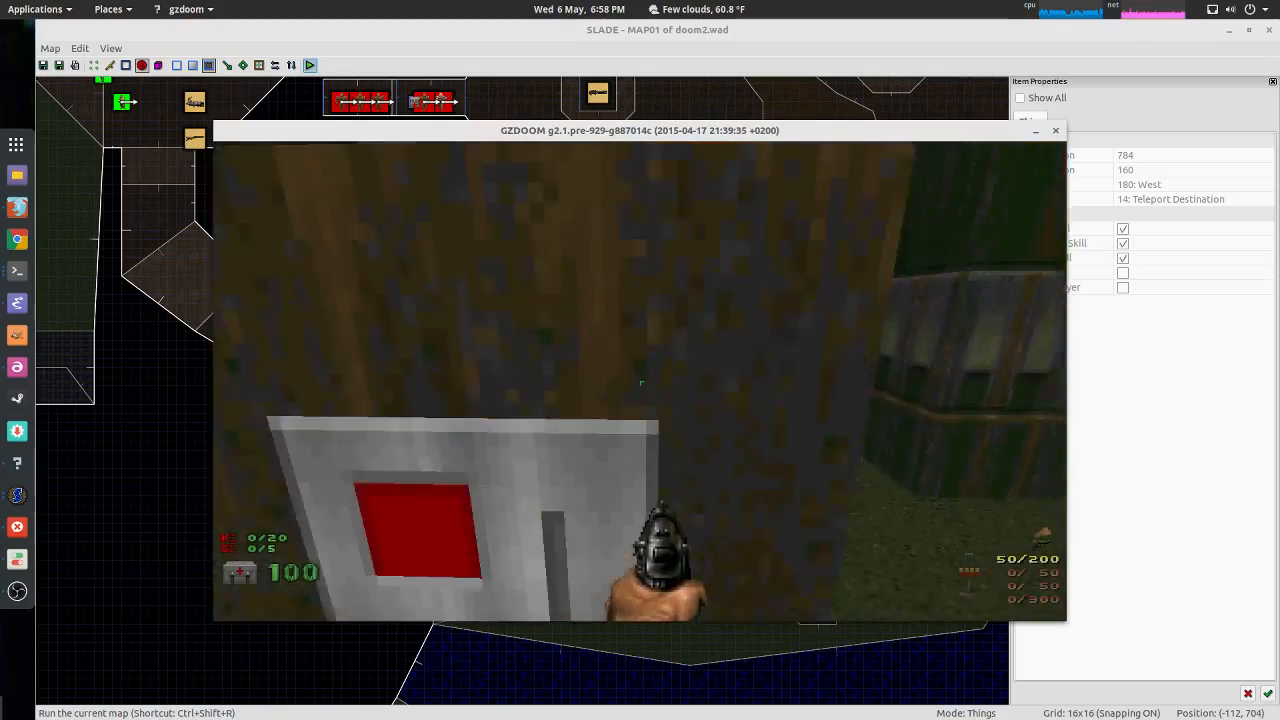
key(s)
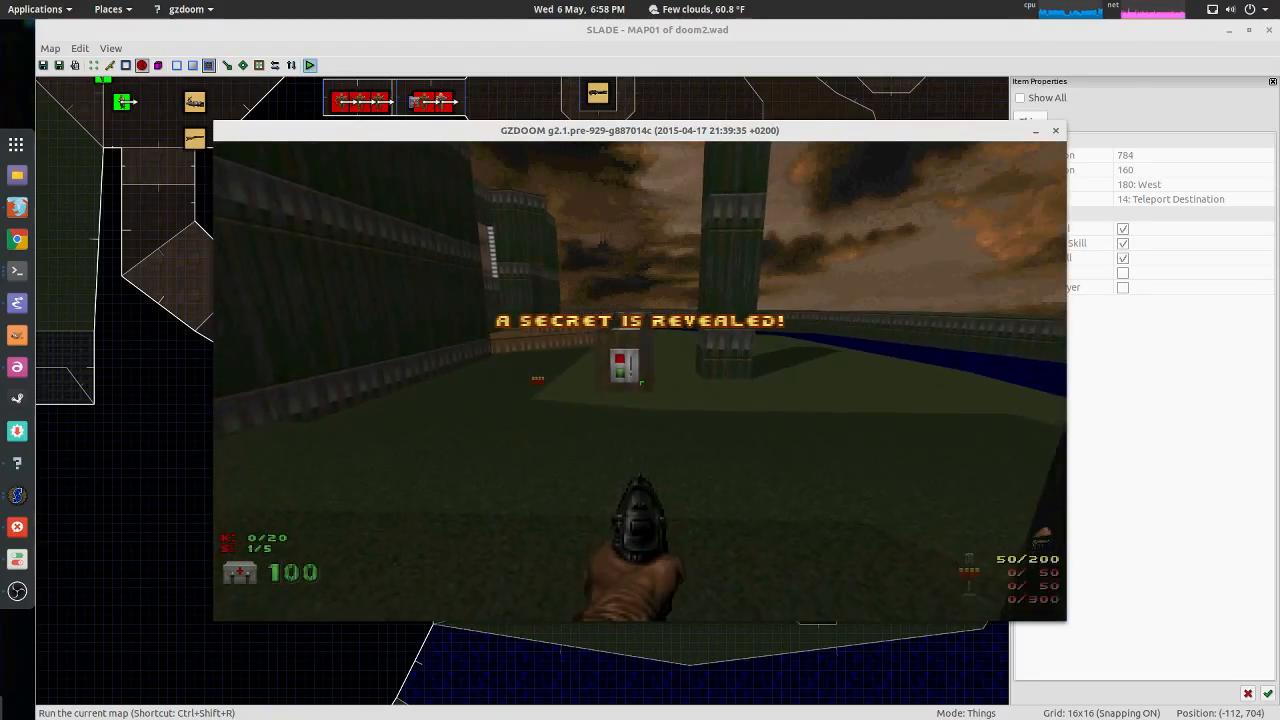
key(w)
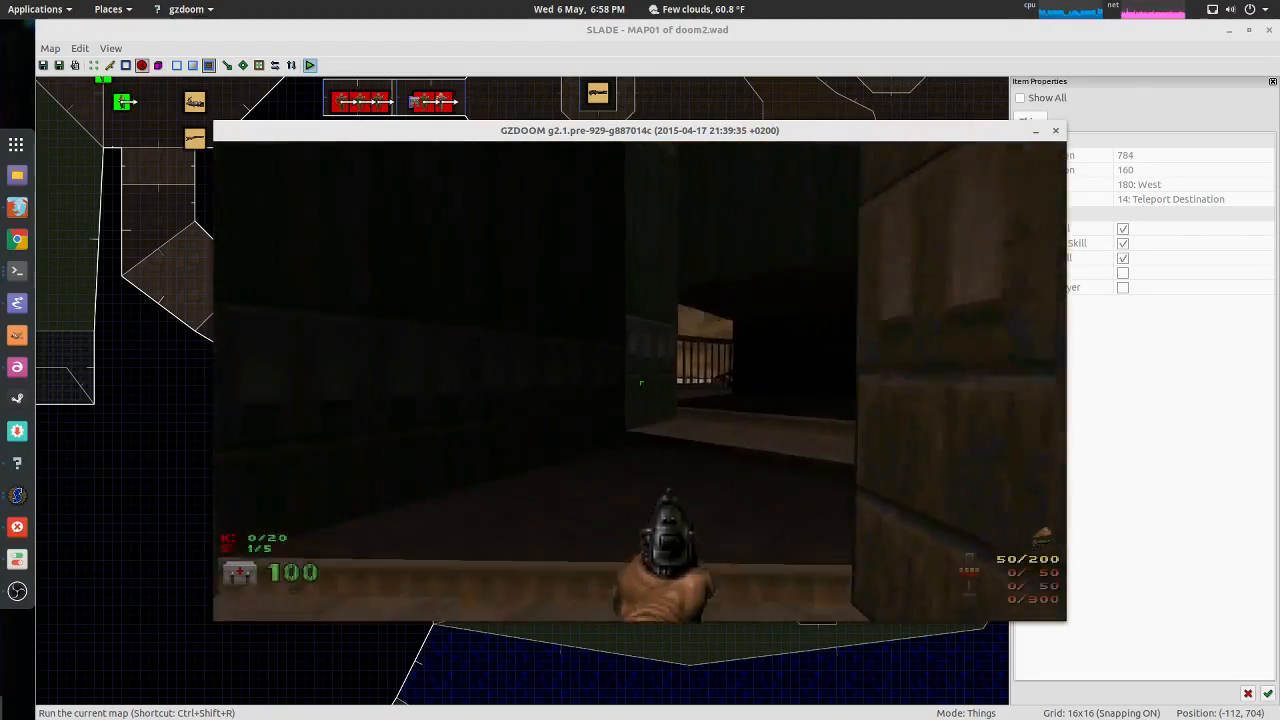
key(w)
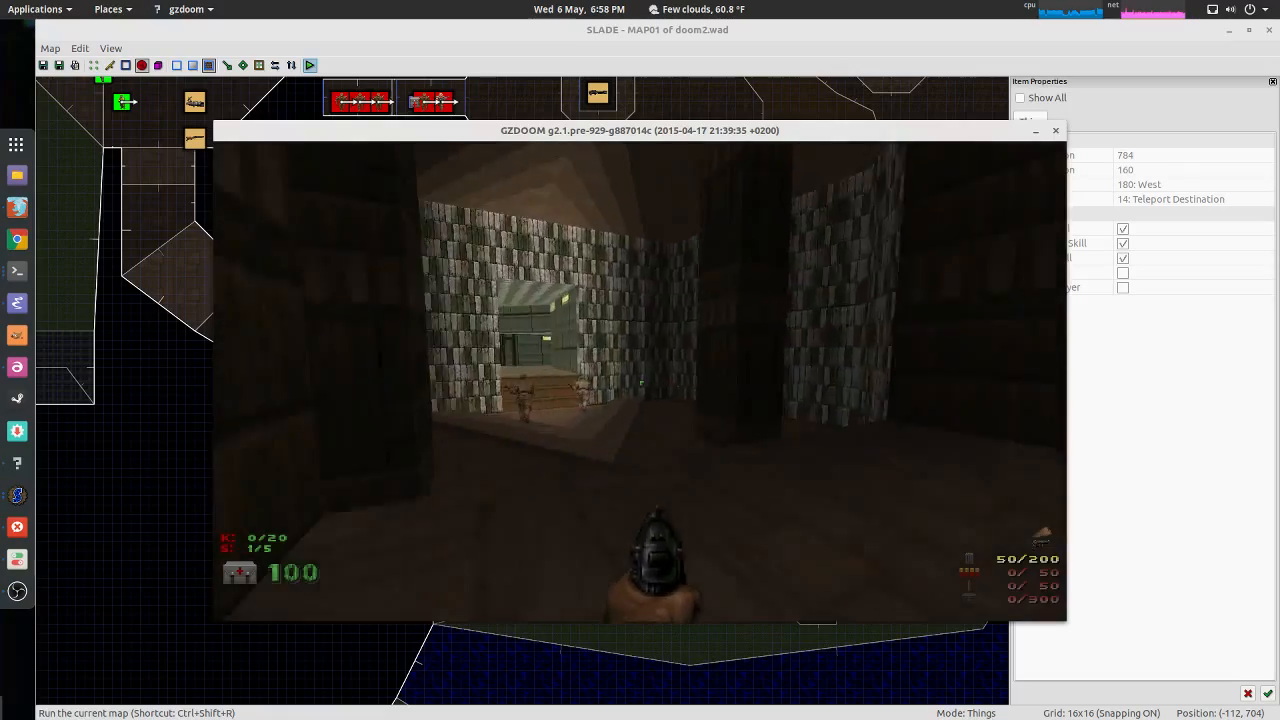
key(ctrl)
key(ctrl)
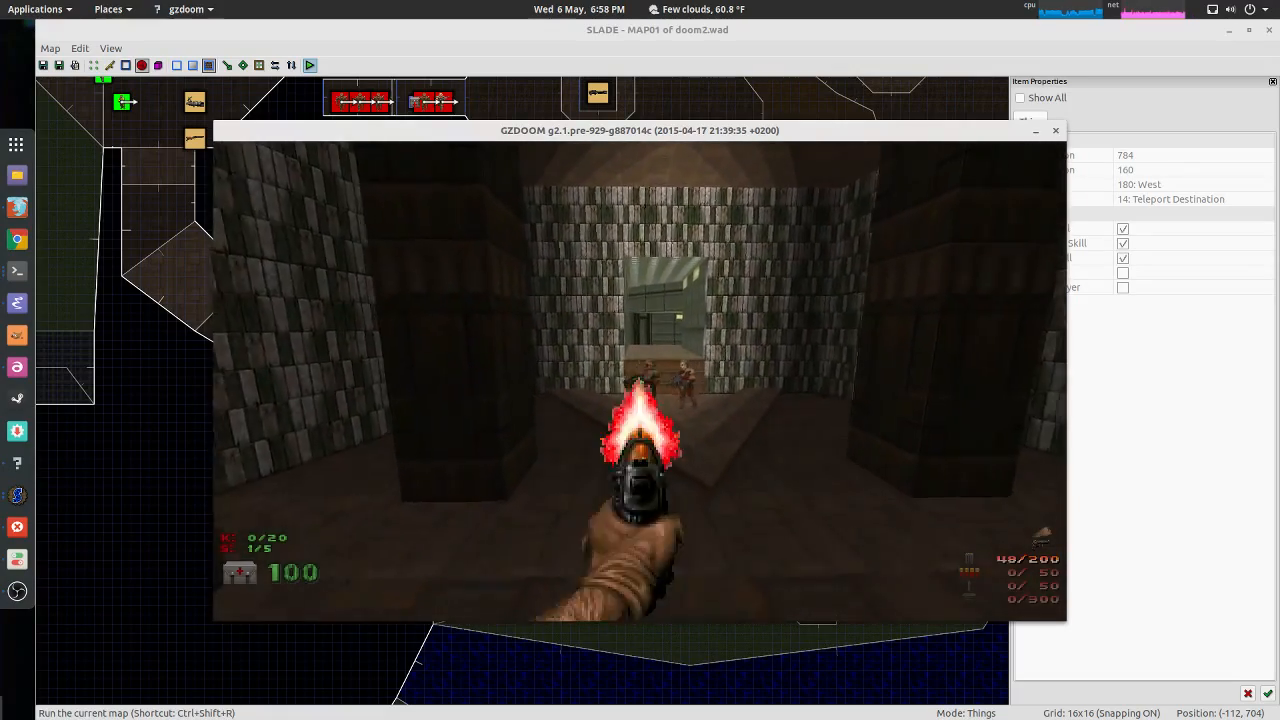
Step: Go back to the pedestal yard, watch for teleporting imps, and retreat into the passage
key(Left)
key(w)
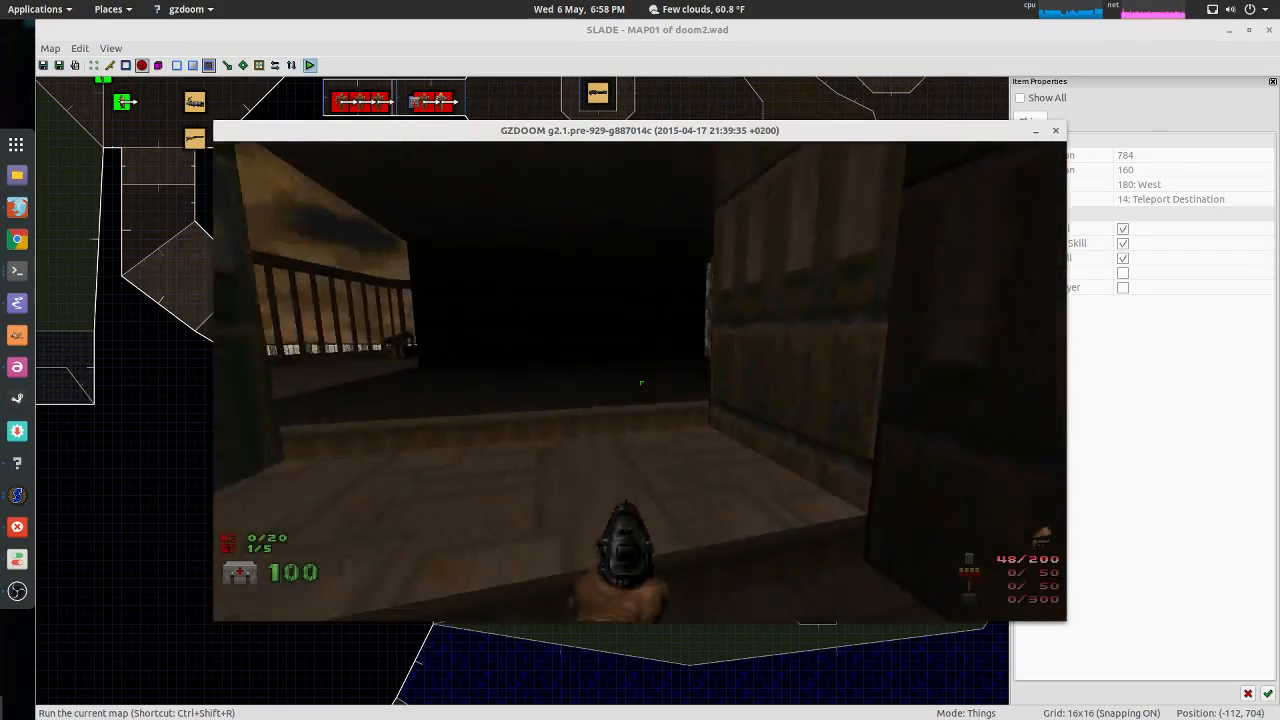
key(w)
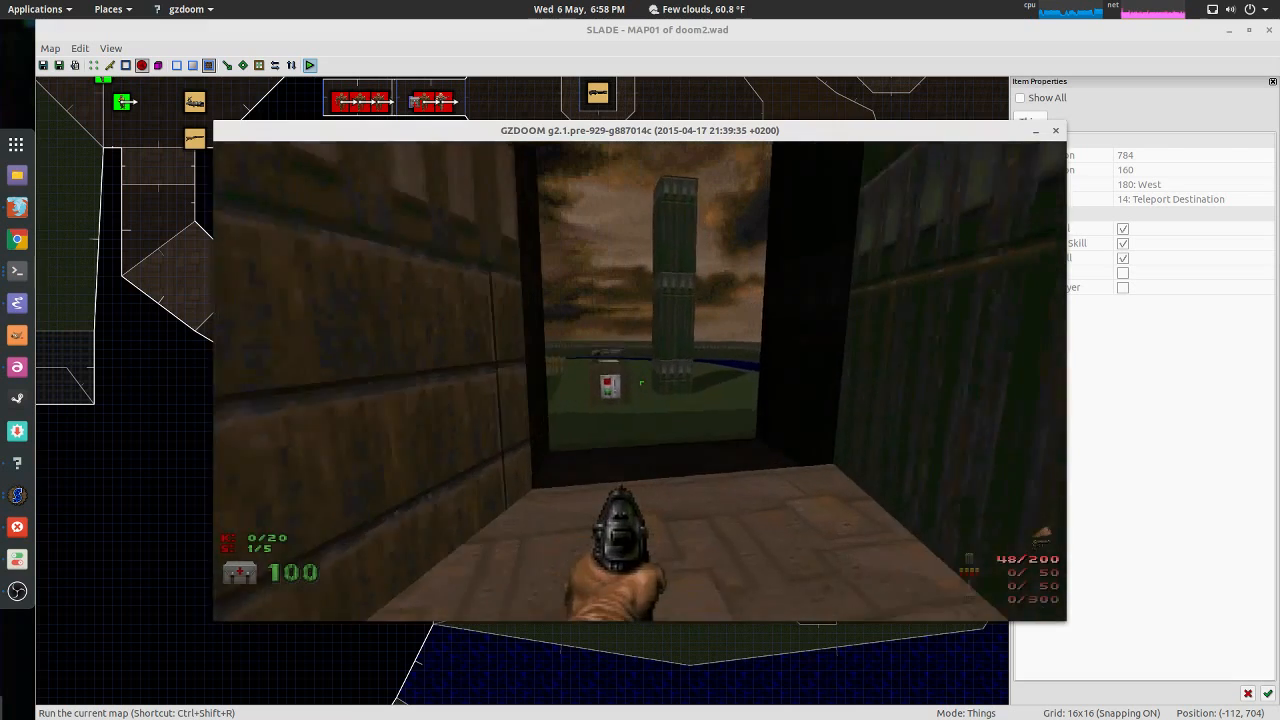
key(w)
key(Left)
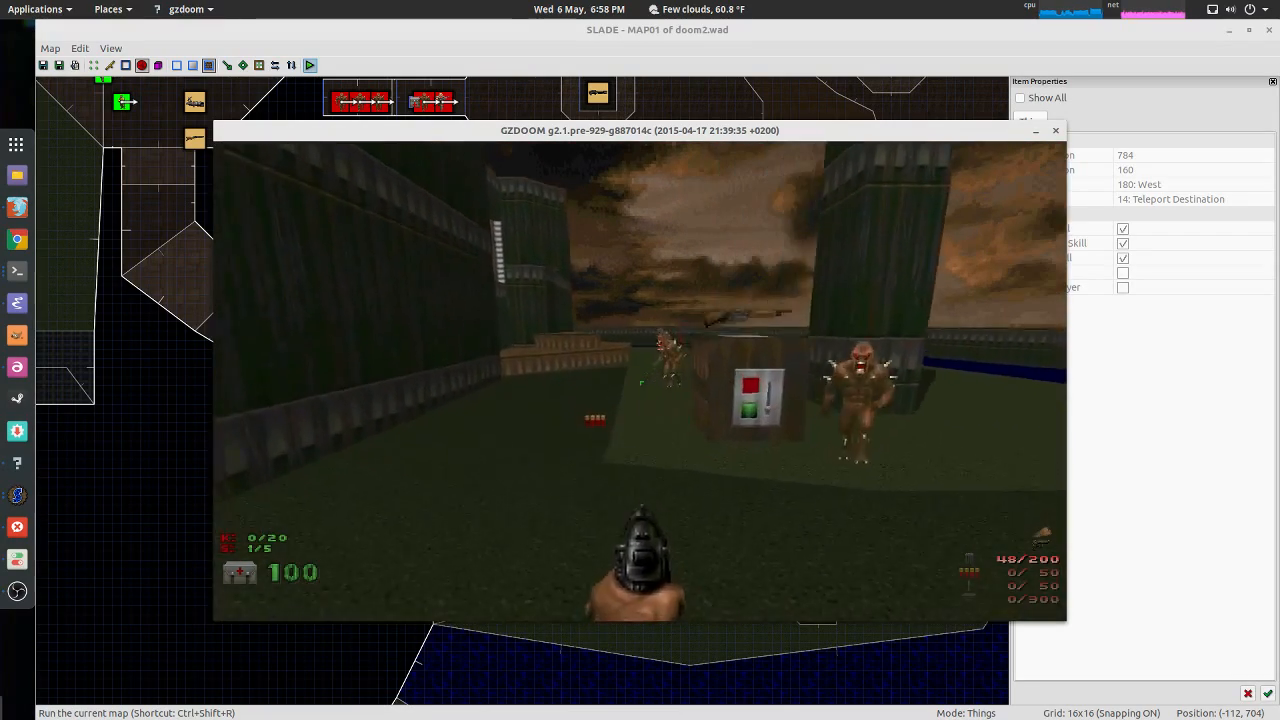
key(s)
key(Right)
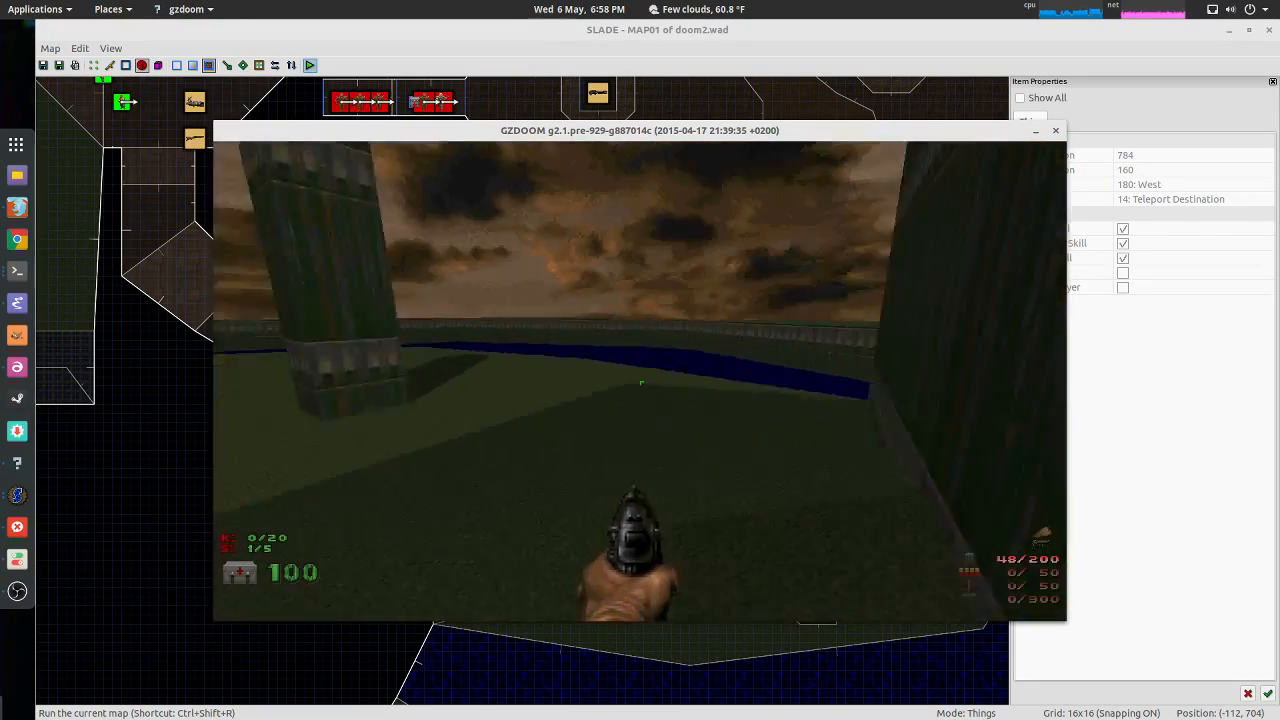
key(Right)
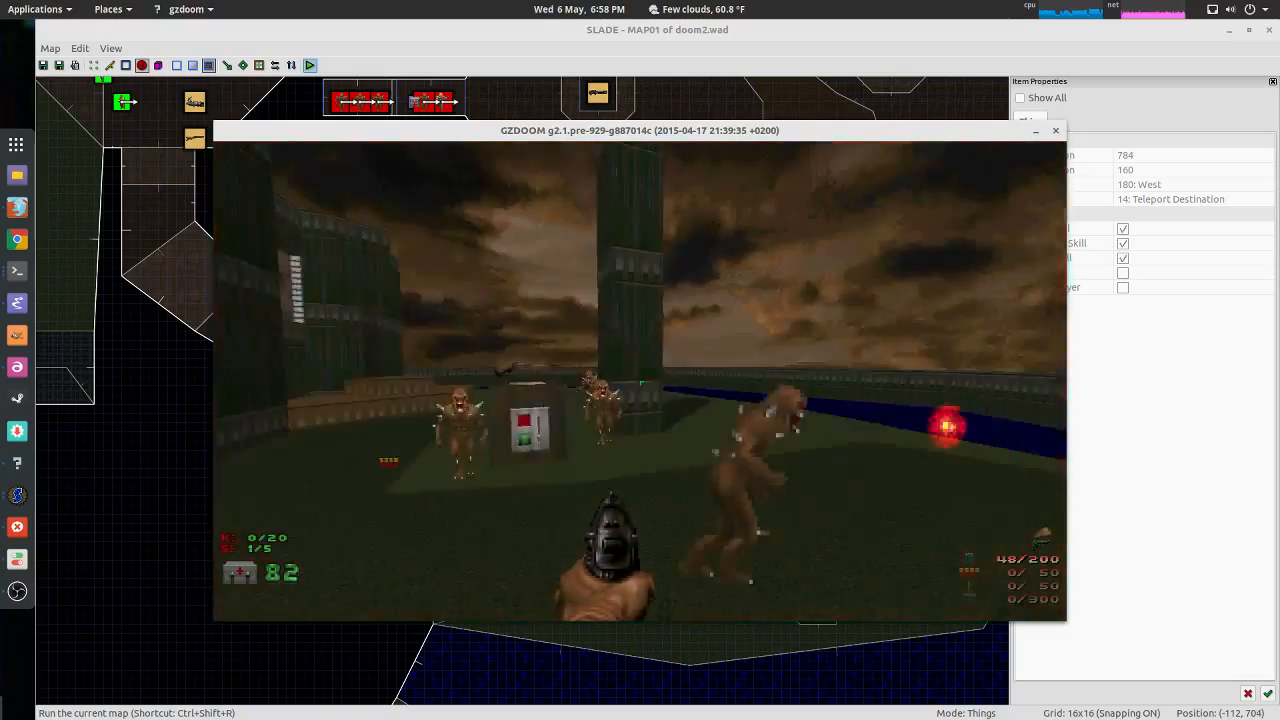
key(s)
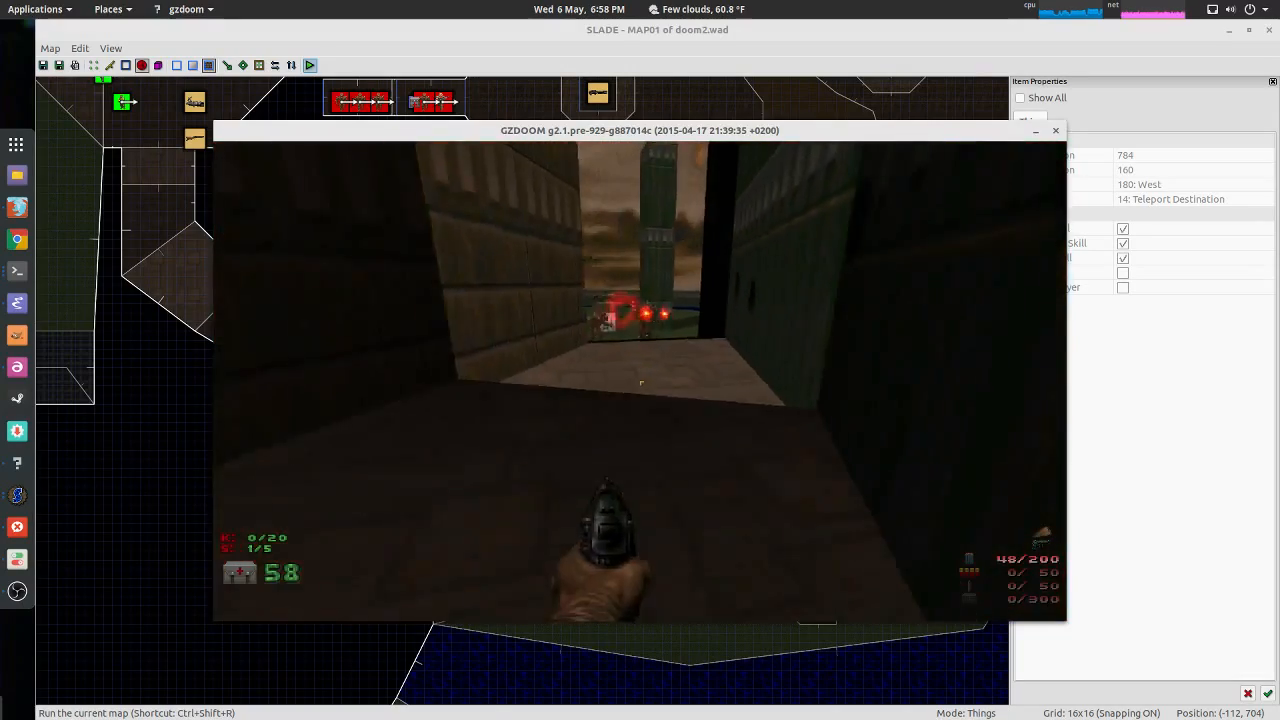
Step: Shoot the approaching imps from the passage, and quit the game with the console command quit
key(w)
key(a)
key(d)
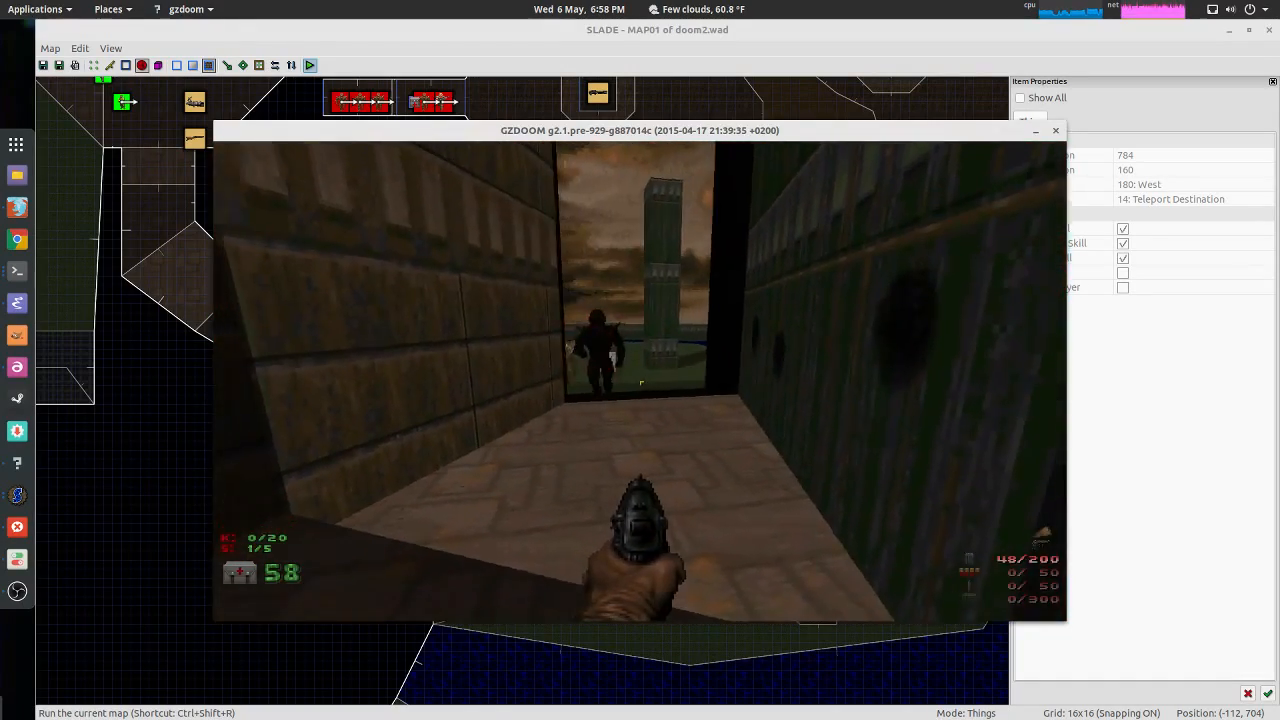
key(ctrl)
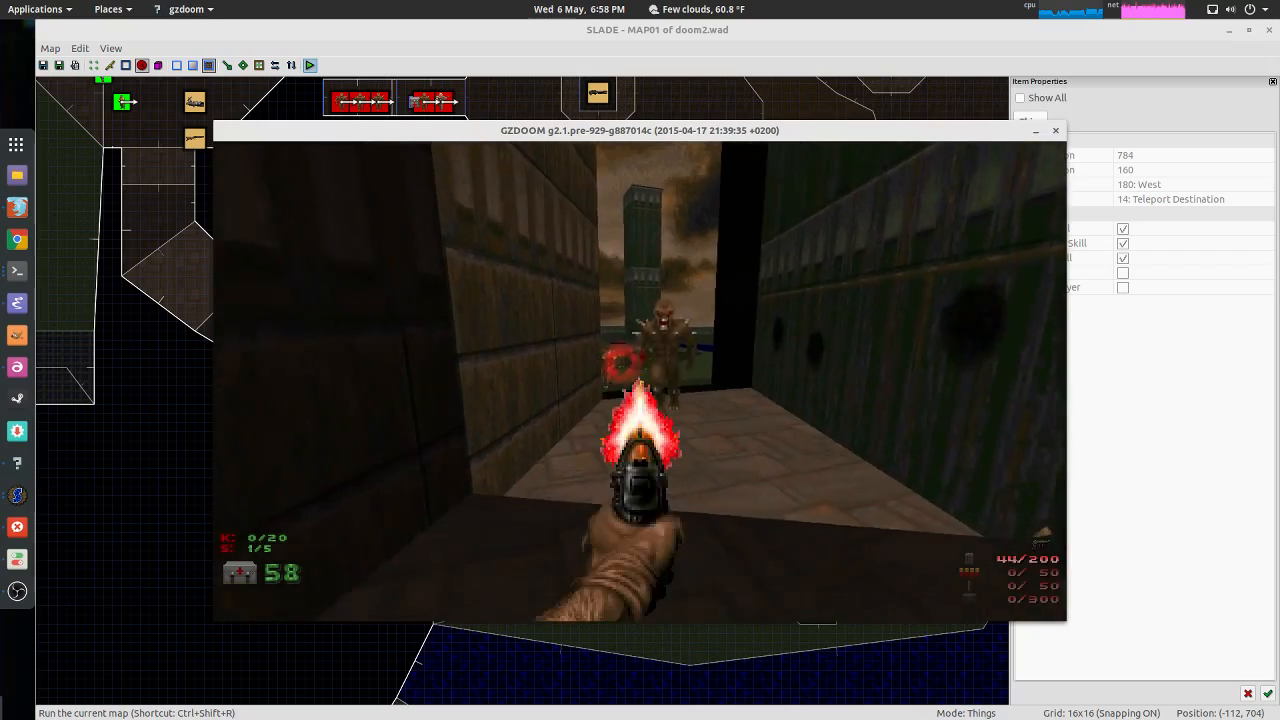
key(ctrl)
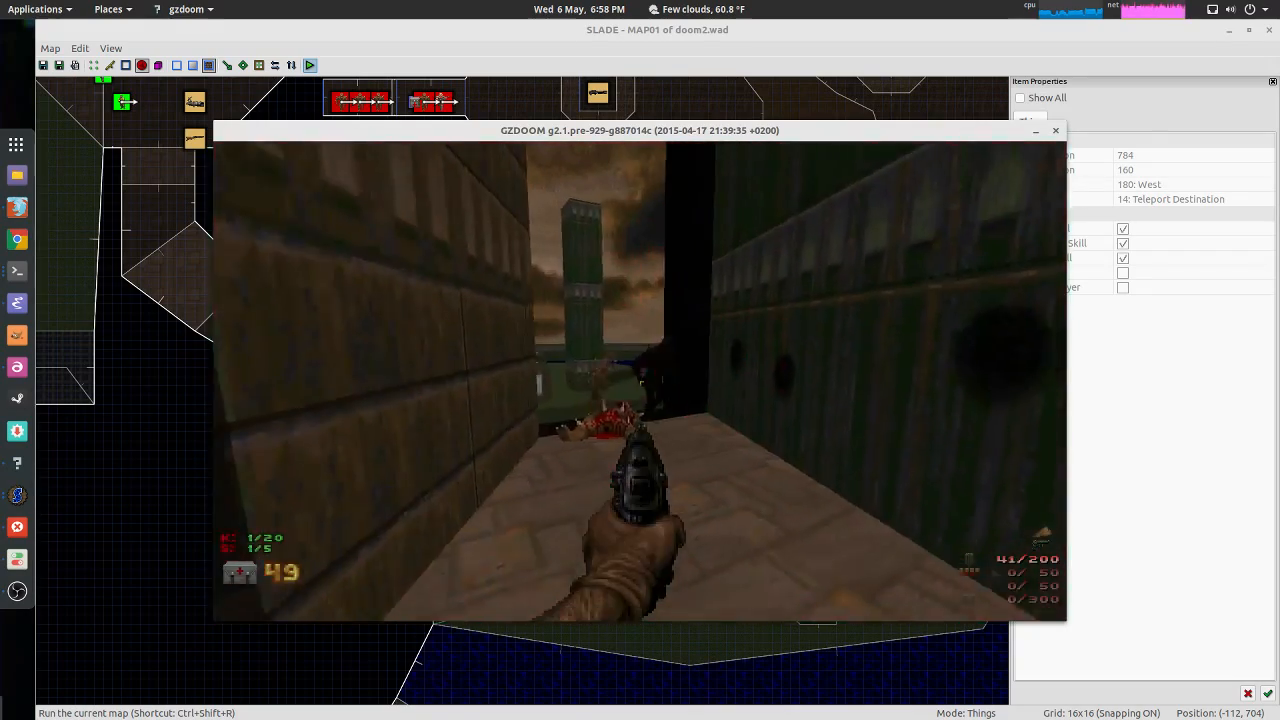
key(ctrl)
key(w)
key(grave)
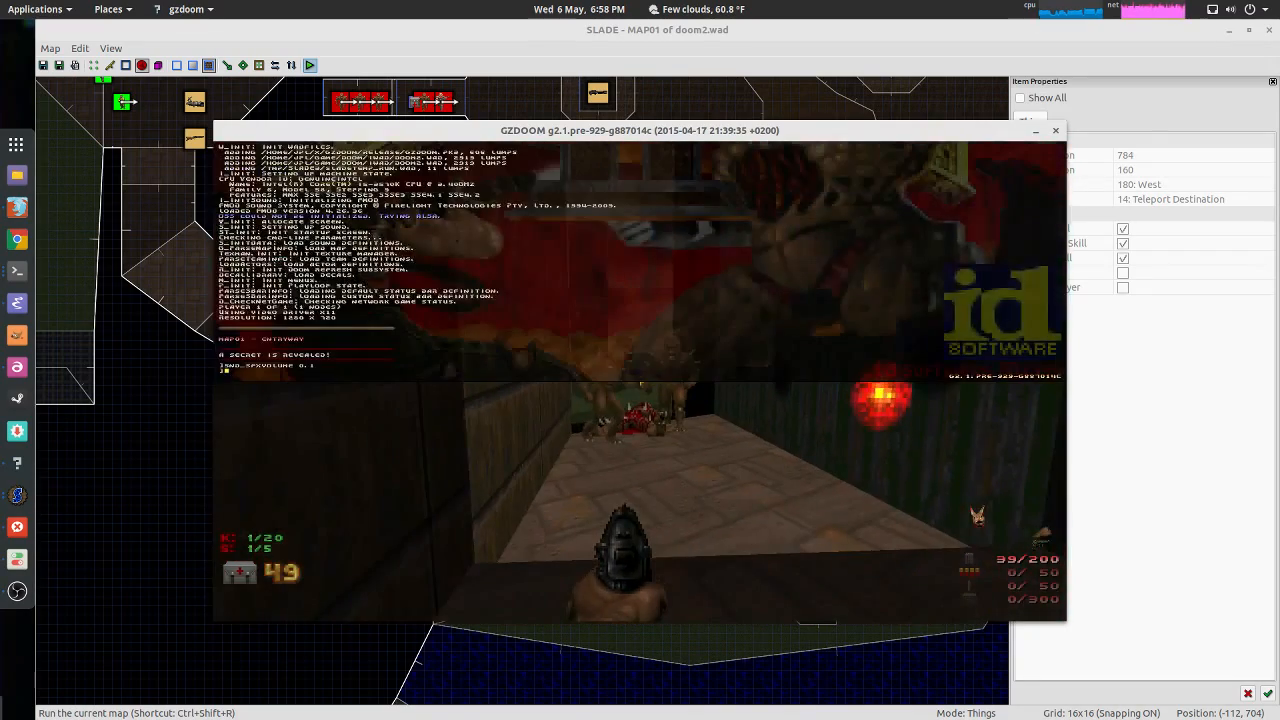
text(quit)
key(Return)
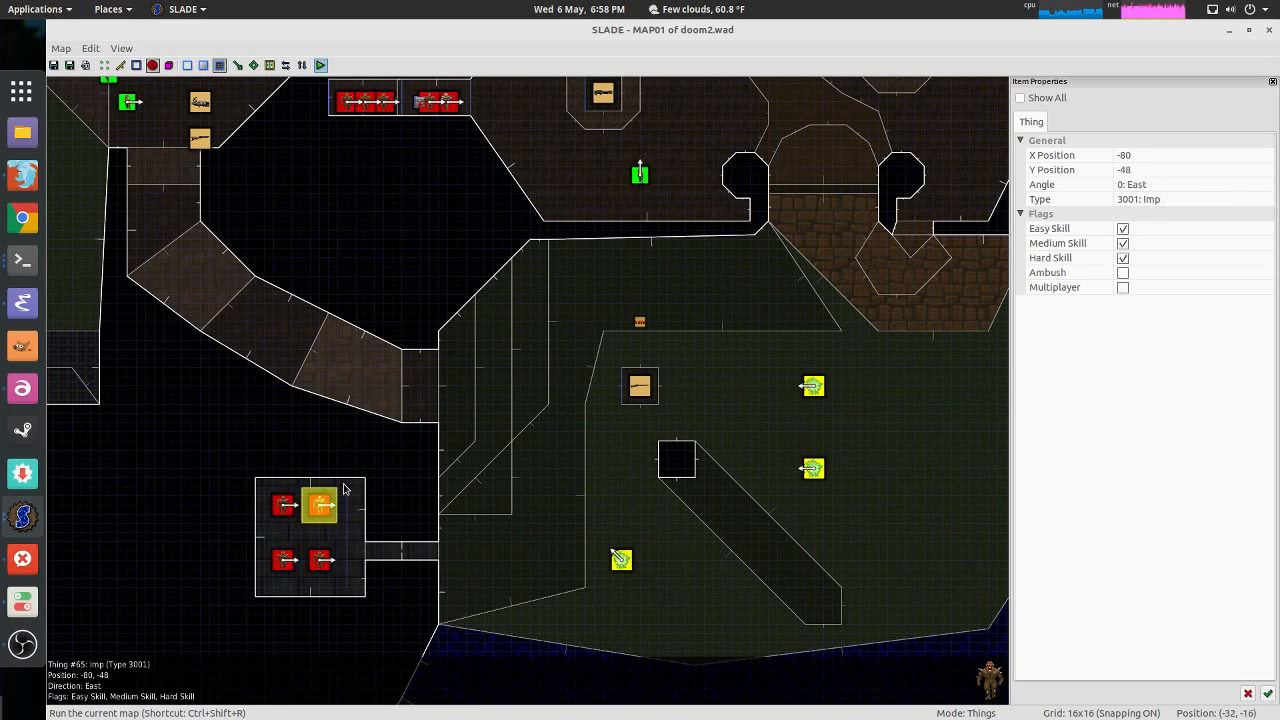
middle_drag(395, 435, 435, 382)
drag(310, 387, 348, 501)
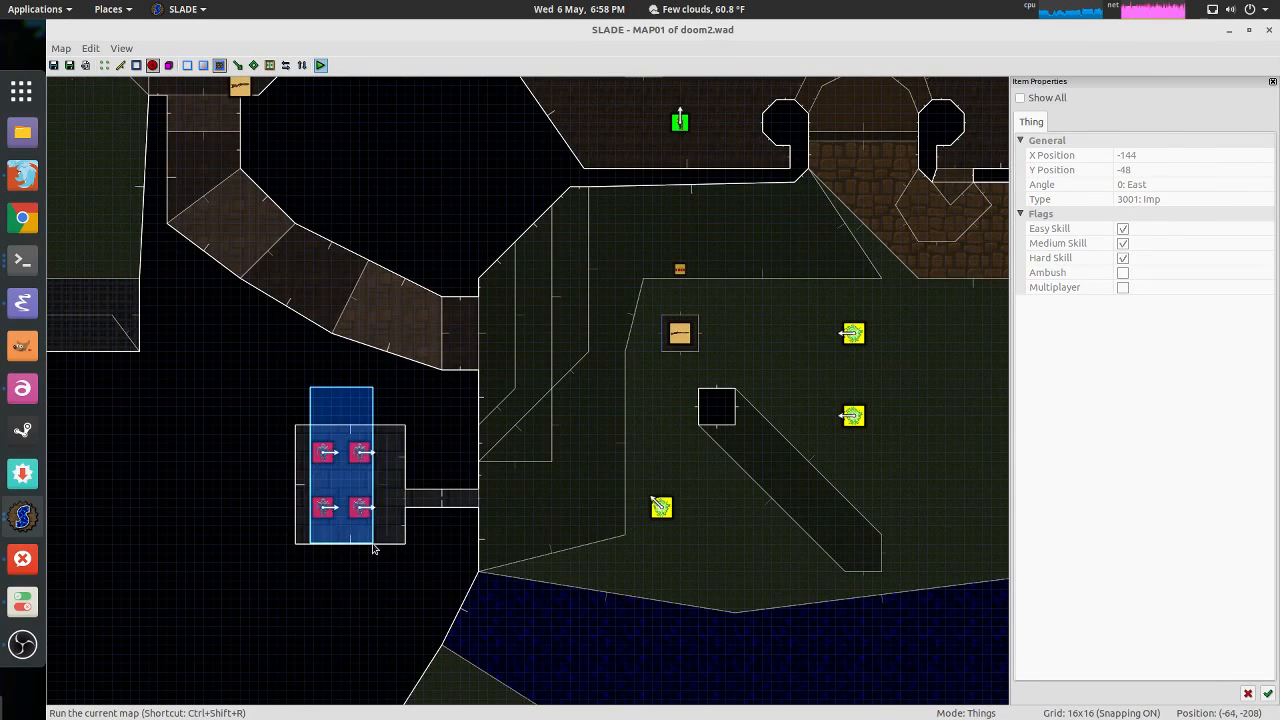
drag(373, 548, 374, 548)
click(308, 357)
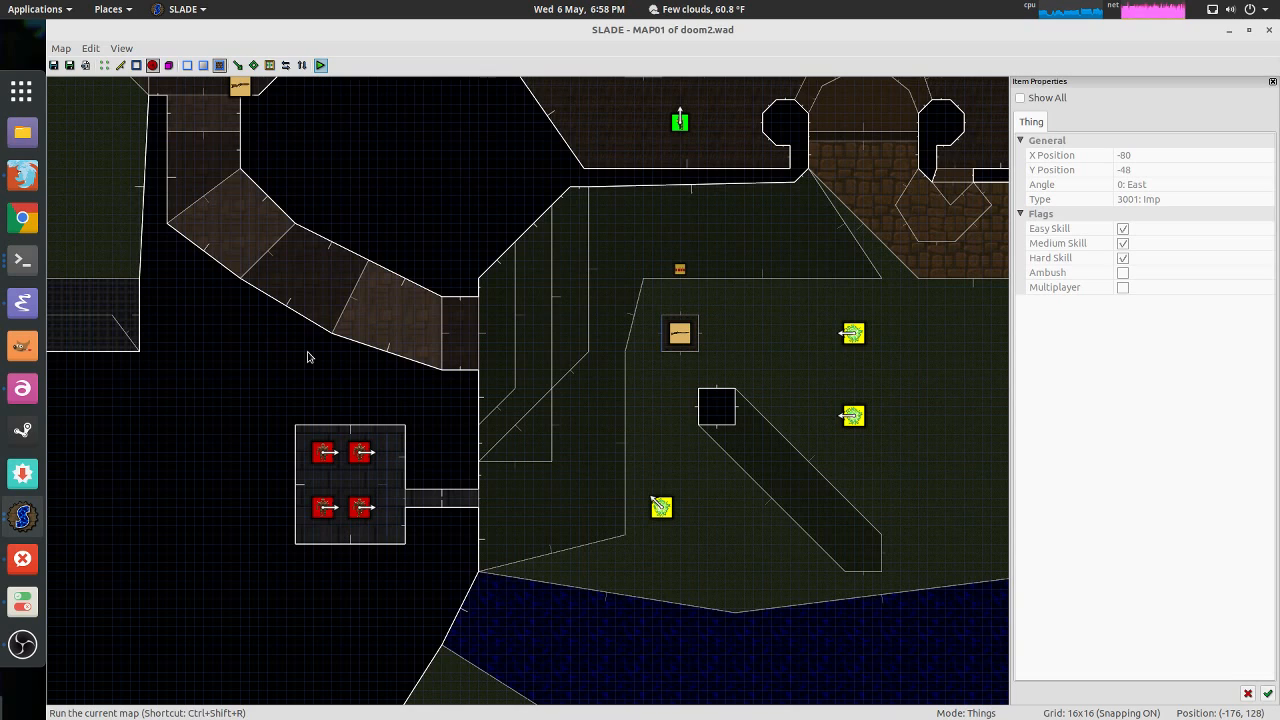
Step: Run the map again at Skill 3, inspect the grass yard and its steps with a test shot, and quit through the console
click(321, 65)
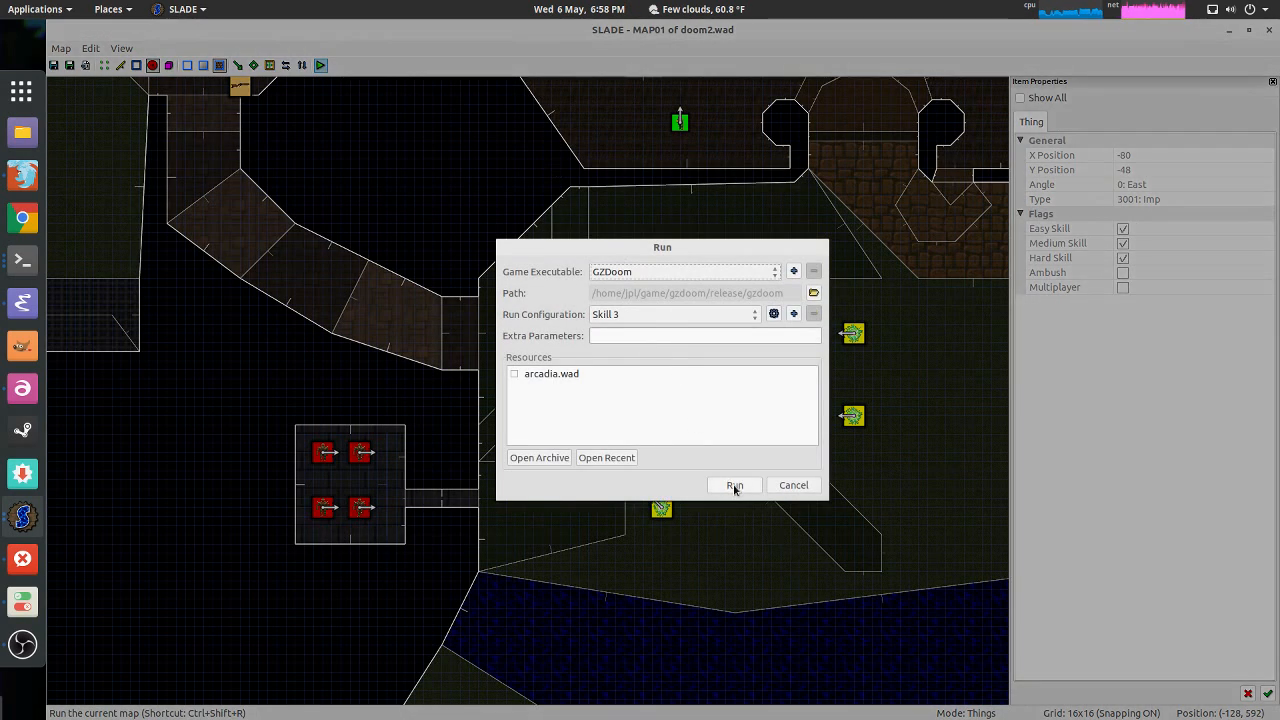
click(733, 486)
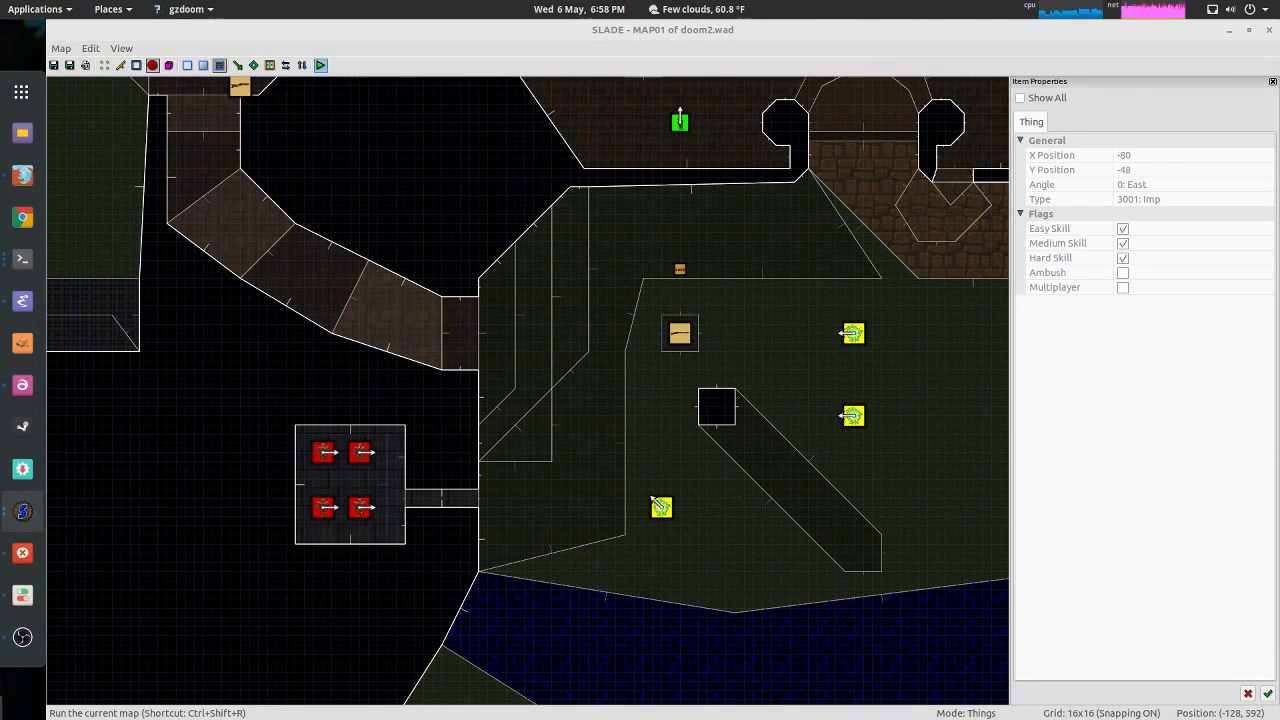
key(w)
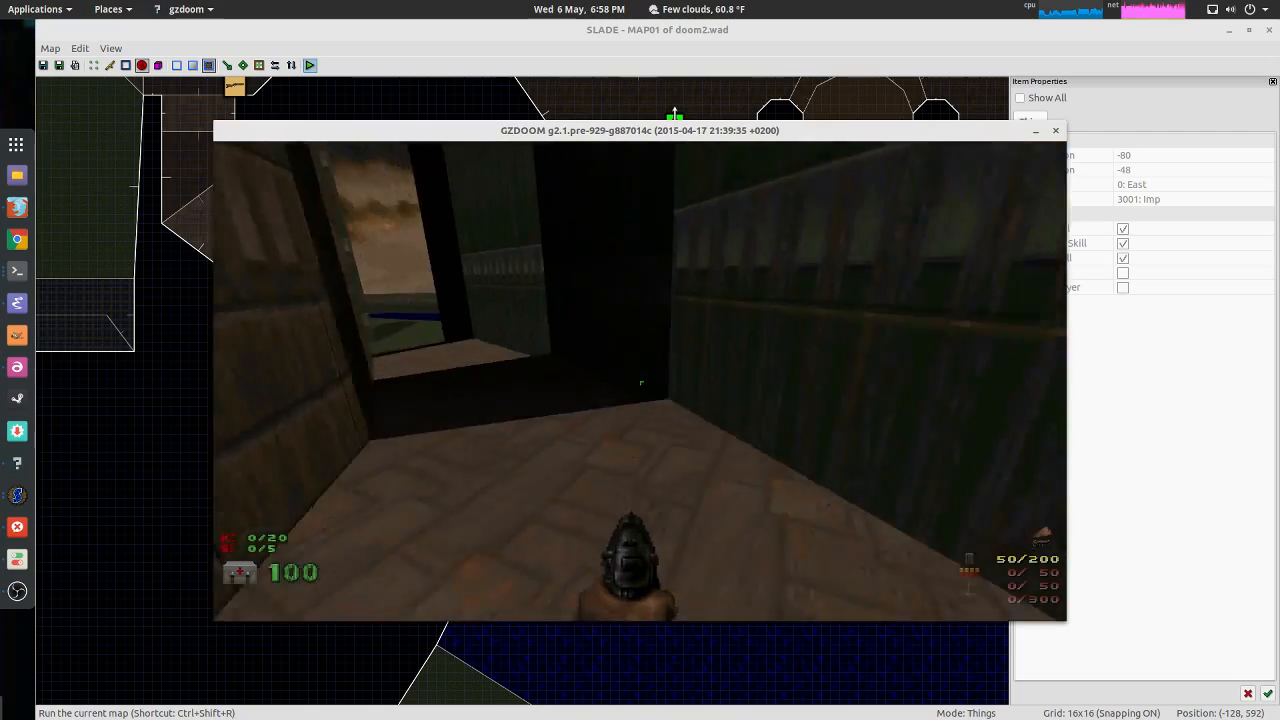
key(w)
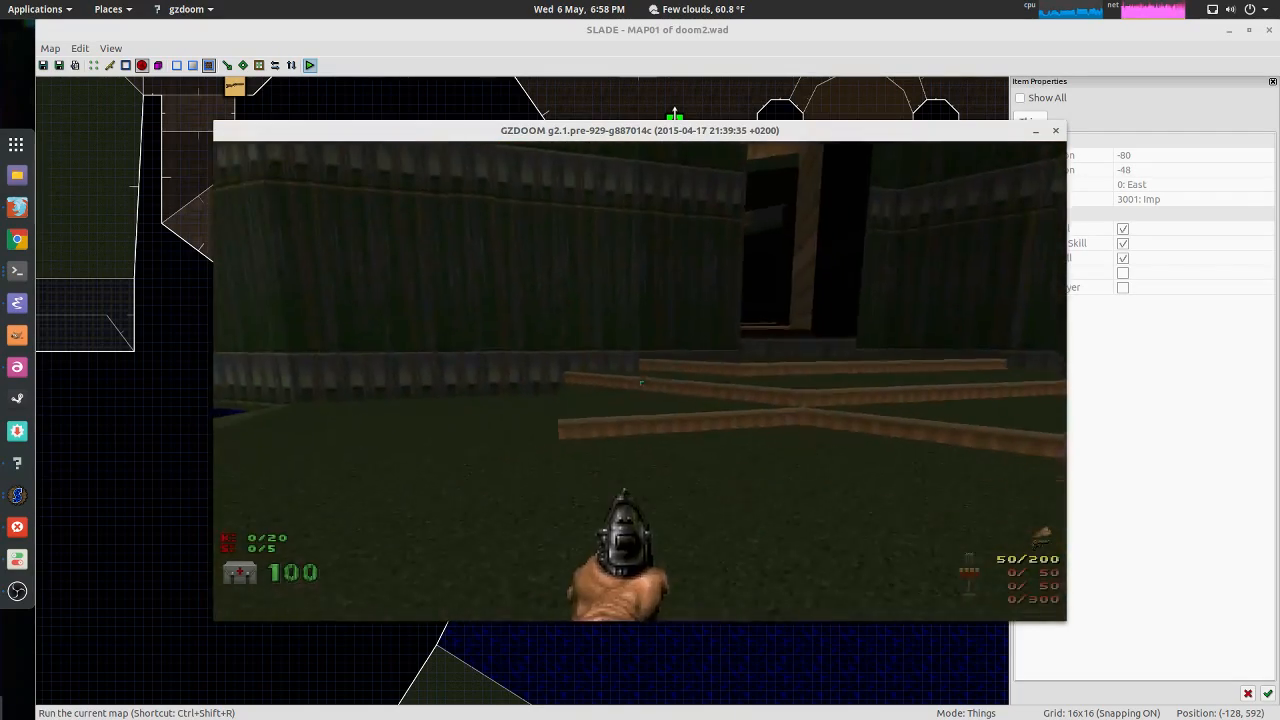
click(641, 383)
key(w)
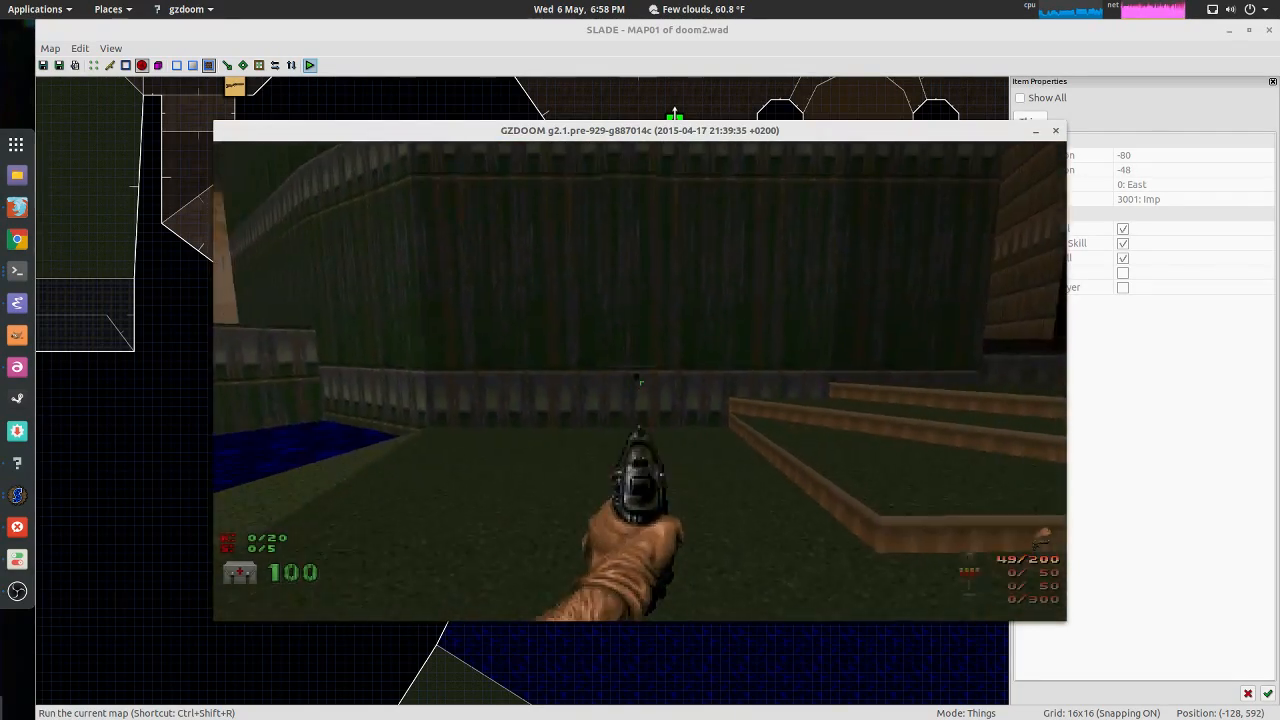
key(grave)
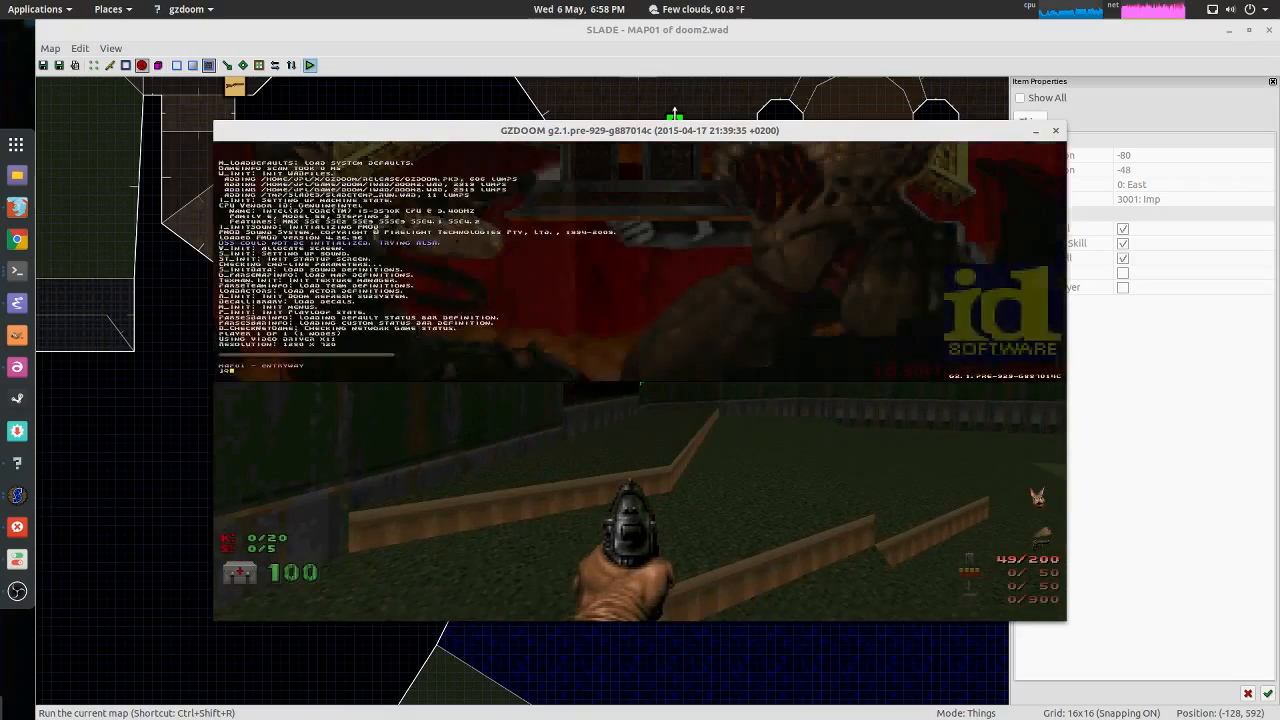
text(quit)
key(Return)
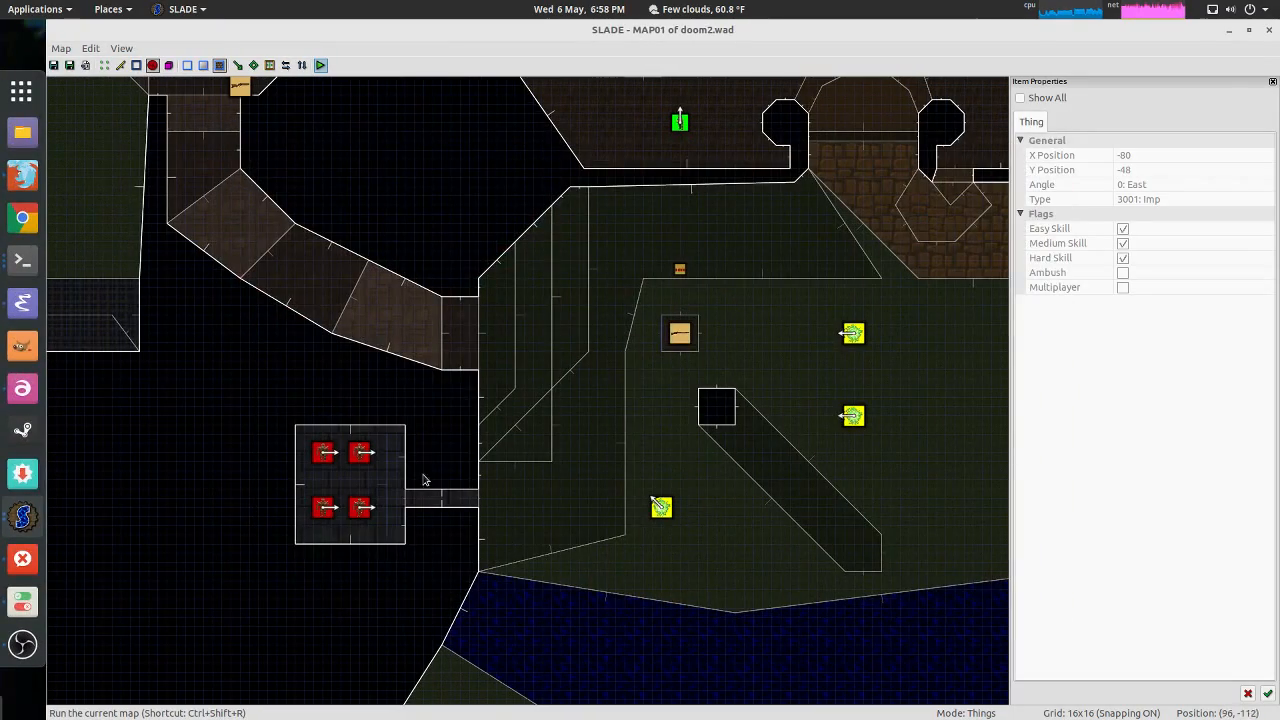
Step: Move the west wall of the imp room about 64 units west to lengthen the room
scroll(423, 503, up, 5)
scroll(433, 498, down, 6)
scroll(438, 492, up, 3)
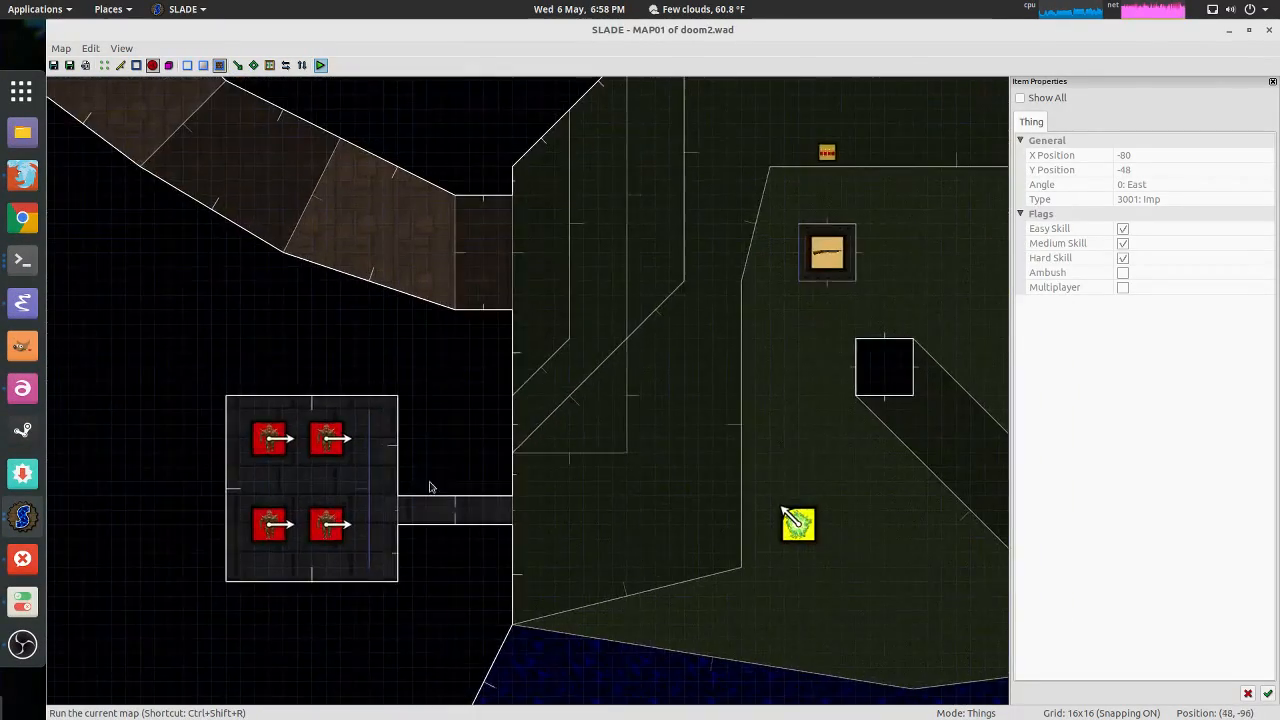
middle_drag(393, 475, 654, 402)
key(l)
drag(490, 363, 440, 365)
Step: Select all four imps and move them together about 64 units west within the room
key(t)
drag(490, 298, 630, 505)
drag(592, 358, 533, 360)
Step: Draw two lines across the imp room at X -96 and -64 to form a strip east of the imps
scroll(600, 288, up, 2)
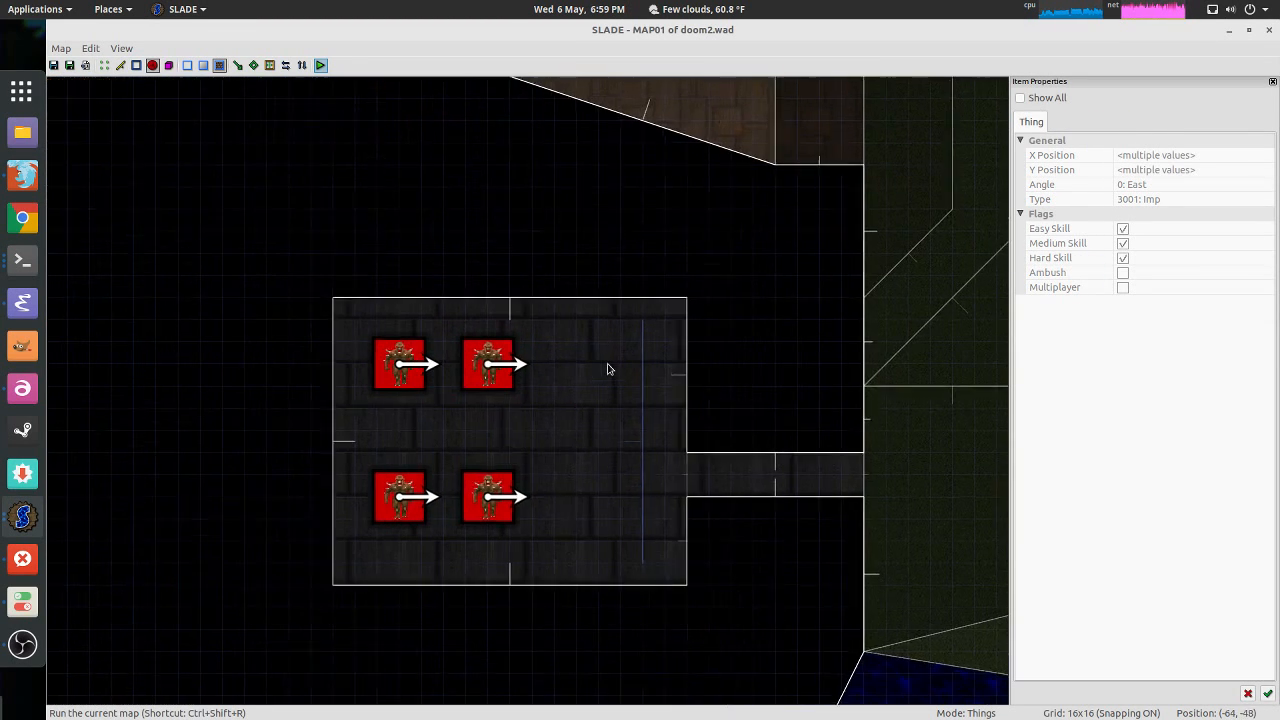
key(space)
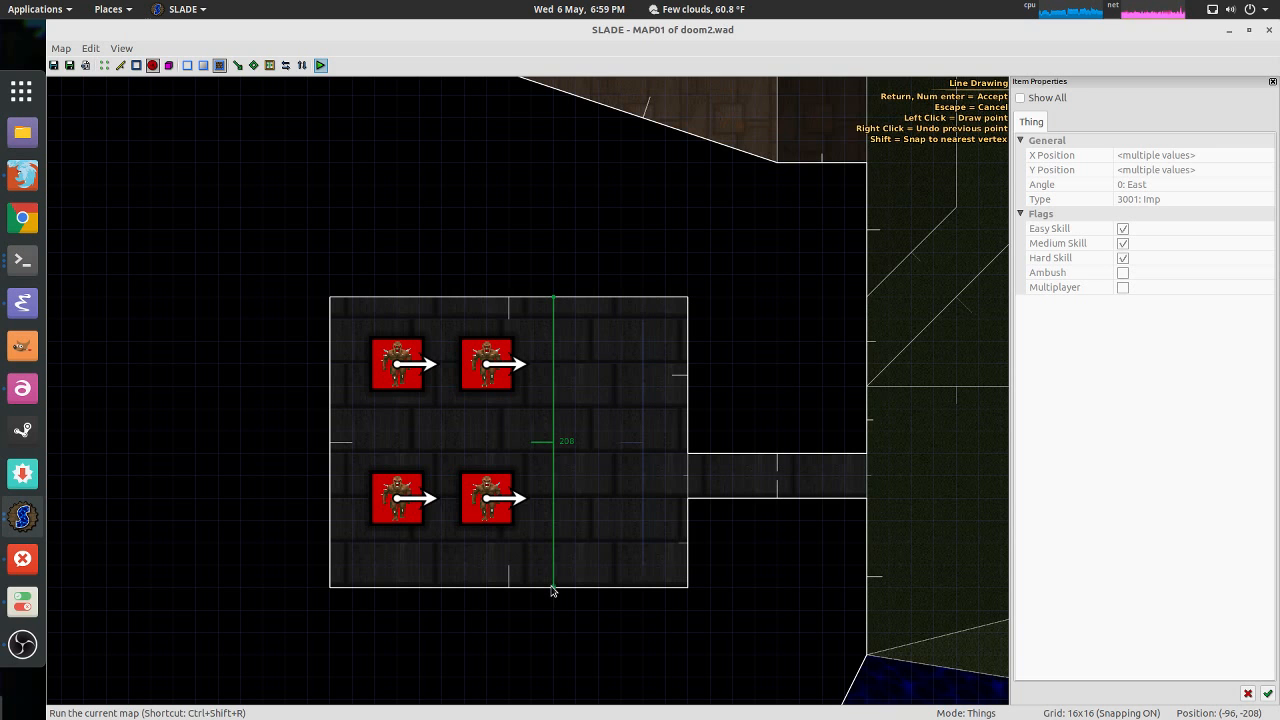
click(553, 587)
key(space)
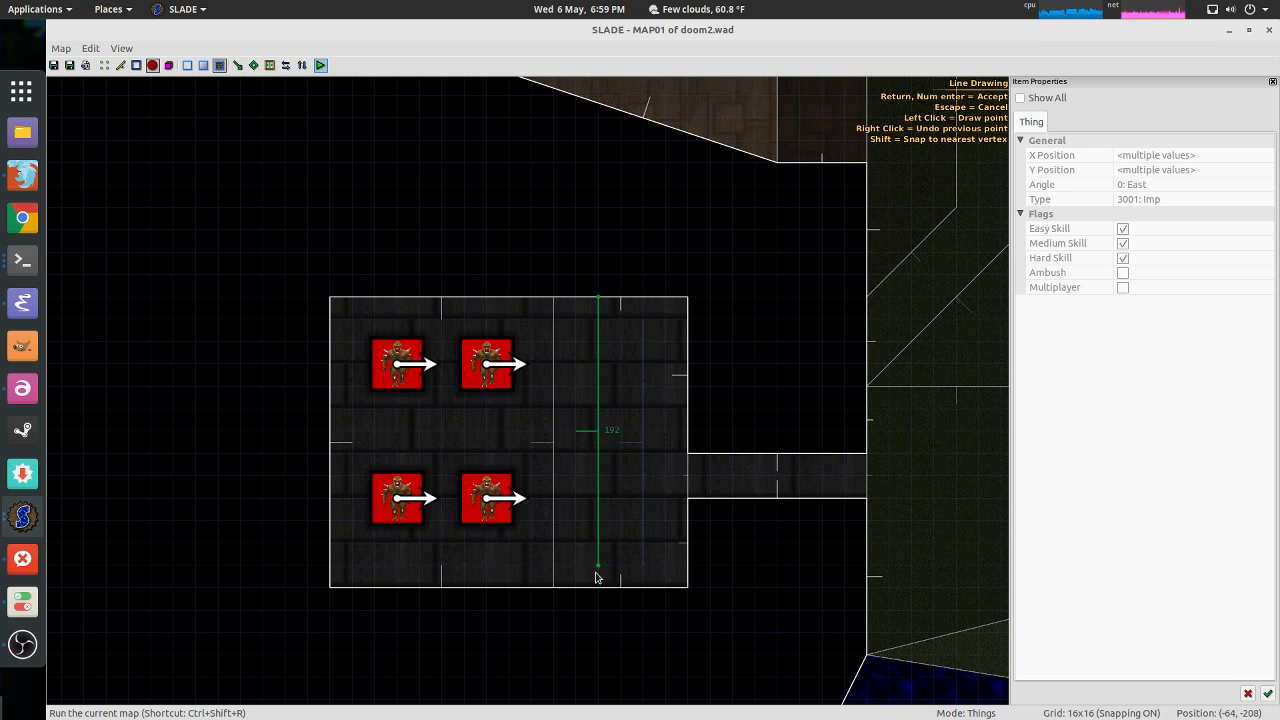
key(Escape)
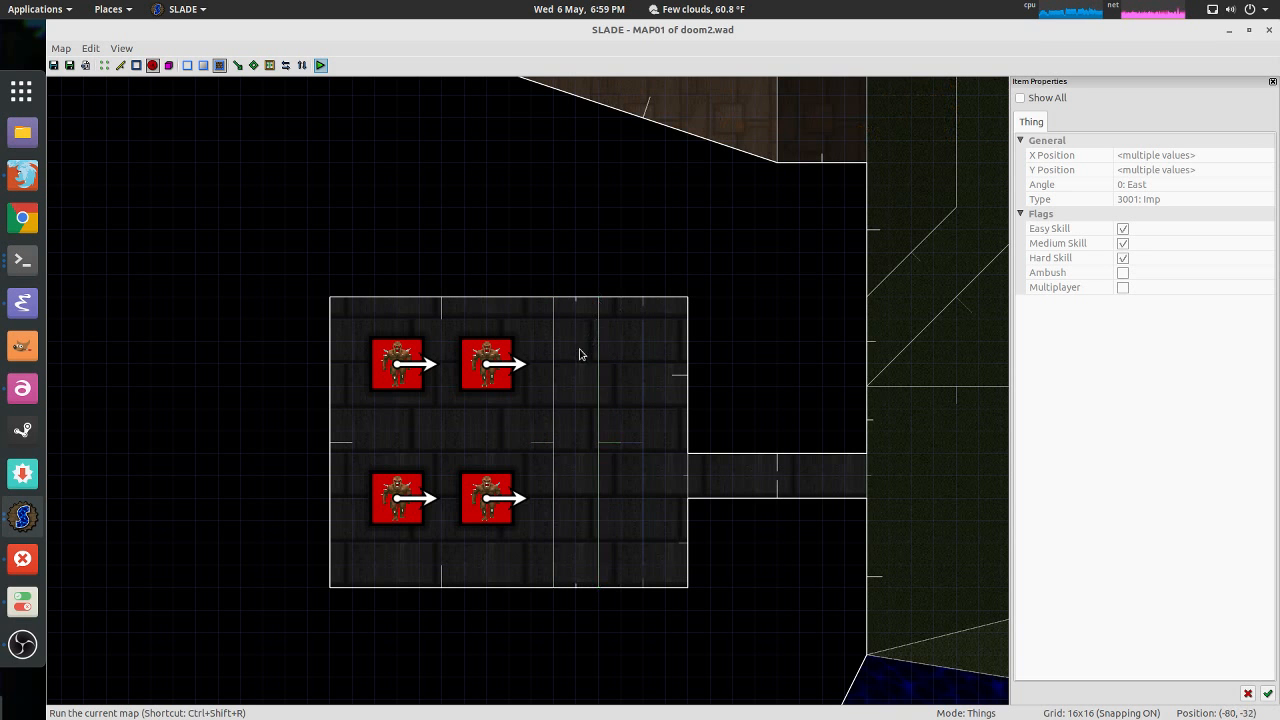
Step: In the 3D view, raise the strip's floor to 48 and texture its exposed sides with STONE2
key(q)
key(w)
key(s)
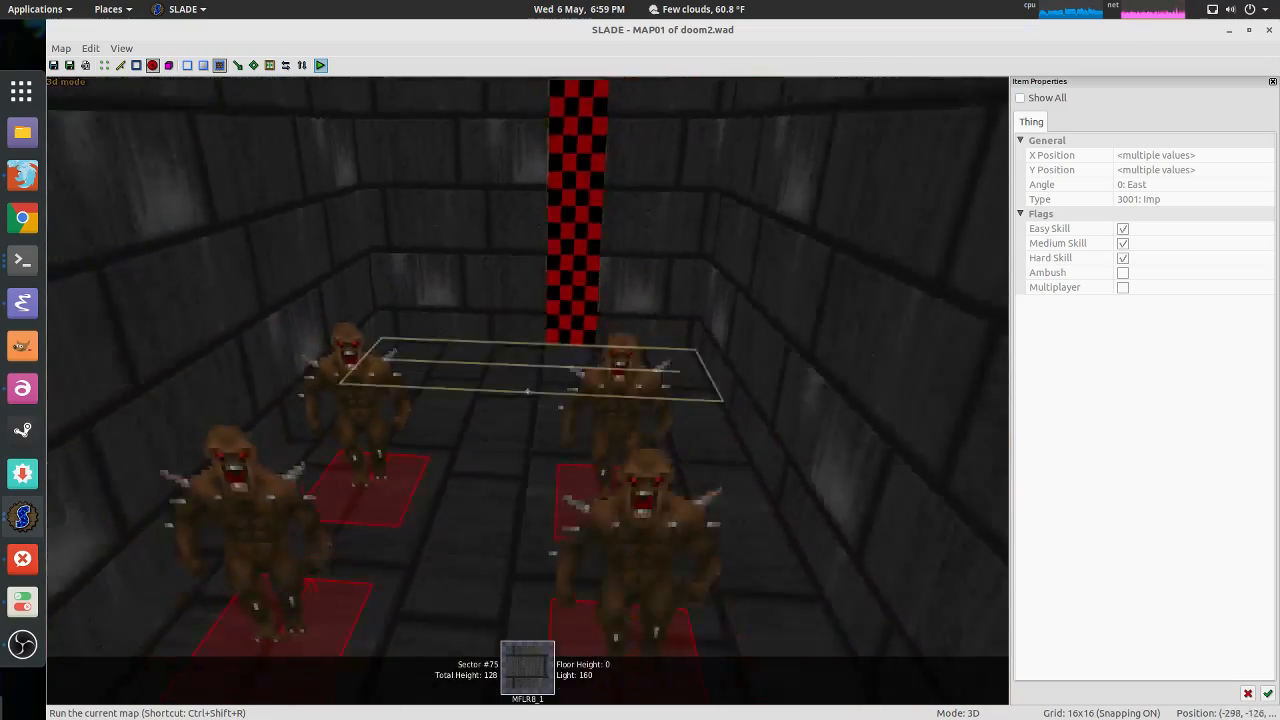
key(d)
key(w)
key(w)
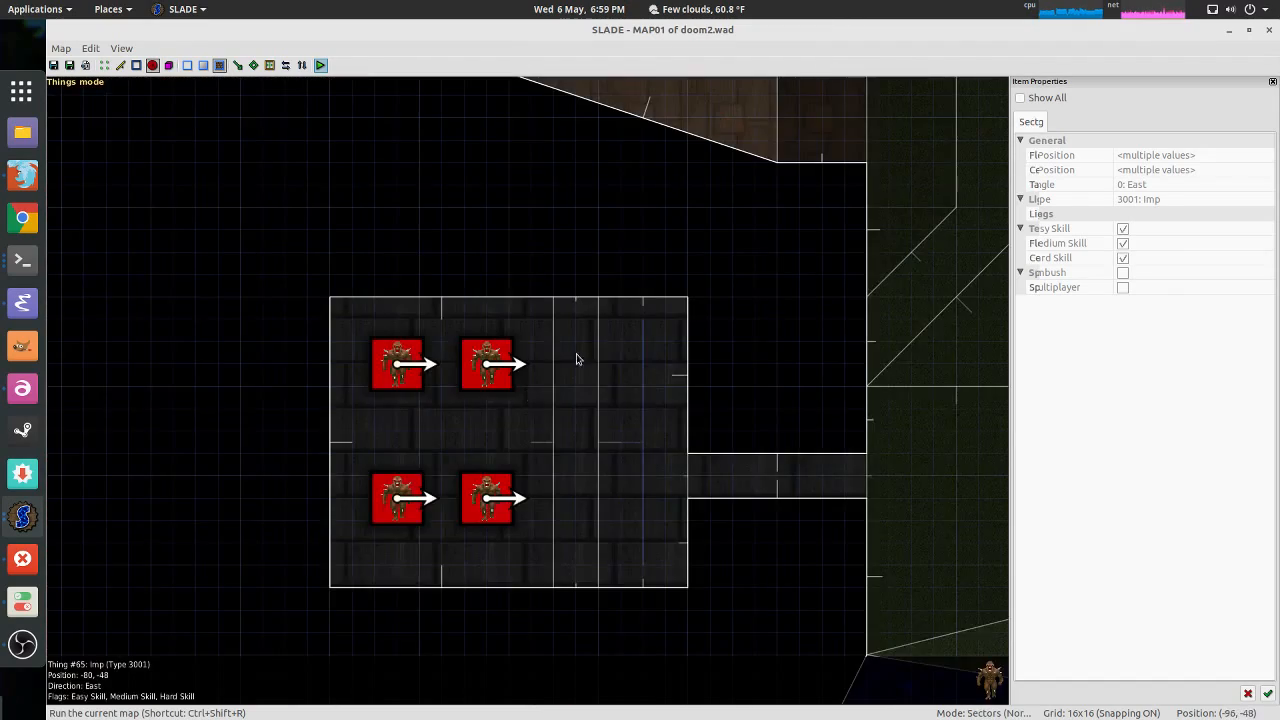
Step: Give the raised strip sector the tag 56
scroll(583, 349, down, 3)
middle_drag(631, 297, 503, 357)
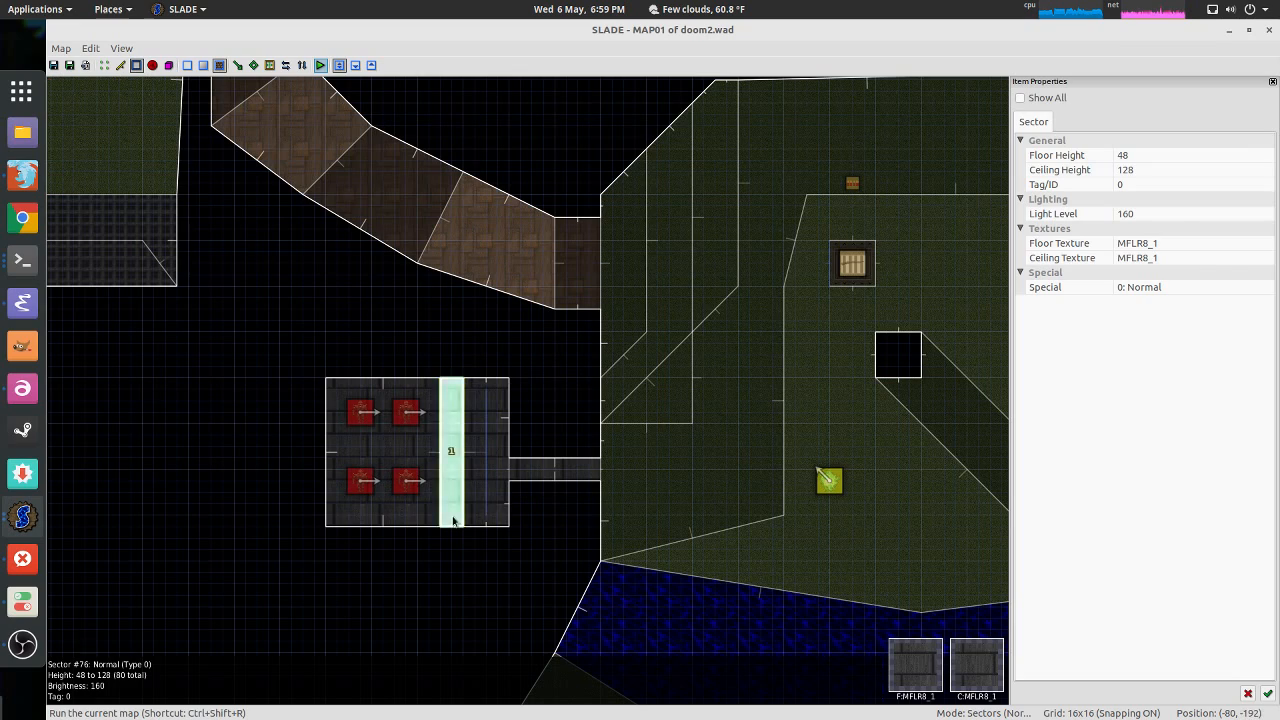
text(56)
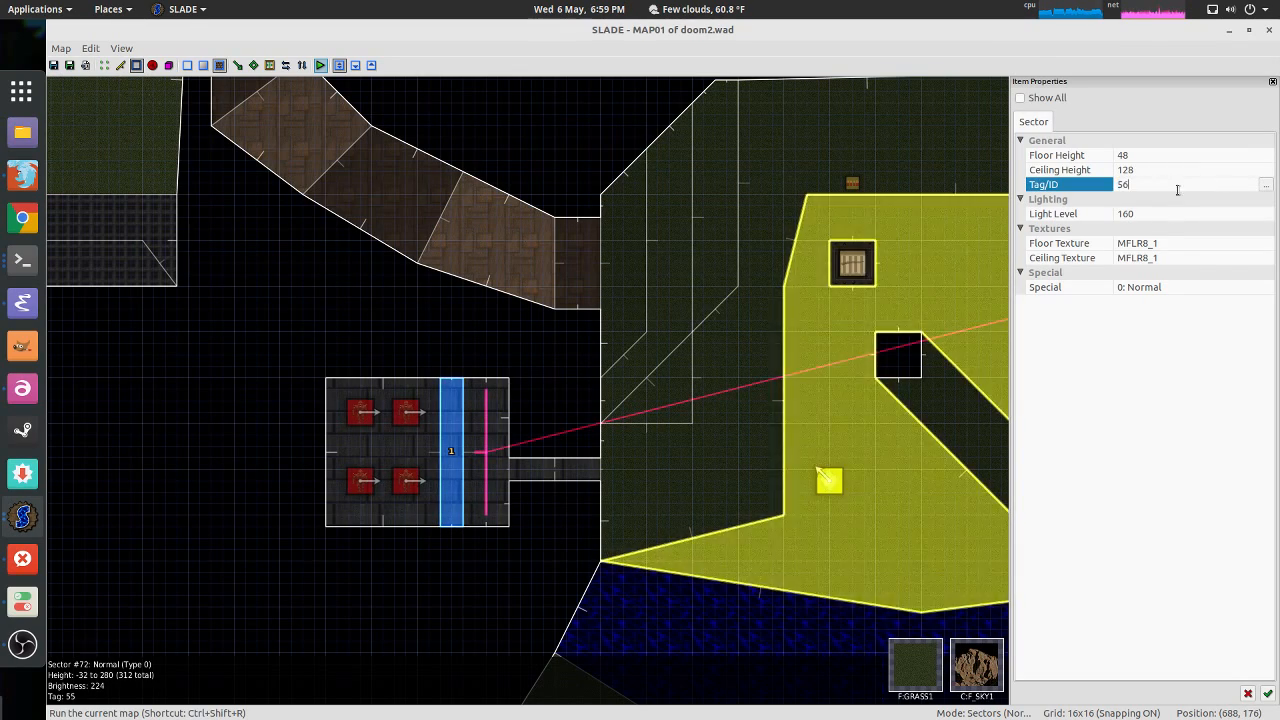
click(1266, 693)
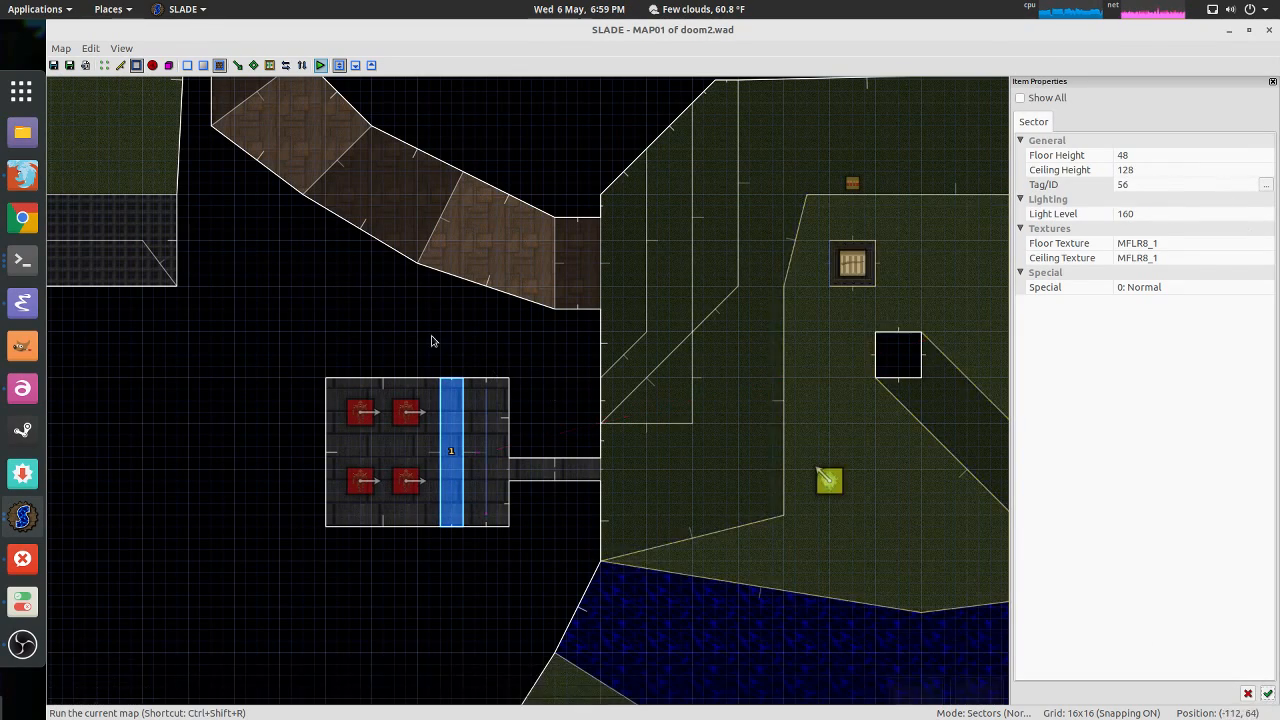
click(449, 391)
Step: Set the sector tag to 56 on the 128-unit line where the brown passage opens into the grass yard
middle_drag(797, 322, 726, 397)
key(l)
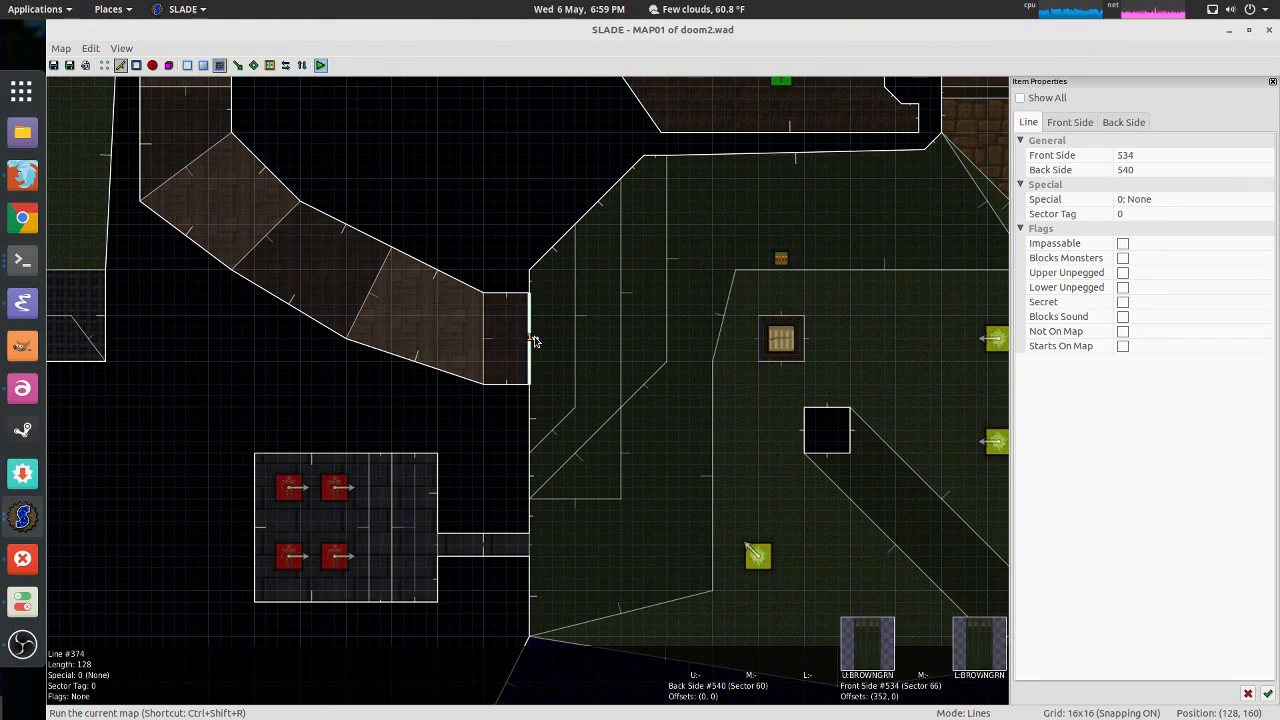
click(1151, 213)
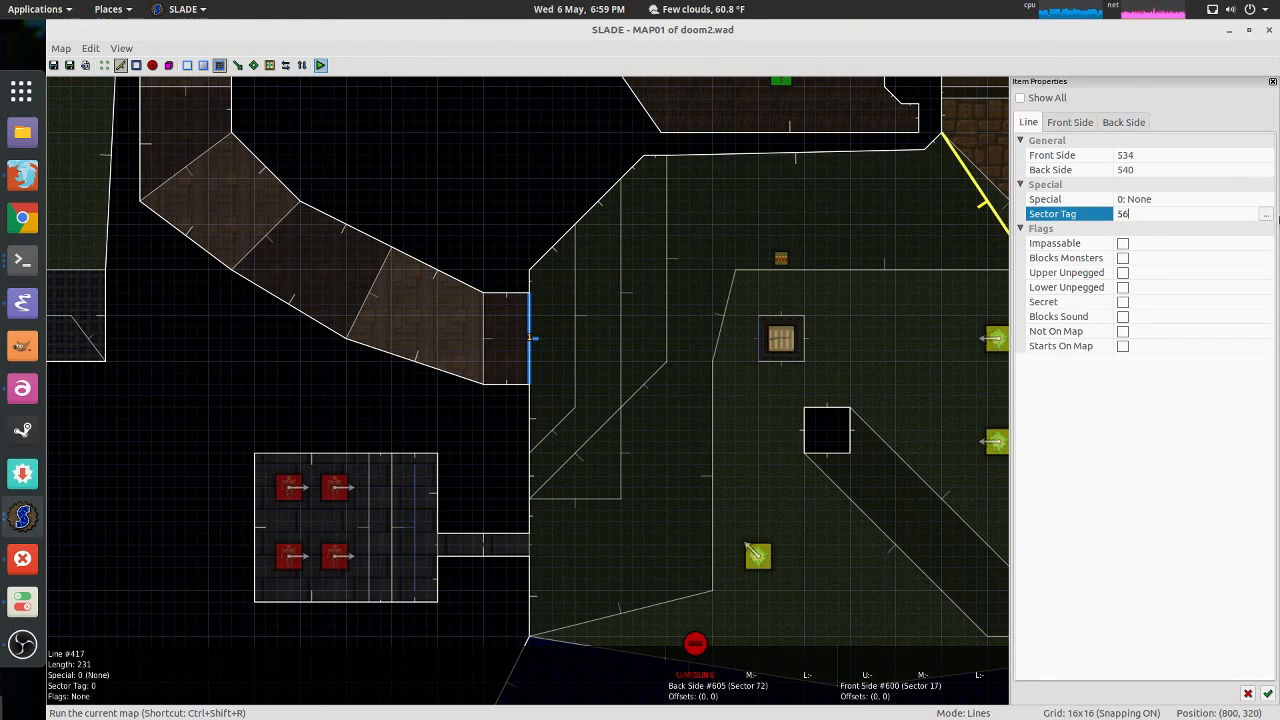
click(1264, 695)
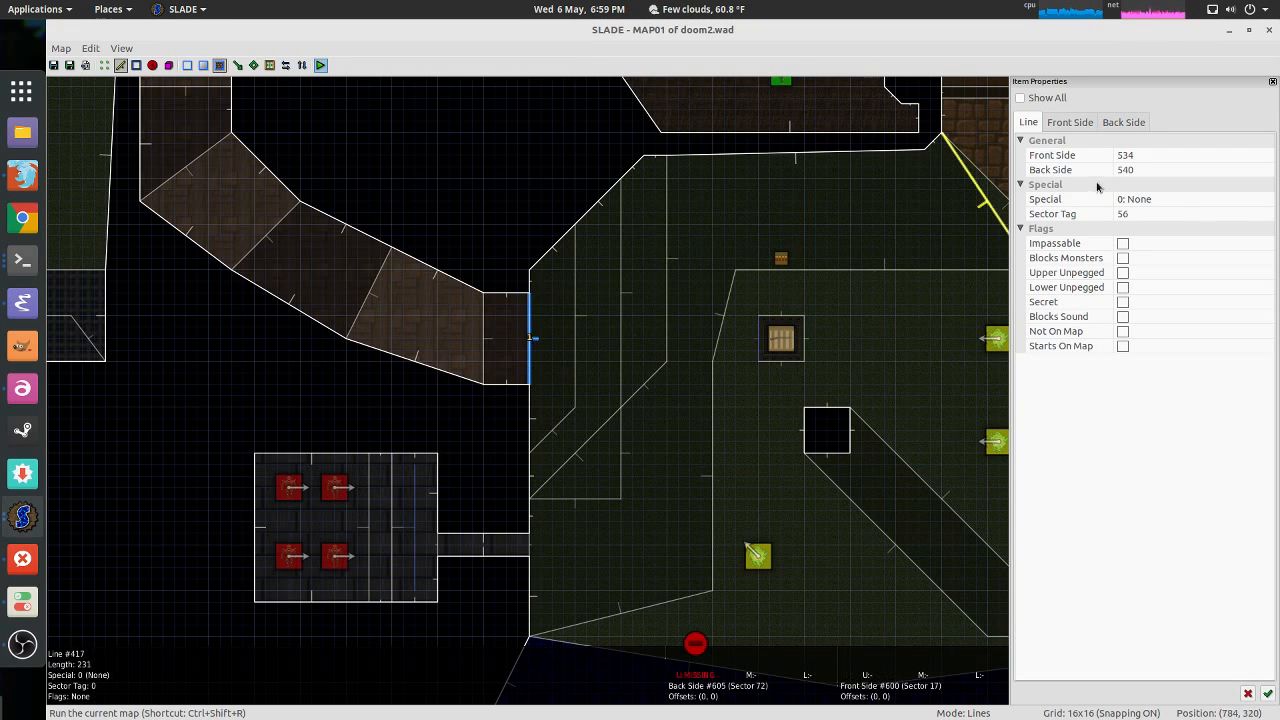
Step: Assign special 19: W1 Floor To Highest Adjacent Floor to the passage exit line
click(1190, 200)
click(1266, 200)
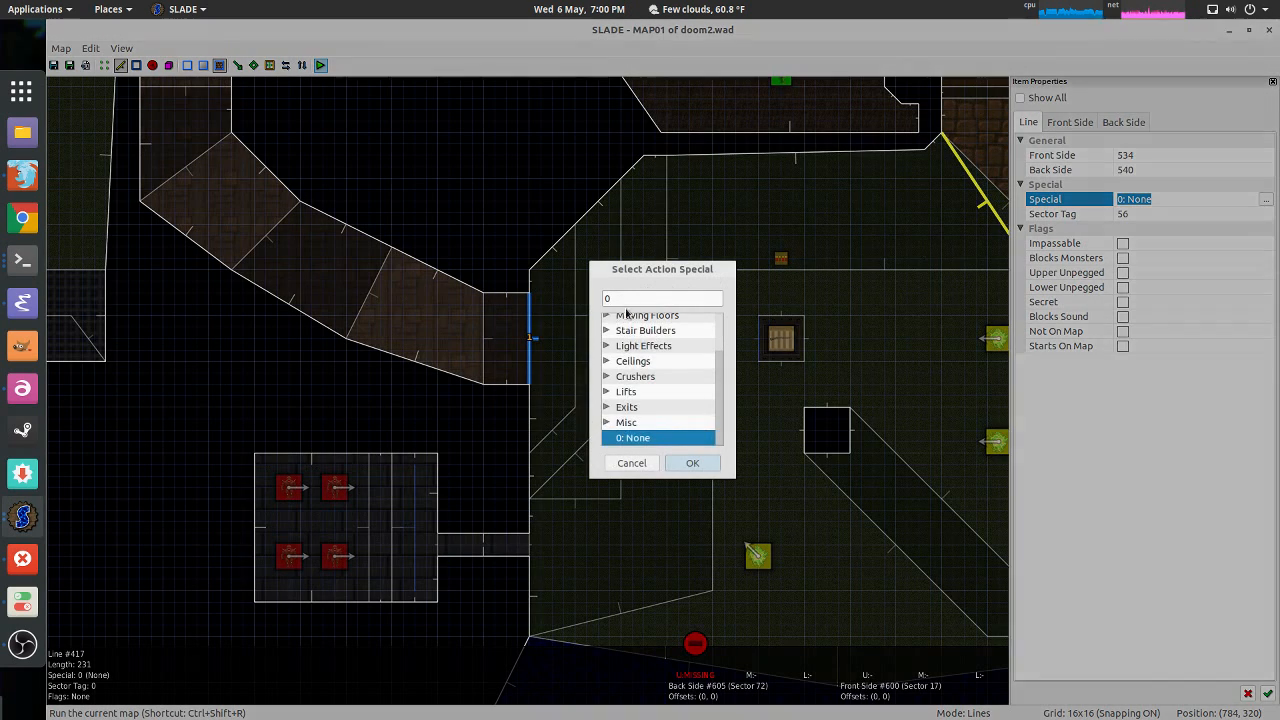
scroll(622, 330, up, 5)
click(606, 321)
click(616, 337)
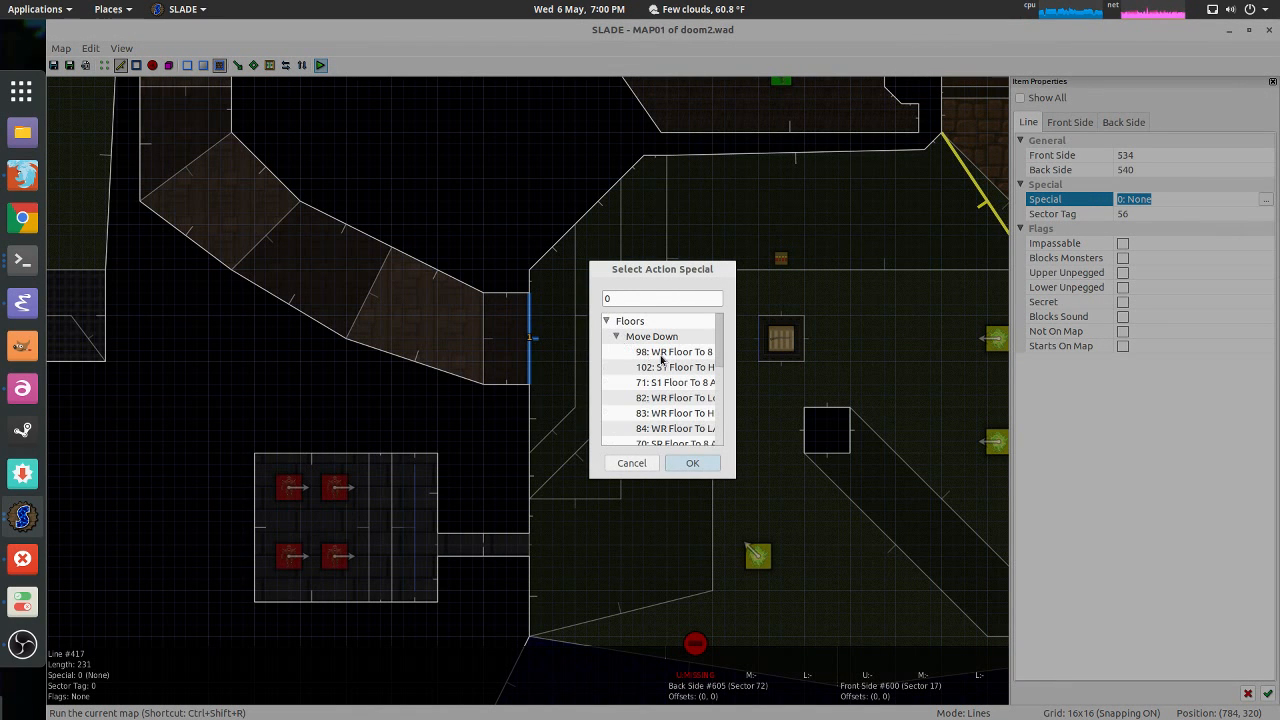
drag(730, 474, 838, 550)
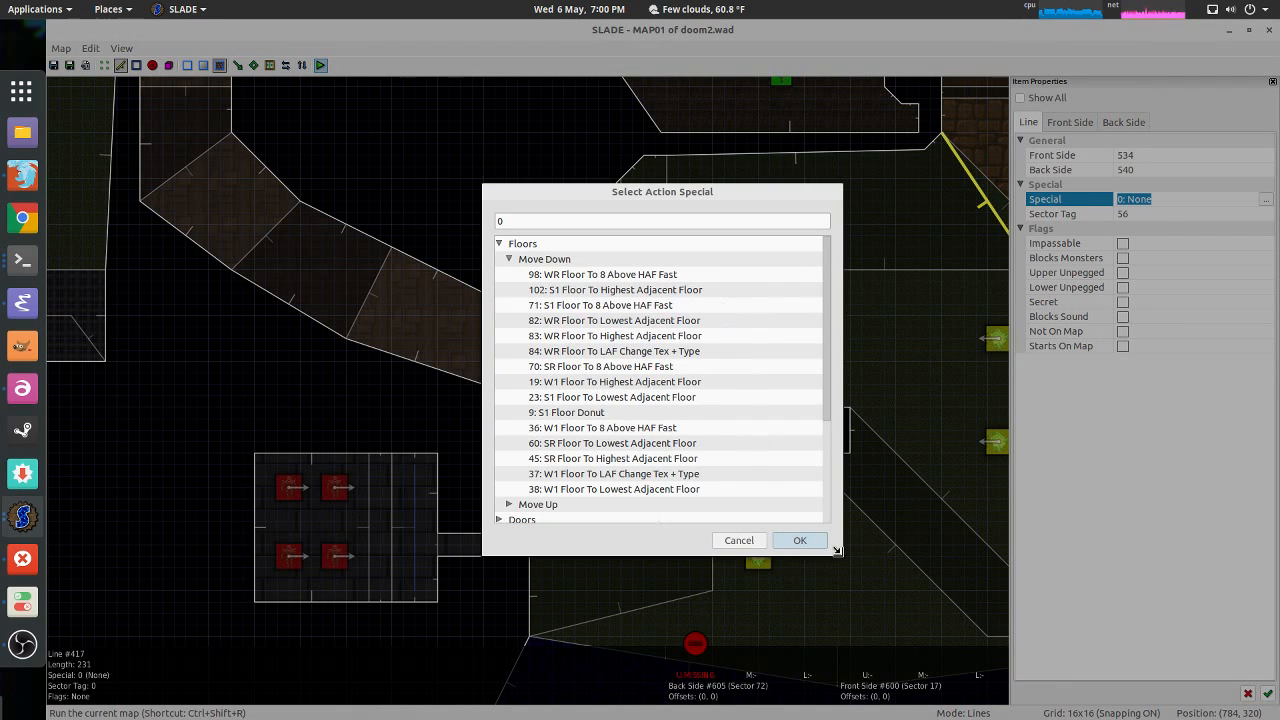
click(628, 274)
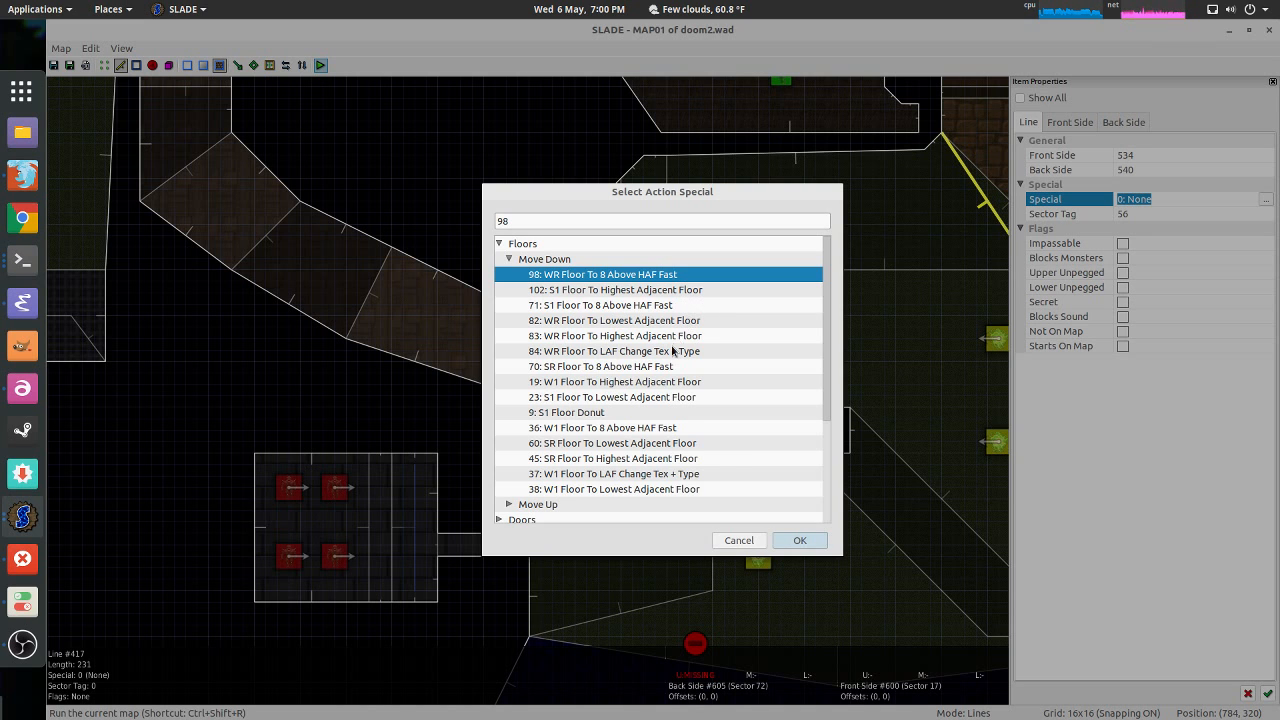
click(663, 396)
click(691, 383)
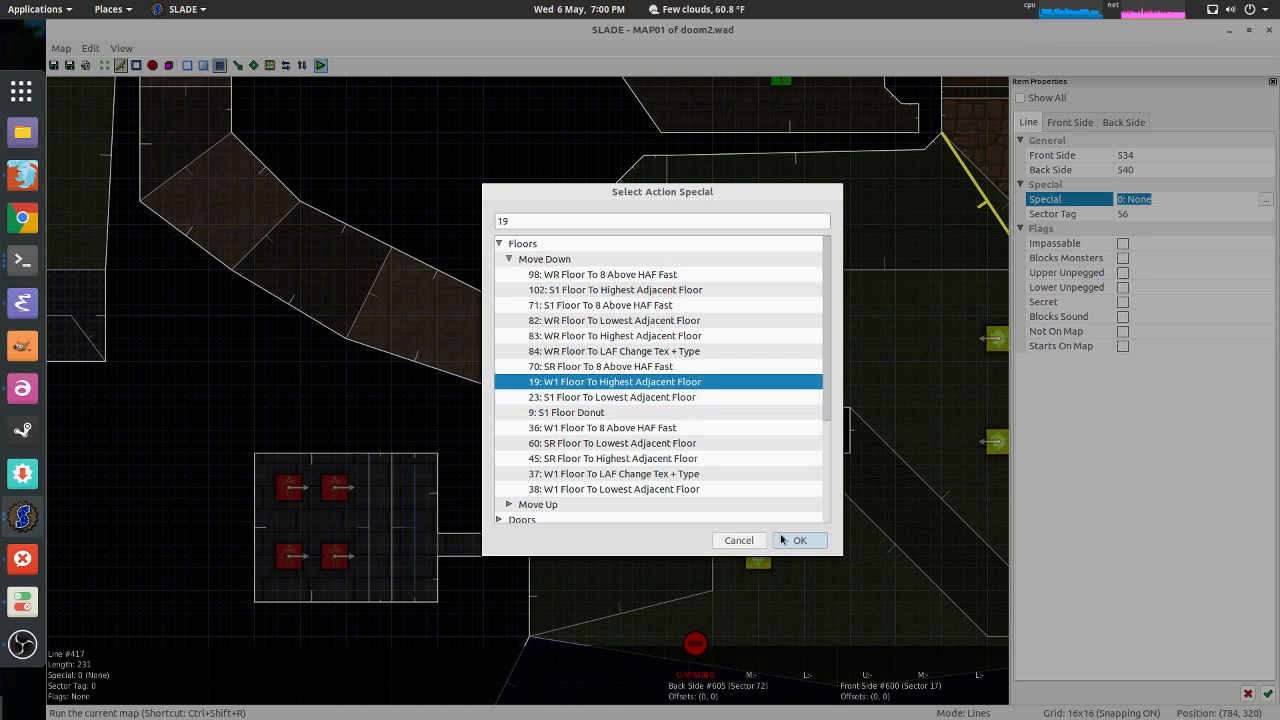
click(786, 540)
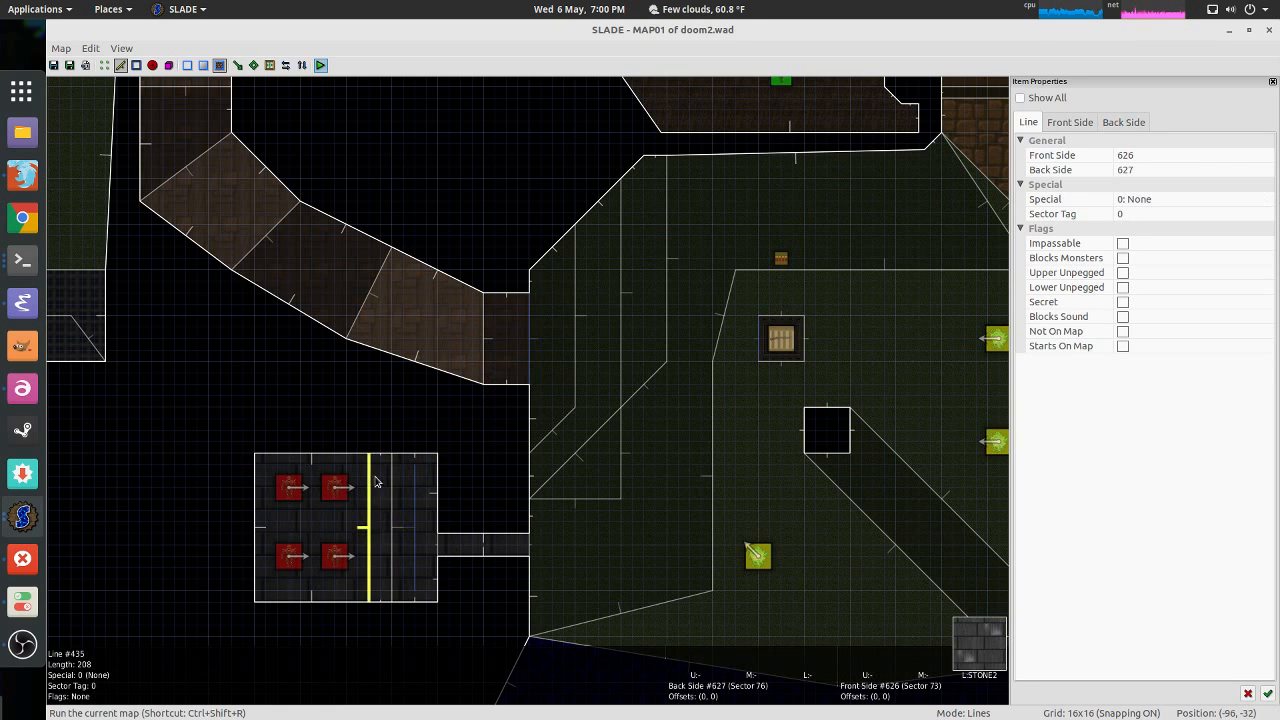
Step: Check the raised barrier strip beside the imps in the 3D view
key(q)
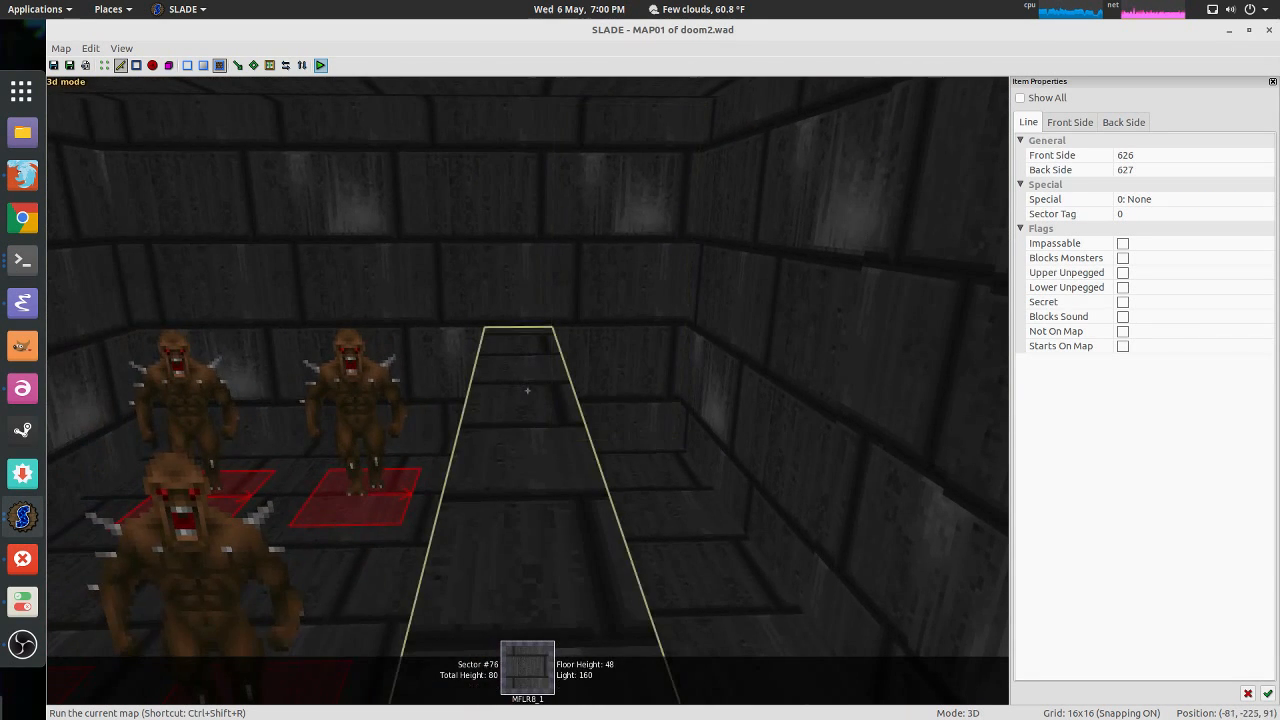
key(w)
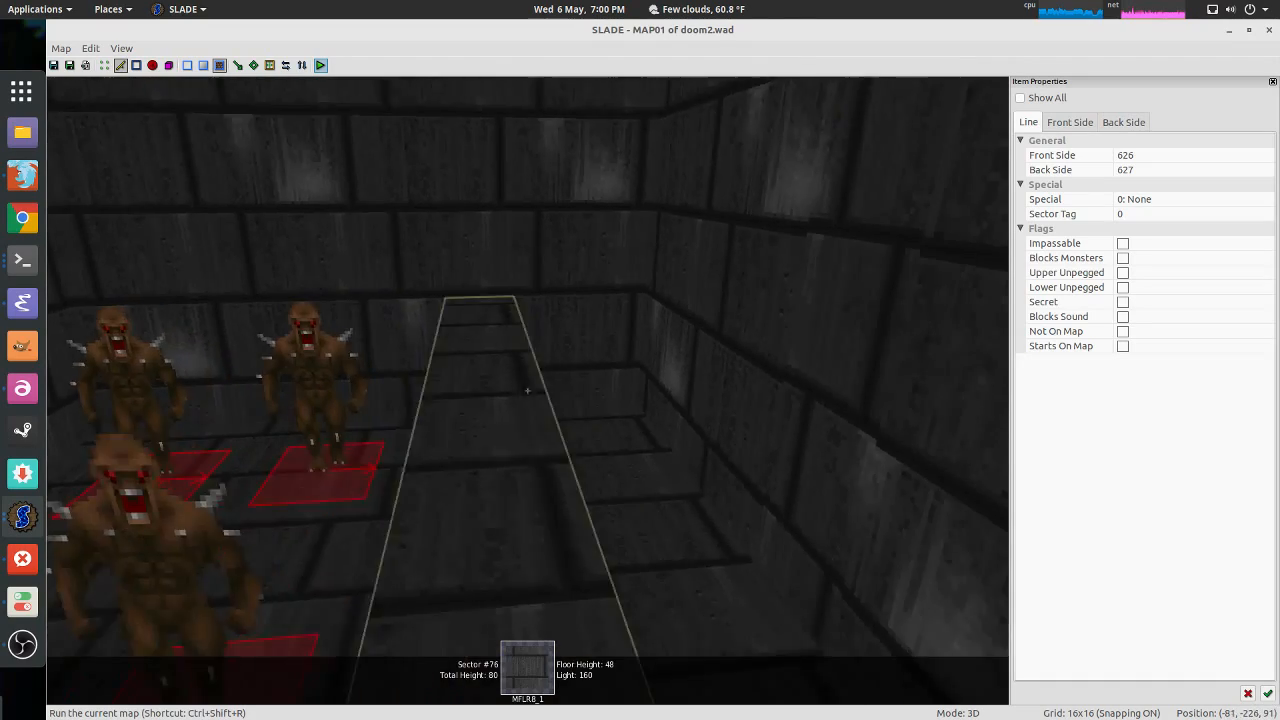
key(q)
Step: Run the map in GZDoom at Skill 3 and walk through the passage across the trigger line into the yard
click(320, 66)
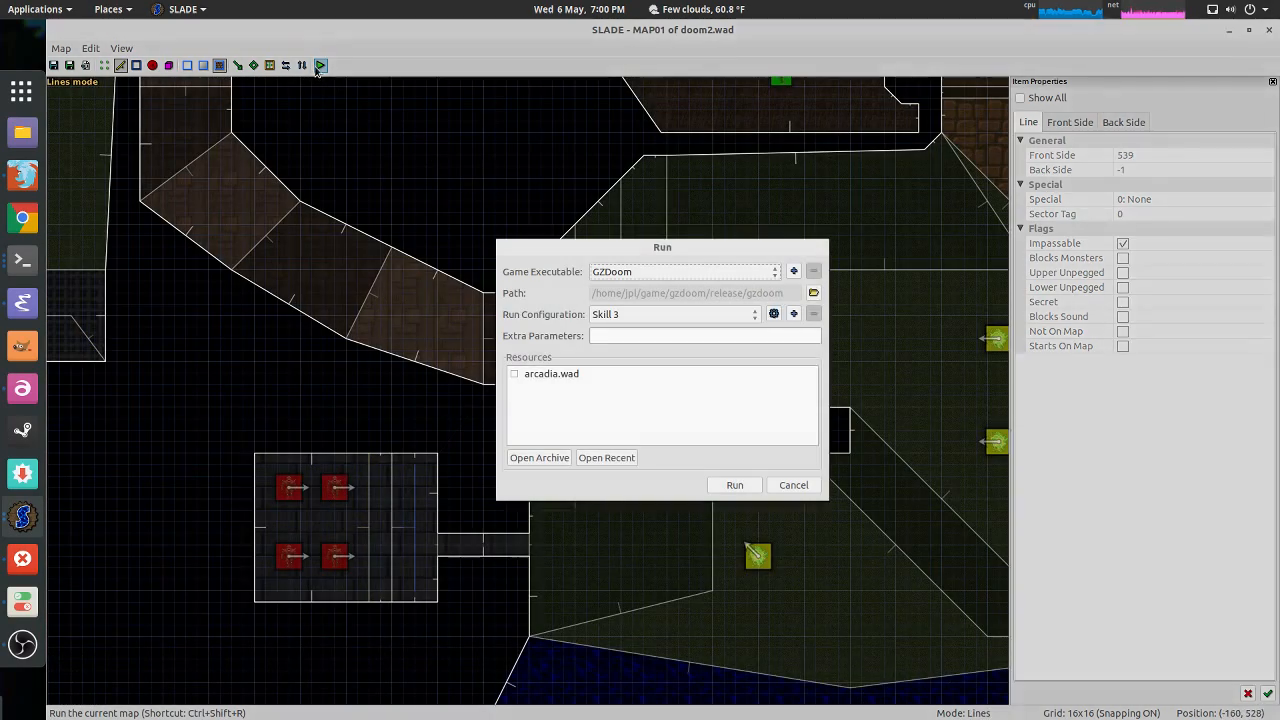
click(735, 486)
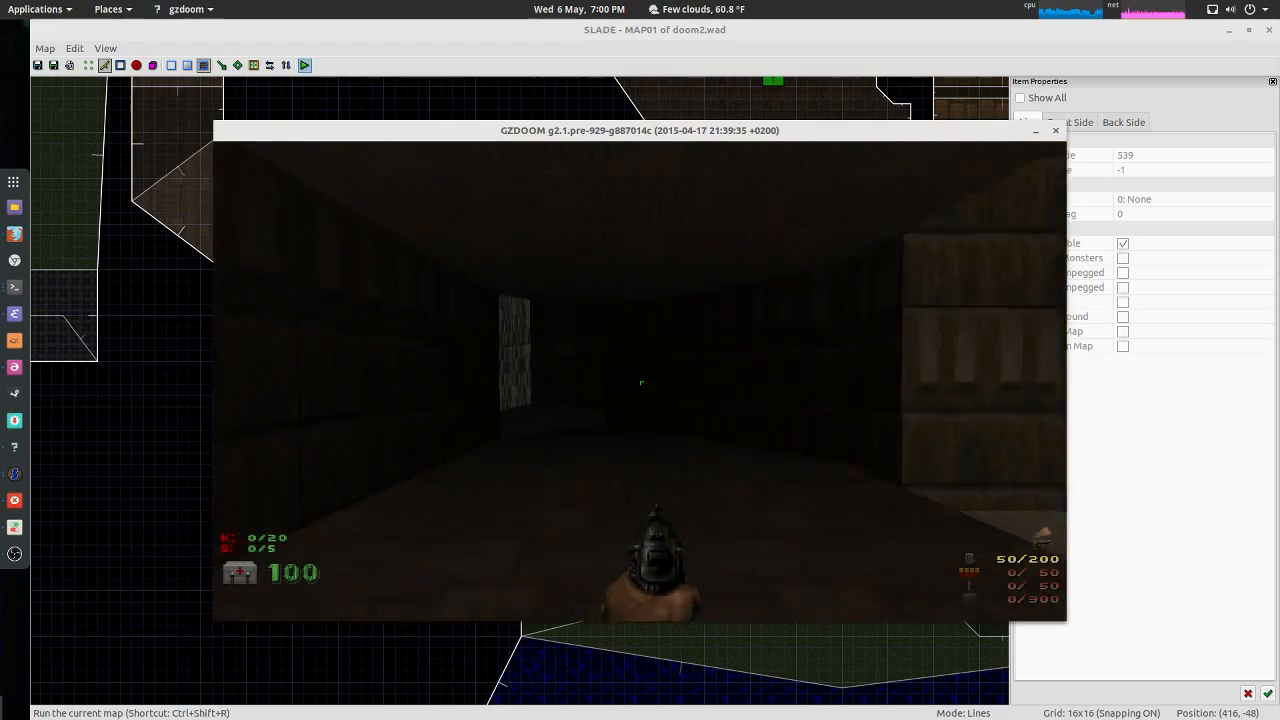
key(Up)
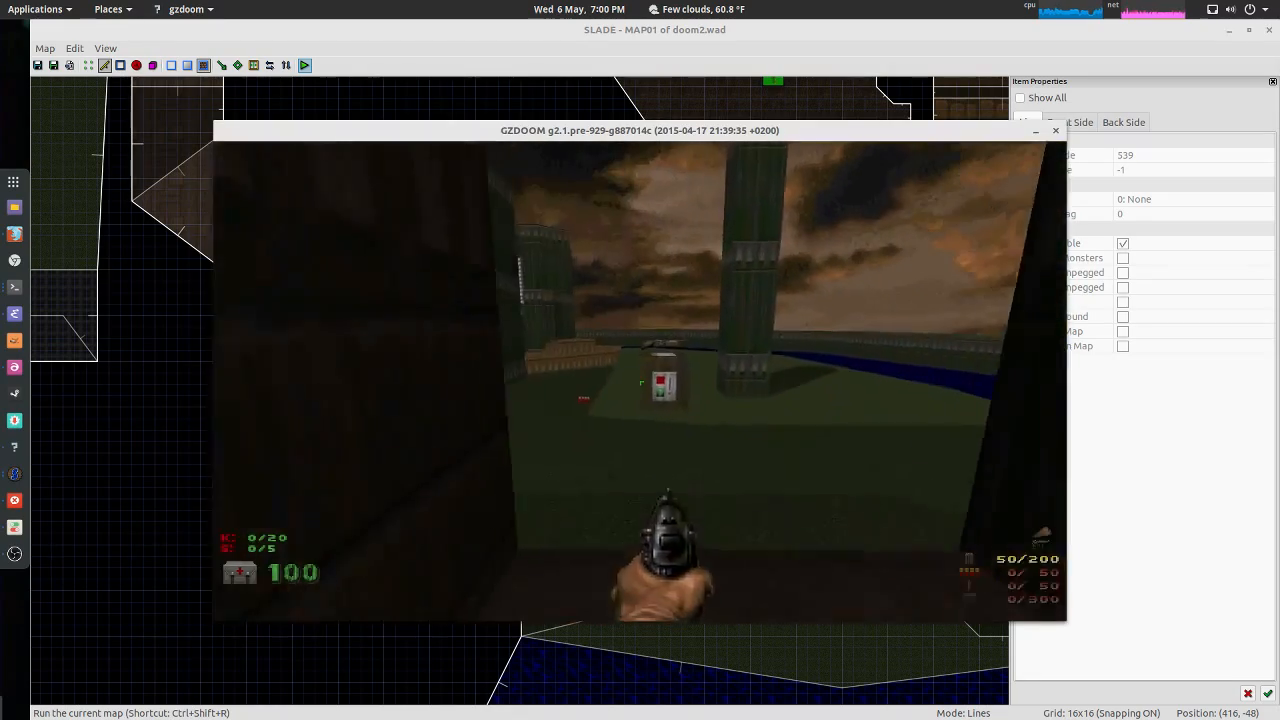
key(Up)
key(Right)
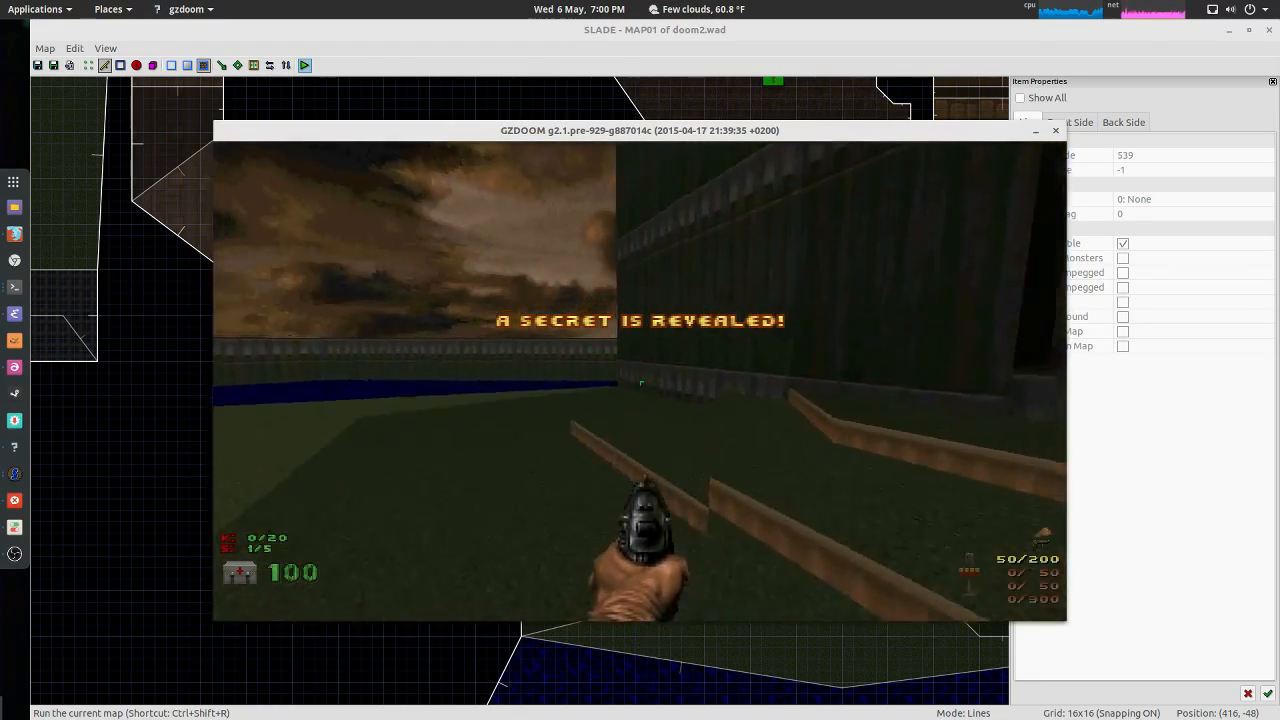
Step: Go back through the passage to the shingled hall and fire a shot to alert the monsters
key(Right)
key(Up)
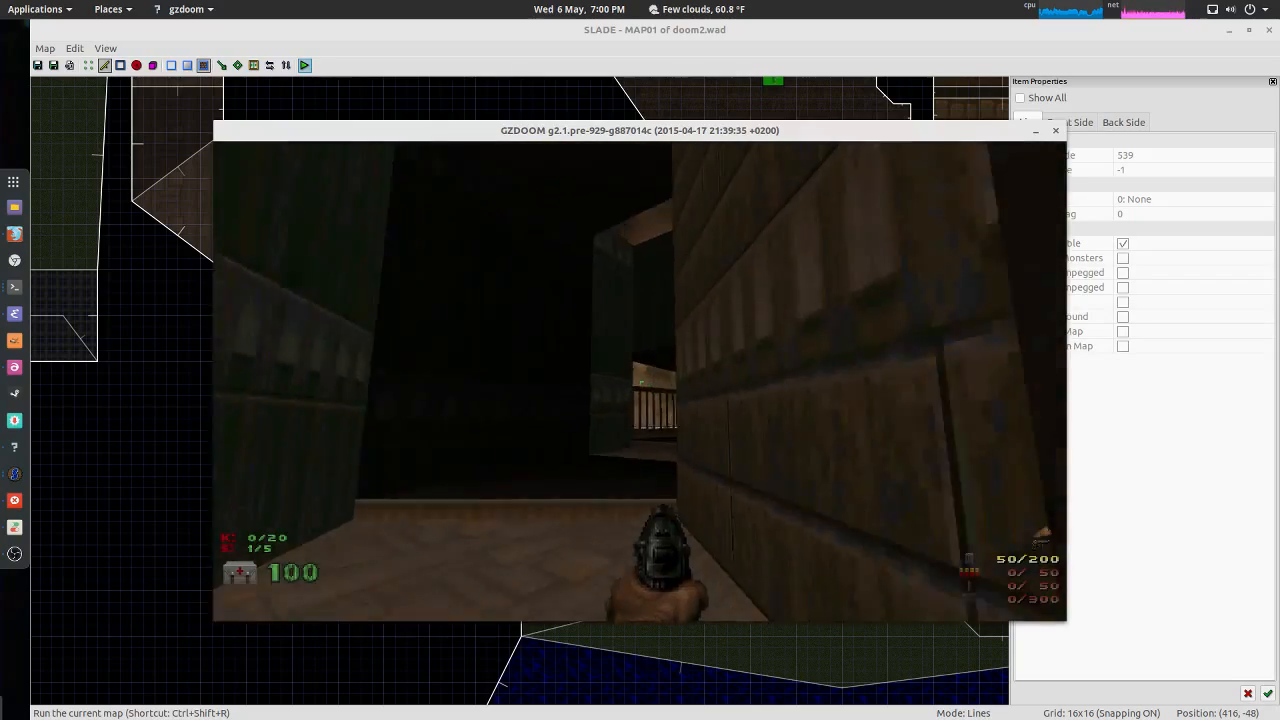
key(Up)
key(Right)
key(Left)
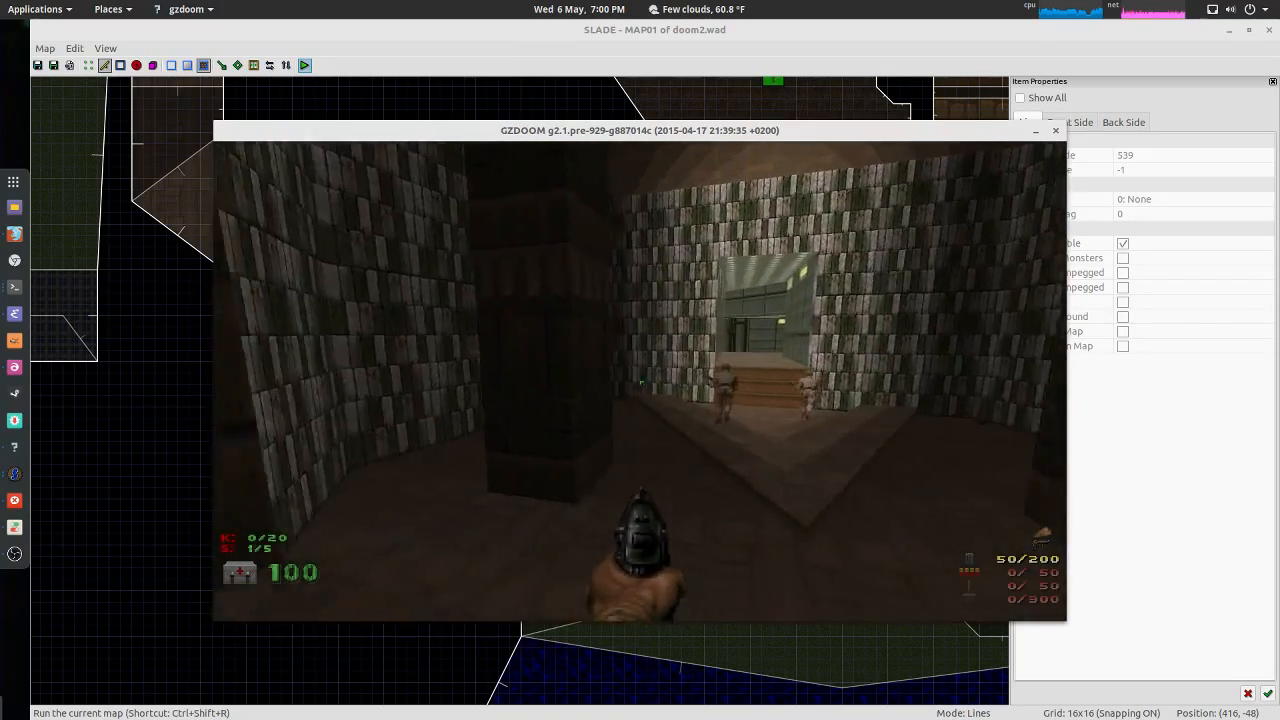
key(Right)
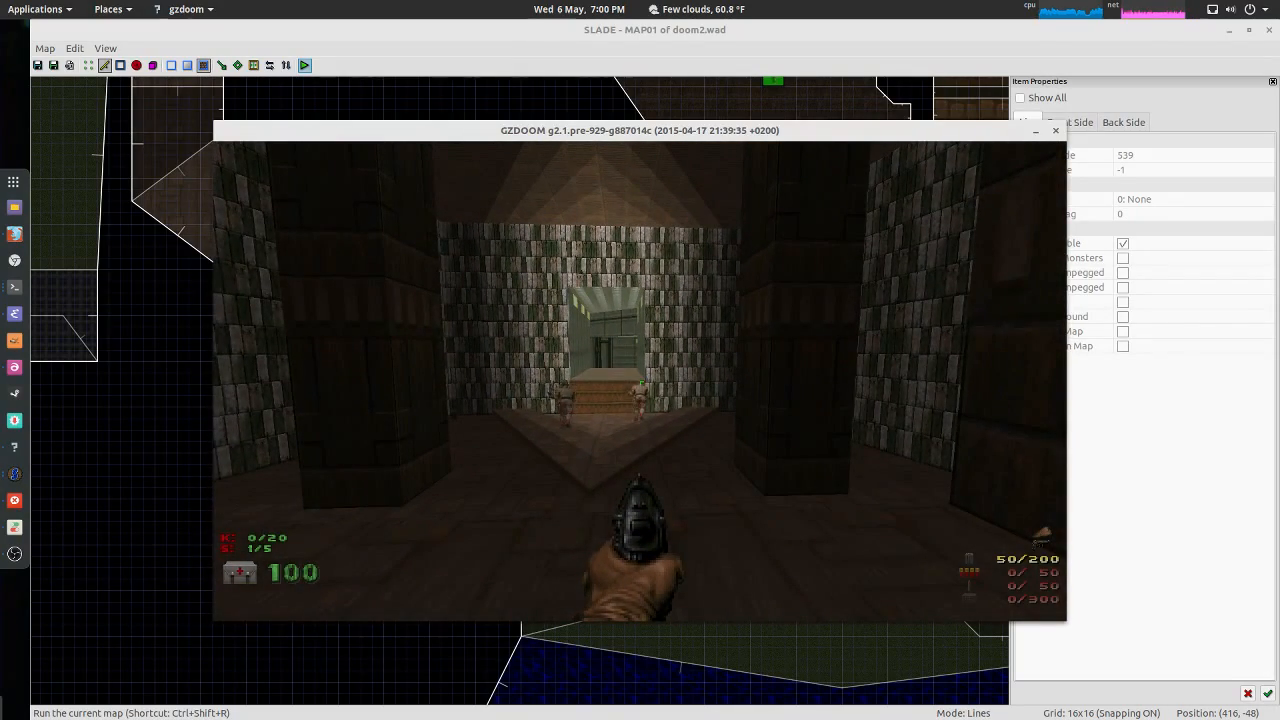
key(Up)
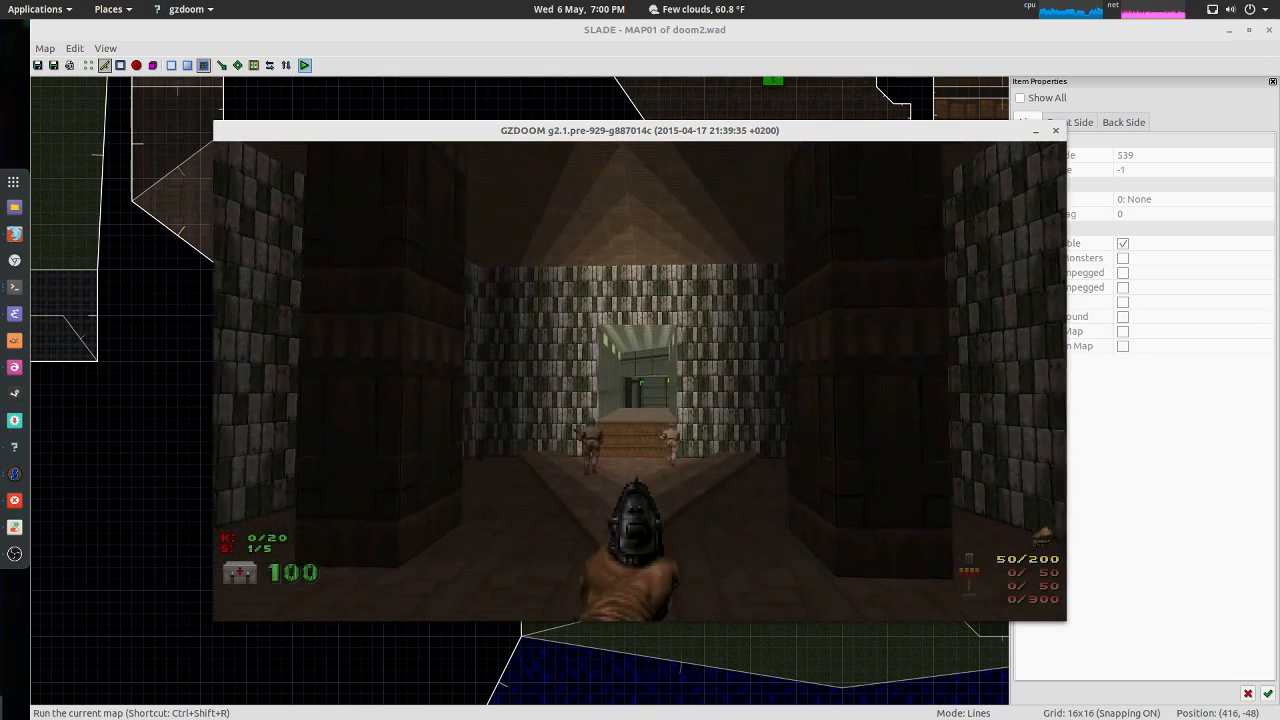
key(ctrl)
key(Down)
key(grave)
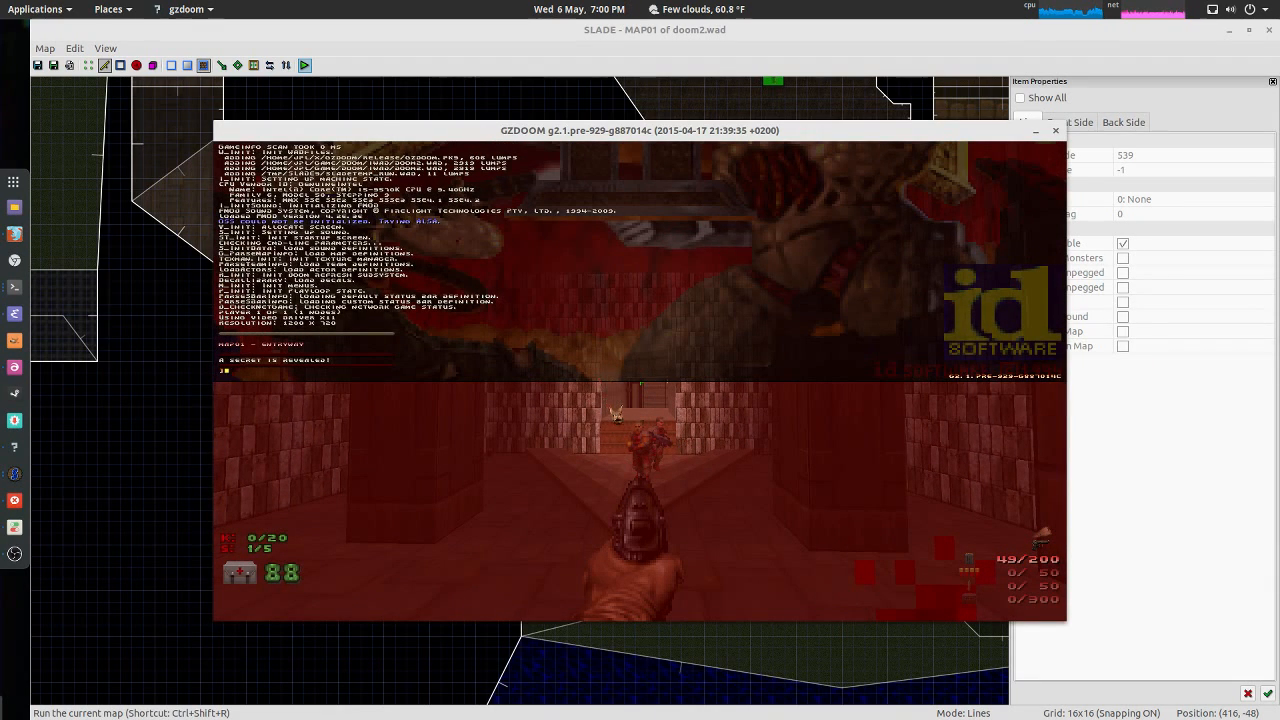
Step: Return to the grass yard and check whether the imps teleport in around the shotgun pedestal
key(grave)
key(Left)
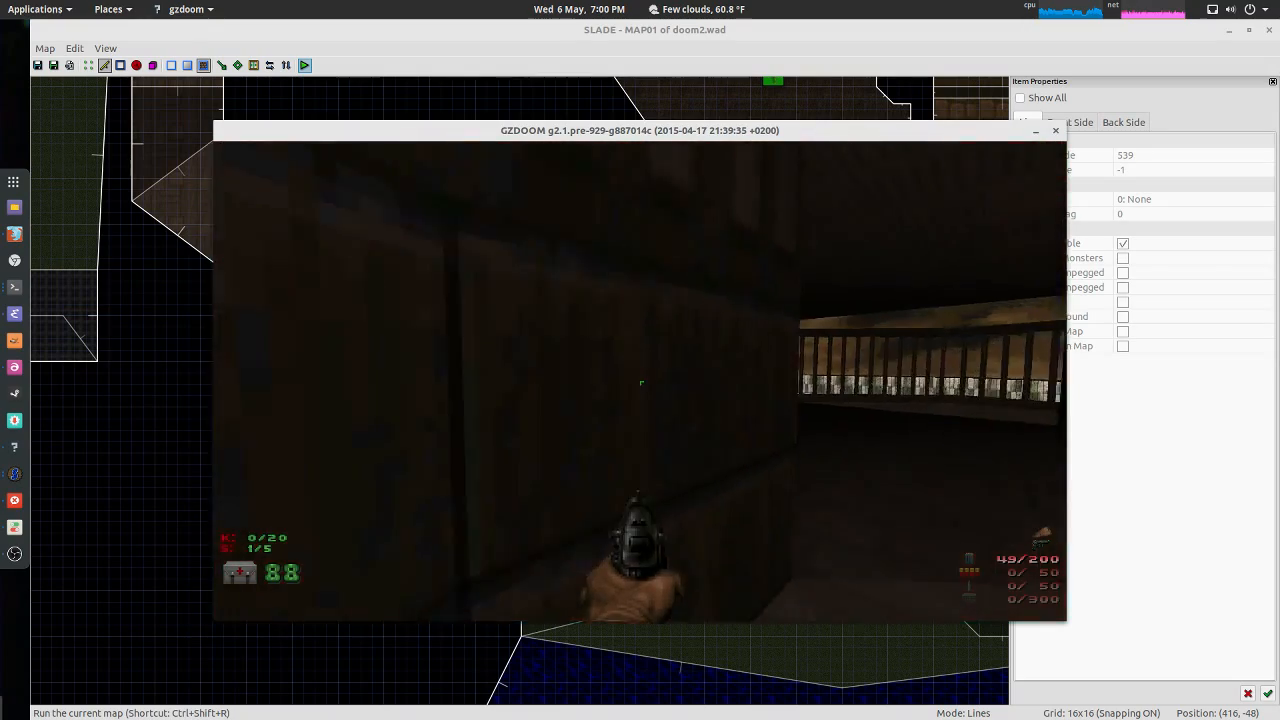
key(Up)
key(Up)
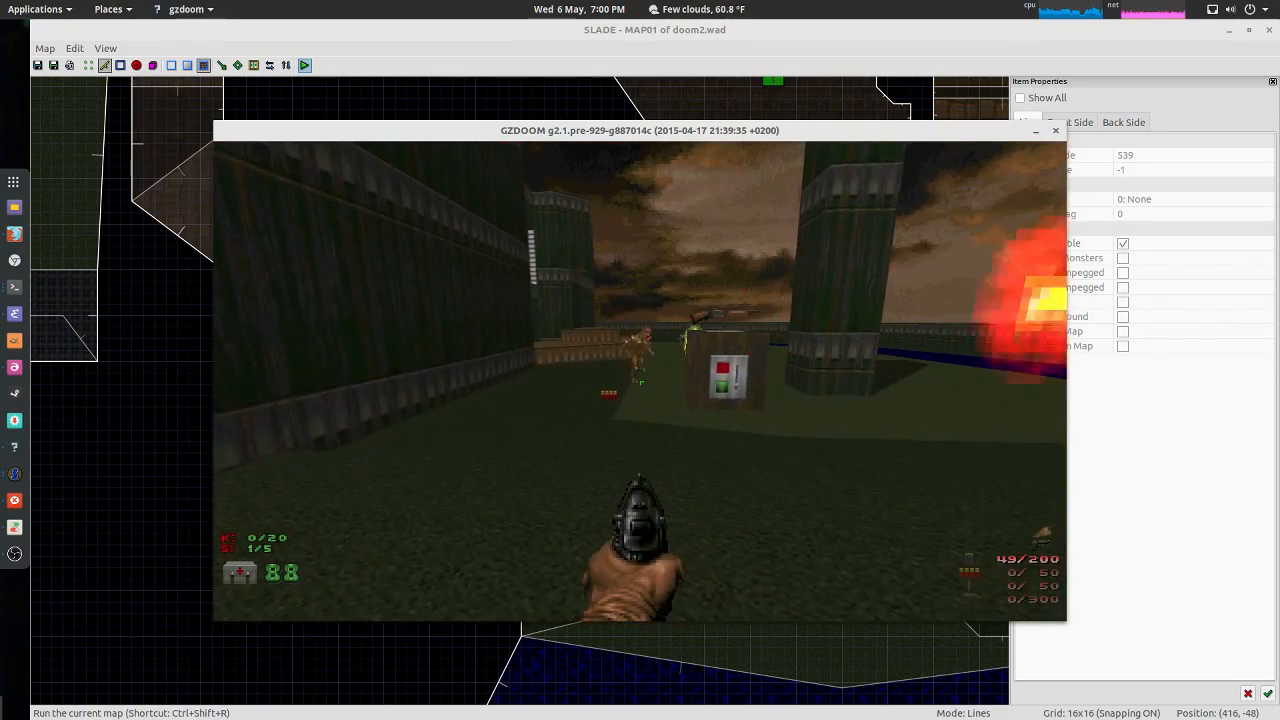
key(Left)
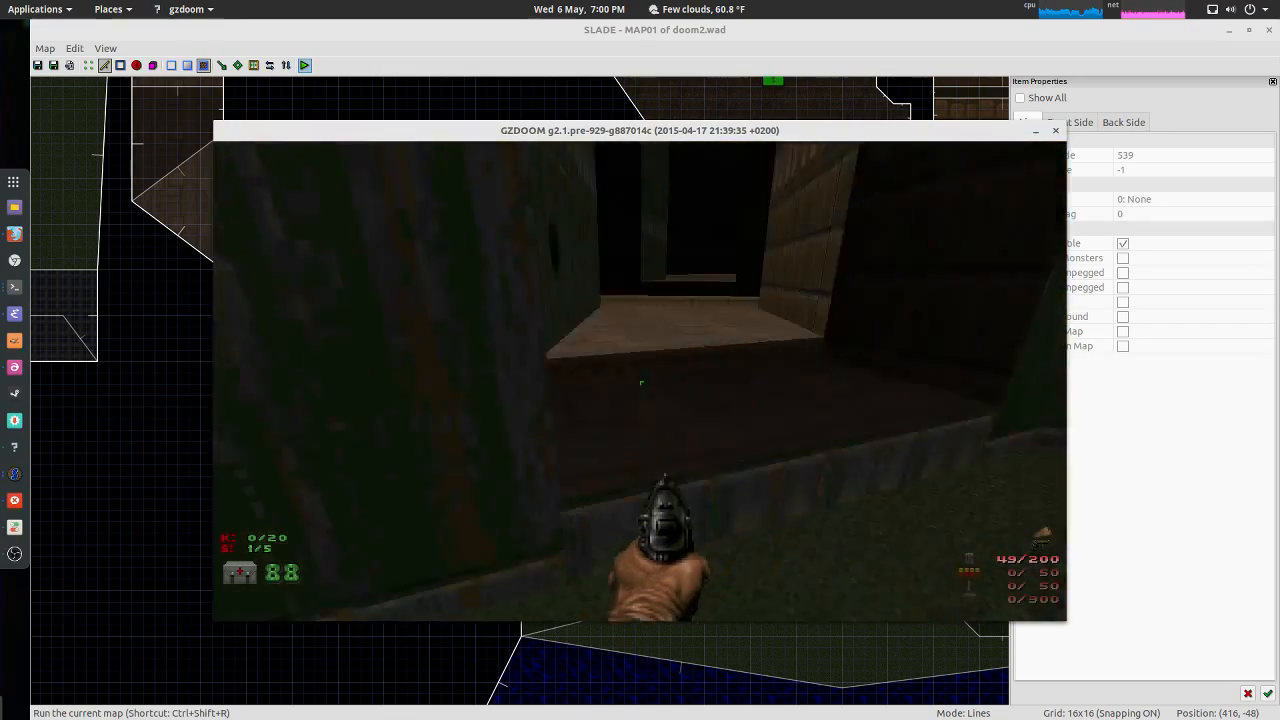
Step: Retreat into the passage and restart the level with the console command map map01
key(Up)
key(Left)
key(Down)
key(grave)
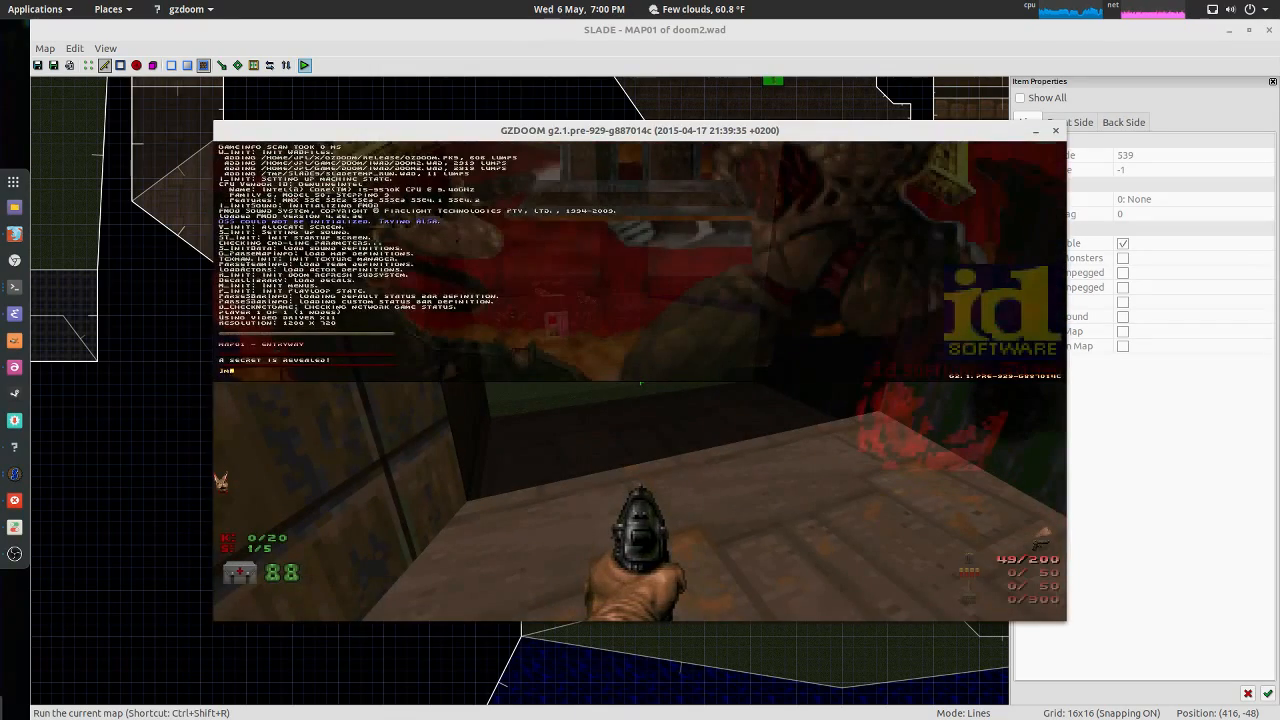
text(map map01)
key(Return)
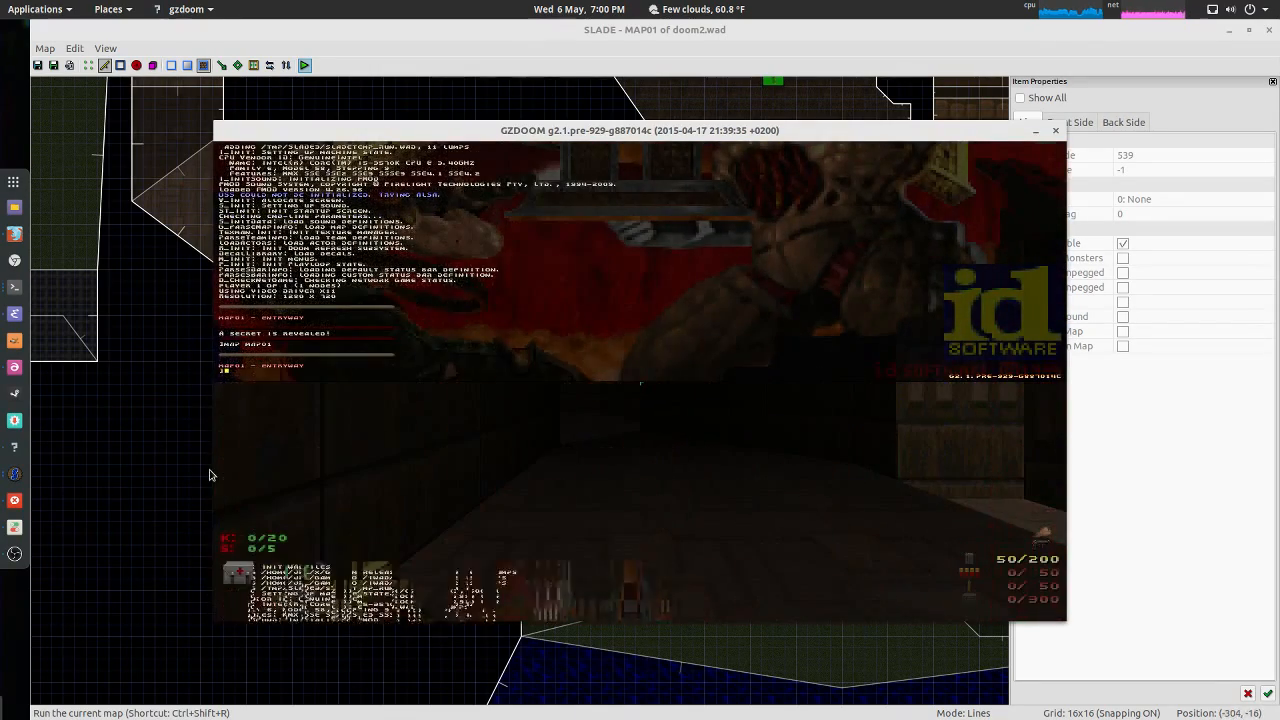
key(Right)
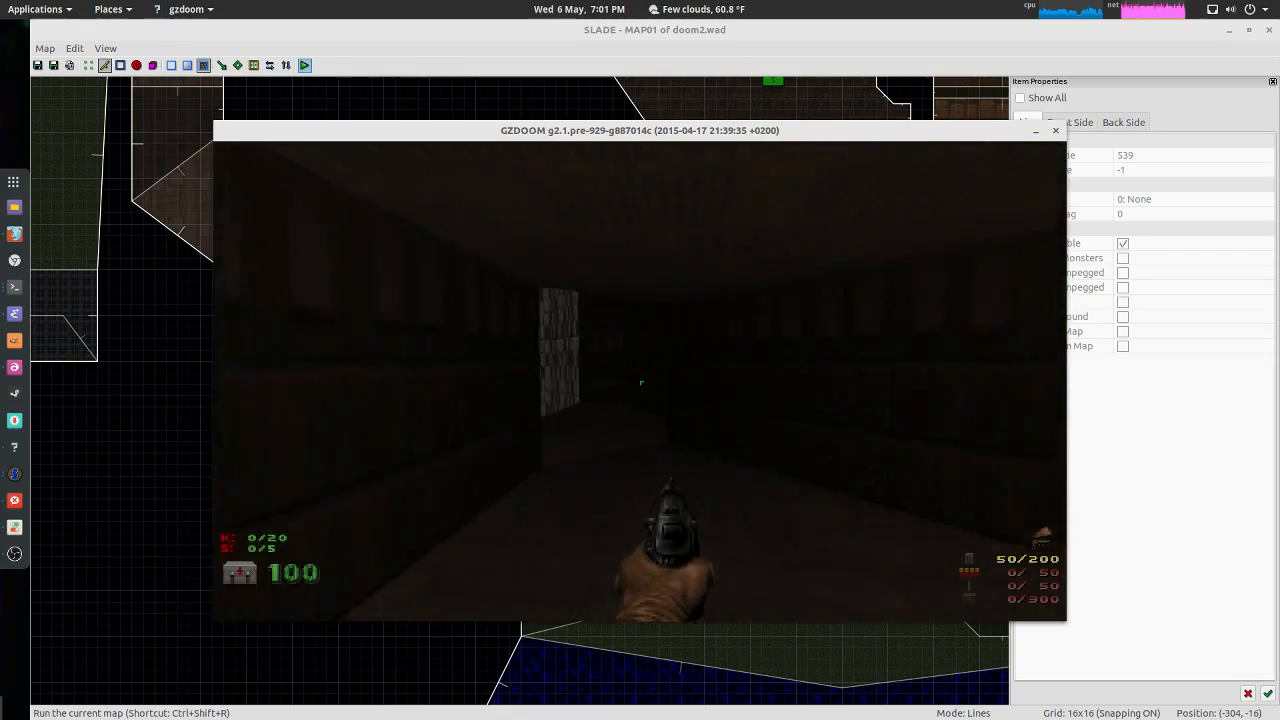
Step: Shoot the monsters in the shingled hall and go through the passage across the trigger line into the grass yard
key(d)
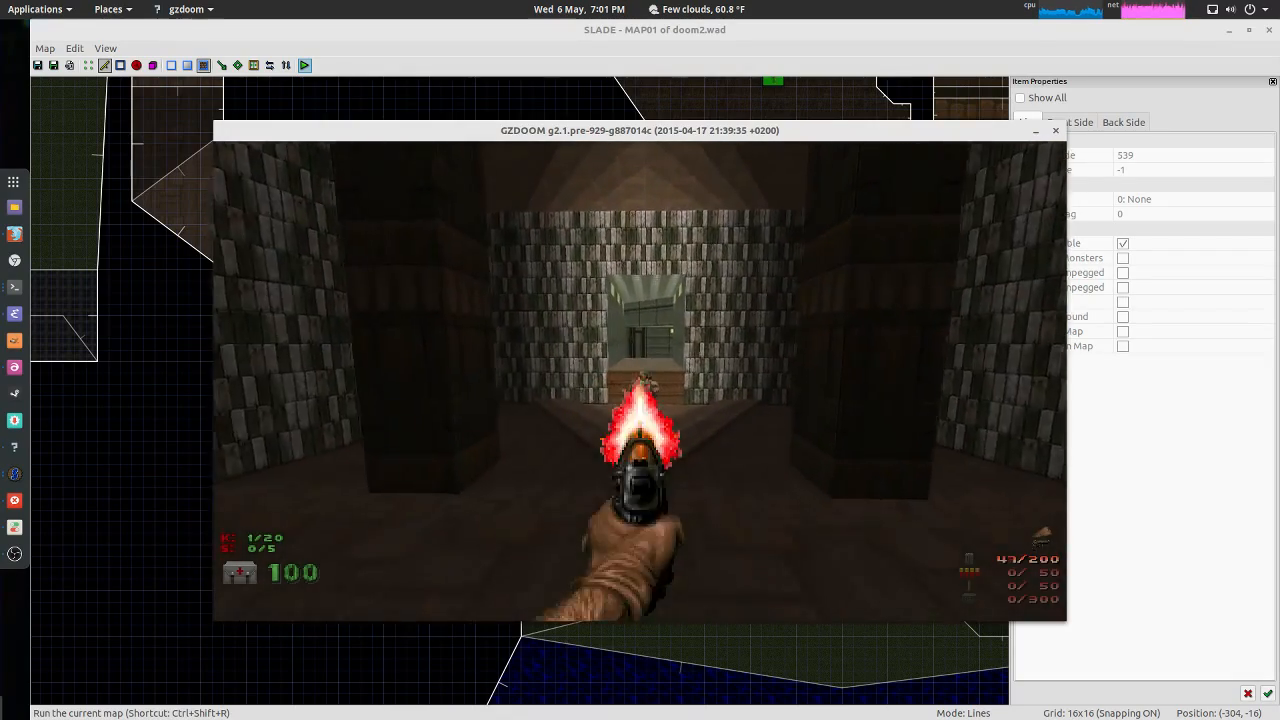
key(ctrl)
key(w)
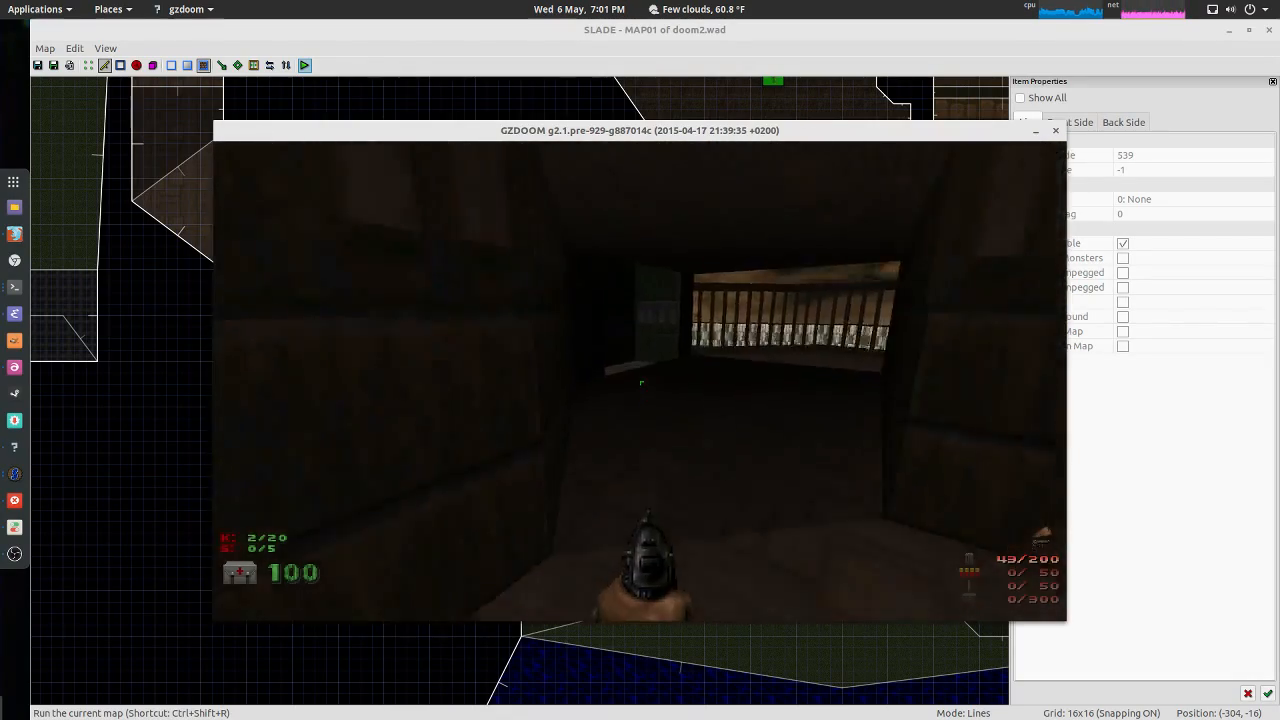
key(w)
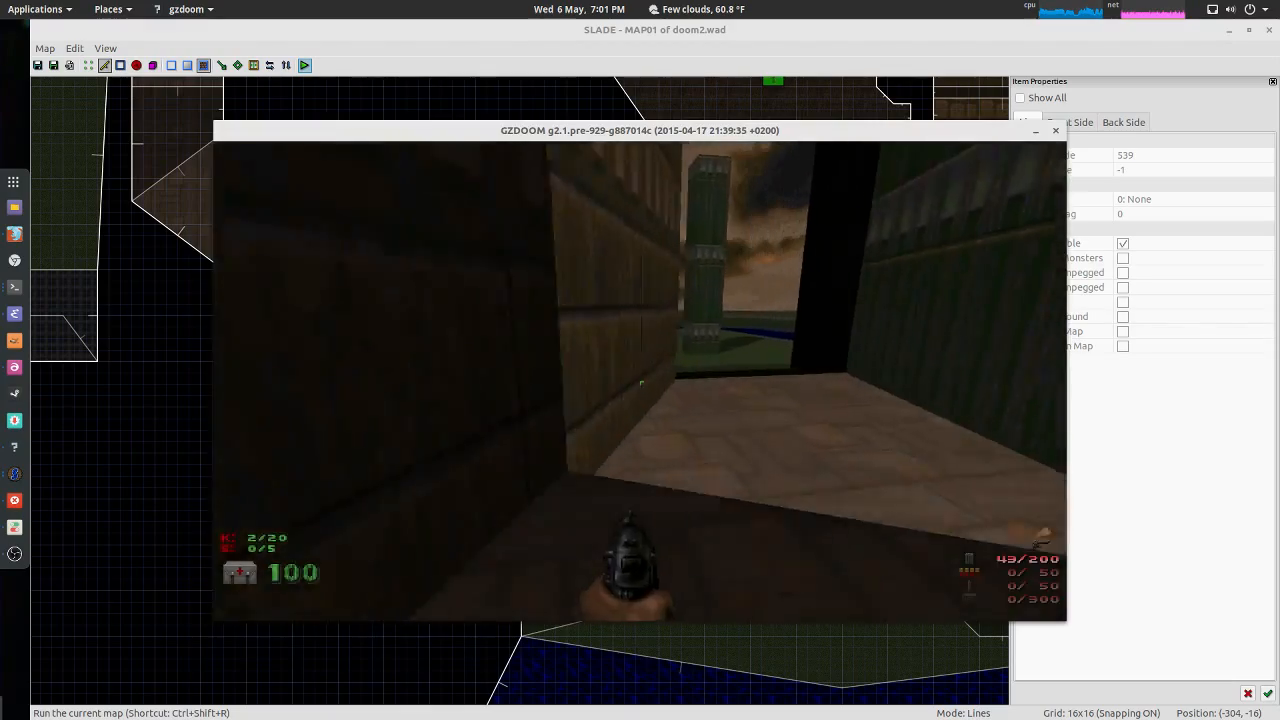
key(w)
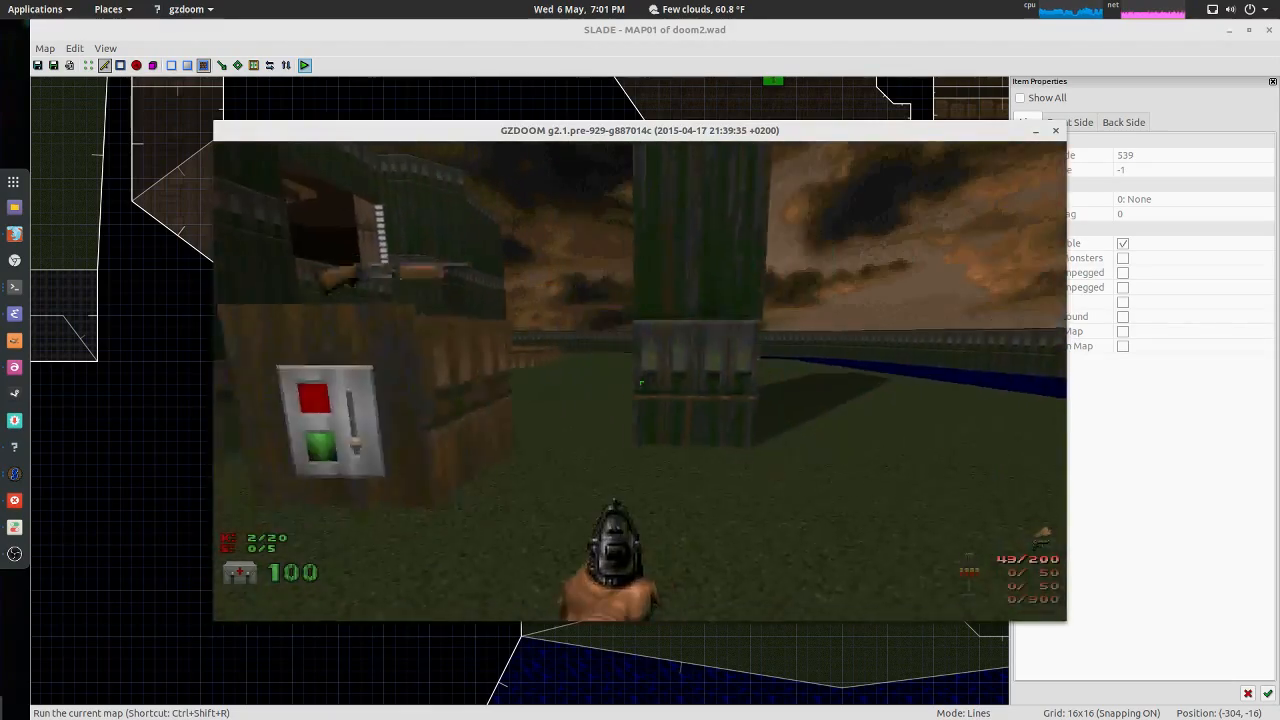
Step: Lower the pedestal with its switch, pick up the shotgun and fire at the imps teleporting into the yard
key(space)
key(w)
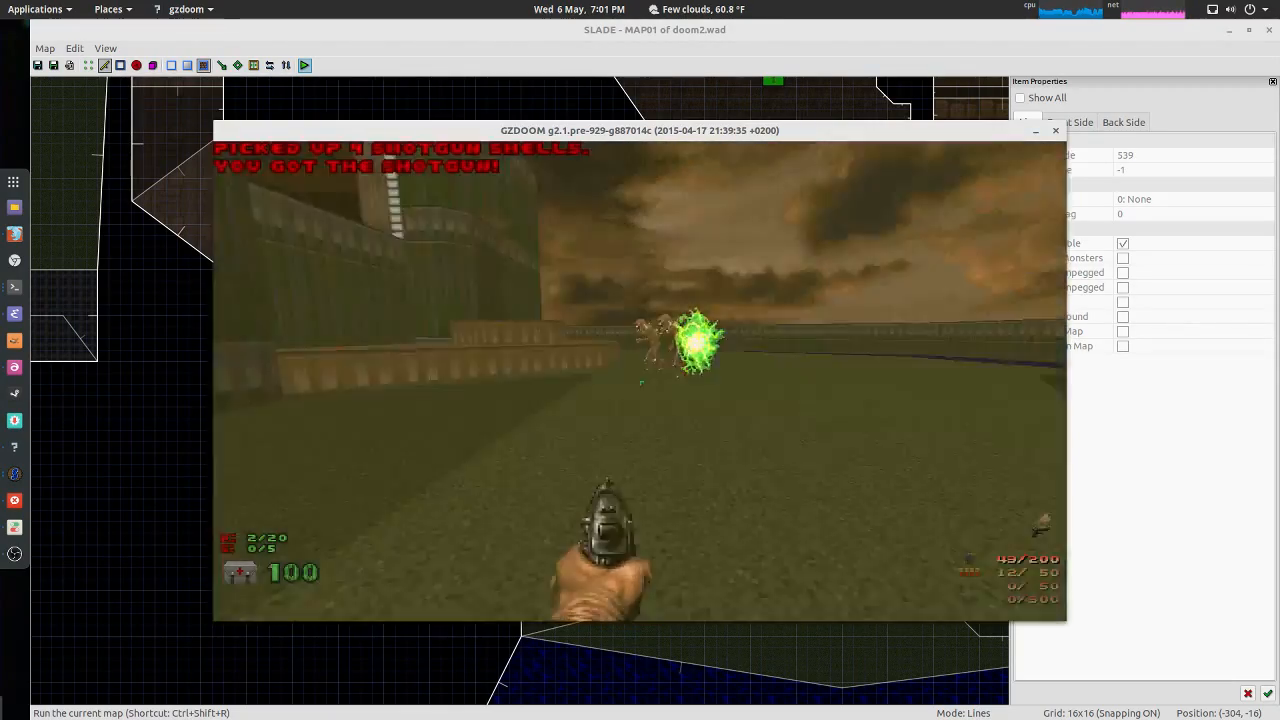
key(s)
key(w)
key(ctrl)
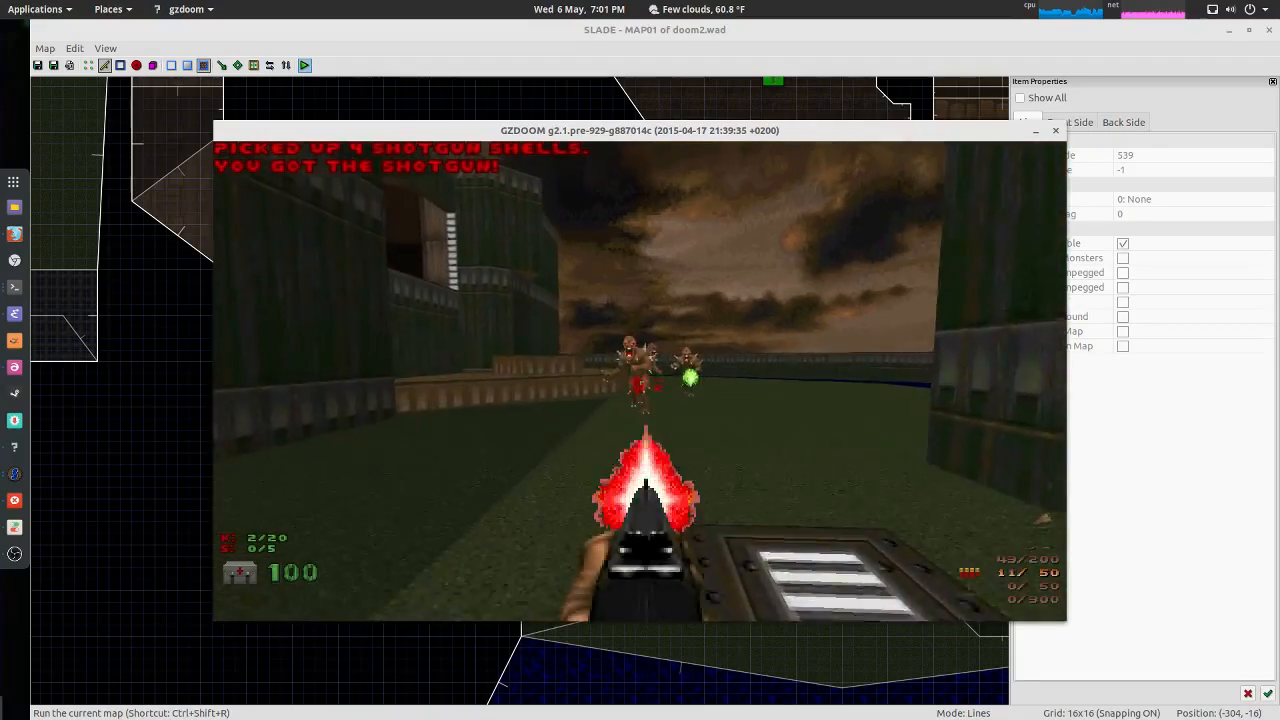
key(ctrl)
key(Left)
key(Right)
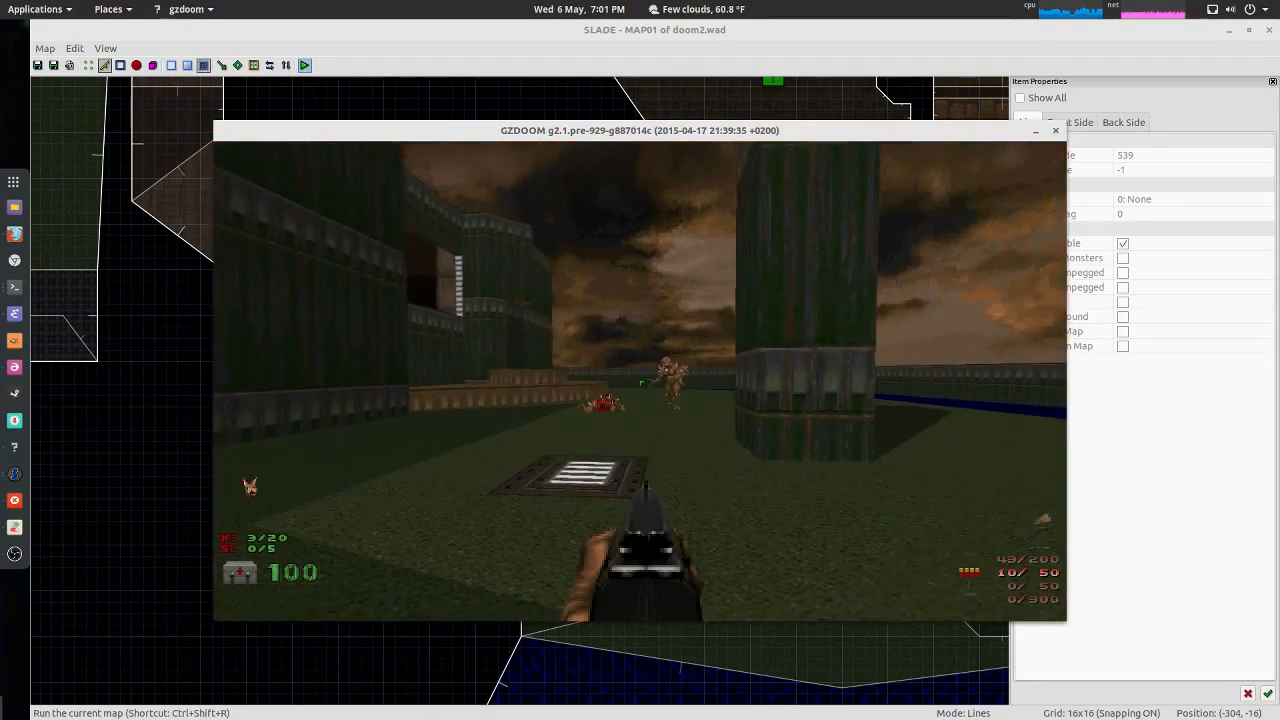
Step: End the playtest with the console command quit and return to the SLADE map editor
key(grave)
text(quit)
key(Return)
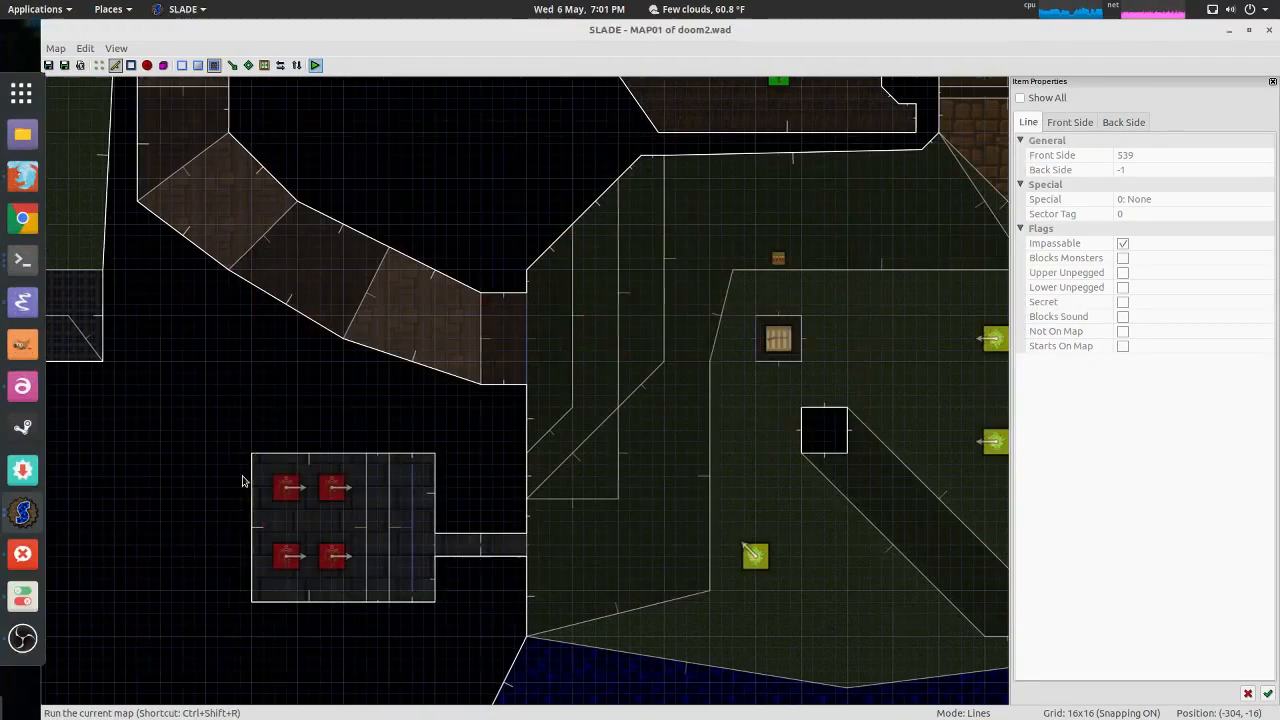
Step: Examine the hidden imp room, its four imps and the connecting tube to the yard in Things mode
scroll(385, 409, down, 3)
middle_drag(385, 409, 329, 443)
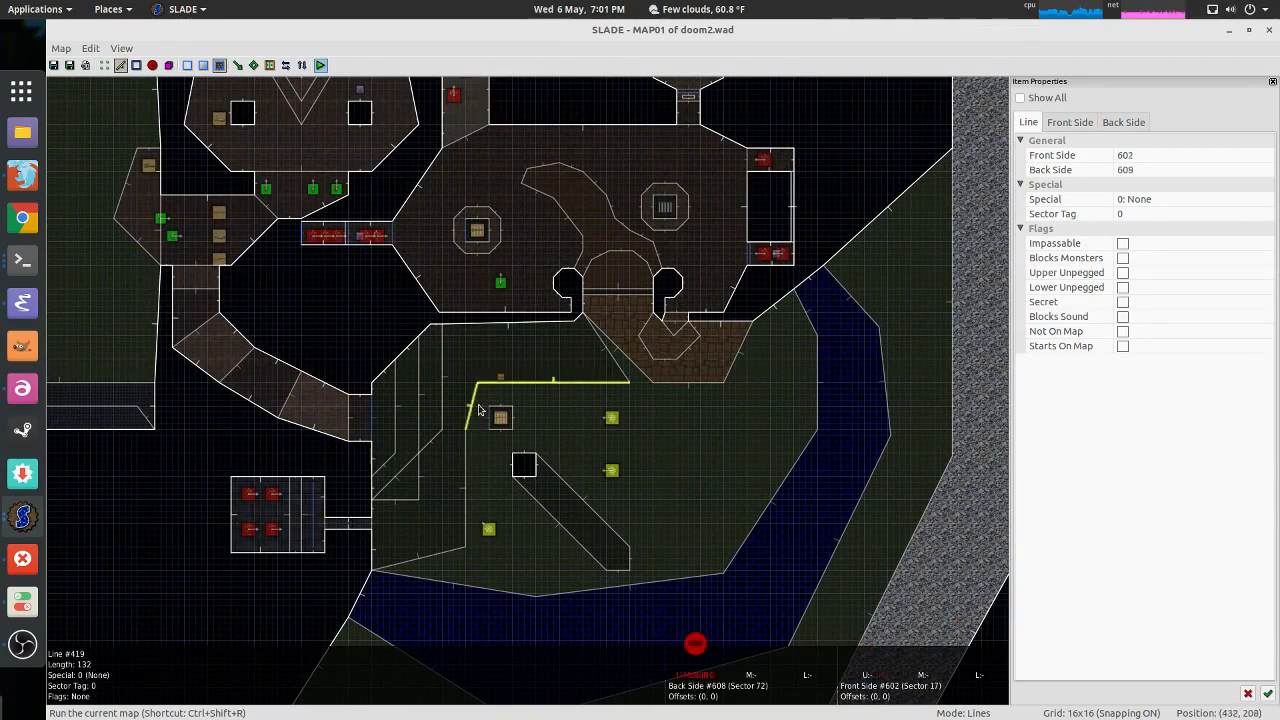
middle_drag(337, 334, 458, 363)
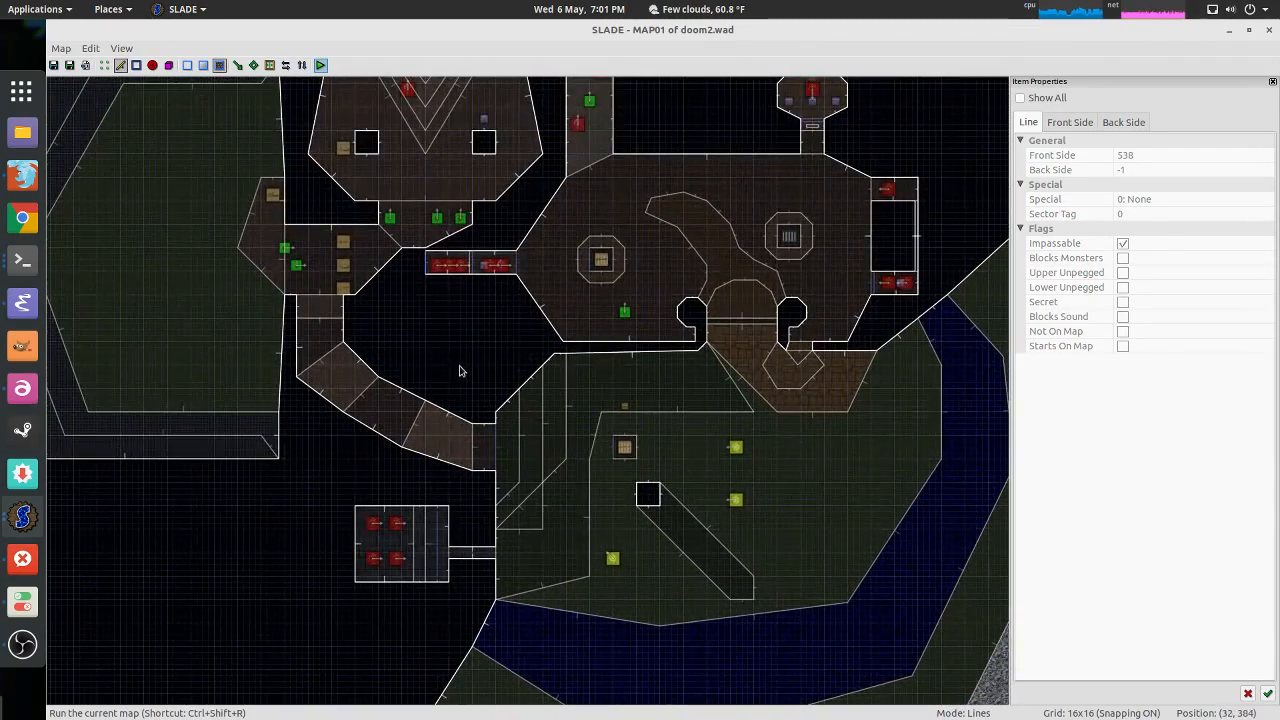
scroll(431, 480, up, 3)
middle_drag(431, 480, 469, 329)
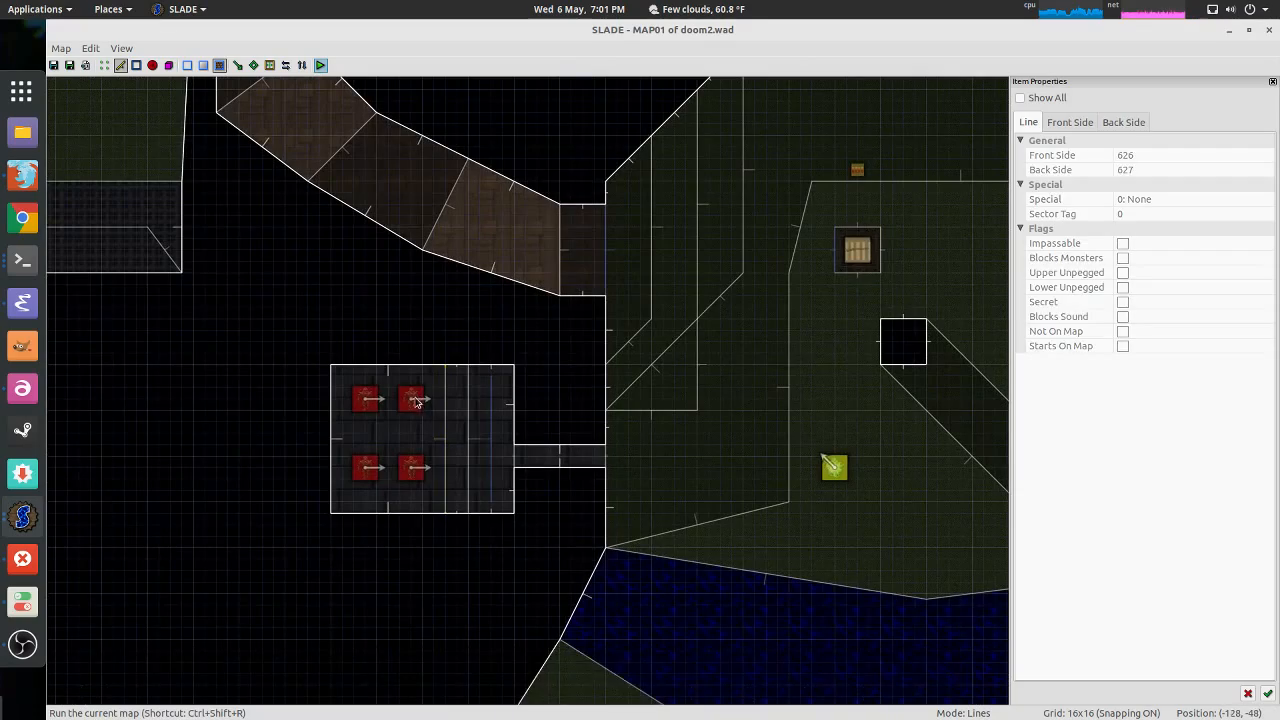
key(t)
scroll(430, 410, up, 3)
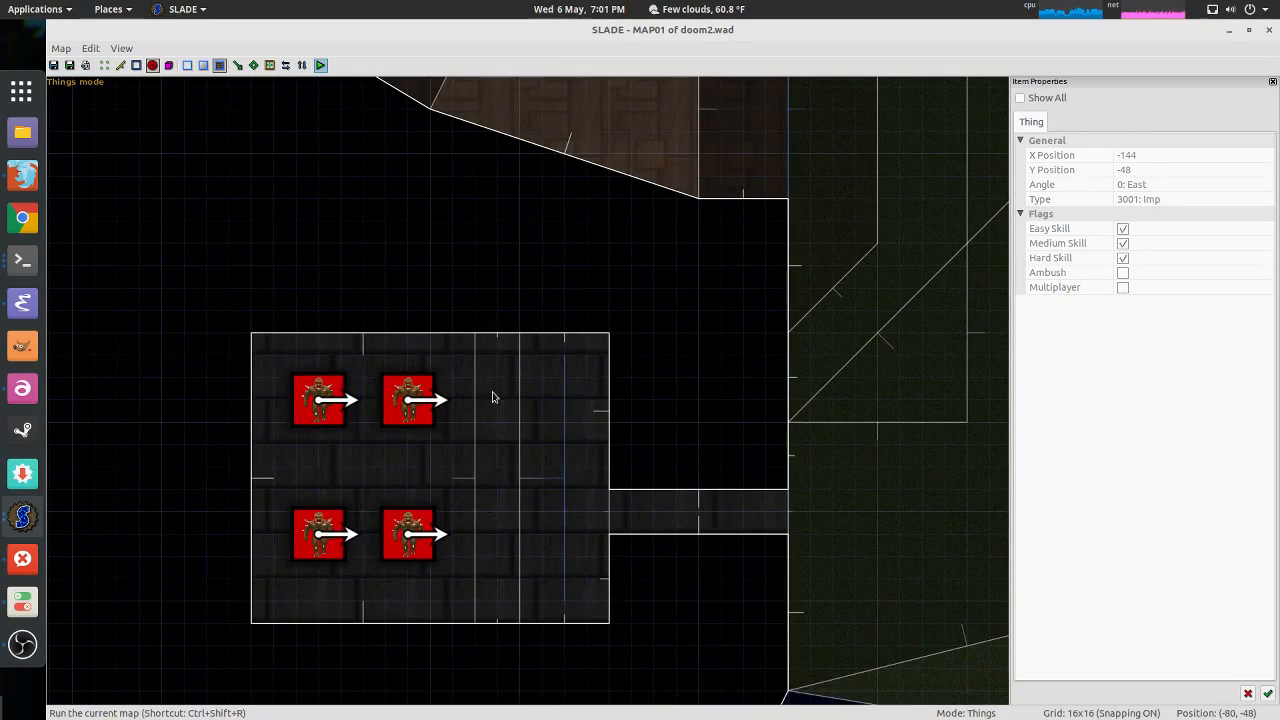
scroll(521, 409, down, 5)
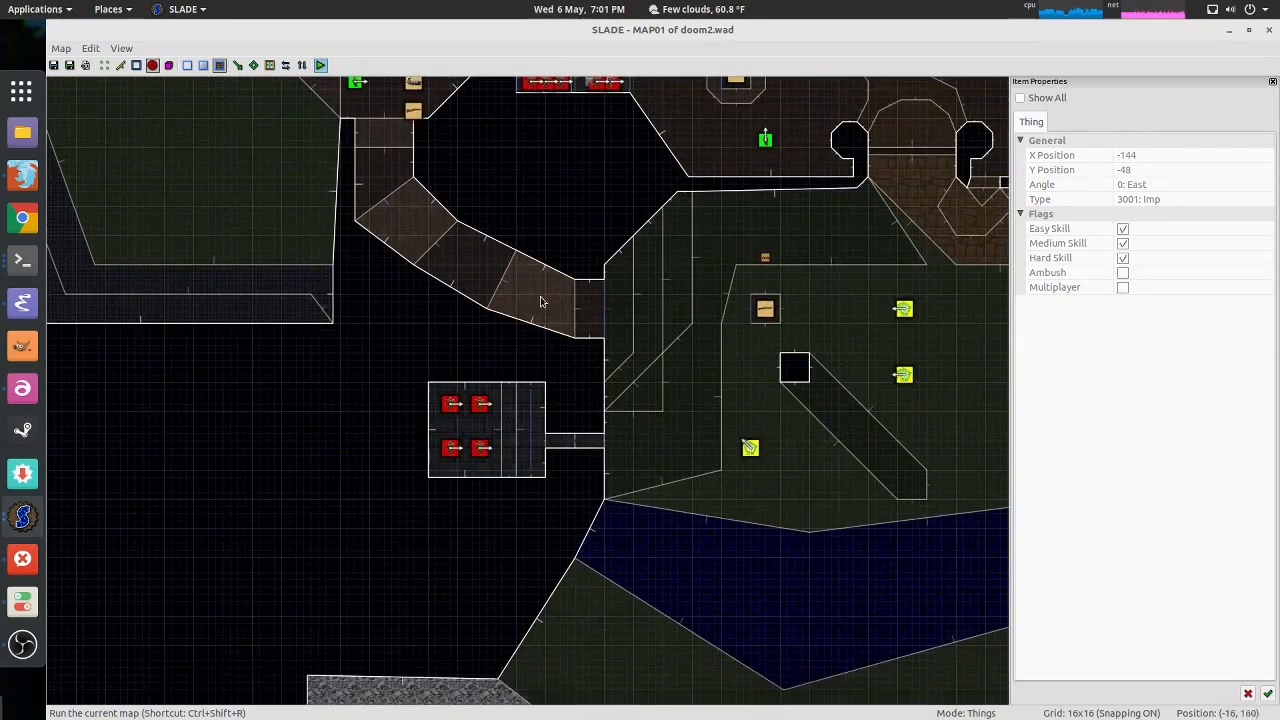
middle_drag(540, 259, 516, 376)
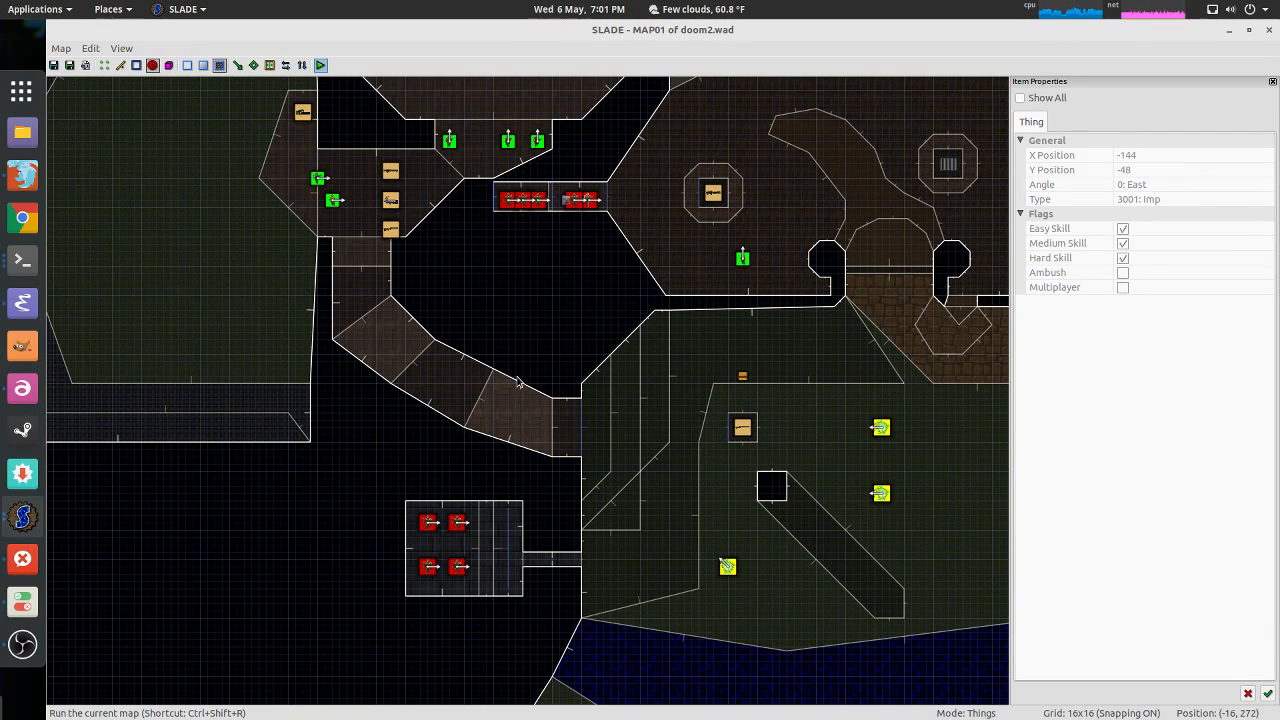
scroll(501, 541, up, 6)
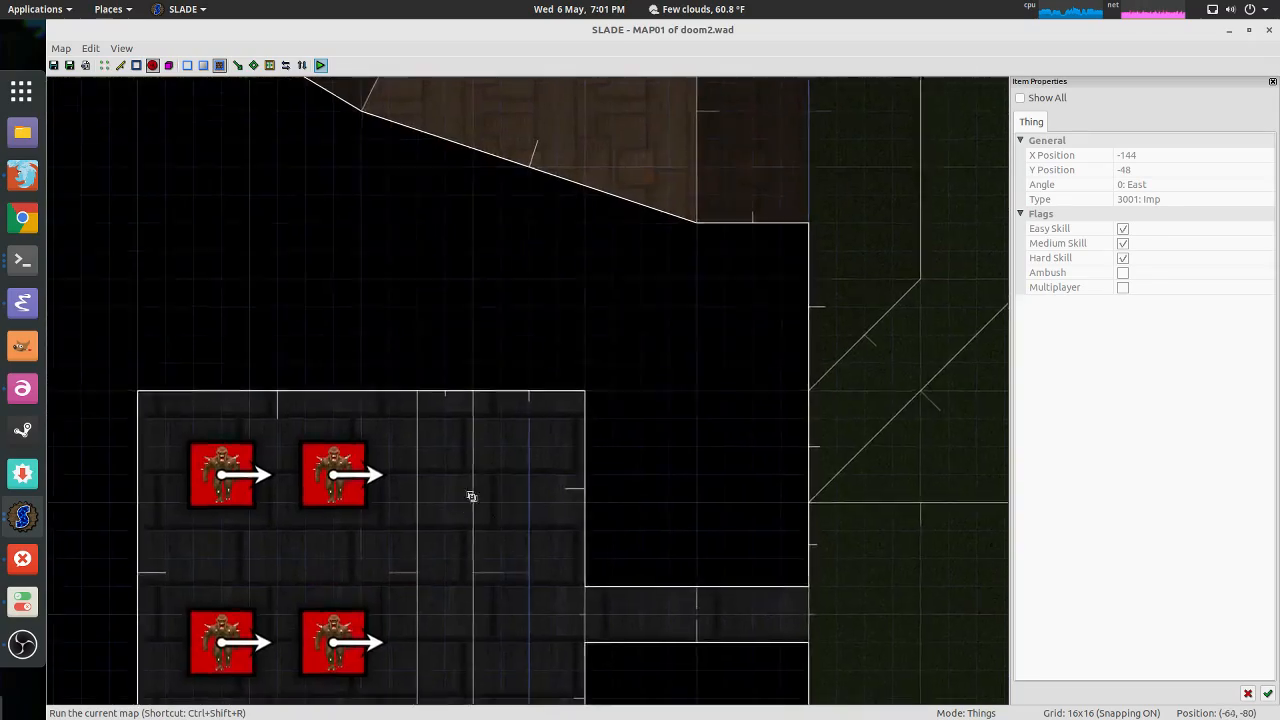
middle_drag(471, 497, 471, 377)
scroll(471, 377, down, 3)
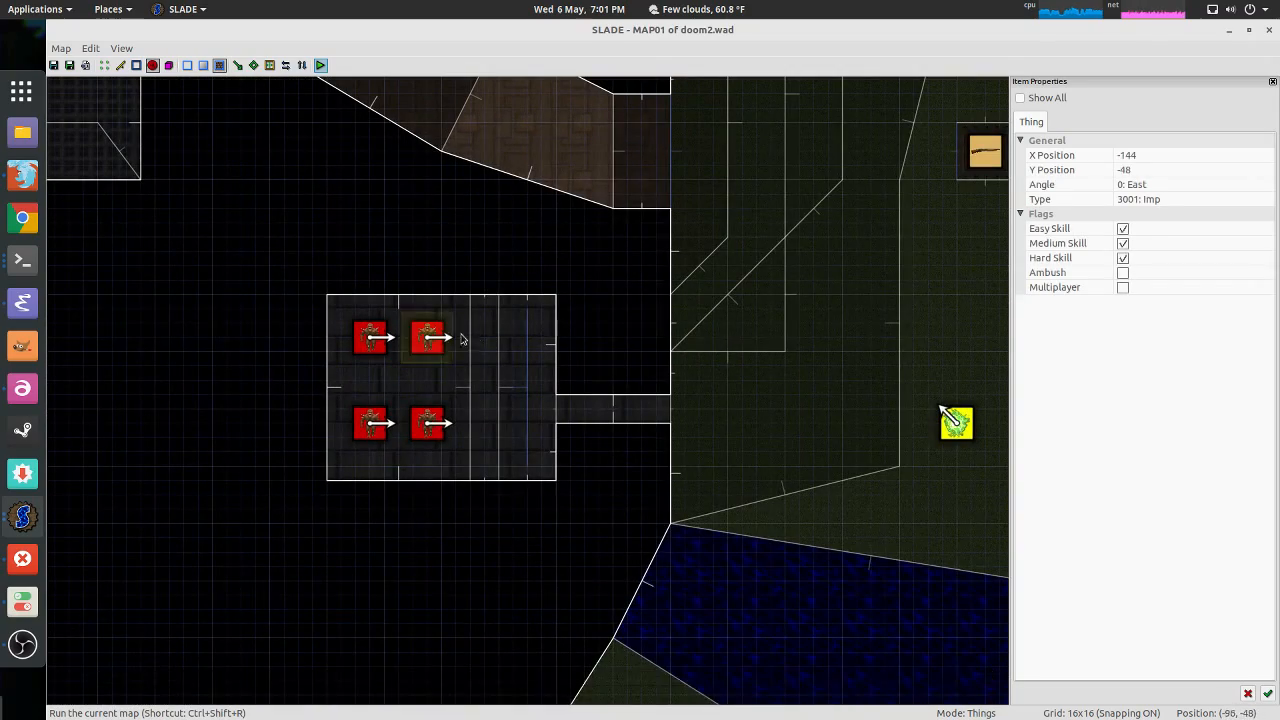
Step: Review the passage and rooms north of the yard, including the narrow monster closet, and check the stream chat in XChat
middle_drag(612, 240, 389, 463)
scroll(484, 409, down, 3)
middle_drag(423, 306, 432, 387)
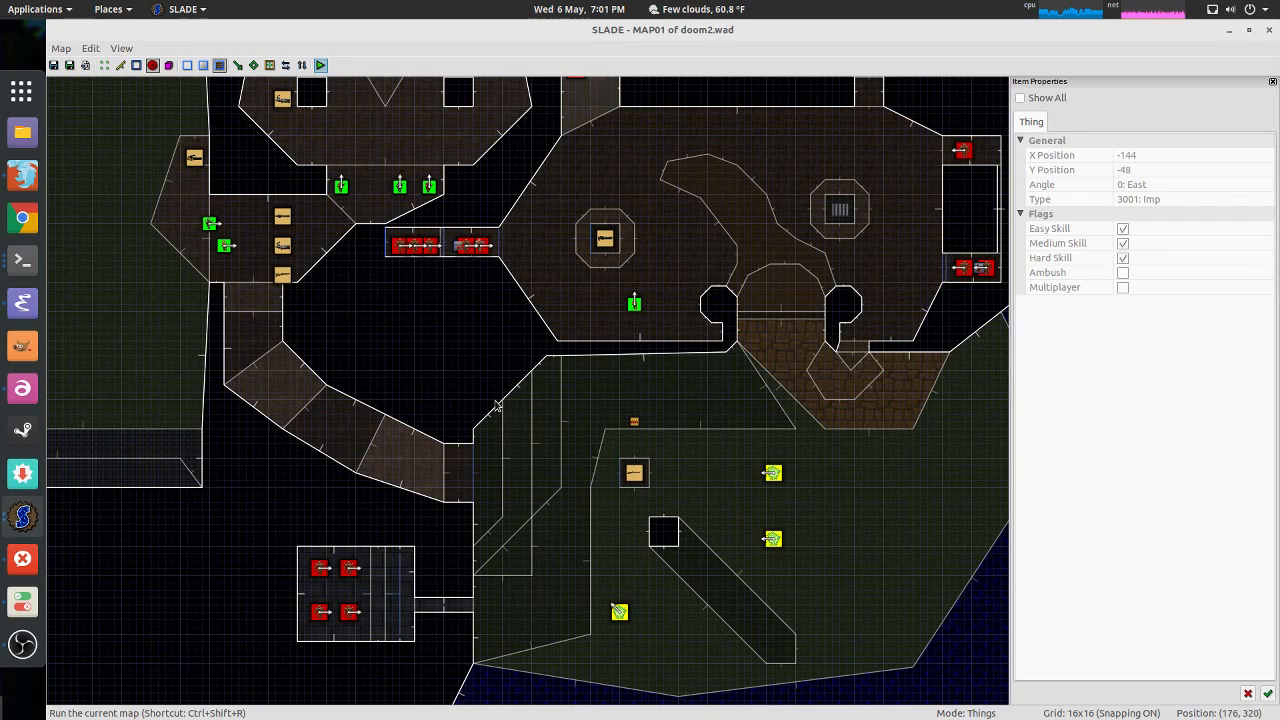
middle_drag(507, 392, 511, 506)
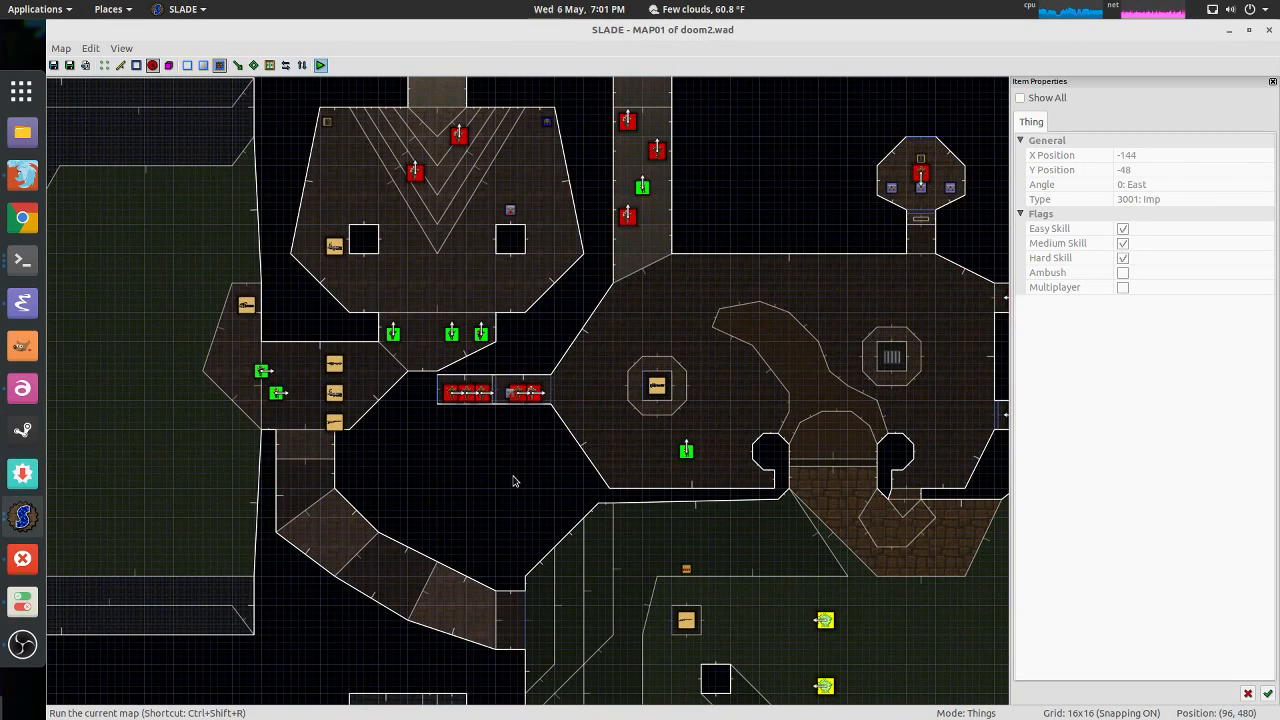
middle_drag(501, 455, 519, 487)
middle_drag(548, 397, 561, 438)
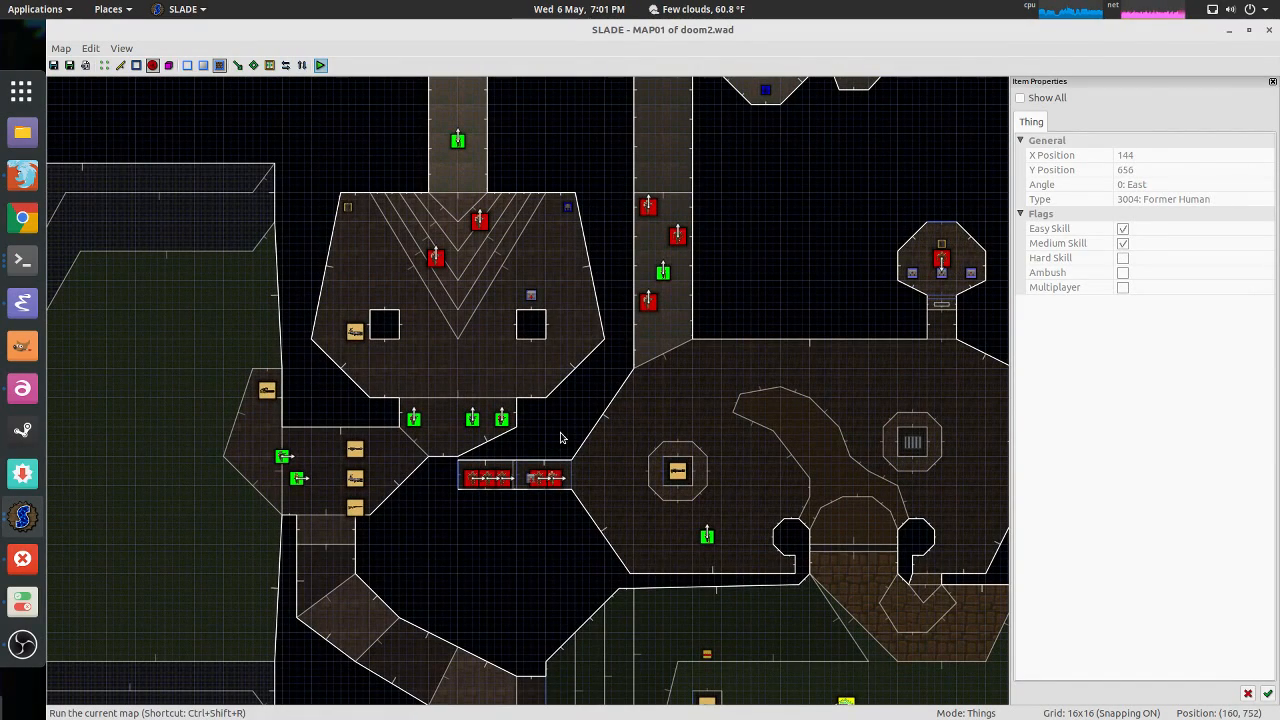
key(alt+Tab)
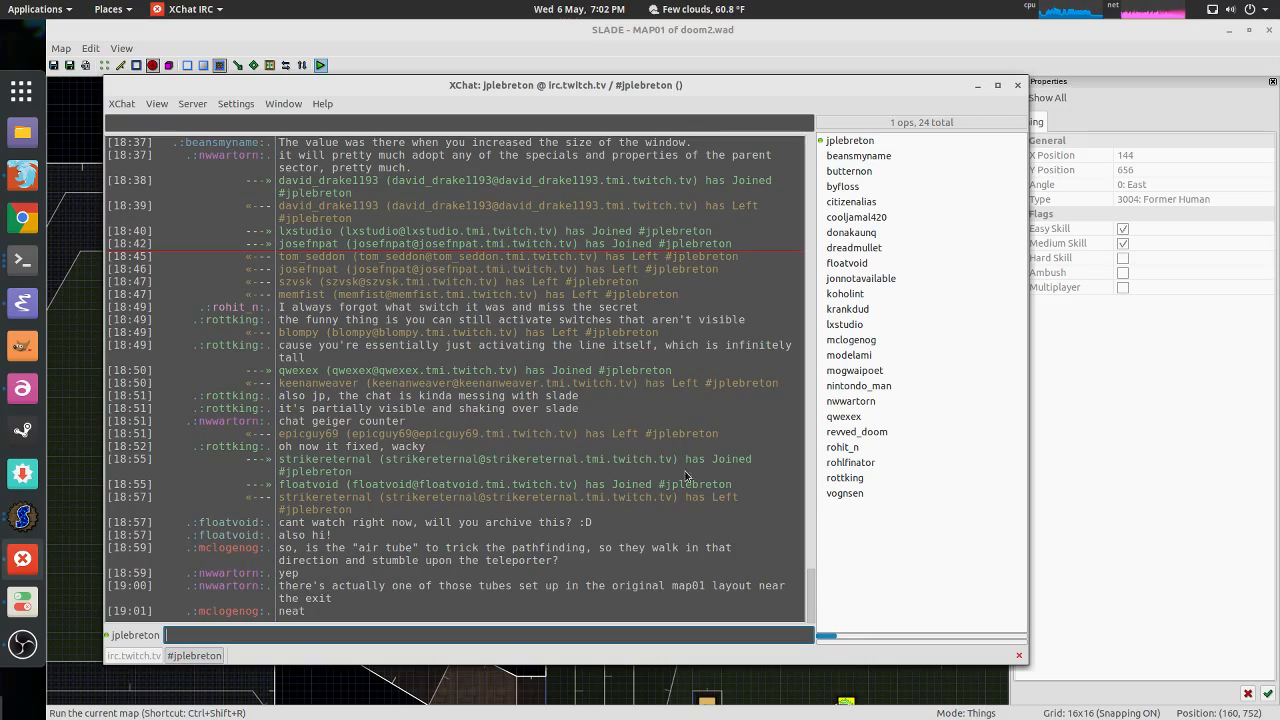
key(alt+Tab)
Step: Examine the two imp alcoves on the east side of the large central room and the things inside them
scroll(727, 229, down, 3)
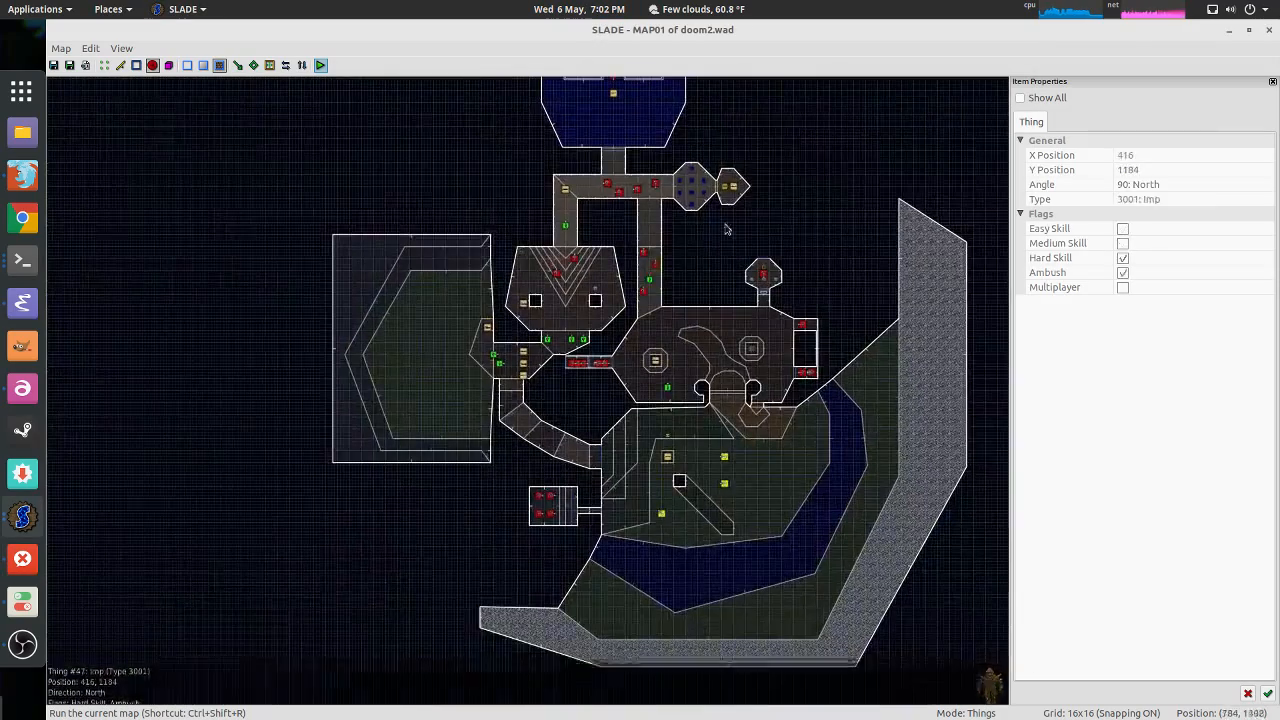
scroll(727, 229, up, 6)
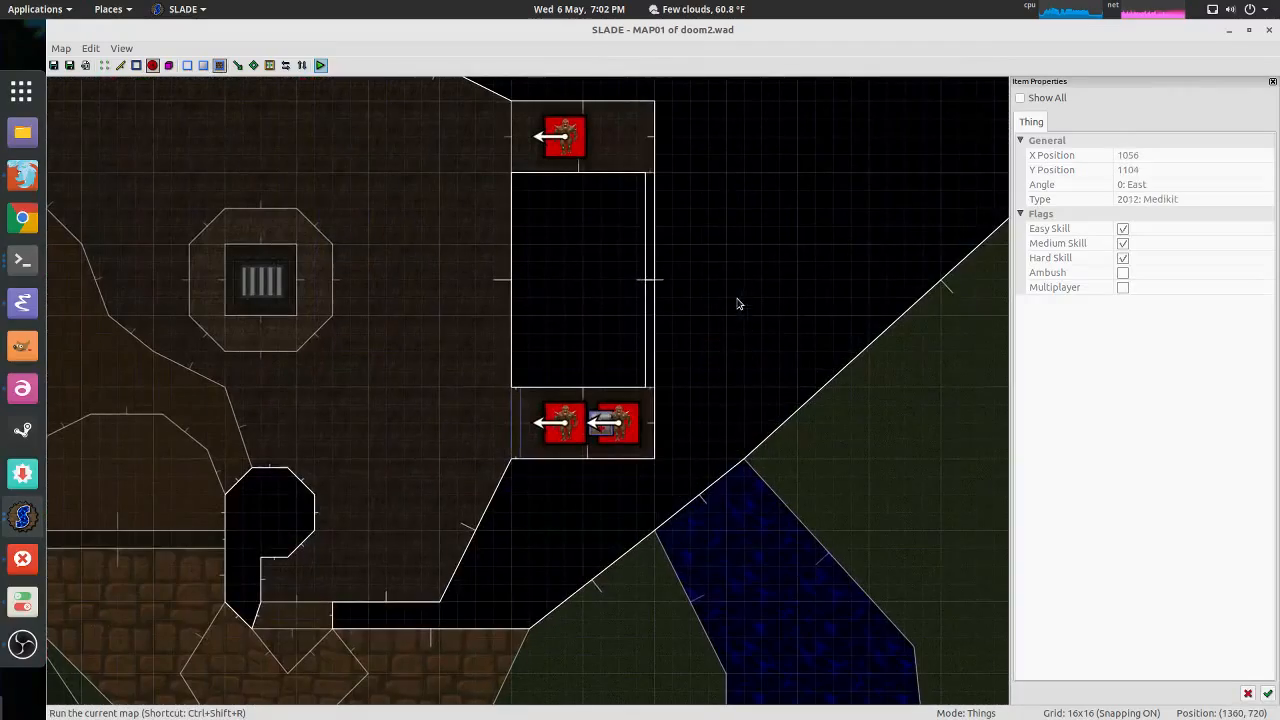
middle_drag(706, 253, 724, 312)
scroll(586, 297, down, 2)
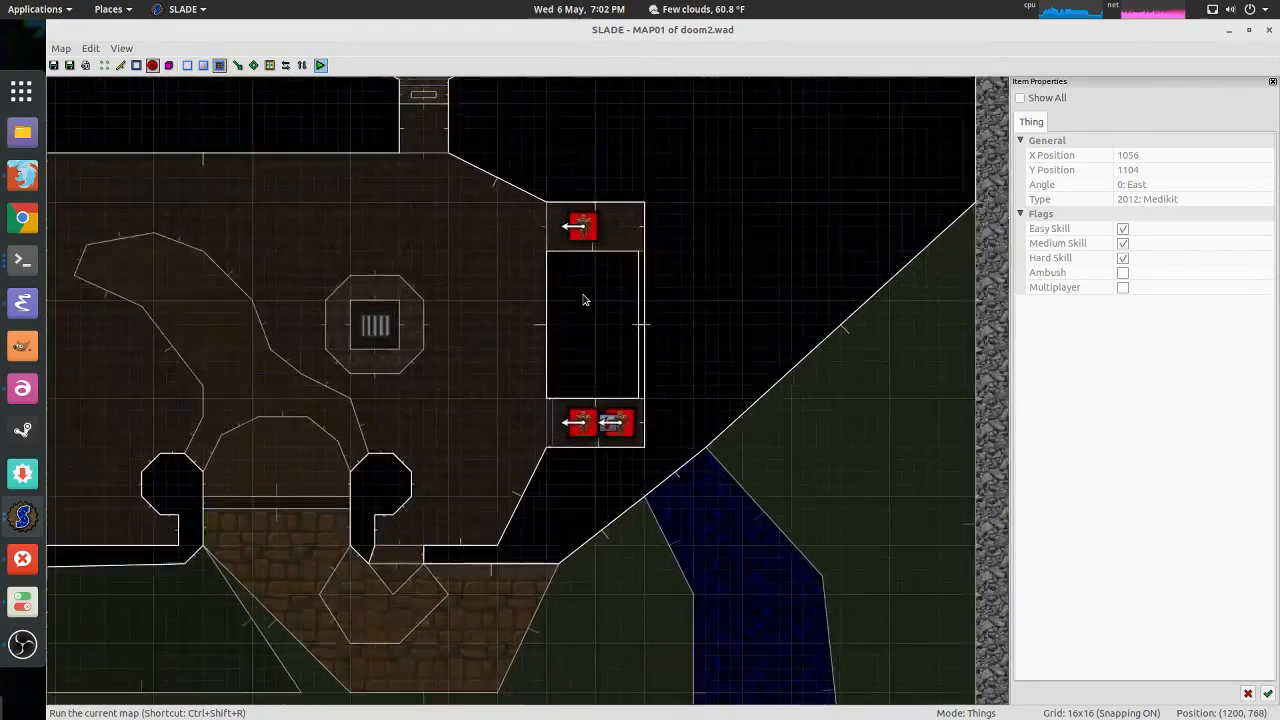
scroll(585, 300, up, 2)
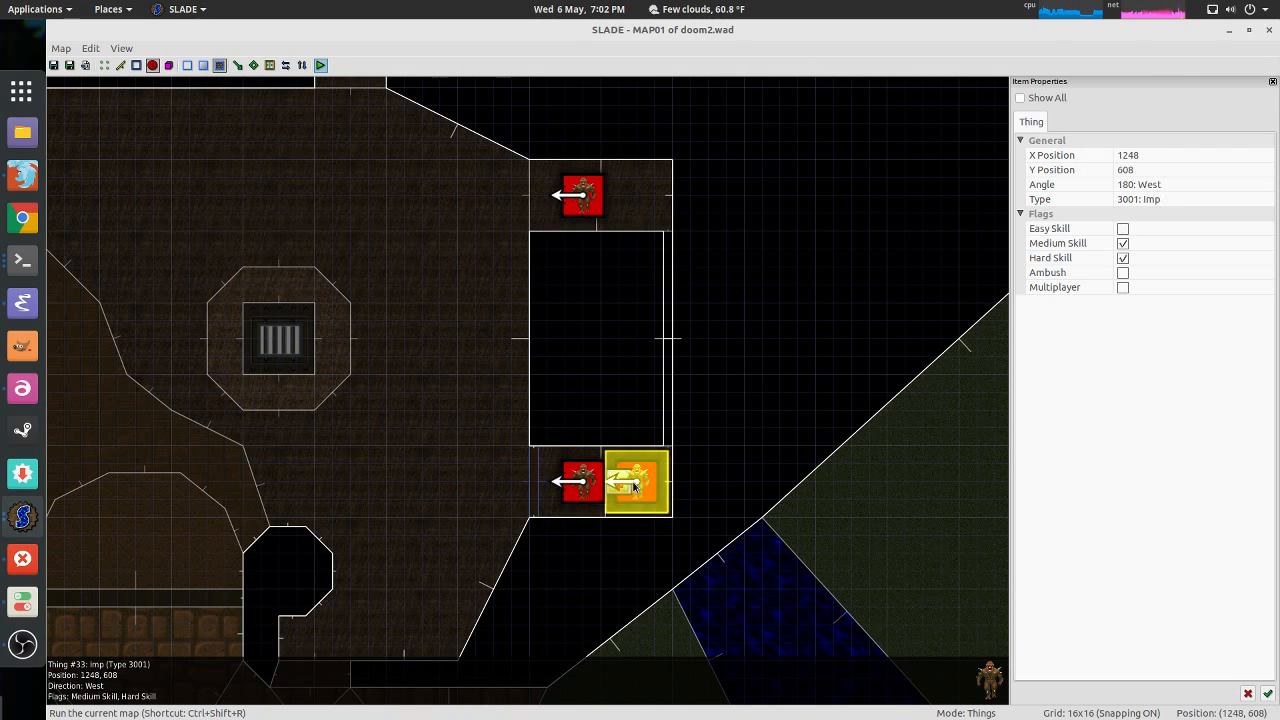
scroll(608, 403, down, 2)
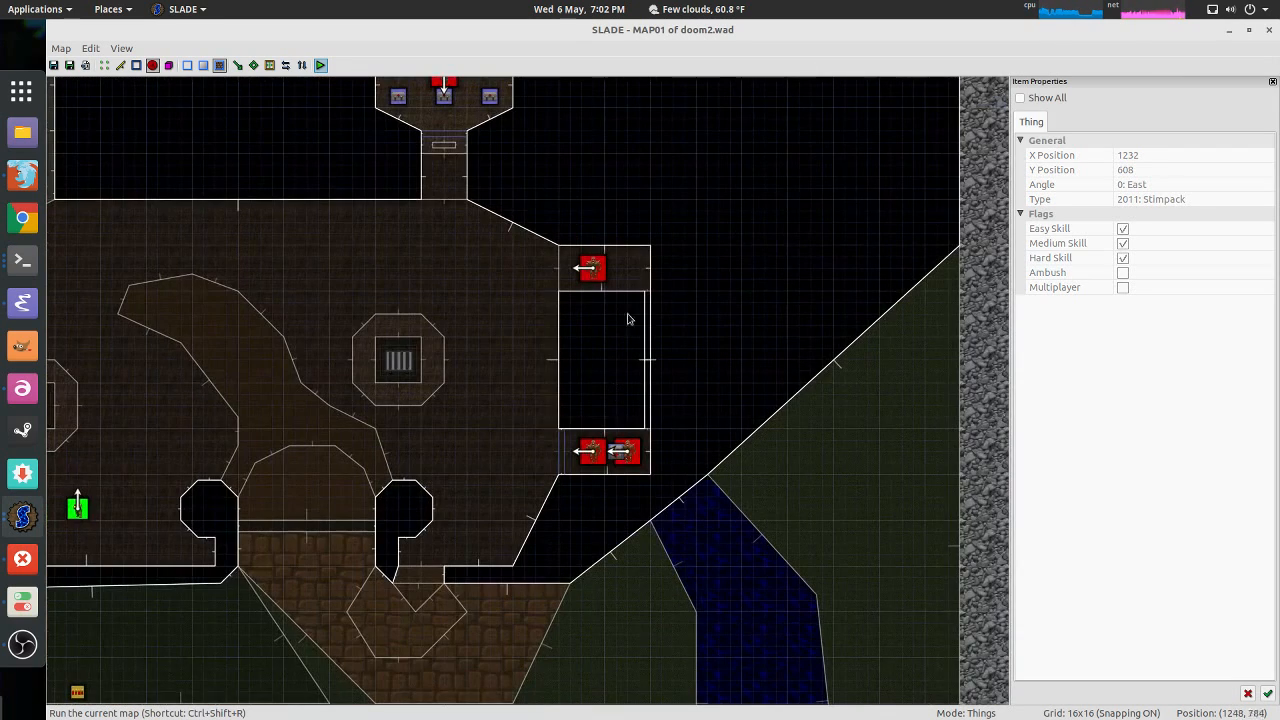
scroll(528, 408, down, 1)
scroll(447, 404, down, 1)
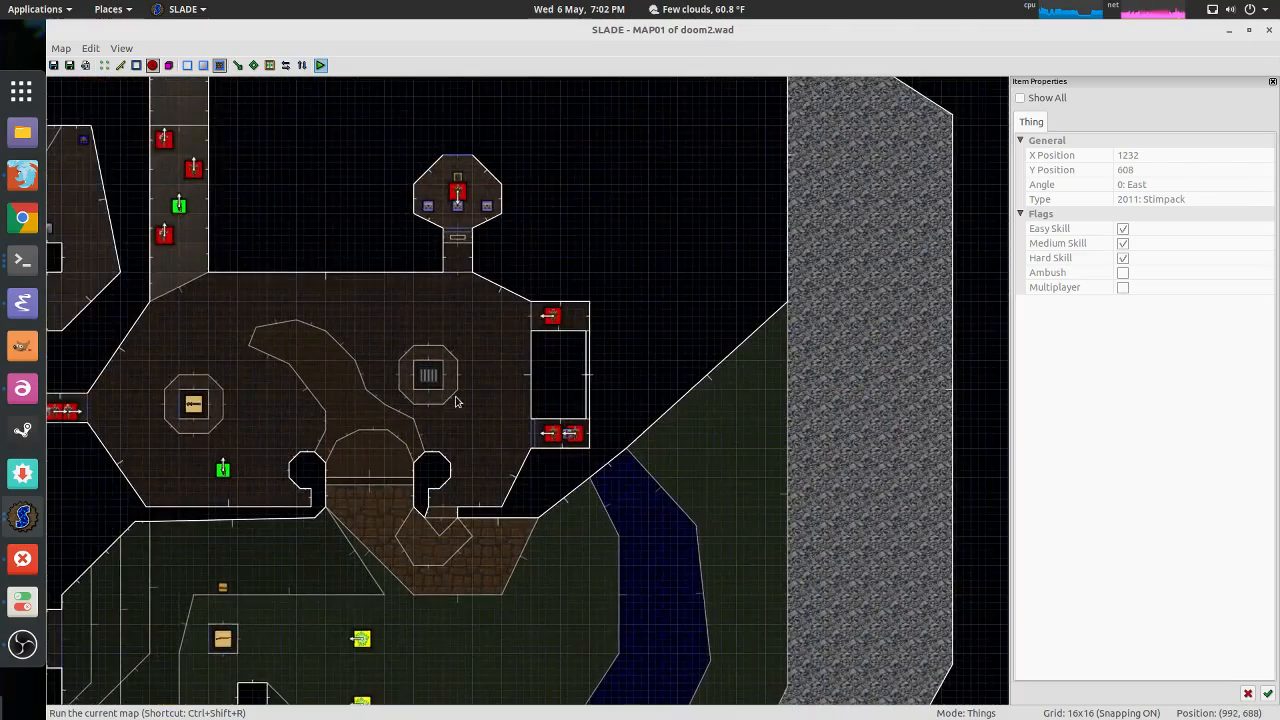
Step: Inspect the properties of the thin sector linking the two eastern imp alcoves in Sectors mode
scroll(737, 357, up, 5)
scroll(560, 359, up, 3)
scroll(560, 359, down, 3)
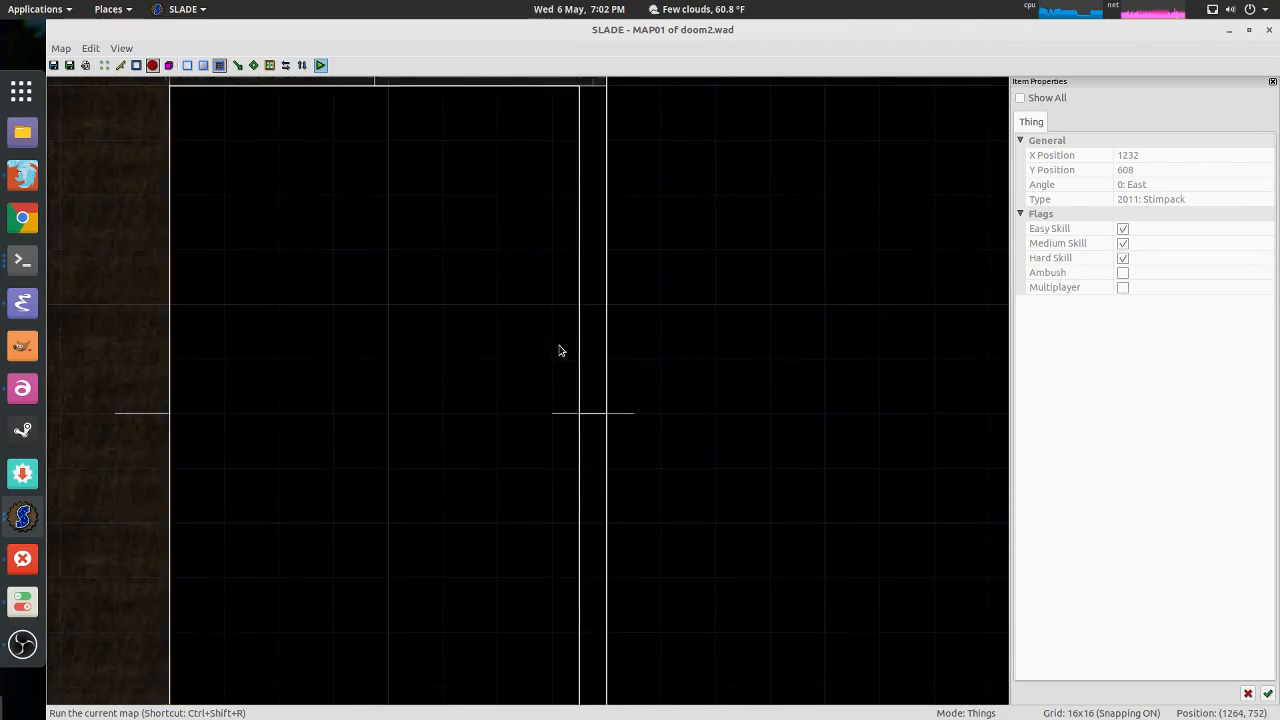
scroll(557, 349, down, 2)
scroll(557, 349, up, 2)
key(s)
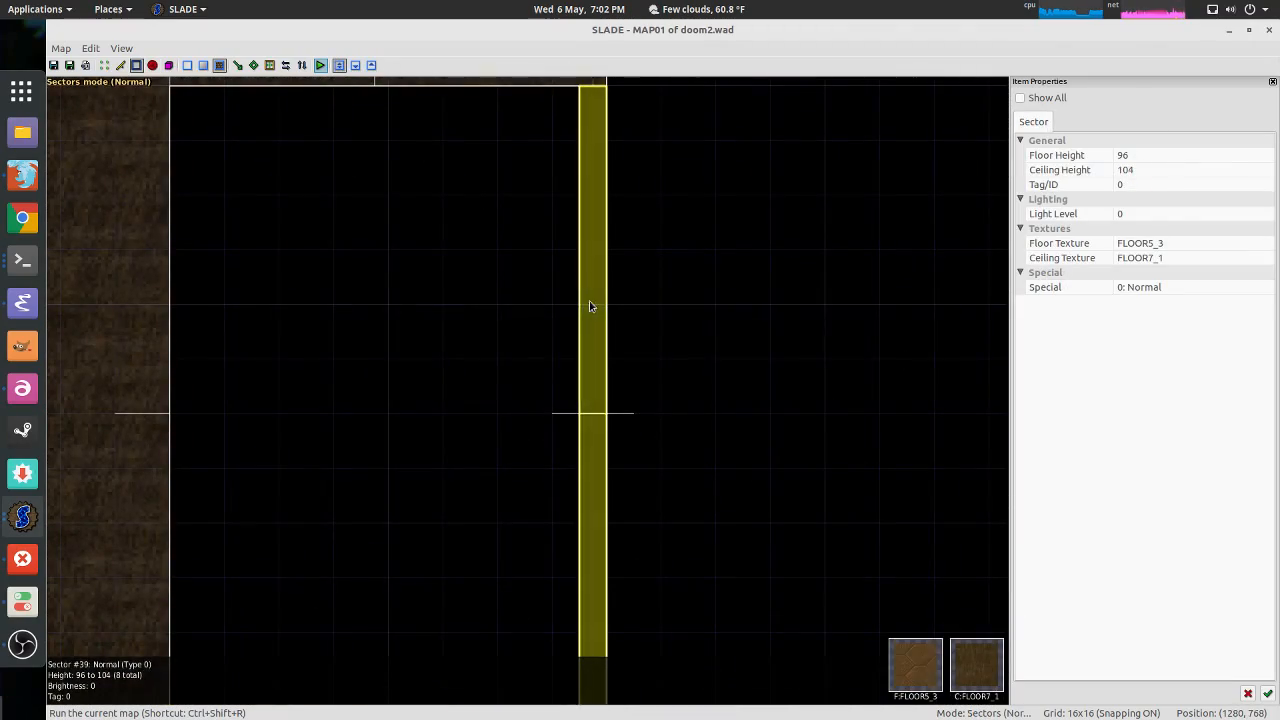
scroll(589, 305, down, 6)
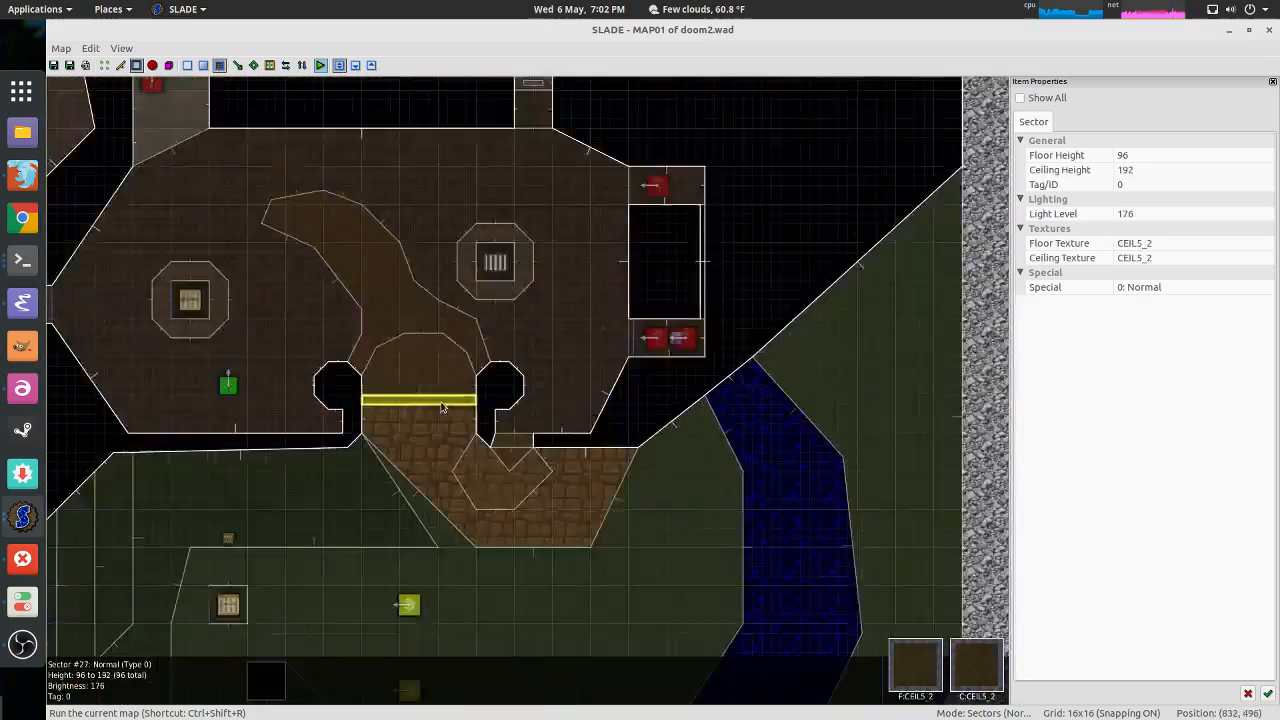
Step: Compare the yard, the entrance passage and the hidden imp room with the rest of the map layout
scroll(441, 407, down, 1)
middle_drag(272, 540, 599, 245)
scroll(556, 312, up, 3)
scroll(374, 357, down, 1)
middle_drag(262, 442, 497, 328)
scroll(494, 491, down, 5)
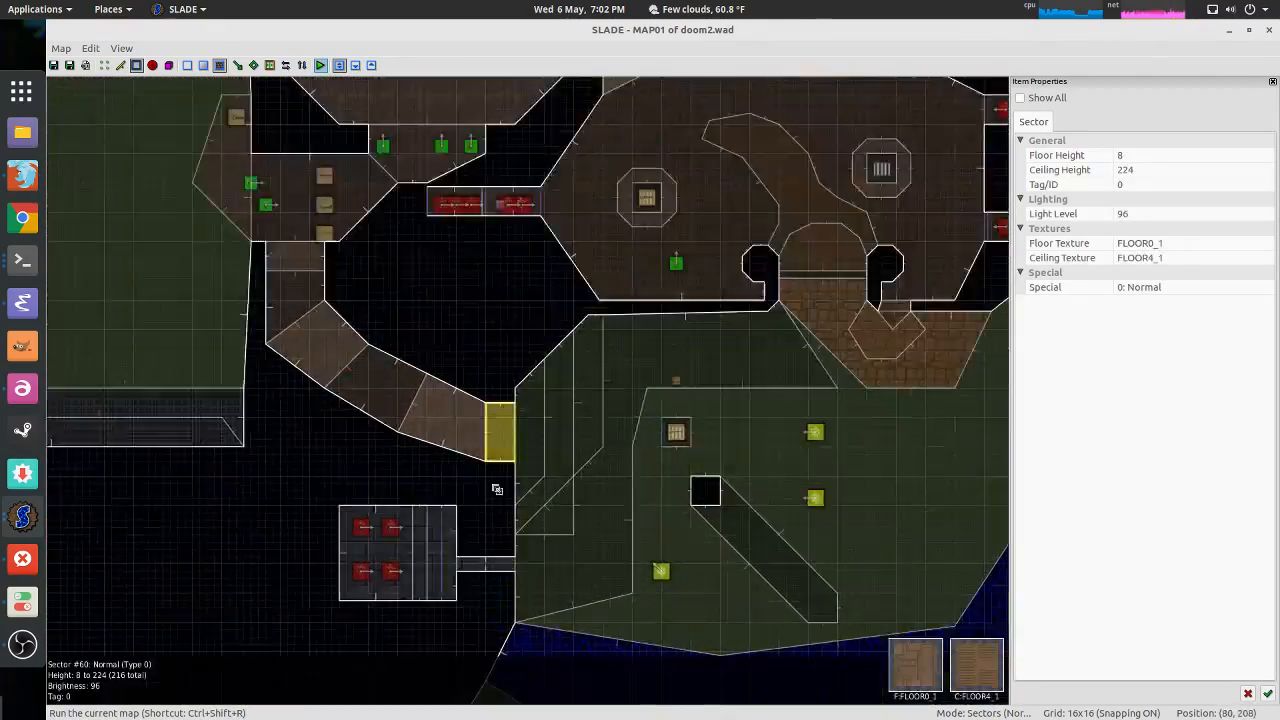
scroll(531, 466, up, 1)
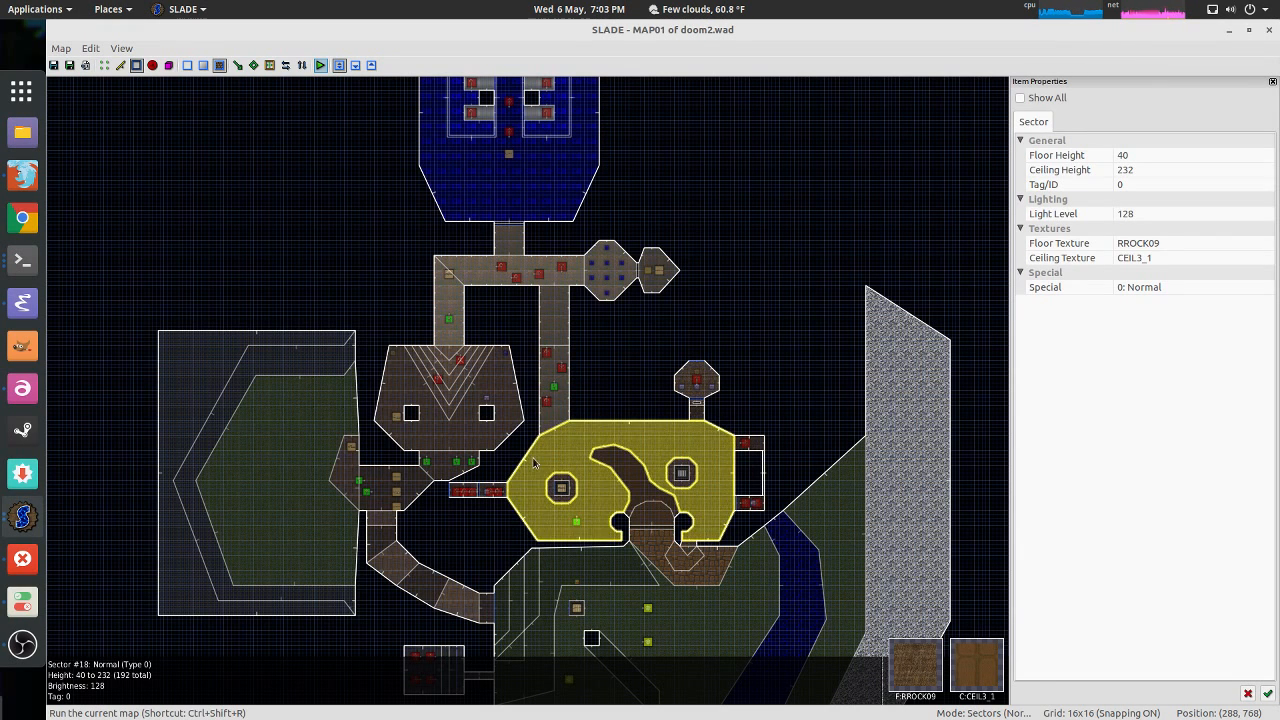
Step: Check the stream chat, minimize XChat and survey the map's northern blue-floored room and corridors in SLADE
key(alt+Tab)
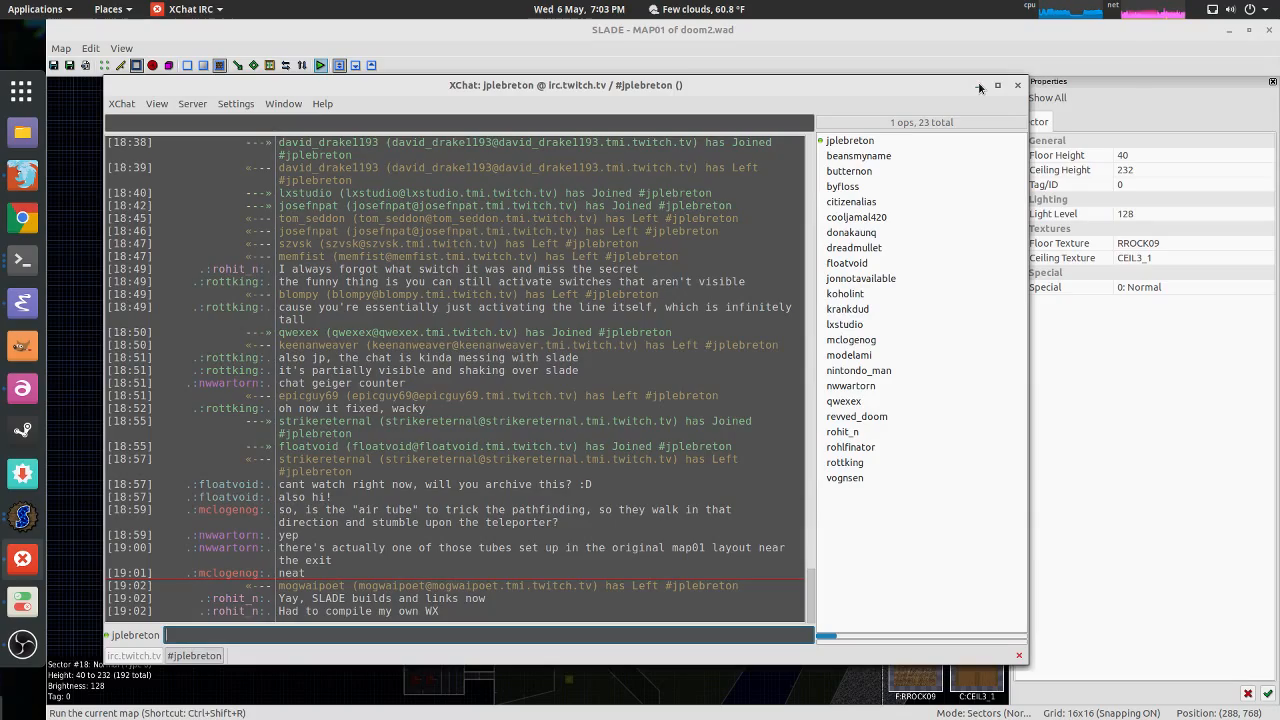
click(979, 86)
middle_drag(748, 370, 749, 466)
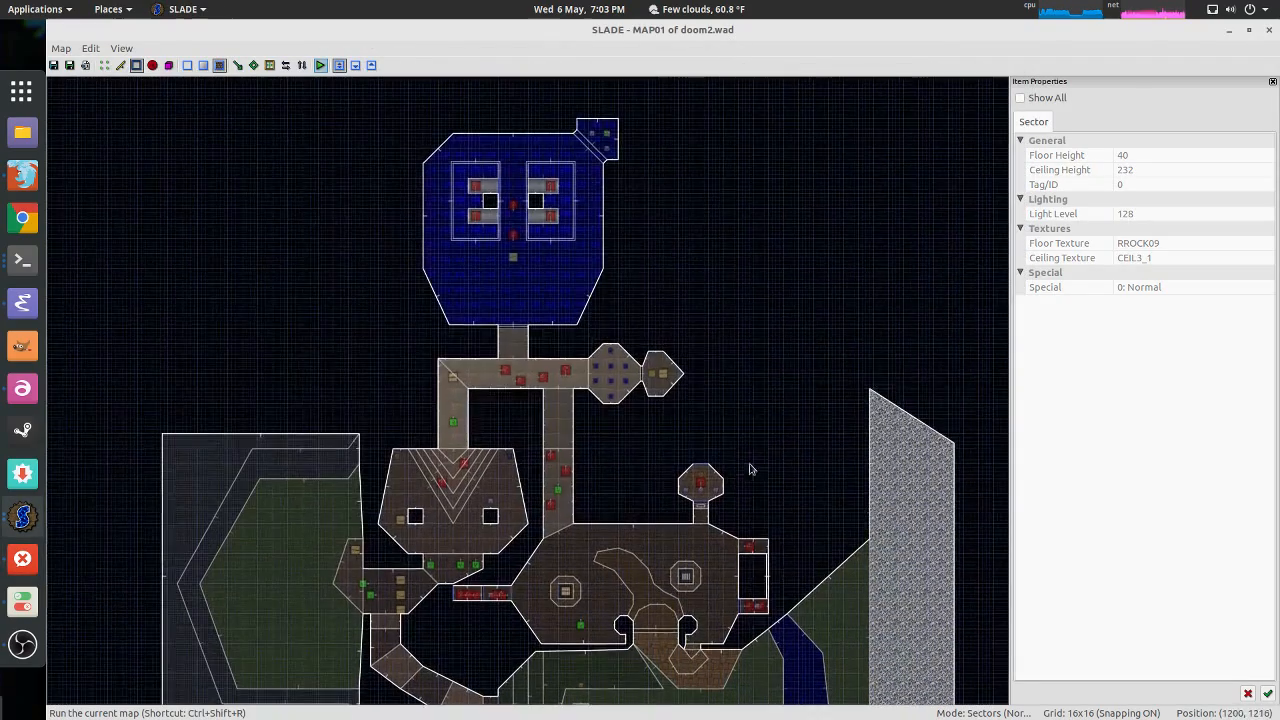
scroll(711, 351, up, 5)
scroll(655, 314, down, 4)
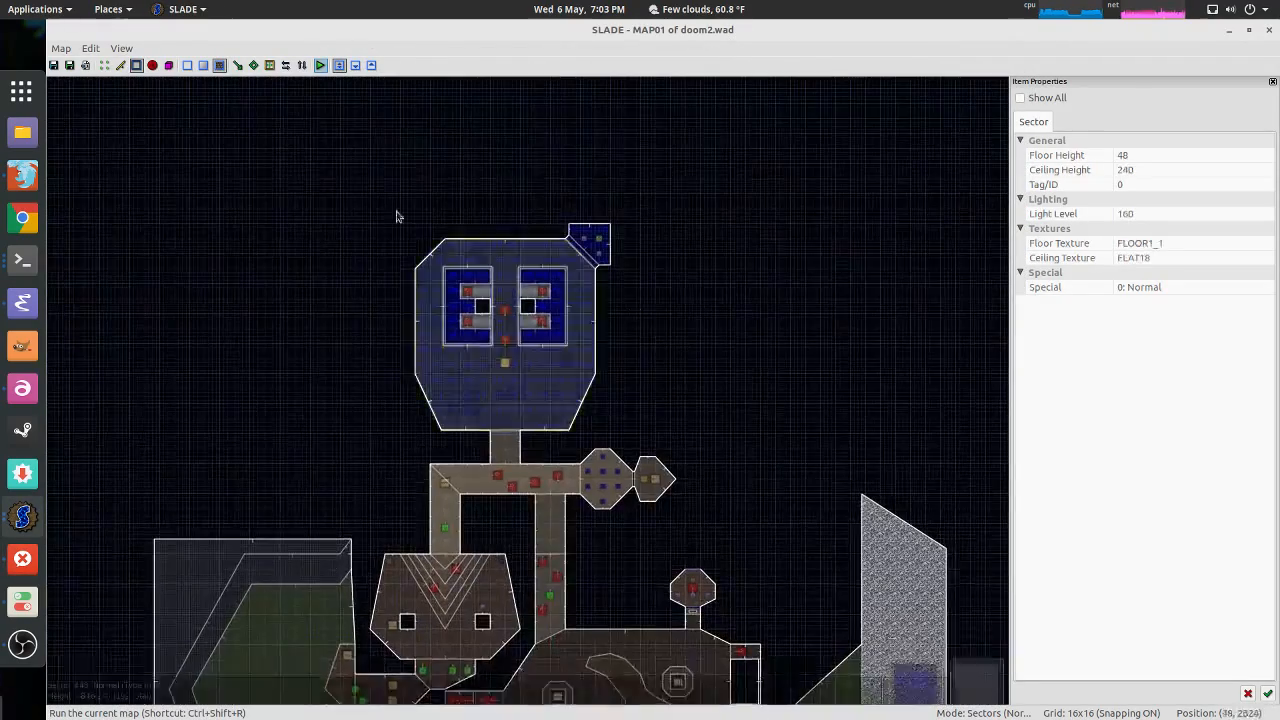
middle_drag(735, 314, 730, 140)
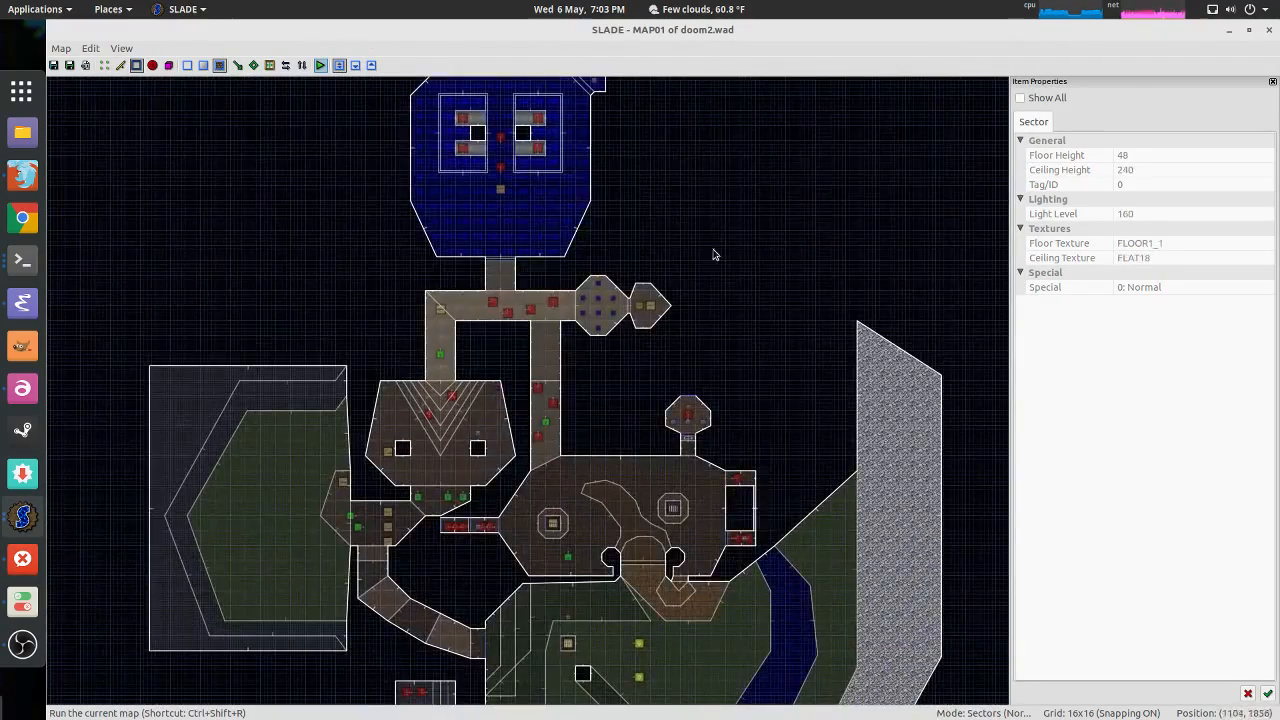
Step: Close the map editor window and preview the MAP01 entry of doom2.wad in the archive list
click(59, 47)
click(121, 48)
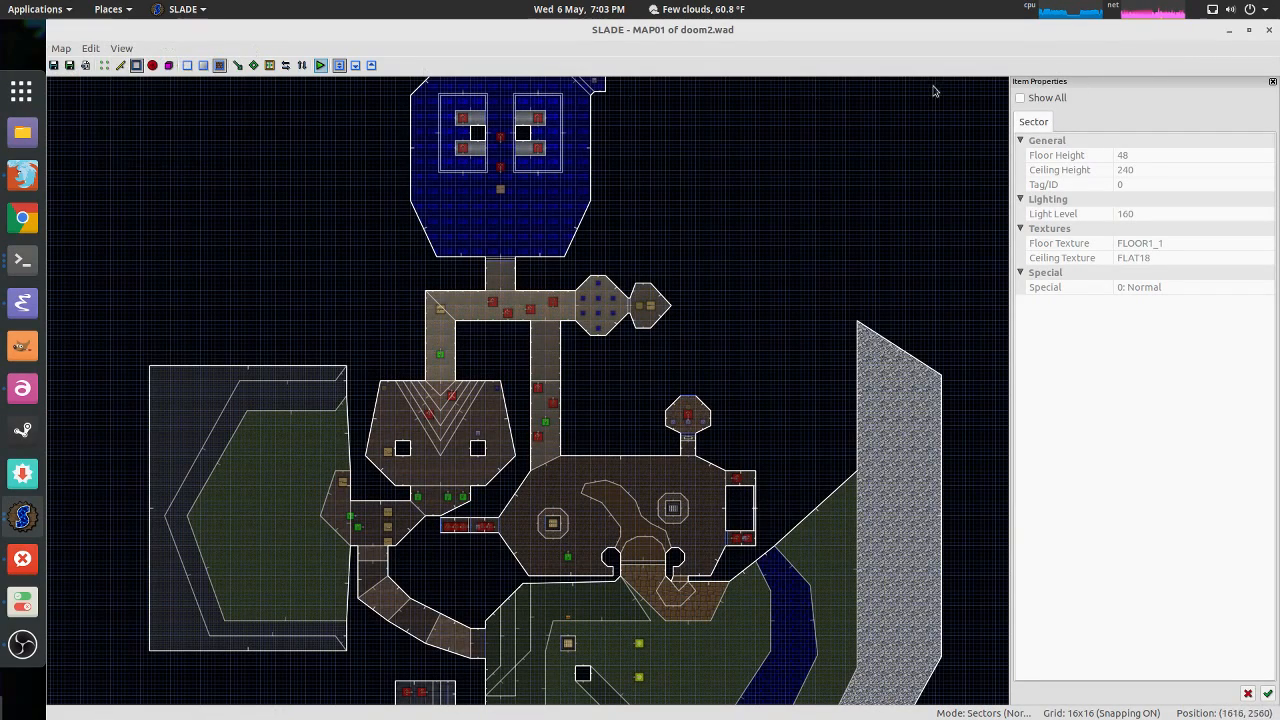
click(1269, 31)
click(611, 400)
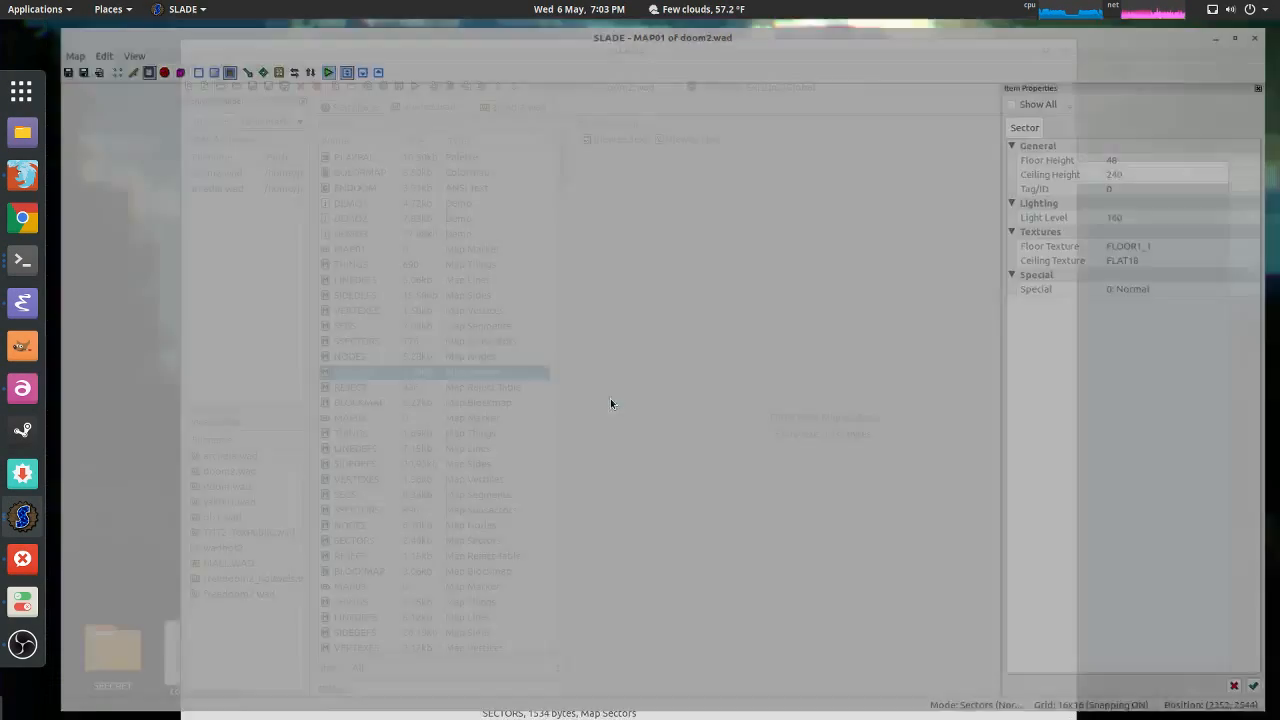
click(420, 357)
click(363, 372)
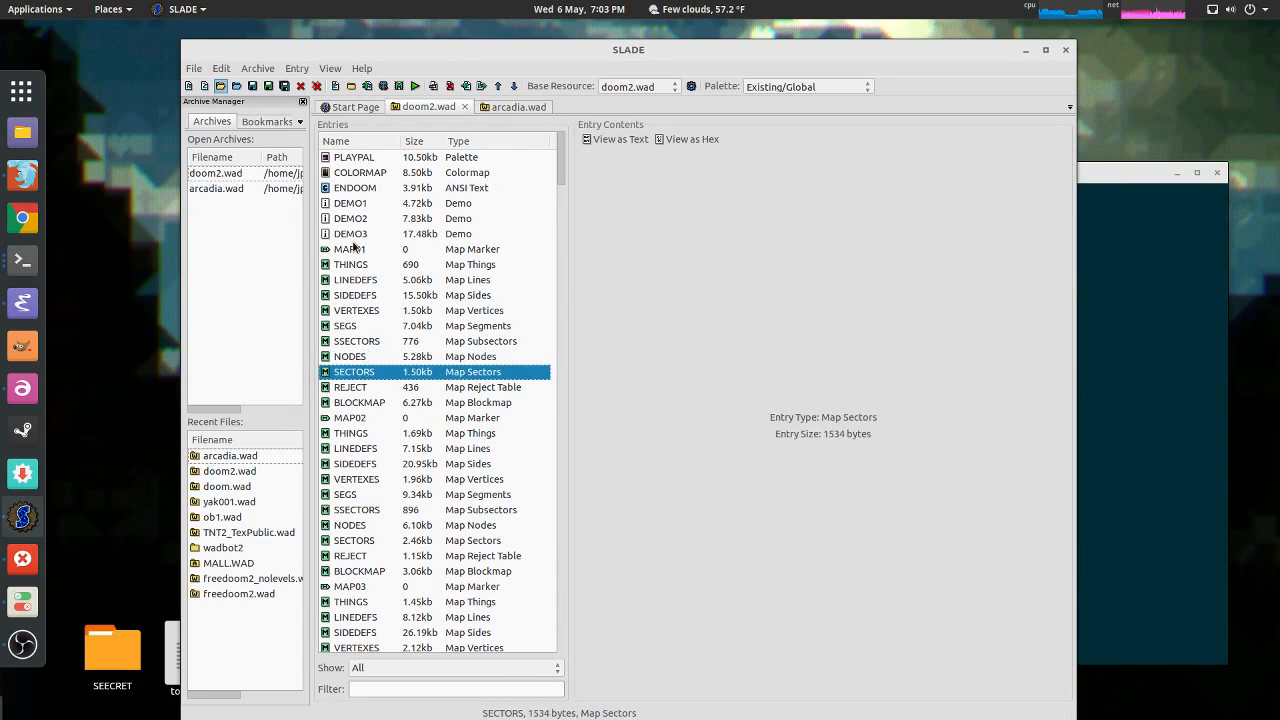
click(355, 249)
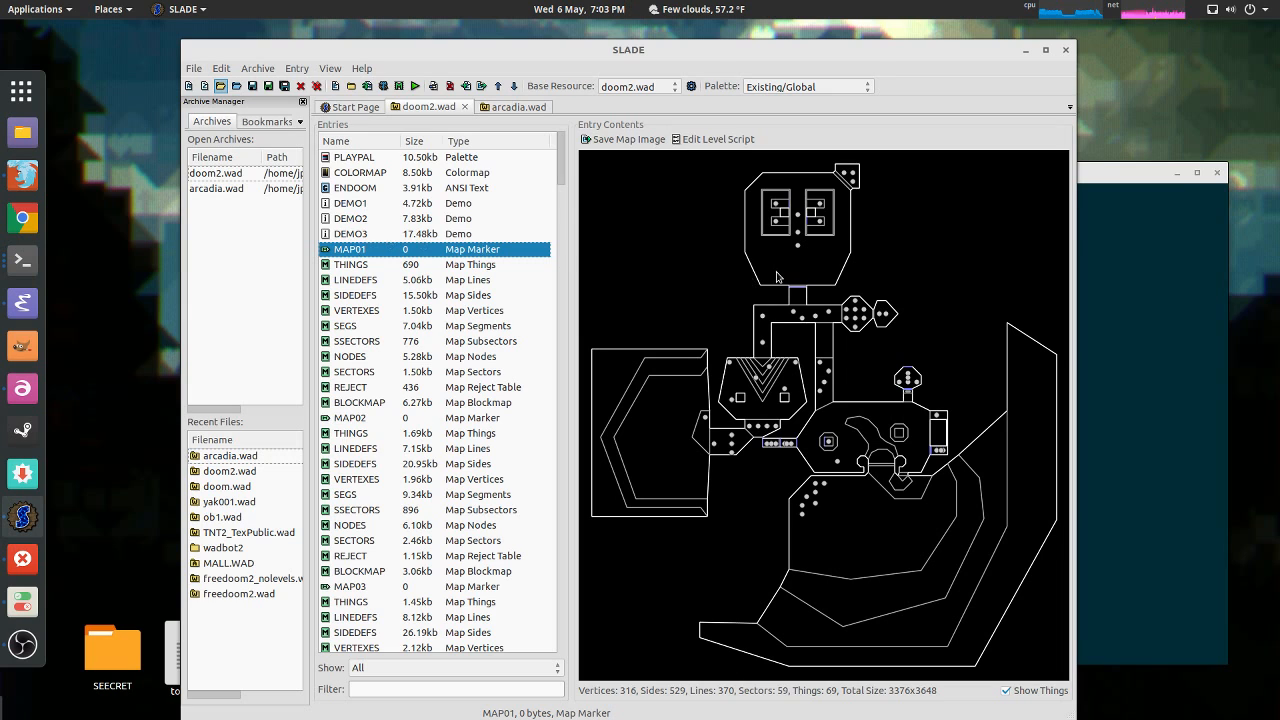
click(361, 236)
click(358, 252)
Step: Preview the MAP03 and MAP06 entries of doom2.wad and open MAP06 in the map editor
scroll(426, 343, down, 4)
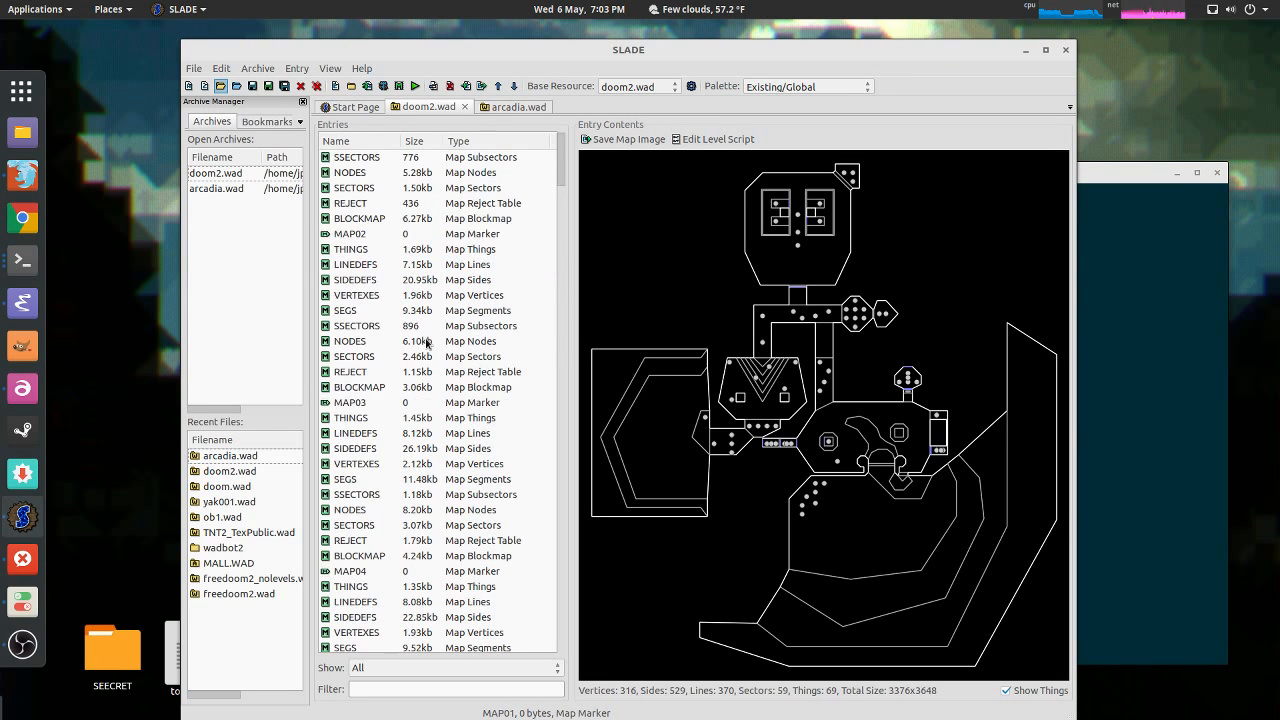
click(378, 402)
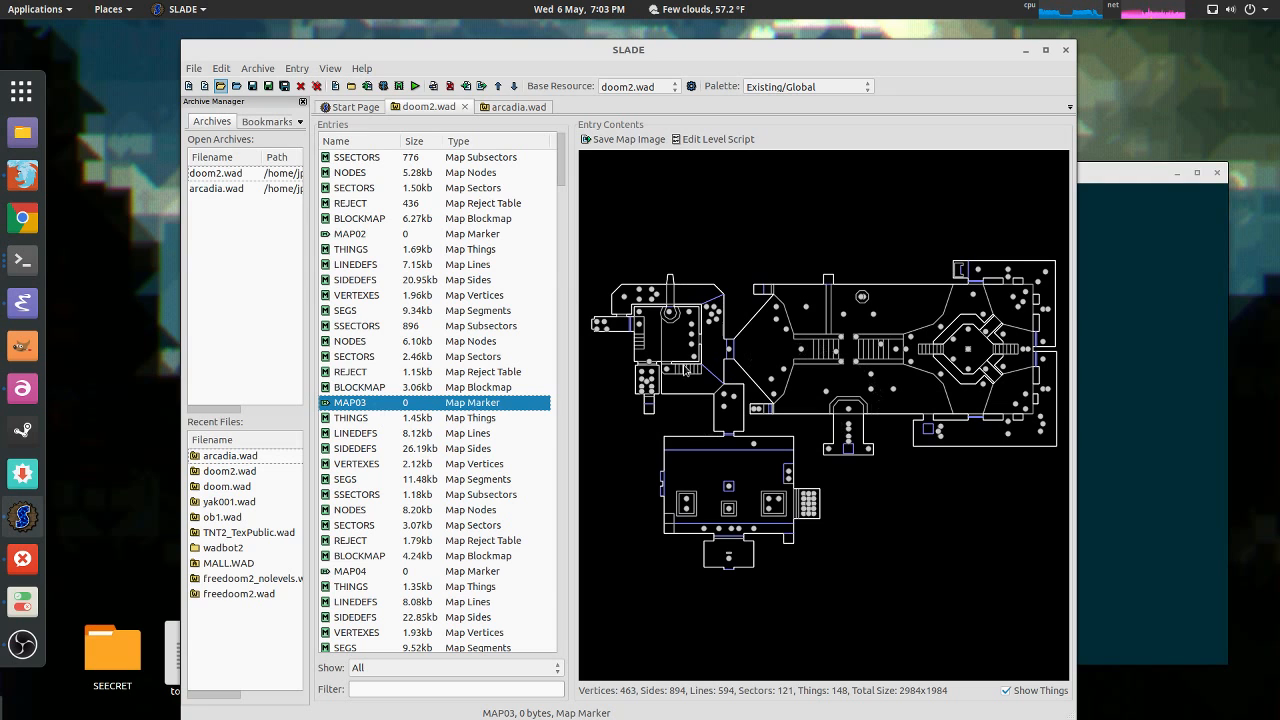
scroll(385, 405, down, 13)
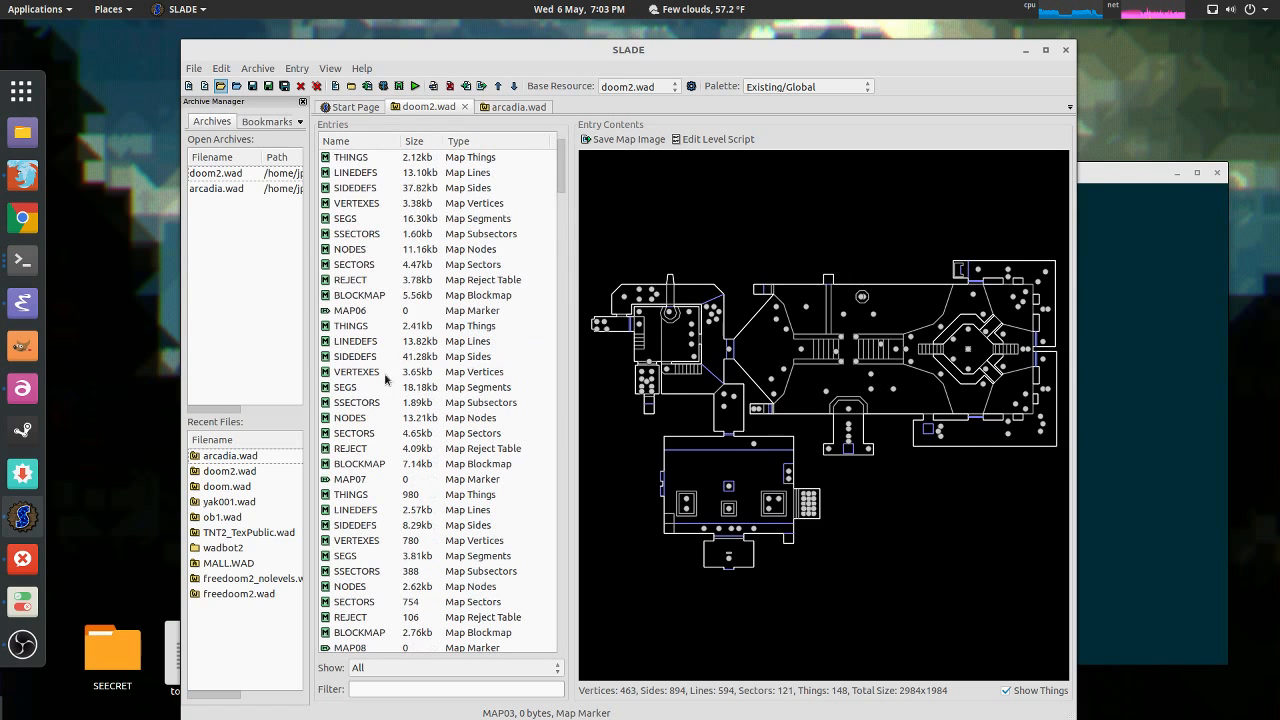
click(370, 314)
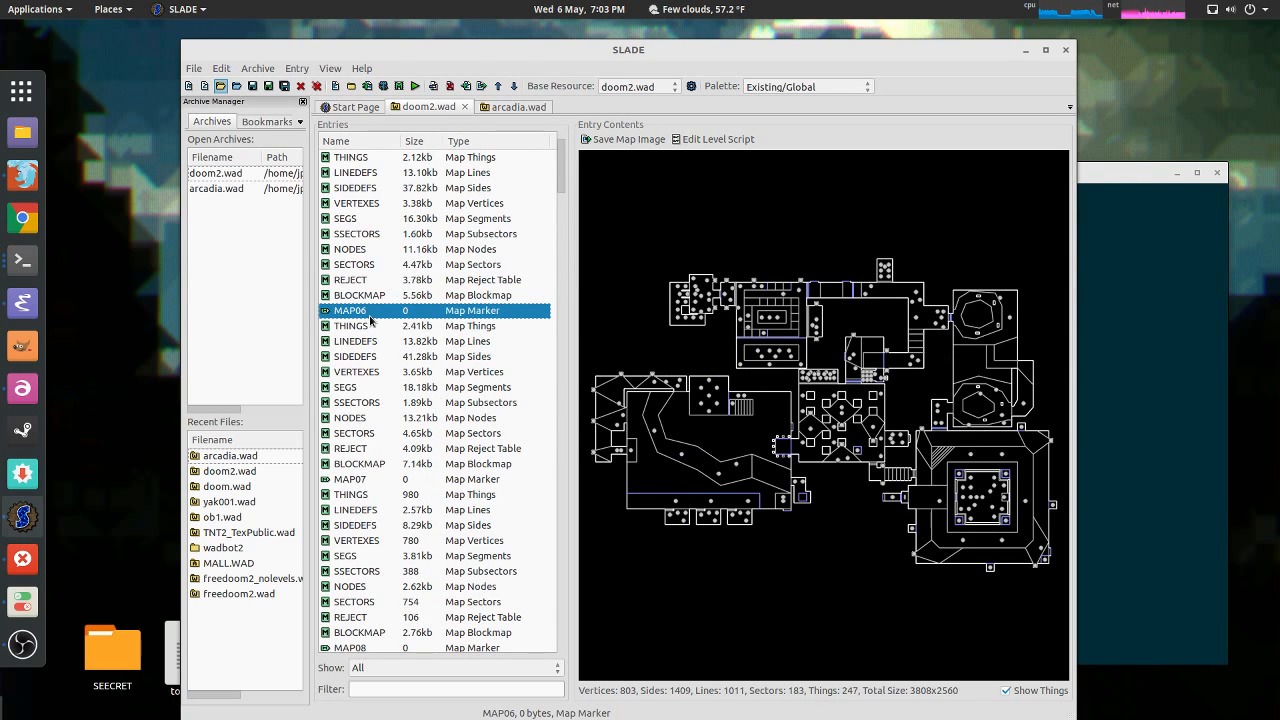
double_click(370, 316)
click(669, 464)
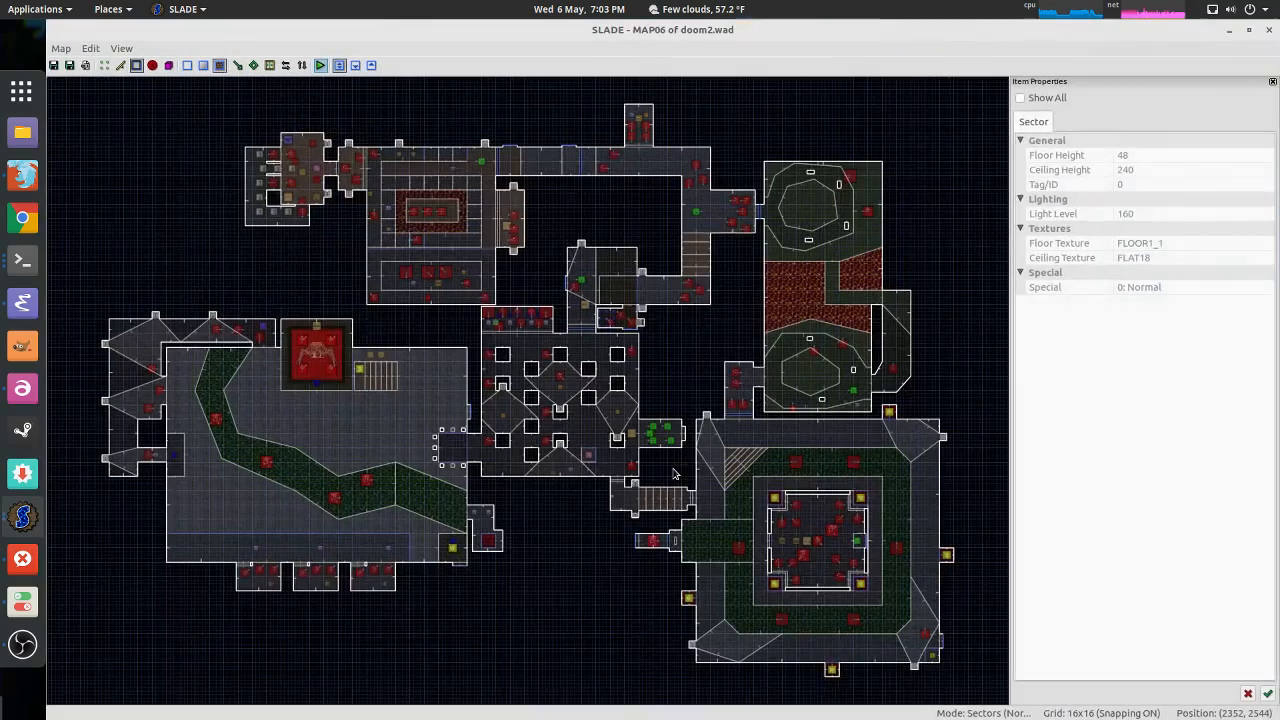
Step: Examine MAP06's large hall with the Spider Mastermind platform and the pillared room east of it
scroll(558, 289, up, 3)
scroll(558, 288, up, 4)
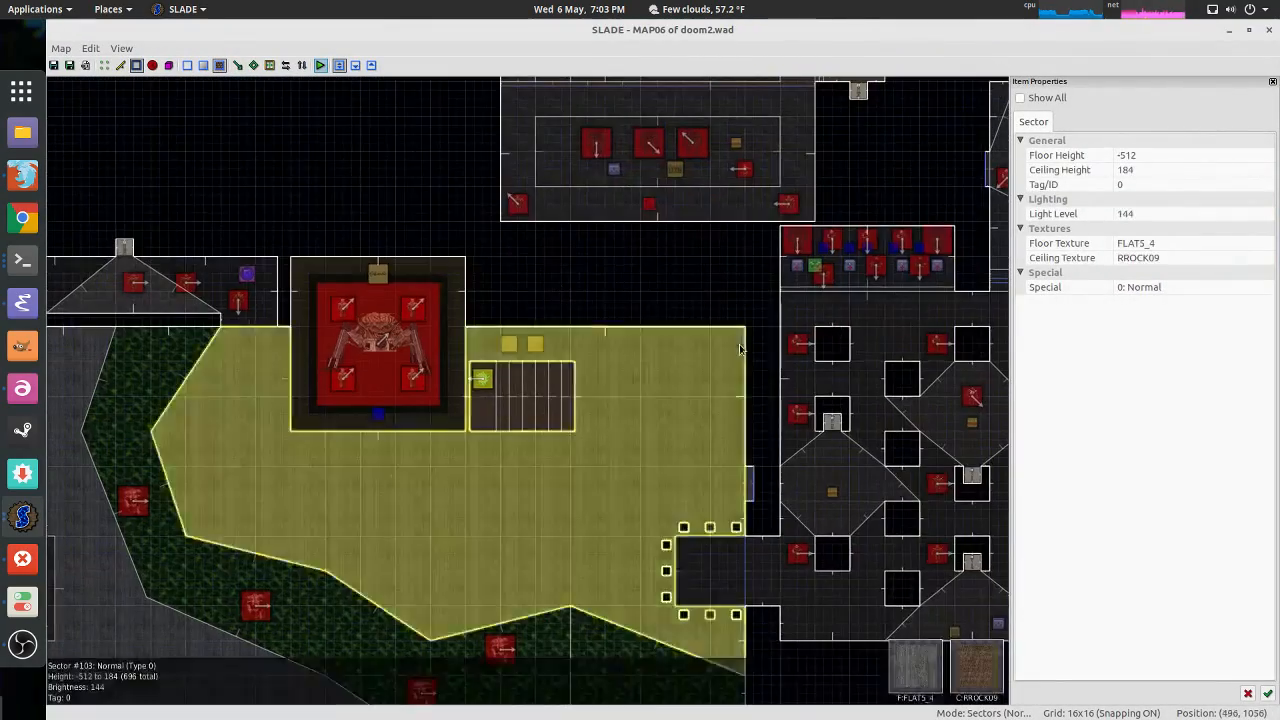
middle_drag(668, 432, 568, 322)
middle_drag(897, 381, 542, 396)
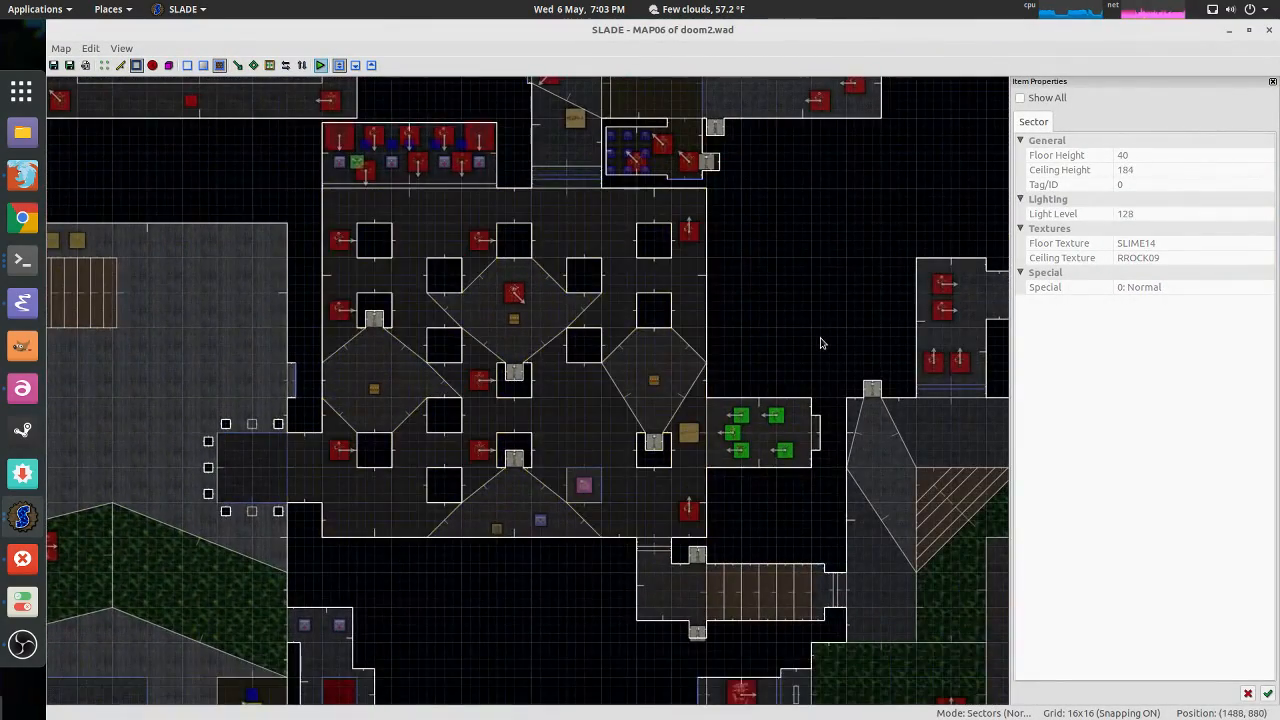
scroll(820, 343, up, 3)
middle_drag(797, 503, 820, 343)
Step: Fly in 3D mode from the pillared room through the barred window to the Spider Mastermind platform
key(q)
key(w)
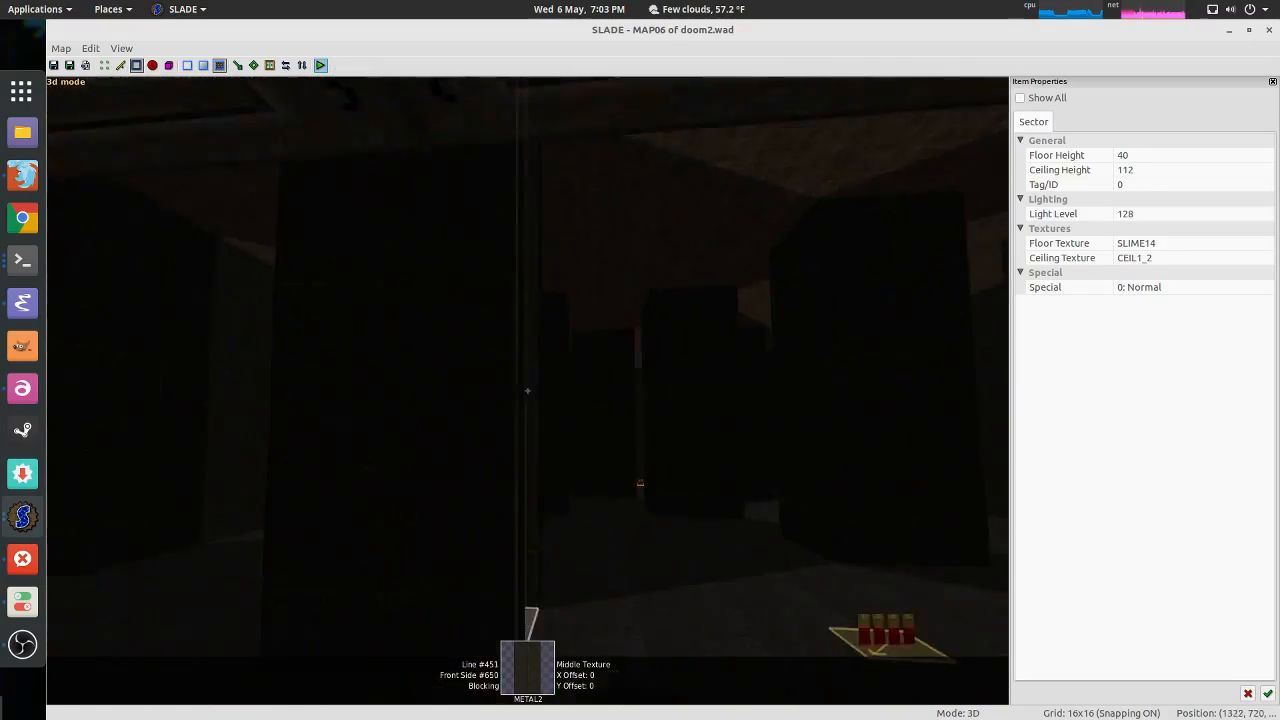
key(w)
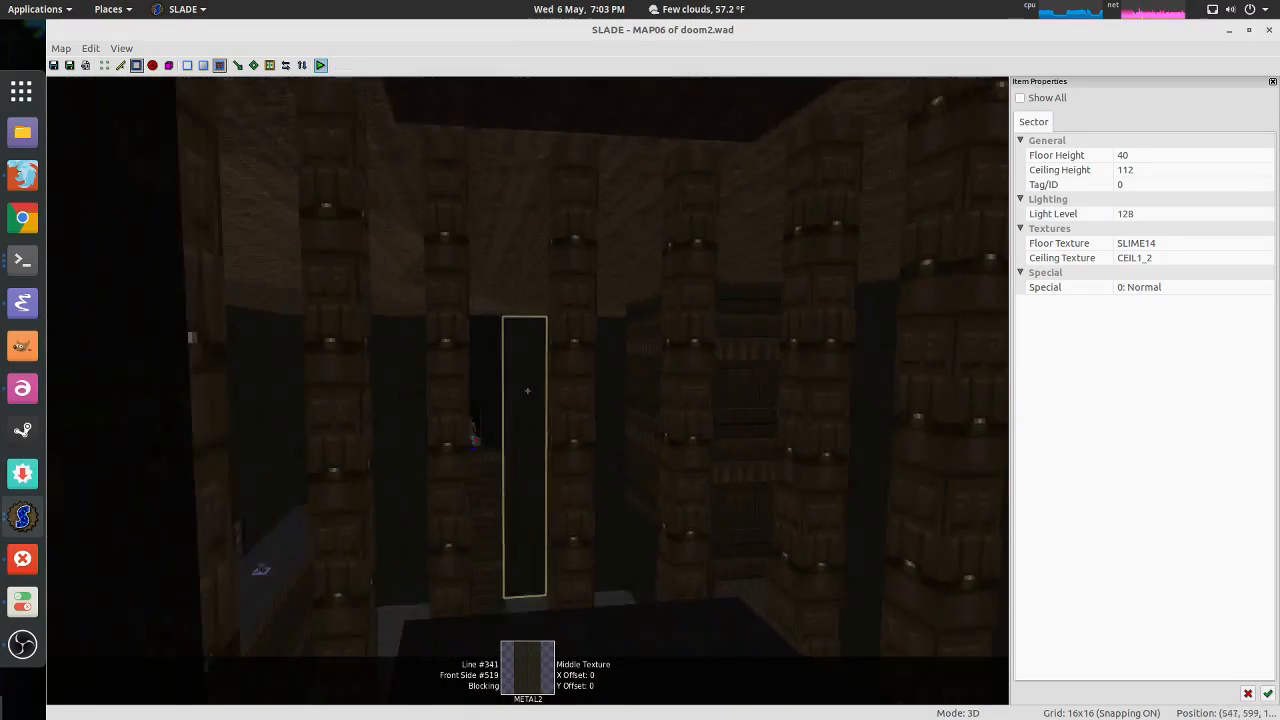
key(w)
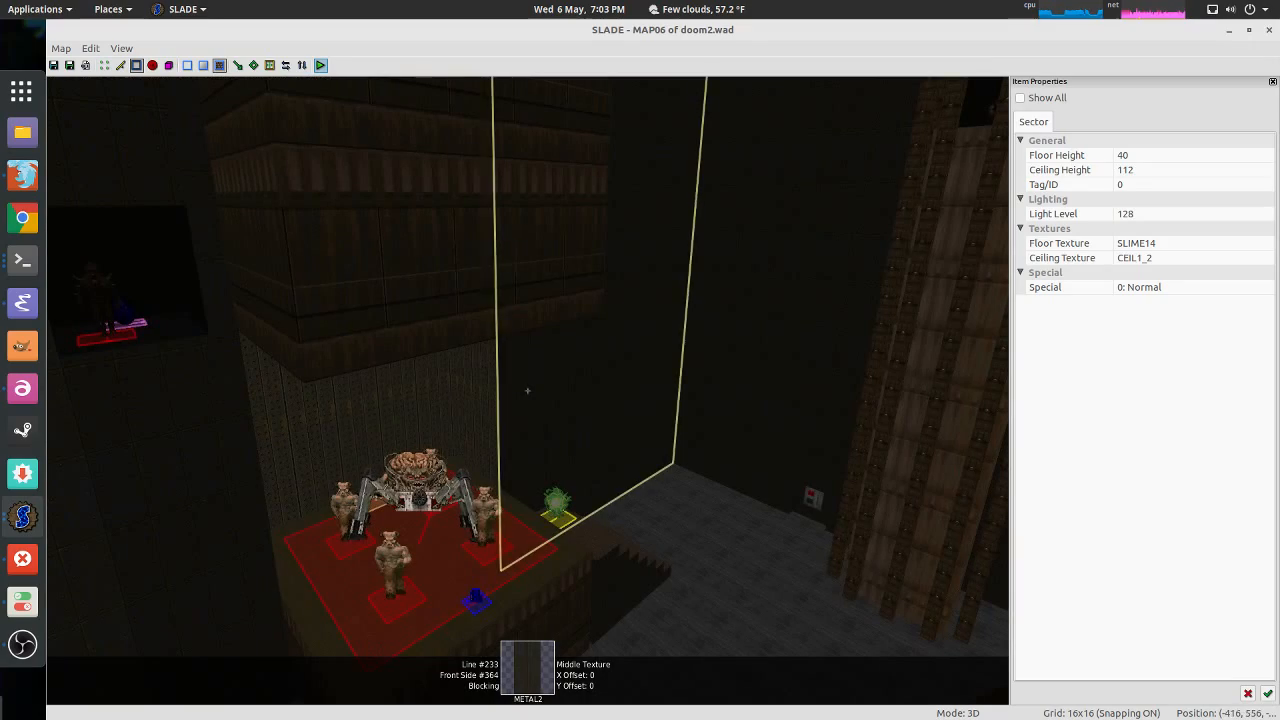
key(w)
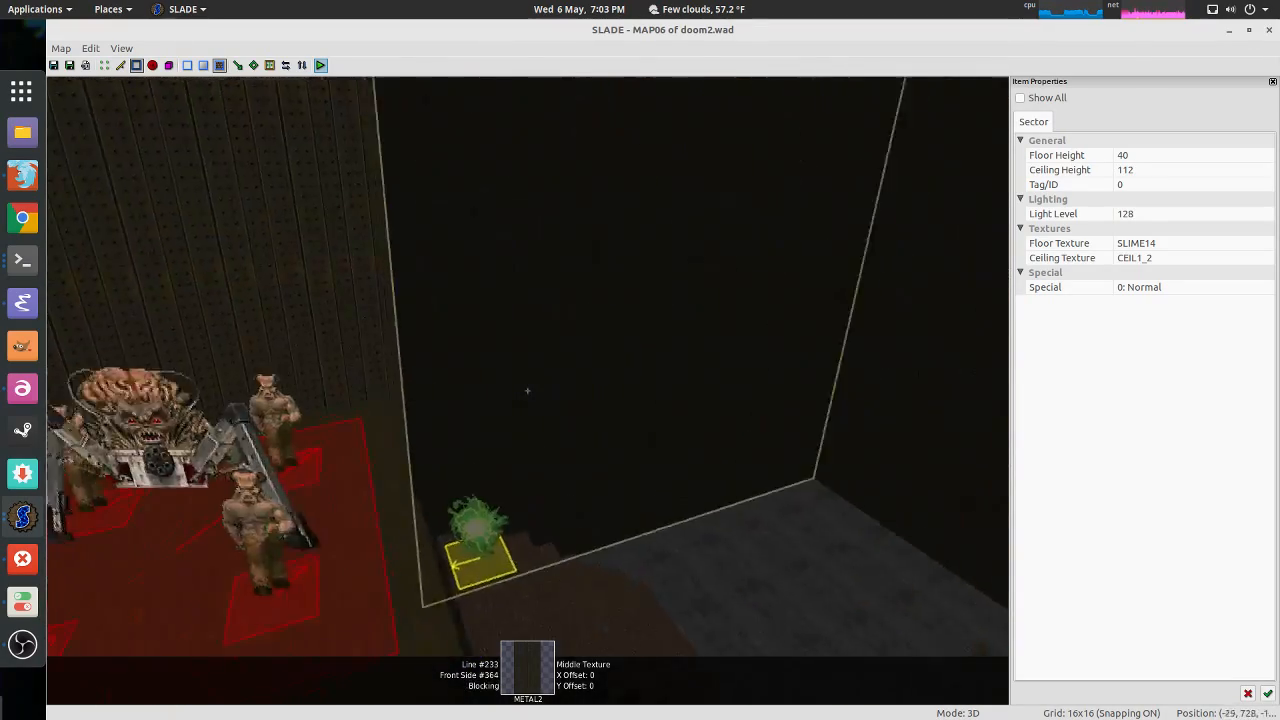
Step: Inspect the large hall's raised ledges, monster cages, barred window and green slime channel in 3D, and return to the 2D map
key(w)
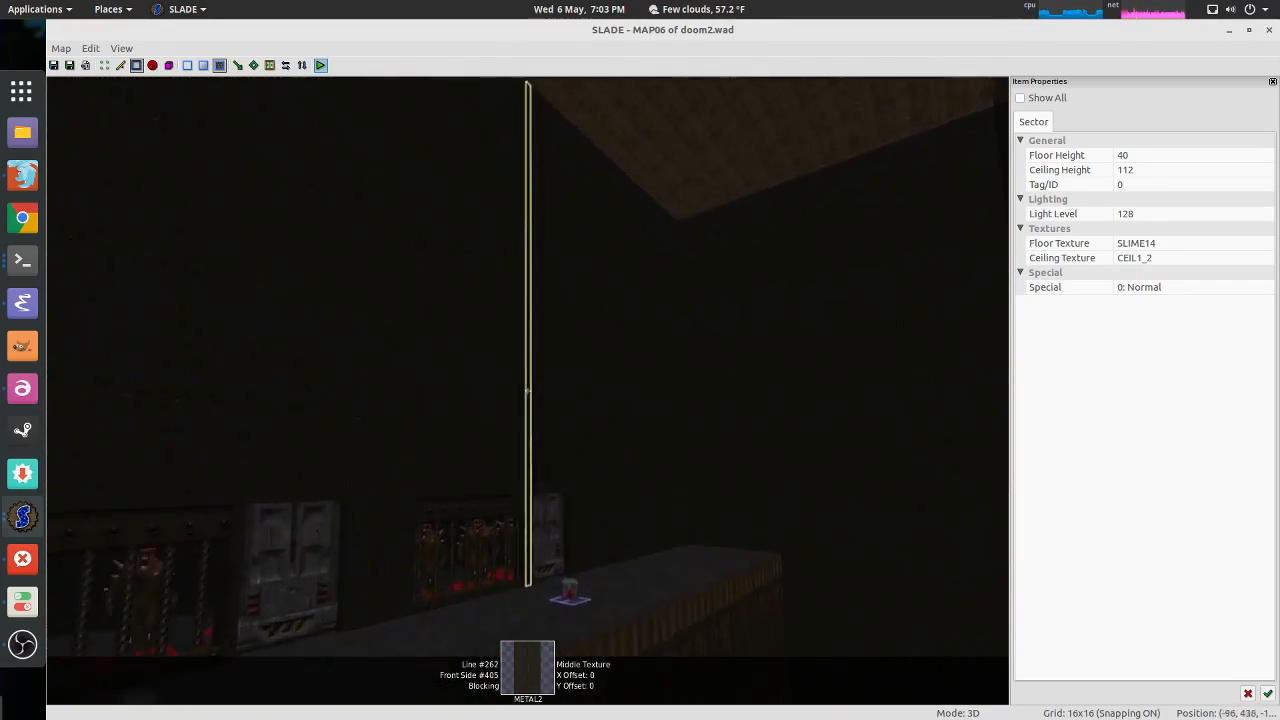
key(w)
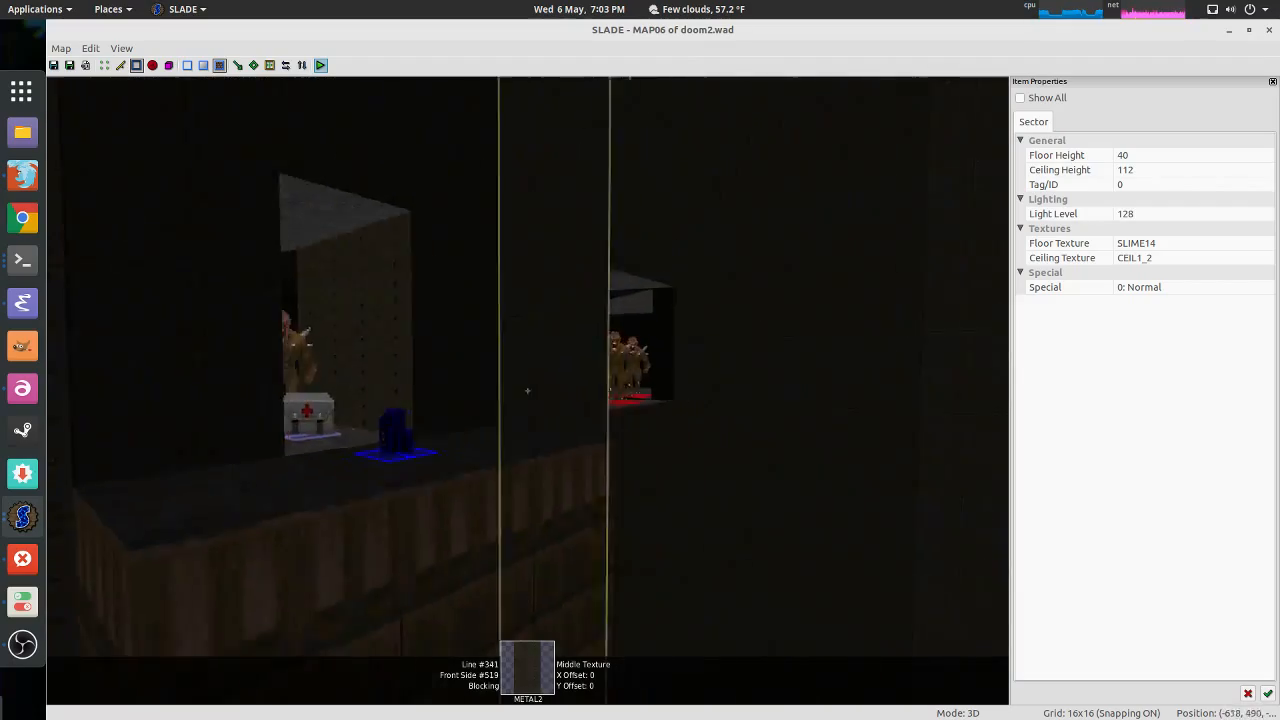
key(w)
key(a)
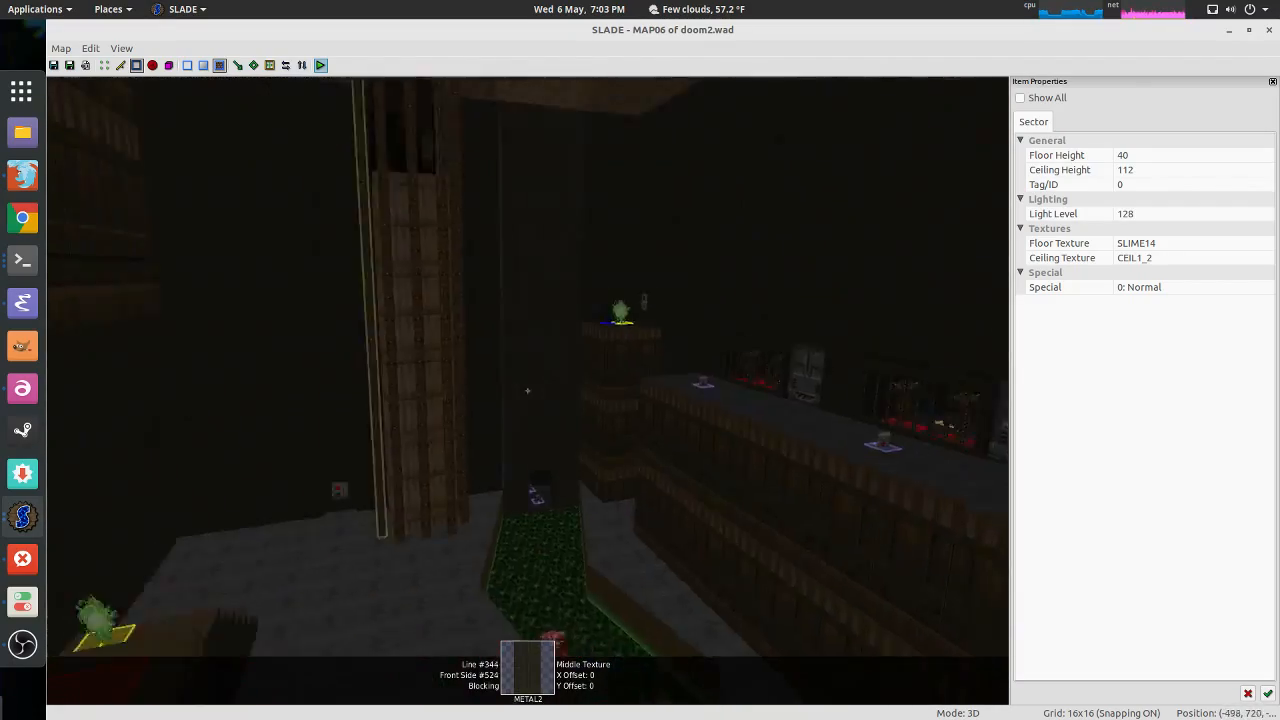
key(w)
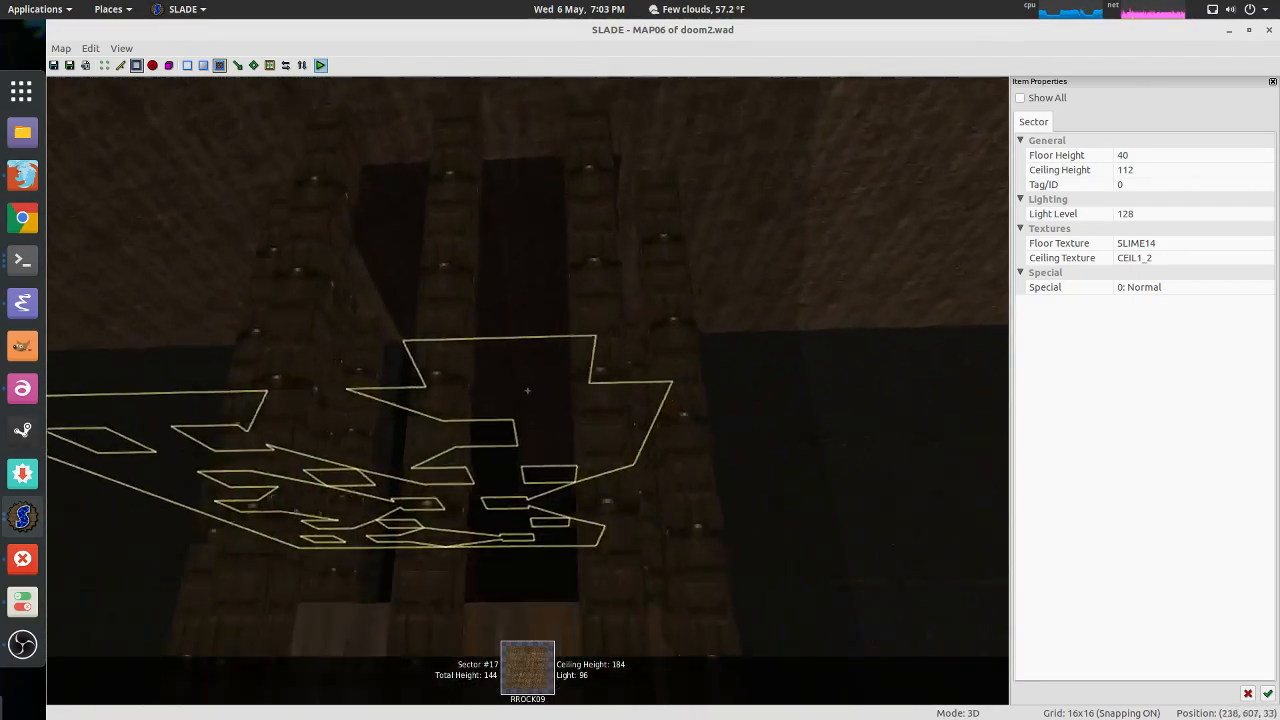
key(w)
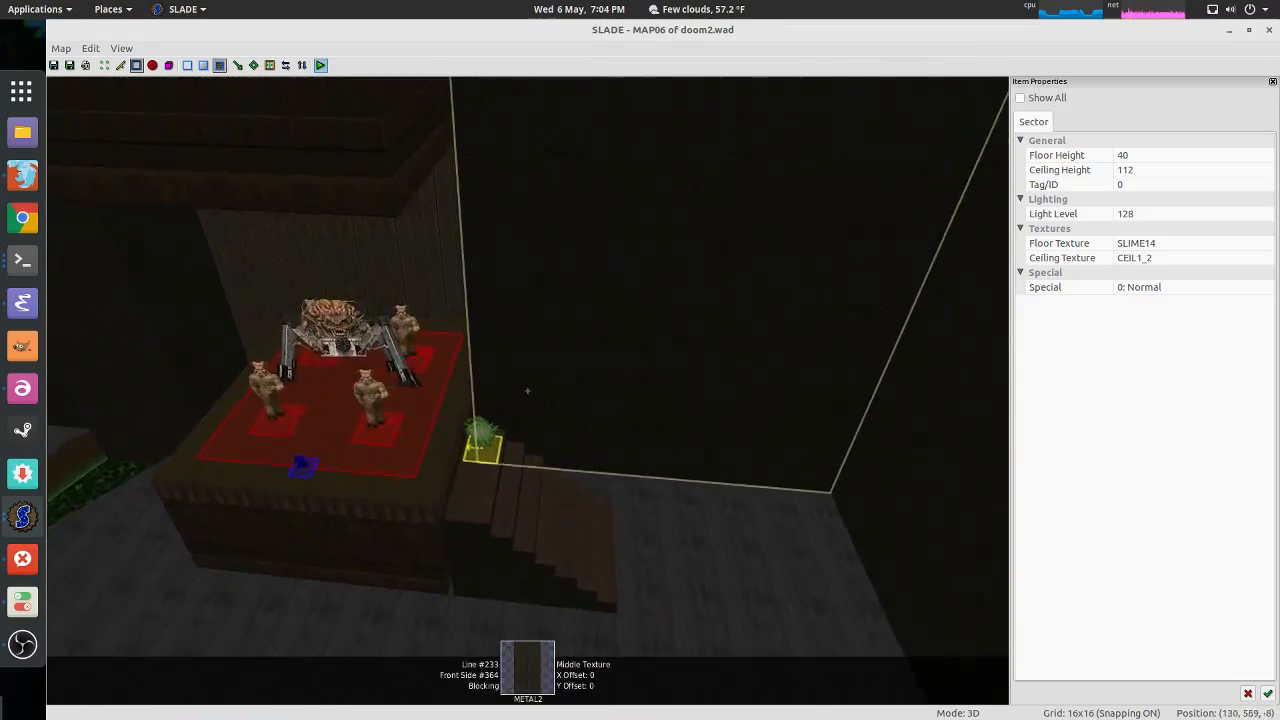
key(w)
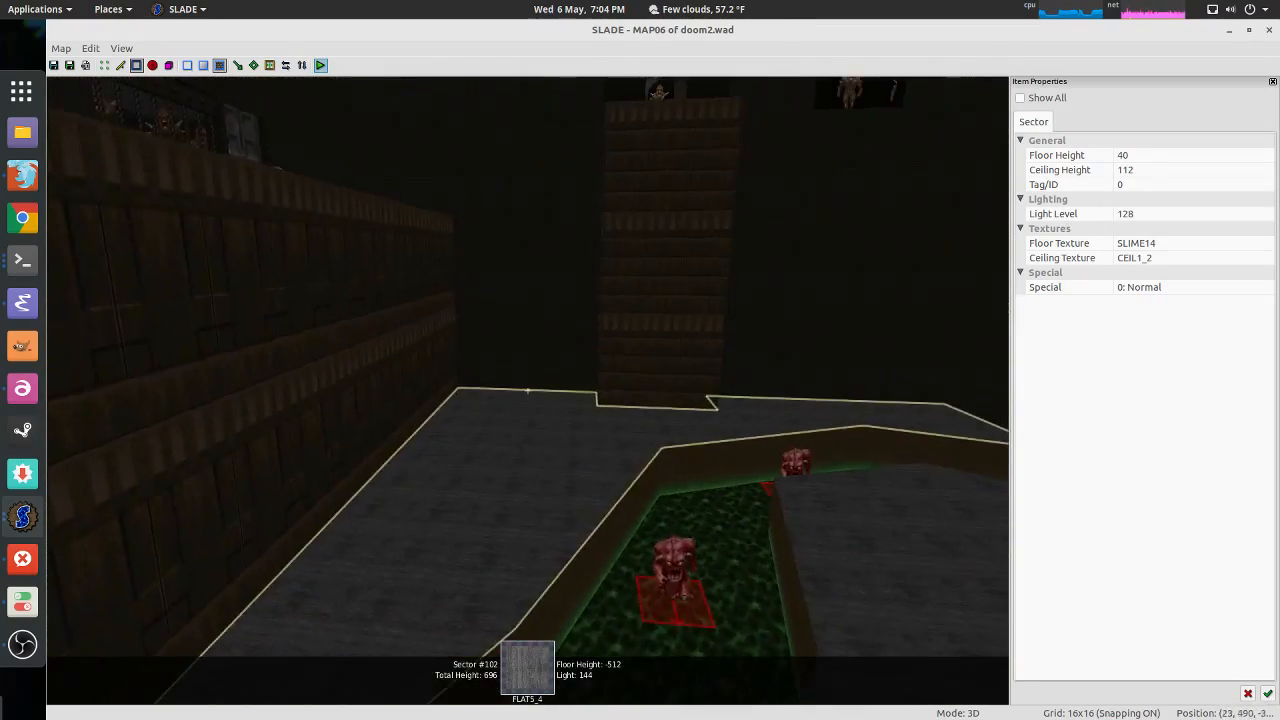
key(q)
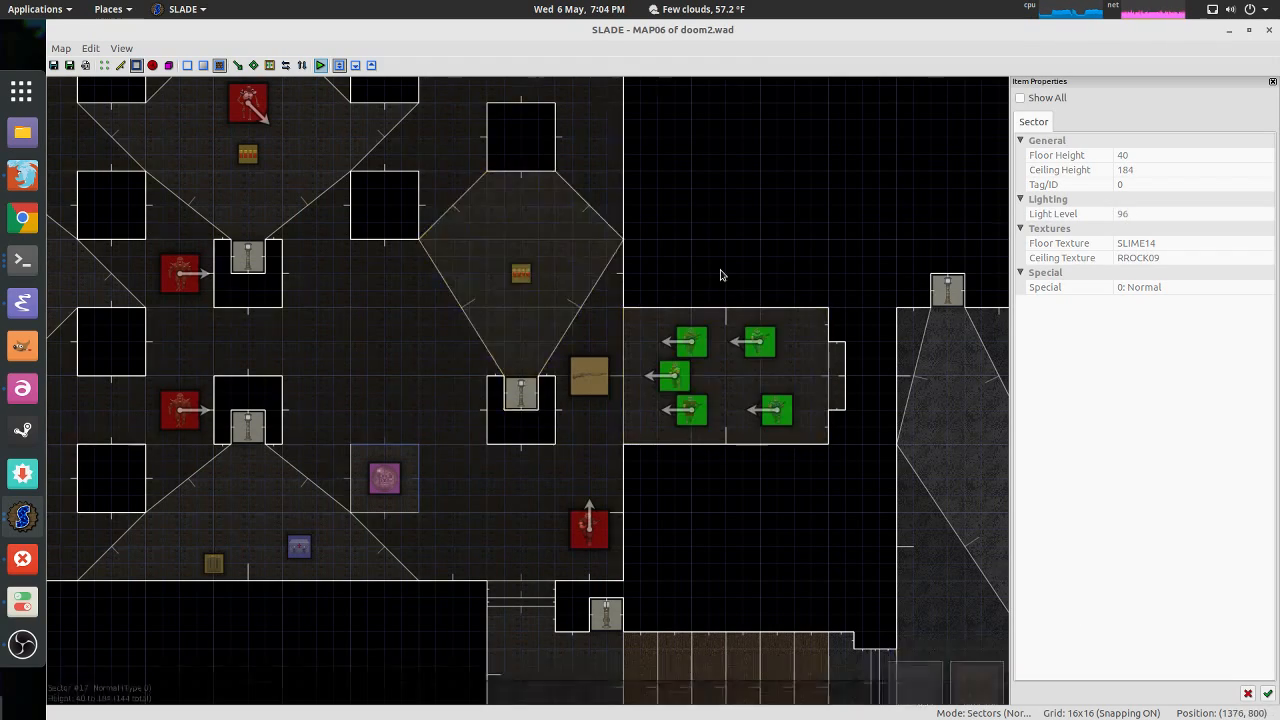
Step: Compare the pillared room and its adjoining monster closets with the surrounding MAP06 layout
scroll(720, 277, down, 6)
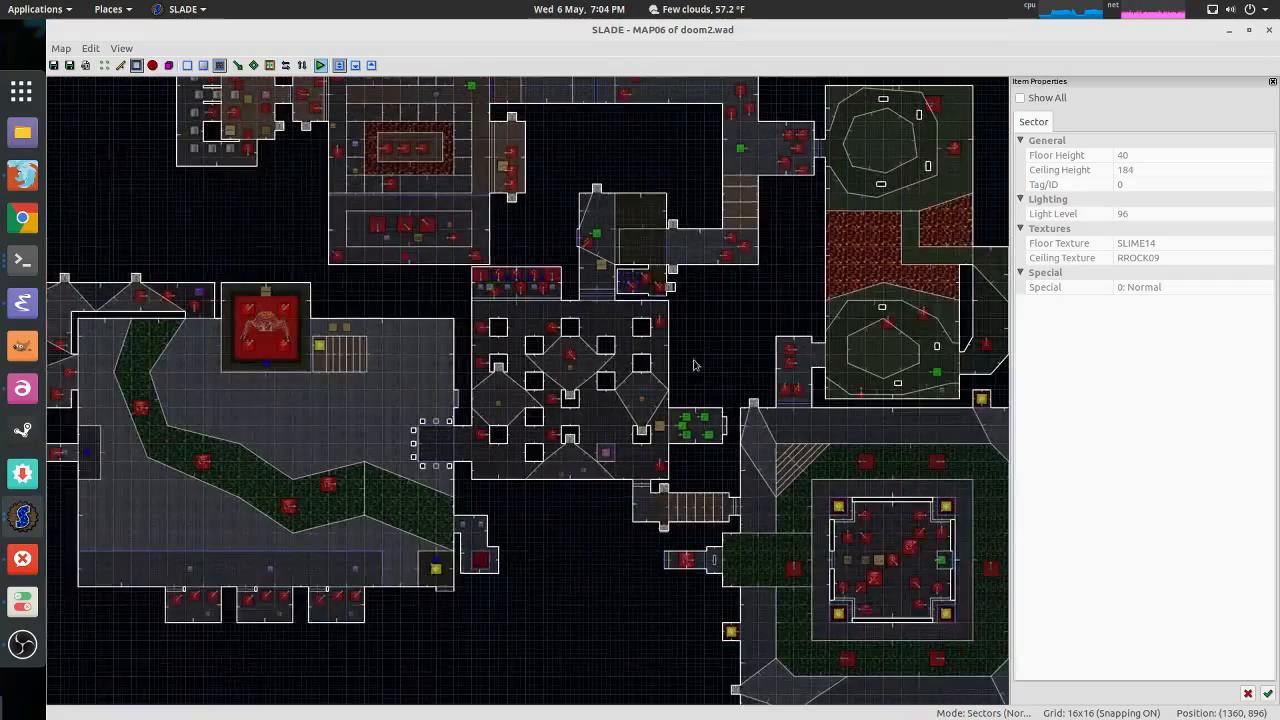
middle_drag(703, 336, 680, 389)
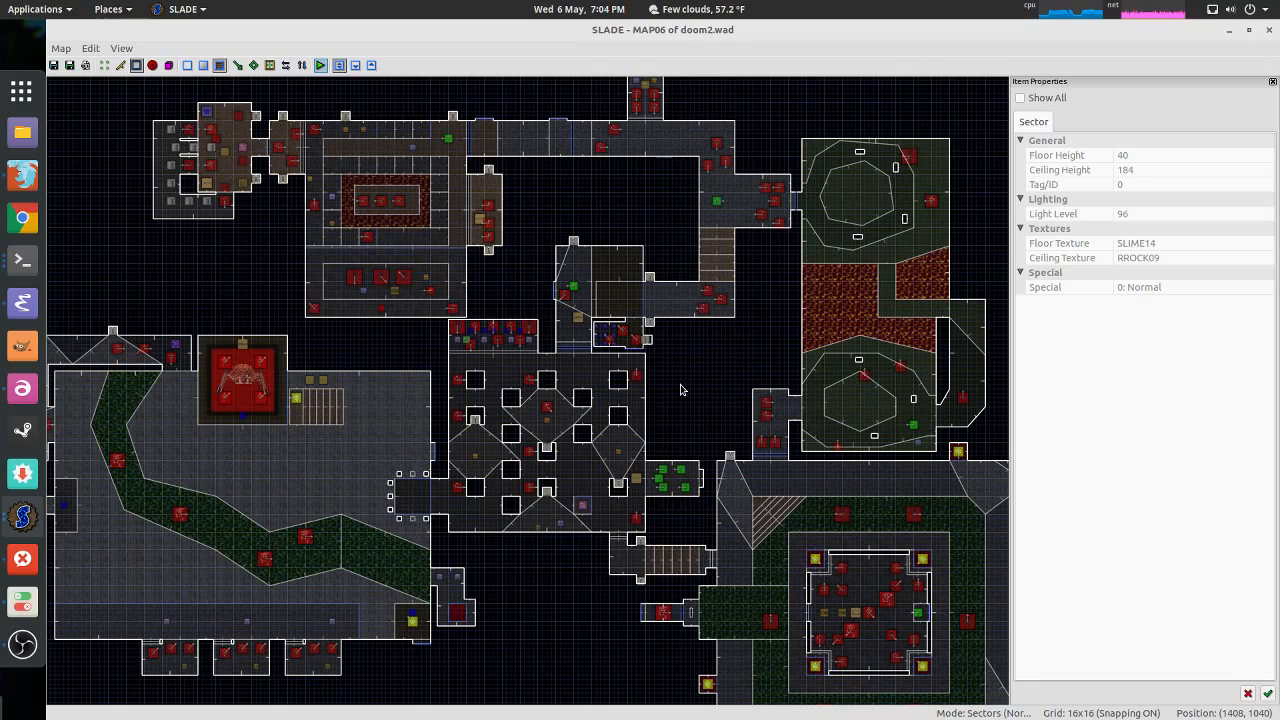
scroll(680, 389, down, 3)
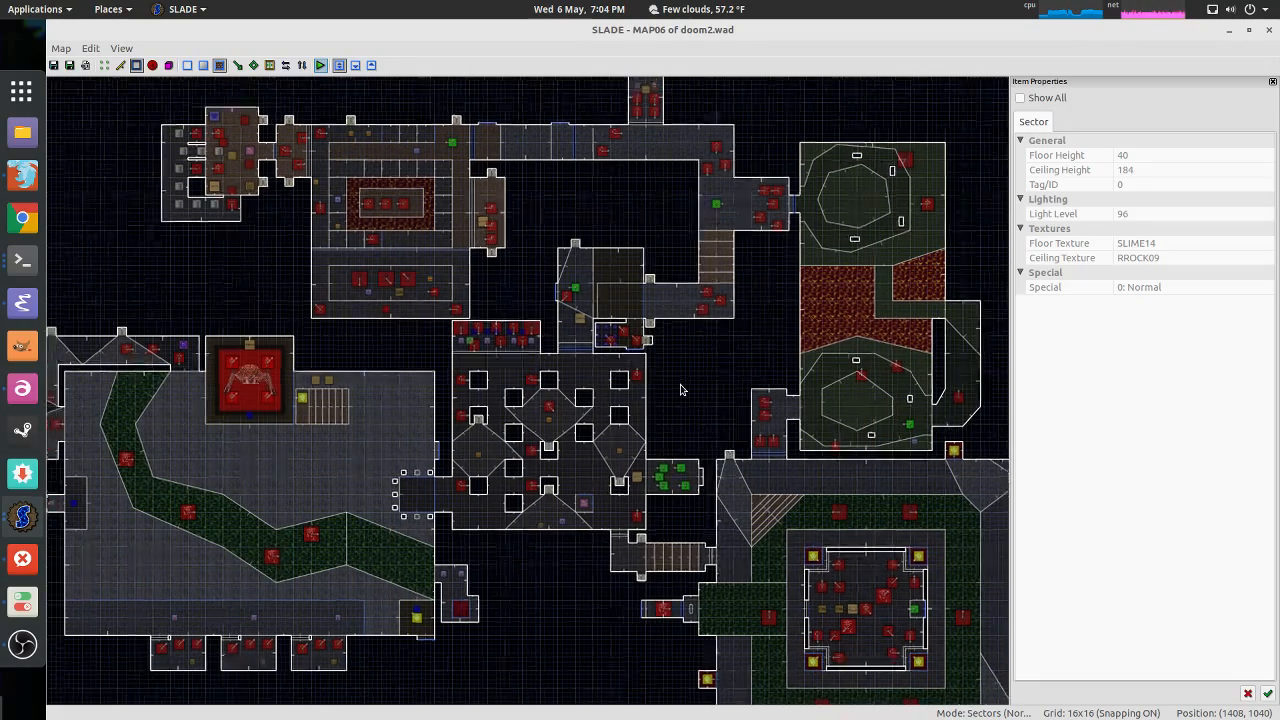
middle_drag(680, 387, 683, 361)
scroll(684, 358, up, 3)
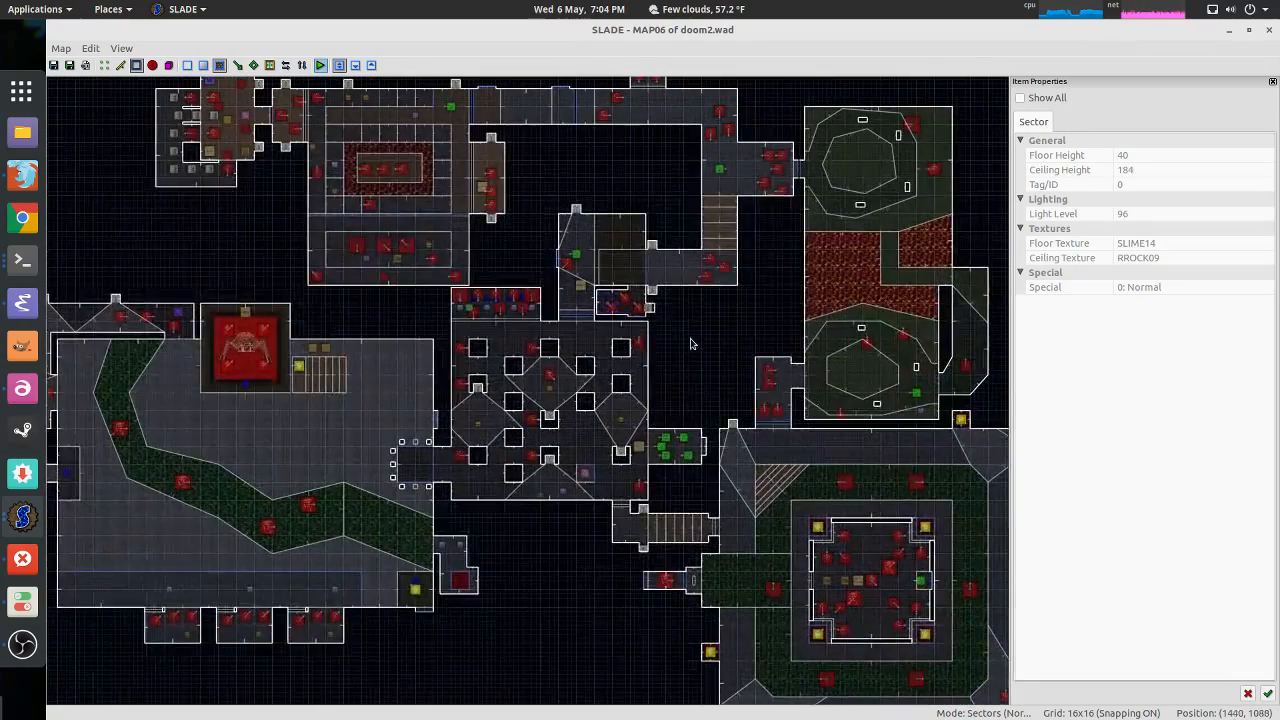
scroll(676, 425, up, 5)
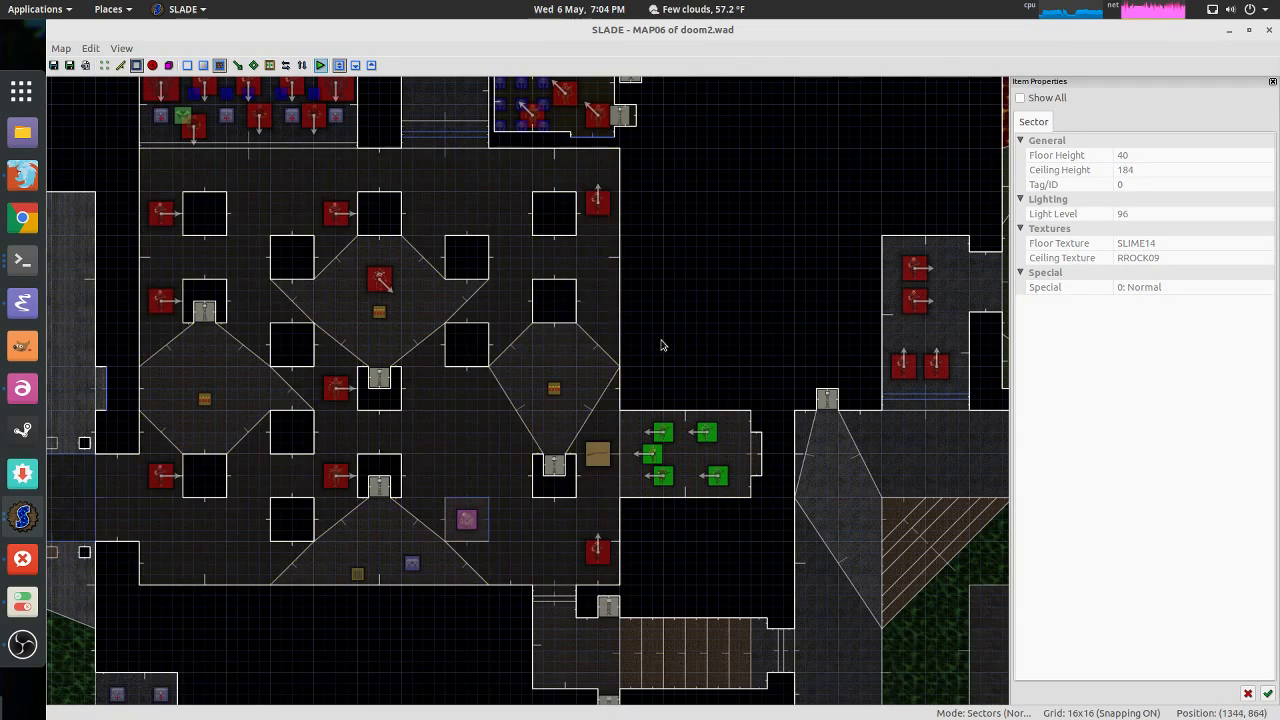
middle_drag(661, 345, 673, 383)
middle_drag(669, 332, 695, 428)
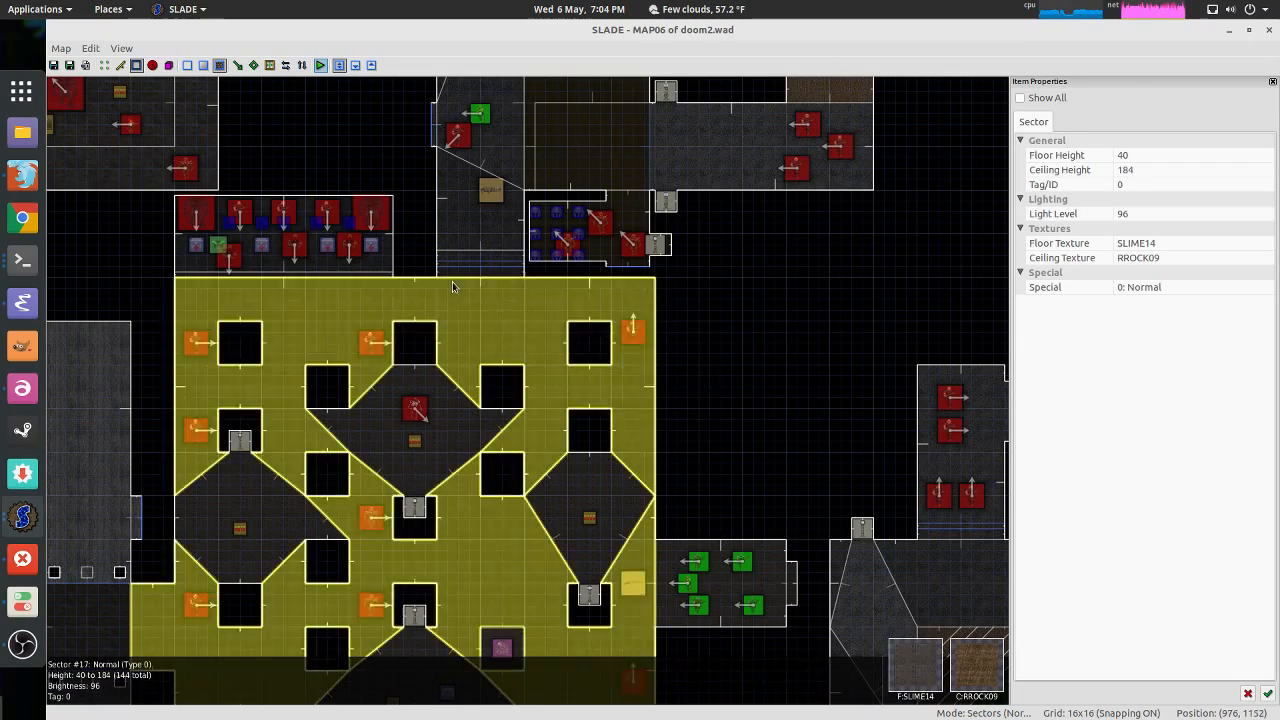
Step: Examine the lava-pit room, its side alcoves and the barrel room in the map's northwest
middle_drag(491, 320, 720, 468)
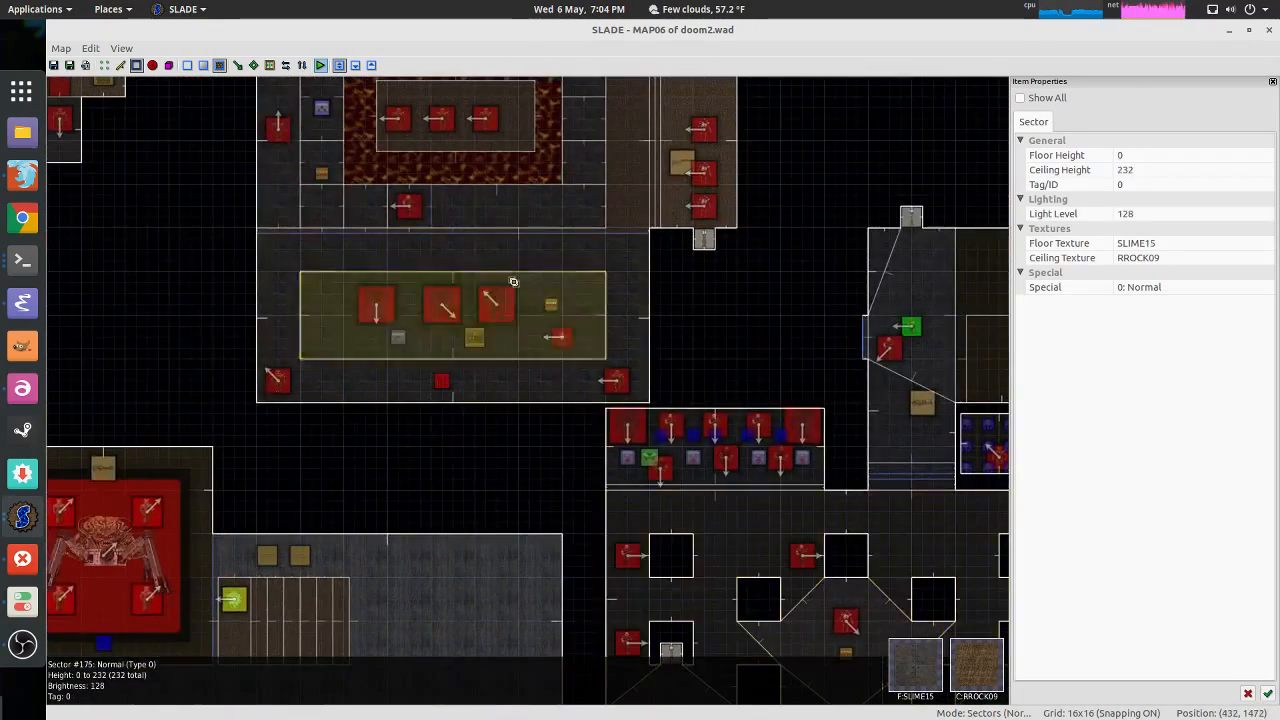
middle_drag(511, 280, 652, 566)
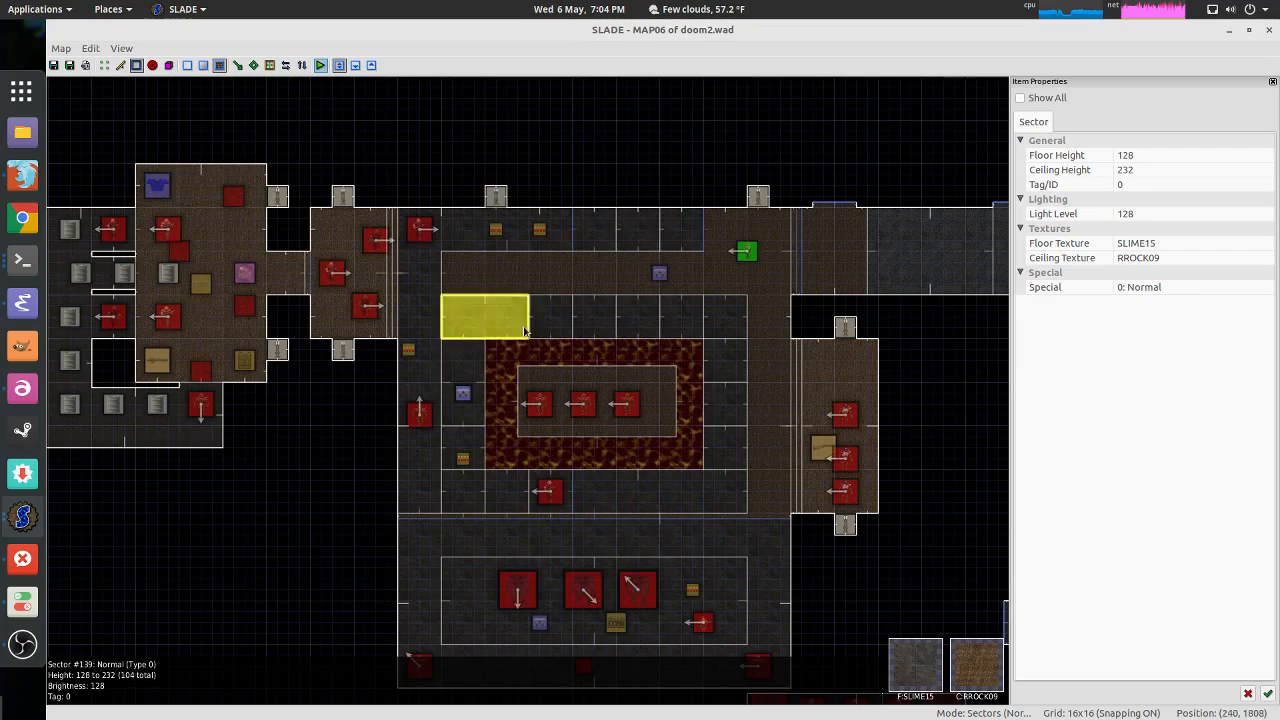
scroll(556, 318, up, 1)
scroll(822, 300, down, 5)
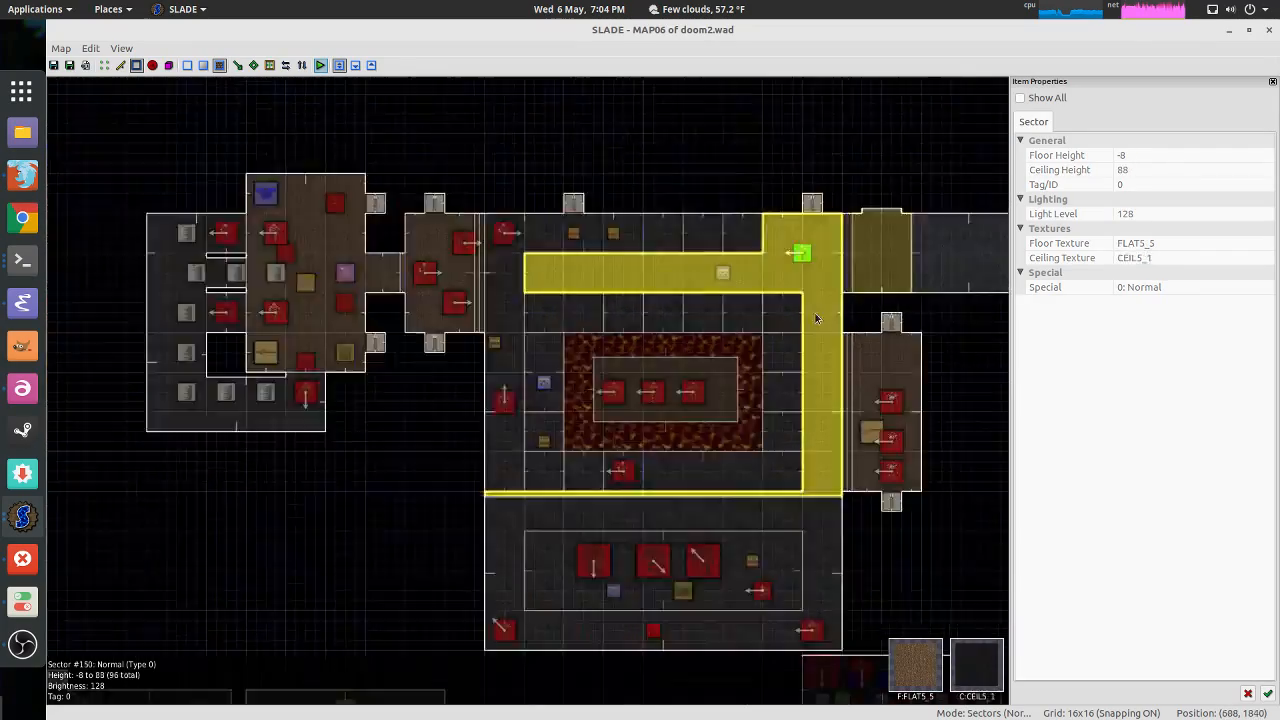
scroll(613, 339, up, 3)
Step: Examine the corridor wrapping the large hall's northwest corner and the hall's overall layout with its southern monster closets
middle_drag(613, 339, 697, 106)
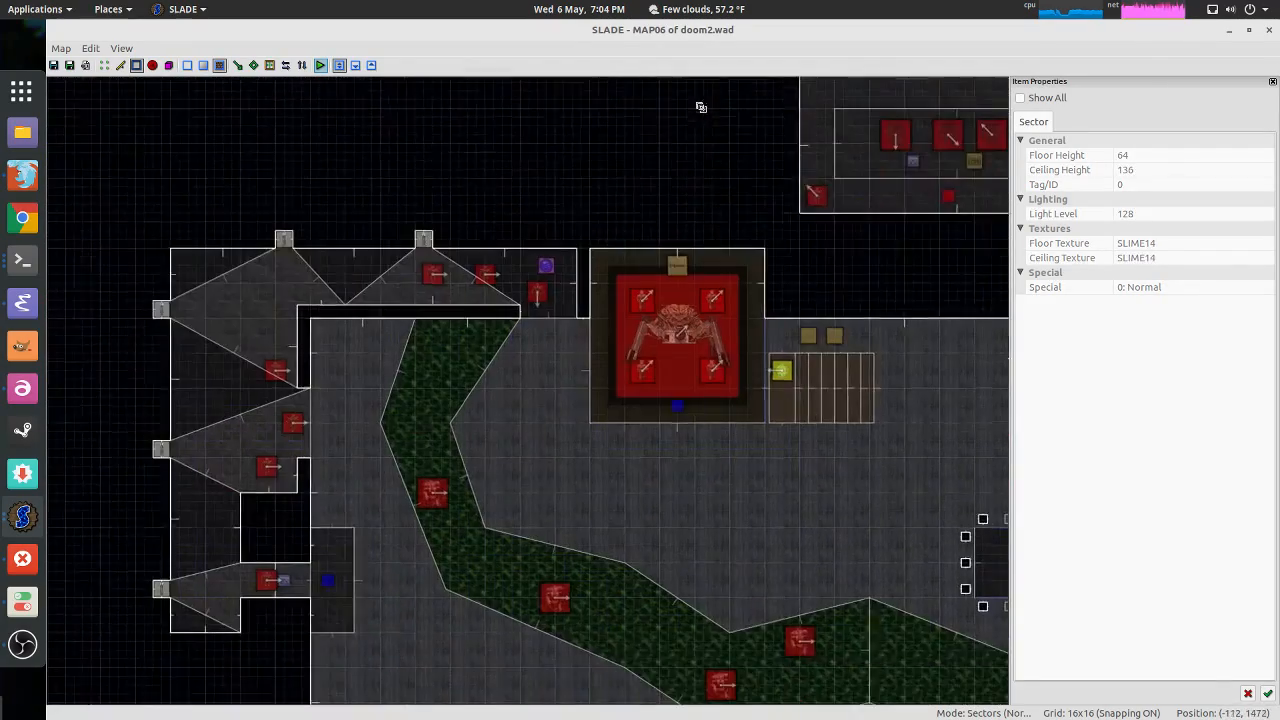
middle_drag(243, 286, 470, 214)
scroll(462, 220, up, 2)
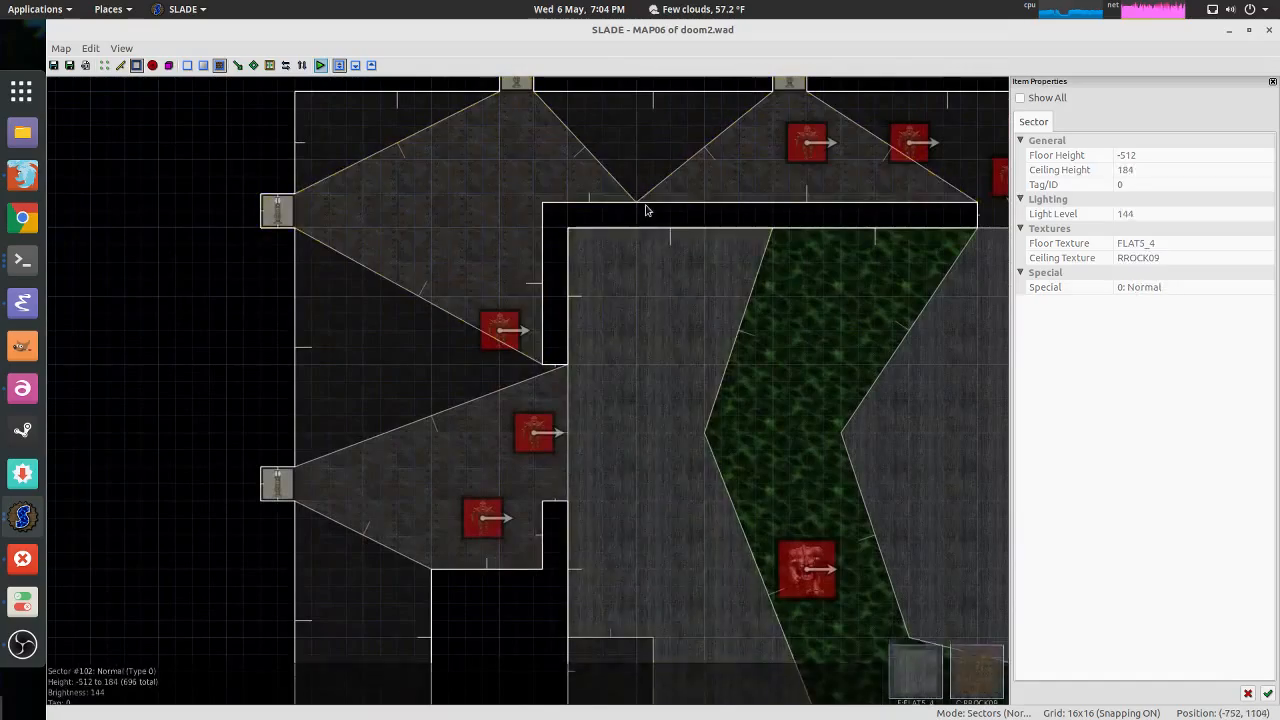
scroll(726, 419, down, 3)
middle_drag(906, 468, 424, 225)
scroll(759, 354, down, 2)
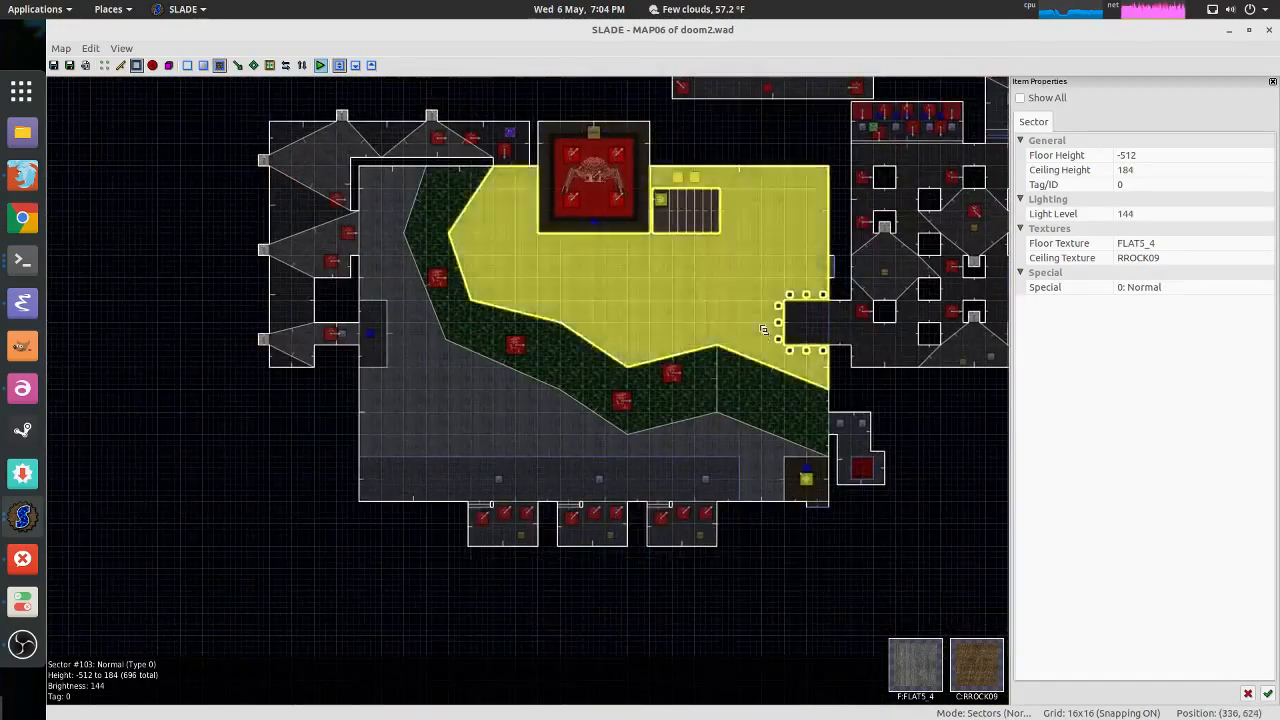
Step: Examine the pillared room with the small start room adjoining its east side
middle_drag(706, 339, 393, 349)
scroll(630, 394, up, 3)
middle_drag(556, 434, 210, 606)
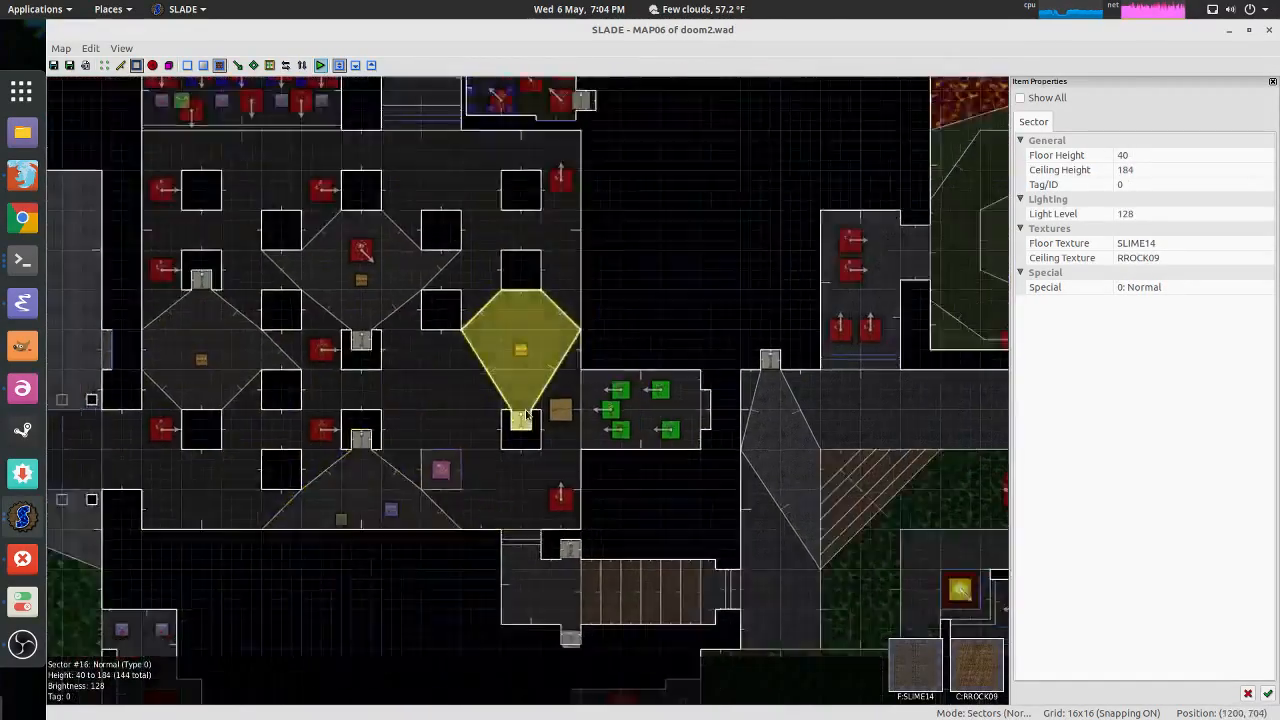
Step: Enter 3D mode and examine the Spider Mastermind hall with its central platform, slime channel and tall lift column
scroll(468, 375, down, 3)
middle_drag(560, 348, 483, 302)
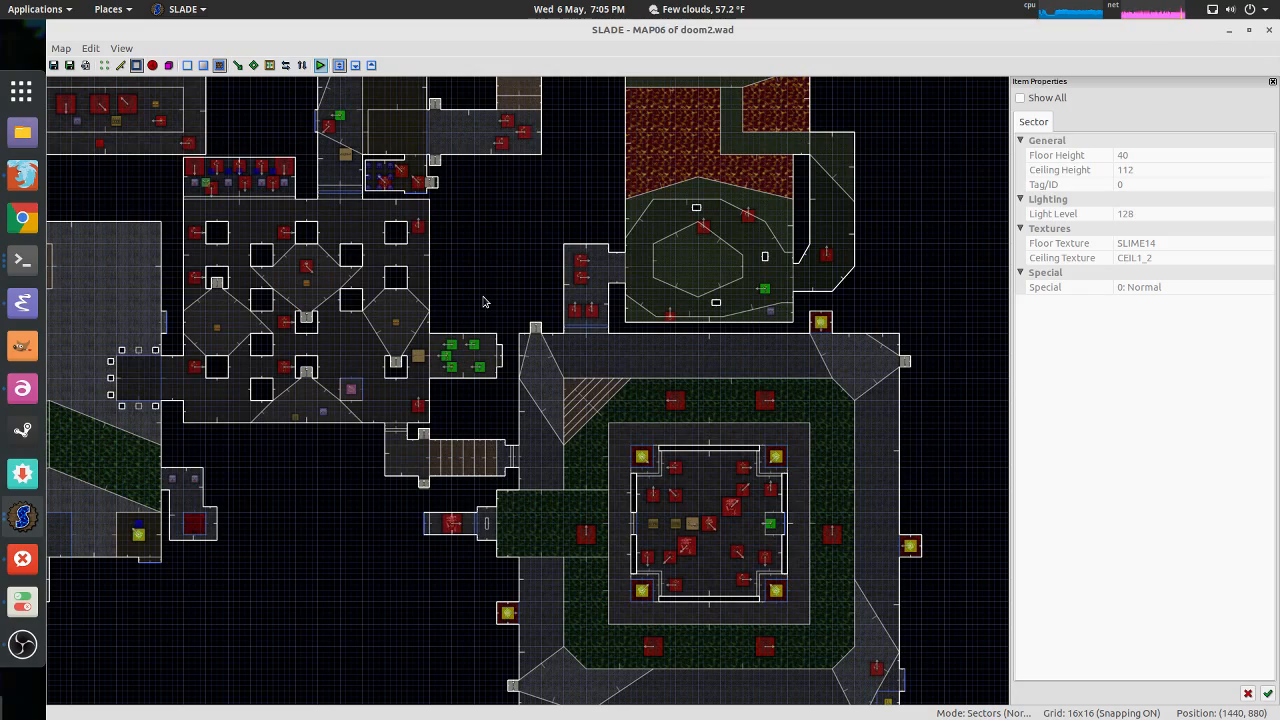
key(q)
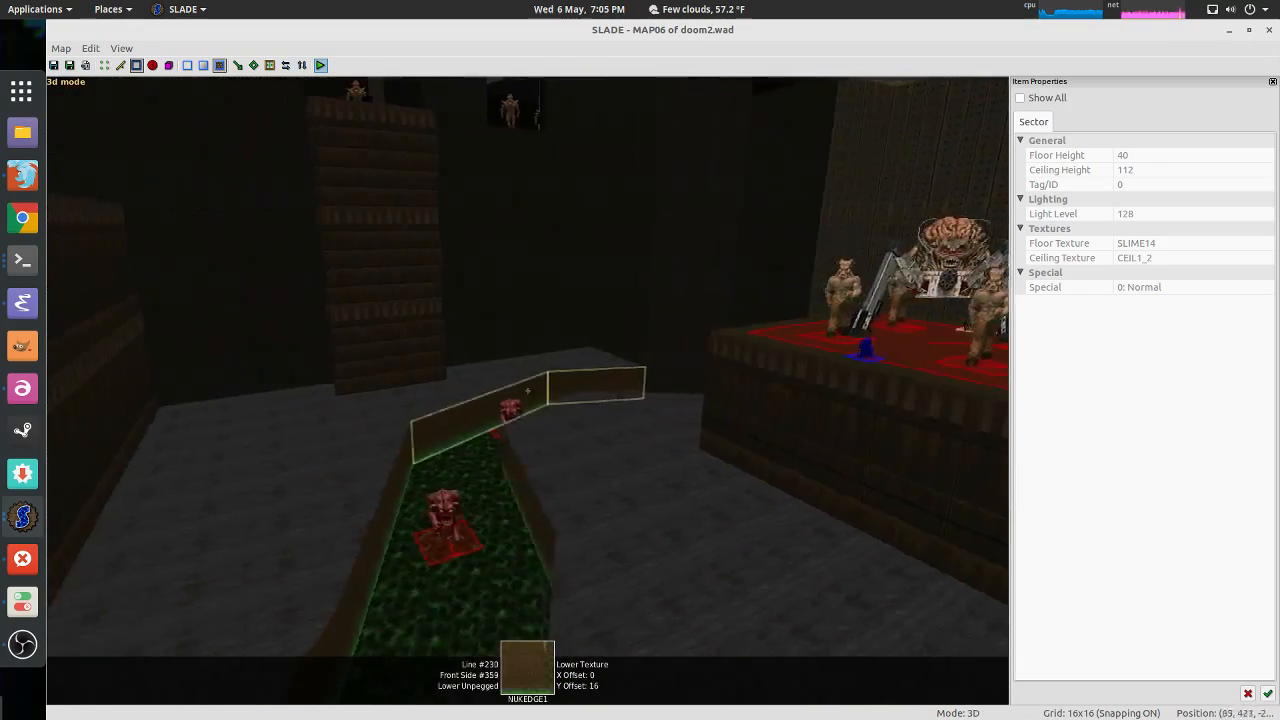
key(w)
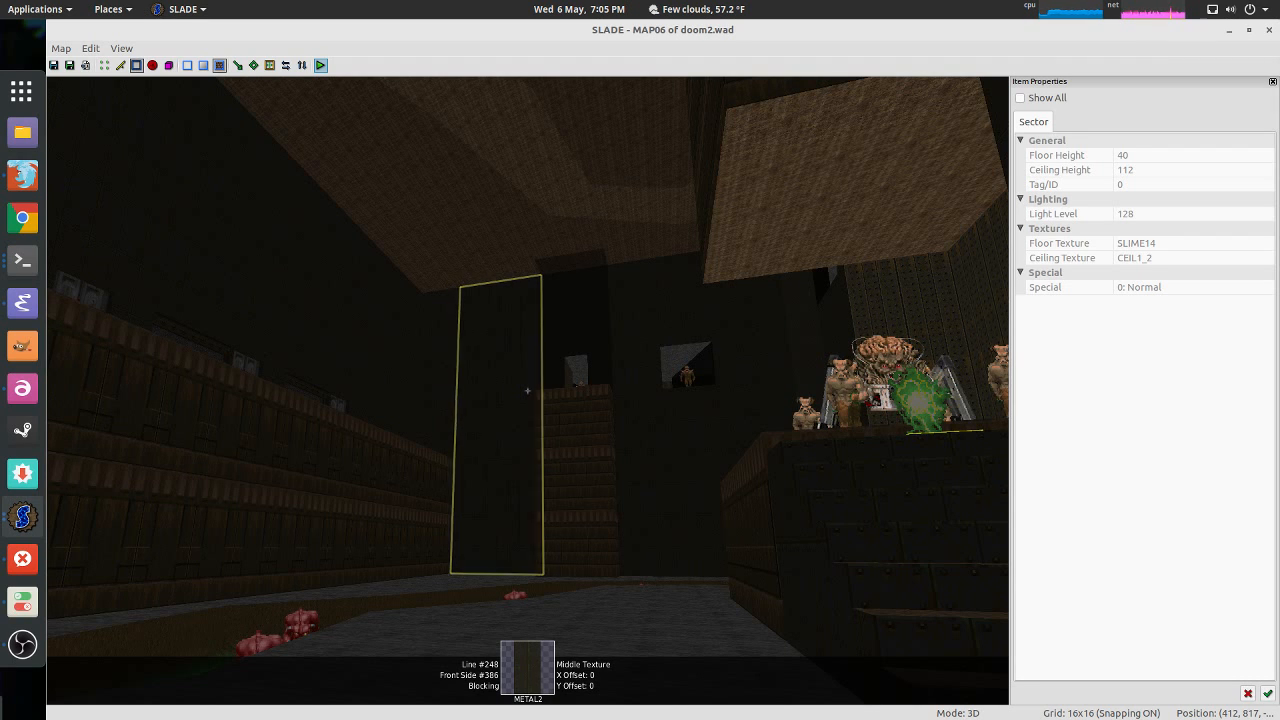
key(w)
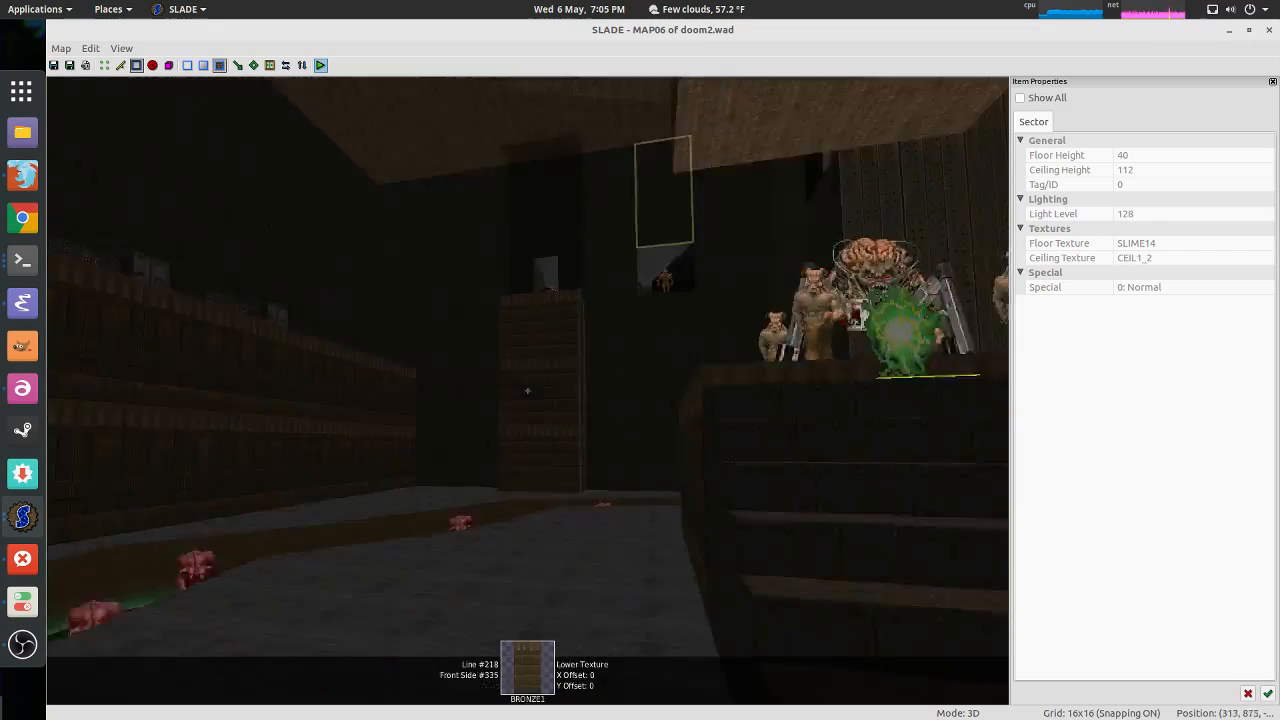
key(w)
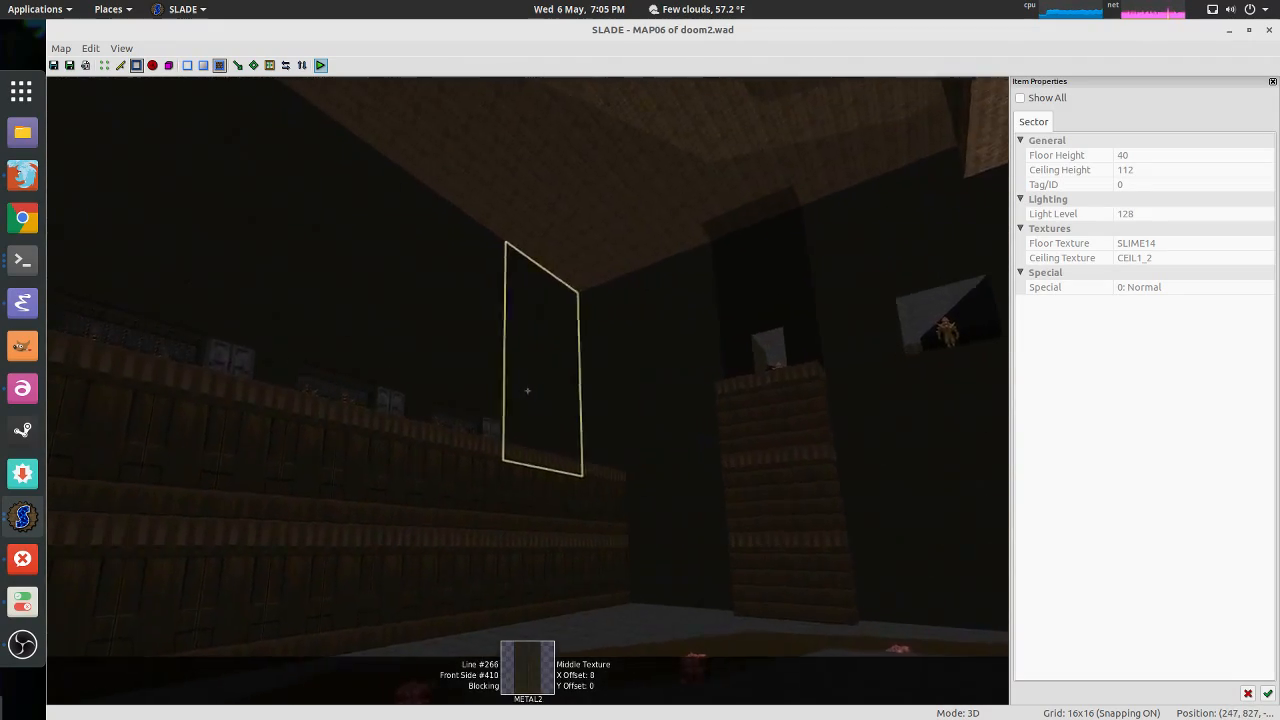
key(w)
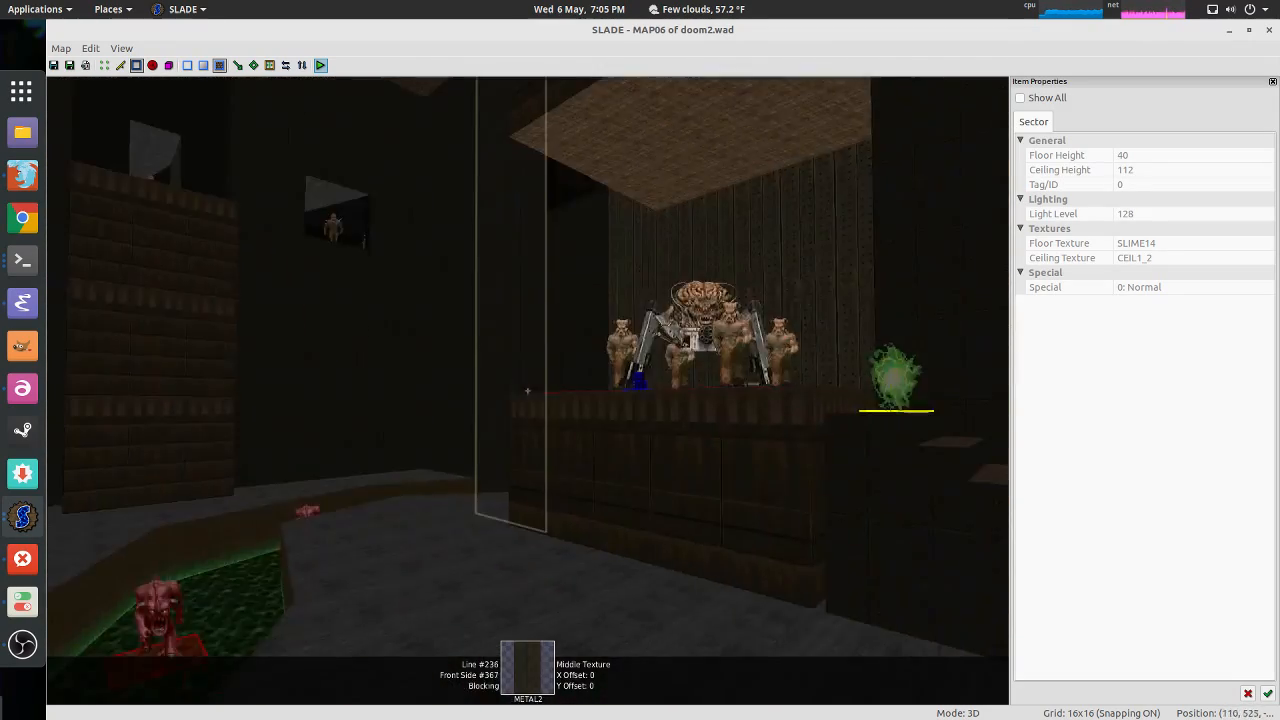
key(w)
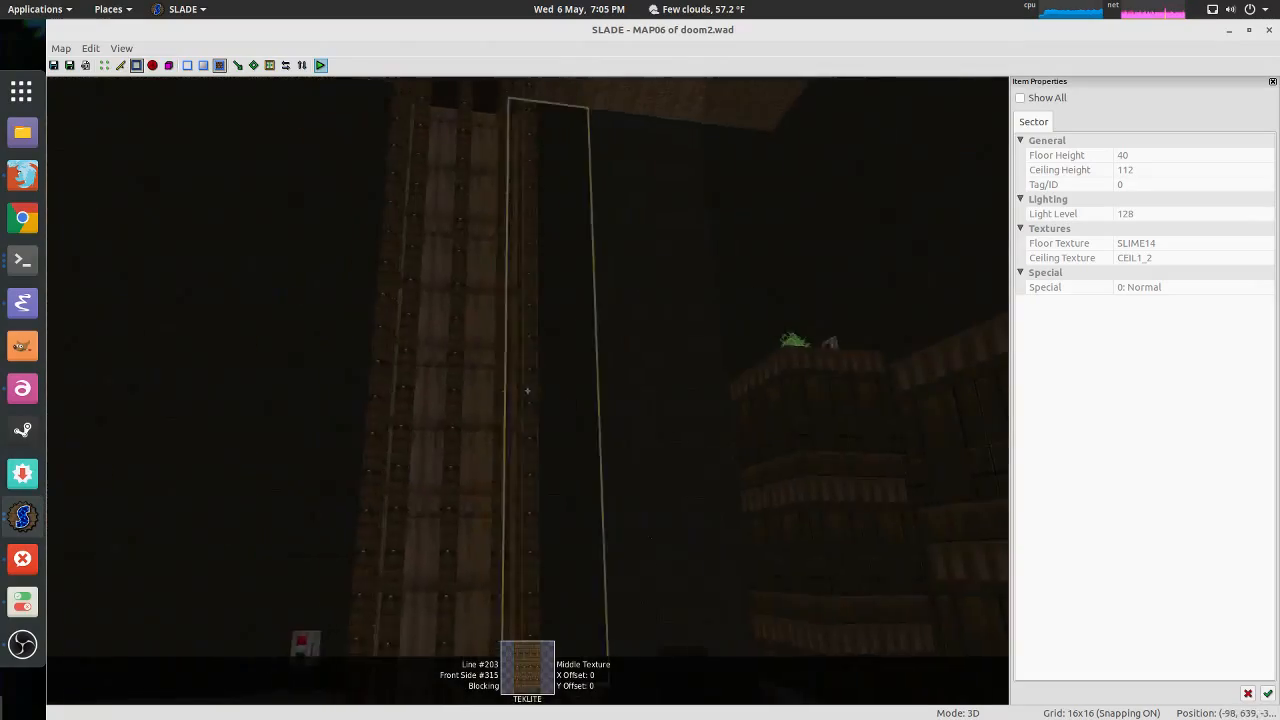
key(w)
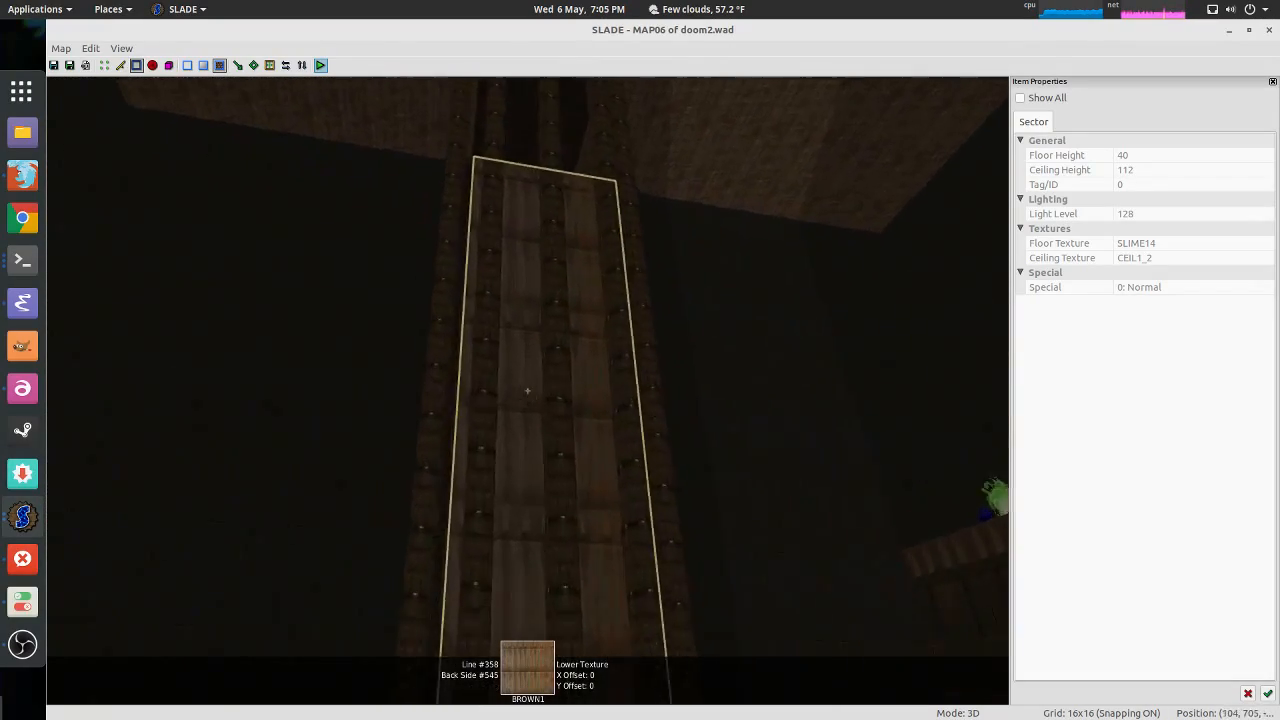
Step: Examine the dark pillared room in 3D, including its pillars, large door and switch wall
key(w)
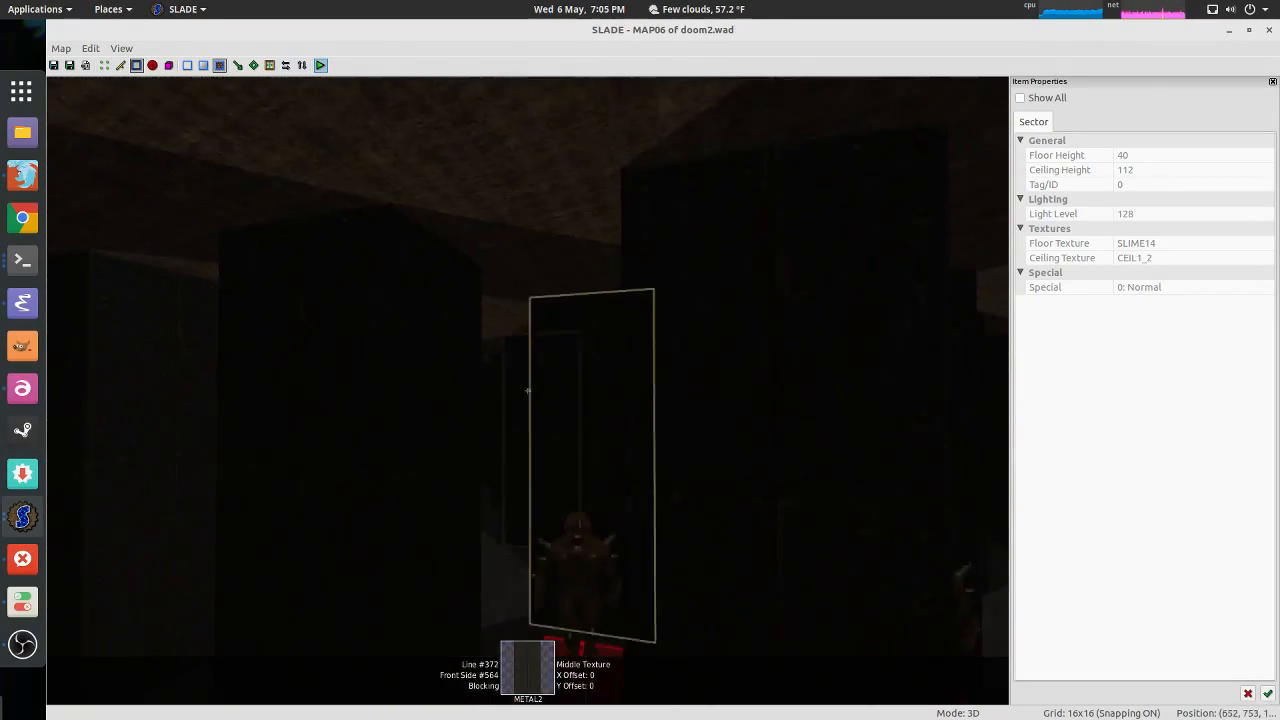
key(w)
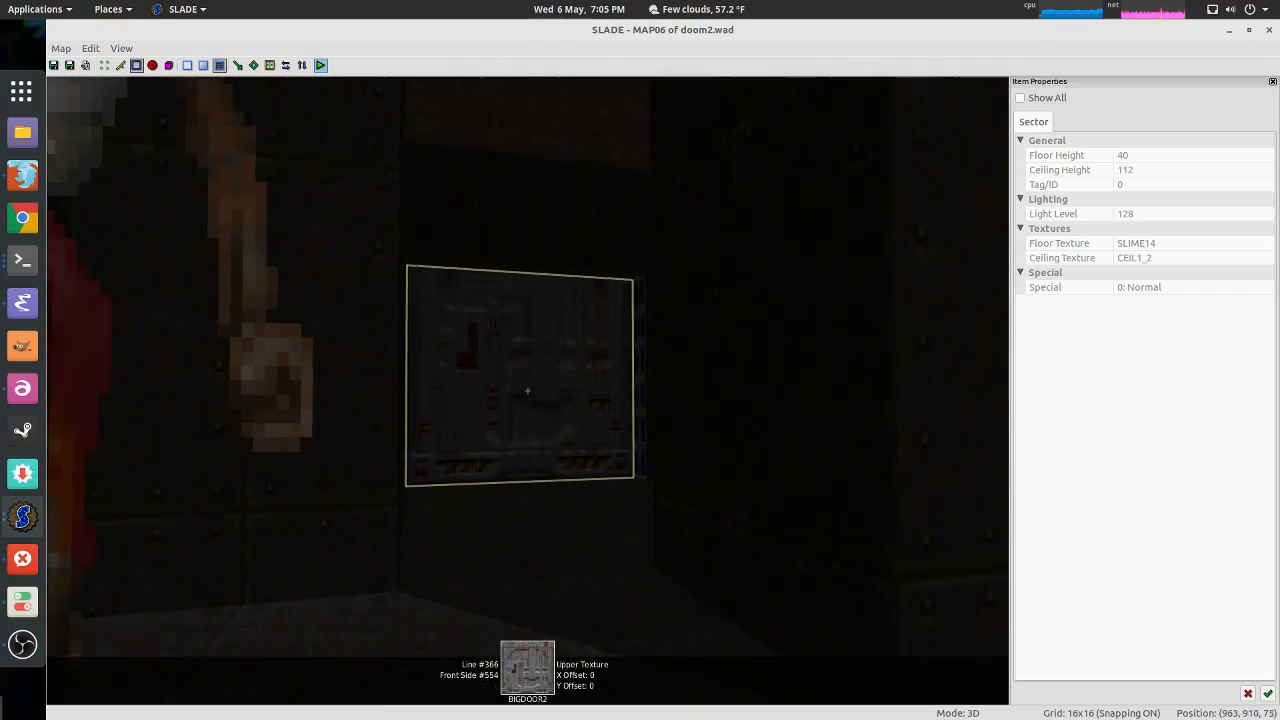
key(w)
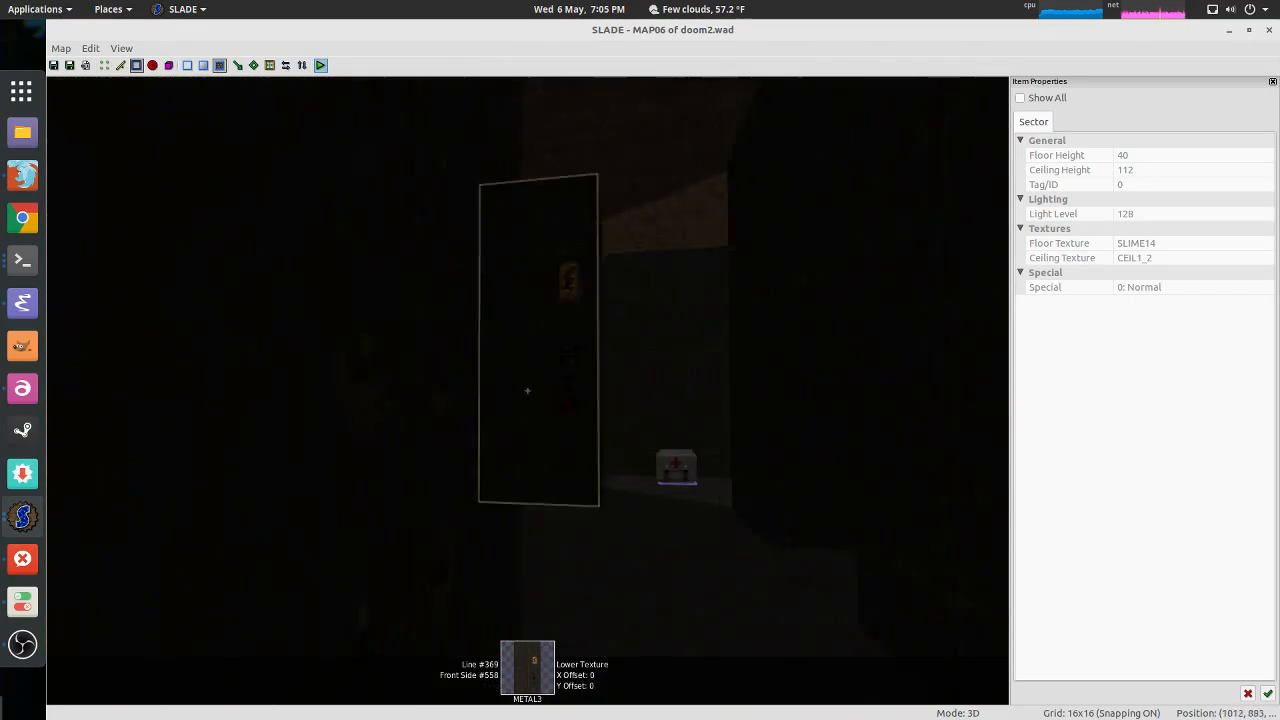
key(w)
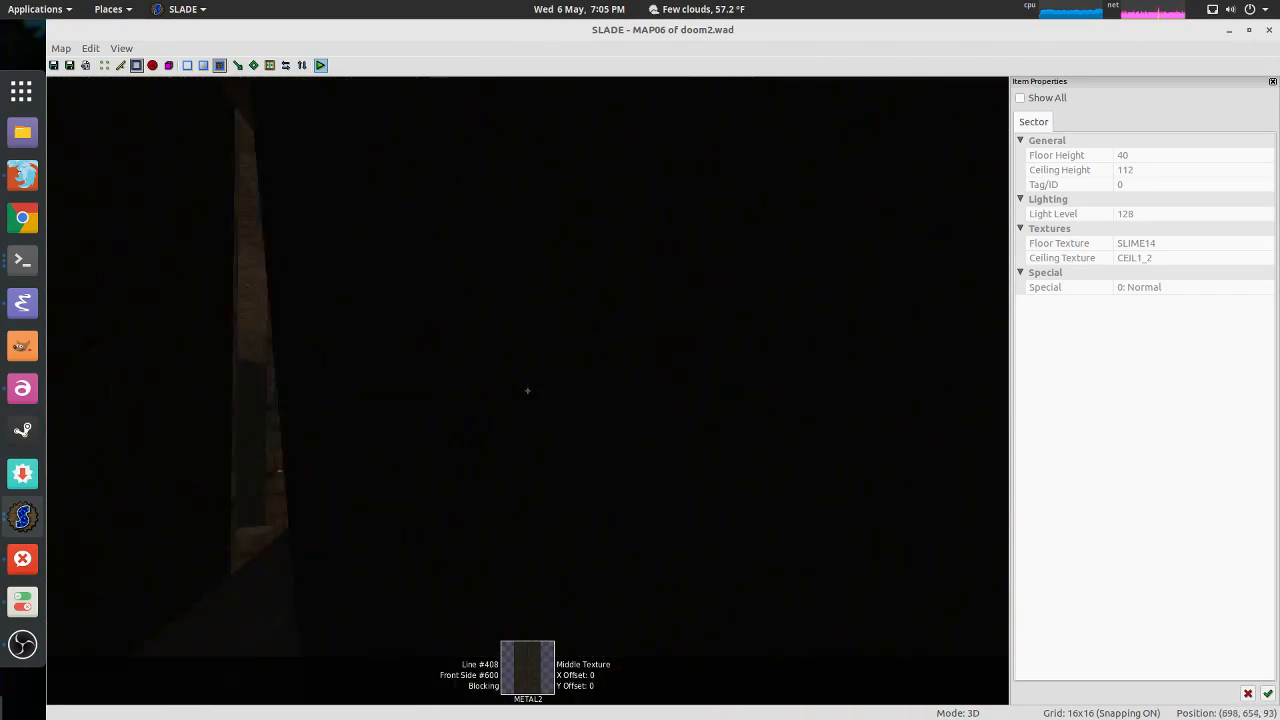
Step: Fly from the hall's brick lift through the pillared room and inspect the player start room beside it
key(w)
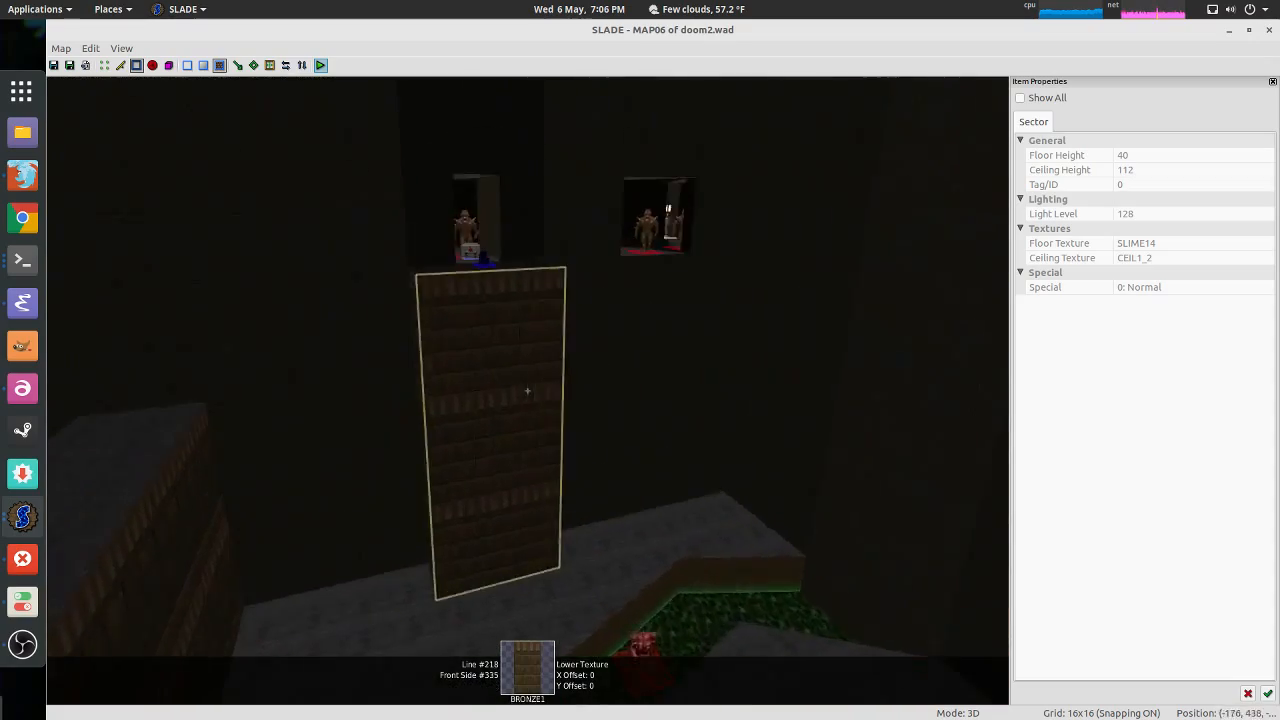
key(w)
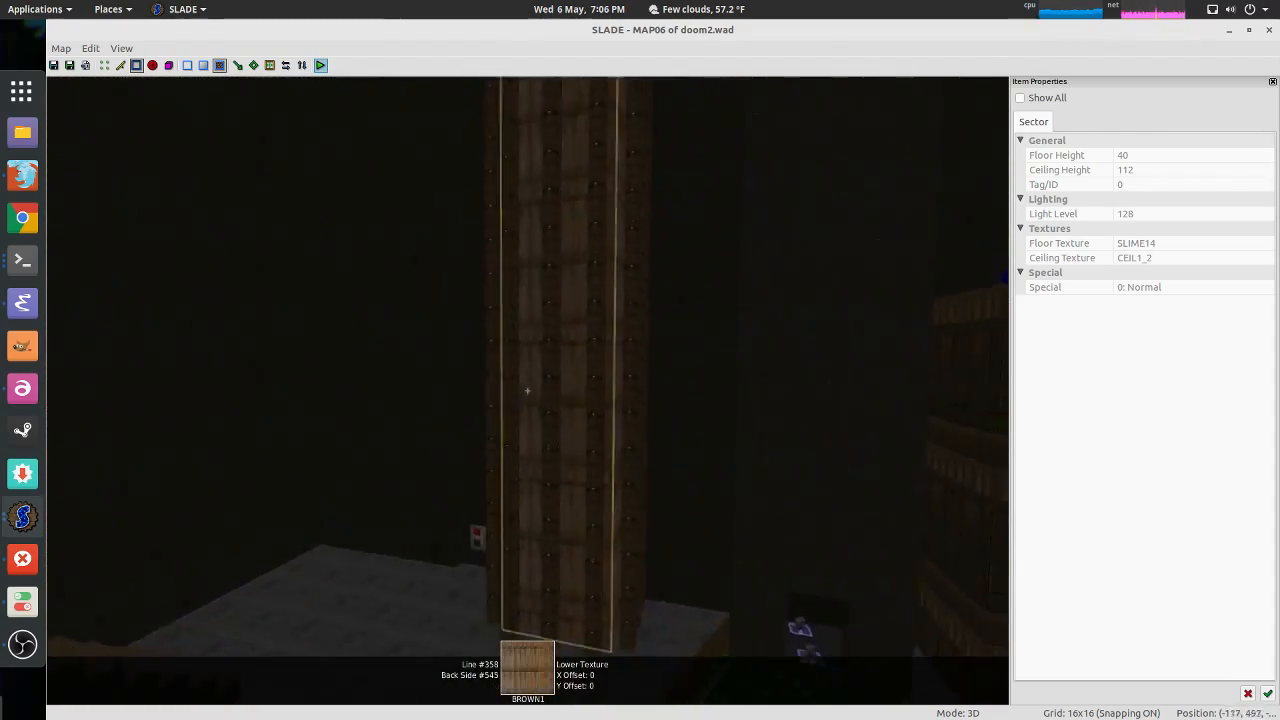
key(w)
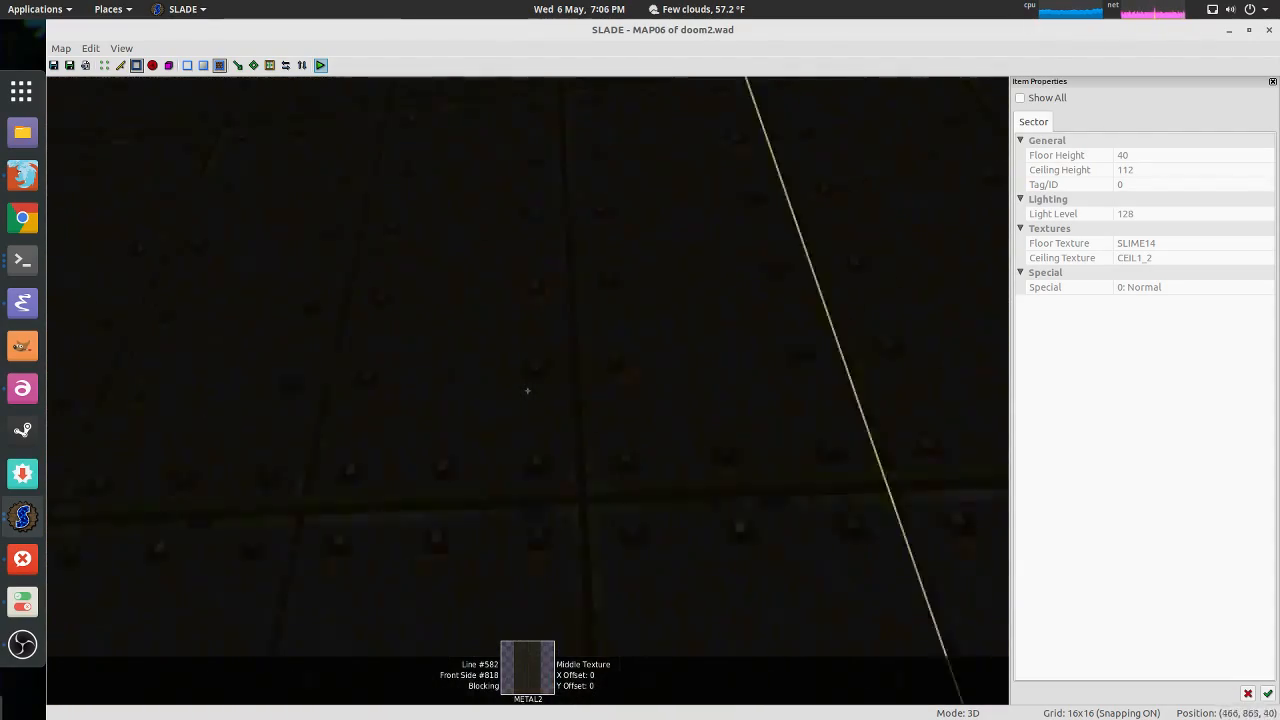
key(w)
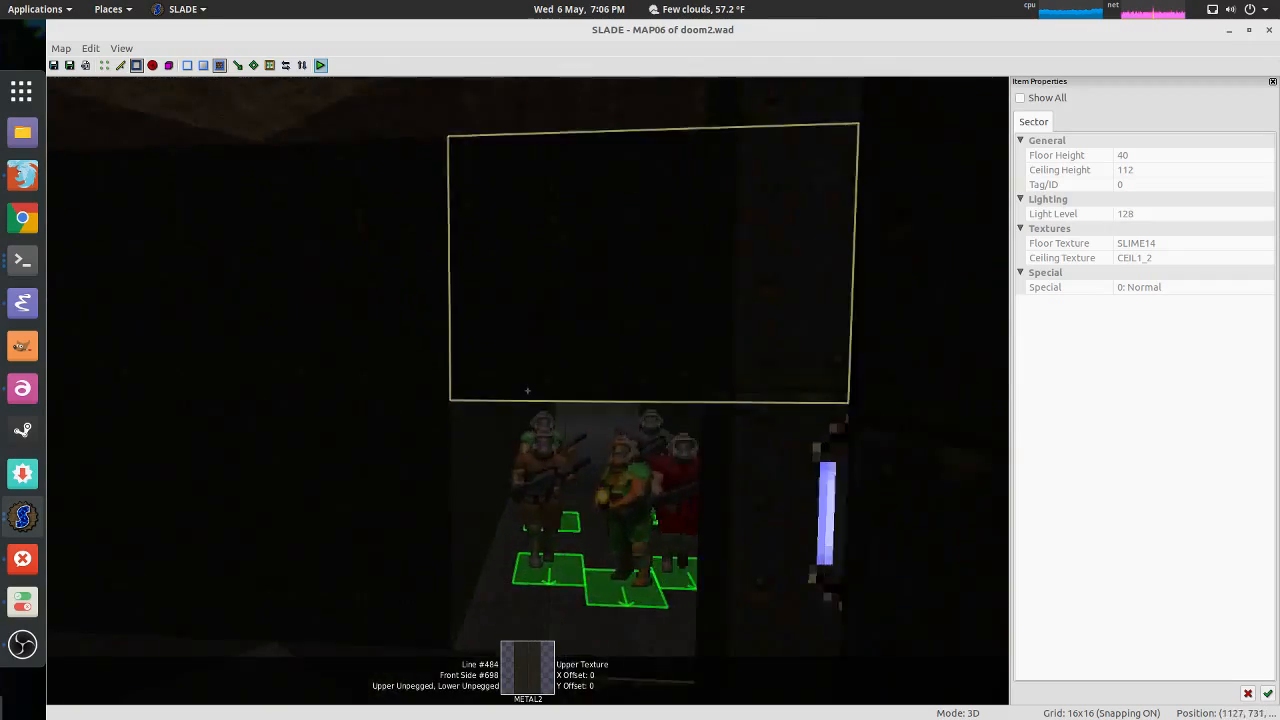
key(w)
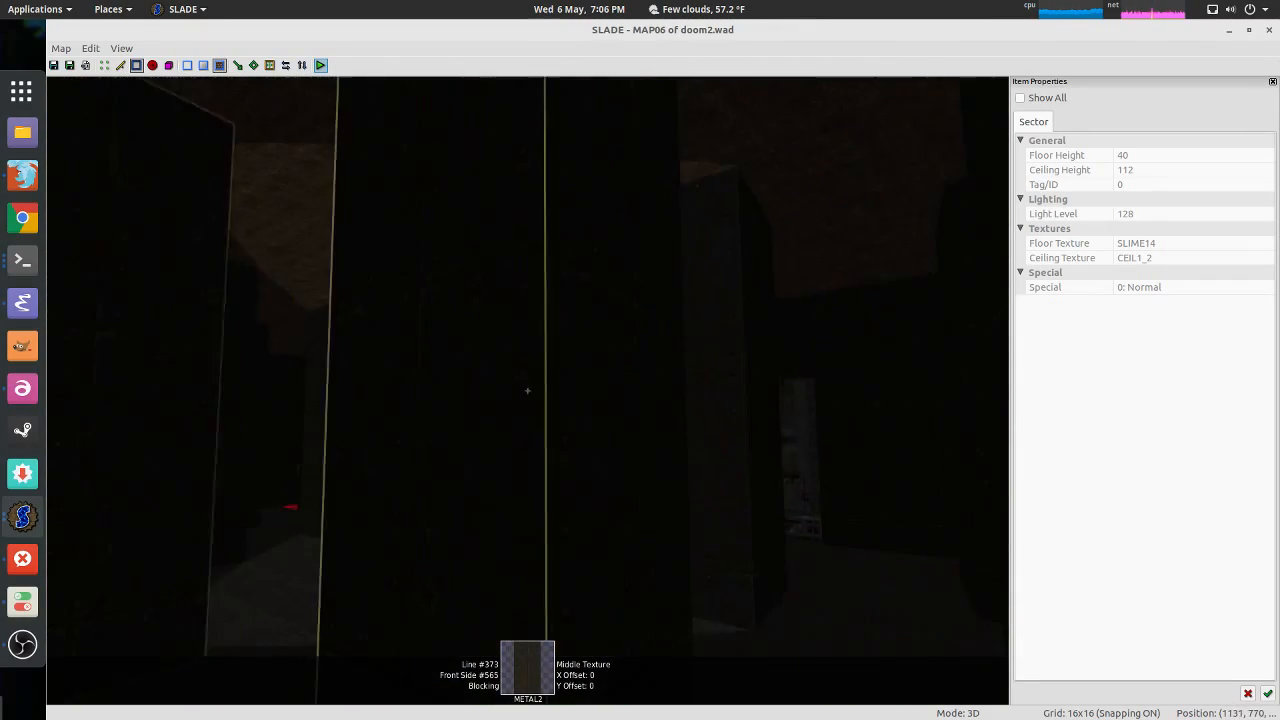
key(w)
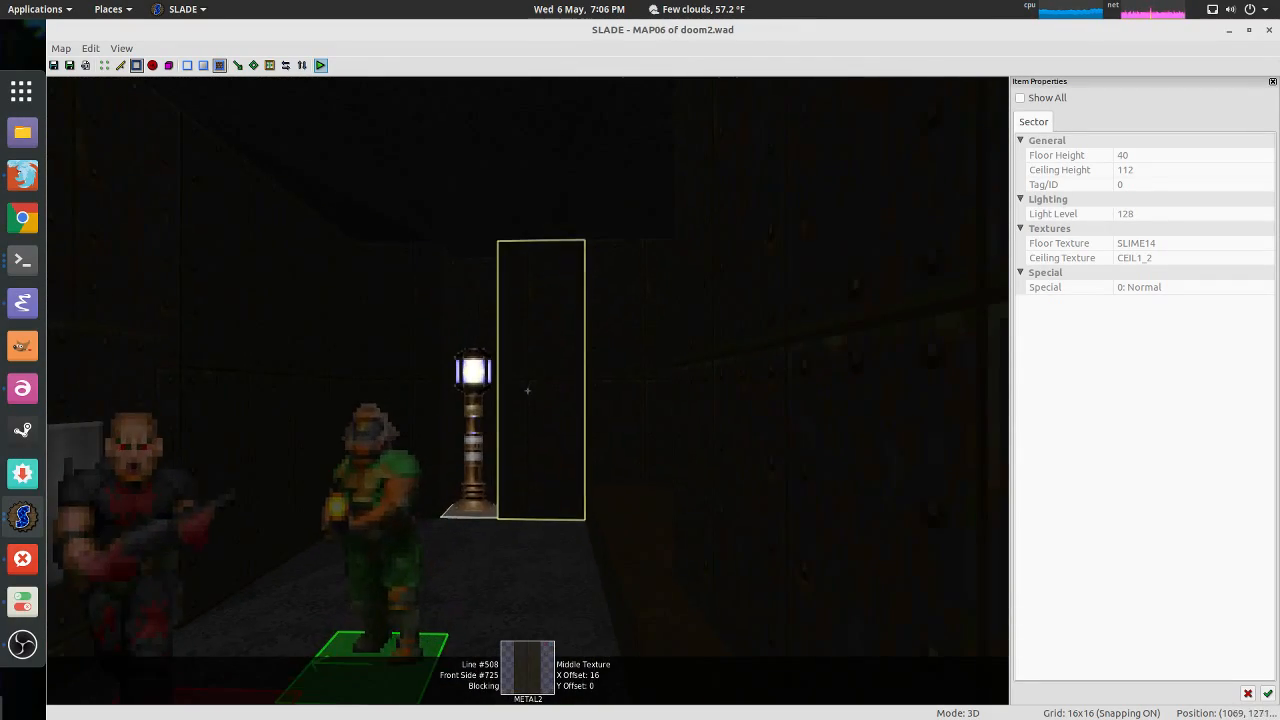
Step: Examine the open-sky lava-pit area and its pillared canopy in 3D, with gravity enabled
key(w)
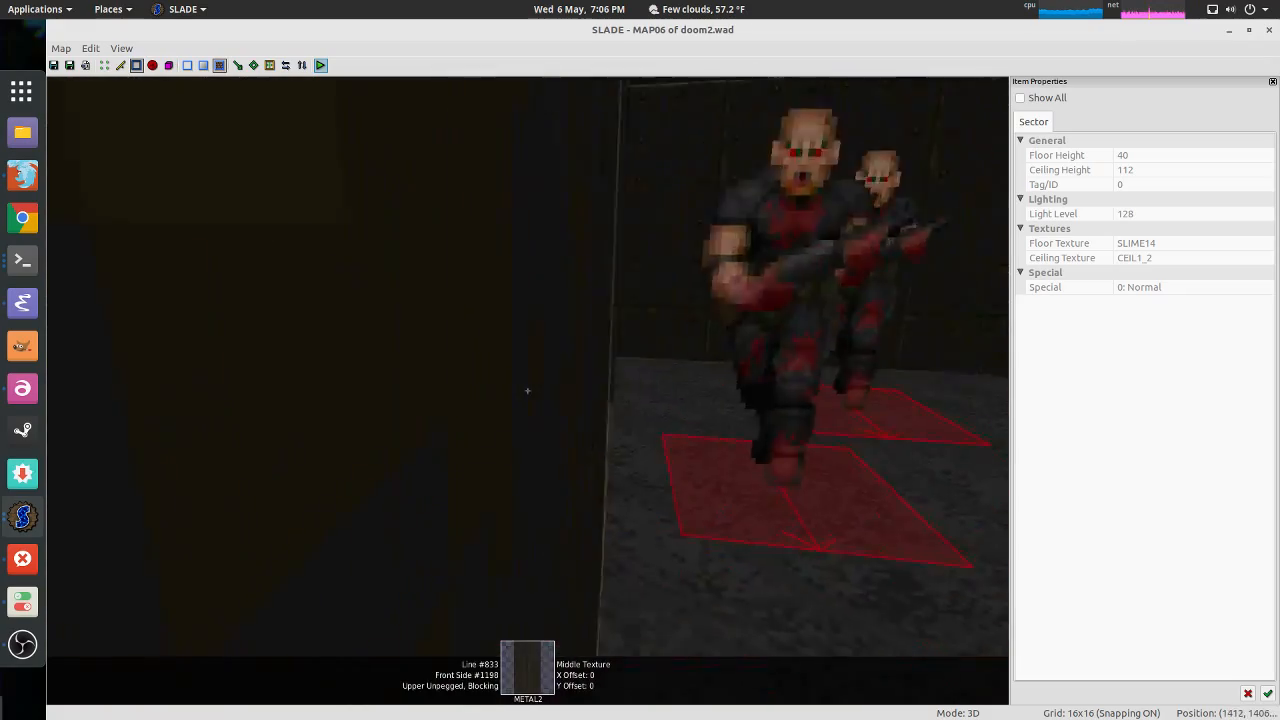
key(w)
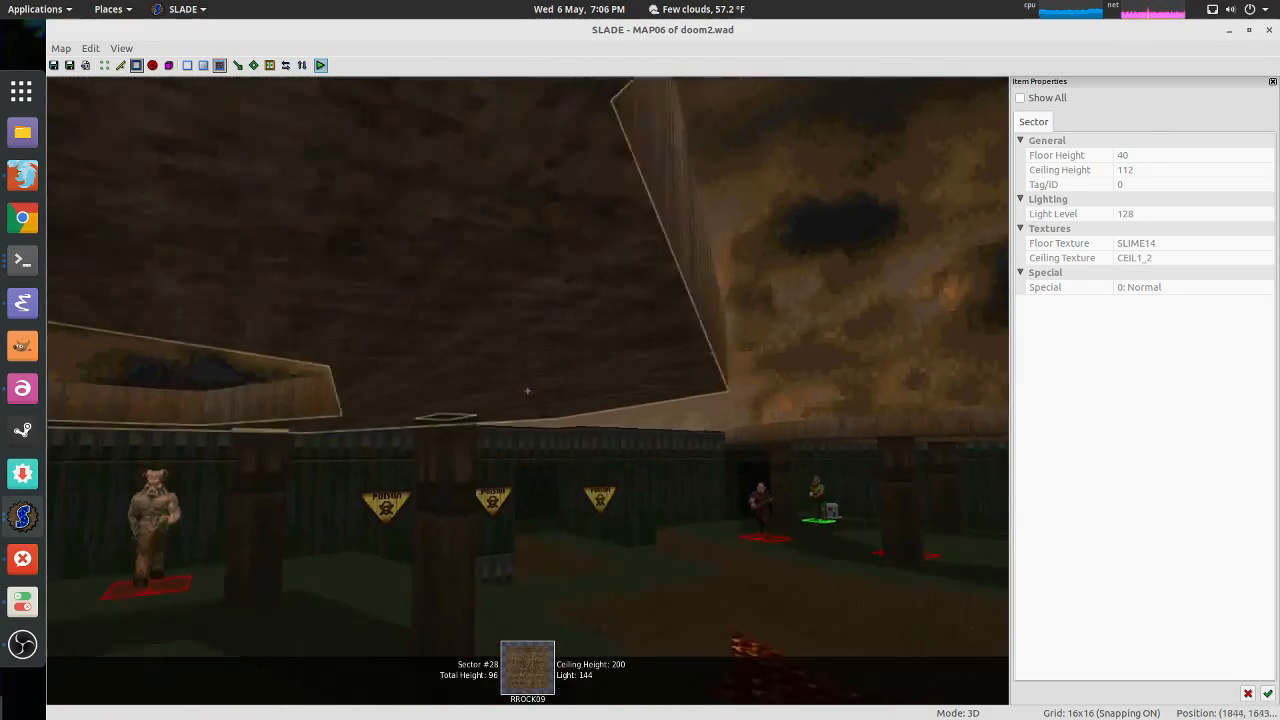
key(w)
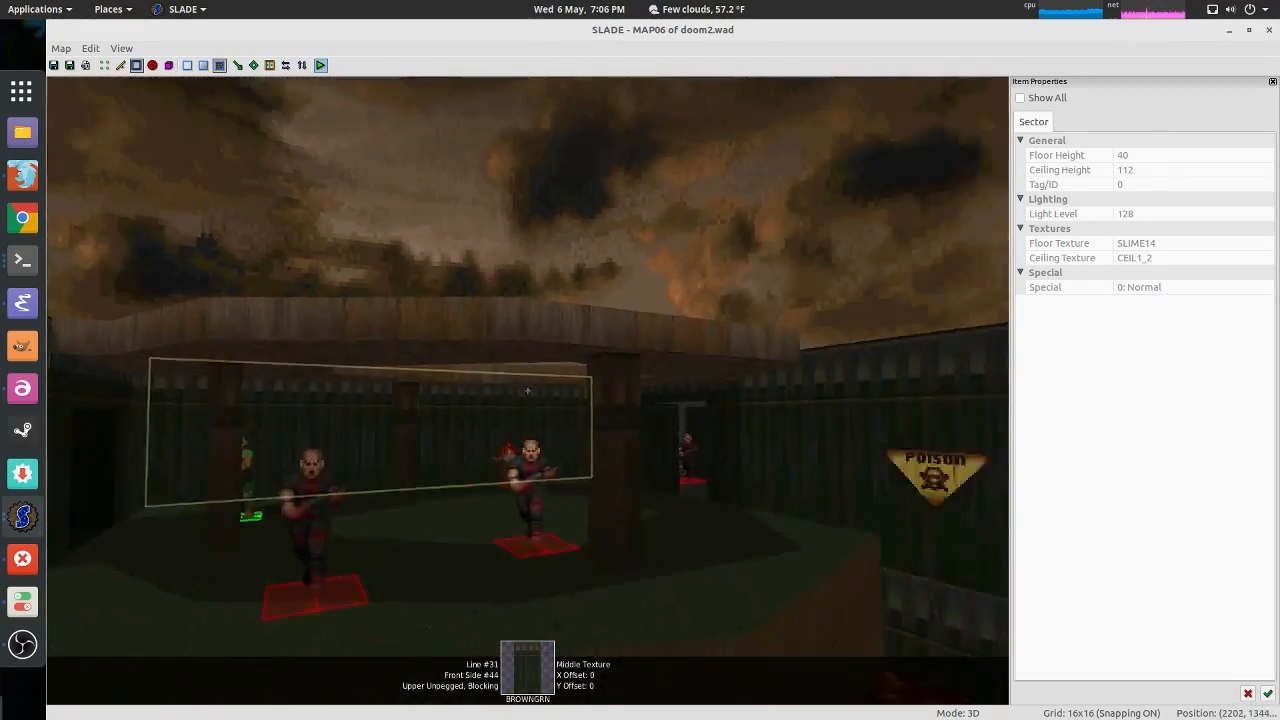
key(s)
key(g)
key(w)
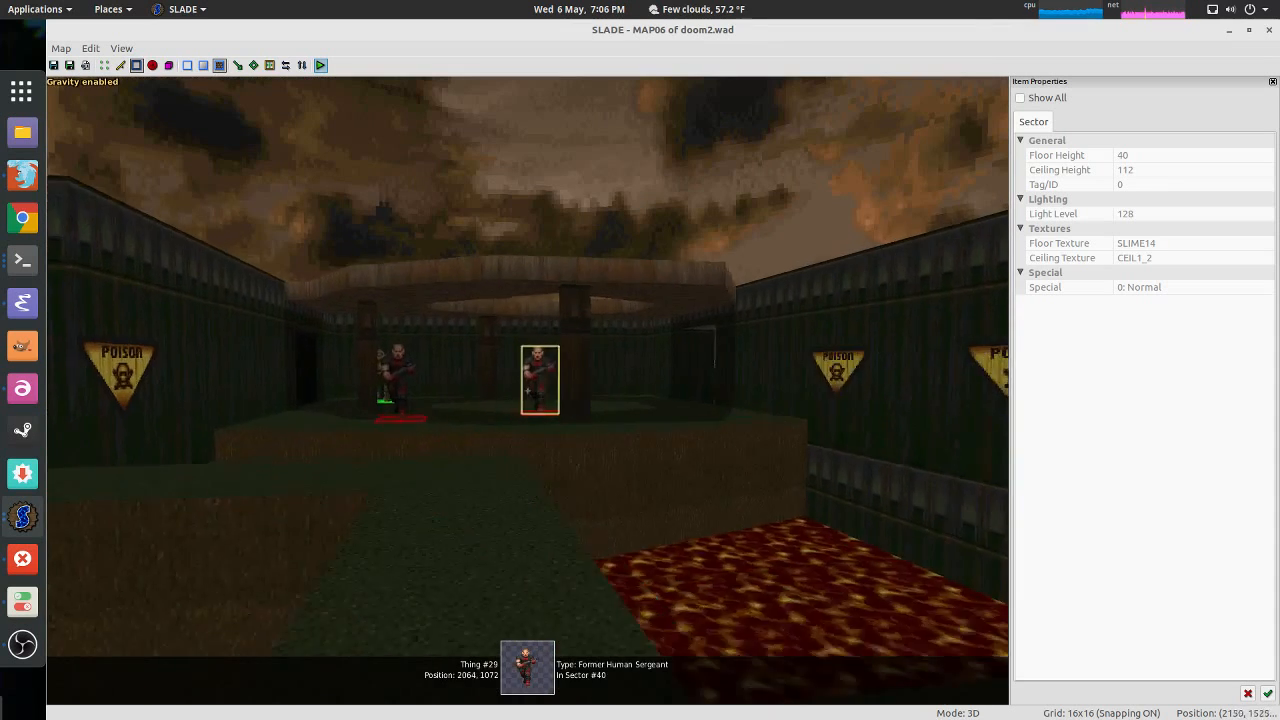
key(s)
key(w)
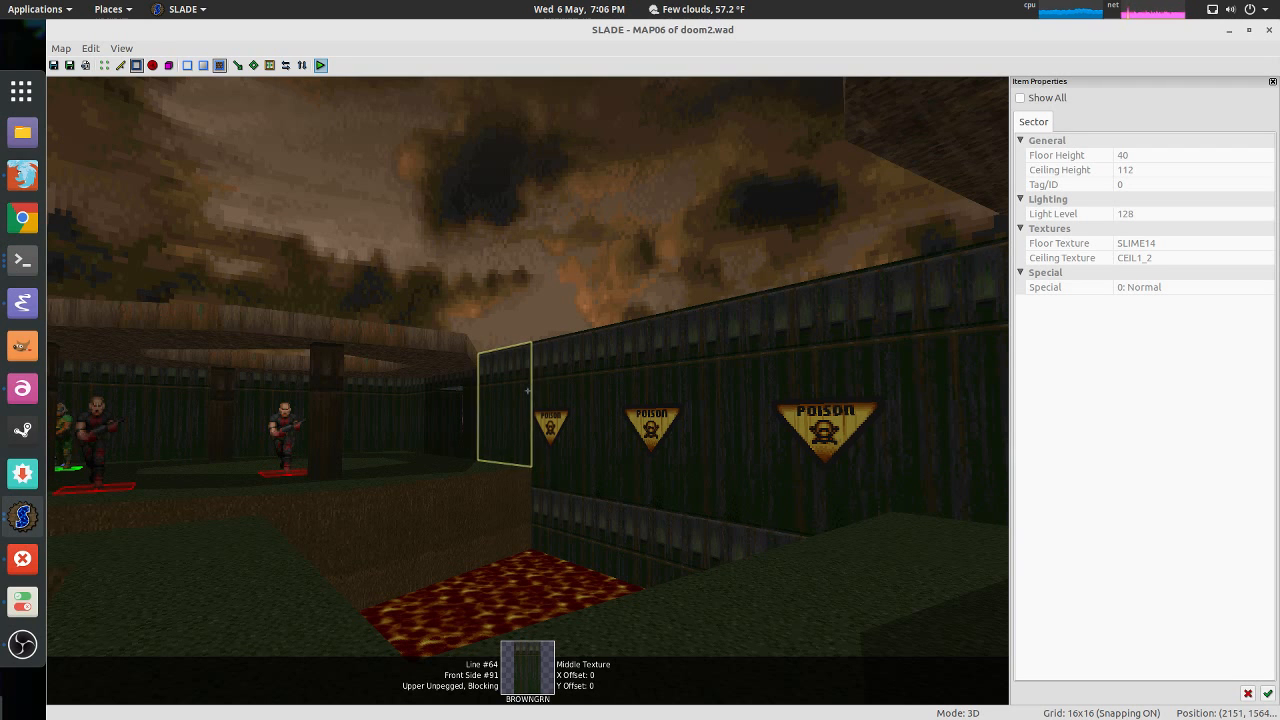
Step: Raise the sky ceiling over the lava-pit area beside the poison-sign wall in 8-unit increments
key(w)
key(s)
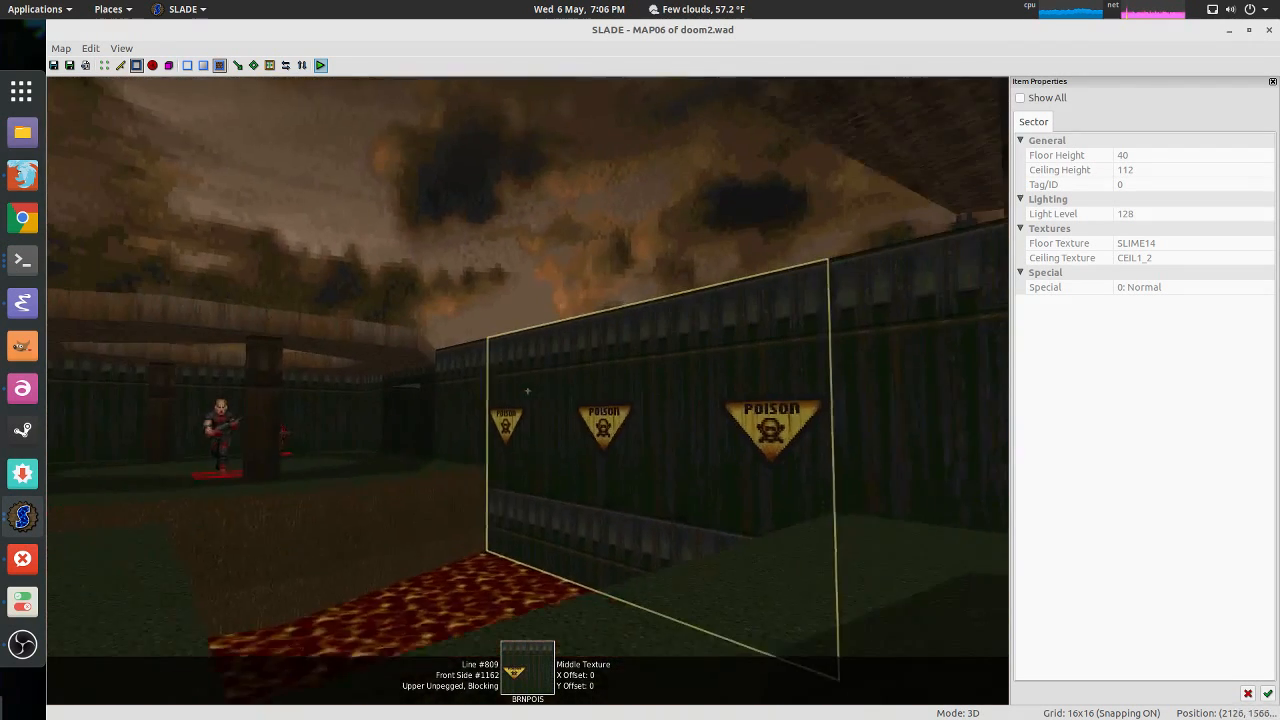
key(w)
scroll(527, 390, up, 4)
scroll(528, 390, up, 6)
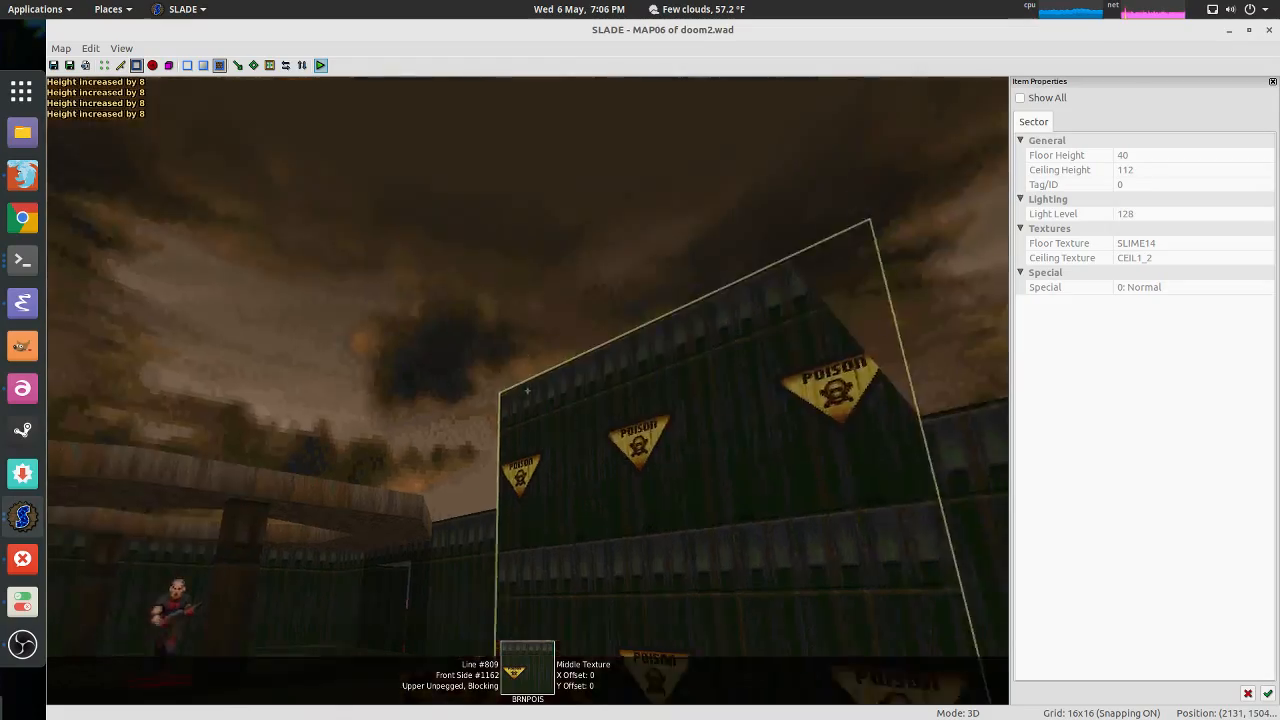
key(w)
key(w)
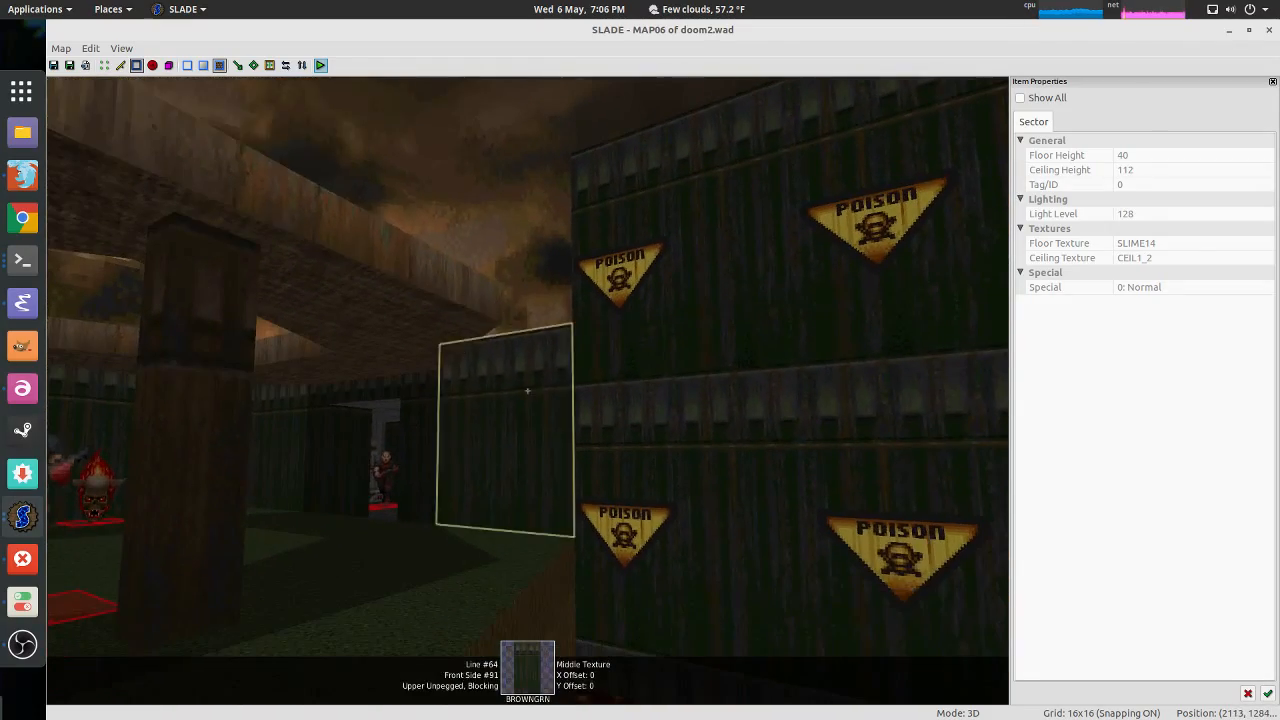
key(w)
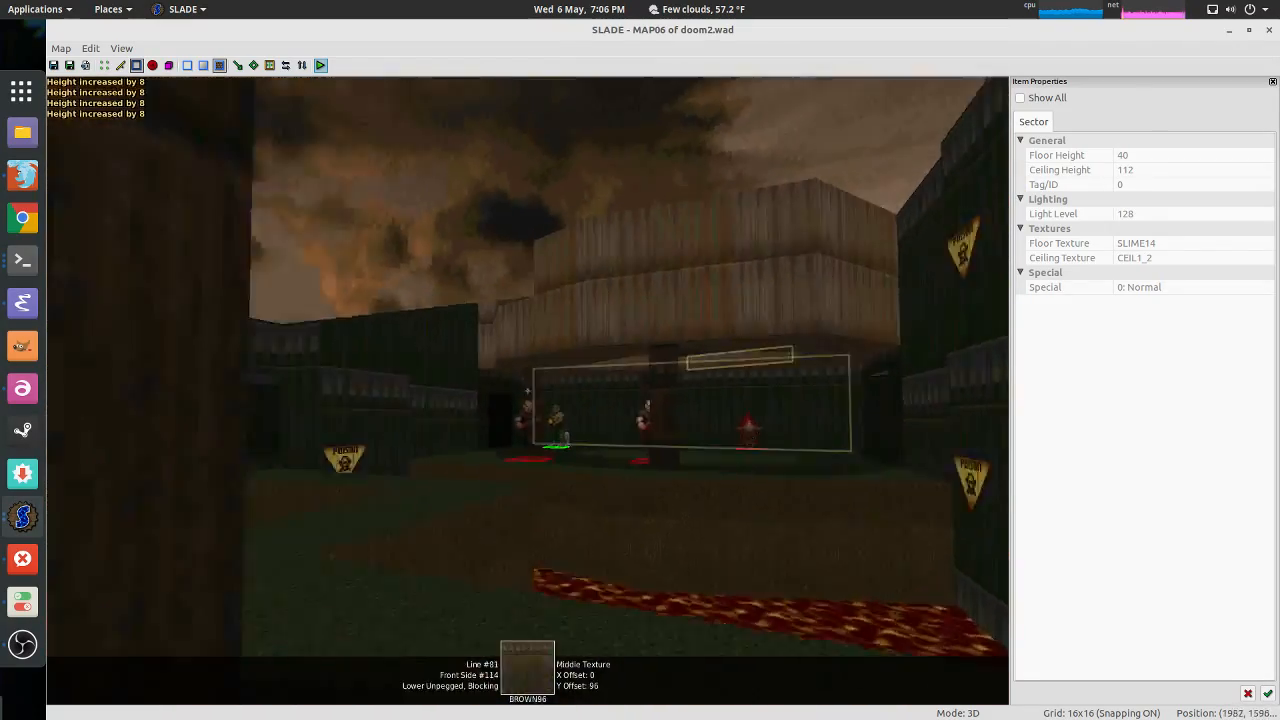
key(w)
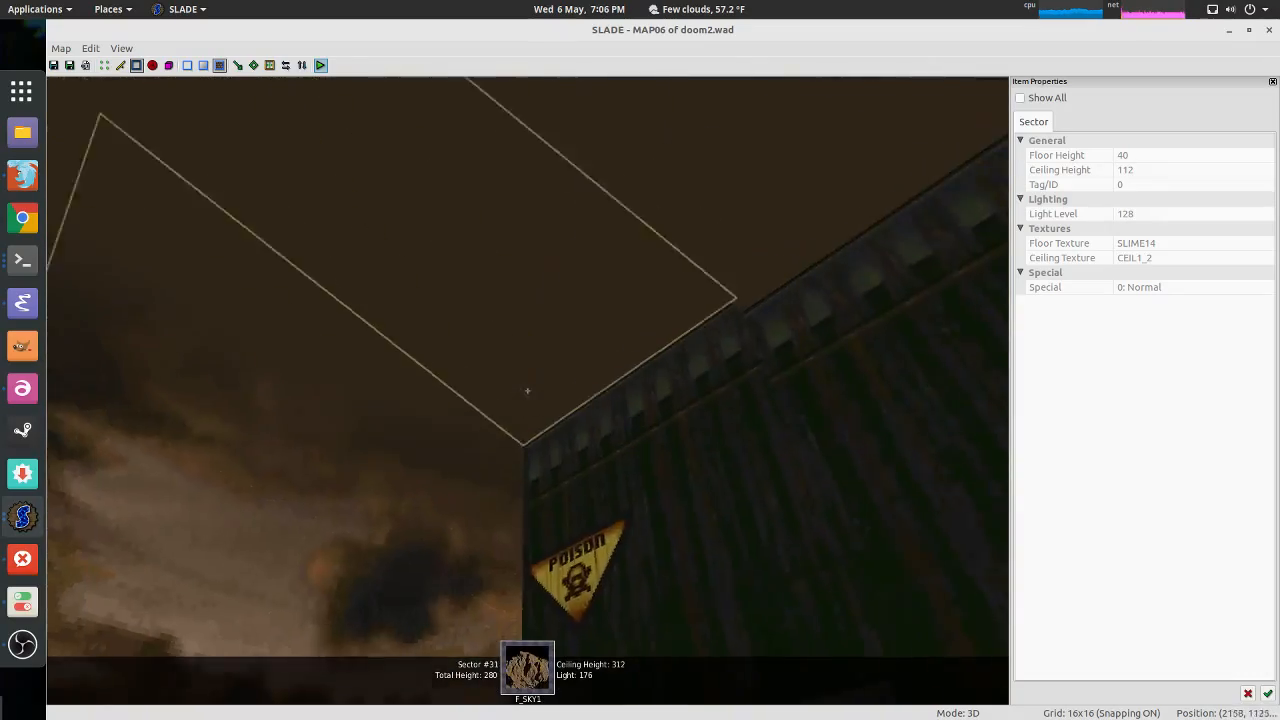
Step: Walk through the lava-pit area's monster corners and red-key door to inspect the barrel-side ledge and its monsters
key(w)
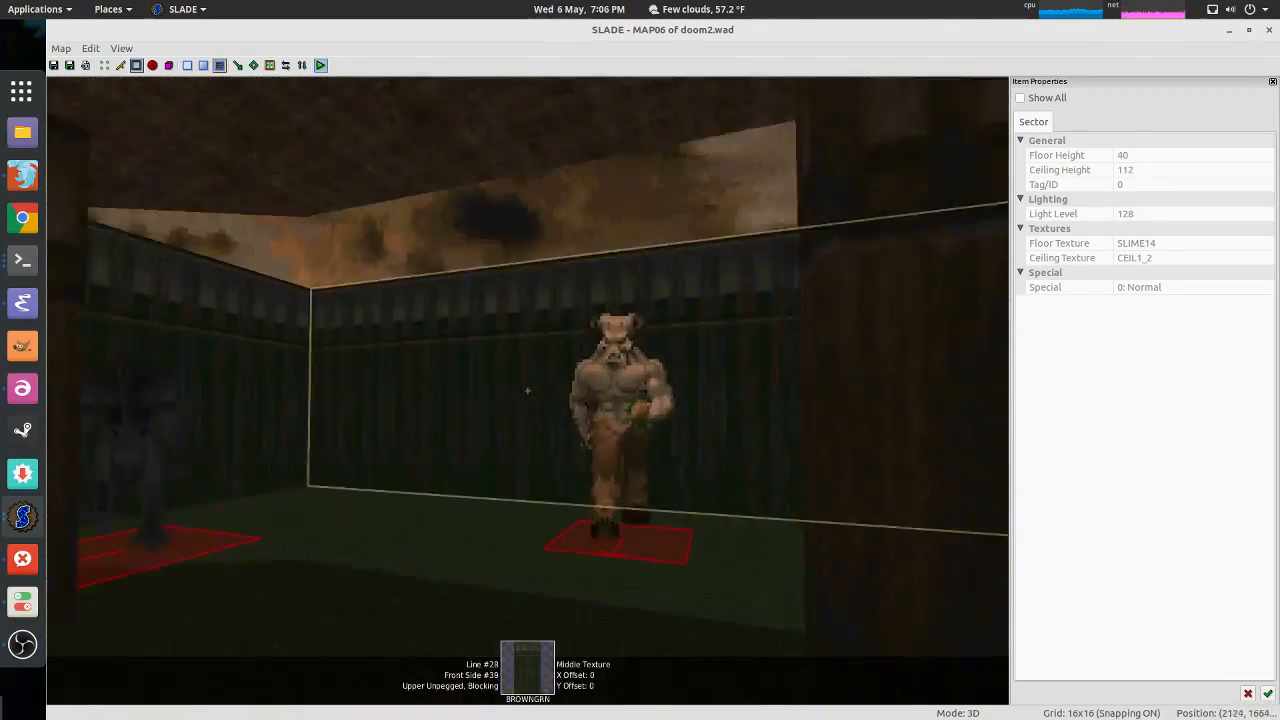
key(w)
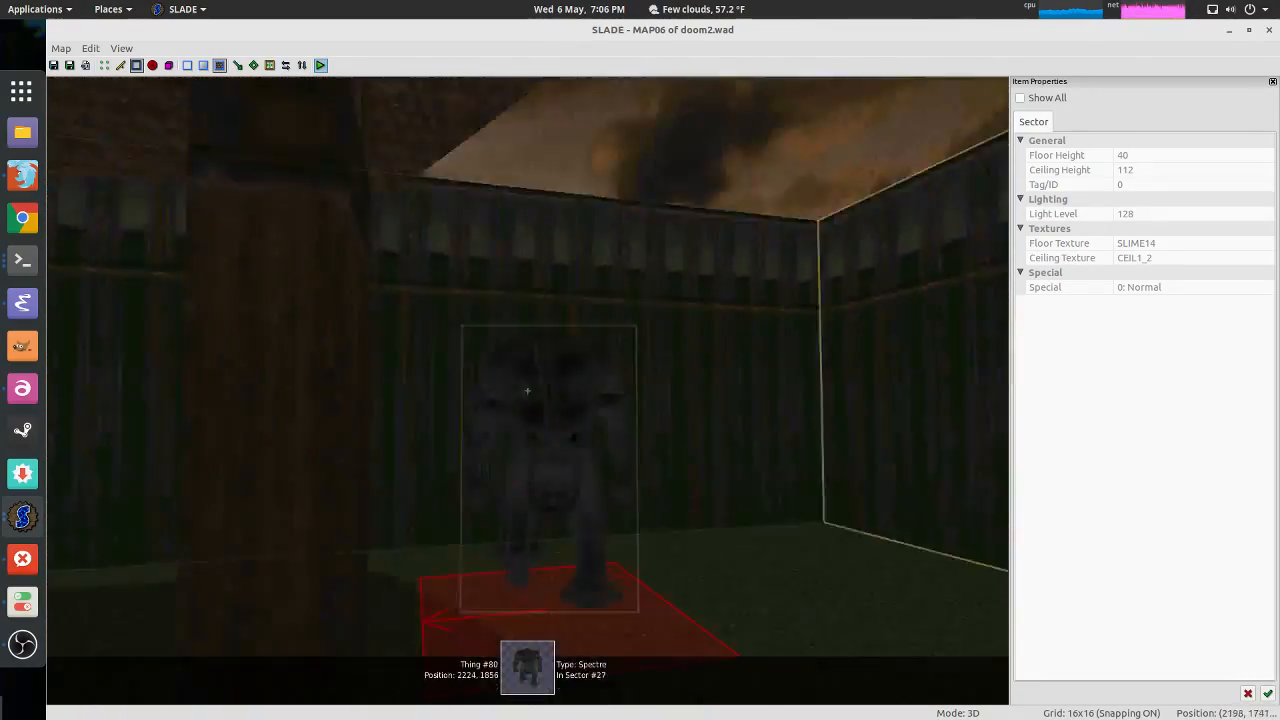
key(w)
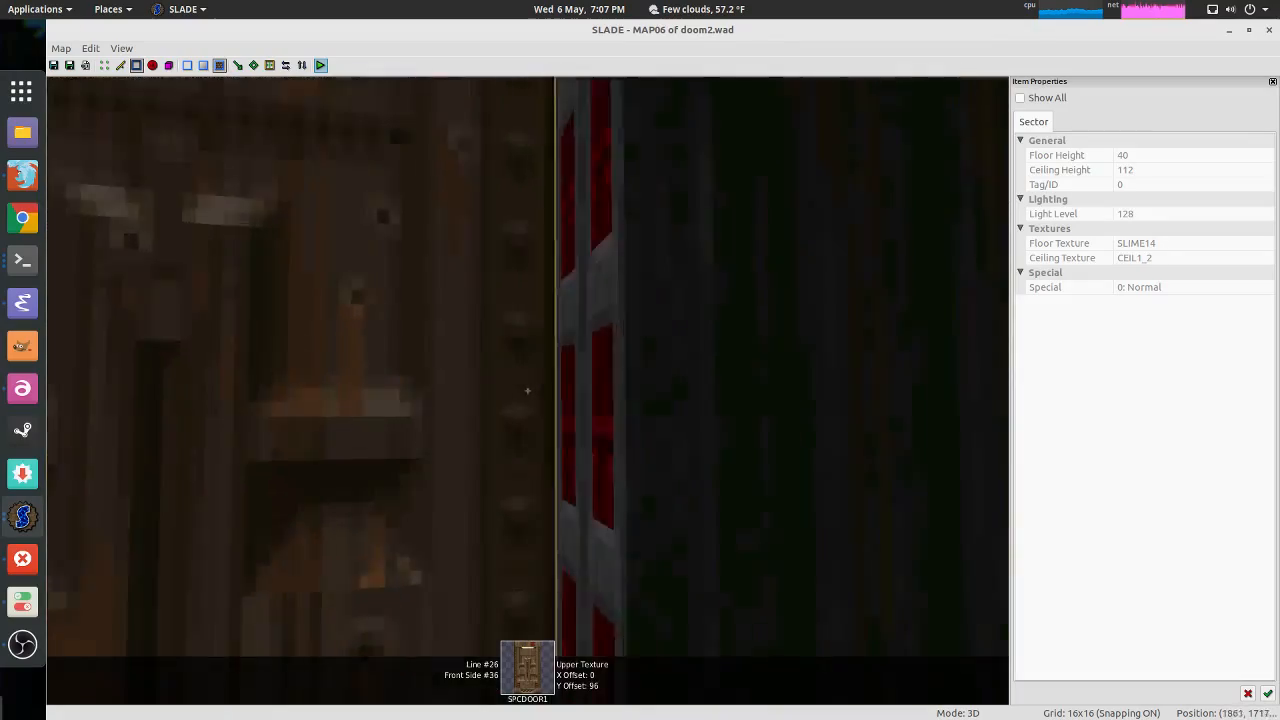
key(w)
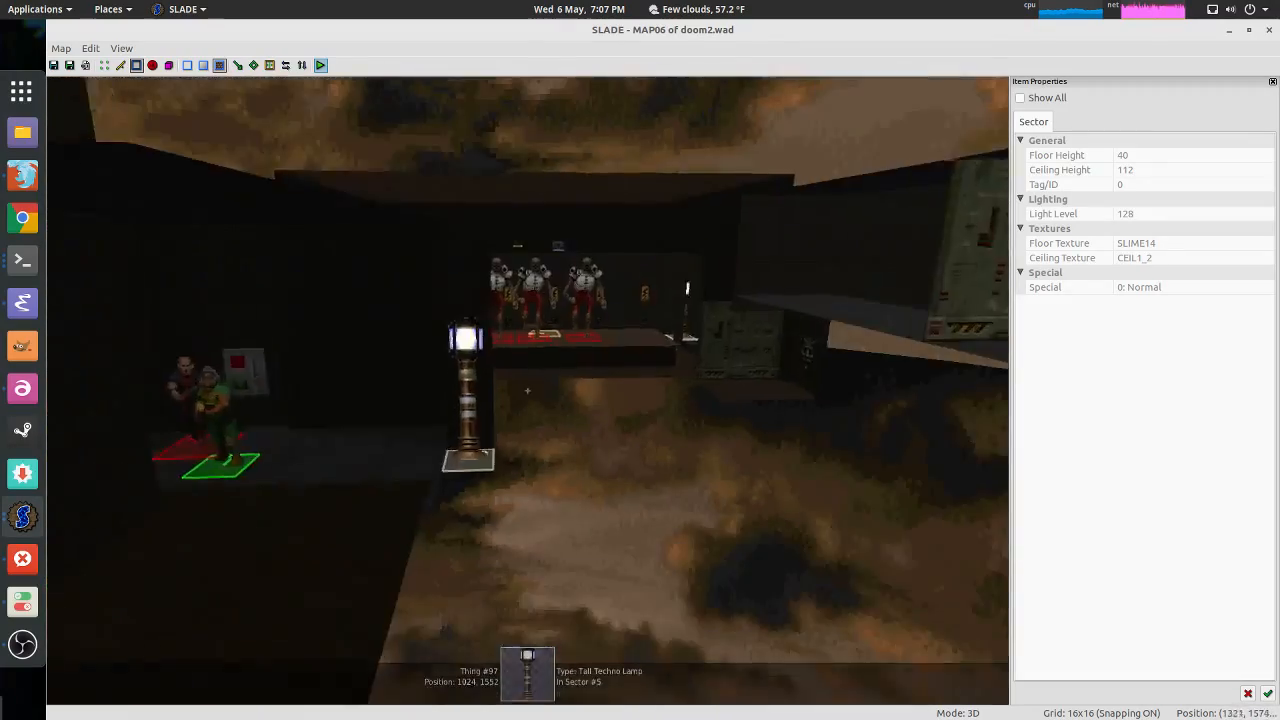
key(w)
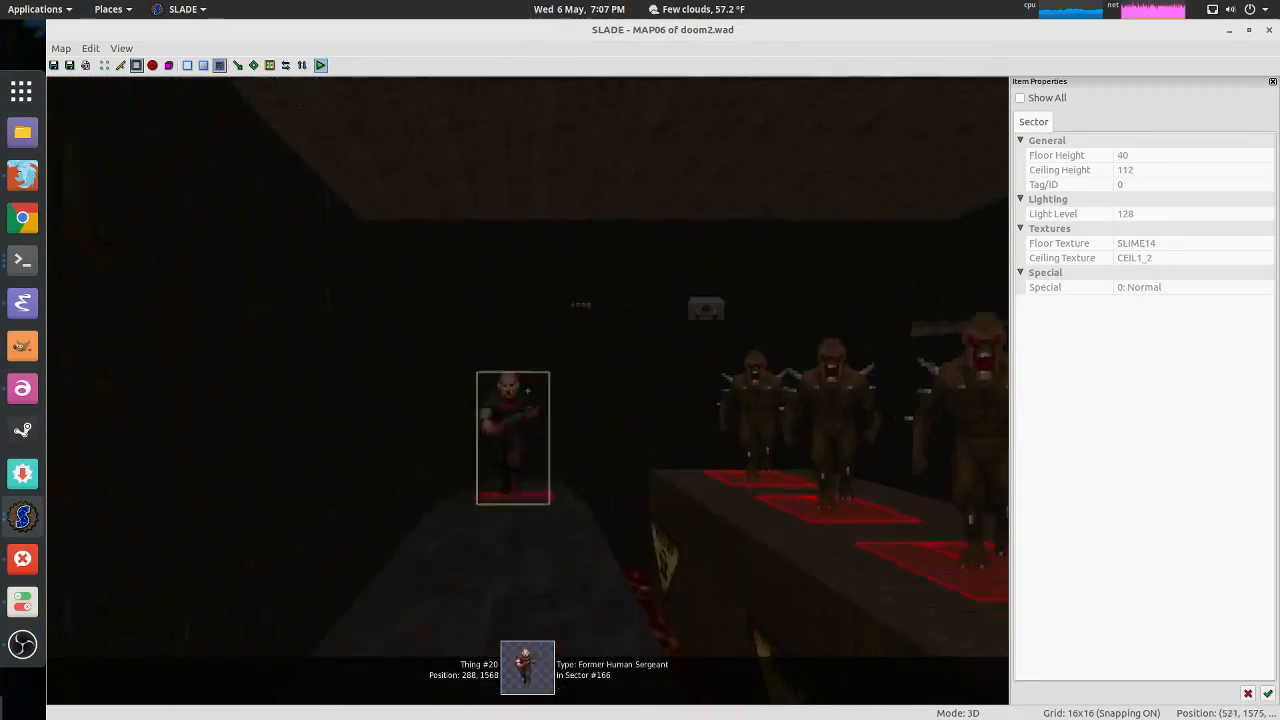
Step: Disable gravity, toggle the fog on and off, and fly above the map to view its layout
key(g)
key(w)
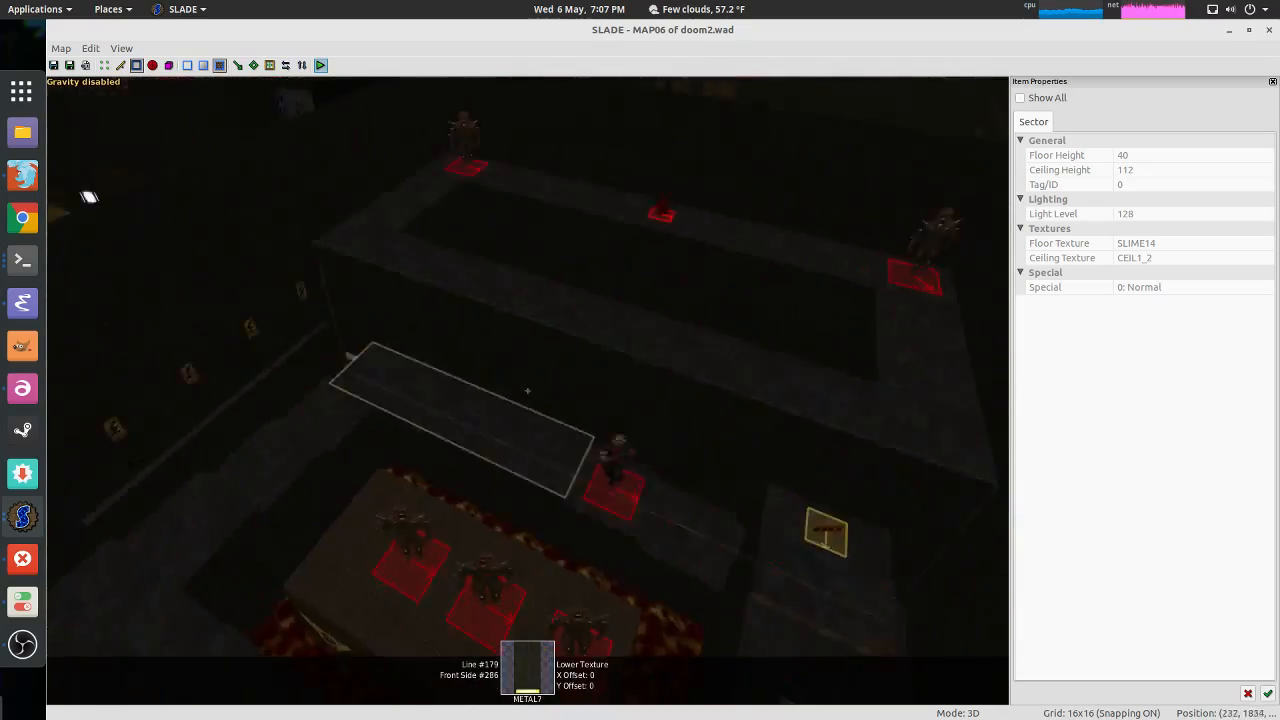
key(f)
key(b)
key(w)
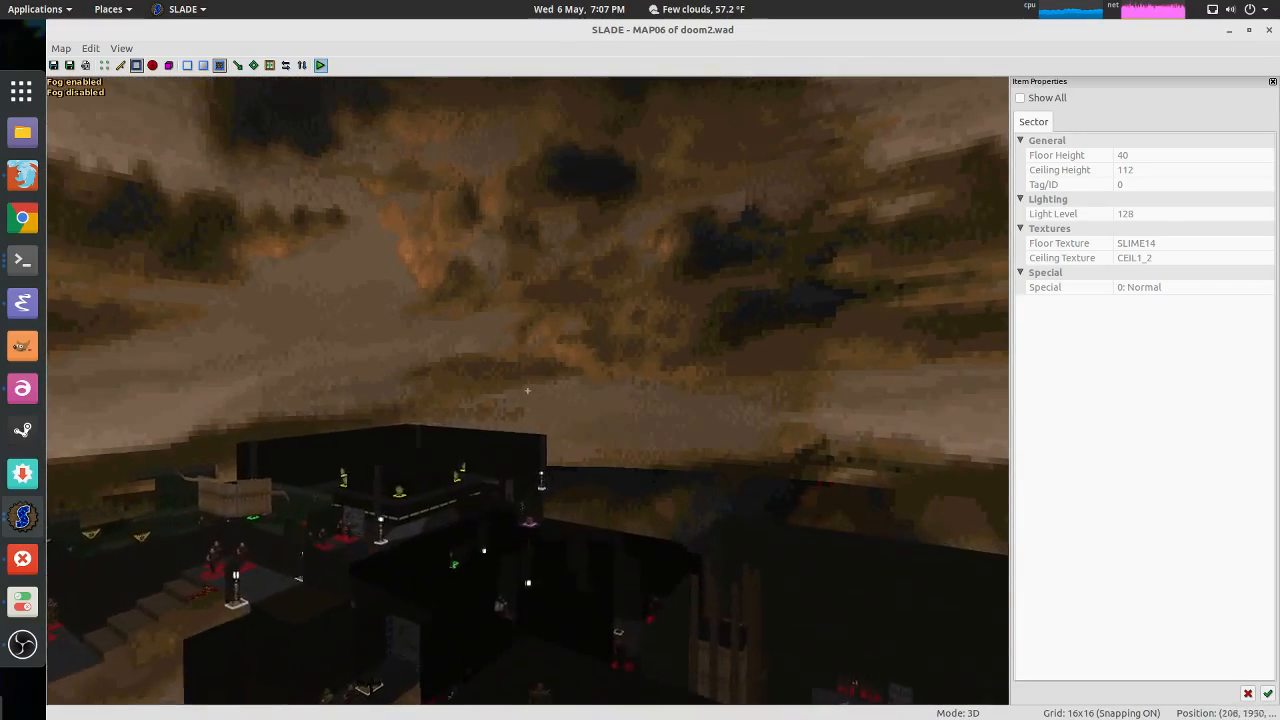
Step: Fly over MAP06 with fullbright enabled to view its rooms from above, descend past the pillar room, and turn fullbright off
key(s)
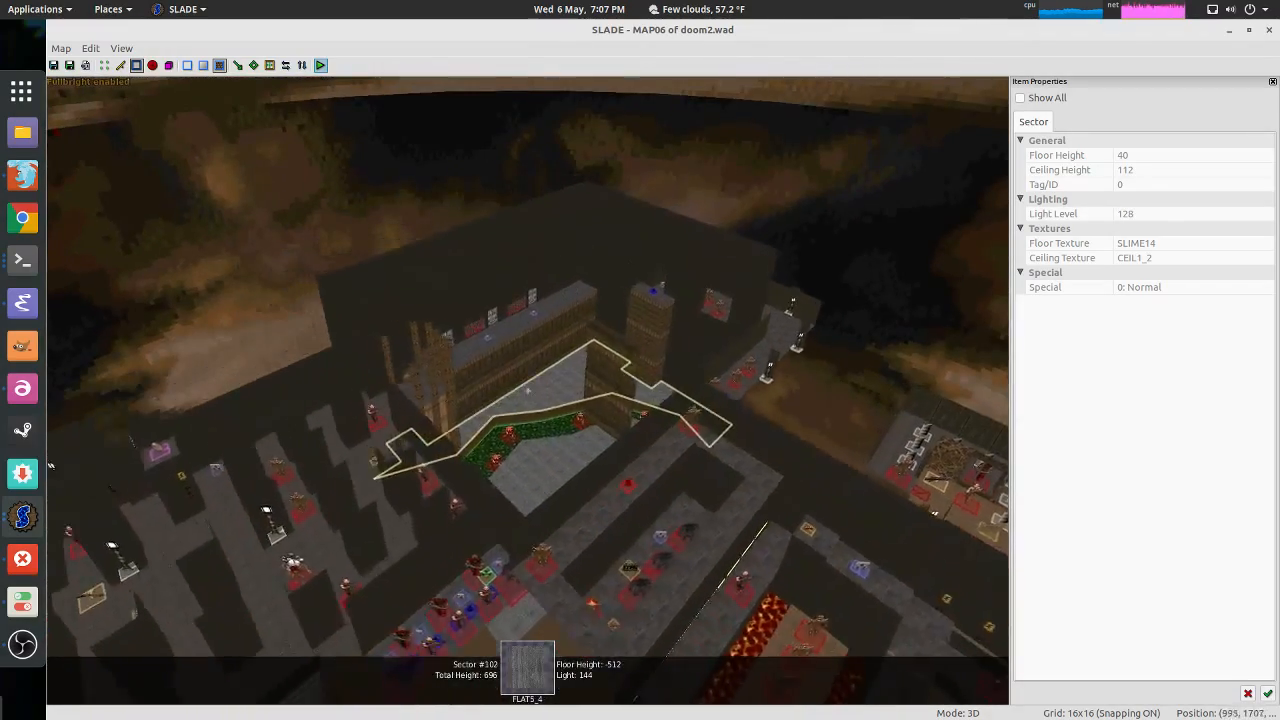
key(w)
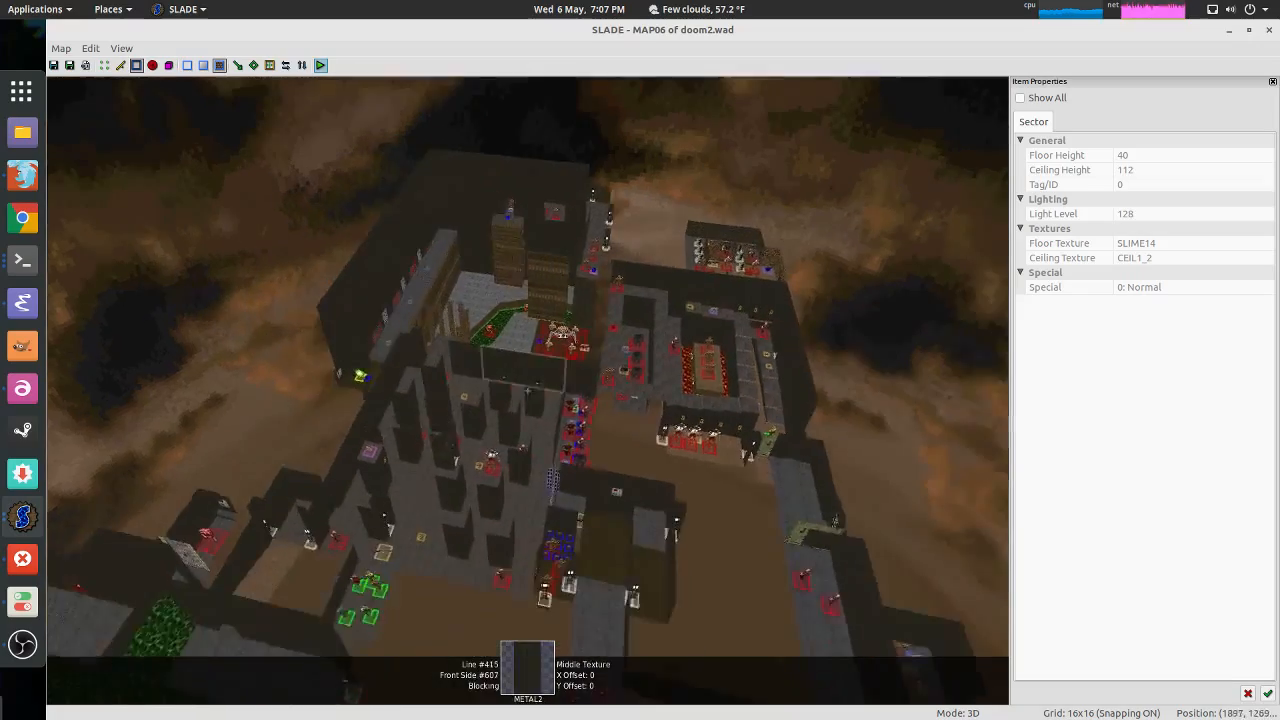
key(w)
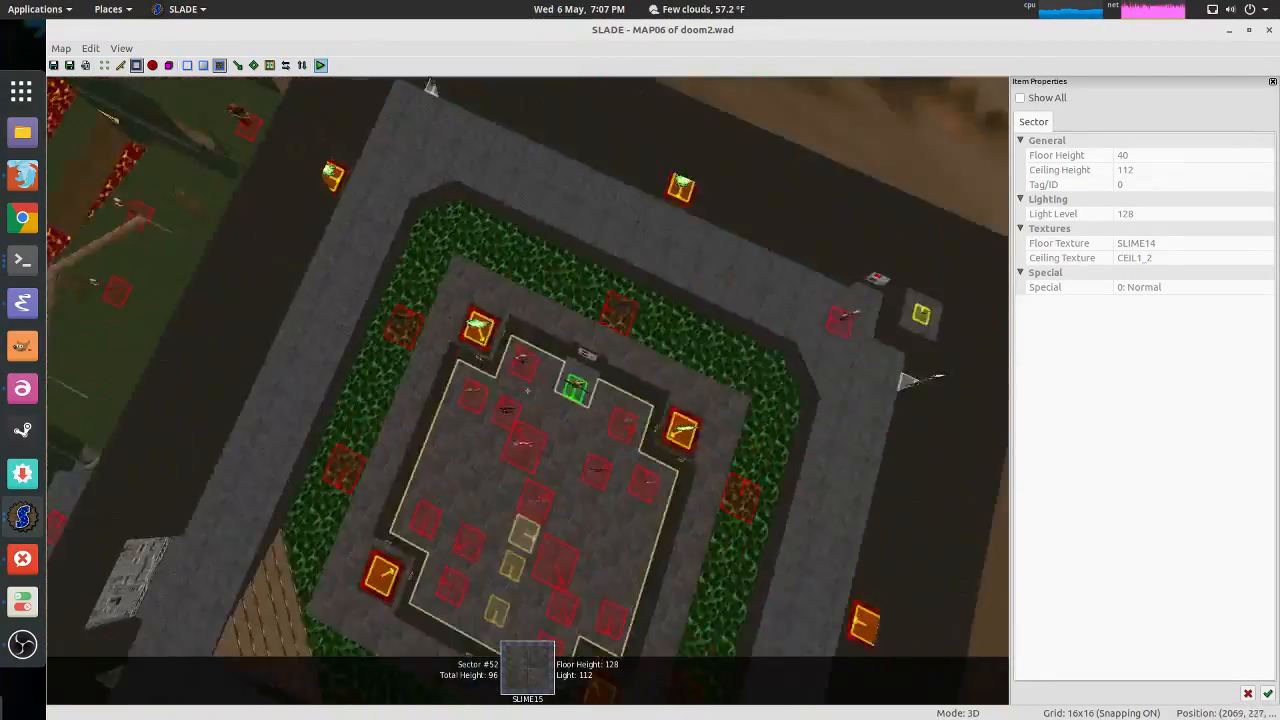
key(s)
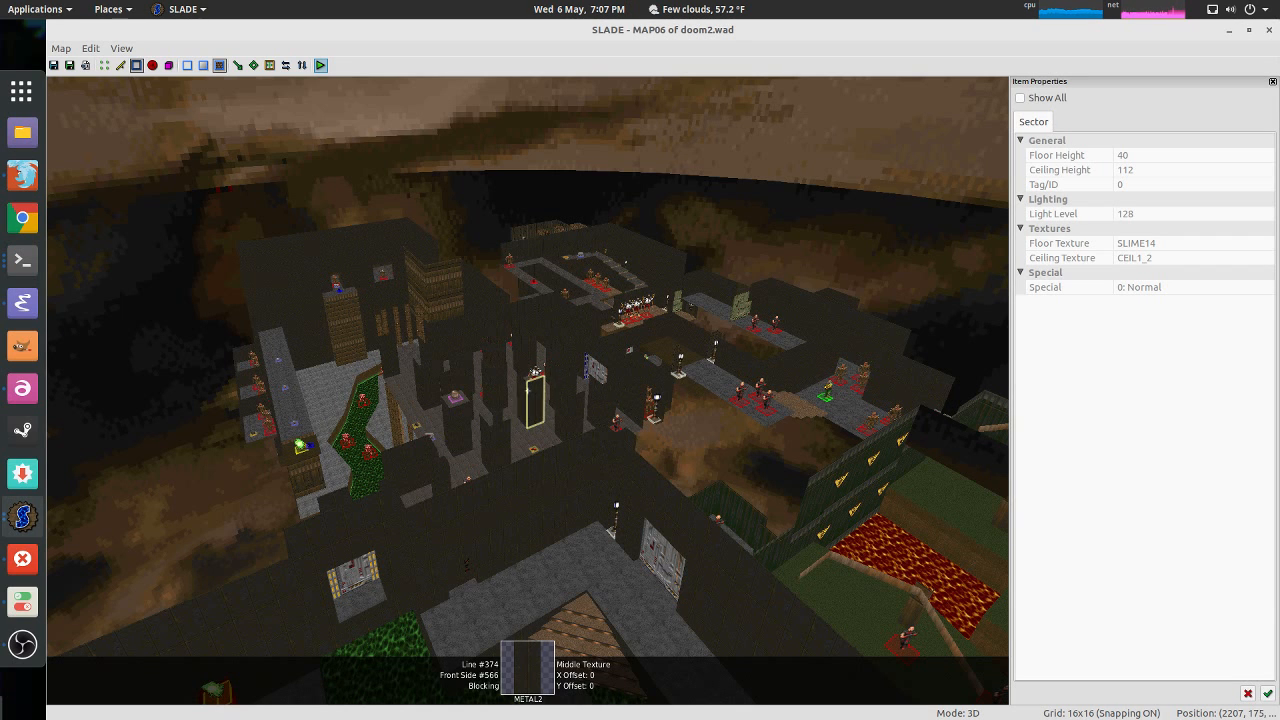
key(w)
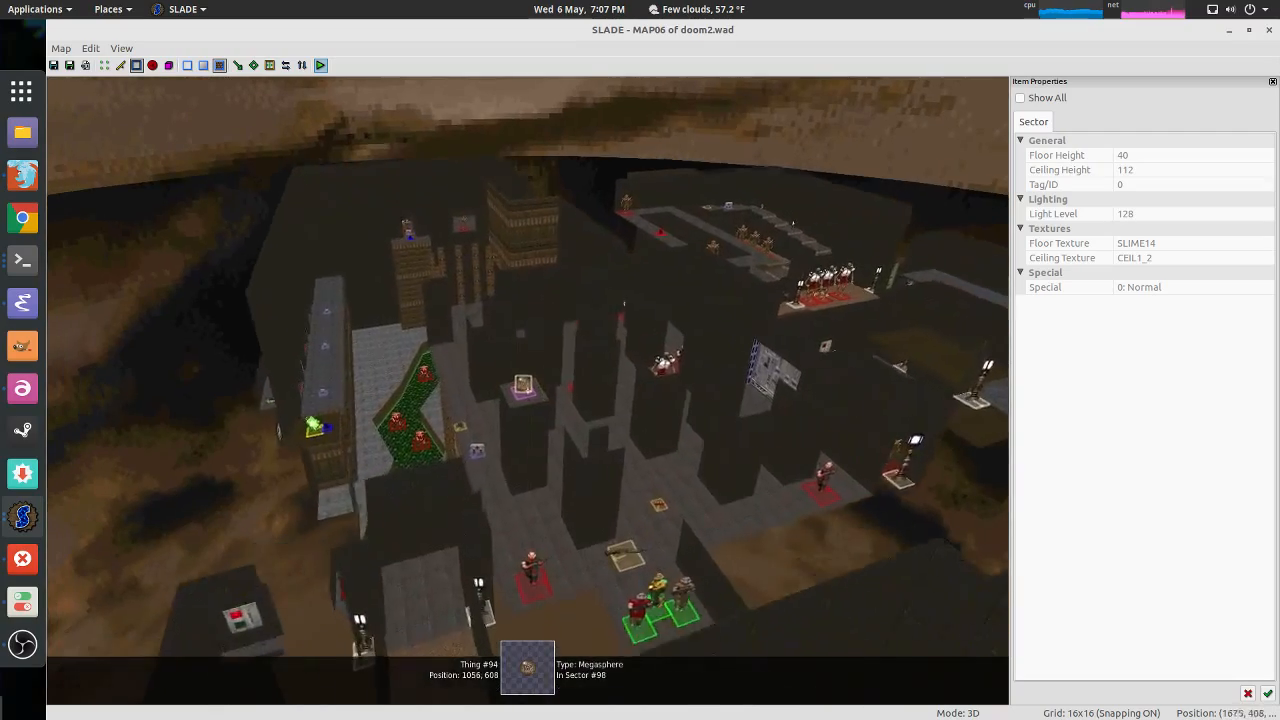
key(w)
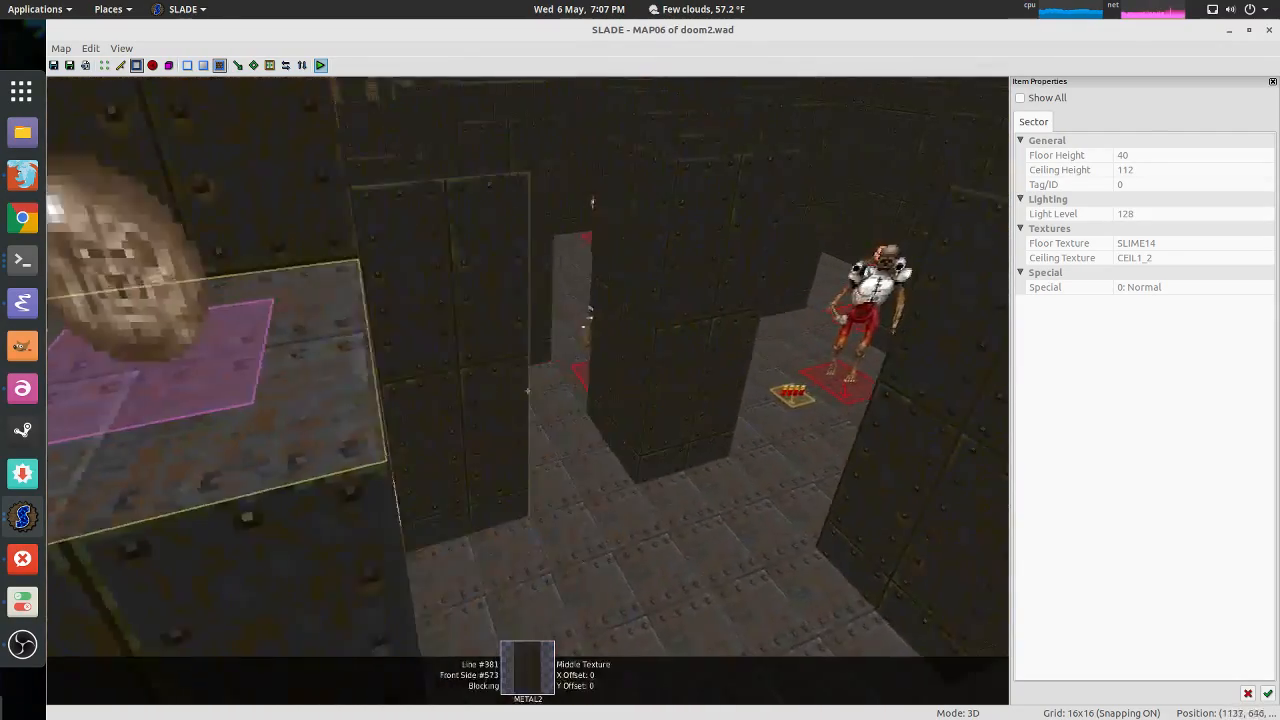
key(w)
key(b)
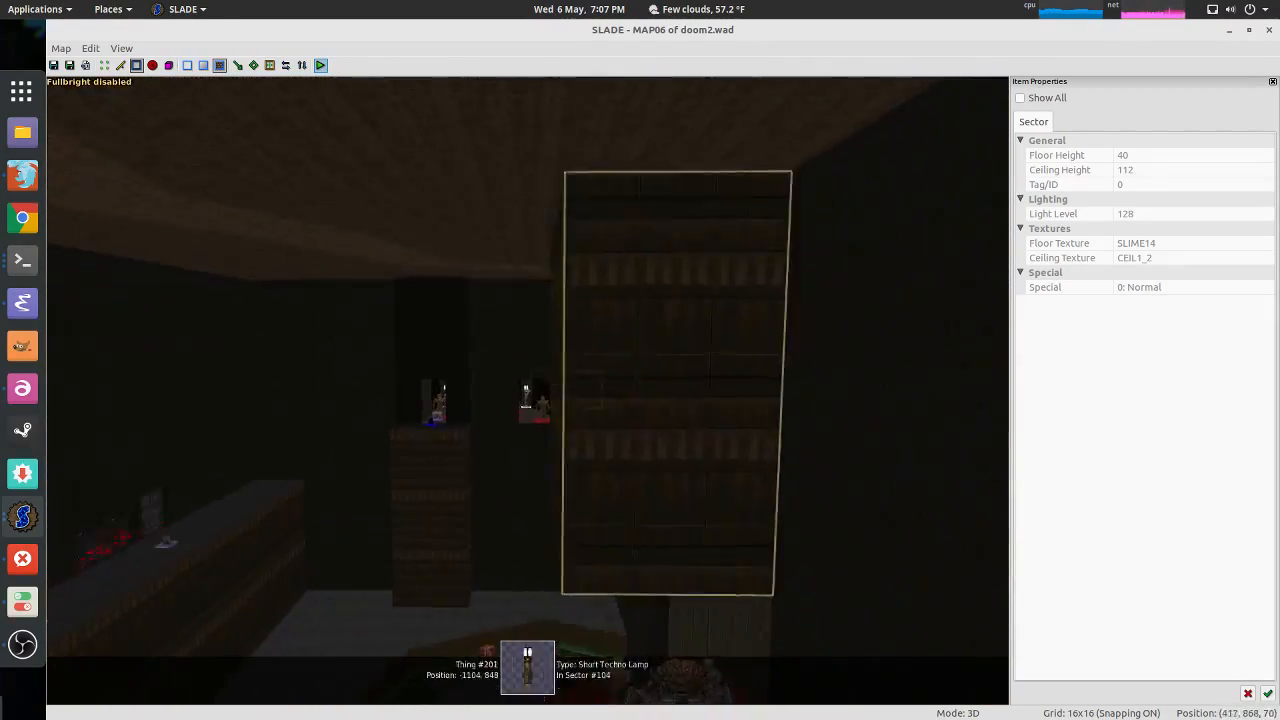
Step: Inspect the Spider Mastermind chamber and the medikit ledge beside the barred monster closets, re-enabling gravity
key(w)
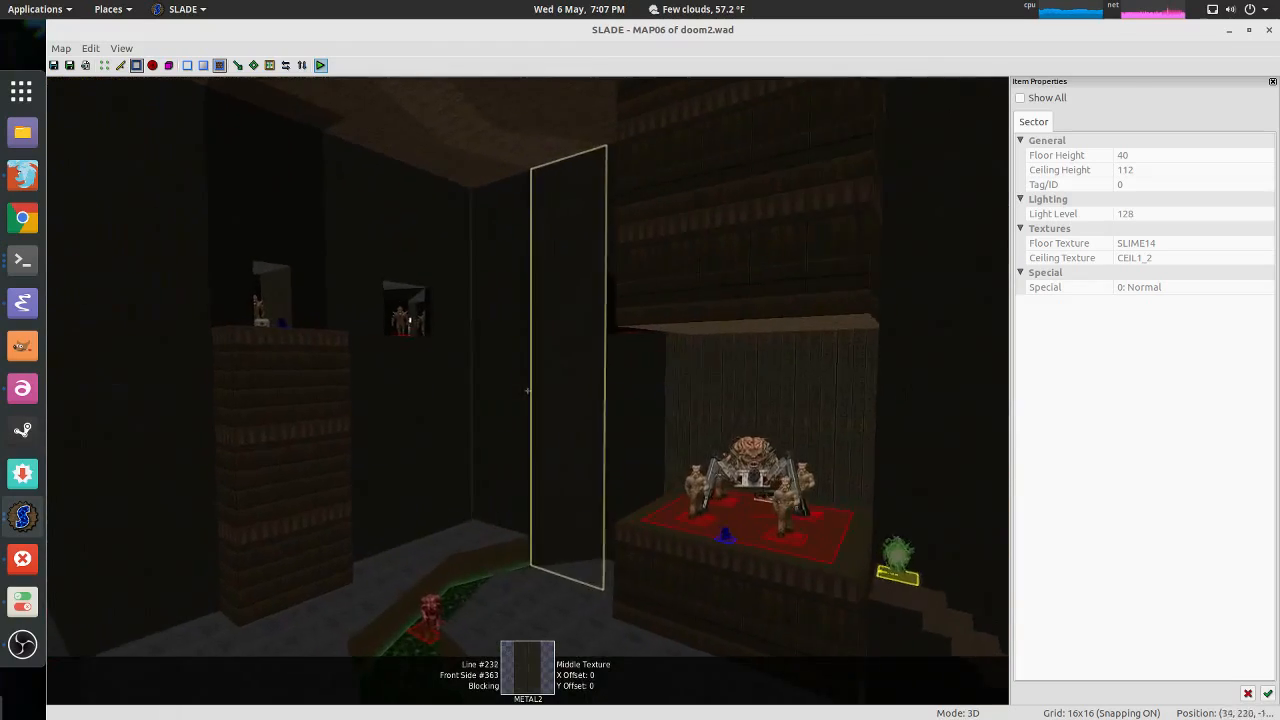
key(s)
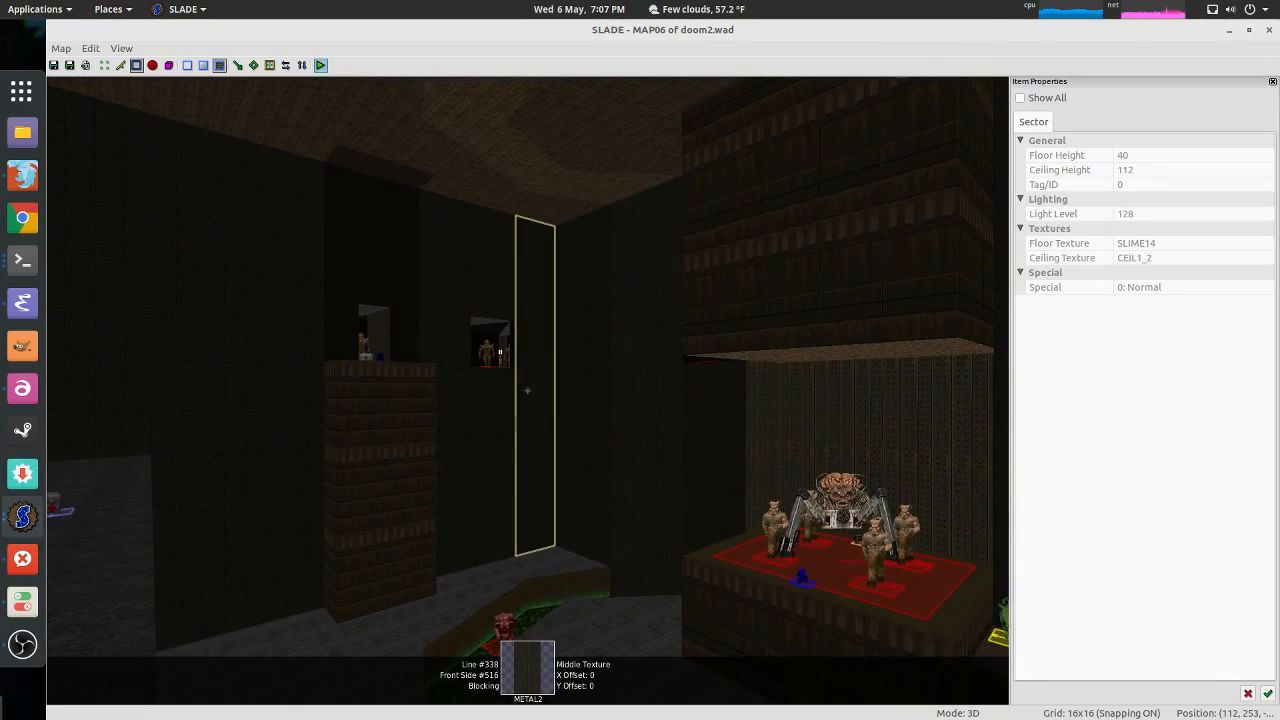
key(s)
key(w)
key(s)
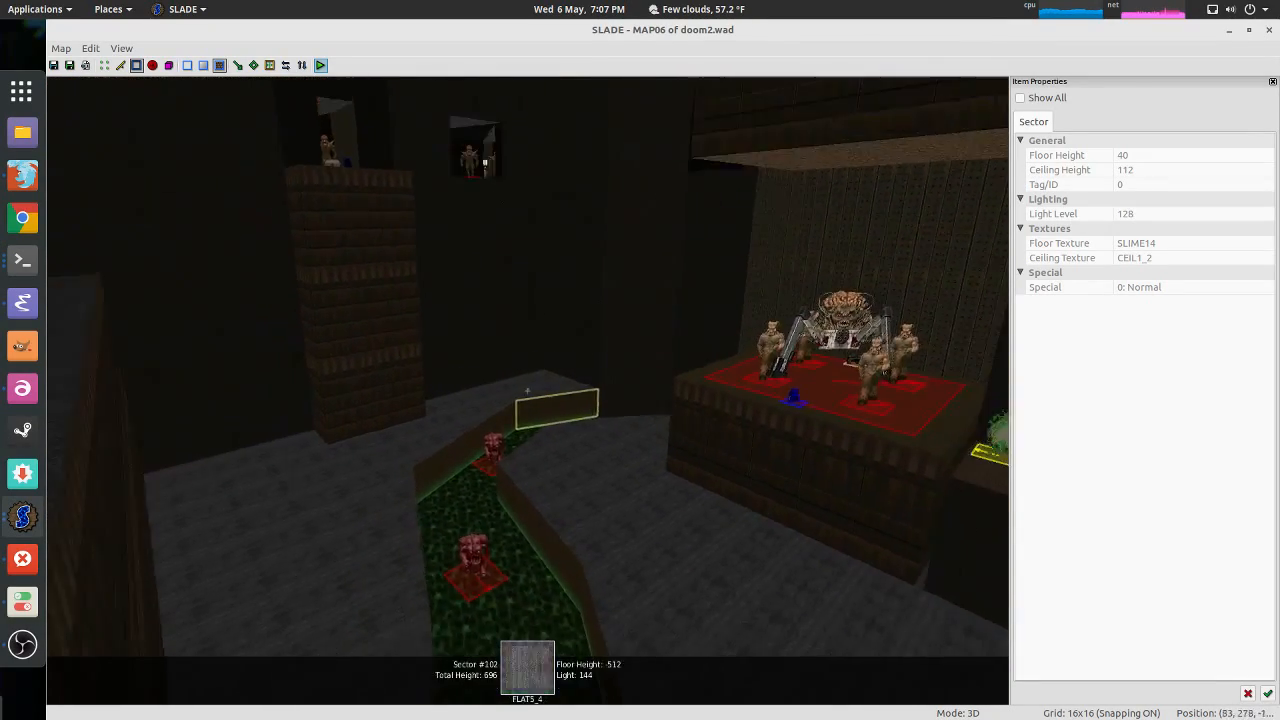
key(w)
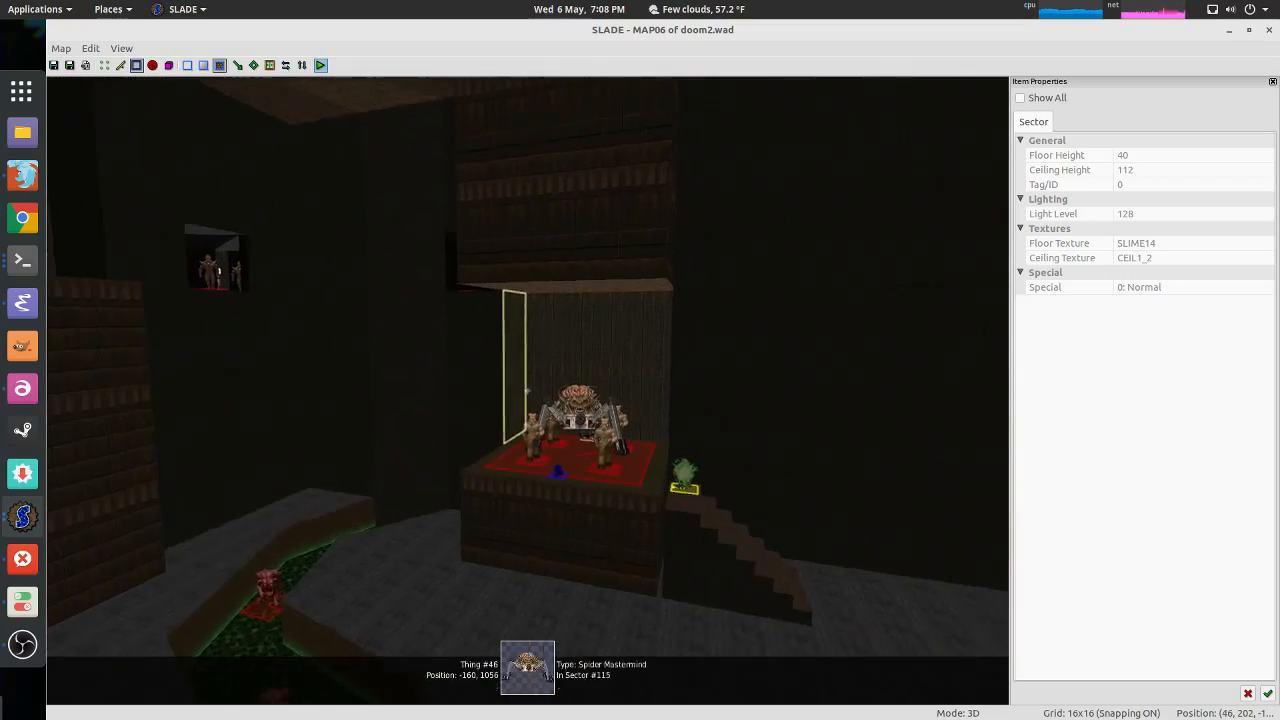
key(w)
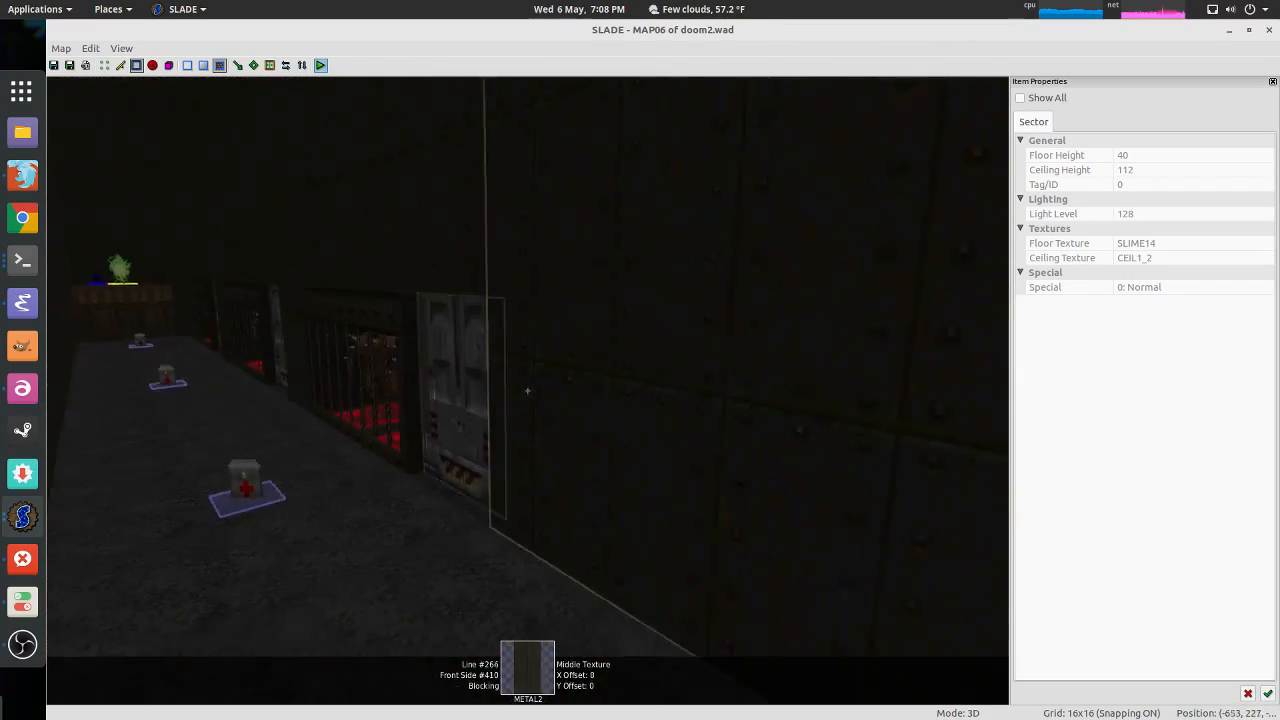
key(g)
key(w)
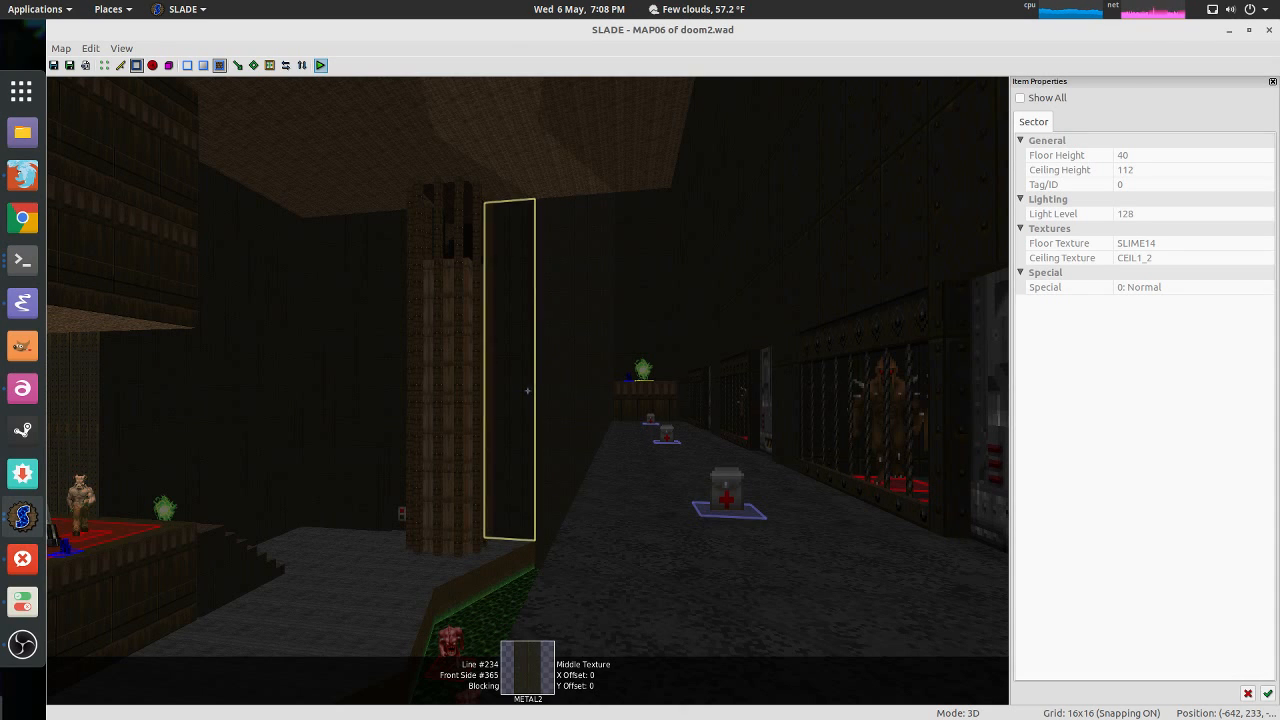
Step: Switch to XChat to read the channel's recent chat messages, and return to SLADE
key(alt+Tab)
key(alt+Tab)
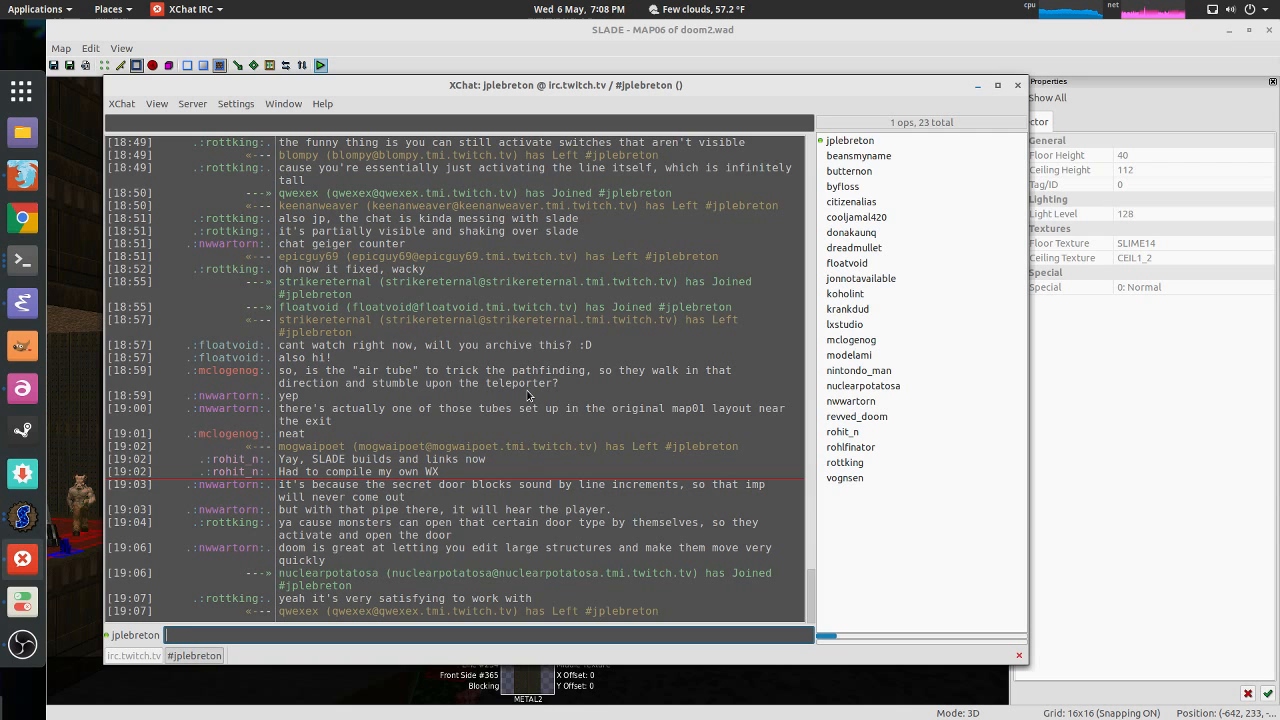
key(alt+Tab)
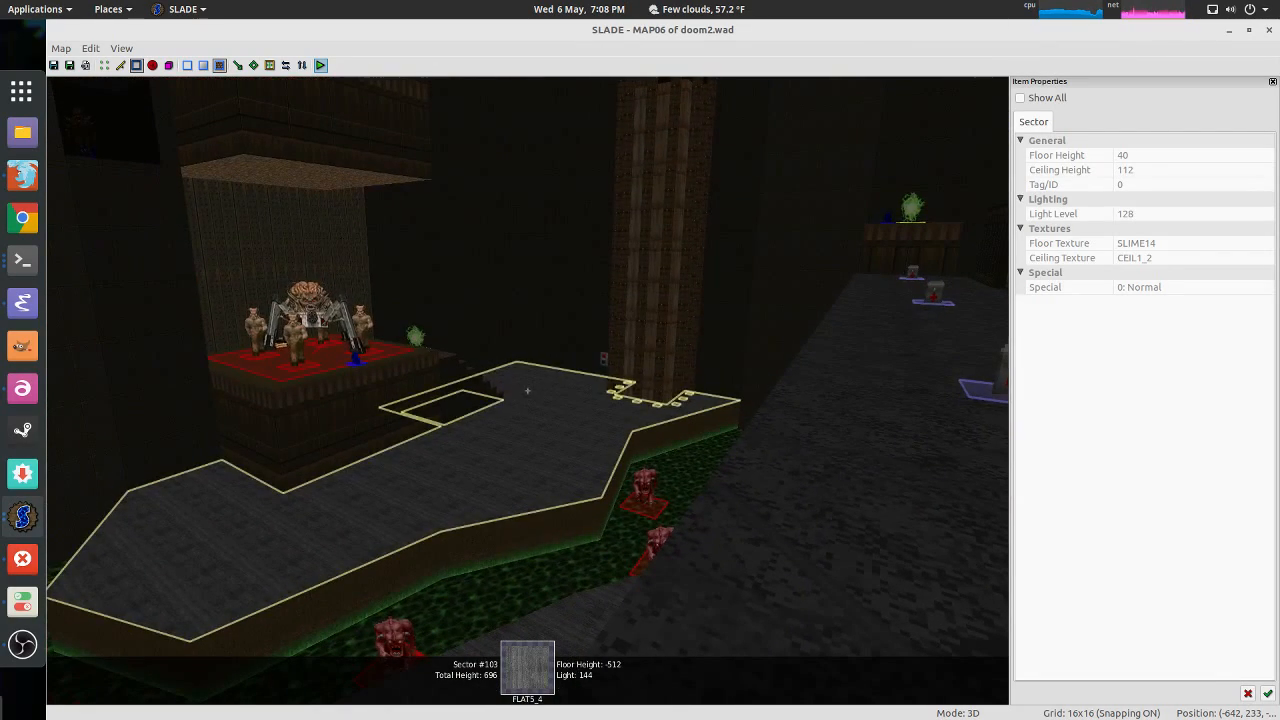
Step: Leave 3D mode and frame the entire MAP06 layout in the 2D sectors view
key(q)
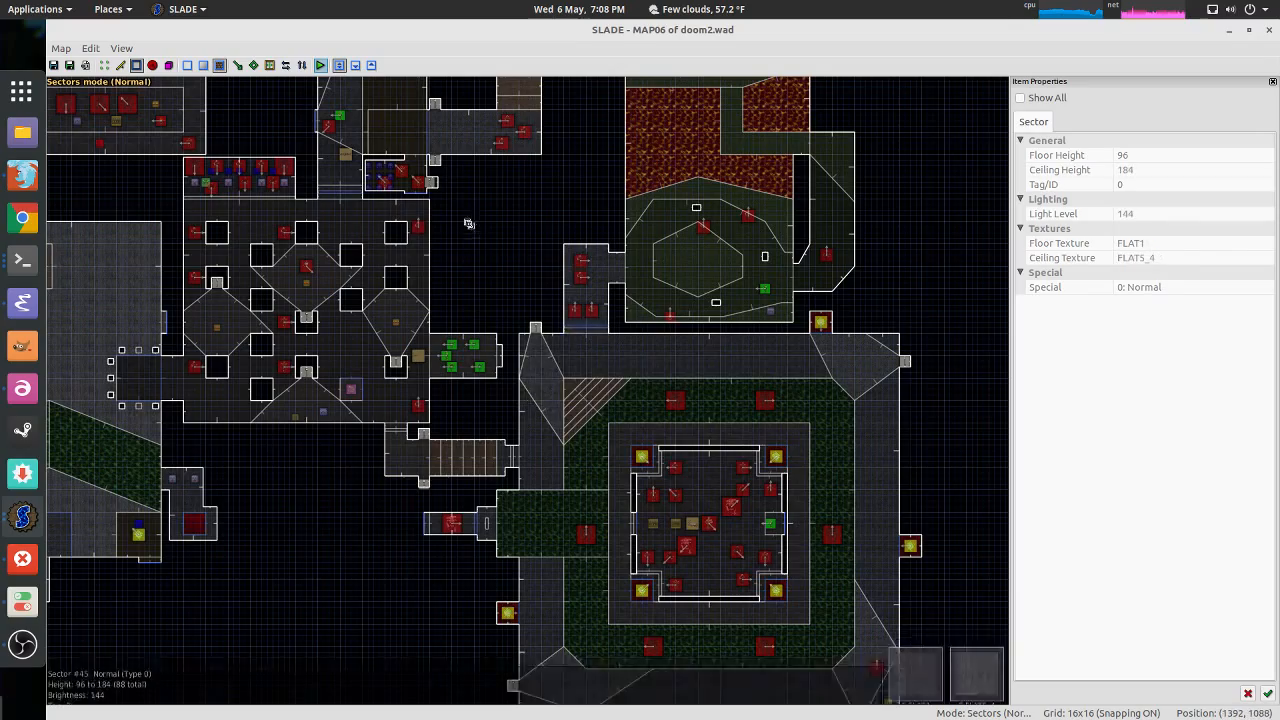
scroll(500, 320, down, 4)
middle_drag(474, 299, 697, 331)
Step: Switch to Firefox and open the SLADE website's downloads page to view the latest official release files
click(24, 178)
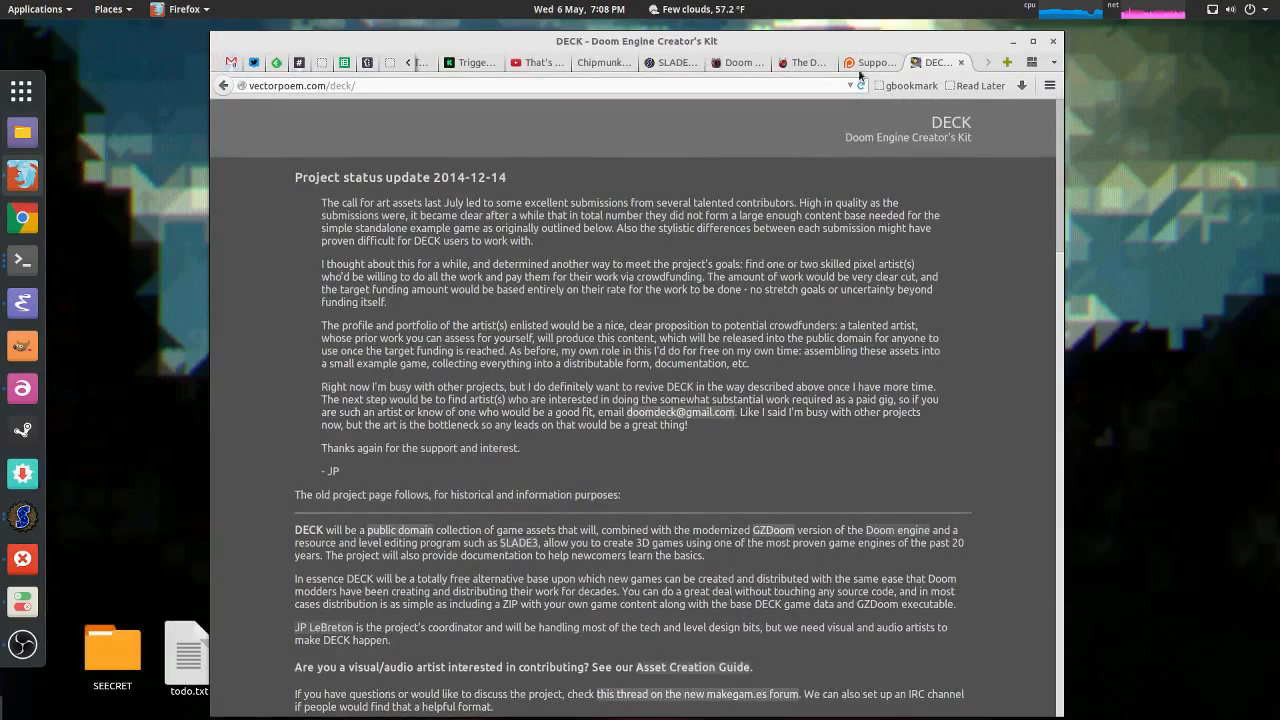
click(668, 62)
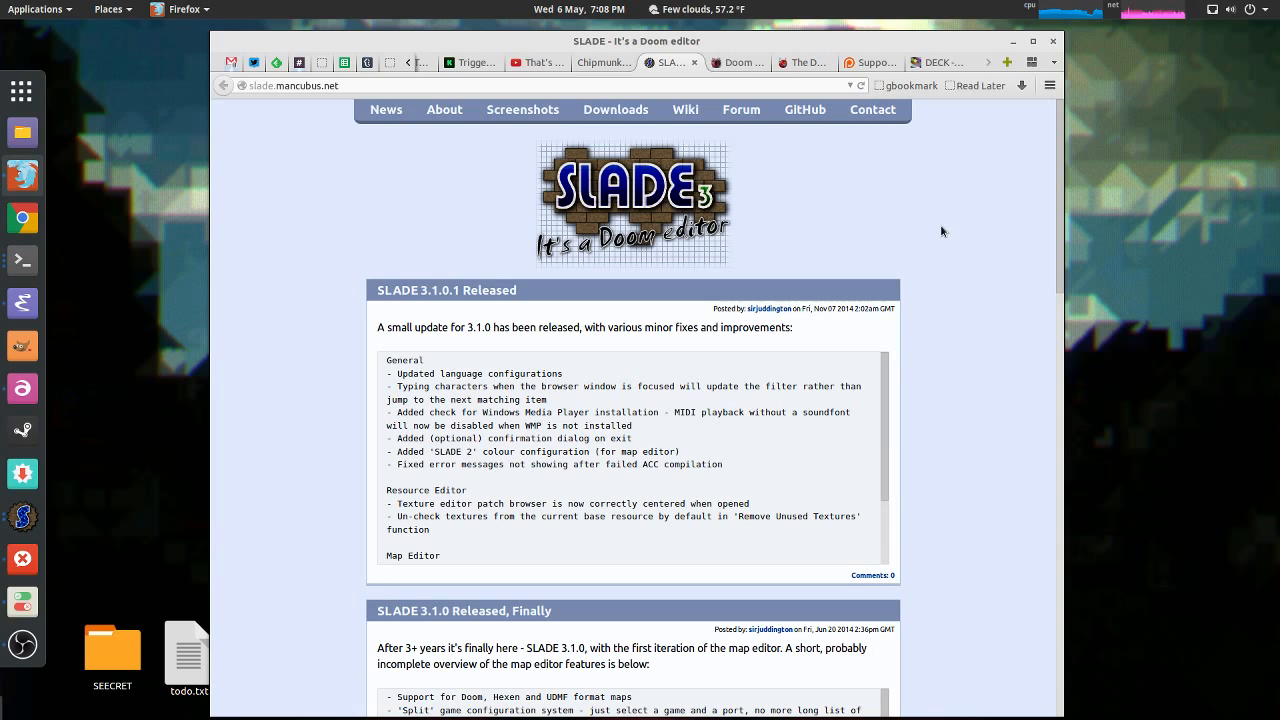
click(620, 115)
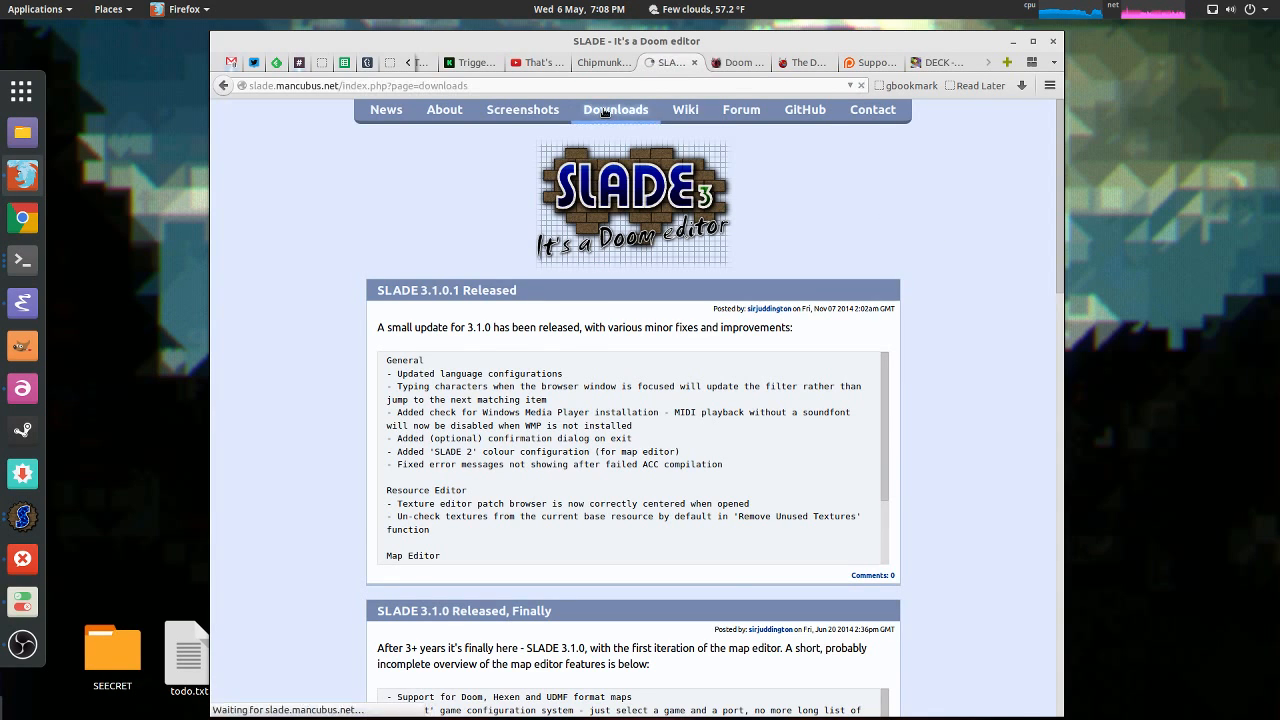
drag(710, 339, 887, 539)
click(887, 511)
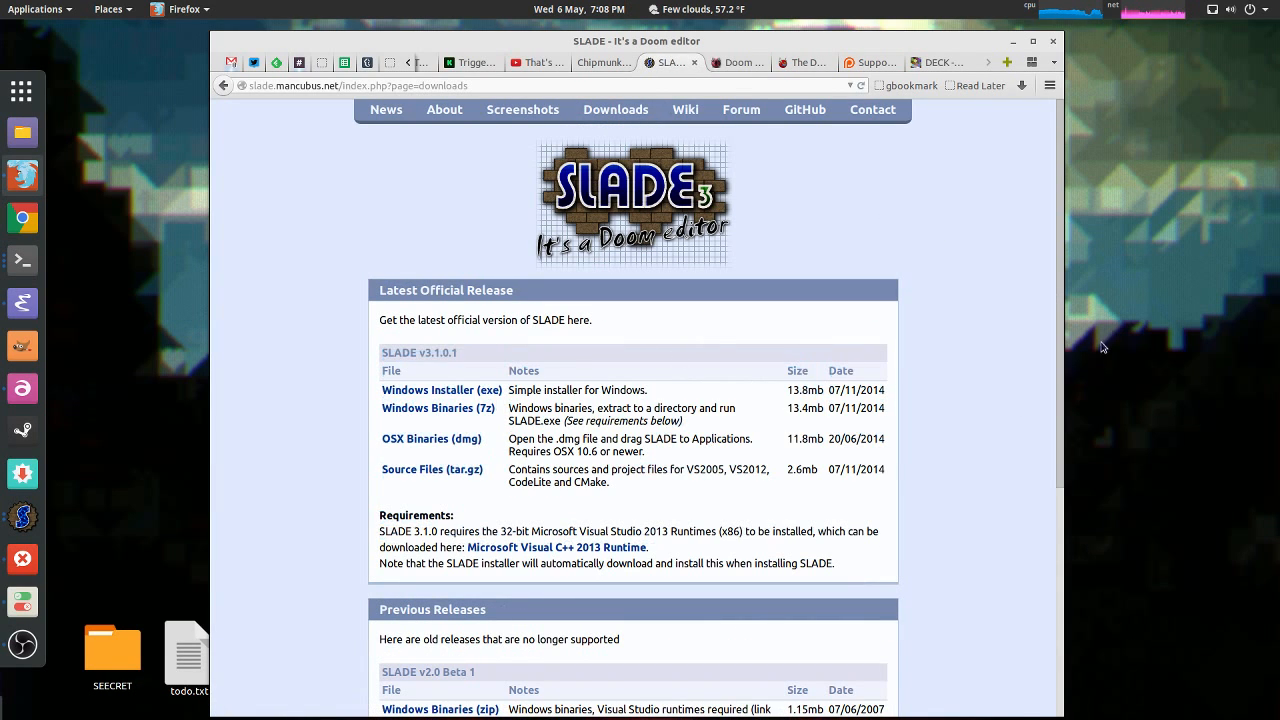
drag(799, 354, 835, 337)
drag(835, 337, 890, 517)
click(894, 489)
drag(847, 368, 866, 531)
click(653, 271)
Step: Show the Doom Builder website and look over the DoomWiki.org Entryway page's topic index
click(742, 63)
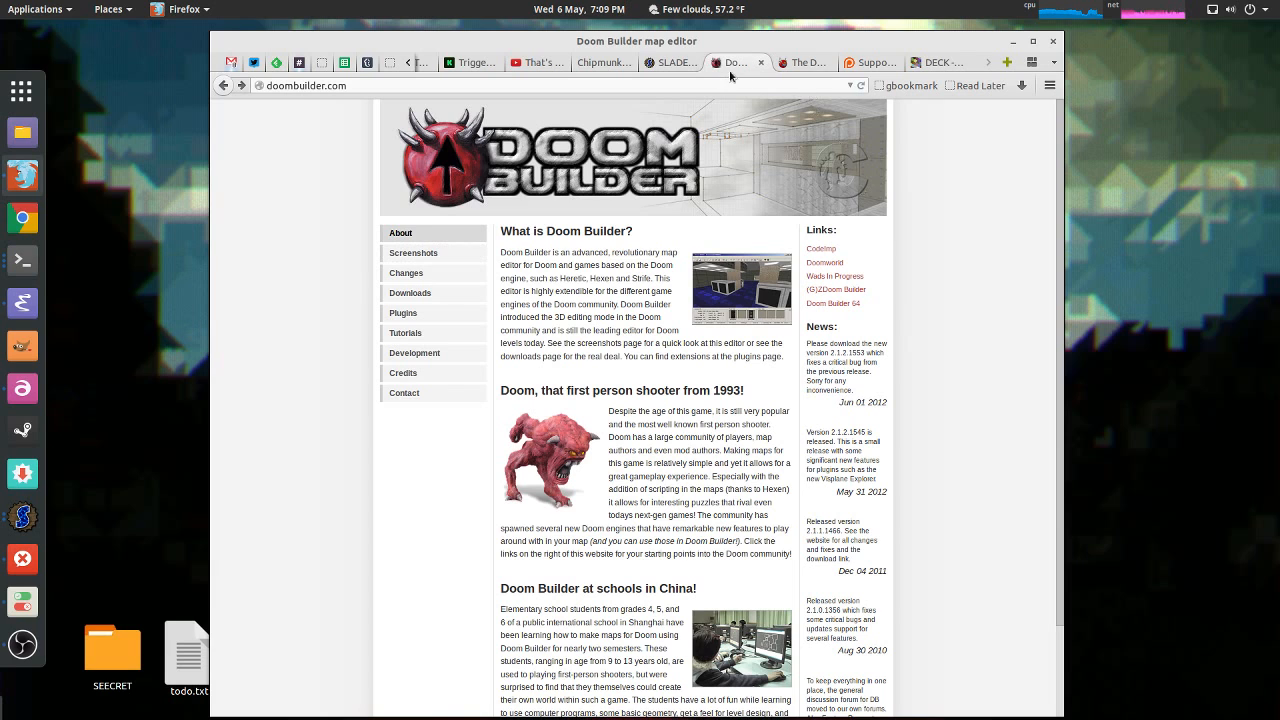
click(808, 63)
drag(720, 165, 786, 287)
click(786, 287)
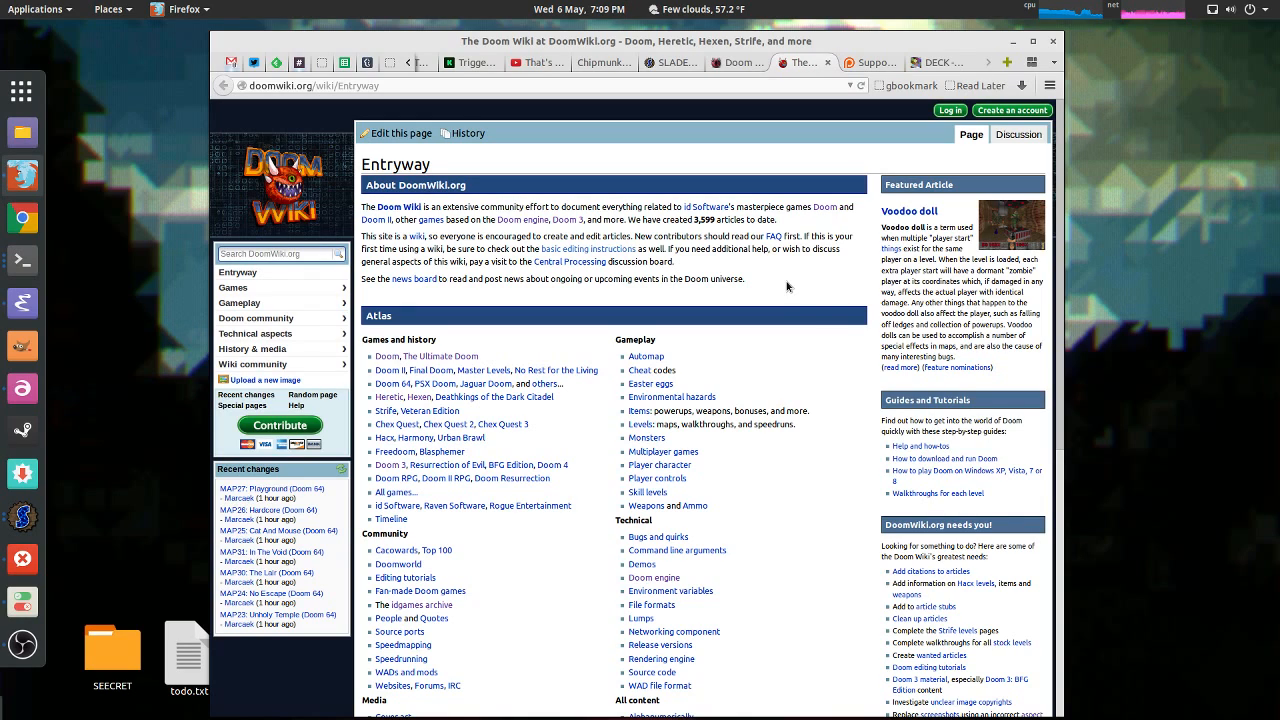
scroll(770, 292, down, 1)
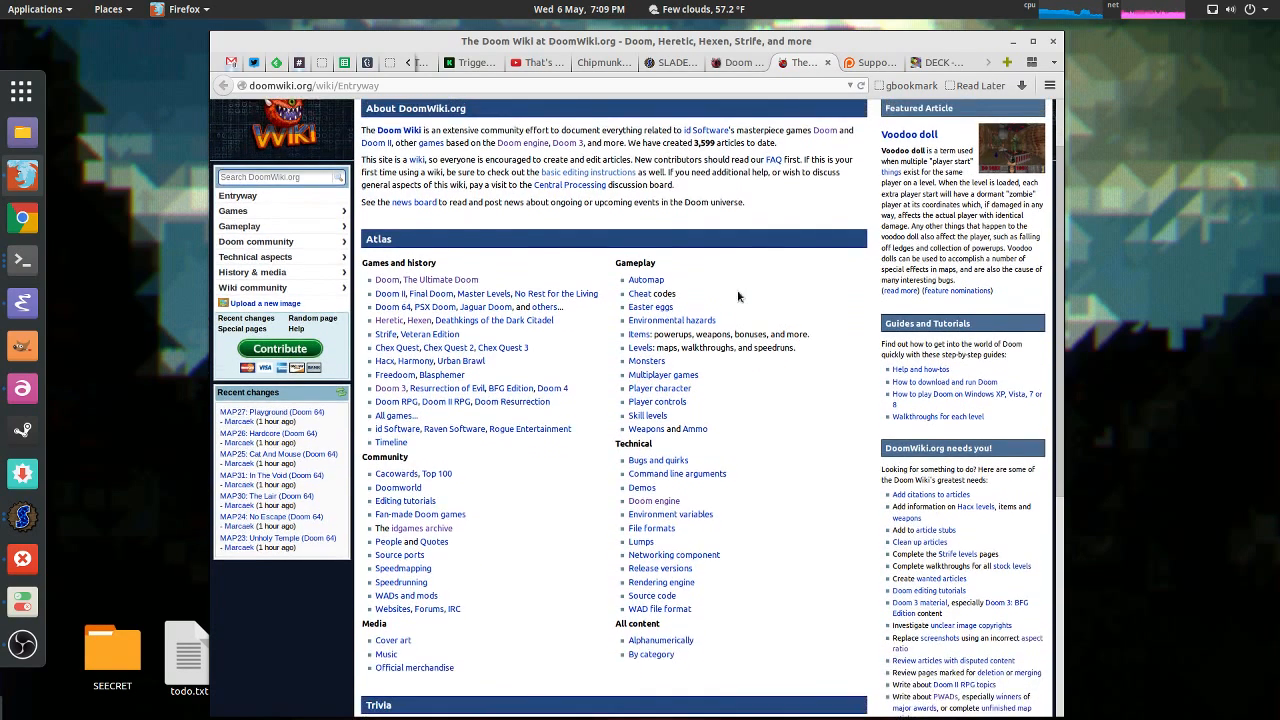
scroll(738, 297, up, 1)
Step: Open the featured Voodoo doll article on DoomWiki.org and look through its introduction and special effects sections
click(908, 212)
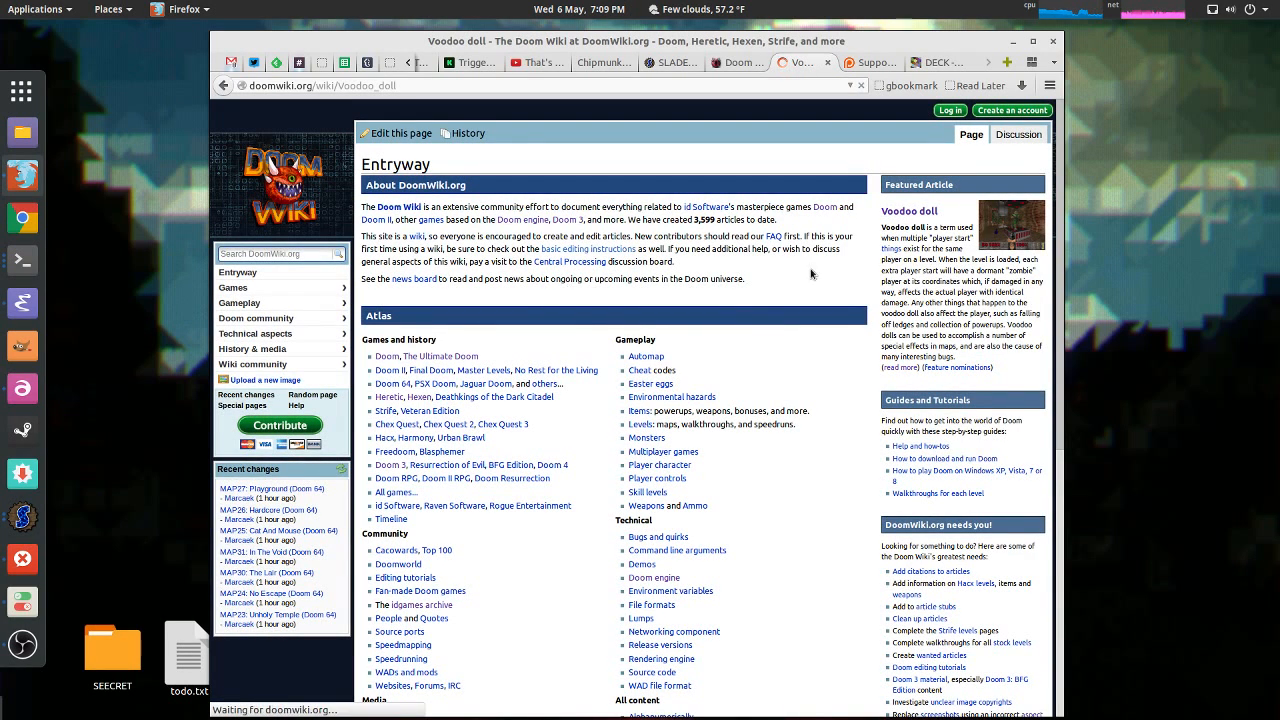
drag(777, 263, 362, 160)
drag(362, 160, 690, 290)
click(693, 293)
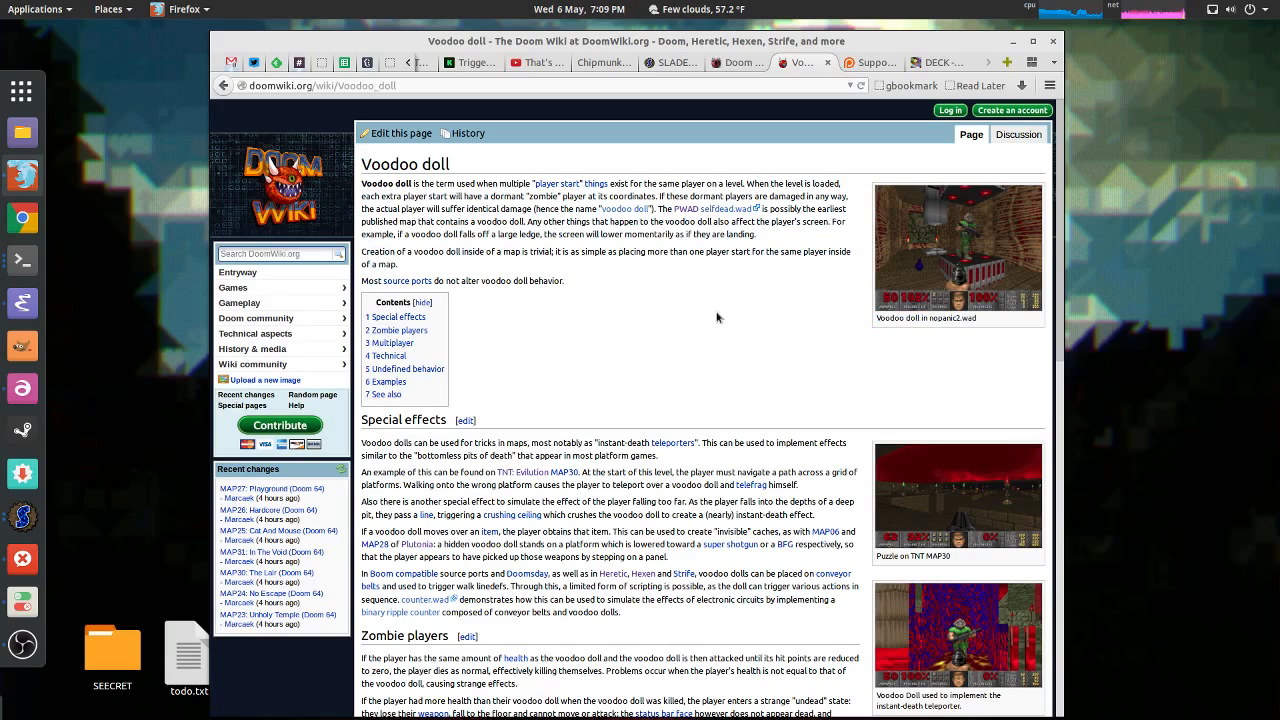
scroll(670, 336, down, 5)
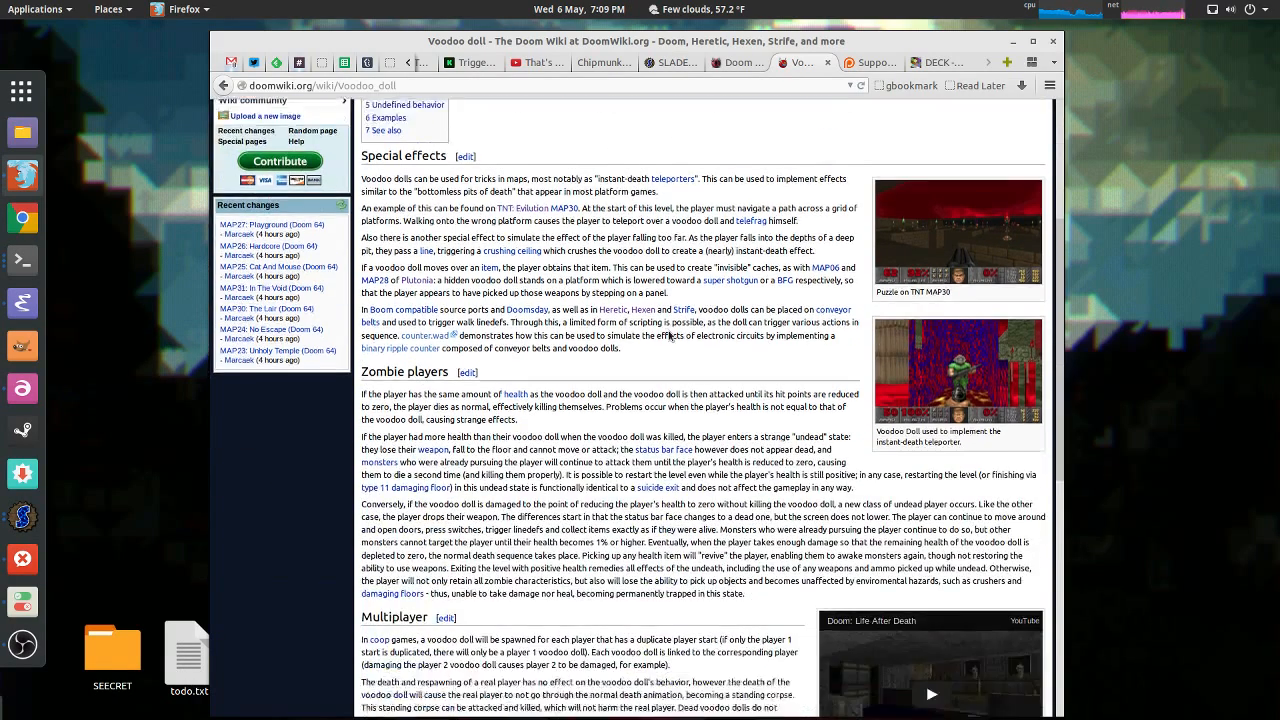
scroll(670, 336, up, 5)
drag(670, 172, 622, 290)
click(710, 256)
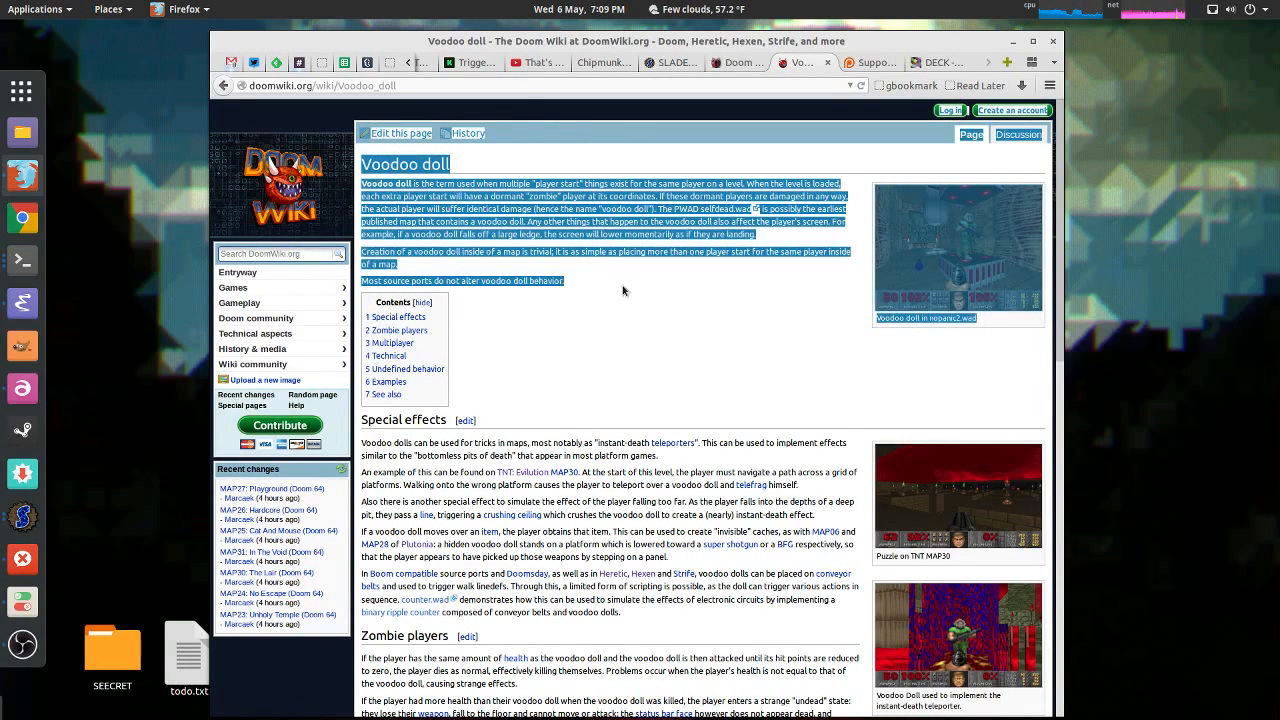
click(622, 290)
key(ctrl+alt+Down)
key(ctrl+alt+Down)
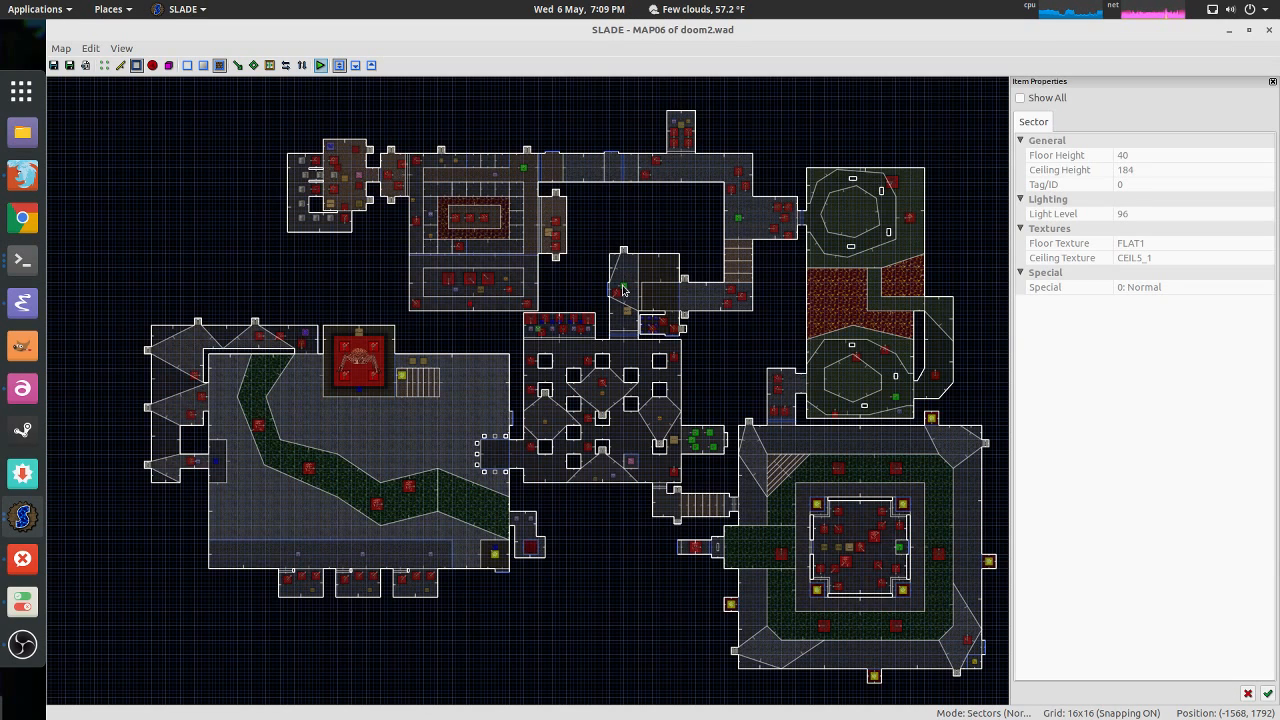
key(alt+Tab)
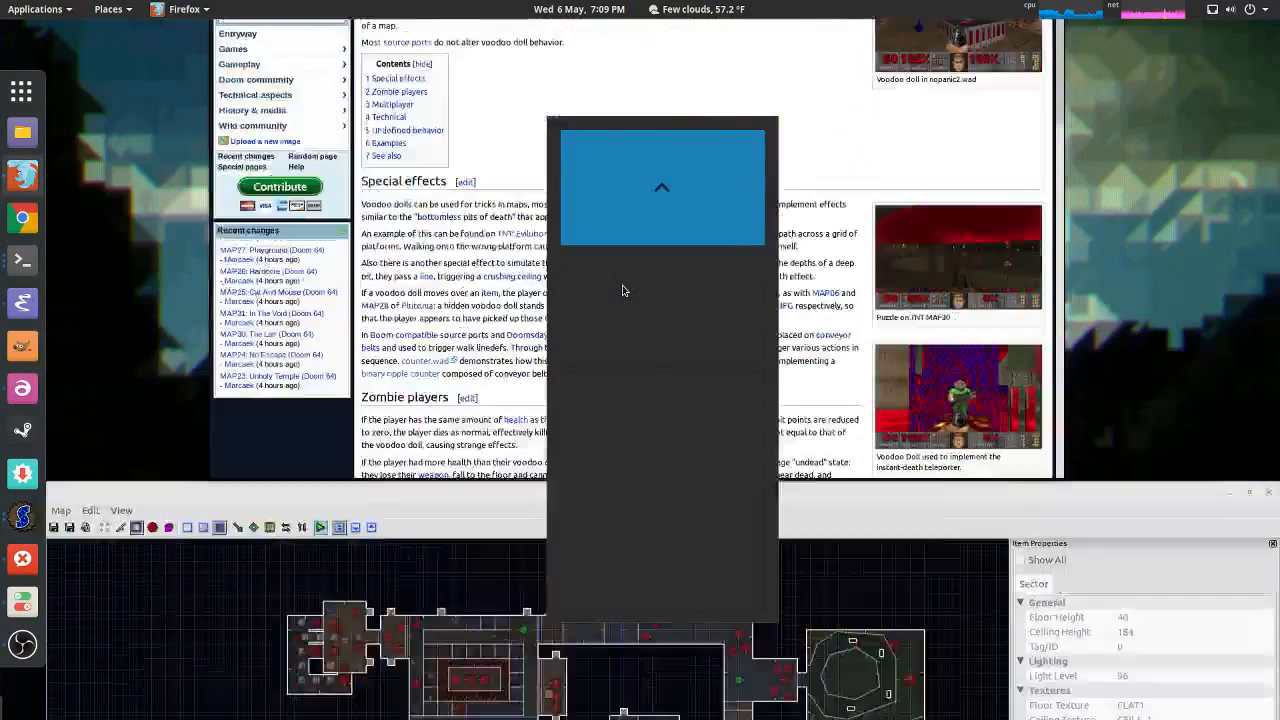
Step: Open the Doomworld /idgames archive front page in a new browser tab
key(ctrl+t)
text(idgames)
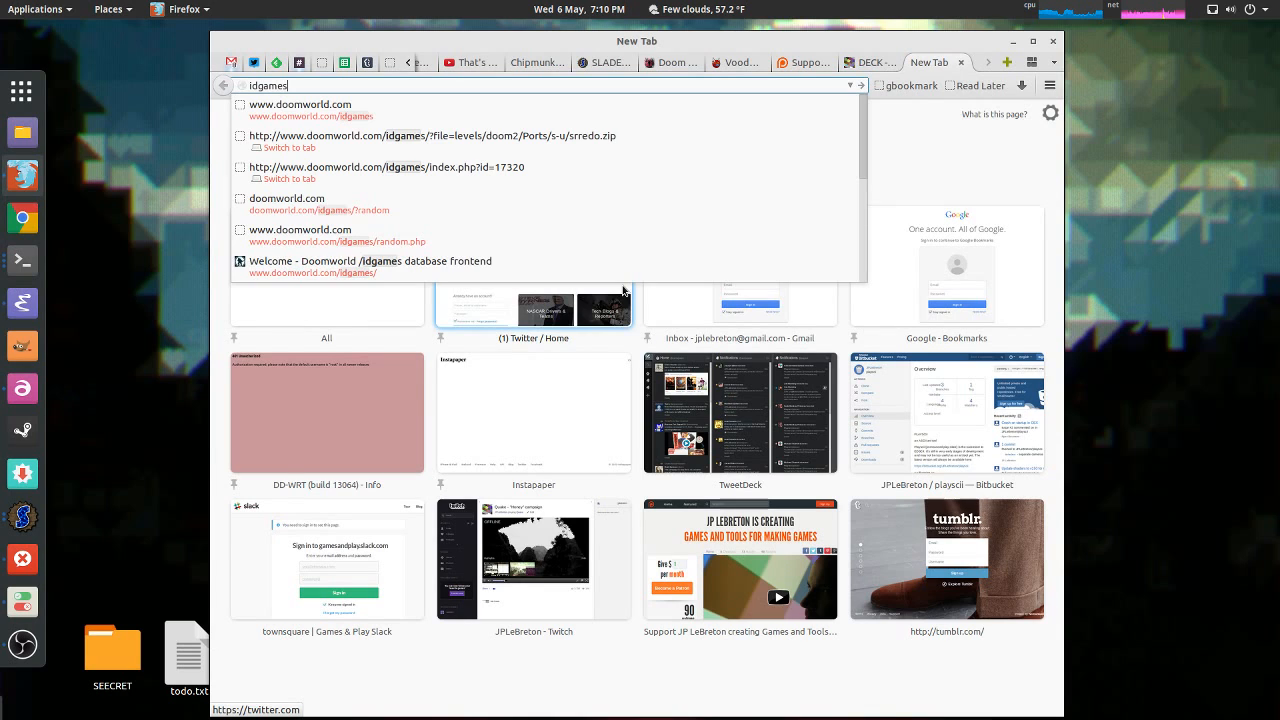
click(410, 100)
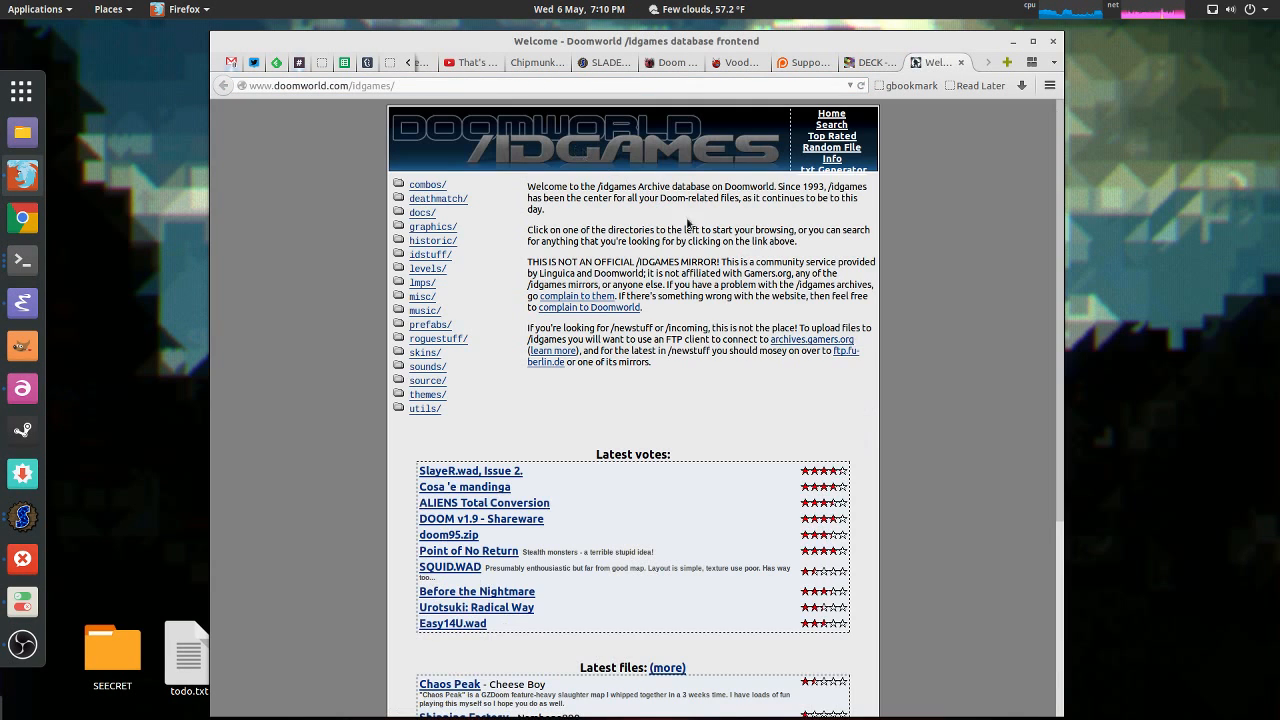
Step: Look through the /idgames front page's directory list, introduction, latest votes and latest files
drag(731, 221, 677, 384)
click(677, 384)
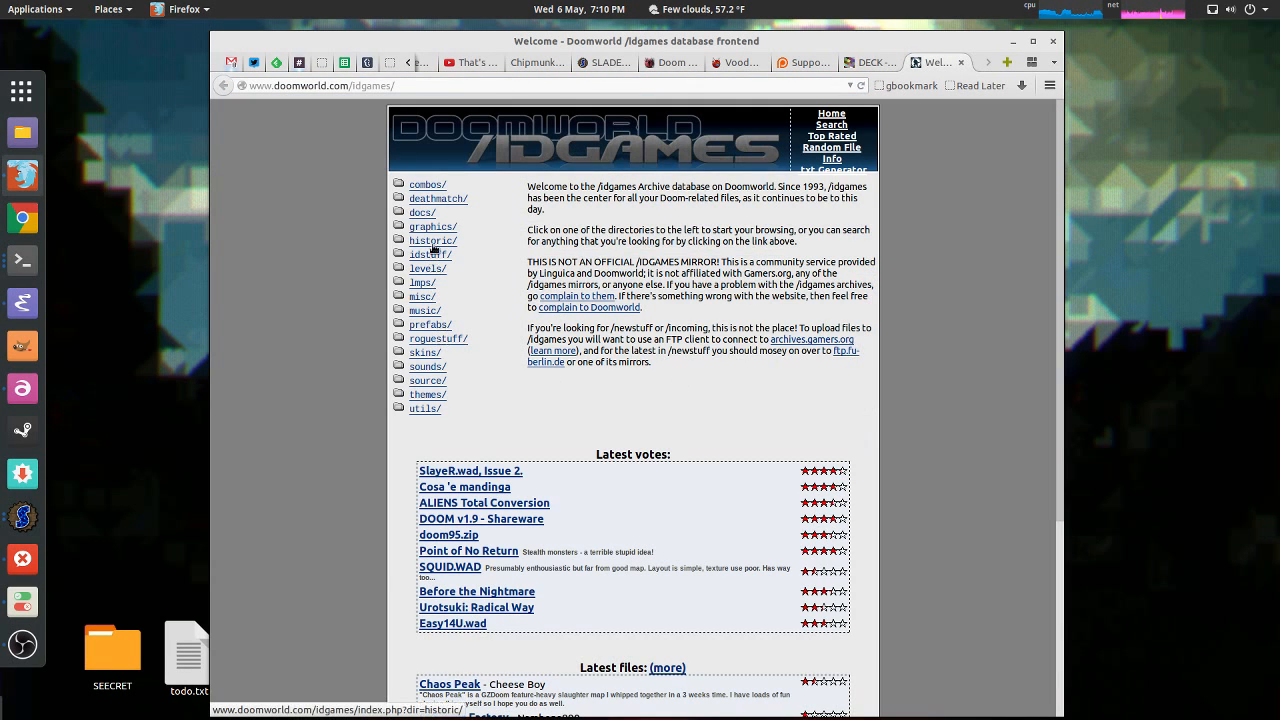
drag(719, 363, 642, 308)
click(694, 380)
click(528, 262)
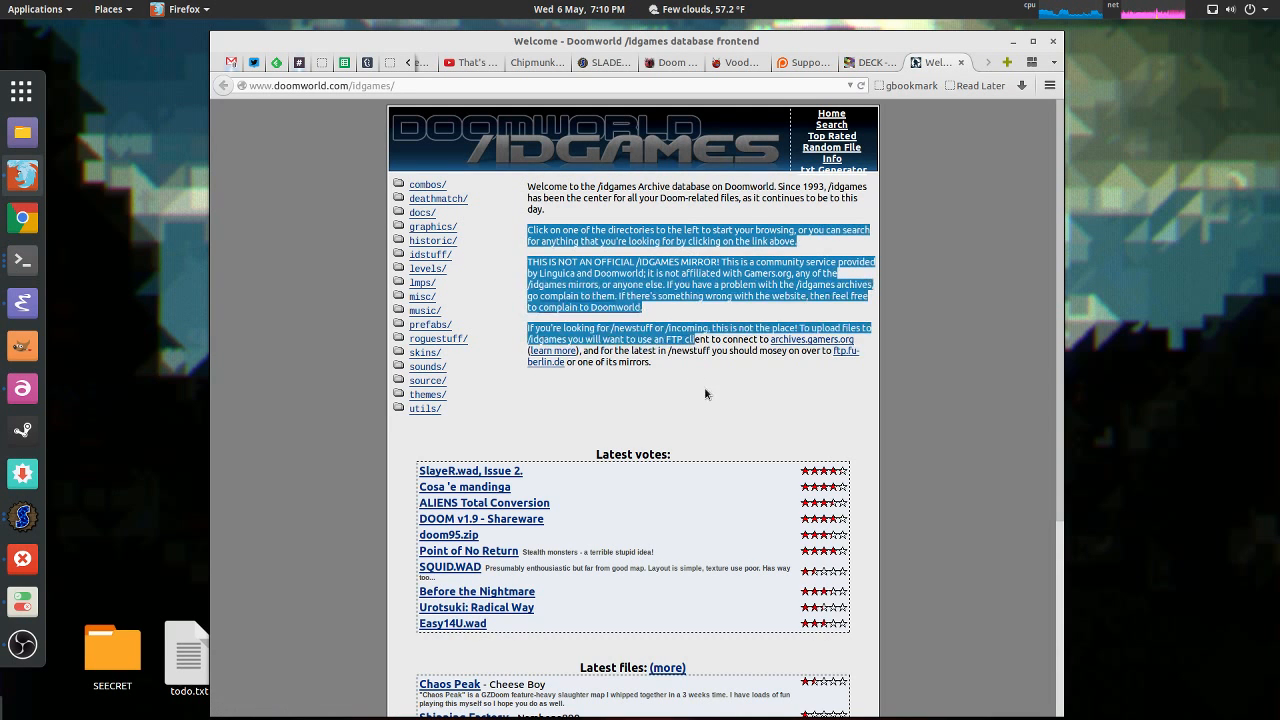
click(642, 308)
scroll(969, 378, down, 2)
scroll(969, 378, down, 3)
scroll(969, 378, up, 1)
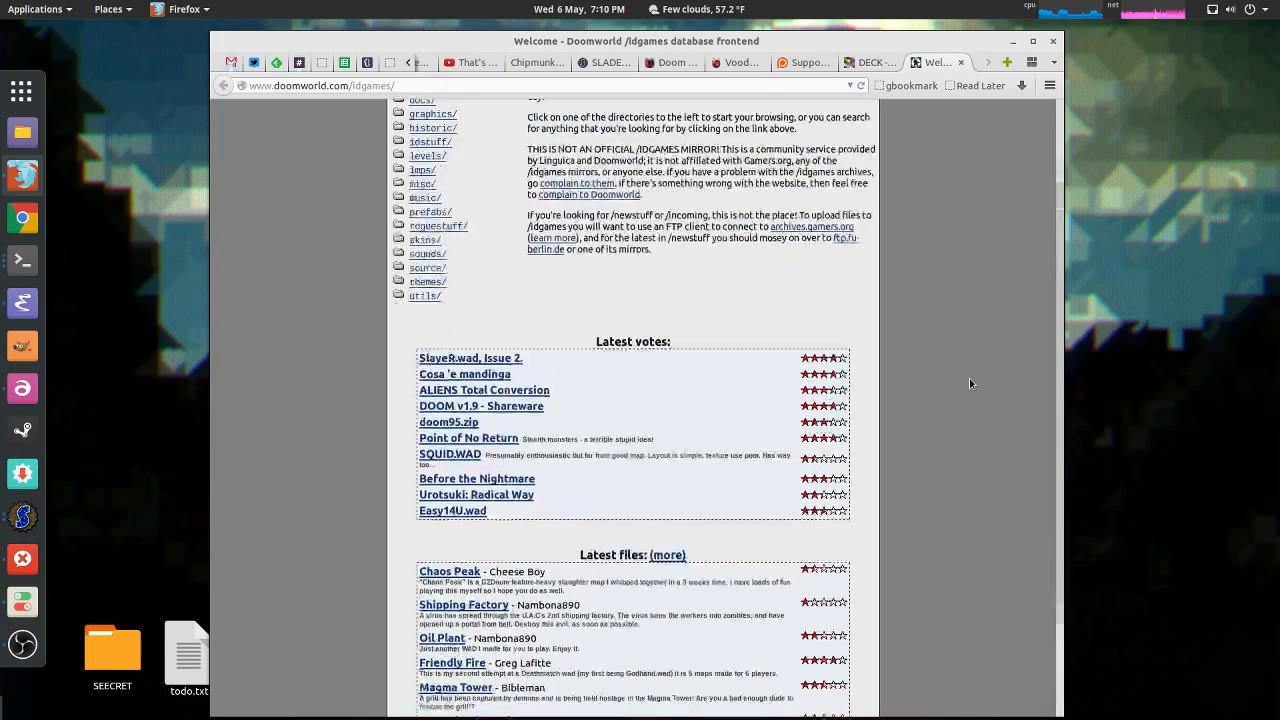
scroll(969, 378, down, 2)
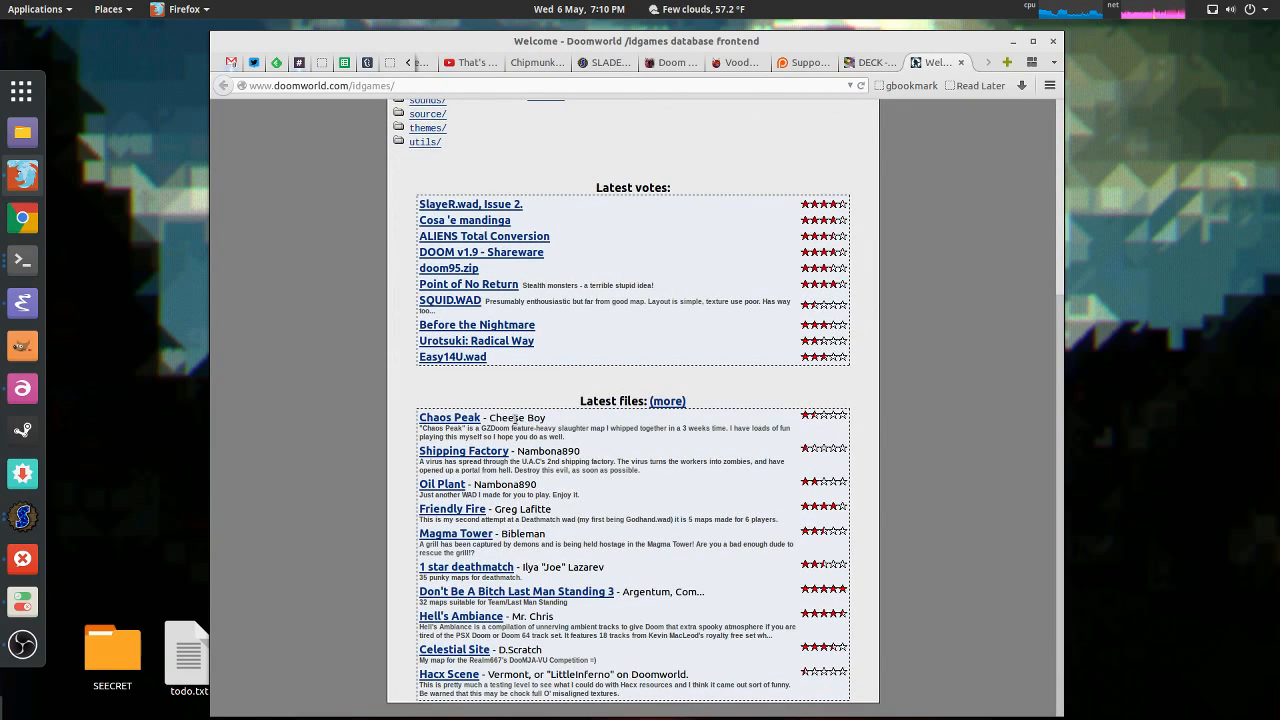
Step: Open the Chaos Peak entry among the latest files and look through its release date, file details and reviews
click(468, 420)
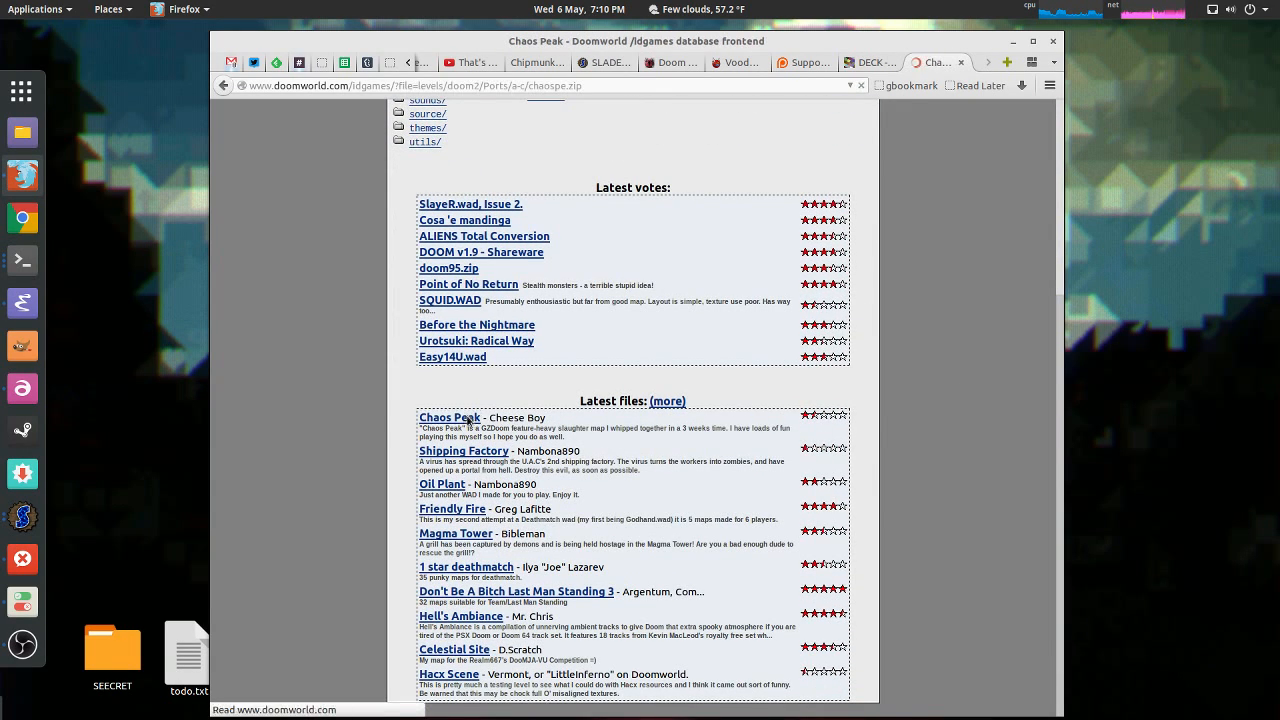
drag(606, 200, 619, 353)
click(619, 353)
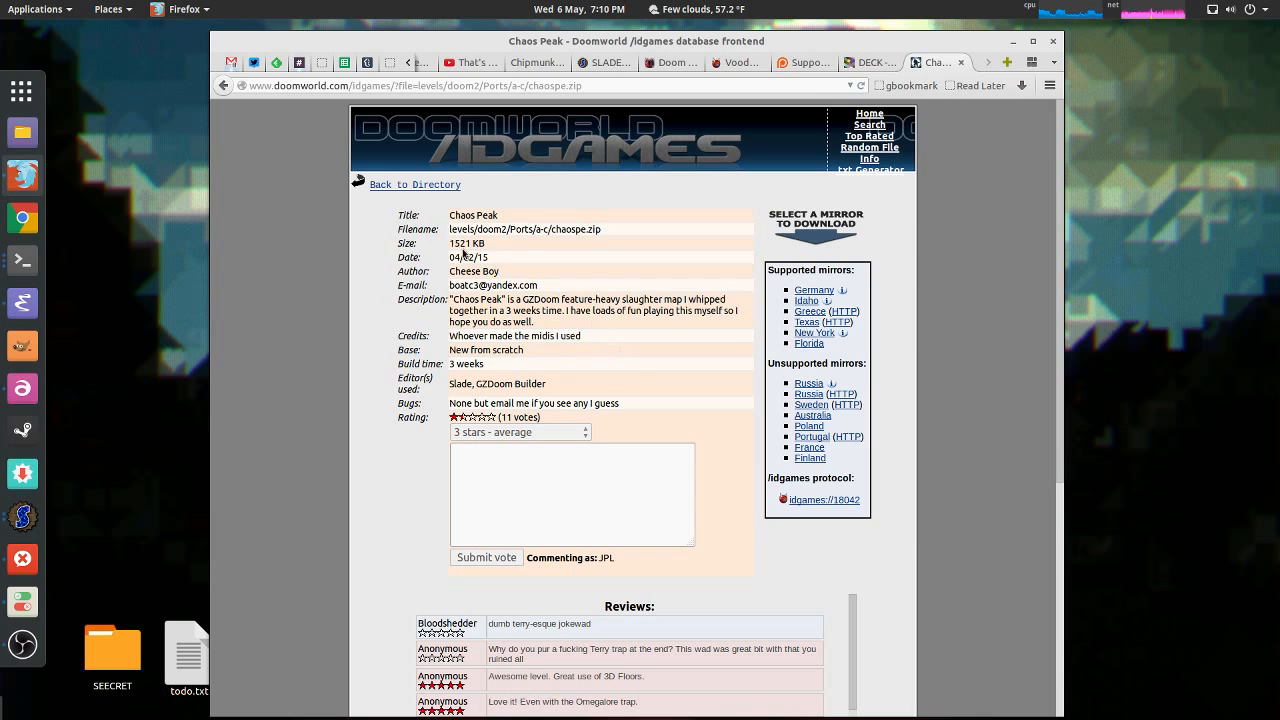
drag(454, 257, 540, 257)
click(536, 262)
scroll(829, 455, down, 2)
scroll(829, 455, down, 3)
scroll(871, 434, up, 1)
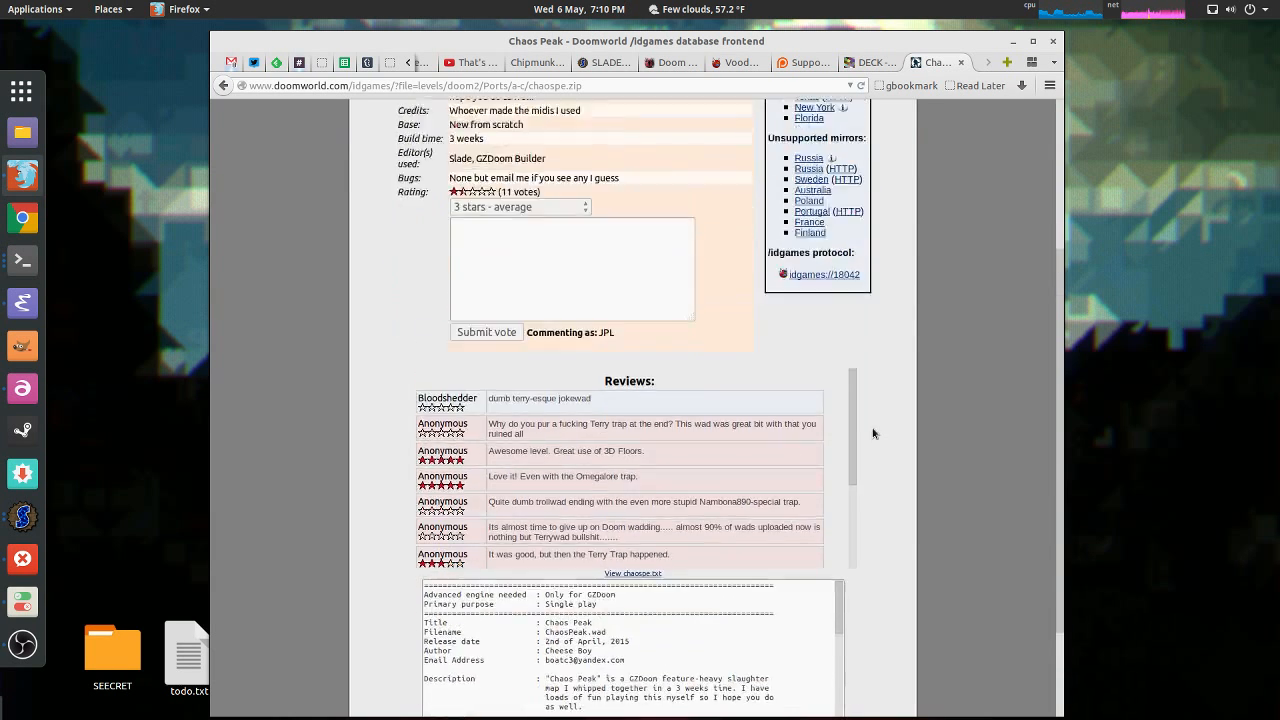
Step: Return to the /idgames front page and highlight its introduction text while reading it
right_drag(871, 434, 537, 340)
scroll(949, 301, up, 4)
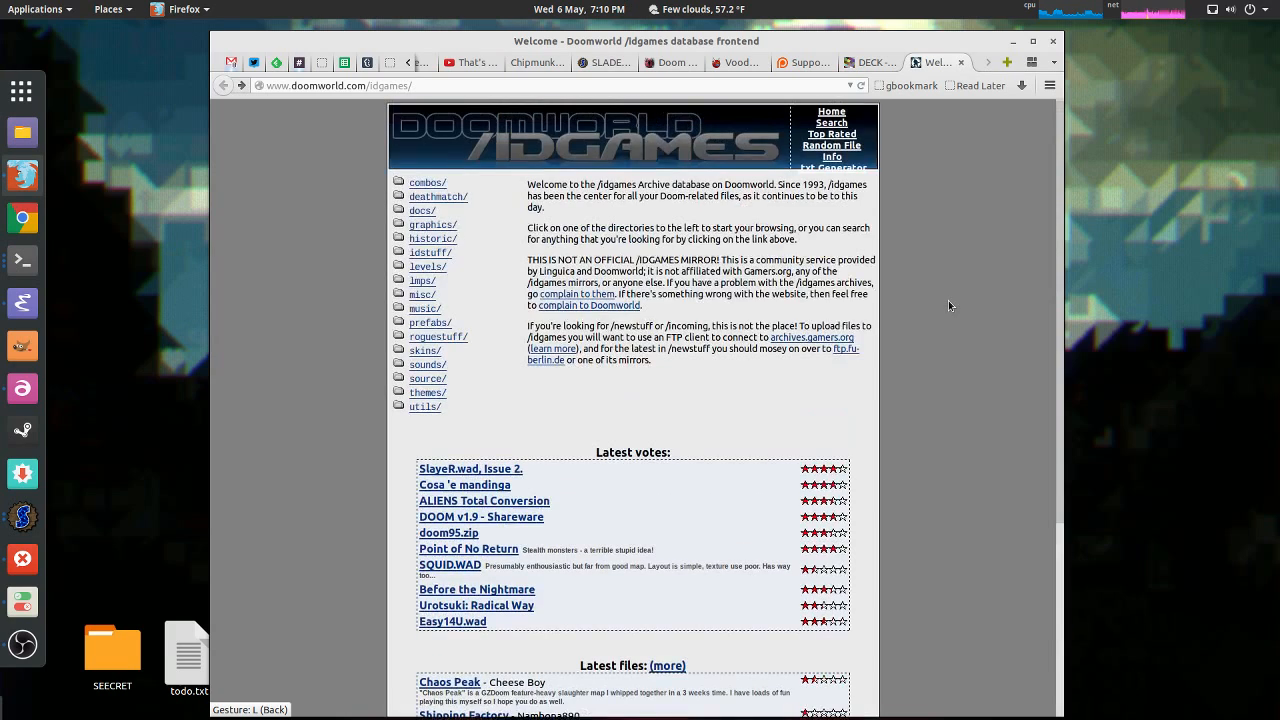
drag(695, 213, 527, 182)
click(734, 352)
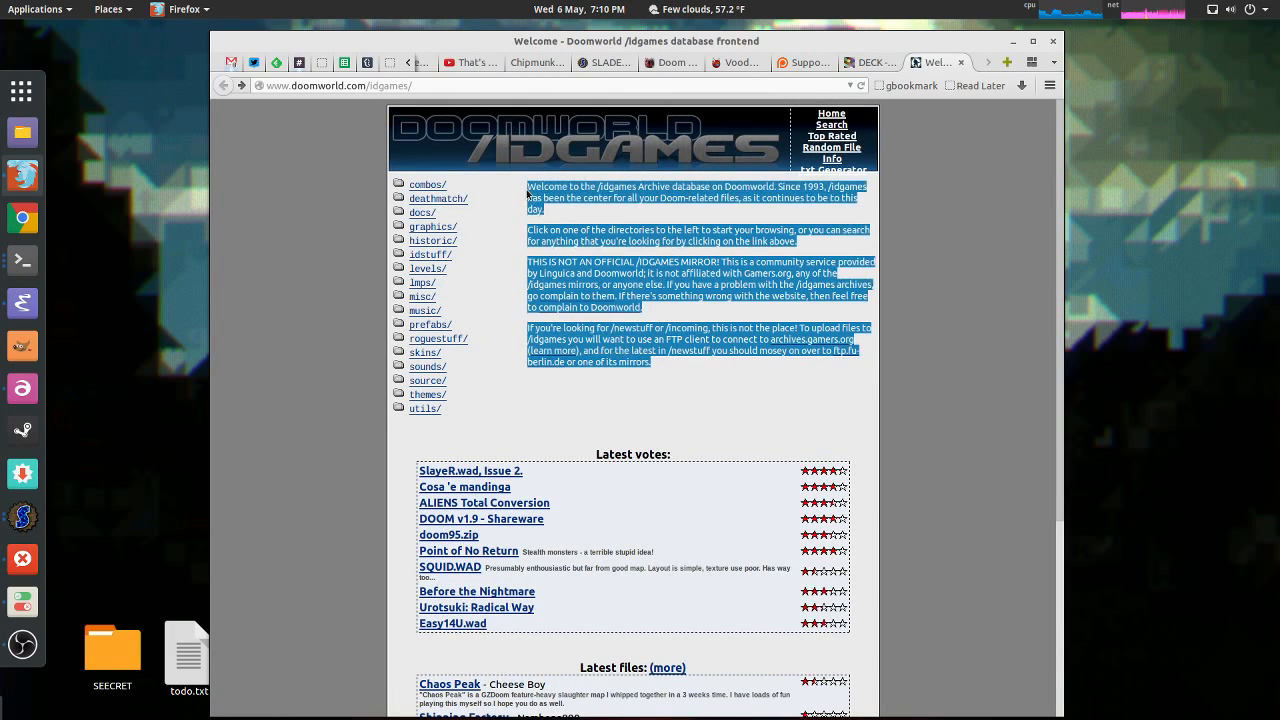
drag(728, 352, 939, 385)
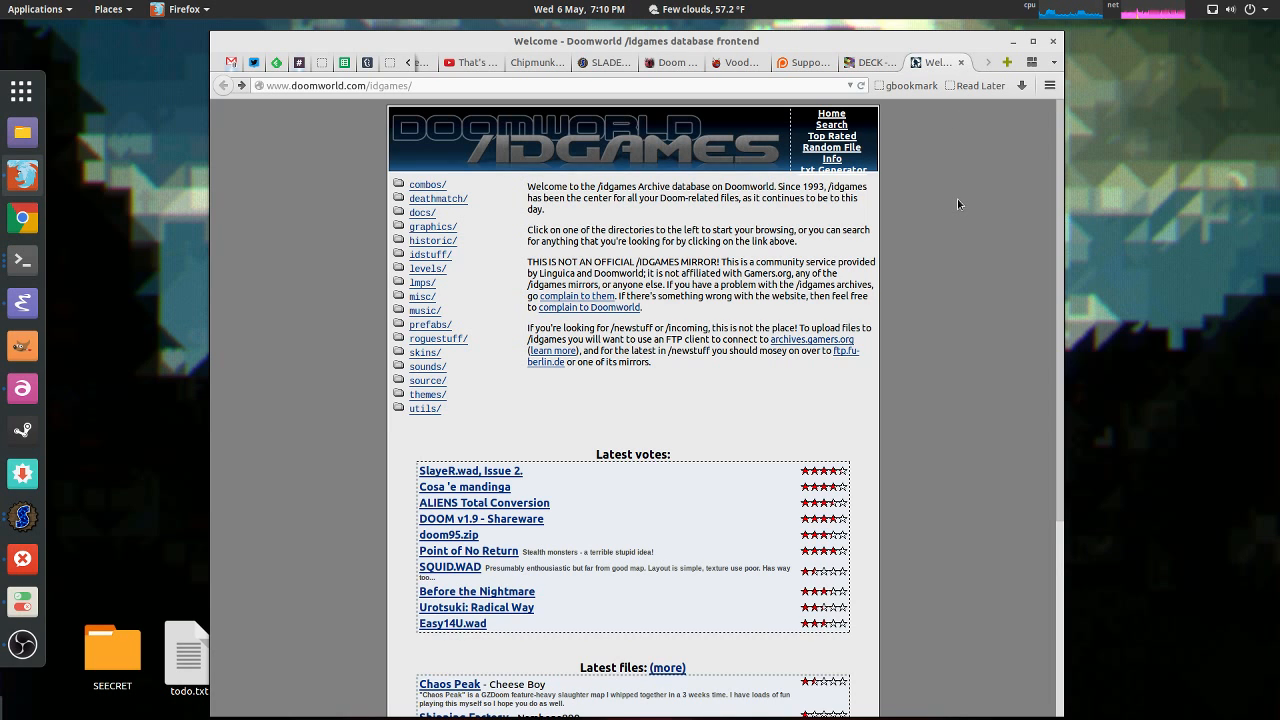
Step: Switch to SLADE's MAP06 view and bring up the XChat channel to check viewer messages
key(ctrl+alt+Down)
key(ctrl+alt+Down)
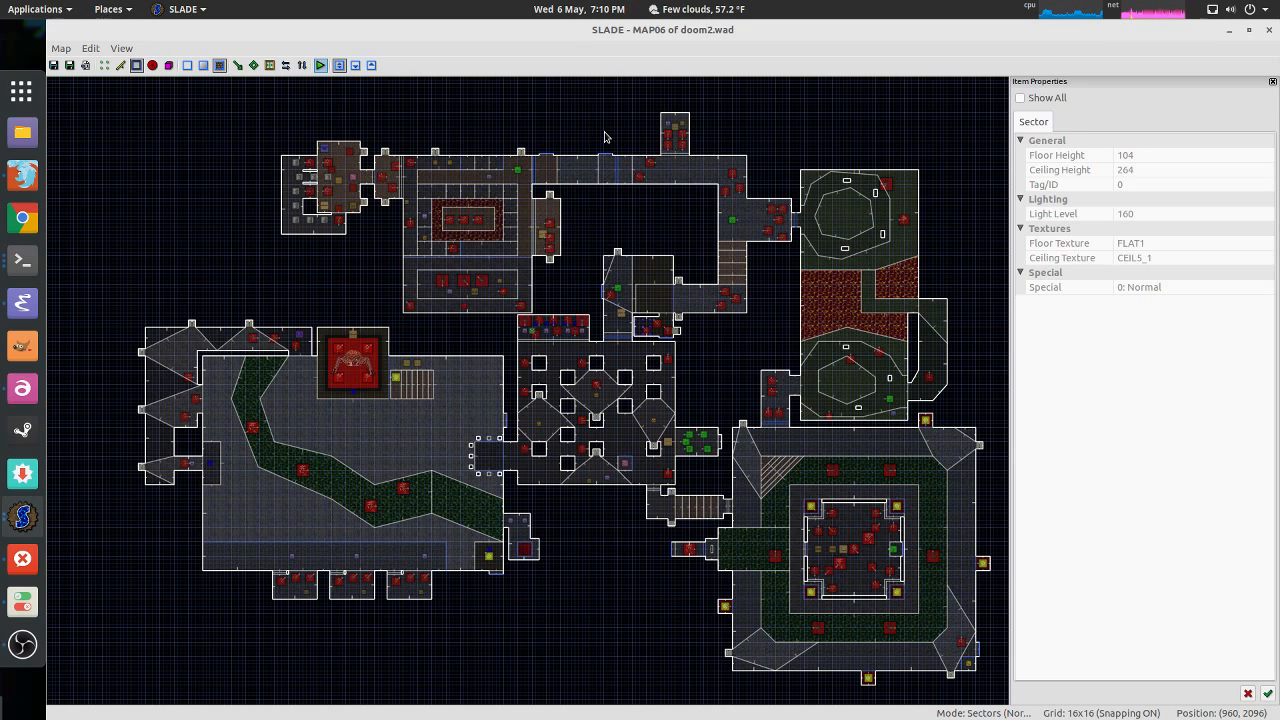
click(22, 559)
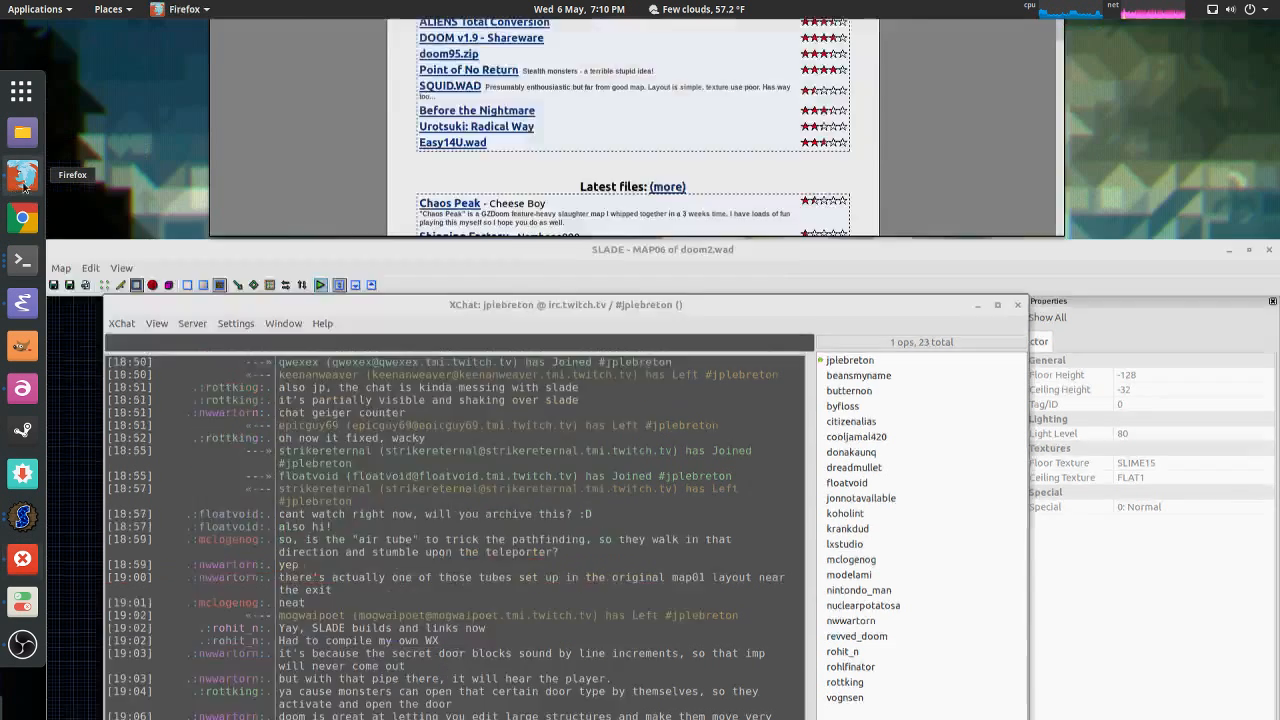
Step: Switch to Firefox and show the game creator's Patreon page, looking over its header, funding figures and introduction
click(22, 175)
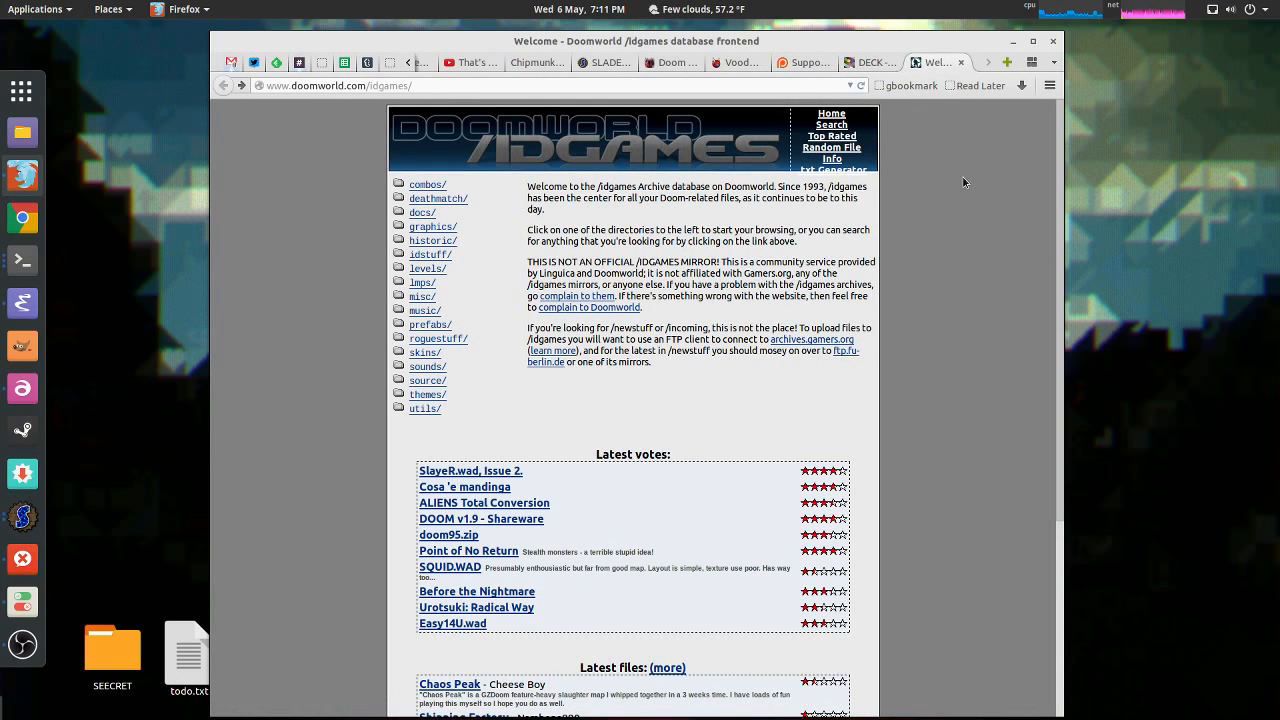
click(762, 62)
click(799, 62)
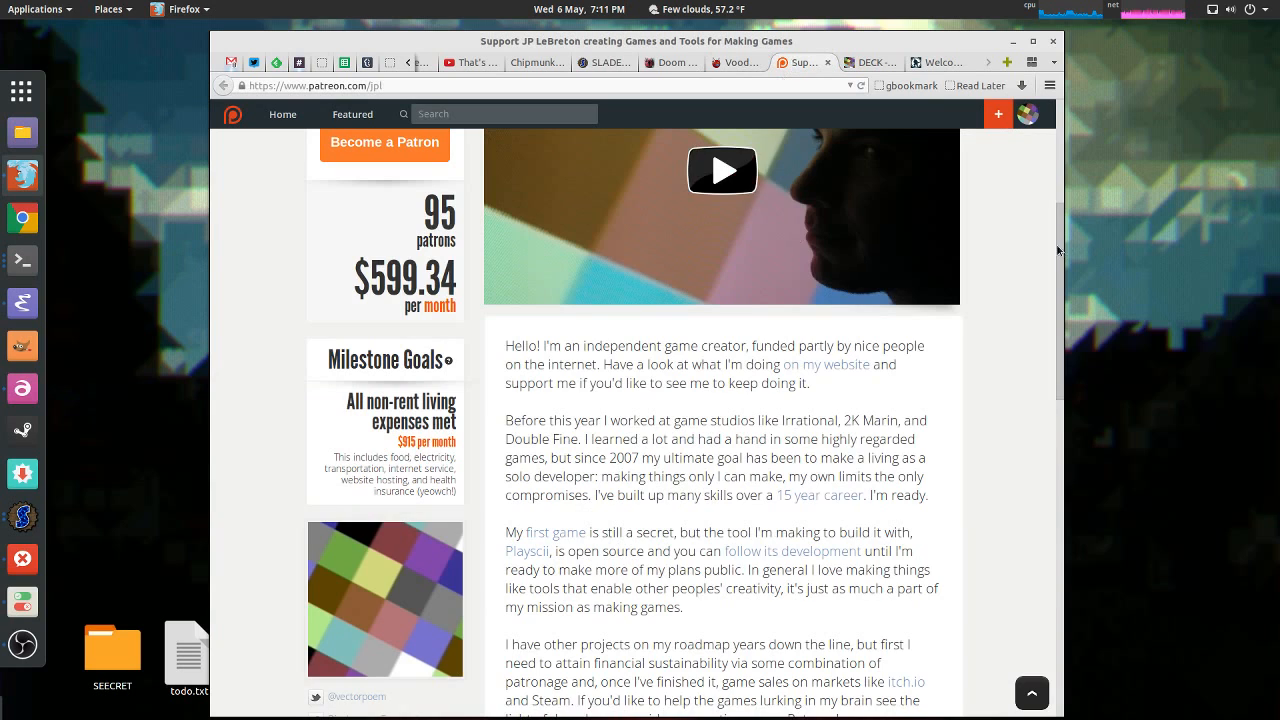
scroll(1014, 237, up, 4)
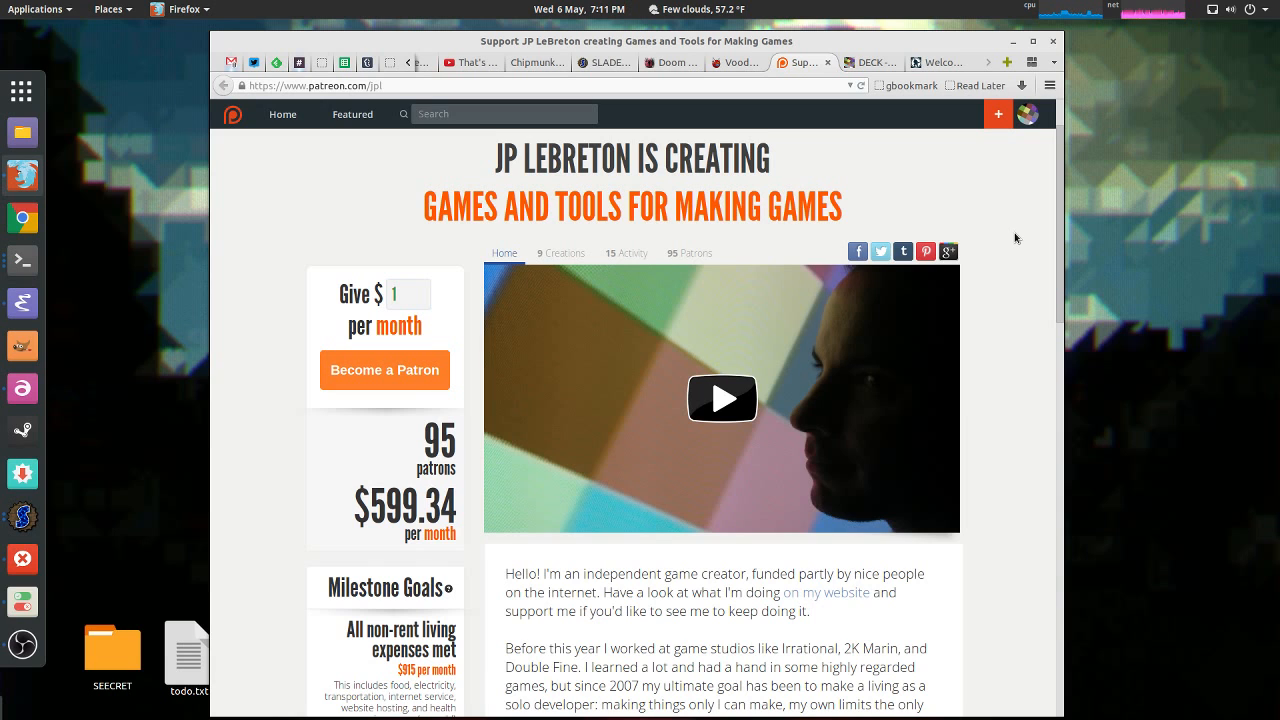
scroll(1015, 238, down, 3)
scroll(1015, 238, up, 3)
scroll(1015, 238, down, 5)
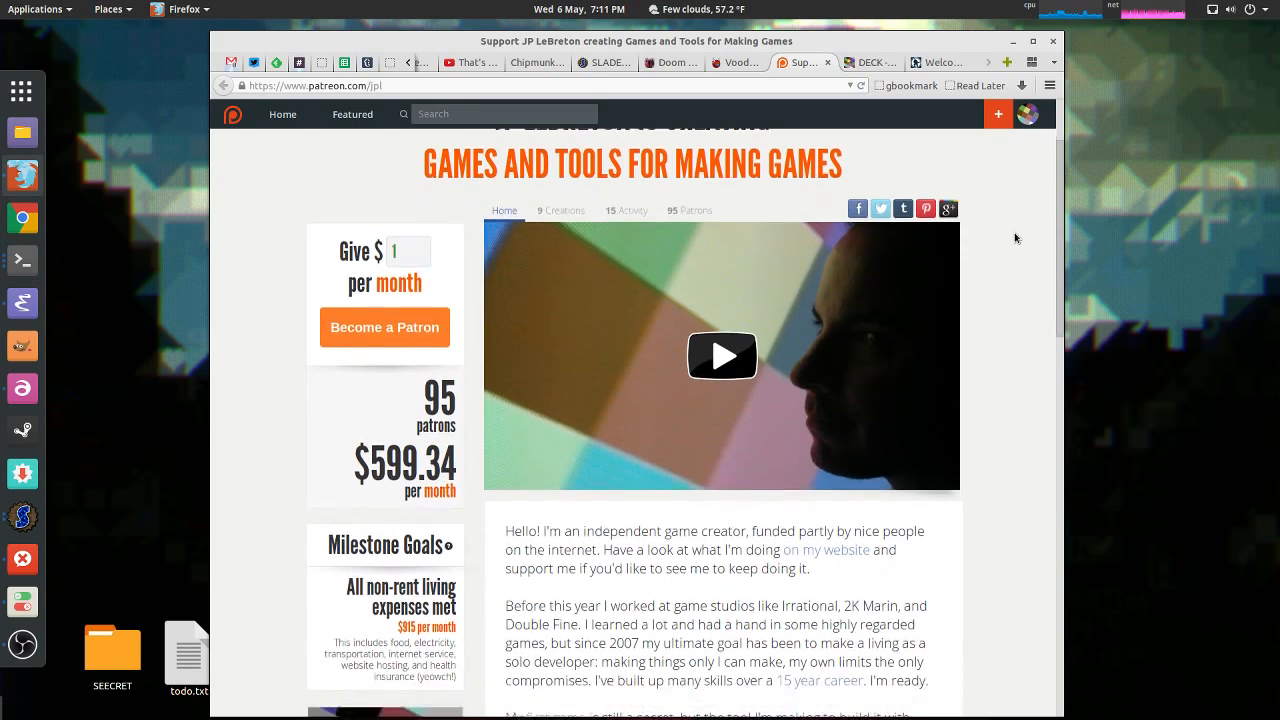
scroll(1015, 238, up, 5)
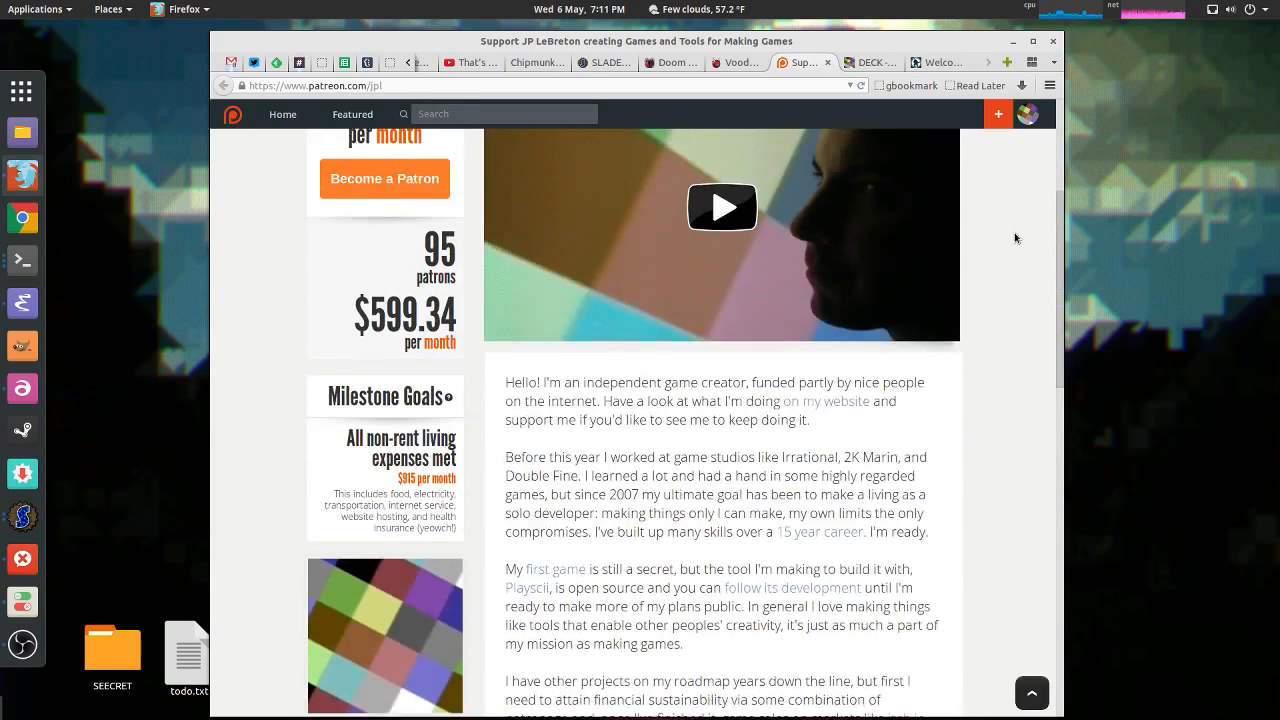
Step: Switch back to SLADE, bring the MAP06 map in front of the chat, and view its whole layout
key(ctrl+alt+Right)
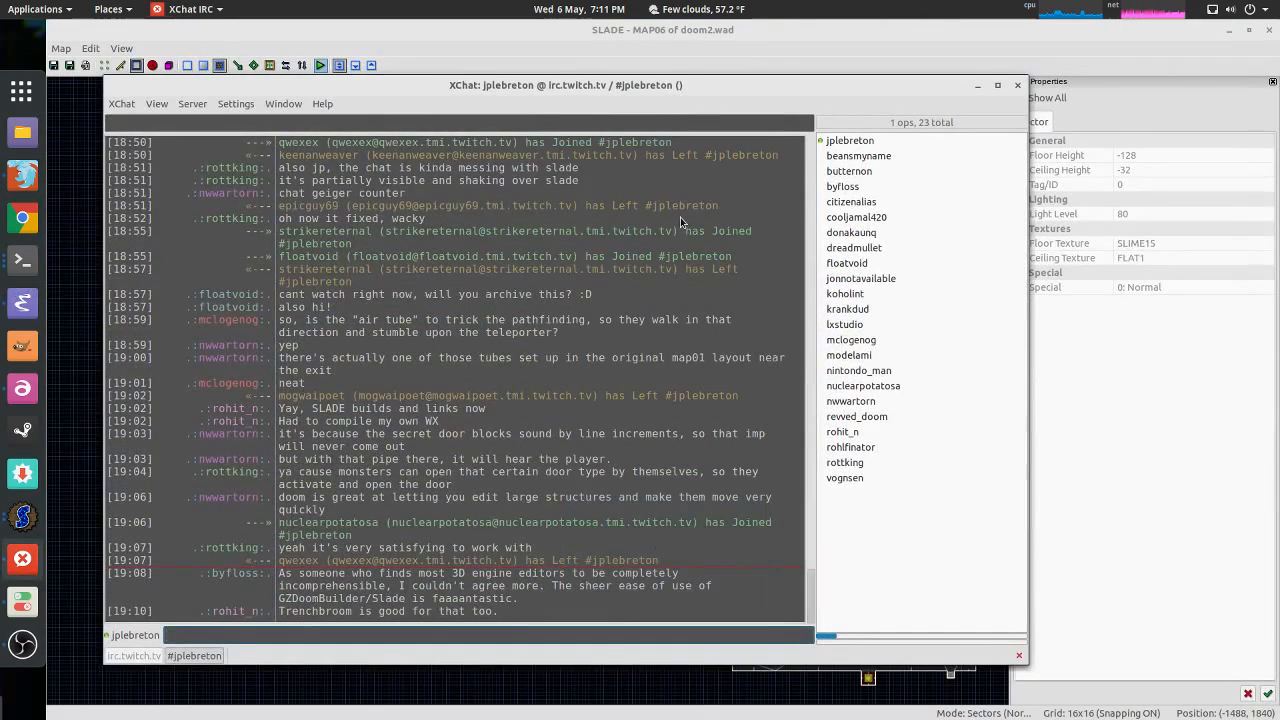
click(665, 51)
middle_drag(663, 83, 564, 107)
scroll(566, 190, down, 3)
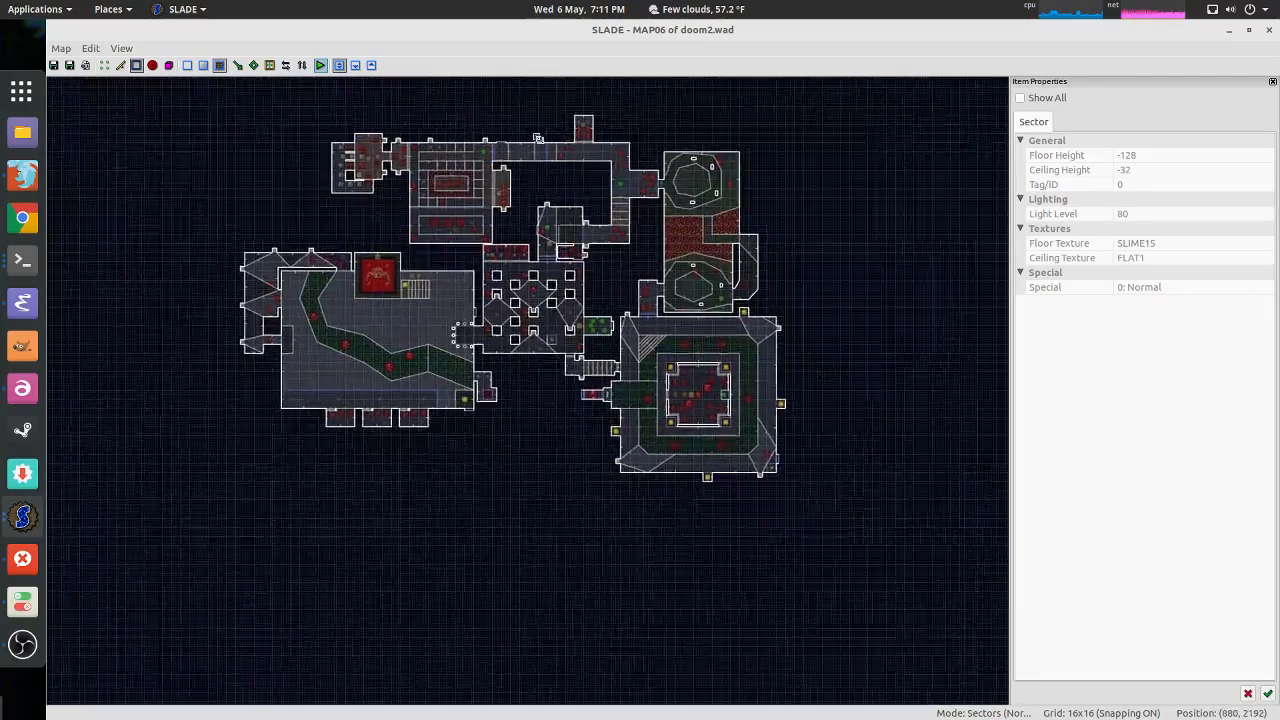
scroll(566, 194, up, 4)
scroll(566, 194, down, 2)
middle_drag(591, 200, 569, 120)
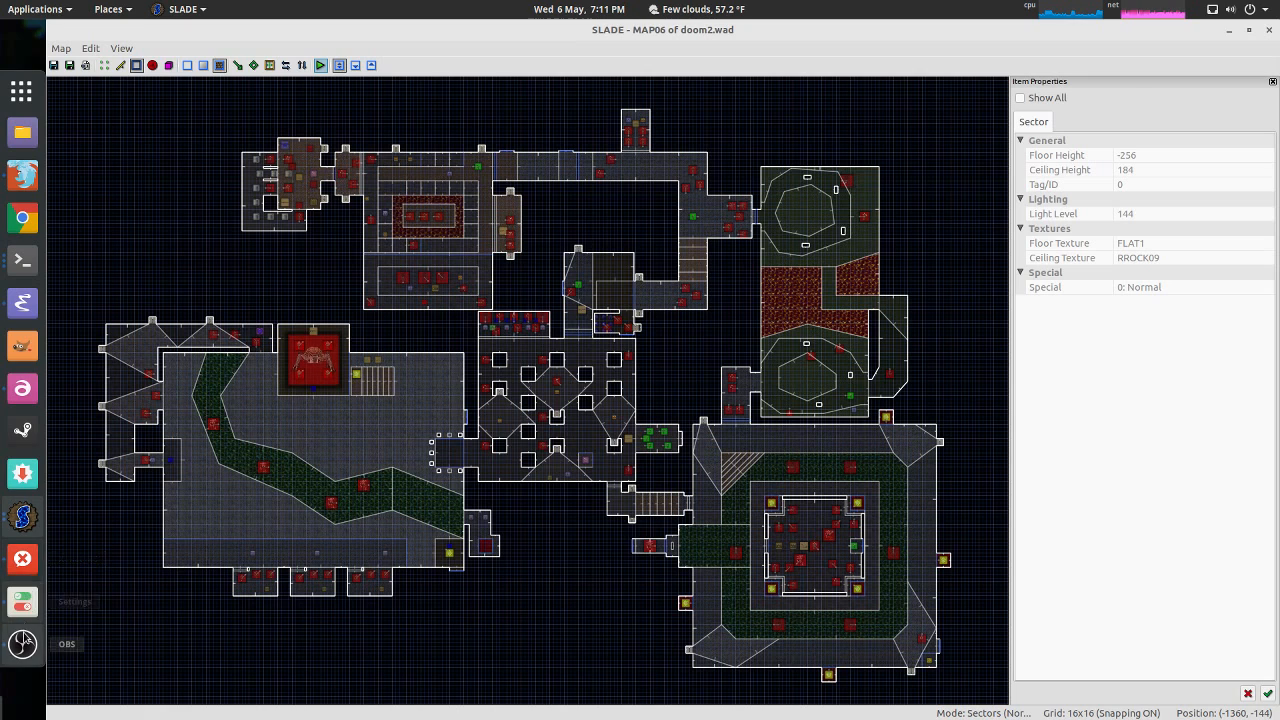
Step: Check the XChat channel for new viewer messages and bring up the OBS window
click(21, 568)
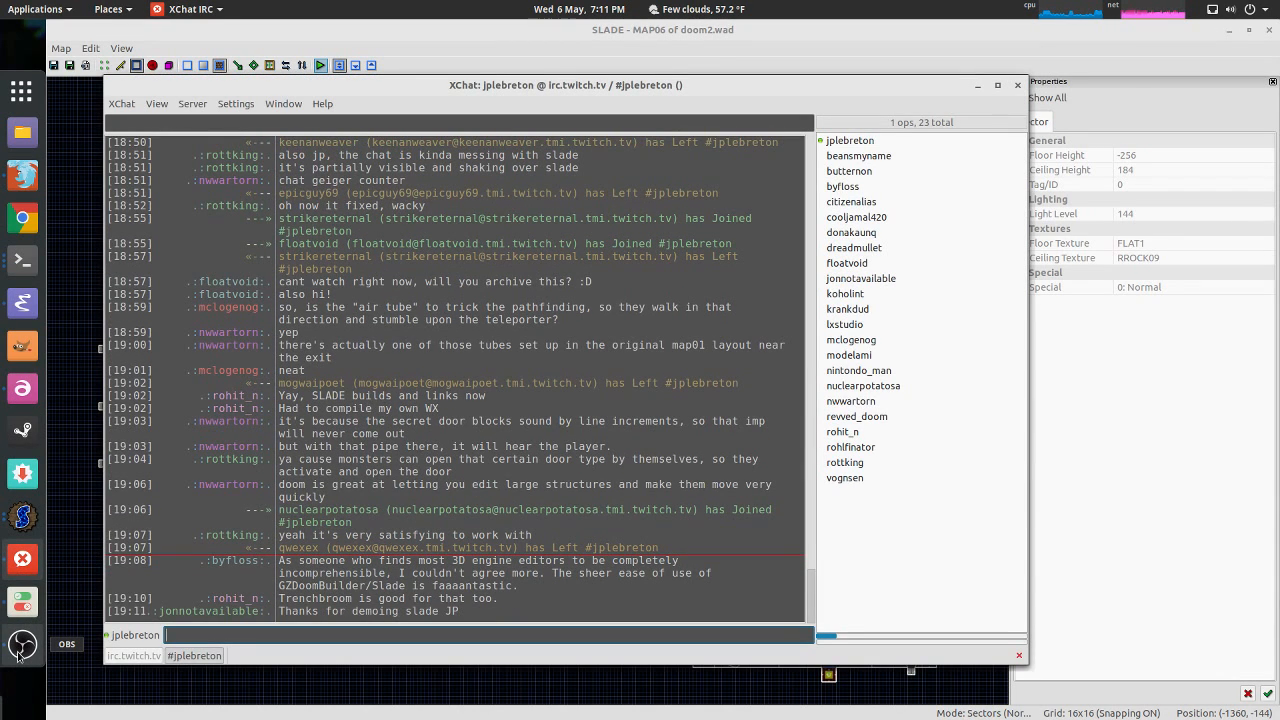
click(21, 645)
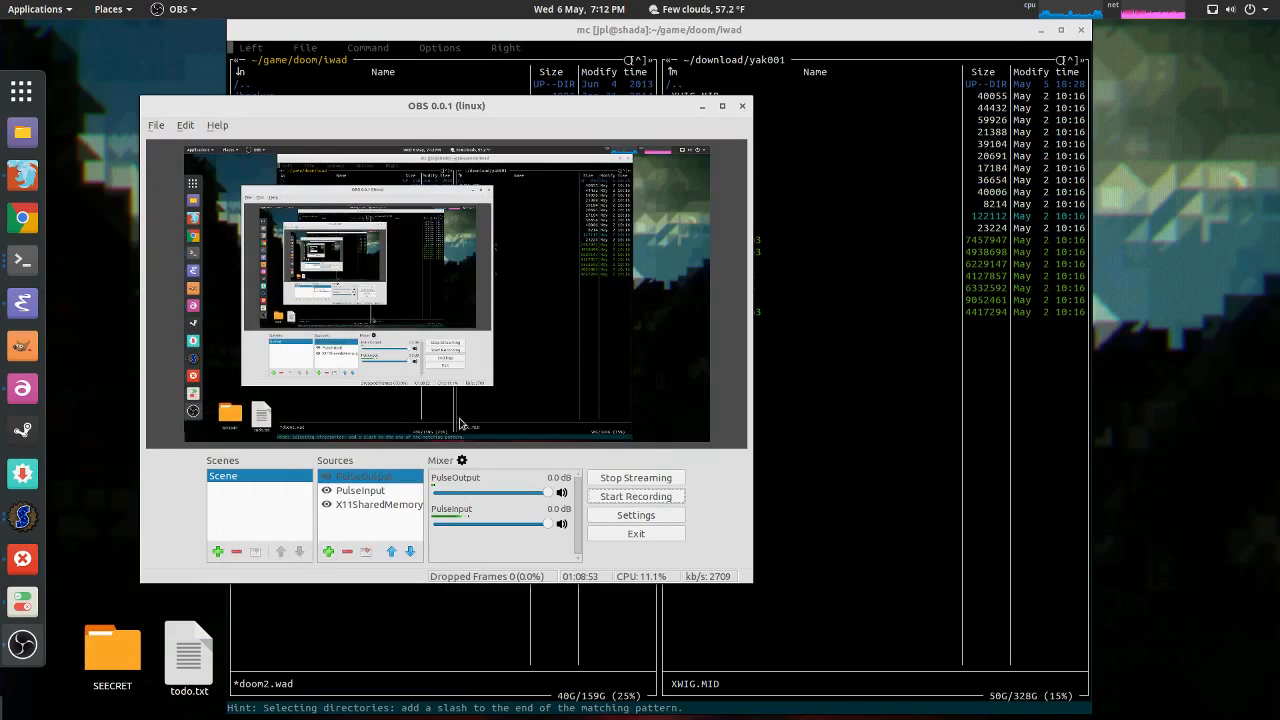